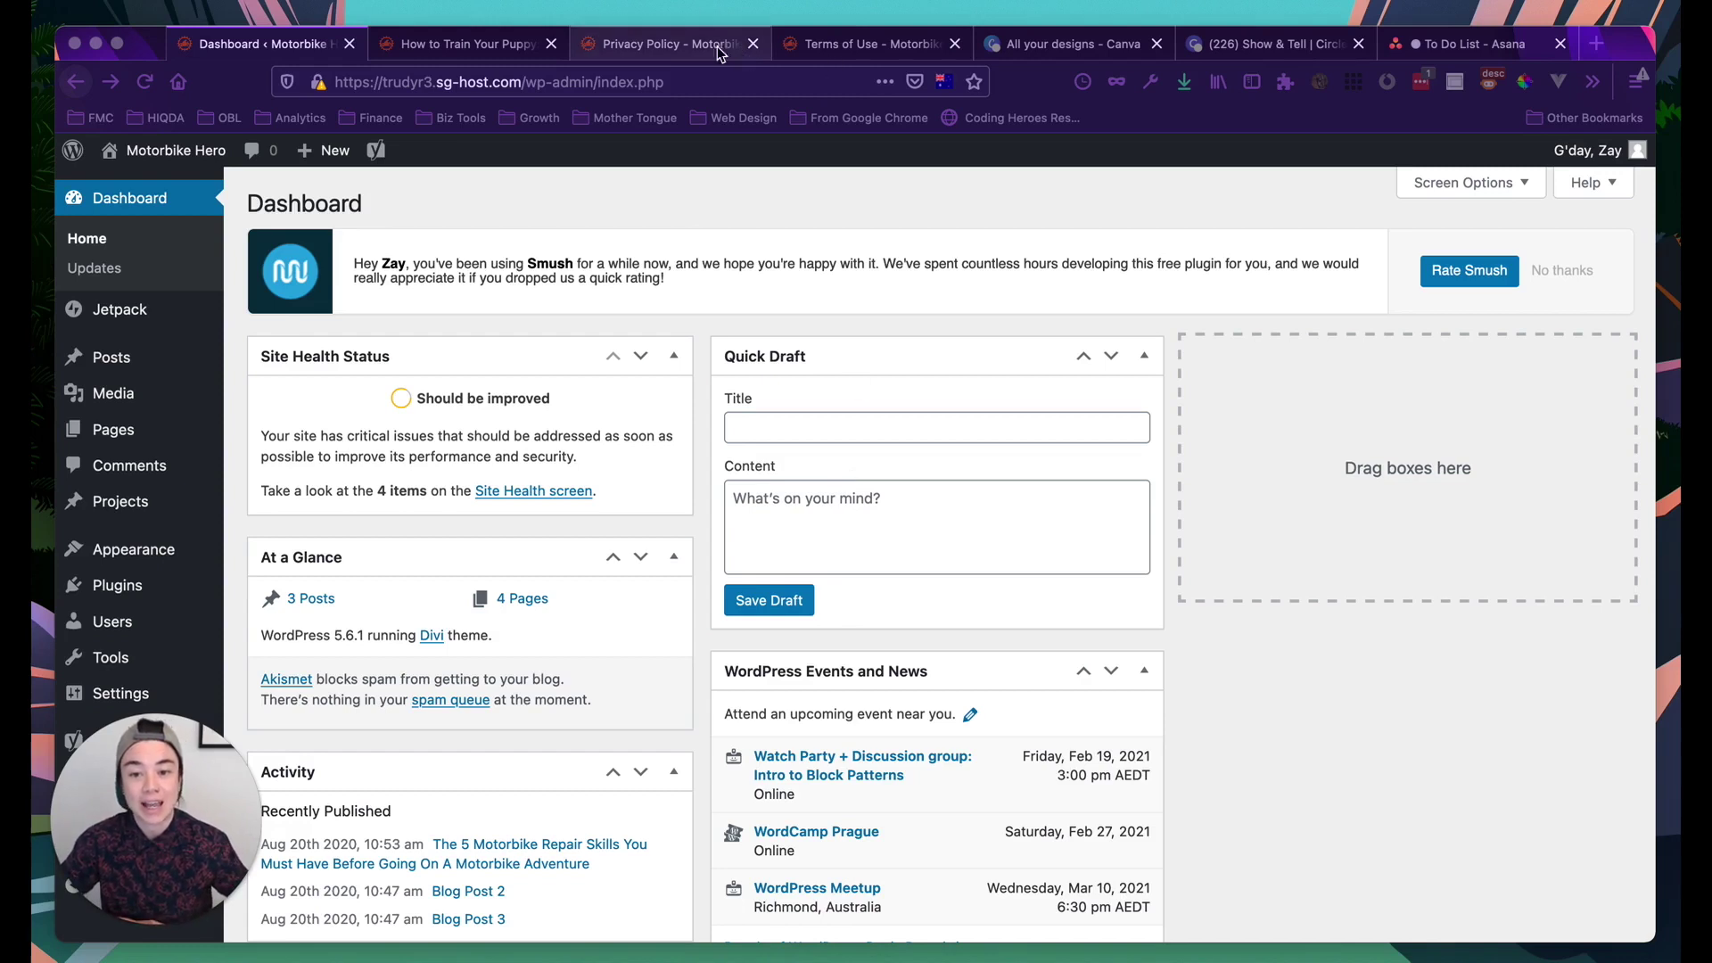
Look over the live Privacy Policy page in its browser tab
{"action": "left_click", "coordinate": [664, 49]}
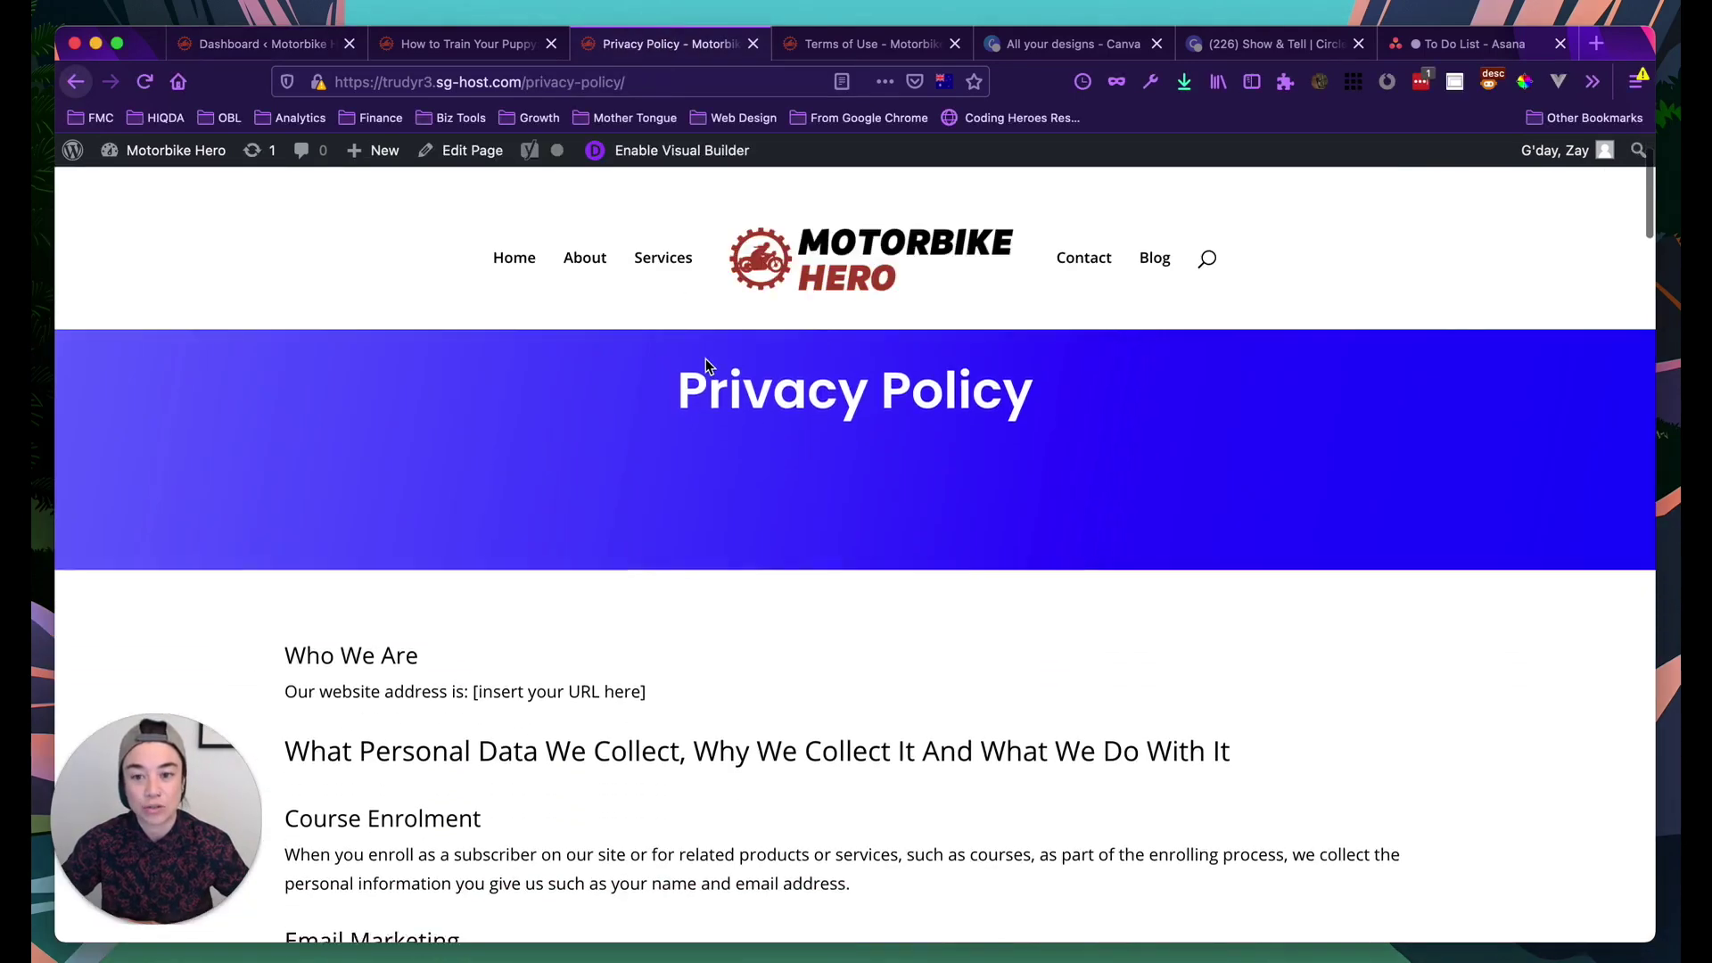
{"action": "scroll", "coordinate": [705, 358], "scroll_direction": "down", "scroll_amount": 5}
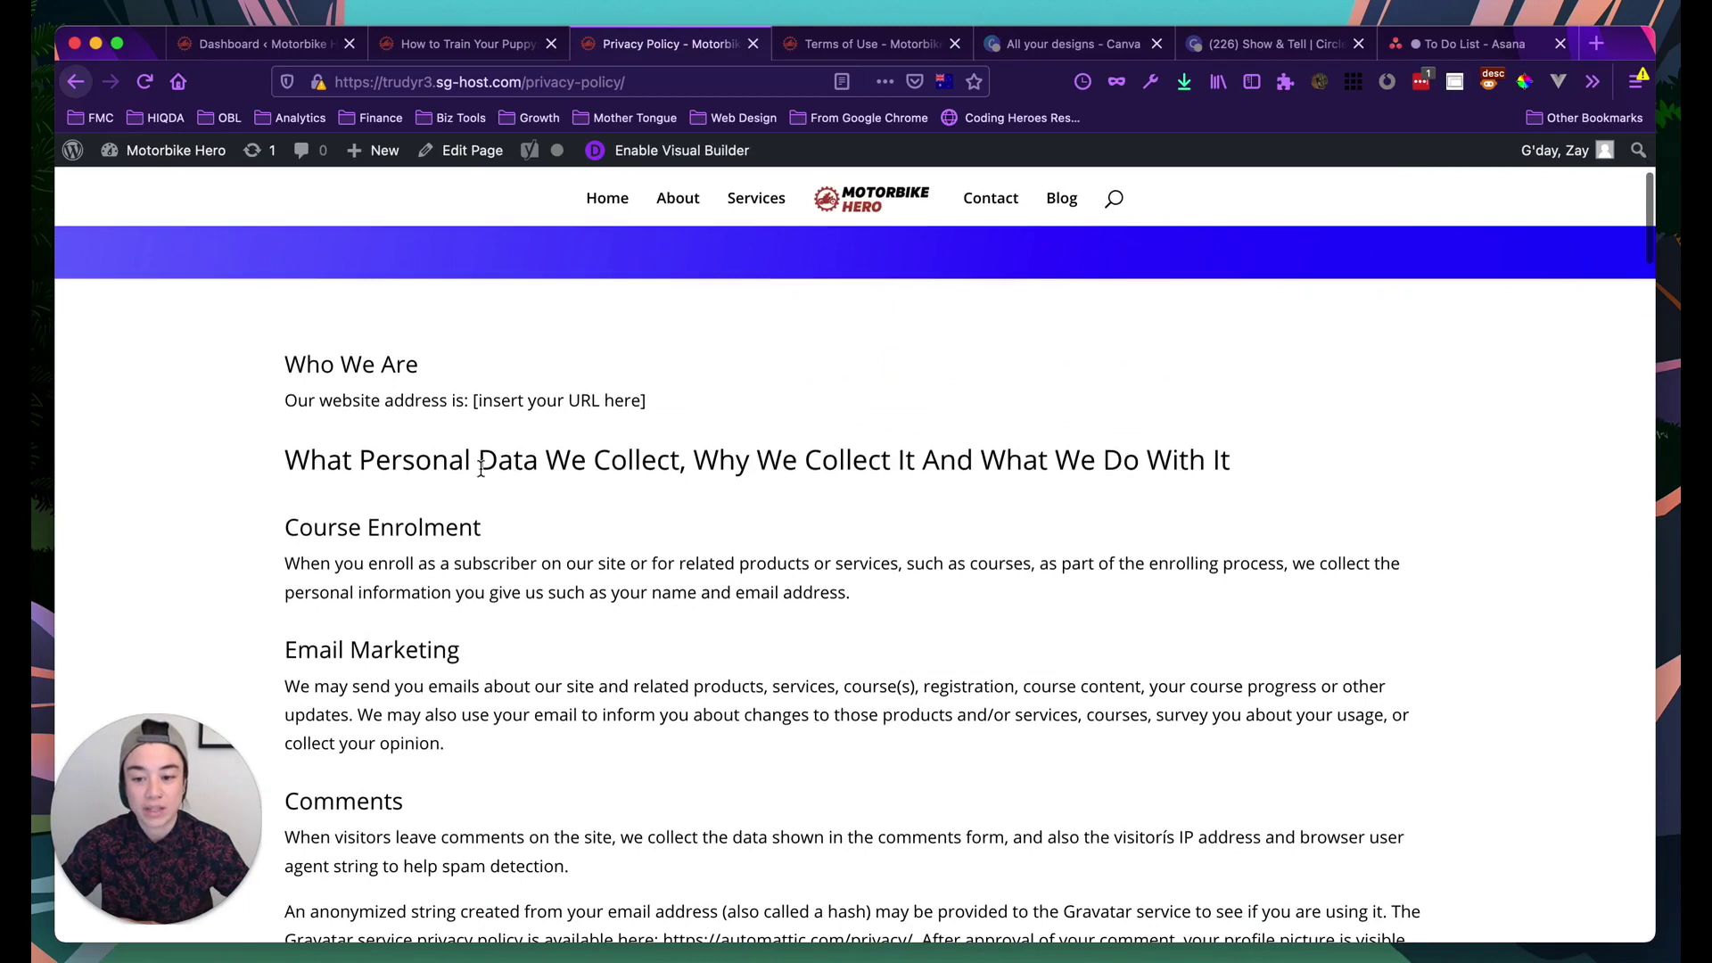
{"action": "scroll", "coordinate": [467, 489], "scroll_direction": "down", "scroll_amount": 3}
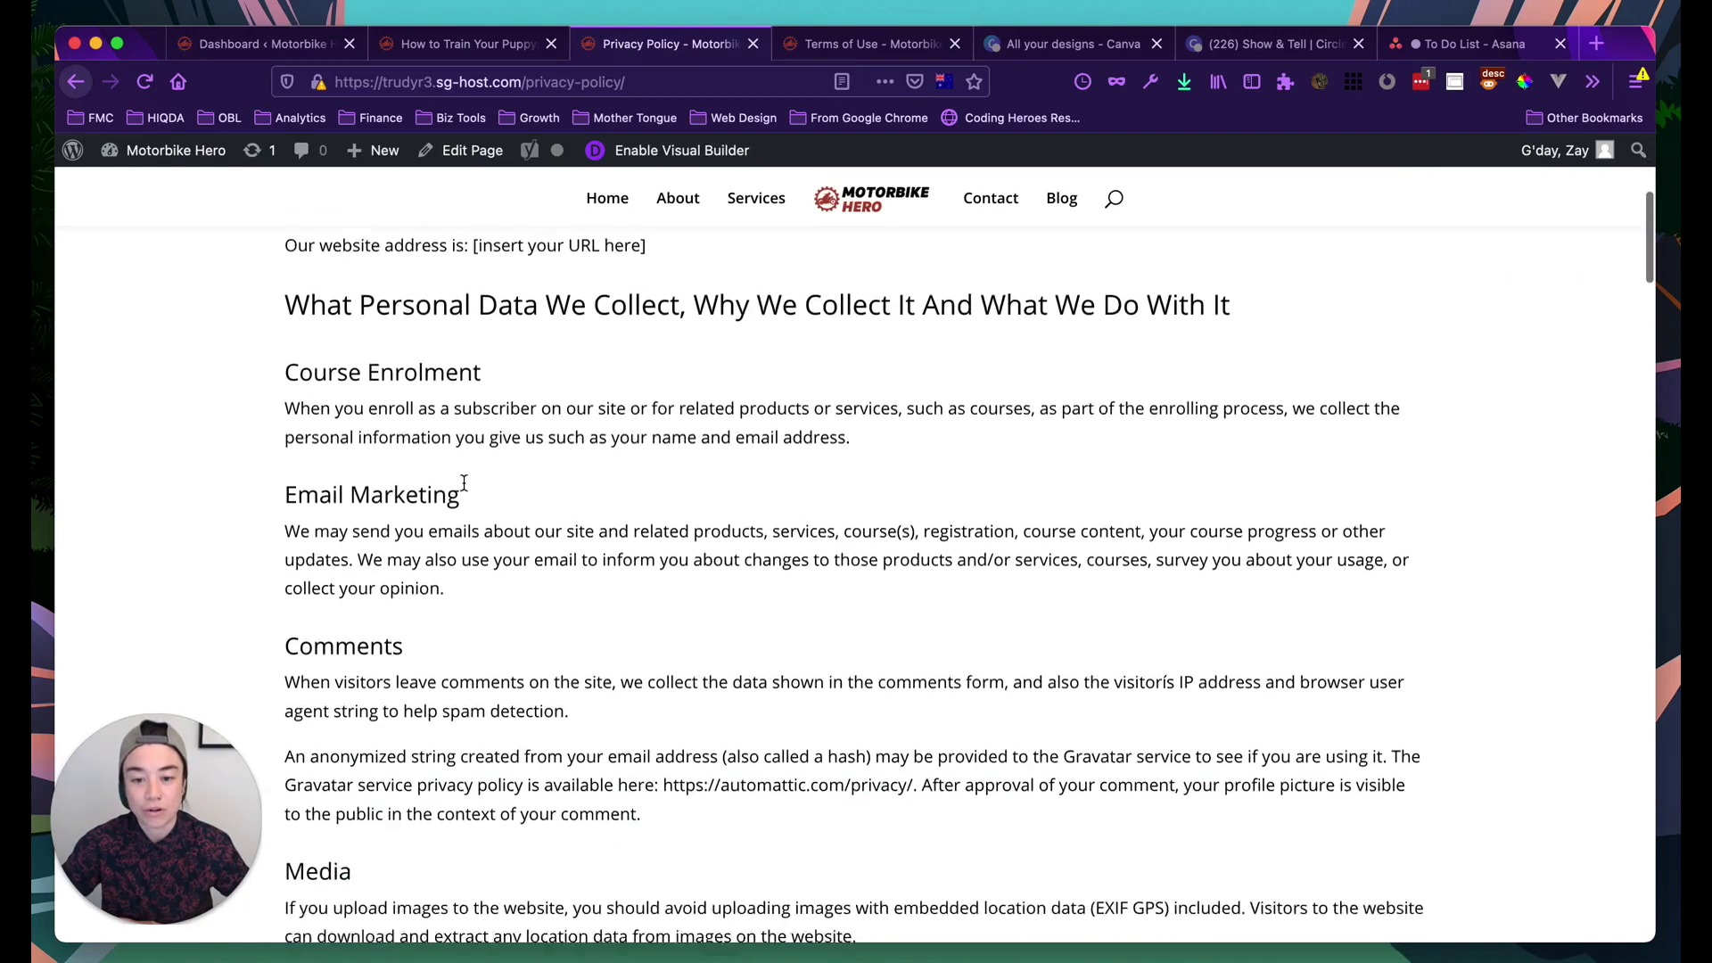
{"action": "scroll", "coordinate": [461, 485], "scroll_direction": "up", "scroll_amount": 10}
{"action": "scroll", "coordinate": [410, 468], "scroll_direction": "down", "scroll_amount": 5}
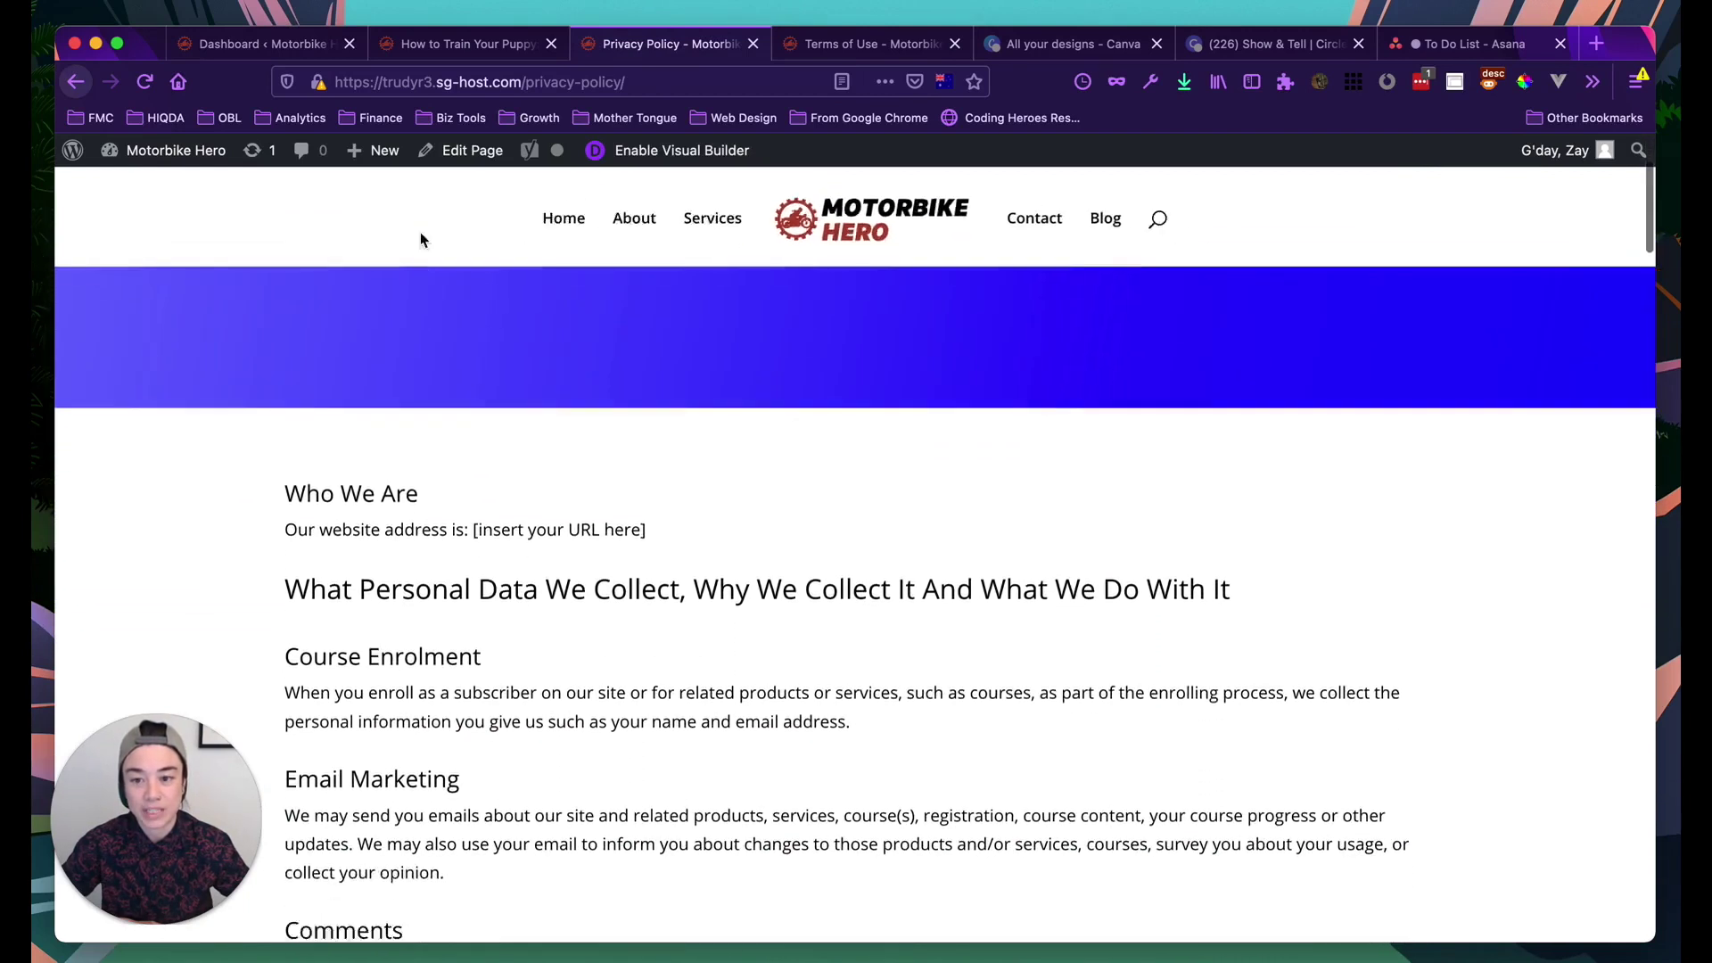
Back in the WordPress admin dashboard, go to All Pages
{"action": "left_click", "coordinate": [239, 44]}
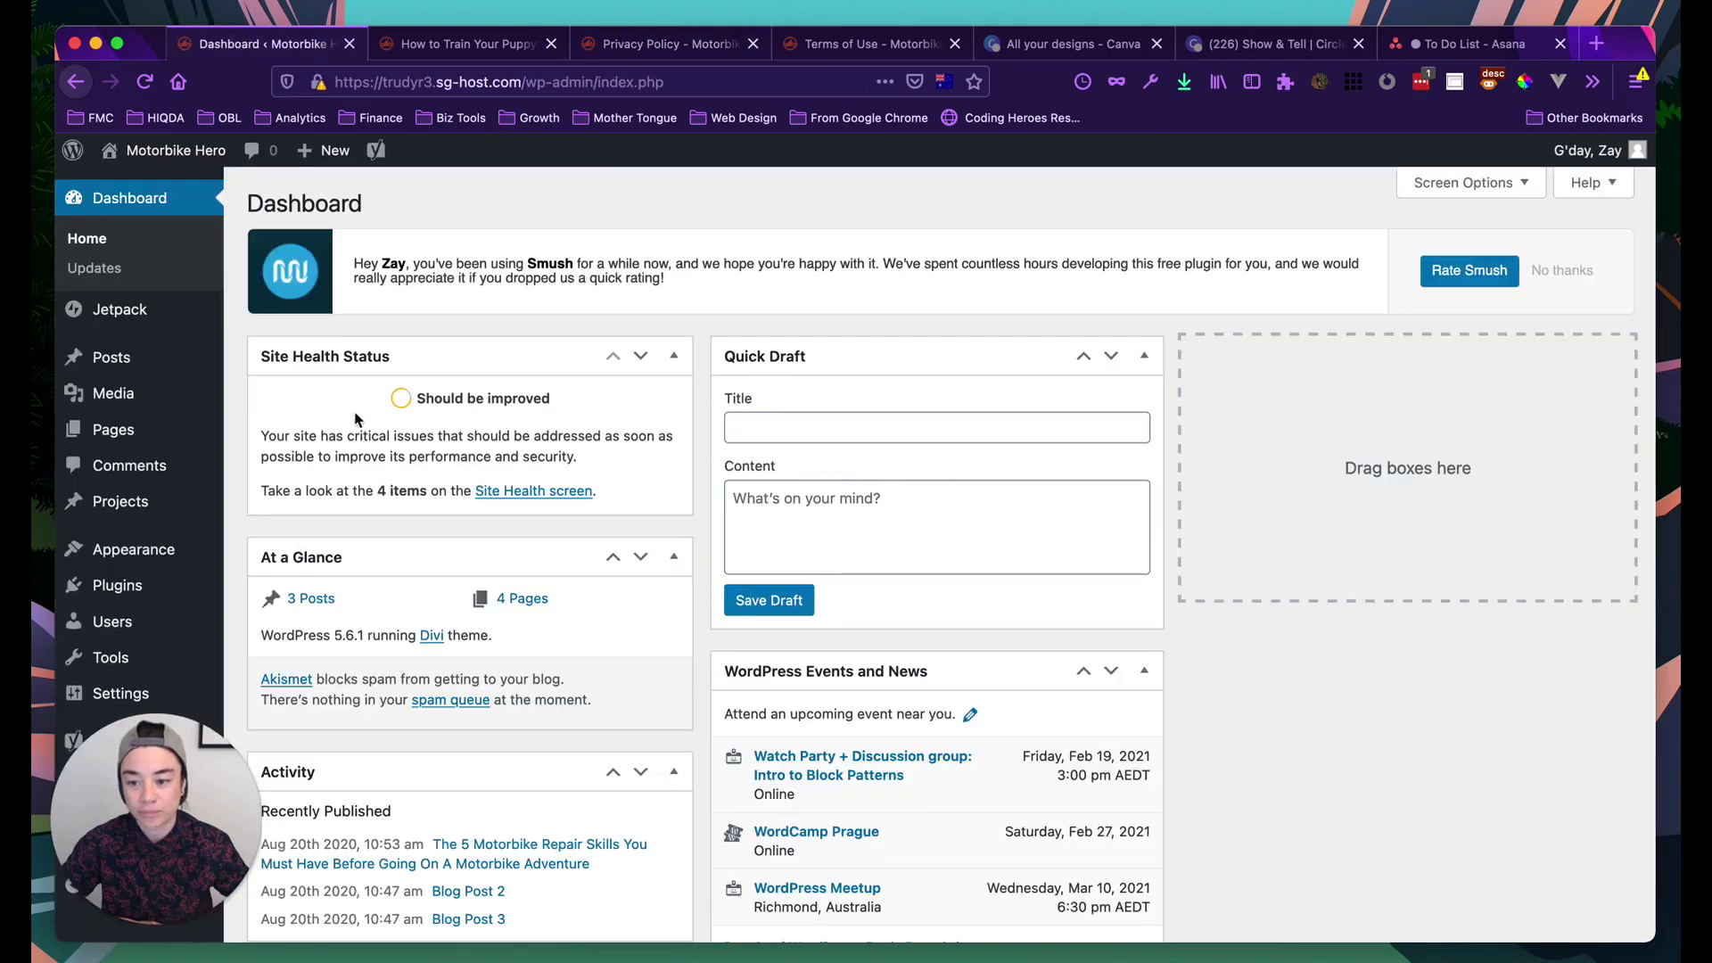
{"action": "scroll", "coordinate": [114, 451], "scroll_direction": "down", "scroll_amount": 1}
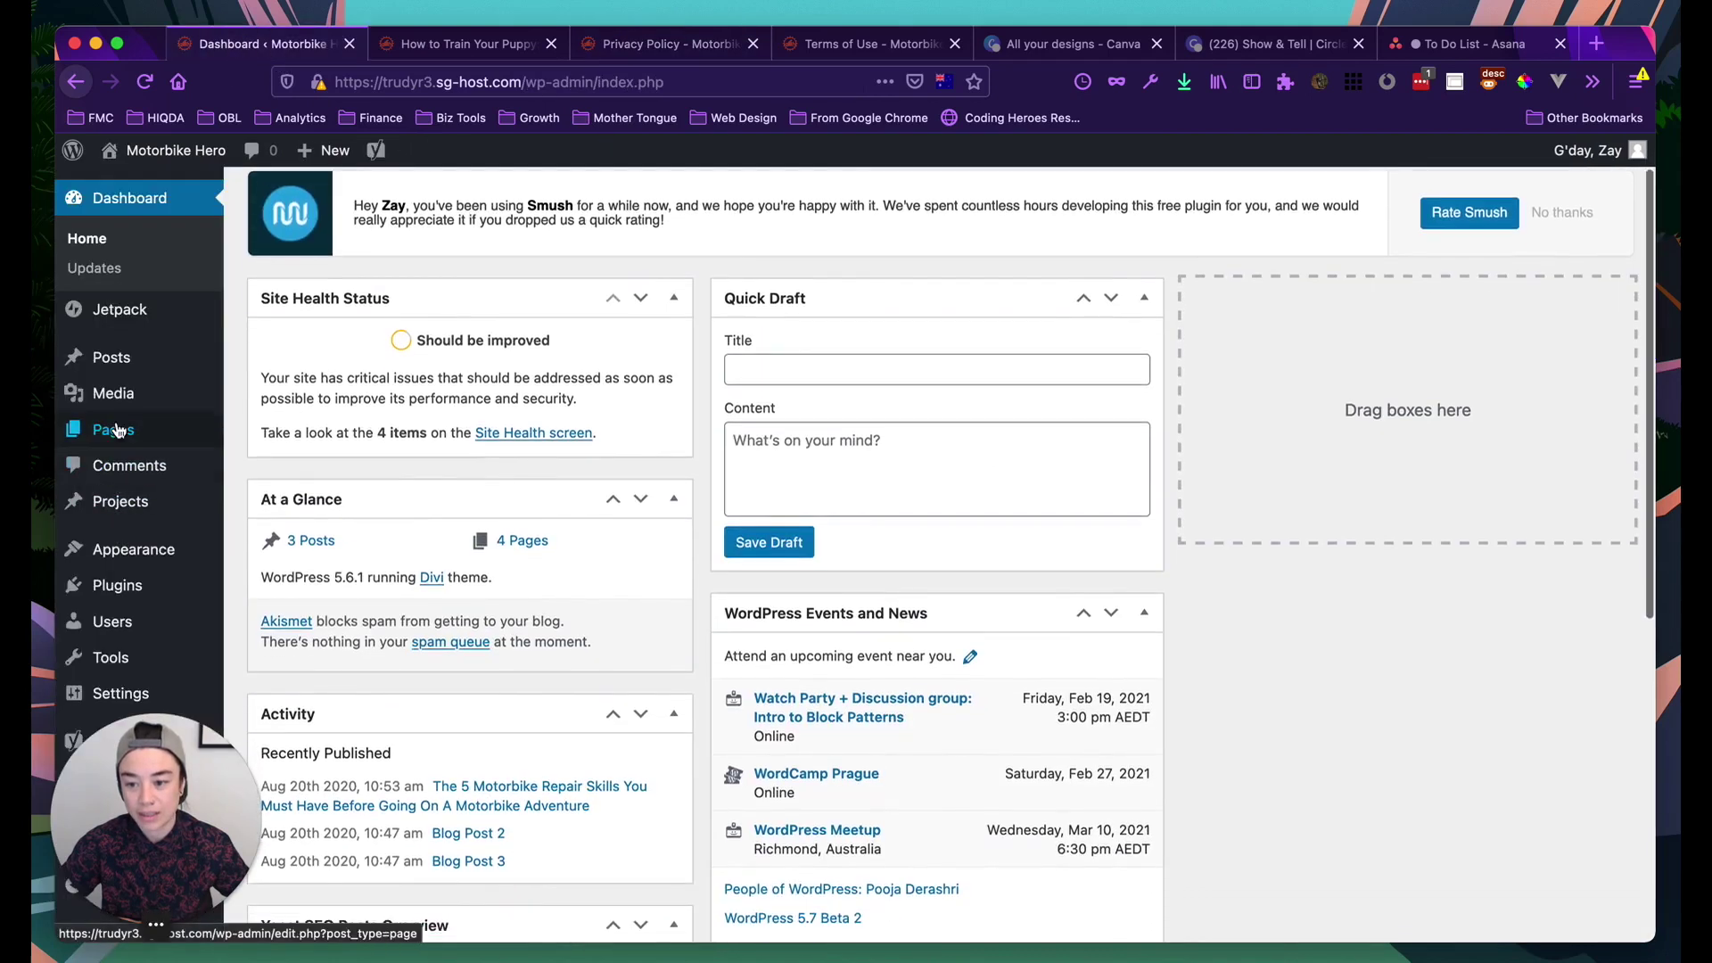
{"action": "left_click", "coordinate": [126, 432]}
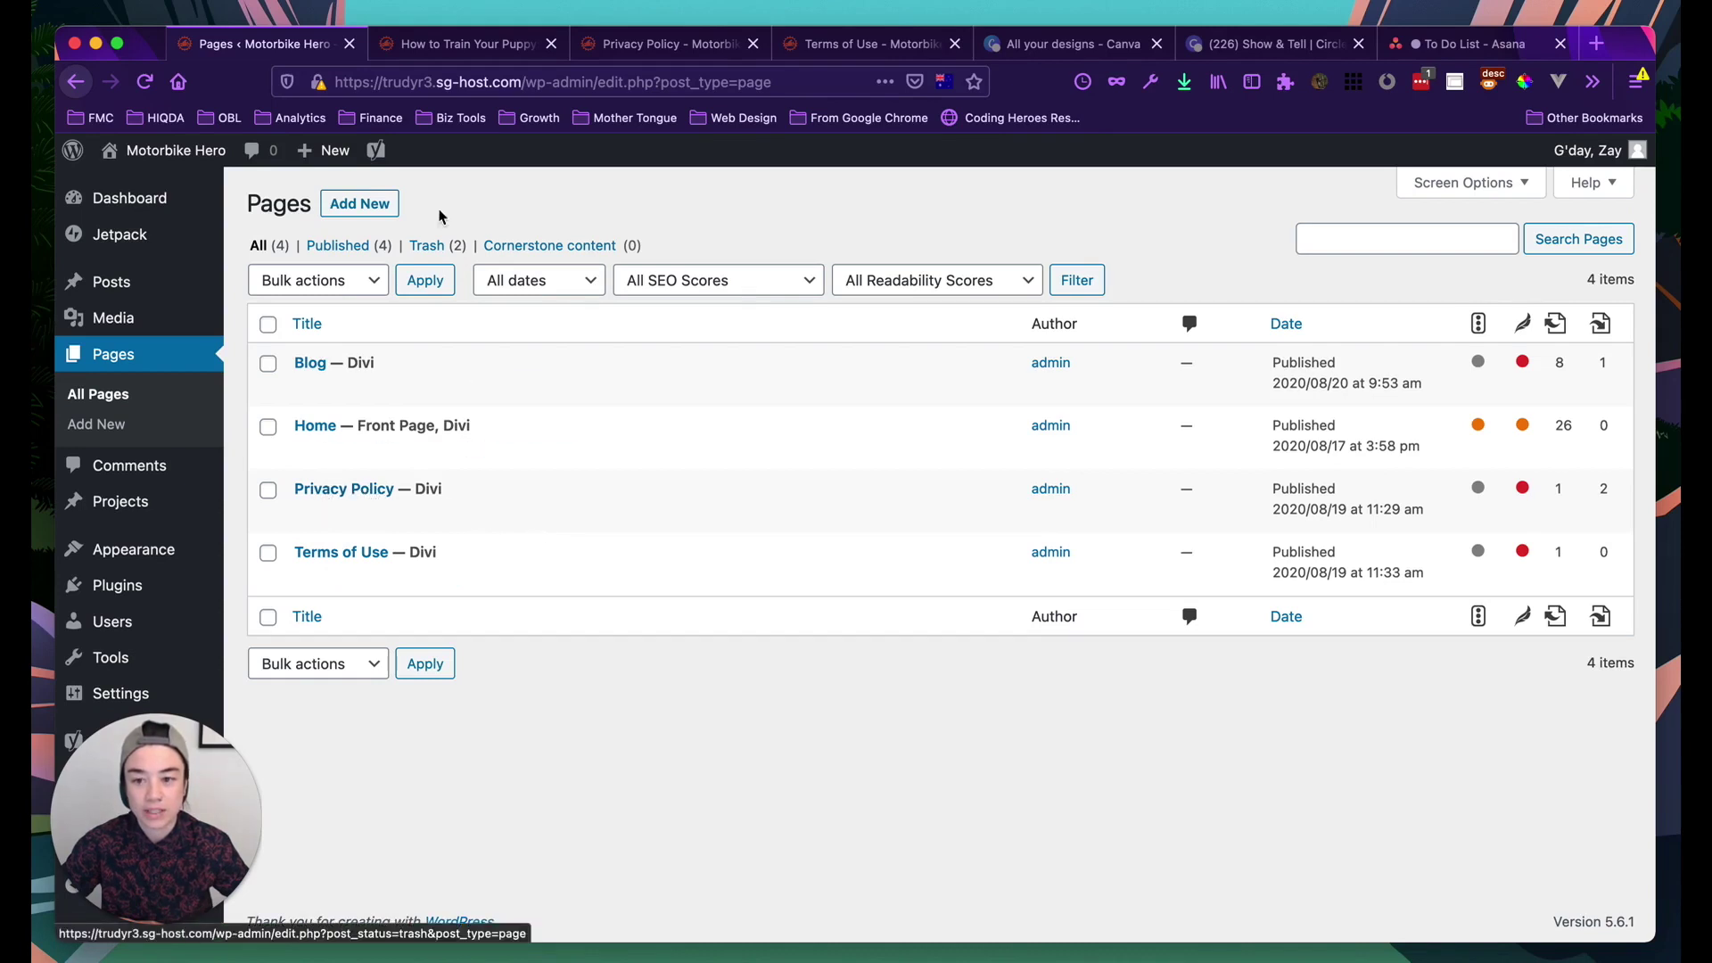
Switch to the live Privacy Policy tab and read through Who We Are and Course Enrolment
{"action": "left_click", "coordinate": [671, 47]}
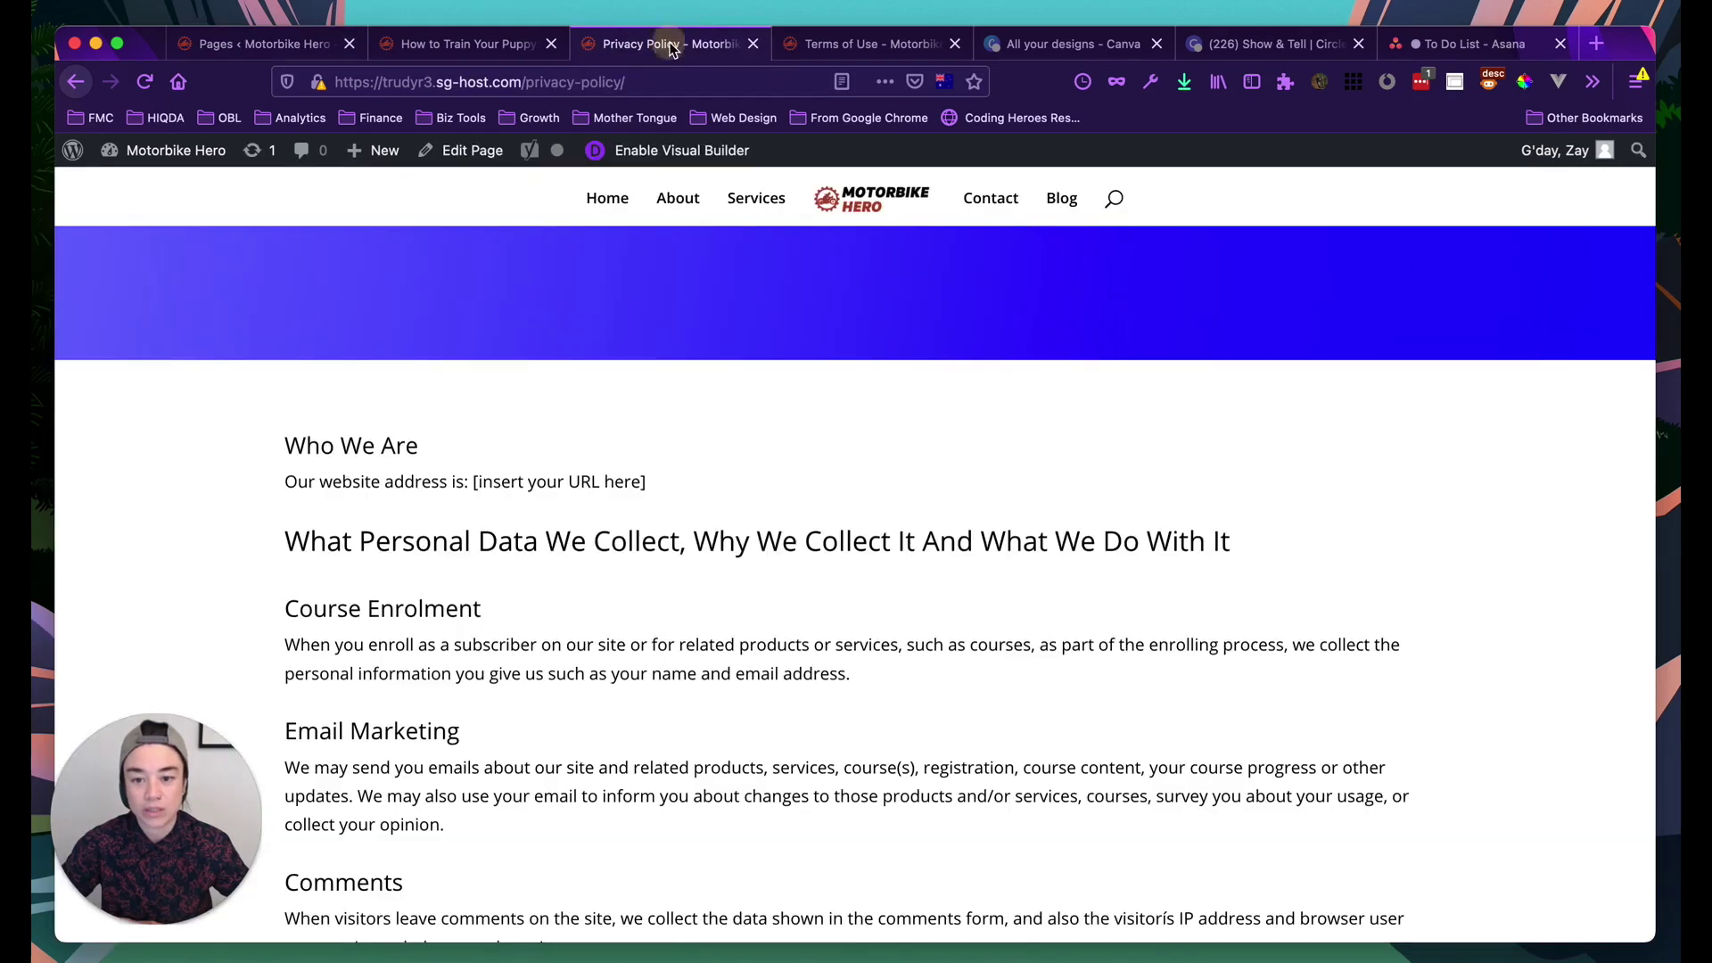
{"action": "scroll", "coordinate": [669, 523], "scroll_direction": "up", "scroll_amount": 4}
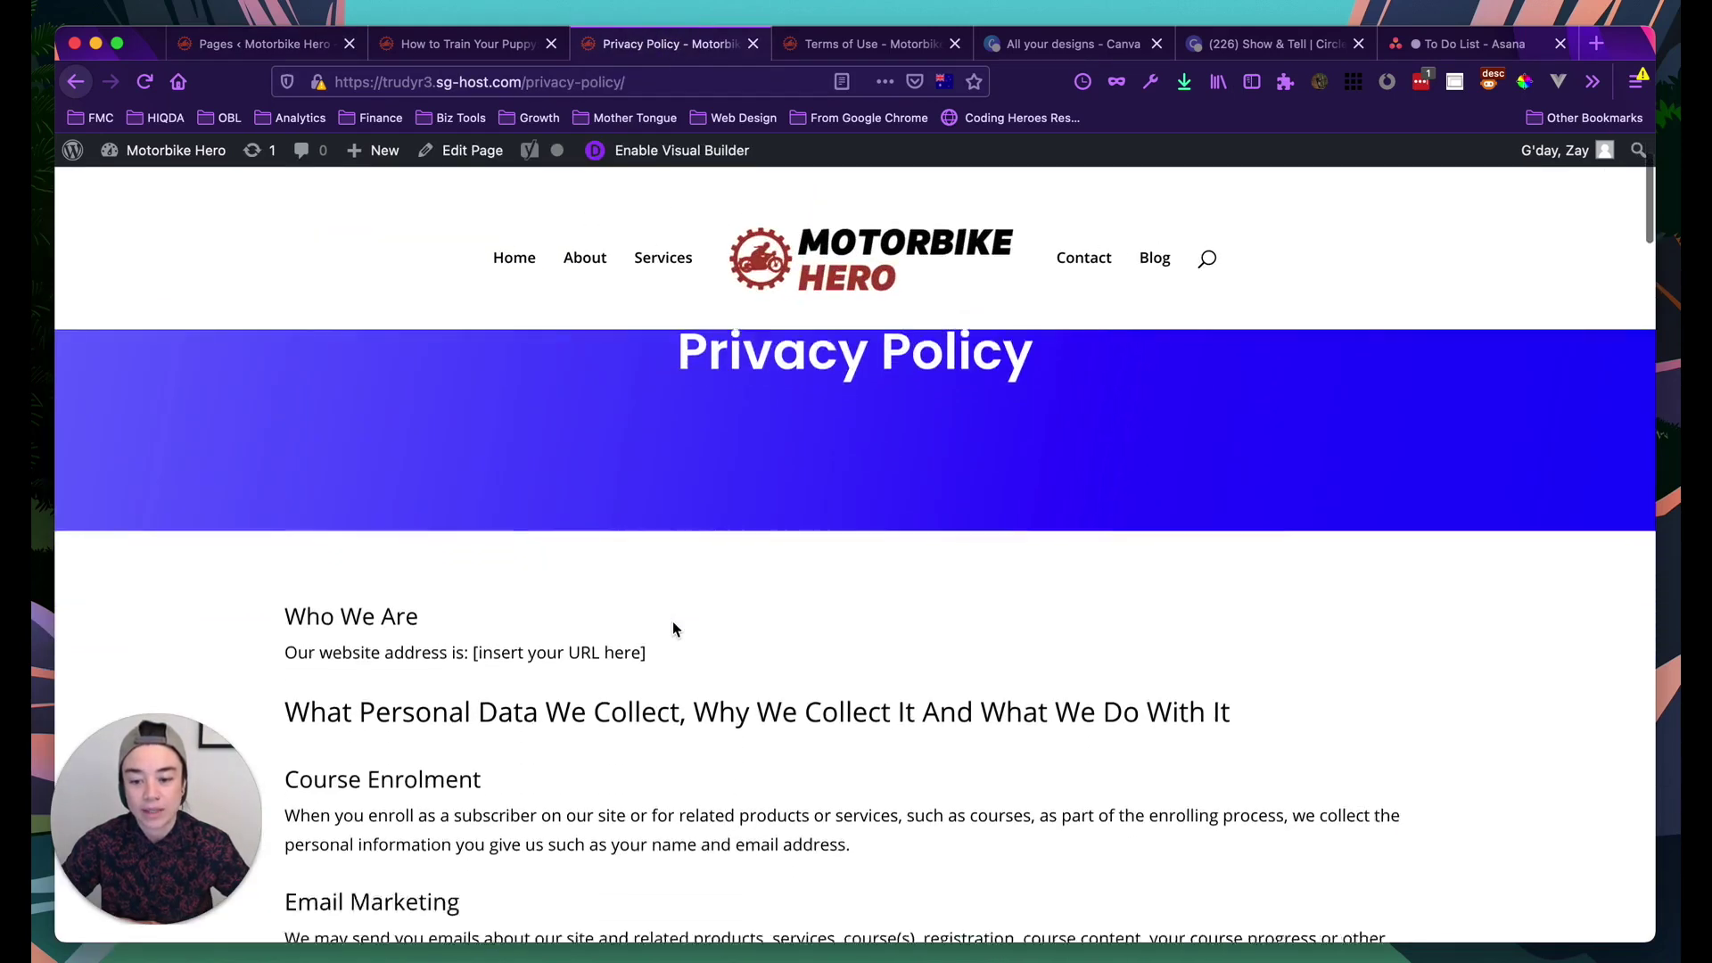
{"action": "scroll", "coordinate": [673, 620], "scroll_direction": "up", "scroll_amount": 2}
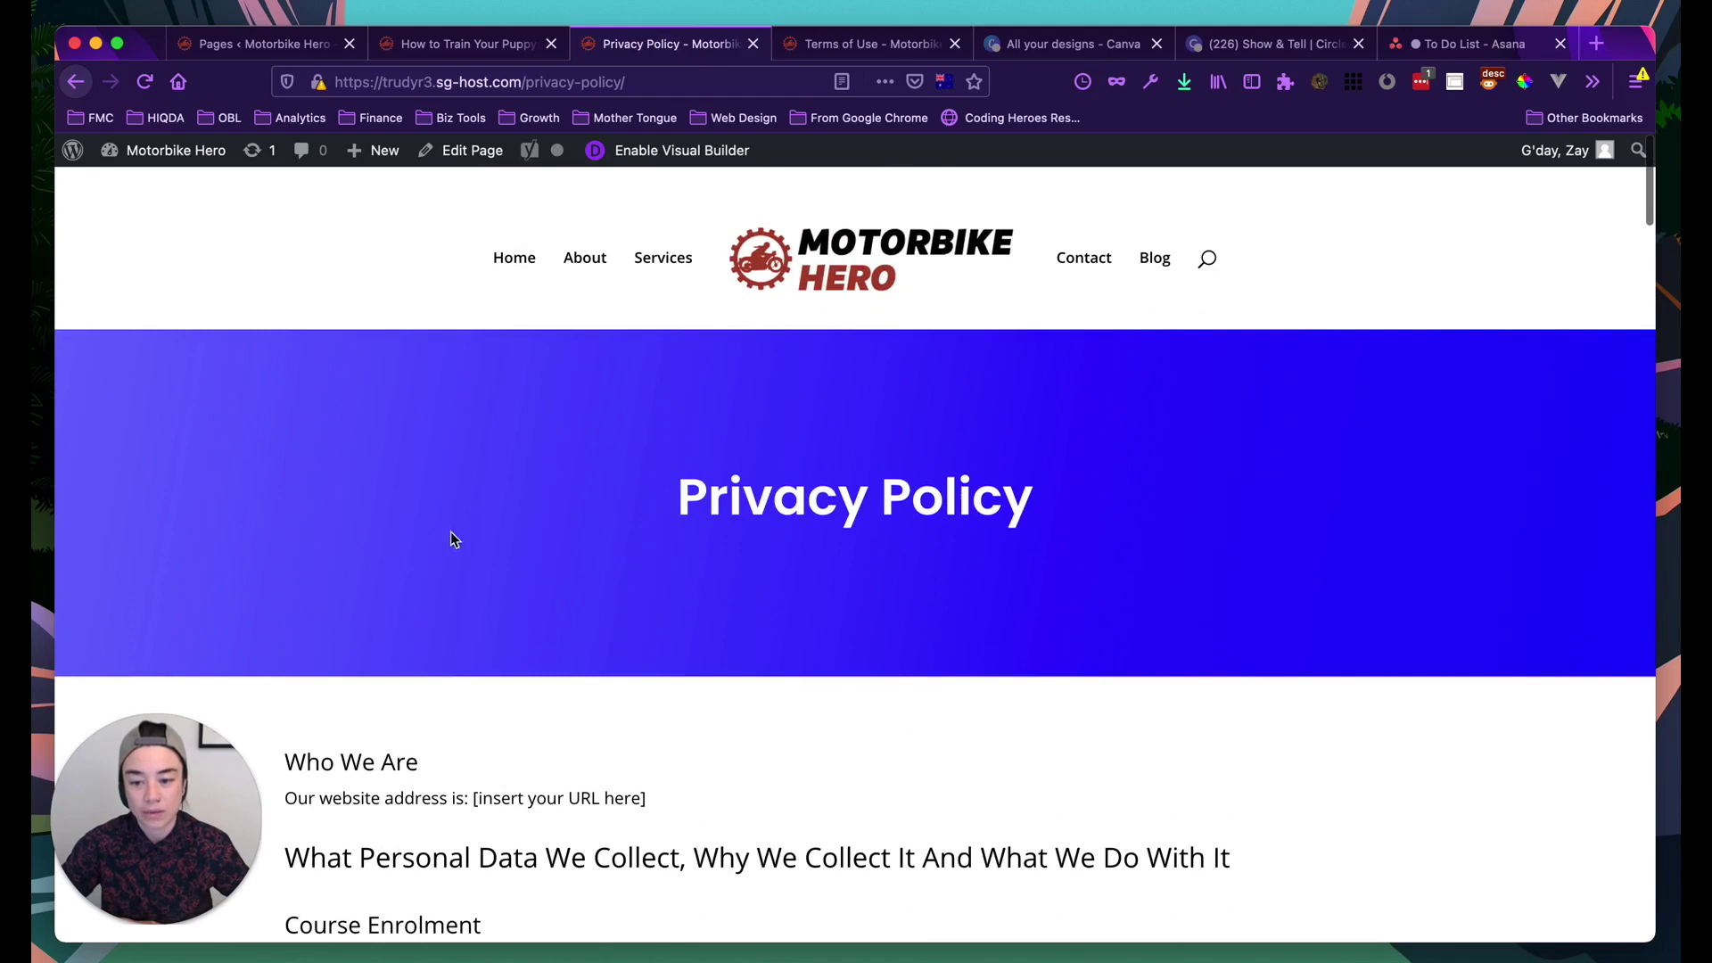
{"action": "scroll", "coordinate": [627, 554], "scroll_direction": "down", "scroll_amount": 1}
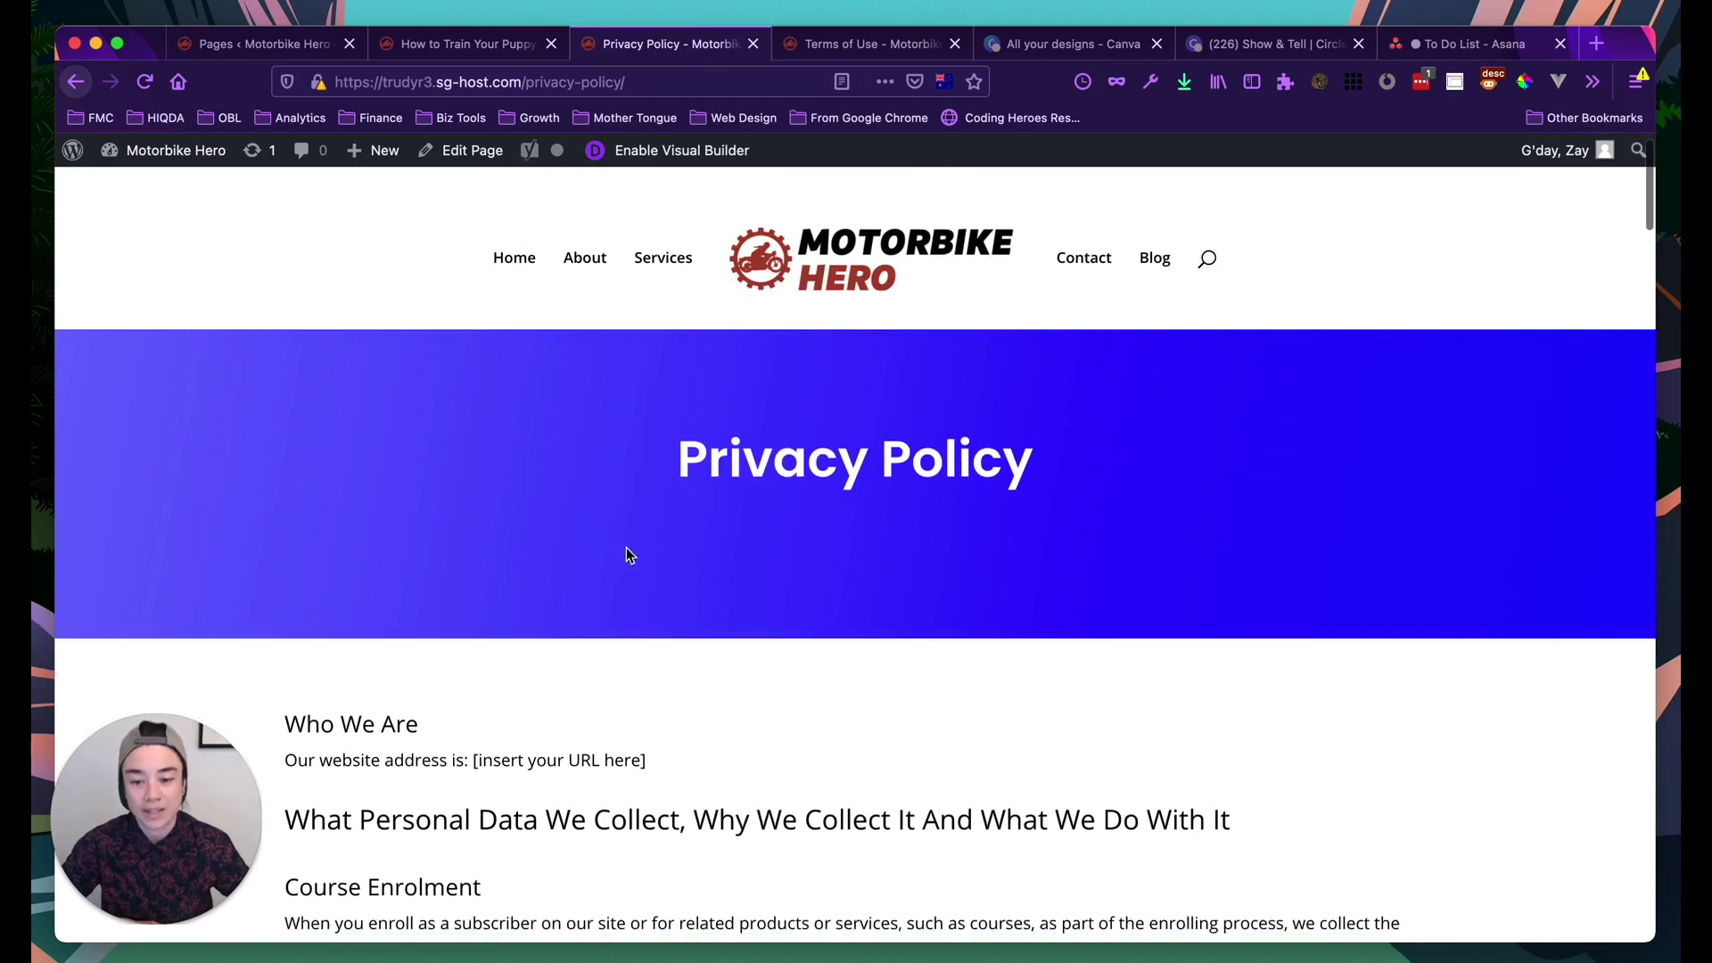
{"action": "scroll", "coordinate": [626, 553], "scroll_direction": "down", "scroll_amount": 3}
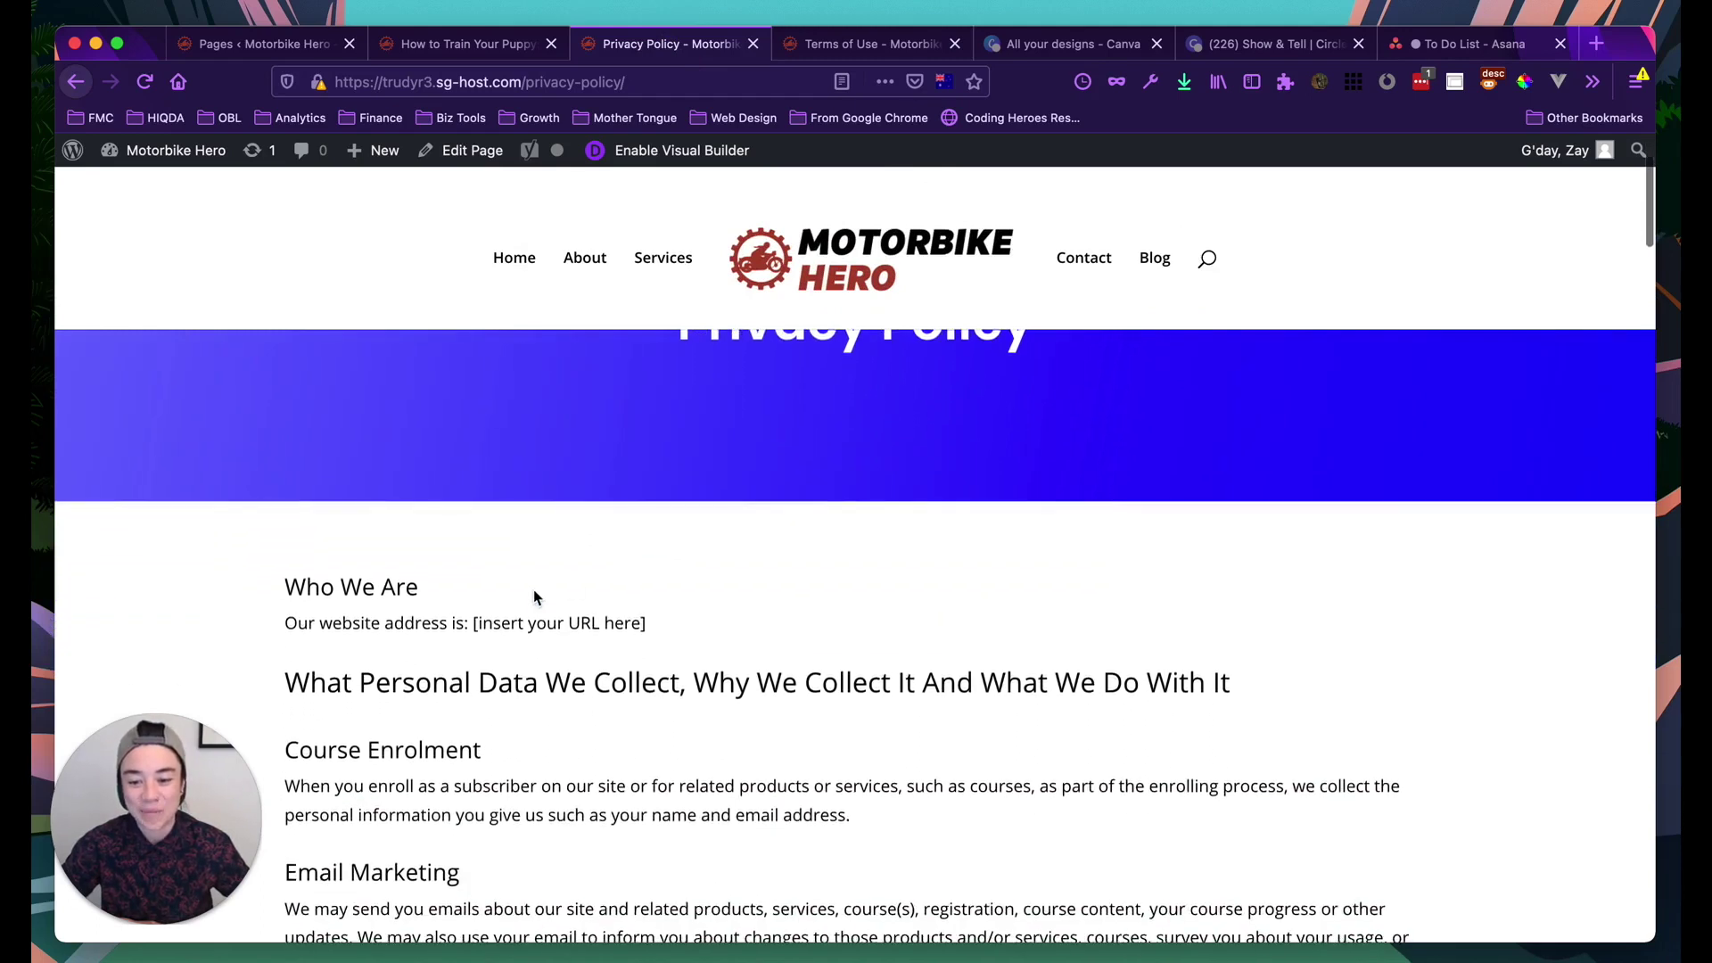
{"action": "scroll", "coordinate": [535, 596], "scroll_direction": "down", "scroll_amount": 5}
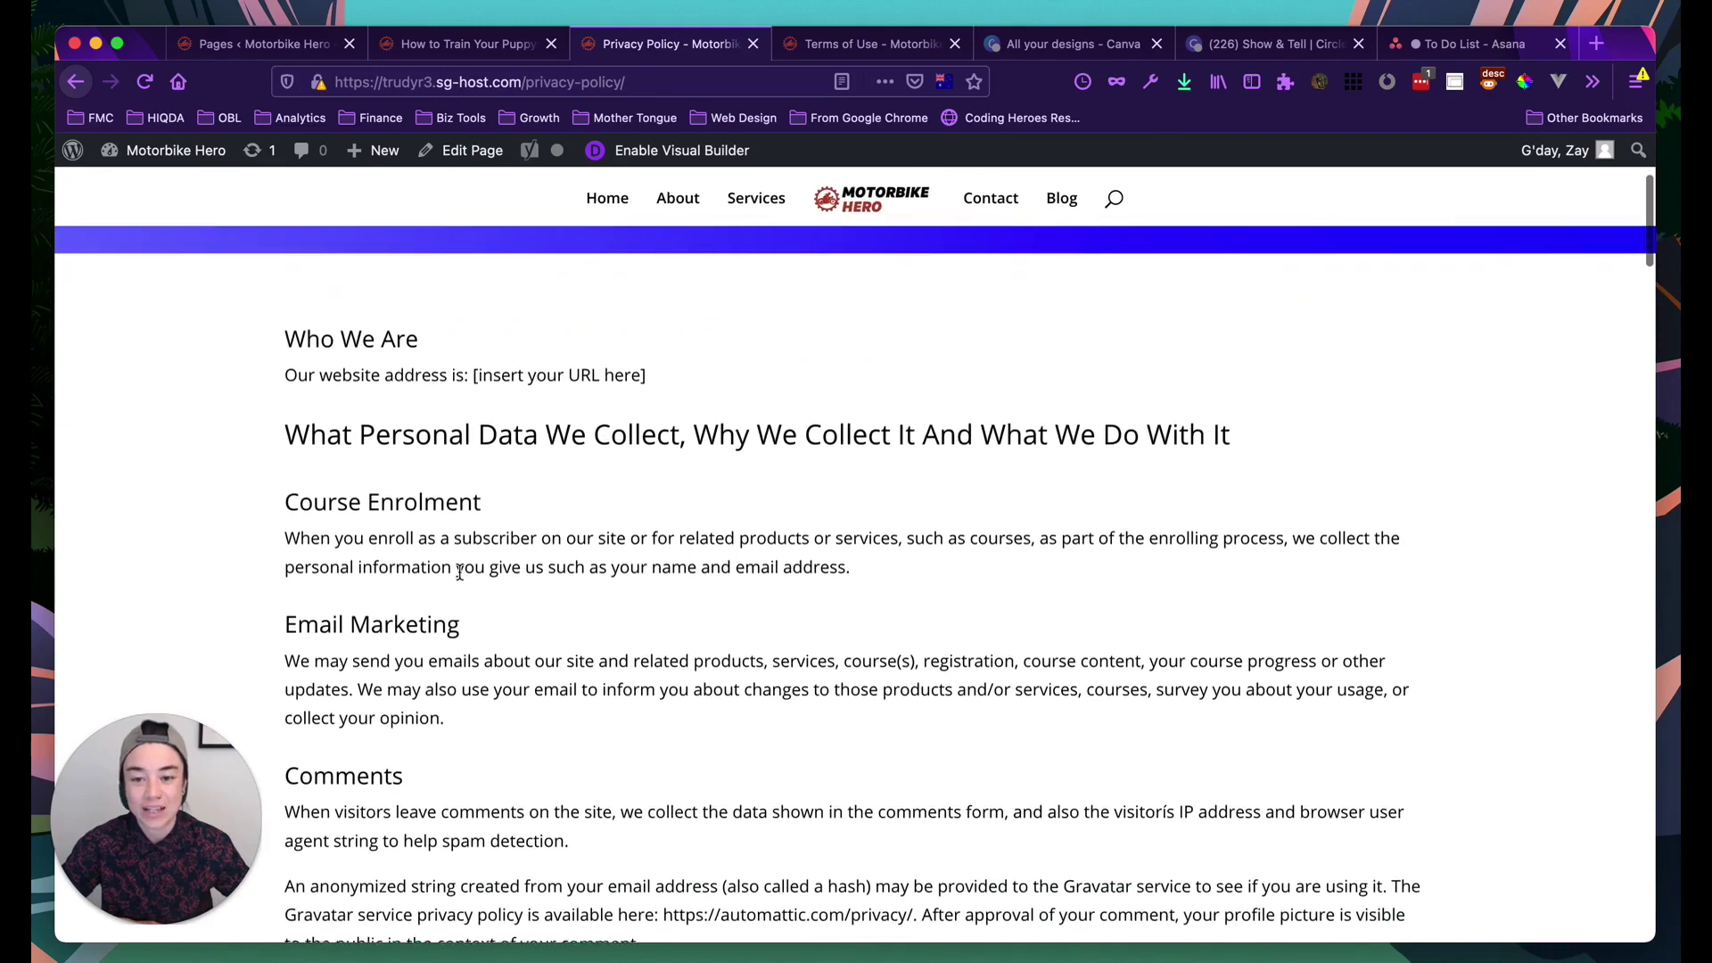
{"action": "scroll", "coordinate": [459, 572], "scroll_direction": "down", "scroll_amount": 1}
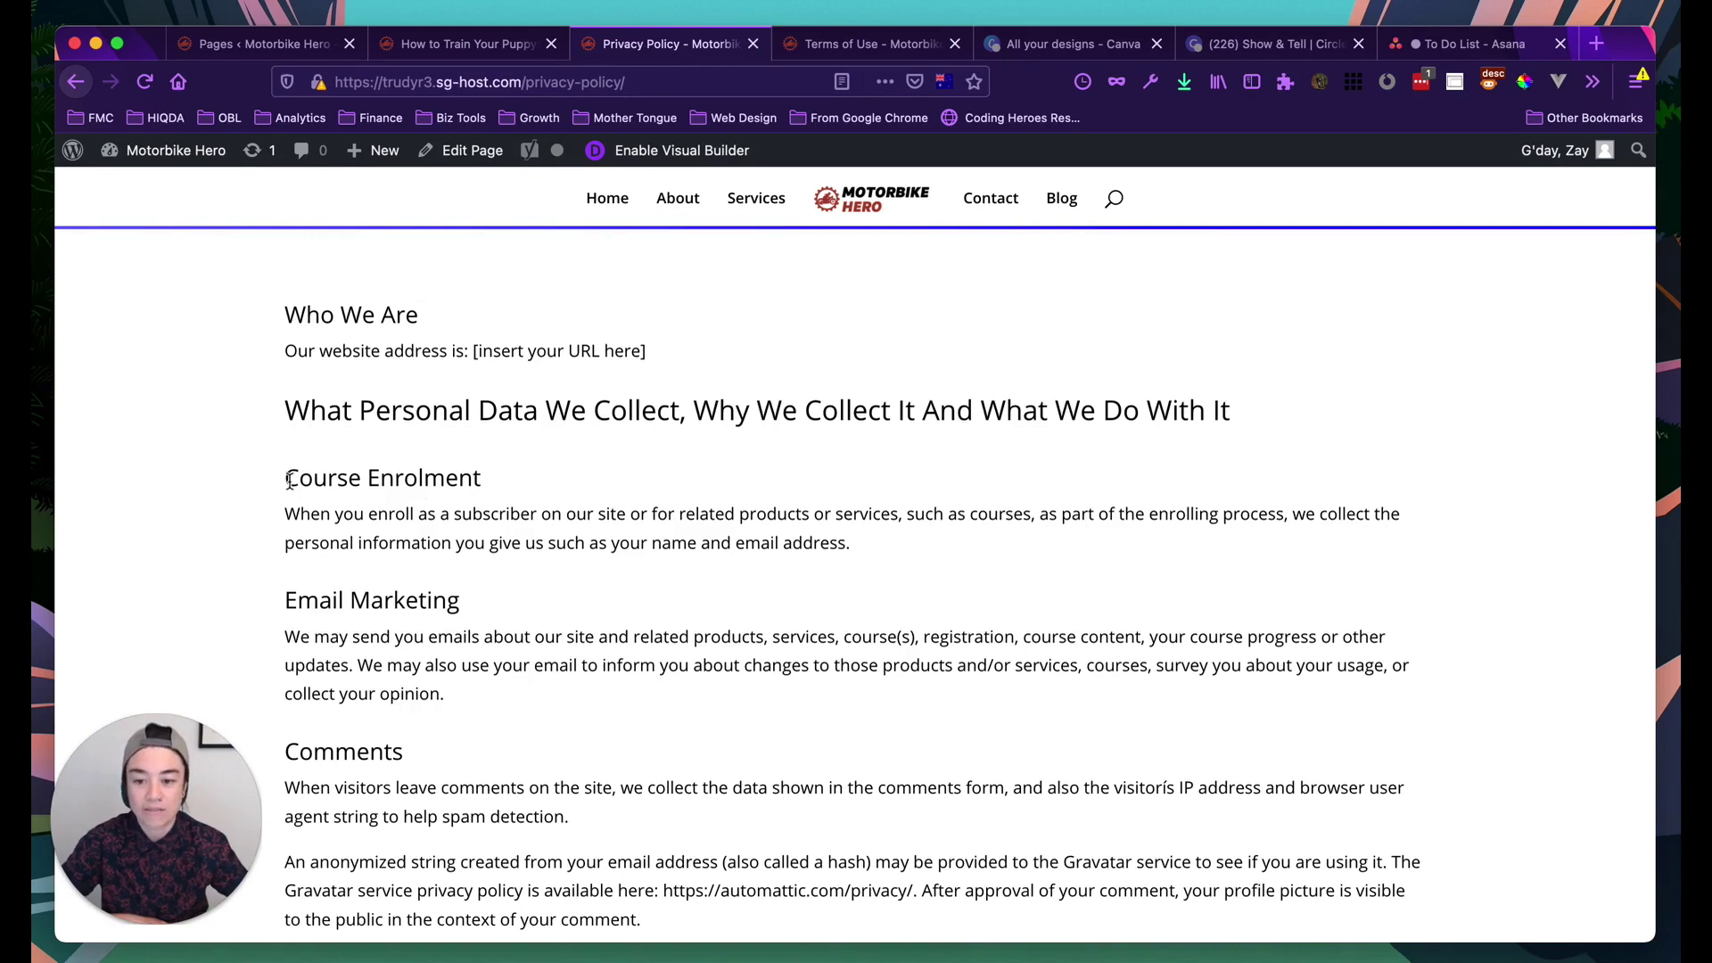
Highlight the Course Enrolment section, then read down the policy to the Cookies heading
{"action": "left_click_drag", "start_coordinate": [287, 471], "coordinate": [870, 542]}
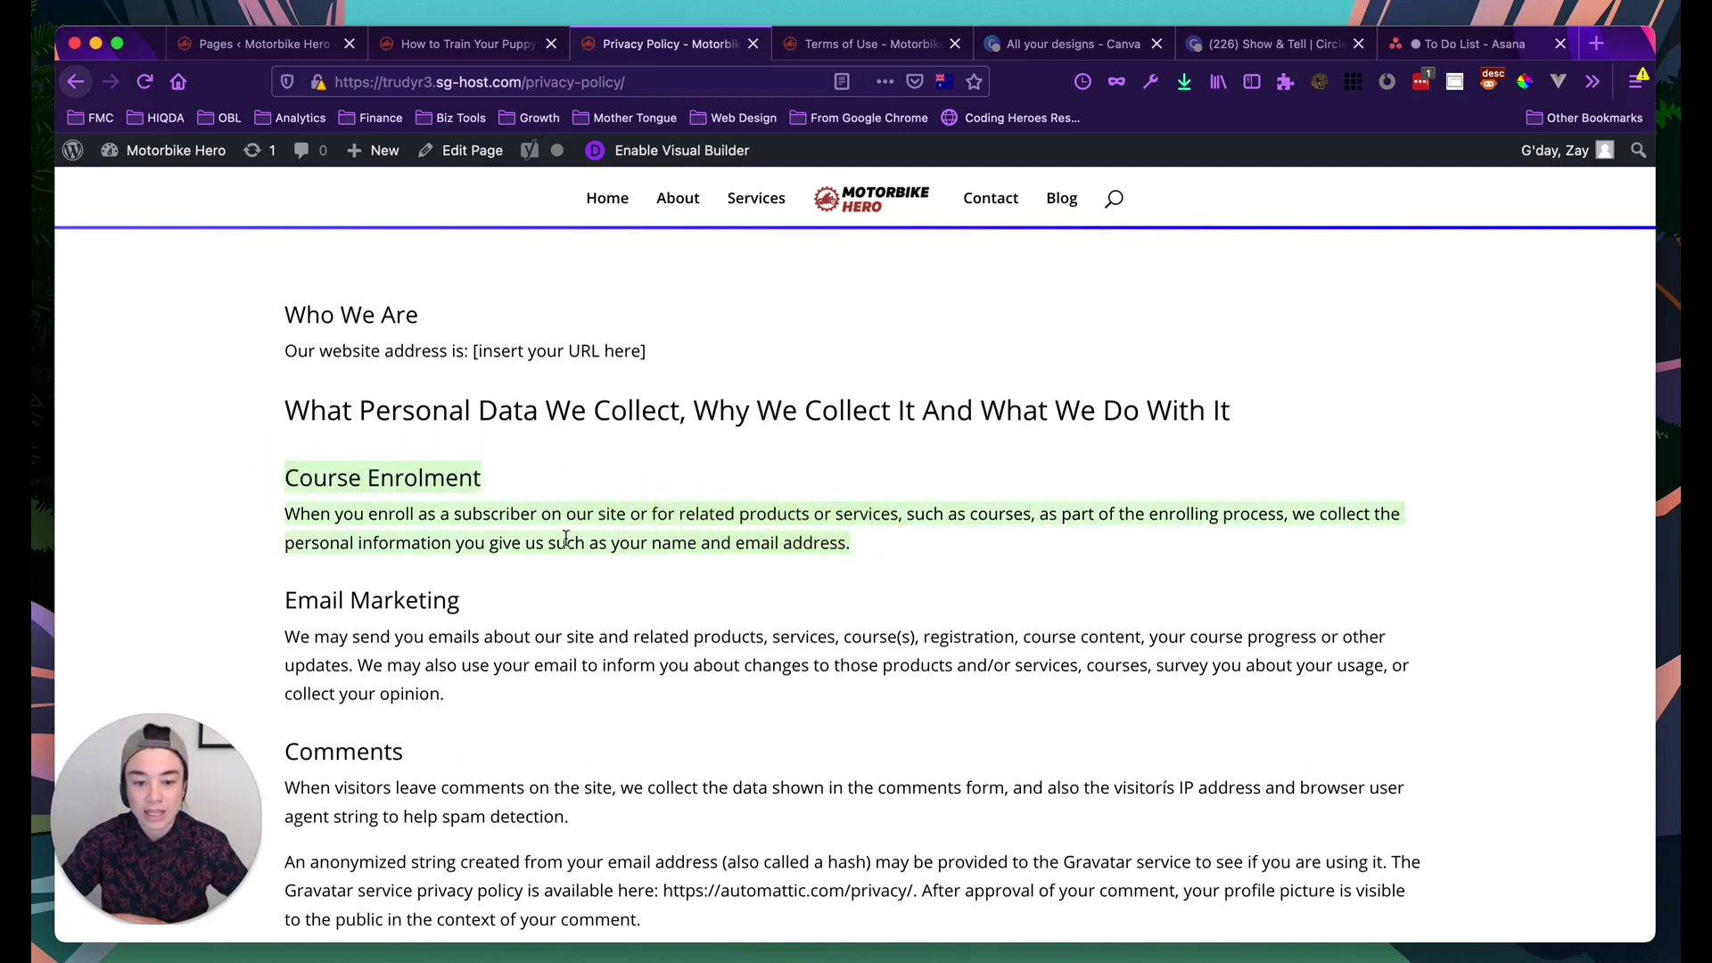
{"action": "left_click", "coordinate": [513, 537]}
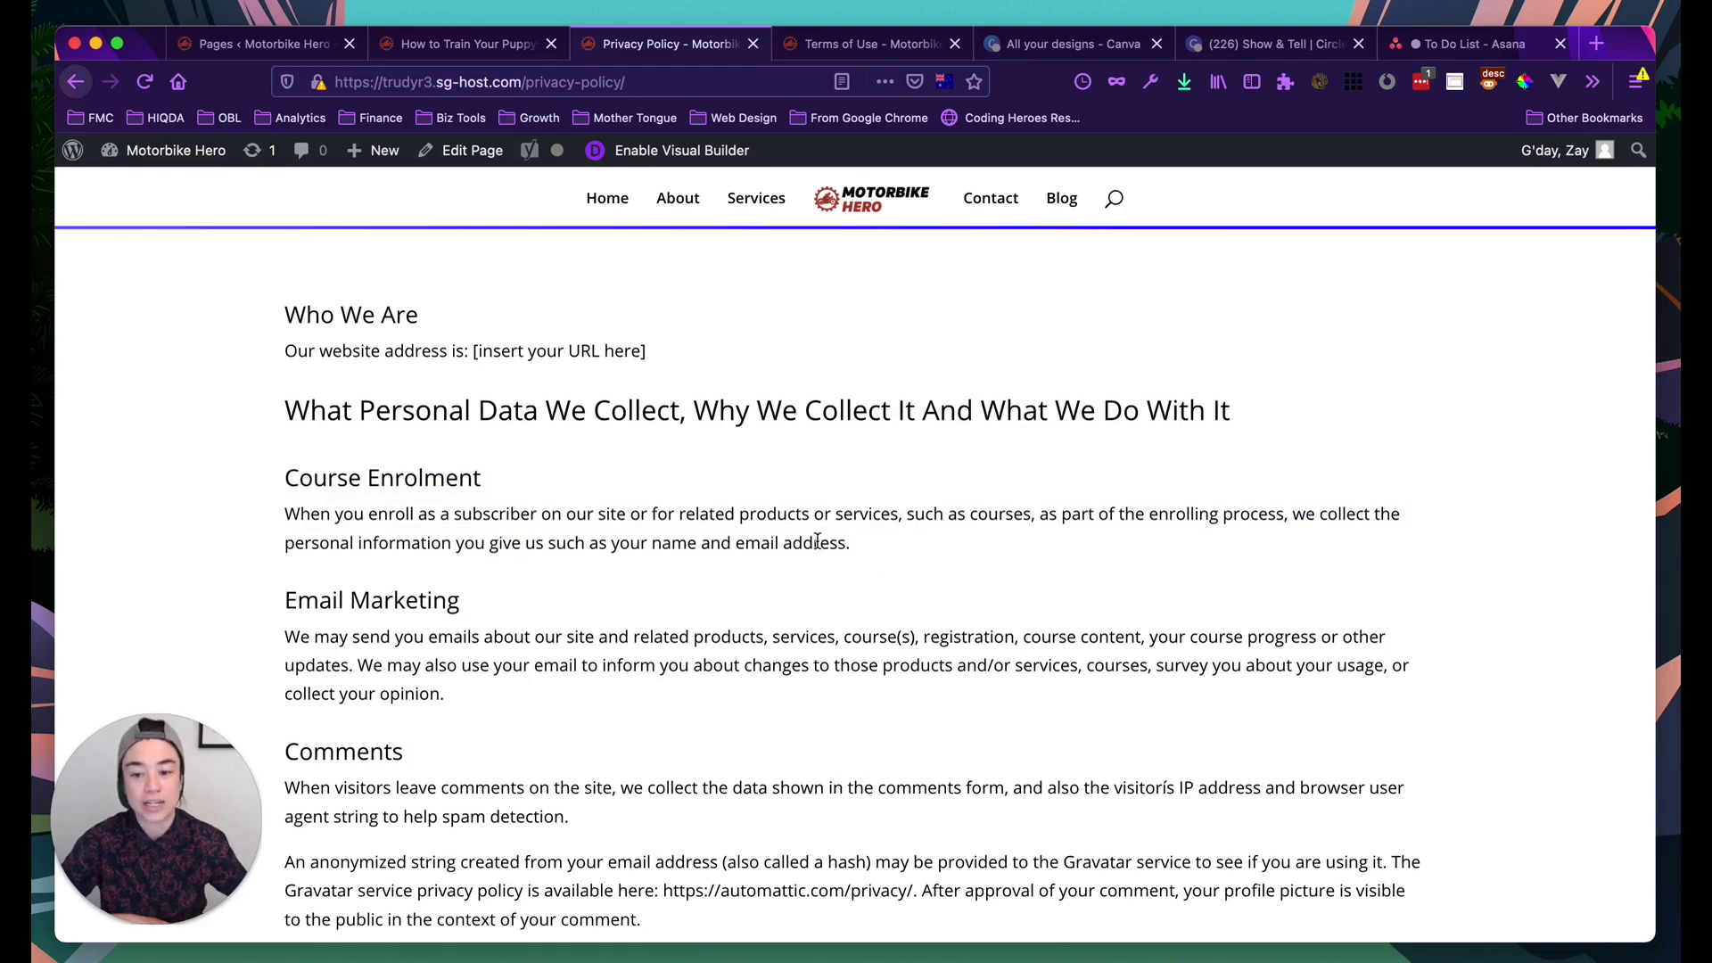
{"action": "scroll", "coordinate": [655, 576], "scroll_direction": "down", "scroll_amount": 1}
{"action": "scroll", "coordinate": [570, 587], "scroll_direction": "down", "scroll_amount": 2}
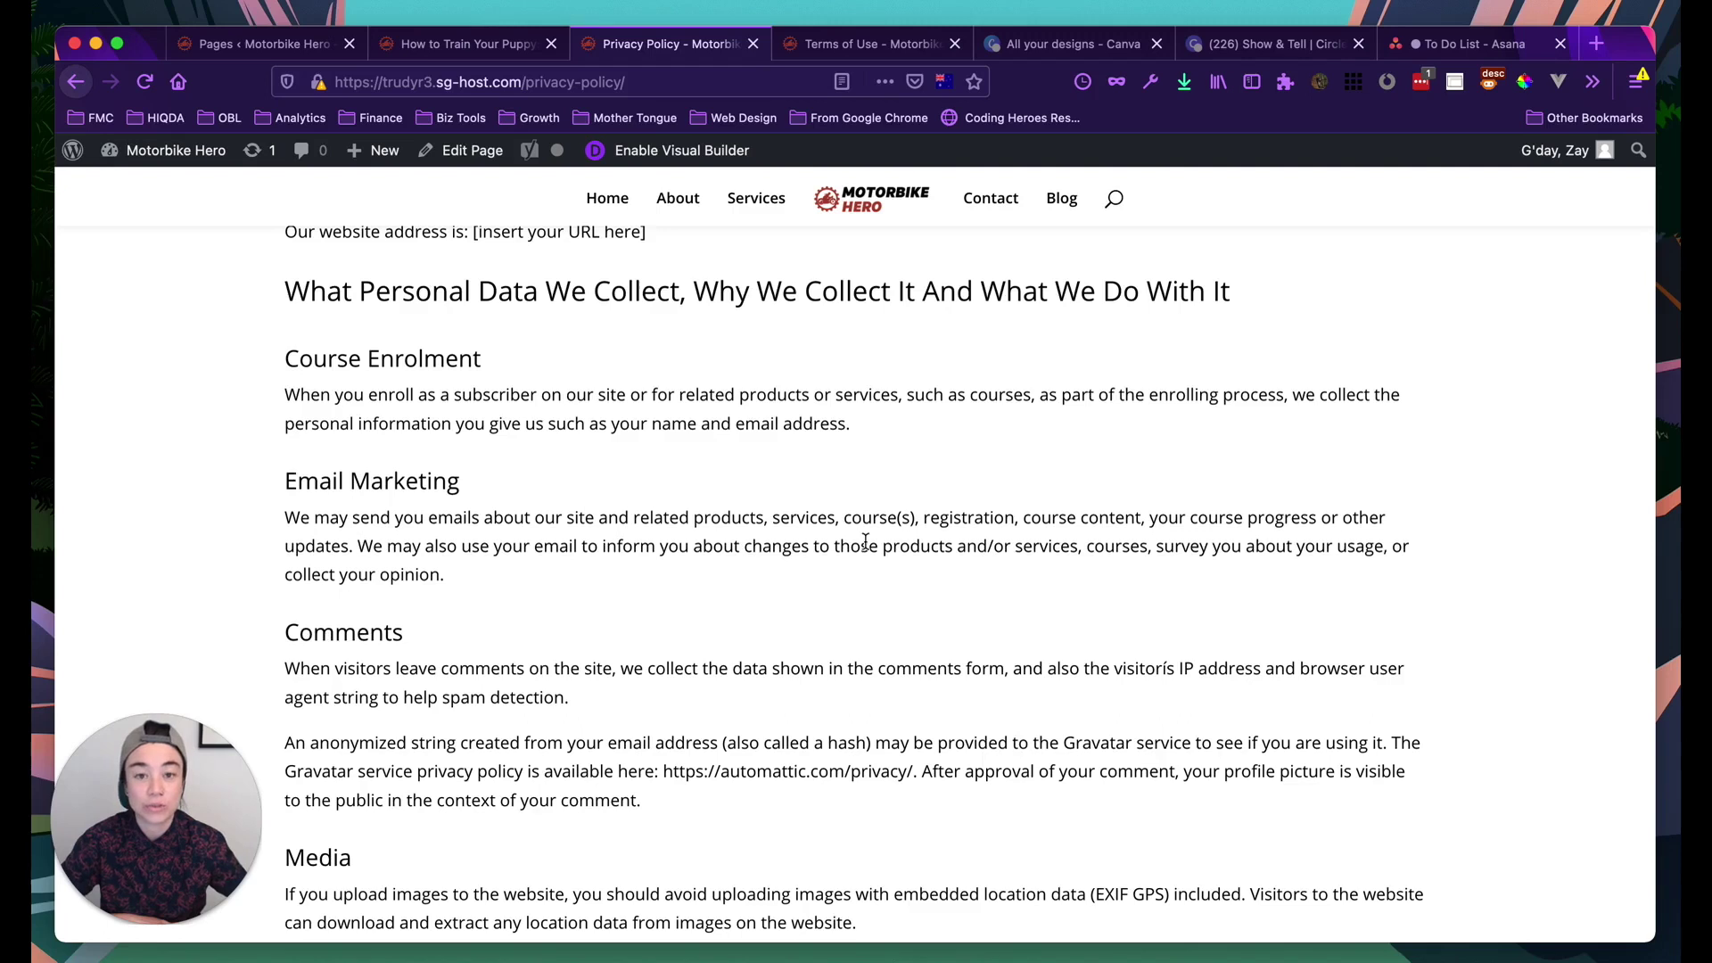
{"action": "scroll", "coordinate": [847, 546], "scroll_direction": "down", "scroll_amount": 3}
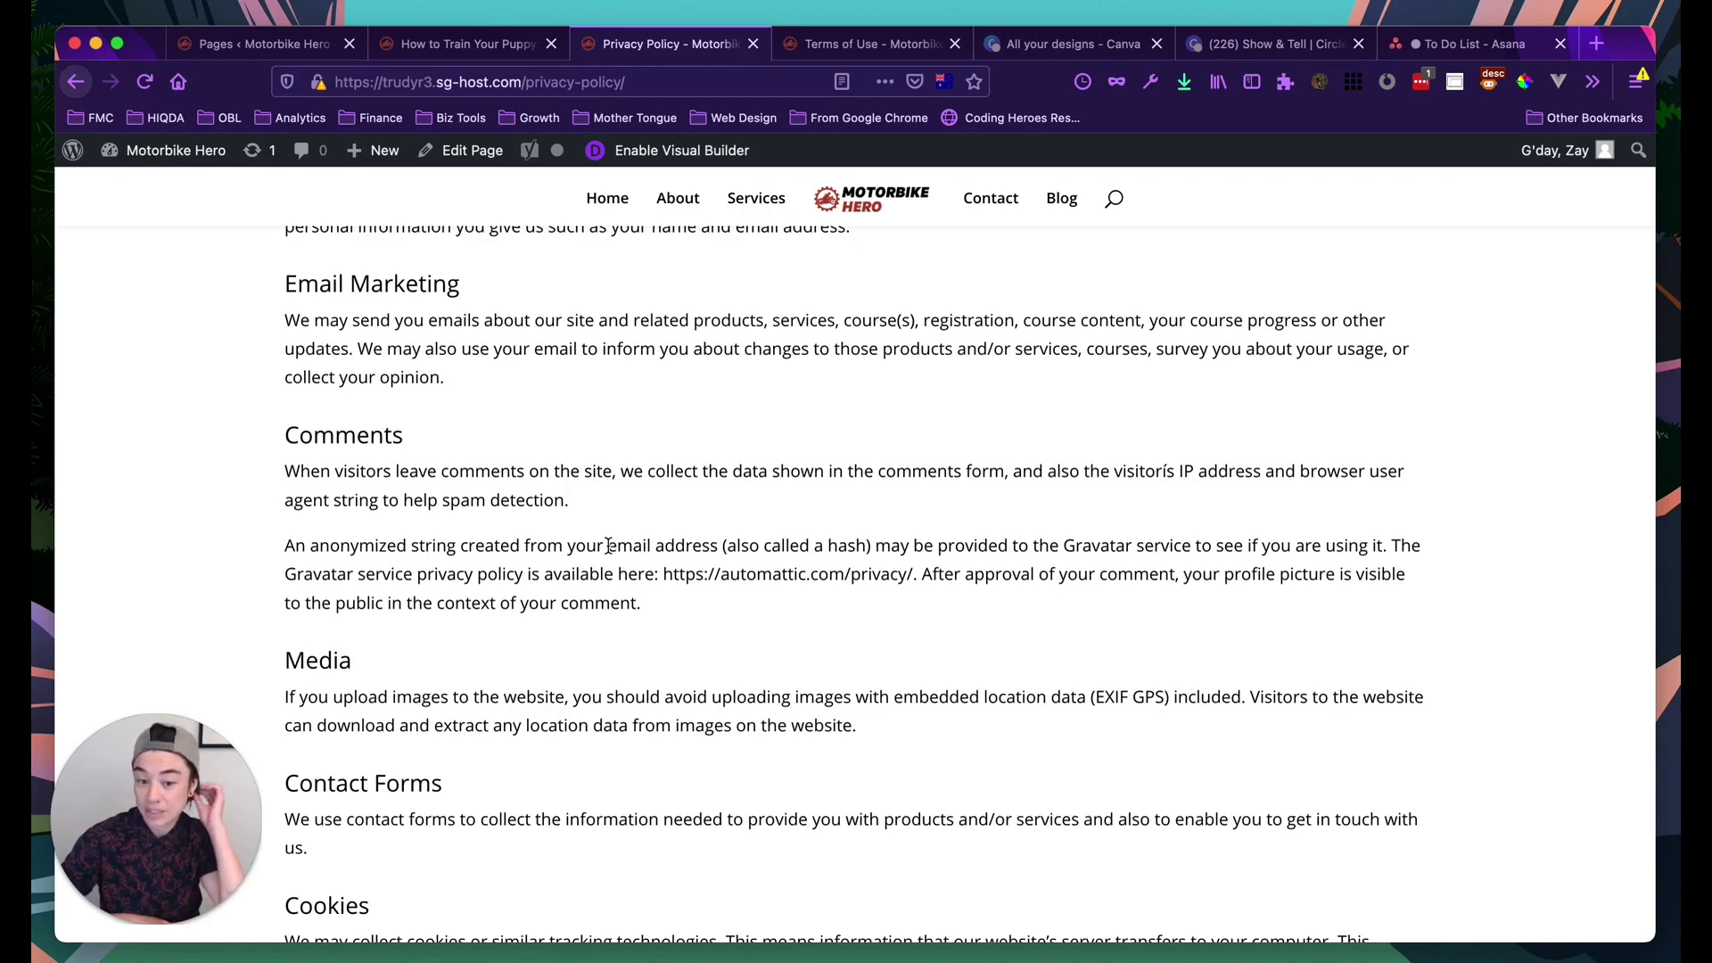
{"action": "scroll", "coordinate": [609, 546], "scroll_direction": "down", "scroll_amount": 5}
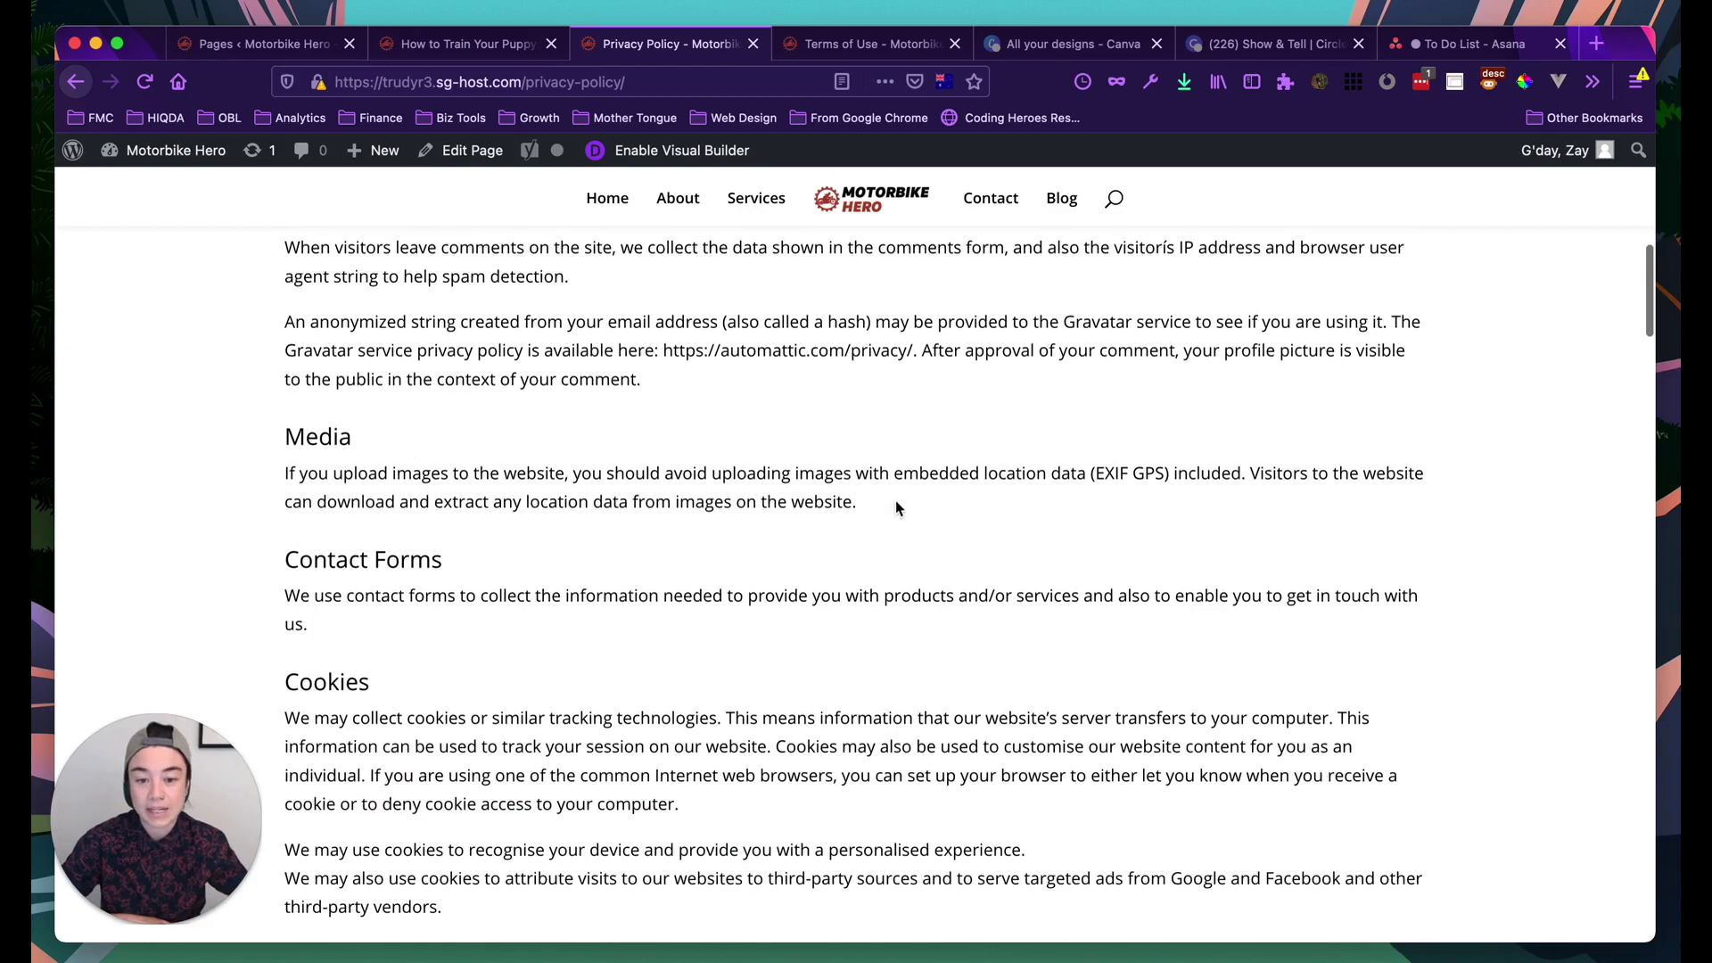
{"action": "scroll", "coordinate": [895, 501], "scroll_direction": "down", "scroll_amount": 2}
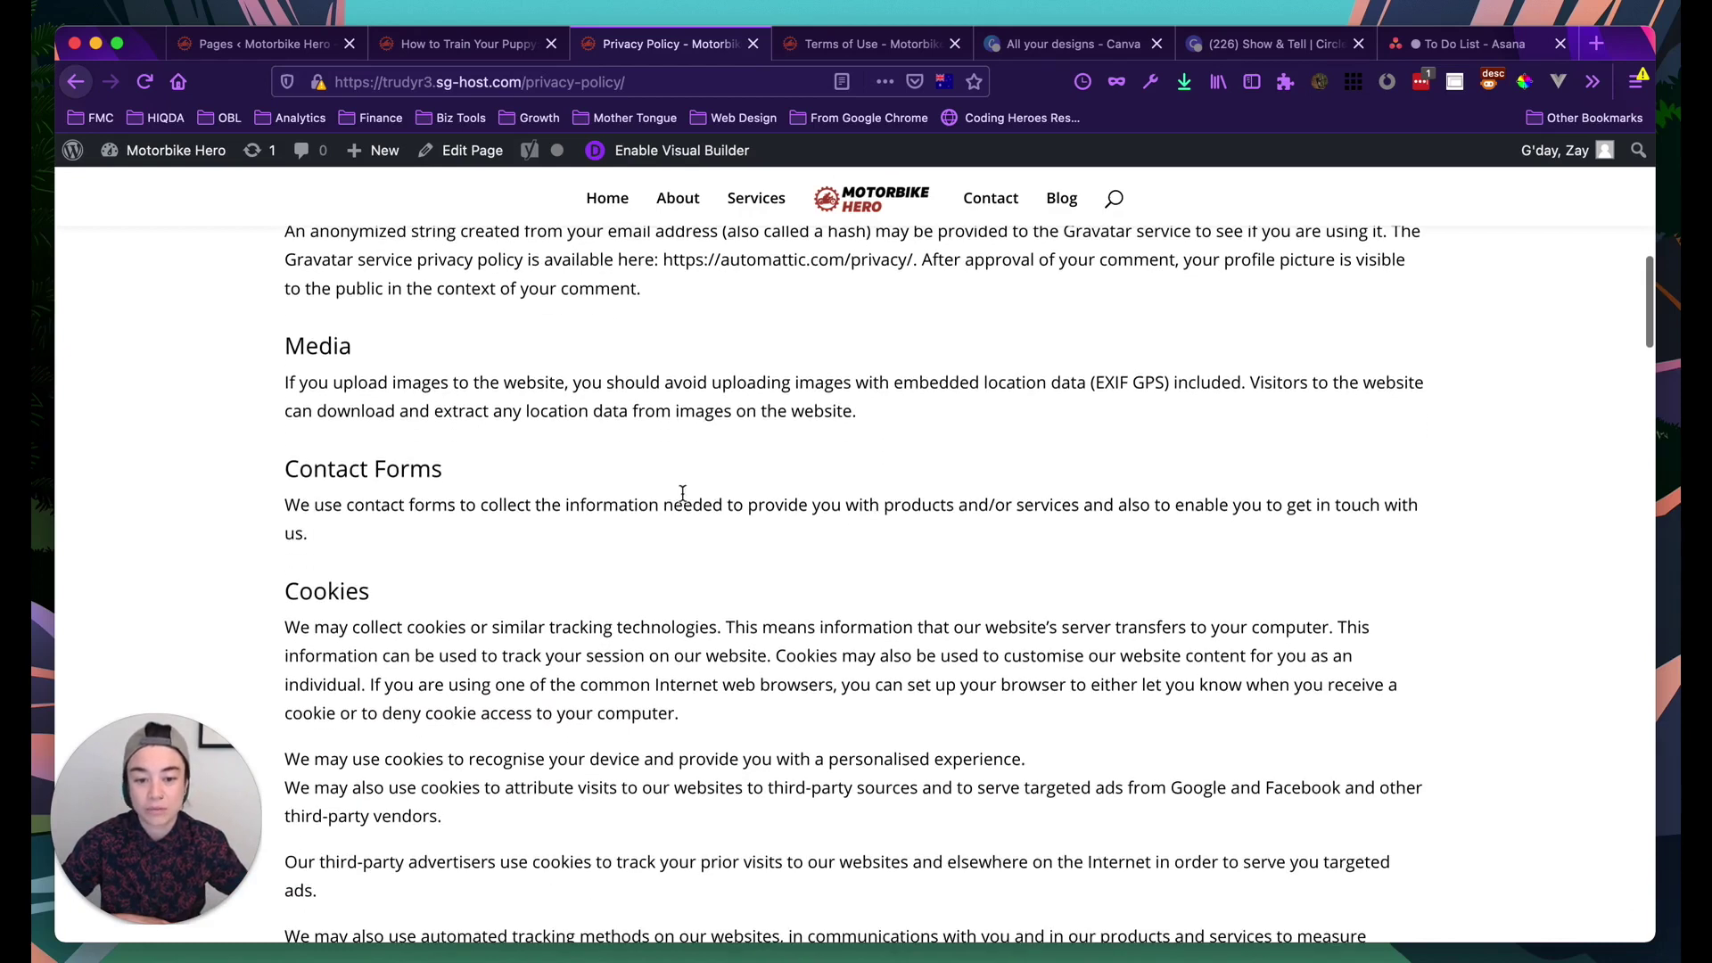
{"action": "scroll", "coordinate": [894, 553], "scroll_direction": "down", "scroll_amount": 3}
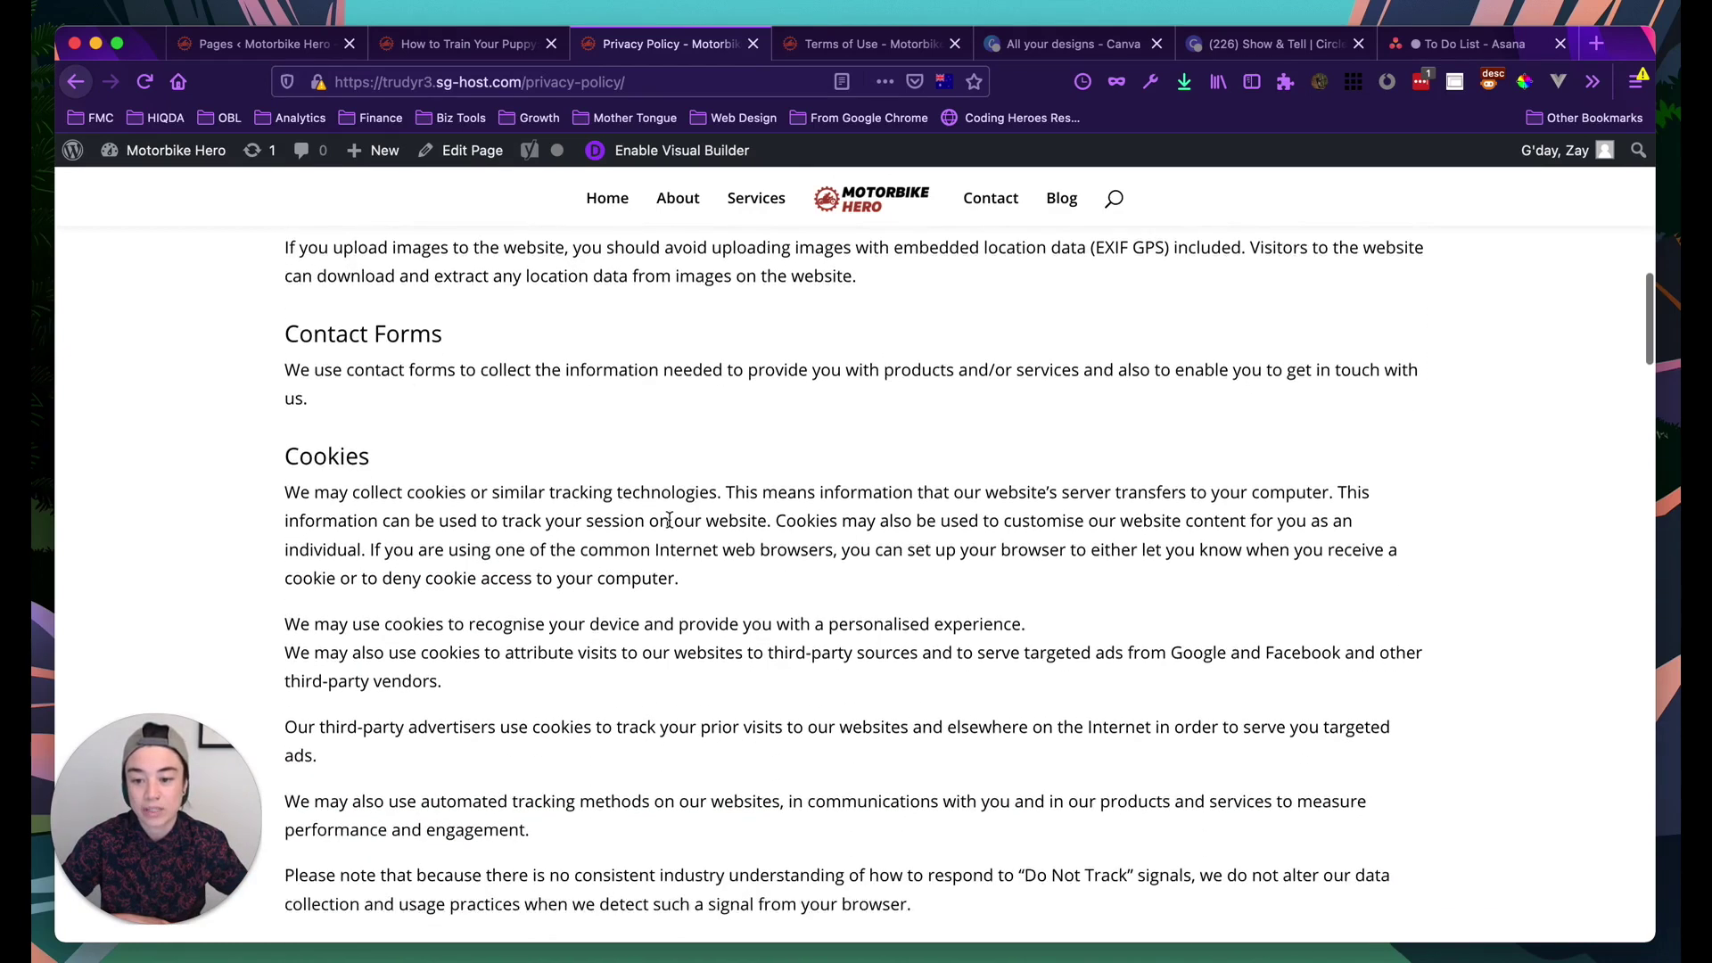
{"action": "scroll", "coordinate": [669, 521], "scroll_direction": "down", "scroll_amount": 2}
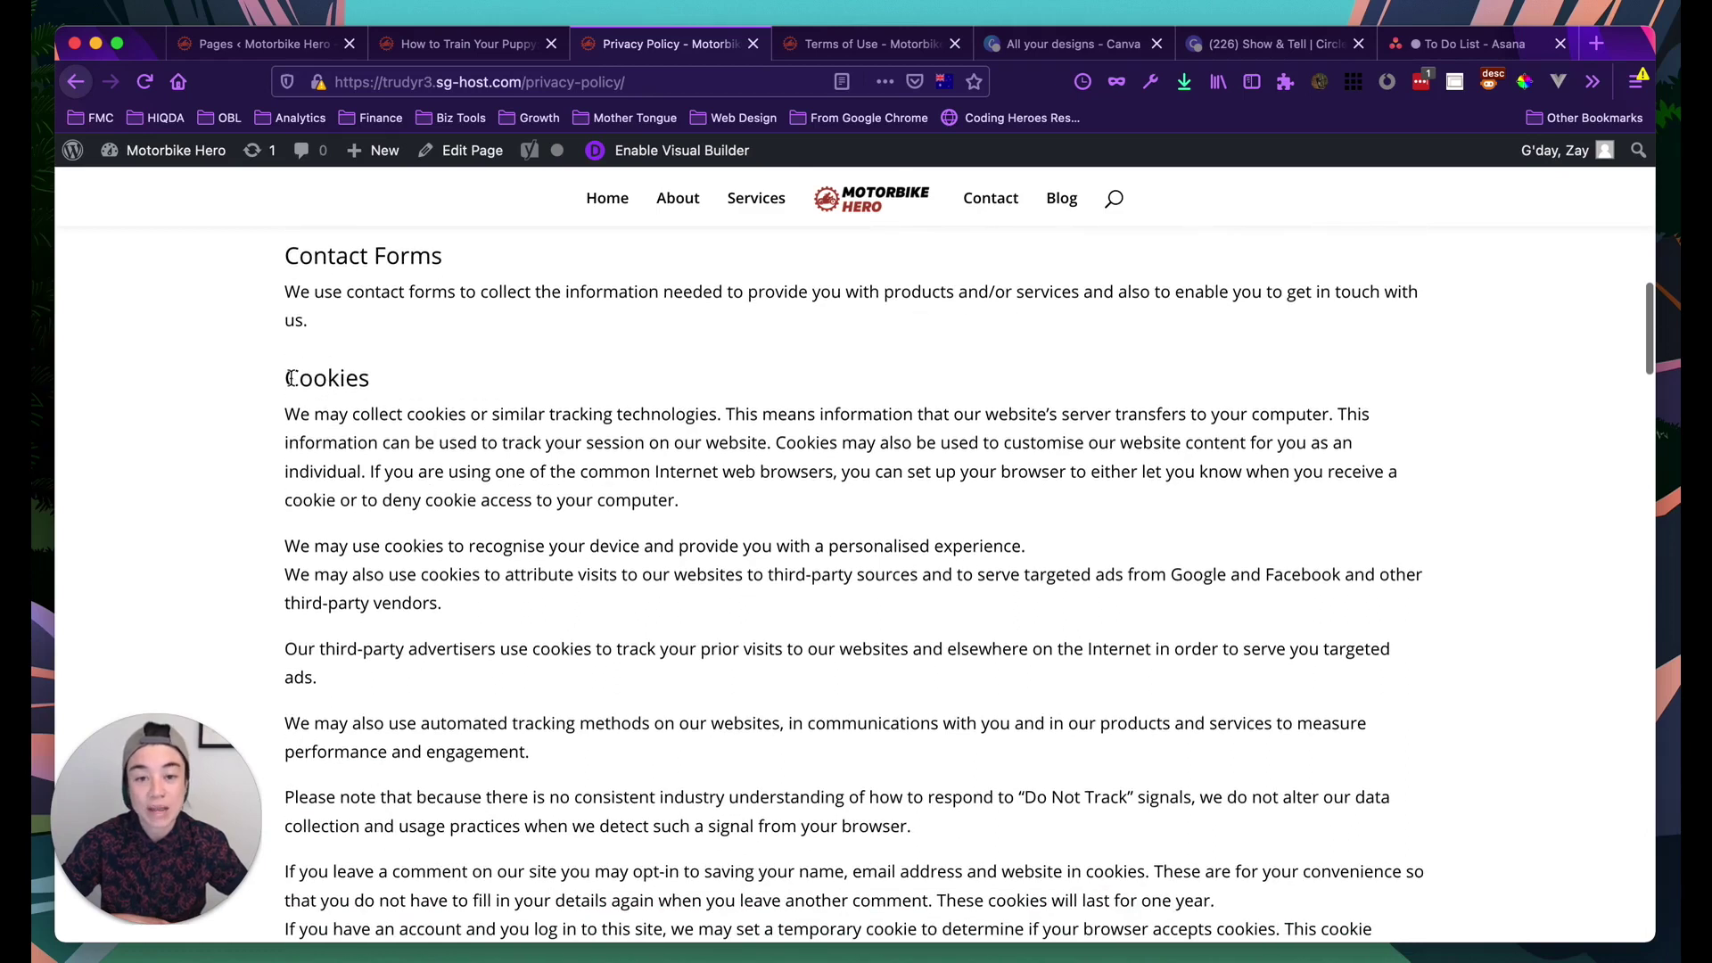
{"action": "scroll", "coordinate": [628, 580], "scroll_direction": "down", "scroll_amount": 2}
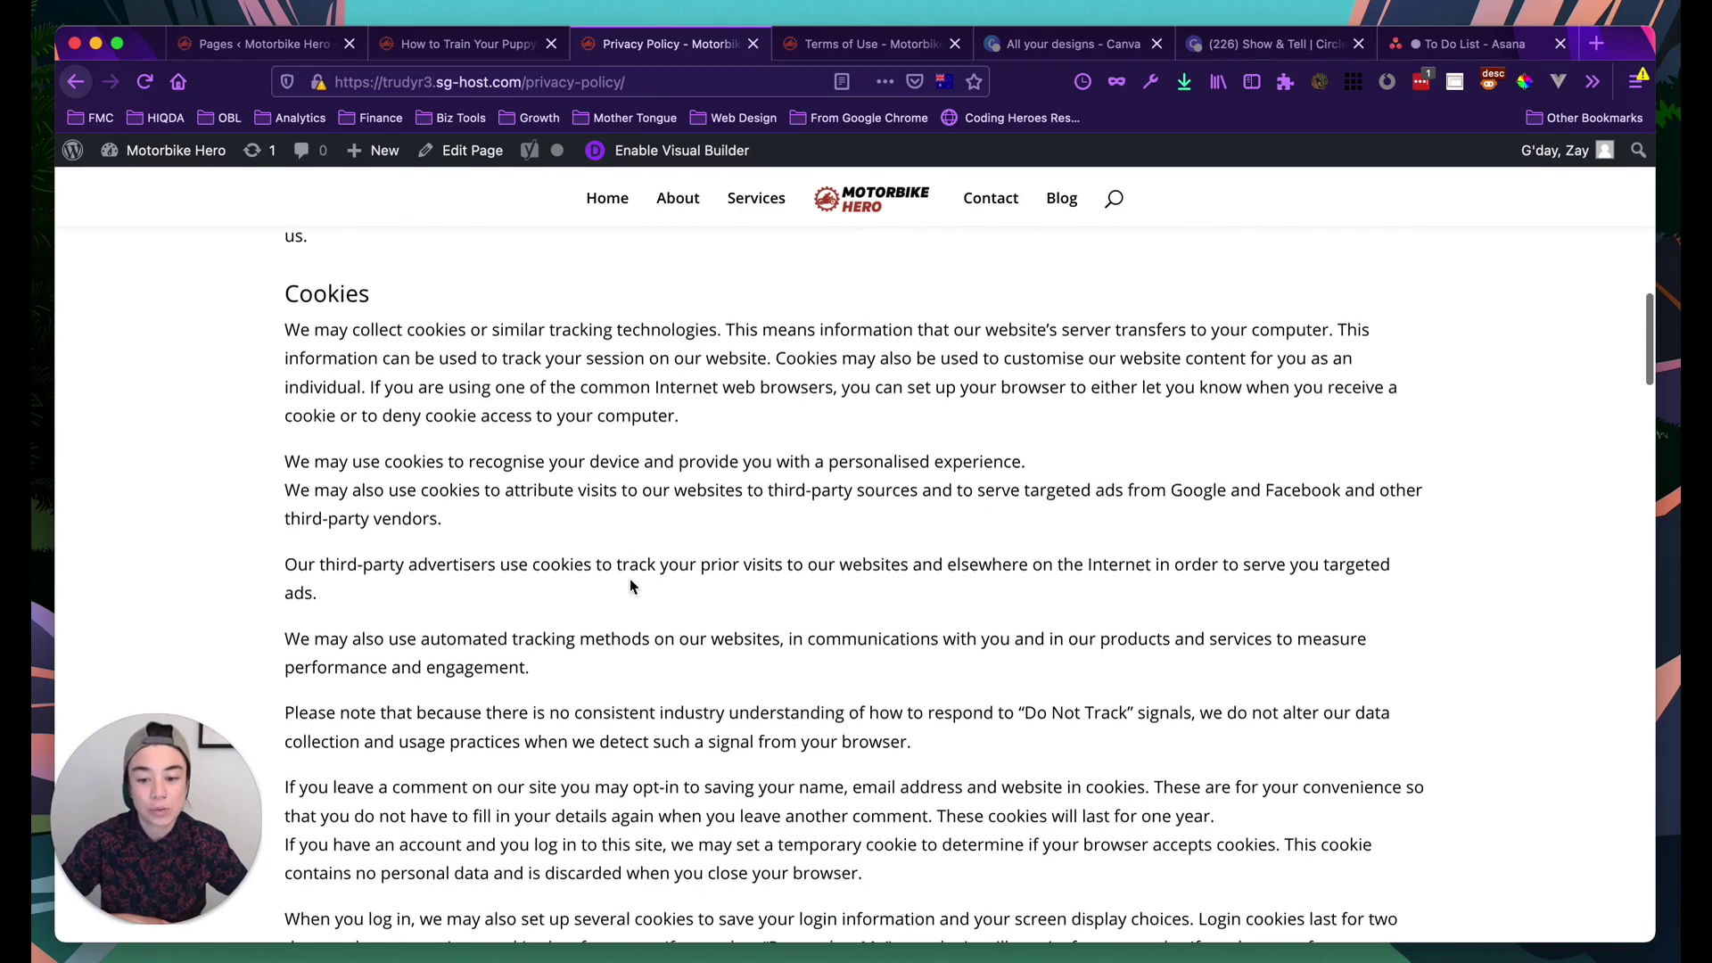
{"action": "scroll", "coordinate": [537, 508], "scroll_direction": "down", "scroll_amount": 1}
{"action": "scroll", "coordinate": [539, 515], "scroll_direction": "up", "scroll_amount": 1}
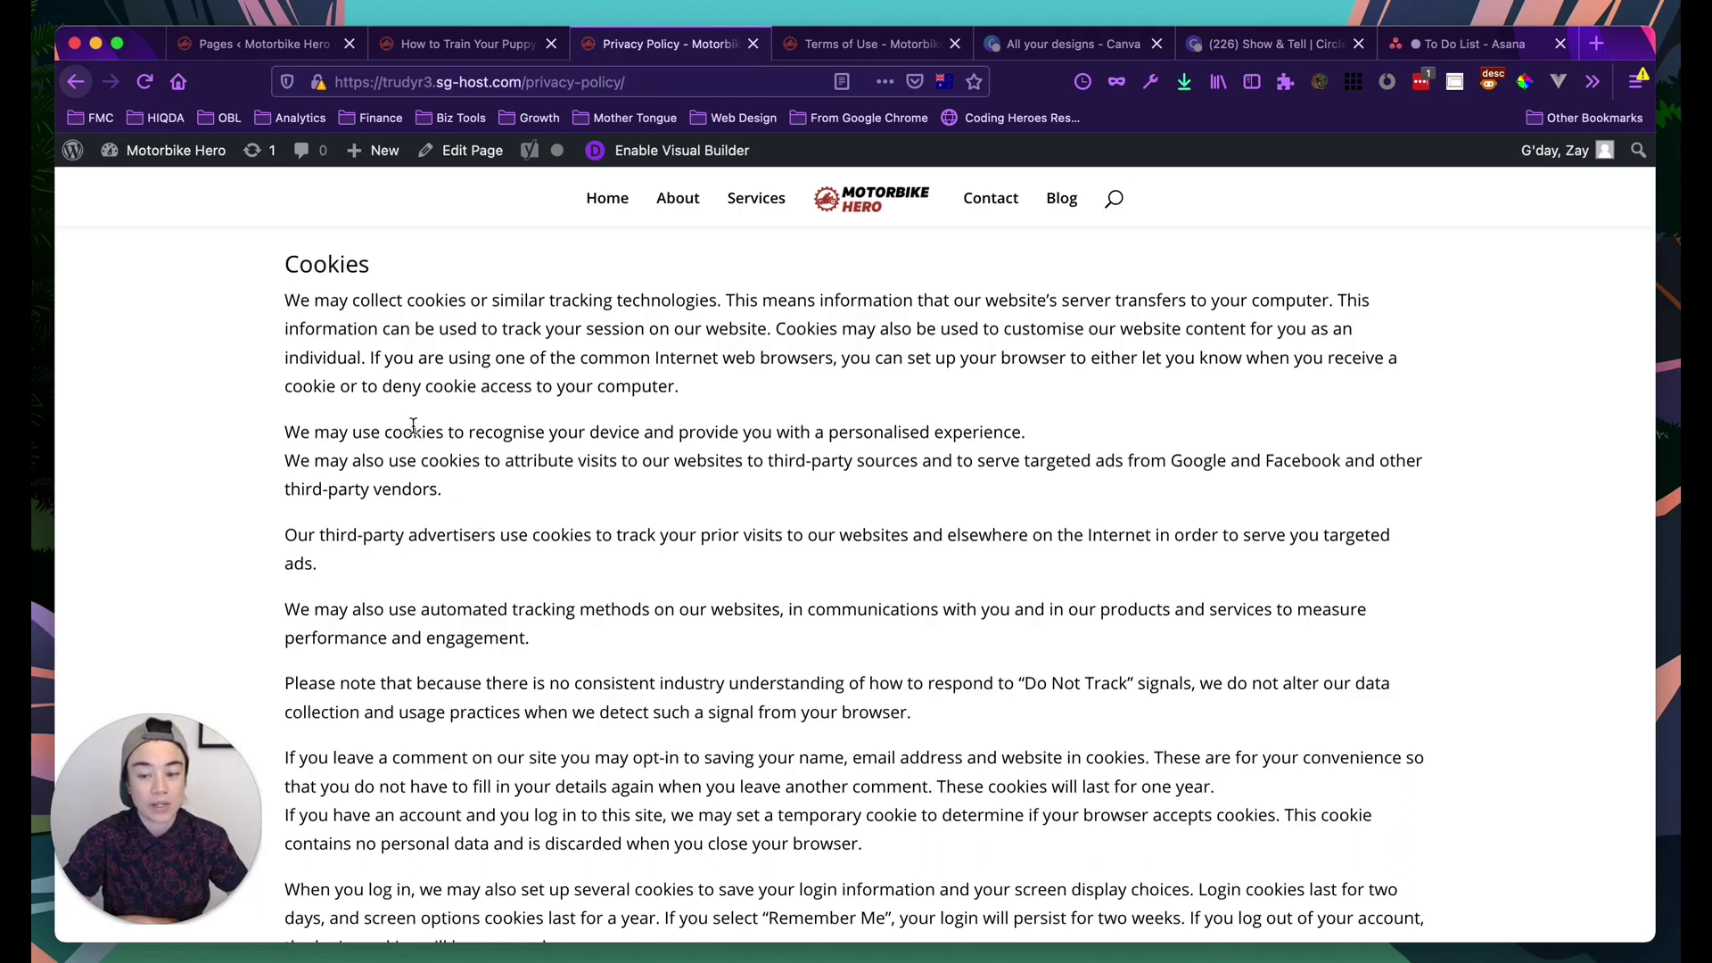
Scroll down the Privacy Policy to the Questions and Contact Information sections and footer
{"action": "scroll", "coordinate": [441, 509], "scroll_direction": "down", "scroll_amount": 5}
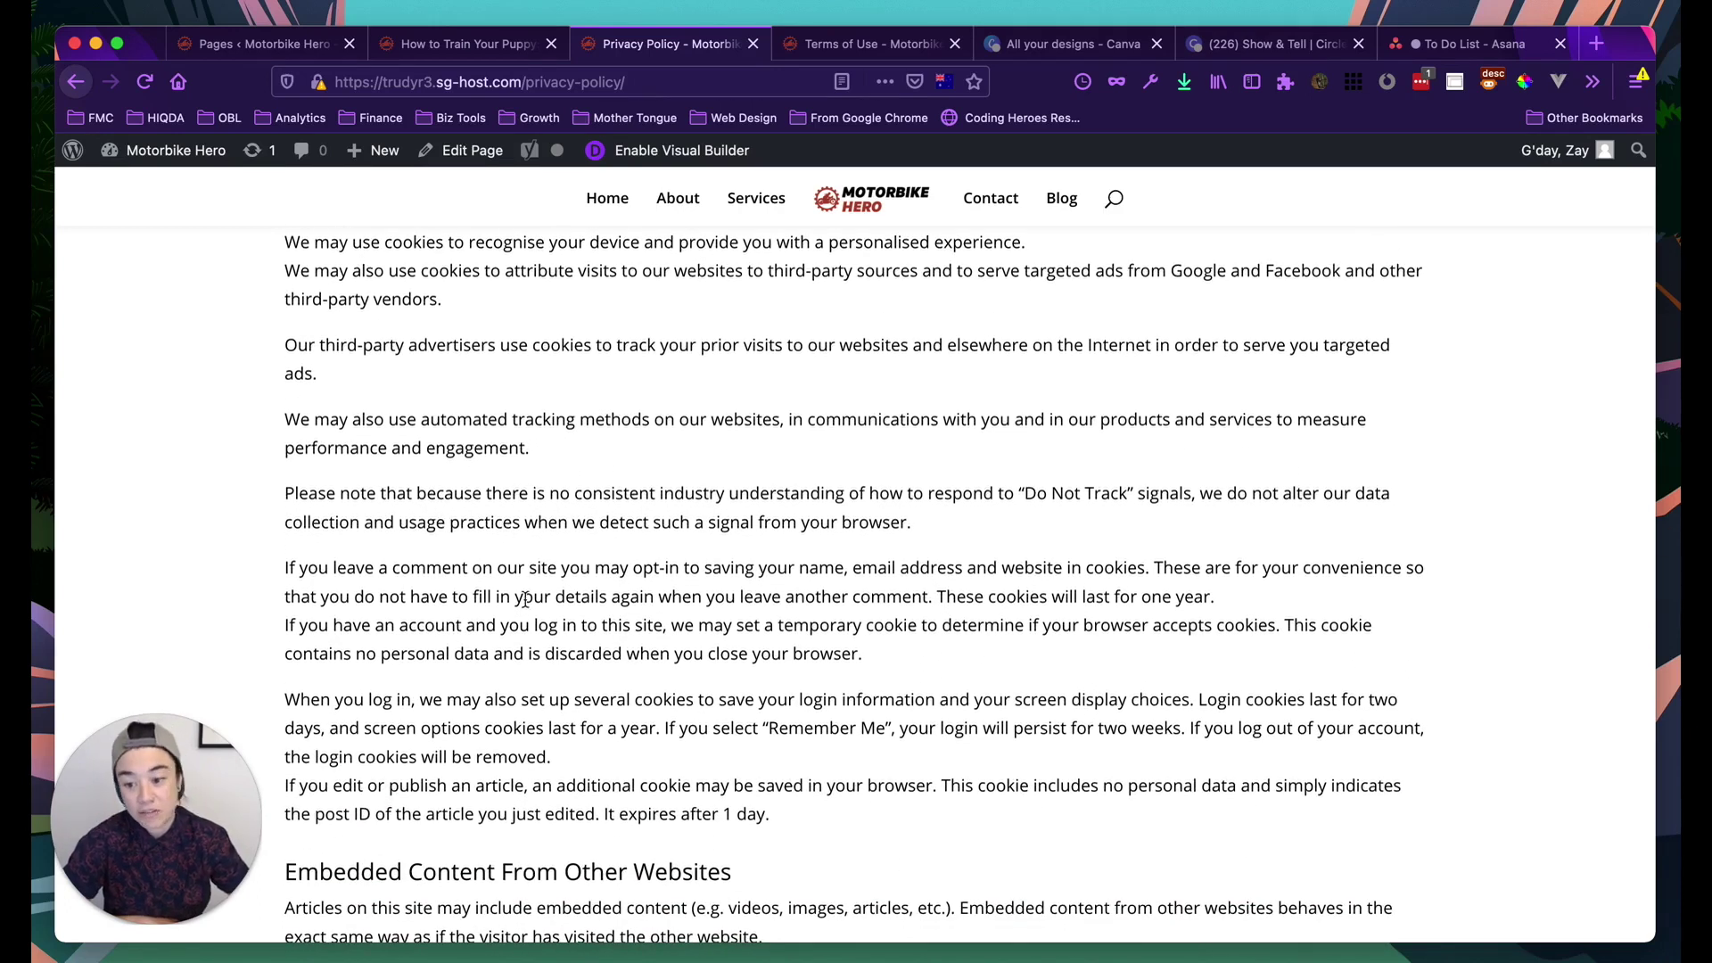
{"action": "scroll", "coordinate": [532, 631], "scroll_direction": "down", "scroll_amount": 8}
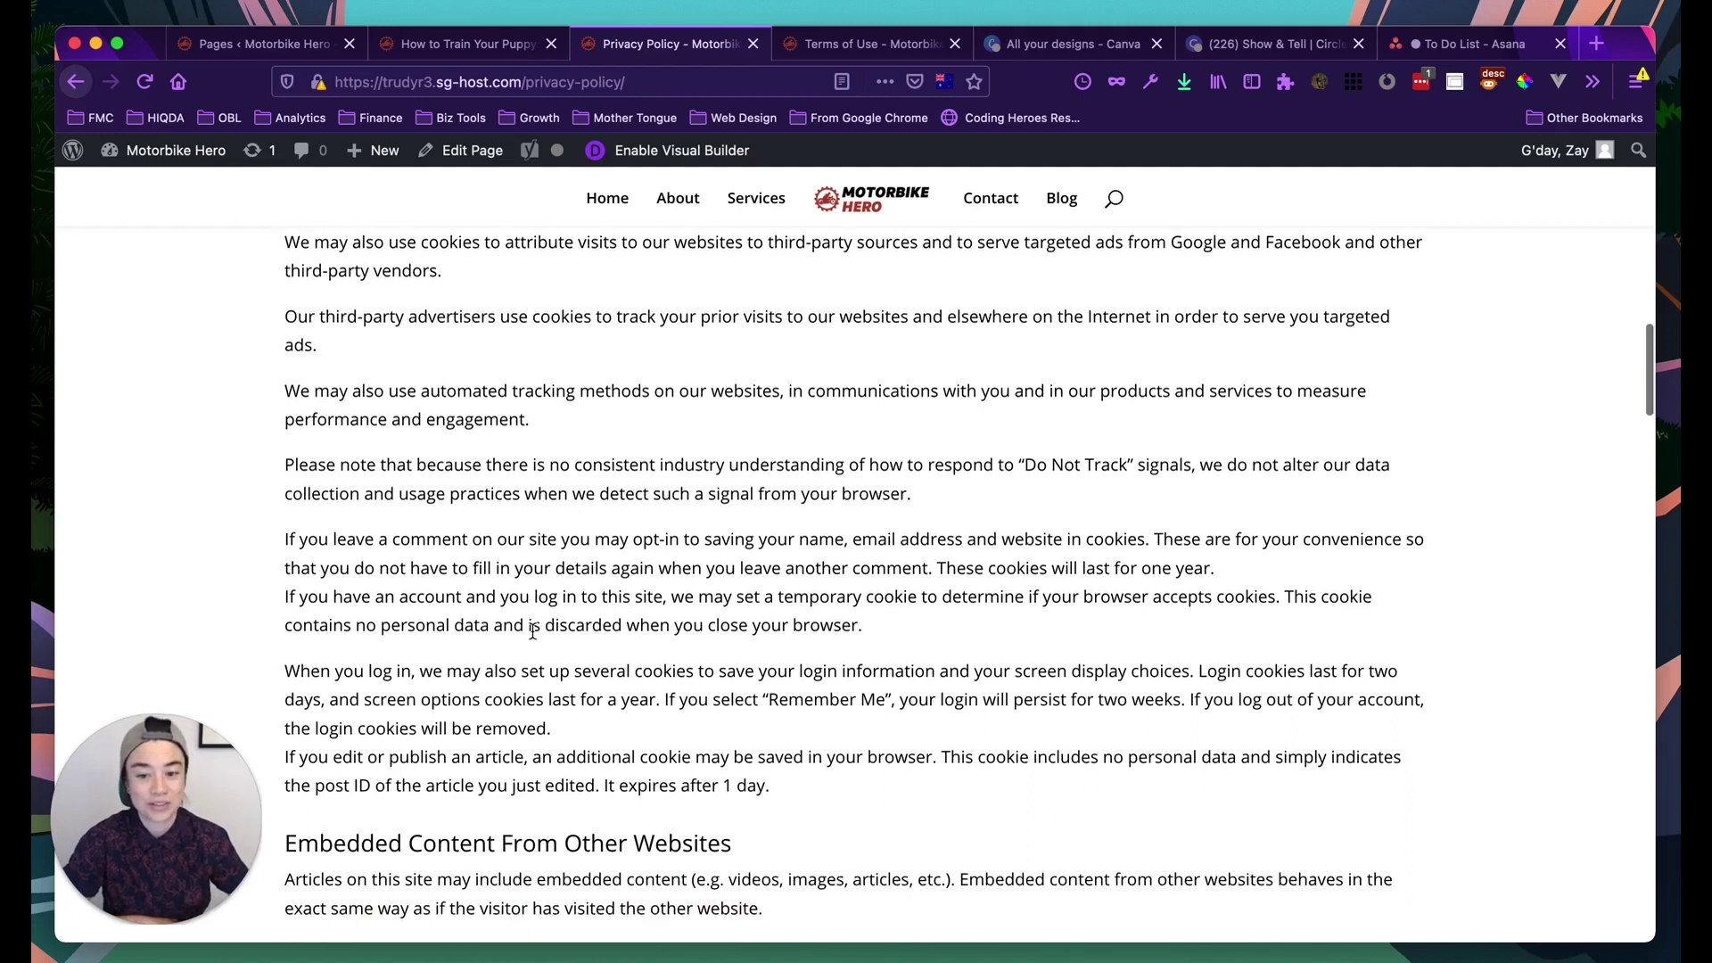
{"action": "scroll", "coordinate": [532, 632], "scroll_direction": "down", "scroll_amount": 10}
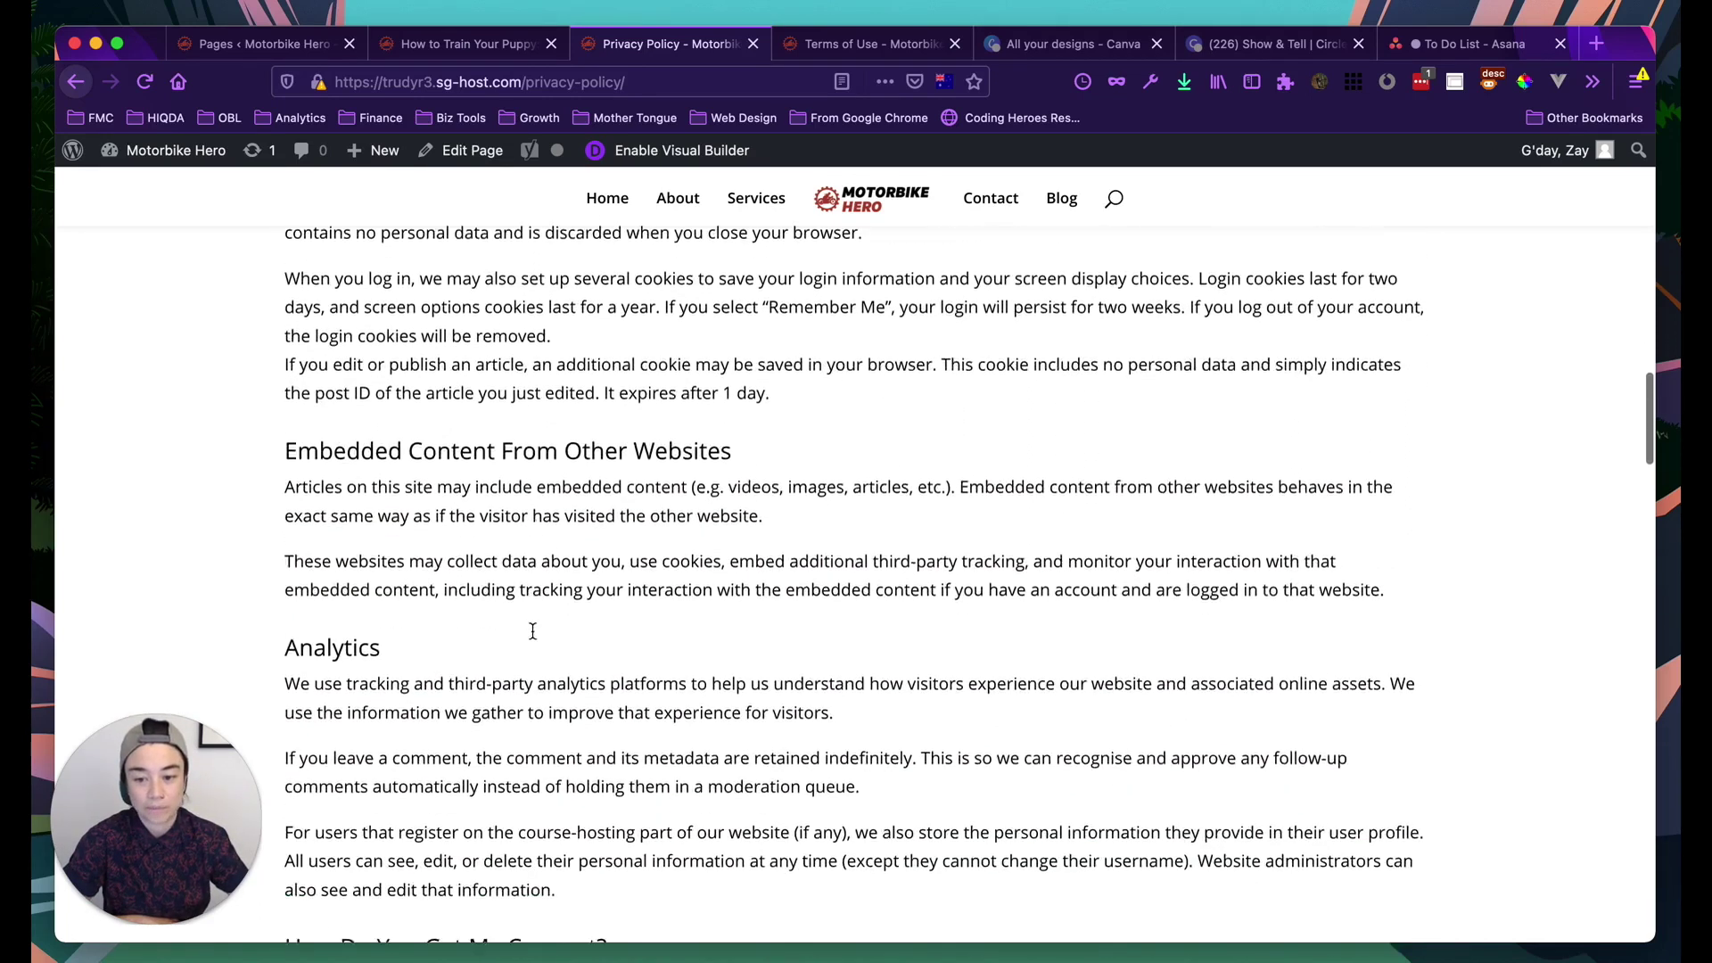
{"action": "scroll", "coordinate": [467, 479], "scroll_direction": "down", "scroll_amount": 9}
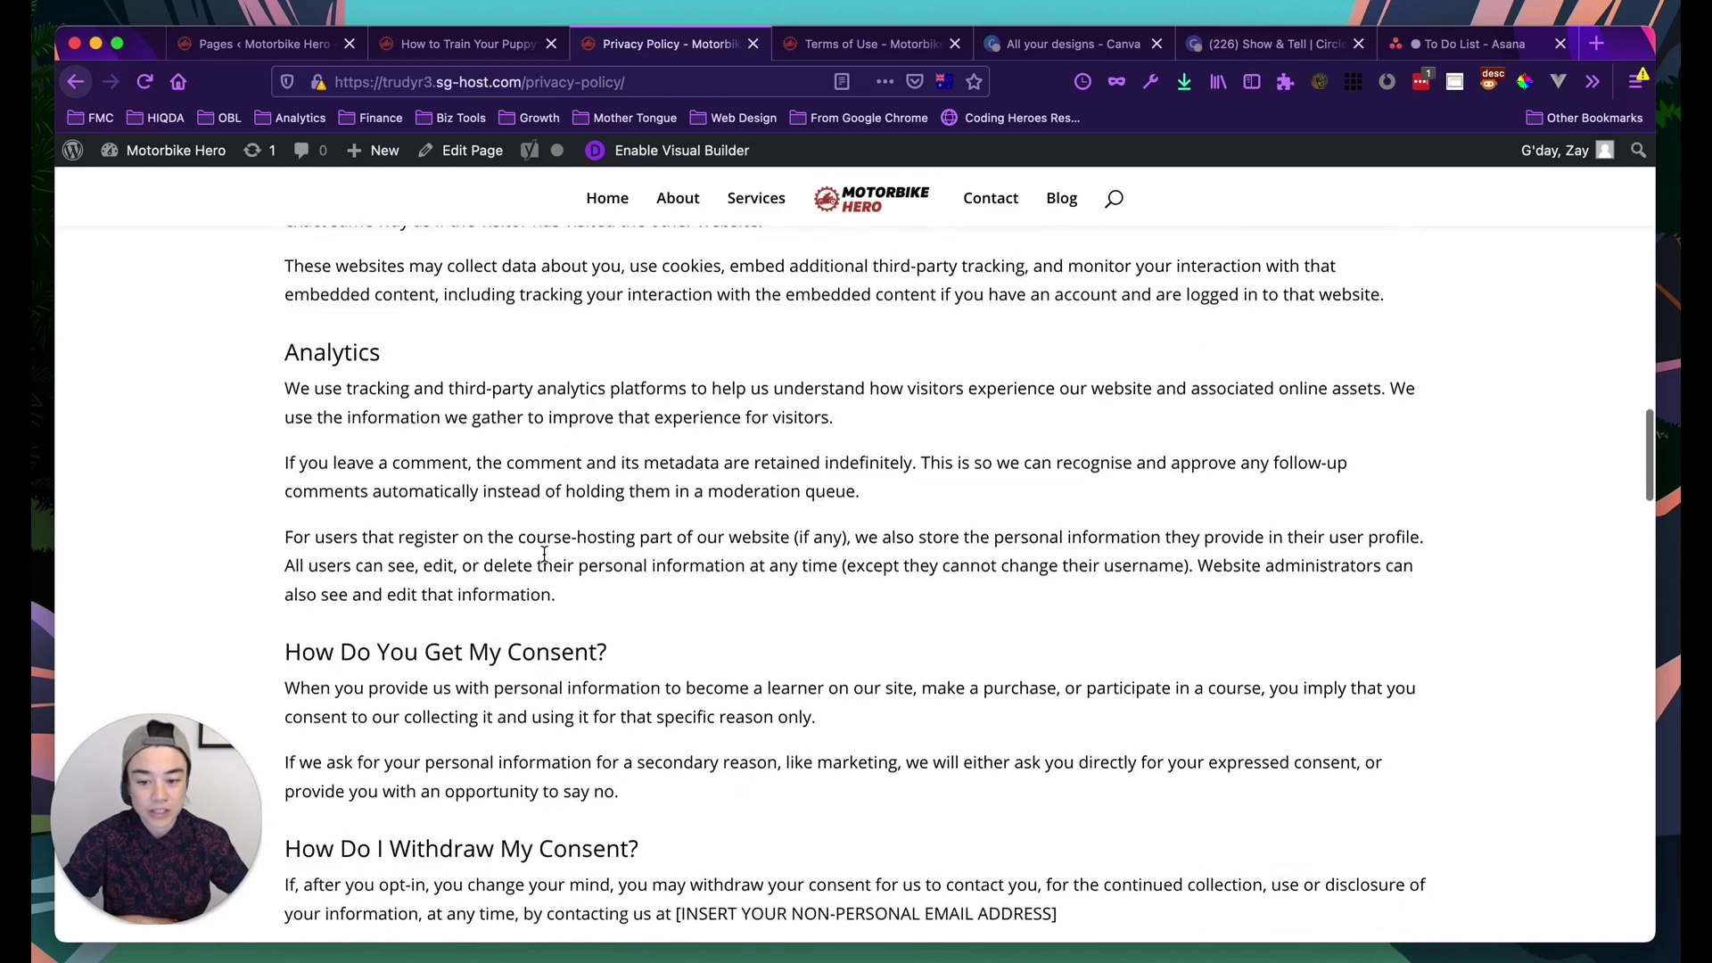
{"action": "scroll", "coordinate": [544, 553], "scroll_direction": "down", "scroll_amount": 14}
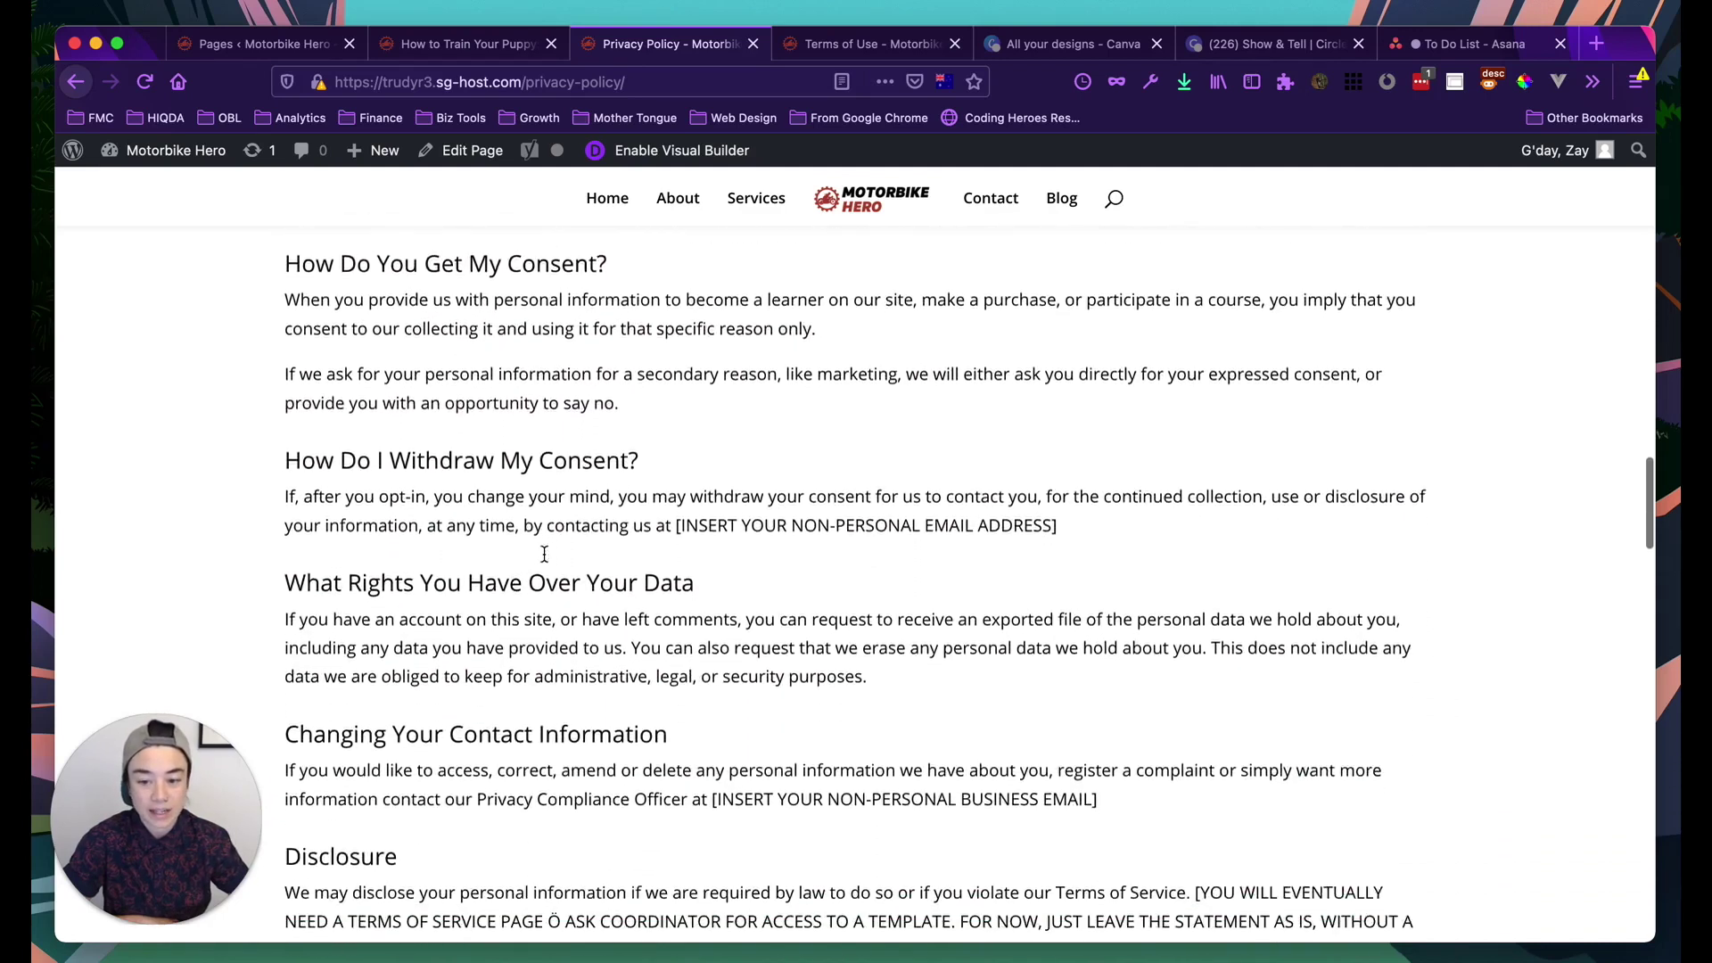
{"action": "scroll", "coordinate": [544, 554], "scroll_direction": "down", "scroll_amount": 7}
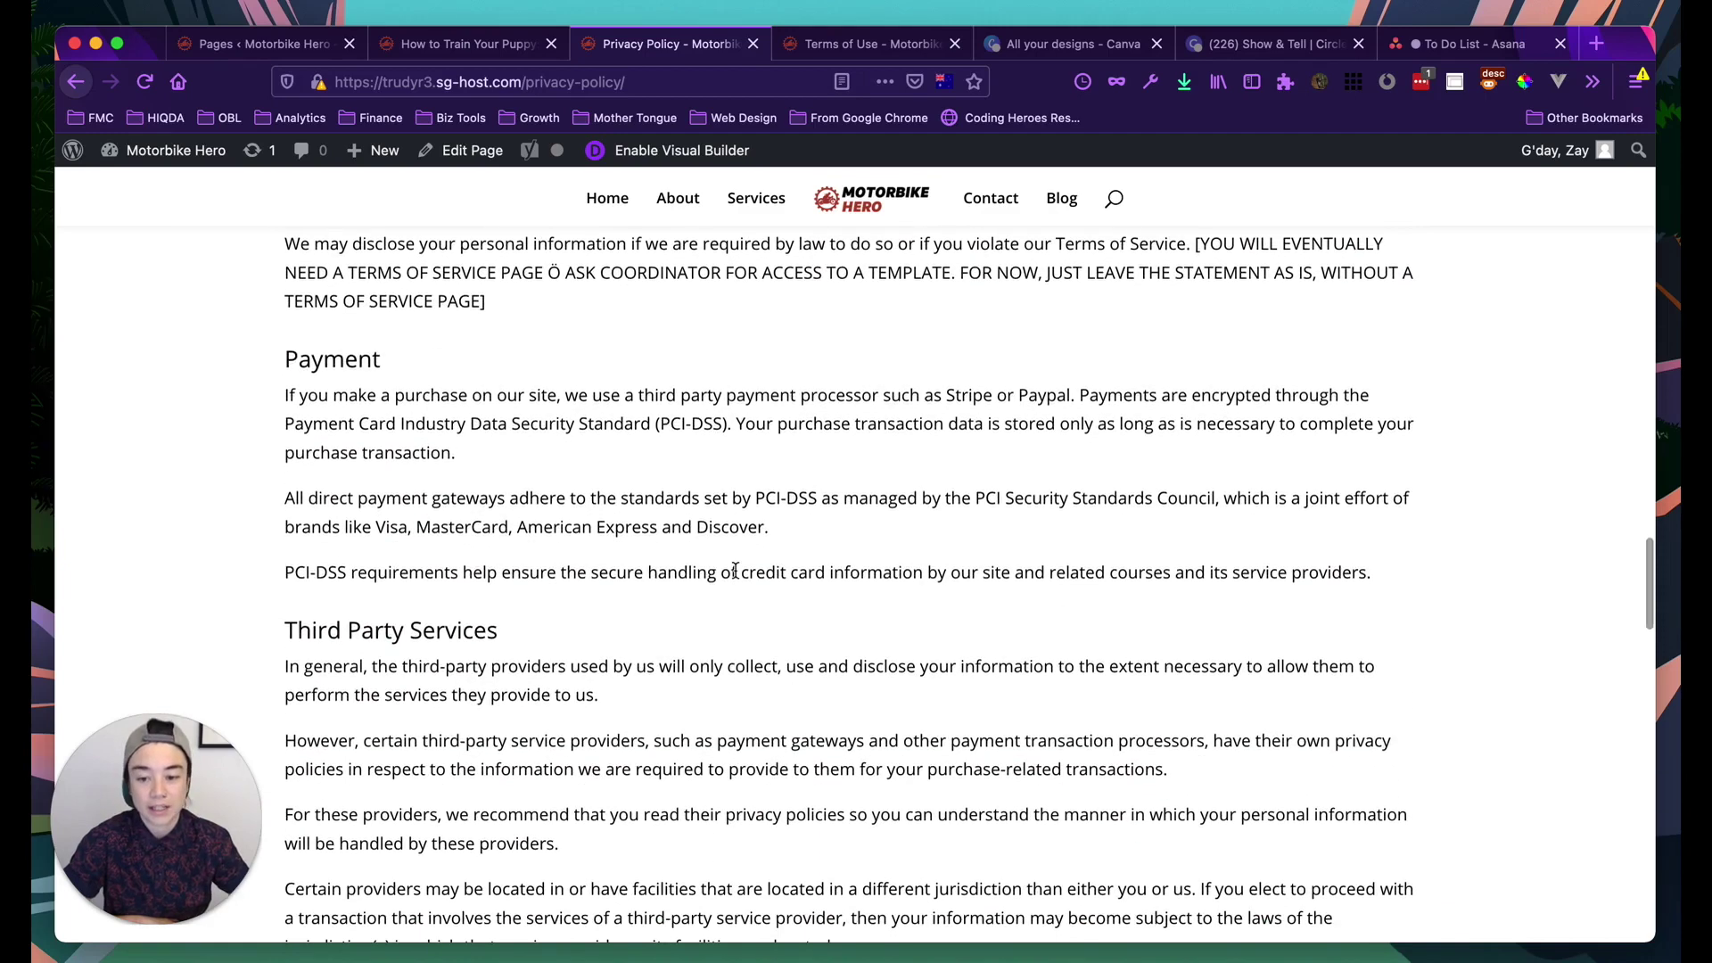
{"action": "scroll", "coordinate": [735, 569], "scroll_direction": "down", "scroll_amount": 5}
{"action": "scroll", "coordinate": [734, 569], "scroll_direction": "down", "scroll_amount": 19}
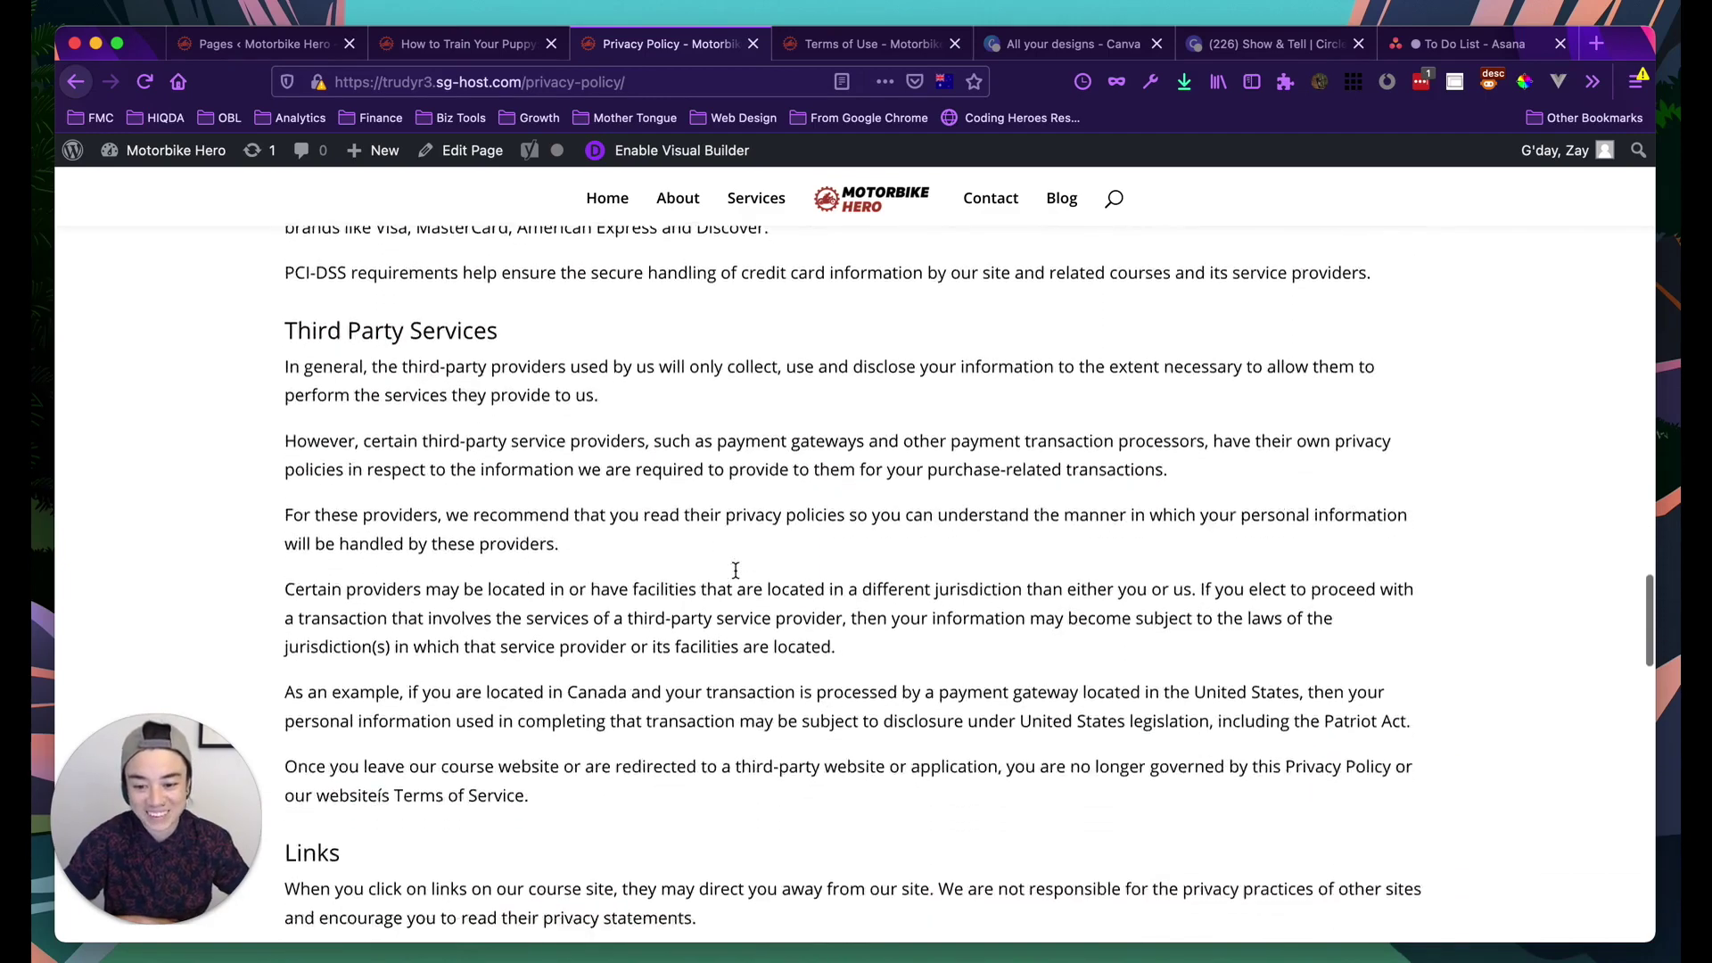
{"action": "scroll", "coordinate": [737, 578], "scroll_direction": "down", "scroll_amount": 15}
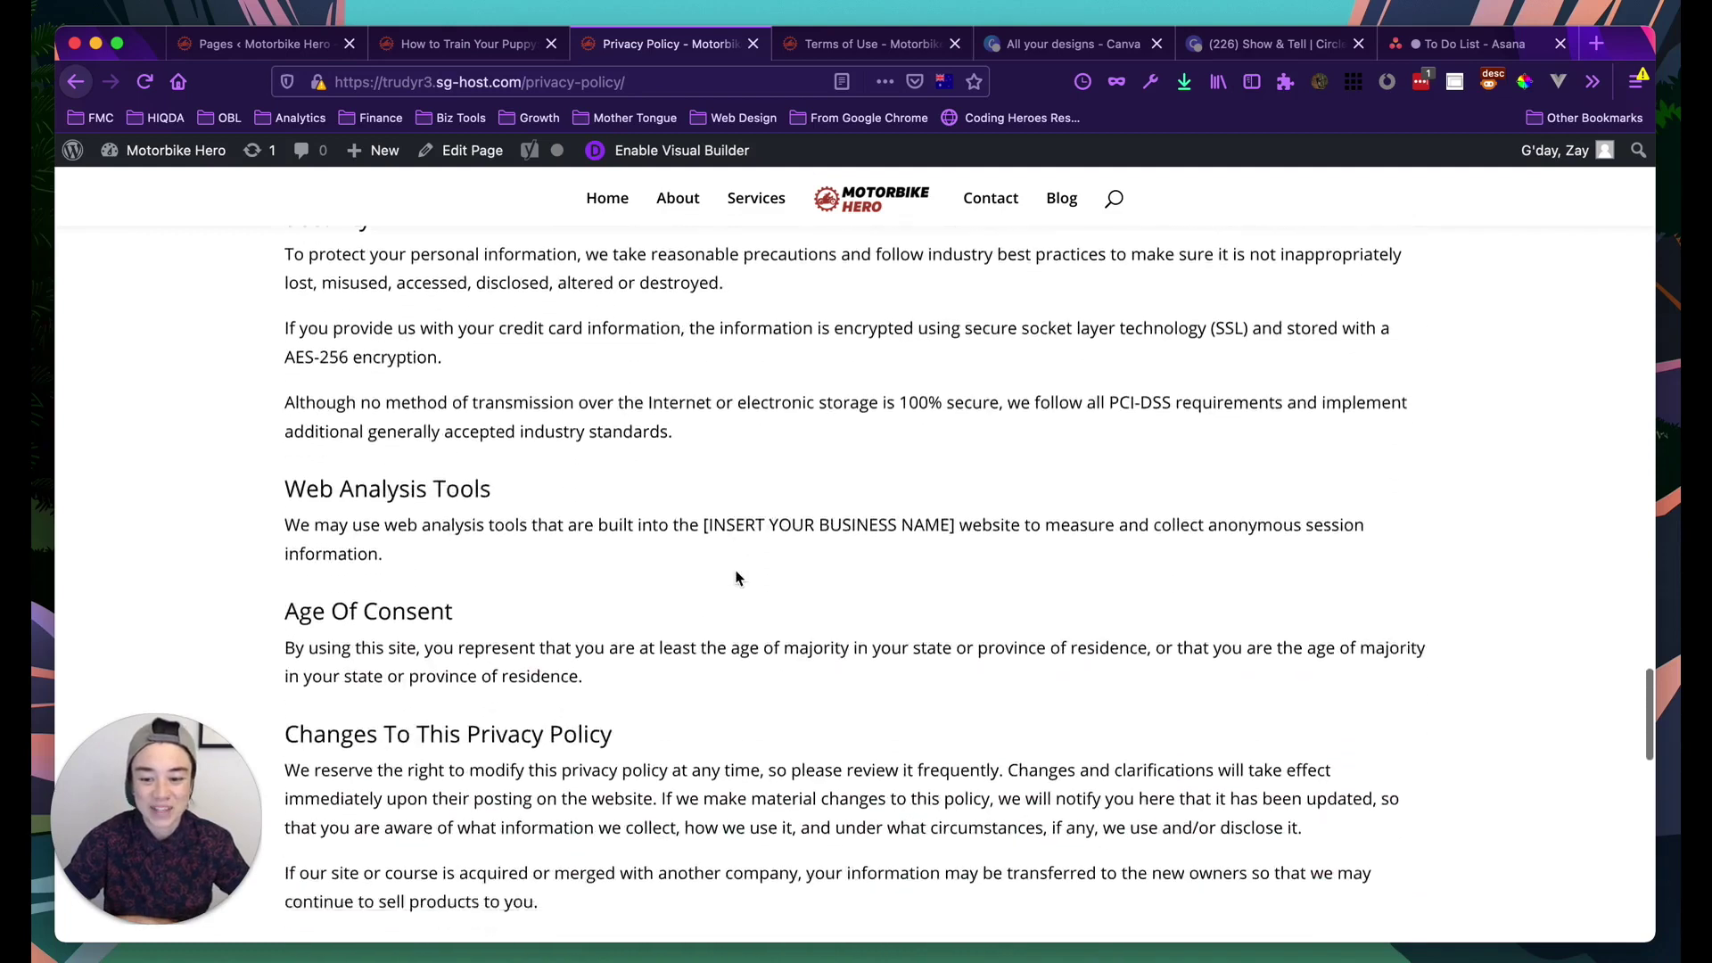
{"action": "scroll", "coordinate": [739, 585], "scroll_direction": "down", "scroll_amount": 5}
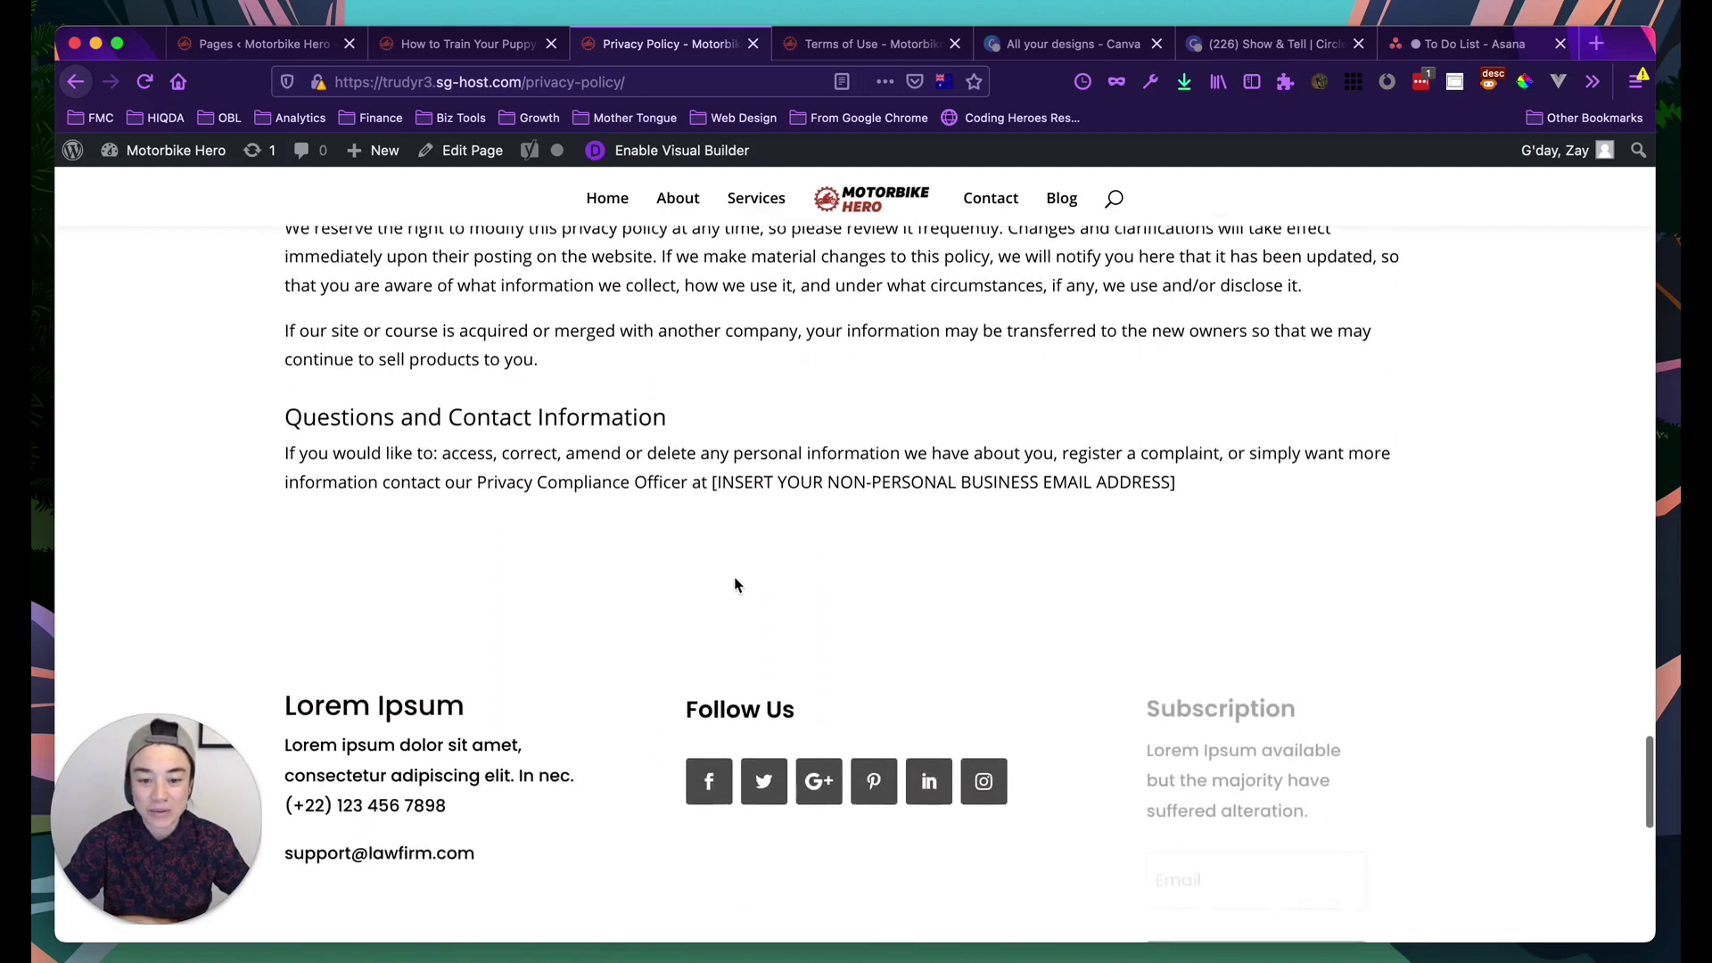
Scroll back to the top of the page, where Who We Are begins
{"action": "scroll", "coordinate": [745, 570], "scroll_direction": "up", "scroll_amount": 5}
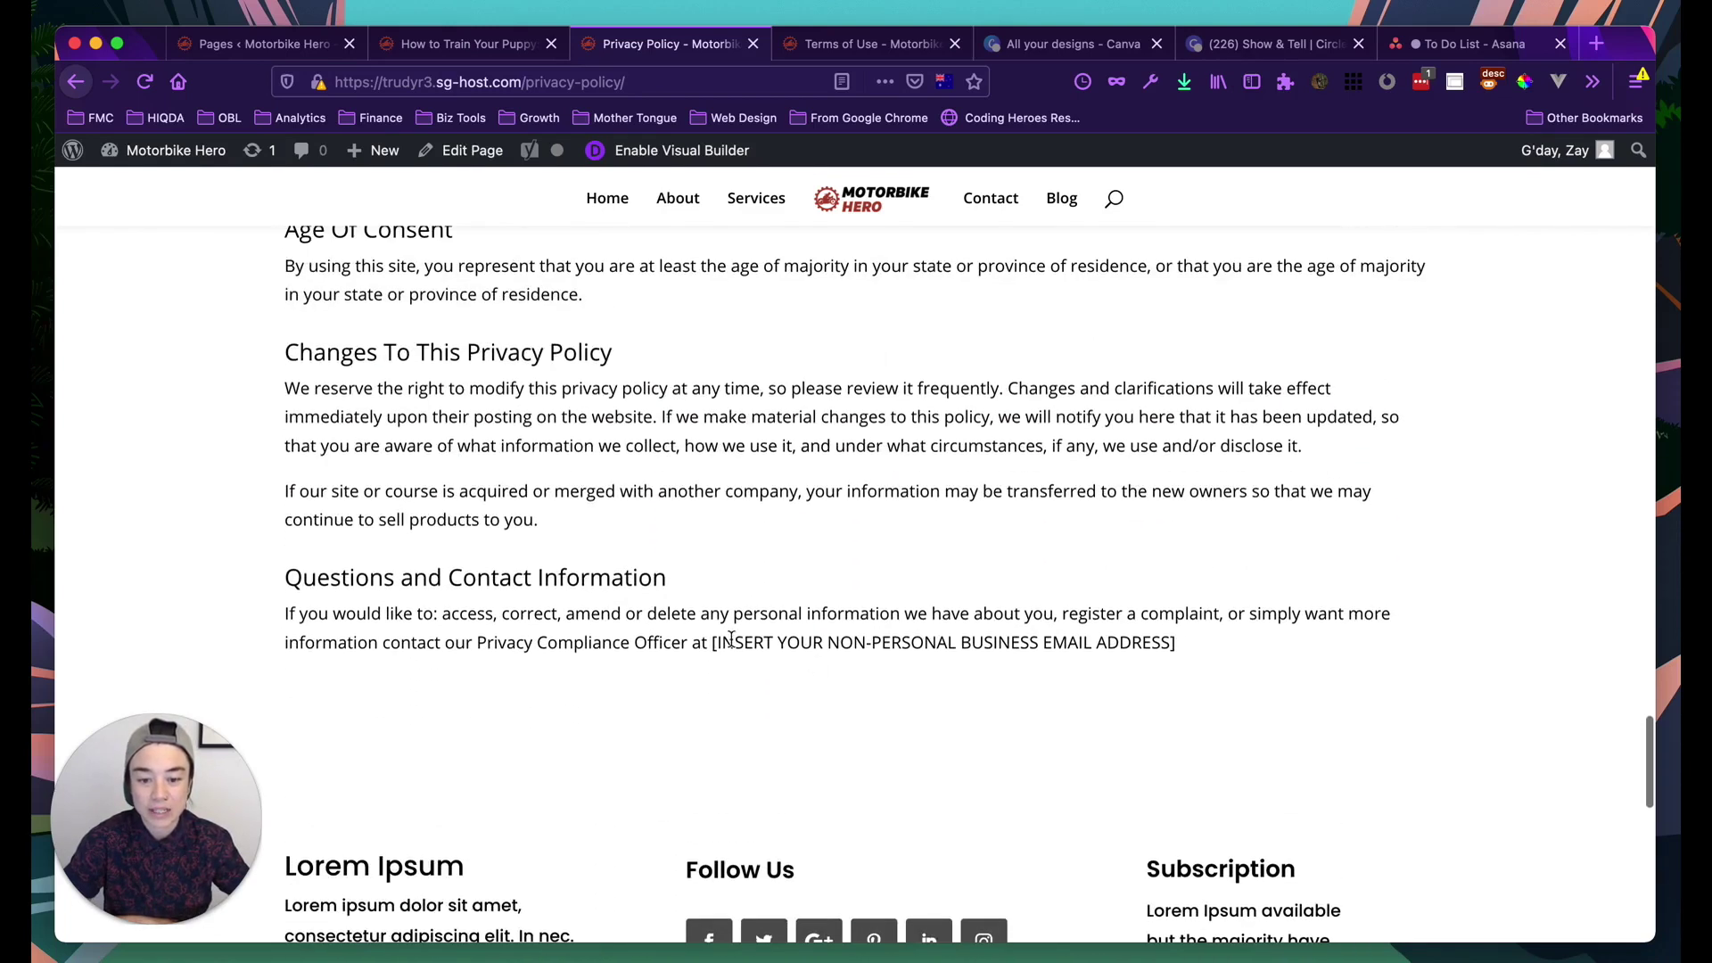
{"action": "scroll", "coordinate": [800, 575], "scroll_direction": "up", "scroll_amount": 20}
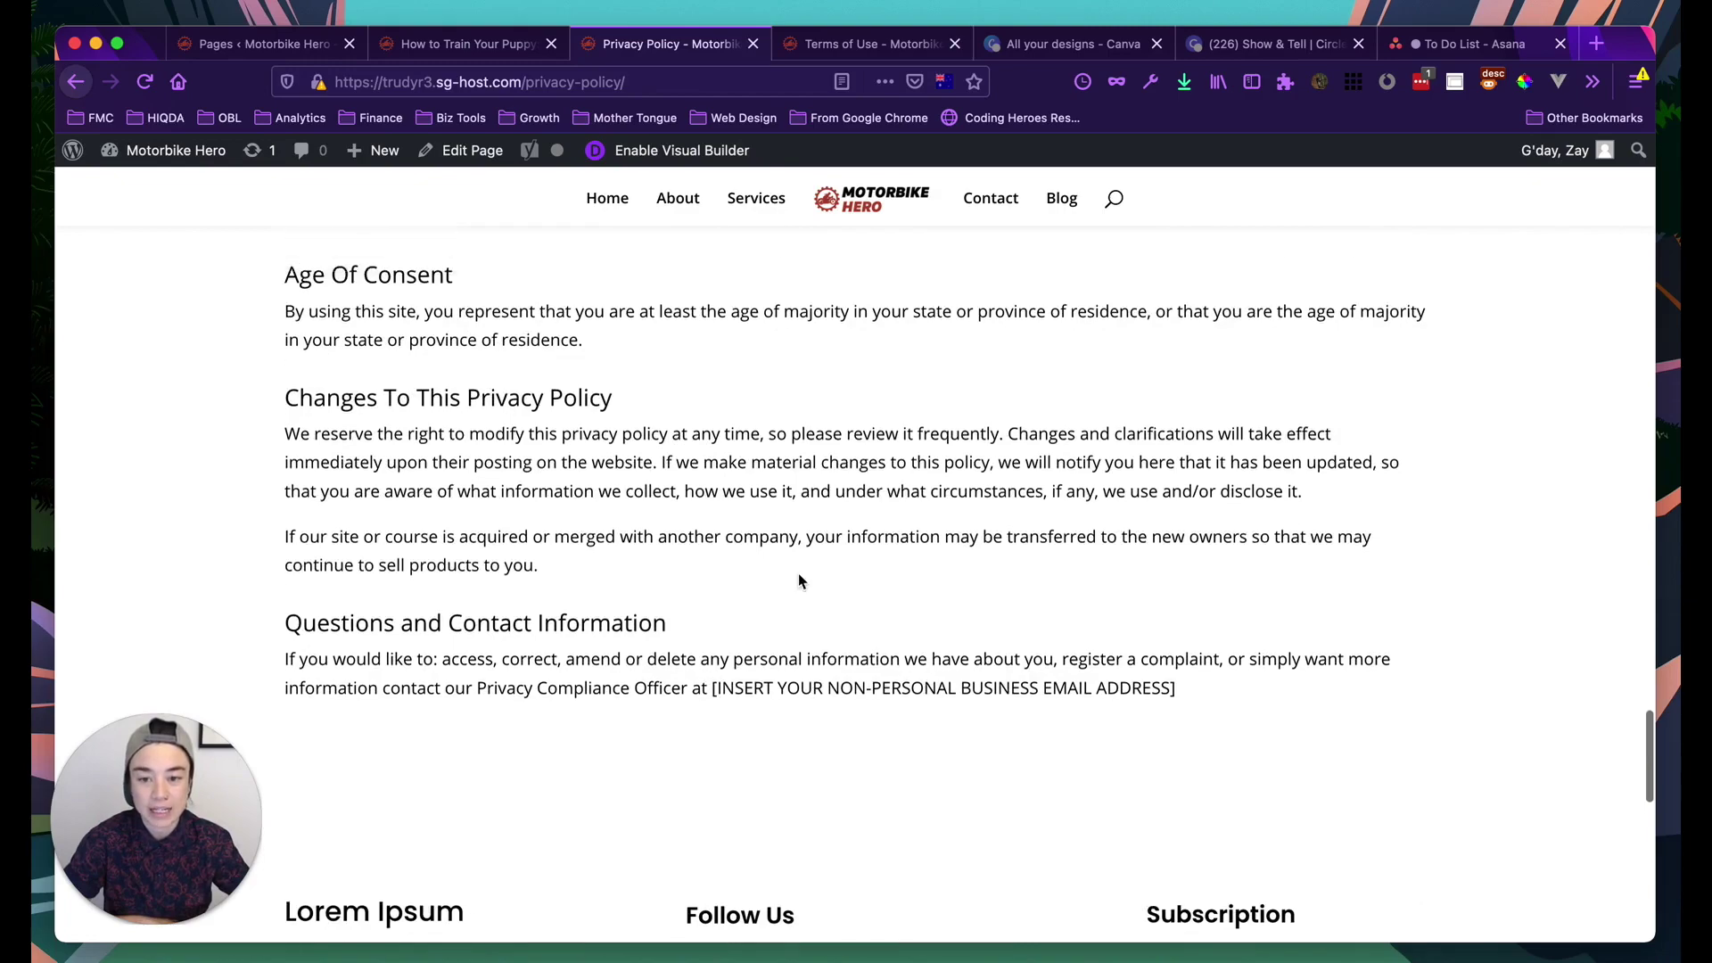
{"action": "scroll", "coordinate": [800, 580], "scroll_direction": "up", "scroll_amount": 20}
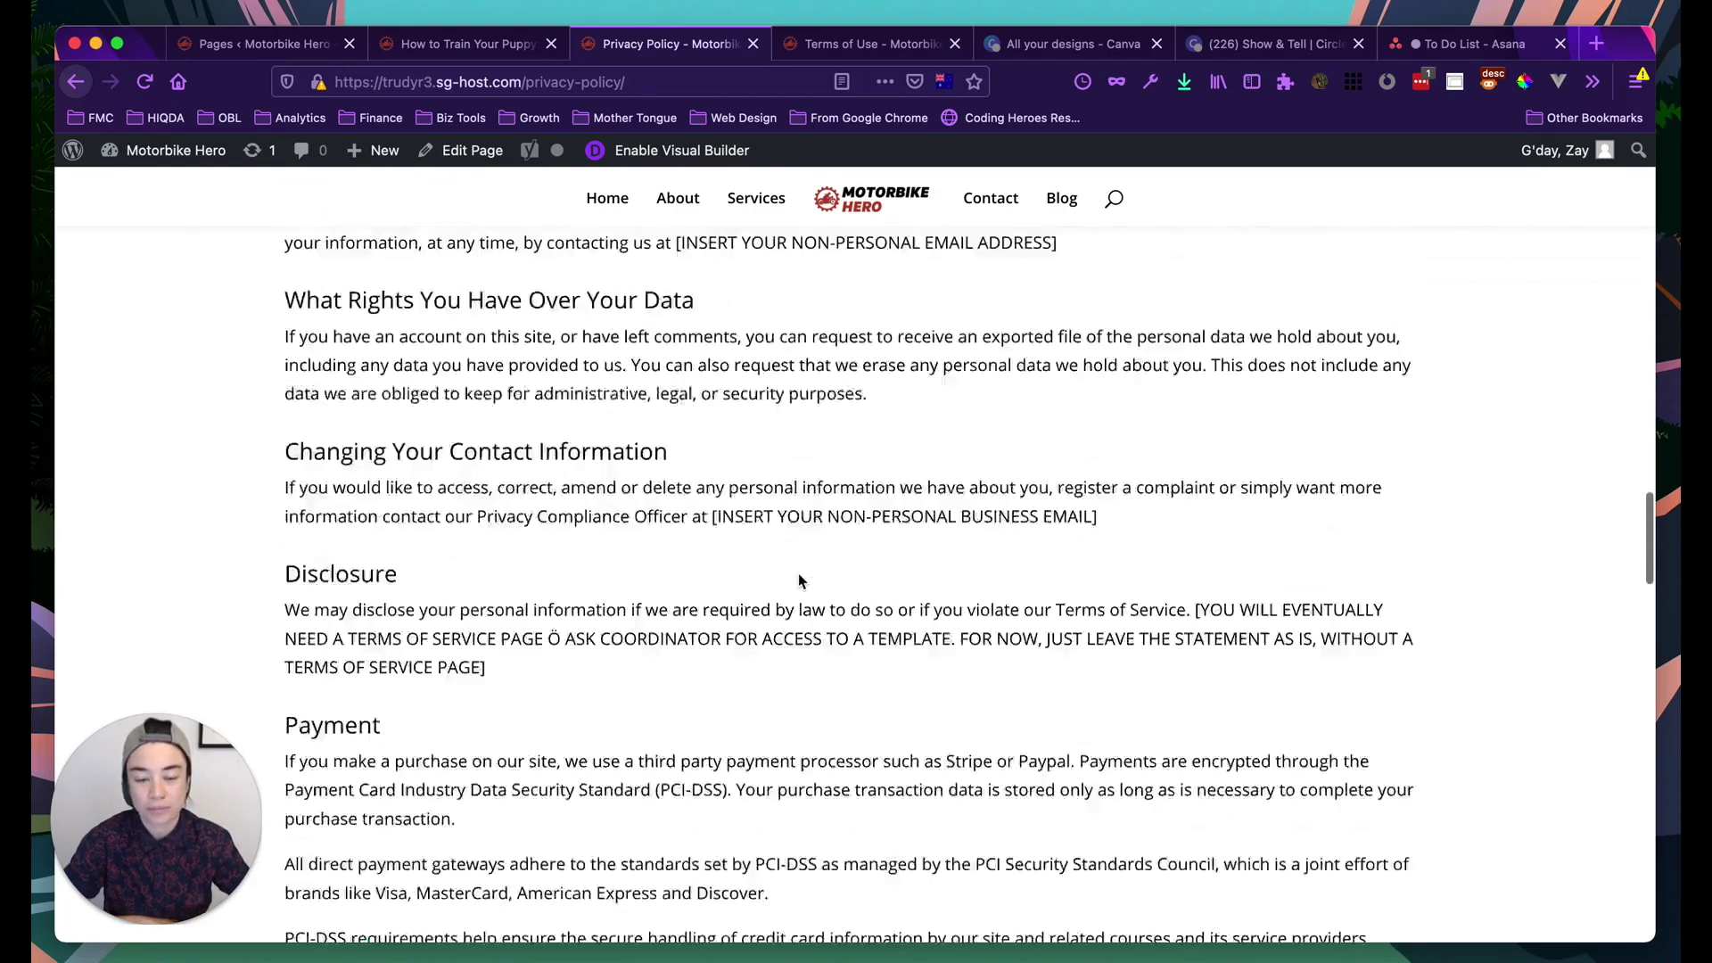
{"action": "scroll", "coordinate": [800, 580], "scroll_direction": "up", "scroll_amount": 20}
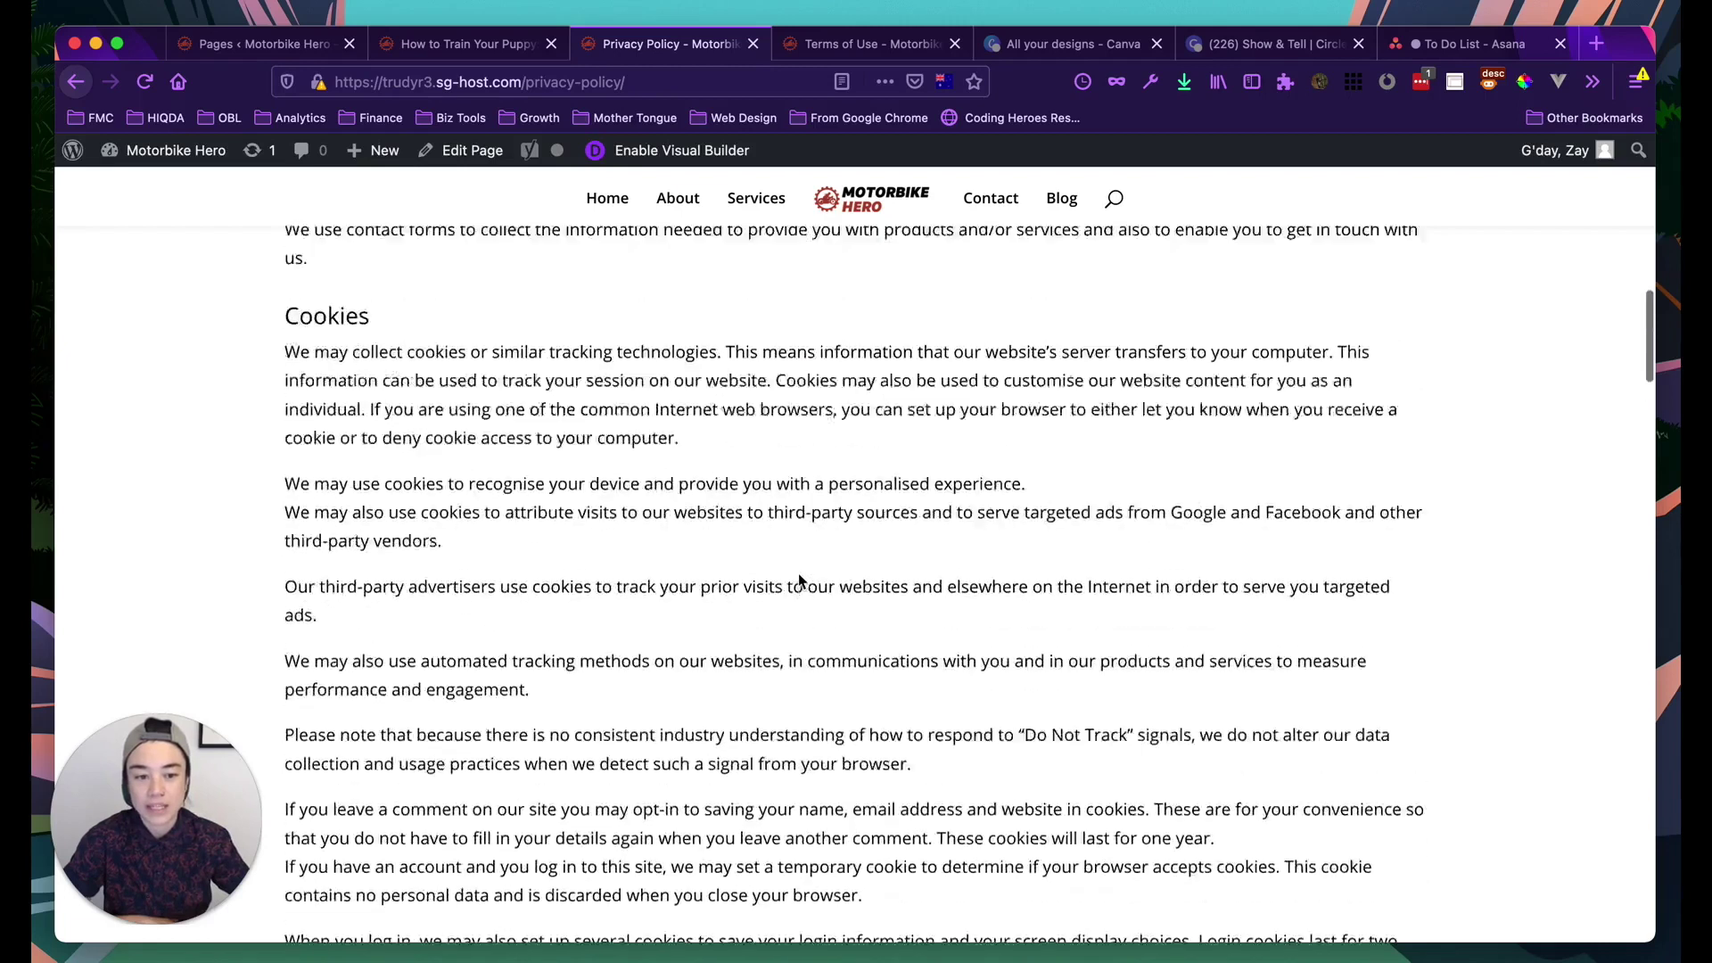
{"action": "scroll", "coordinate": [800, 581], "scroll_direction": "up", "scroll_amount": 5}
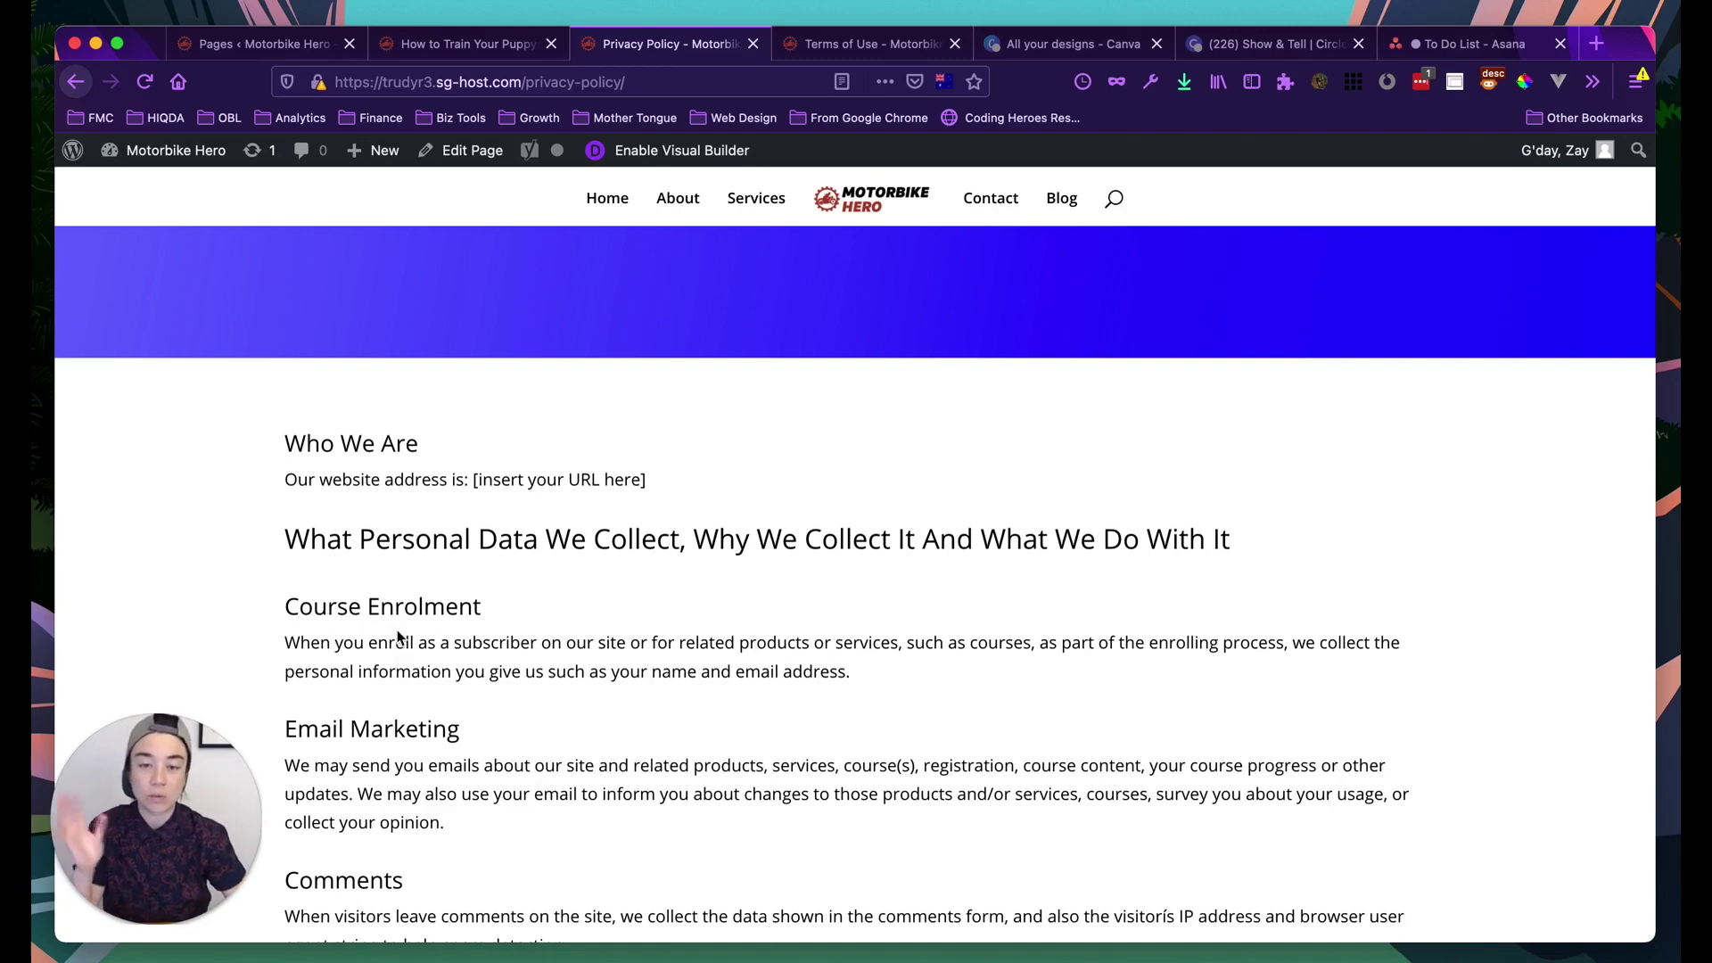
{"action": "scroll", "coordinate": [397, 580], "scroll_direction": "down", "scroll_amount": 2}
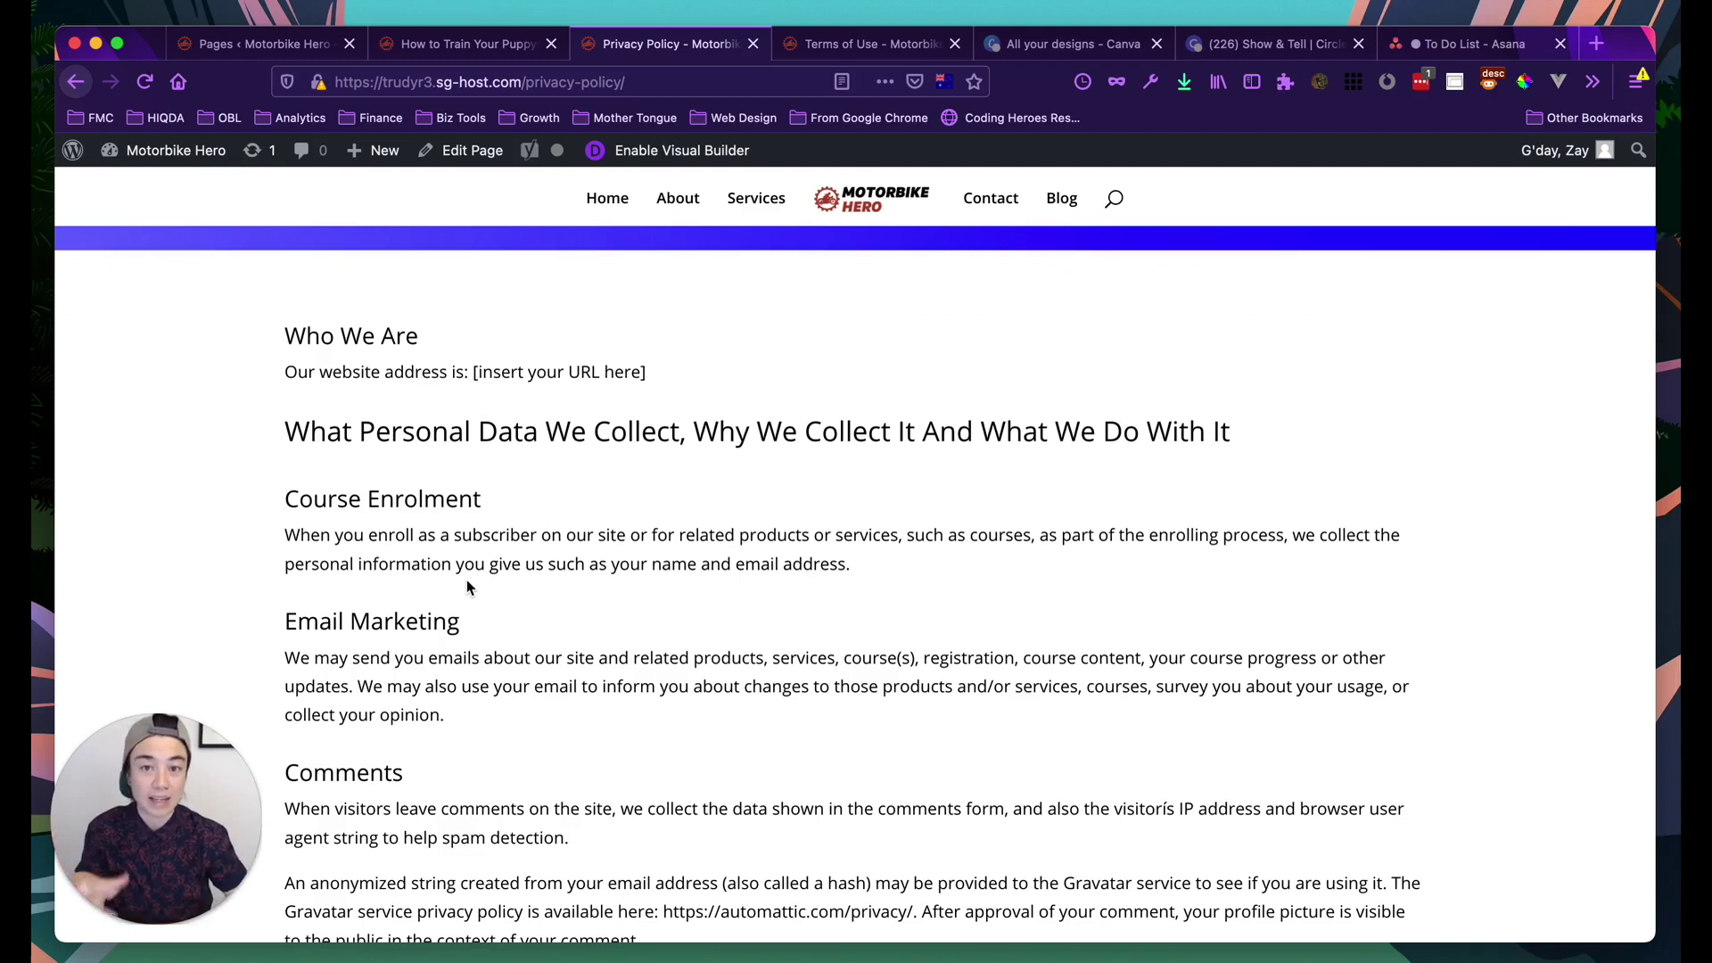
{"action": "scroll", "coordinate": [552, 718], "scroll_direction": "up", "scroll_amount": 2}
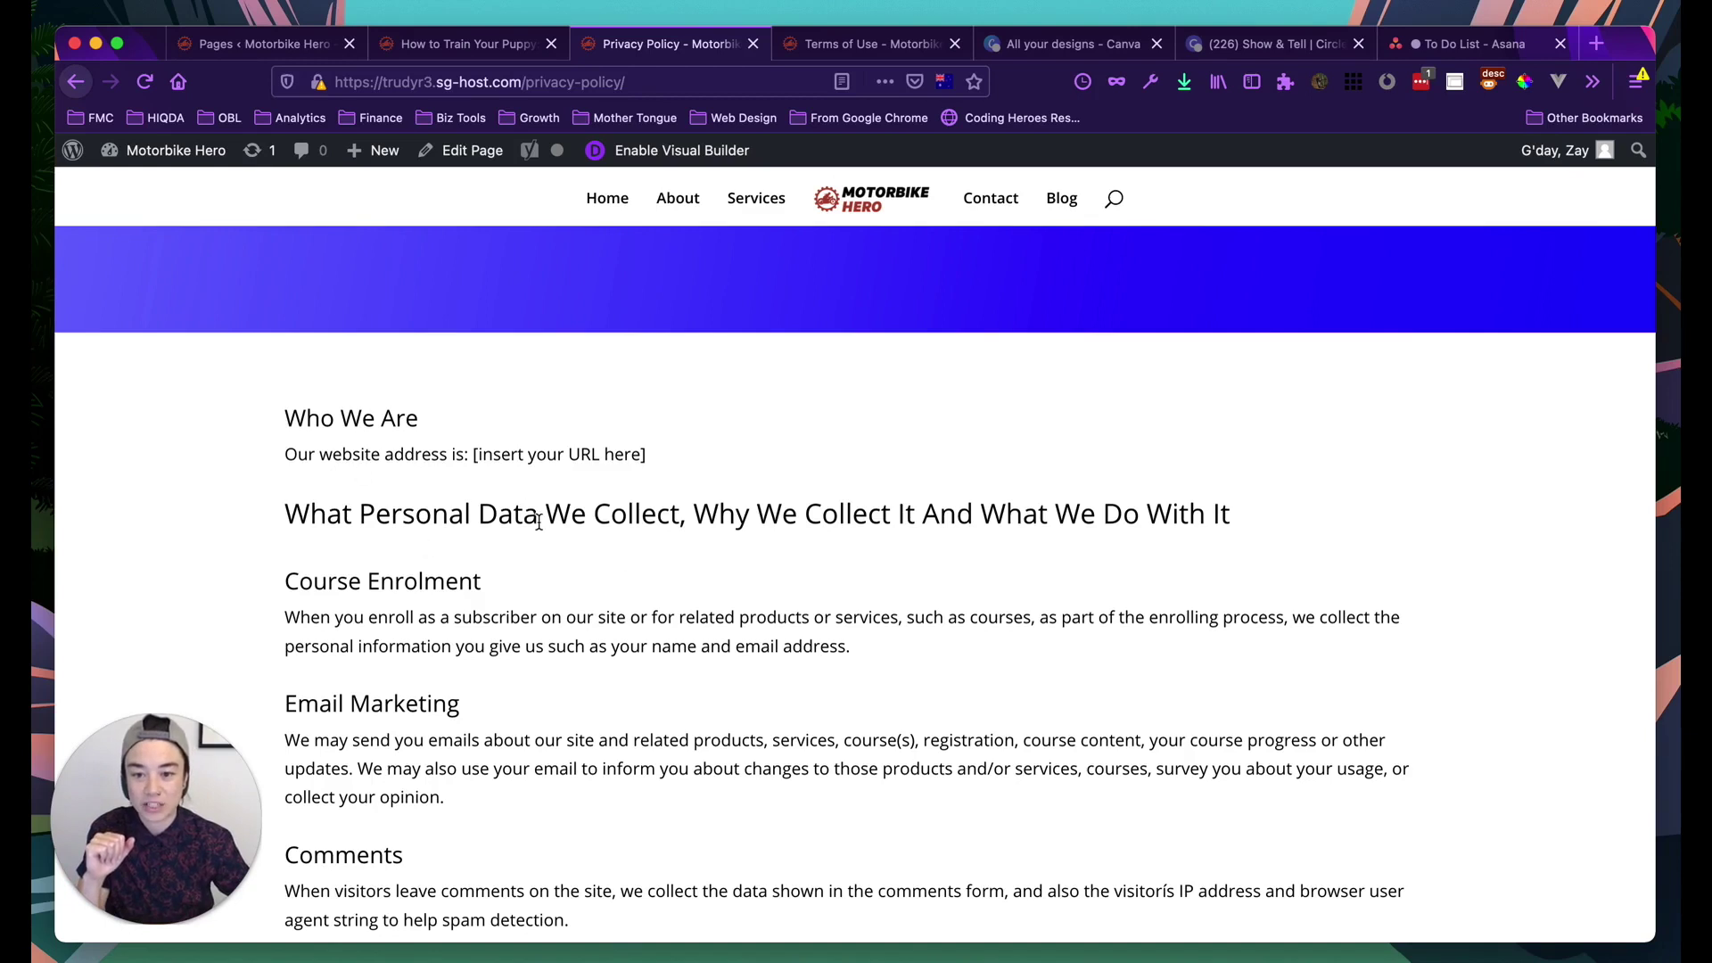
{"action": "scroll", "coordinate": [539, 522], "scroll_direction": "up", "scroll_amount": 4}
{"action": "scroll", "coordinate": [564, 683], "scroll_direction": "up", "scroll_amount": 3}
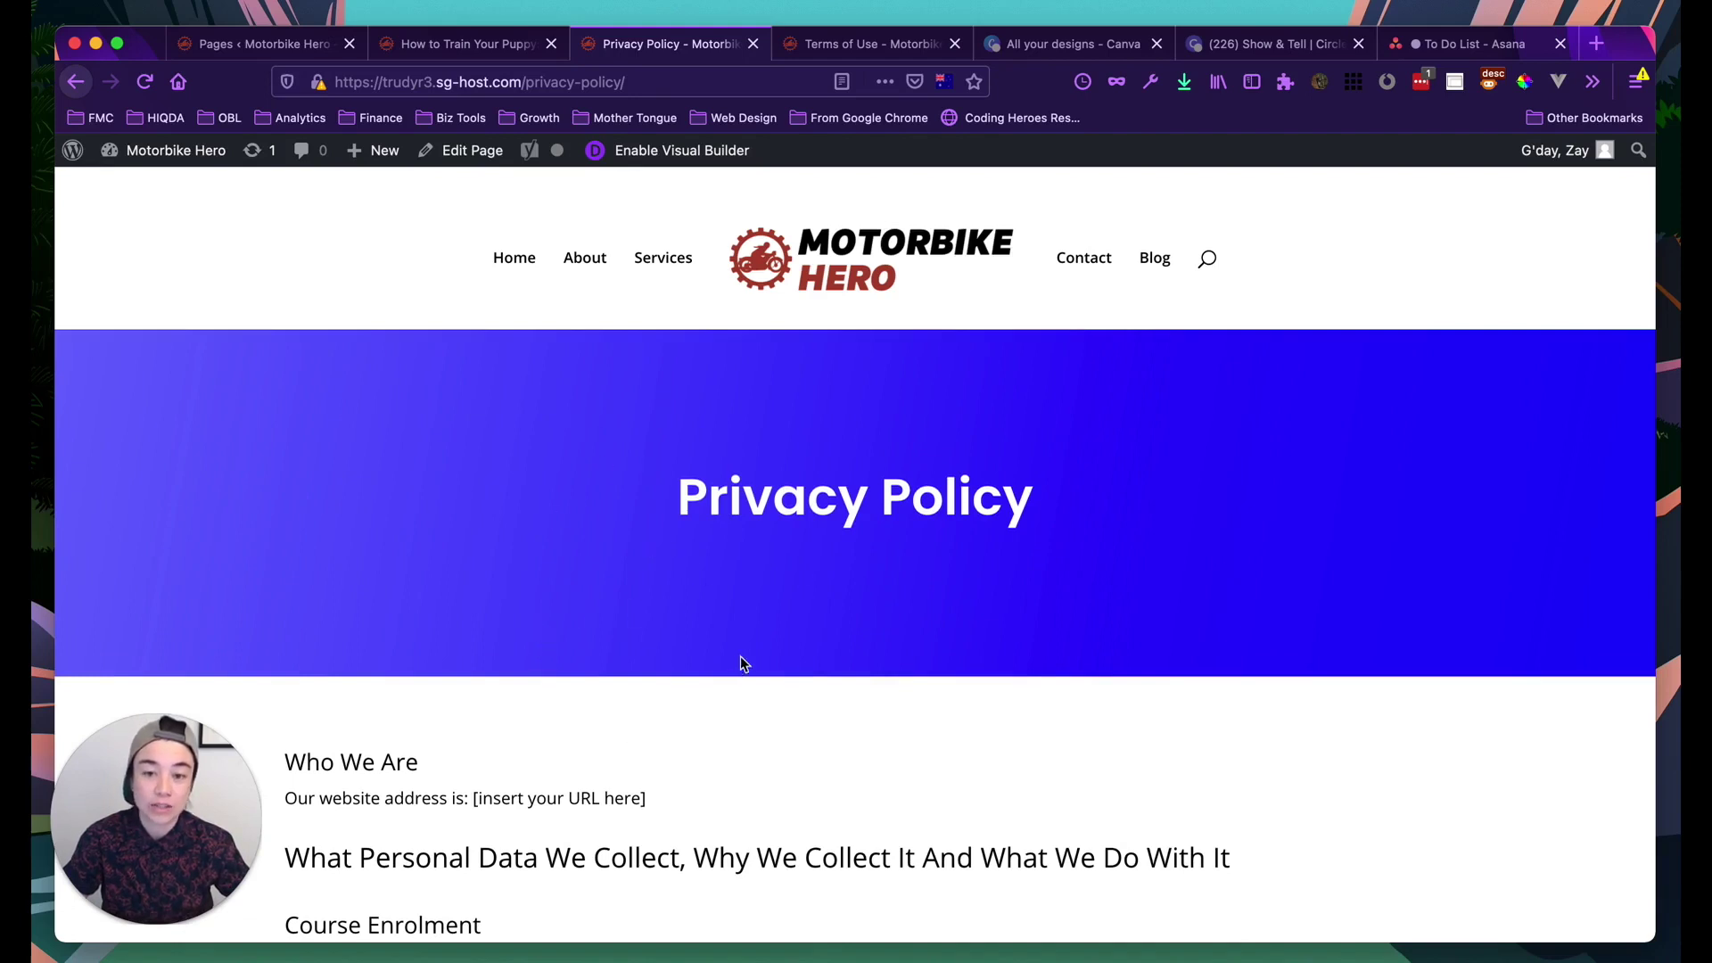
{"action": "scroll", "coordinate": [735, 741], "scroll_direction": "down", "scroll_amount": 10}
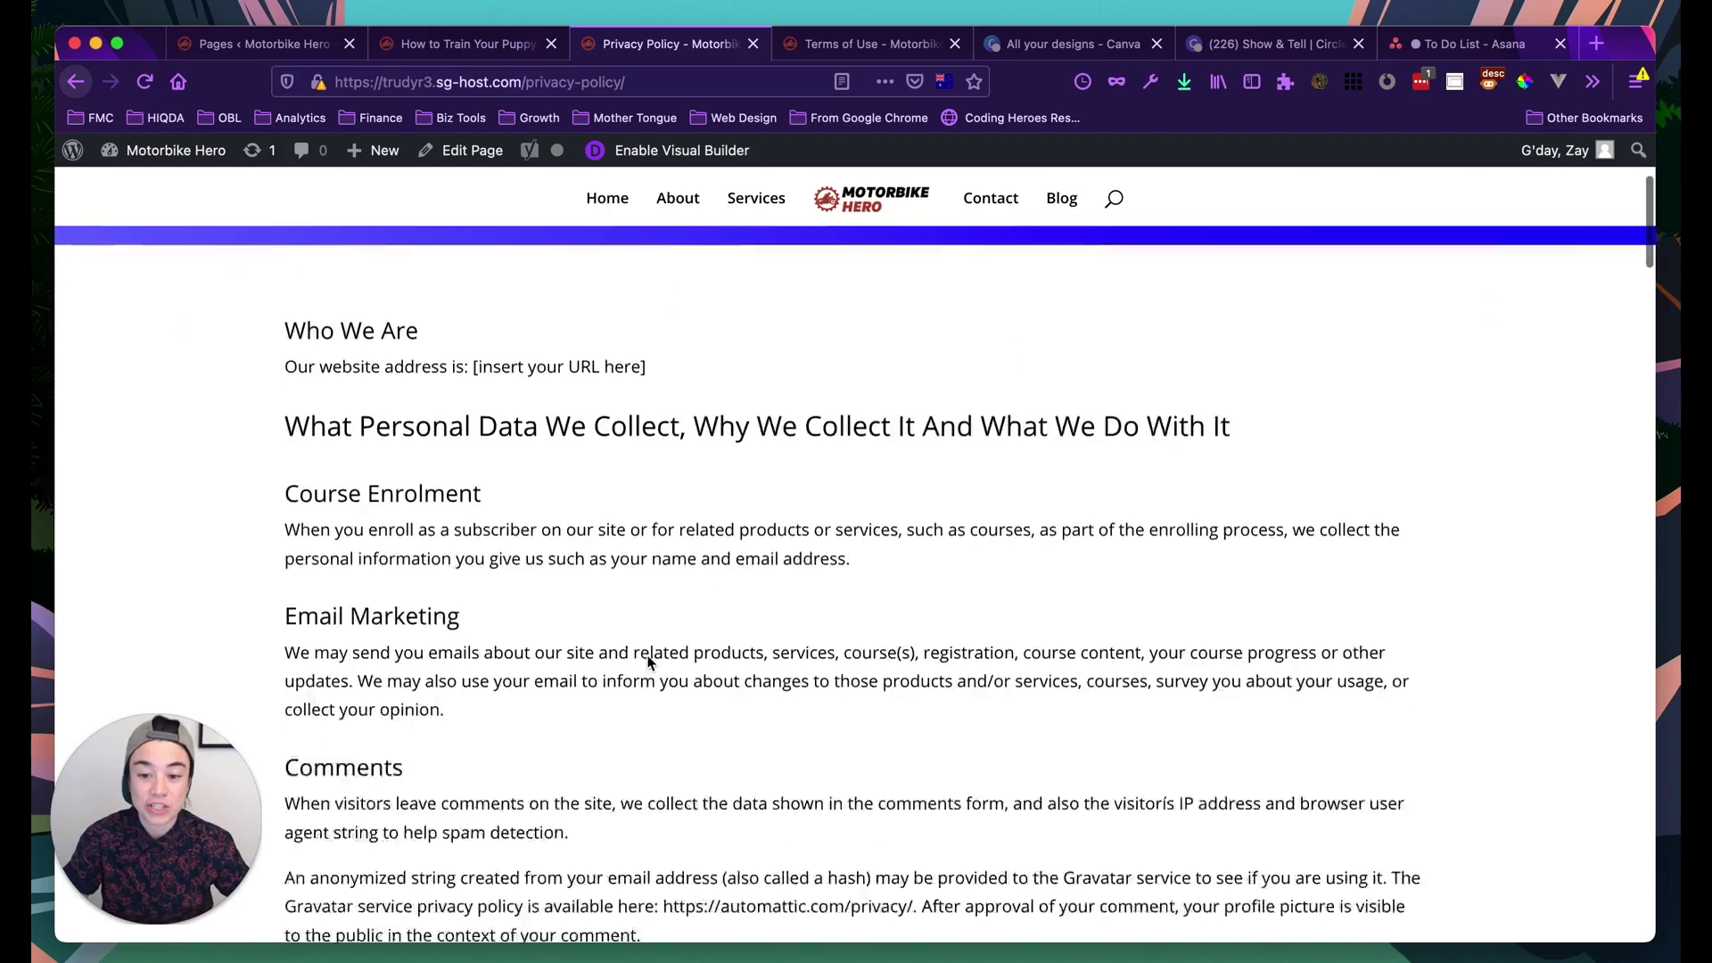
{"action": "scroll", "coordinate": [647, 658], "scroll_direction": "up", "scroll_amount": 10}
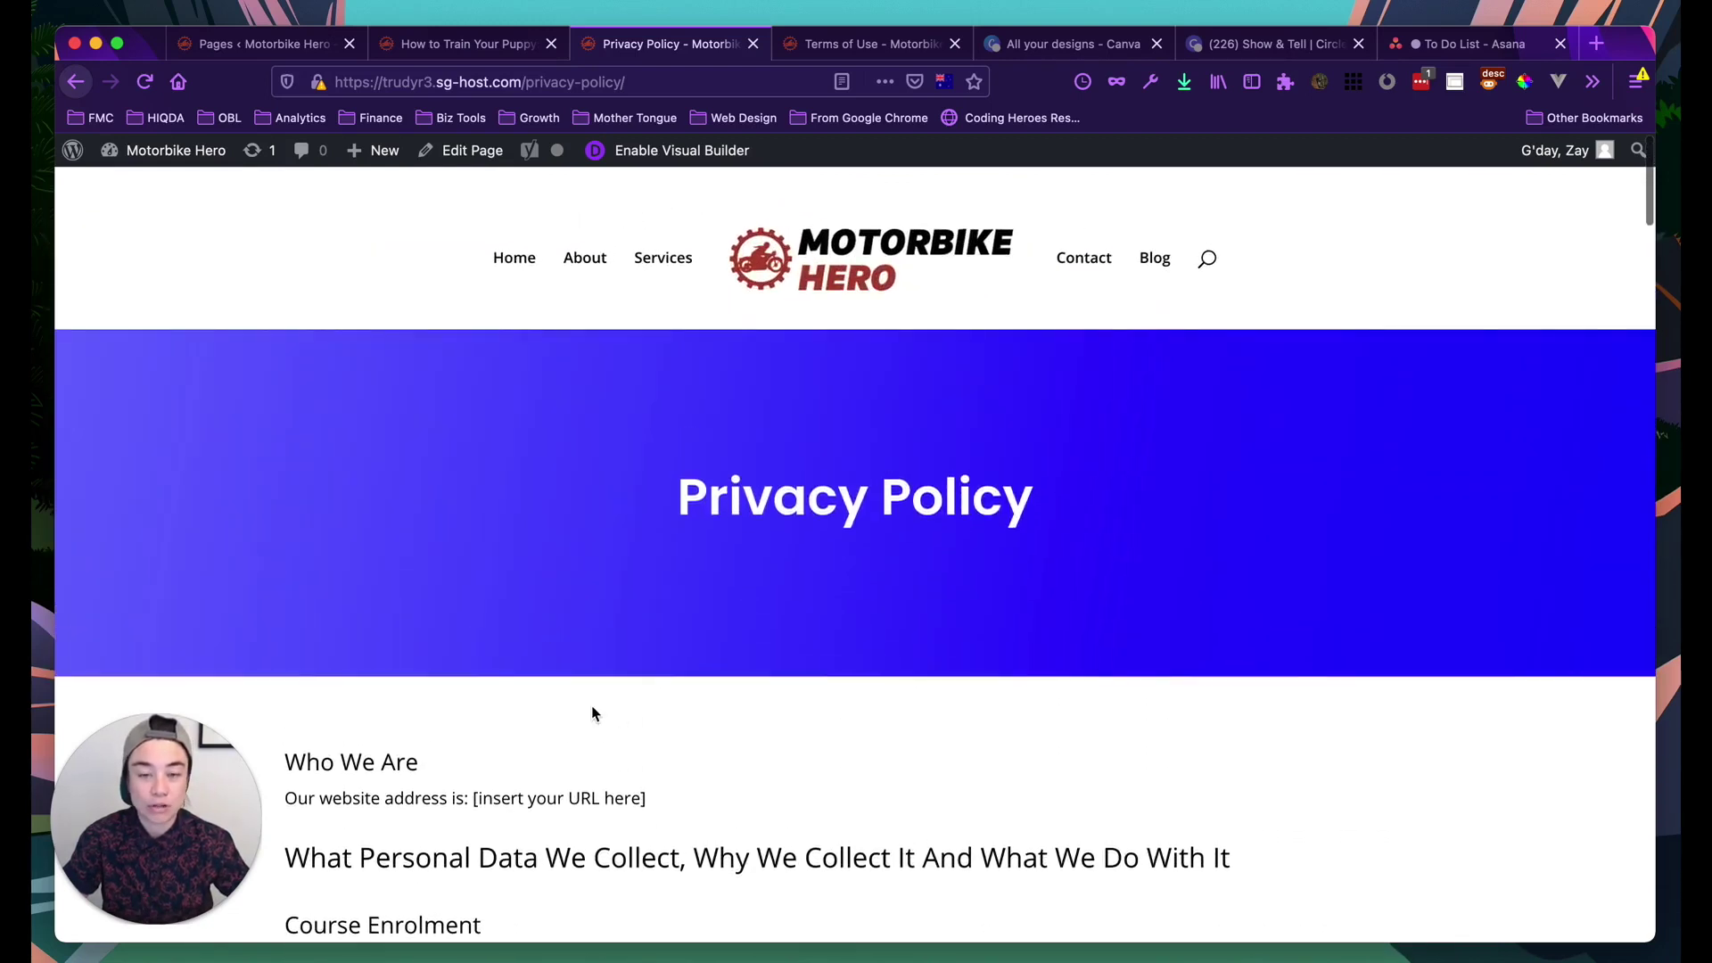
{"action": "left_click", "coordinate": [642, 152]}
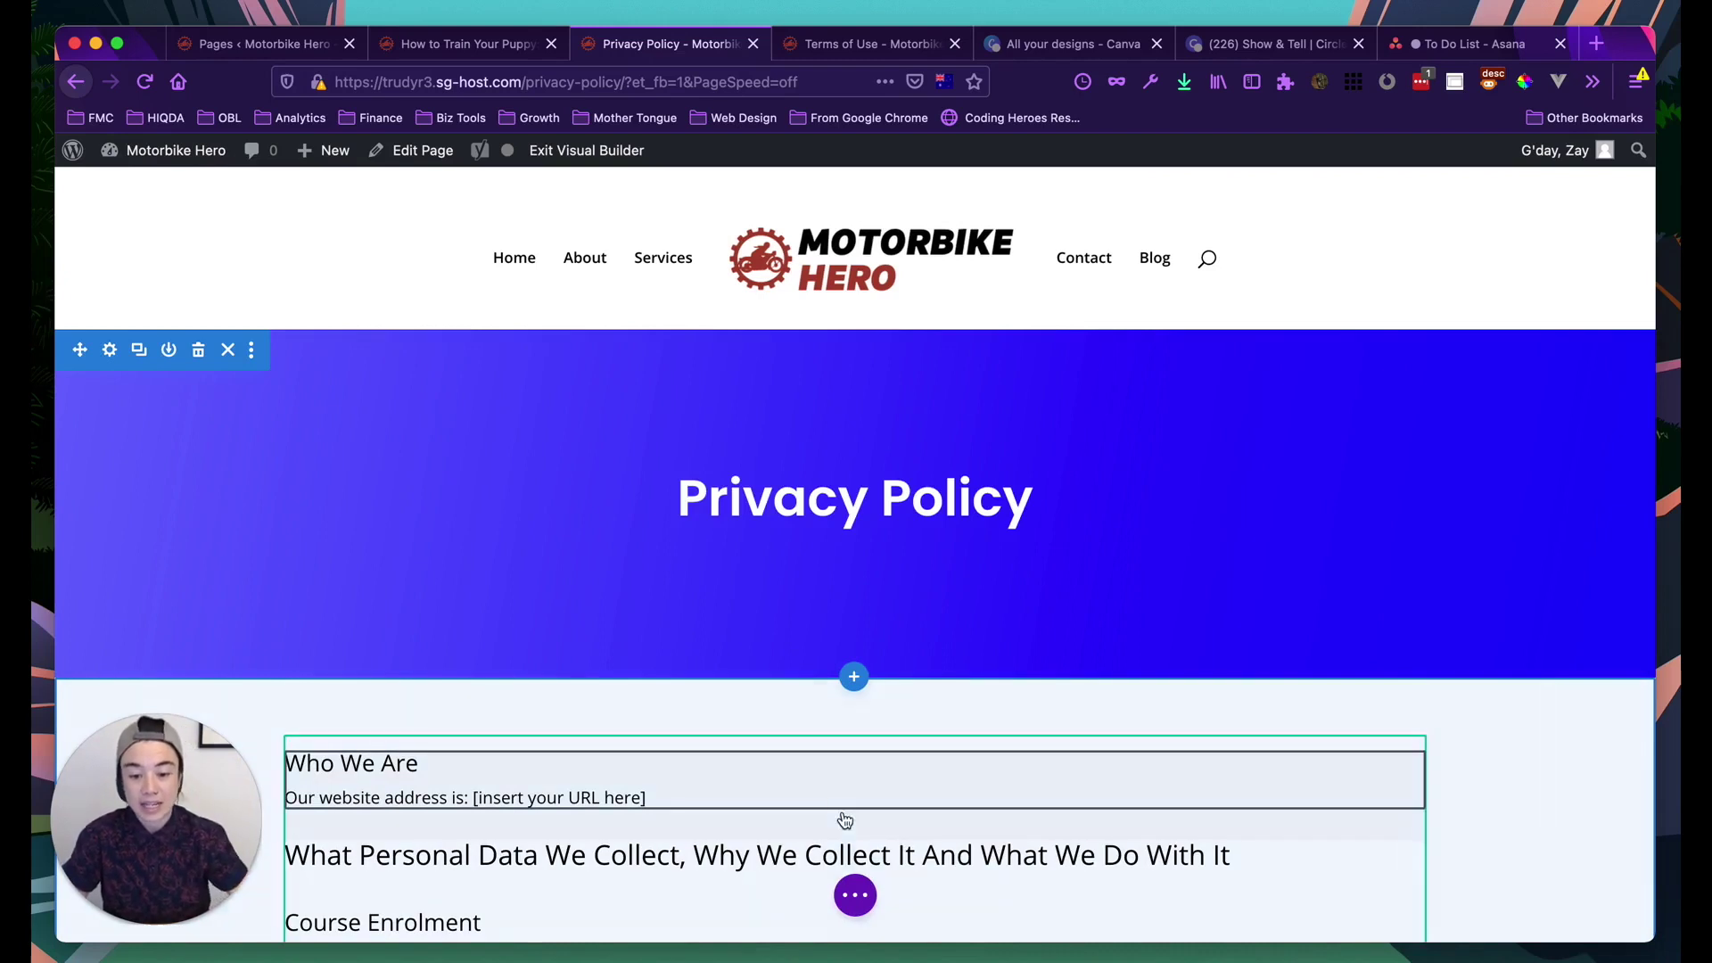
Expand the purple ••• button to reveal the Privacy Policy page's builder actions
{"action": "left_click", "coordinate": [856, 895]}
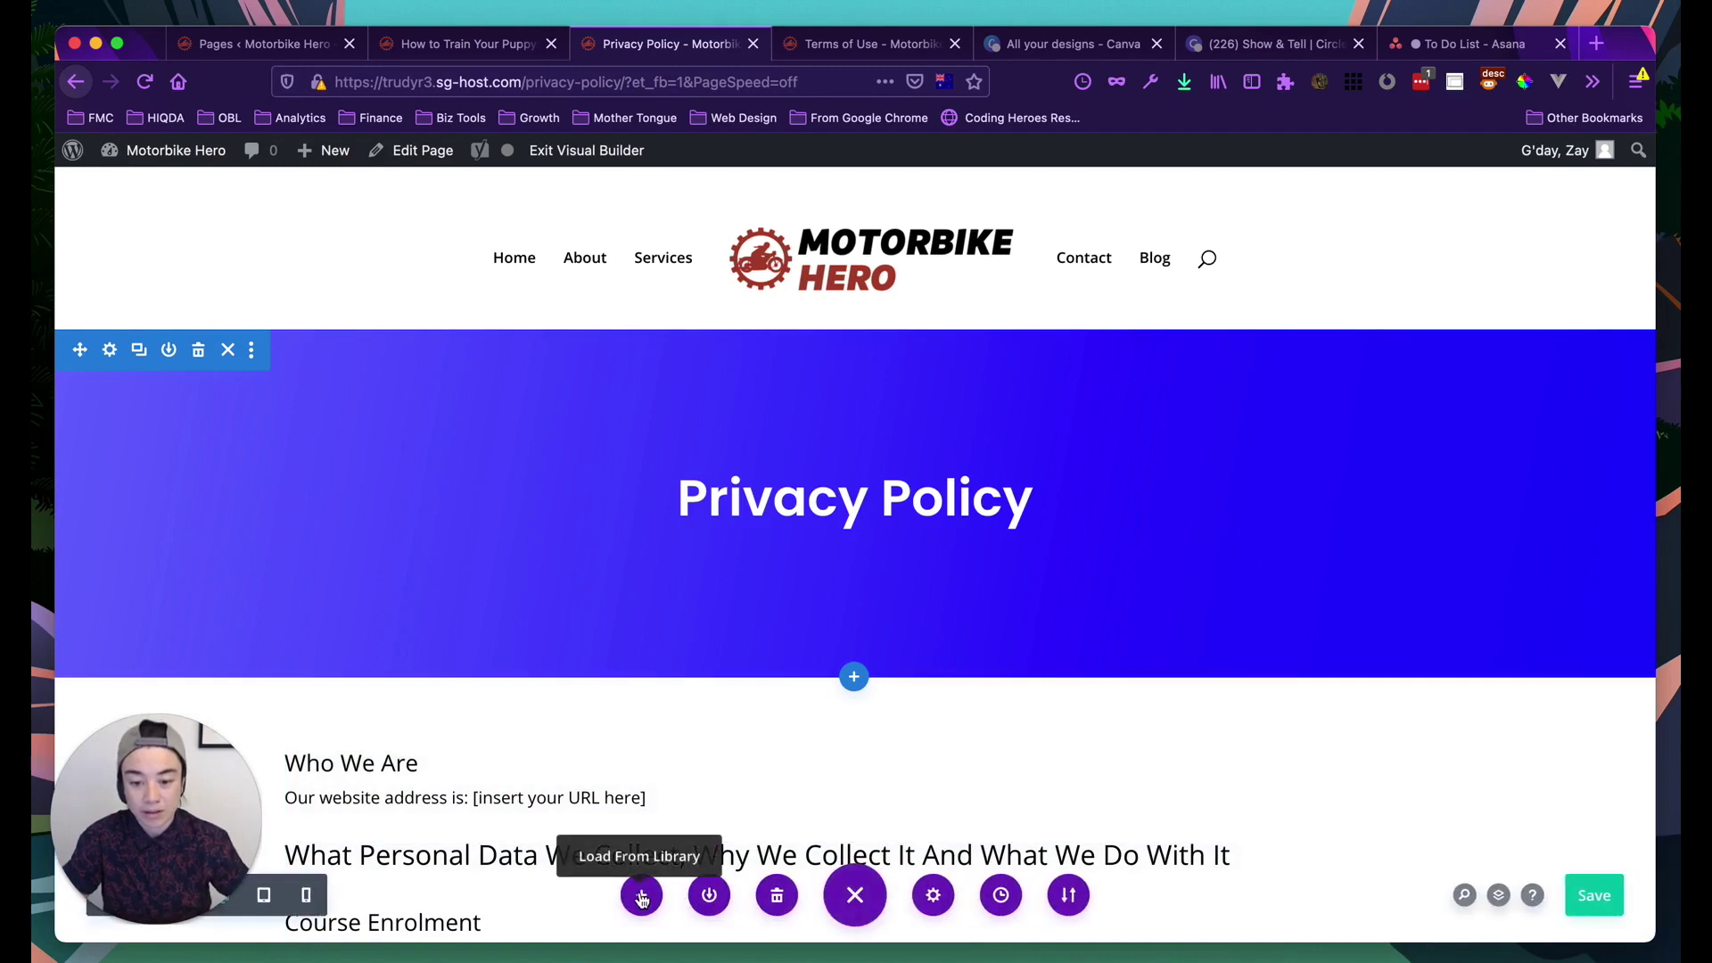
Browse the Premade Layouts packs in Load From Library, then close it without loading any layout
{"action": "left_click", "coordinate": [641, 897]}
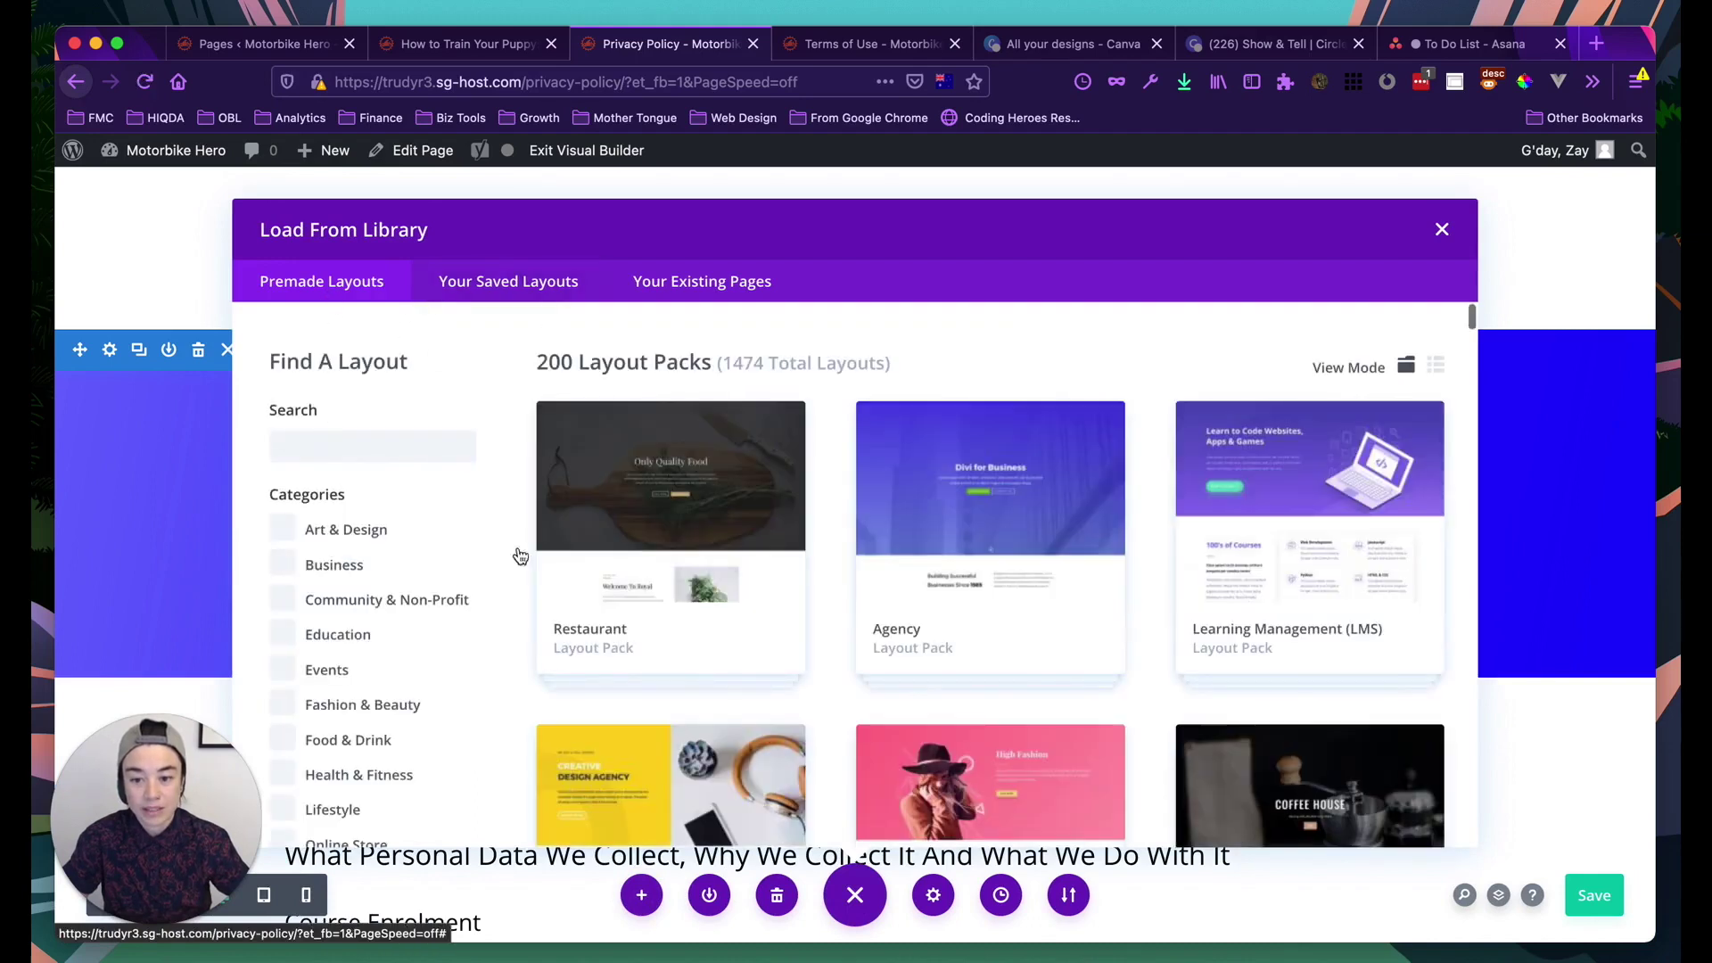
{"action": "scroll", "coordinate": [722, 683], "scroll_direction": "down", "scroll_amount": 2}
{"action": "scroll", "coordinate": [723, 684], "scroll_direction": "up", "scroll_amount": 2}
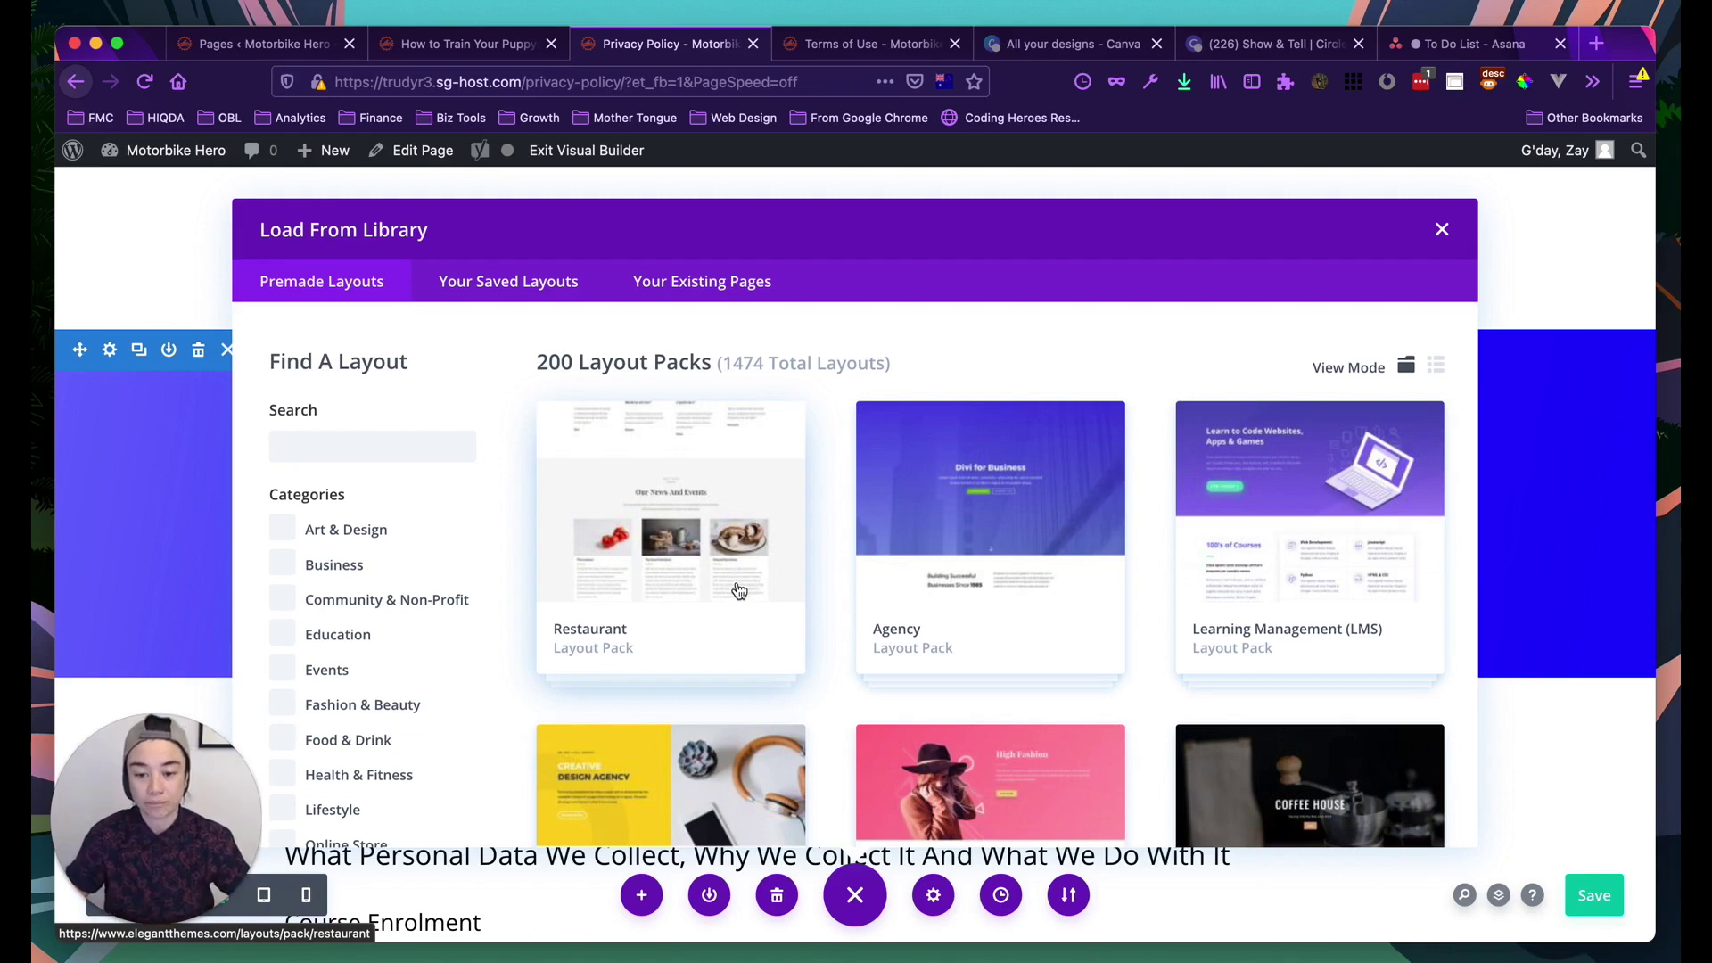
{"action": "scroll", "coordinate": [681, 642], "scroll_direction": "down", "scroll_amount": 1}
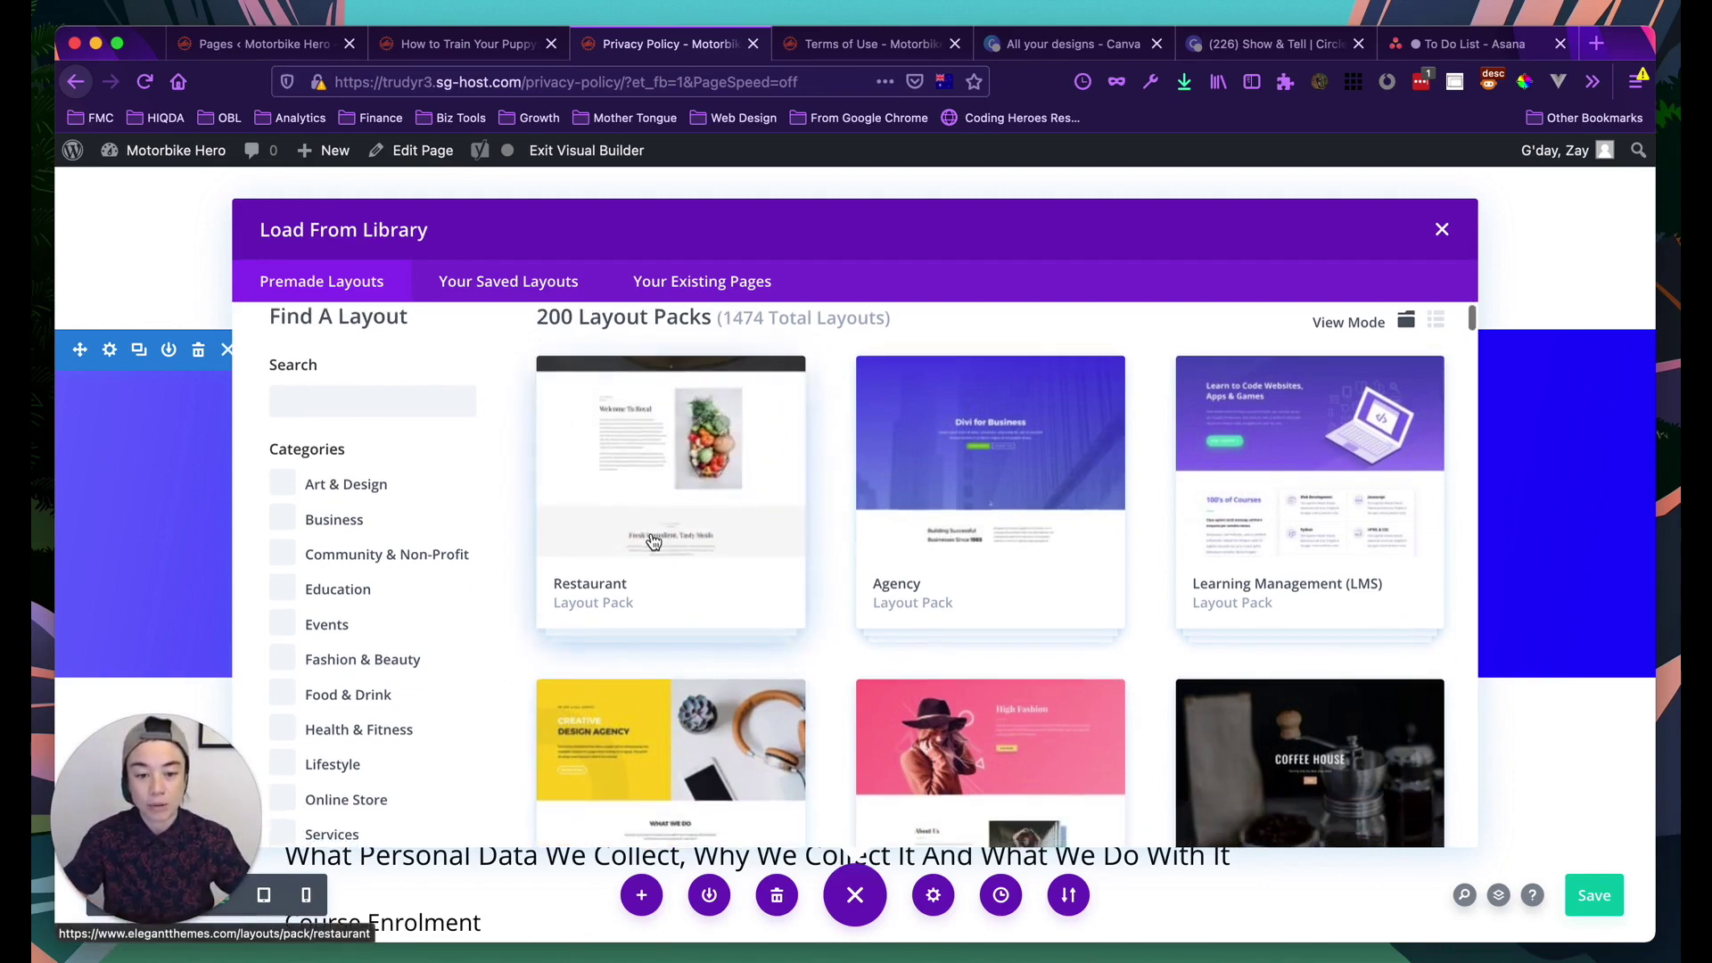
{"action": "scroll", "coordinate": [660, 597], "scroll_direction": "up", "scroll_amount": 1}
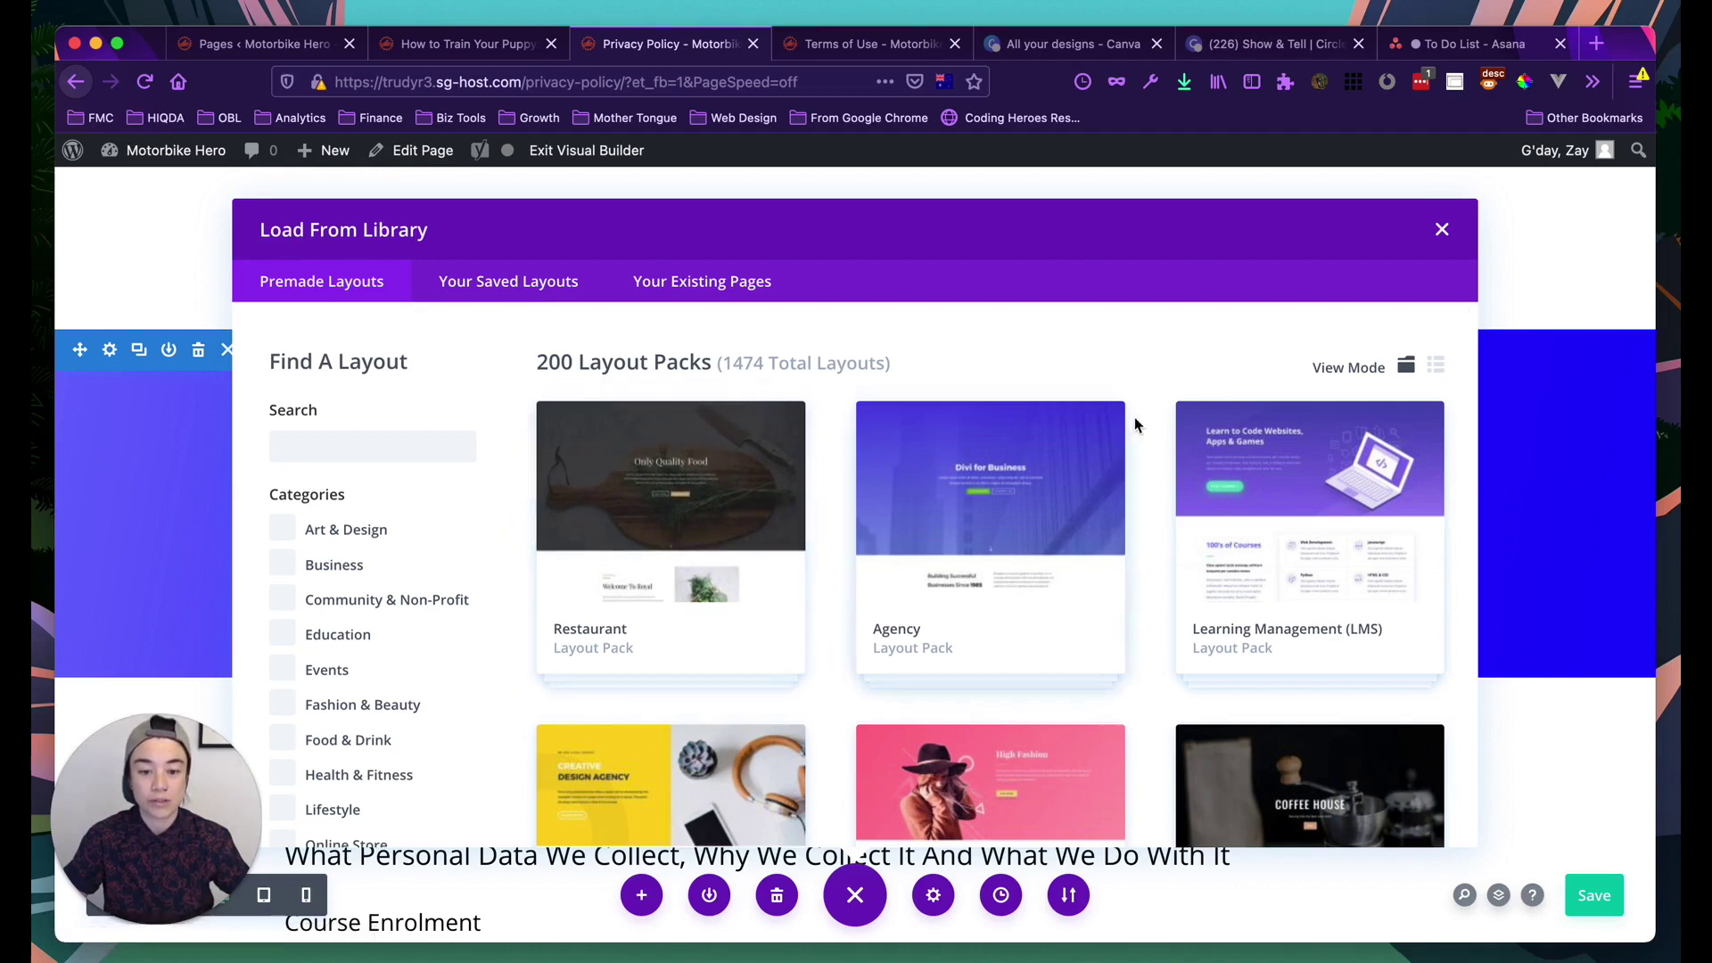
{"action": "left_click", "coordinate": [1442, 231]}
{"action": "scroll", "coordinate": [711, 544], "scroll_direction": "down", "scroll_amount": 4}
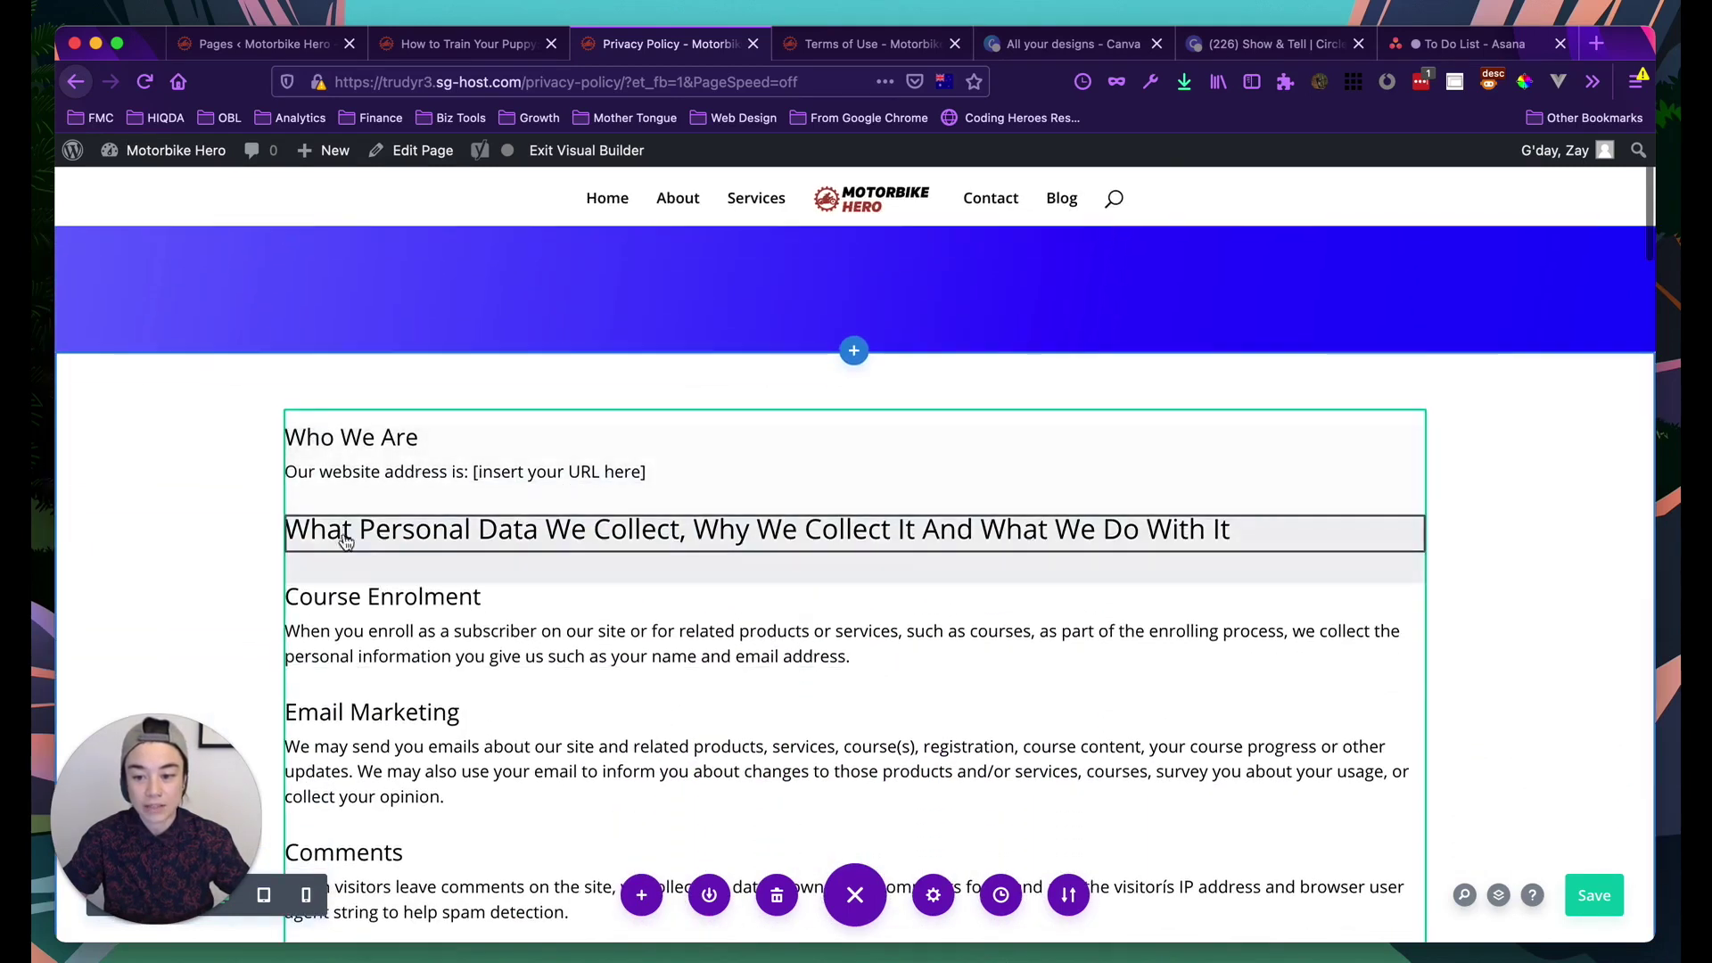
{"action": "scroll", "coordinate": [371, 497], "scroll_direction": "up", "scroll_amount": 5}
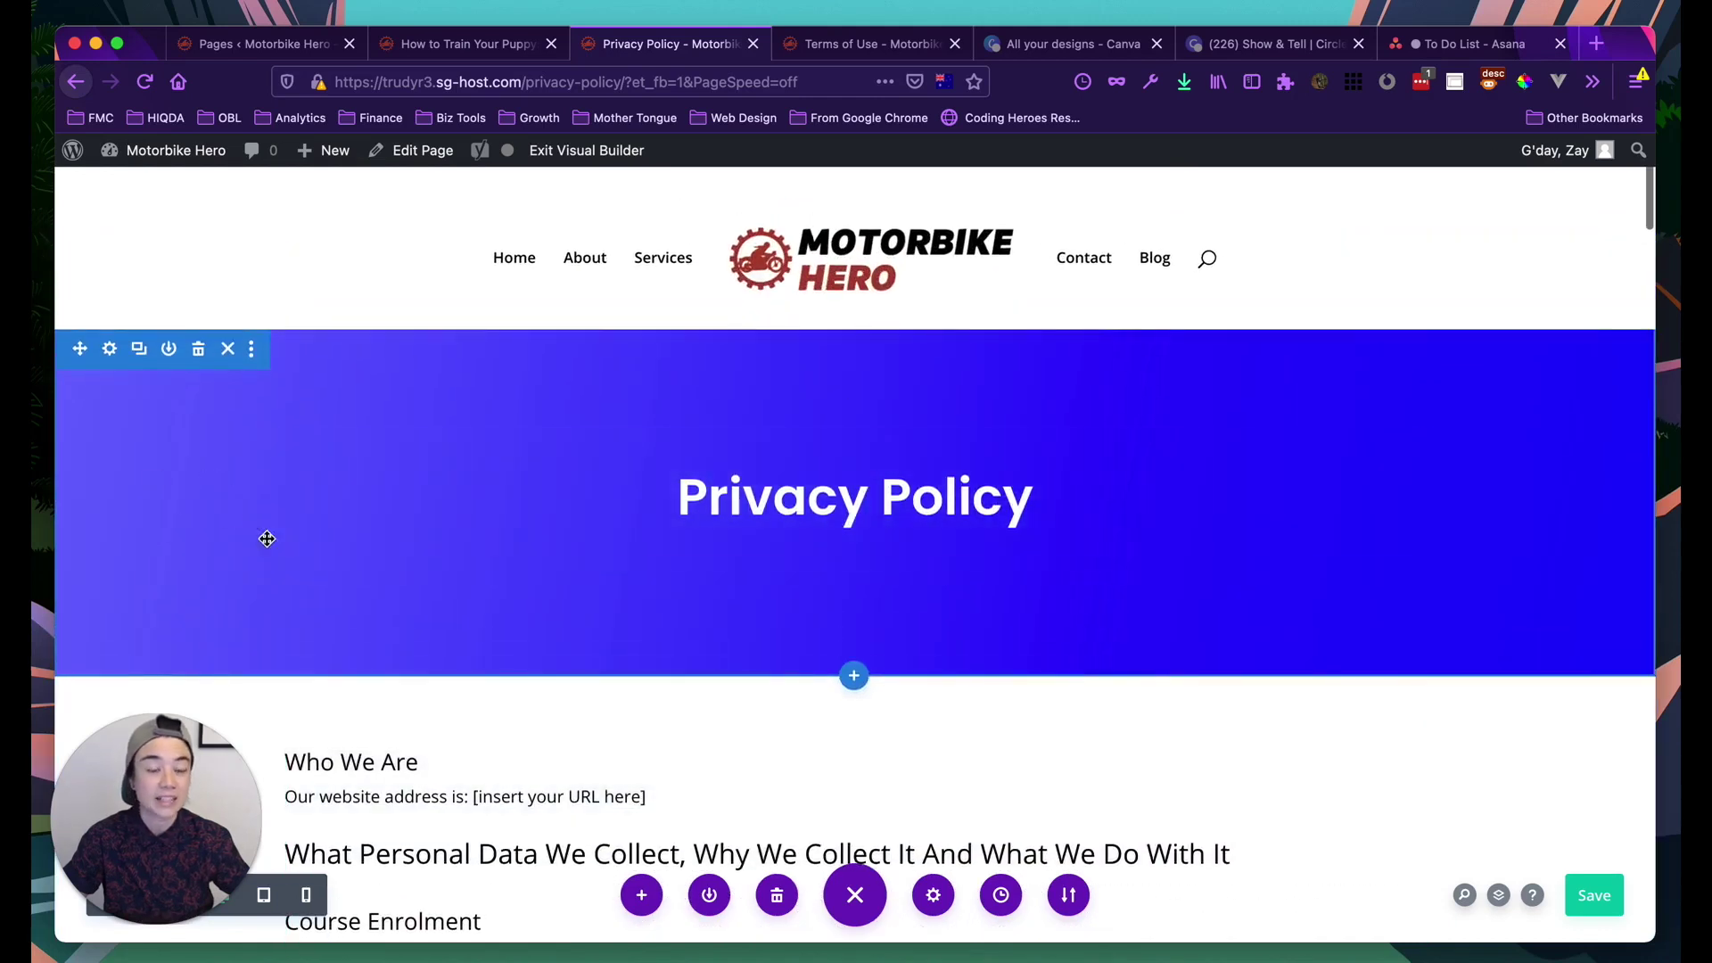
{"action": "scroll", "coordinate": [295, 562], "scroll_direction": "down", "scroll_amount": 1}
{"action": "scroll", "coordinate": [357, 517], "scroll_direction": "down", "scroll_amount": 4}
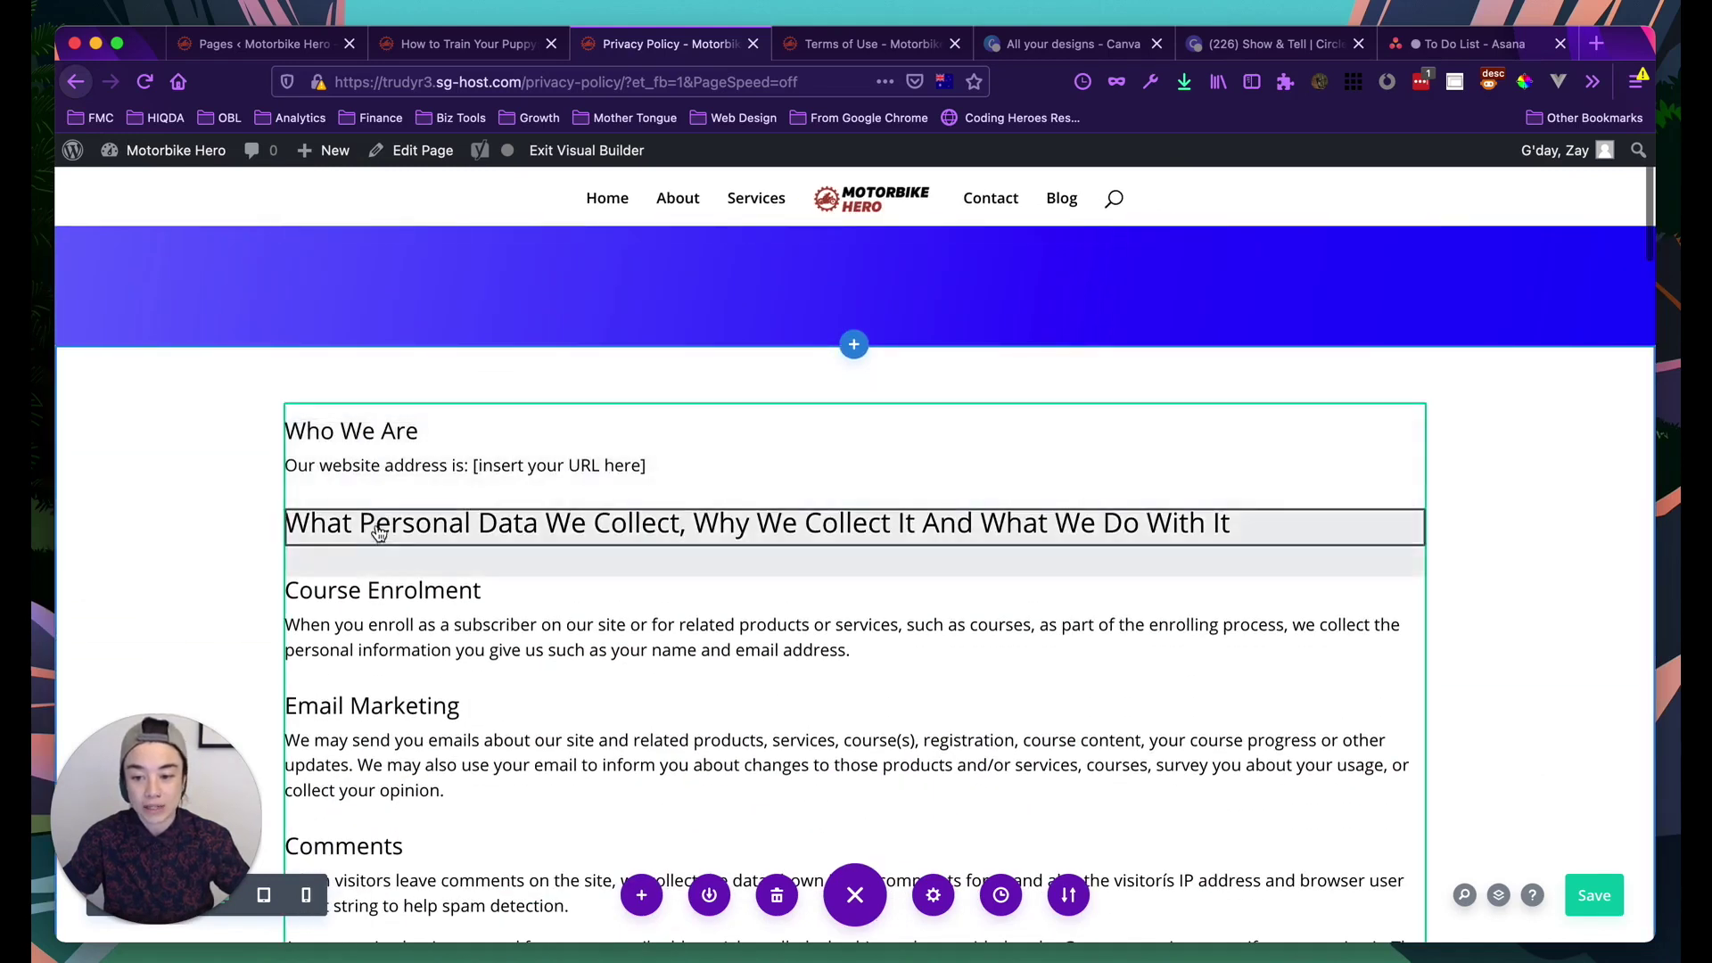
{"action": "scroll", "coordinate": [371, 460], "scroll_direction": "down", "scroll_amount": 1}
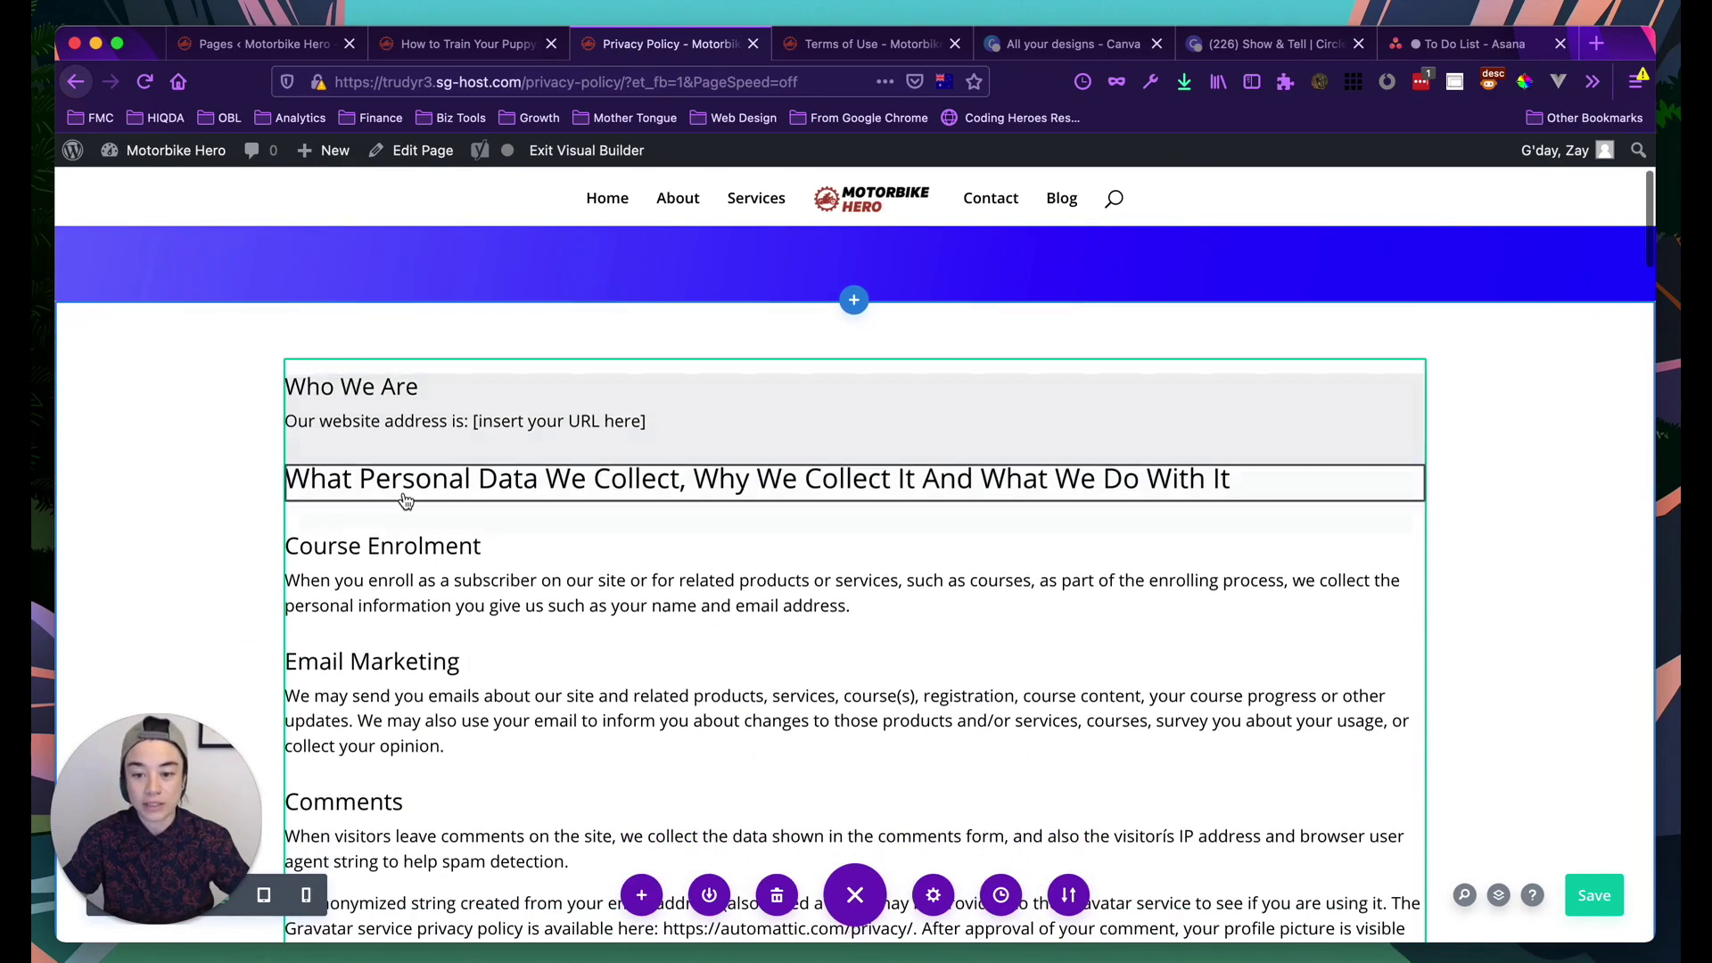
{"action": "scroll", "coordinate": [384, 483], "scroll_direction": "down", "scroll_amount": 1}
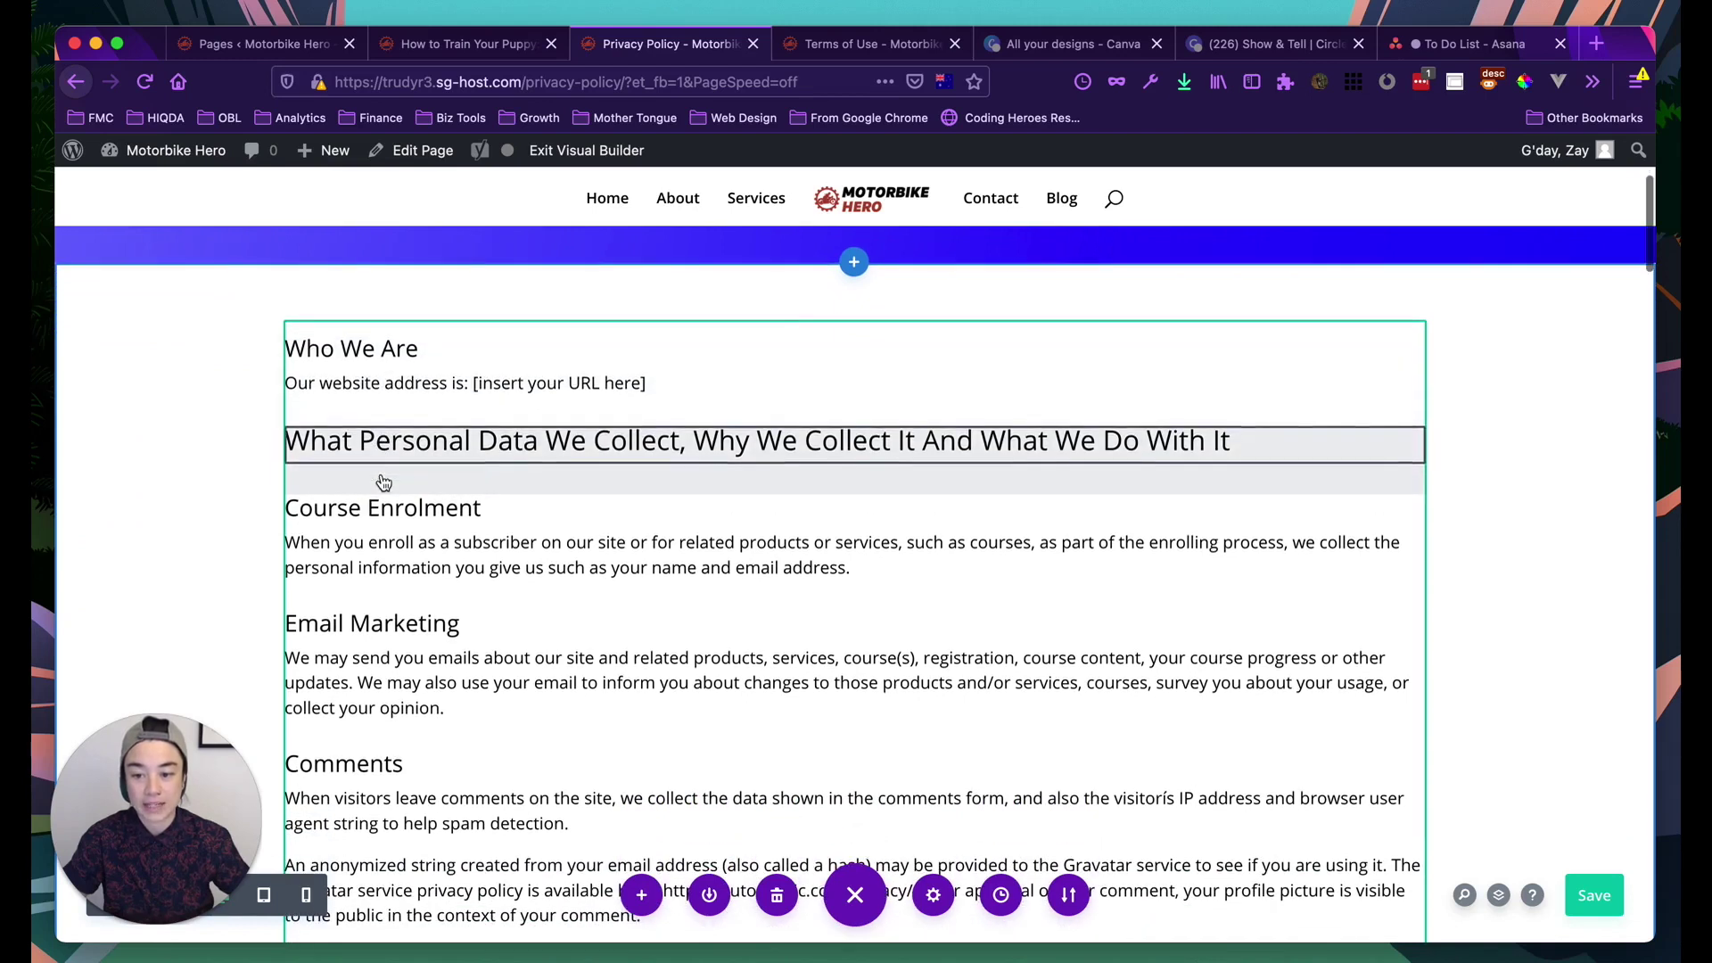
{"action": "scroll", "coordinate": [392, 551], "scroll_direction": "down", "scroll_amount": 3}
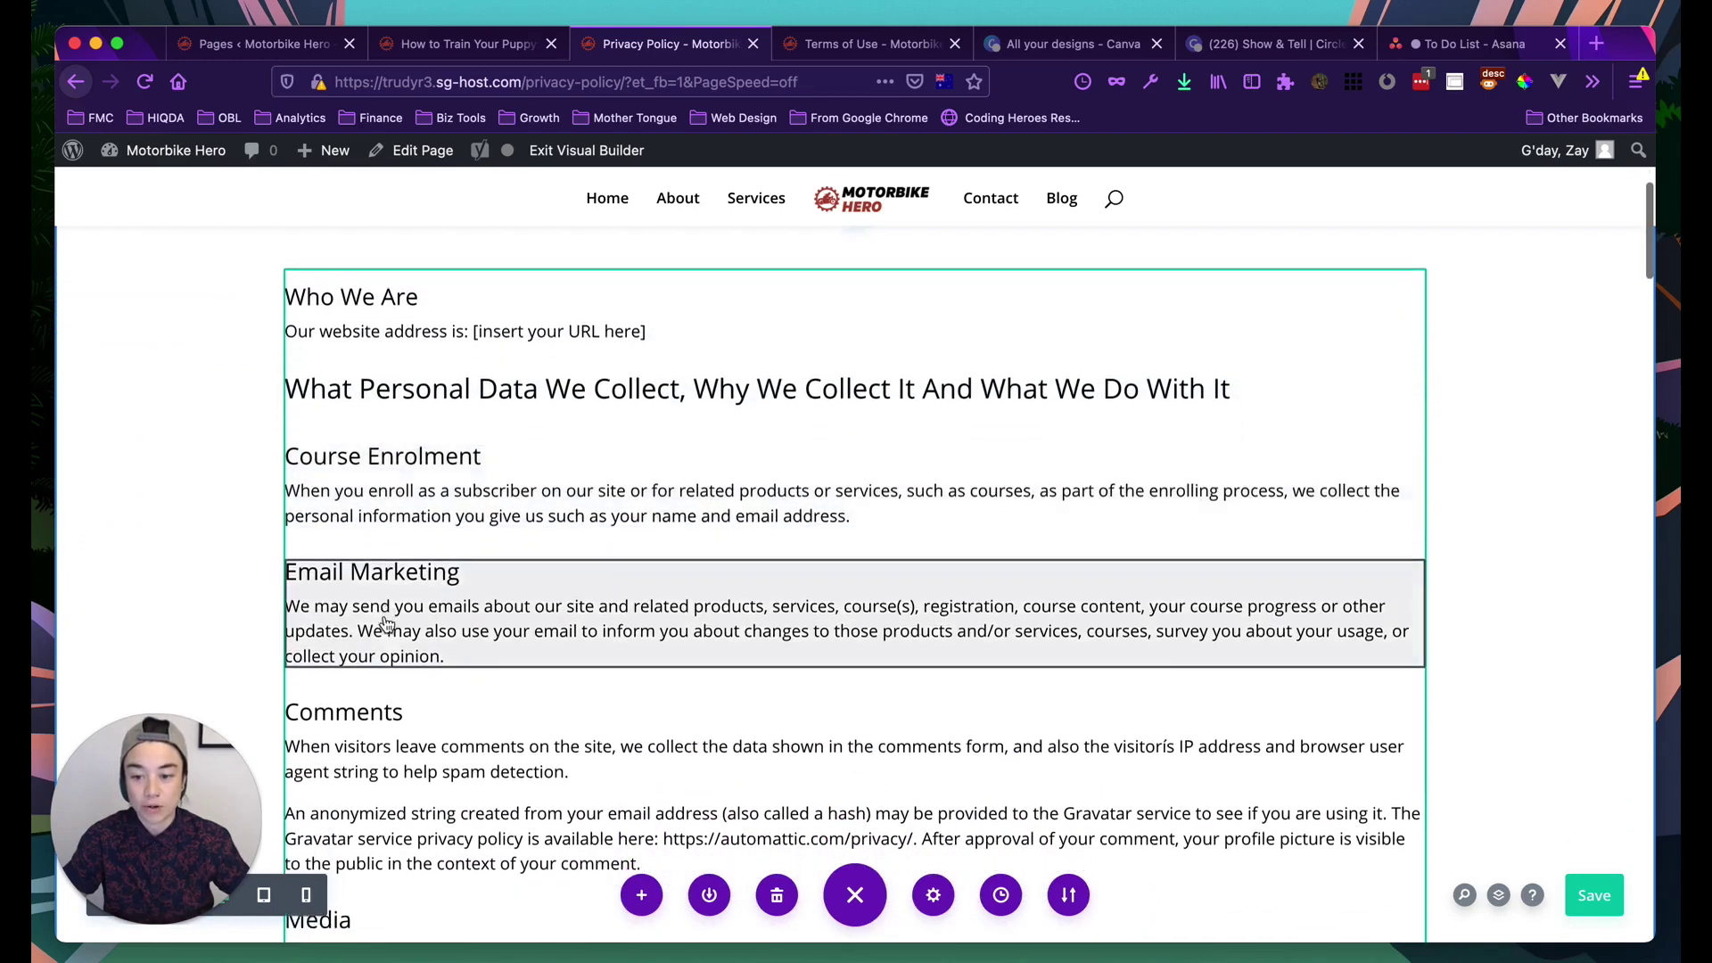
{"action": "scroll", "coordinate": [375, 690], "scroll_direction": "down", "scroll_amount": 7}
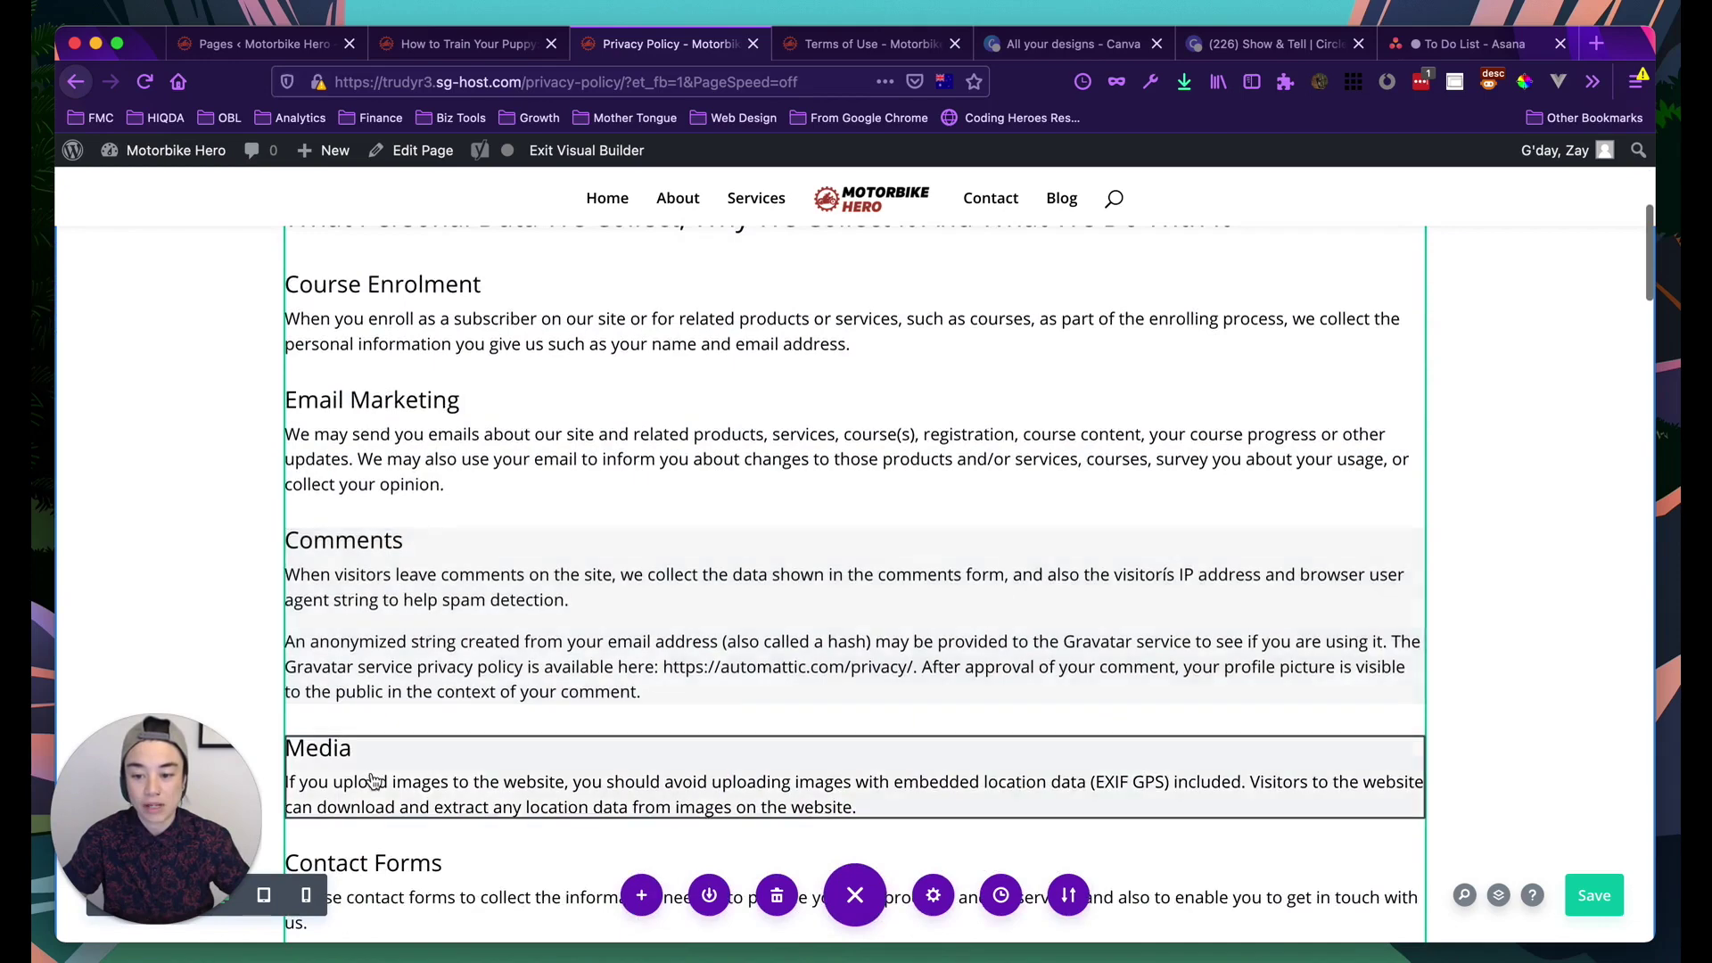
{"action": "scroll", "coordinate": [409, 749], "scroll_direction": "down", "scroll_amount": 12}
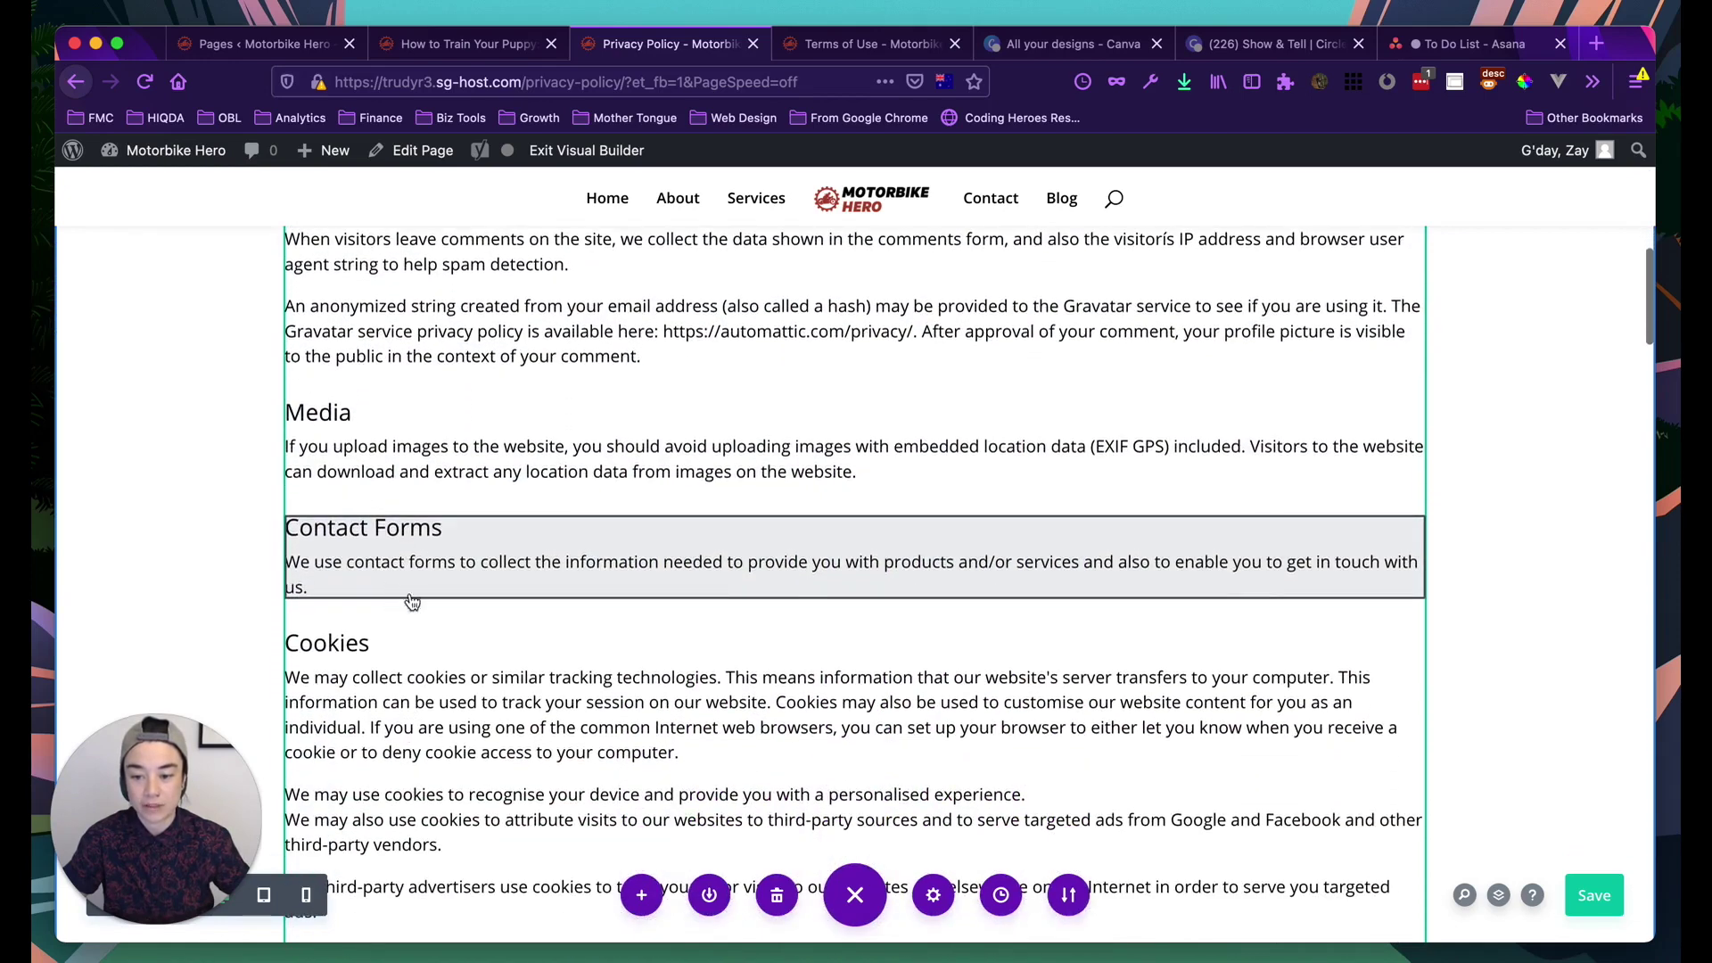
{"action": "scroll", "coordinate": [399, 707], "scroll_direction": "down", "scroll_amount": 15}
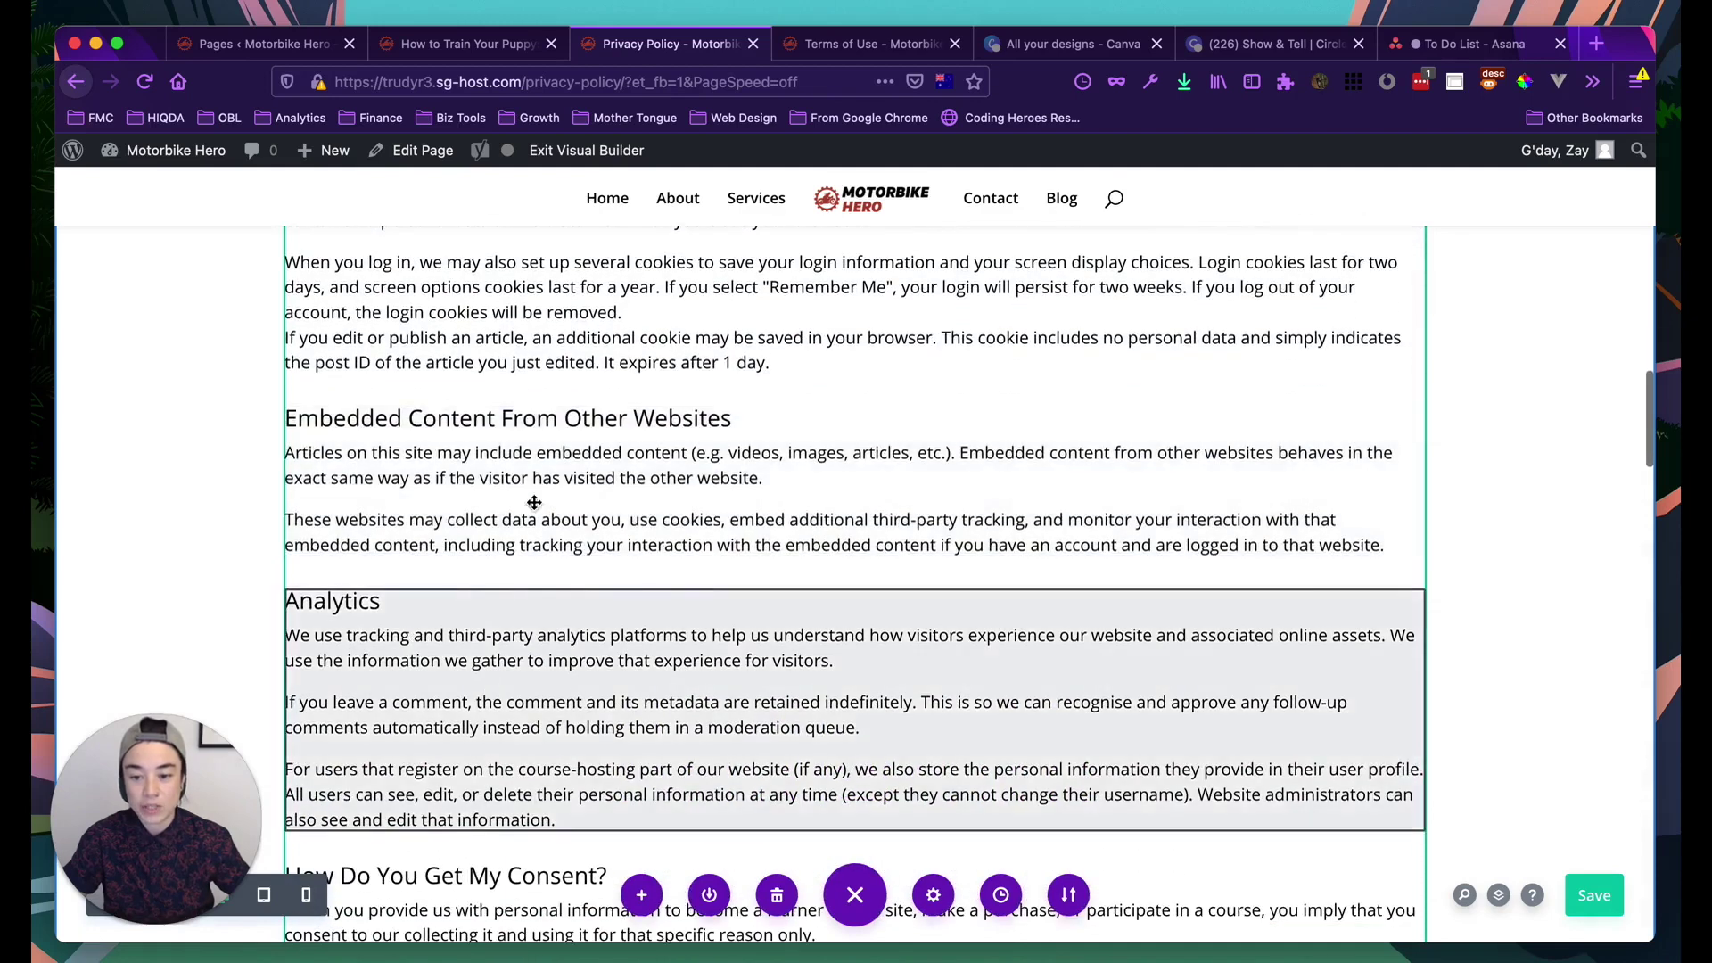
{"action": "scroll", "coordinate": [535, 499], "scroll_direction": "up", "scroll_amount": 17}
{"action": "scroll", "coordinate": [535, 510], "scroll_direction": "up", "scroll_amount": 18}
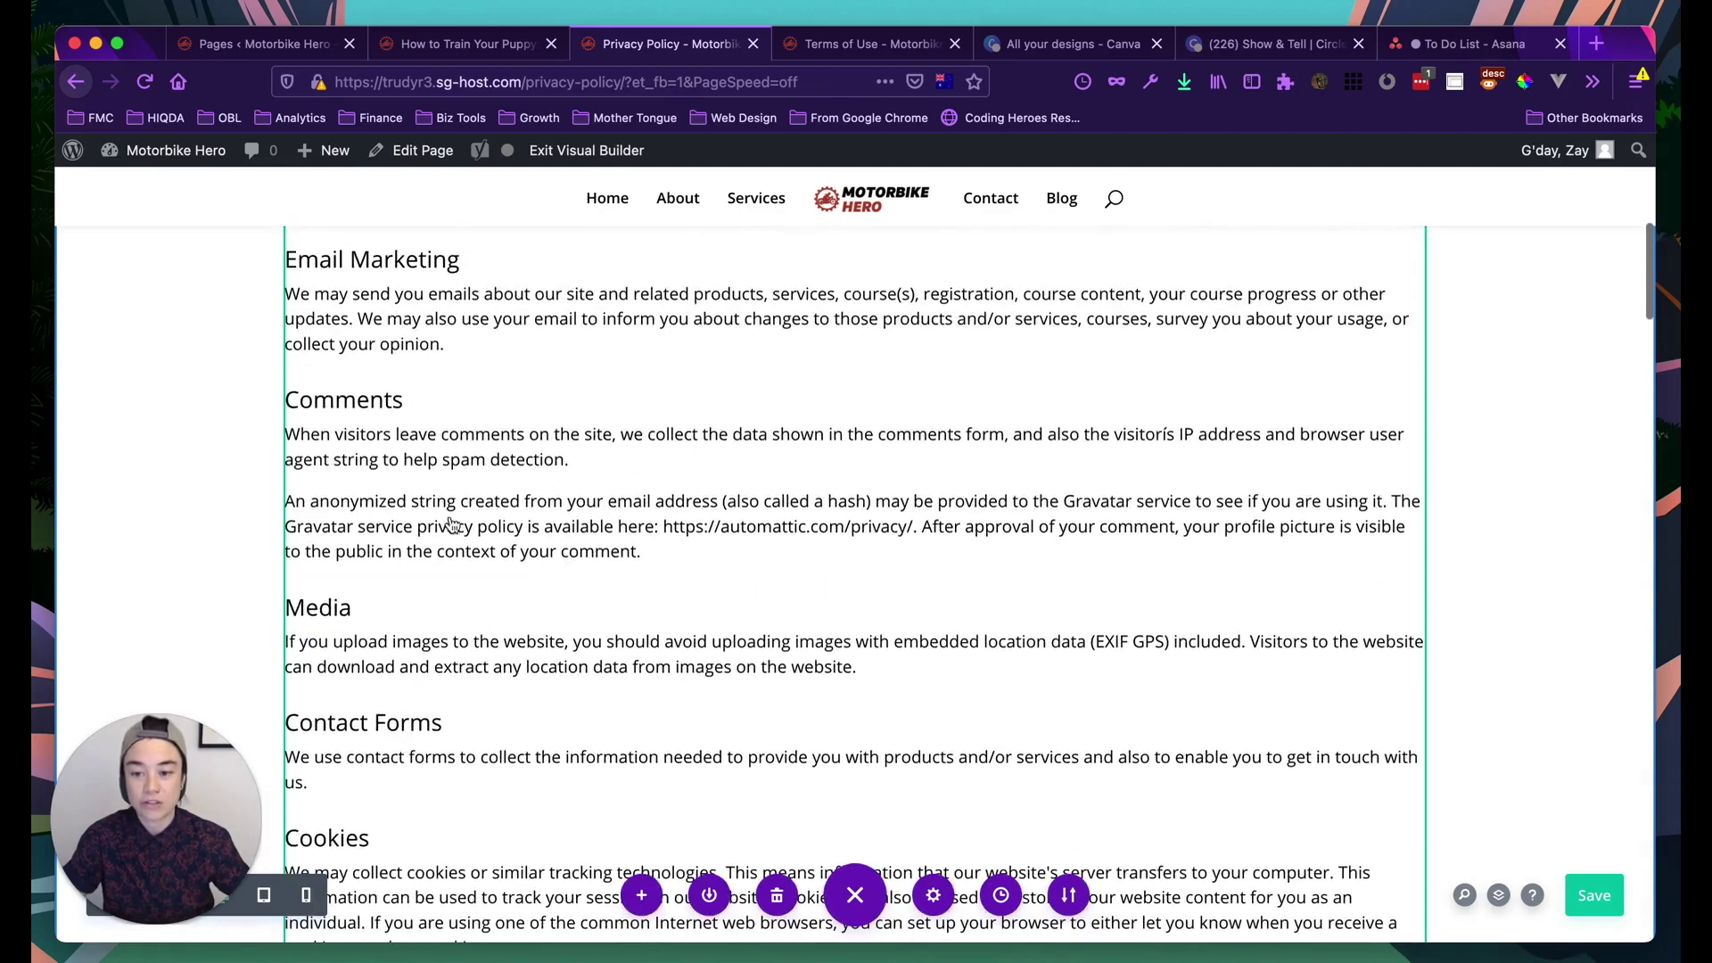
{"action": "scroll", "coordinate": [403, 353], "scroll_direction": "up", "scroll_amount": 6}
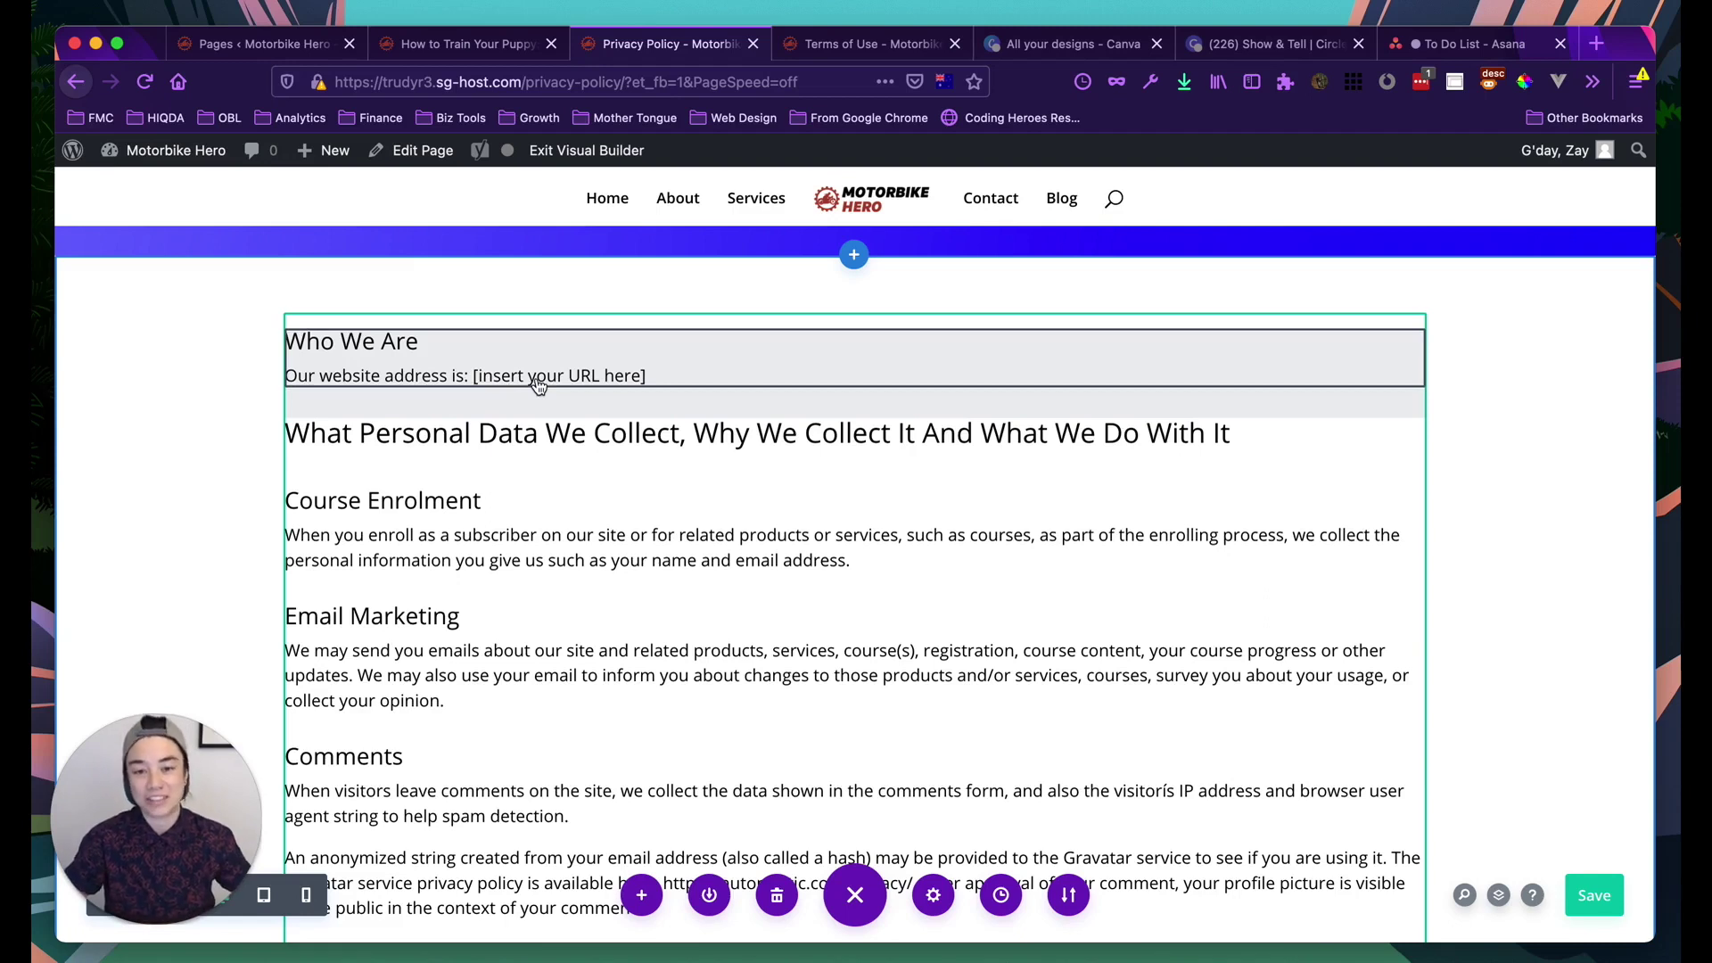
{"action": "scroll", "coordinate": [538, 481], "scroll_direction": "up", "scroll_amount": 5}
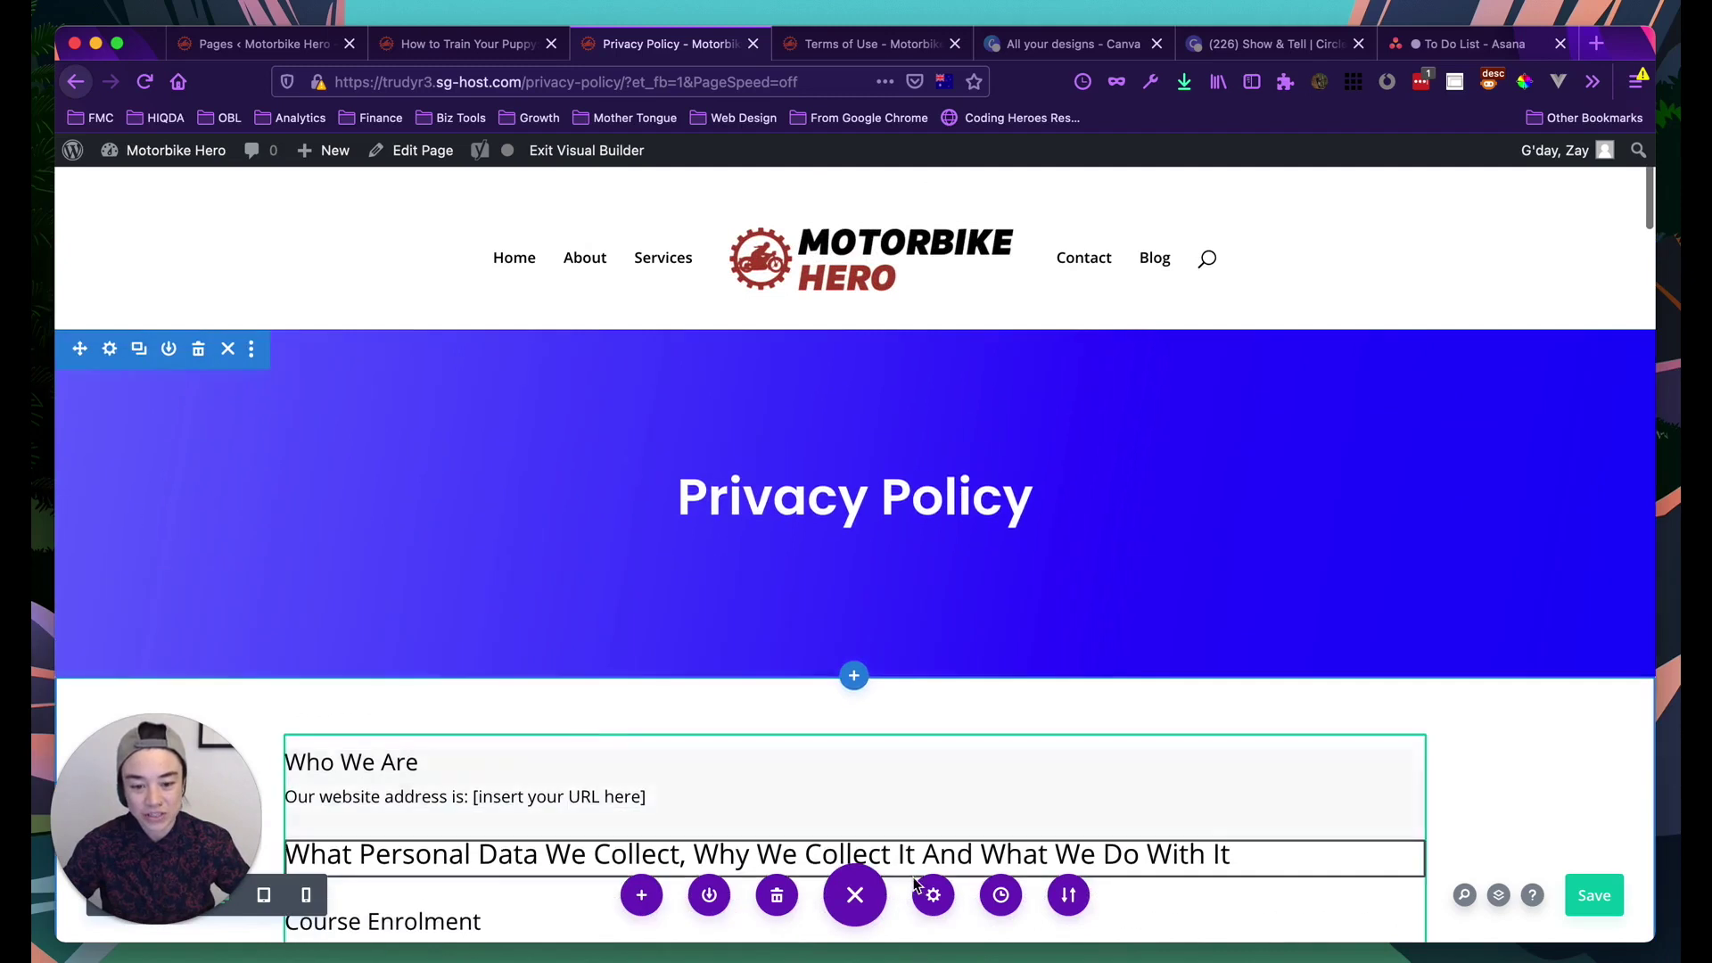
{"action": "scroll", "coordinate": [424, 524], "scroll_direction": "down", "scroll_amount": 4}
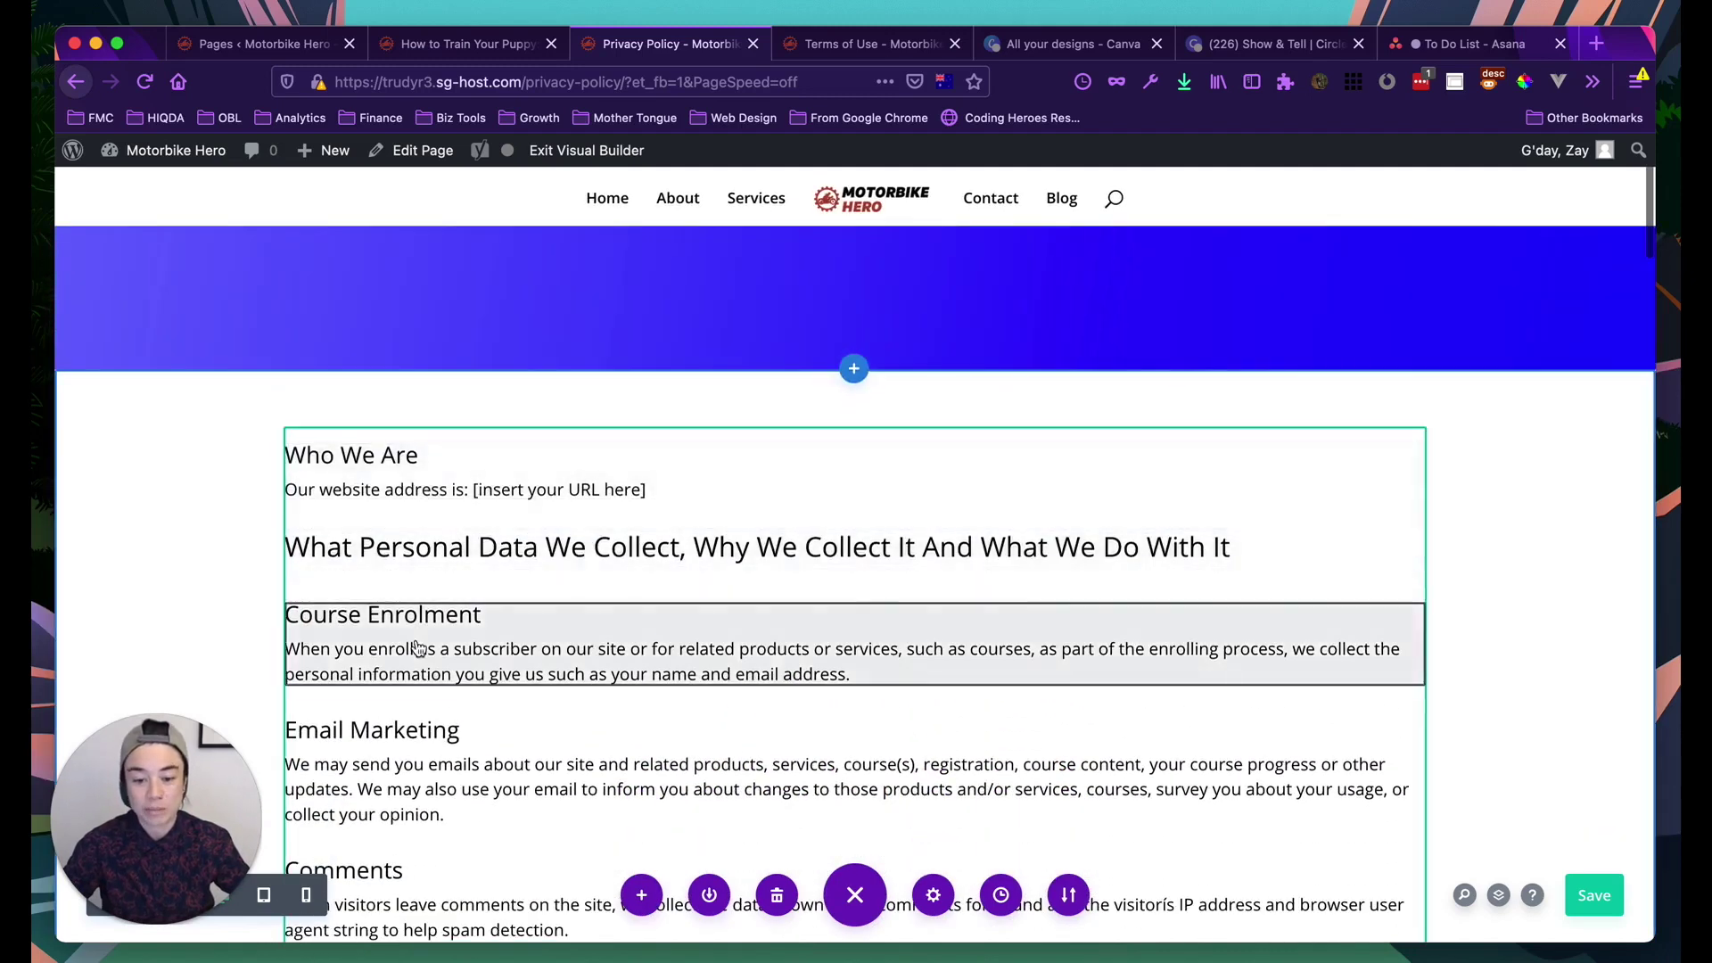
{"action": "scroll", "coordinate": [417, 648], "scroll_direction": "up", "scroll_amount": 5}
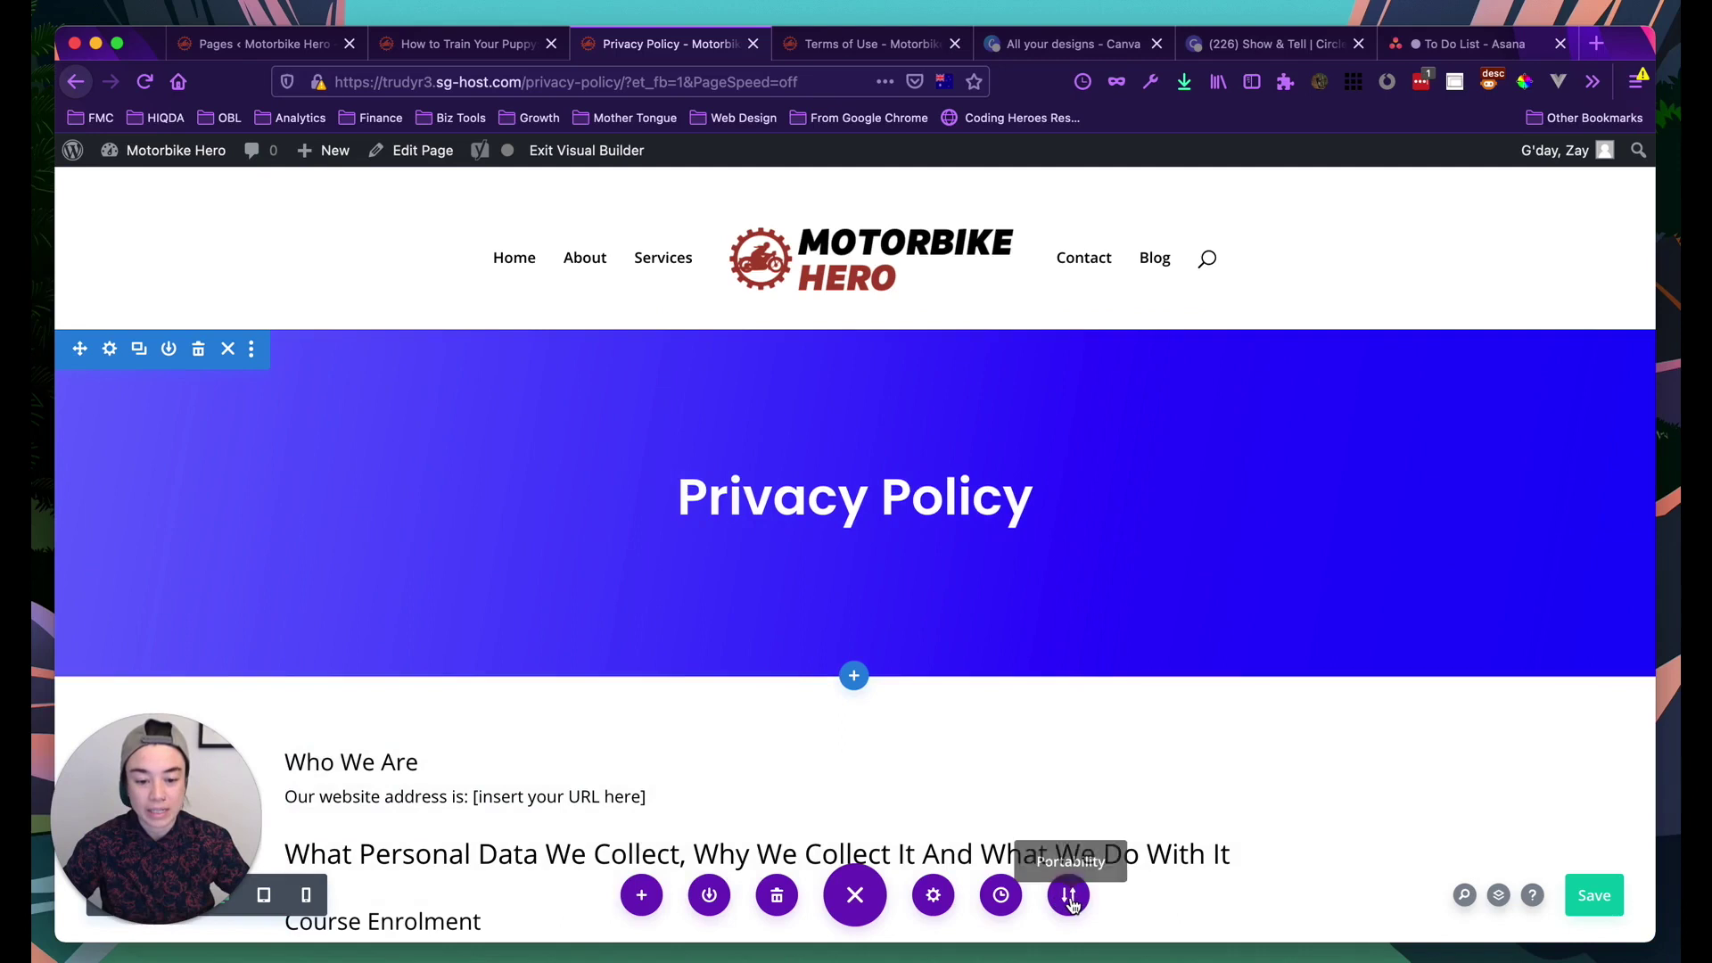
Open Portability on the Export tab and edit the export file name 'Privacy Policy'
{"action": "left_click", "coordinate": [1070, 900]}
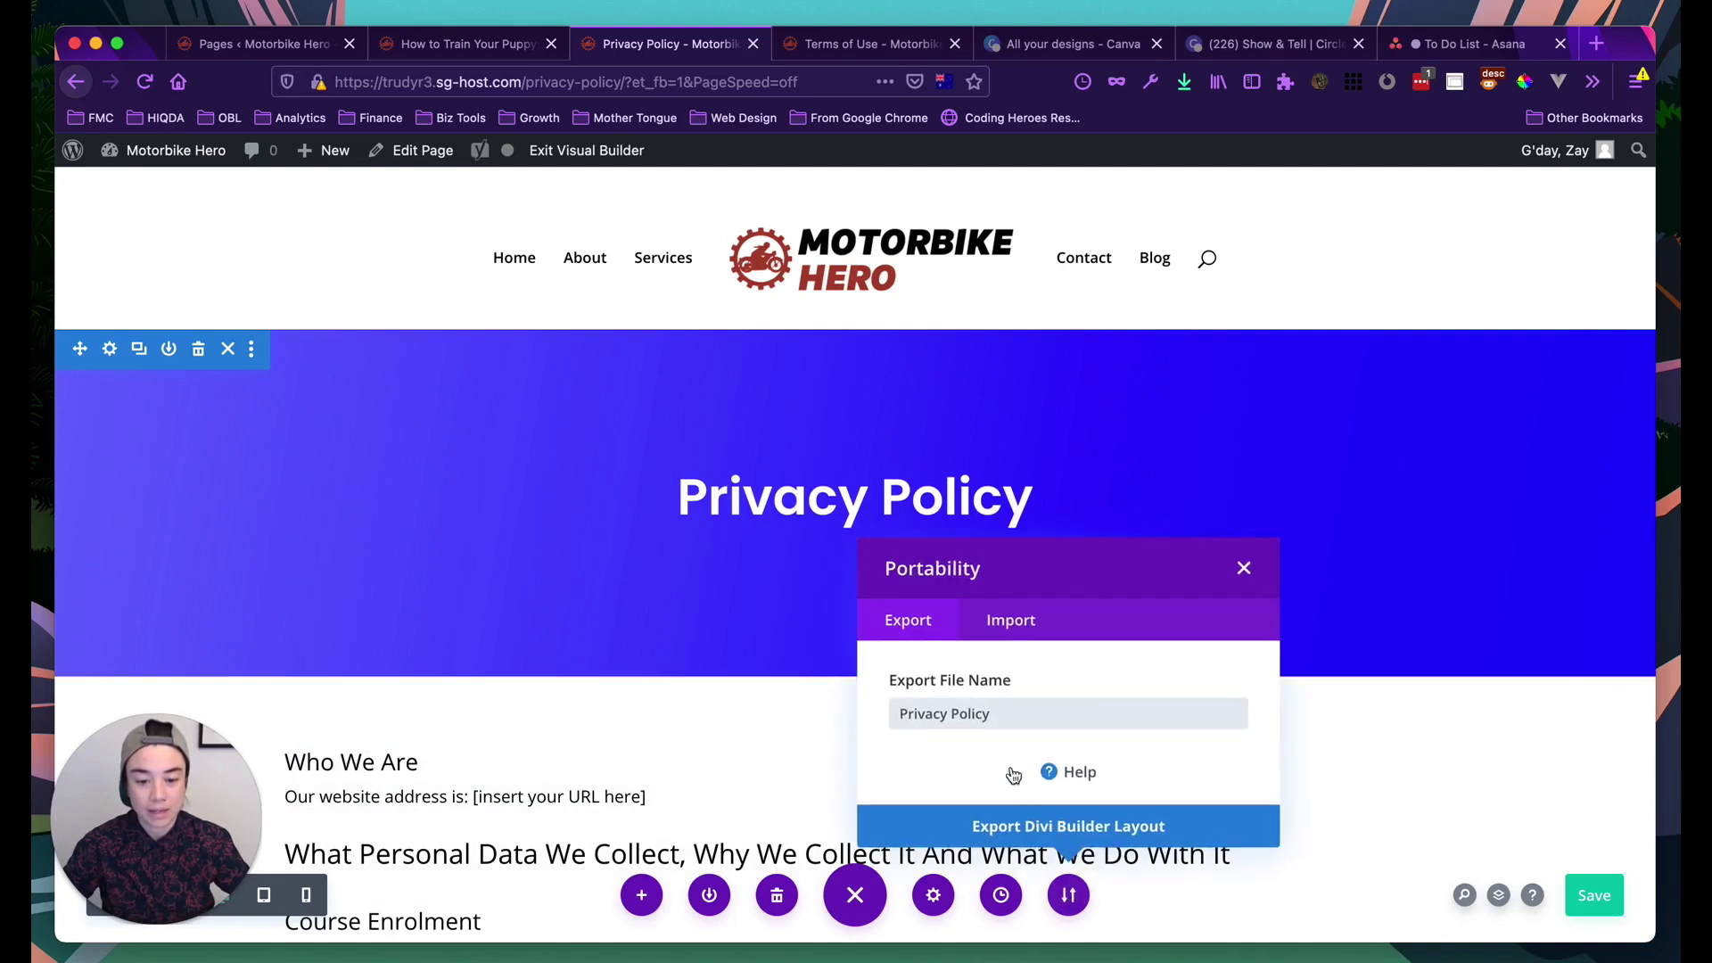
{"action": "left_click", "coordinate": [894, 623]}
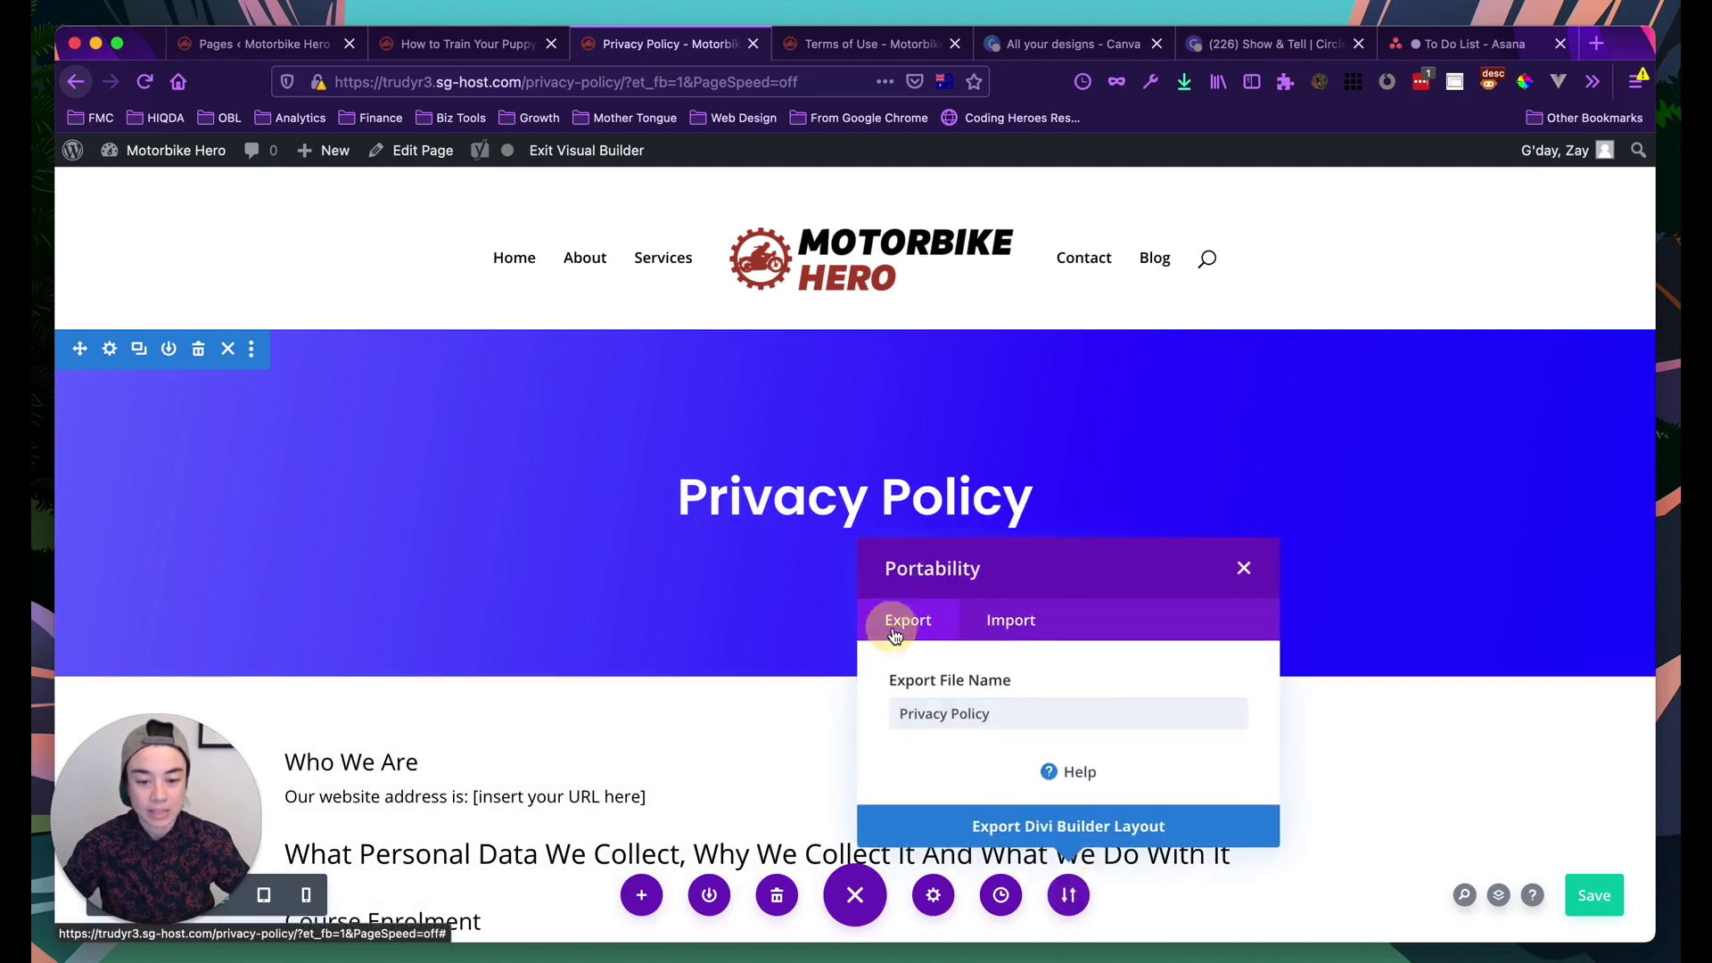
{"action": "left_click", "coordinate": [945, 718]}
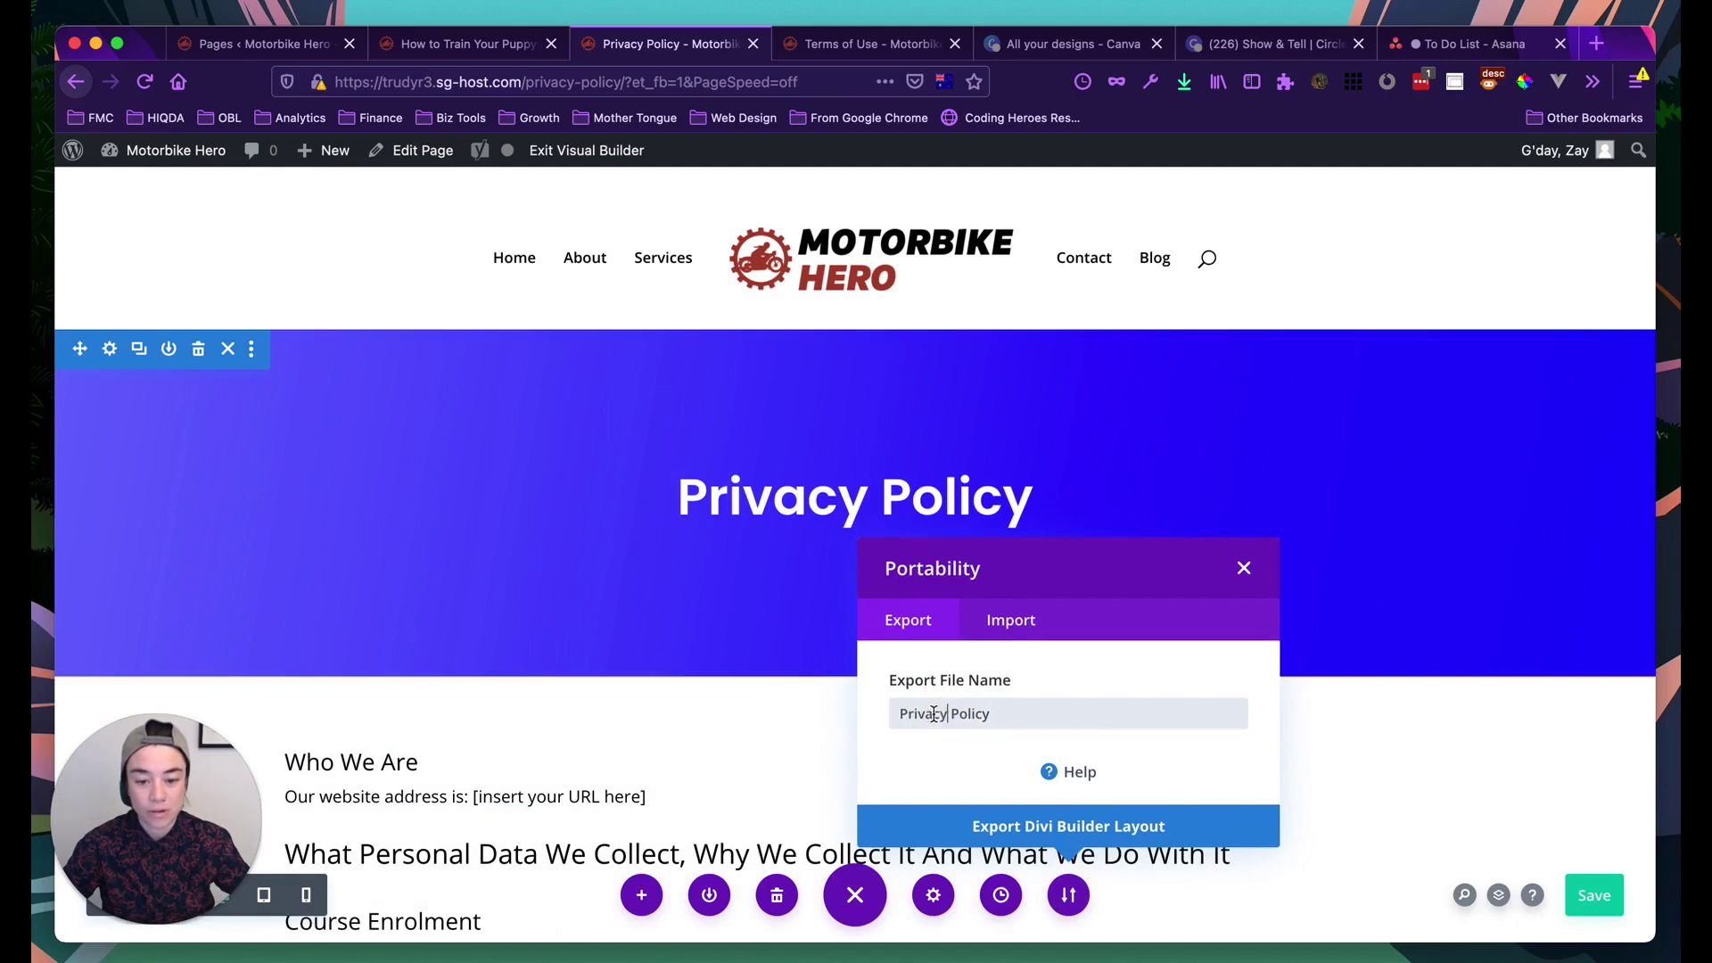
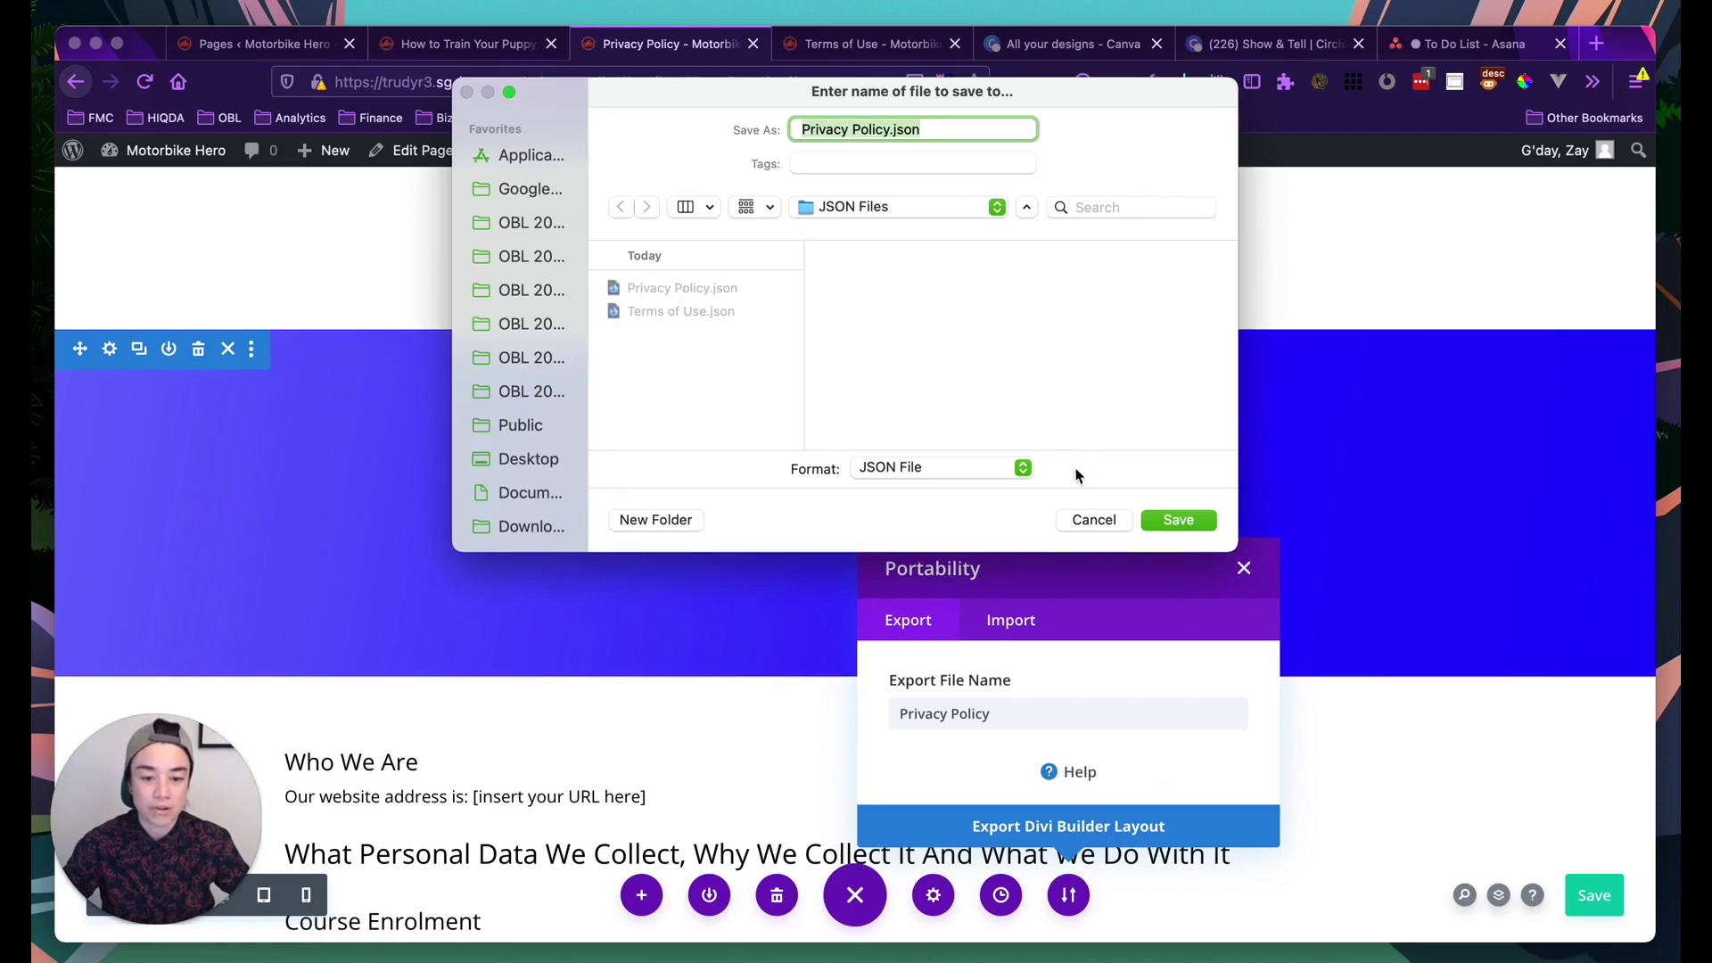
Save the exported Privacy Policy layout file and close the Portability panel
{"action": "left_click", "coordinate": [1118, 528]}
{"action": "left_click", "coordinate": [1242, 568]}
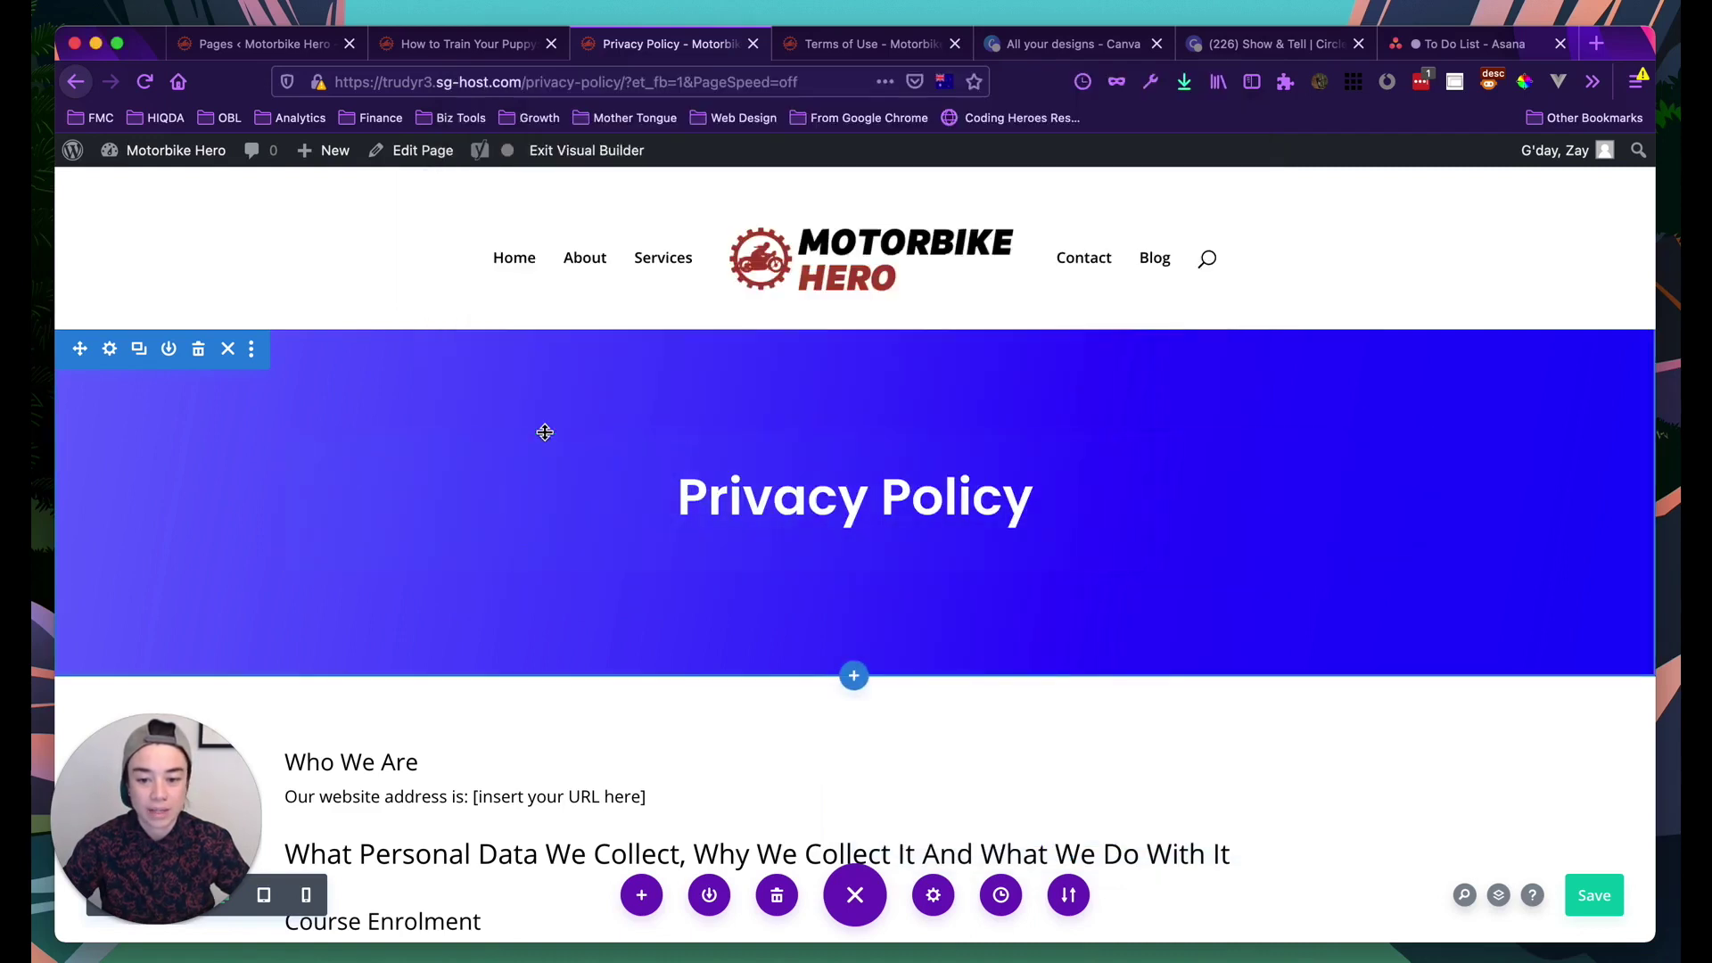
{"action": "scroll", "coordinate": [341, 493], "scroll_direction": "down", "scroll_amount": 2}
{"action": "scroll", "coordinate": [342, 494], "scroll_direction": "up", "scroll_amount": 2}
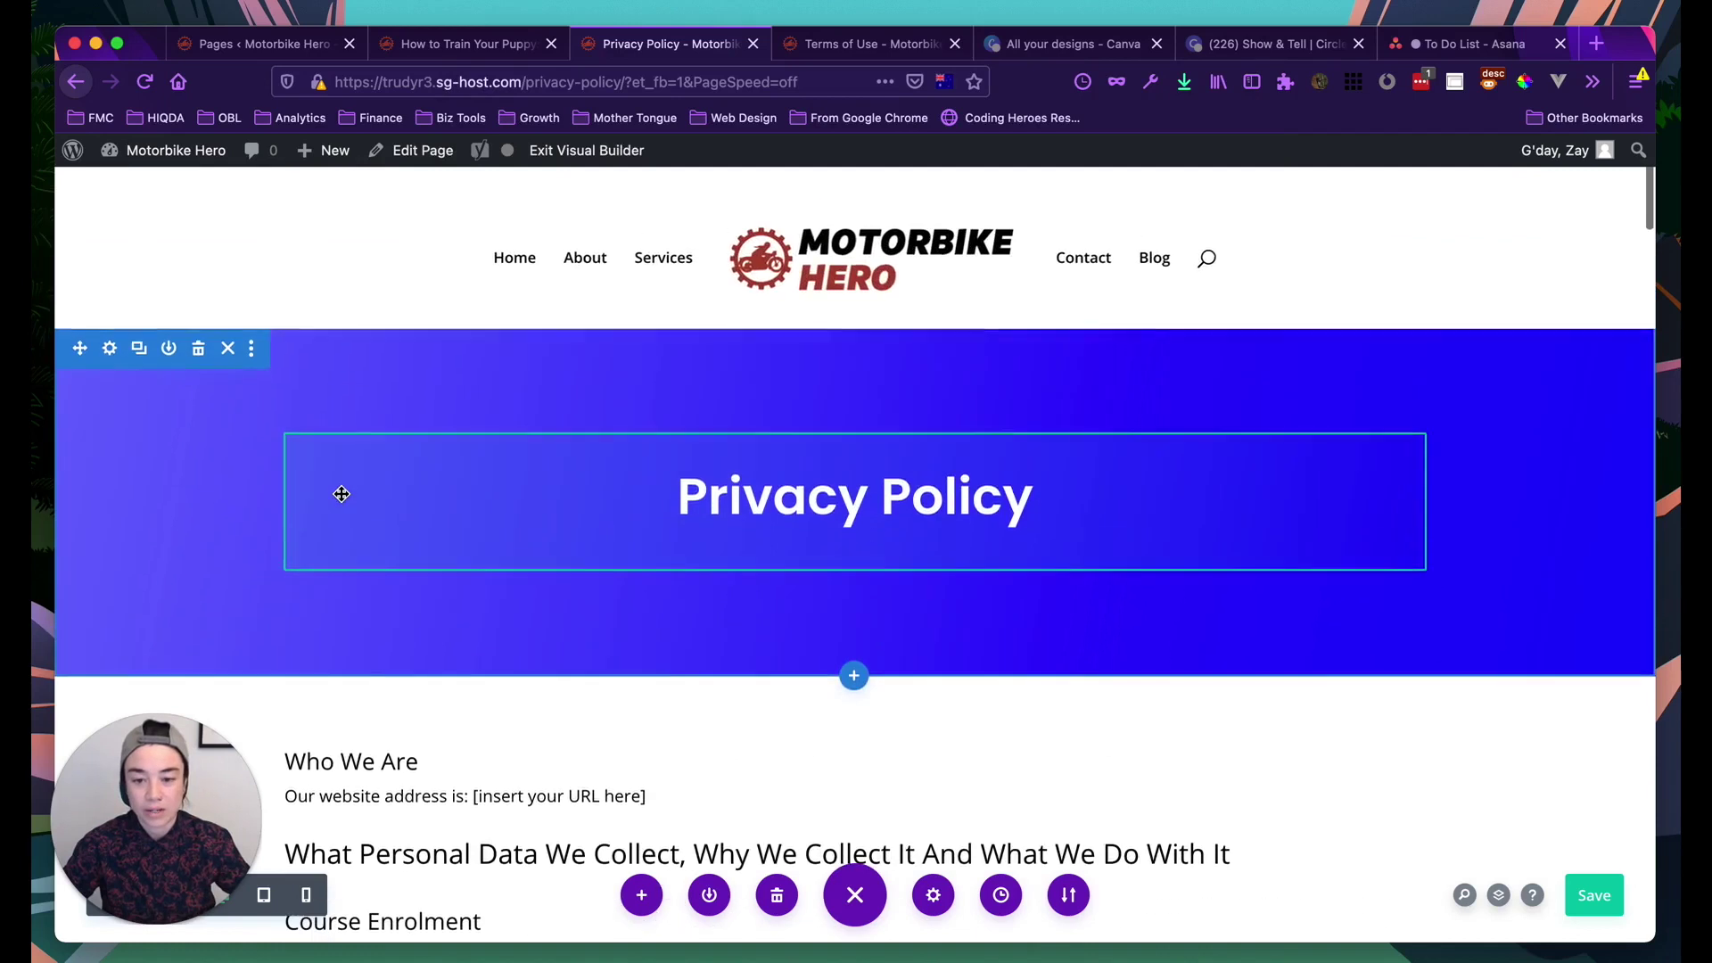
Delete the hero, policy text, Lorem Ipsum and leftover empty sections, dismissing the add-row prompts
{"action": "left_click", "coordinate": [198, 352]}
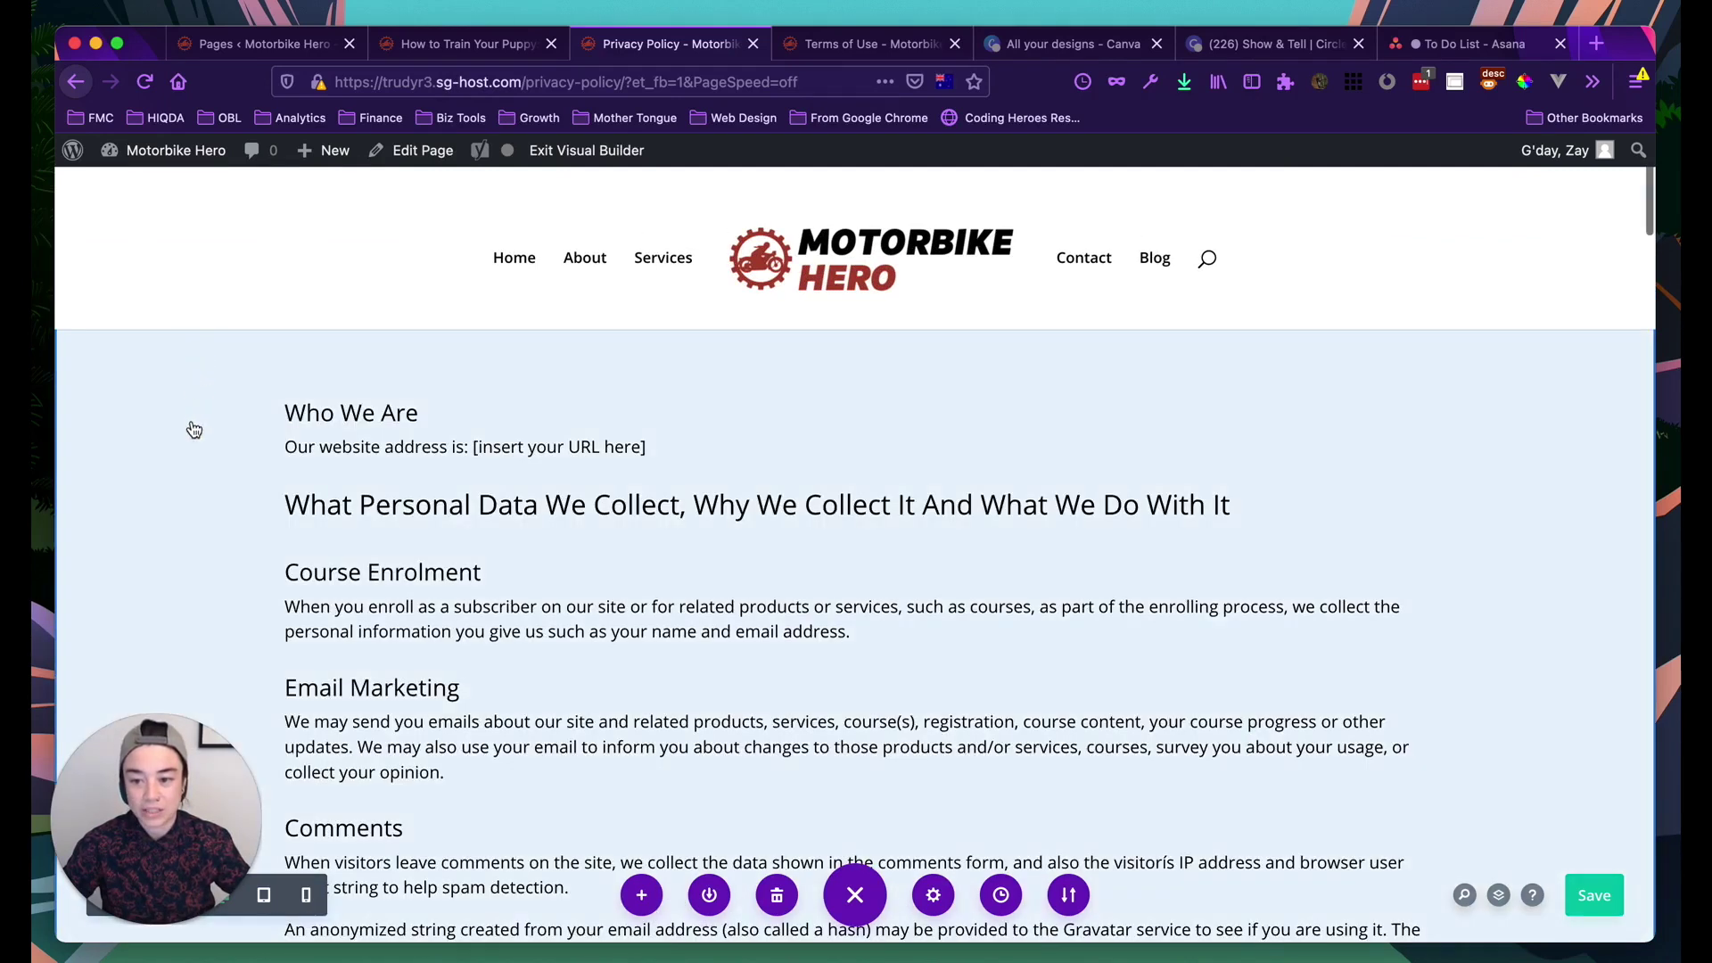
{"action": "left_click", "coordinate": [198, 352]}
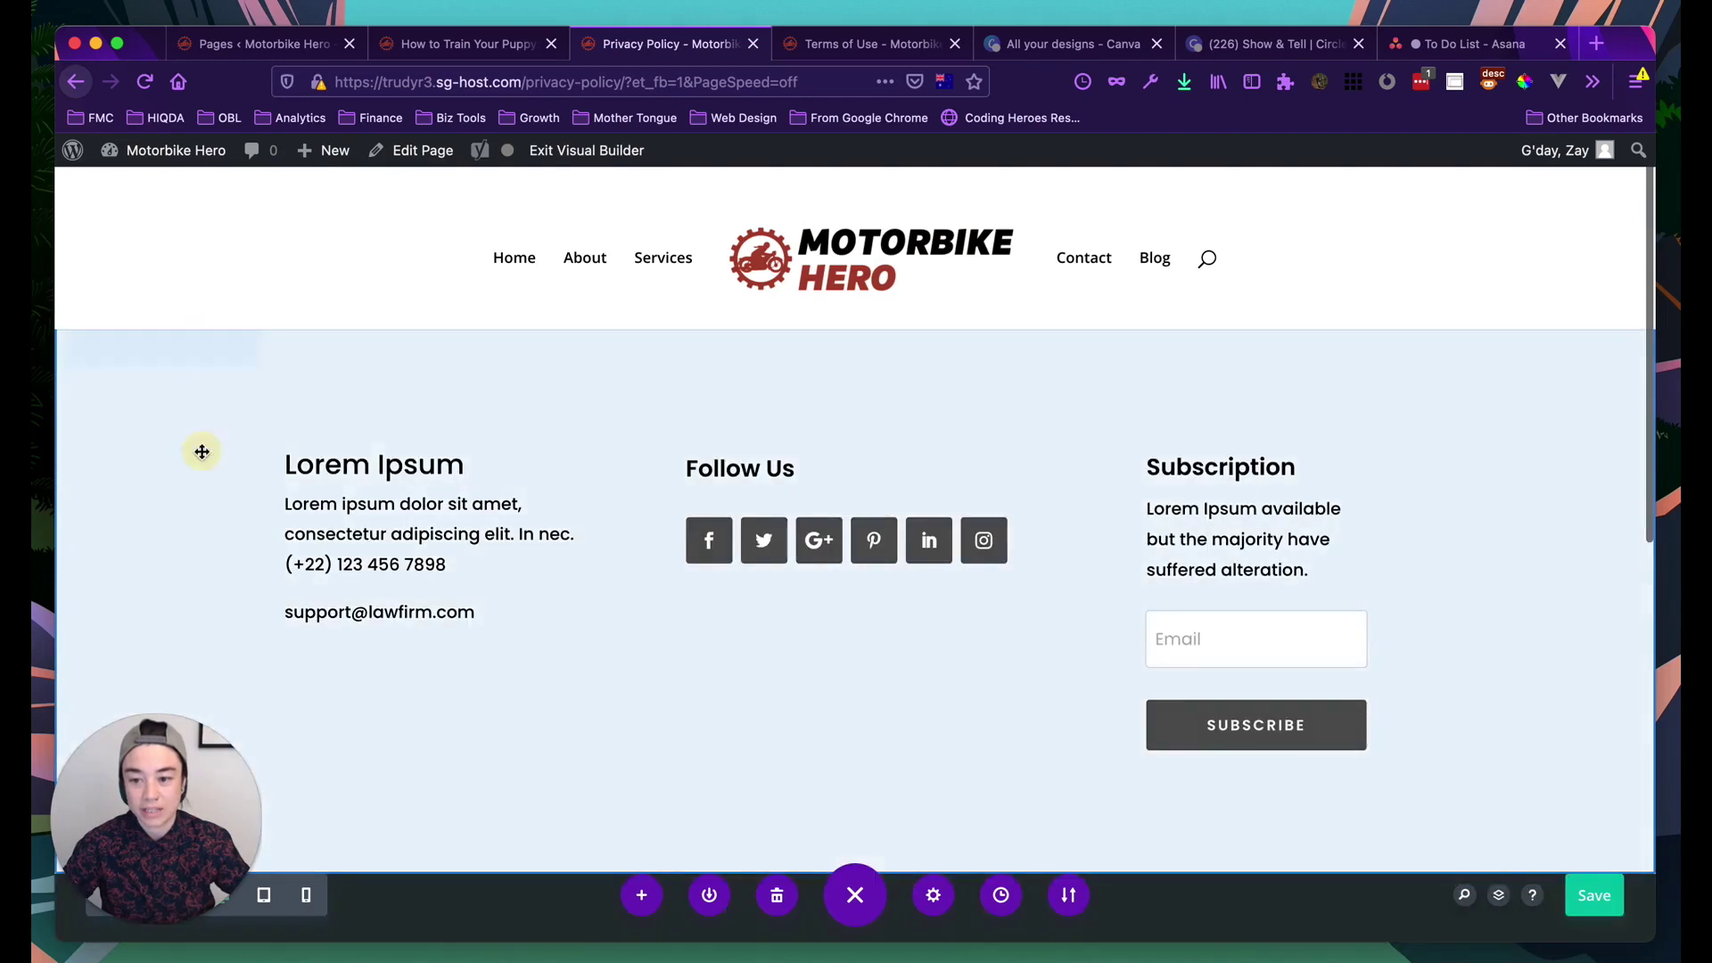
{"action": "left_click", "coordinate": [198, 353]}
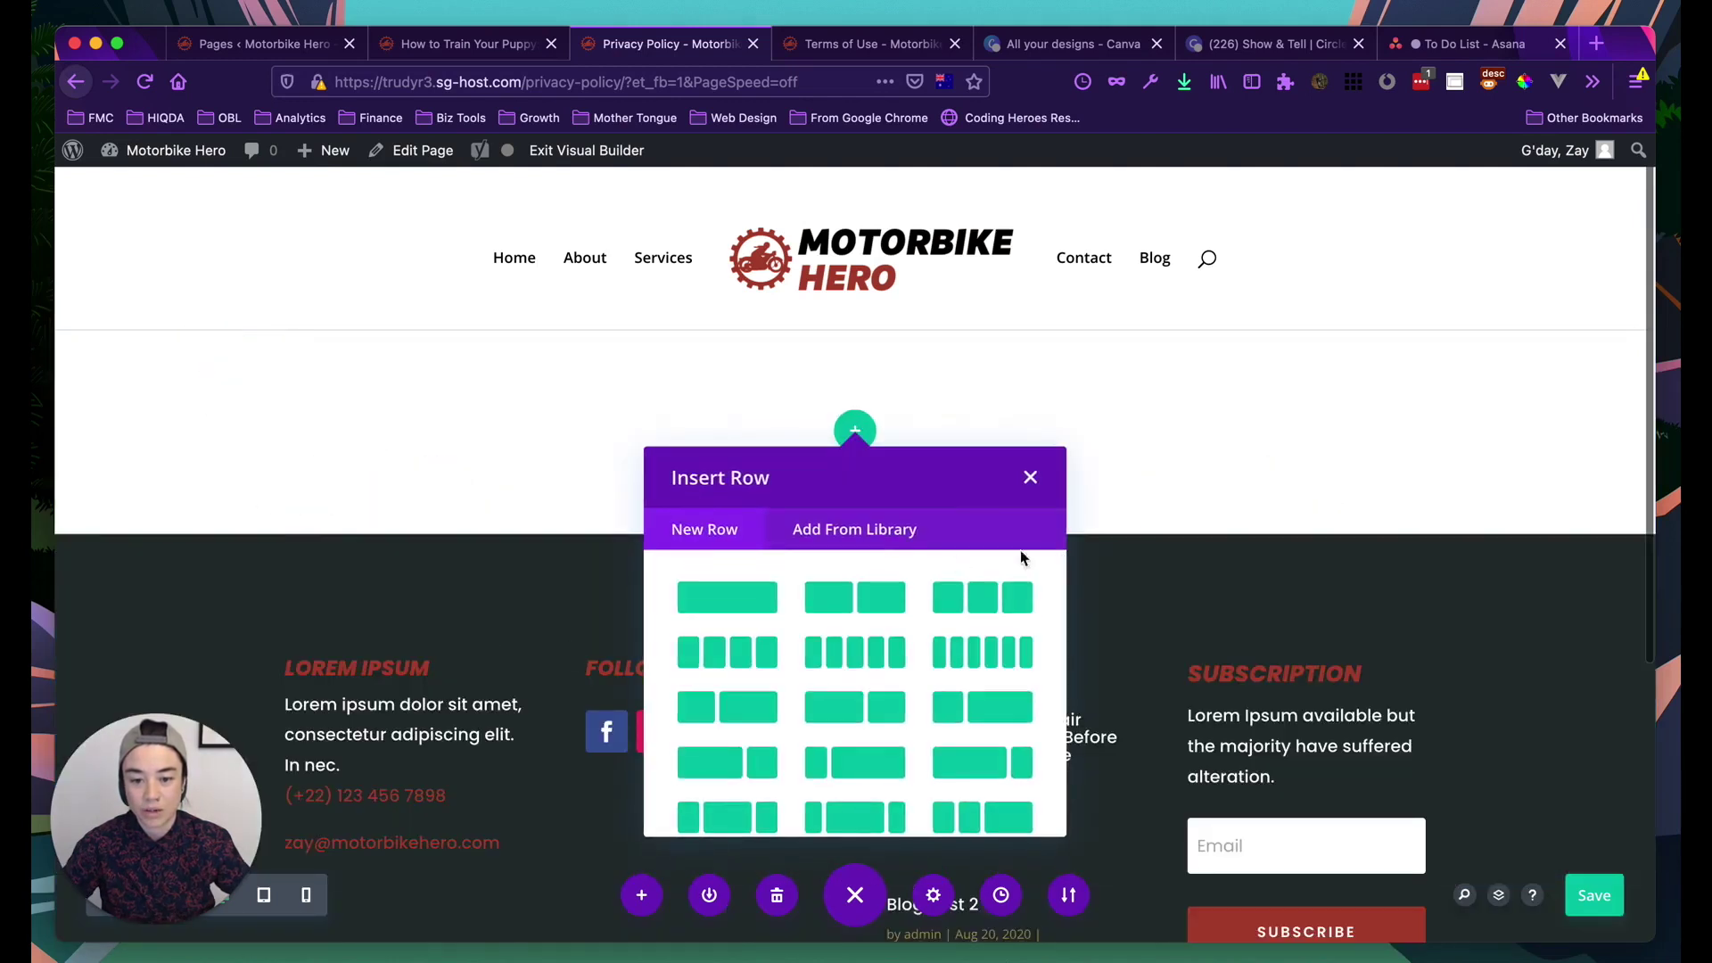
{"action": "left_click", "coordinate": [1032, 479]}
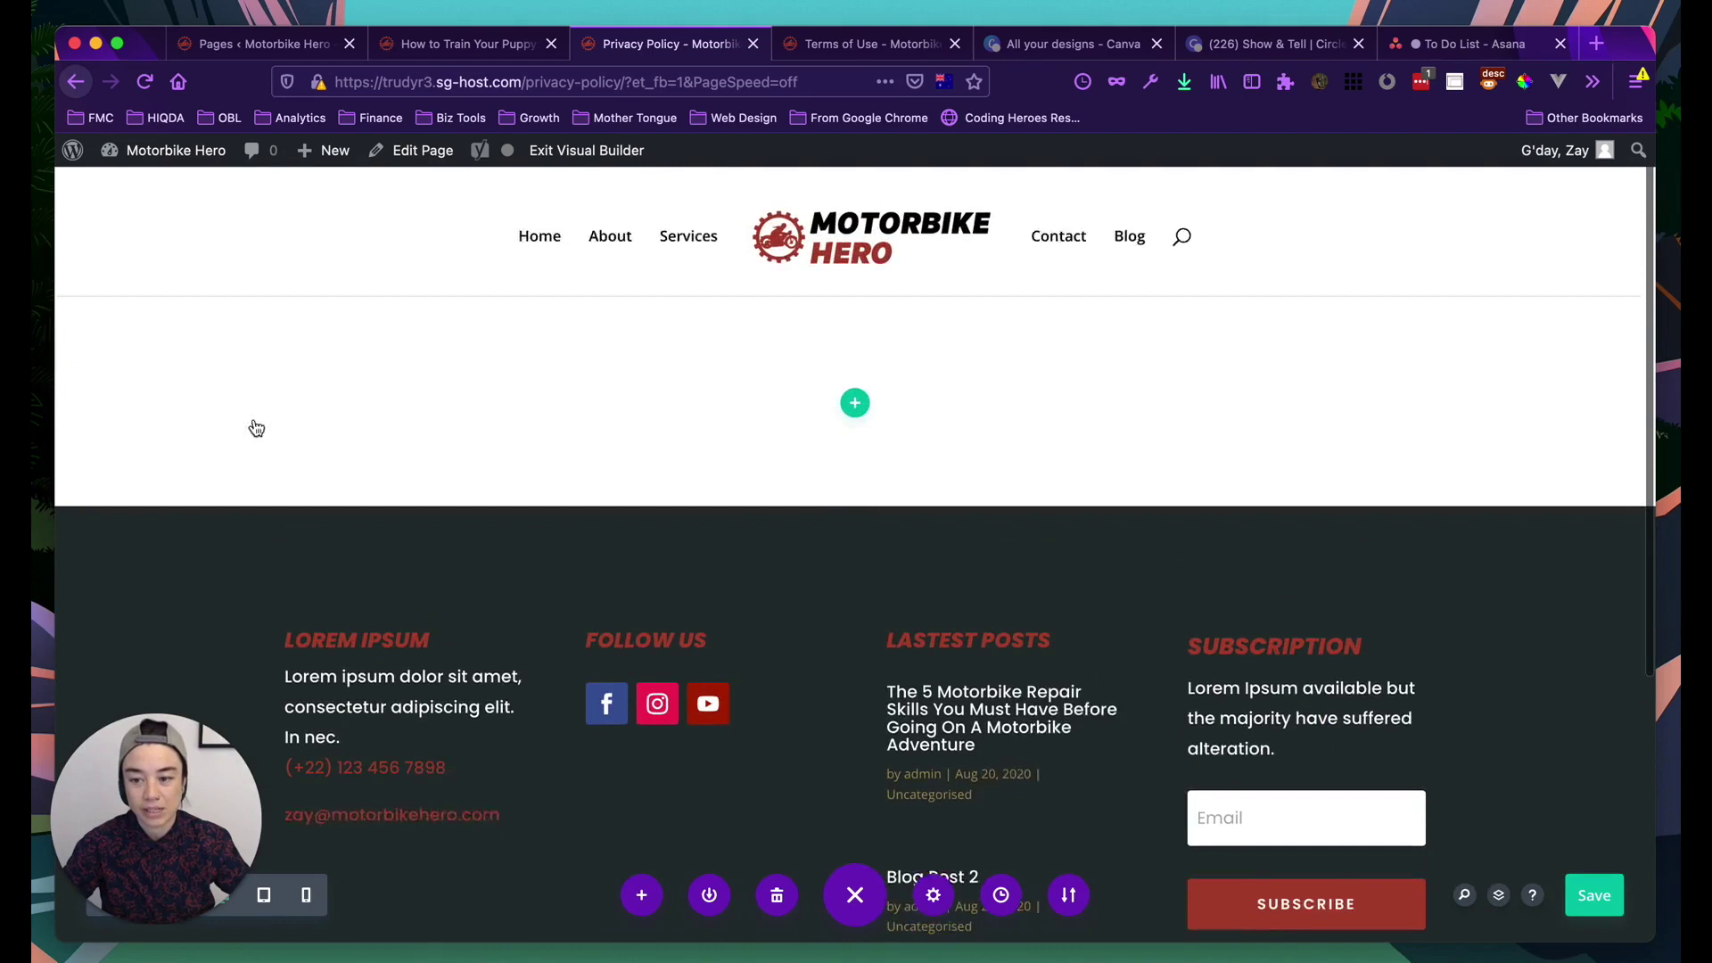
{"action": "left_click", "coordinate": [198, 348]}
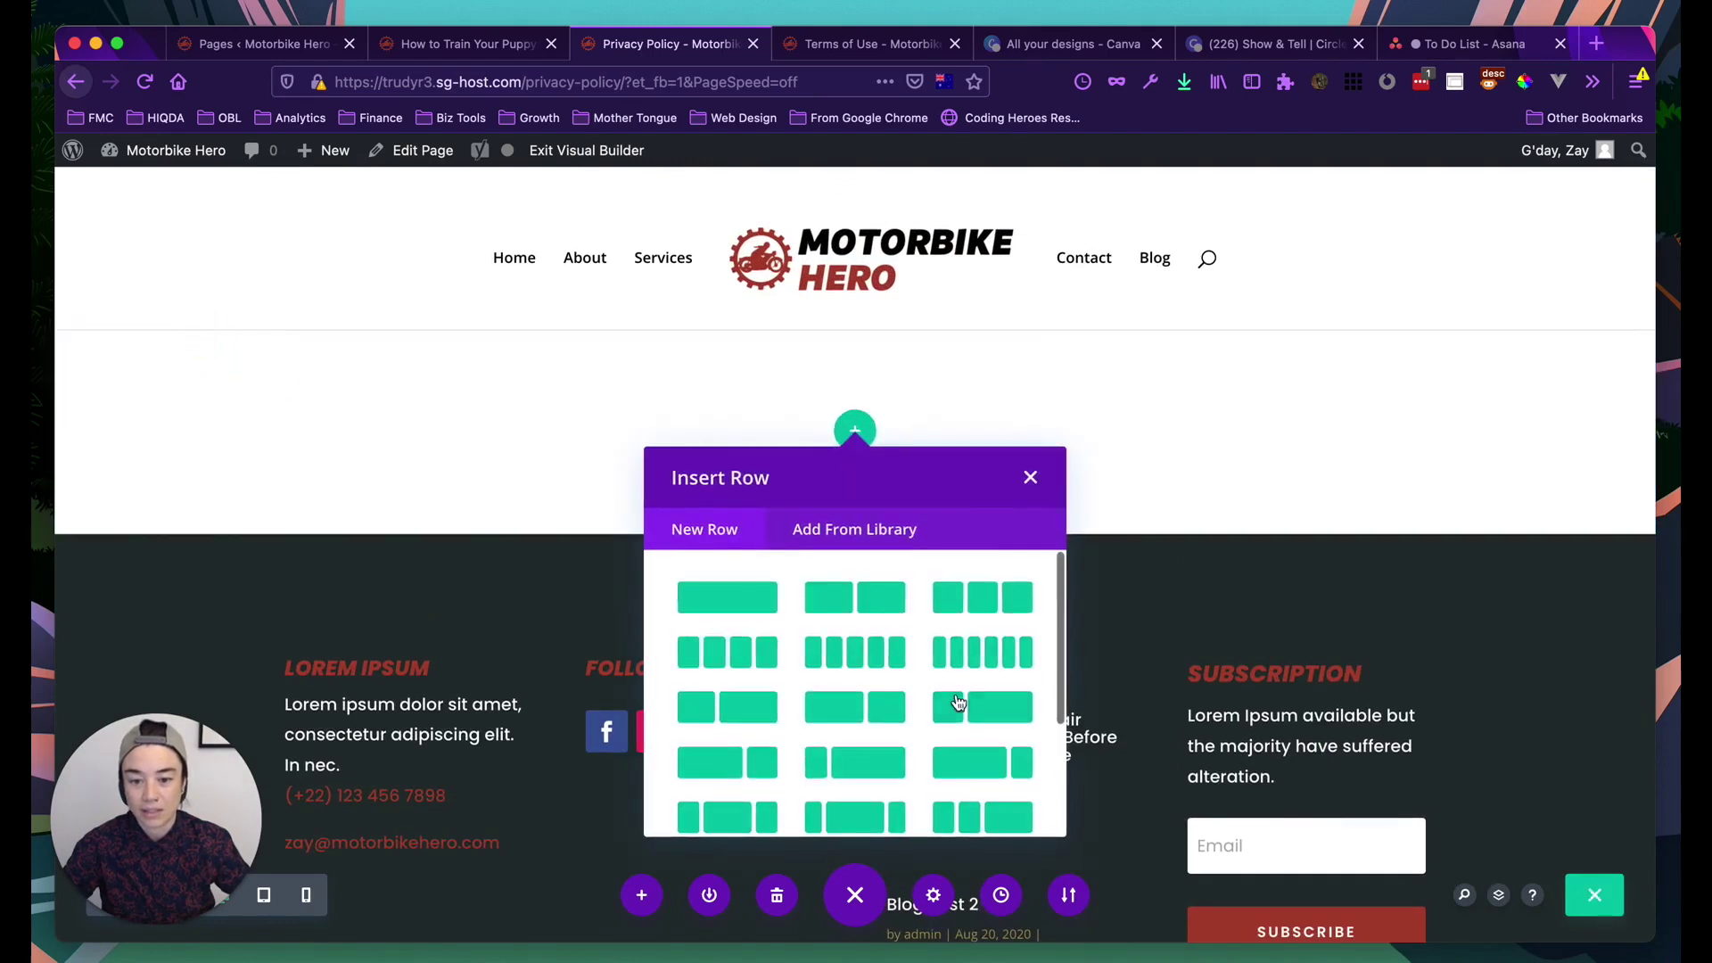
{"action": "left_click", "coordinate": [1031, 479]}
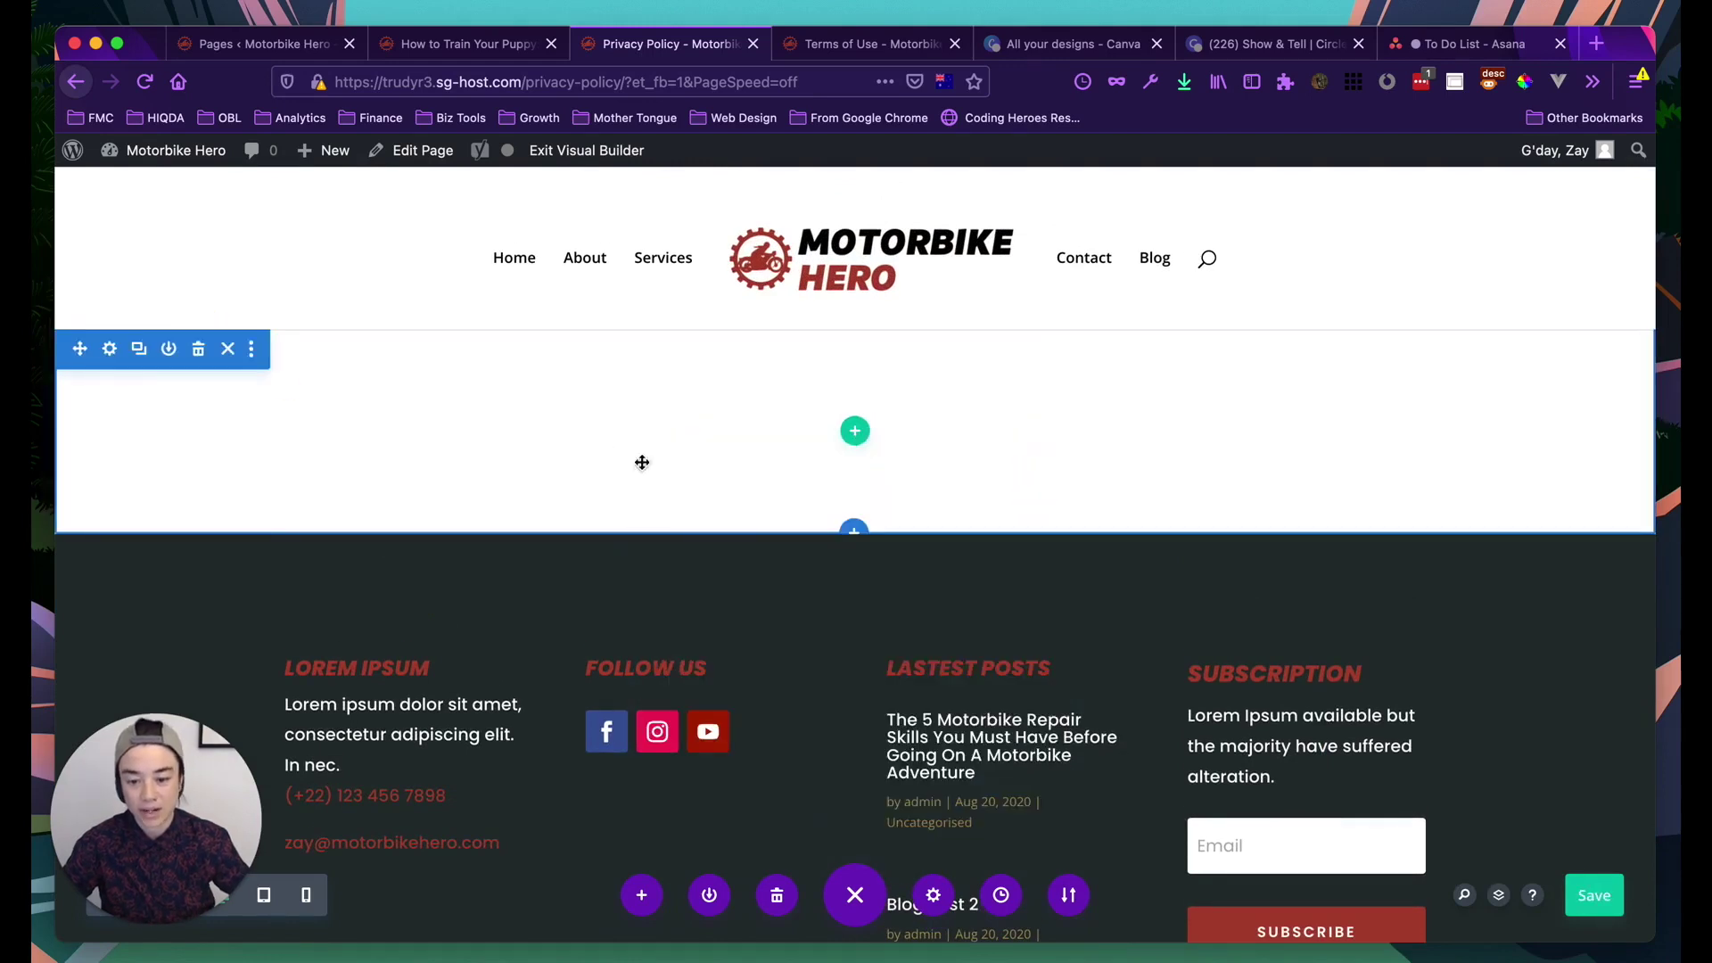
{"action": "scroll", "coordinate": [602, 657], "scroll_direction": "down", "scroll_amount": 5}
{"action": "scroll", "coordinate": [600, 661], "scroll_direction": "up", "scroll_amount": 5}
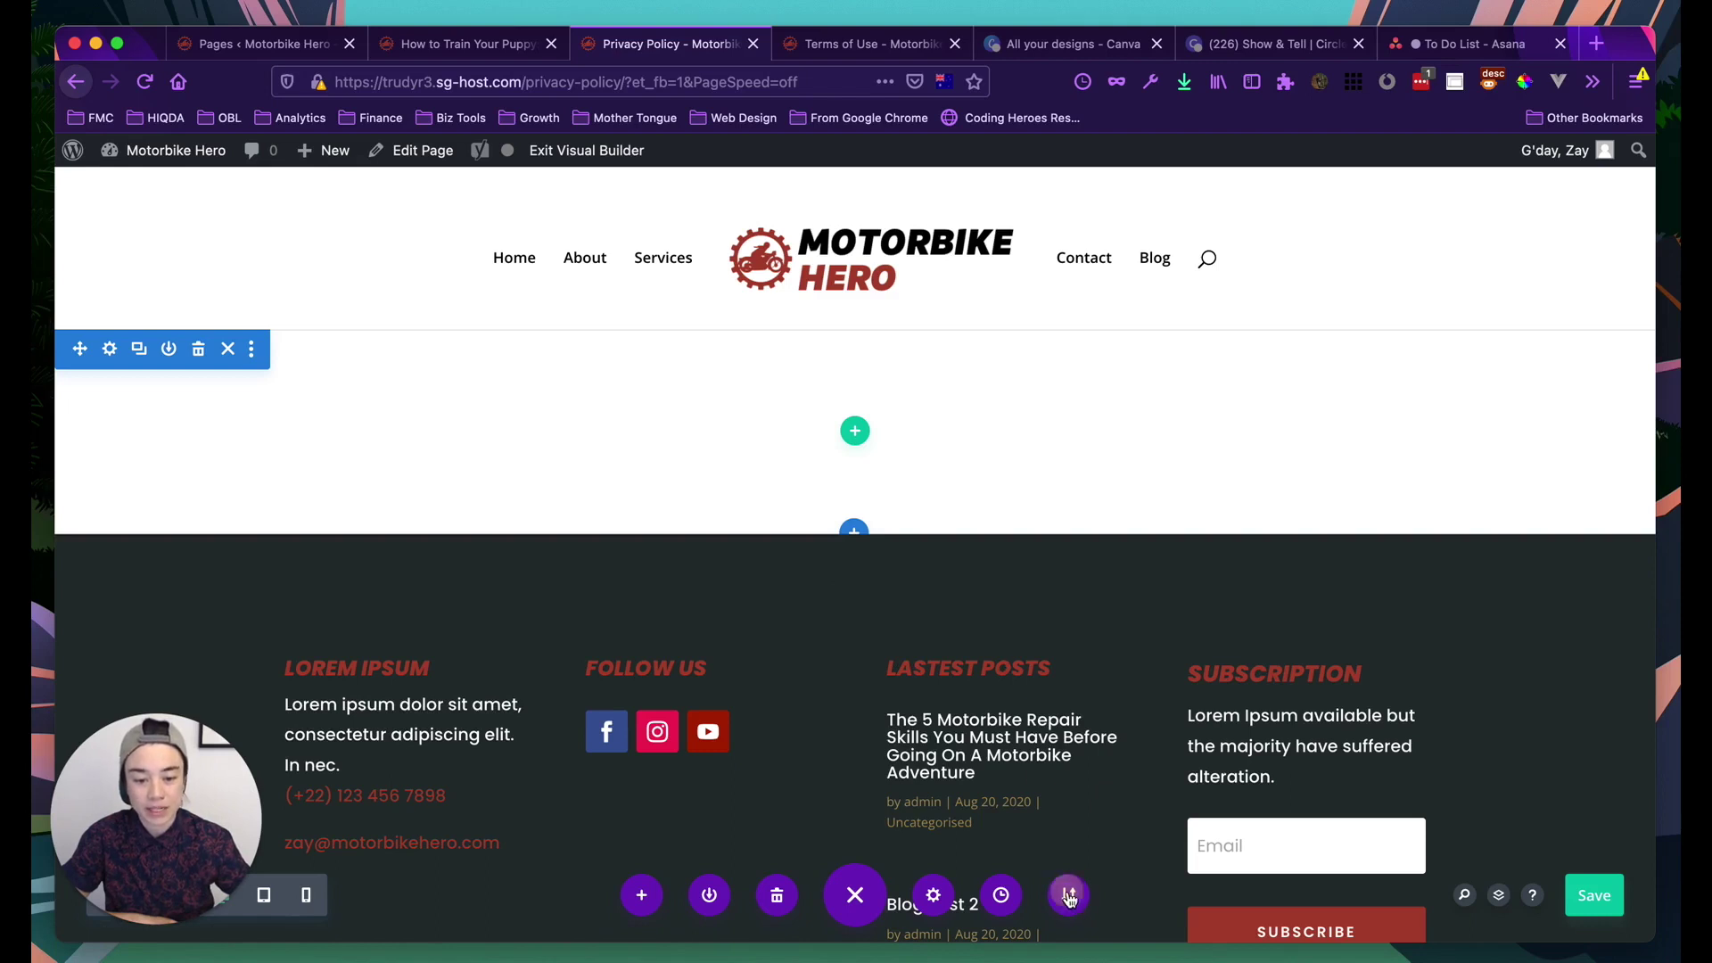
Import Privacy Policy.json from the JSON Files folder as the page's Divi Builder layout
{"action": "left_click", "coordinate": [1069, 895]}
{"action": "left_click", "coordinate": [1014, 621]}
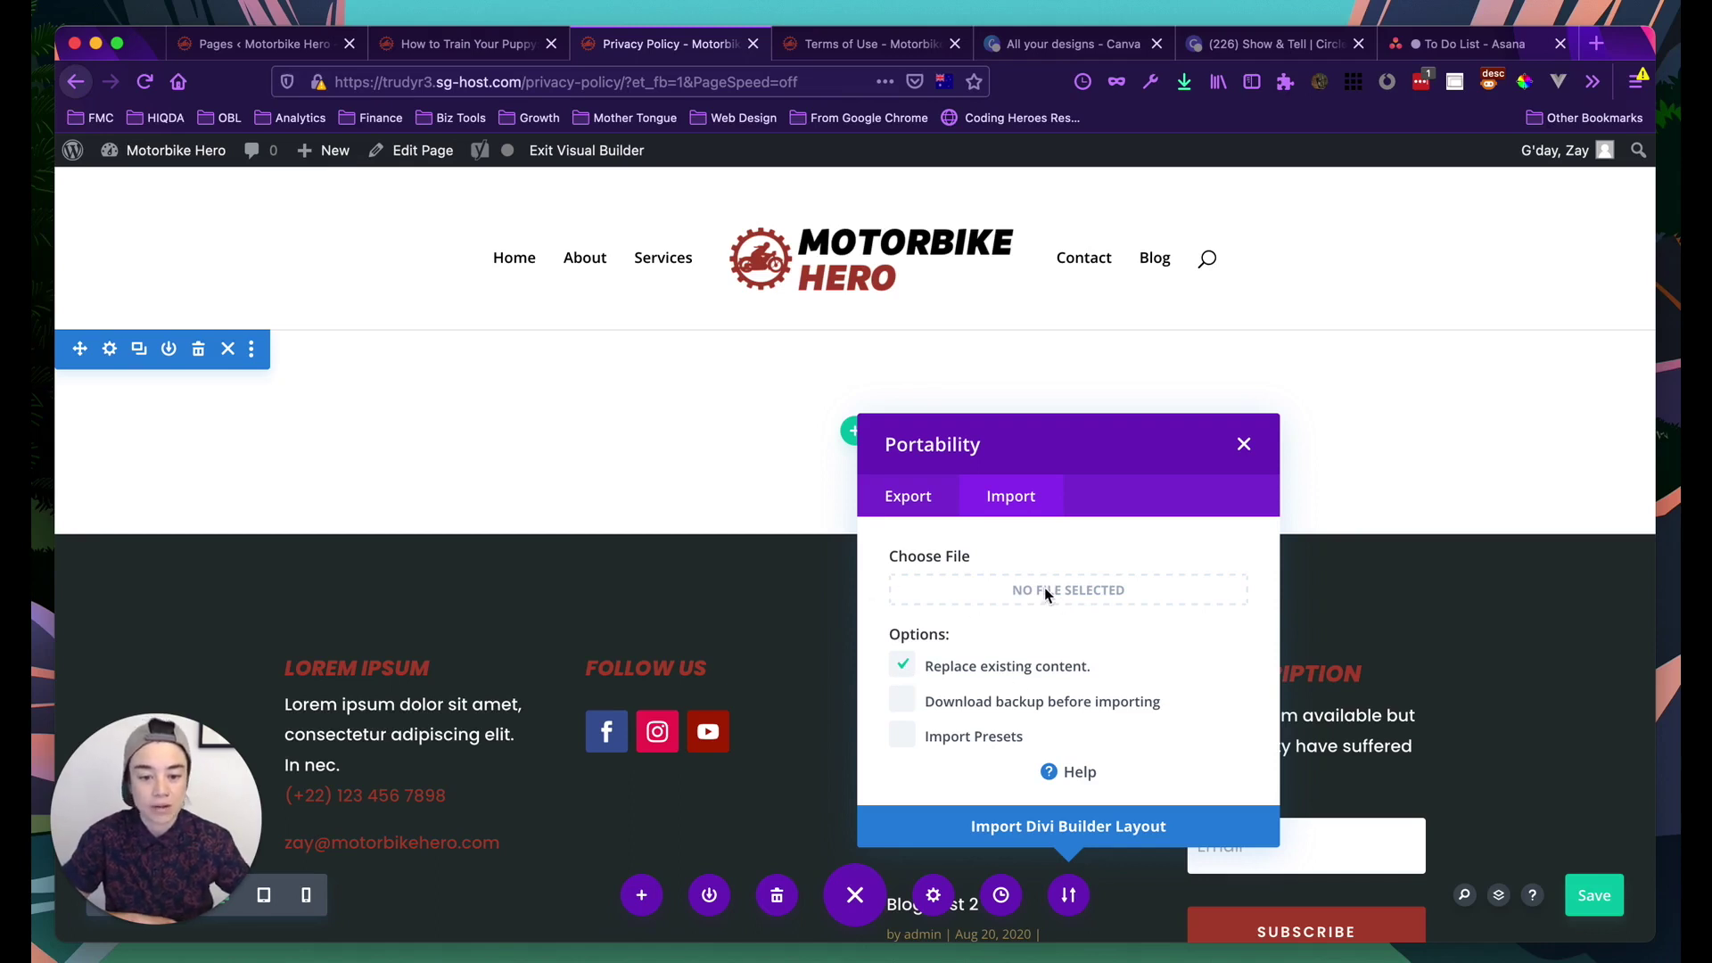
{"action": "left_click", "coordinate": [1086, 596]}
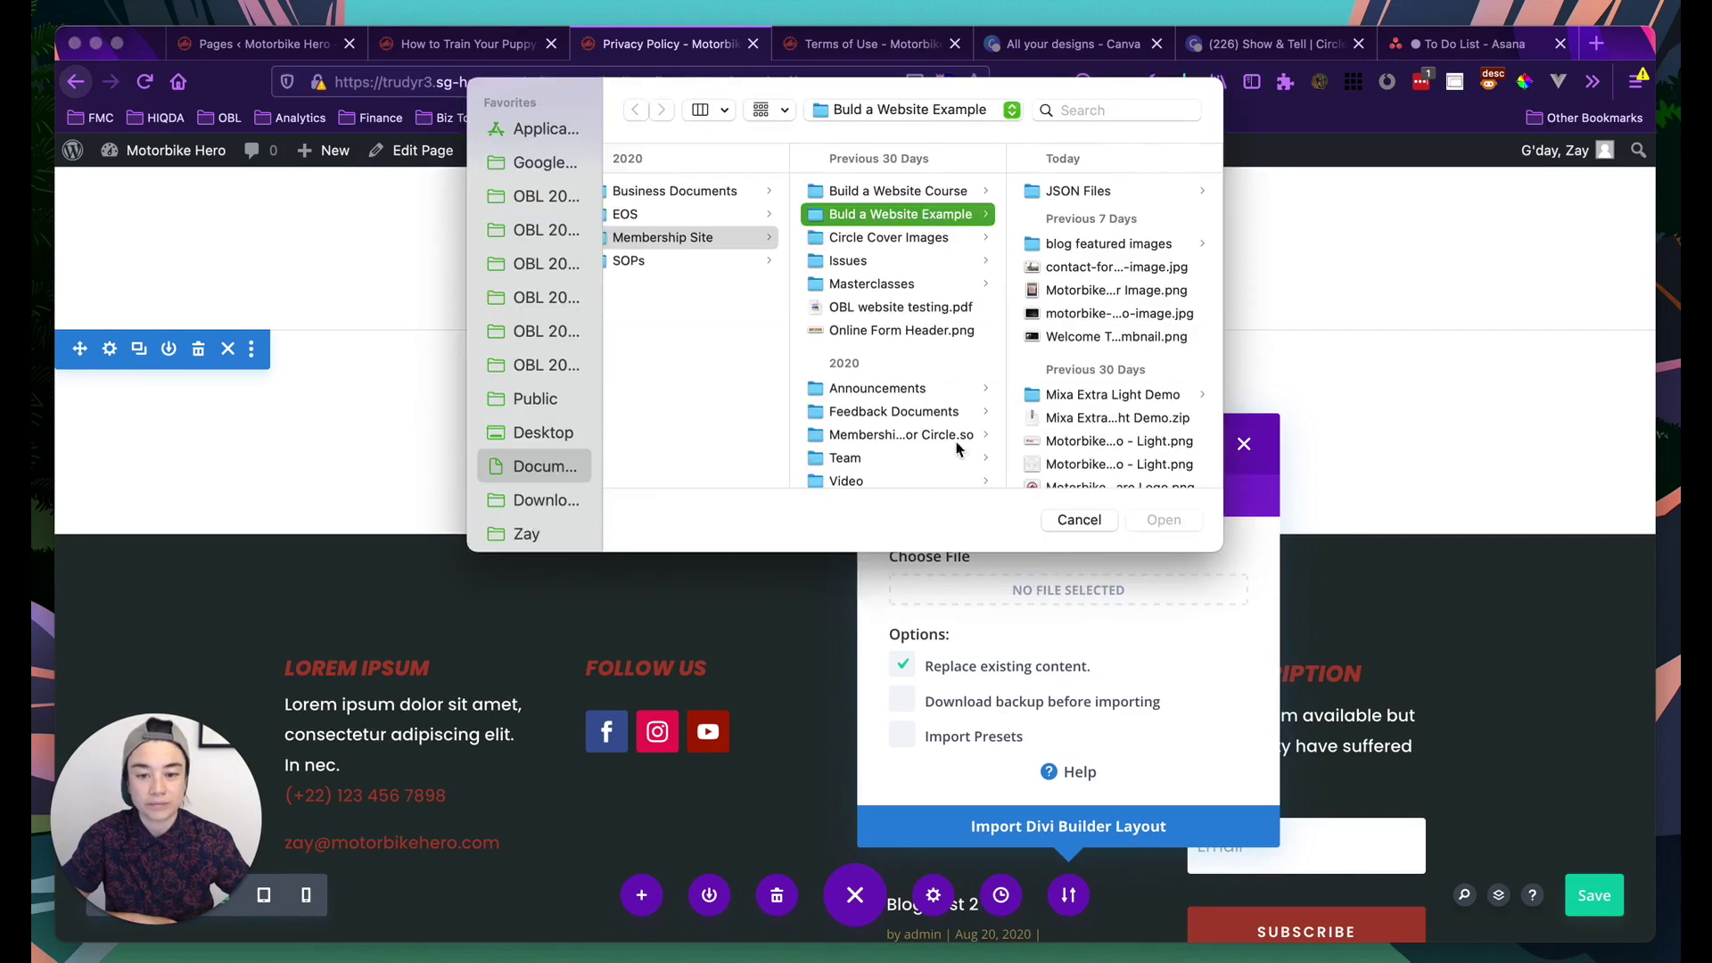
{"action": "left_click", "coordinate": [1092, 192]}
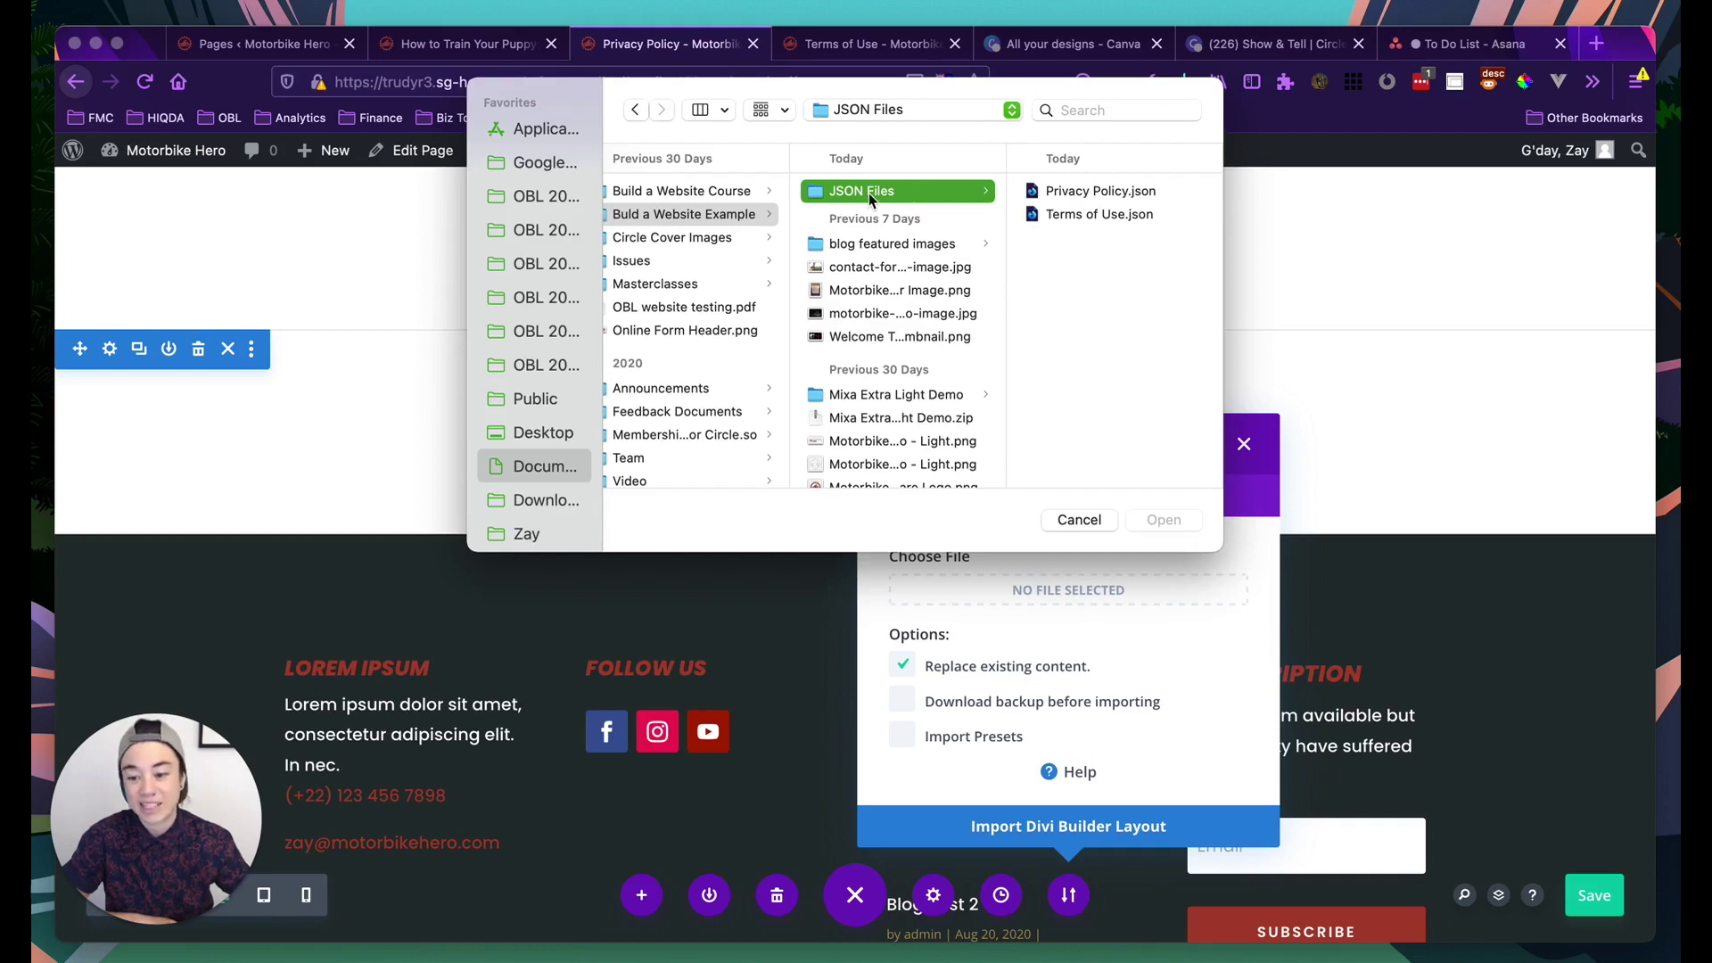
{"action": "left_click", "coordinate": [1103, 193]}
{"action": "scroll", "coordinate": [1066, 306], "scroll_direction": "down", "scroll_amount": 10}
{"action": "scroll", "coordinate": [1065, 306], "scroll_direction": "up", "scroll_amount": 10}
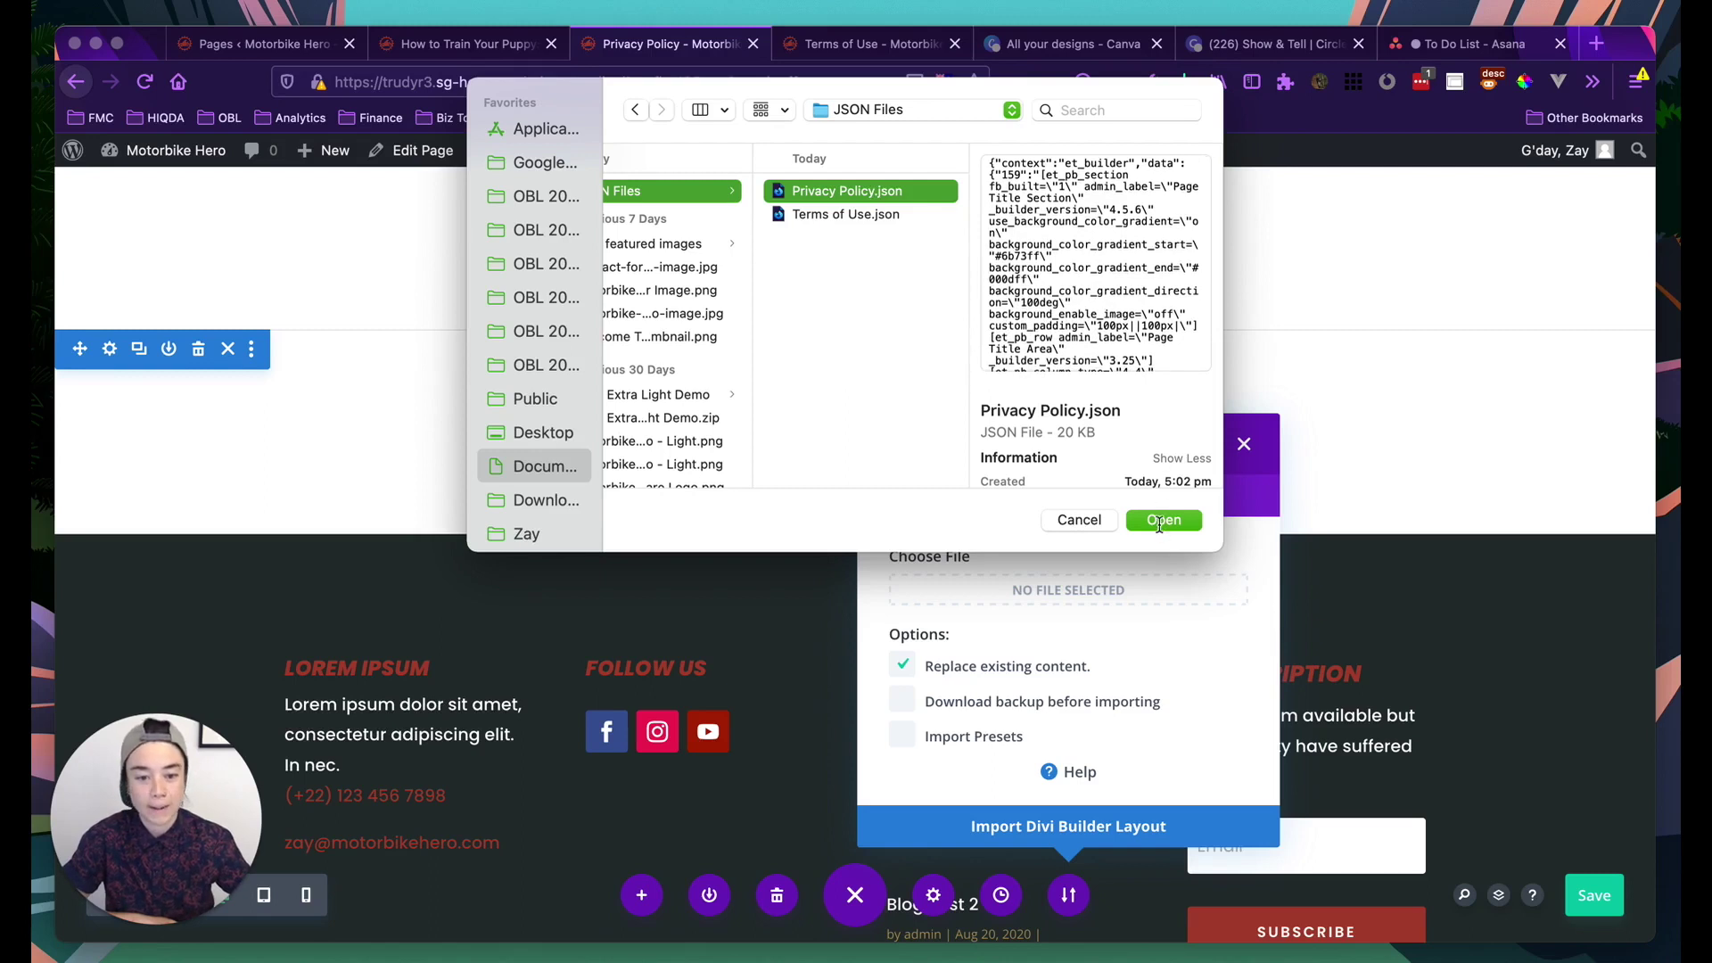
{"action": "left_click", "coordinate": [1162, 521]}
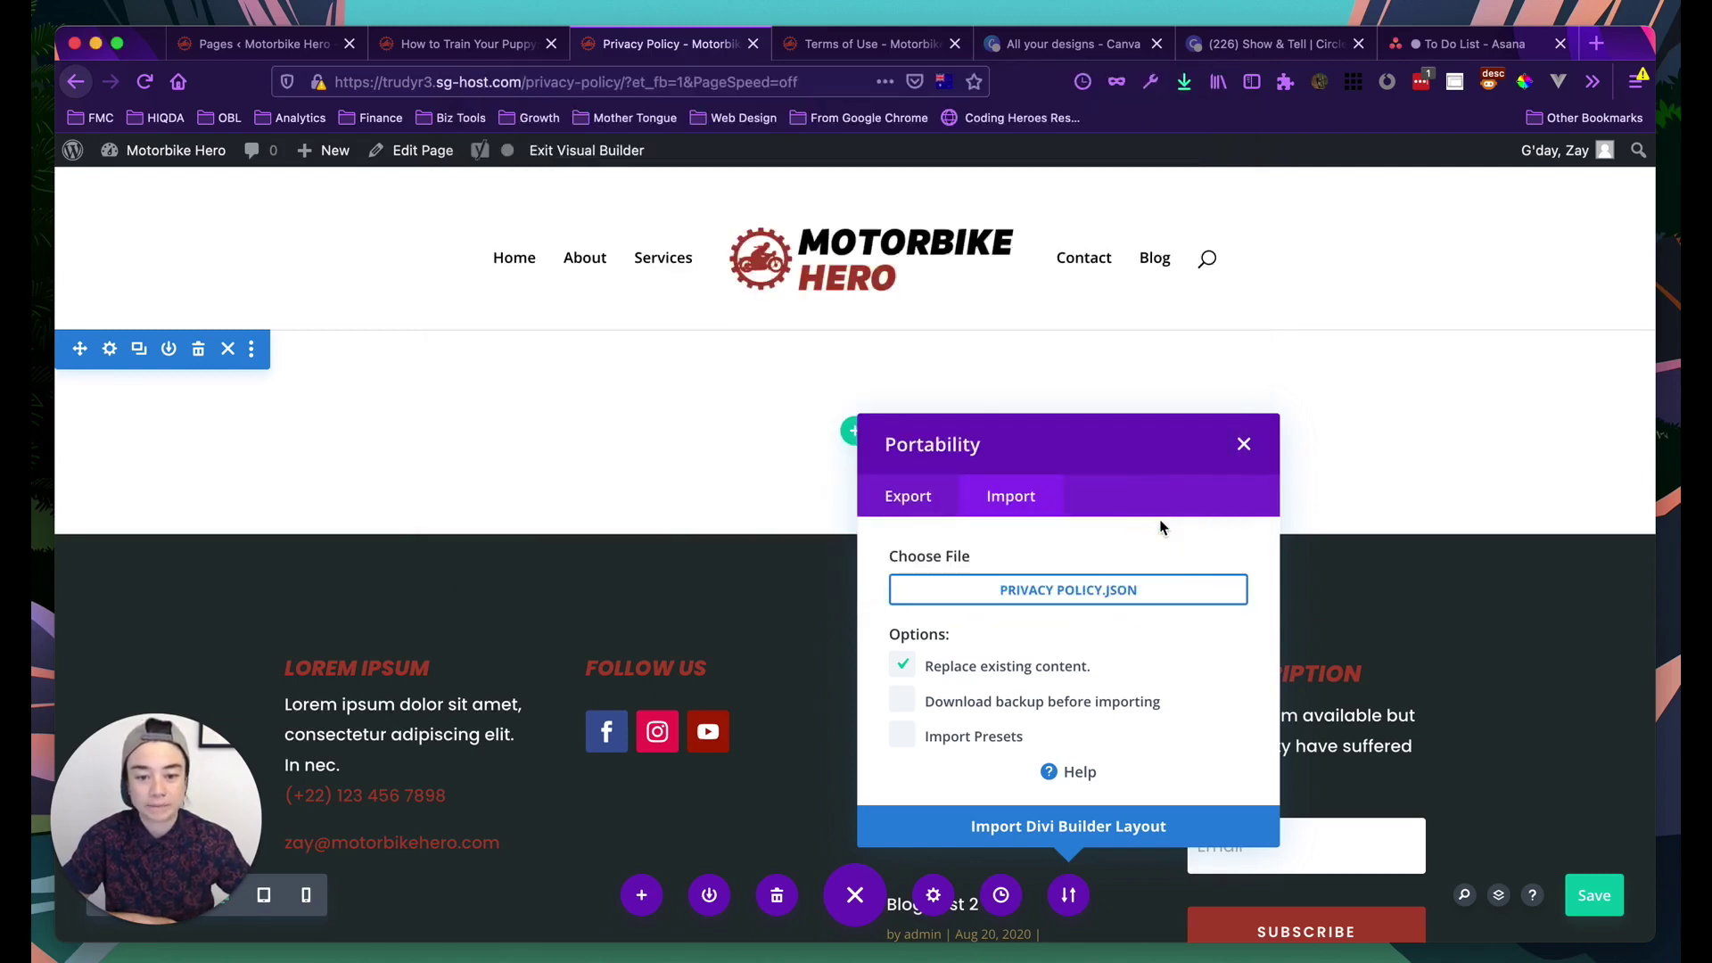
{"action": "left_click", "coordinate": [1081, 829]}
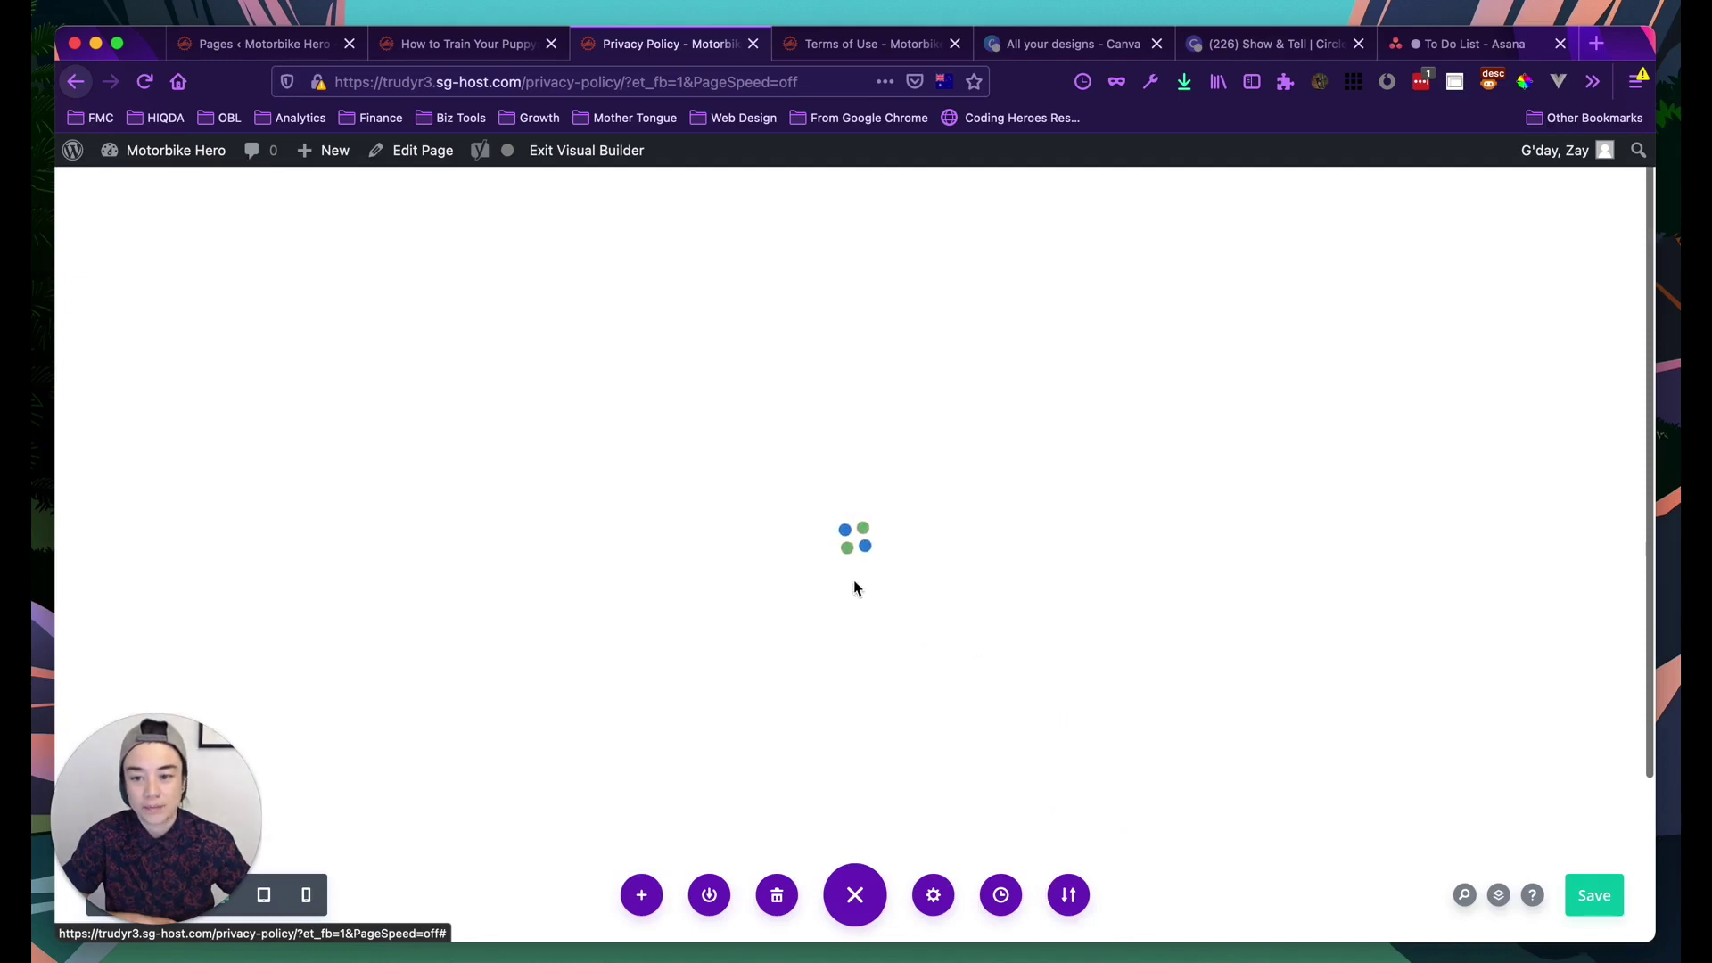
Scroll through the restored Privacy Policy hero and policy text, then back to the top
{"action": "scroll", "coordinate": [725, 566], "scroll_direction": "down", "scroll_amount": 5}
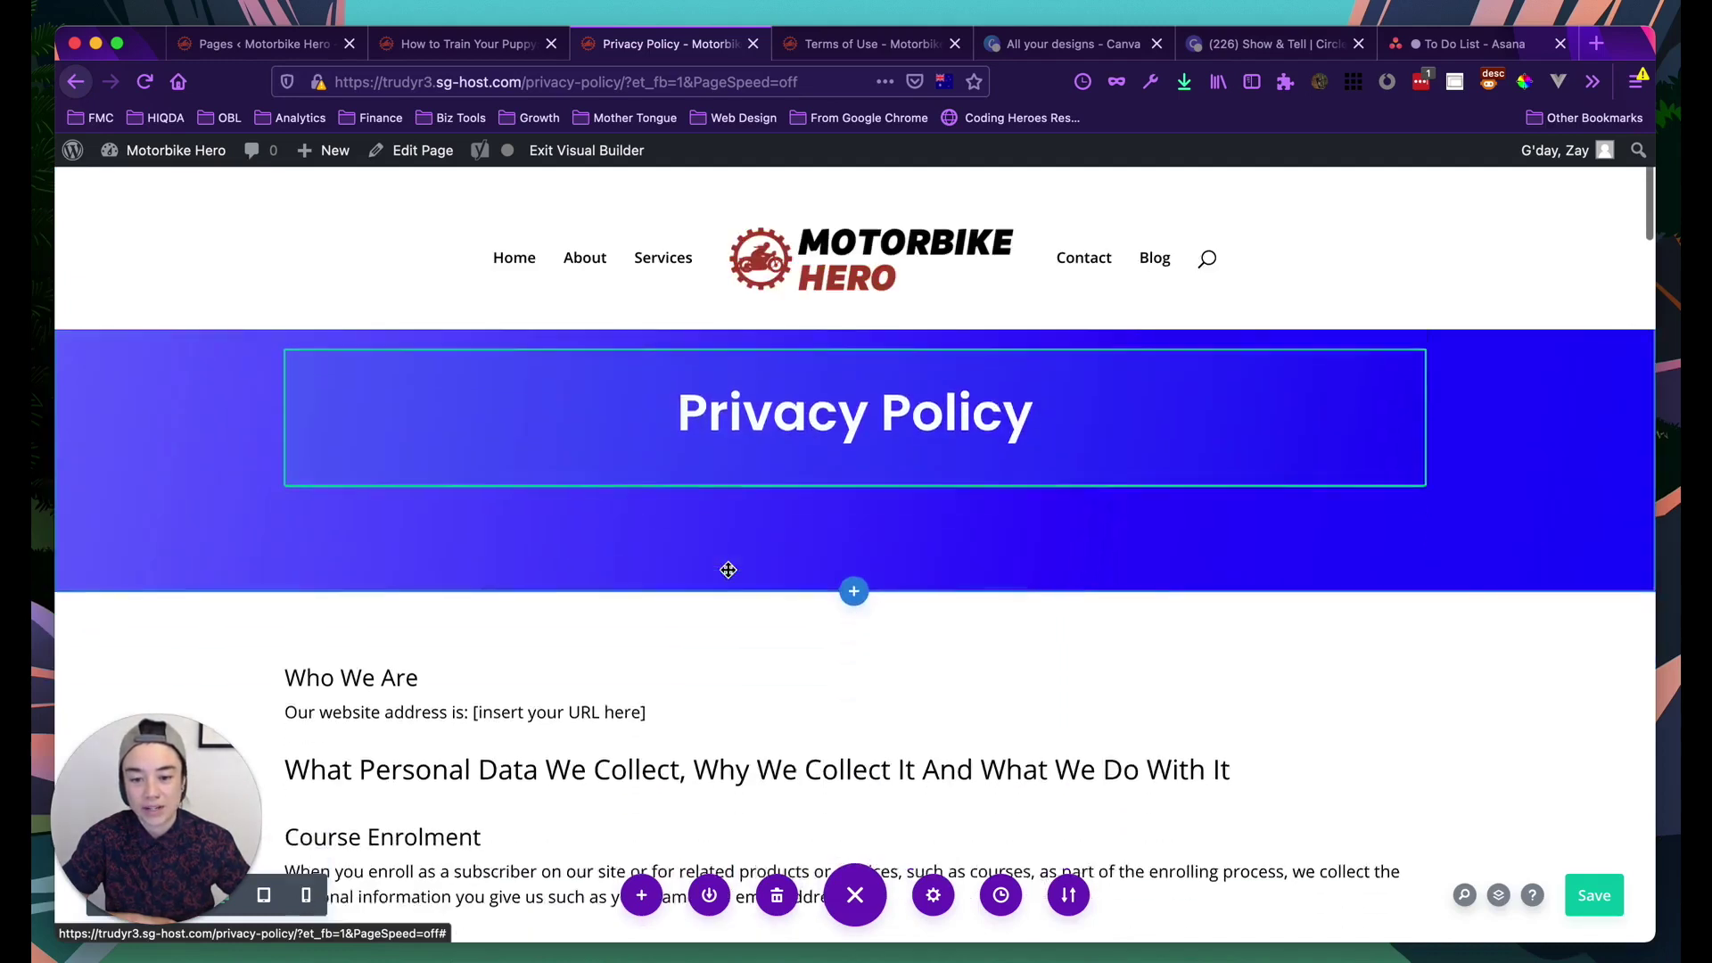
{"action": "scroll", "coordinate": [730, 578], "scroll_direction": "down", "scroll_amount": 7}
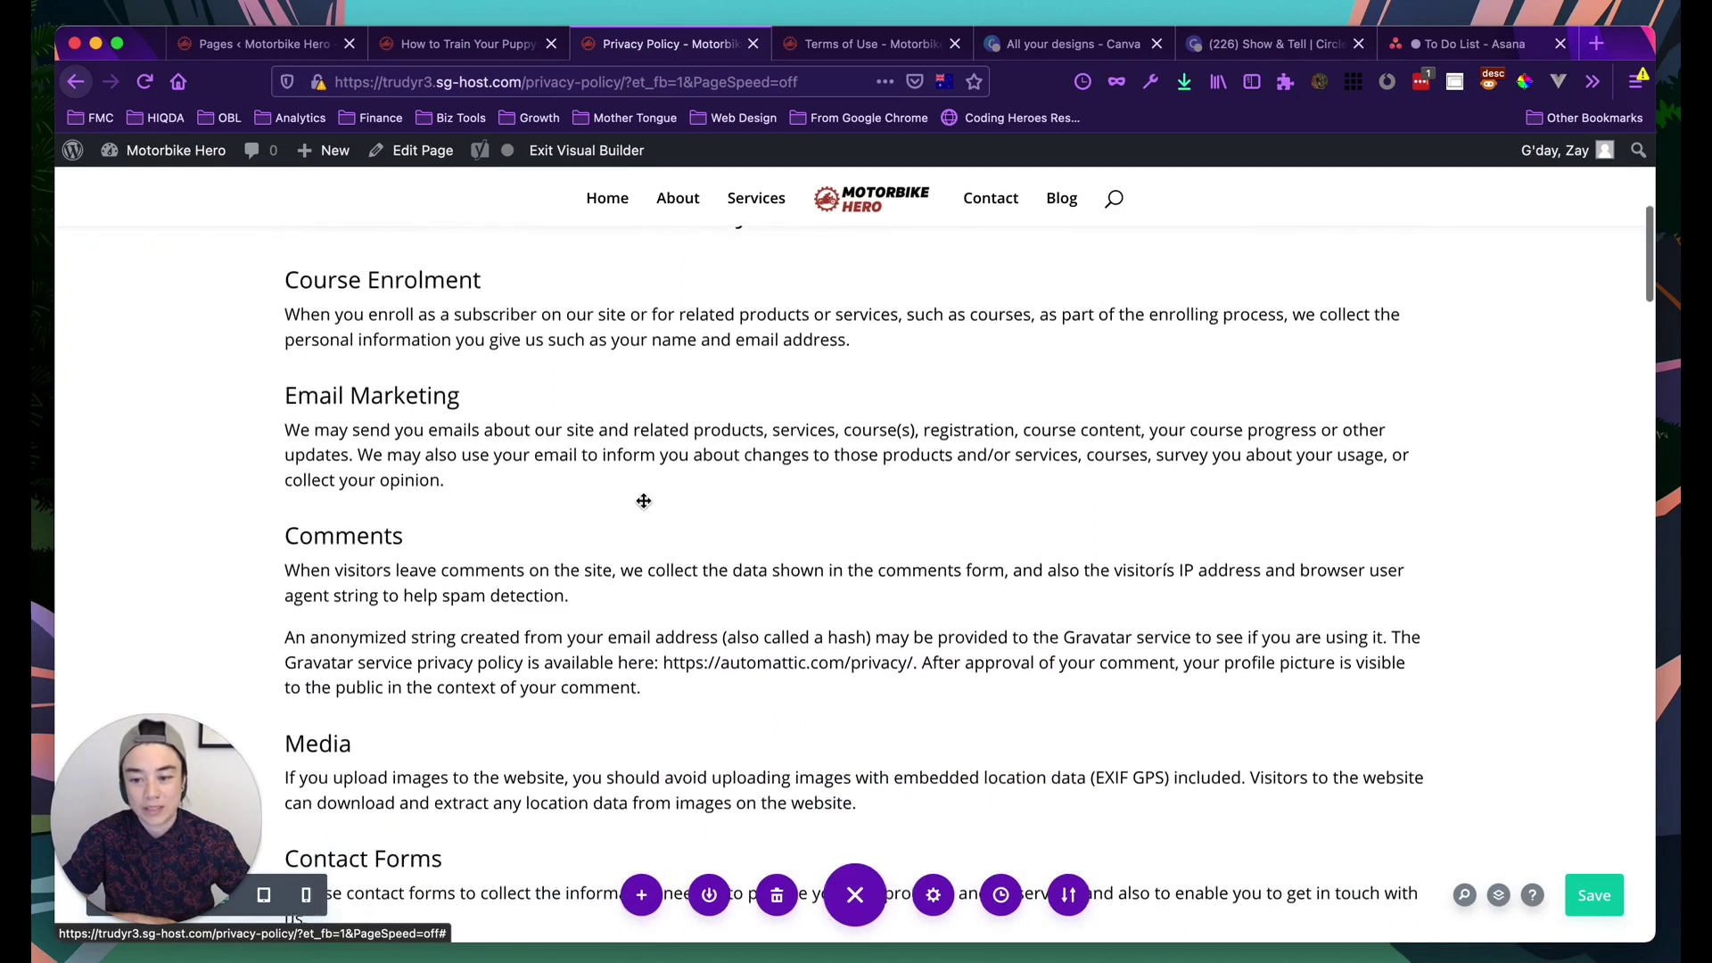
{"action": "scroll", "coordinate": [535, 428], "scroll_direction": "up", "scroll_amount": 4}
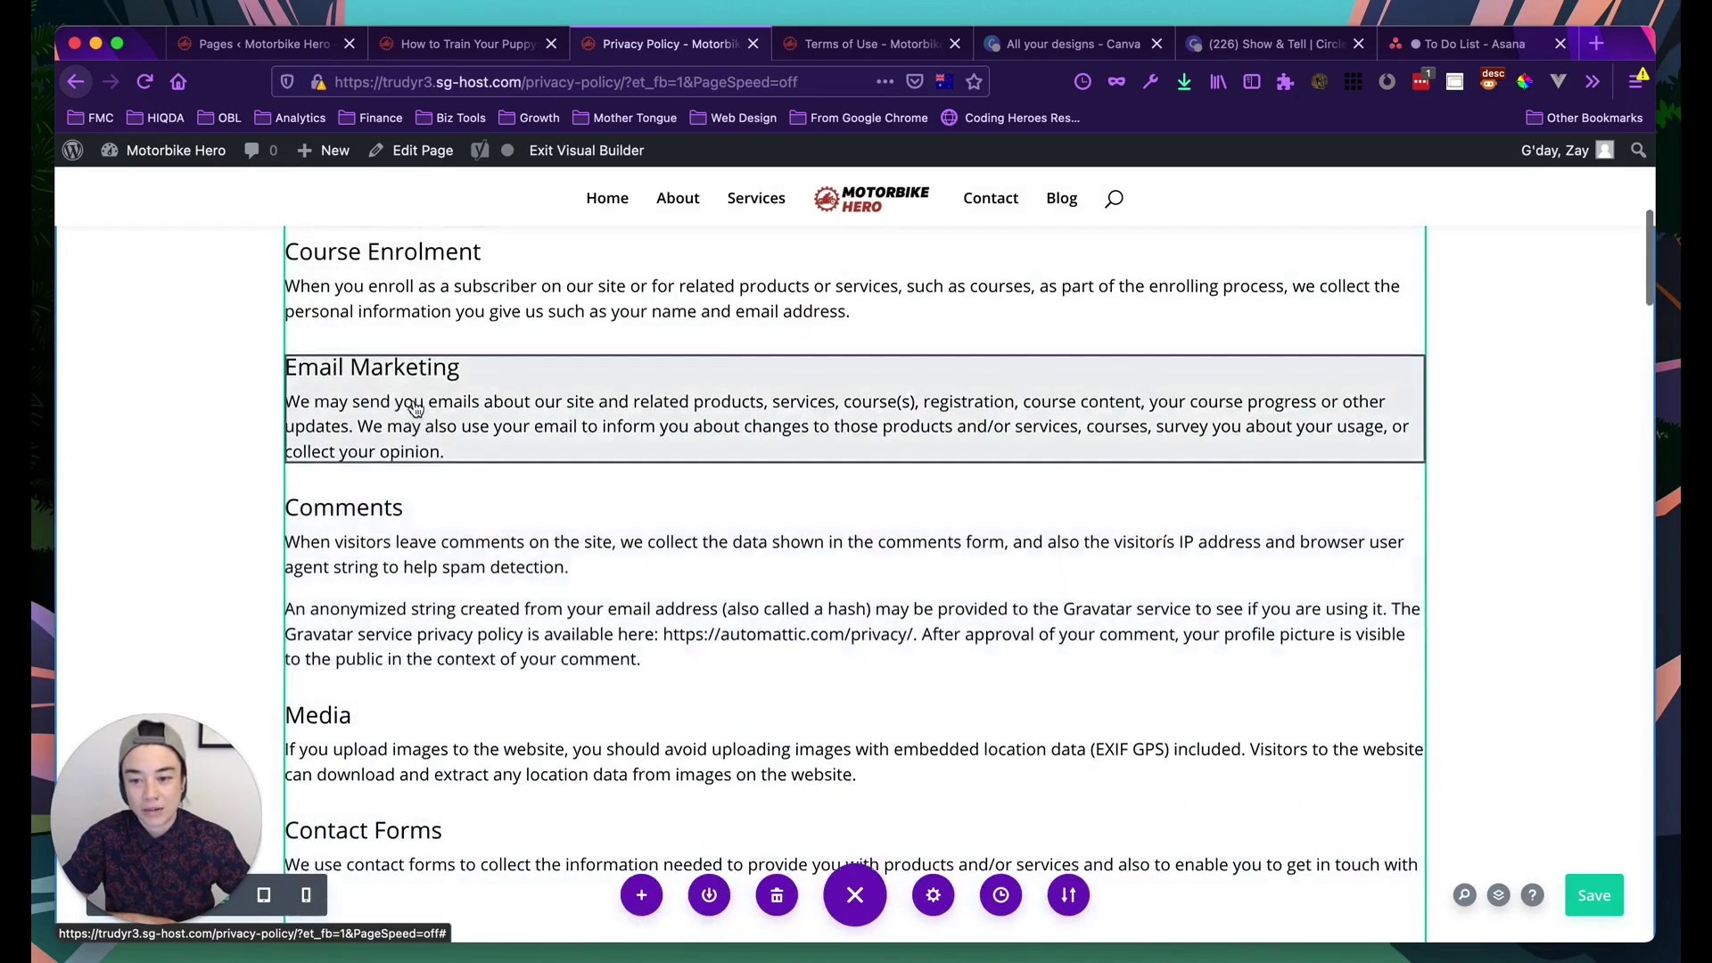
{"action": "scroll", "coordinate": [413, 366], "scroll_direction": "up", "scroll_amount": 2}
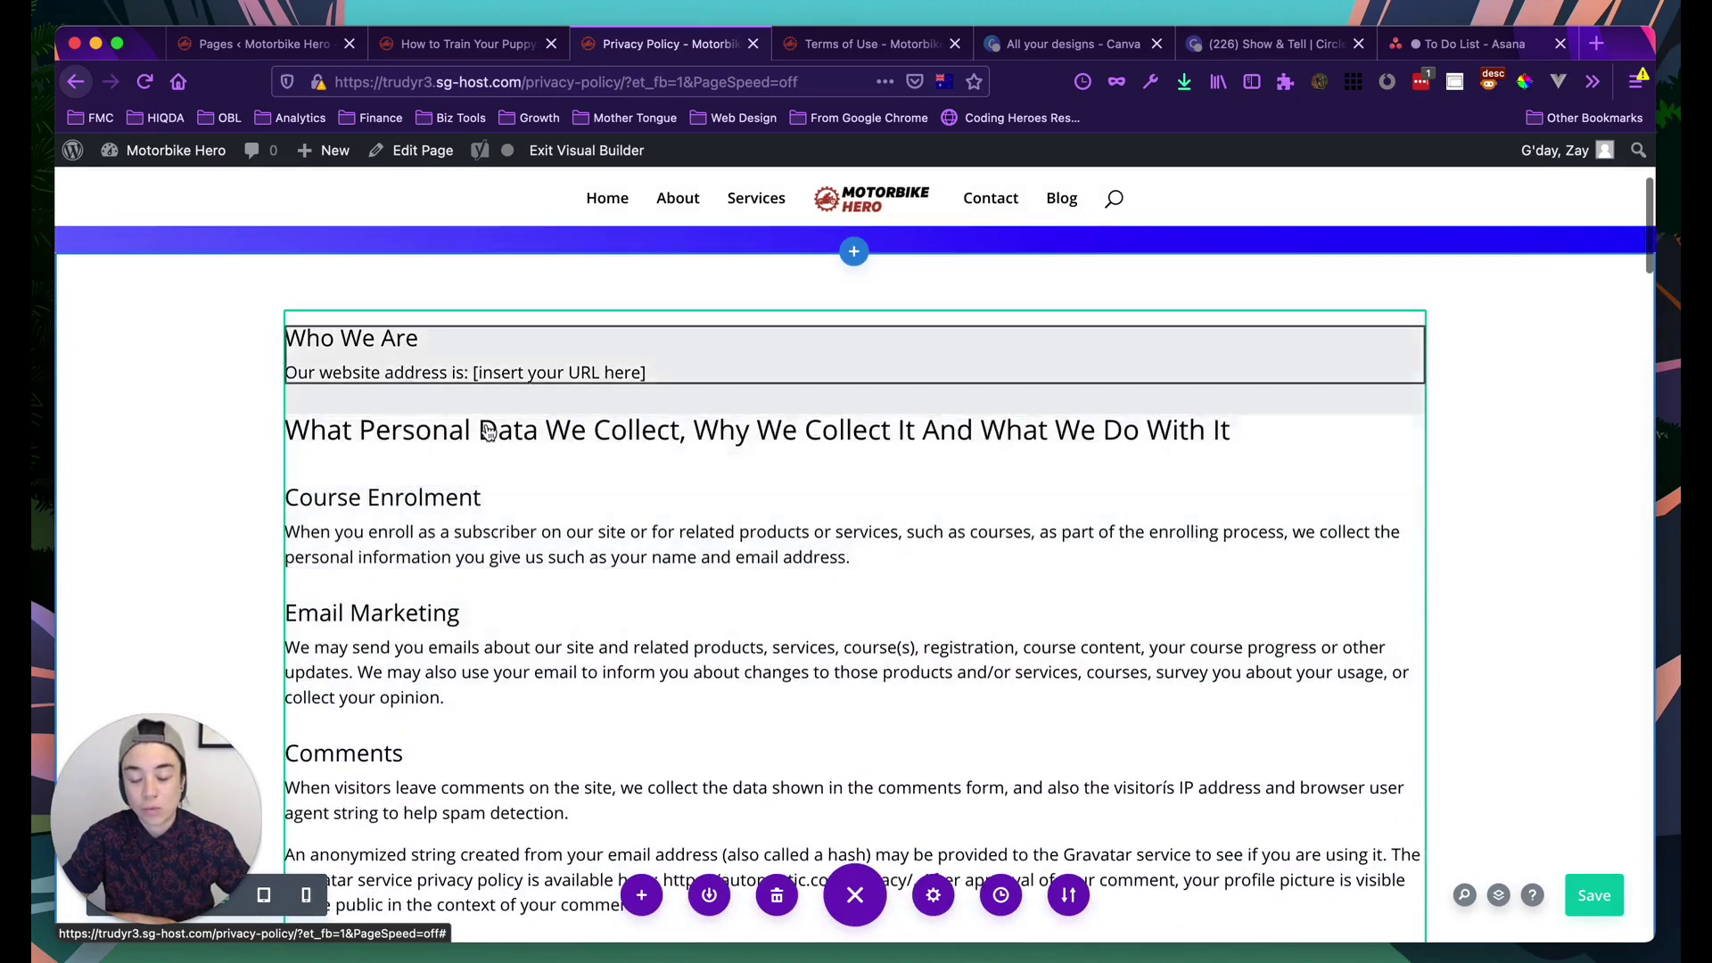
{"action": "scroll", "coordinate": [401, 374], "scroll_direction": "up", "scroll_amount": 4}
{"action": "scroll", "coordinate": [487, 428], "scroll_direction": "up", "scroll_amount": 2}
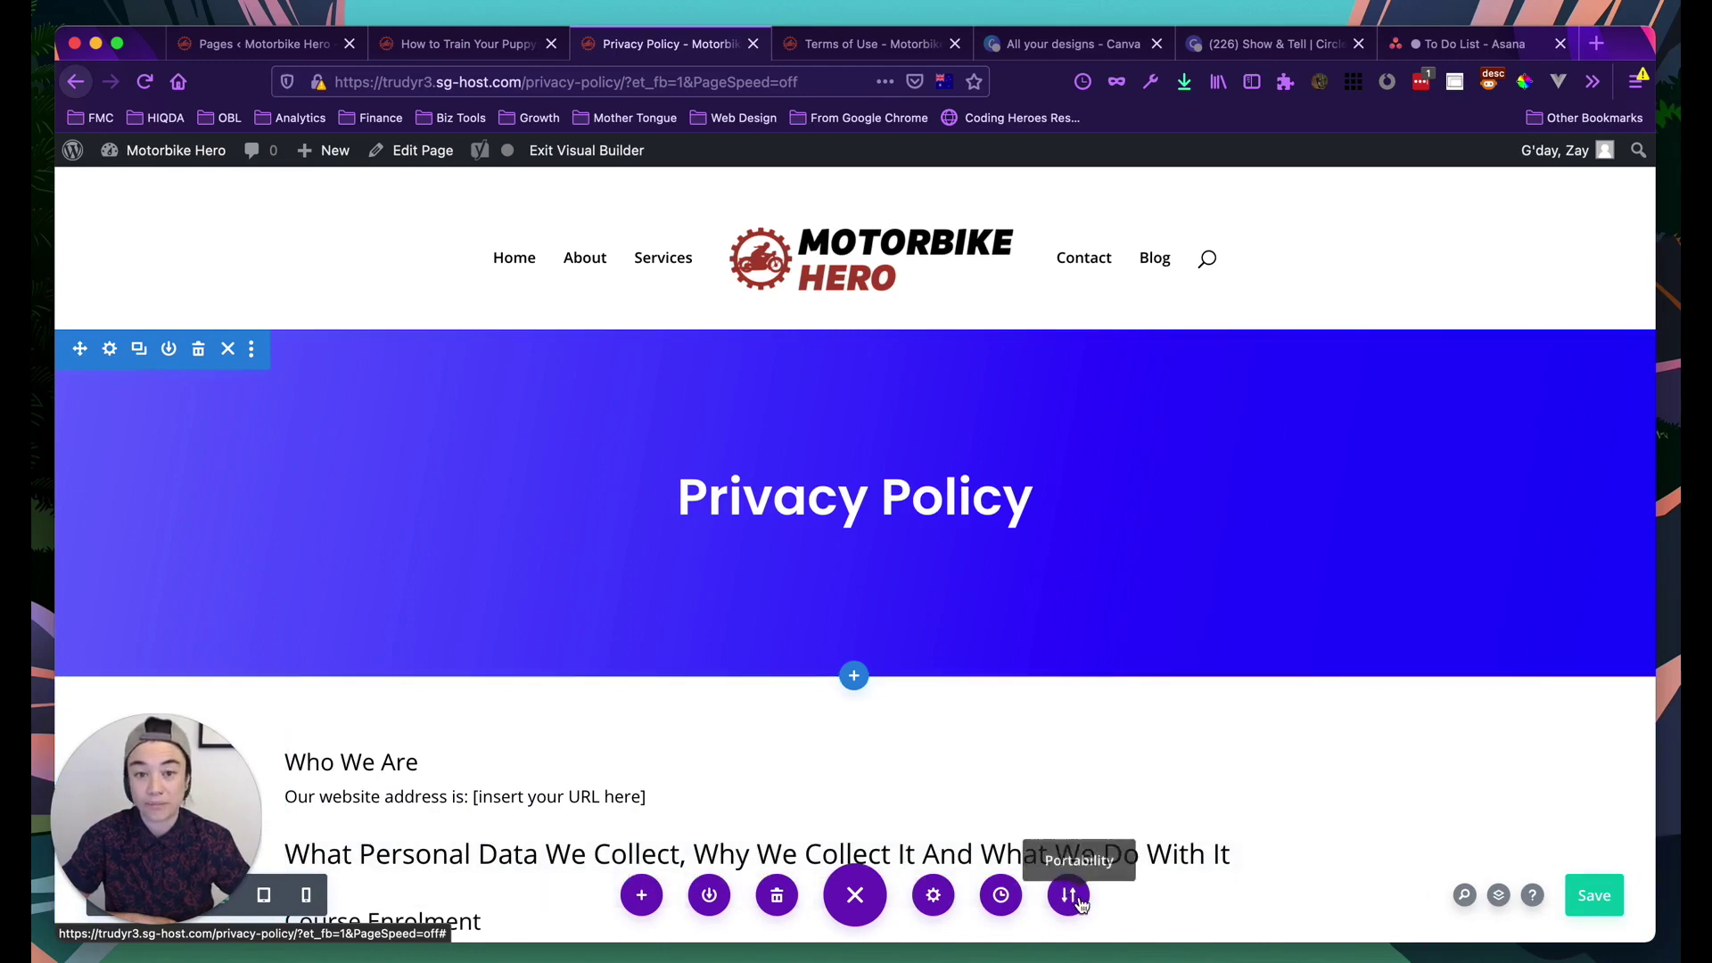
{"action": "scroll", "coordinate": [962, 763], "scroll_direction": "down", "scroll_amount": 1}
{"action": "scroll", "coordinate": [829, 733], "scroll_direction": "down", "scroll_amount": 1}
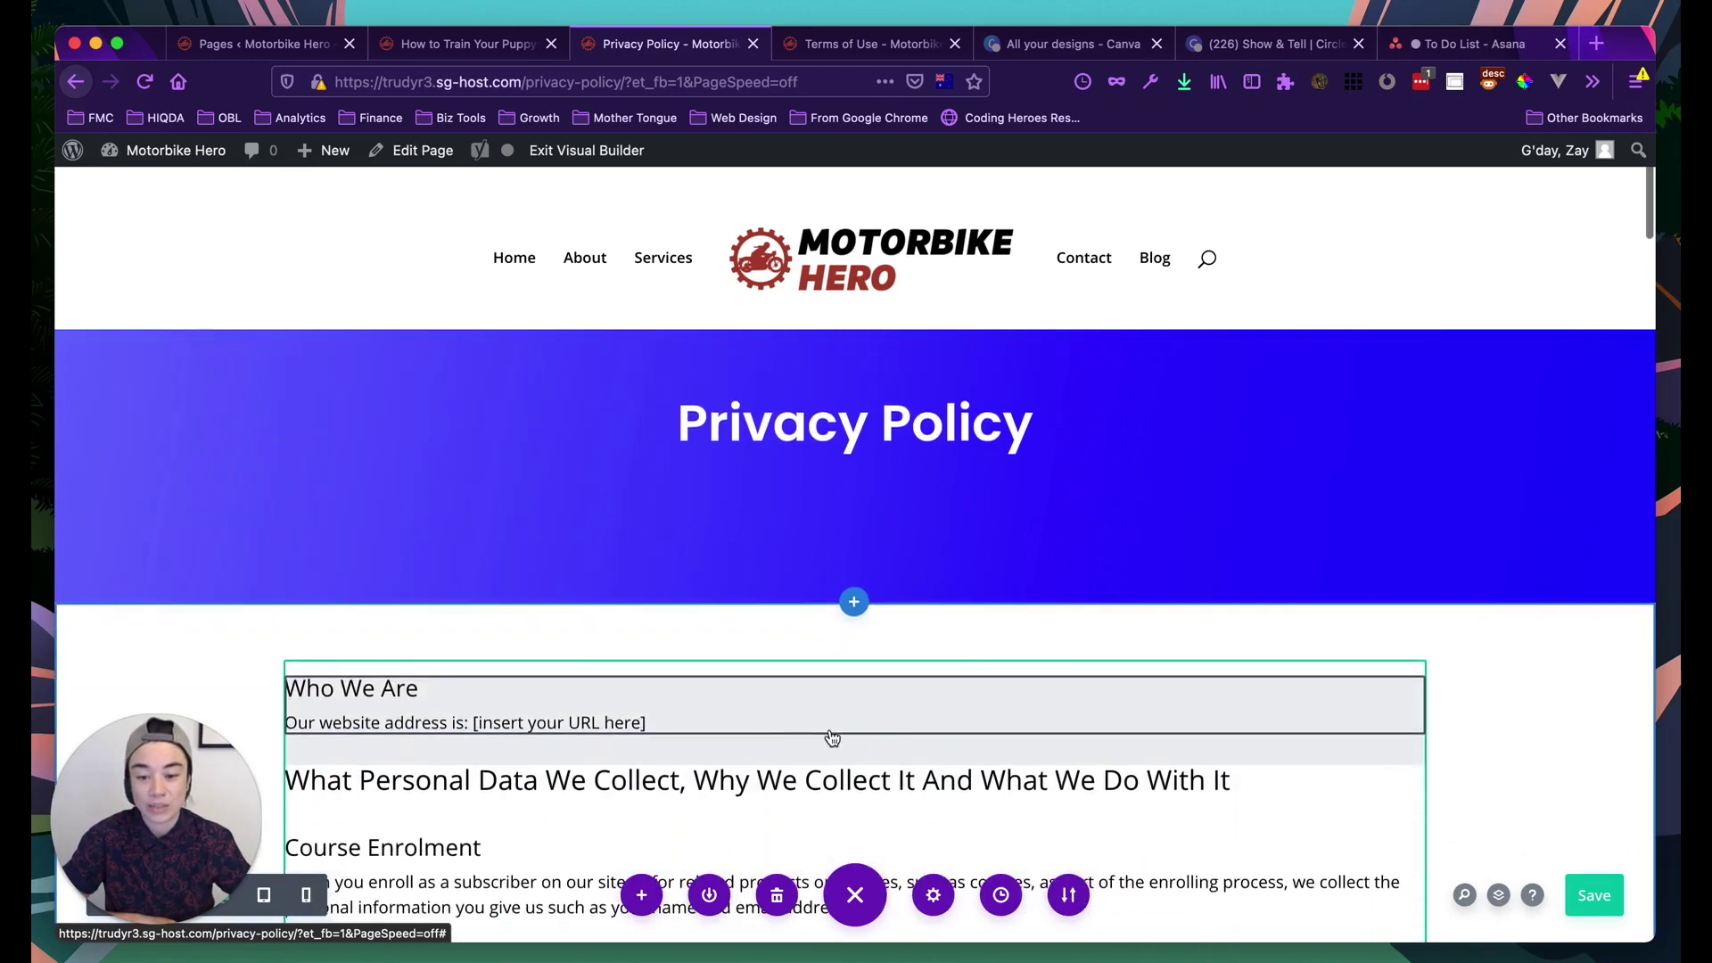
{"action": "scroll", "coordinate": [750, 715], "scroll_direction": "up", "scroll_amount": 1}
{"action": "scroll", "coordinate": [751, 715], "scroll_direction": "up", "scroll_amount": 1}
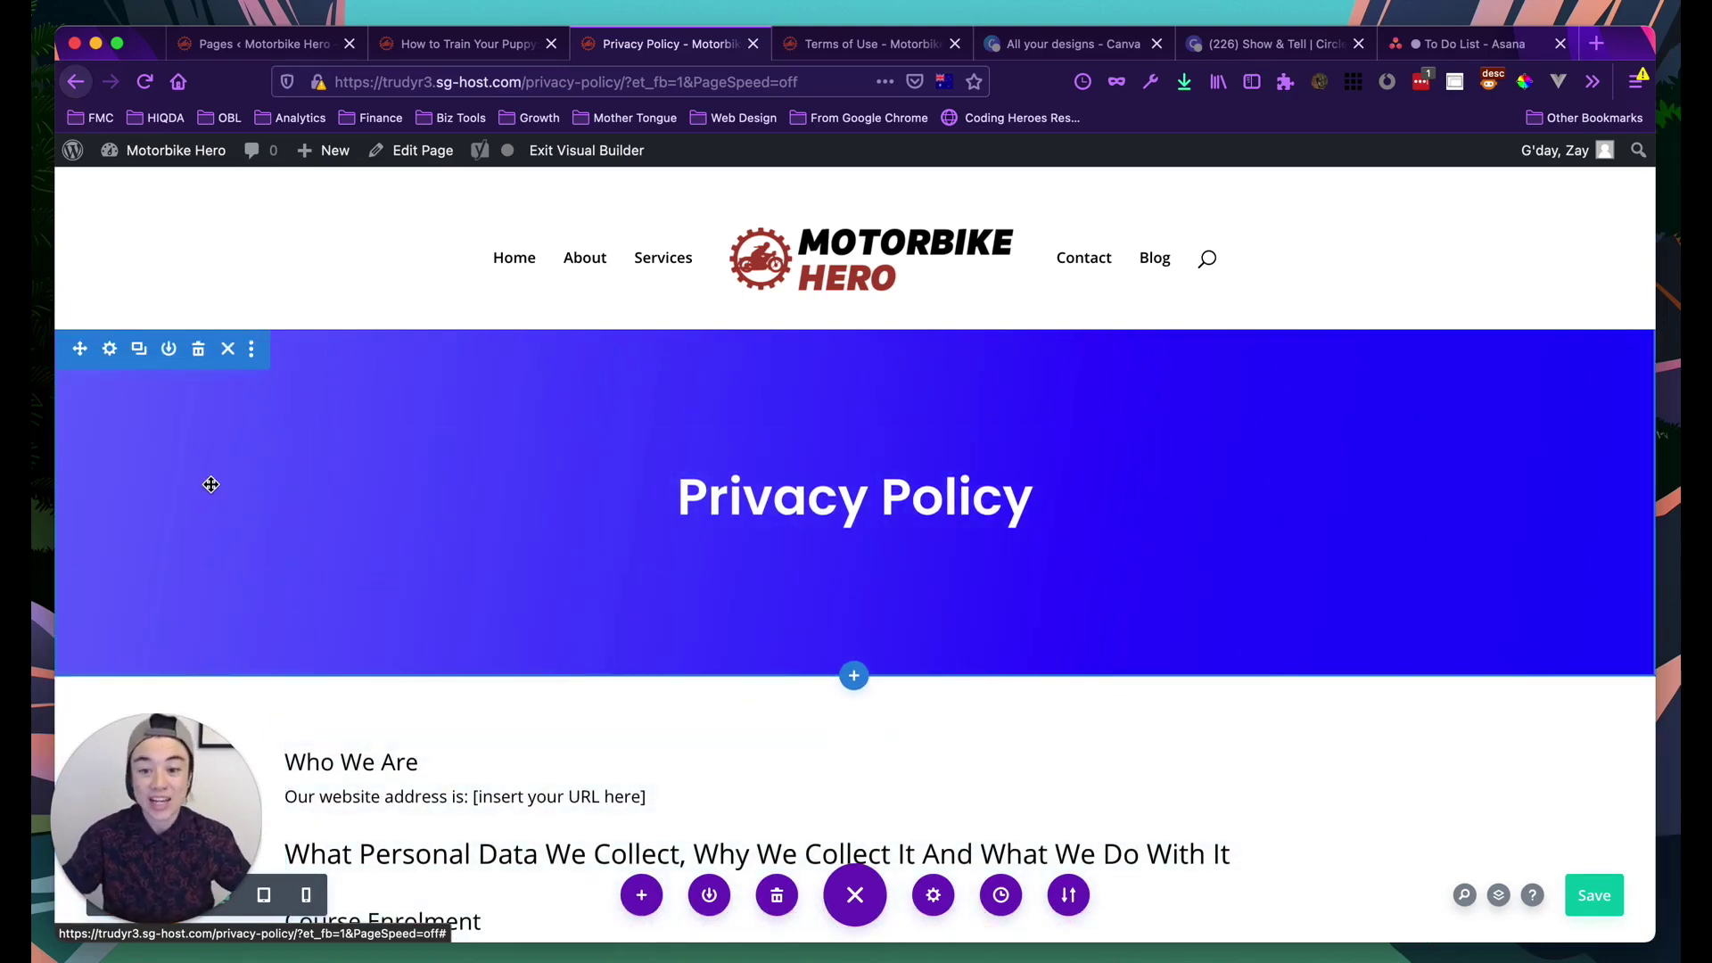
Open the hero section's settings and show its gradient background options
{"action": "left_click", "coordinate": [108, 350]}
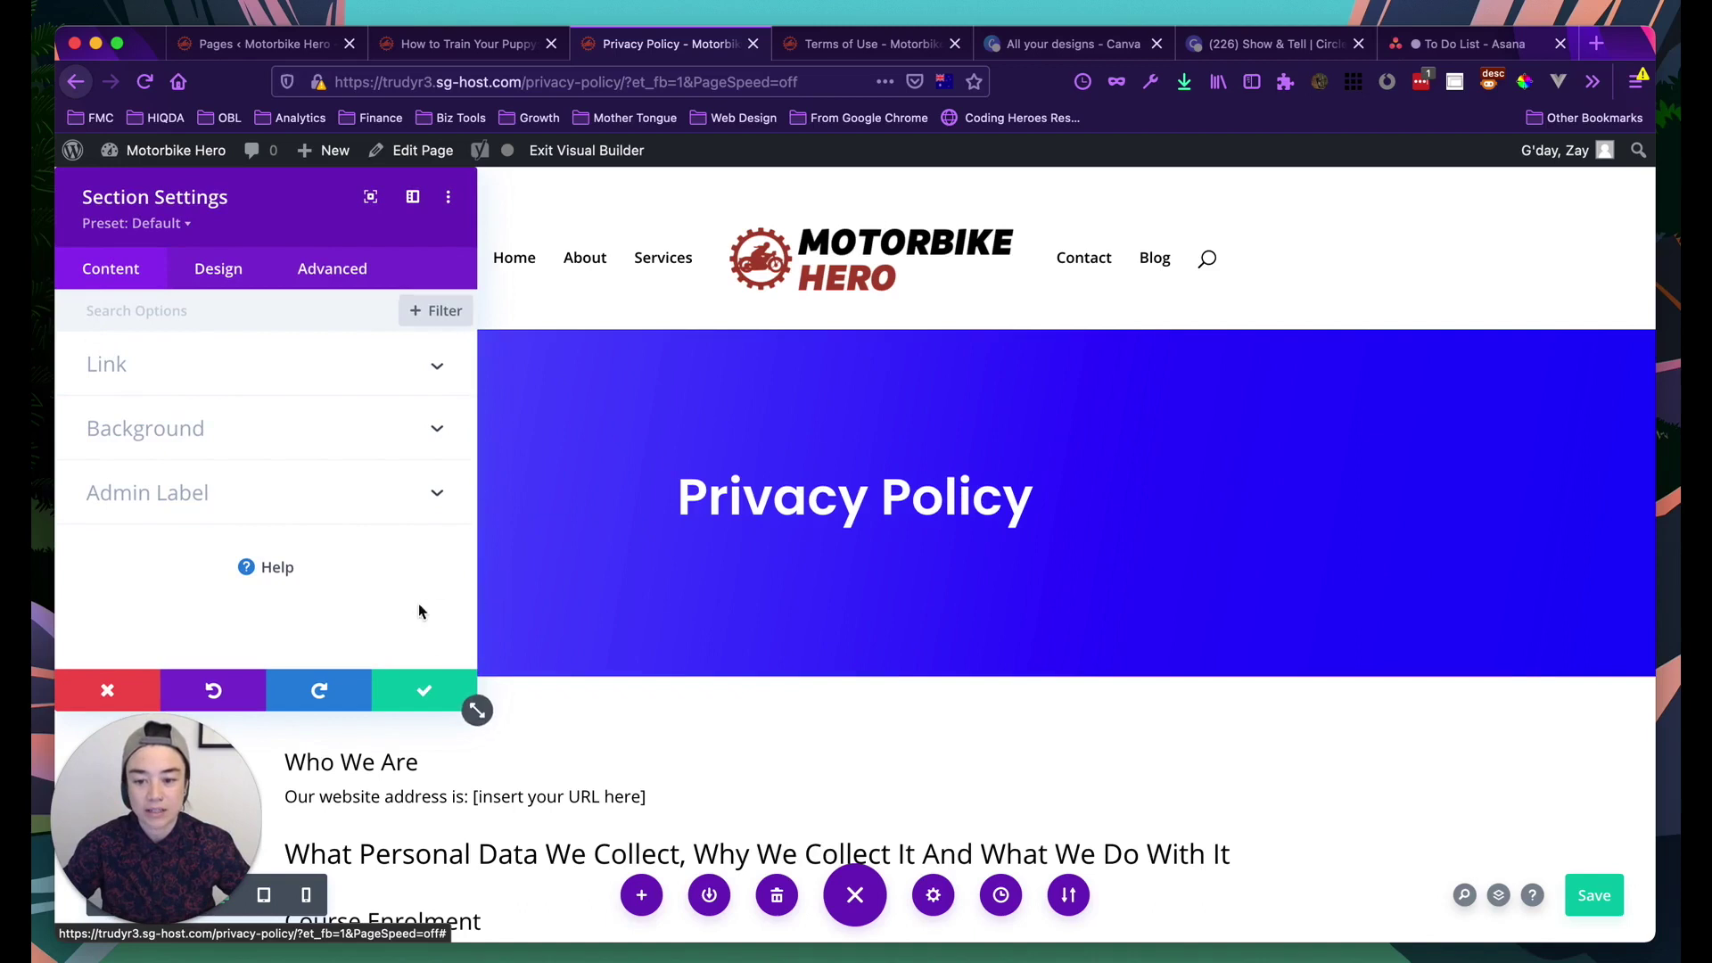
{"action": "left_click", "coordinate": [403, 689]}
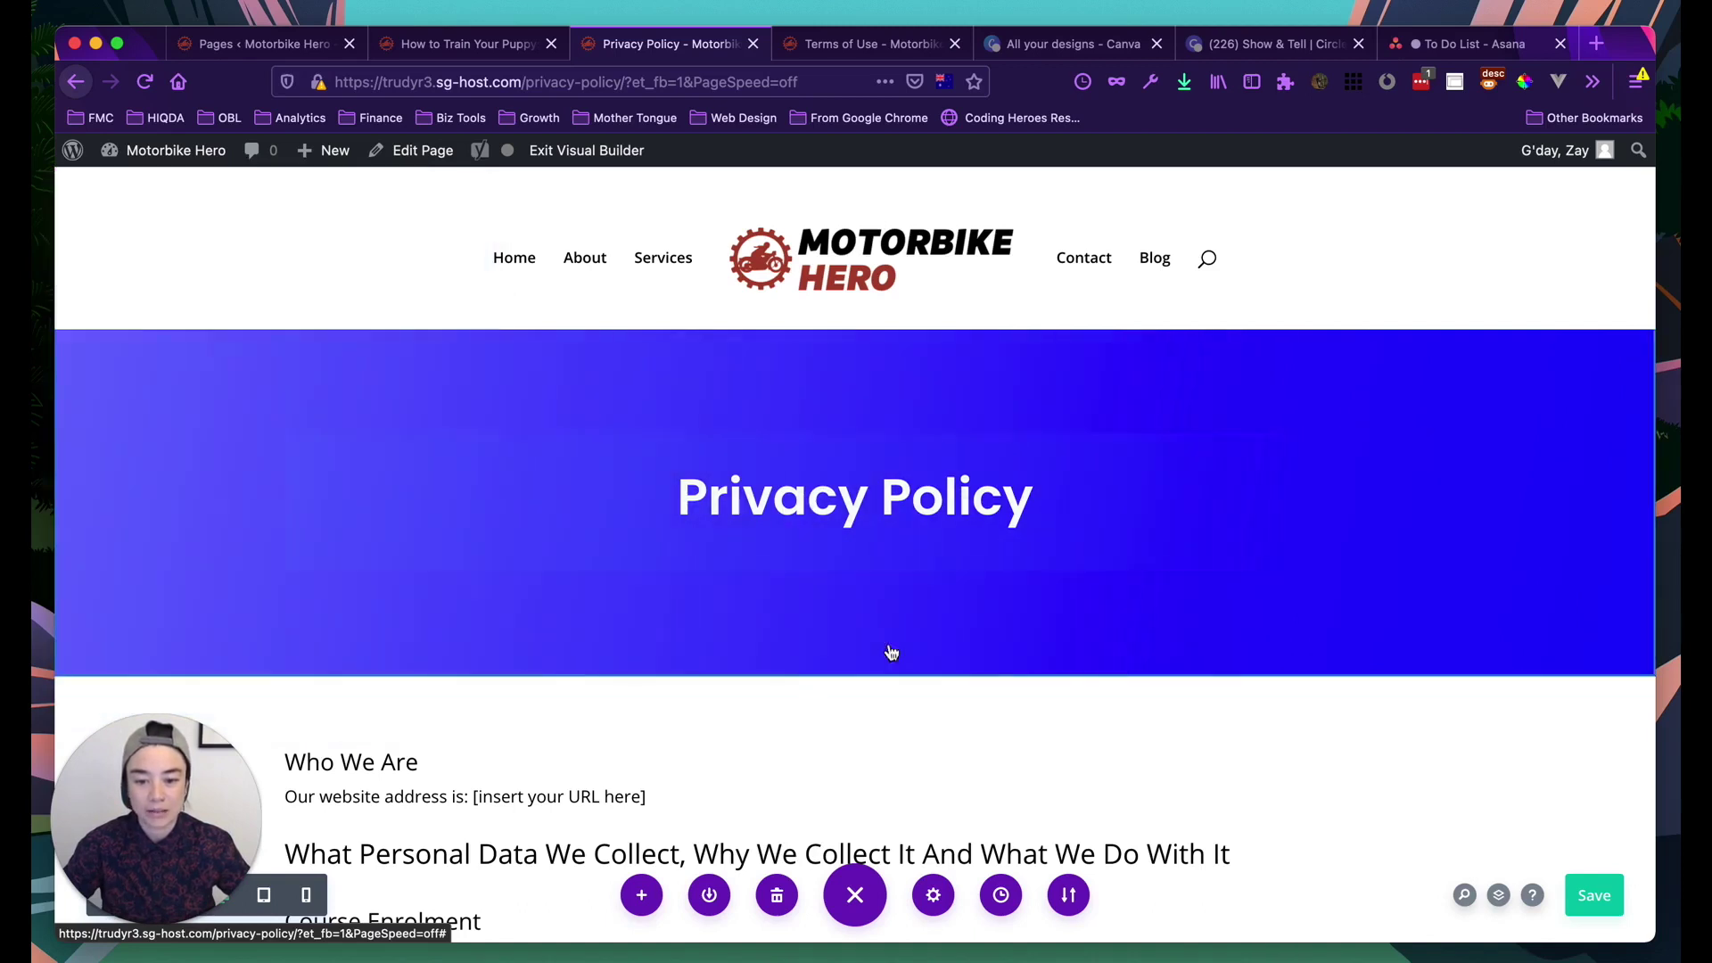
{"action": "left_click", "coordinate": [253, 432]}
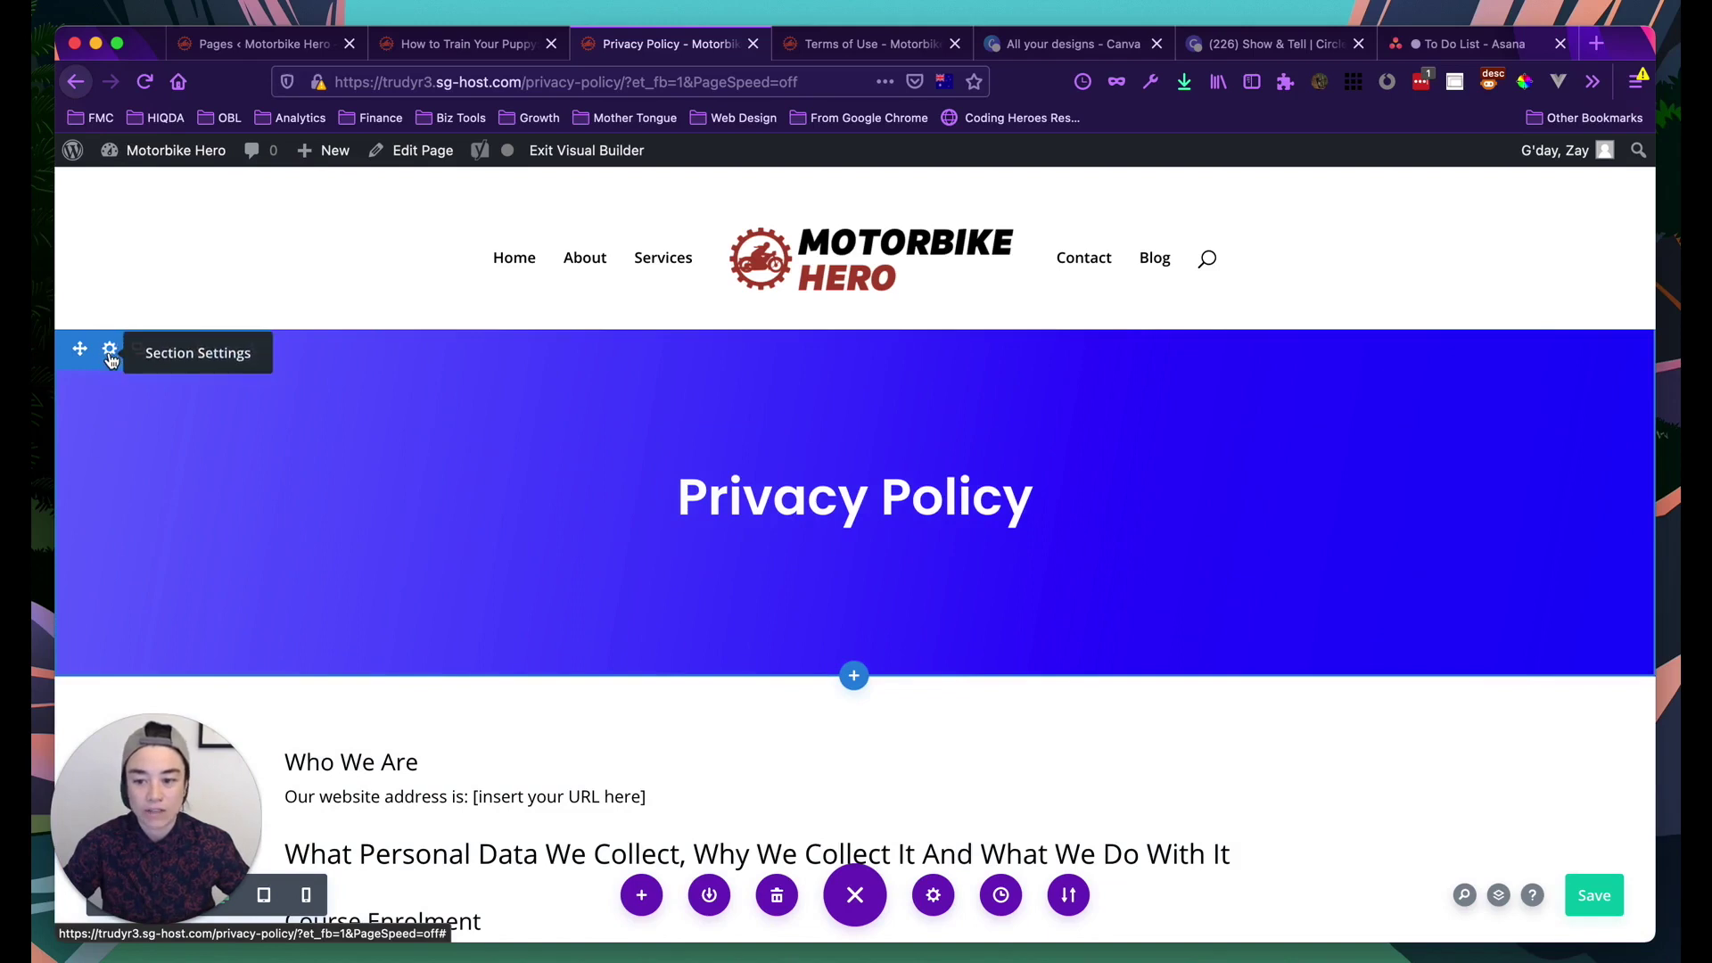
{"action": "left_click", "coordinate": [110, 353]}
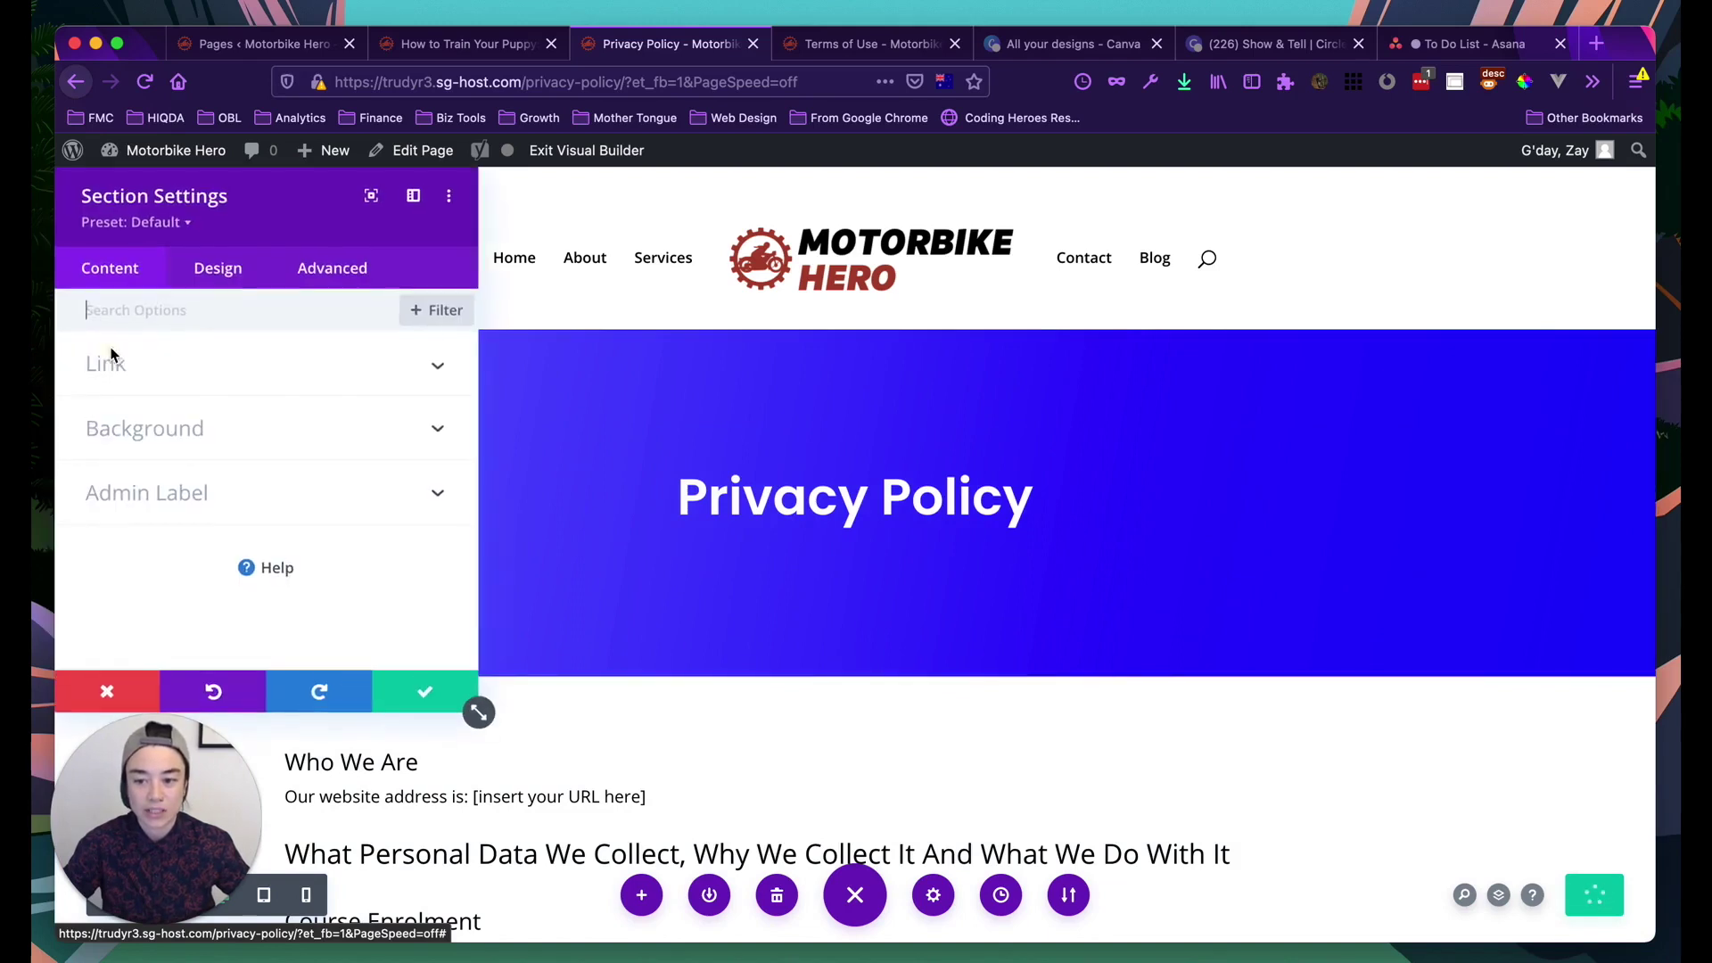
{"action": "left_click", "coordinate": [143, 434]}
{"action": "left_click", "coordinate": [220, 402]}
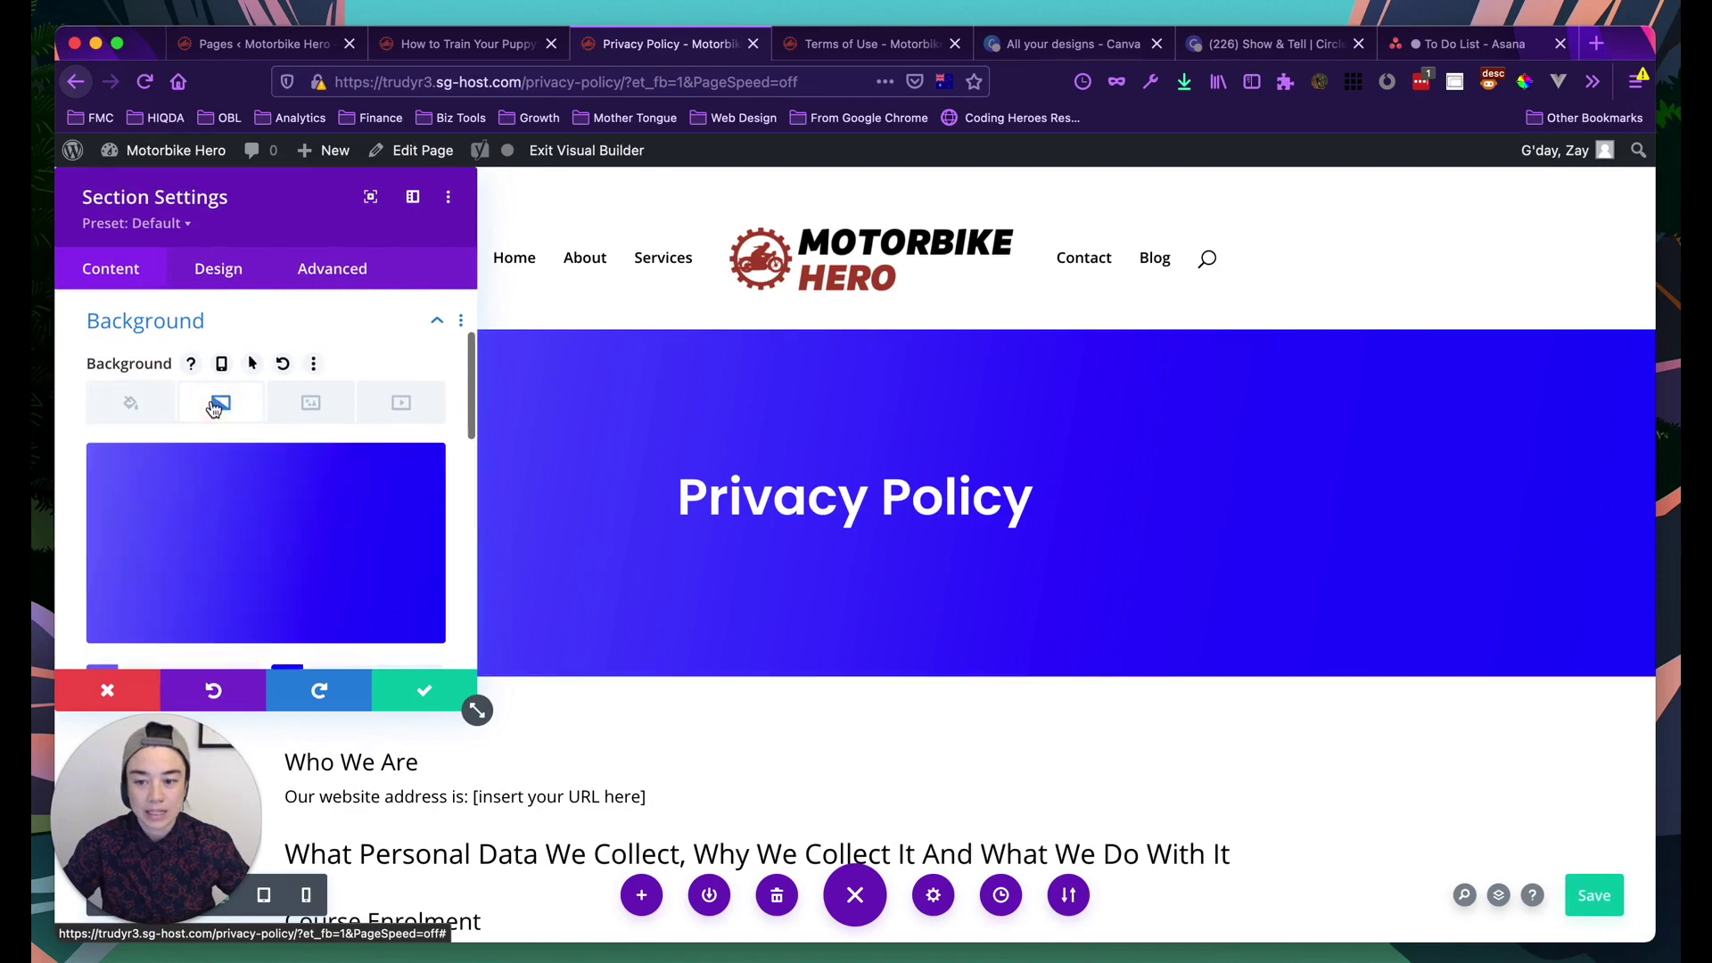
Remove the blue gradient from the hero section's background
{"action": "scroll", "coordinate": [222, 500], "scroll_direction": "down", "scroll_amount": 1}
{"action": "scroll", "coordinate": [222, 501], "scroll_direction": "down", "scroll_amount": 2}
{"action": "scroll", "coordinate": [222, 500], "scroll_direction": "up", "scroll_amount": 1}
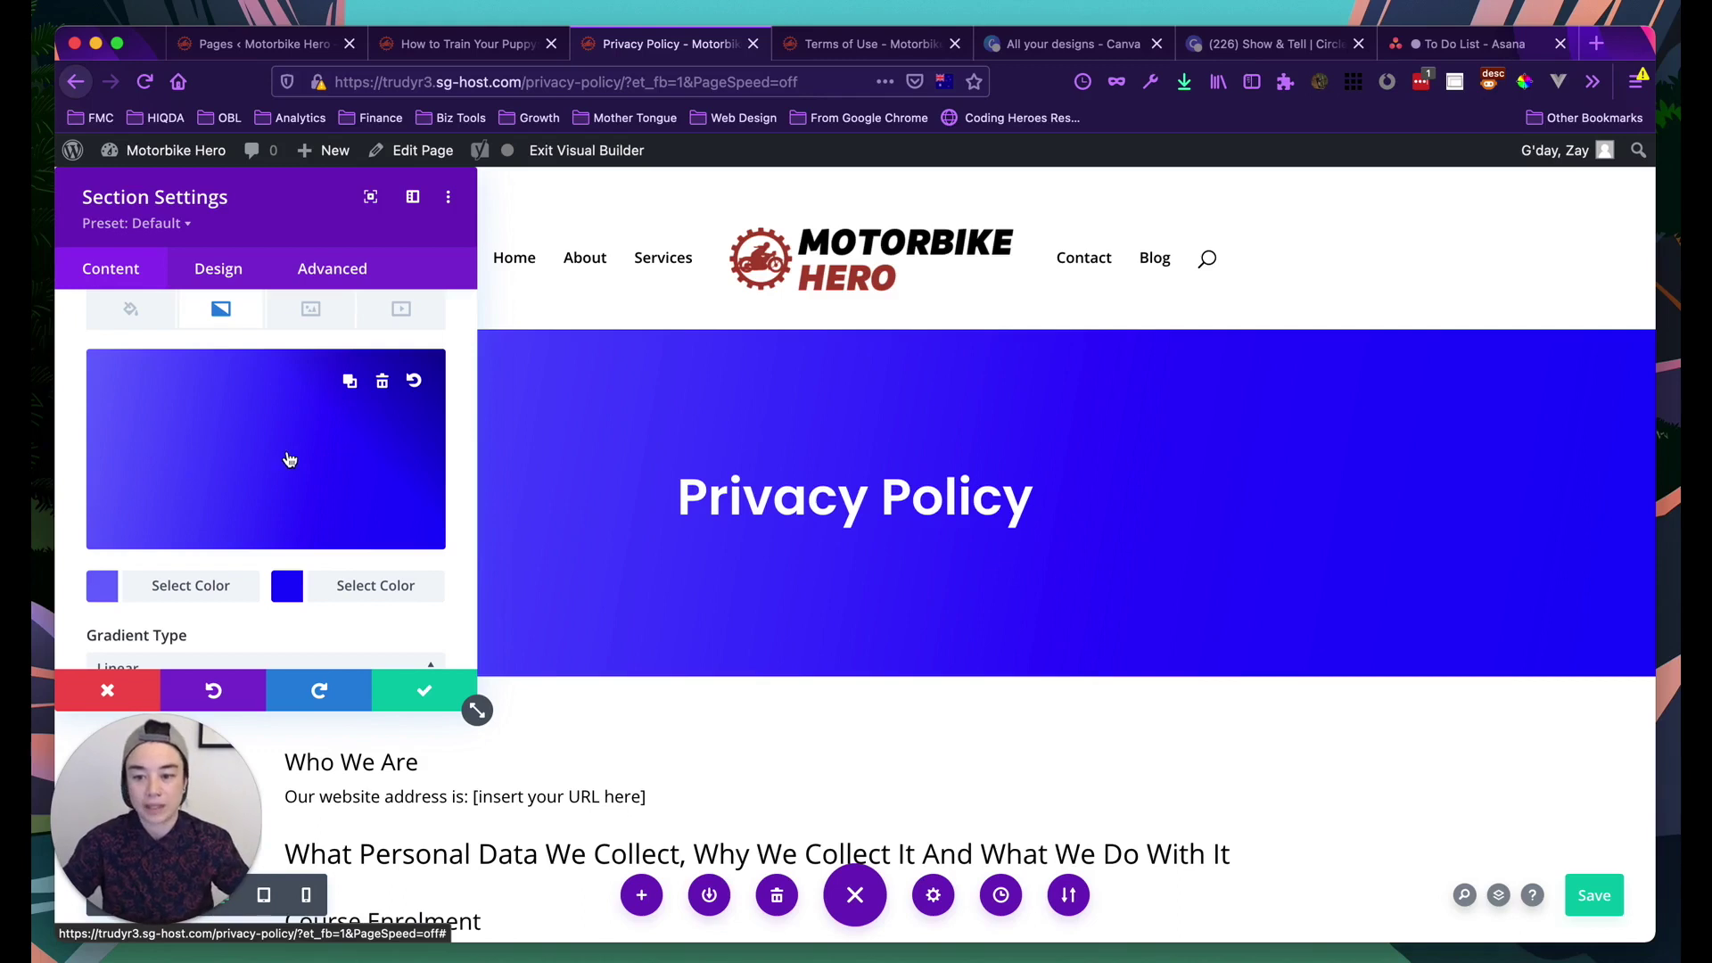
{"action": "scroll", "coordinate": [244, 389], "scroll_direction": "up", "scroll_amount": 1}
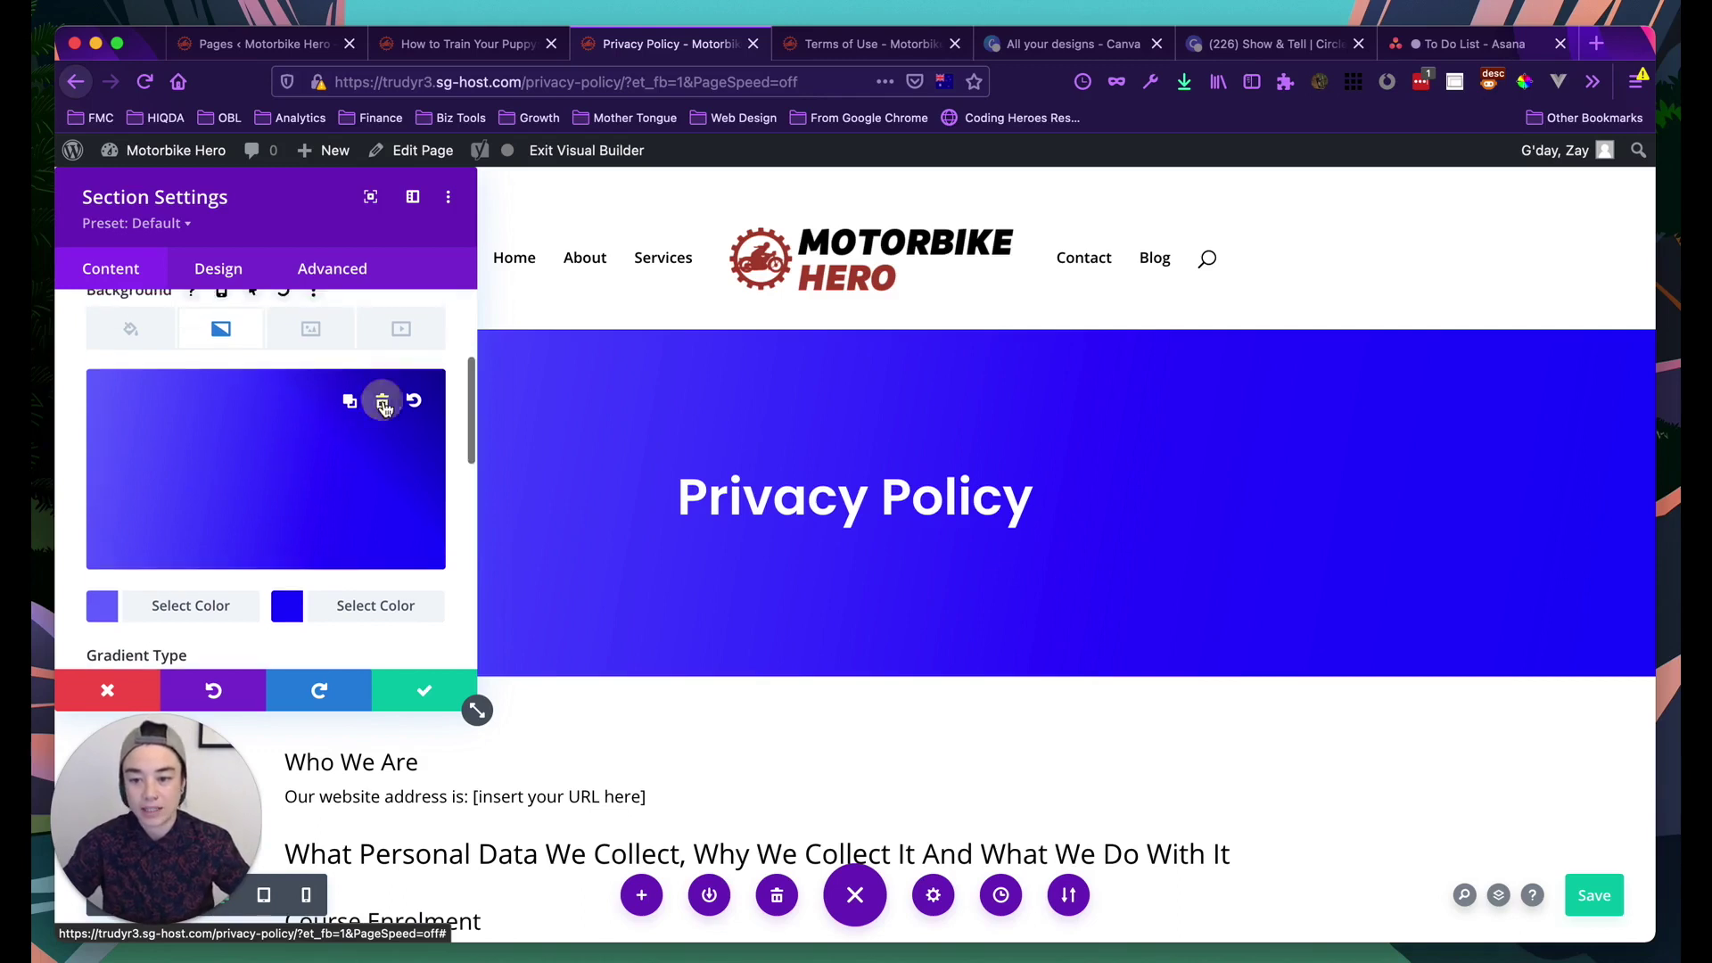
{"action": "left_click", "coordinate": [382, 403]}
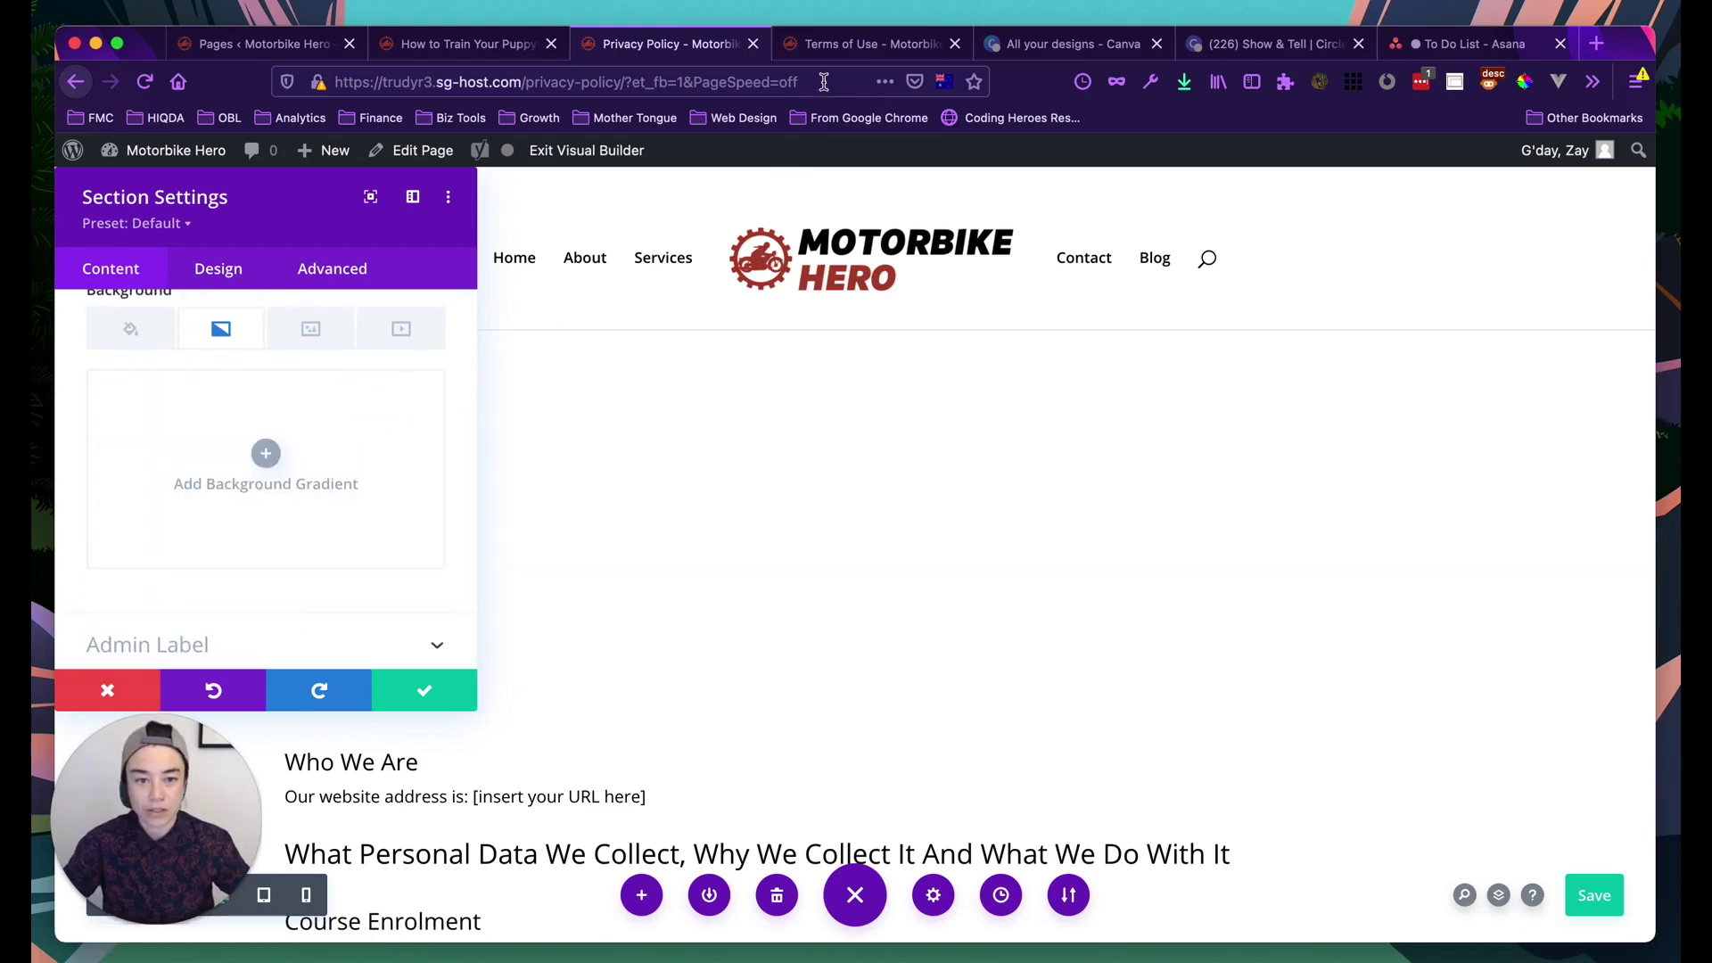
{"action": "left_click", "coordinate": [824, 82]}
Go to Unsplash and search for 'motorbike' photos
{"action": "type", "text": "unsplash.com/"}
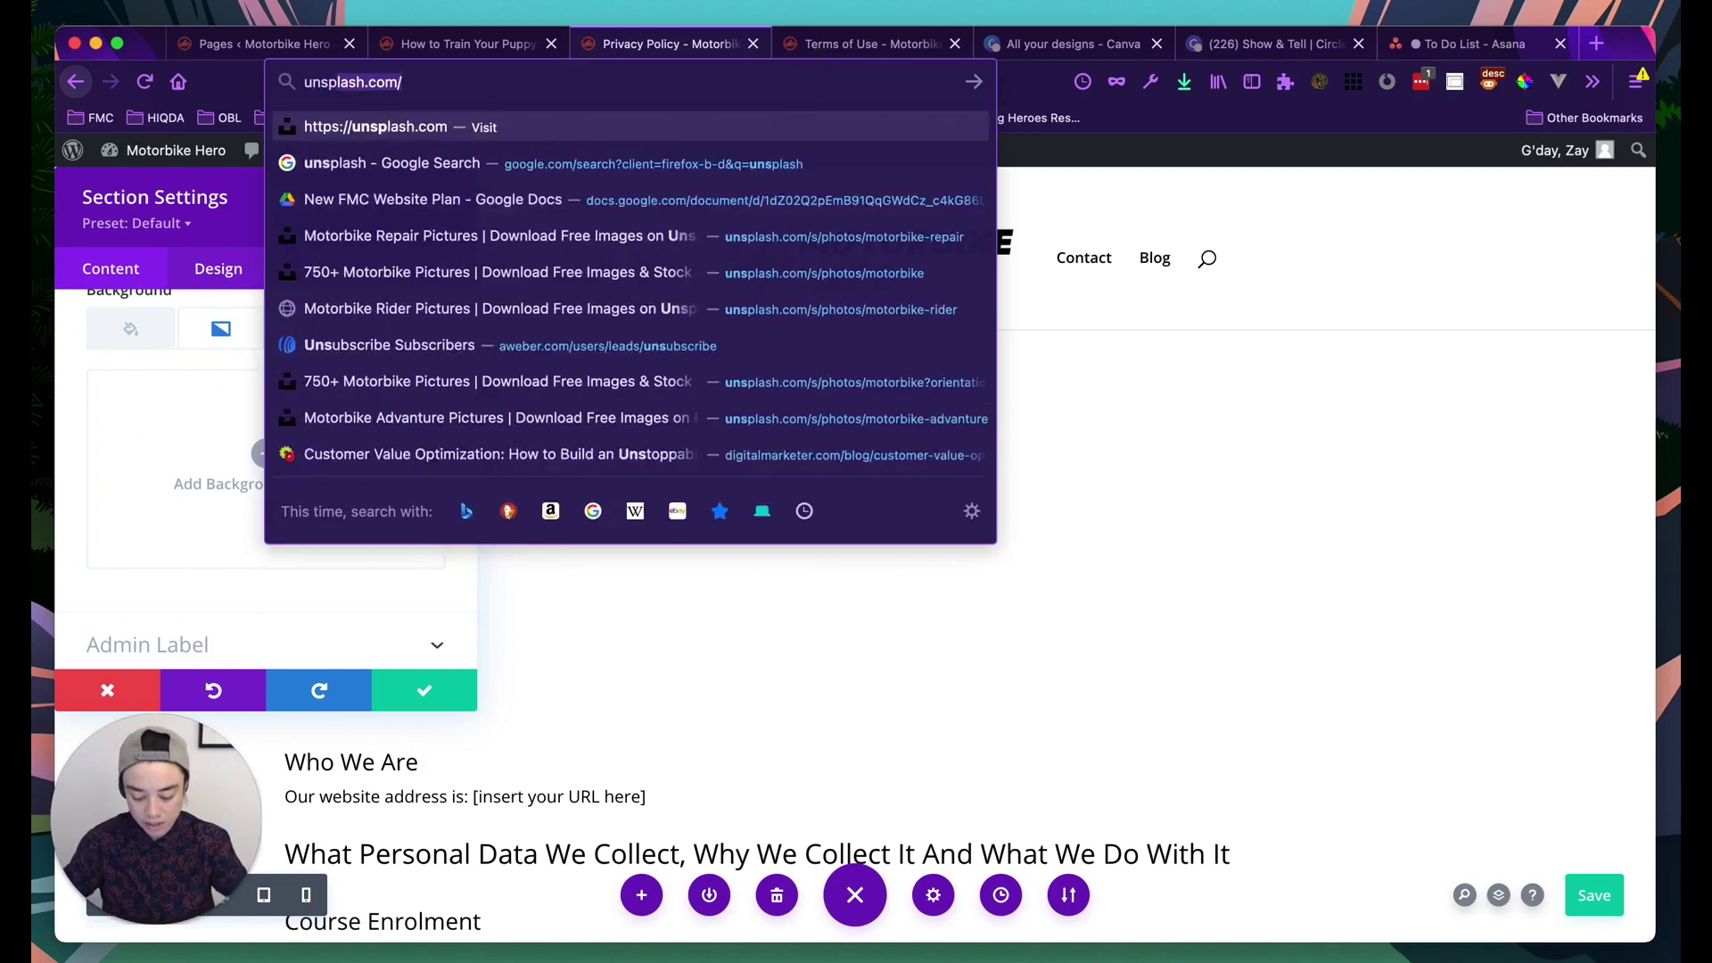
{"action": "key", "text": "alt+Return"}
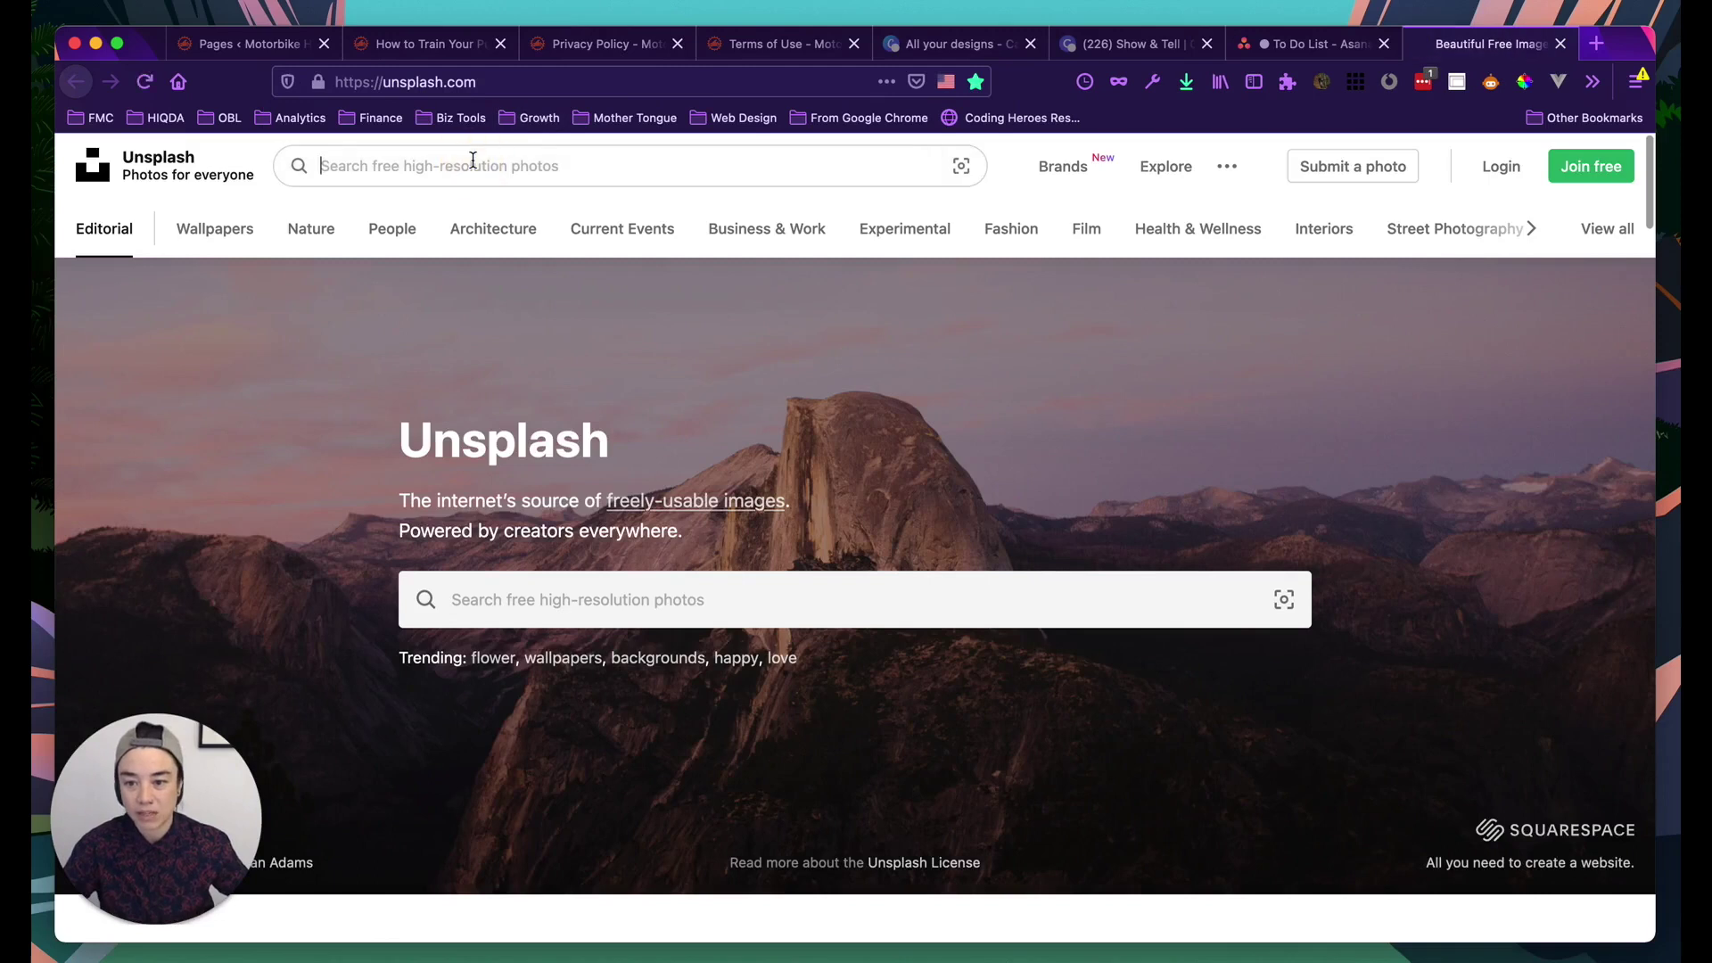
{"action": "type", "text": "motorbikes"}
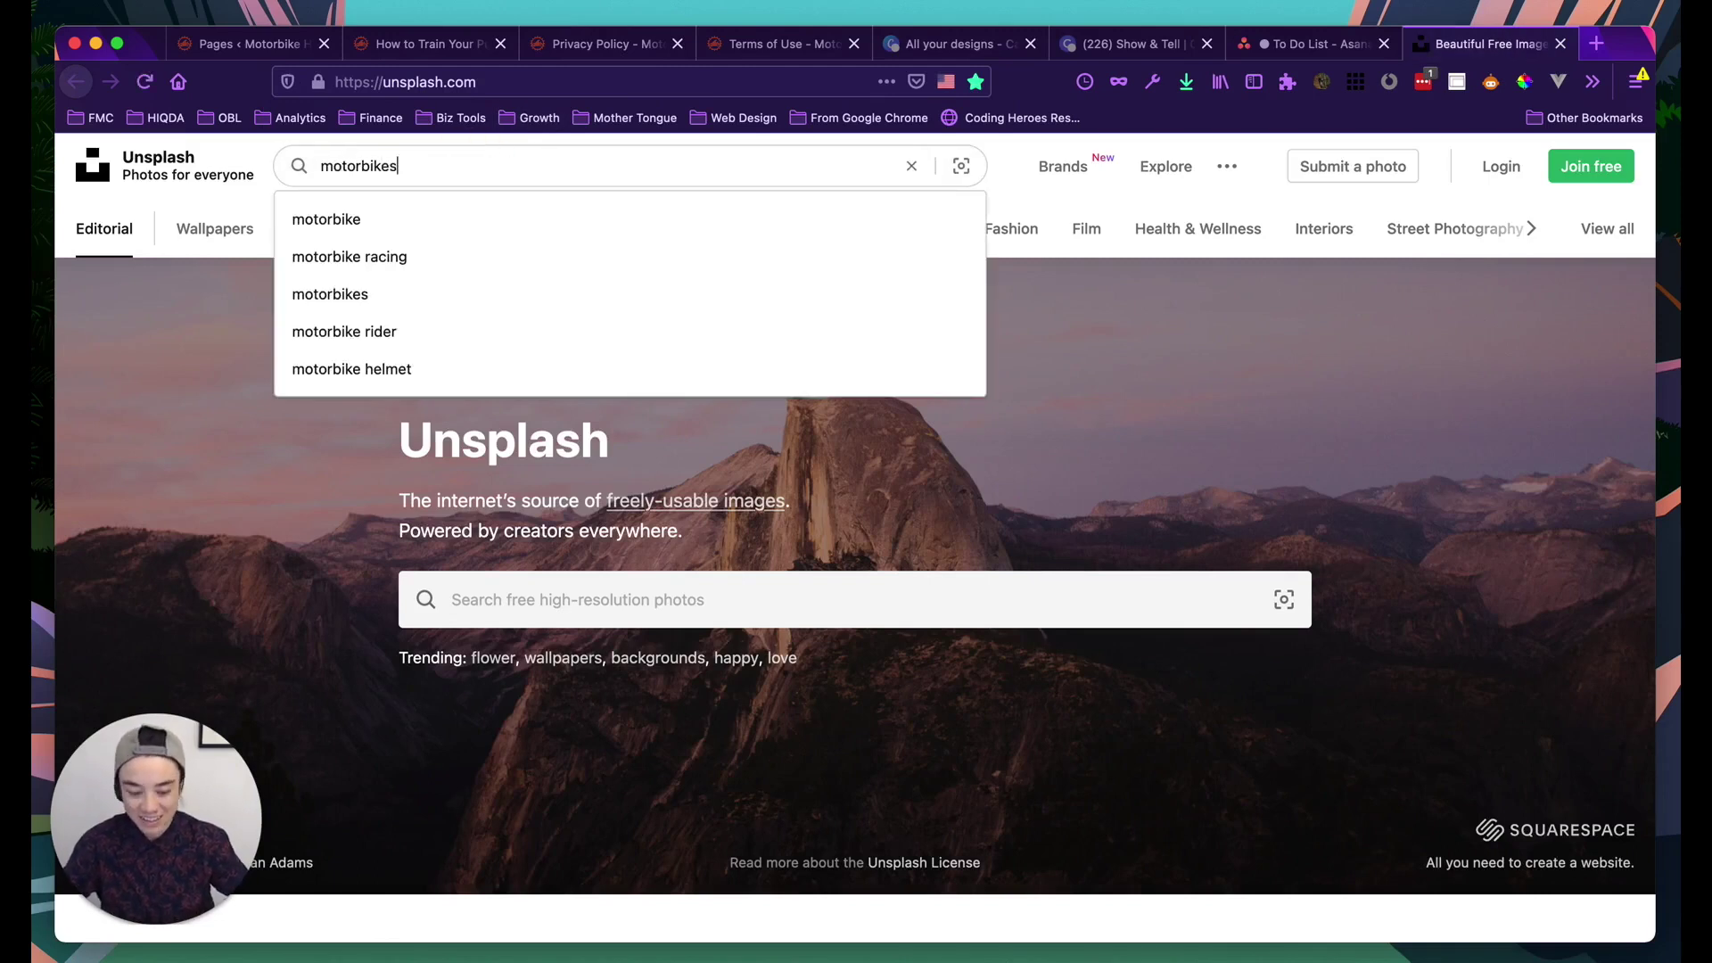
{"action": "key", "text": "Return"}
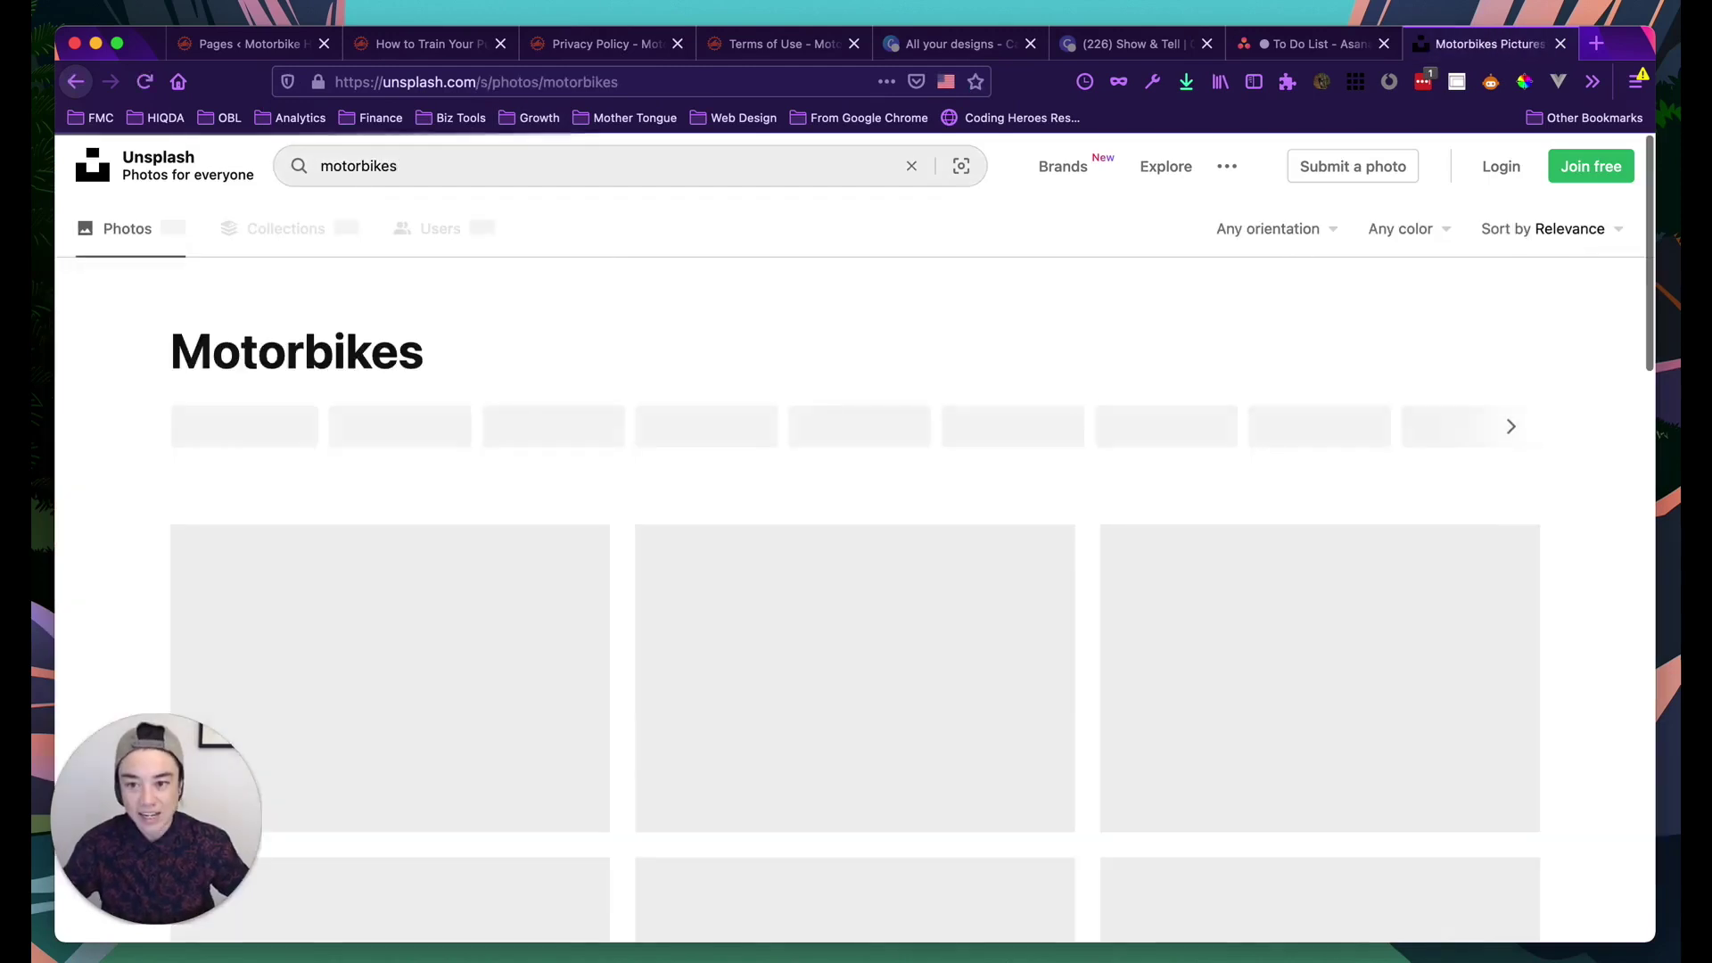
{"action": "scroll", "coordinate": [609, 511], "scroll_direction": "down", "scroll_amount": 10}
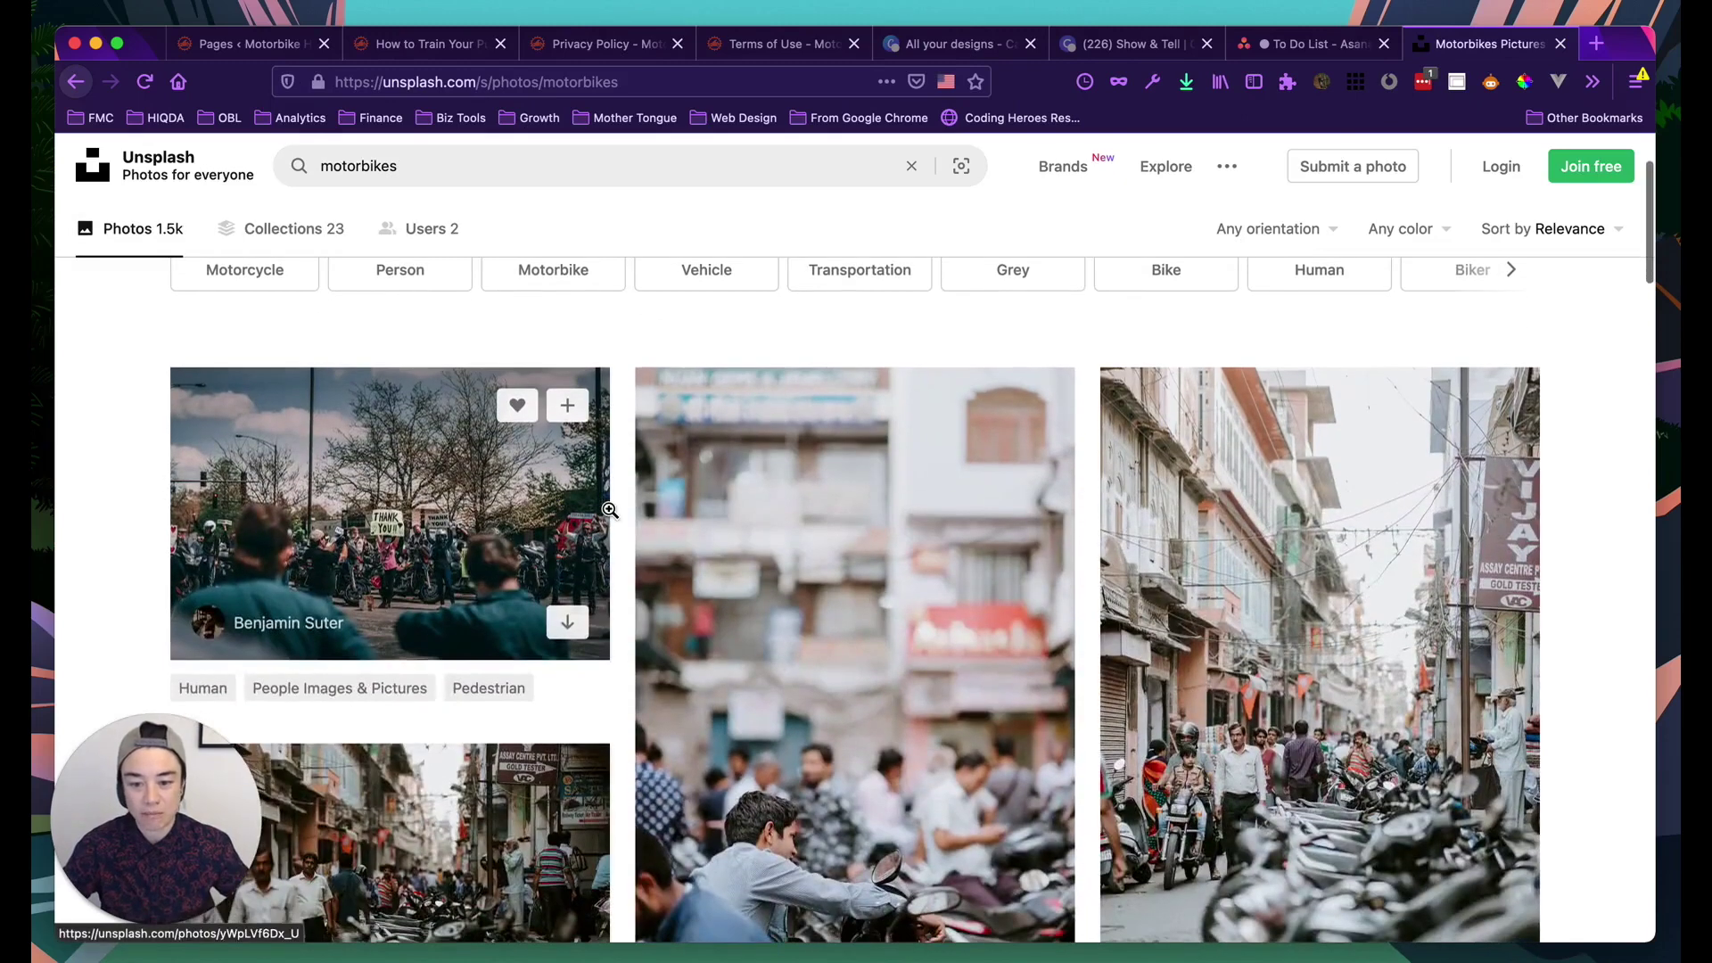
{"action": "scroll", "coordinate": [609, 510], "scroll_direction": "down", "scroll_amount": 4}
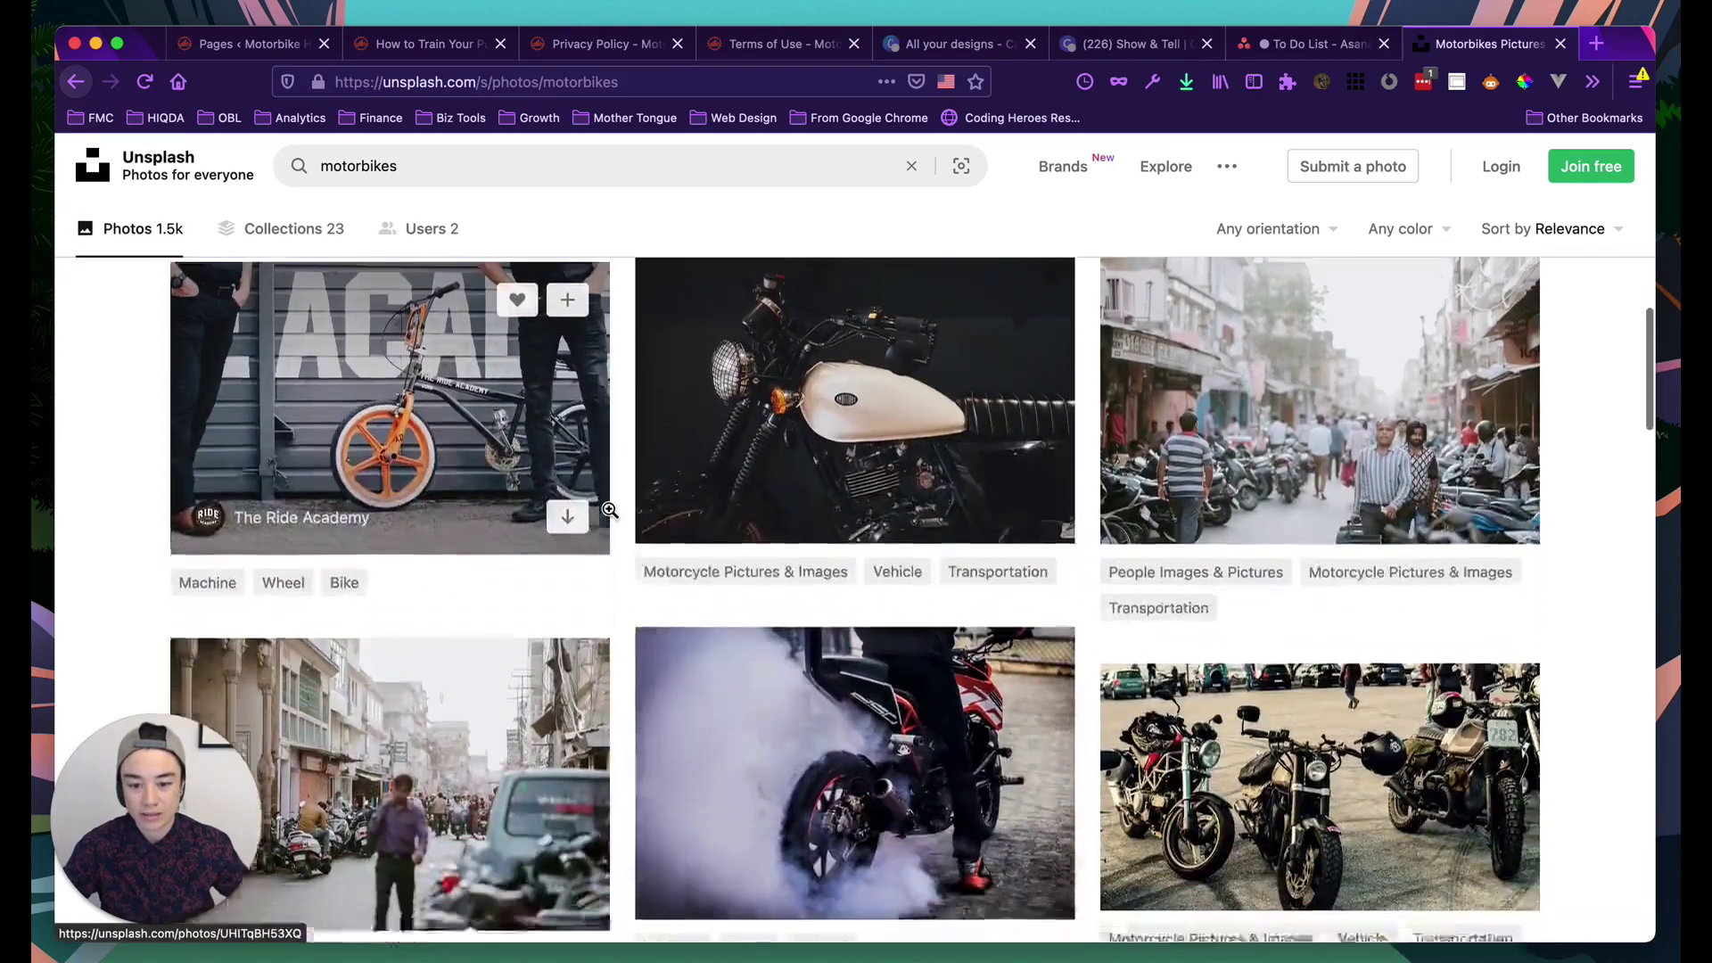
{"action": "left_click", "coordinate": [441, 175]}
{"action": "key", "text": "BackSpace"}
{"action": "key", "text": "Return"}
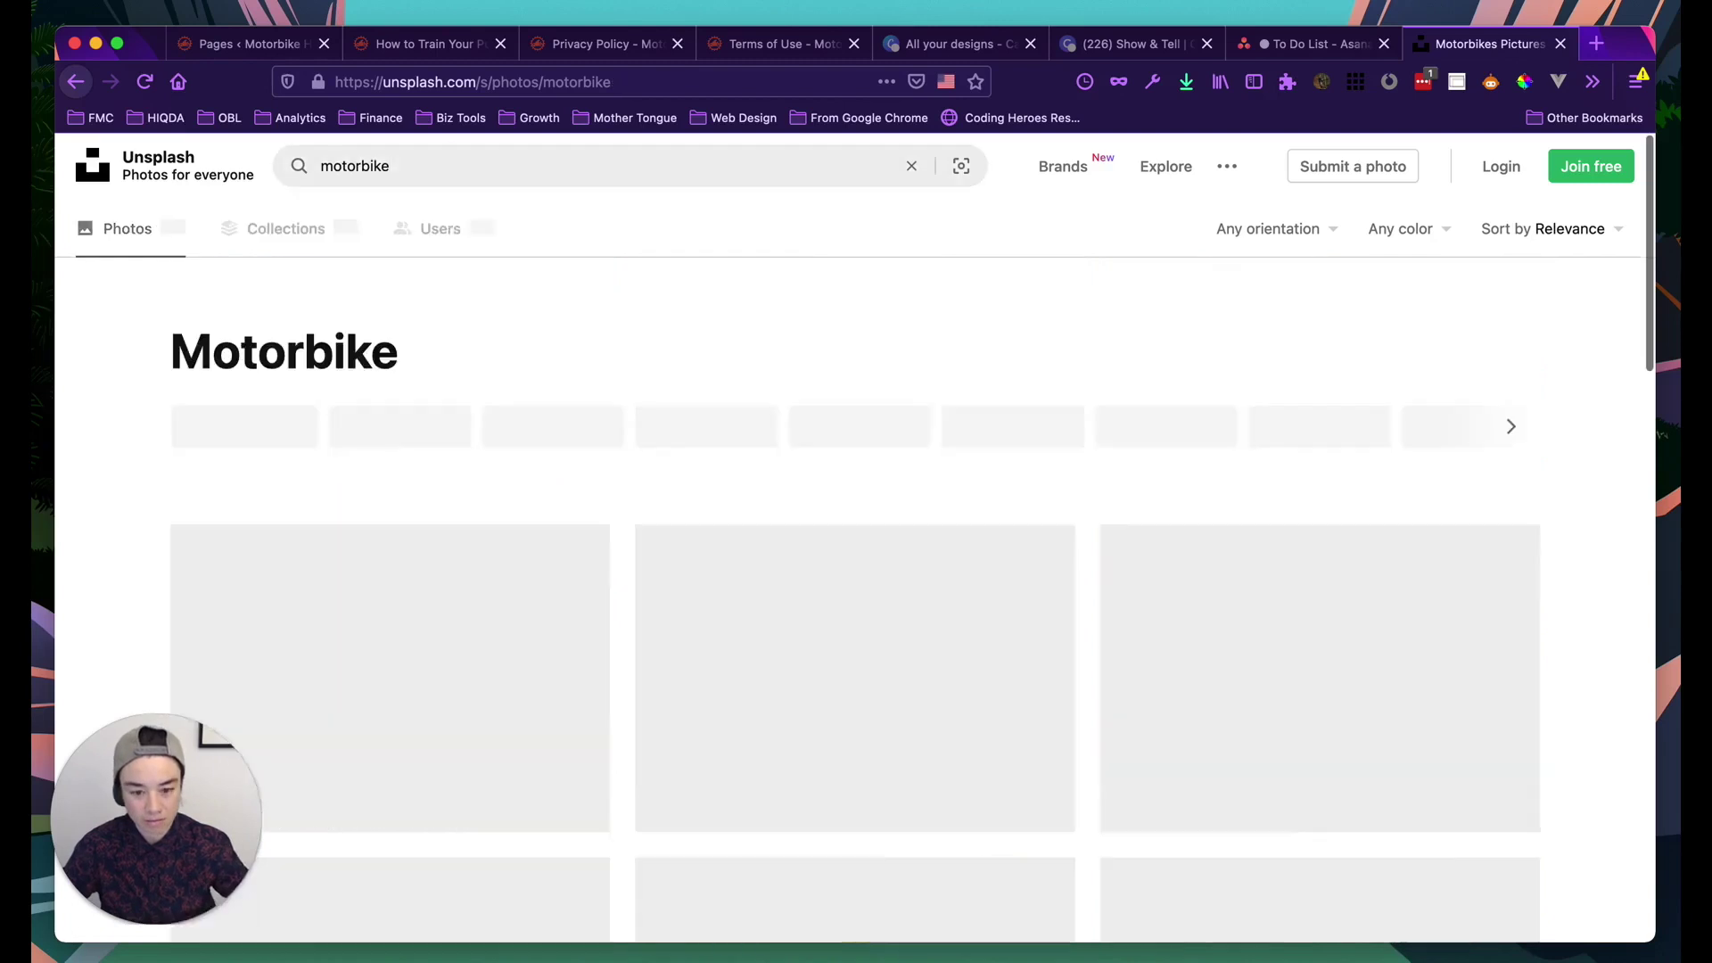
{"action": "scroll", "coordinate": [706, 535], "scroll_direction": "down", "scroll_amount": 1}
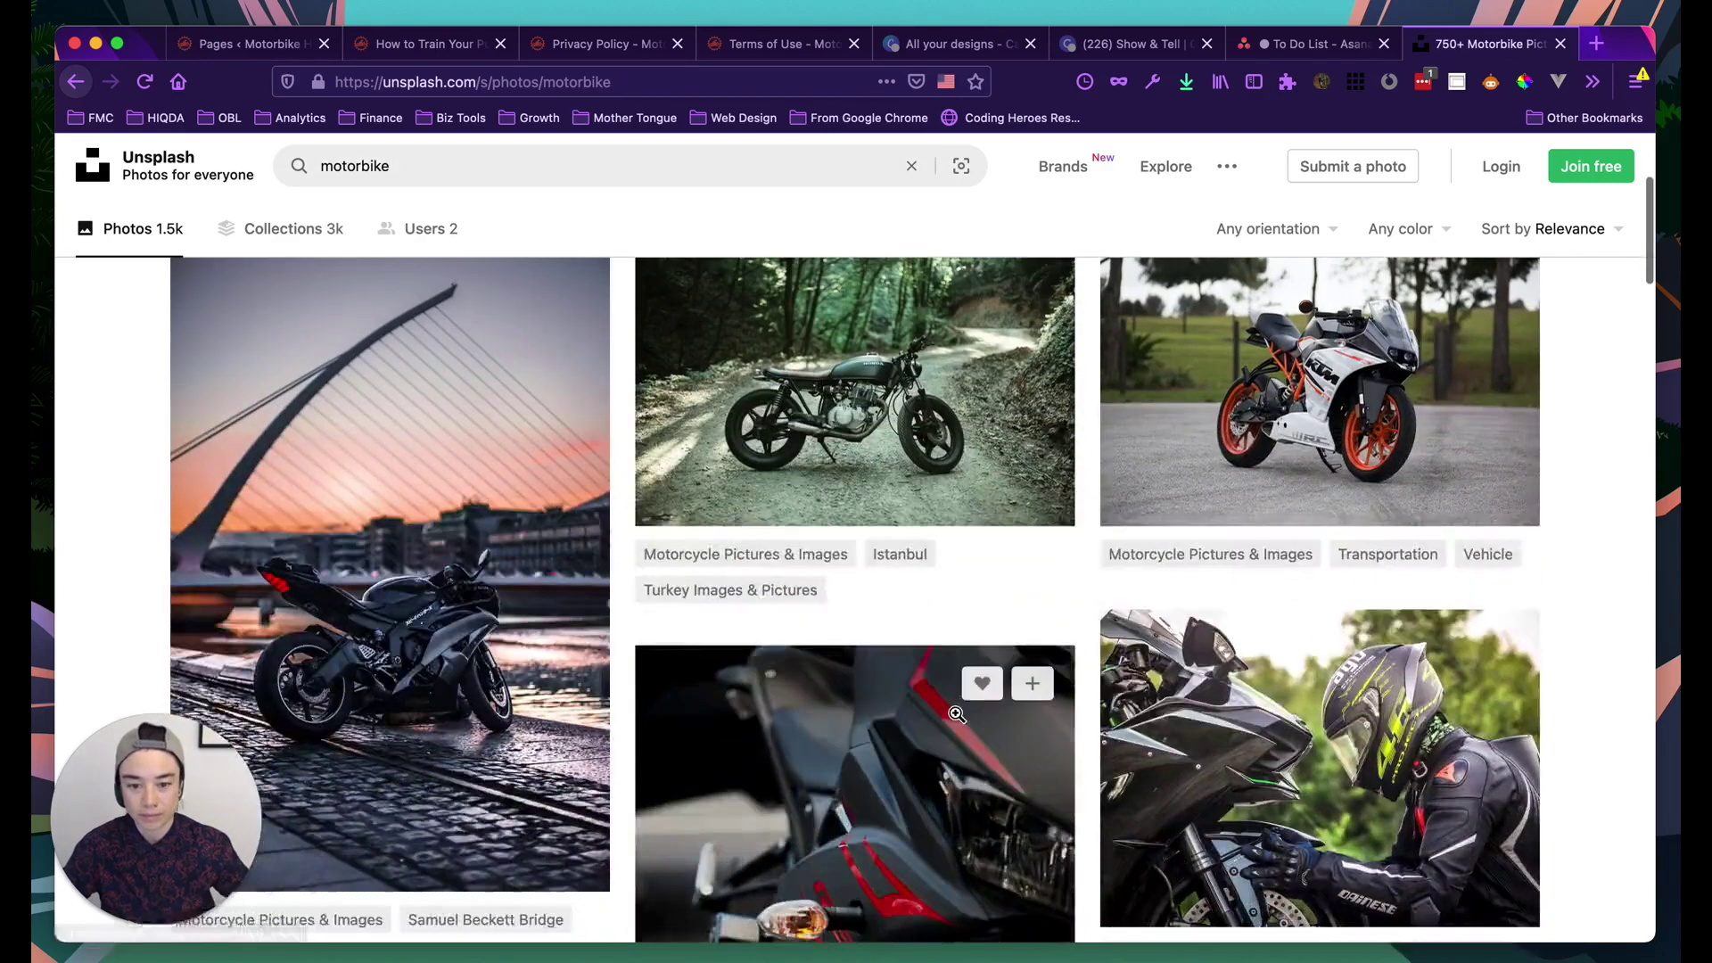
{"action": "scroll", "coordinate": [957, 714], "scroll_direction": "down", "scroll_amount": 3}
{"action": "scroll", "coordinate": [957, 714], "scroll_direction": "down", "scroll_amount": 5}
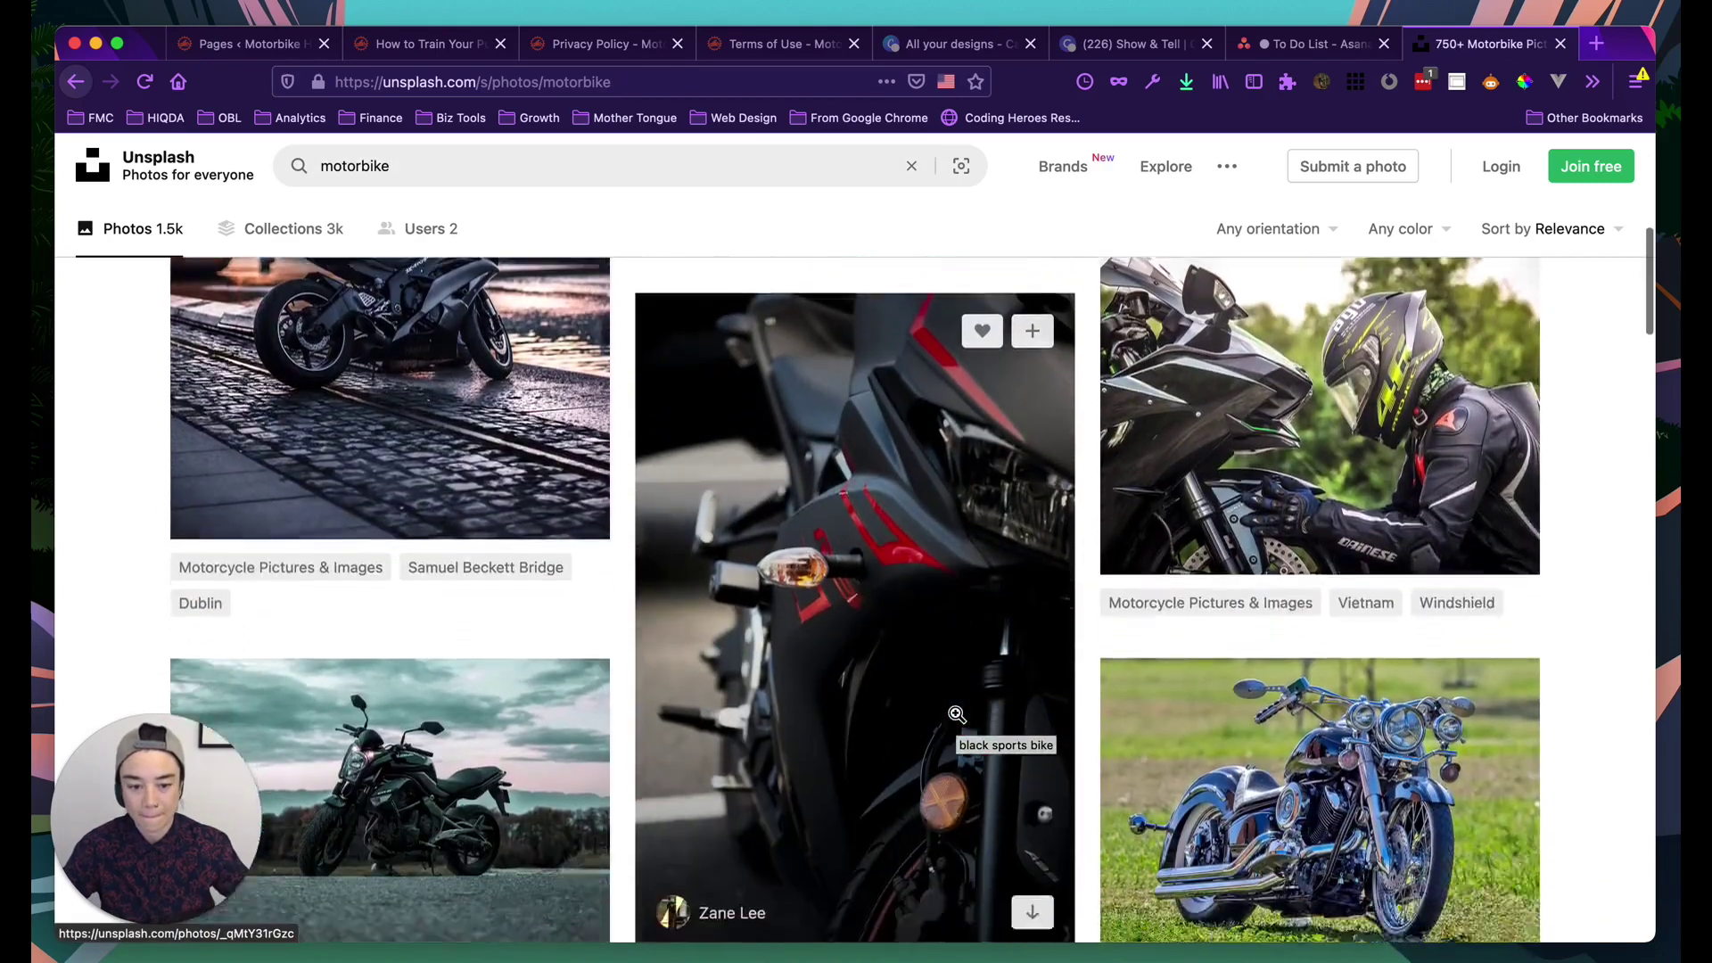
Try the search 'motorbike privacy', then return to plain 'motorbike' results
{"action": "left_click", "coordinate": [515, 160]}
{"action": "type", "text": "privacy"}
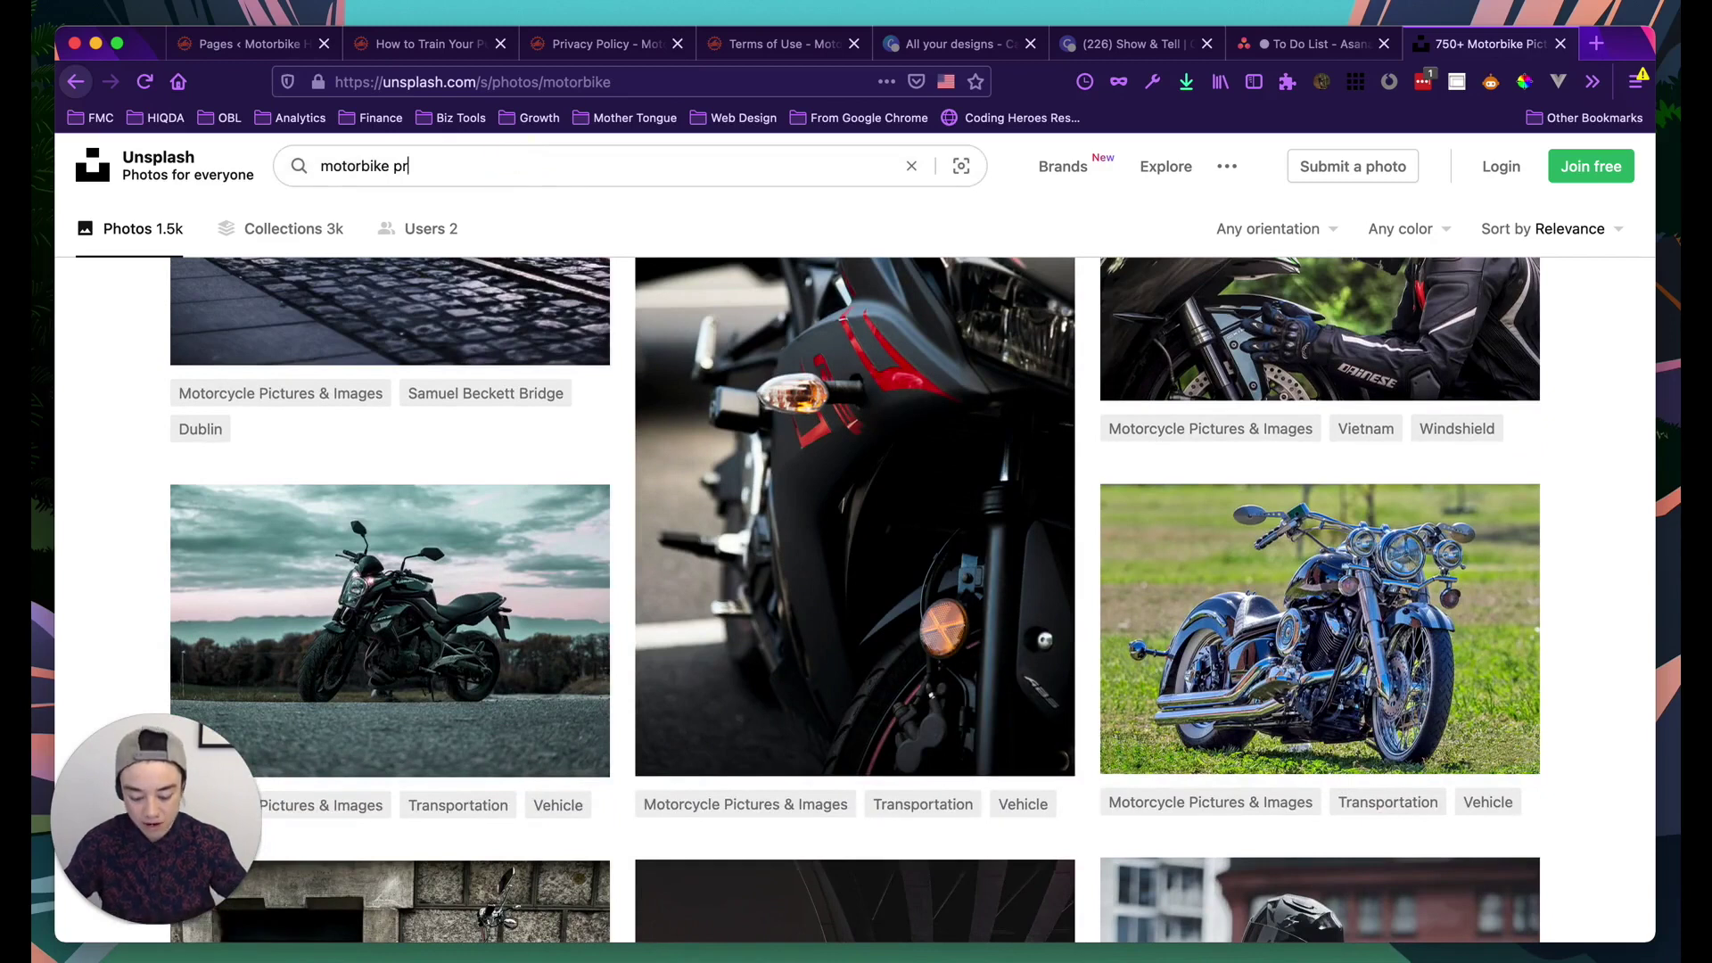
{"action": "key", "text": "Return"}
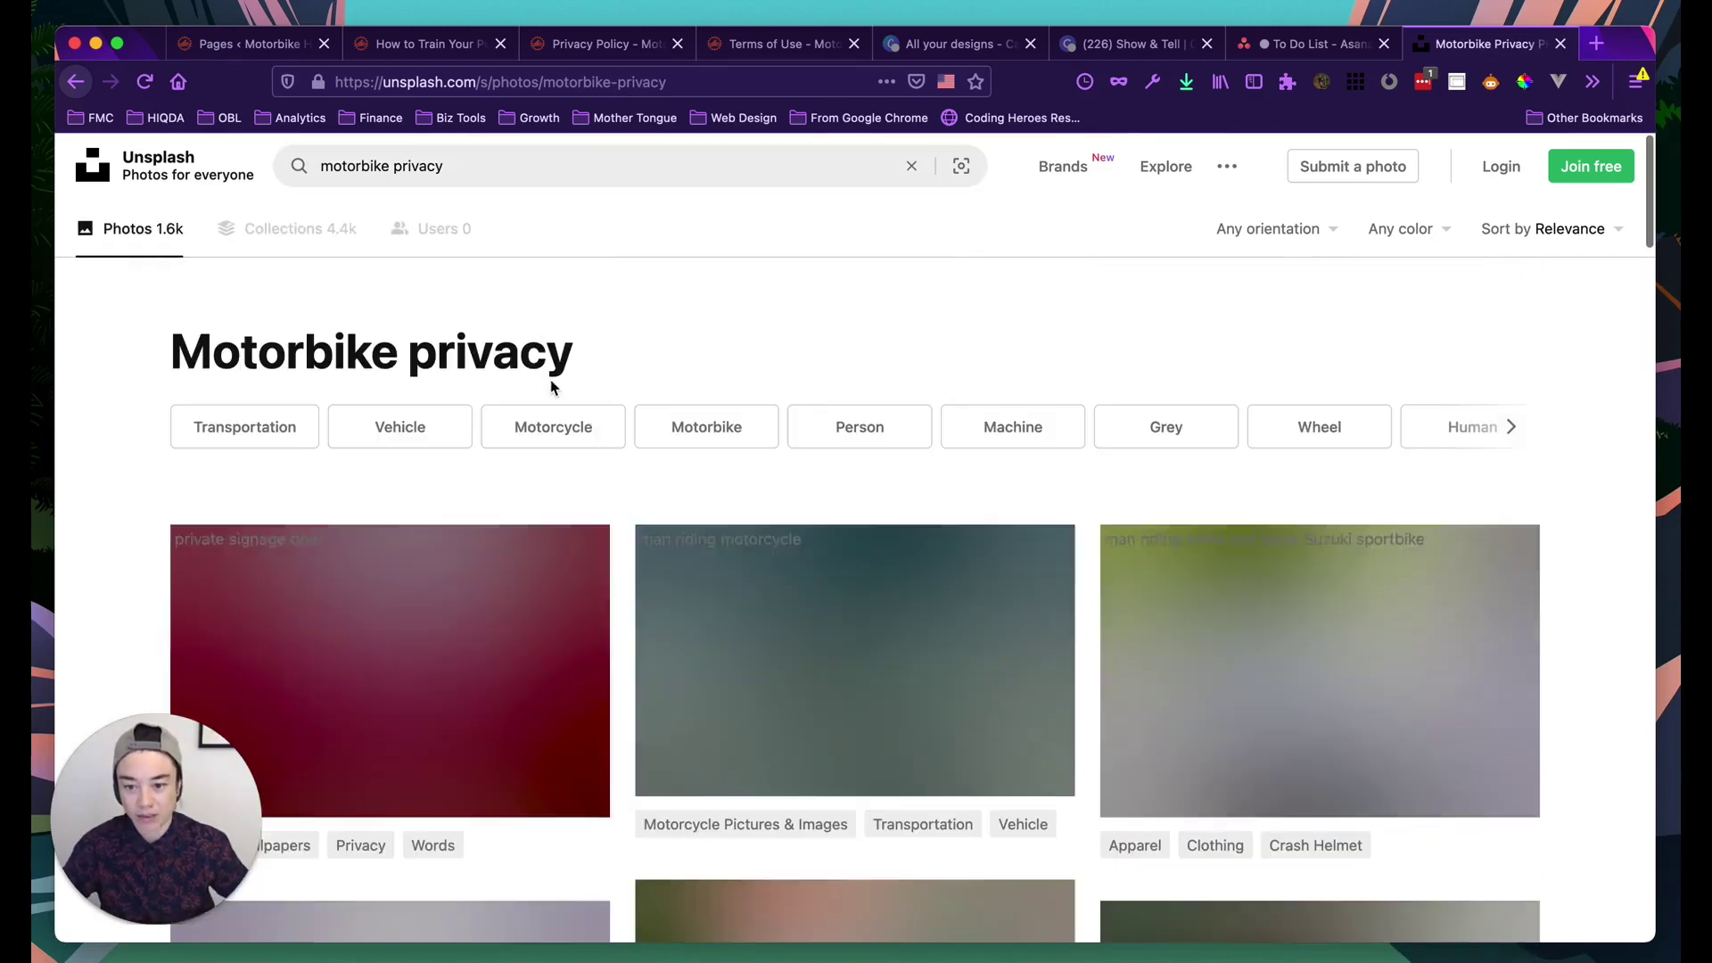
{"action": "scroll", "coordinate": [693, 491], "scroll_direction": "down", "scroll_amount": 2}
{"action": "scroll", "coordinate": [693, 491], "scroll_direction": "down", "scroll_amount": 6}
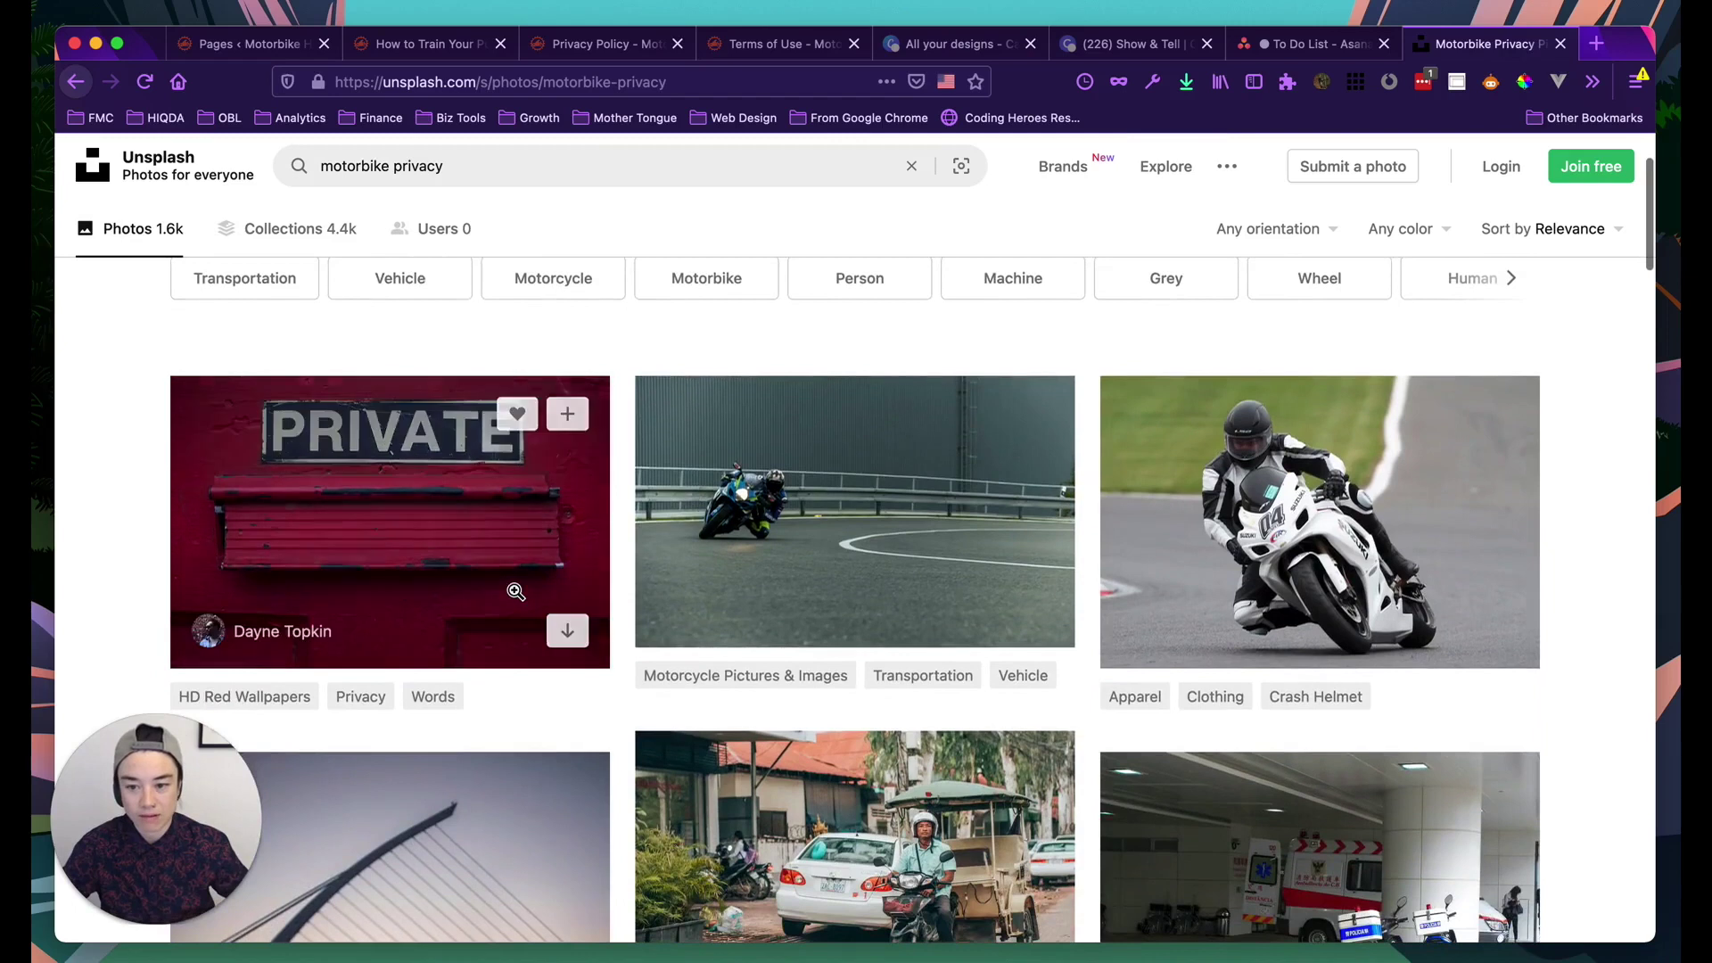
{"action": "scroll", "coordinate": [599, 617], "scroll_direction": "up", "scroll_amount": 5}
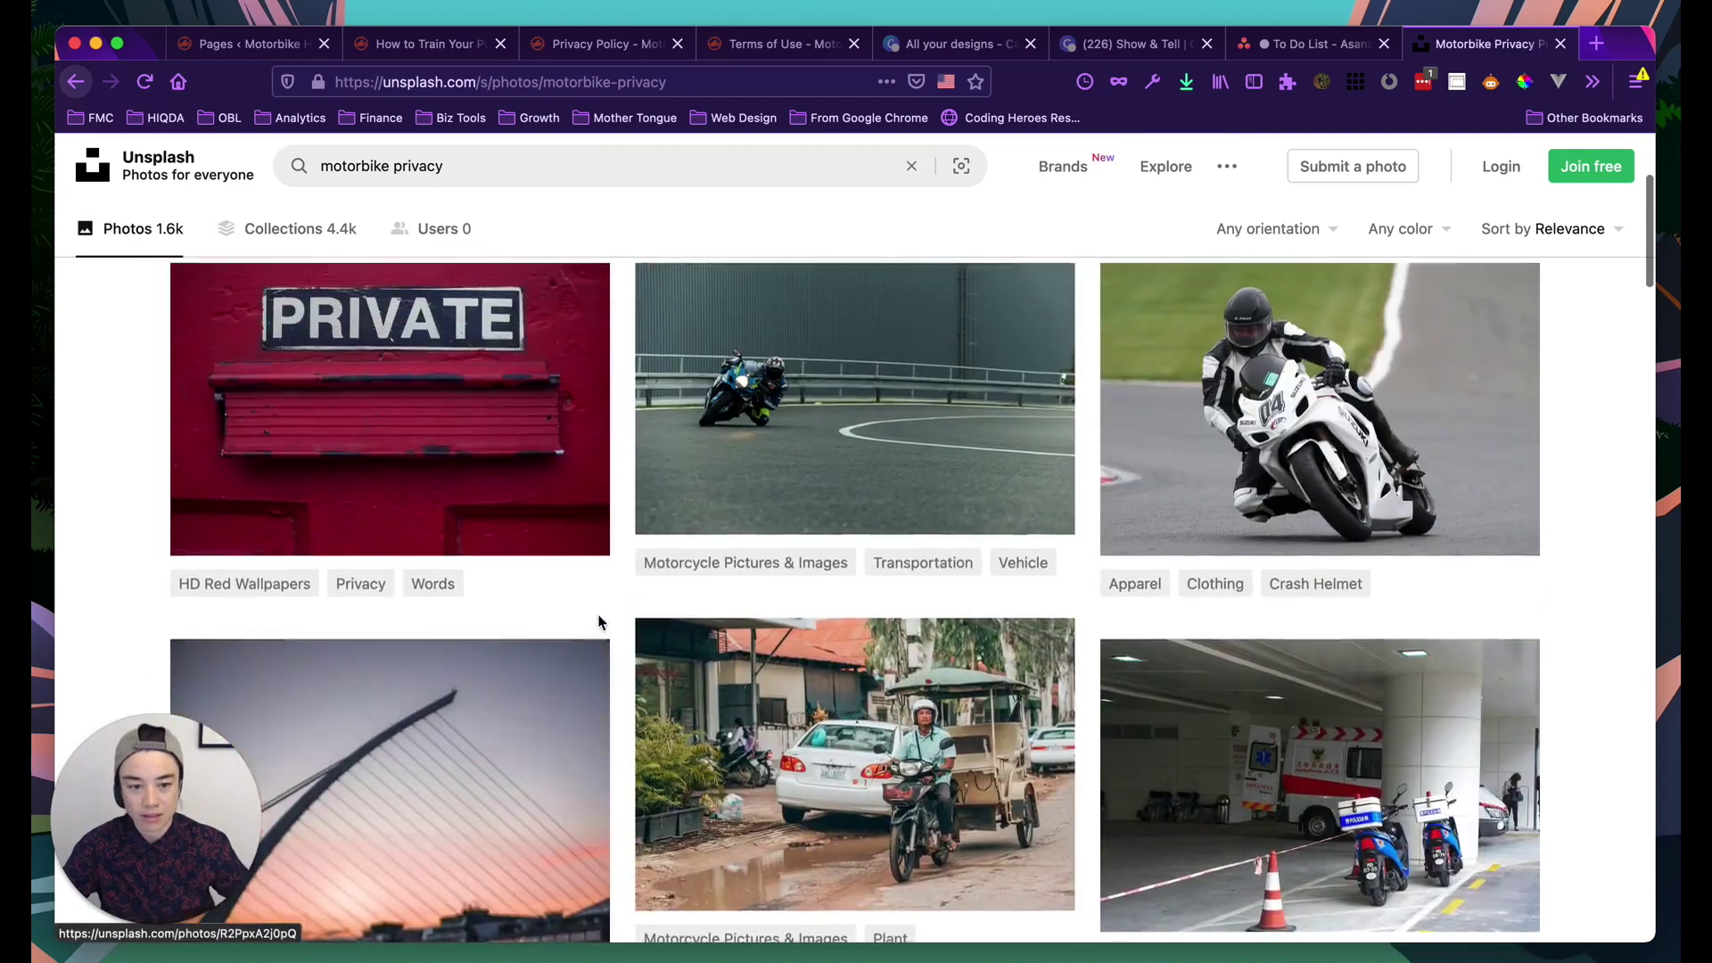
{"action": "left_click", "coordinate": [463, 182]}
{"action": "key", "text": "BackSpace"}
{"action": "key", "text": "BackSpace"}
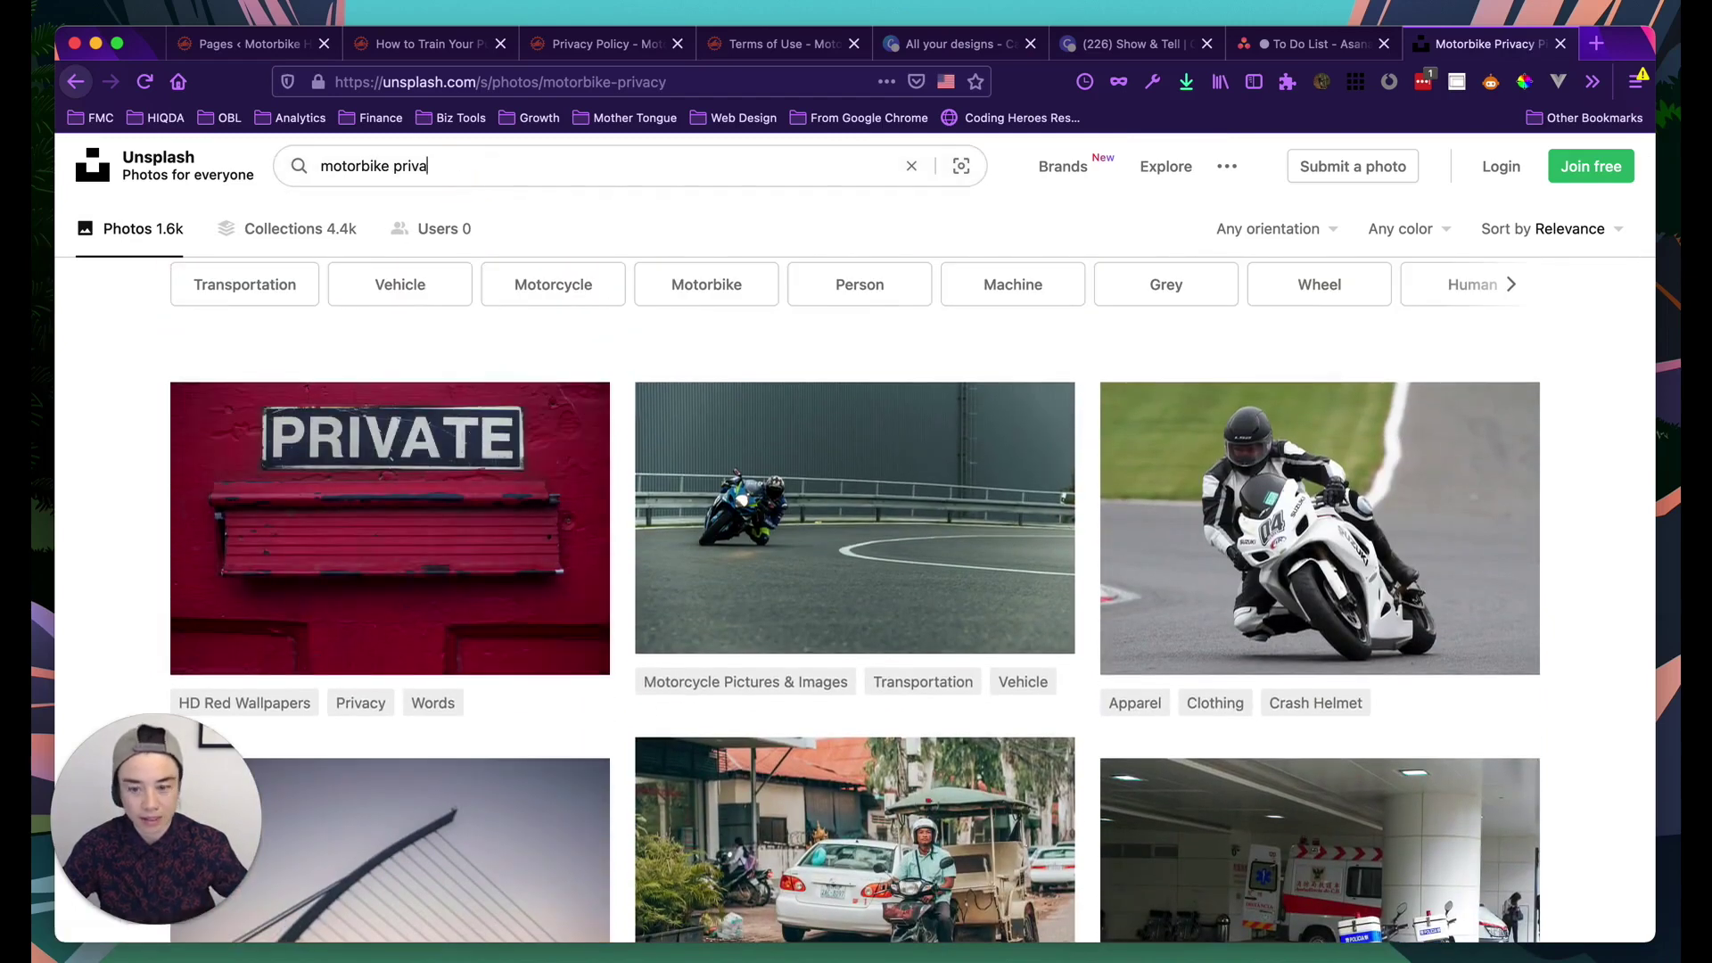
{"action": "key", "text": "Return"}
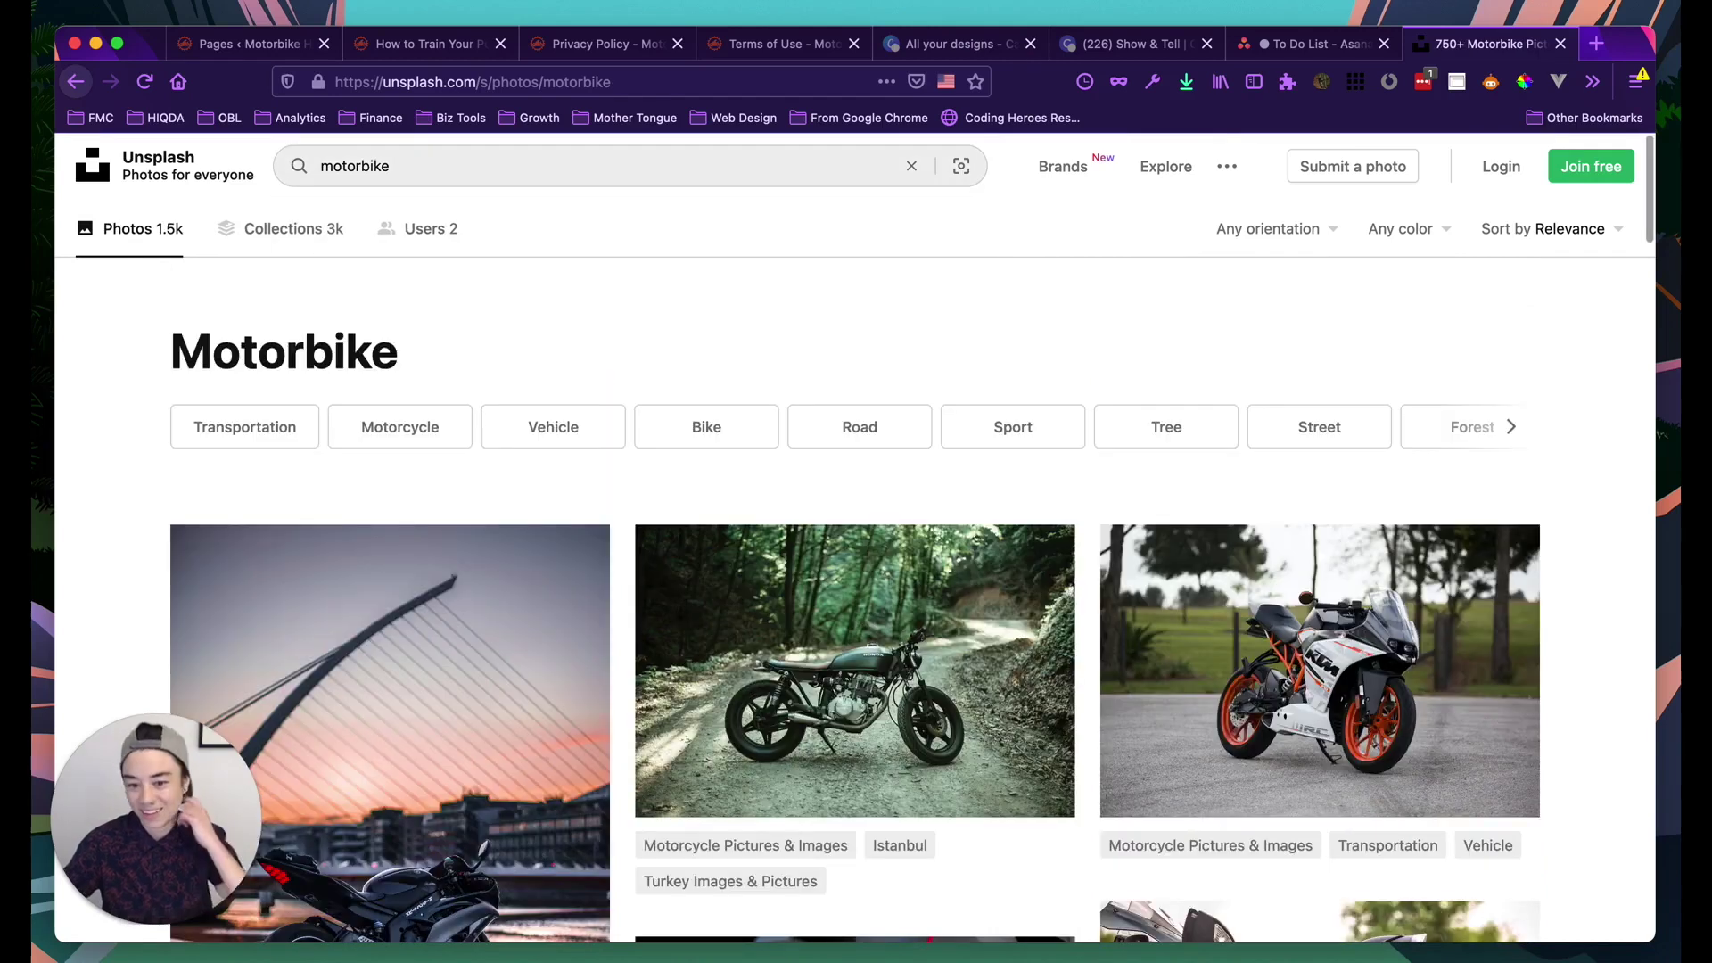
{"action": "scroll", "coordinate": [635, 366], "scroll_direction": "down", "scroll_amount": 4}
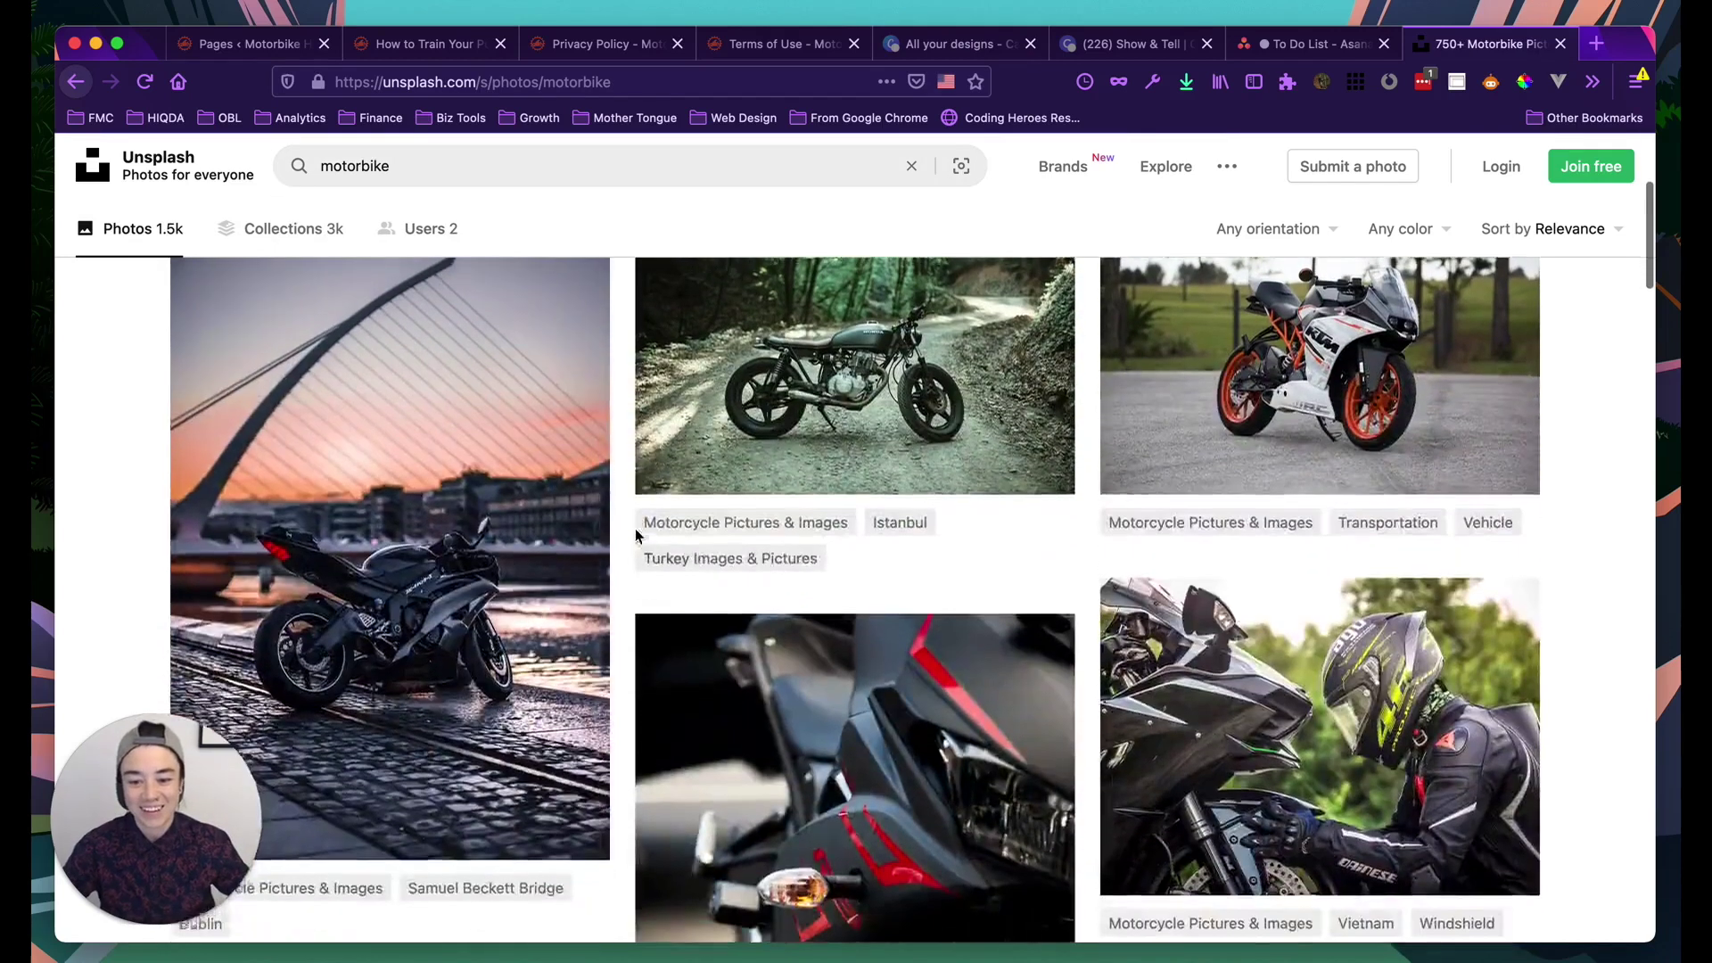
{"action": "scroll", "coordinate": [635, 528], "scroll_direction": "up", "scroll_amount": 4}
Filter results to Landscape orientation and download the motorbike-on-forest-road photo
{"action": "left_click", "coordinate": [1240, 229]}
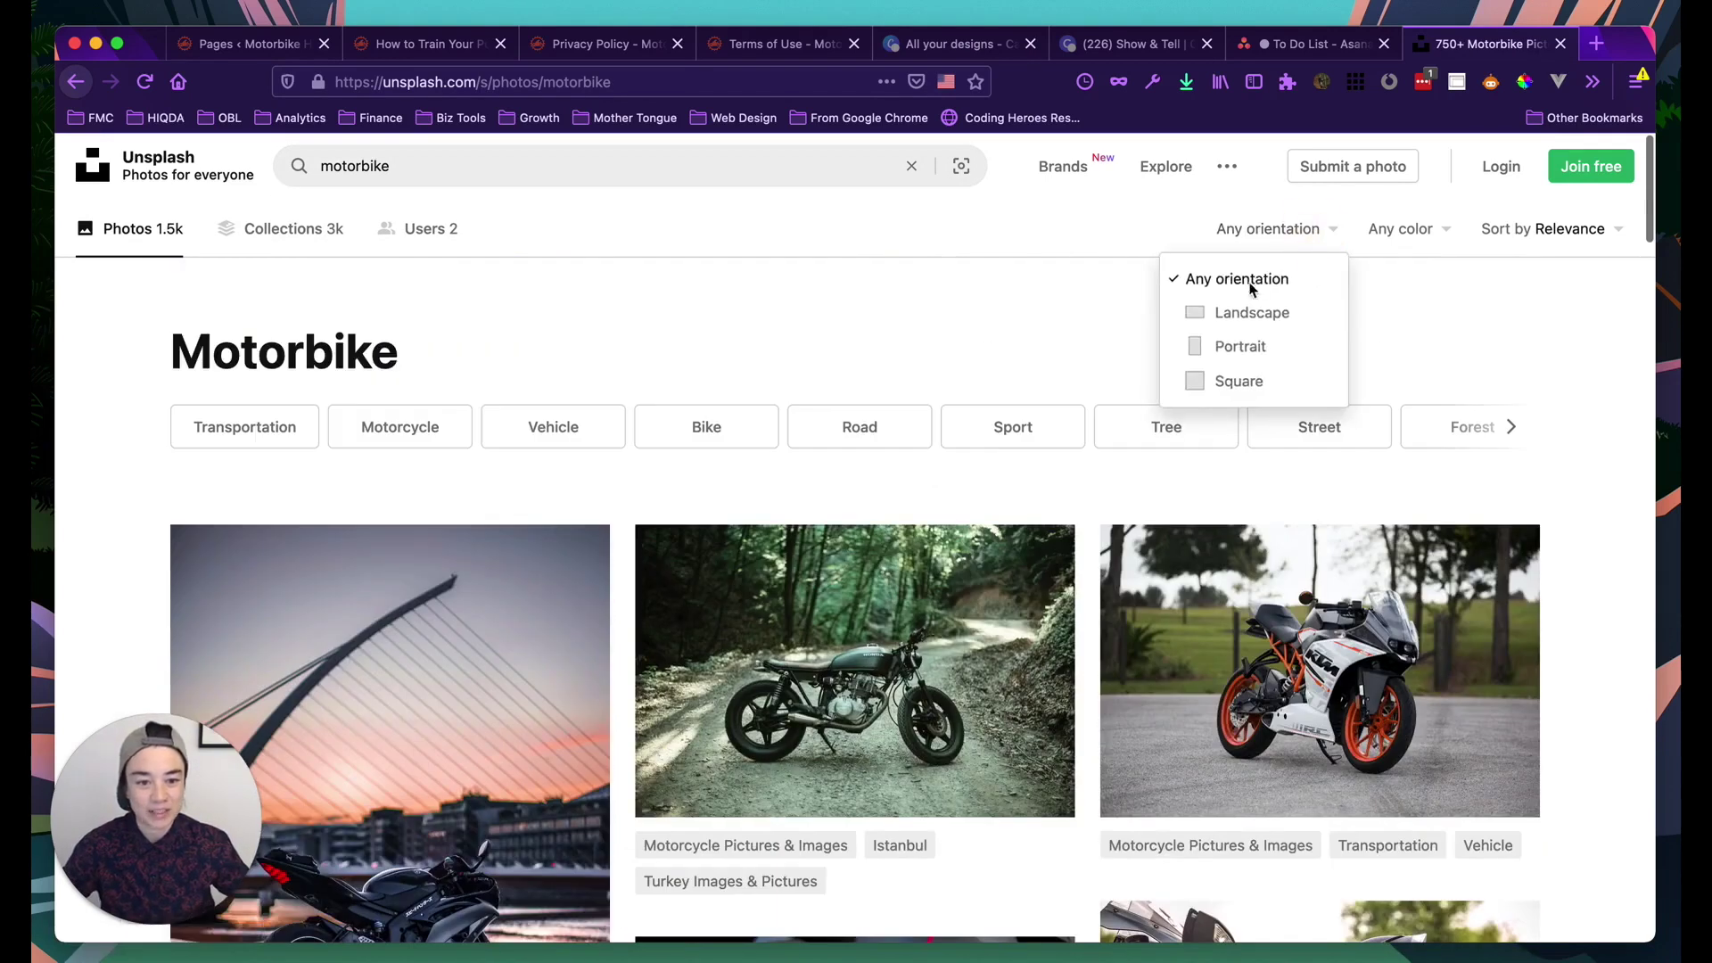
{"action": "left_click", "coordinate": [1233, 310]}
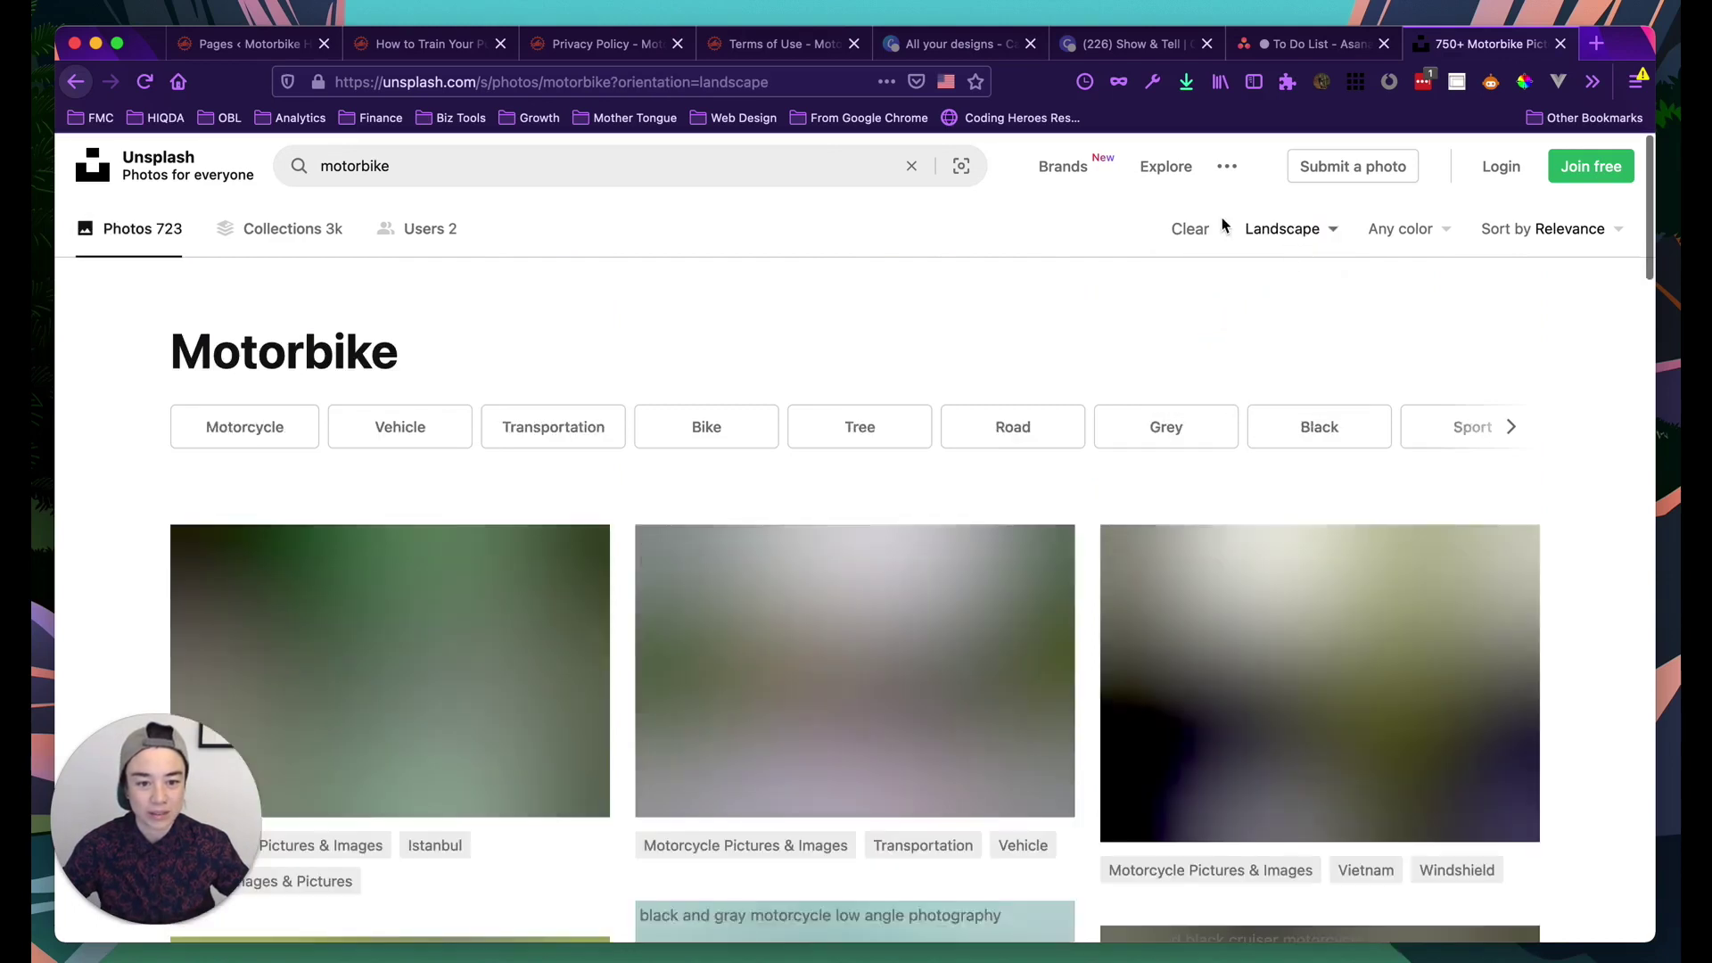
{"action": "scroll", "coordinate": [1281, 382], "scroll_direction": "down", "scroll_amount": 2}
{"action": "scroll", "coordinate": [1280, 382], "scroll_direction": "down", "scroll_amount": 2}
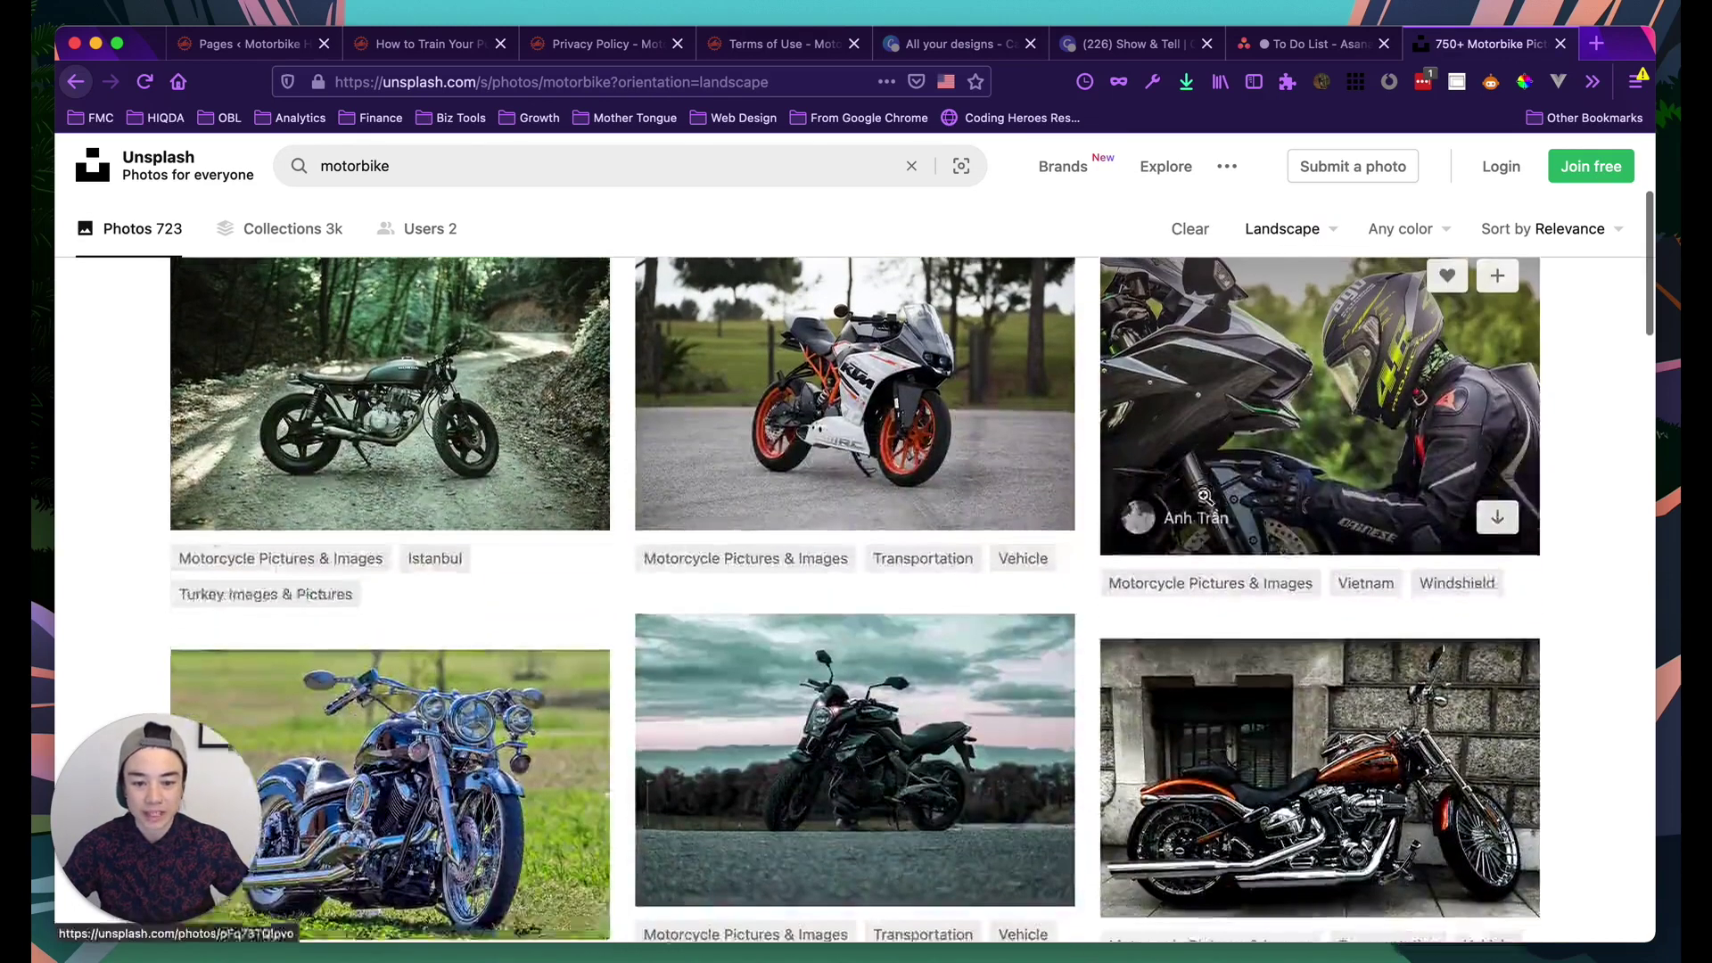
{"action": "scroll", "coordinate": [923, 531], "scroll_direction": "up", "scroll_amount": 3}
{"action": "scroll", "coordinate": [802, 535], "scroll_direction": "down", "scroll_amount": 2}
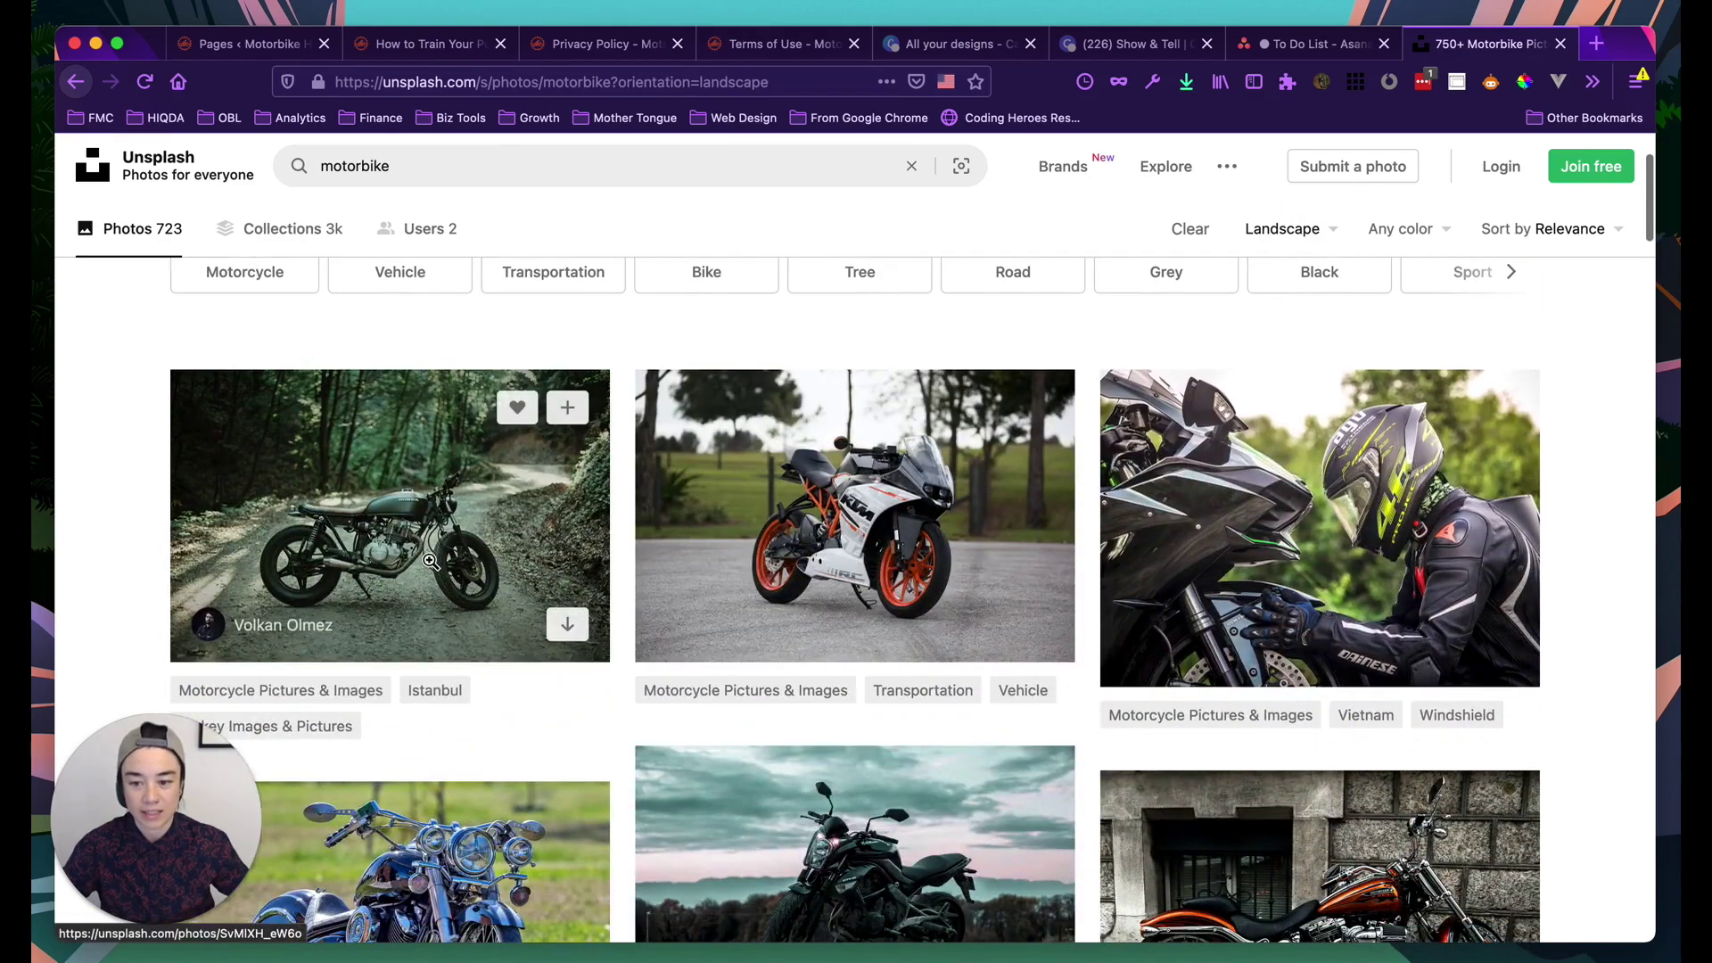
{"action": "scroll", "coordinate": [526, 559], "scroll_direction": "down", "scroll_amount": 2}
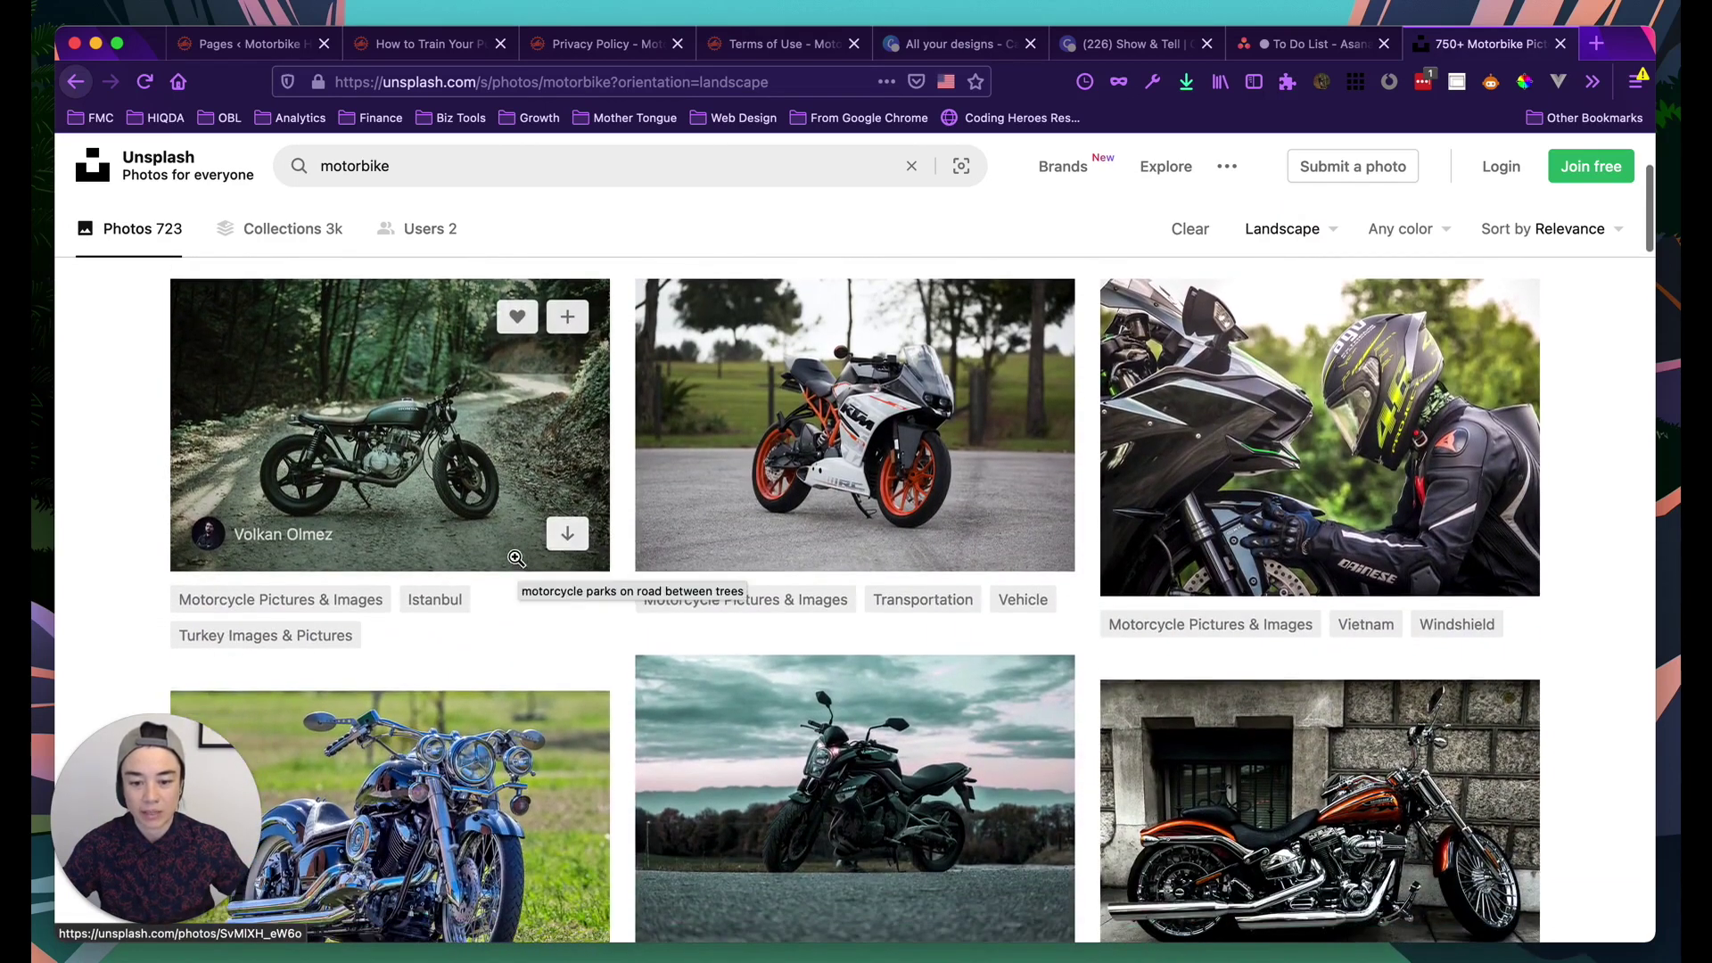
{"action": "scroll", "coordinate": [544, 588], "scroll_direction": "up", "scroll_amount": 2}
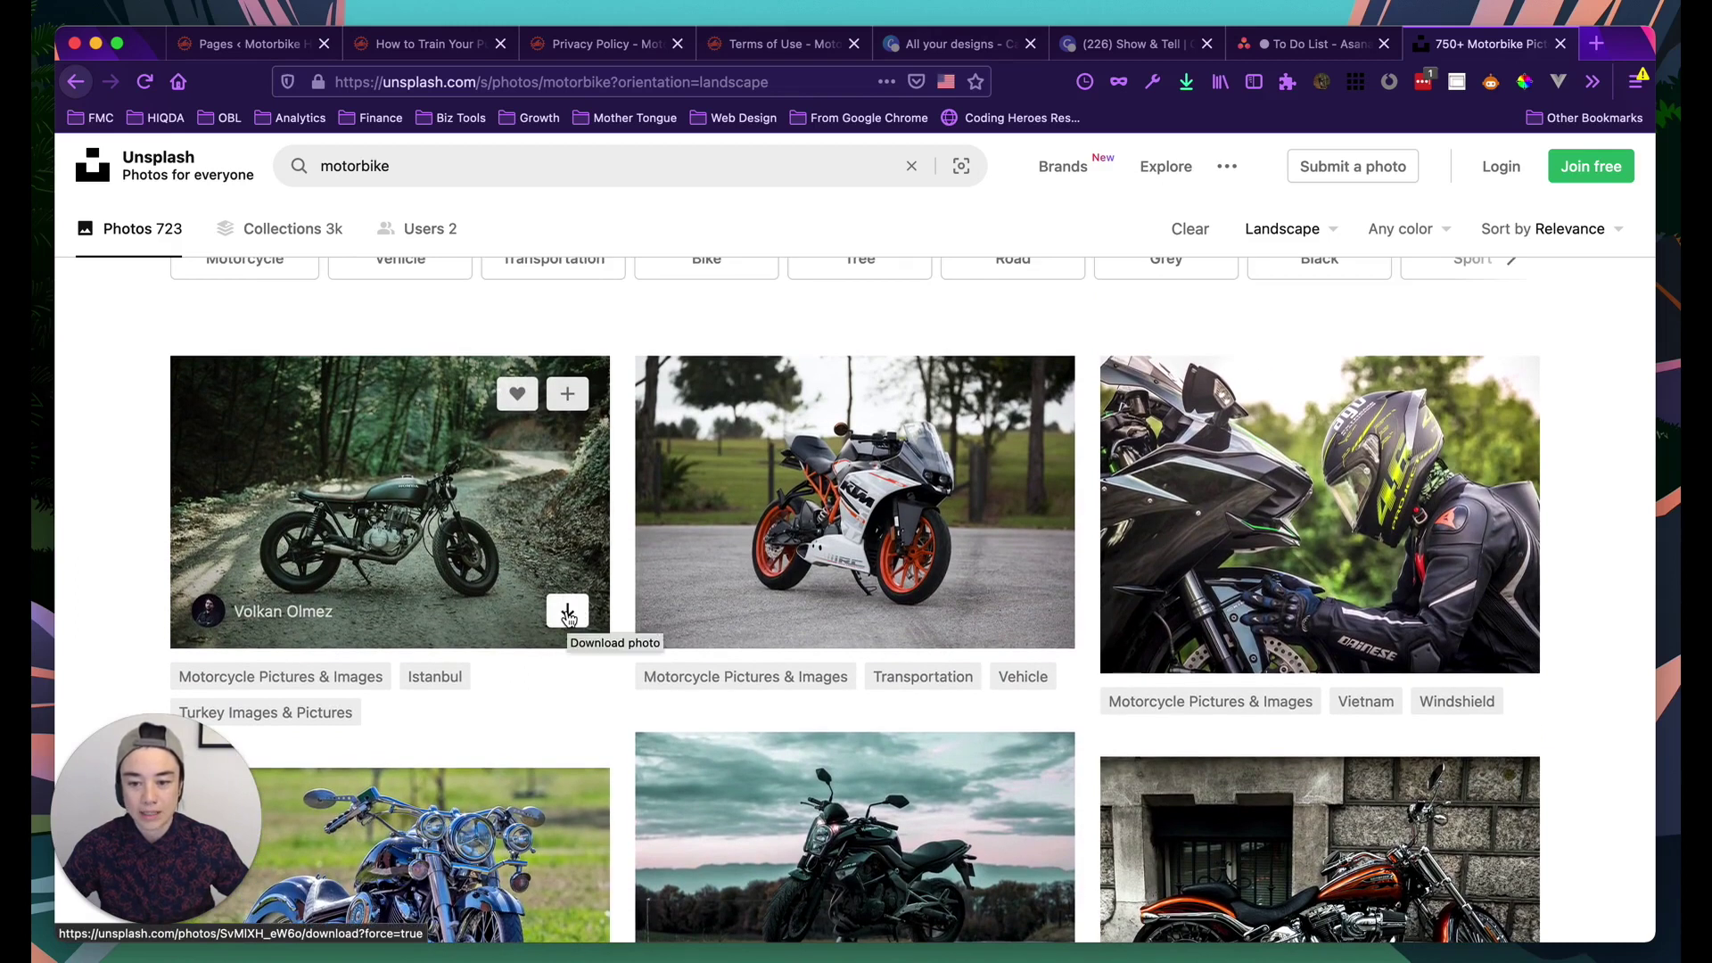
{"action": "left_click", "coordinate": [568, 615]}
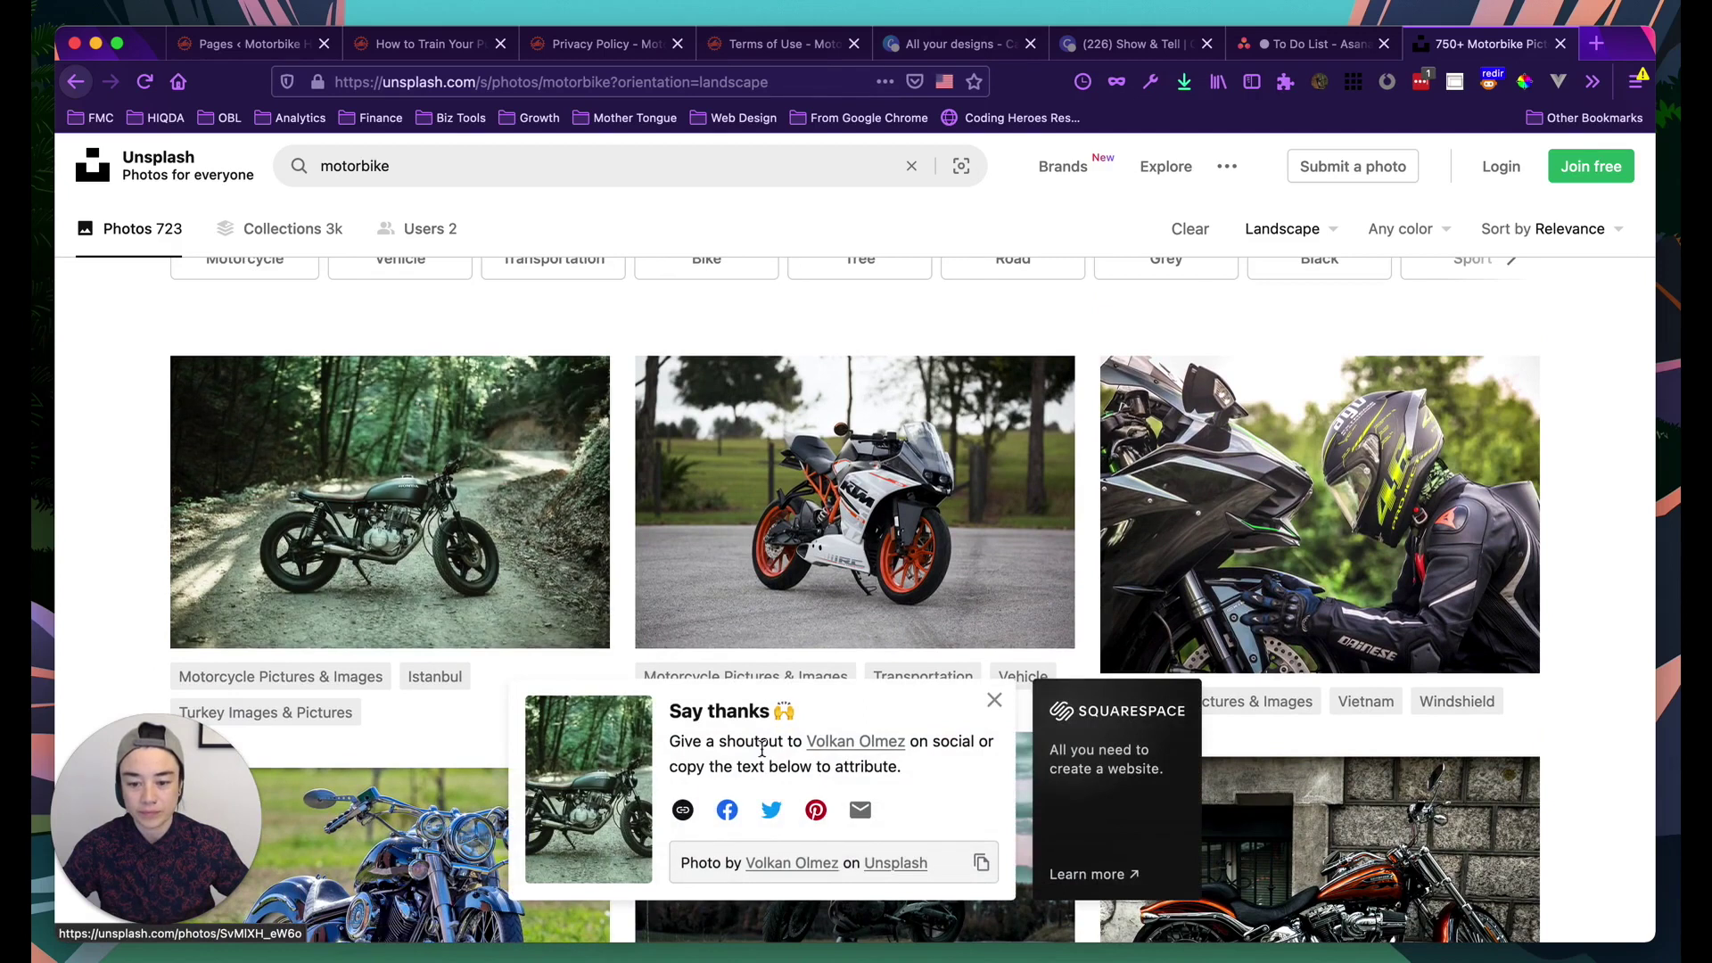
{"action": "left_click", "coordinate": [870, 622]}
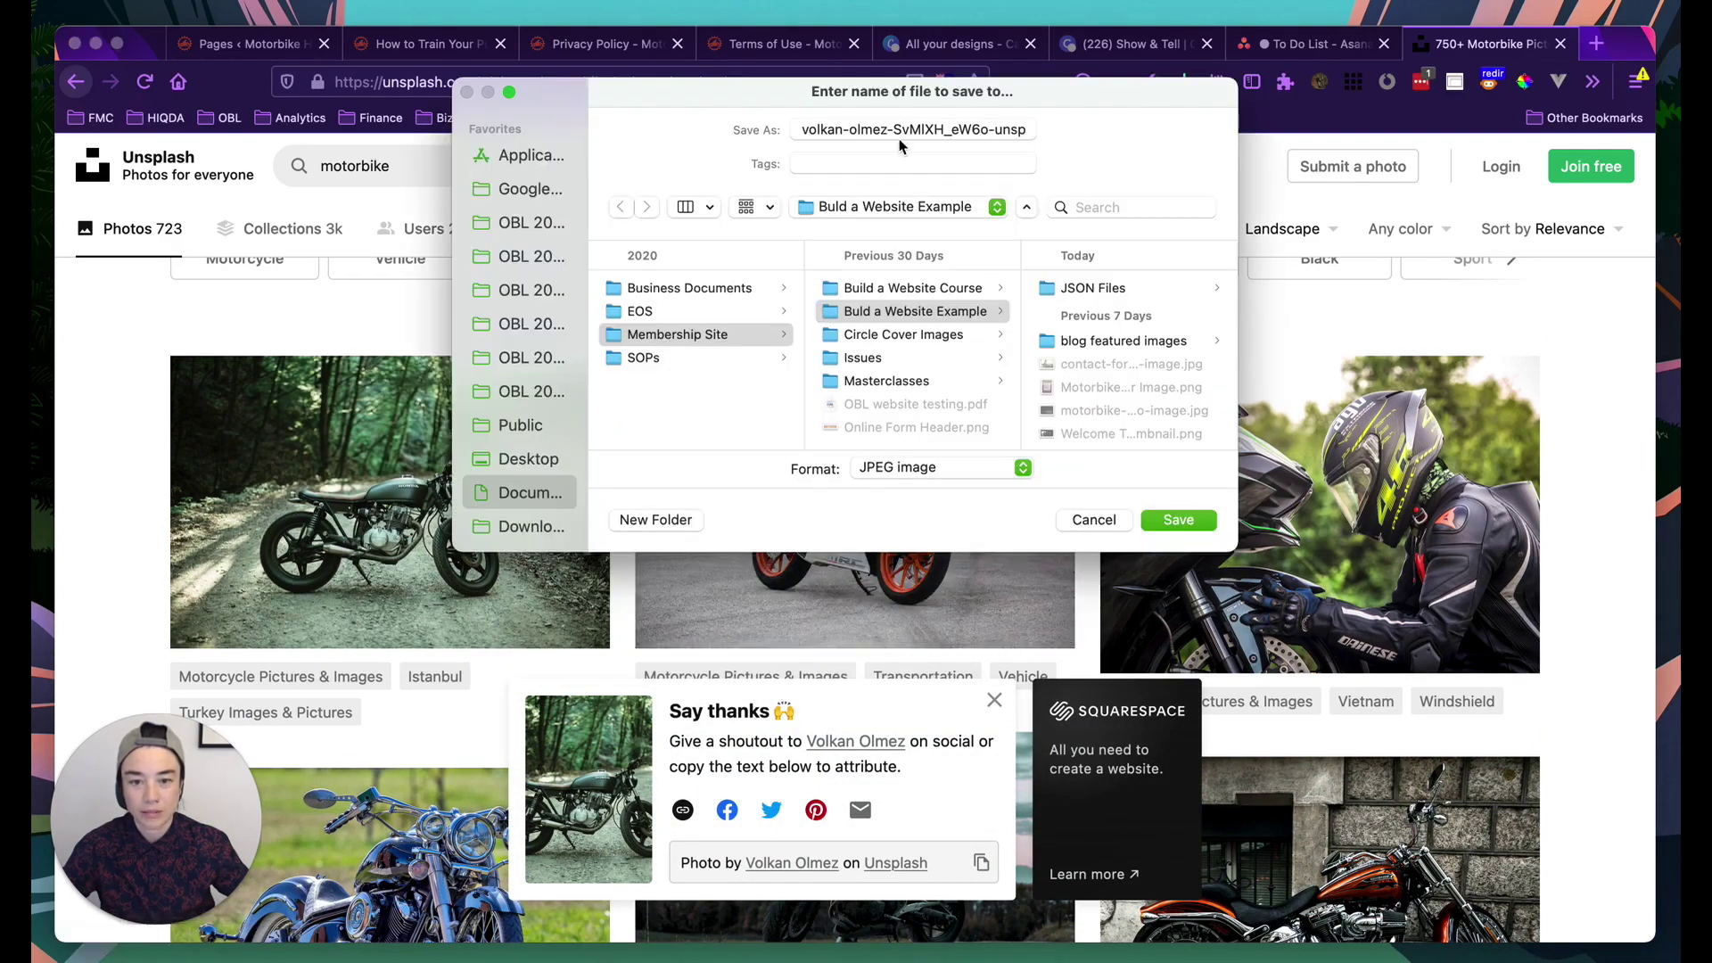
Save the downloaded photo as privacy-policy-motorbike-cover-image
{"action": "left_click", "coordinate": [872, 128]}
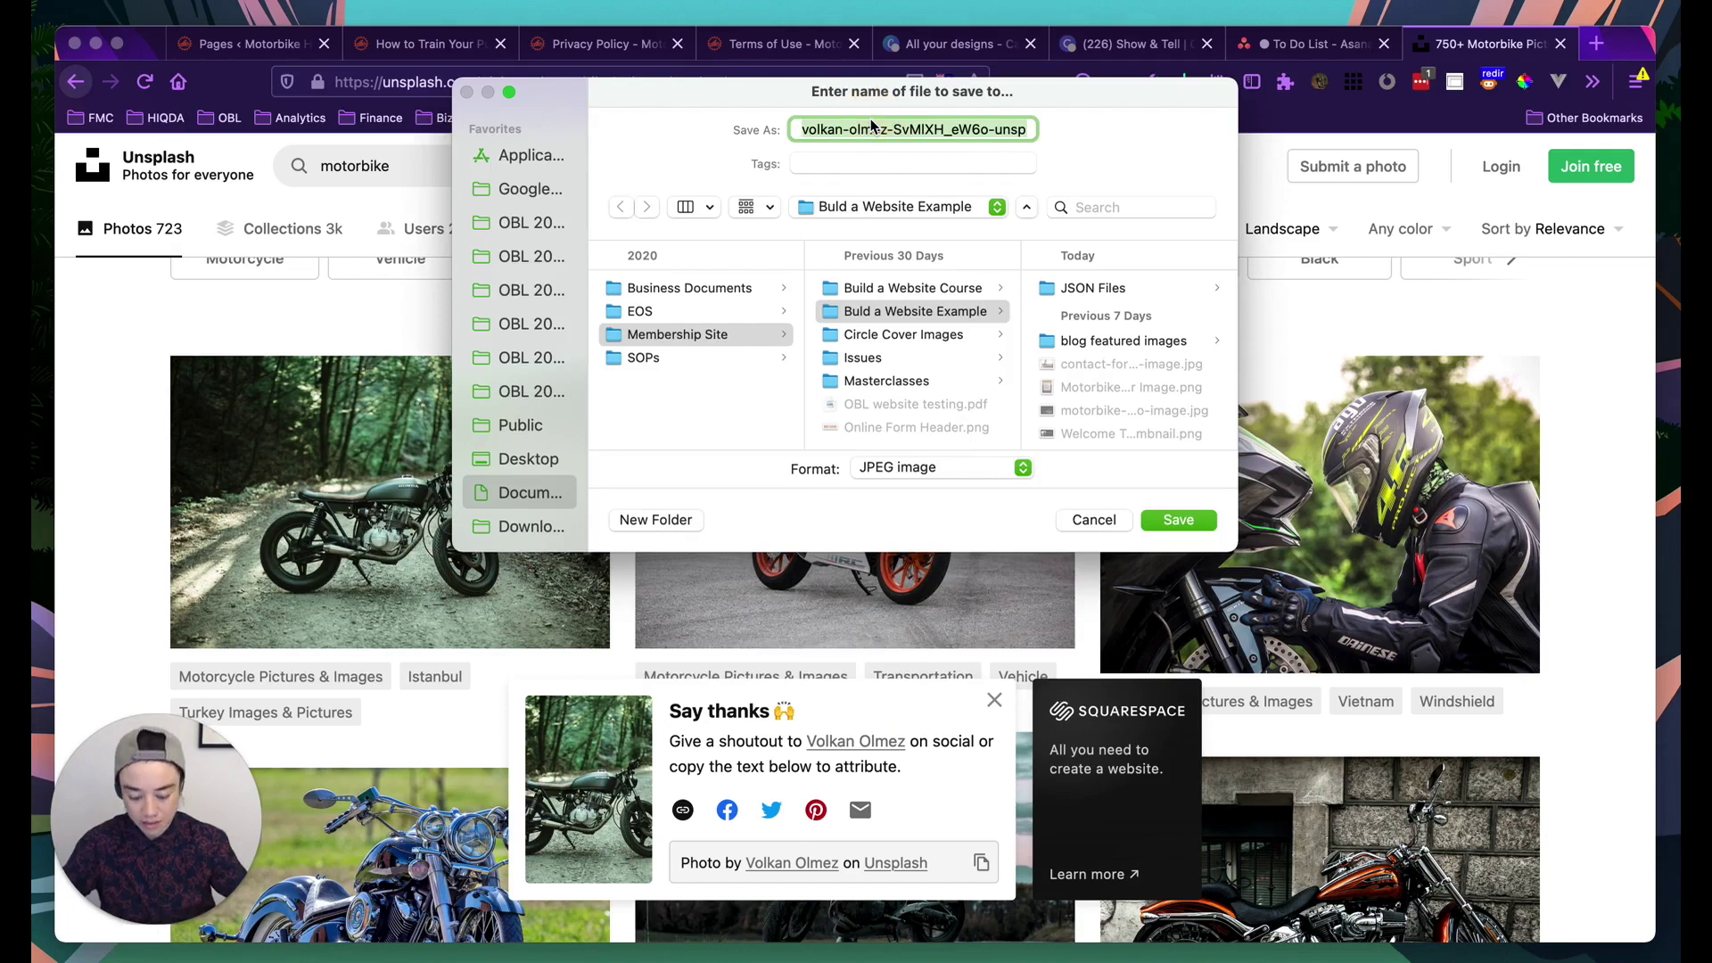
{"action": "type", "text": "motor"}
{"action": "key", "text": "BackSpace"}
{"action": "key", "text": "BackSpace"}
{"action": "type", "text": "pri"}
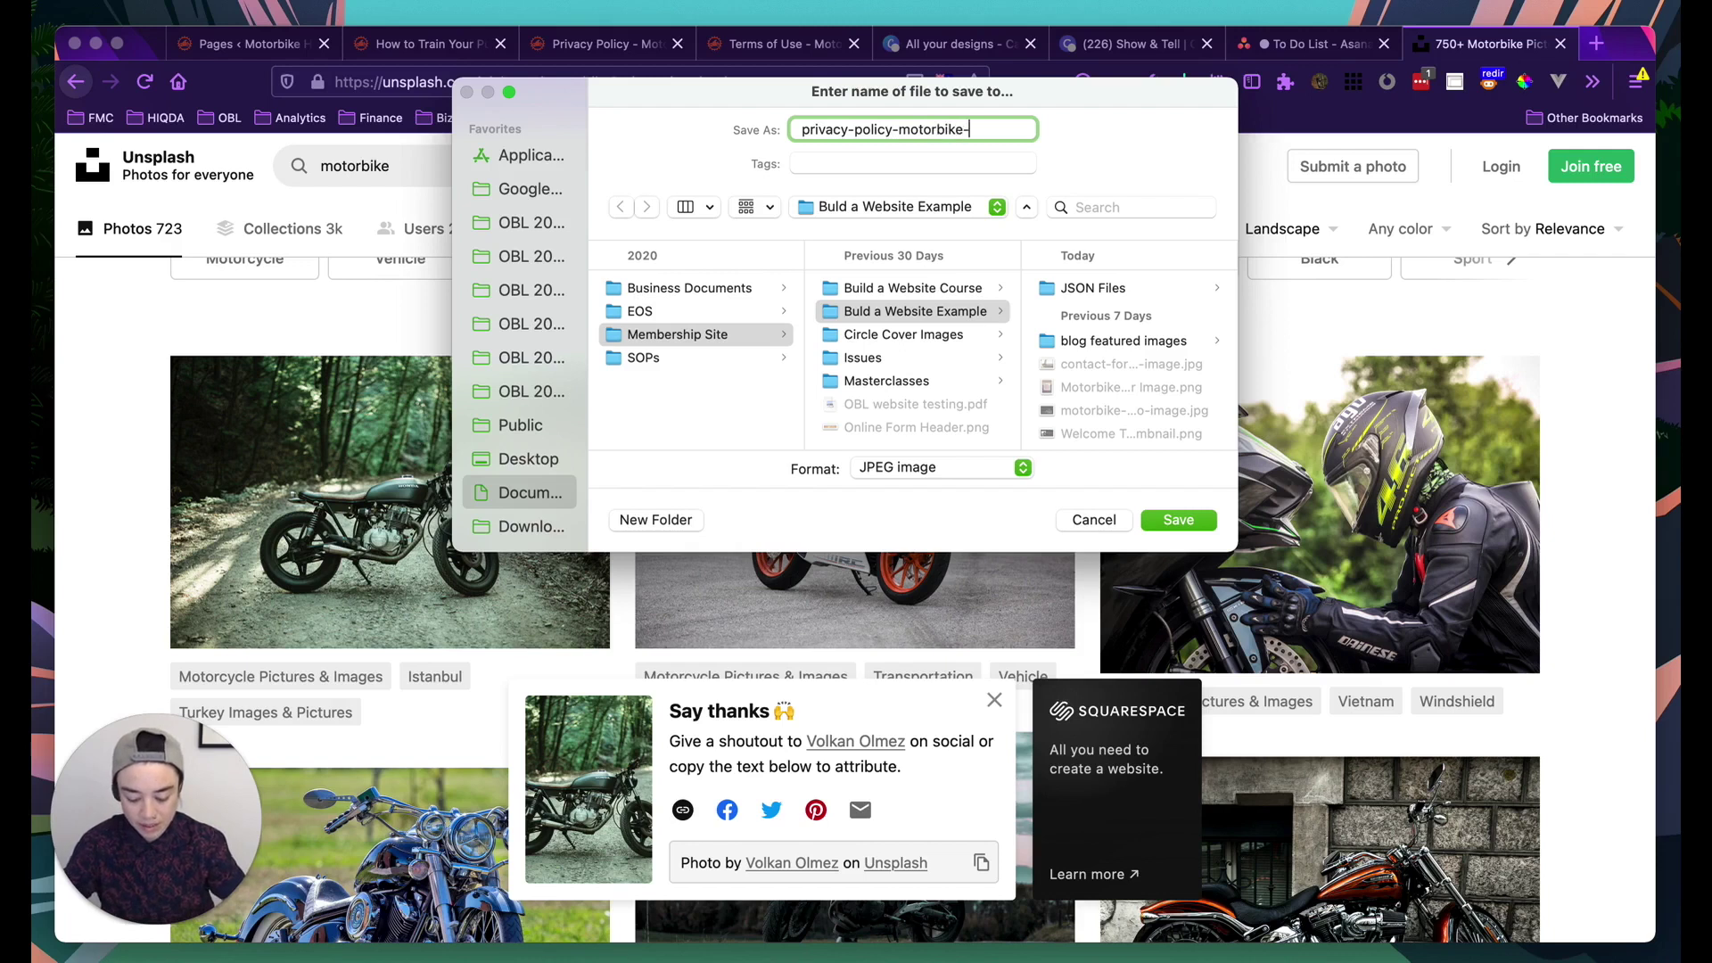
{"action": "type", "text": "image"}
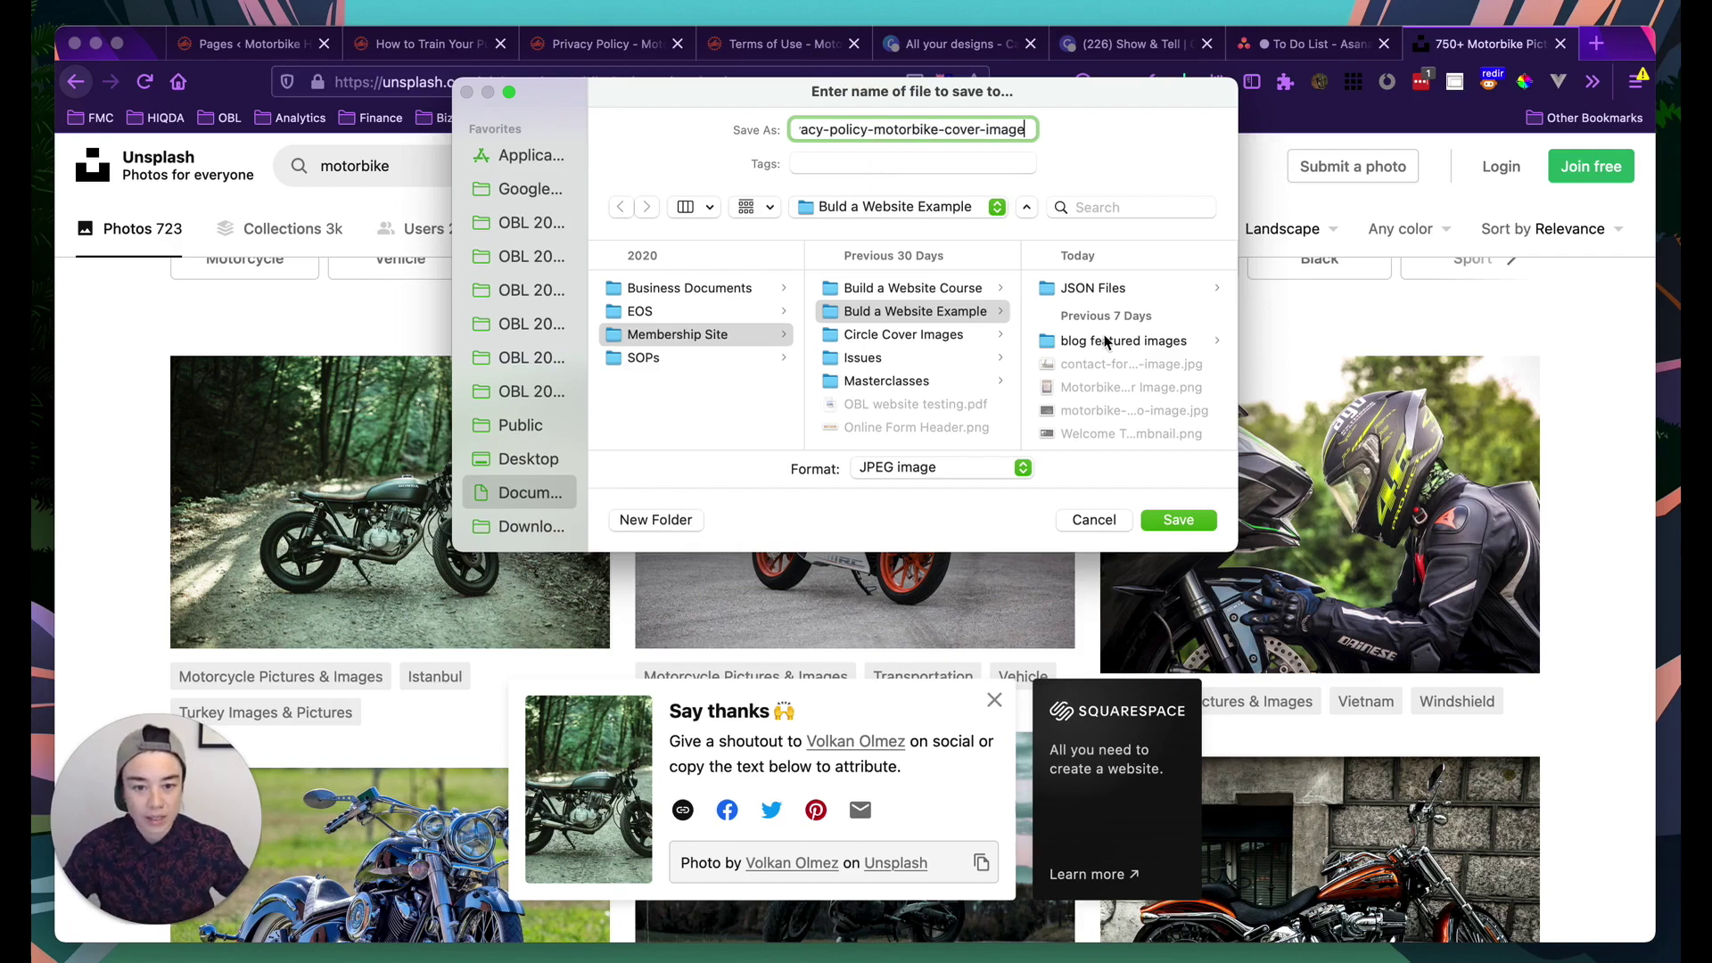
{"action": "scroll", "coordinate": [1088, 339], "scroll_direction": "down", "scroll_amount": 5}
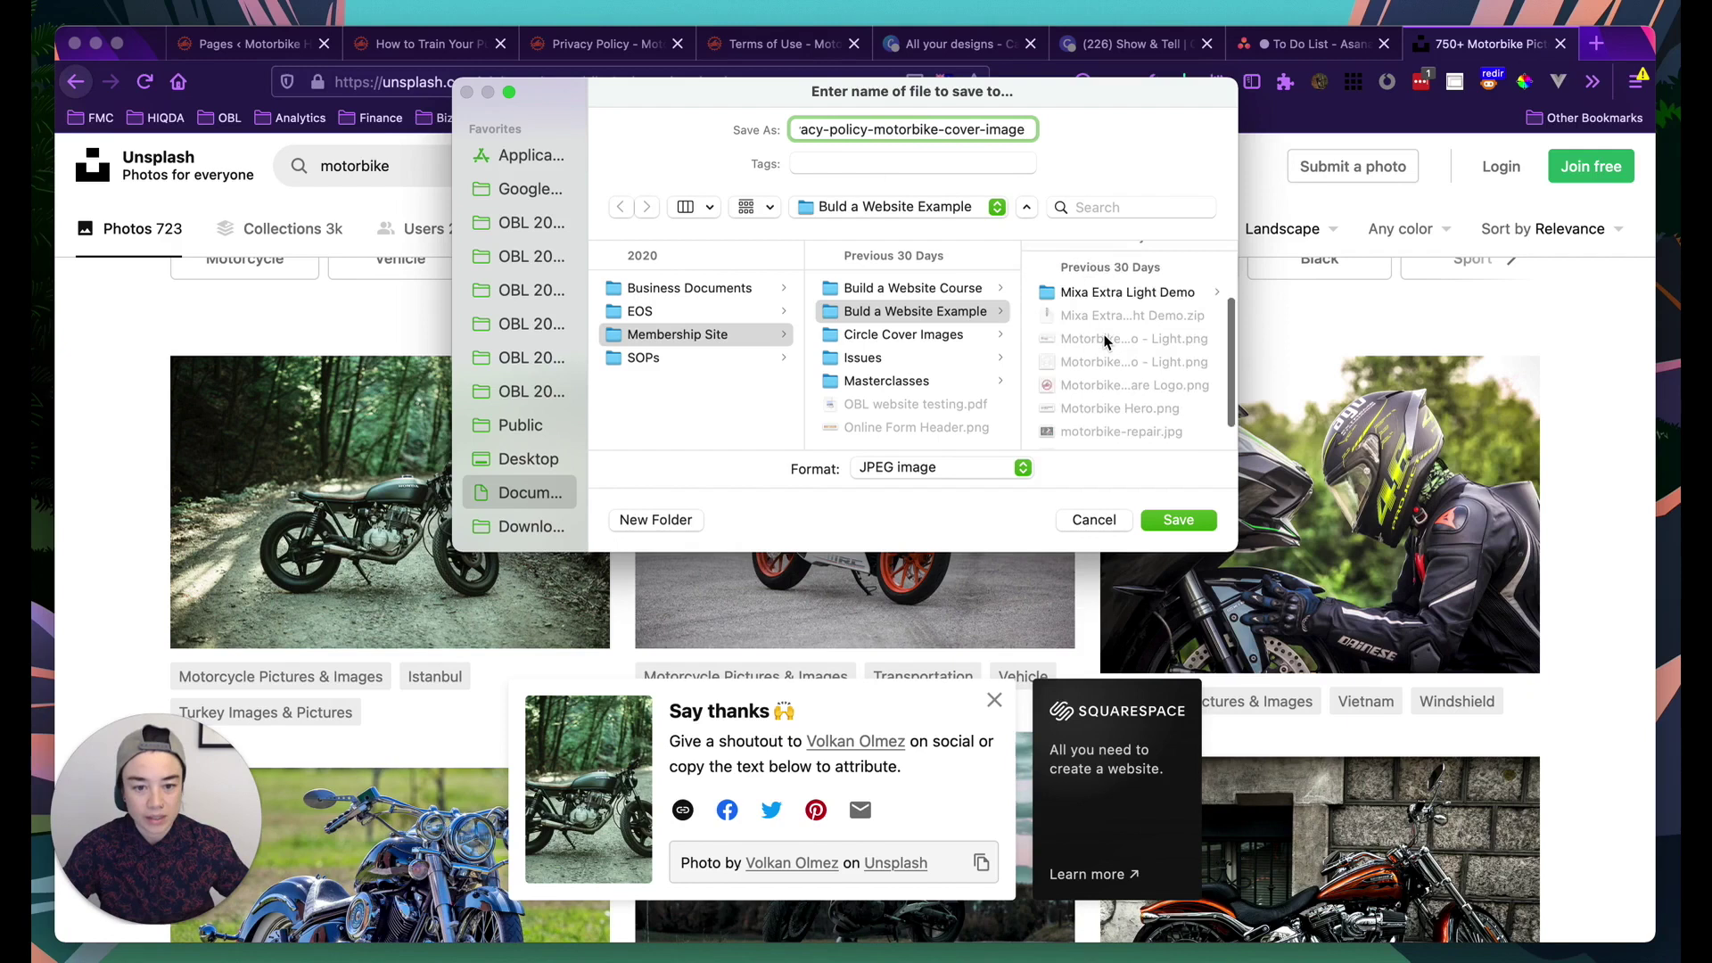
{"action": "scroll", "coordinate": [1106, 341], "scroll_direction": "up", "scroll_amount": 5}
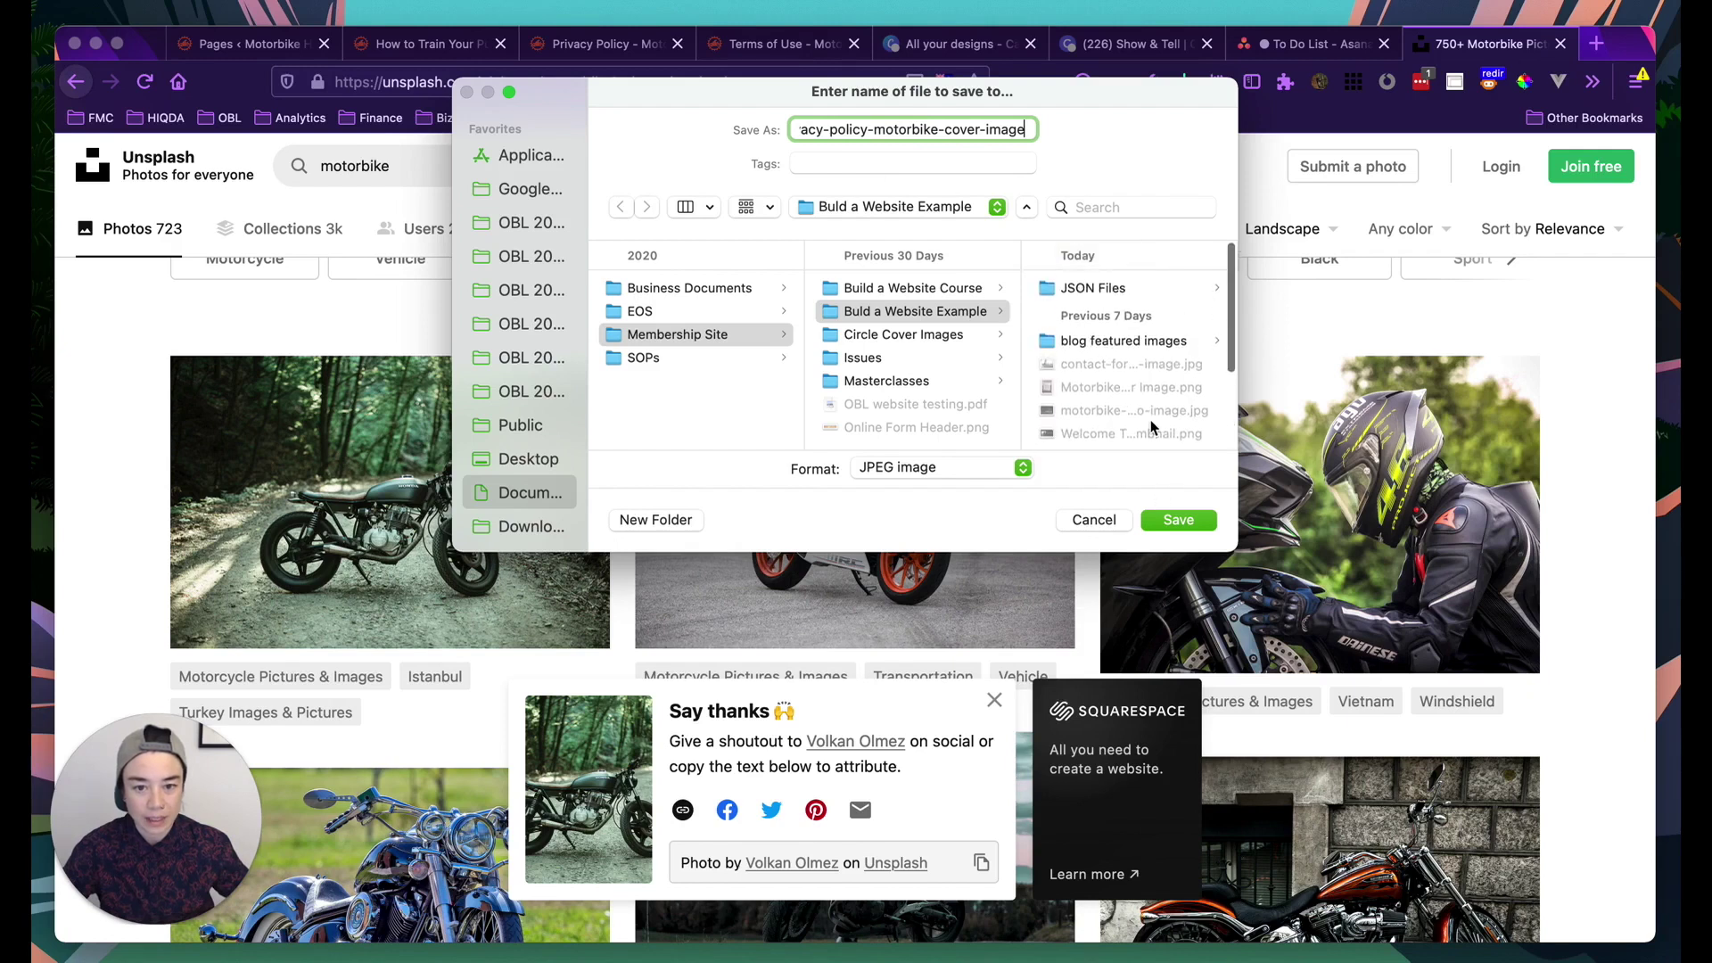
{"action": "left_click", "coordinate": [1177, 520]}
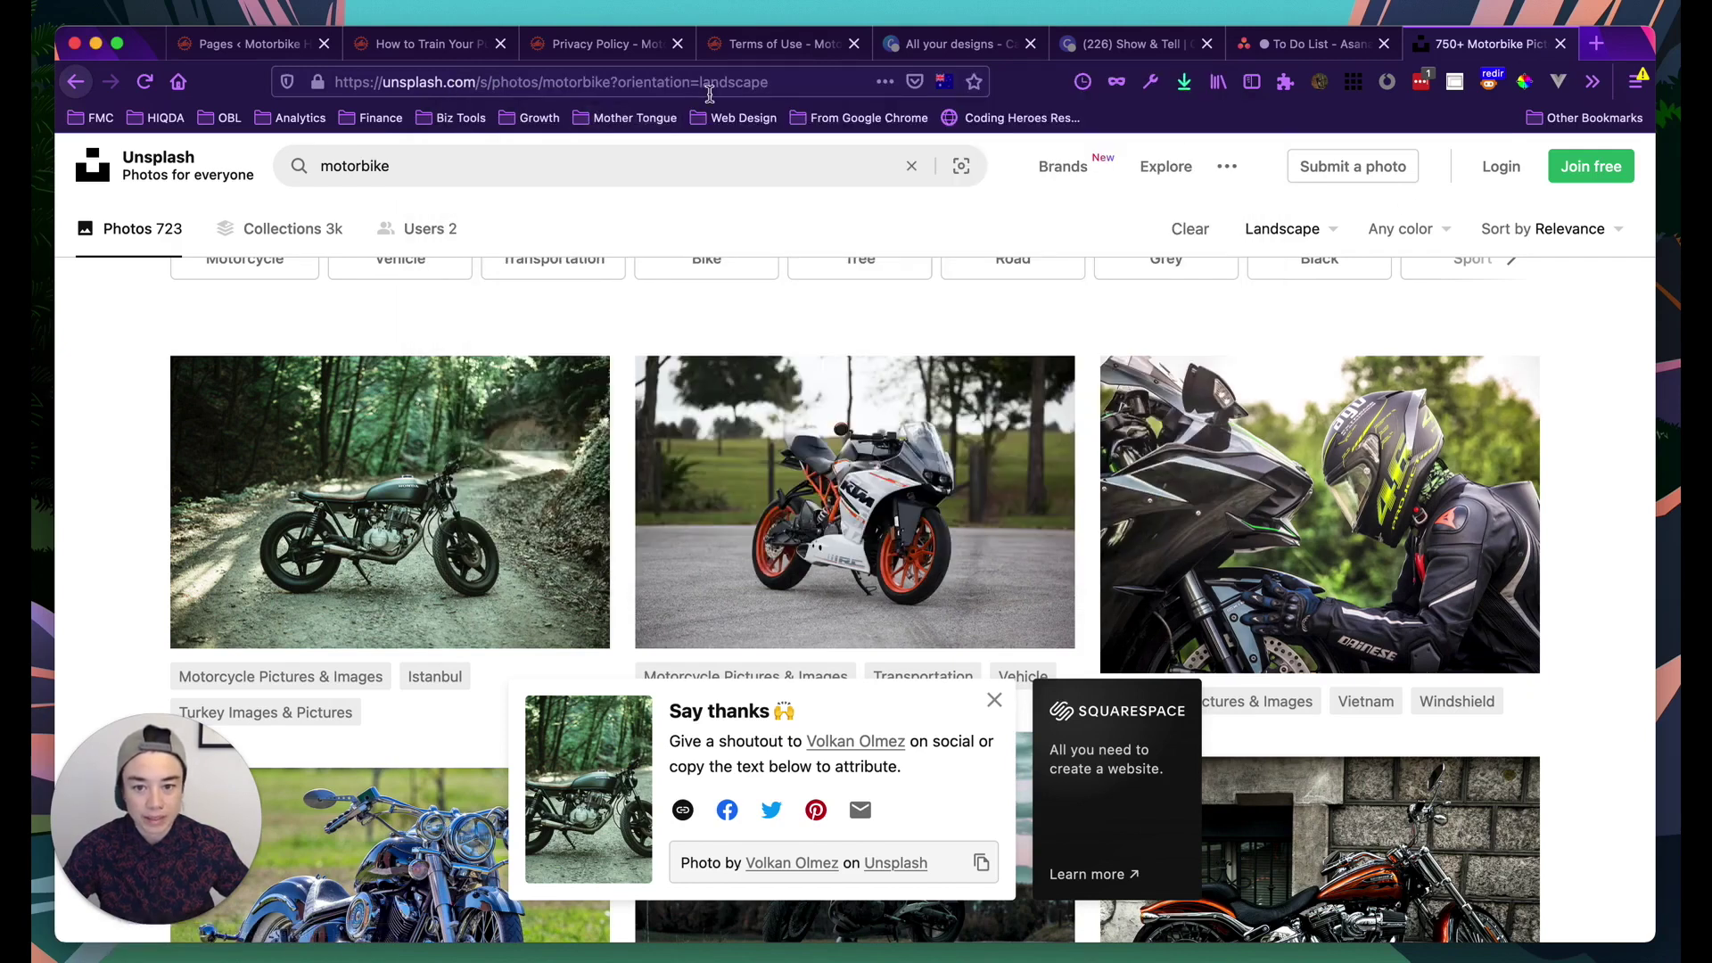
Open the TinyPNG site at tinypng.com in the same tab
{"action": "left_click", "coordinate": [710, 89]}
{"action": "type", "text": "tiny"}
{"action": "key", "text": "Return"}
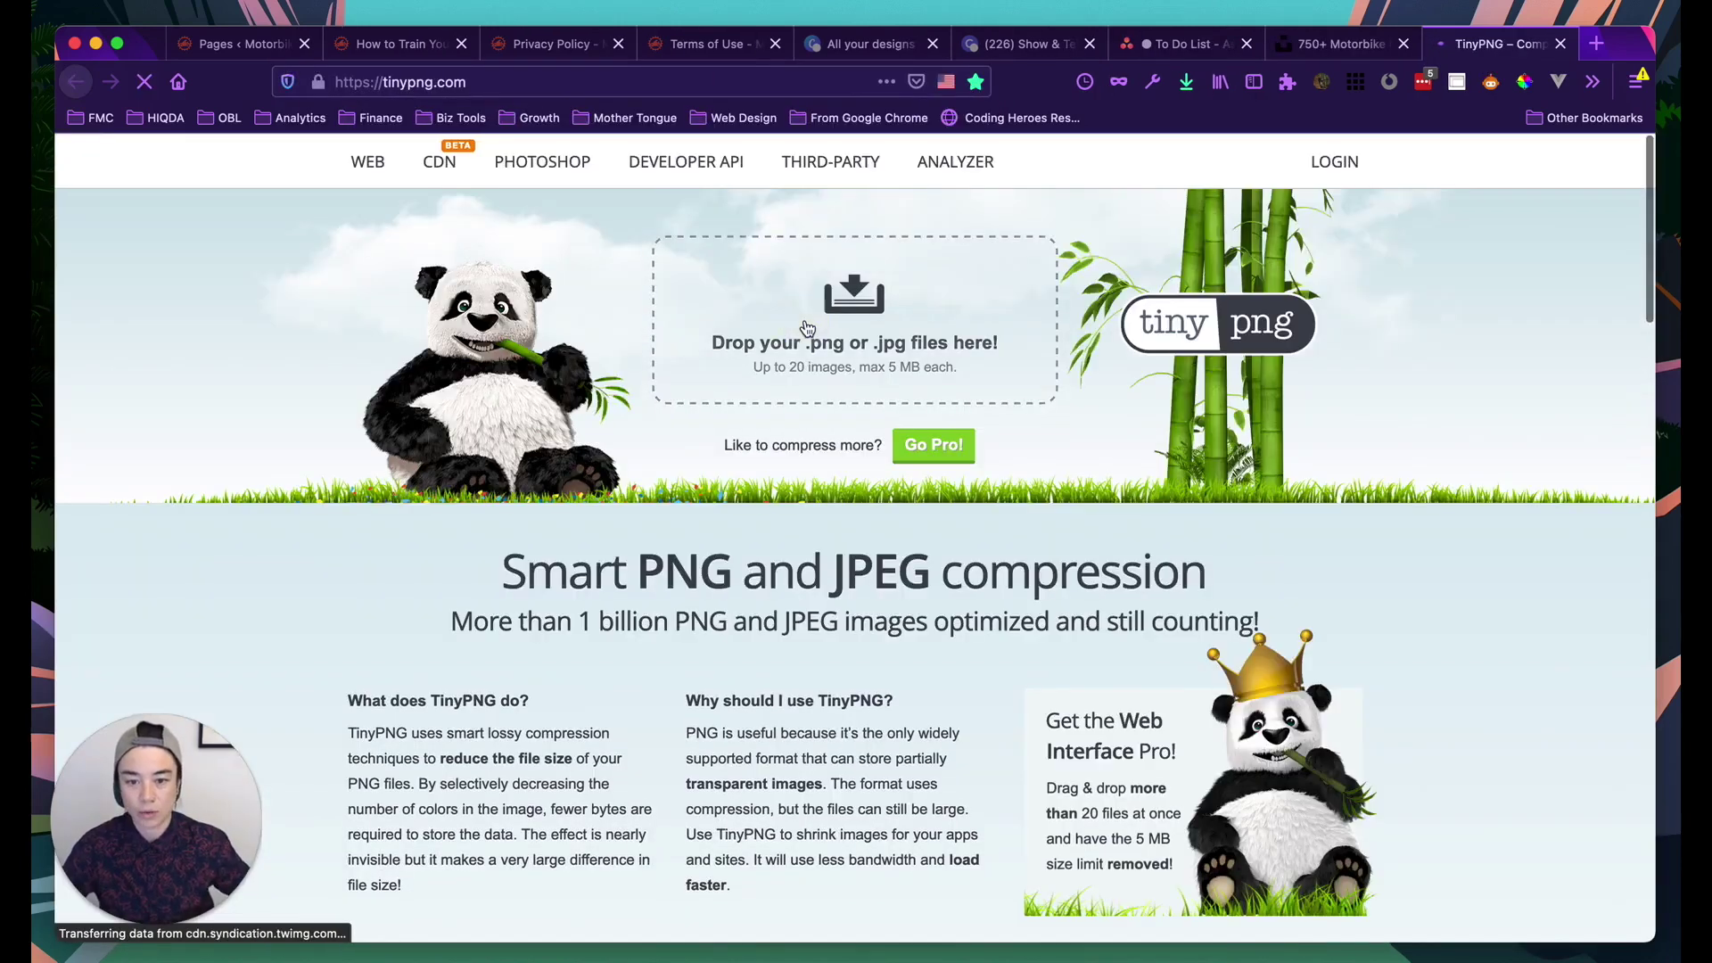
Upload privacy-policy-motorbike-cover-image.jpg to TinyPNG for compression
{"action": "left_click", "coordinate": [805, 328]}
{"action": "left_click", "coordinate": [714, 214]}
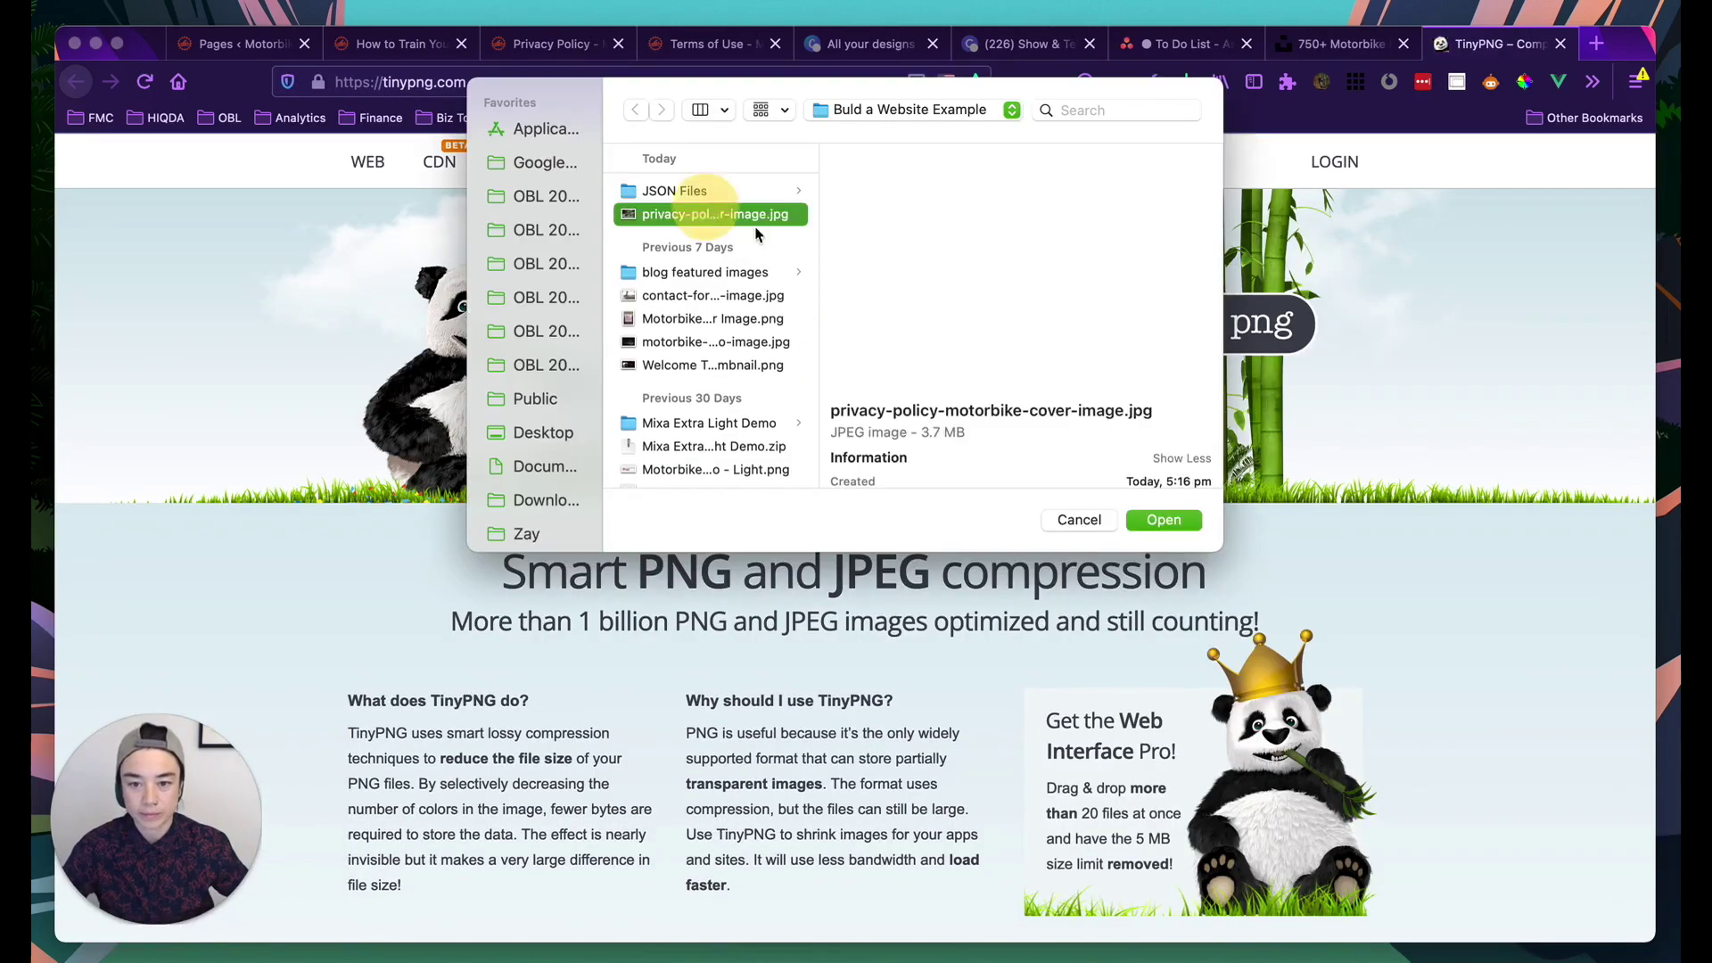
{"action": "left_click", "coordinate": [1159, 521]}
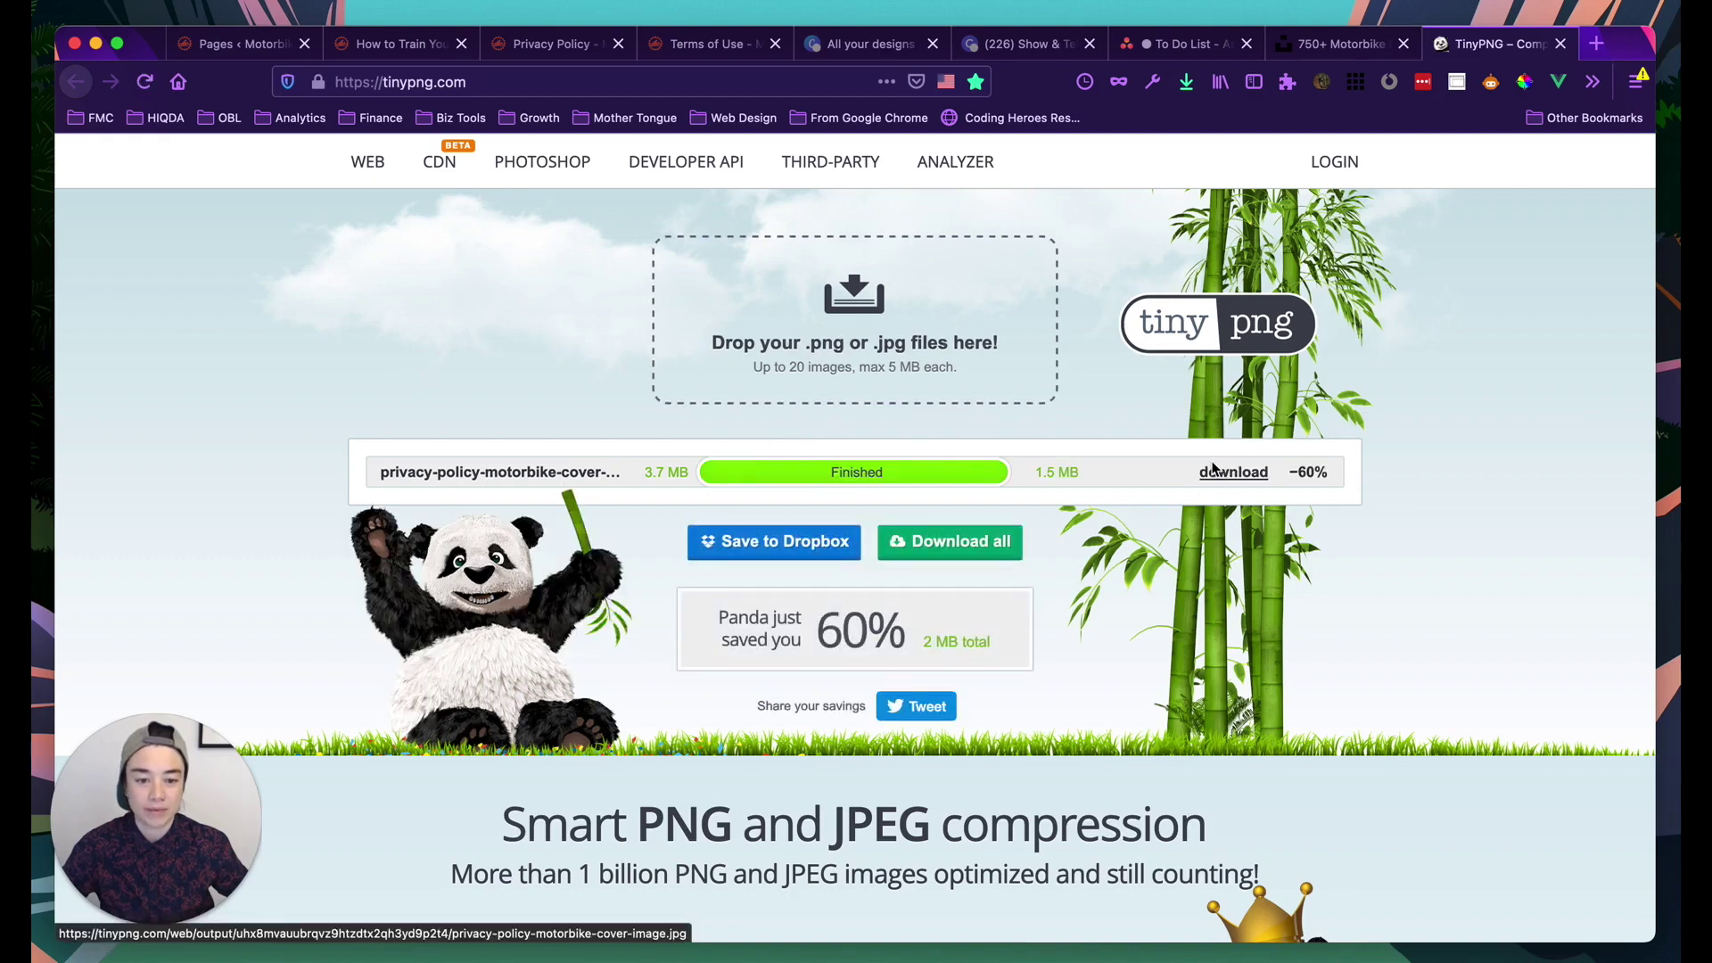
Save the 60%-compressed 1.5 MB image over the original file
{"action": "left_click", "coordinate": [1225, 477]}
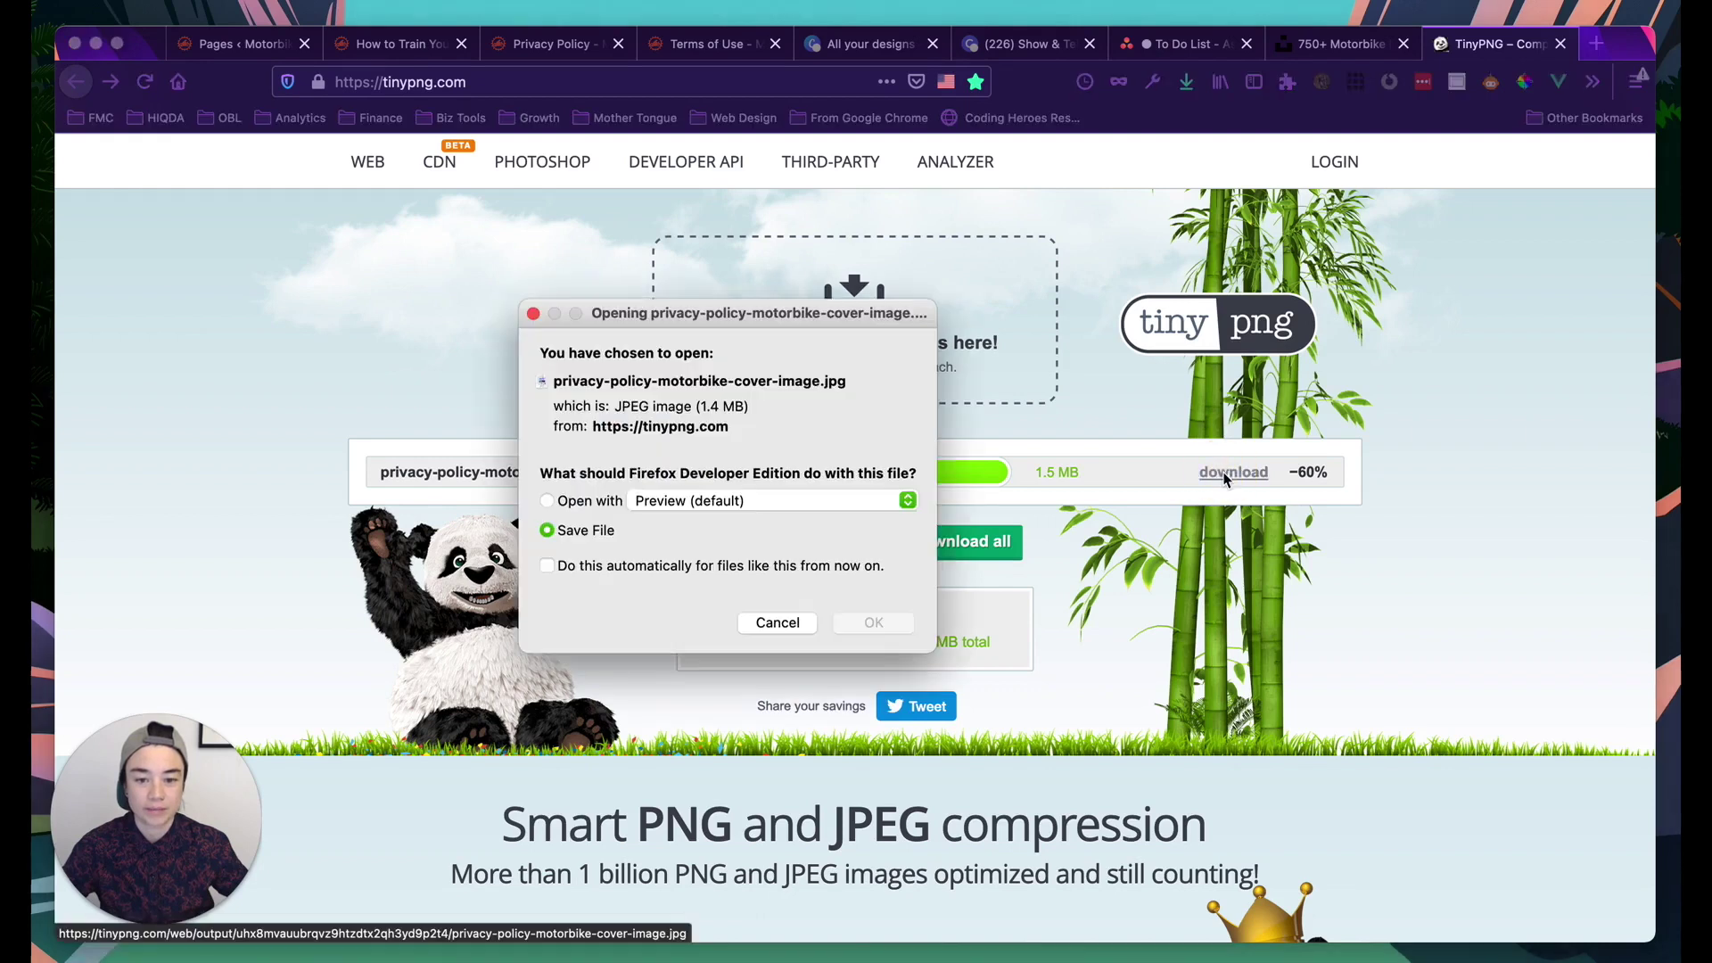
{"action": "left_click", "coordinate": [873, 623]}
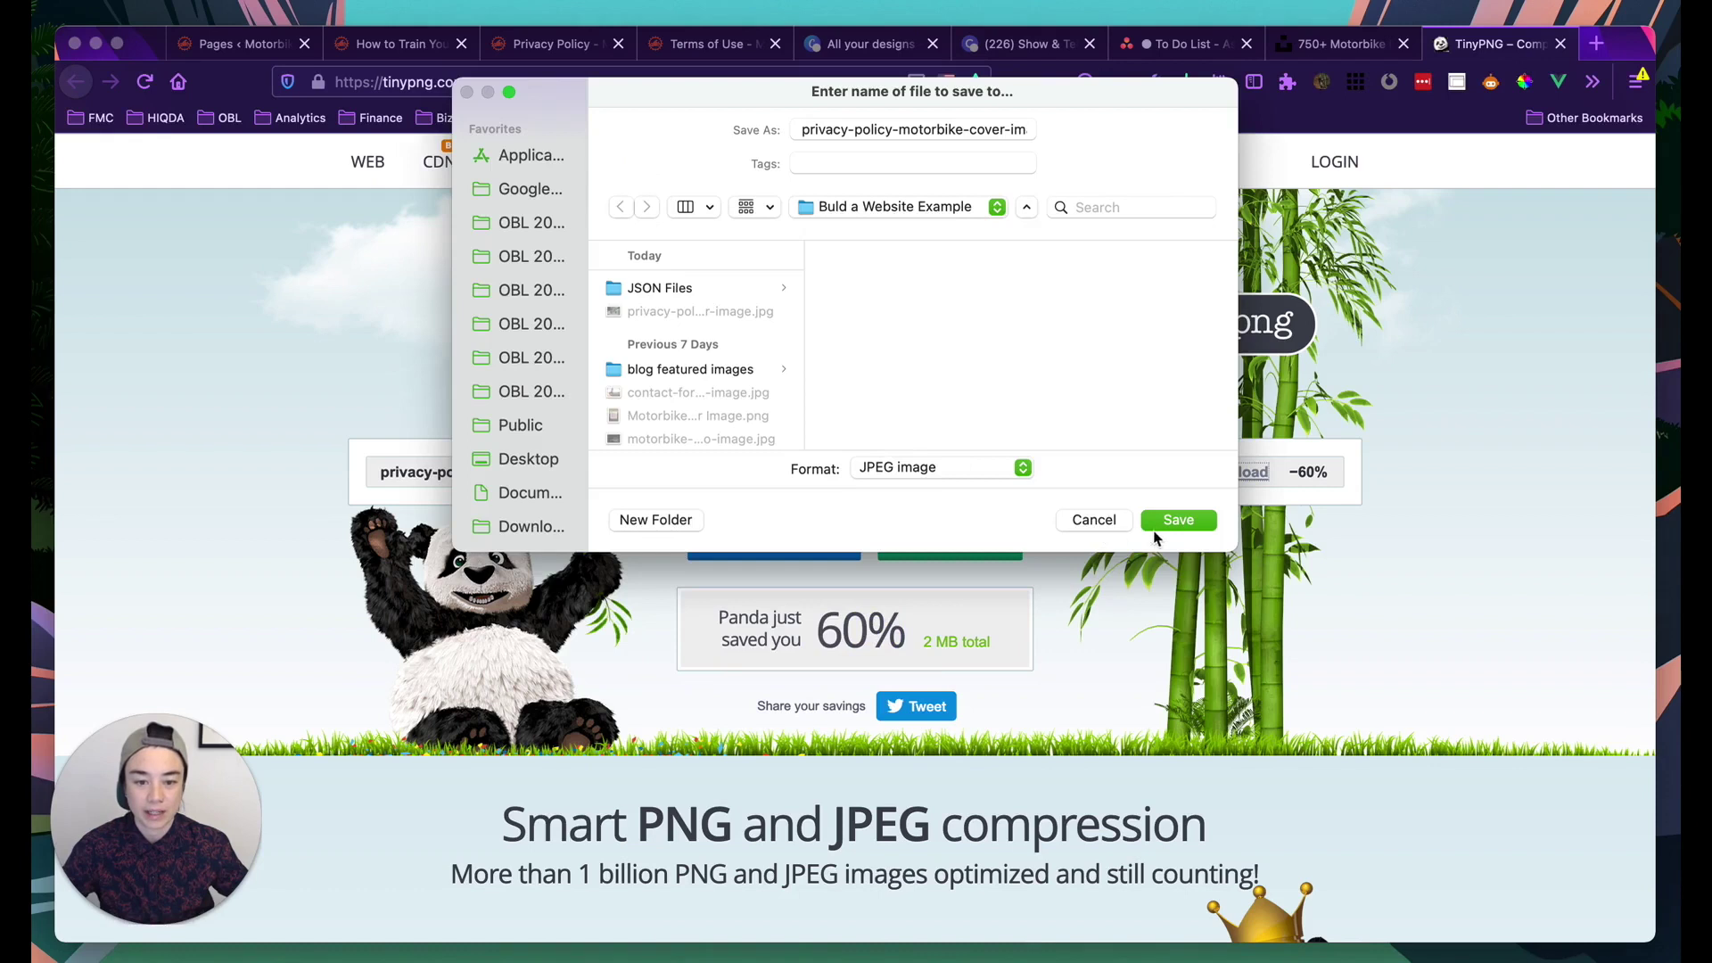
{"action": "left_click", "coordinate": [1174, 532]}
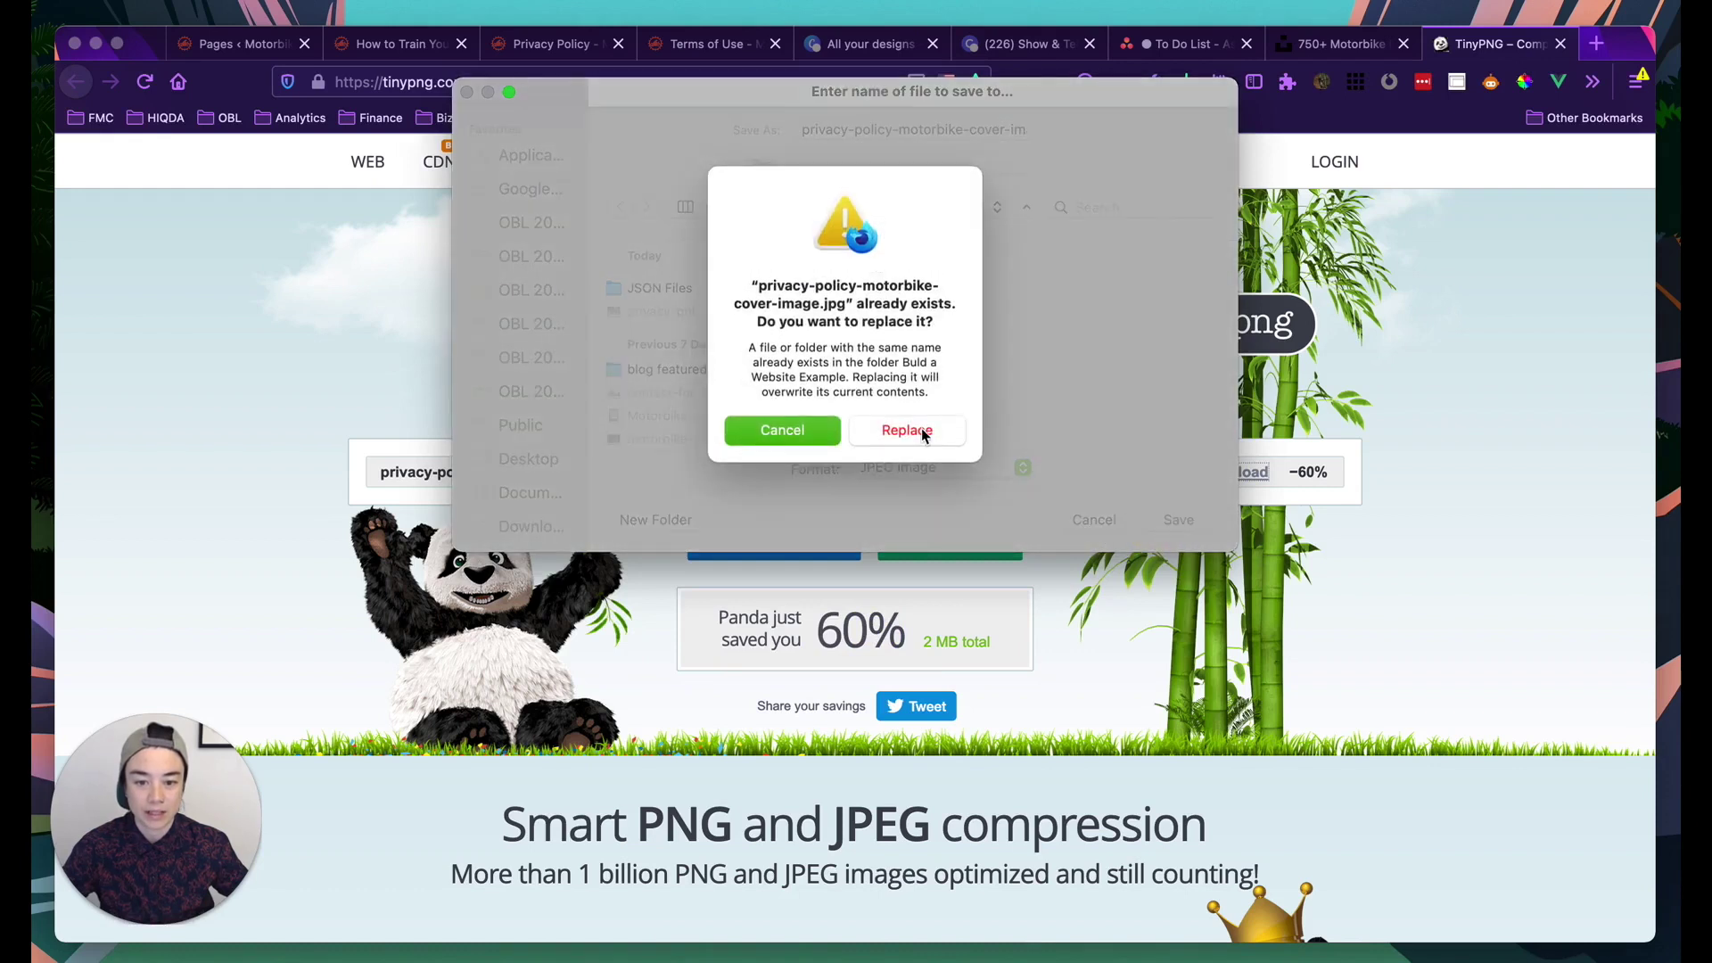
{"action": "left_click", "coordinate": [921, 431]}
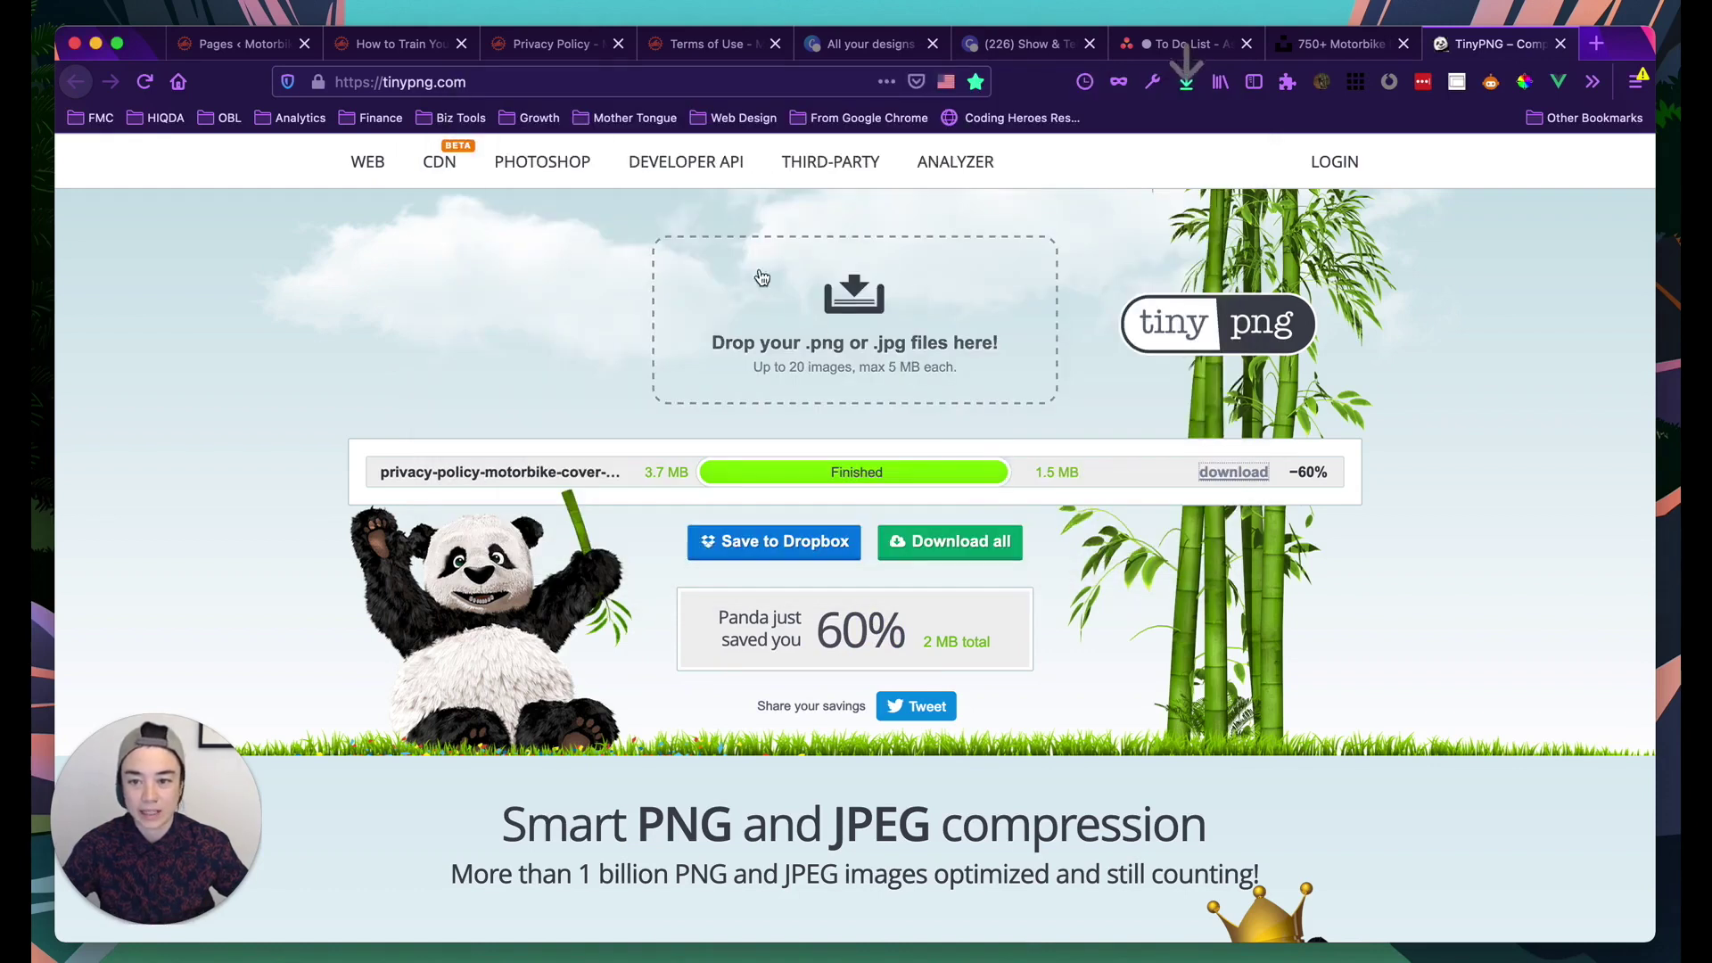
{"action": "left_click", "coordinate": [553, 44]}
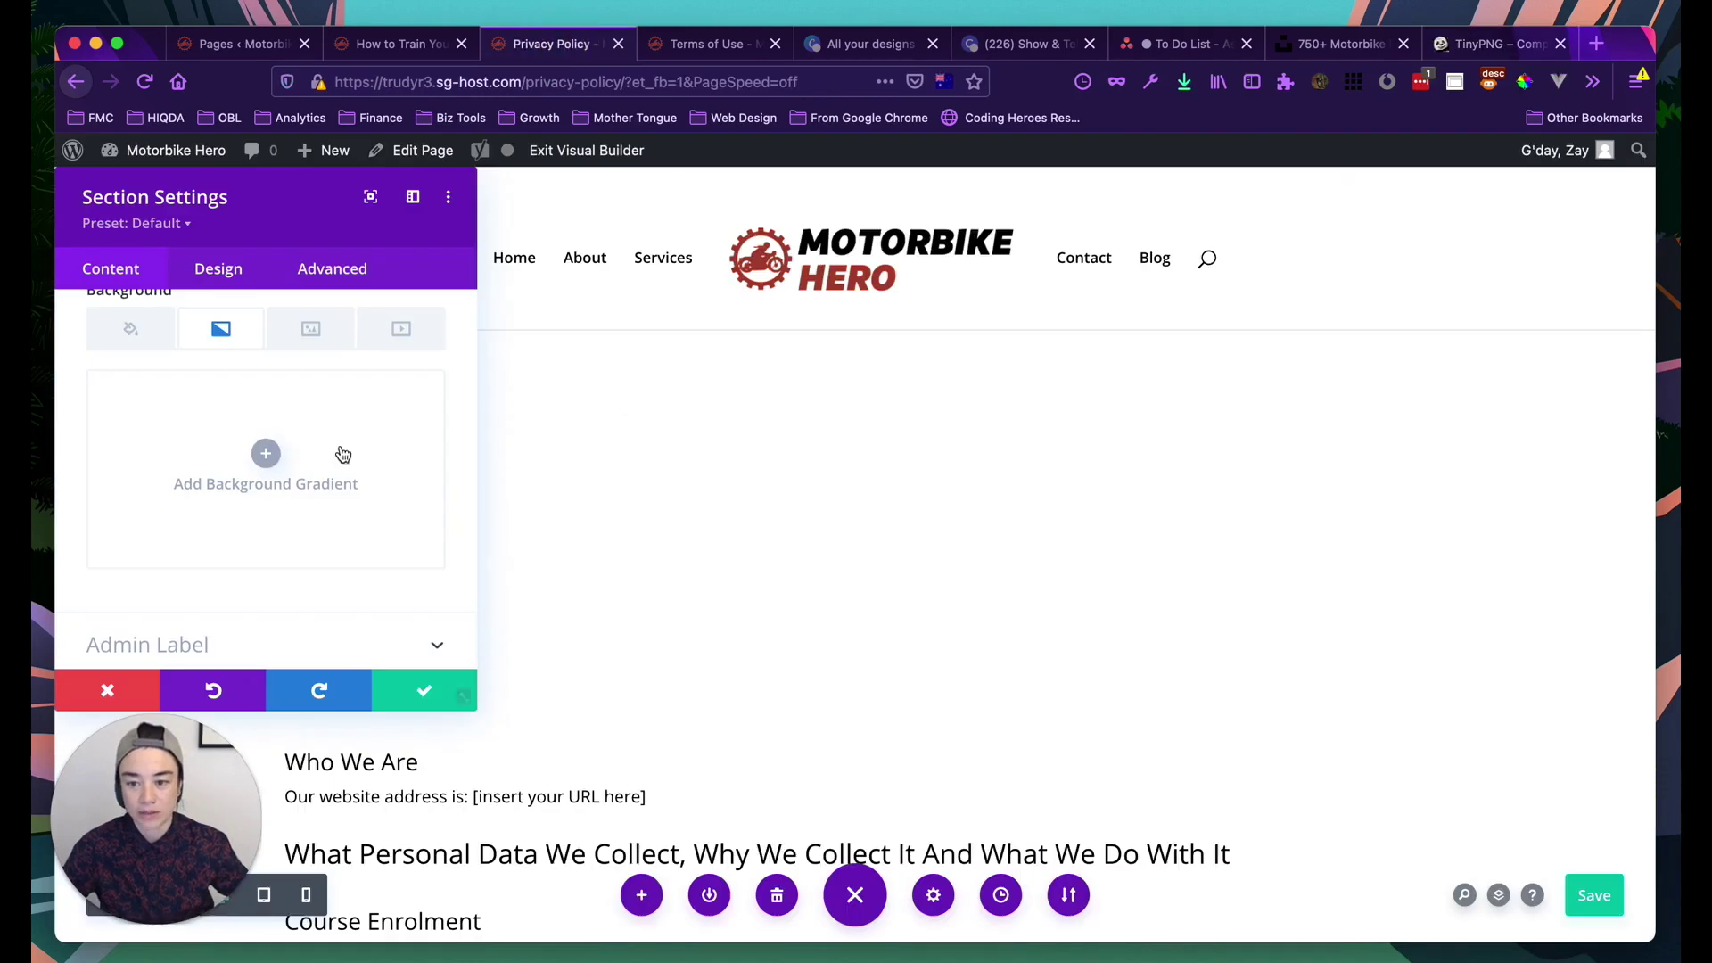
Dock the section settings and open the media library from the Background image tab
{"action": "left_click", "coordinate": [413, 196]}
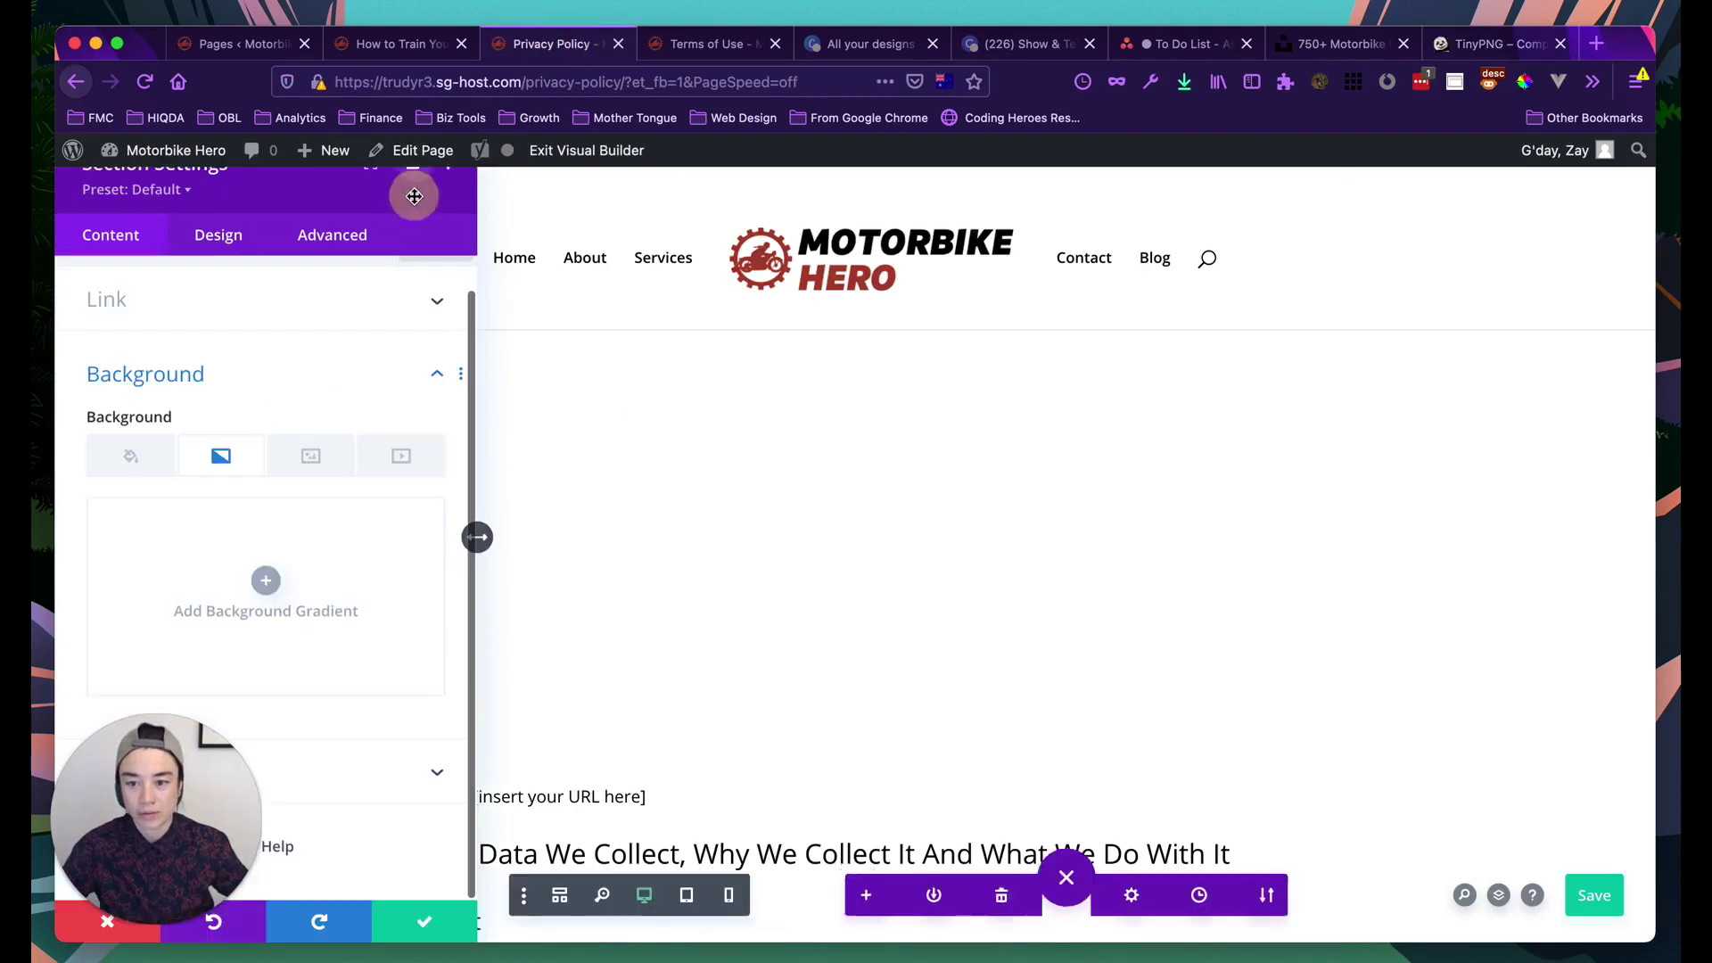
{"action": "left_click", "coordinate": [311, 456]}
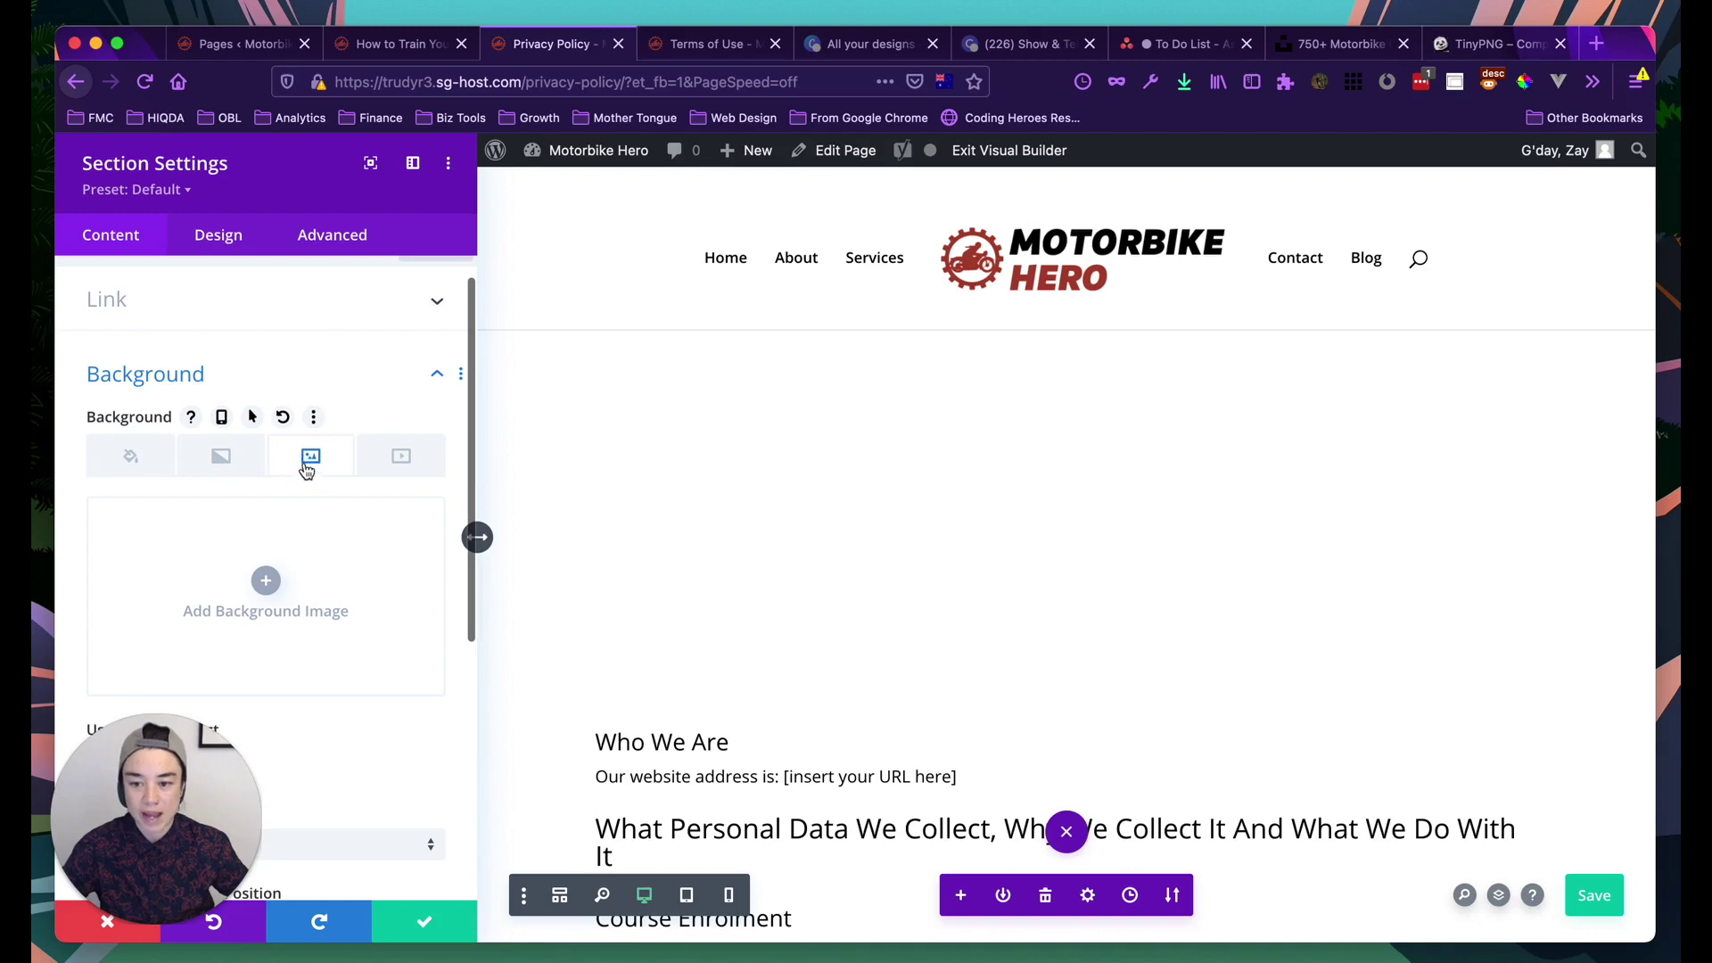
{"action": "left_click", "coordinate": [262, 581]}
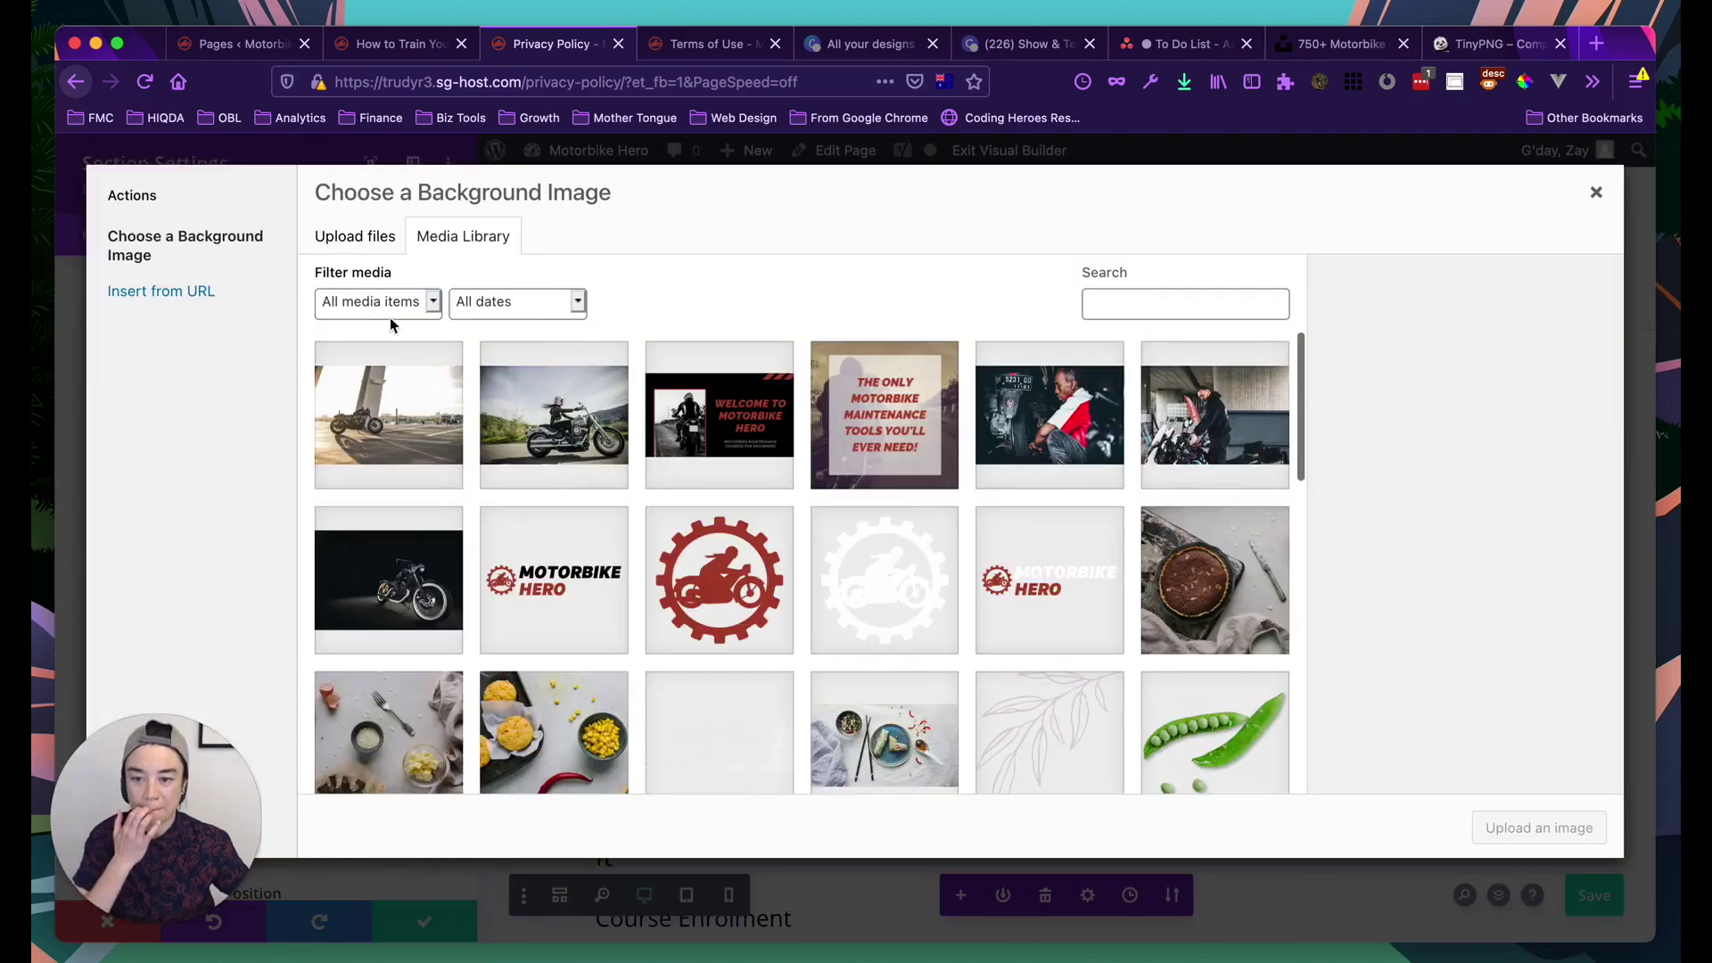
Upload the compressed cover photo, add alt text ending 'on dirt road in the bush', and set it as hero background
{"action": "left_click", "coordinate": [354, 238]}
{"action": "left_click", "coordinate": [953, 555]}
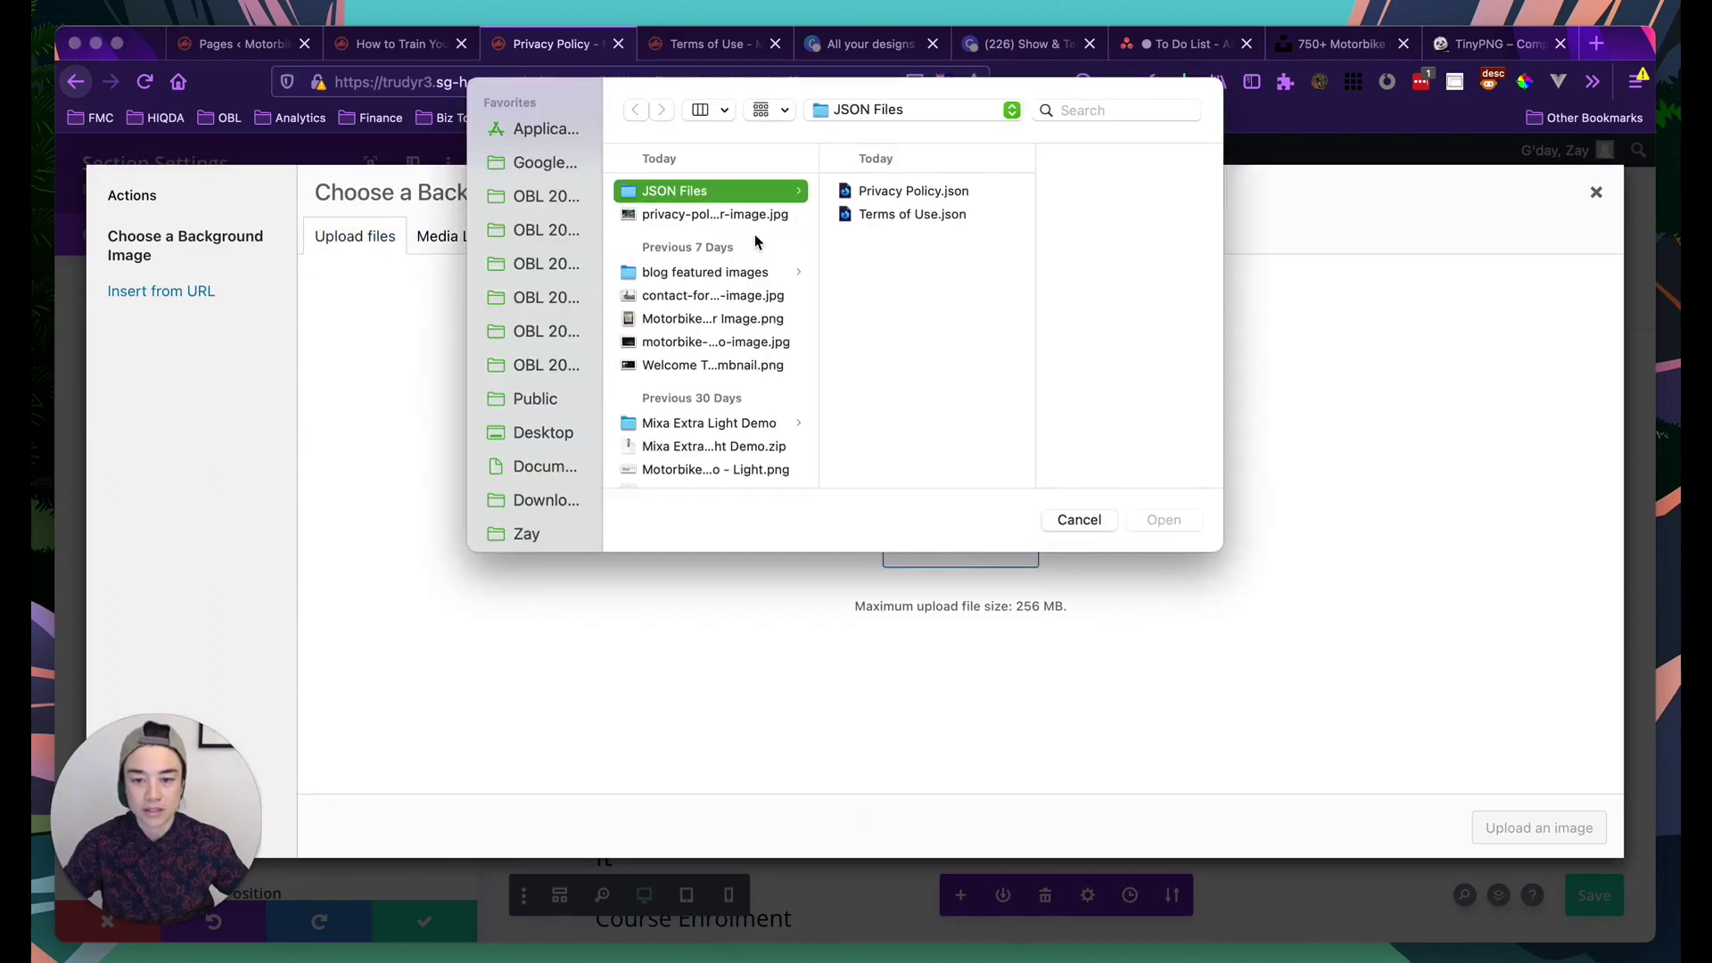
{"action": "left_click", "coordinate": [726, 216]}
{"action": "left_click", "coordinate": [1173, 524]}
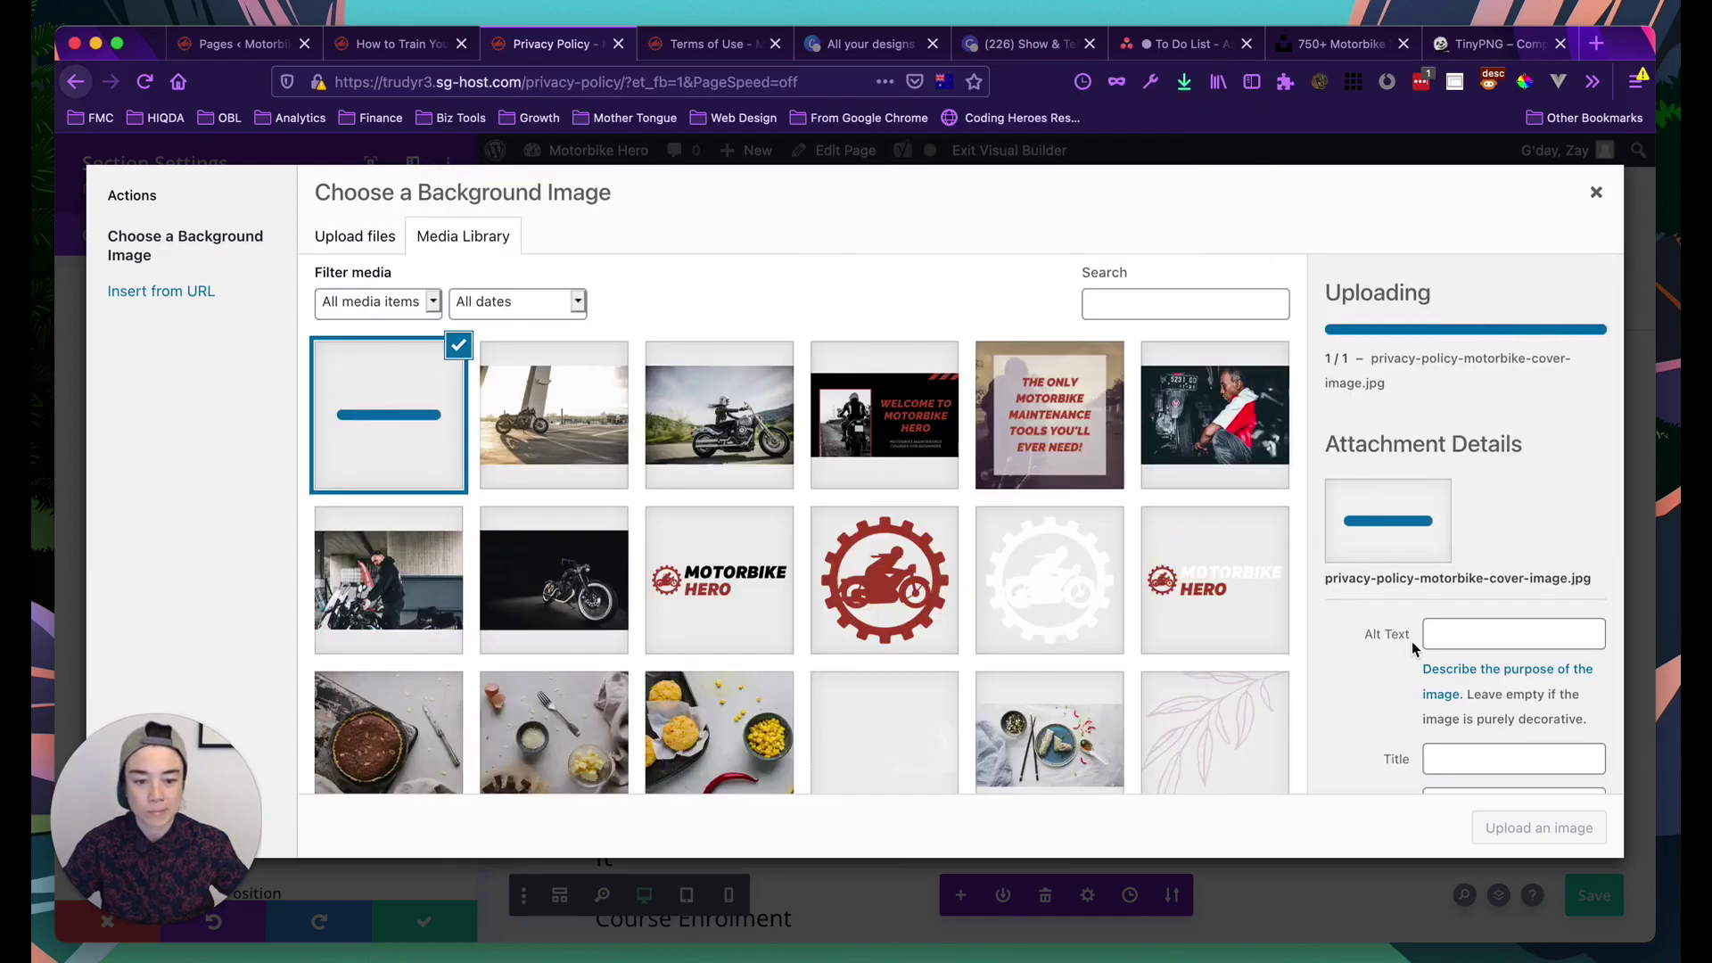
{"action": "left_click", "coordinate": [1469, 636]}
{"action": "scroll", "coordinate": [1508, 575], "scroll_direction": "down", "scroll_amount": 1}
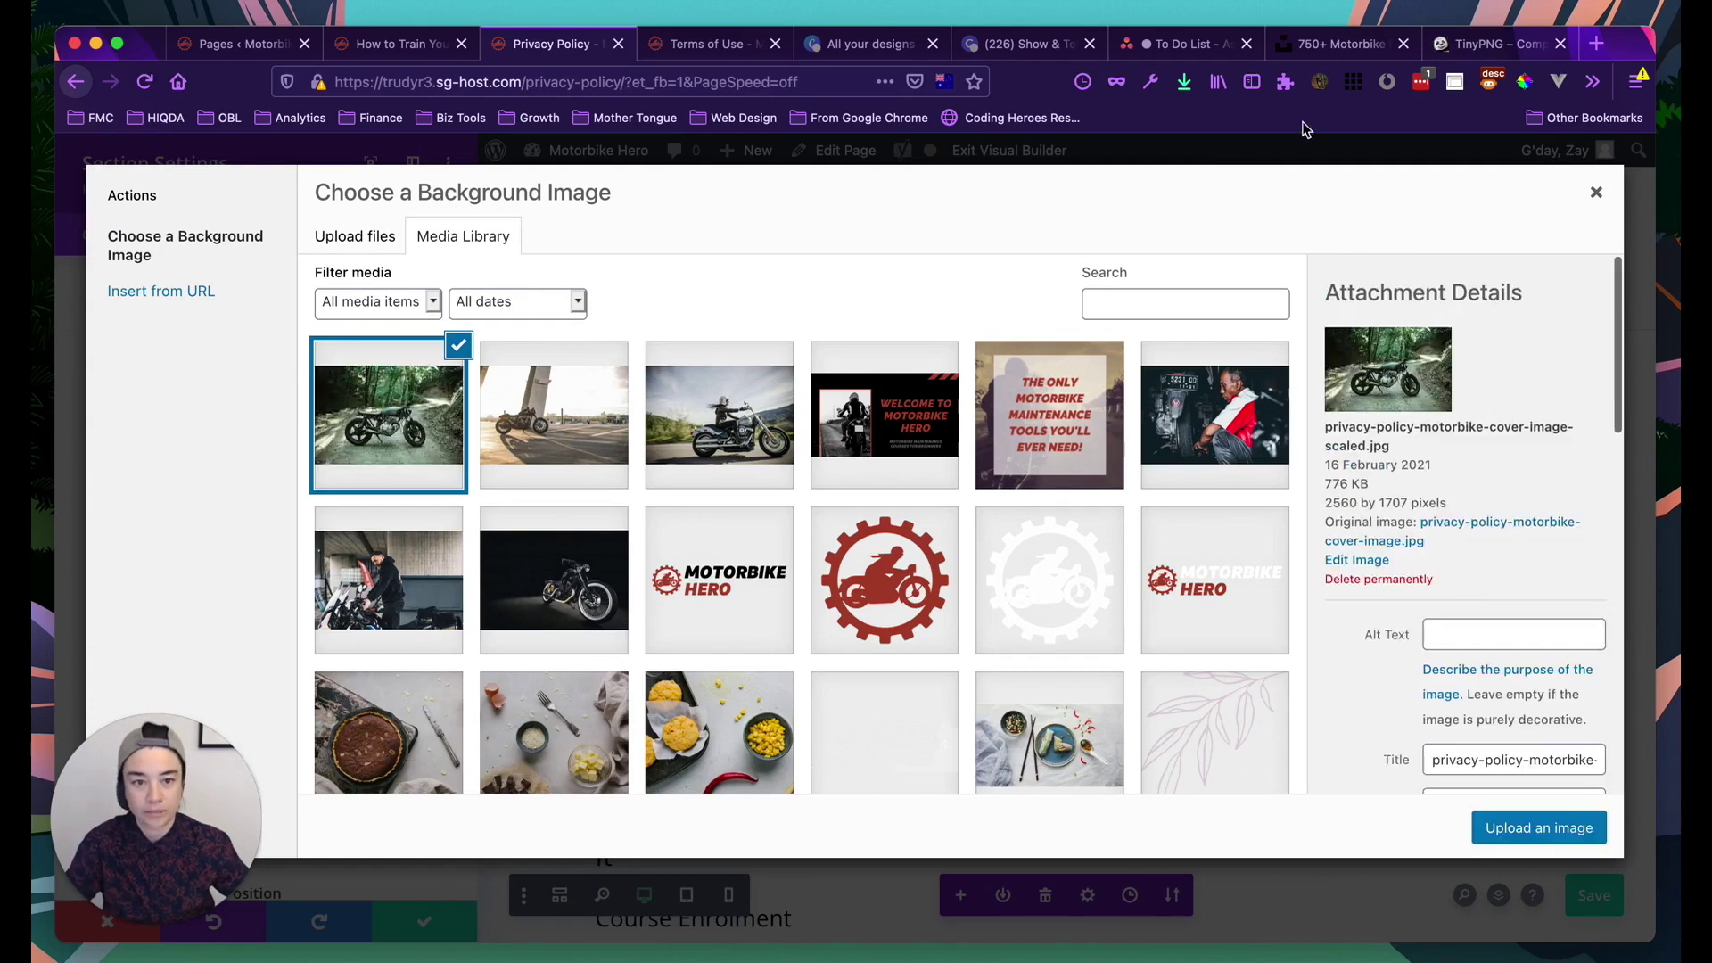
{"action": "left_click", "coordinate": [1462, 631]}
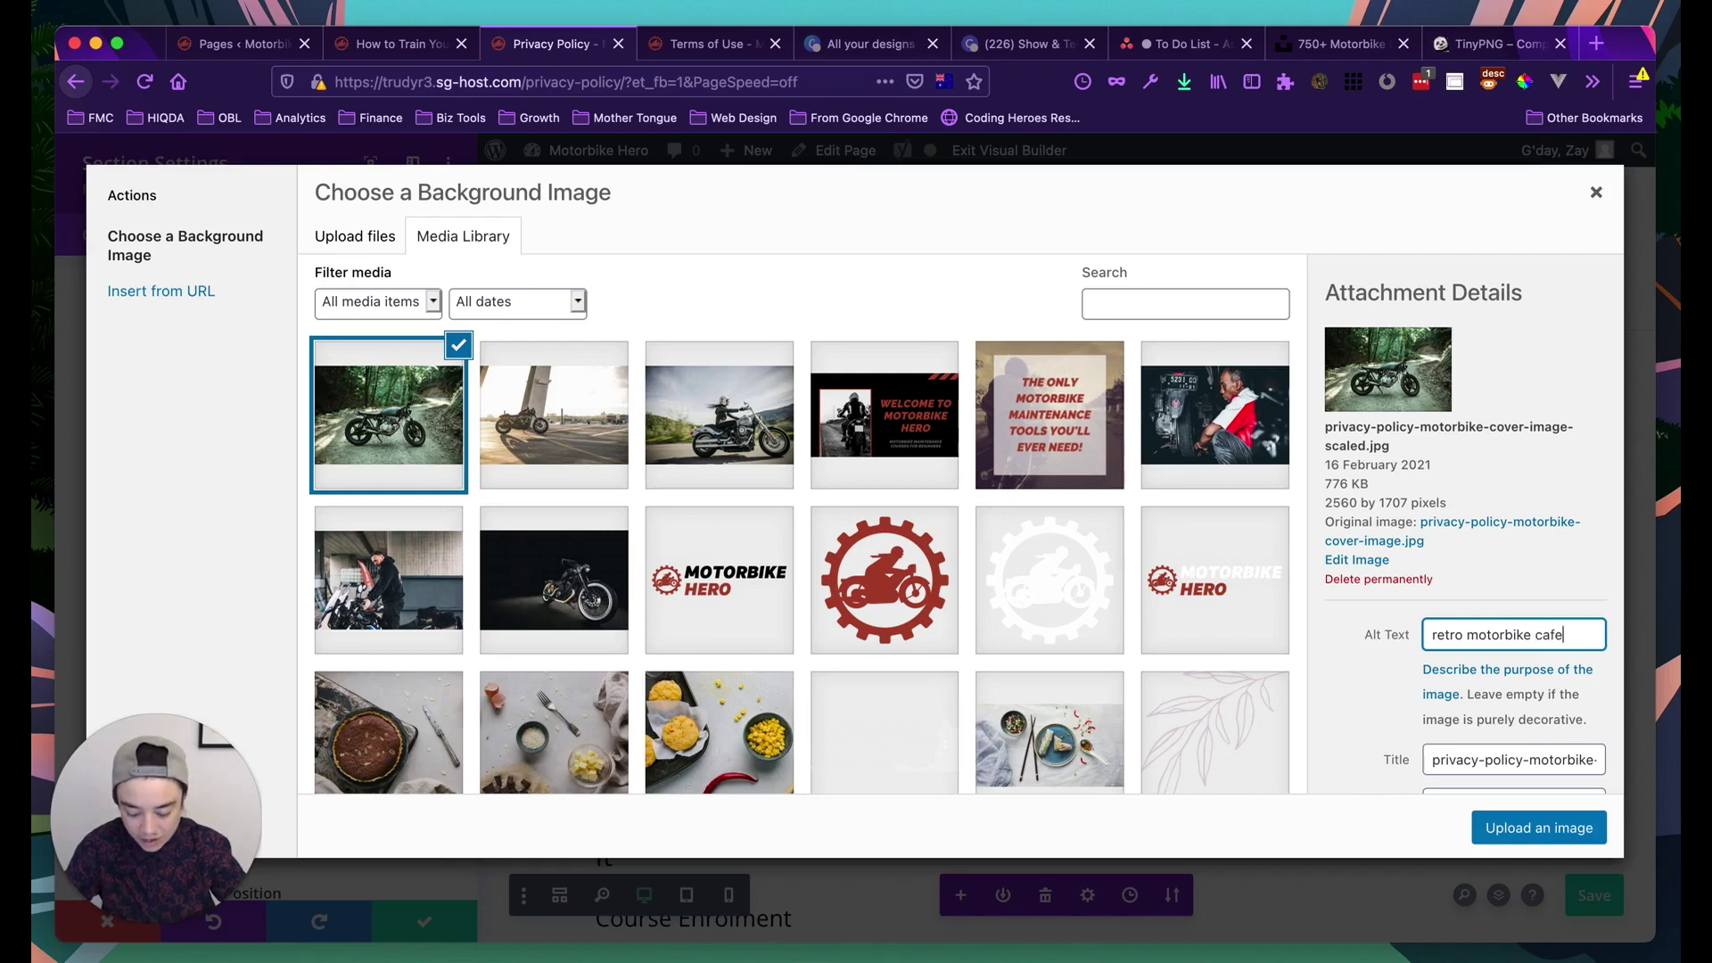
{"action": "type", "text": "r on dirt road"}
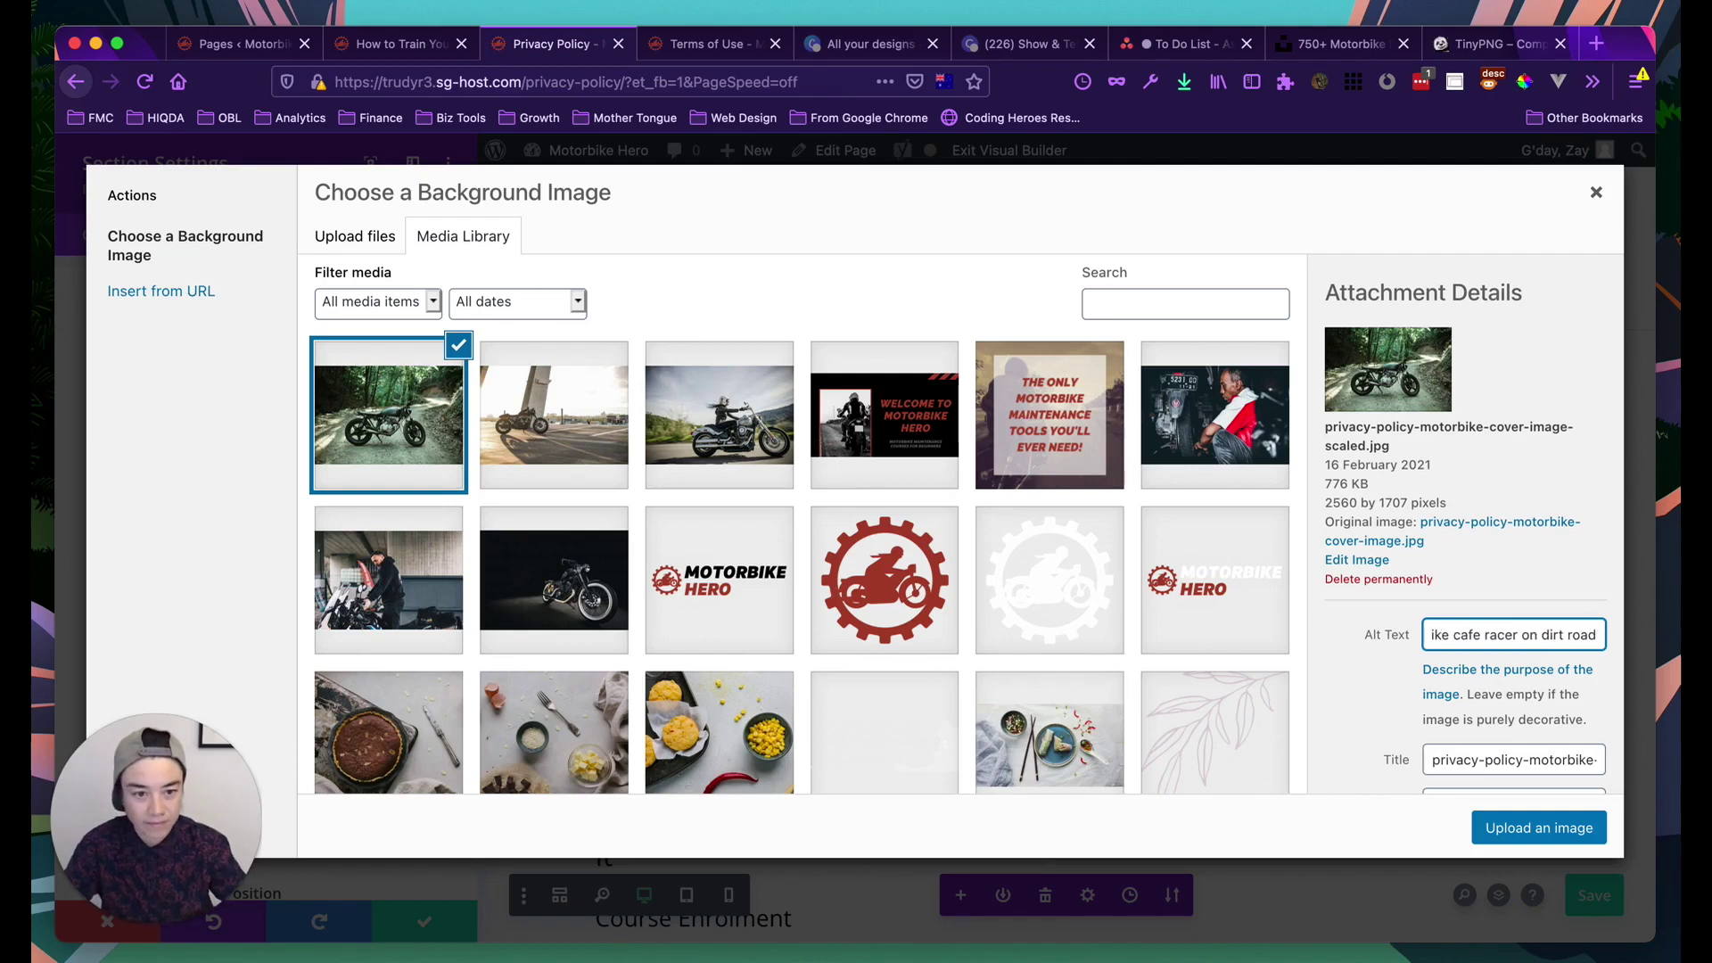
{"action": "type", "text": " in the bush"}
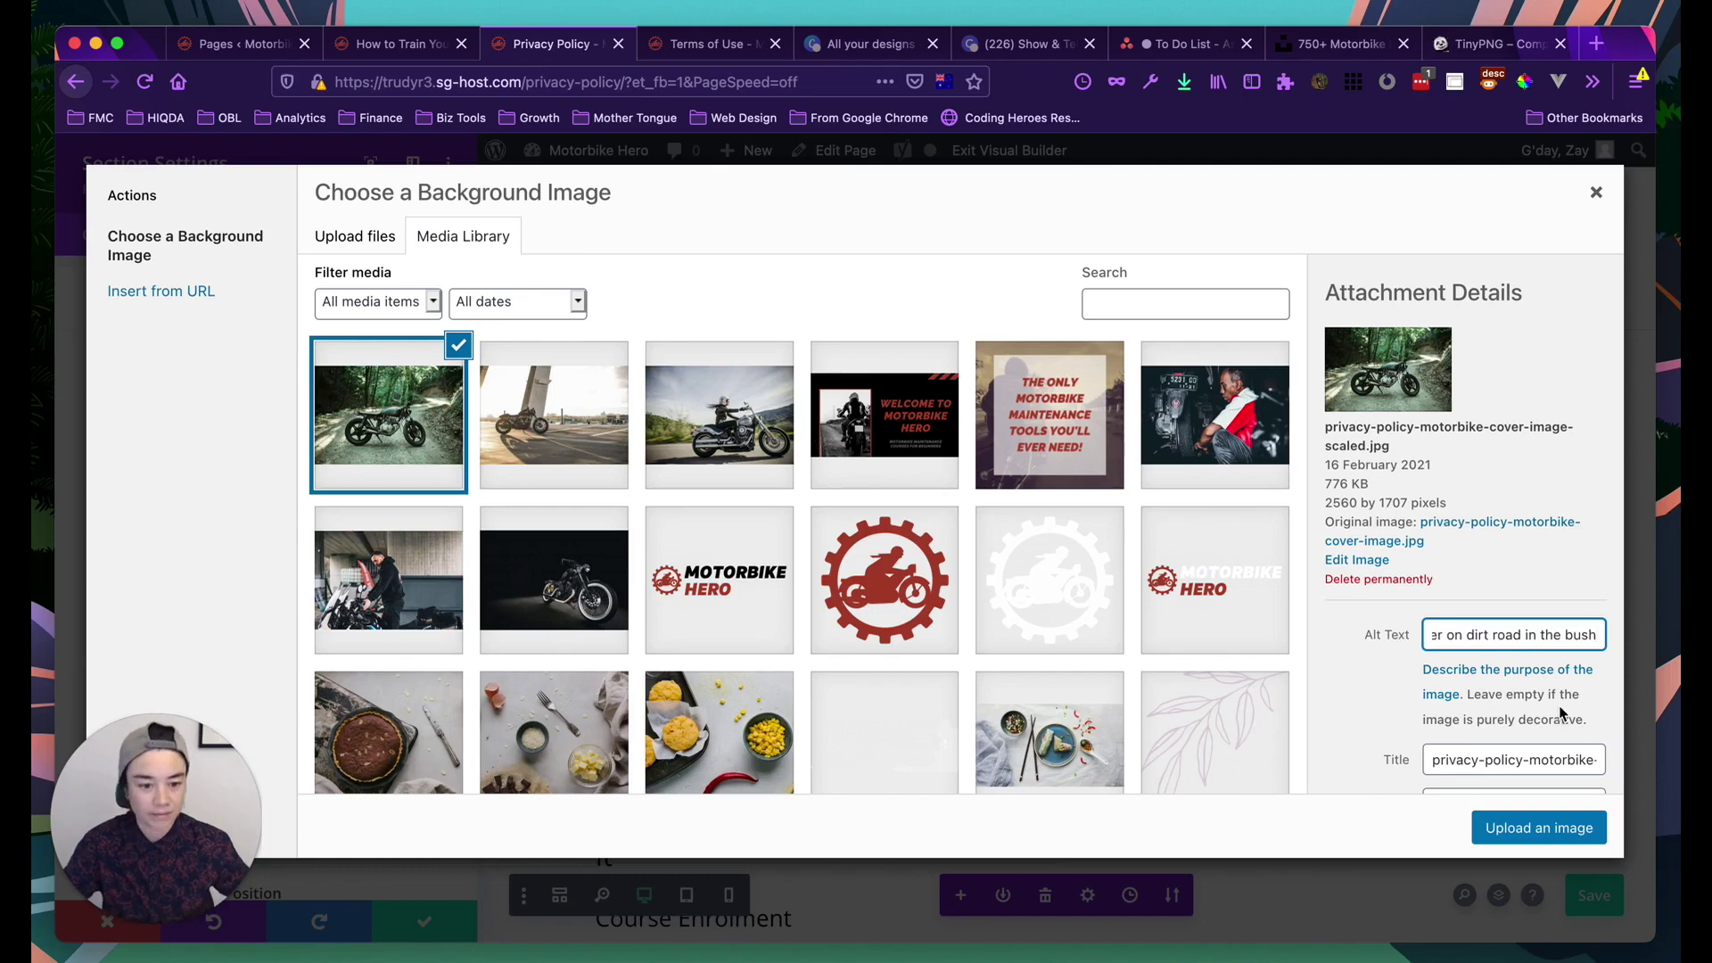
{"action": "scroll", "coordinate": [1562, 714], "scroll_direction": "down", "scroll_amount": 4}
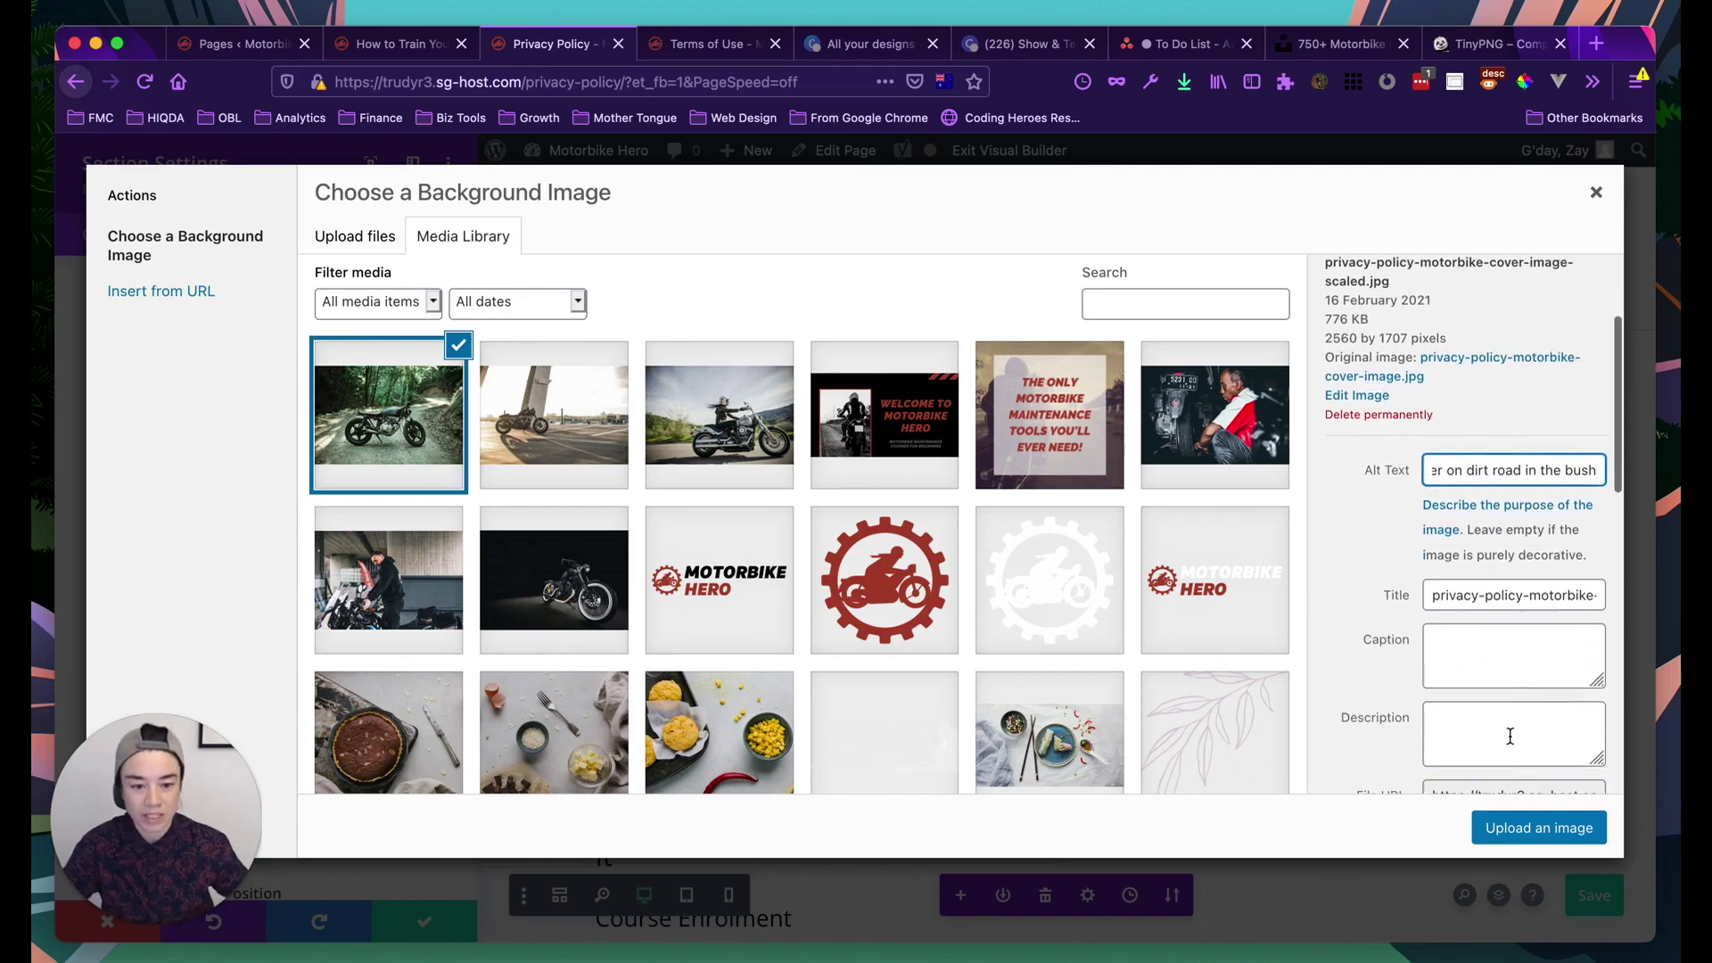
{"action": "key", "text": "Return"}
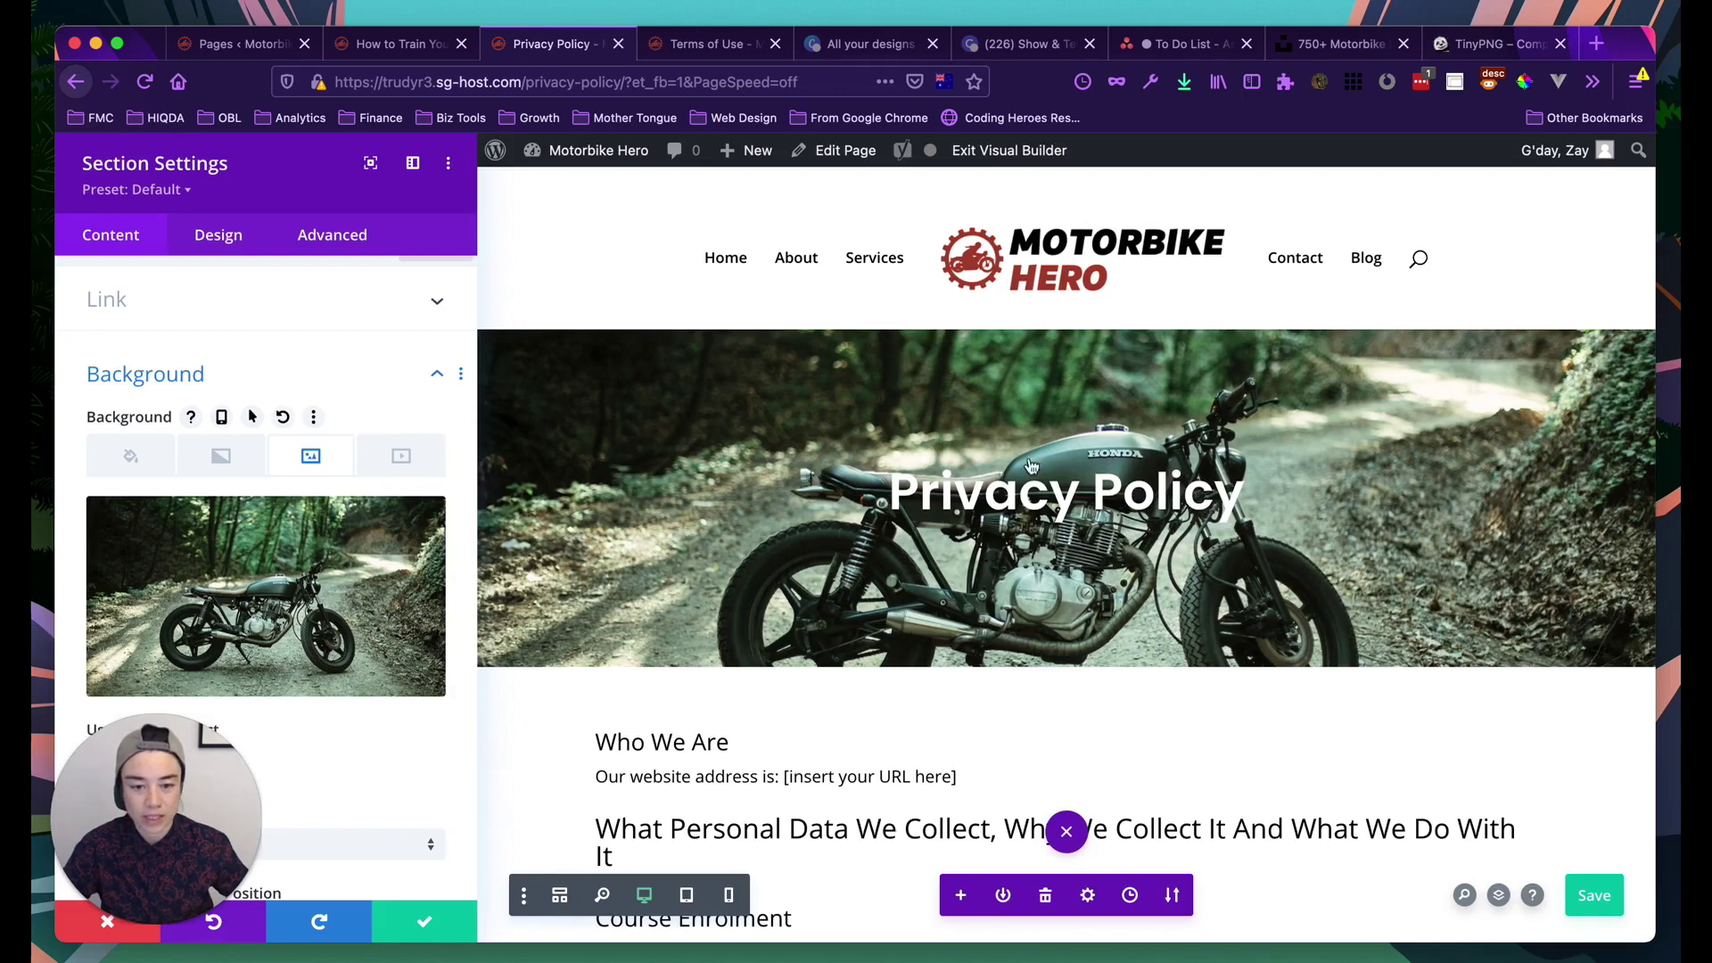
Add the blue 100deg linear gradient to the hero background, placed above the motorbike image
{"action": "mouse_move", "coordinate": [365, 630]}
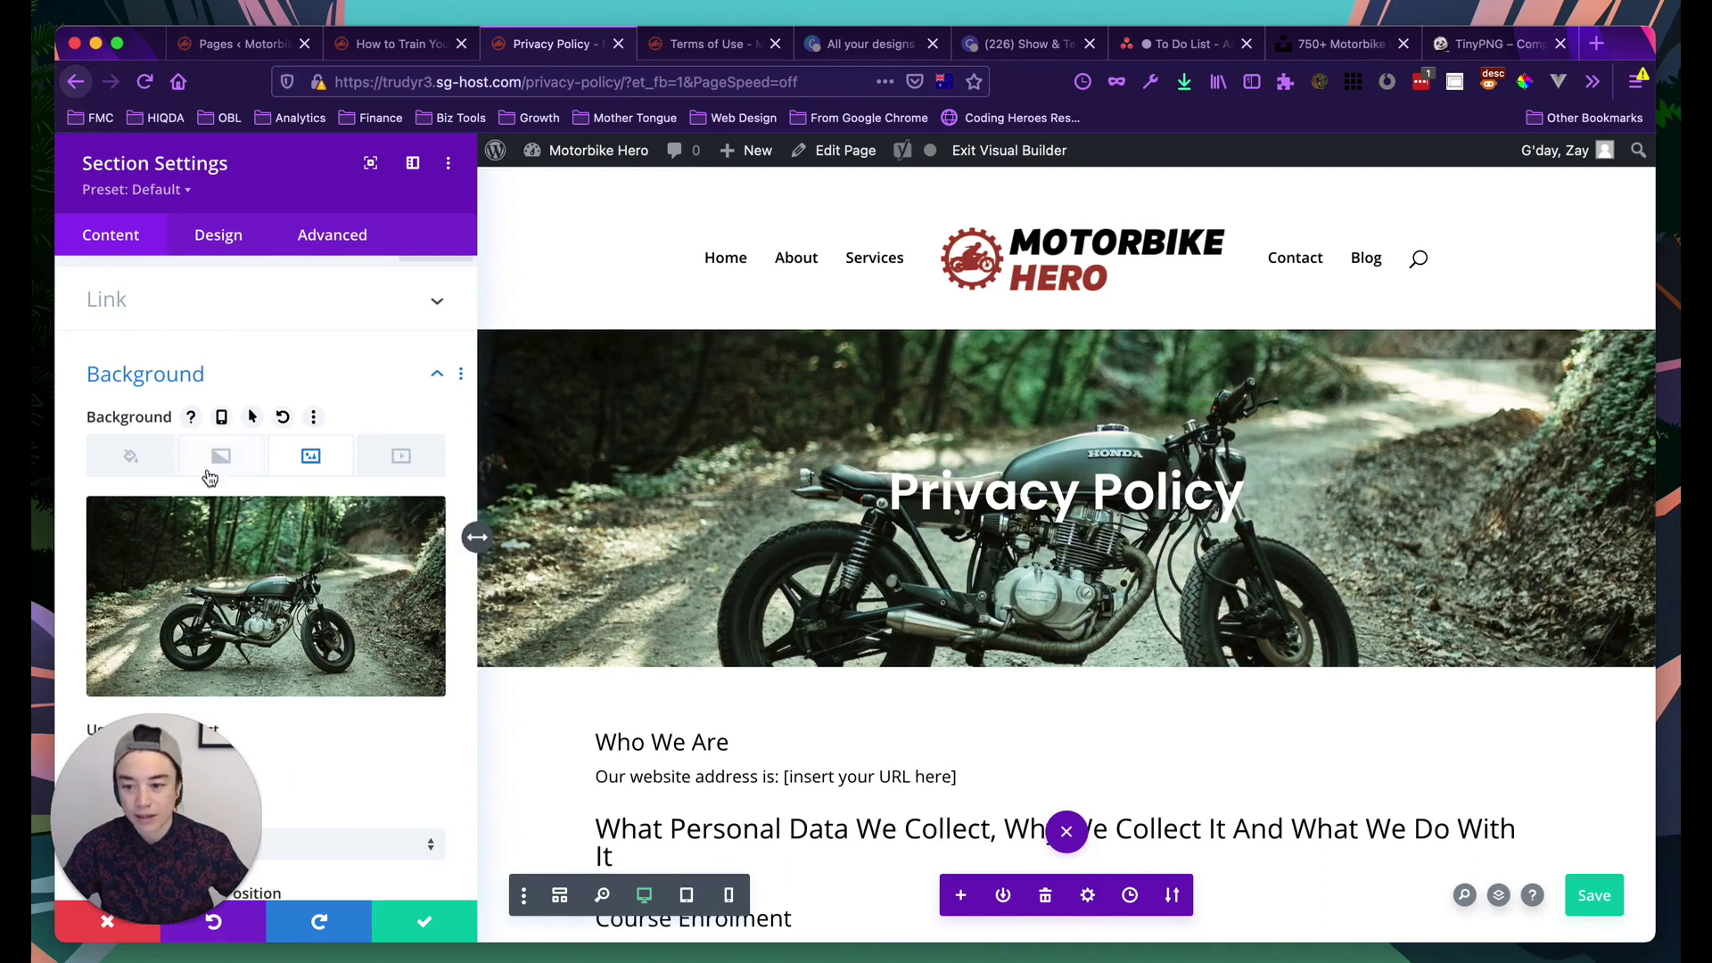
{"action": "left_click", "coordinate": [223, 460]}
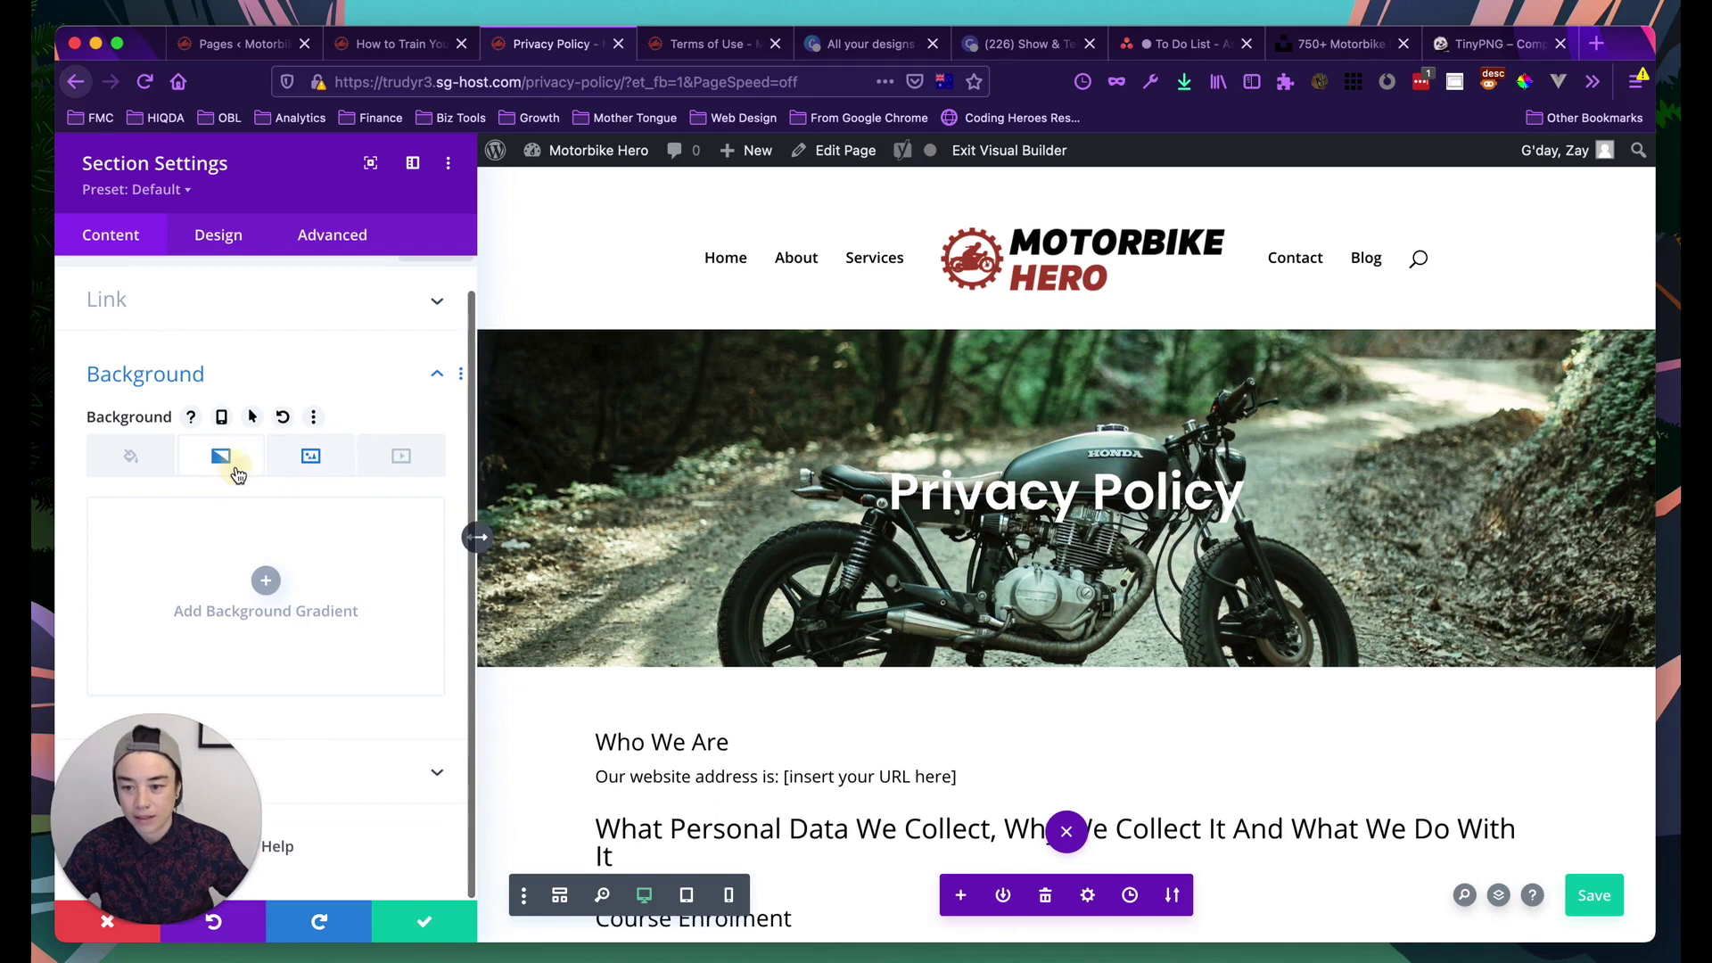
{"action": "left_click", "coordinate": [266, 580]}
{"action": "scroll", "coordinate": [255, 561], "scroll_direction": "down", "scroll_amount": 2}
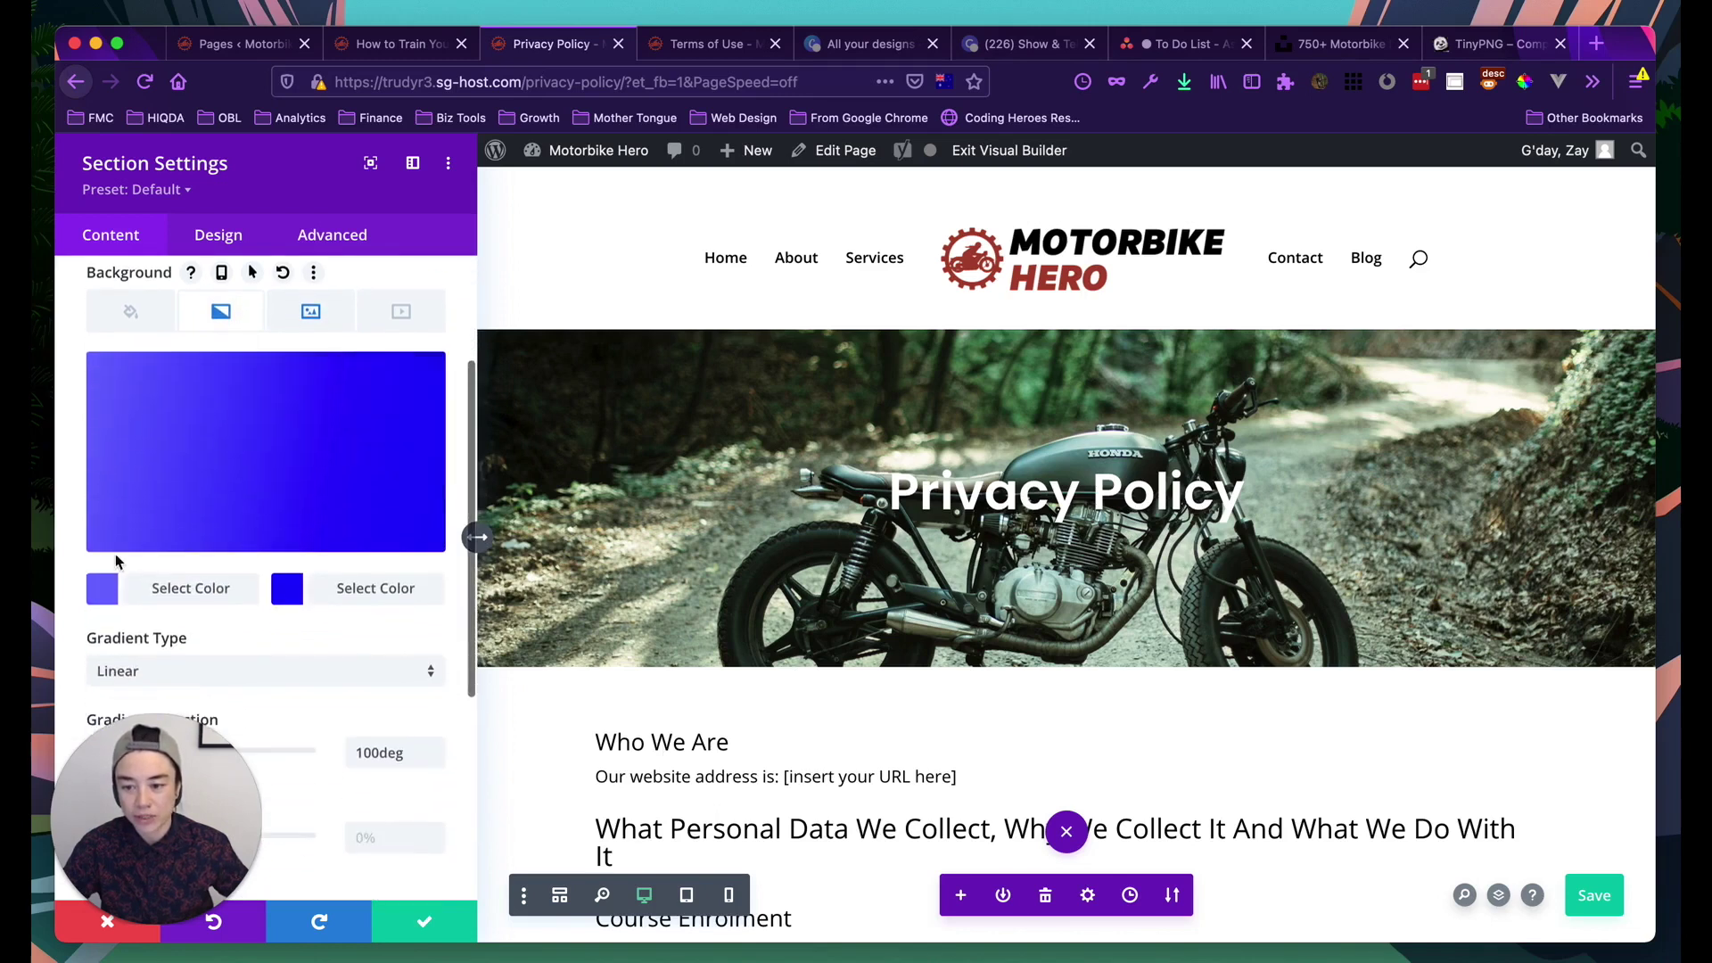
{"action": "scroll", "coordinate": [213, 612], "scroll_direction": "down", "scroll_amount": 5}
{"action": "scroll", "coordinate": [213, 606], "scroll_direction": "down", "scroll_amount": 1}
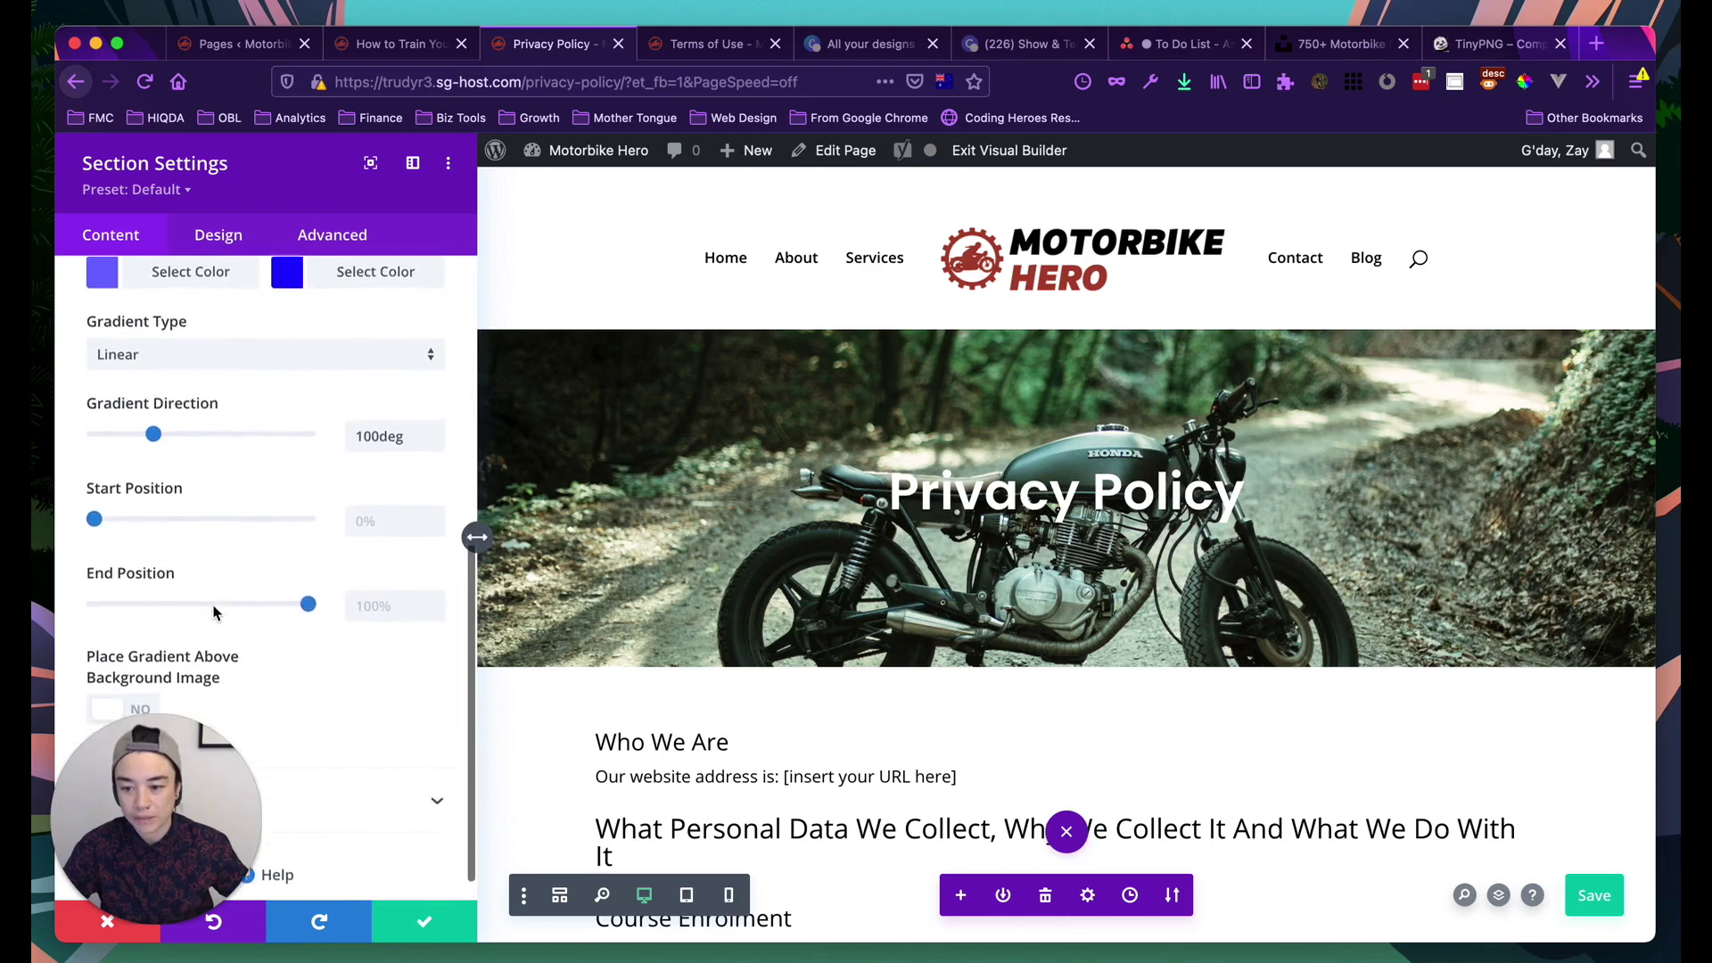
{"action": "scroll", "coordinate": [211, 603], "scroll_direction": "up", "scroll_amount": 3}
{"action": "left_click_drag", "start_coordinate": [164, 766], "coordinate": [1554, 793]}
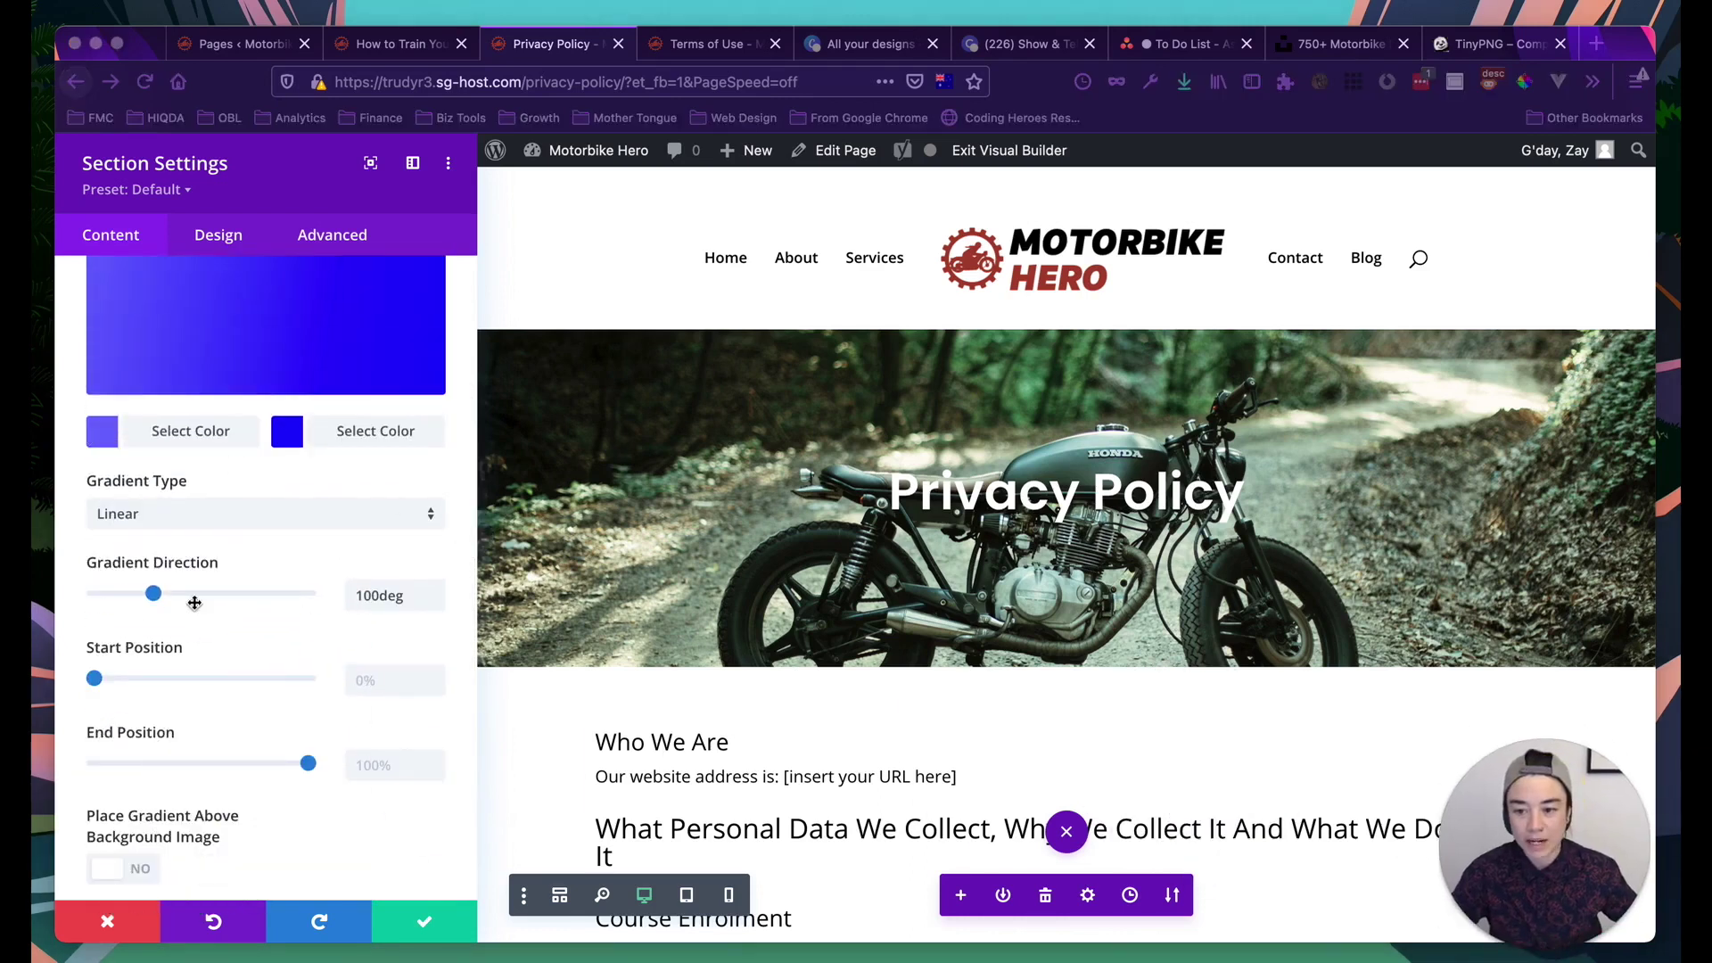
{"action": "scroll", "coordinate": [194, 602], "scroll_direction": "up", "scroll_amount": 2}
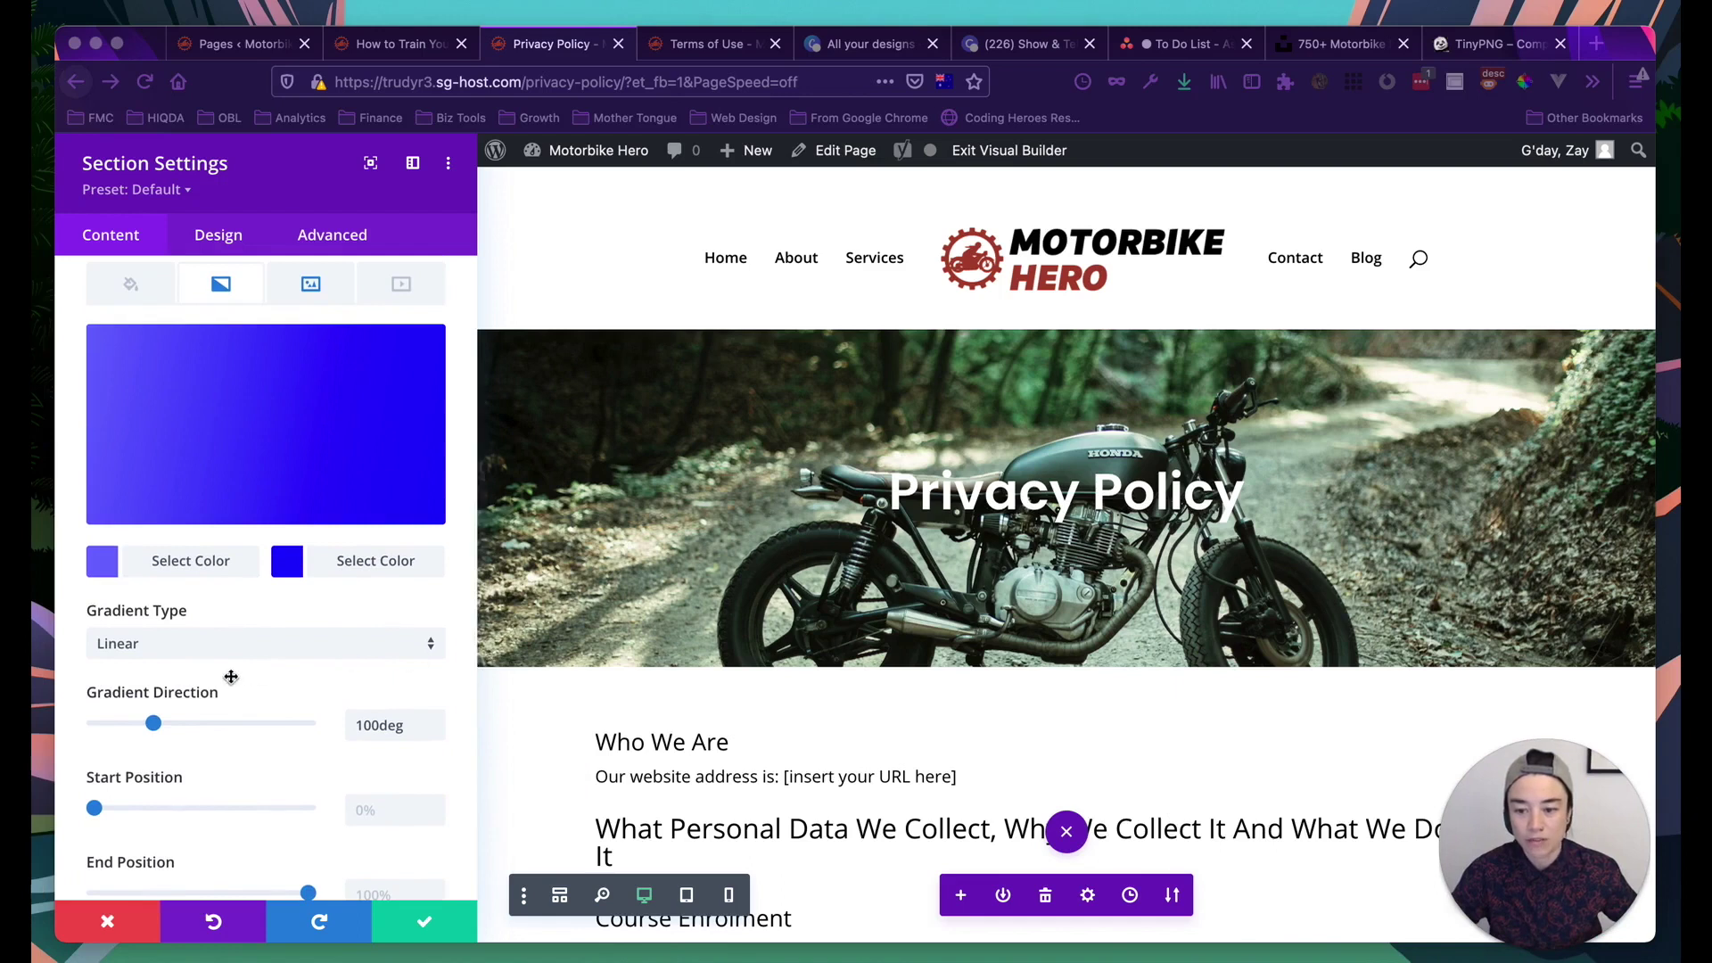
{"action": "scroll", "coordinate": [231, 676], "scroll_direction": "down", "scroll_amount": 3}
{"action": "scroll", "coordinate": [231, 677], "scroll_direction": "down", "scroll_amount": 2}
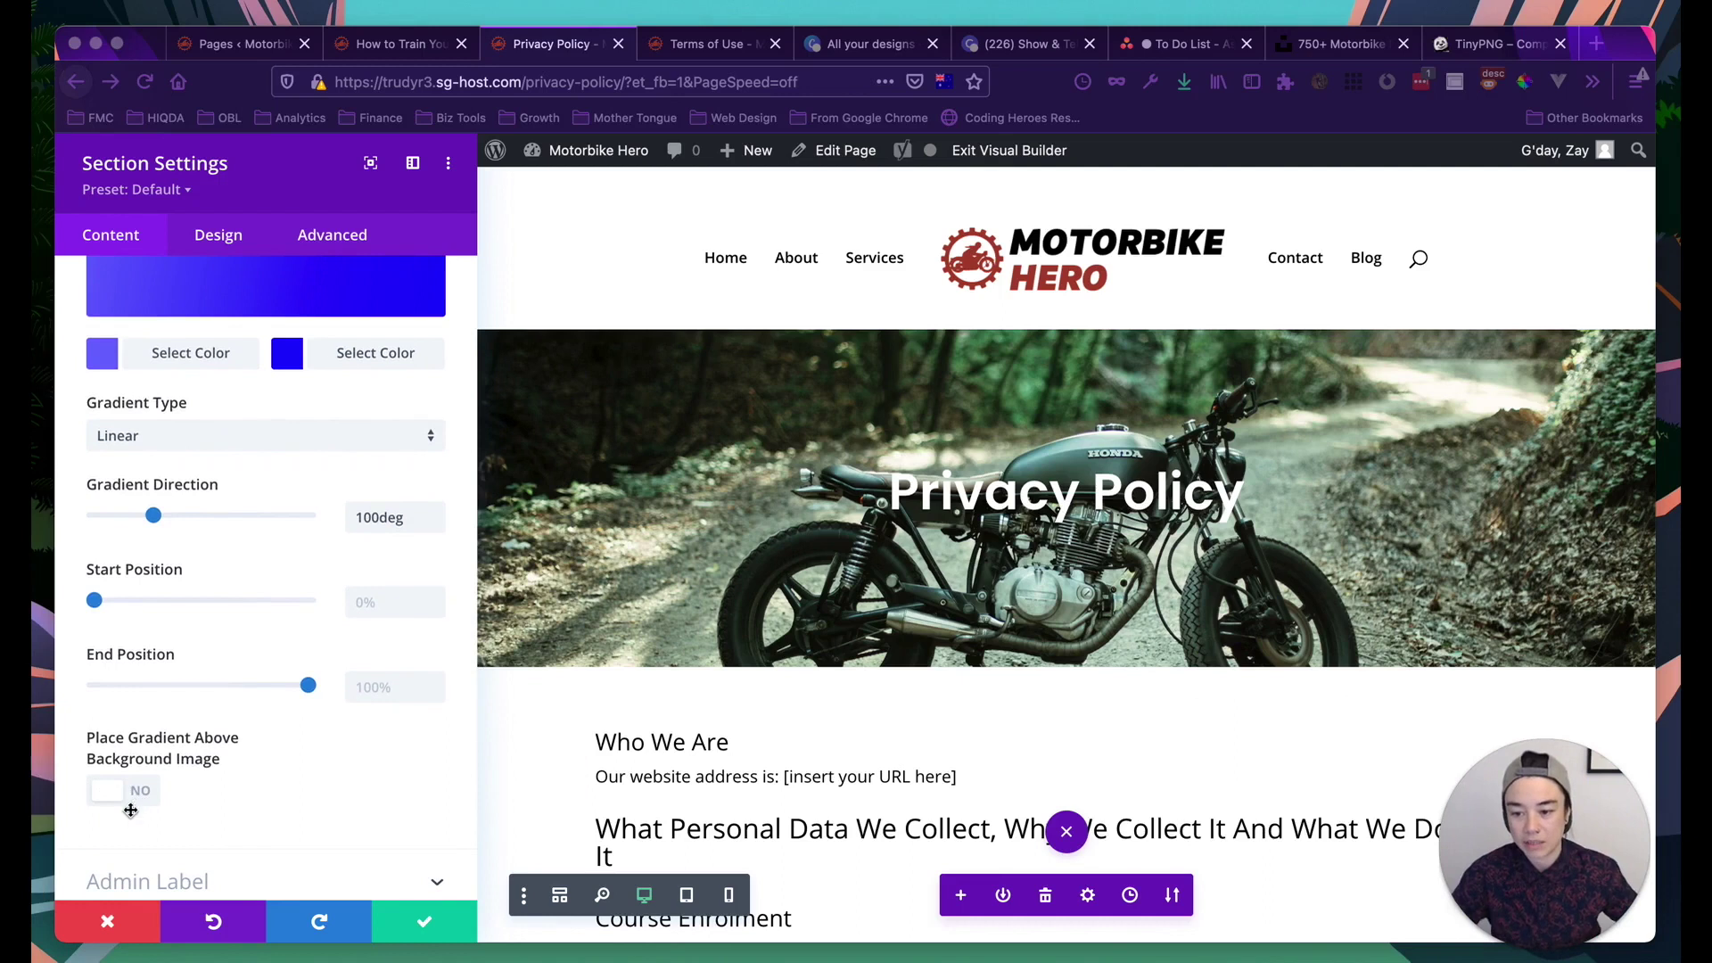
{"action": "left_click", "coordinate": [144, 790]}
{"action": "scroll", "coordinate": [299, 528], "scroll_direction": "up", "scroll_amount": 8}
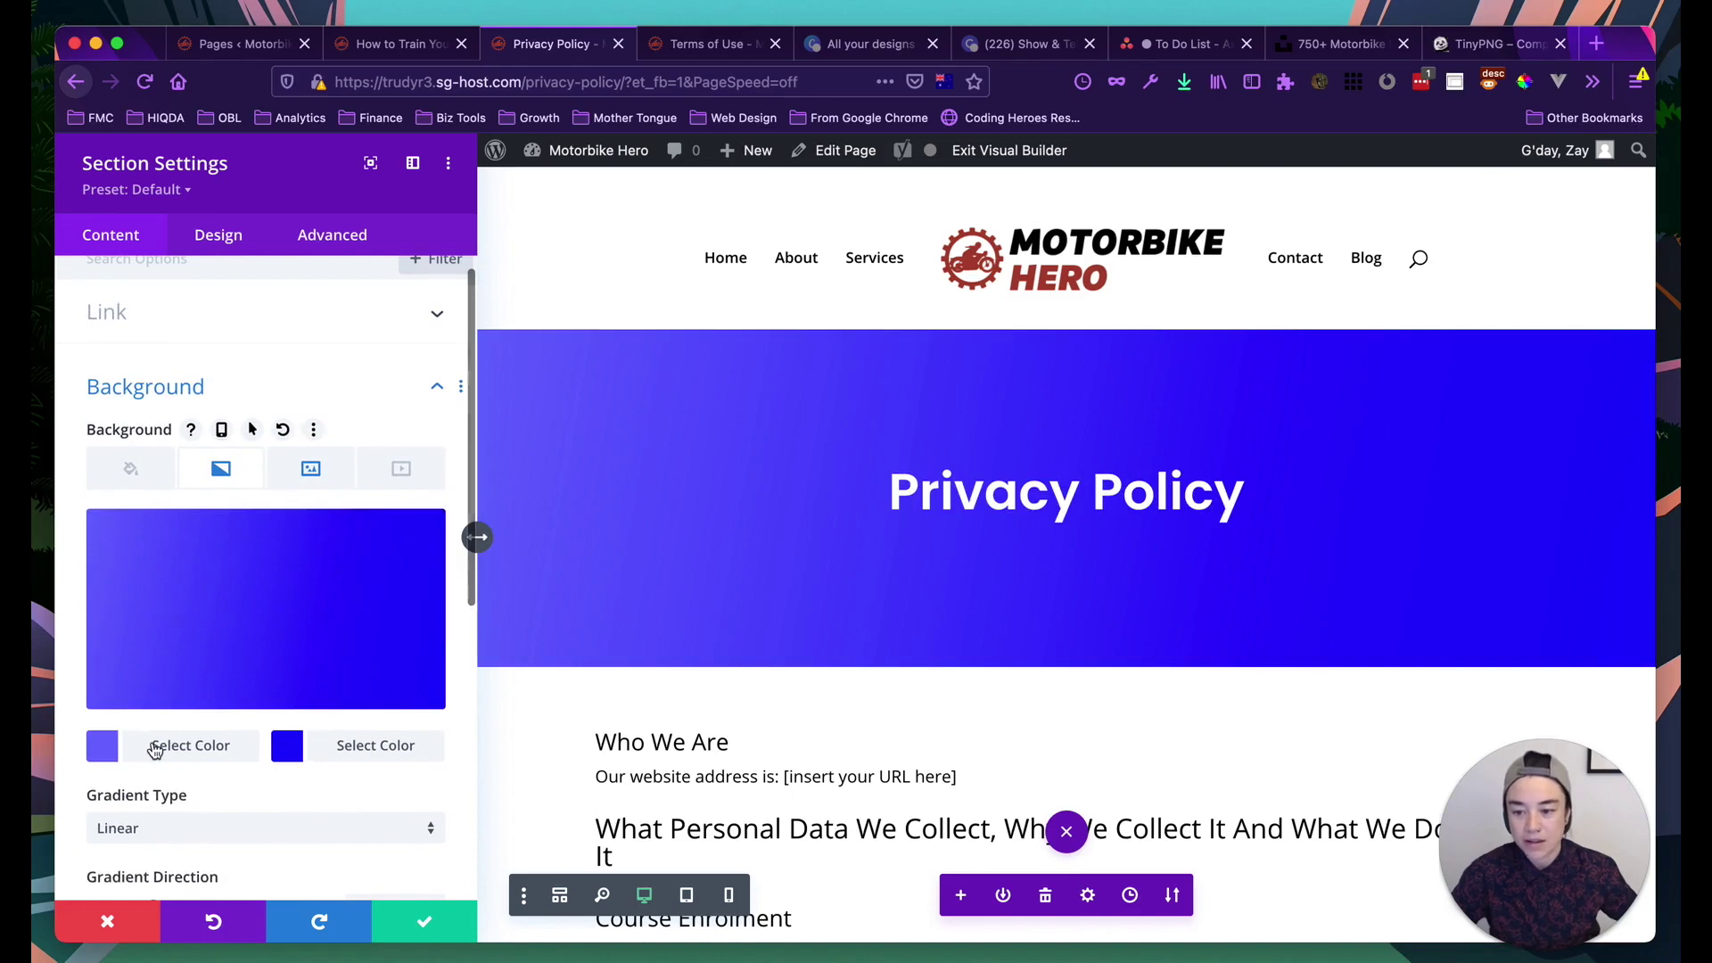
Make the first gradient stop red #a94432 and lower the opacity of both stops
{"action": "left_click", "coordinate": [154, 749]}
{"action": "scroll", "coordinate": [217, 707], "scroll_direction": "down", "scroll_amount": 1}
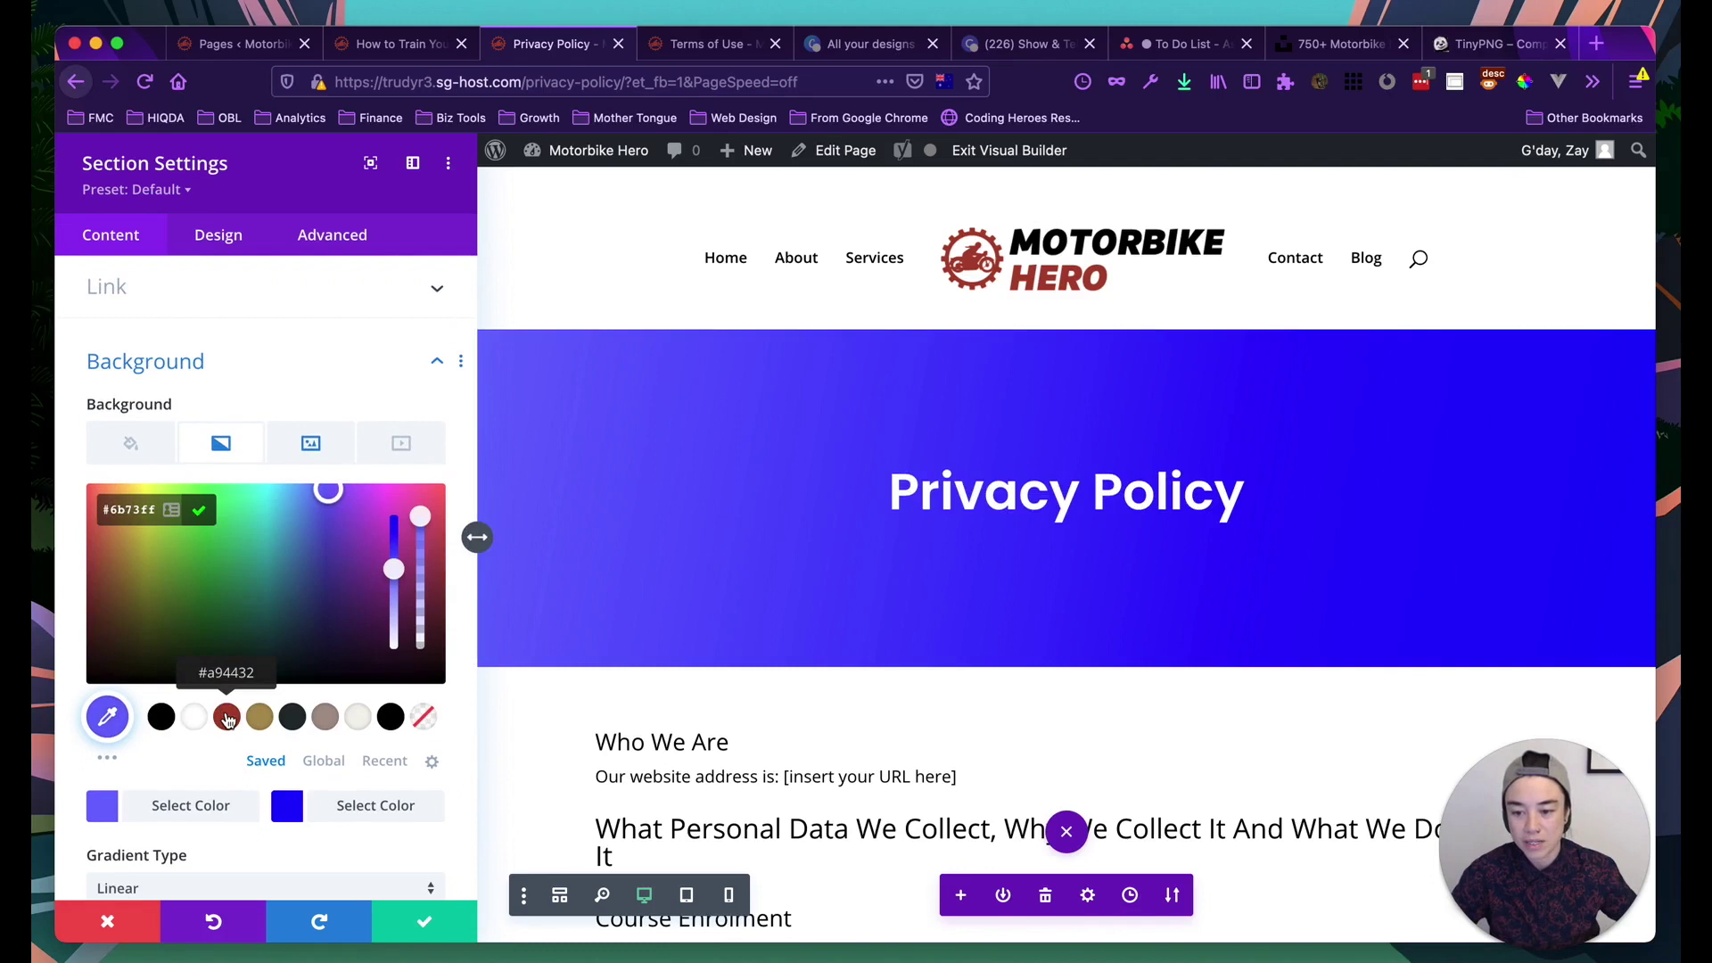
{"action": "left_click", "coordinate": [227, 718]}
{"action": "left_click", "coordinate": [289, 807]}
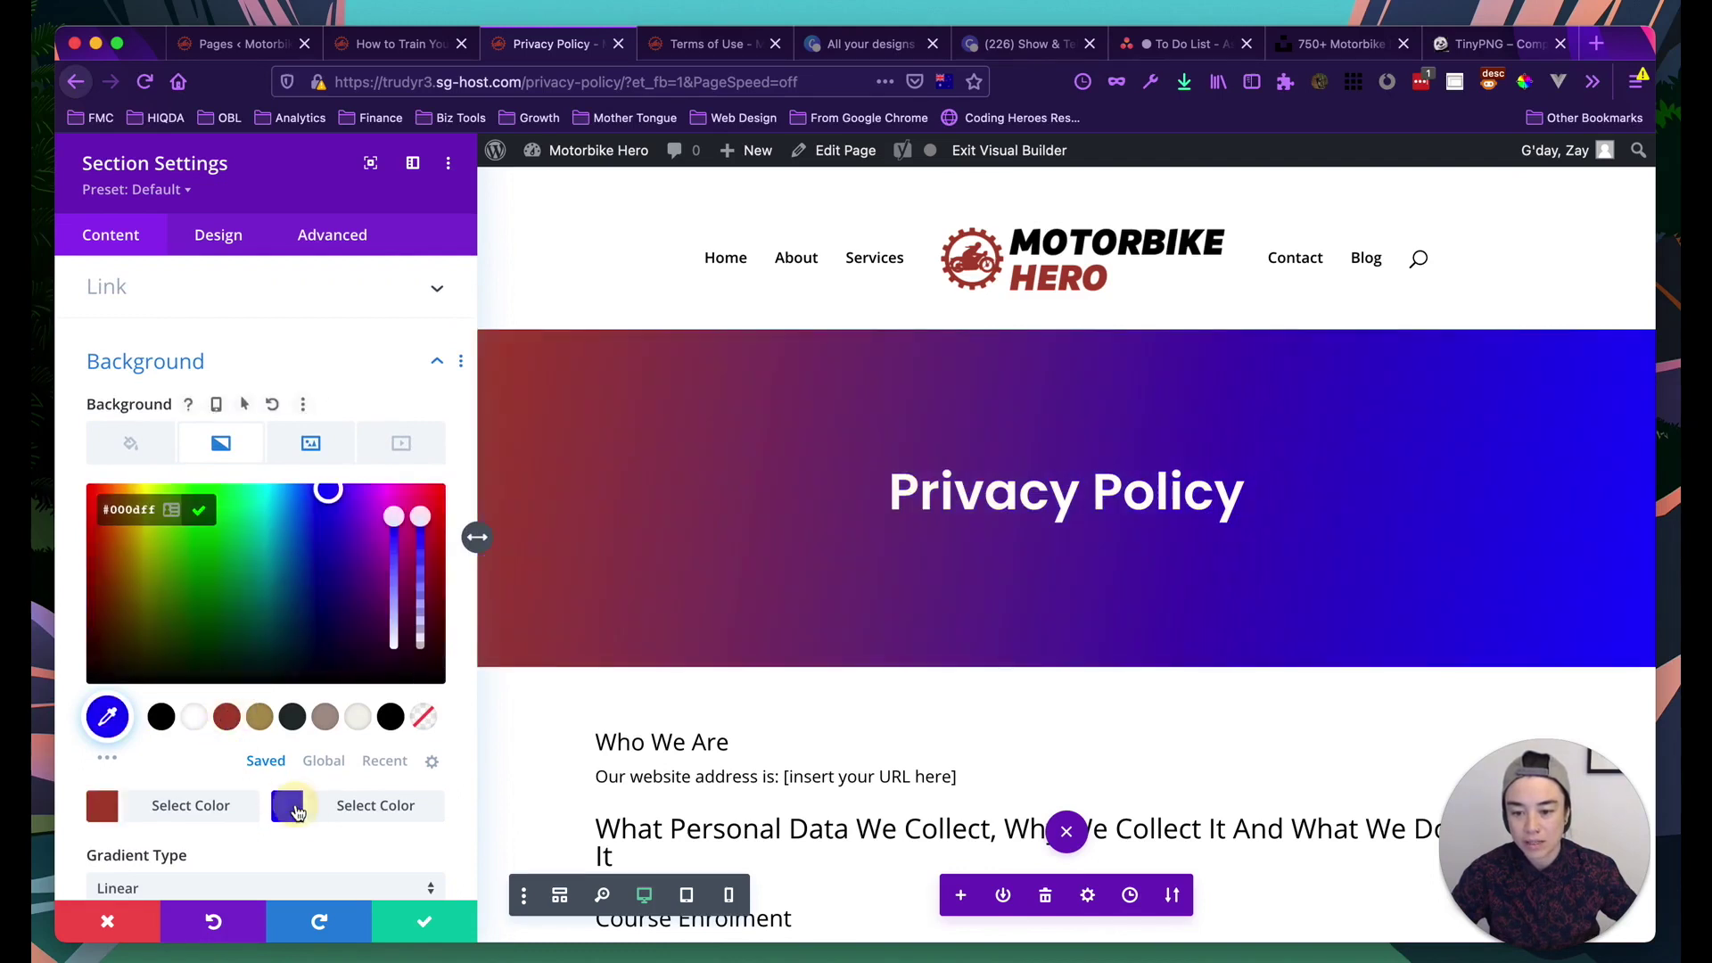
{"action": "left_click", "coordinate": [262, 719]}
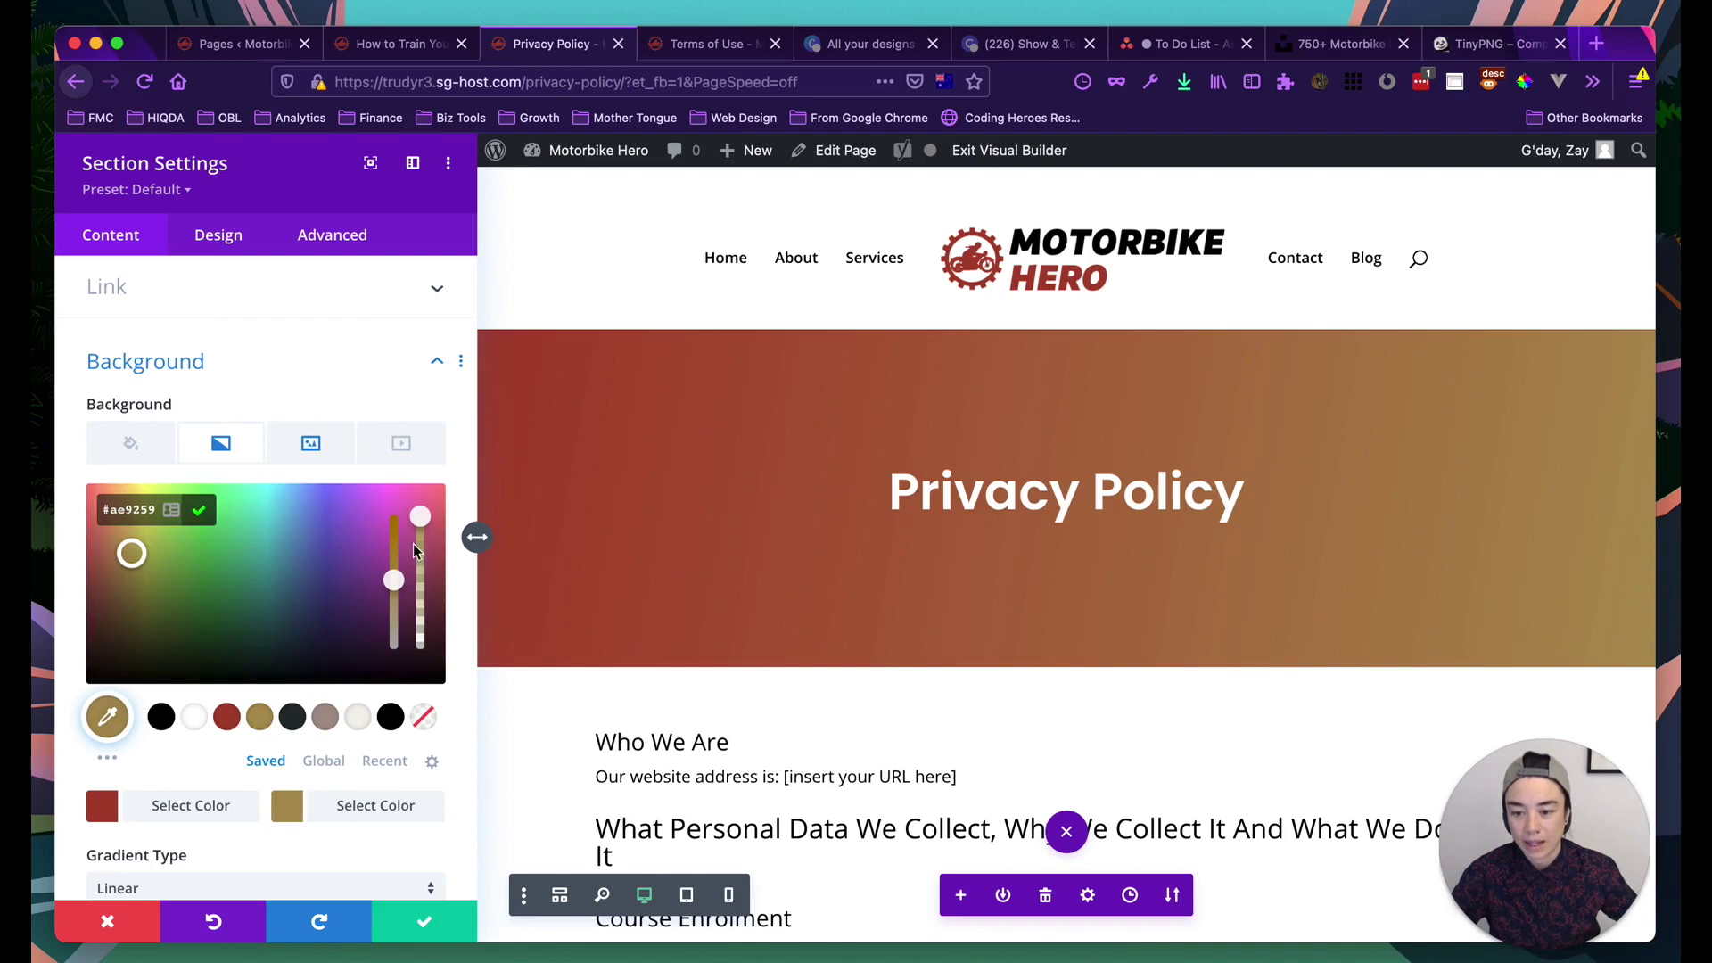
{"action": "left_click_drag", "start_coordinate": [421, 520], "coordinate": [422, 602]}
{"action": "left_click", "coordinate": [102, 806]}
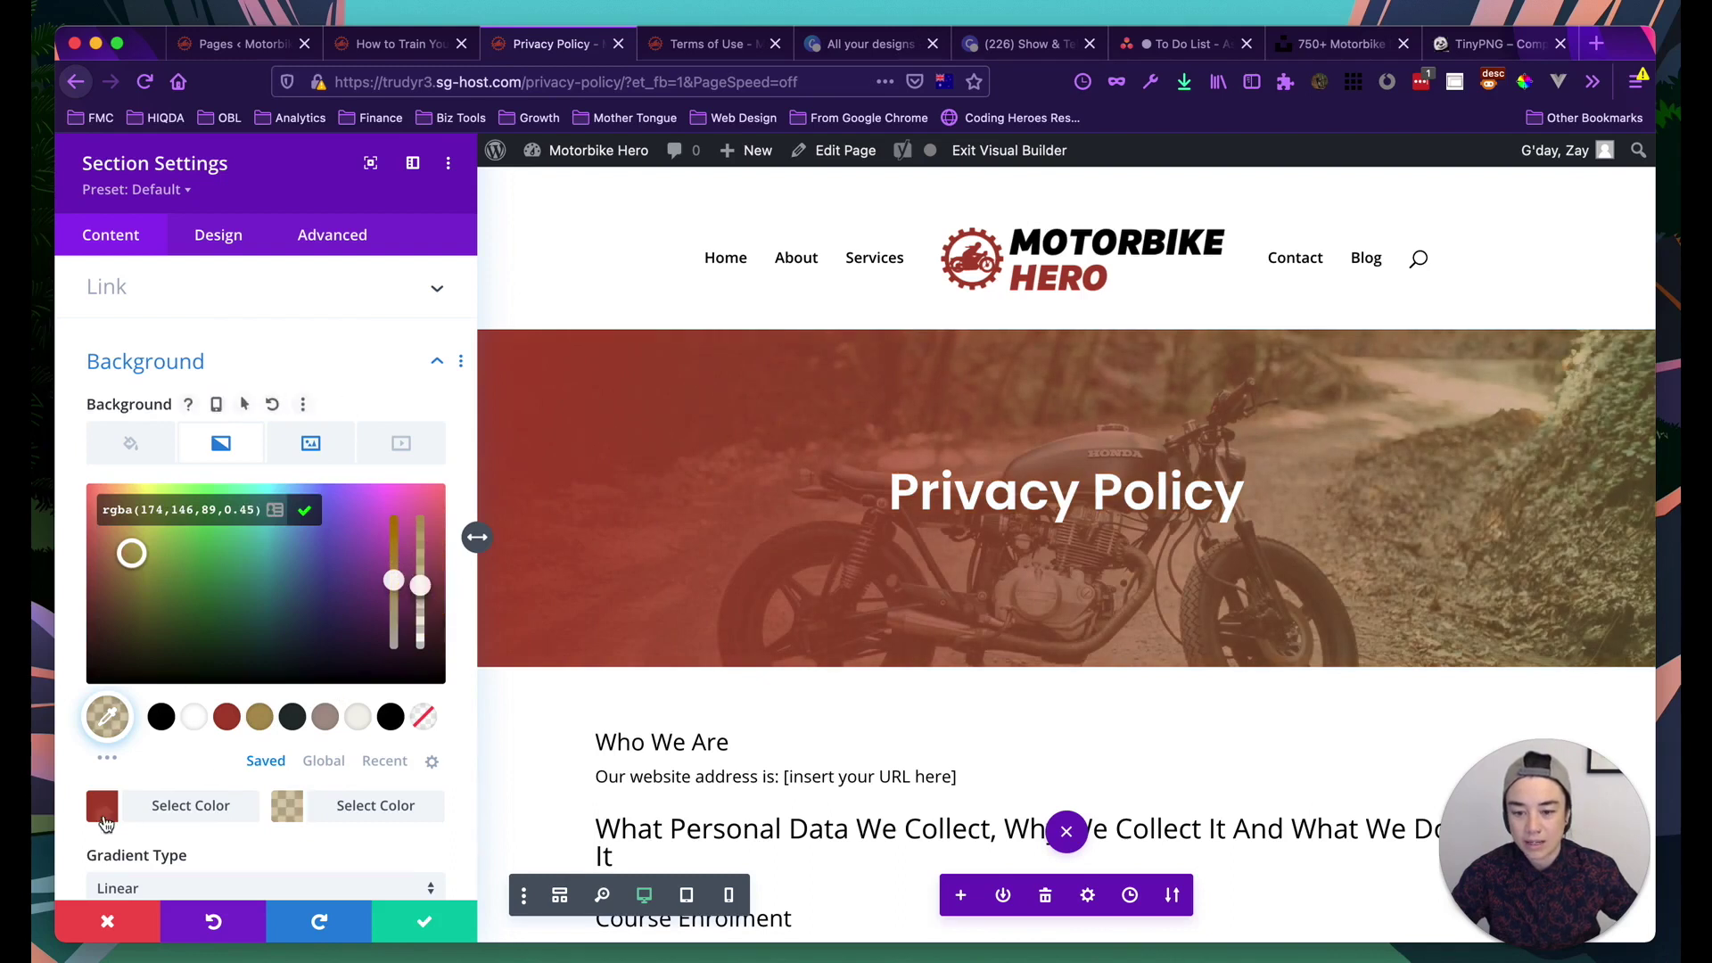
{"action": "left_click_drag", "start_coordinate": [423, 517], "coordinate": [425, 564]}
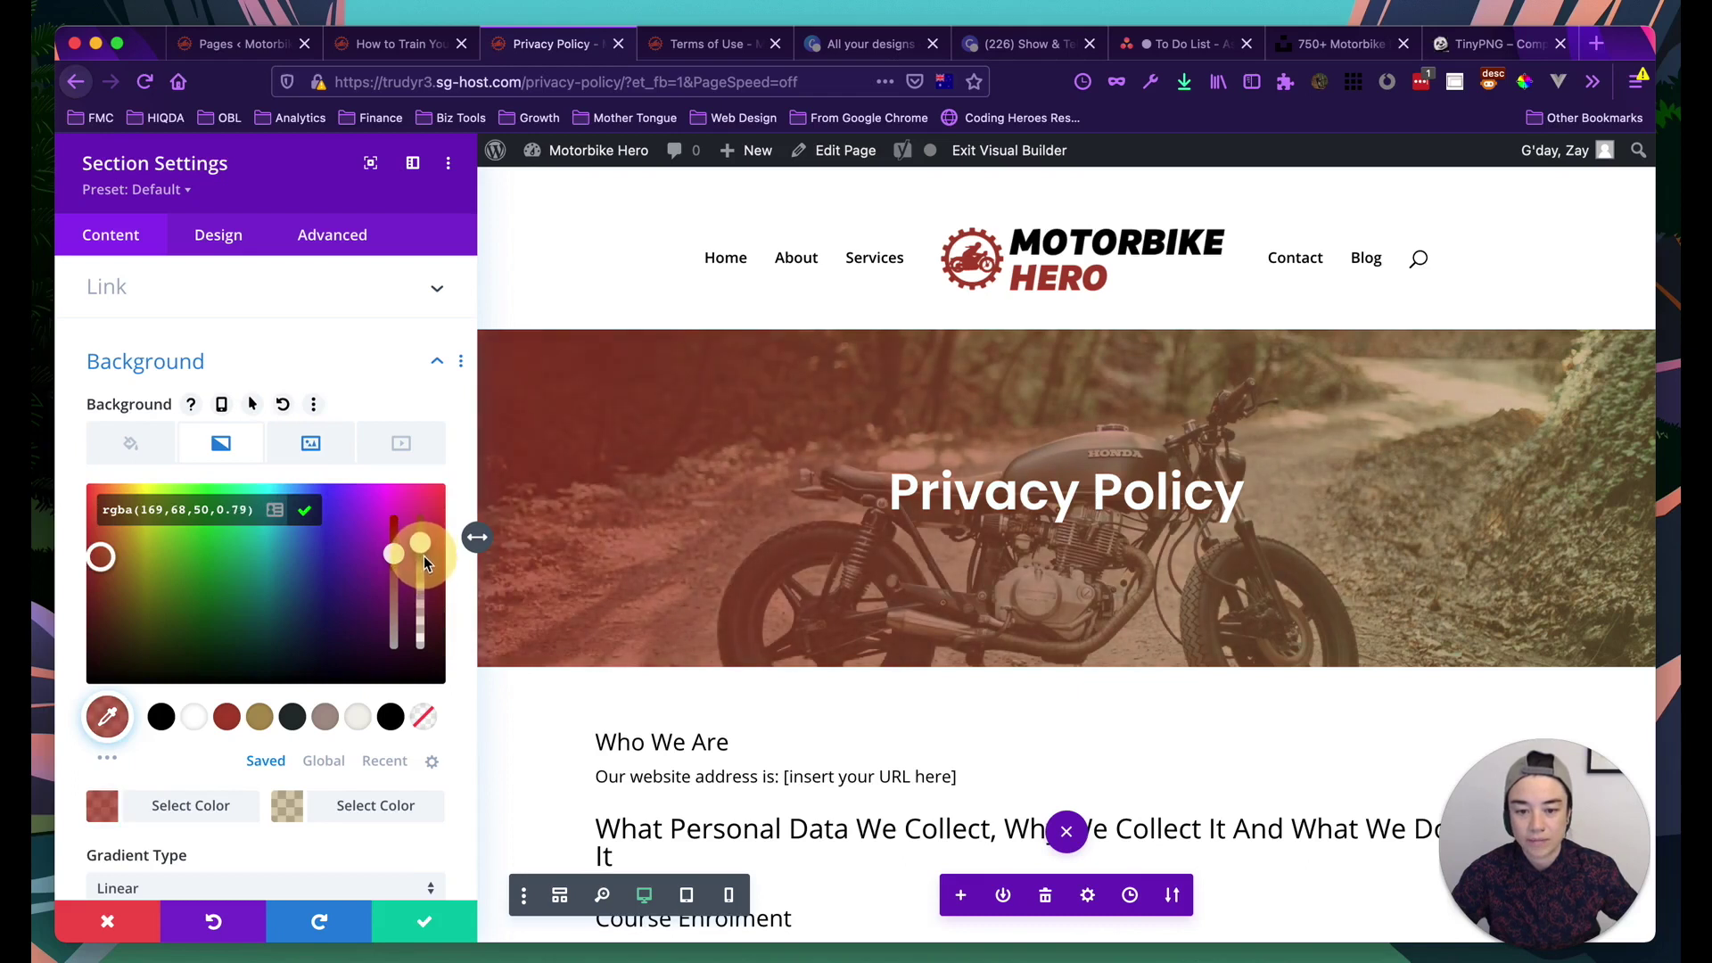
Change the second stop to red #a94432, mostly transparent, and make the first stop more opaque
{"action": "left_click", "coordinate": [299, 804]}
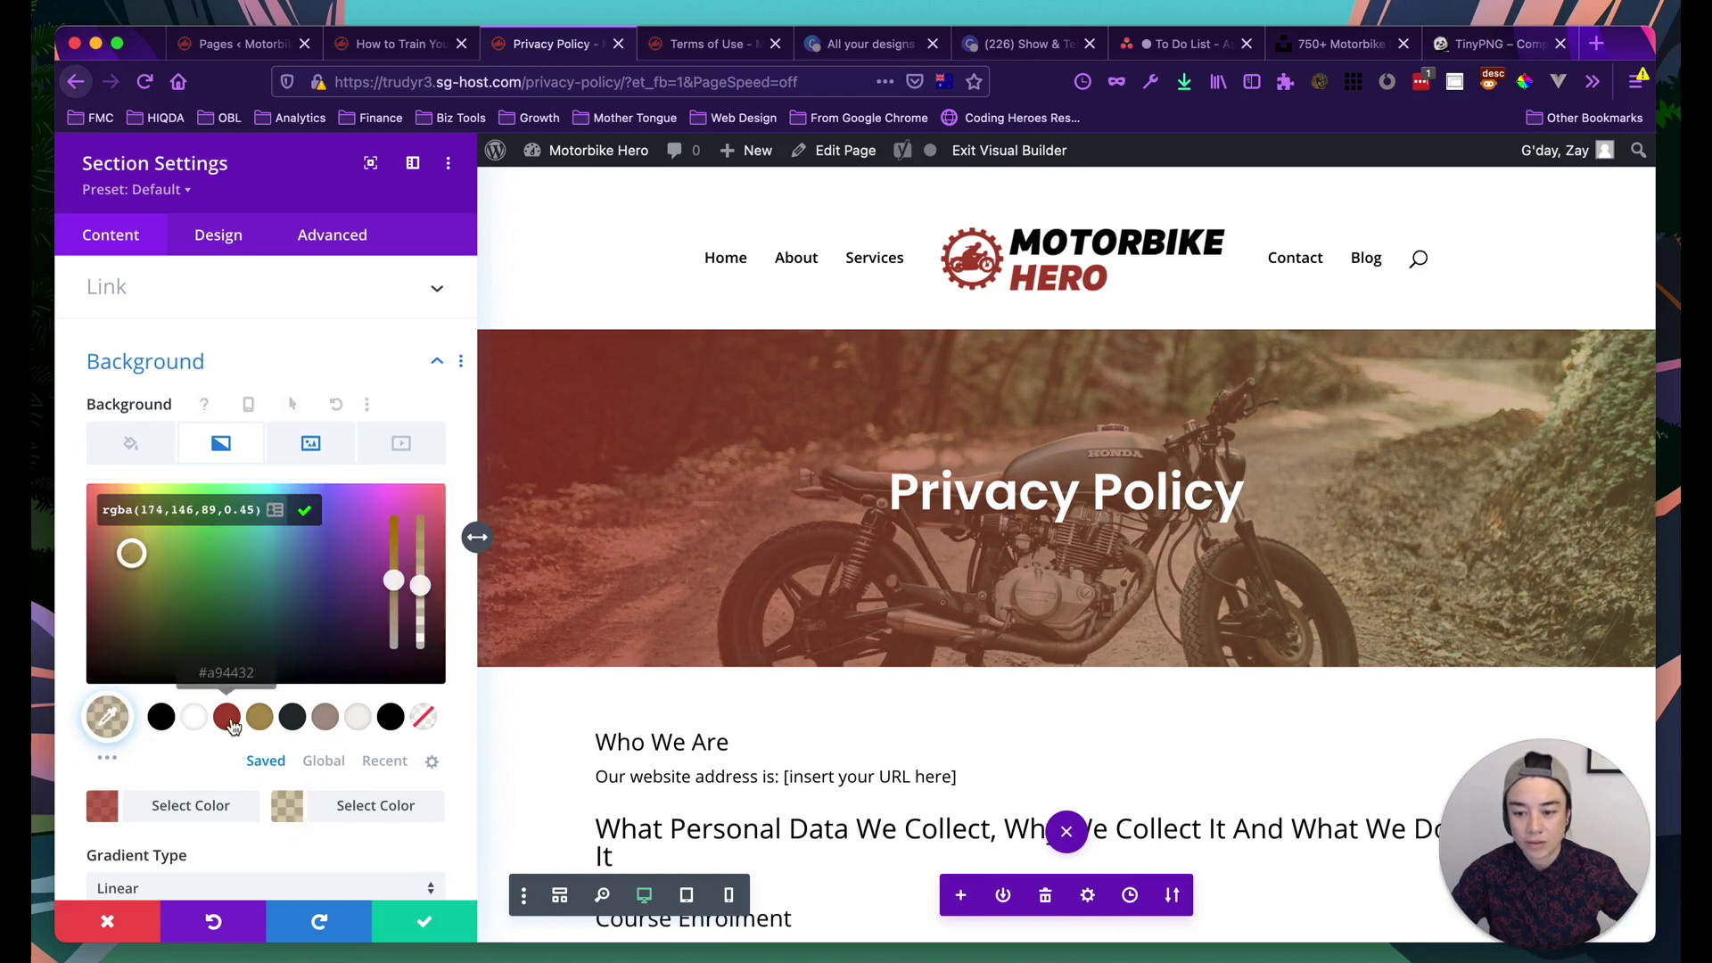
{"action": "left_click", "coordinate": [227, 718]}
{"action": "left_click_drag", "start_coordinate": [420, 517], "coordinate": [418, 605]}
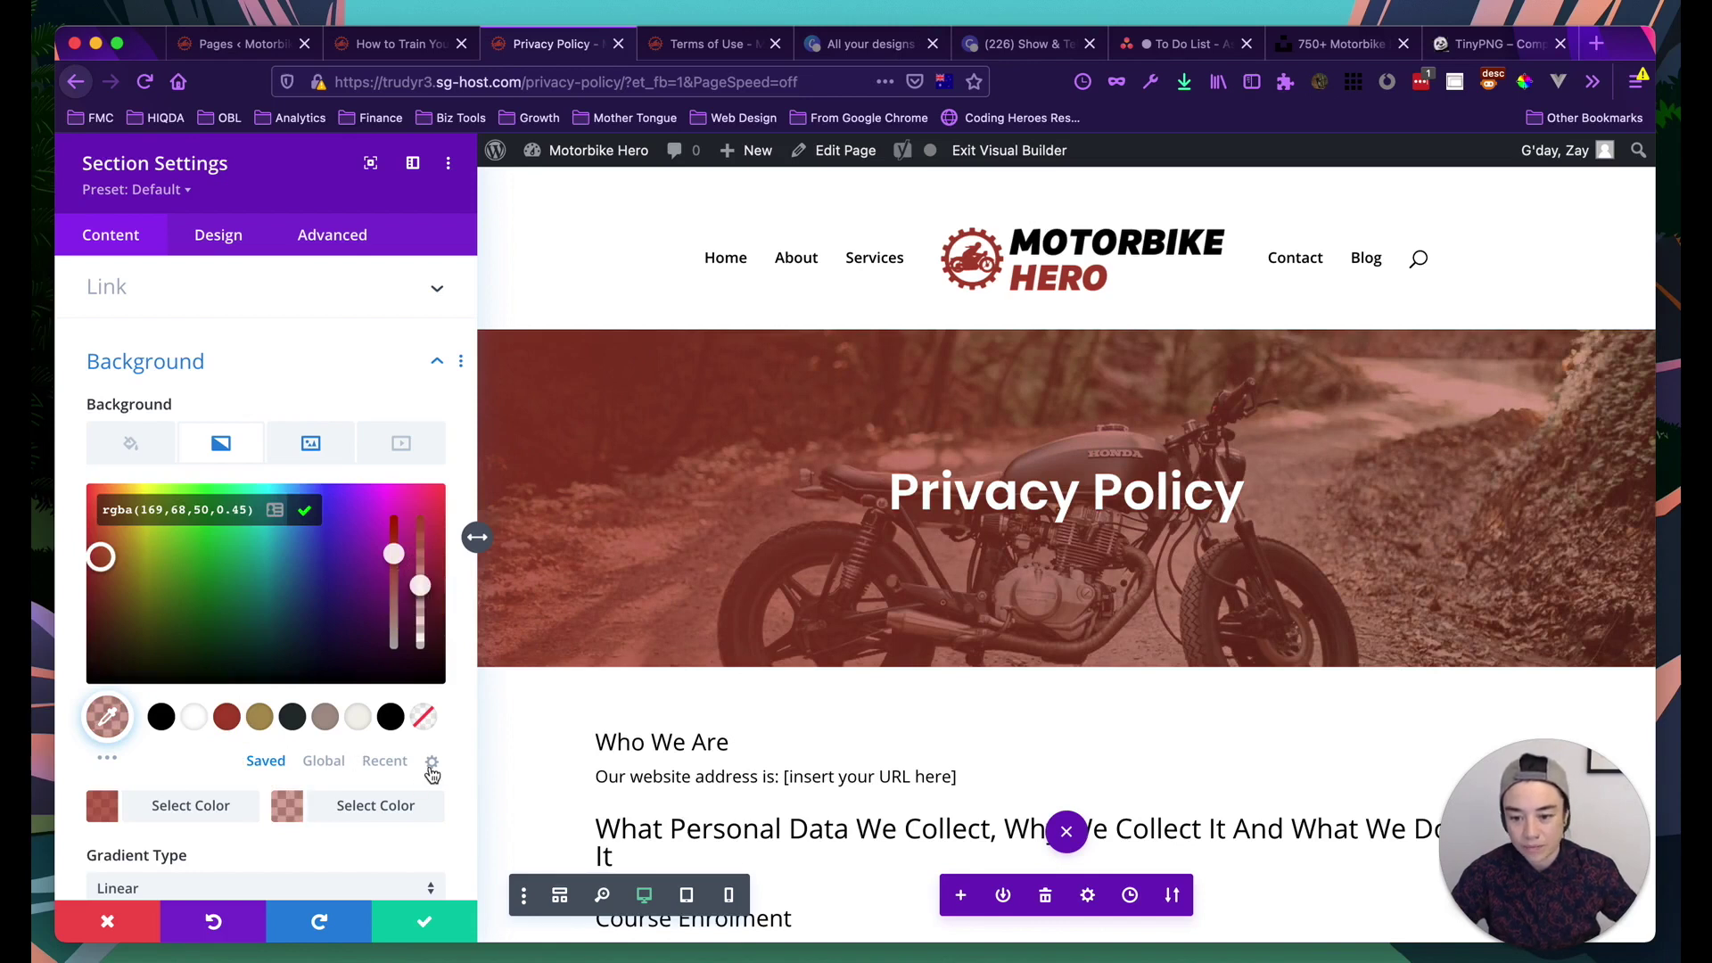
{"action": "scroll", "coordinate": [435, 772], "scroll_direction": "down", "scroll_amount": 4}
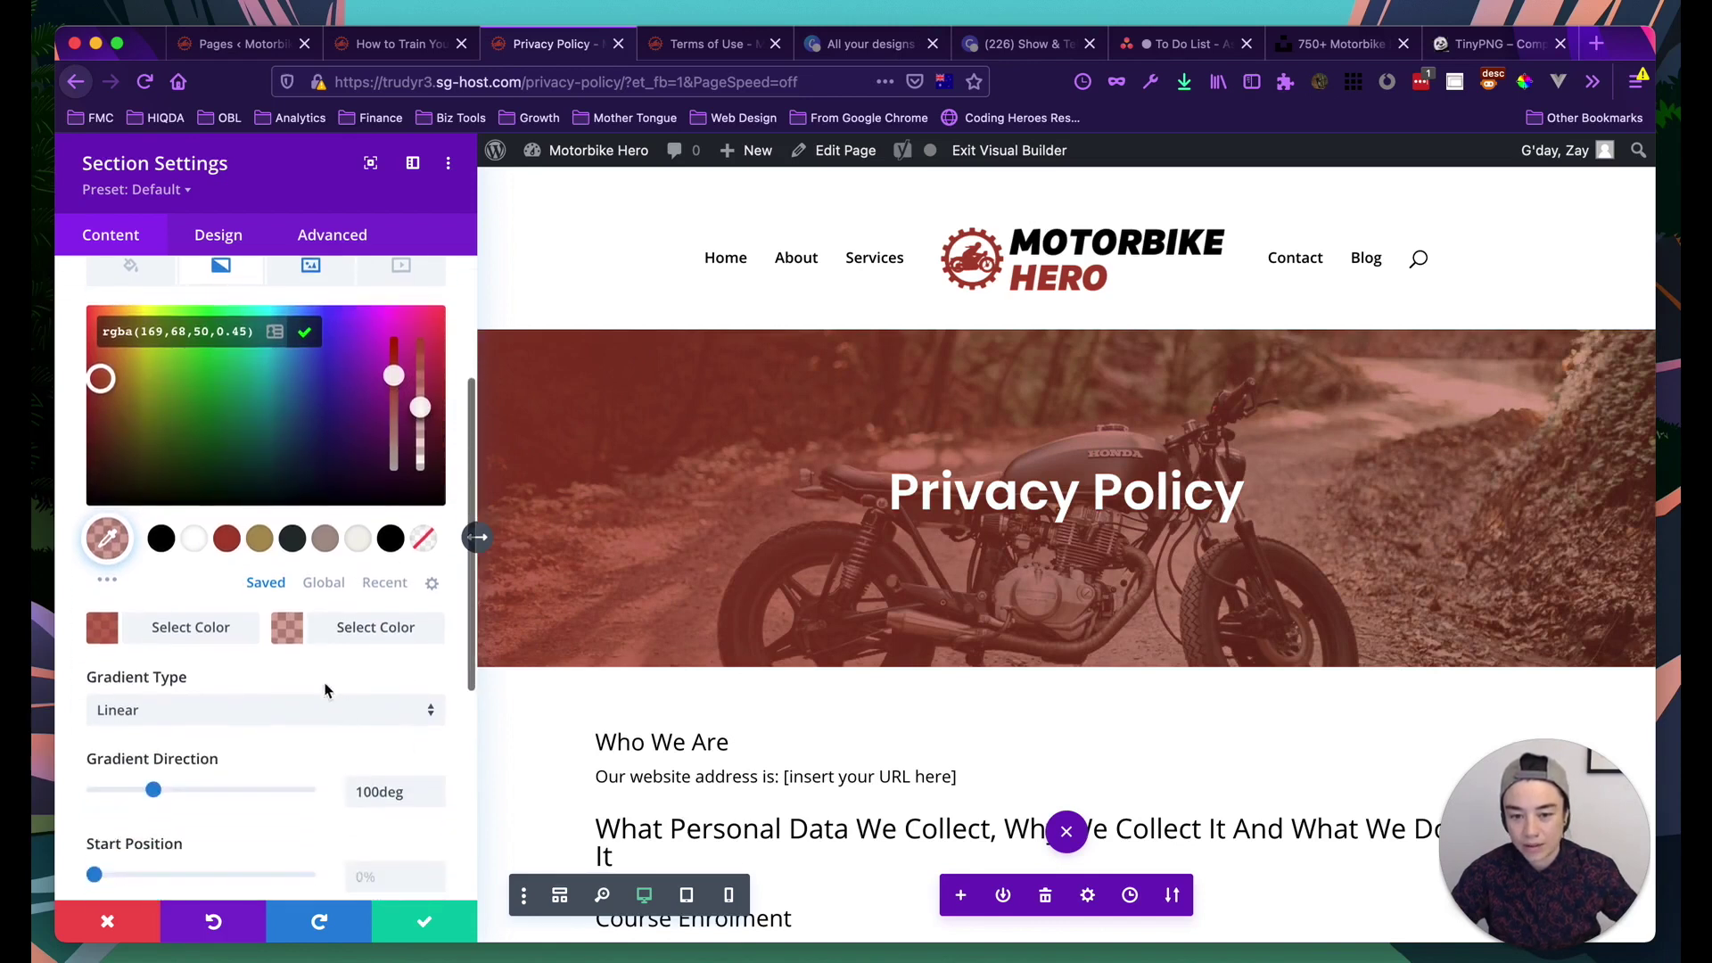
{"action": "left_click", "coordinate": [194, 631]}
{"action": "left_click_drag", "start_coordinate": [426, 372], "coordinate": [426, 371]}
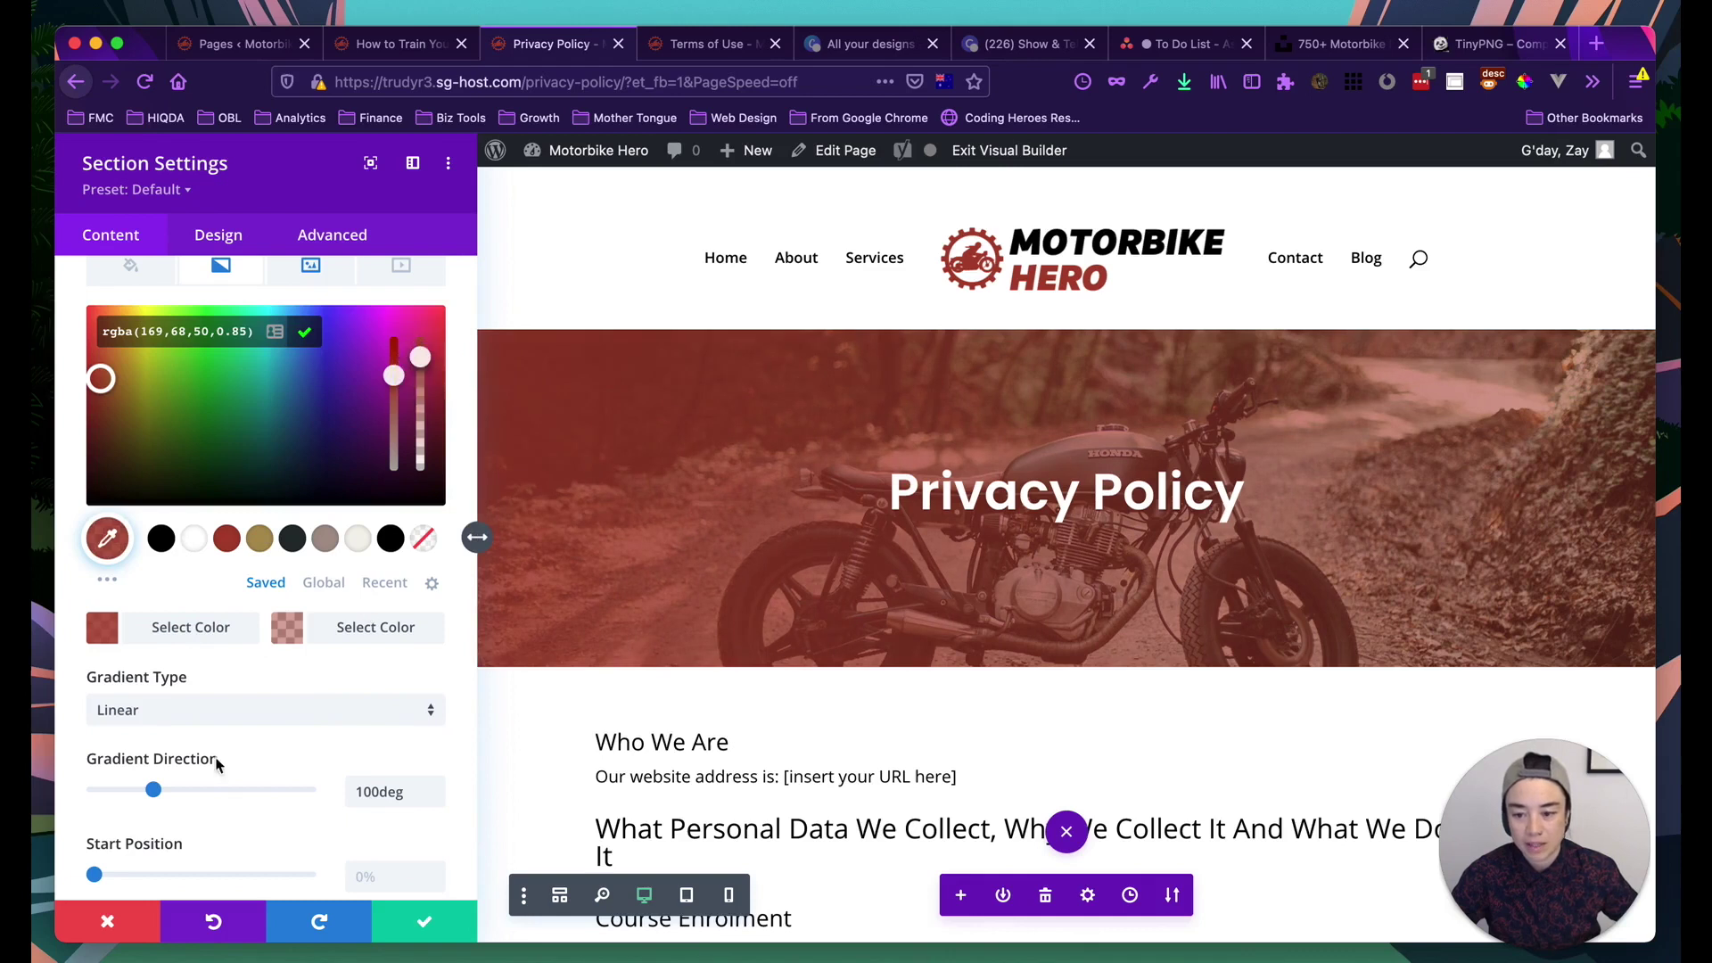
Set the gradient direction to 183deg and save the hero section settings
{"action": "left_click_drag", "start_coordinate": [161, 791], "coordinate": [223, 782]}
{"action": "left_click_drag", "start_coordinate": [237, 791], "coordinate": [204, 748]}
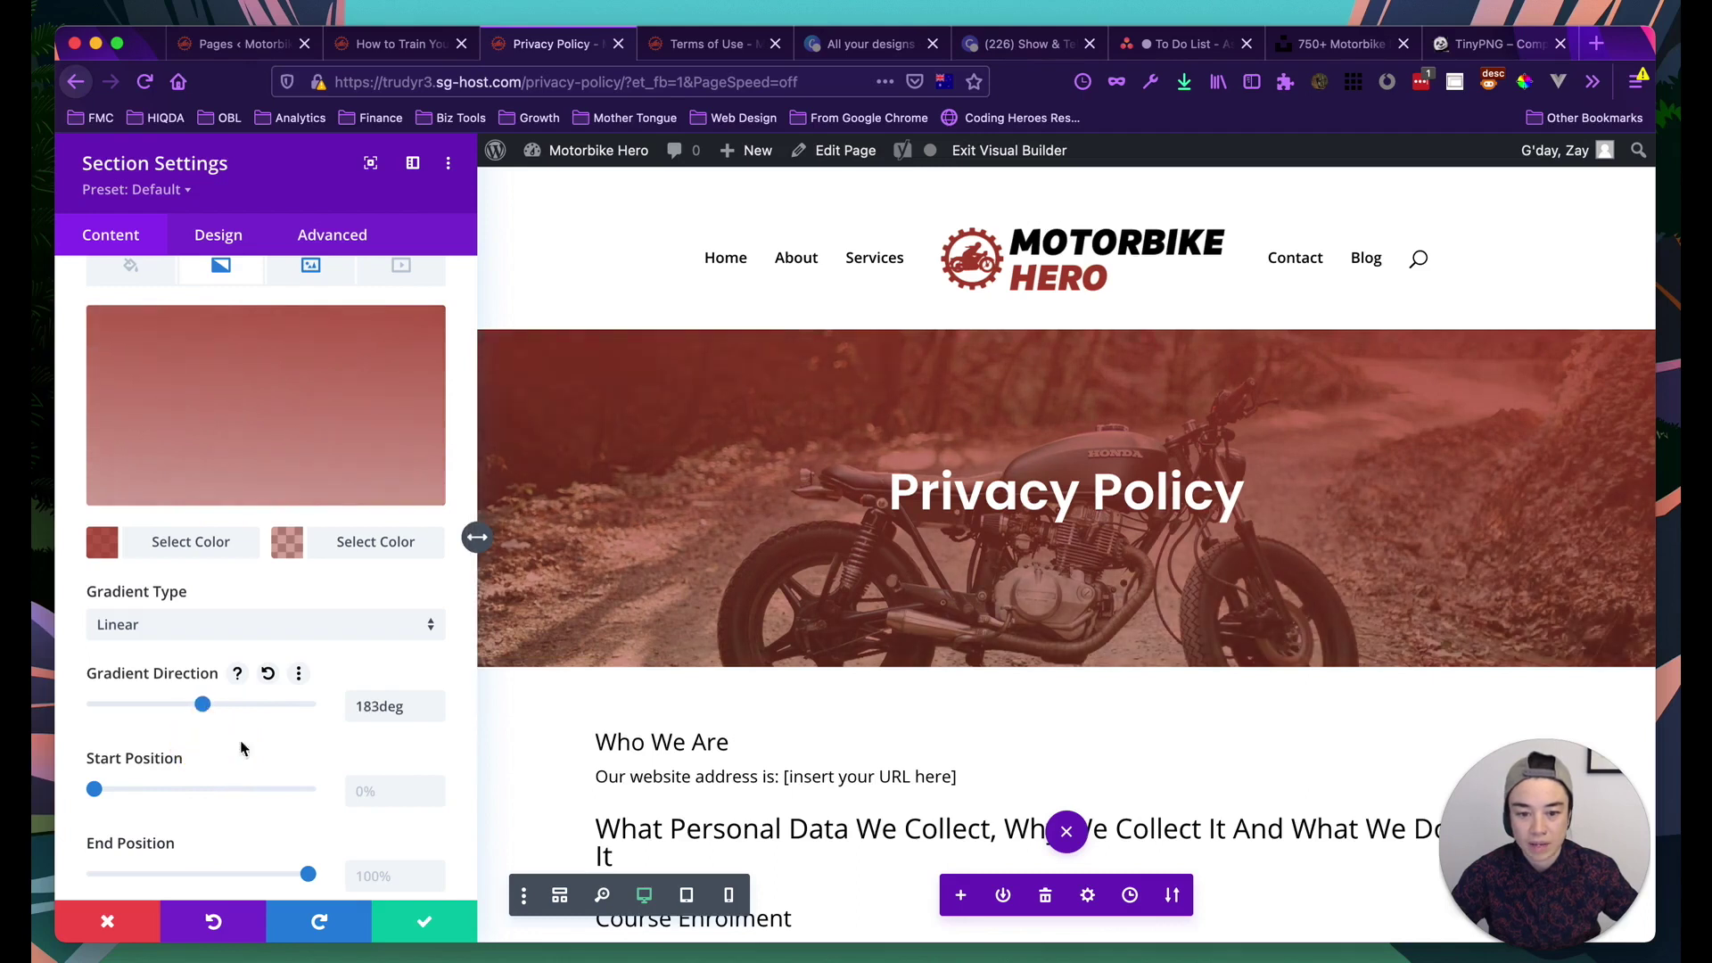
{"action": "left_click", "coordinate": [425, 921]}
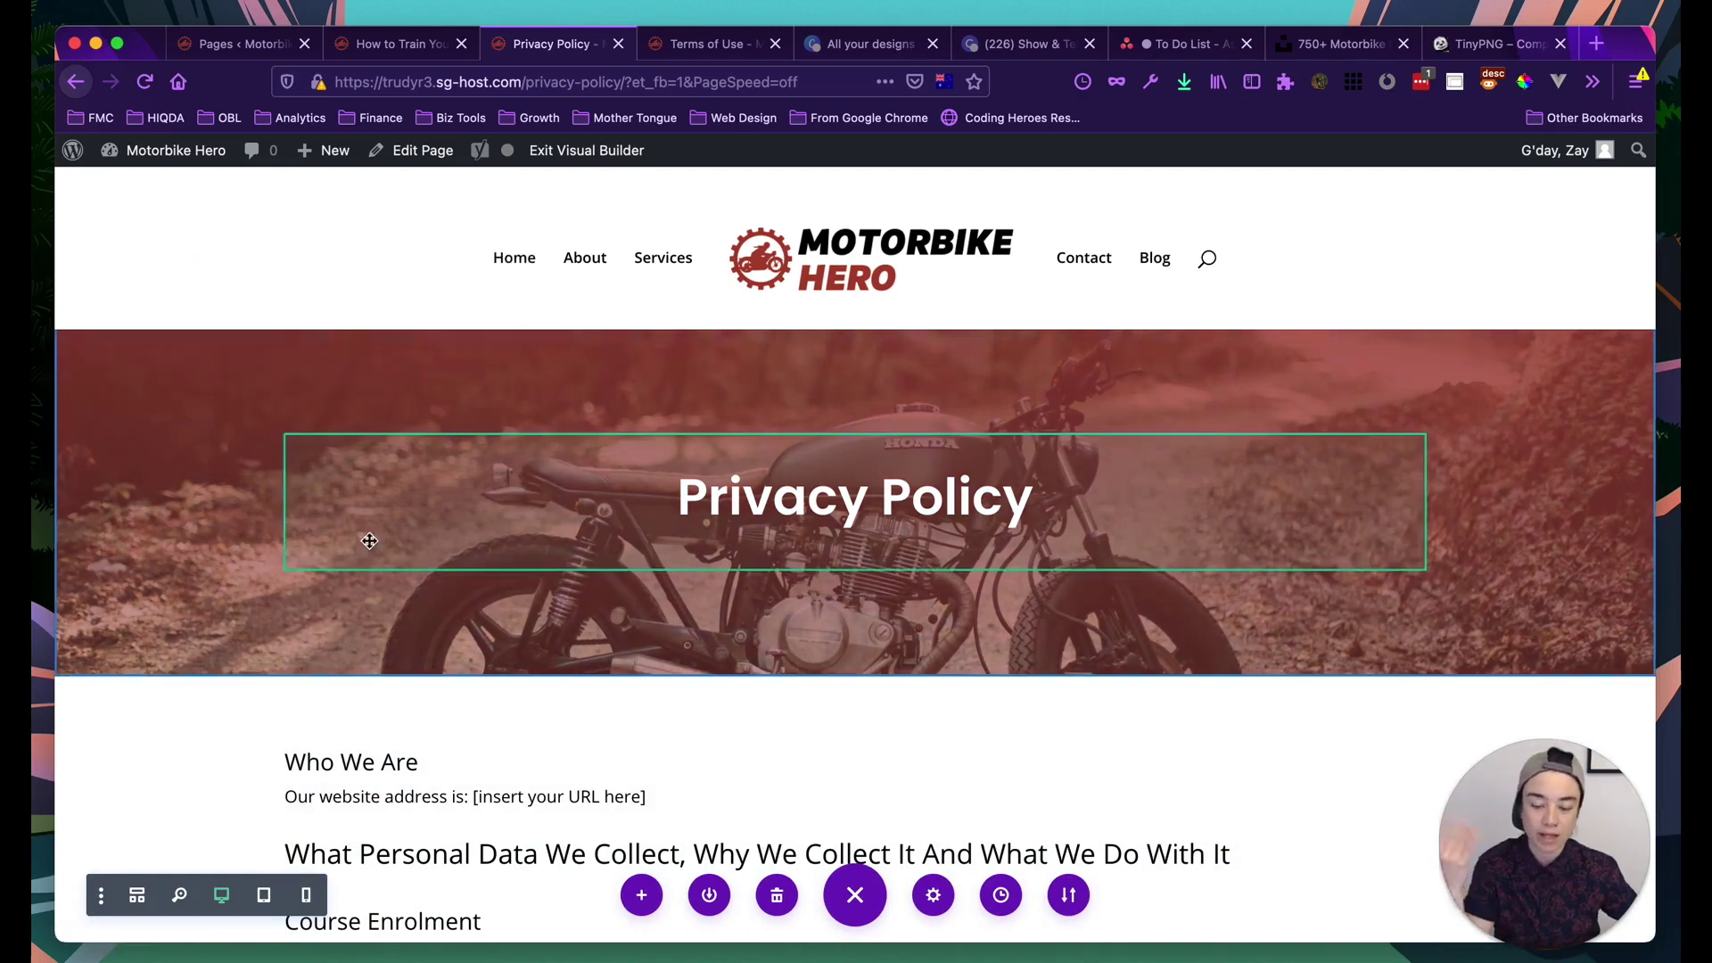
{"action": "scroll", "coordinate": [367, 538], "scroll_direction": "down", "scroll_amount": 3}
{"action": "scroll", "coordinate": [372, 547], "scroll_direction": "up", "scroll_amount": 3}
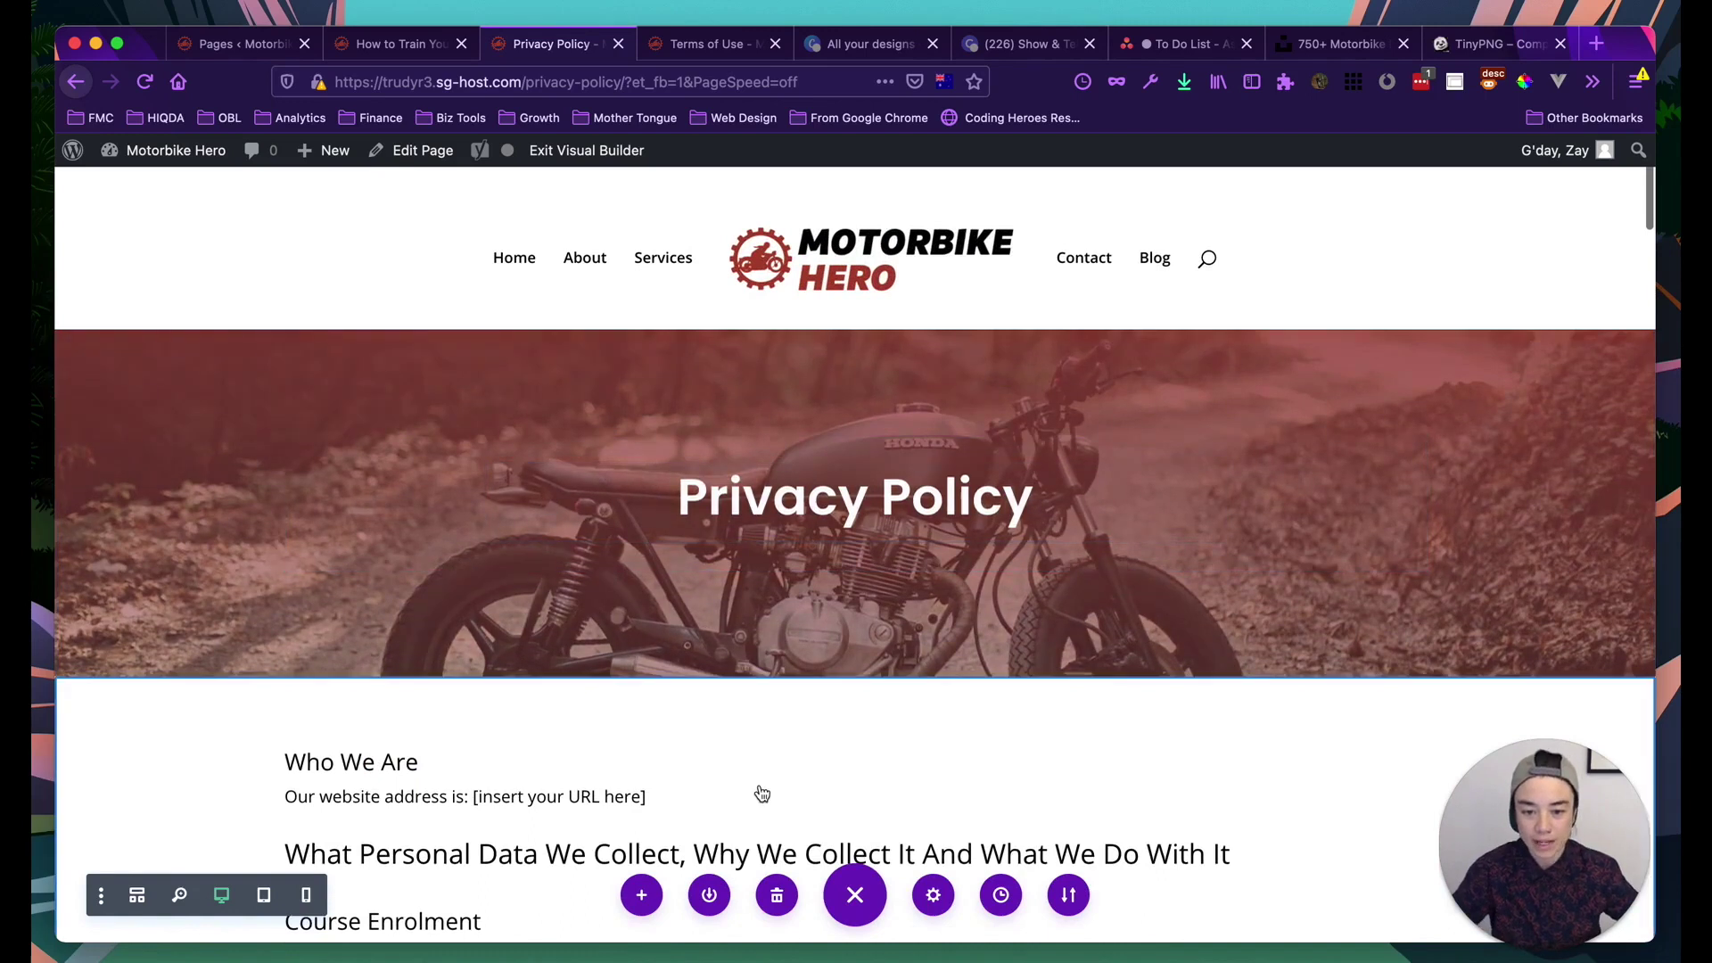
{"action": "scroll", "coordinate": [453, 784], "scroll_direction": "down", "scroll_amount": 4}
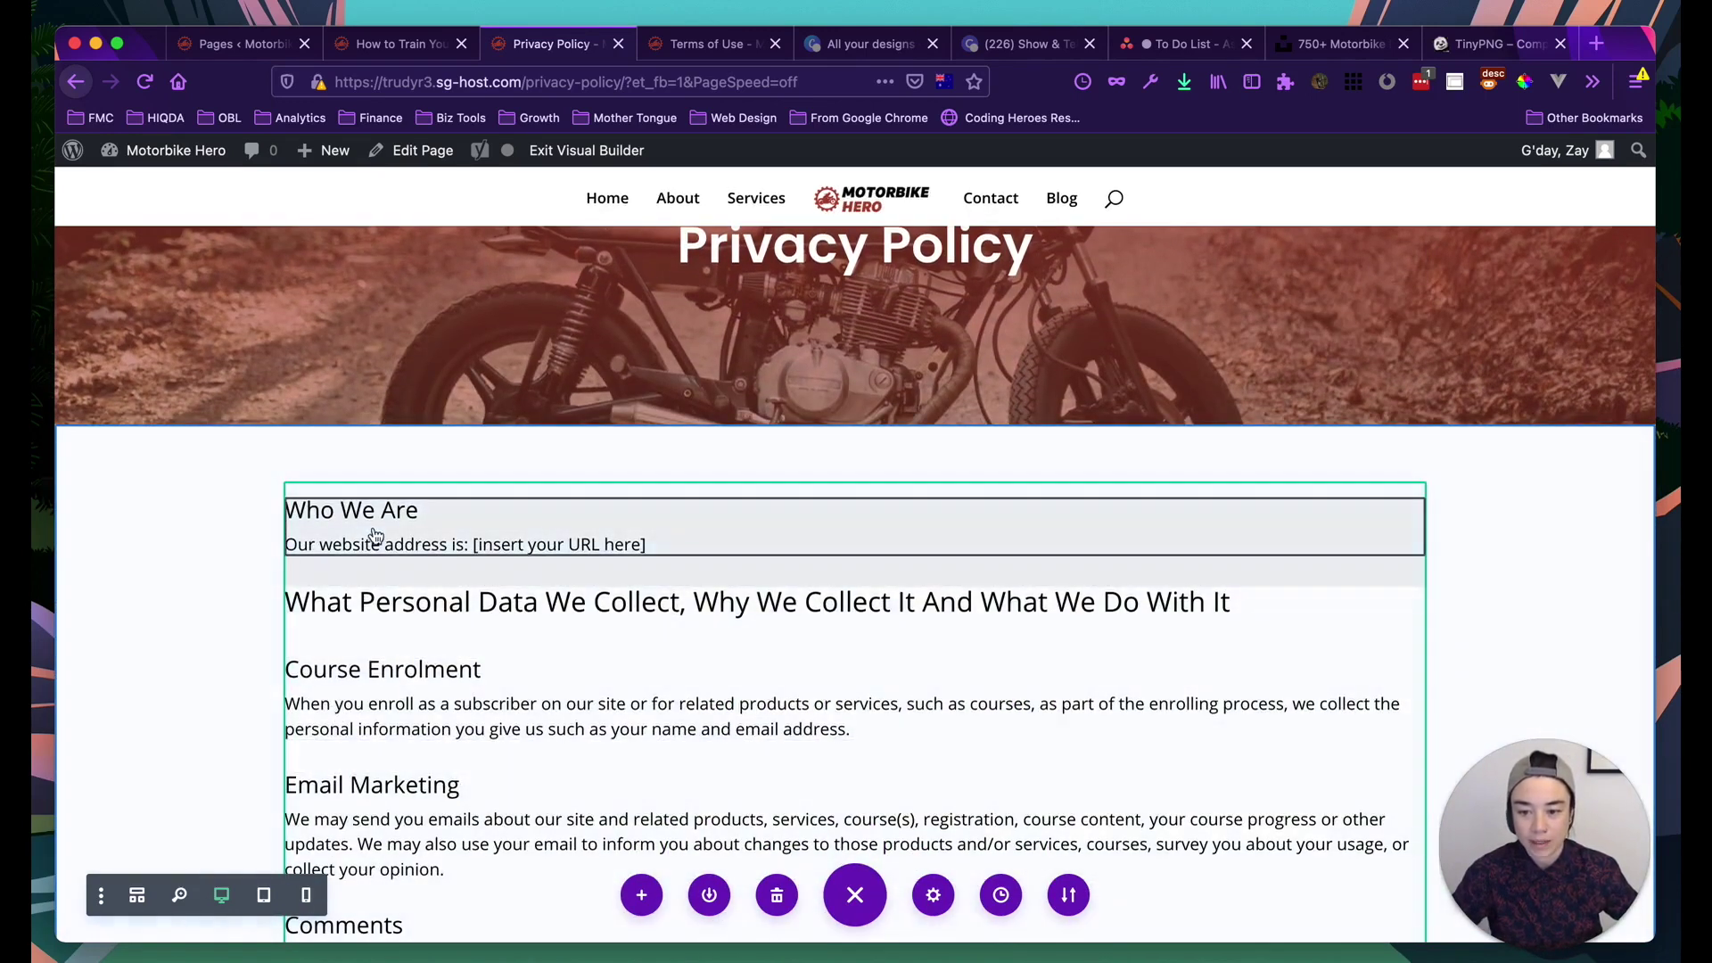
{"action": "scroll", "coordinate": [383, 526], "scroll_direction": "down", "scroll_amount": 2}
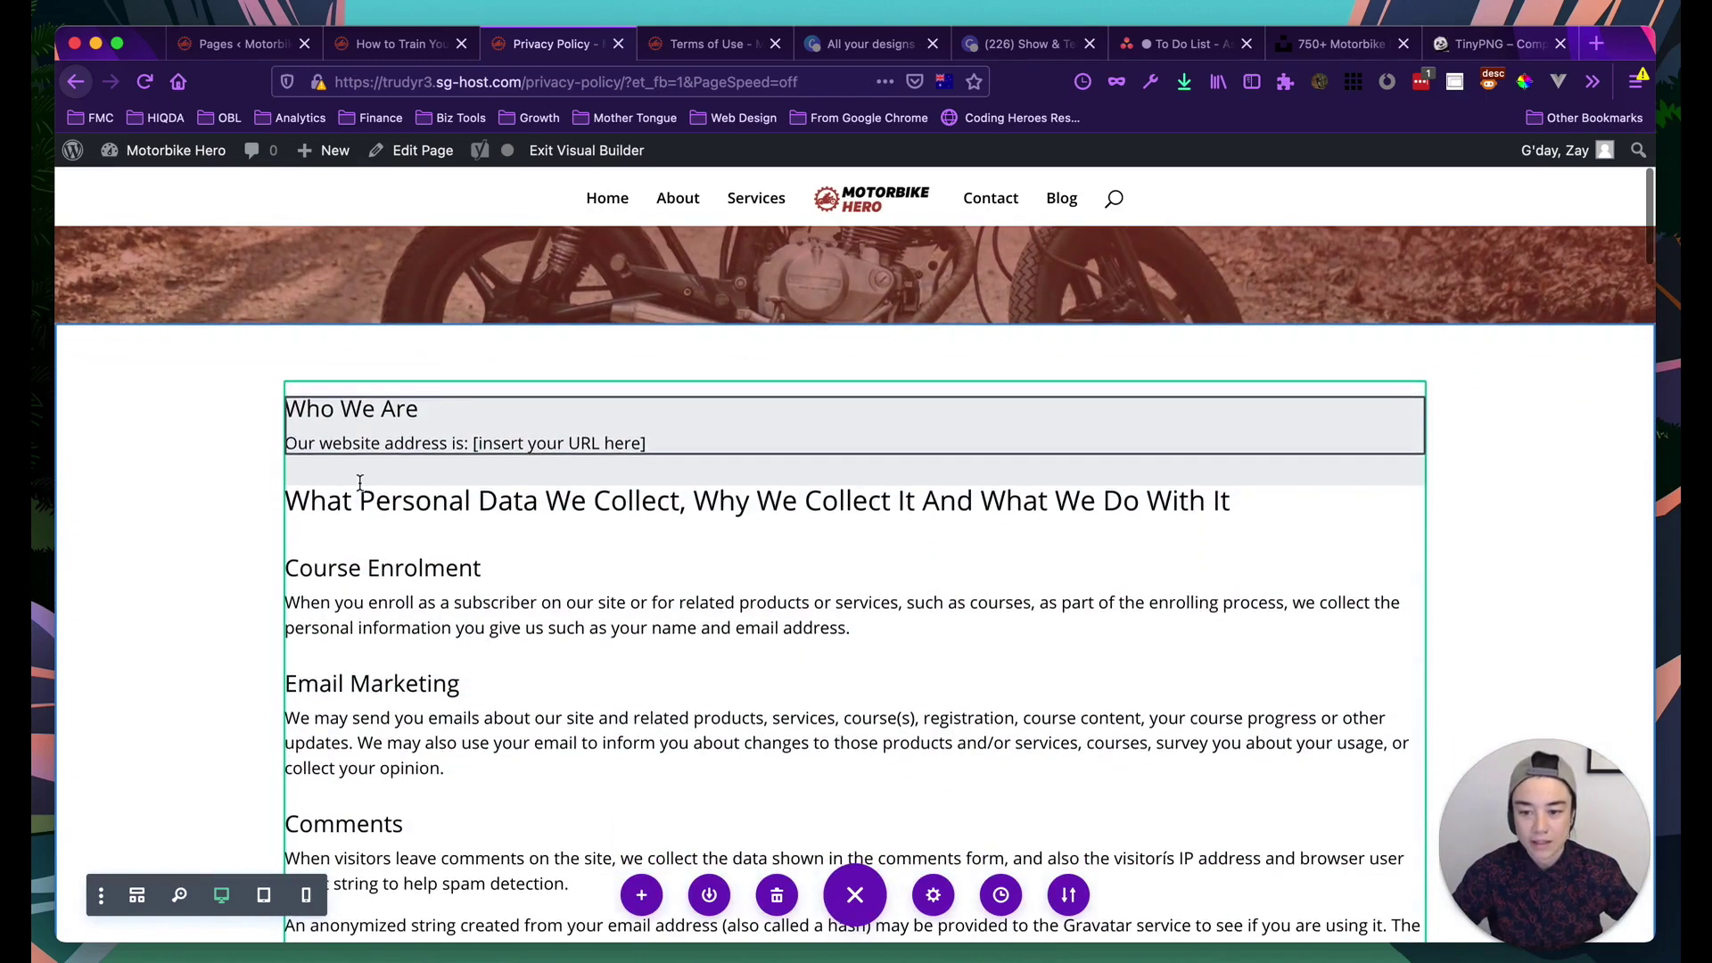
{"action": "scroll", "coordinate": [401, 715], "scroll_direction": "down", "scroll_amount": 4}
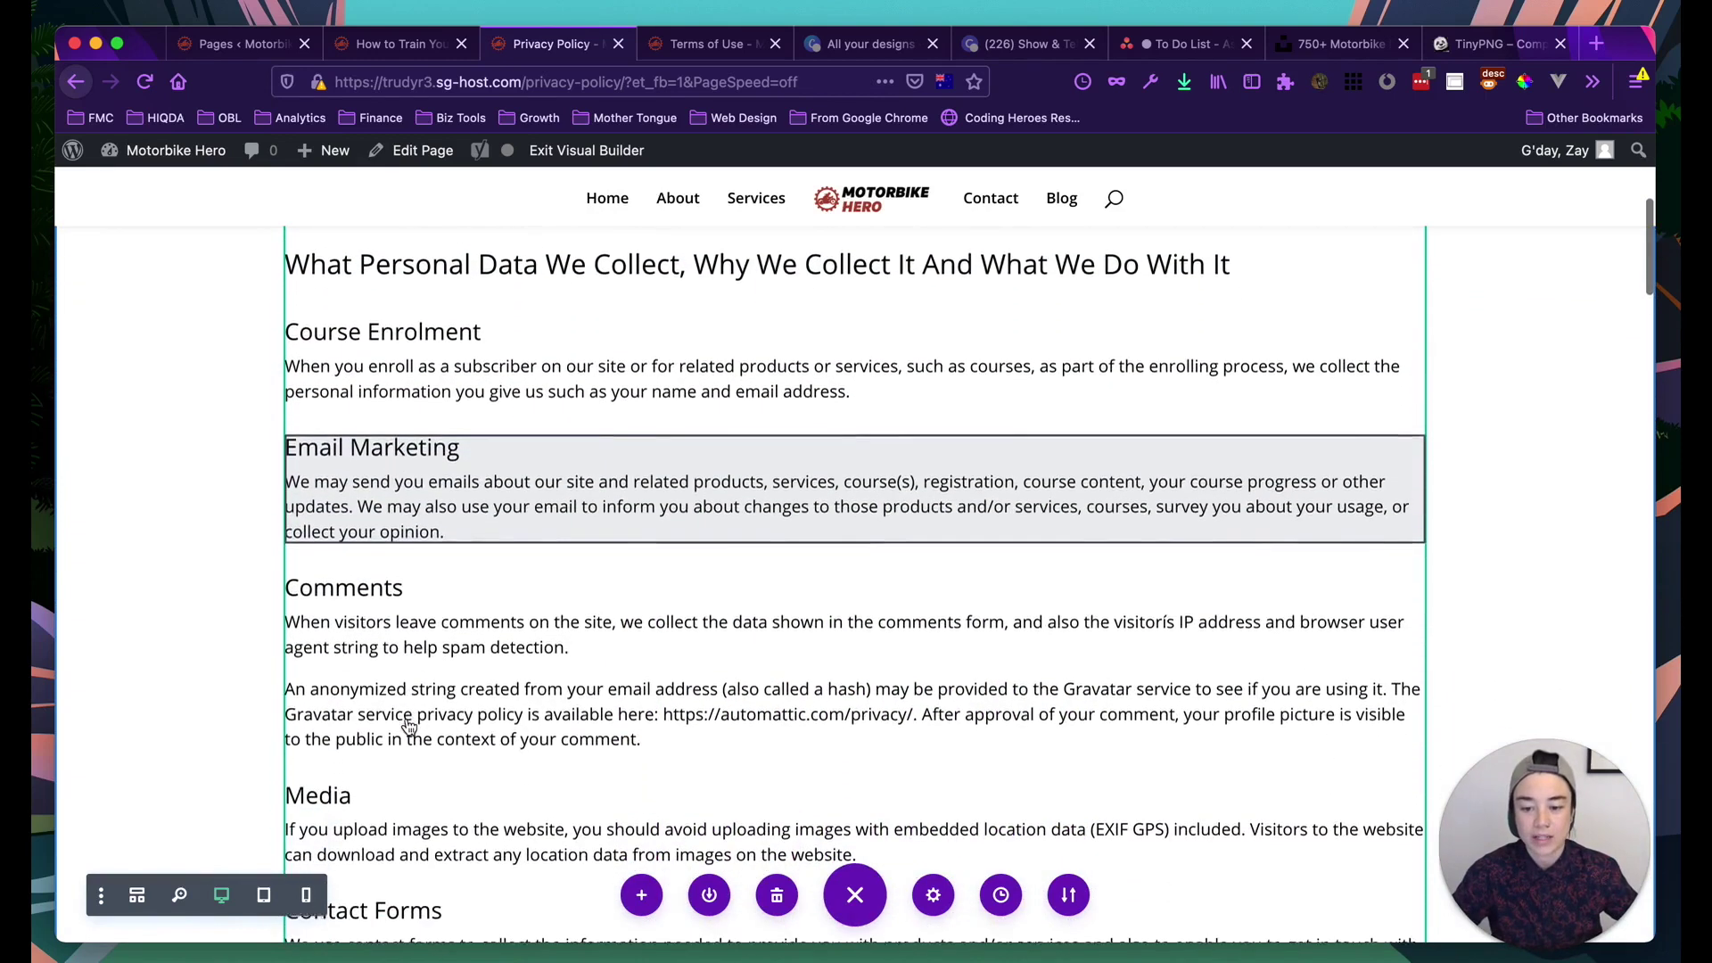
{"action": "scroll", "coordinate": [436, 535], "scroll_direction": "up", "scroll_amount": 3}
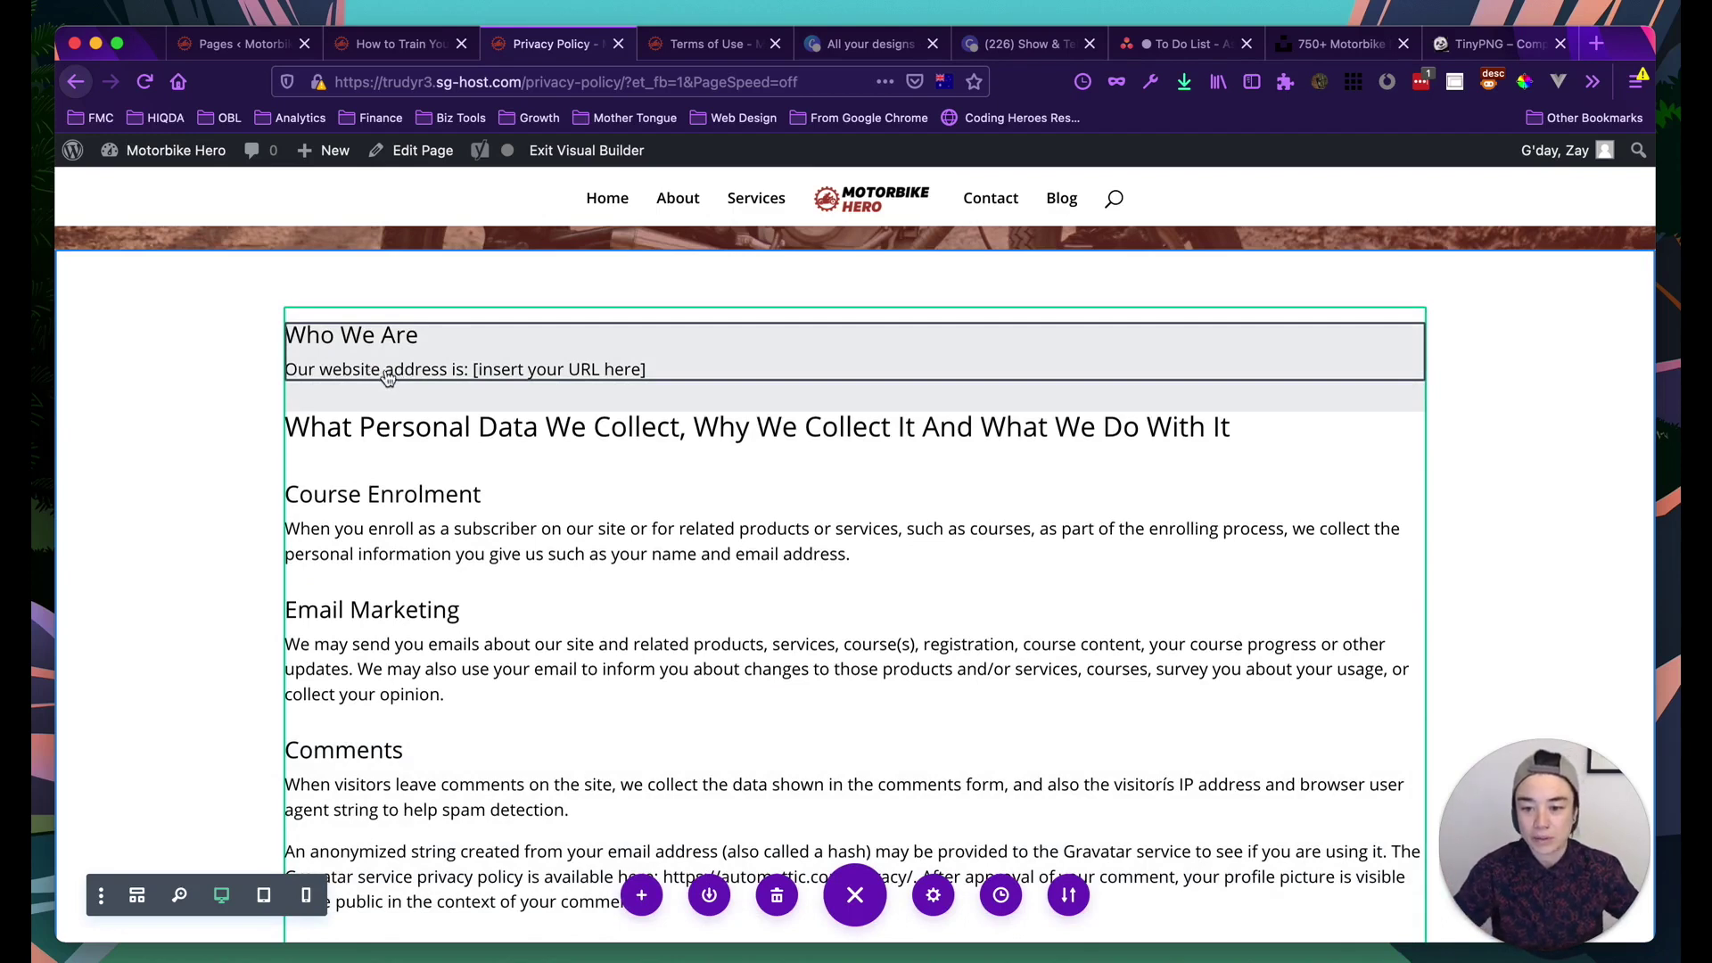
{"action": "mouse_move", "coordinate": [381, 367]}
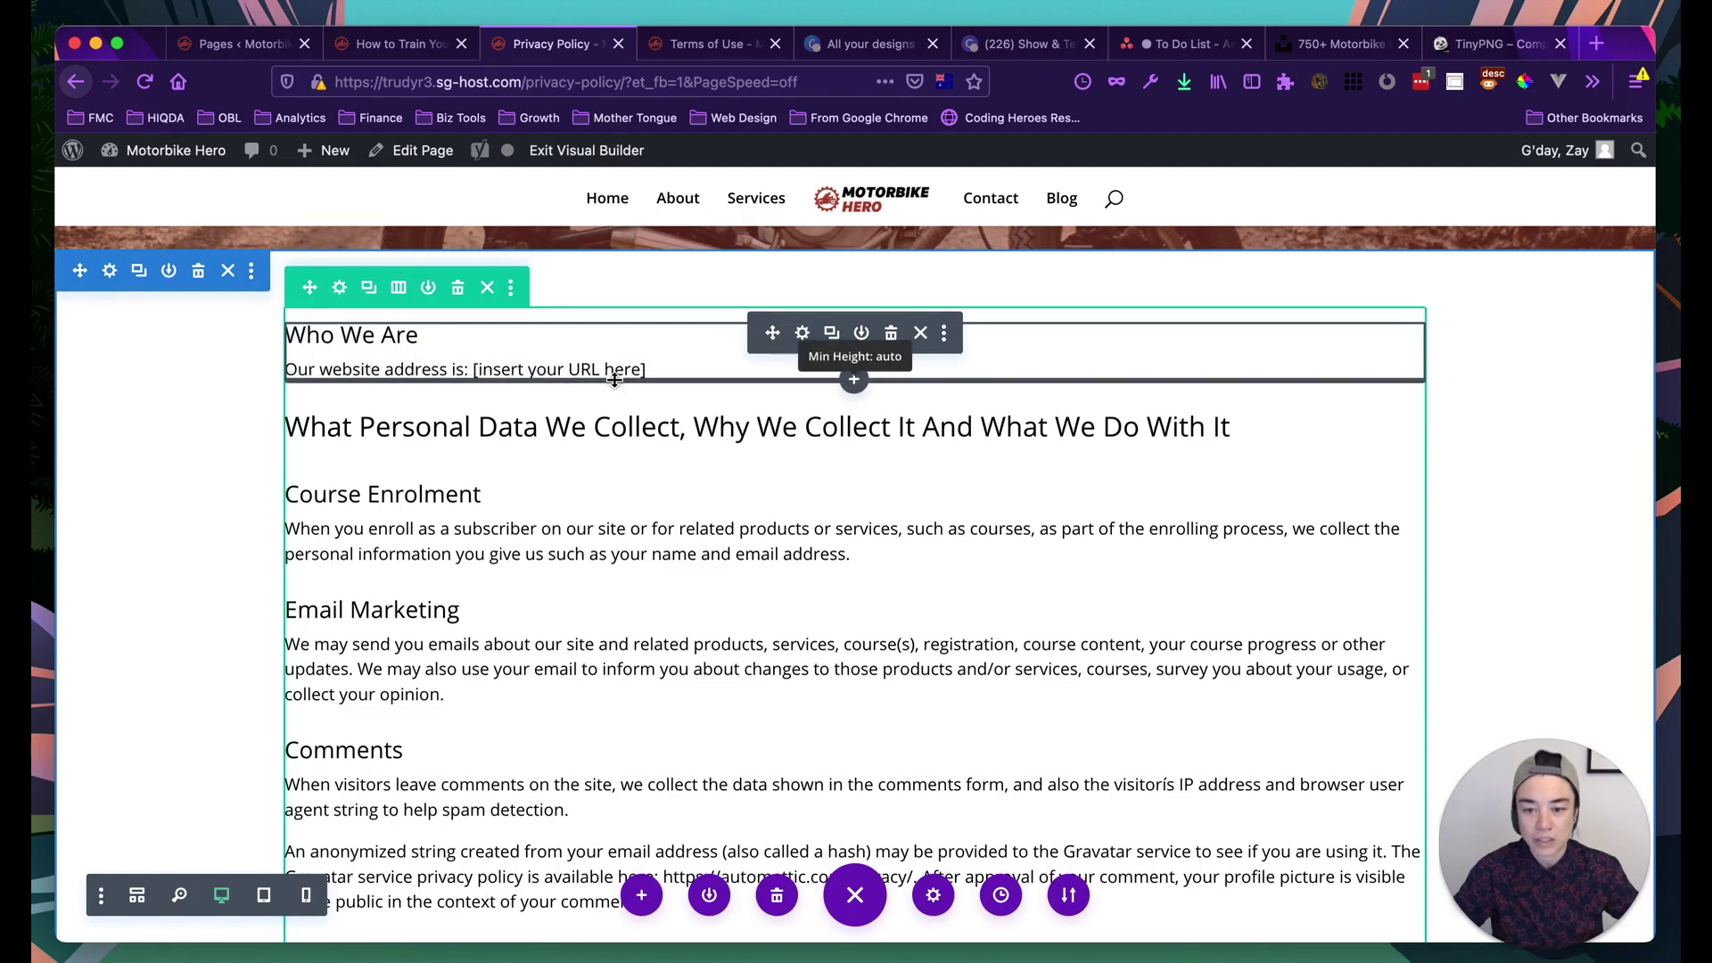
{"action": "left_click", "coordinate": [802, 334]}
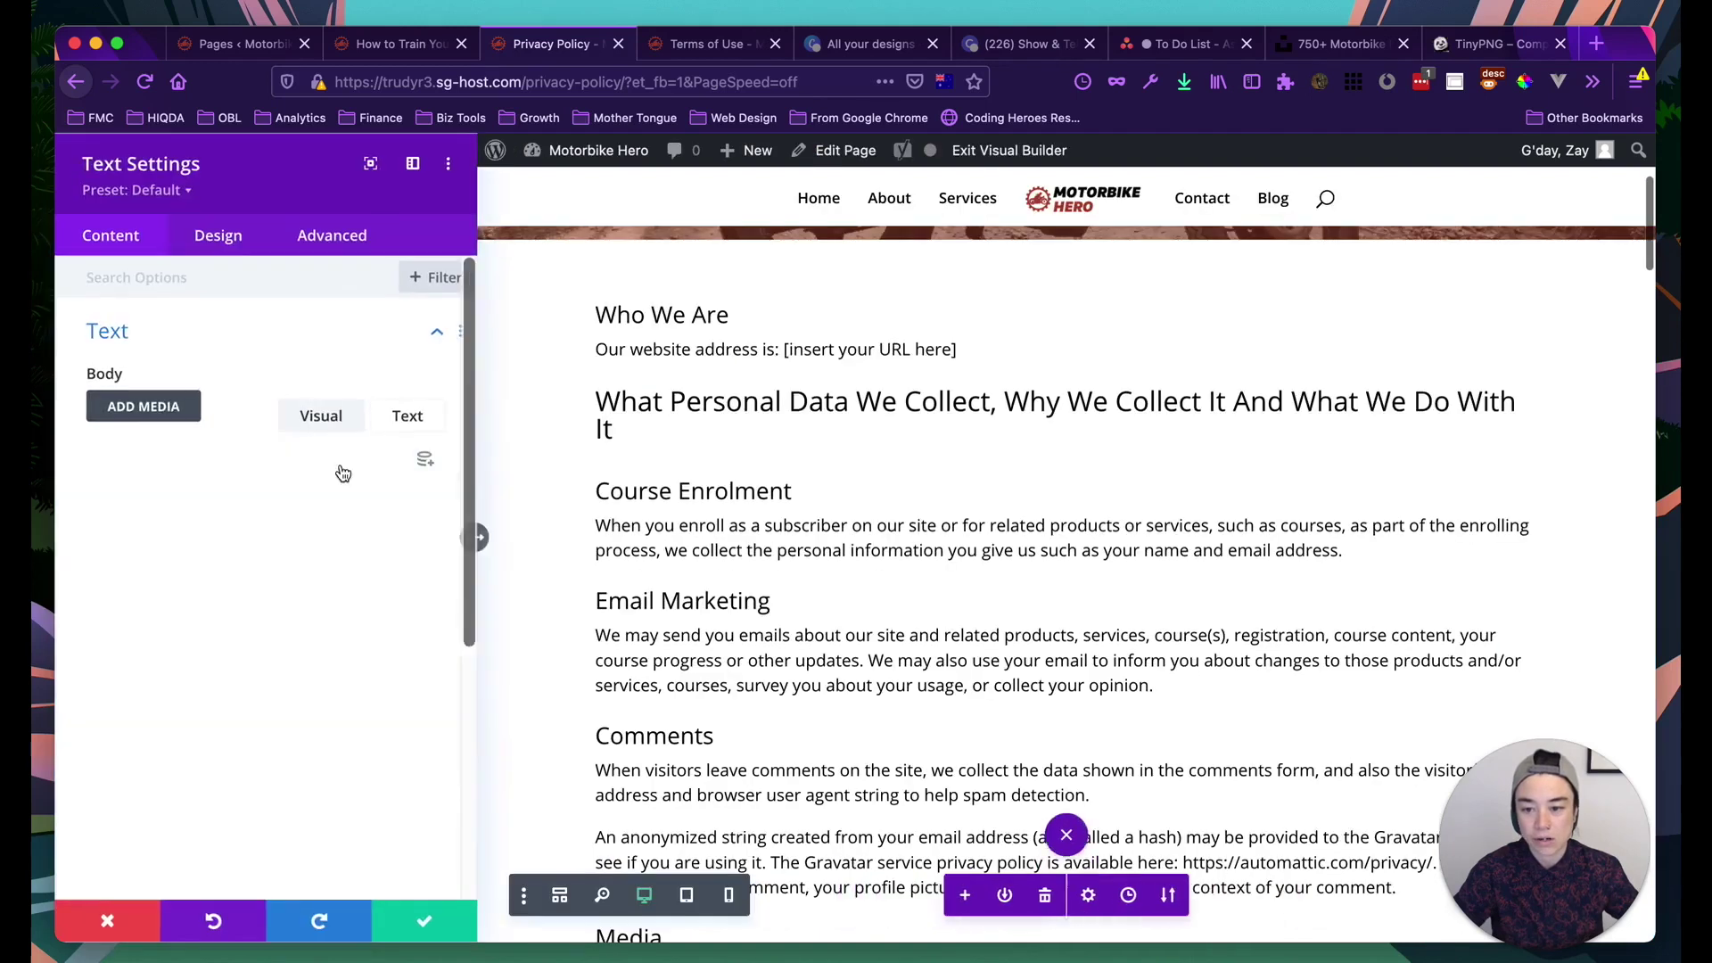
{"action": "scroll", "coordinate": [208, 624], "scroll_direction": "down", "scroll_amount": 1}
{"action": "left_click", "coordinate": [130, 596]}
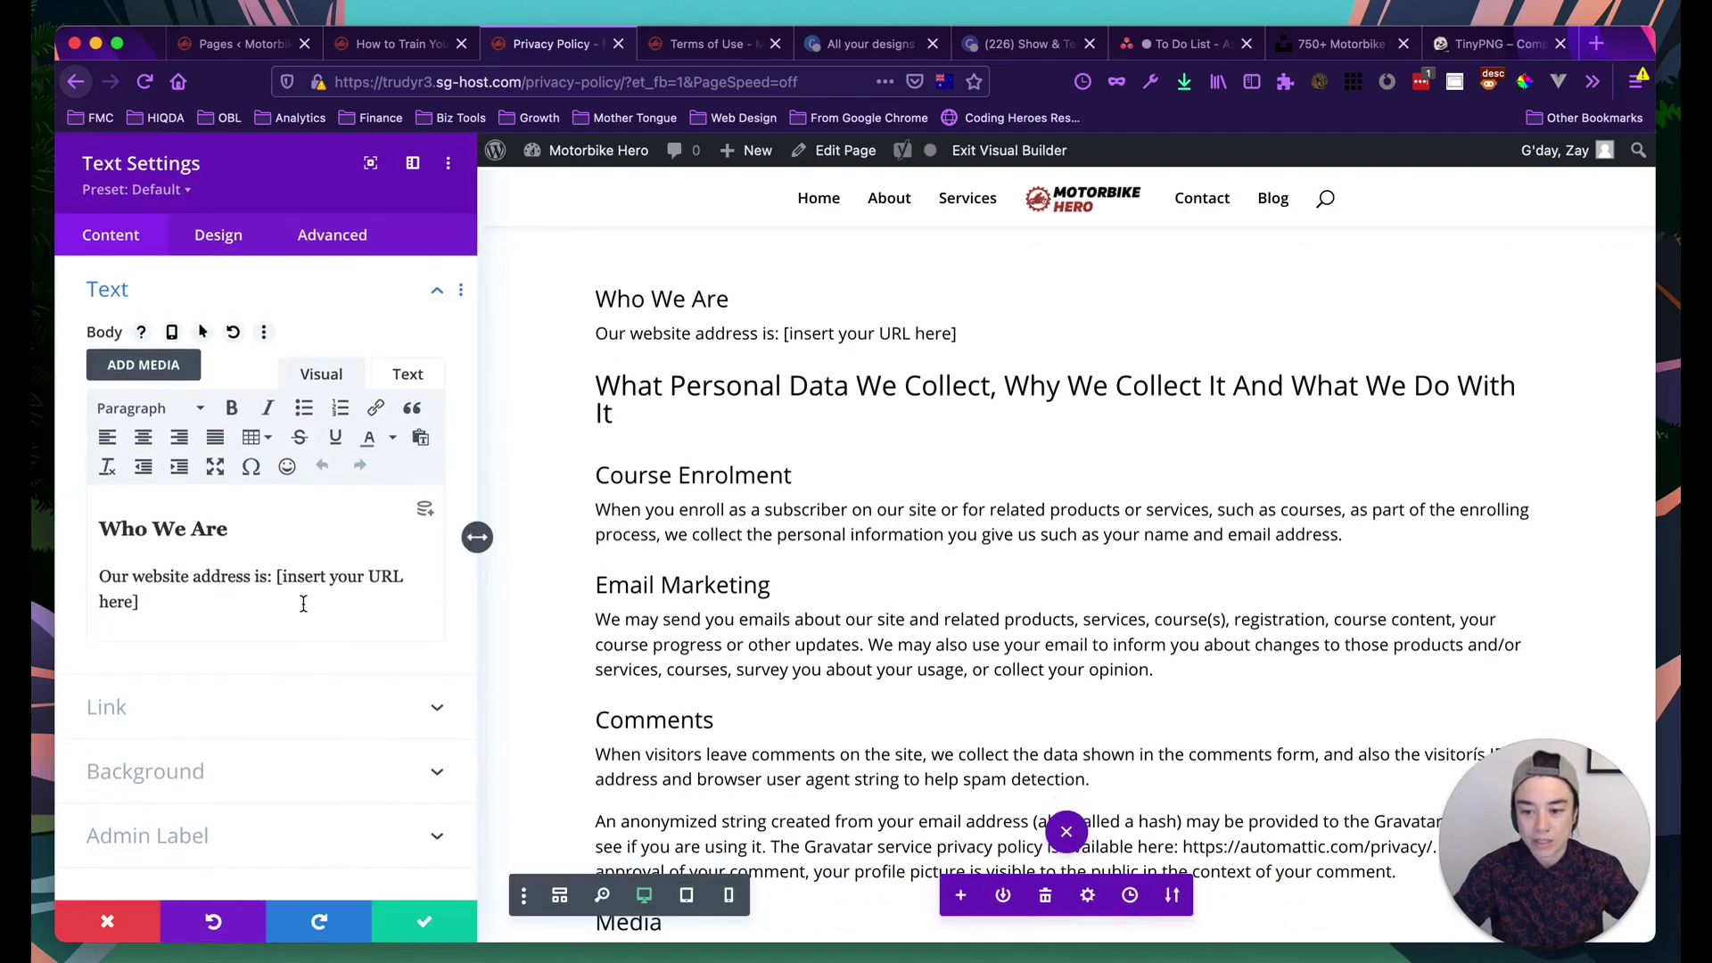
{"action": "left_click", "coordinate": [277, 578], "text": "shift"}
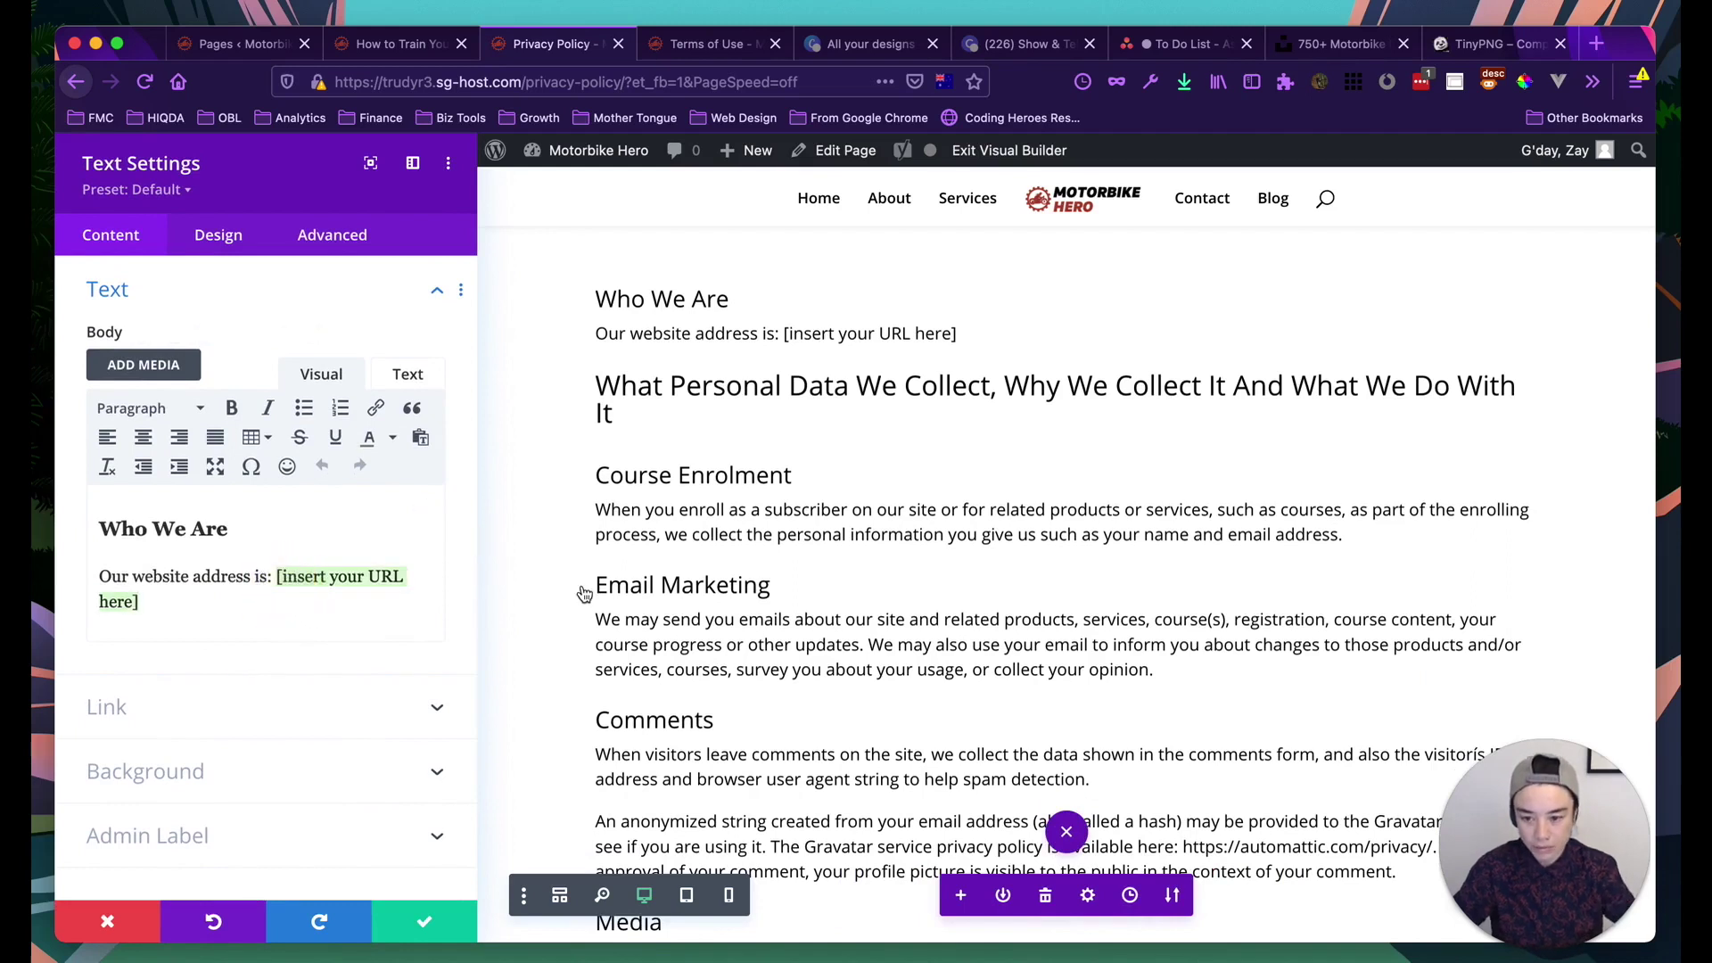
{"action": "key", "text": "BackSpace"}
{"action": "type", "text": "http"}
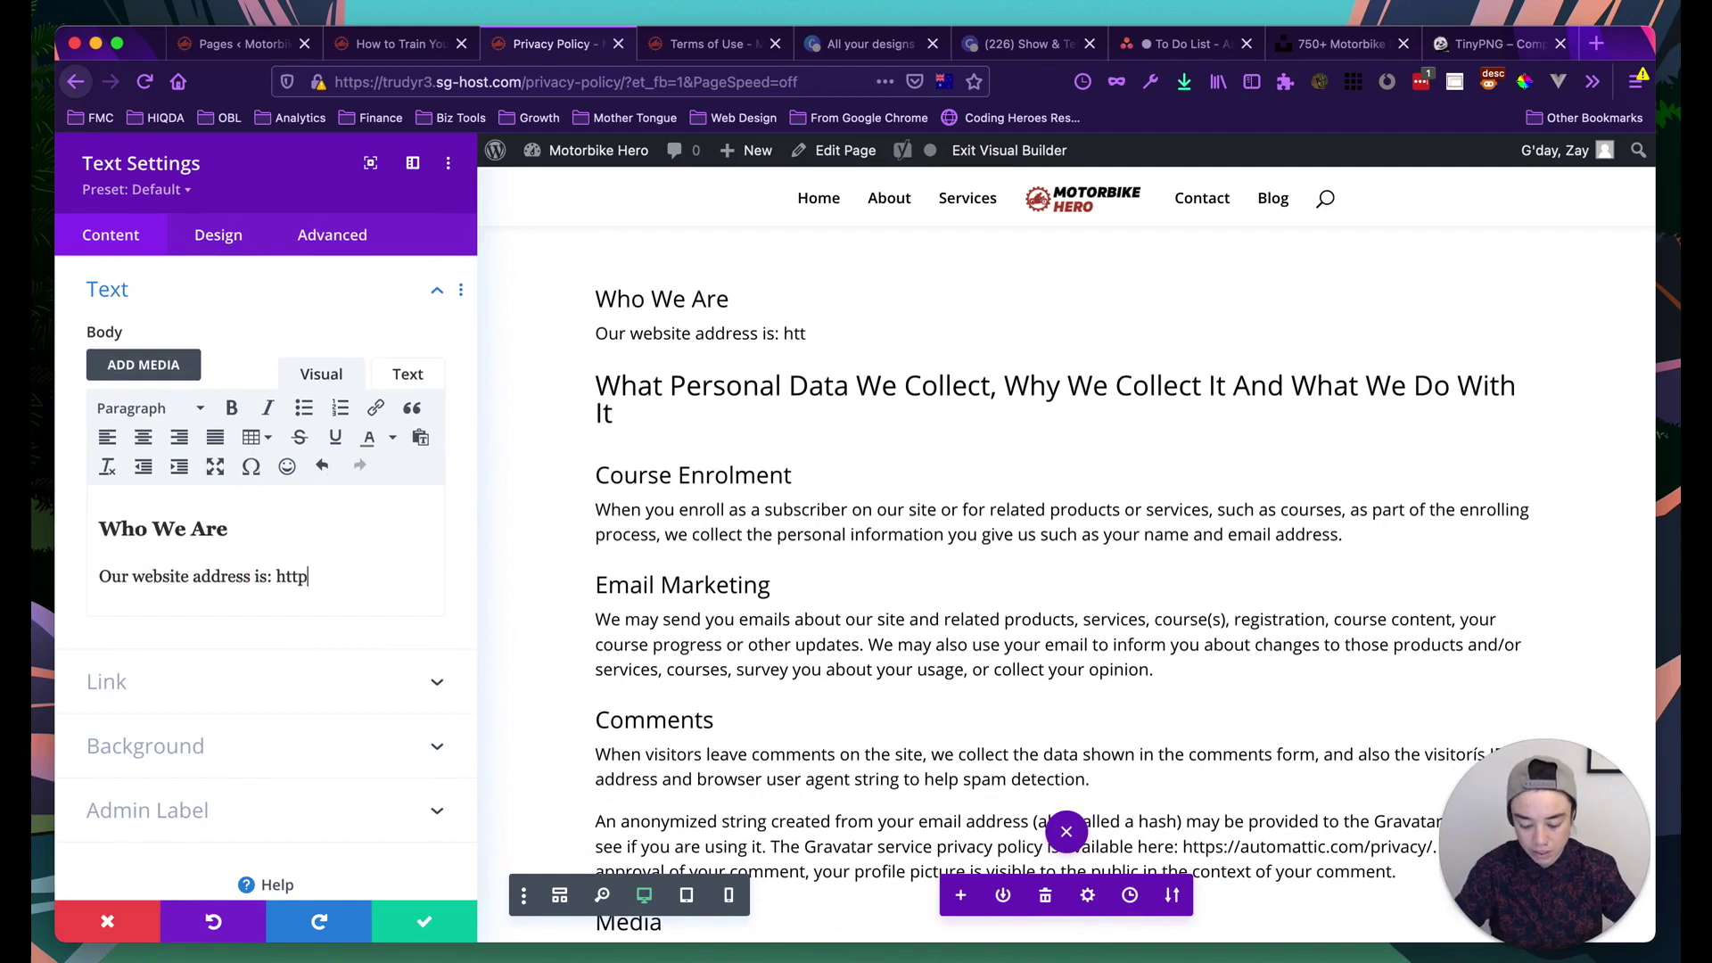
{"action": "type", "text": "s://www.motorbikehero.com"}
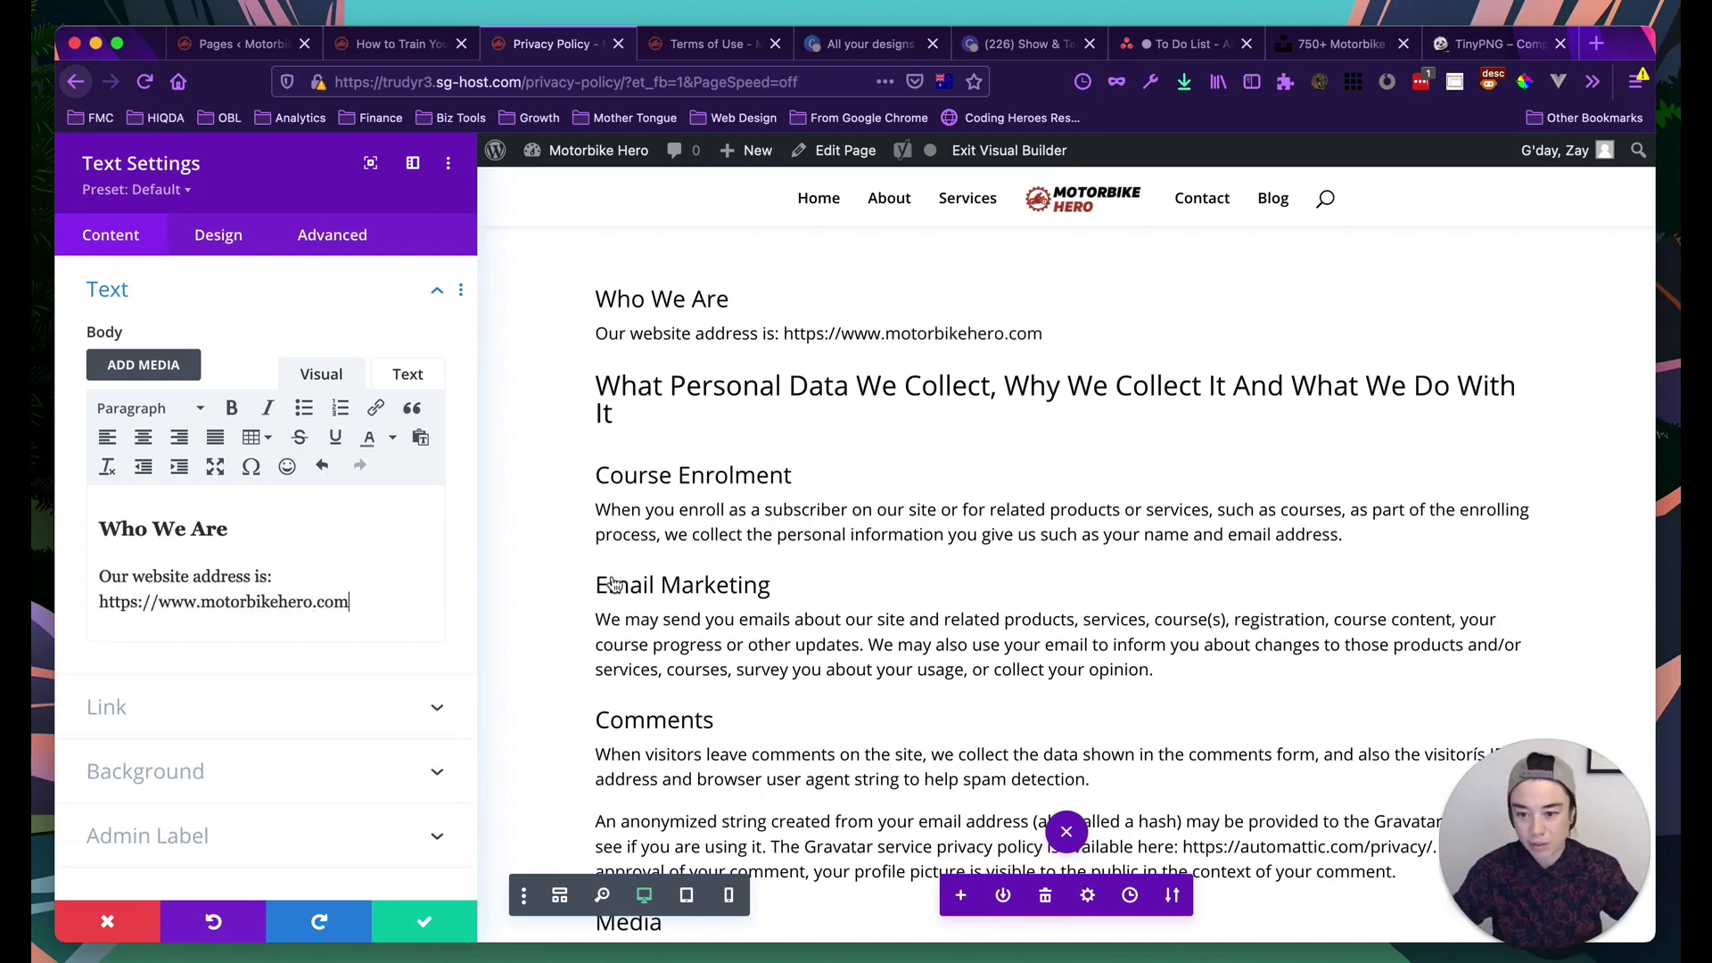
{"action": "left_click_drag", "start_coordinate": [356, 604], "coordinate": [92, 600]}
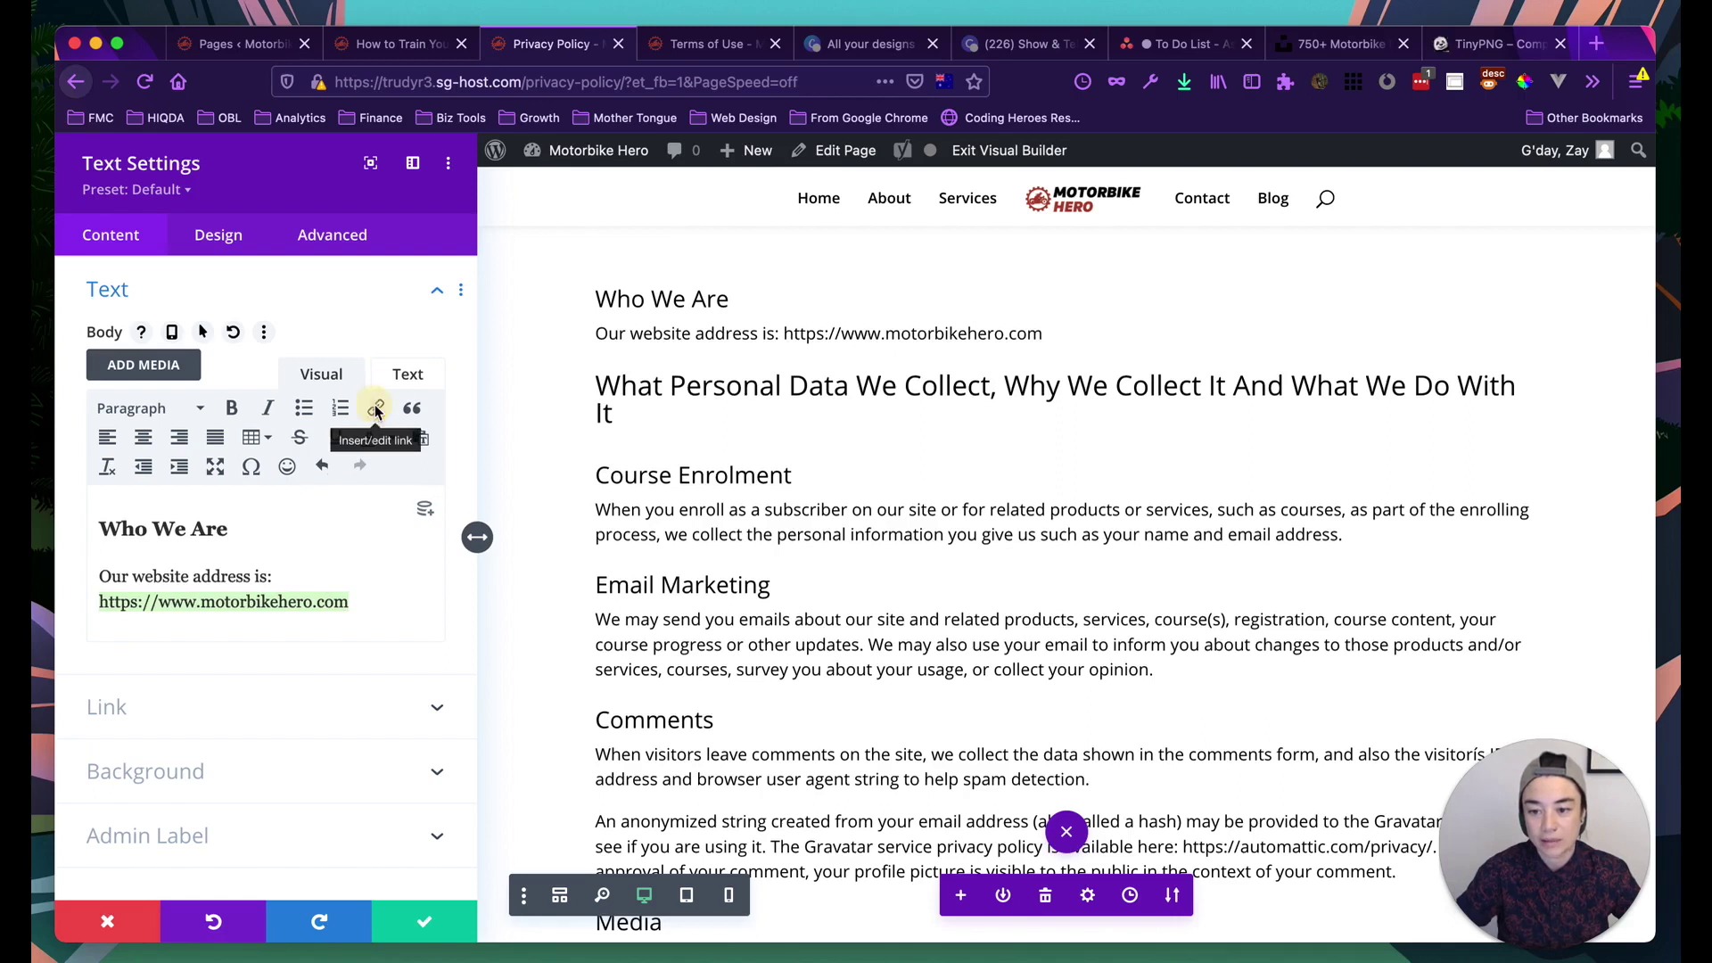
{"action": "left_click", "coordinate": [376, 409]}
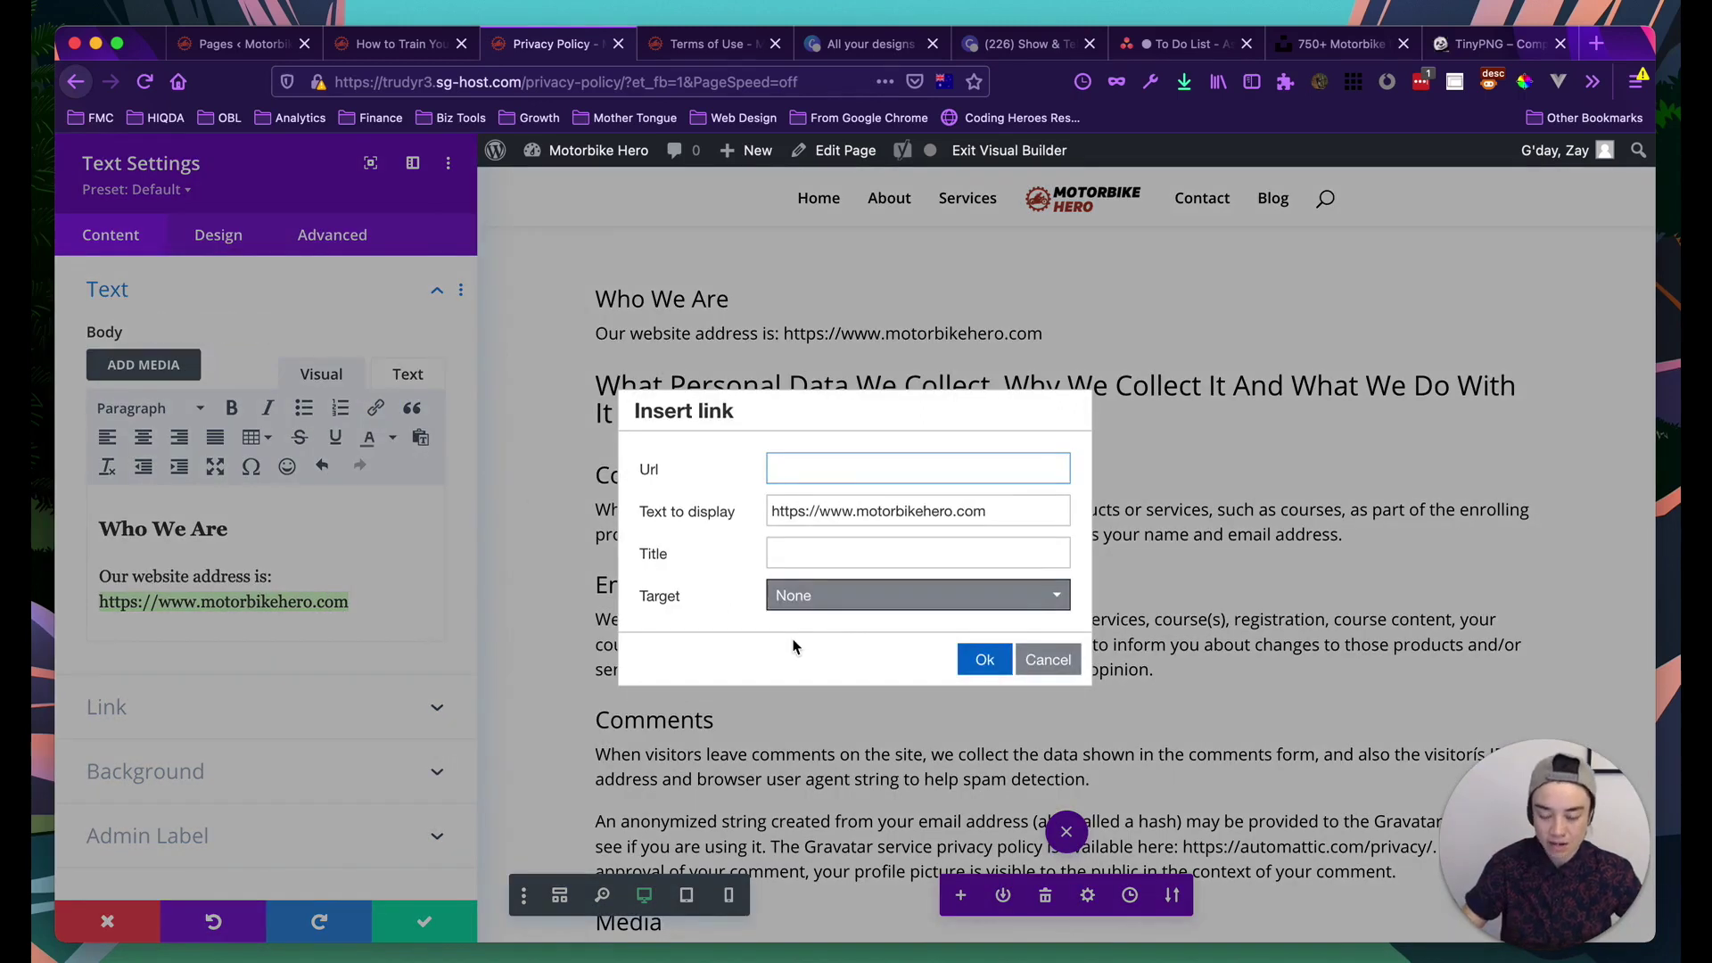
{"action": "triple_click", "coordinate": [815, 511]}
{"action": "key", "text": "super+c"}
{"action": "left_click", "coordinate": [800, 468]}
{"action": "key", "text": "super+v"}
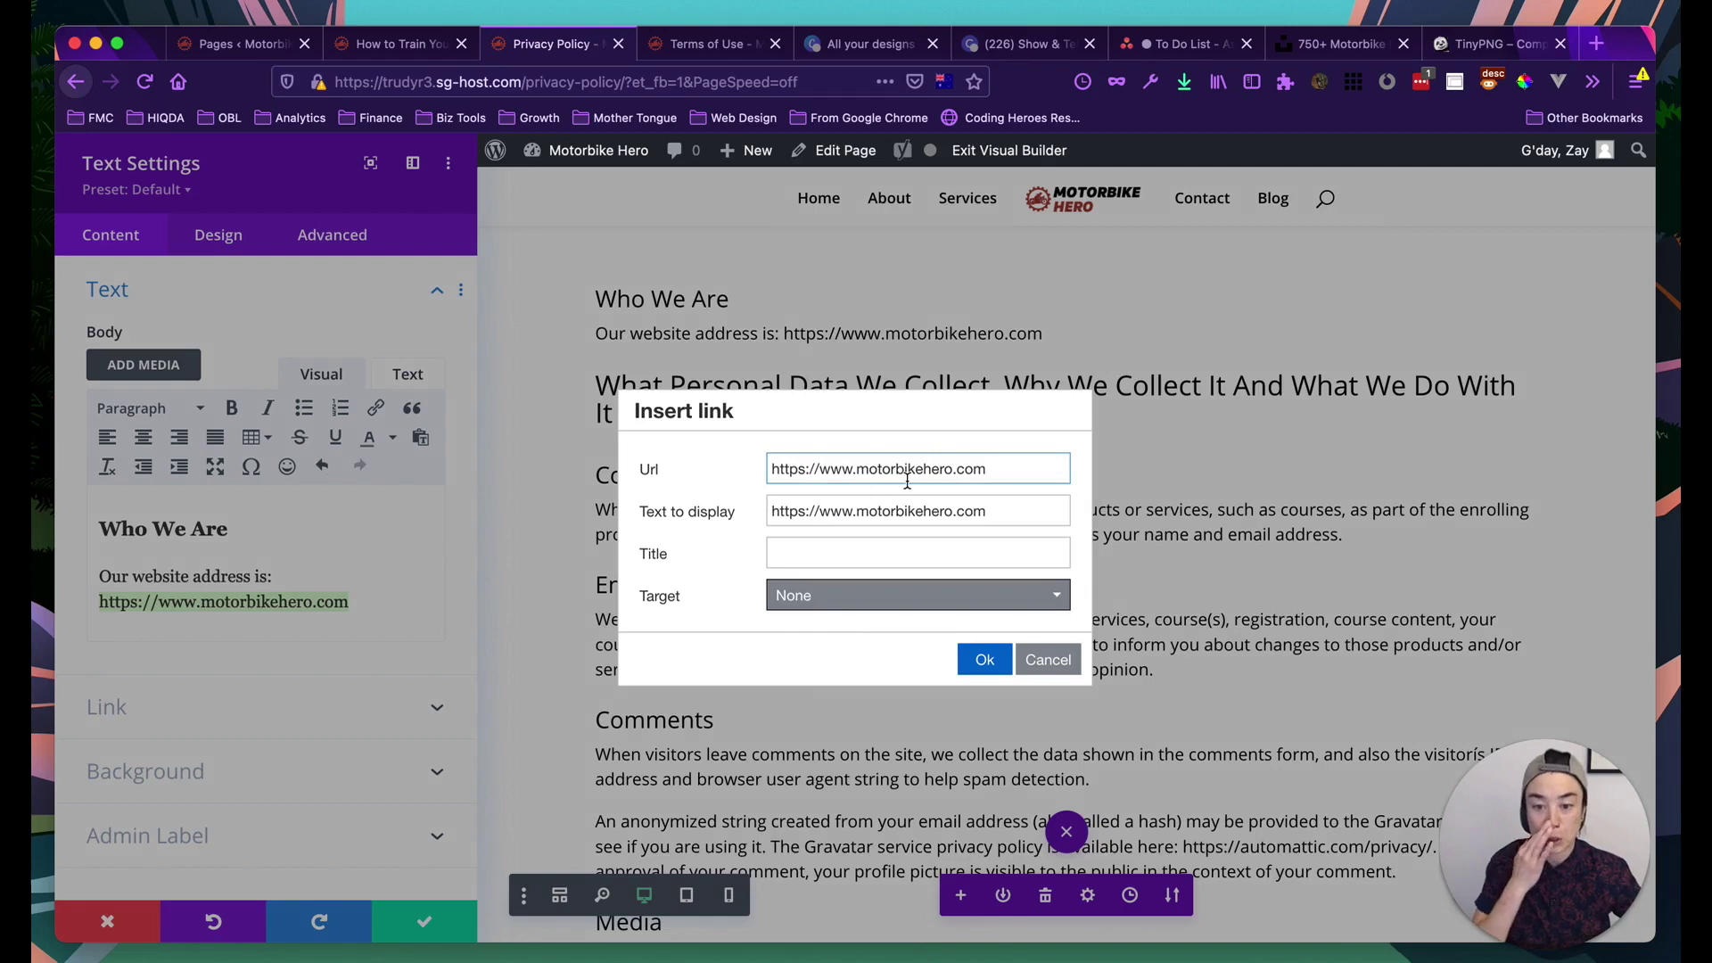
{"action": "left_click", "coordinate": [809, 551]}
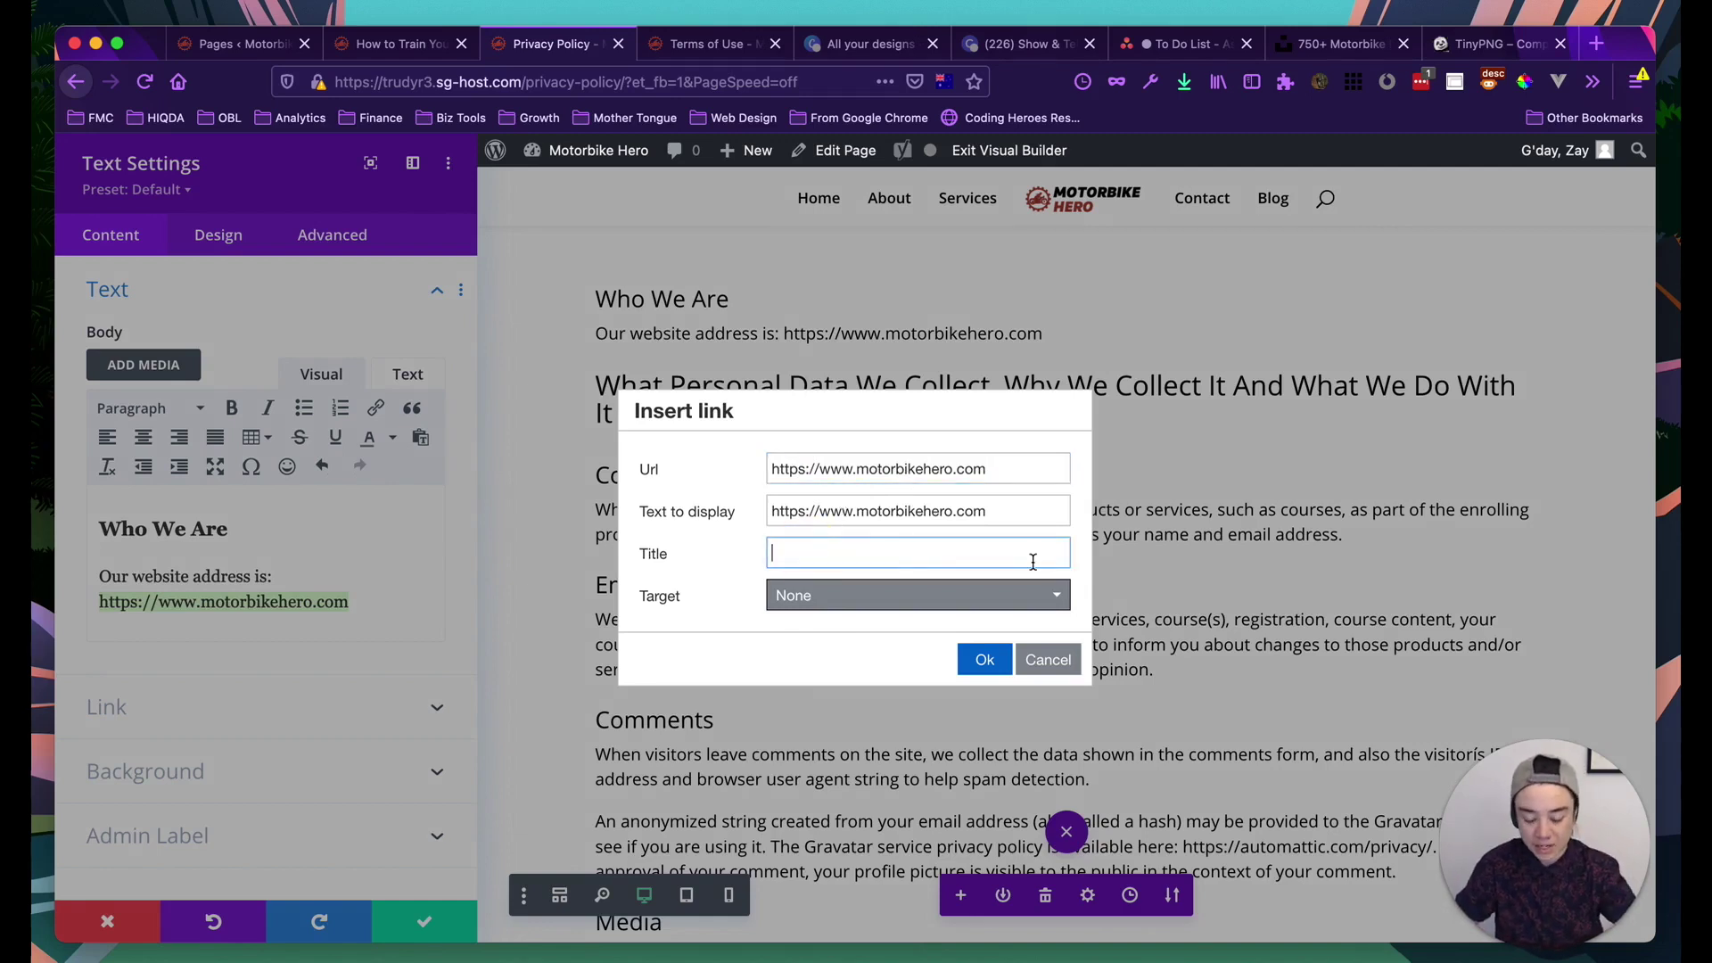
{"action": "type", "text": "Motorbike Hero Website"}
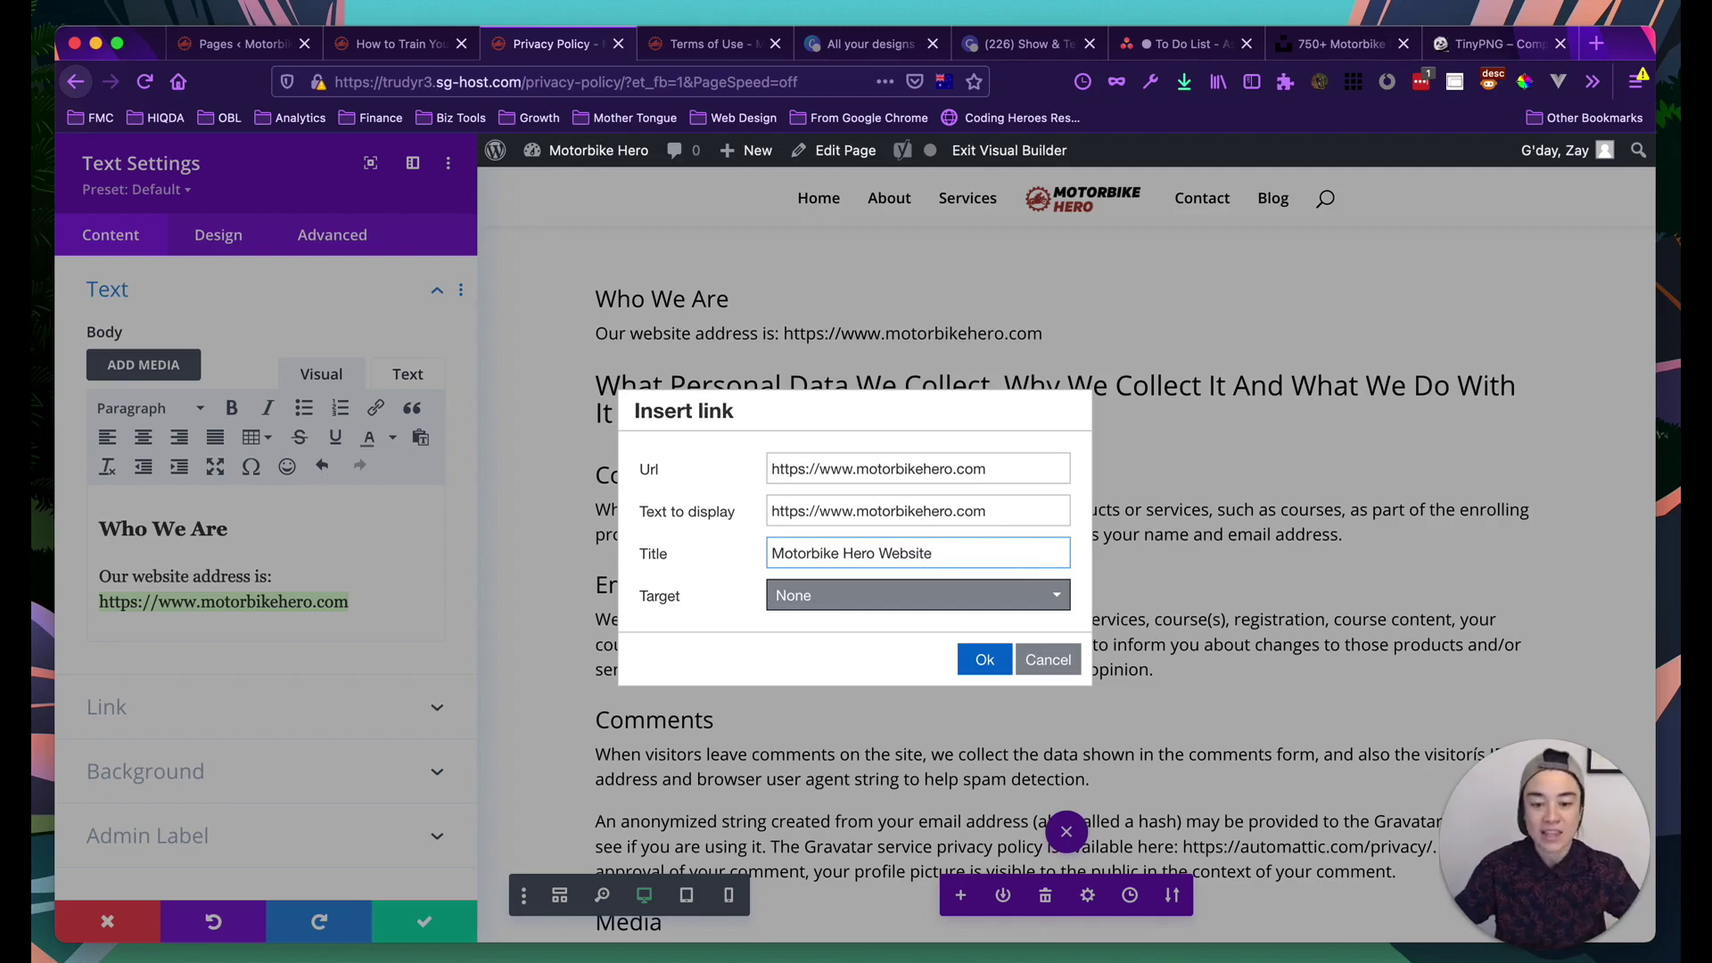
Keep the link opening in the same window, apply it, and save the text module
{"action": "left_click", "coordinate": [975, 593]}
{"action": "left_click", "coordinate": [871, 638]}
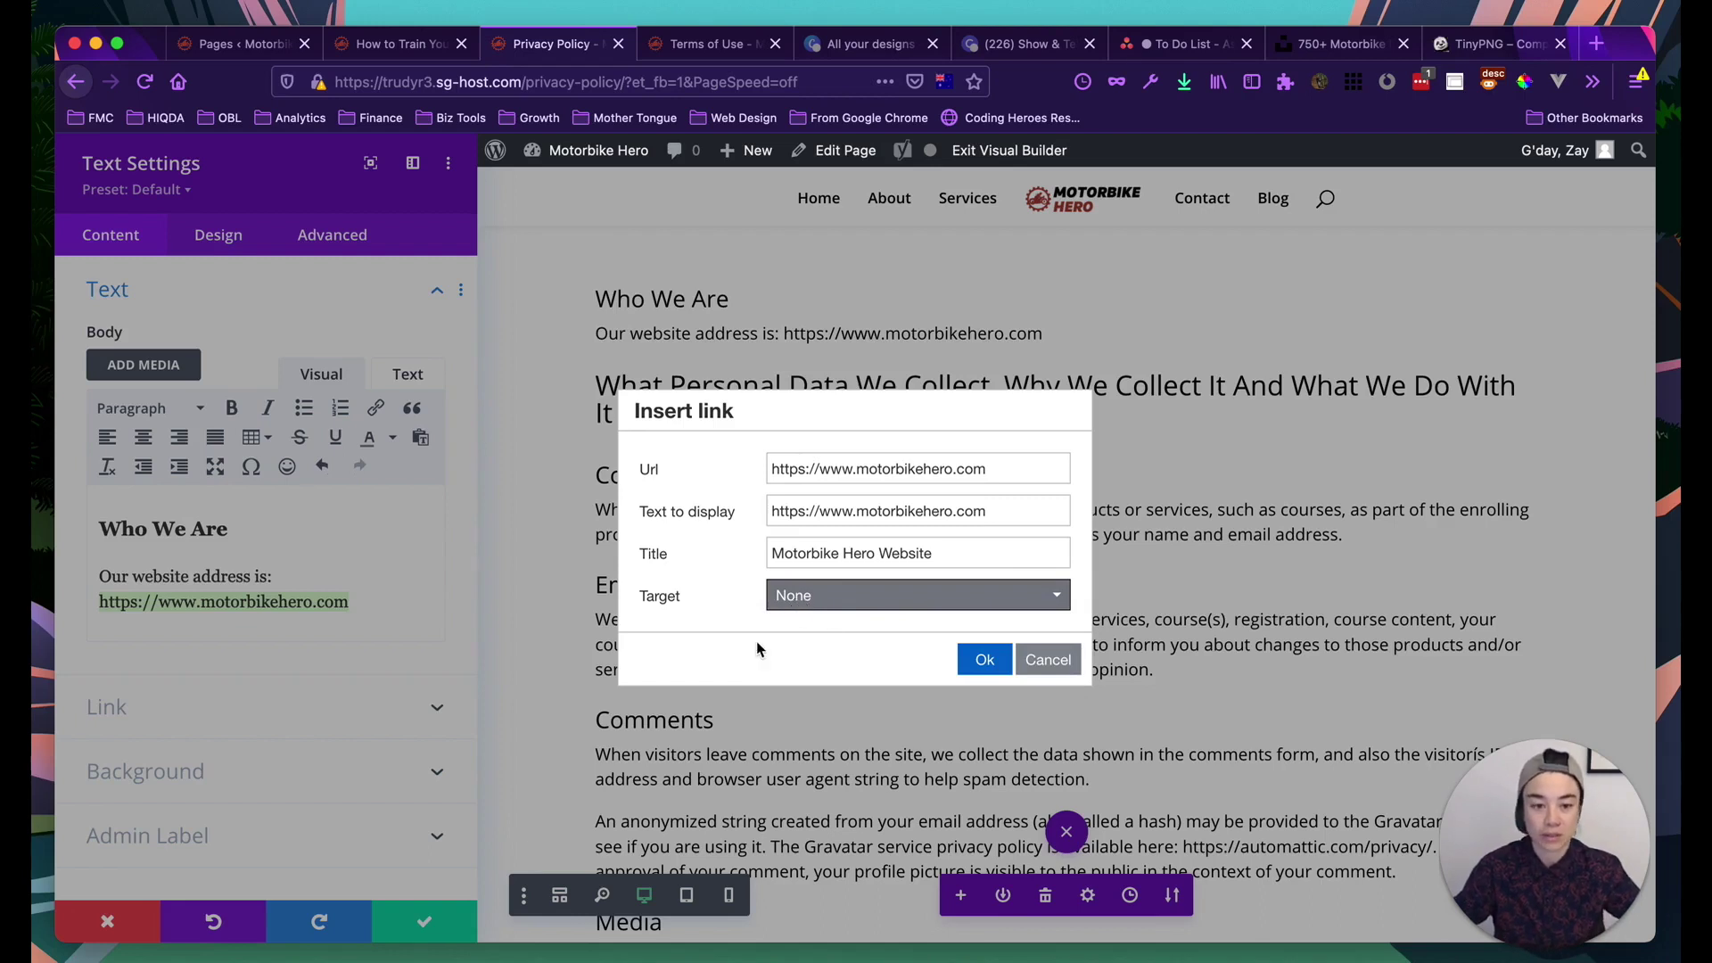
{"action": "left_click", "coordinate": [835, 602]}
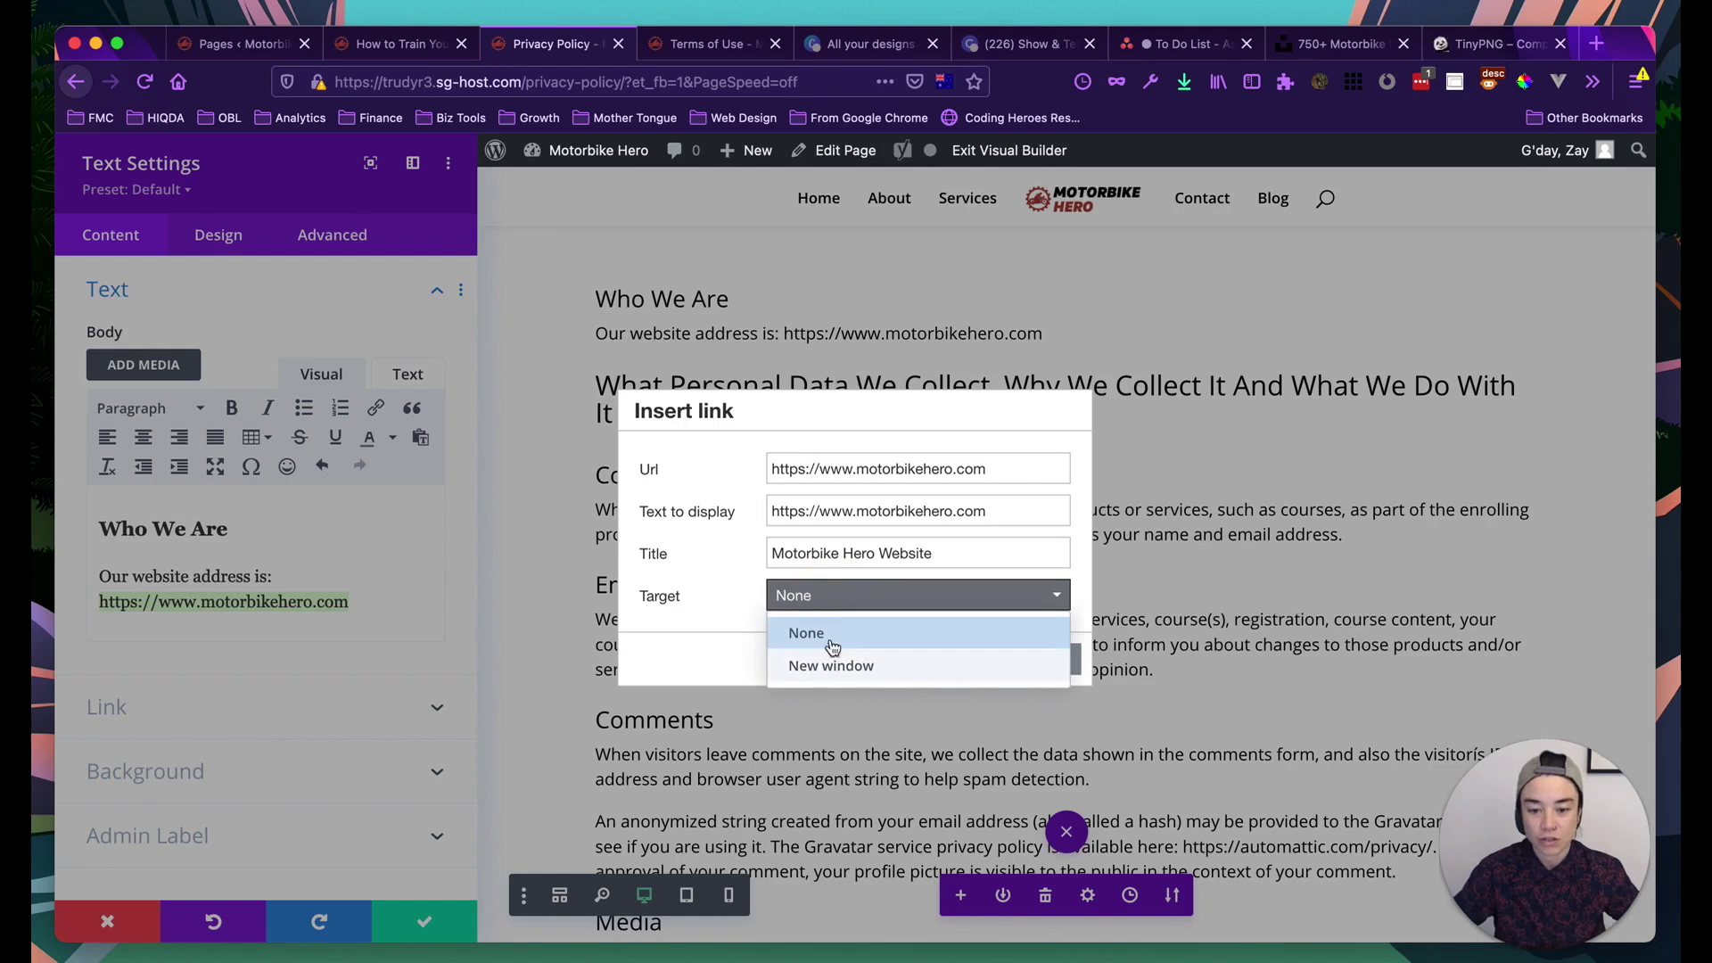
{"action": "left_click", "coordinate": [811, 640]}
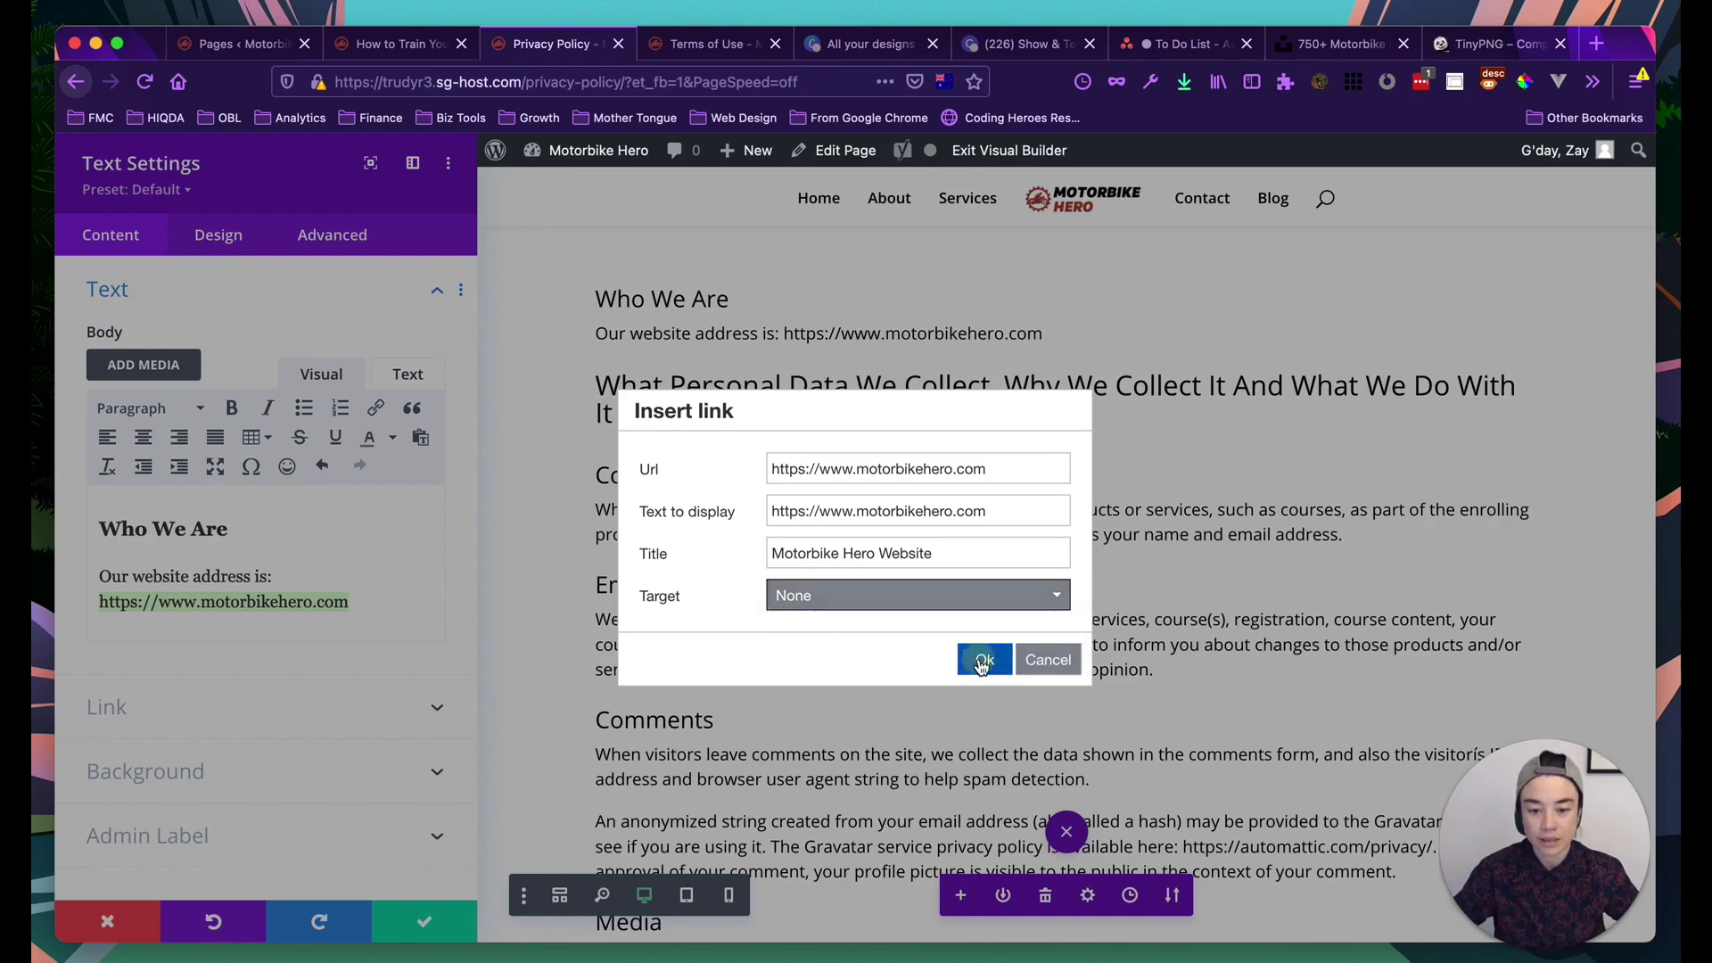
{"action": "left_click", "coordinate": [978, 660]}
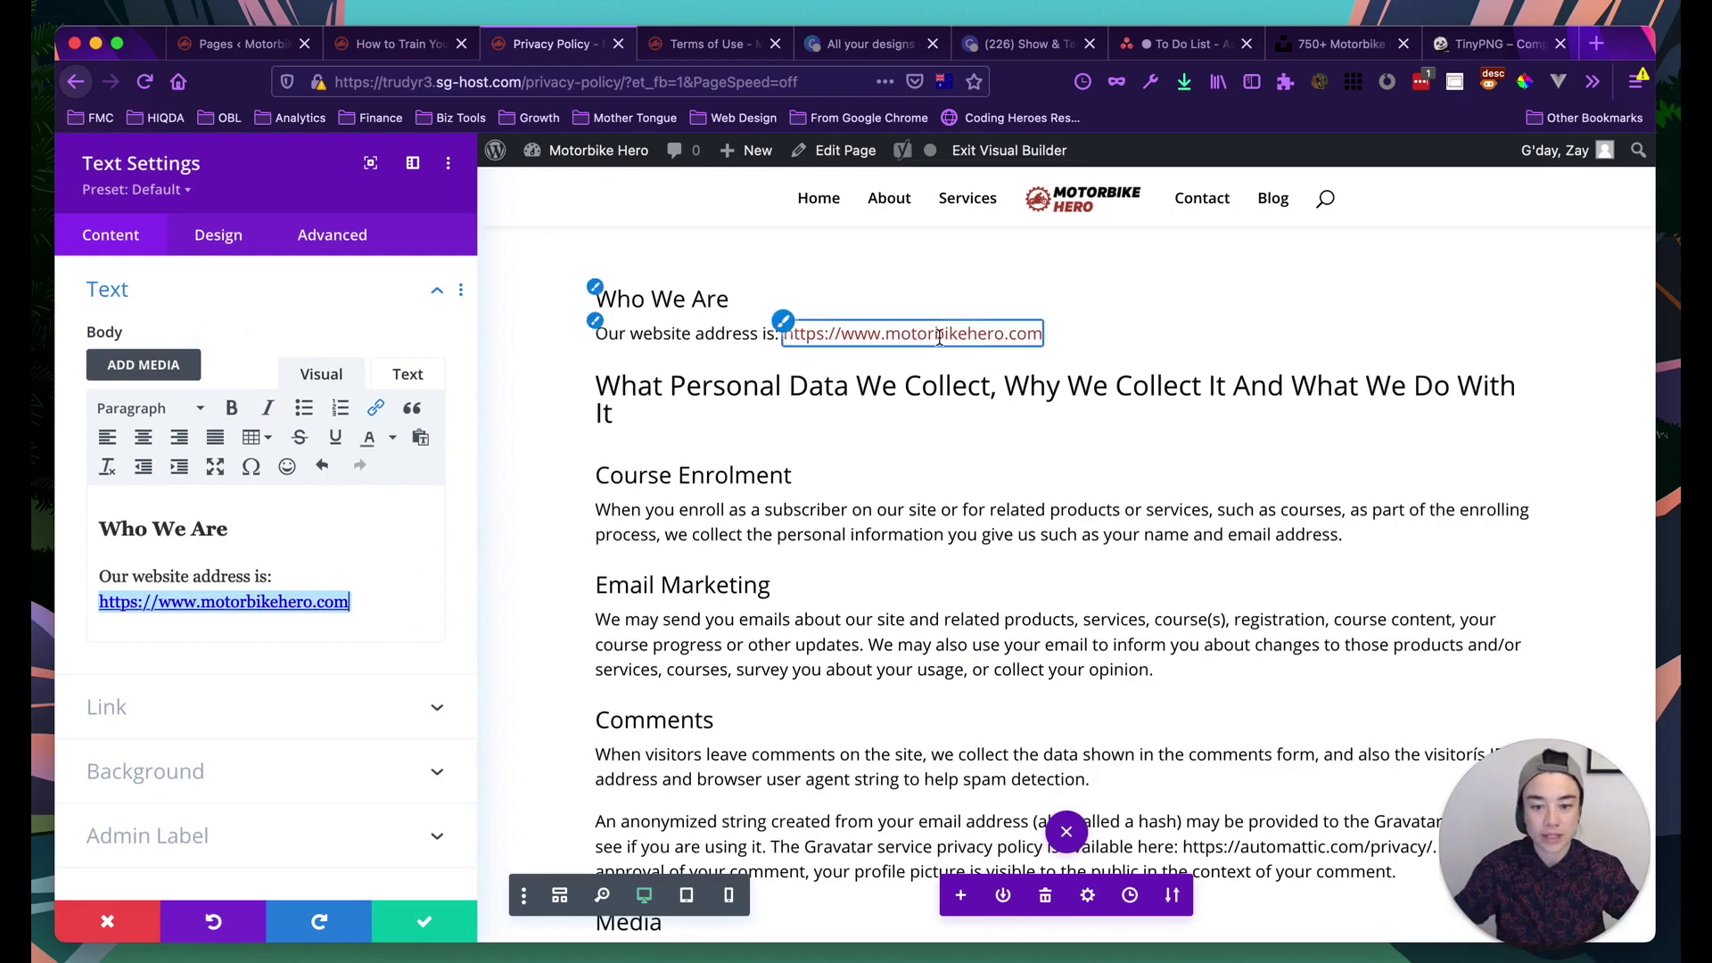
{"action": "left_click", "coordinate": [424, 921]}
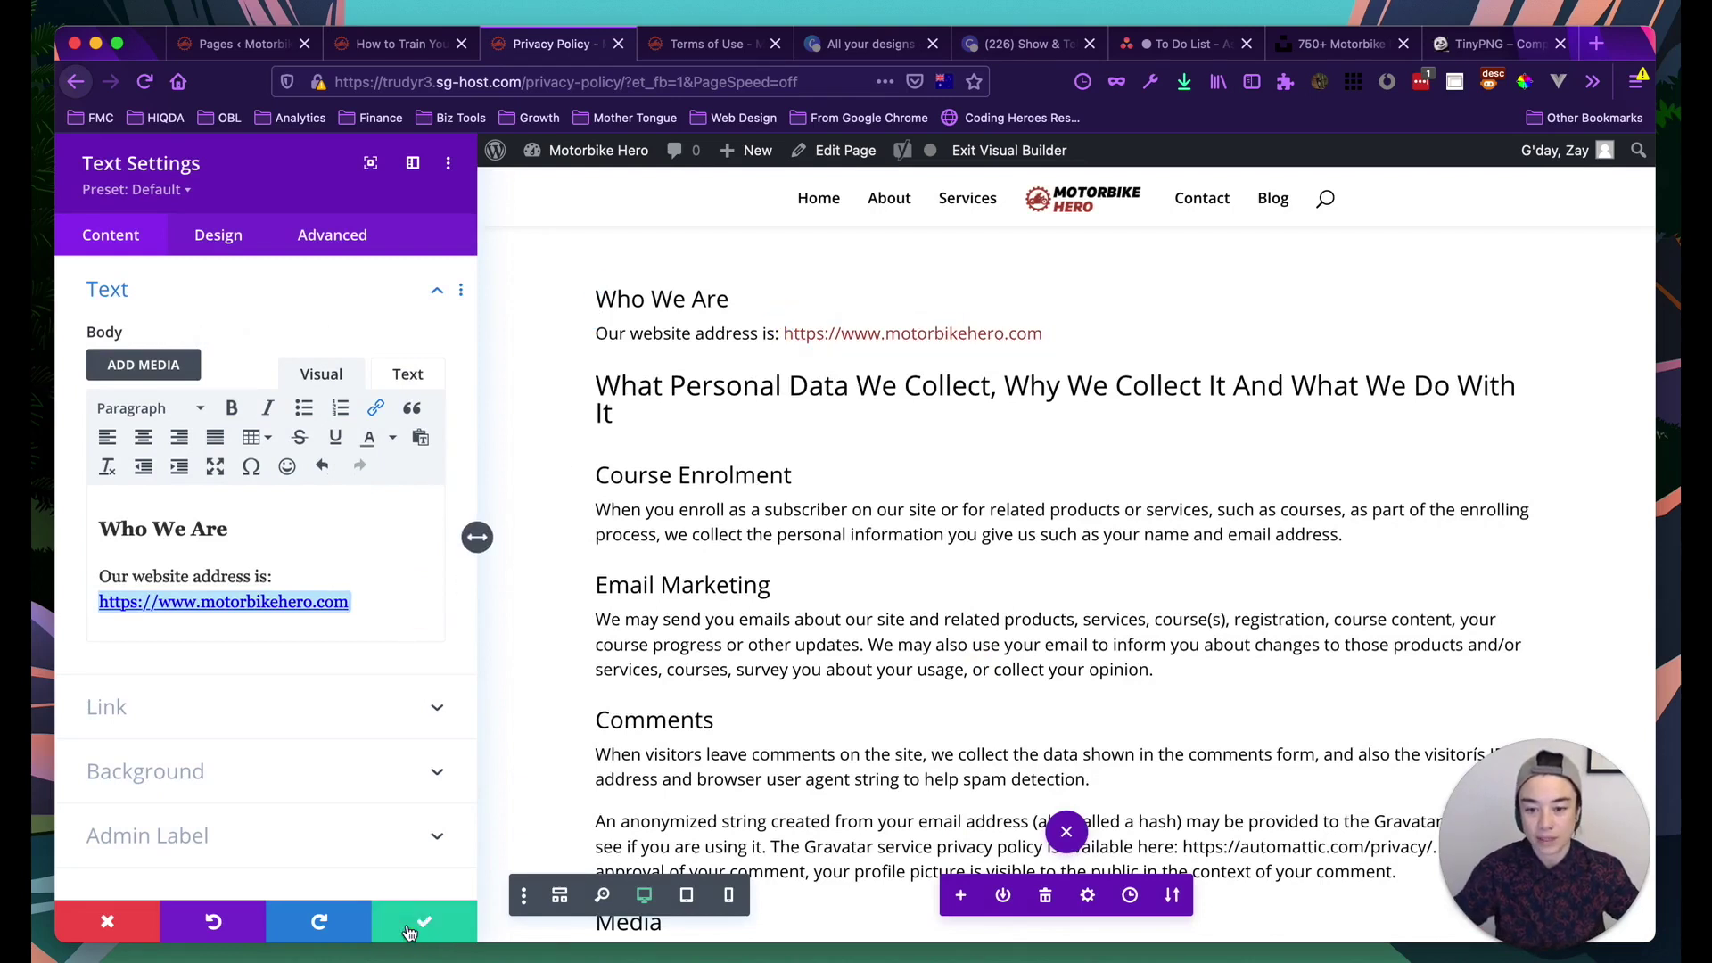
Open the Comments text module's settings and select the automattic.com/privacy URL in its editor
{"action": "scroll", "coordinate": [585, 409], "scroll_direction": "down", "scroll_amount": 3}
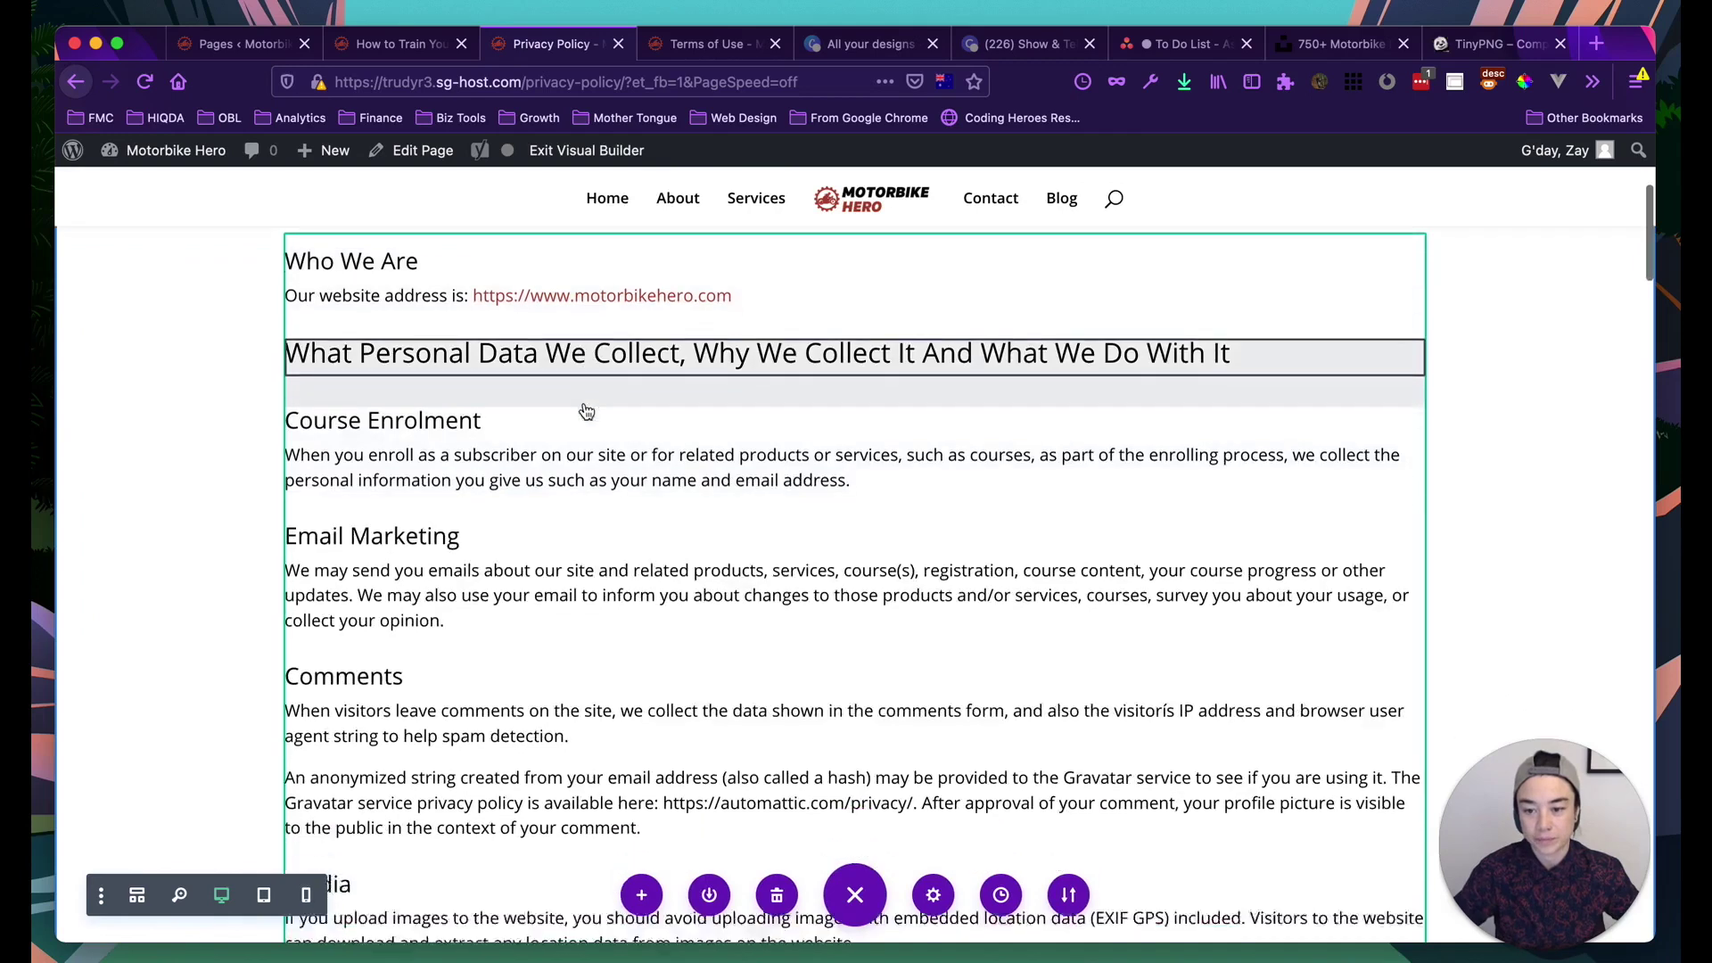
{"action": "scroll", "coordinate": [586, 412], "scroll_direction": "down", "scroll_amount": 10}
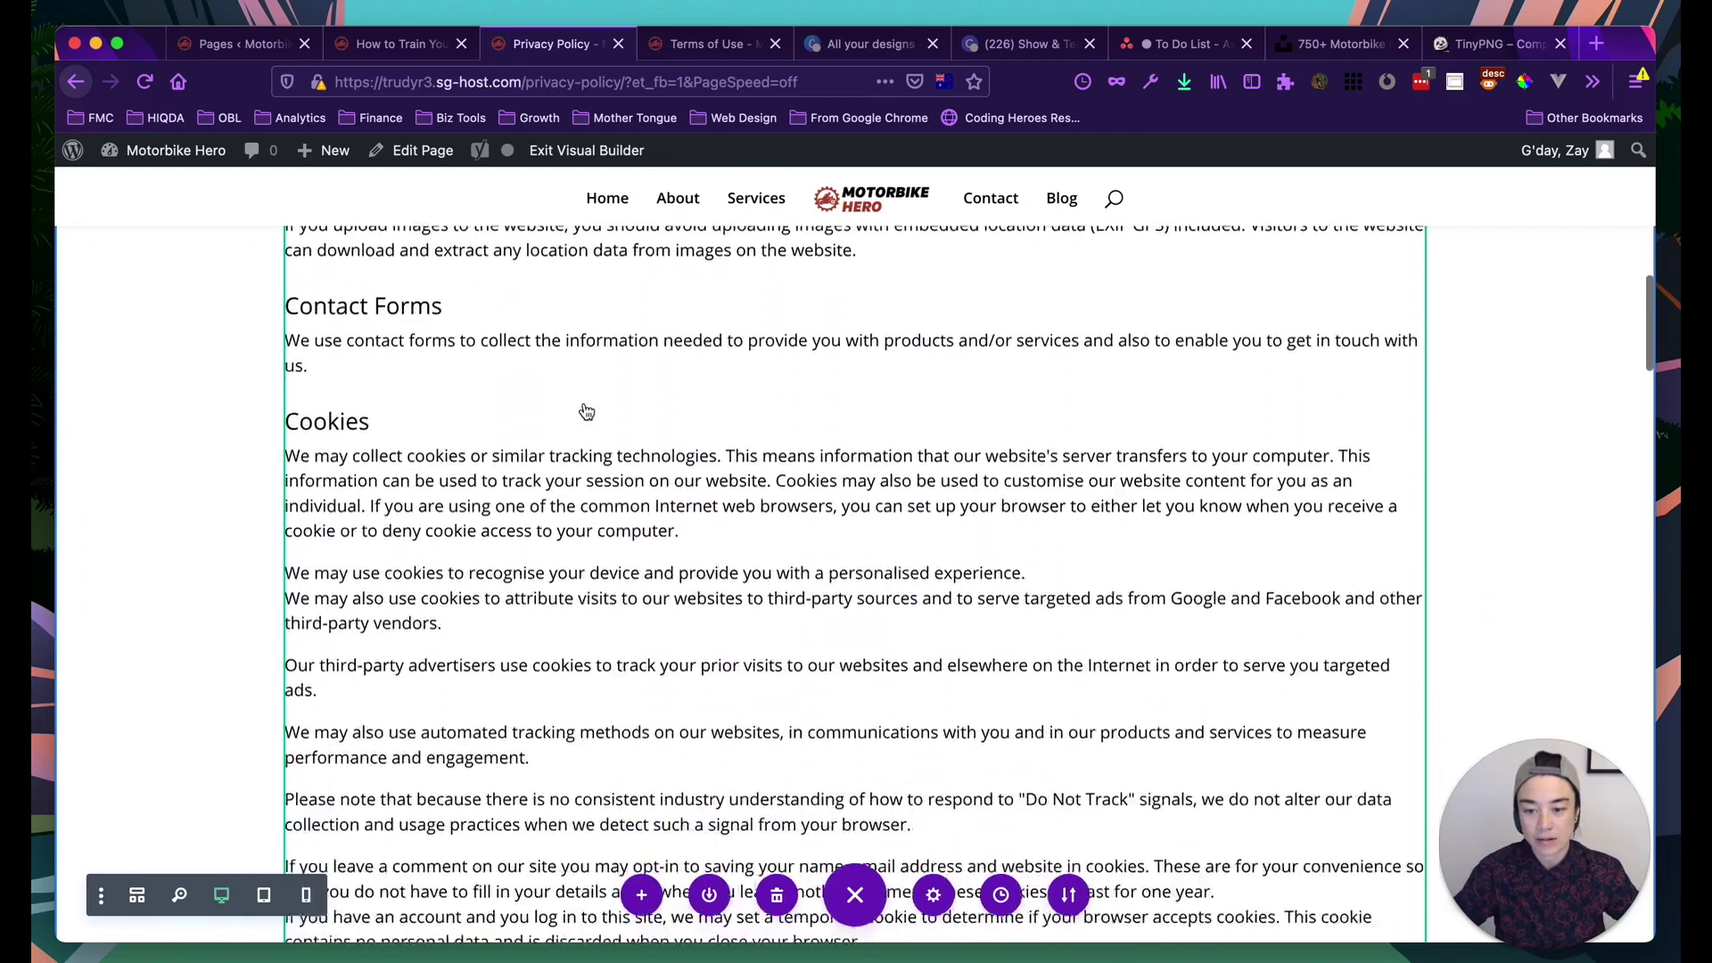
{"action": "scroll", "coordinate": [586, 411], "scroll_direction": "up", "scroll_amount": 6}
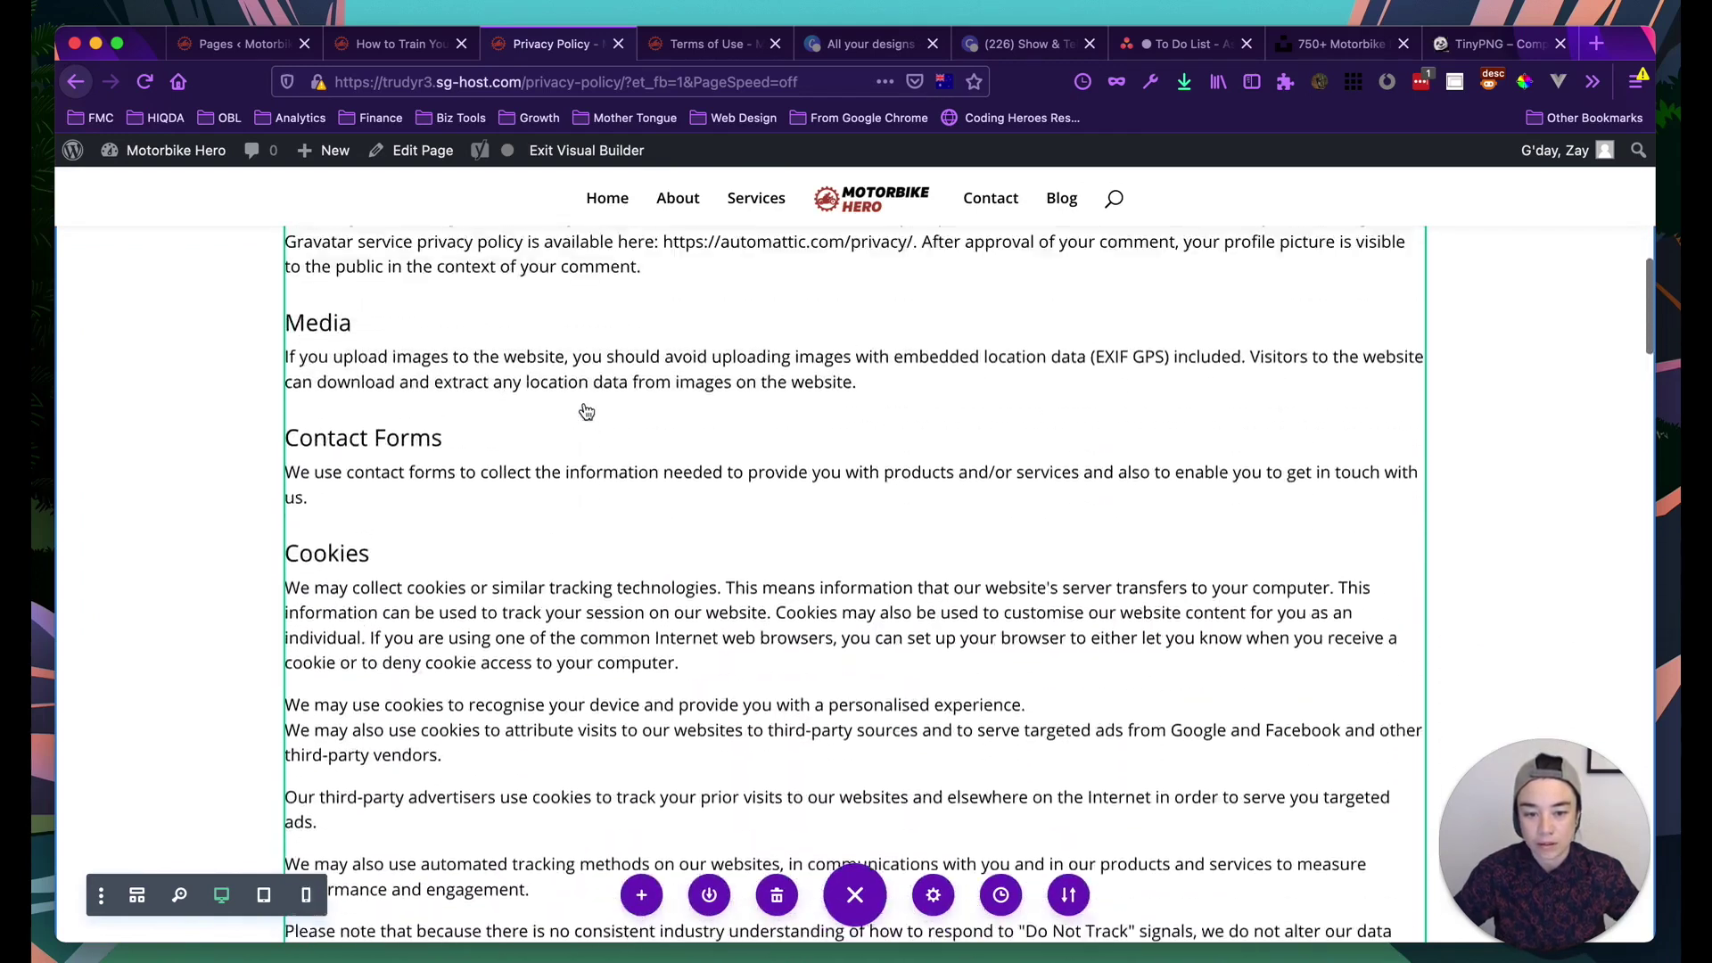
{"action": "scroll", "coordinate": [585, 411], "scroll_direction": "up", "scroll_amount": 1}
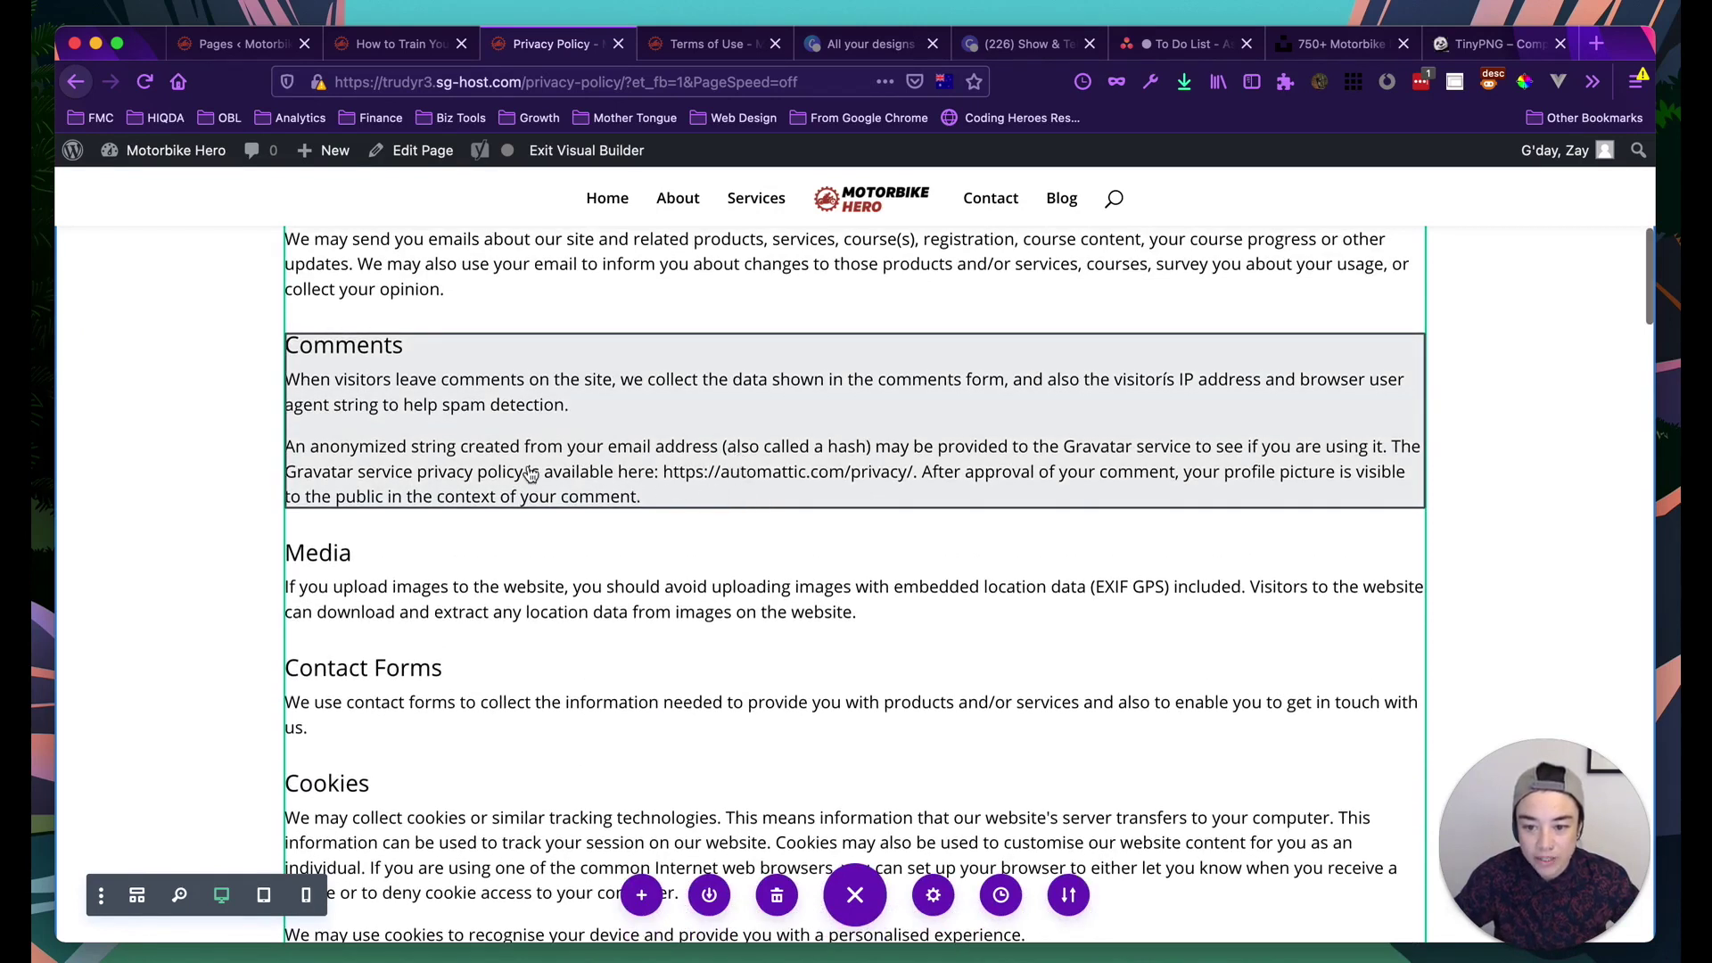
{"action": "left_click", "coordinate": [713, 464]}
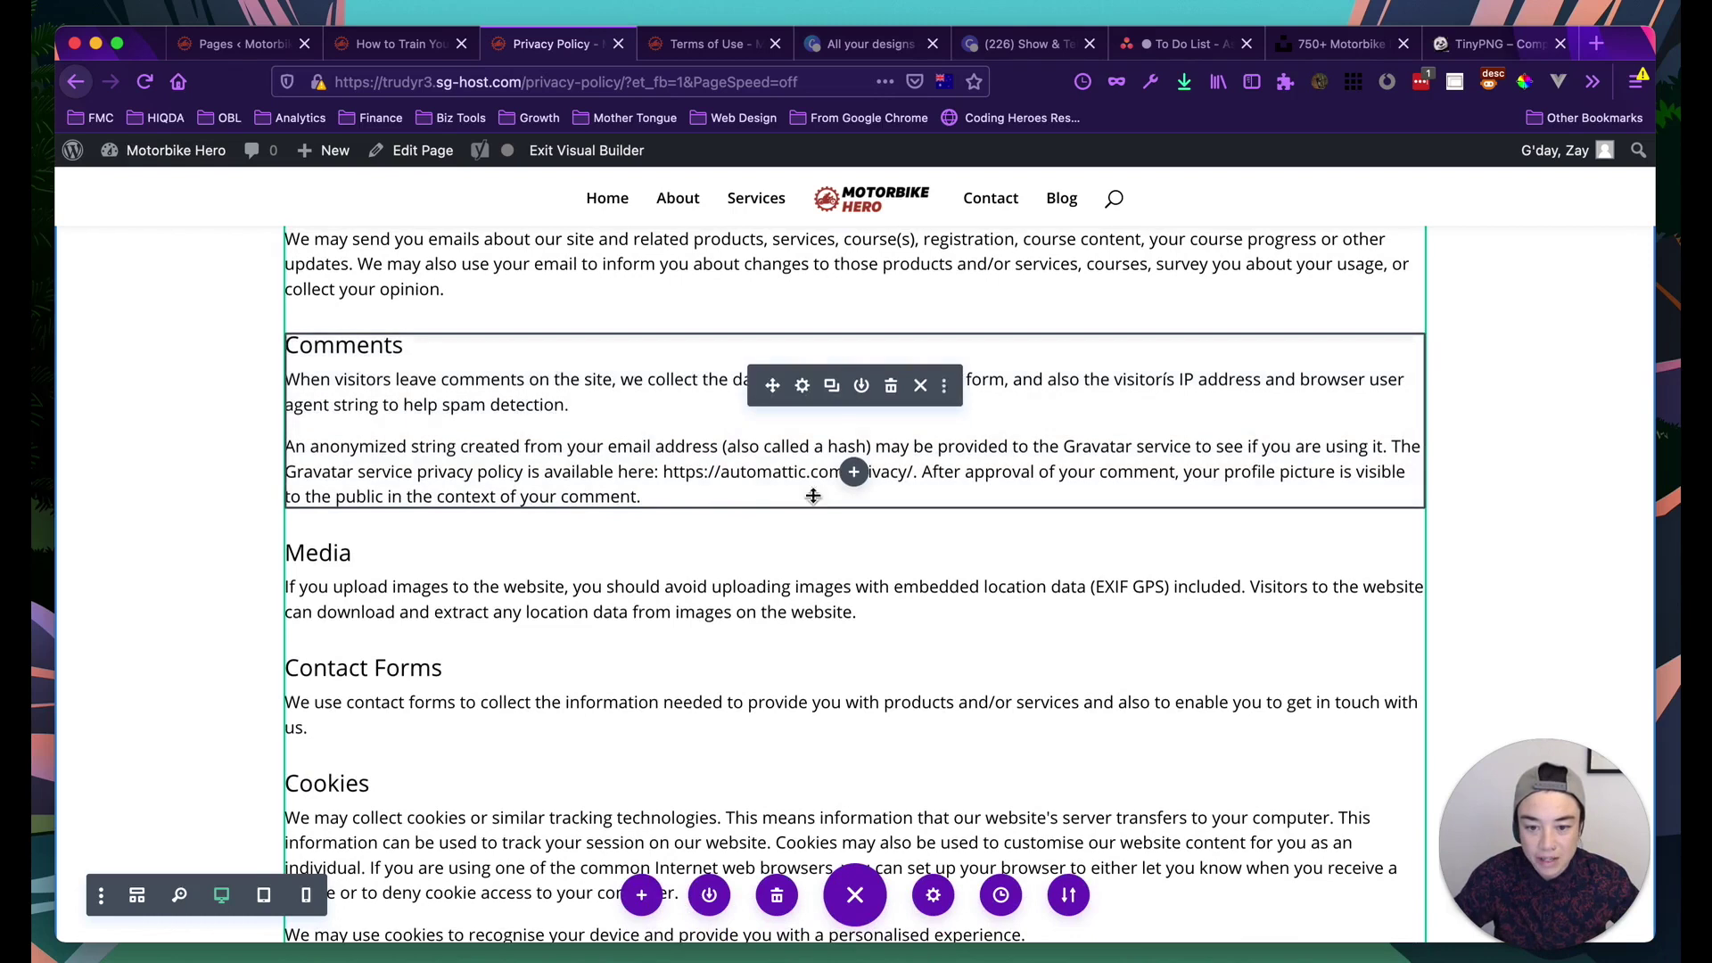
{"action": "left_click", "coordinate": [802, 383]}
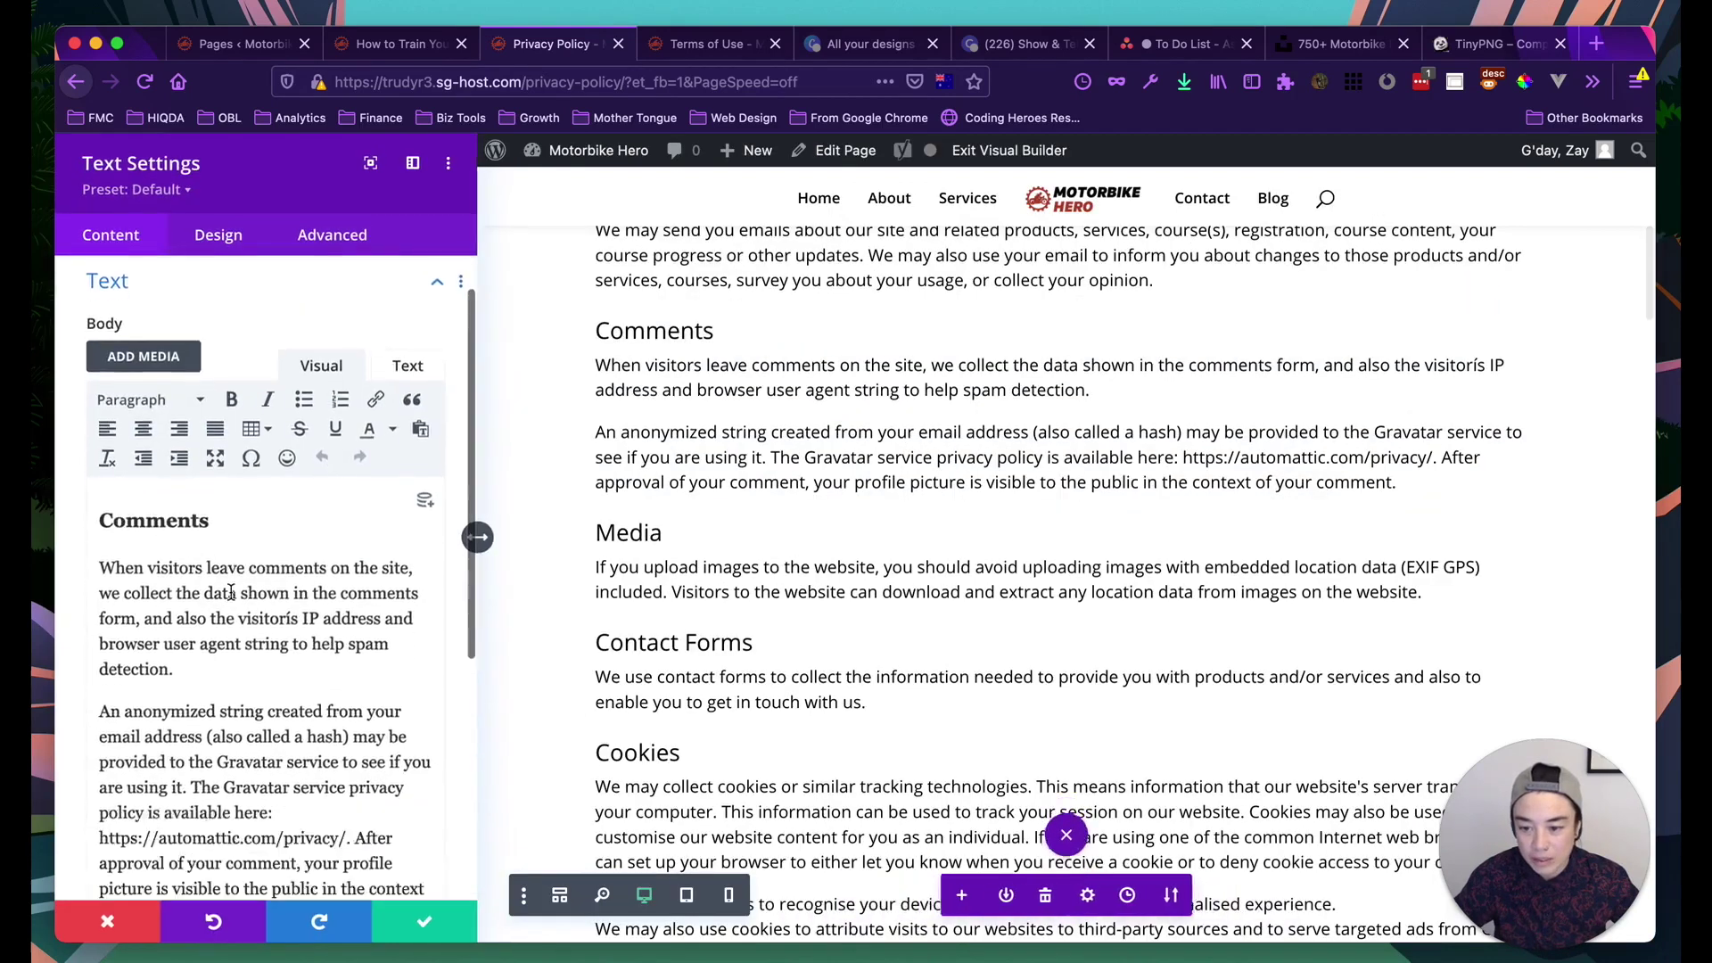
{"action": "scroll", "coordinate": [235, 652], "scroll_direction": "down", "scroll_amount": 3}
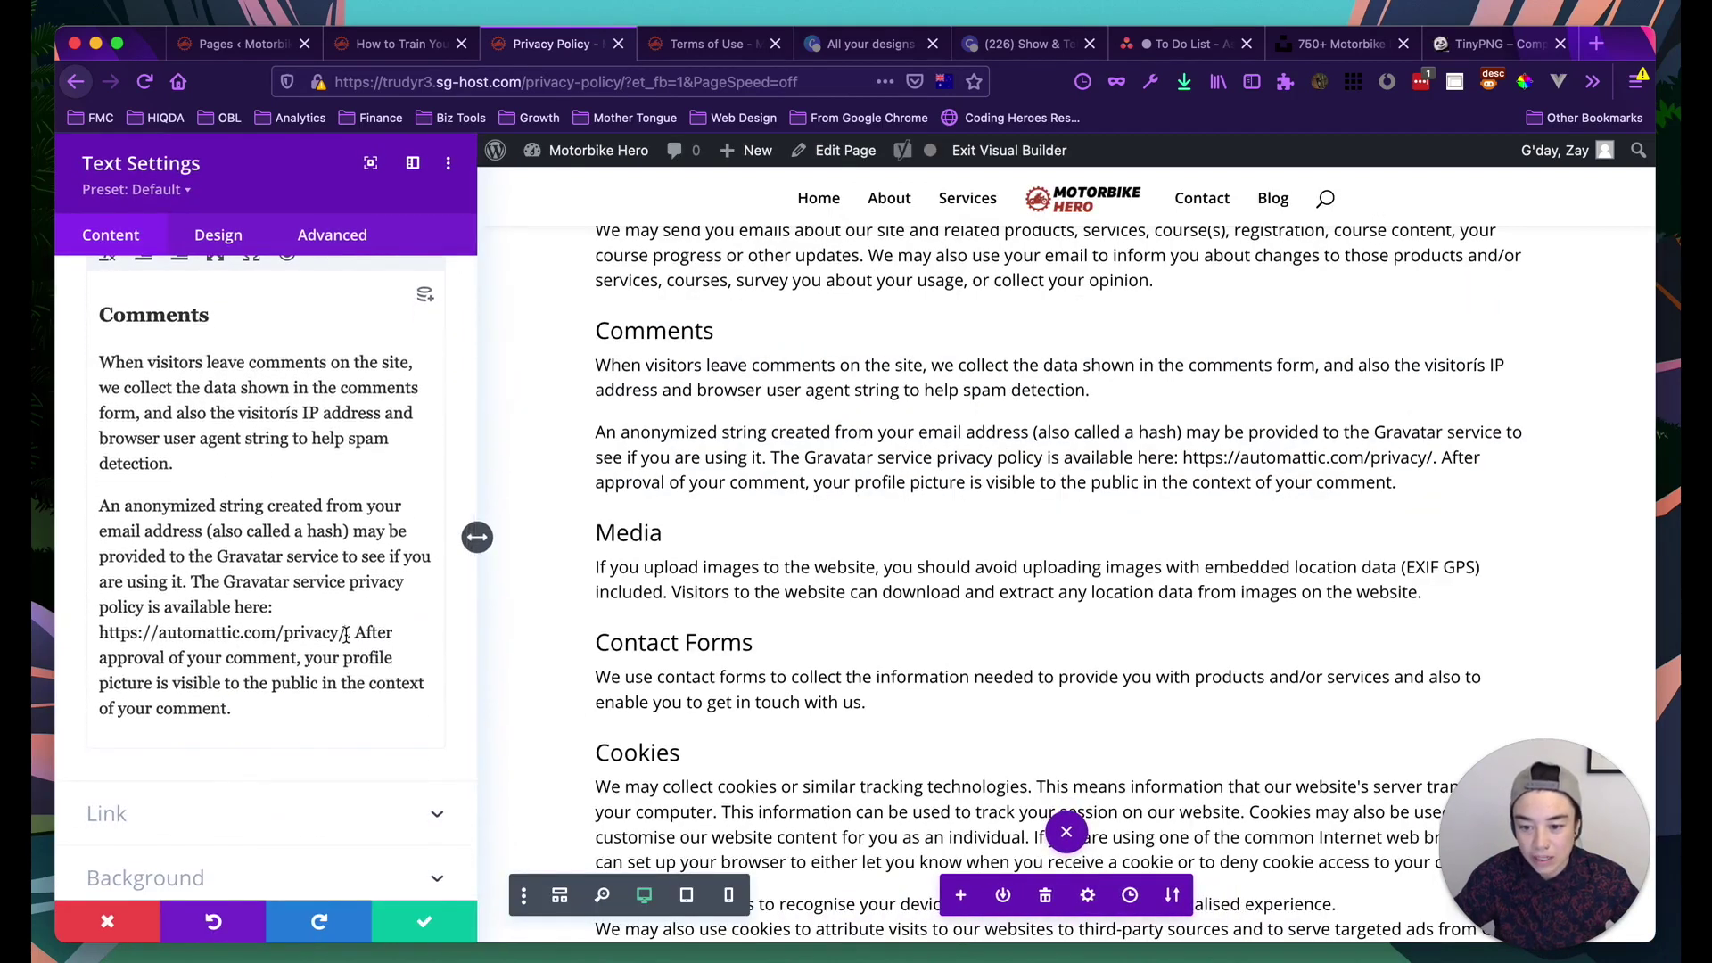
{"action": "left_click_drag", "start_coordinate": [346, 635], "coordinate": [100, 633]}
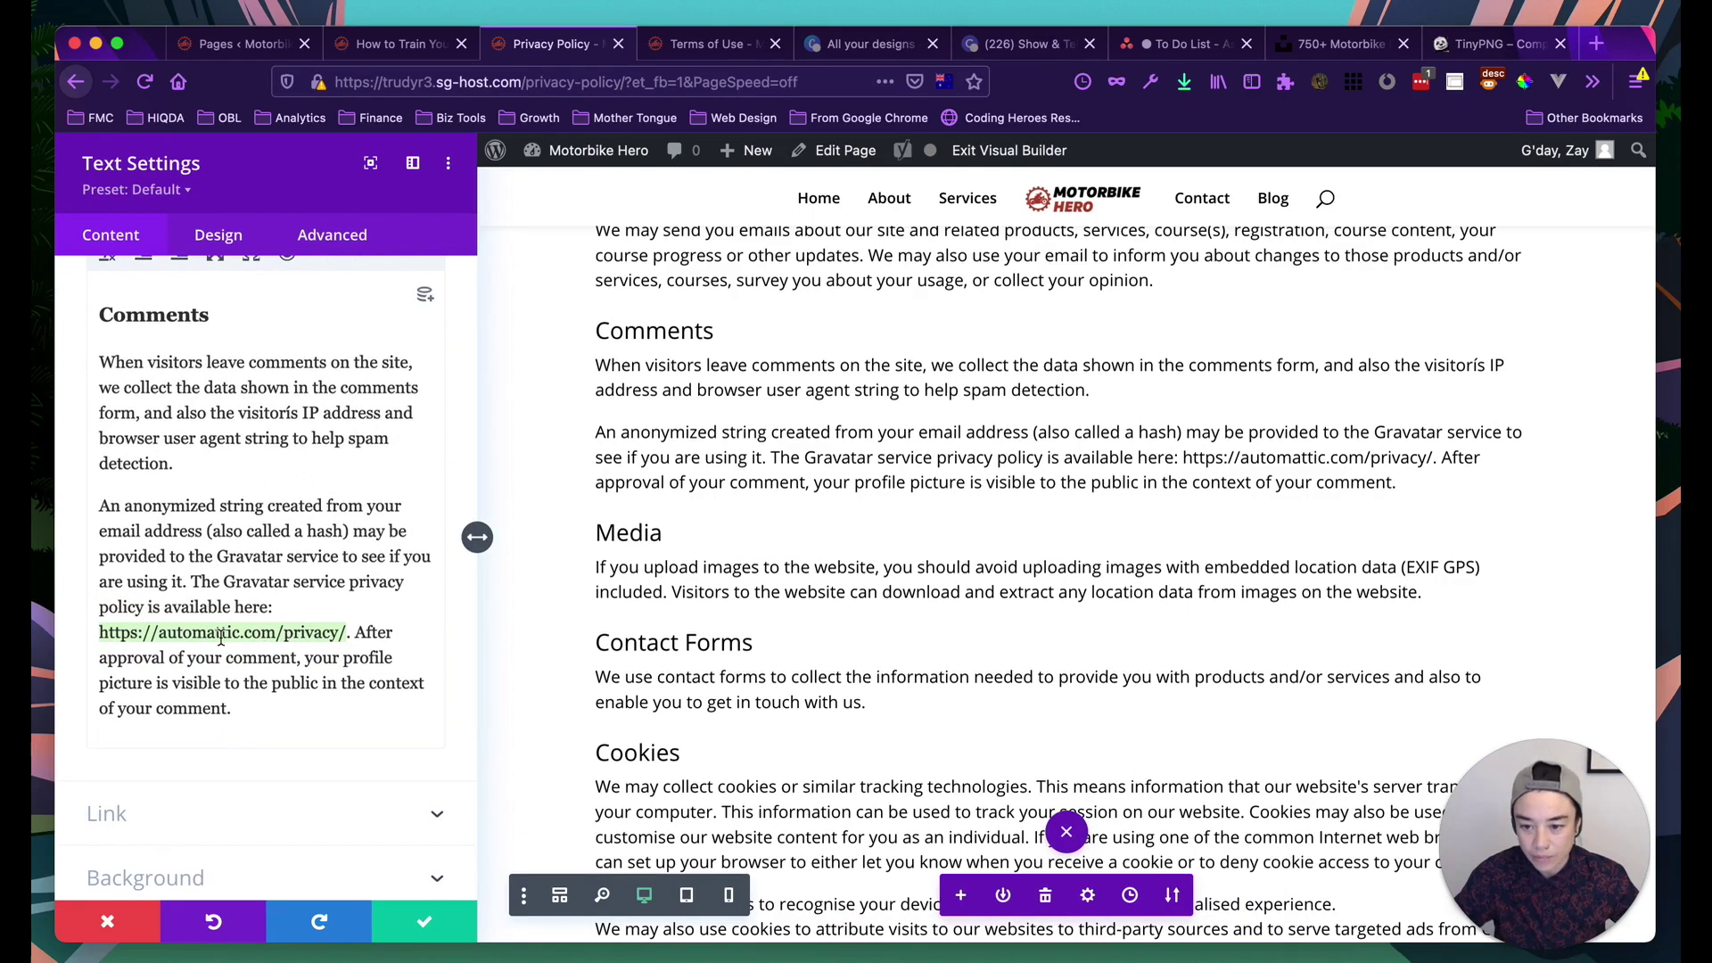
{"action": "scroll", "coordinate": [267, 579], "scroll_direction": "up", "scroll_amount": 3}
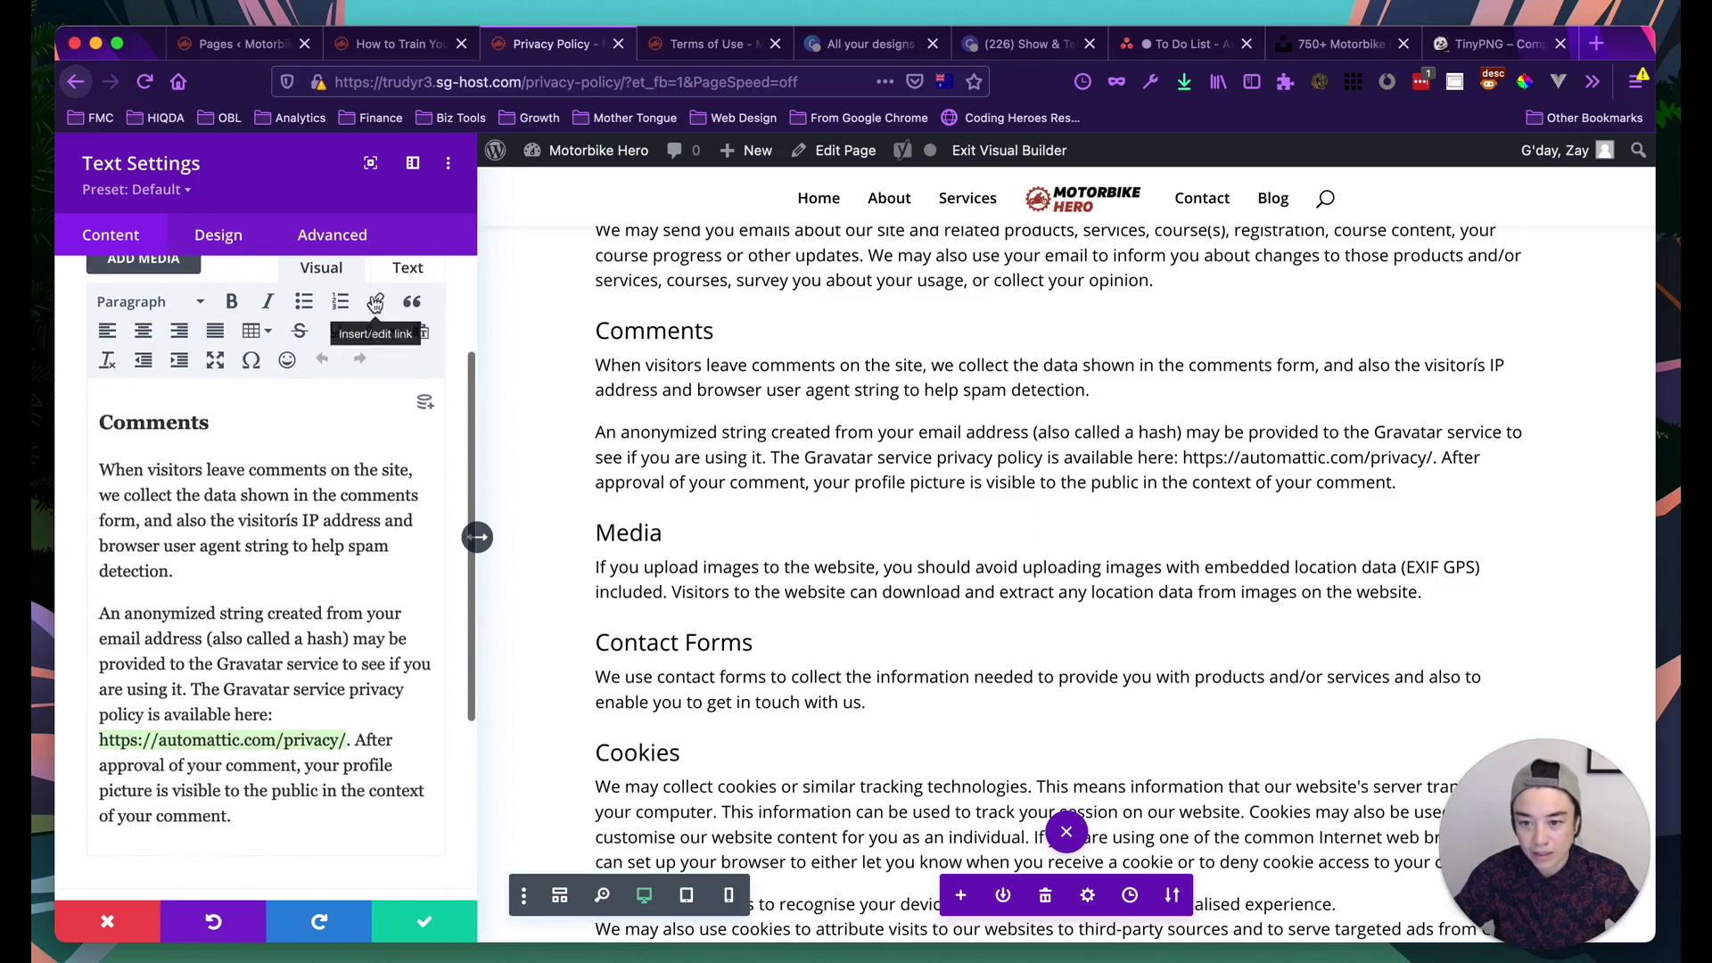
Link the Automattic URL to itself, titled 'Automattic Privacy Policy', opening in a new window
{"action": "left_click", "coordinate": [376, 301]}
{"action": "triple_click", "coordinate": [819, 515]}
{"action": "key", "text": "super+c"}
{"action": "left_click", "coordinate": [821, 464]}
{"action": "key", "text": "super+v"}
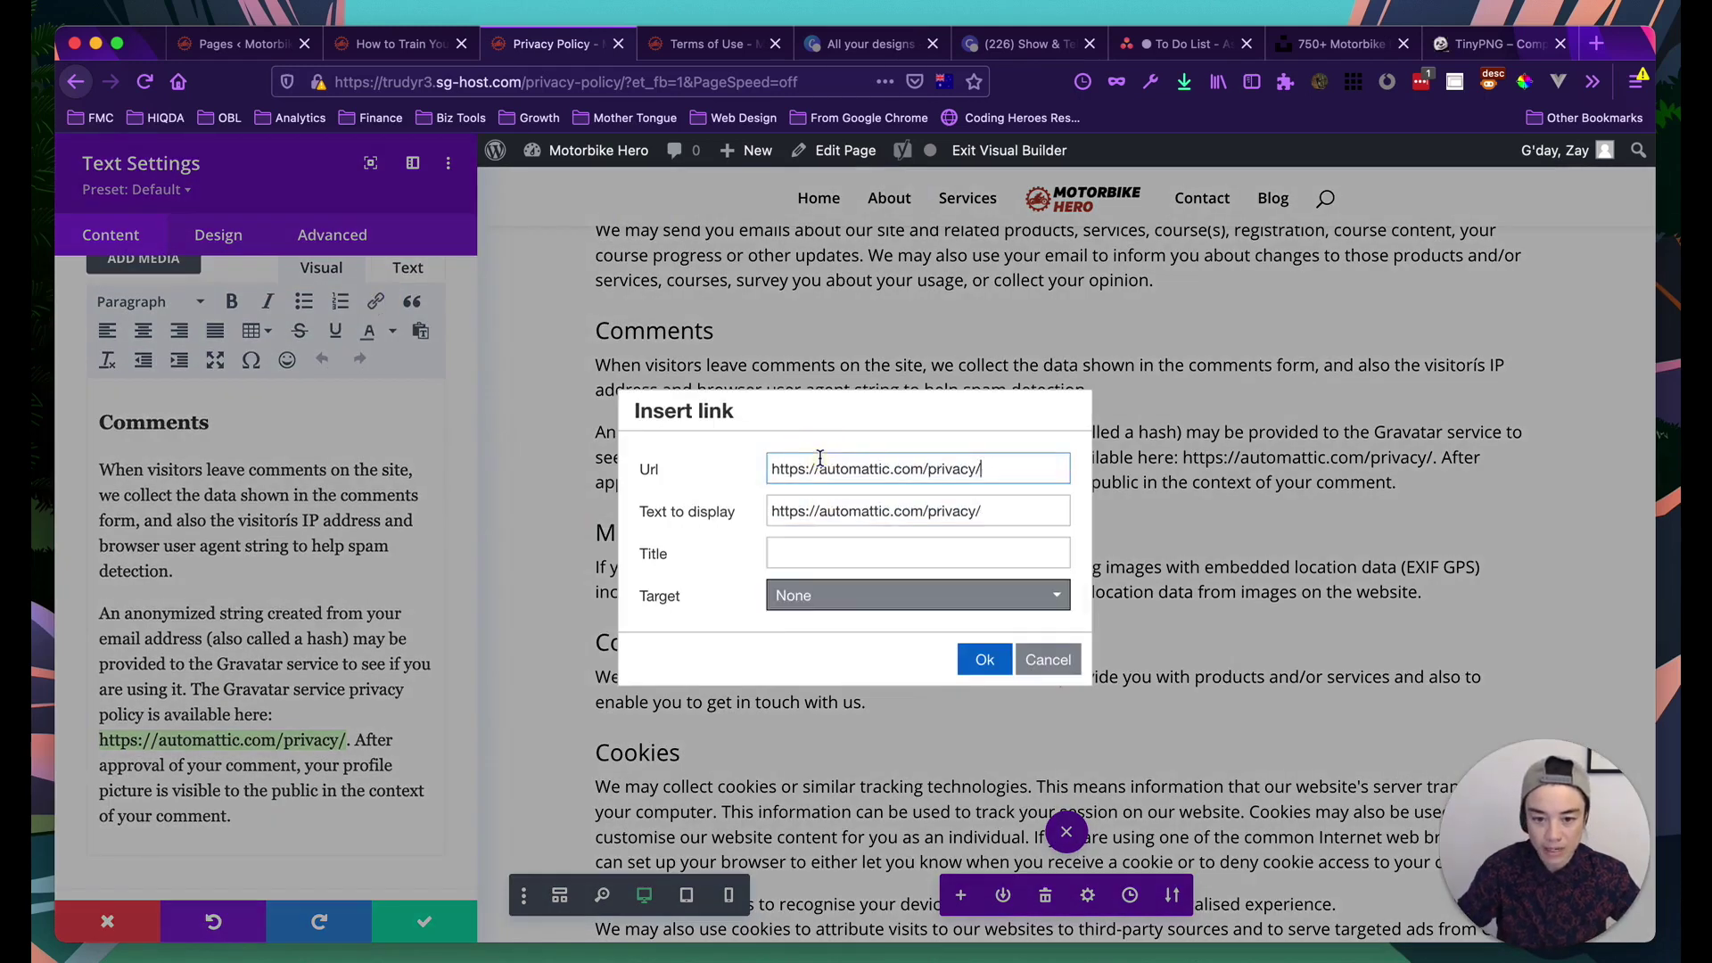
{"action": "left_click", "coordinate": [802, 552]}
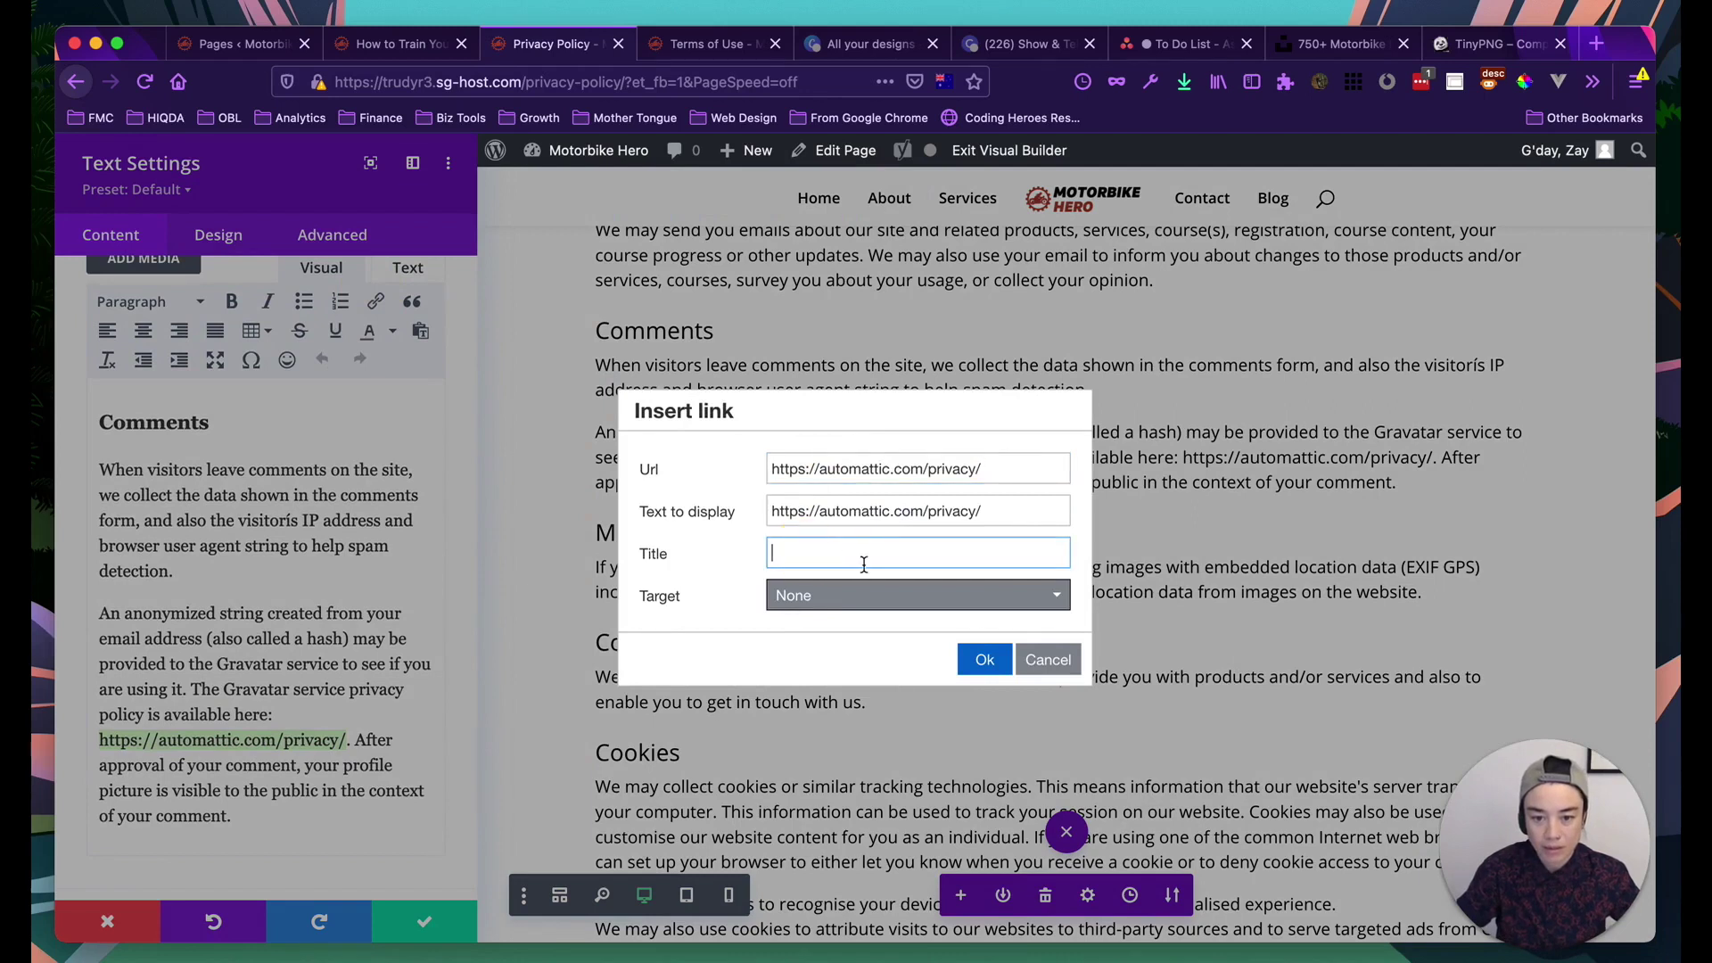
{"action": "type", "text": "Automattic Privacy Policy"}
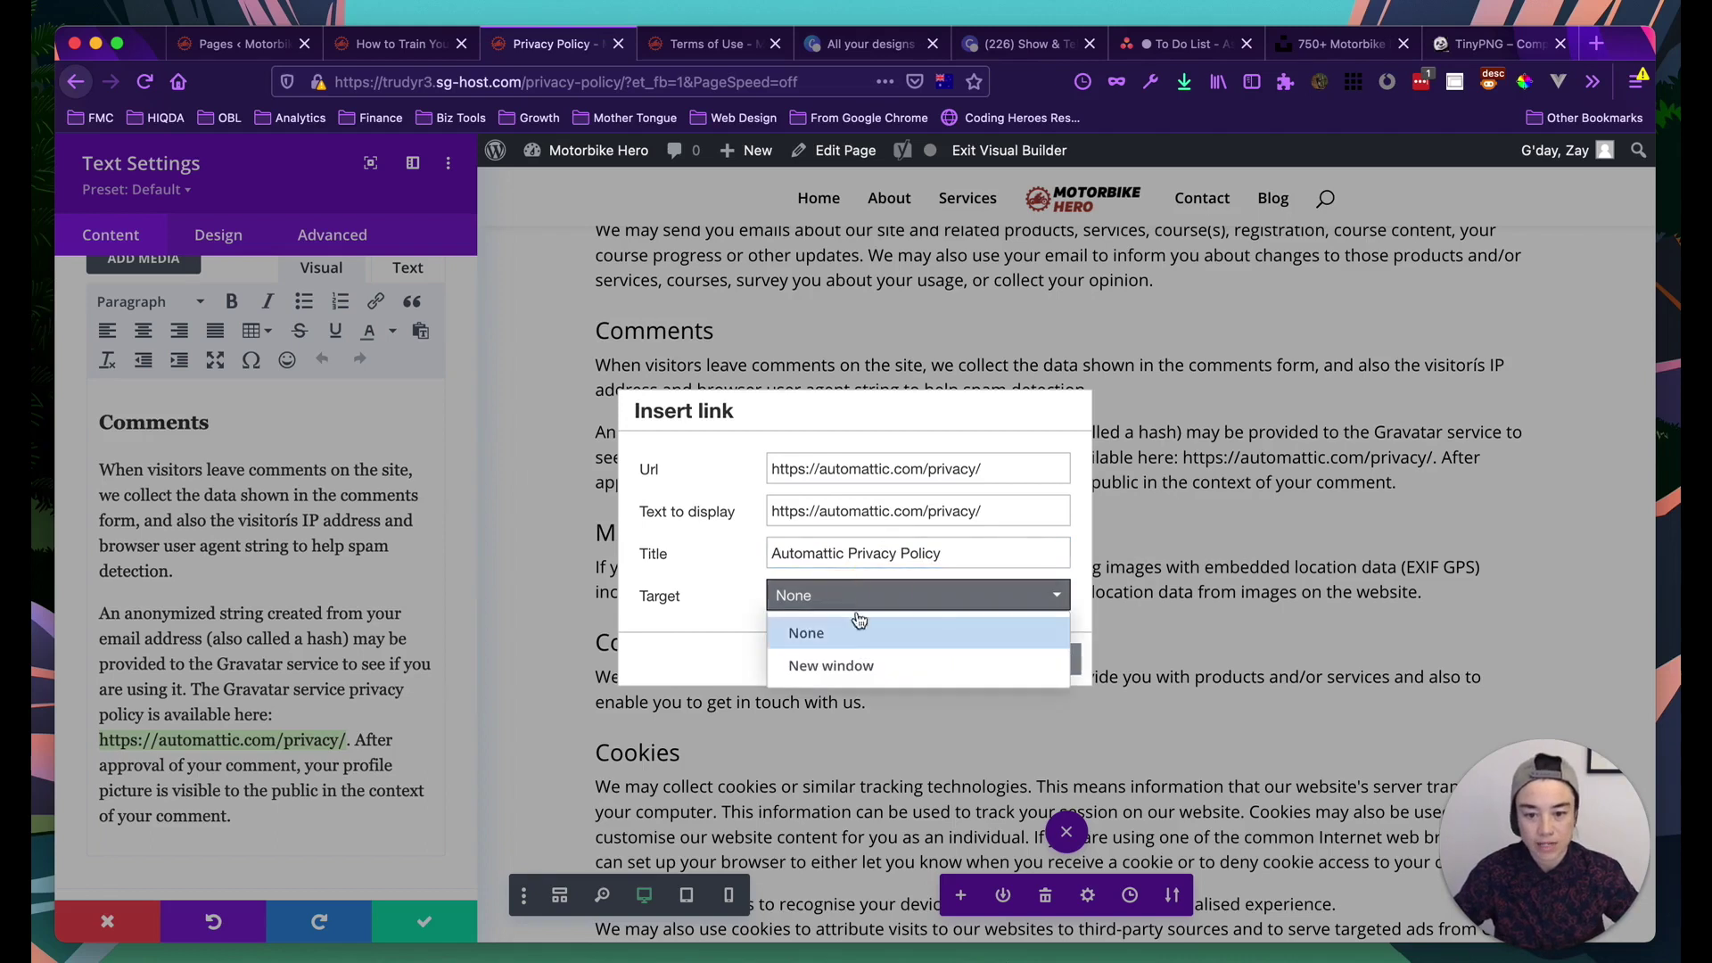
{"action": "left_click", "coordinate": [840, 662]}
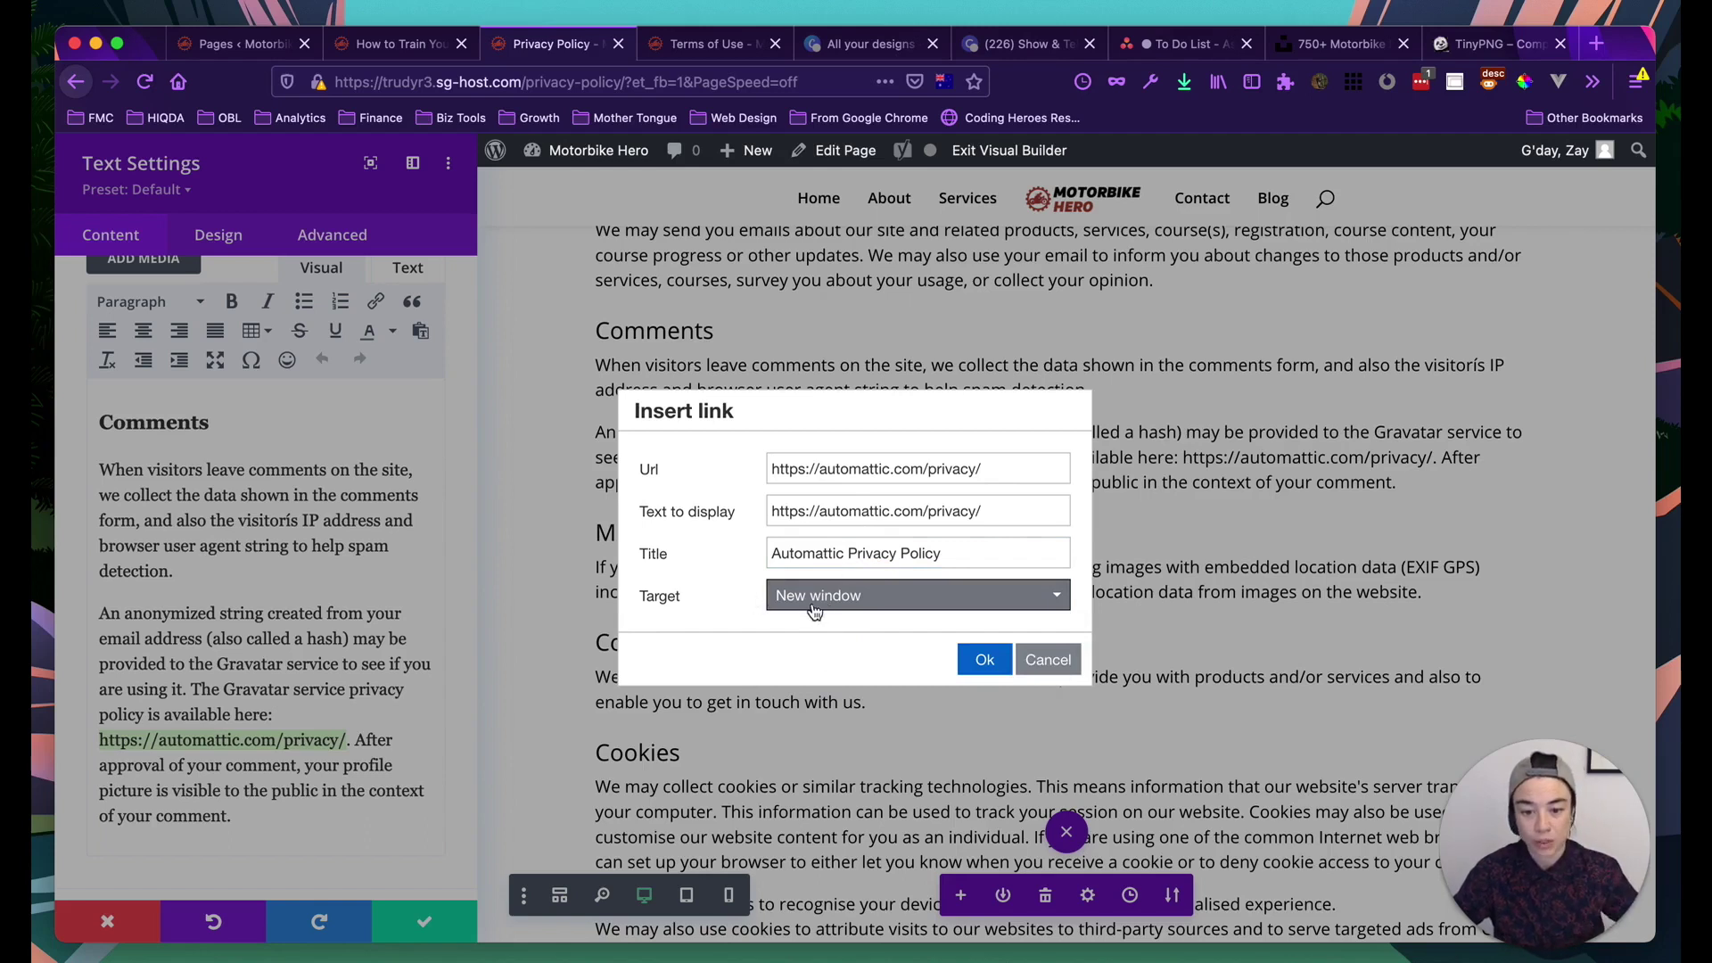
{"action": "left_click", "coordinate": [983, 661]}
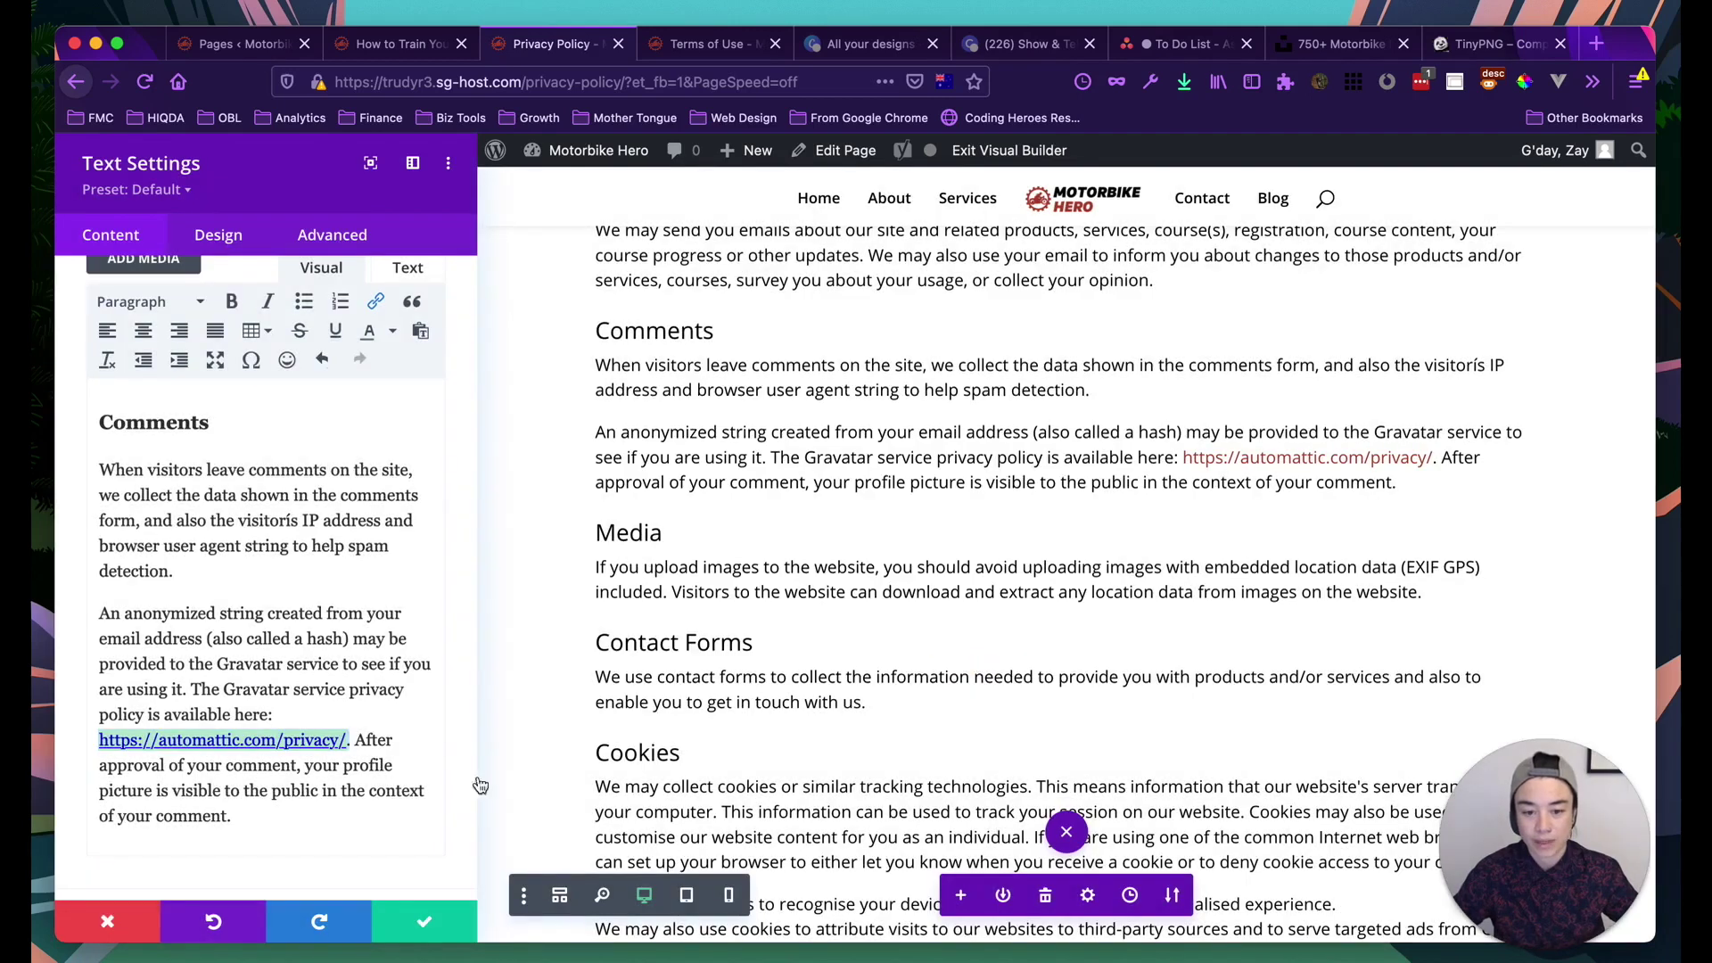
Save the Comments module and scroll down to the 'How Do I Withdraw My Consent?' paragraph
{"action": "scroll", "coordinate": [1148, 464], "scroll_direction": "down", "scroll_amount": 5}
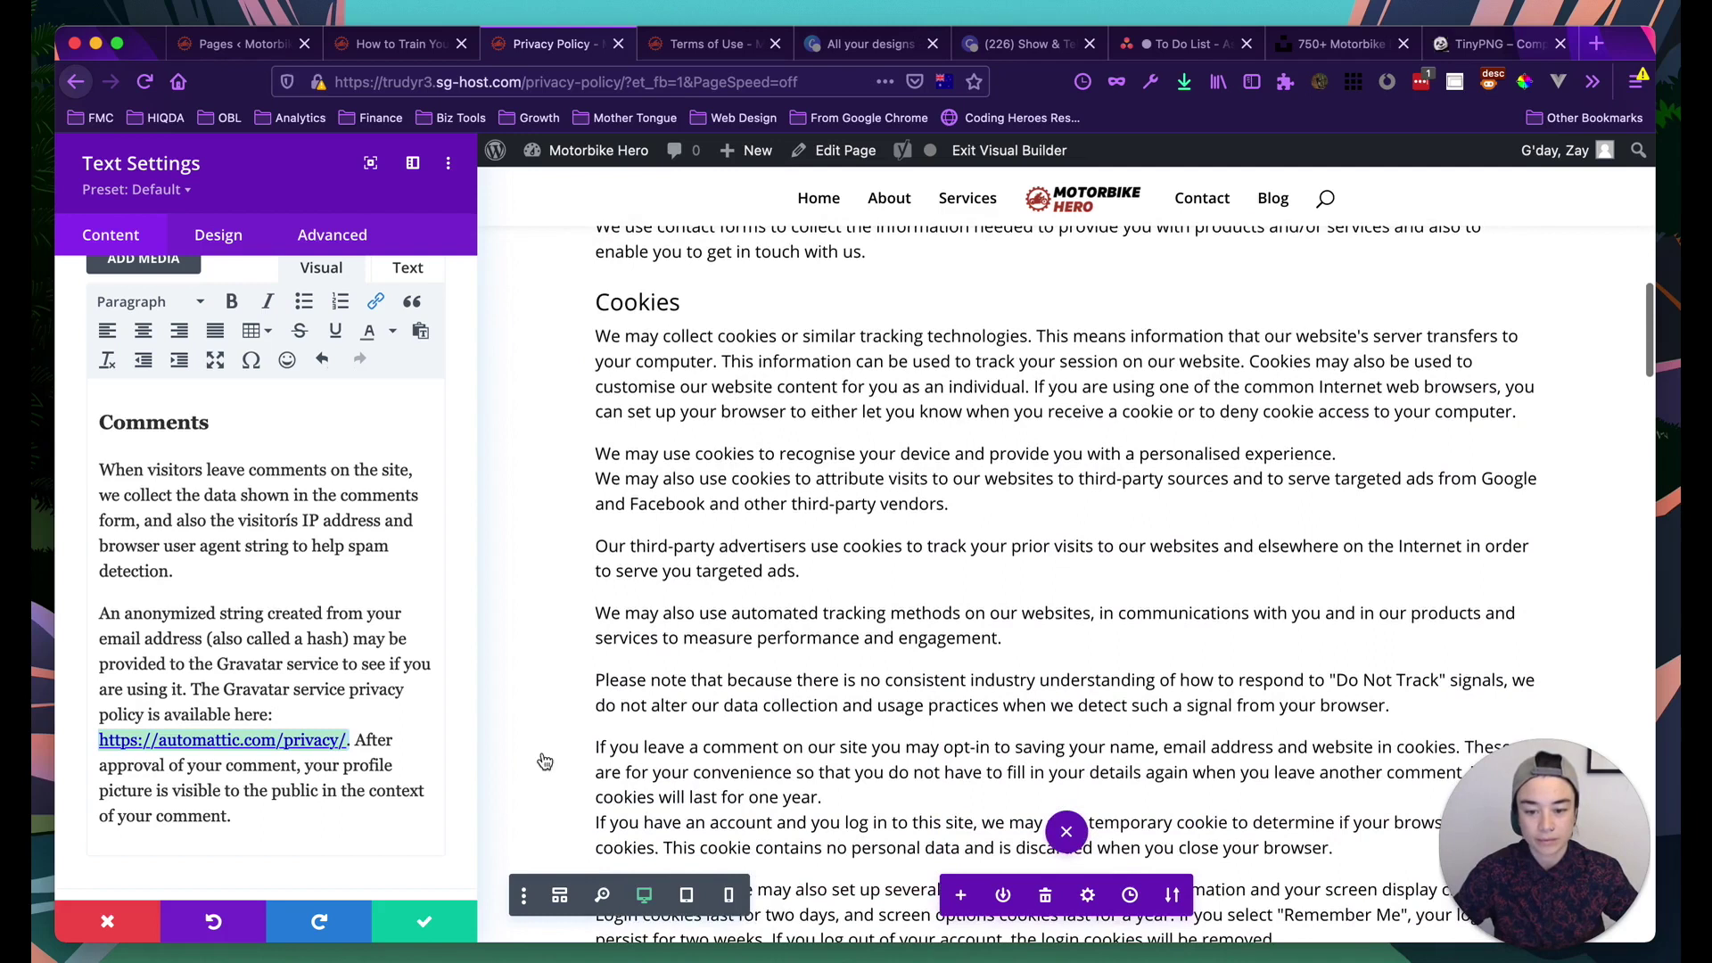
{"action": "left_click", "coordinate": [421, 923]}
{"action": "scroll", "coordinate": [973, 653], "scroll_direction": "down", "scroll_amount": 4}
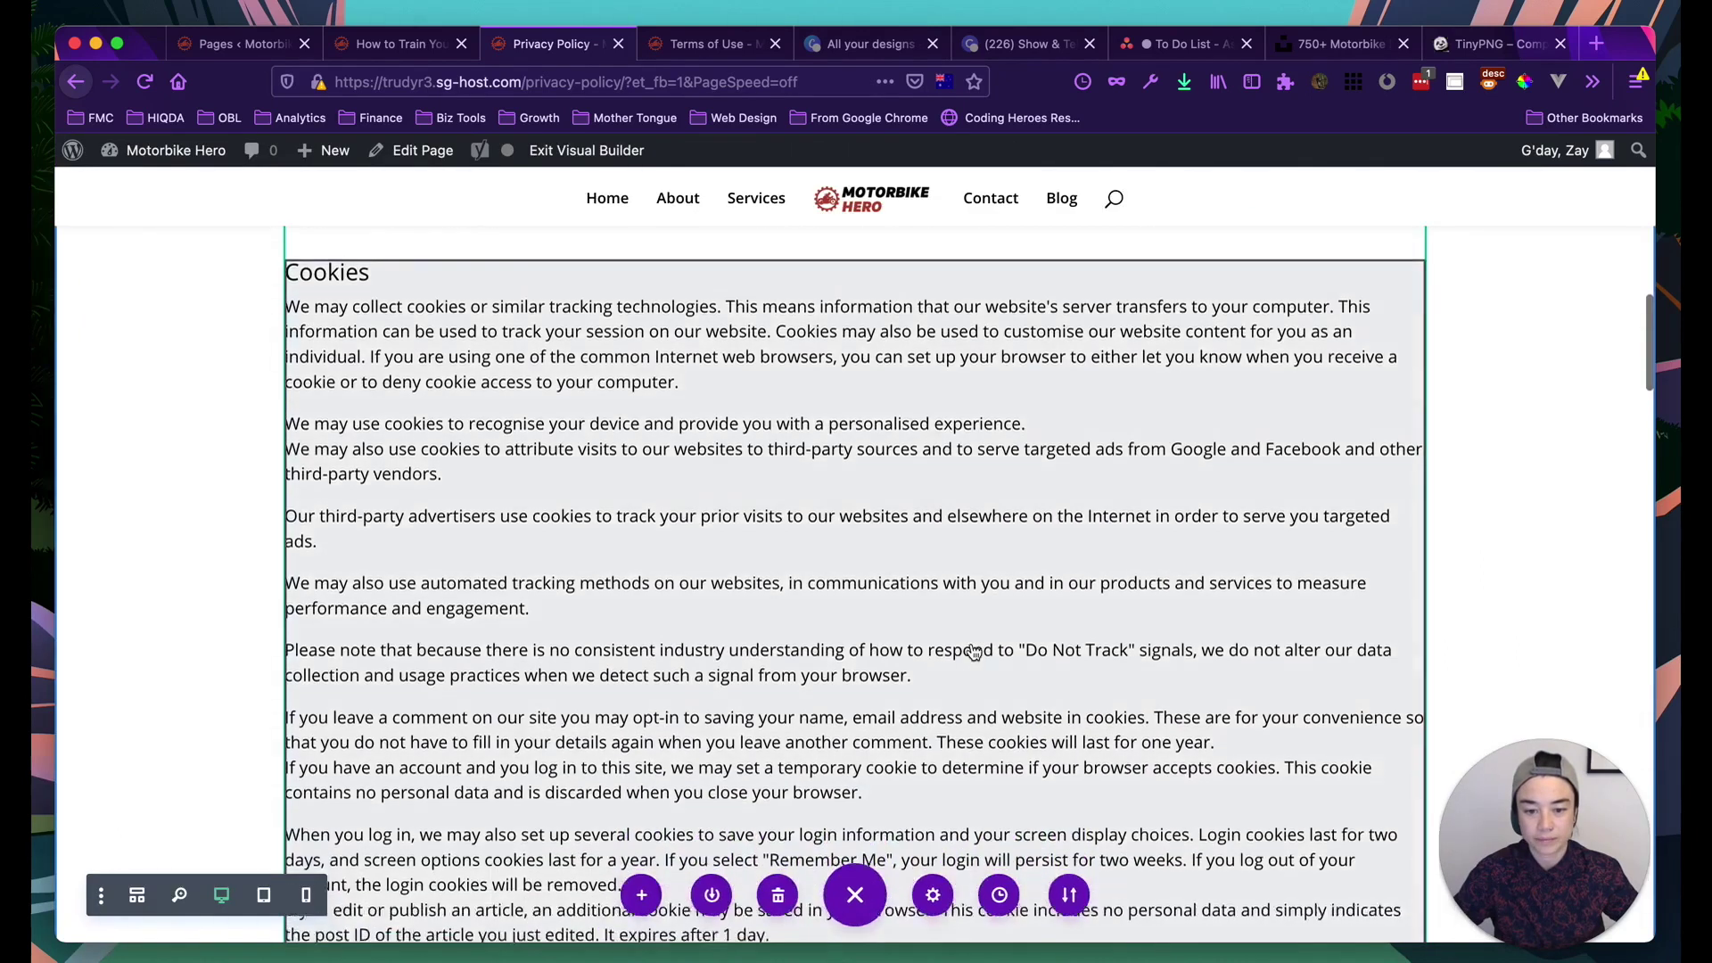
{"action": "scroll", "coordinate": [974, 653], "scroll_direction": "down", "scroll_amount": 4}
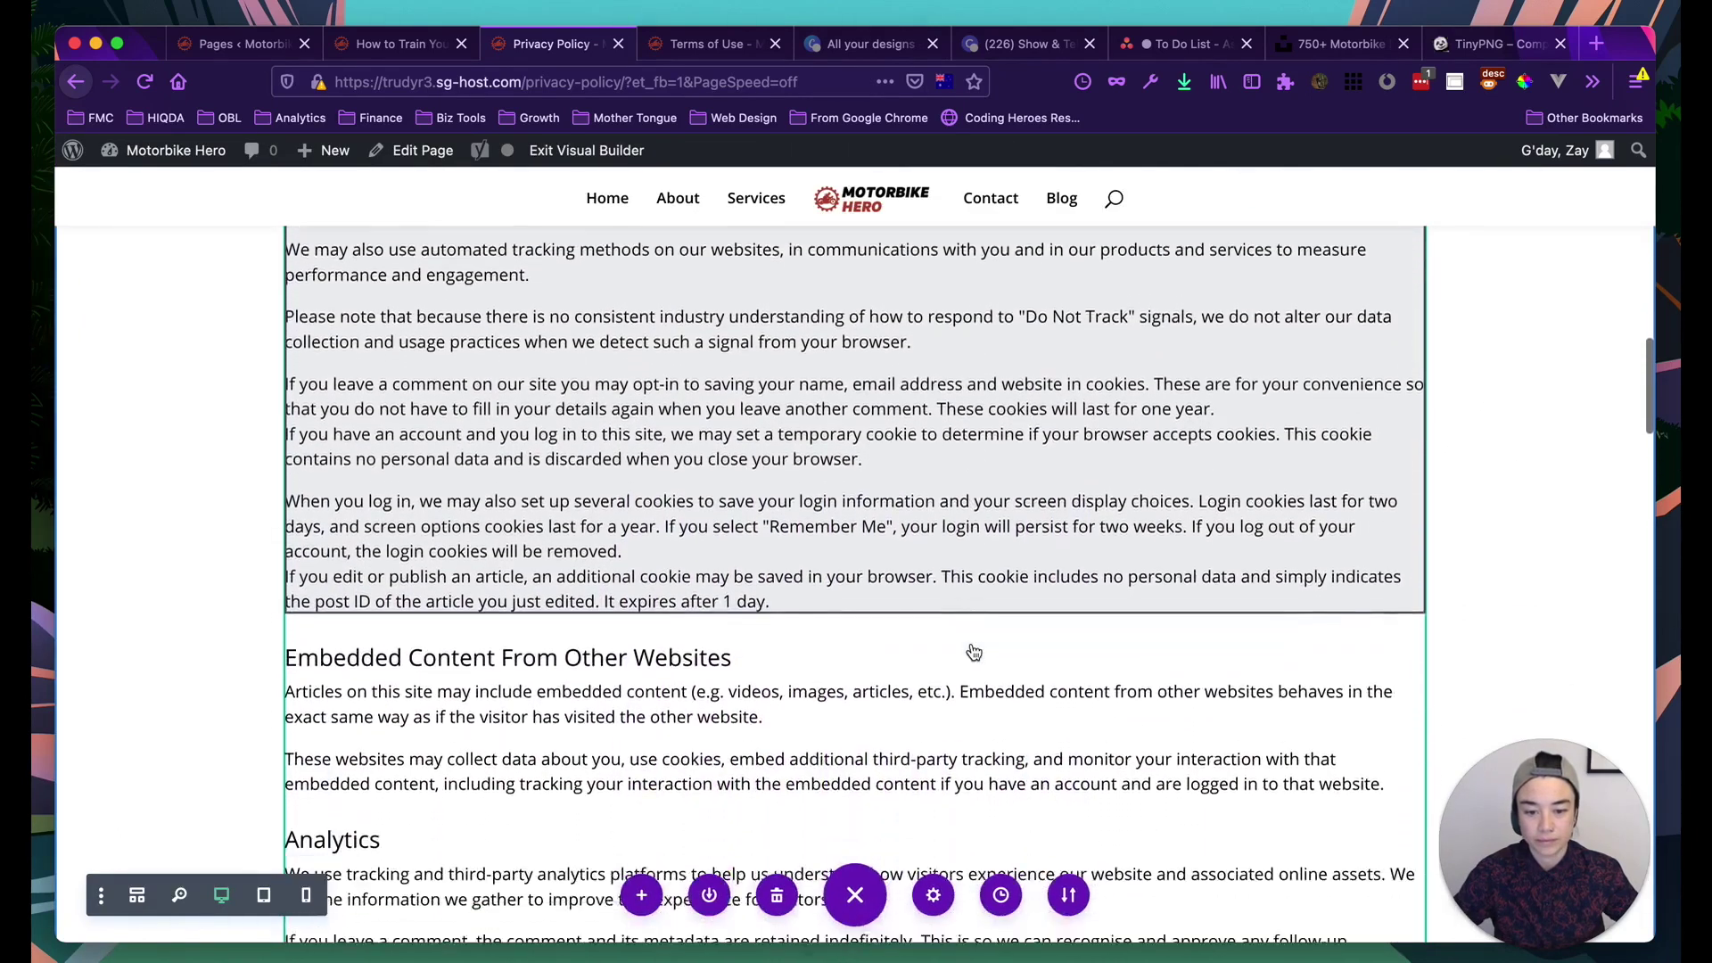
{"action": "scroll", "coordinate": [887, 624], "scroll_direction": "down", "scroll_amount": 3}
{"action": "scroll", "coordinate": [887, 625], "scroll_direction": "down", "scroll_amount": 6}
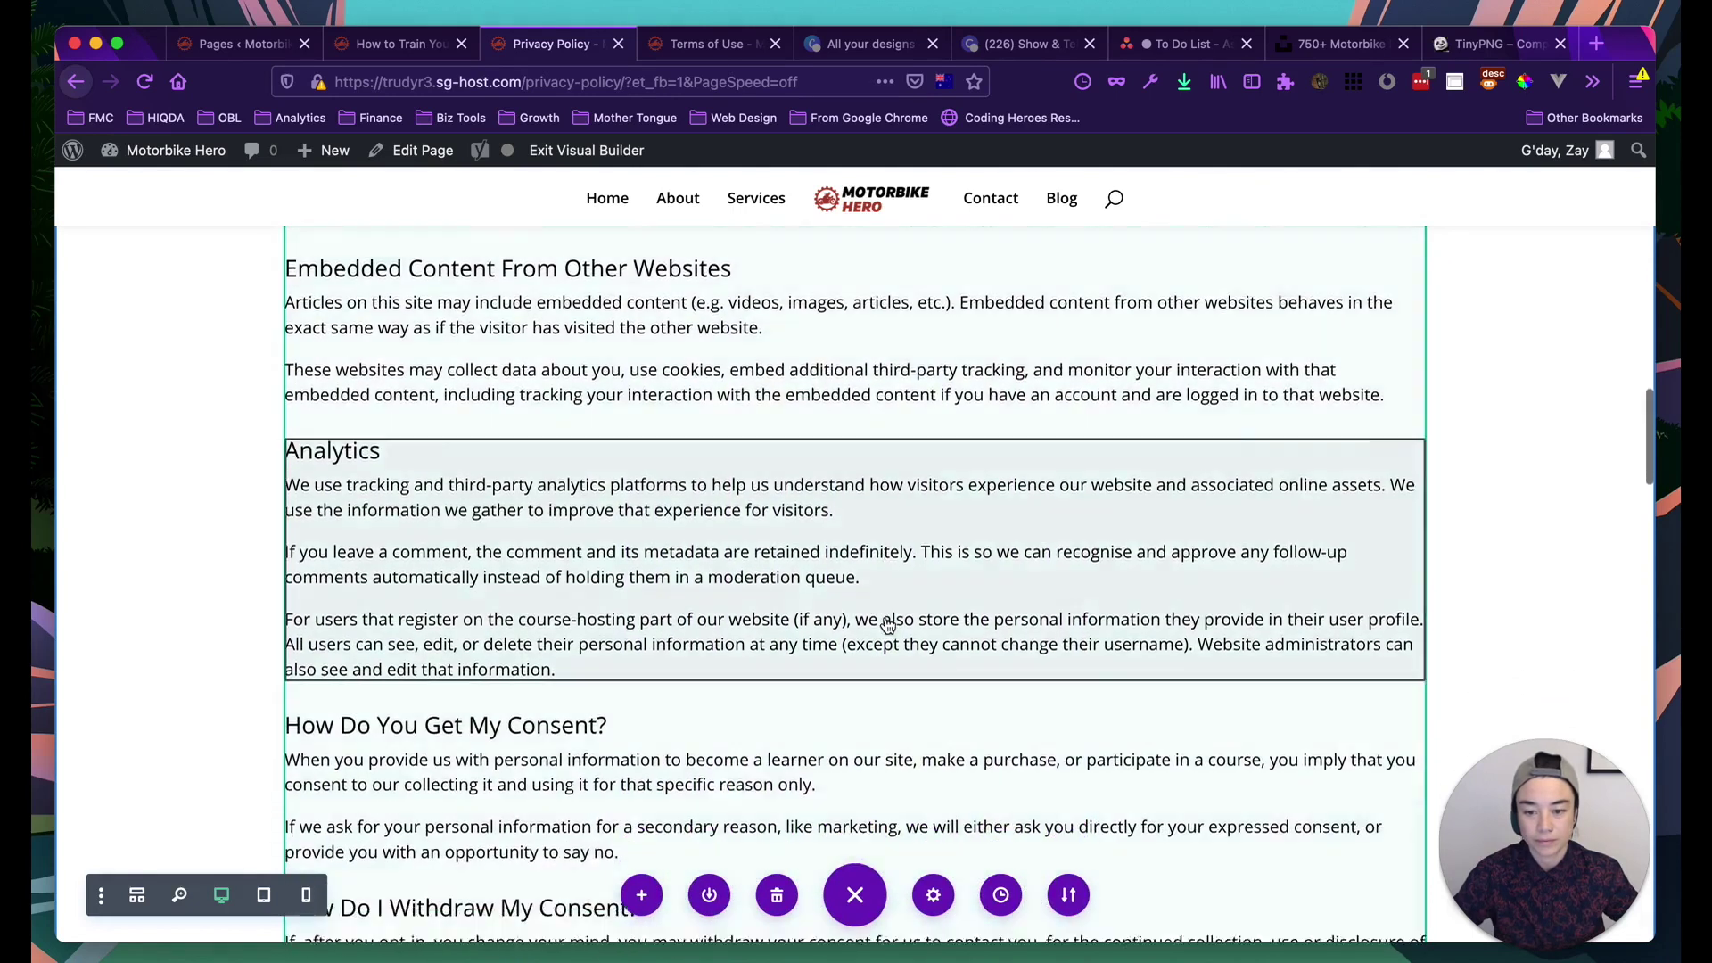
{"action": "scroll", "coordinate": [887, 624], "scroll_direction": "down", "scroll_amount": 1}
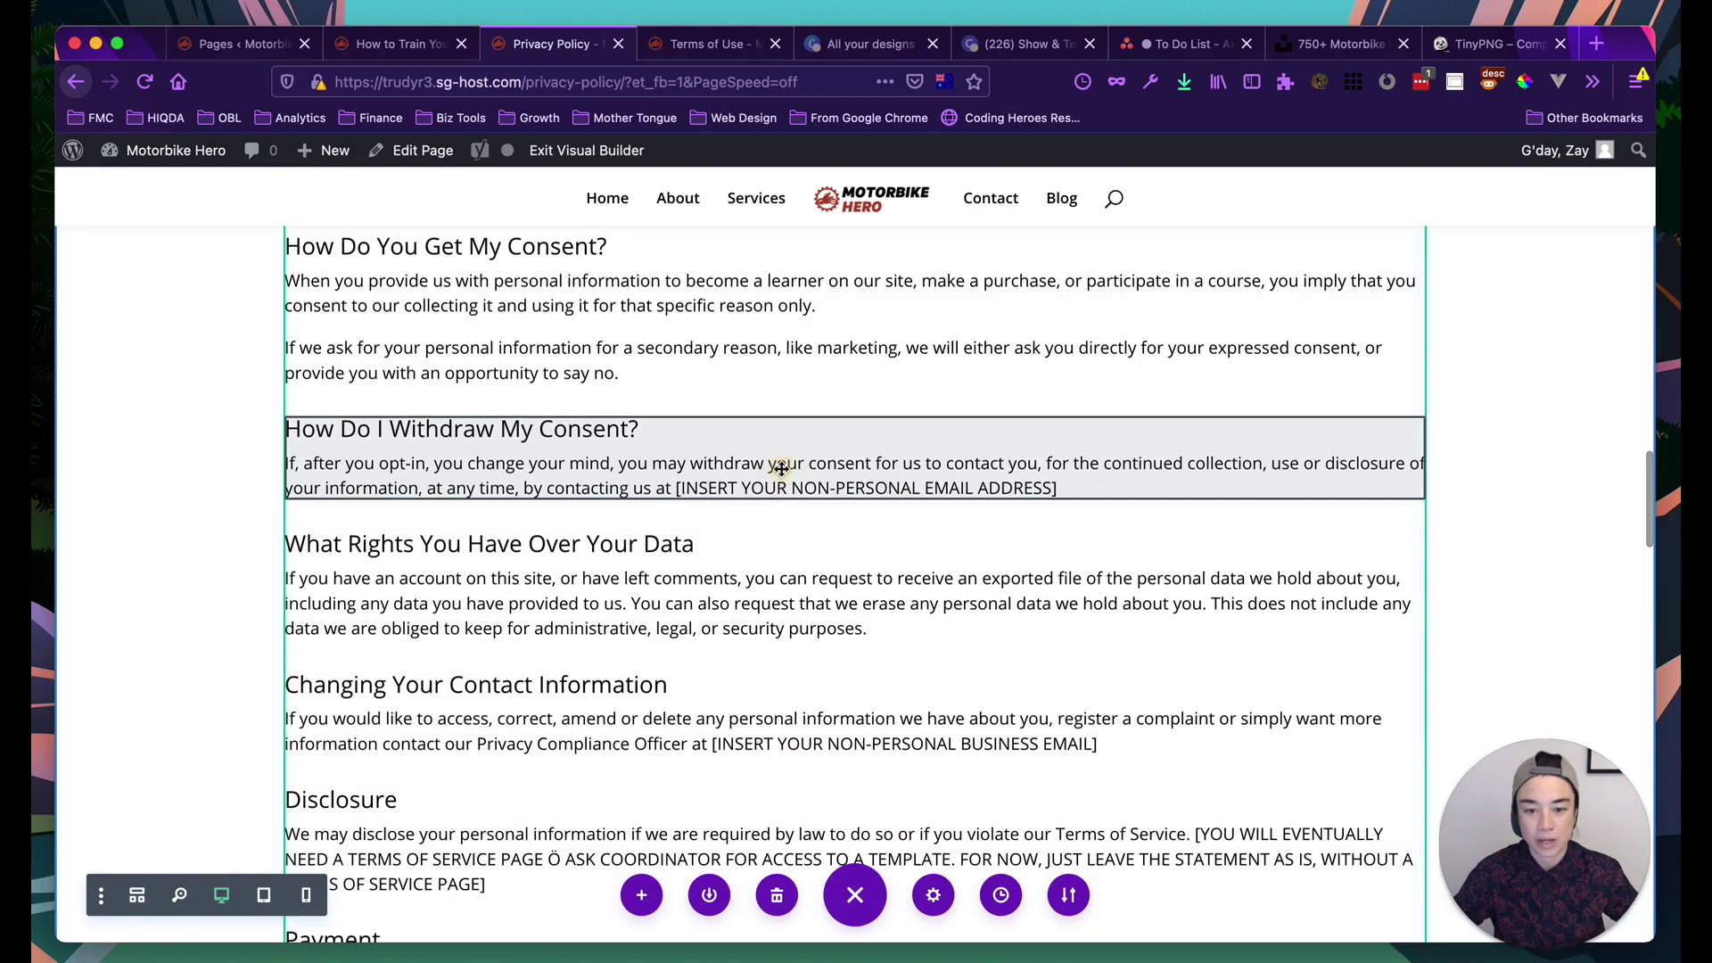
In the withdraw-consent module, replace '[INSERT YOUR NON-PERSONAL EMAIL ADDRESS]' with the site's contact email
{"action": "left_click", "coordinate": [805, 429]}
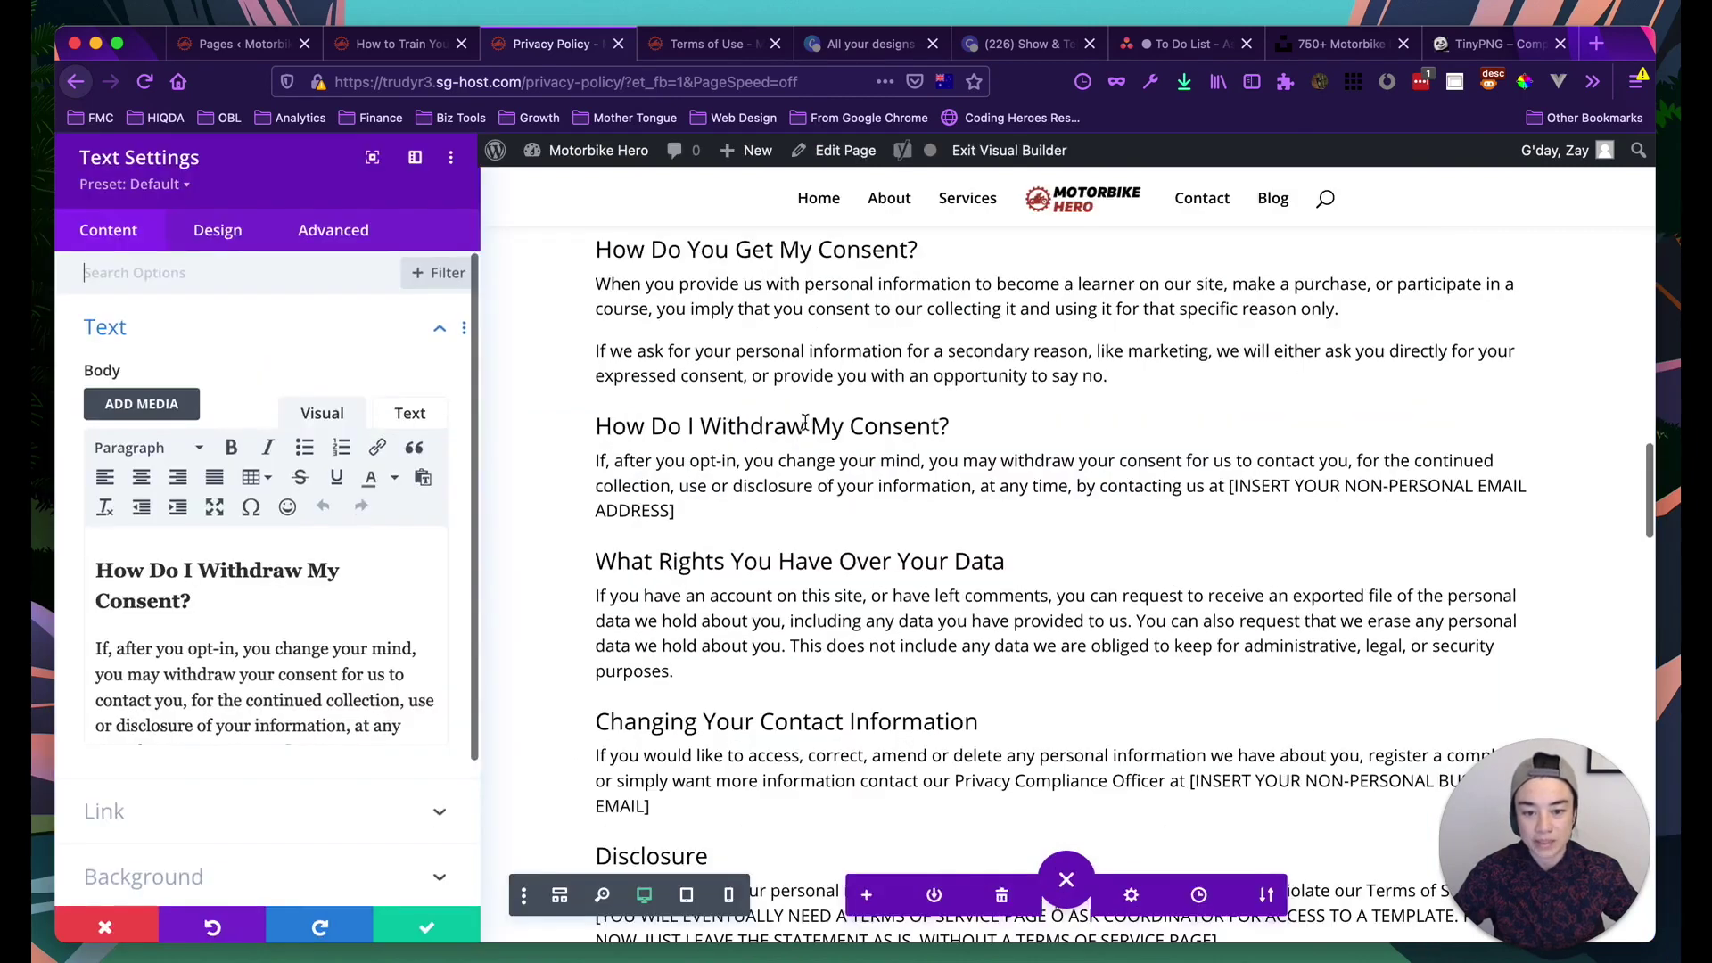
{"action": "left_click_drag", "start_coordinate": [387, 747], "coordinate": [285, 729]}
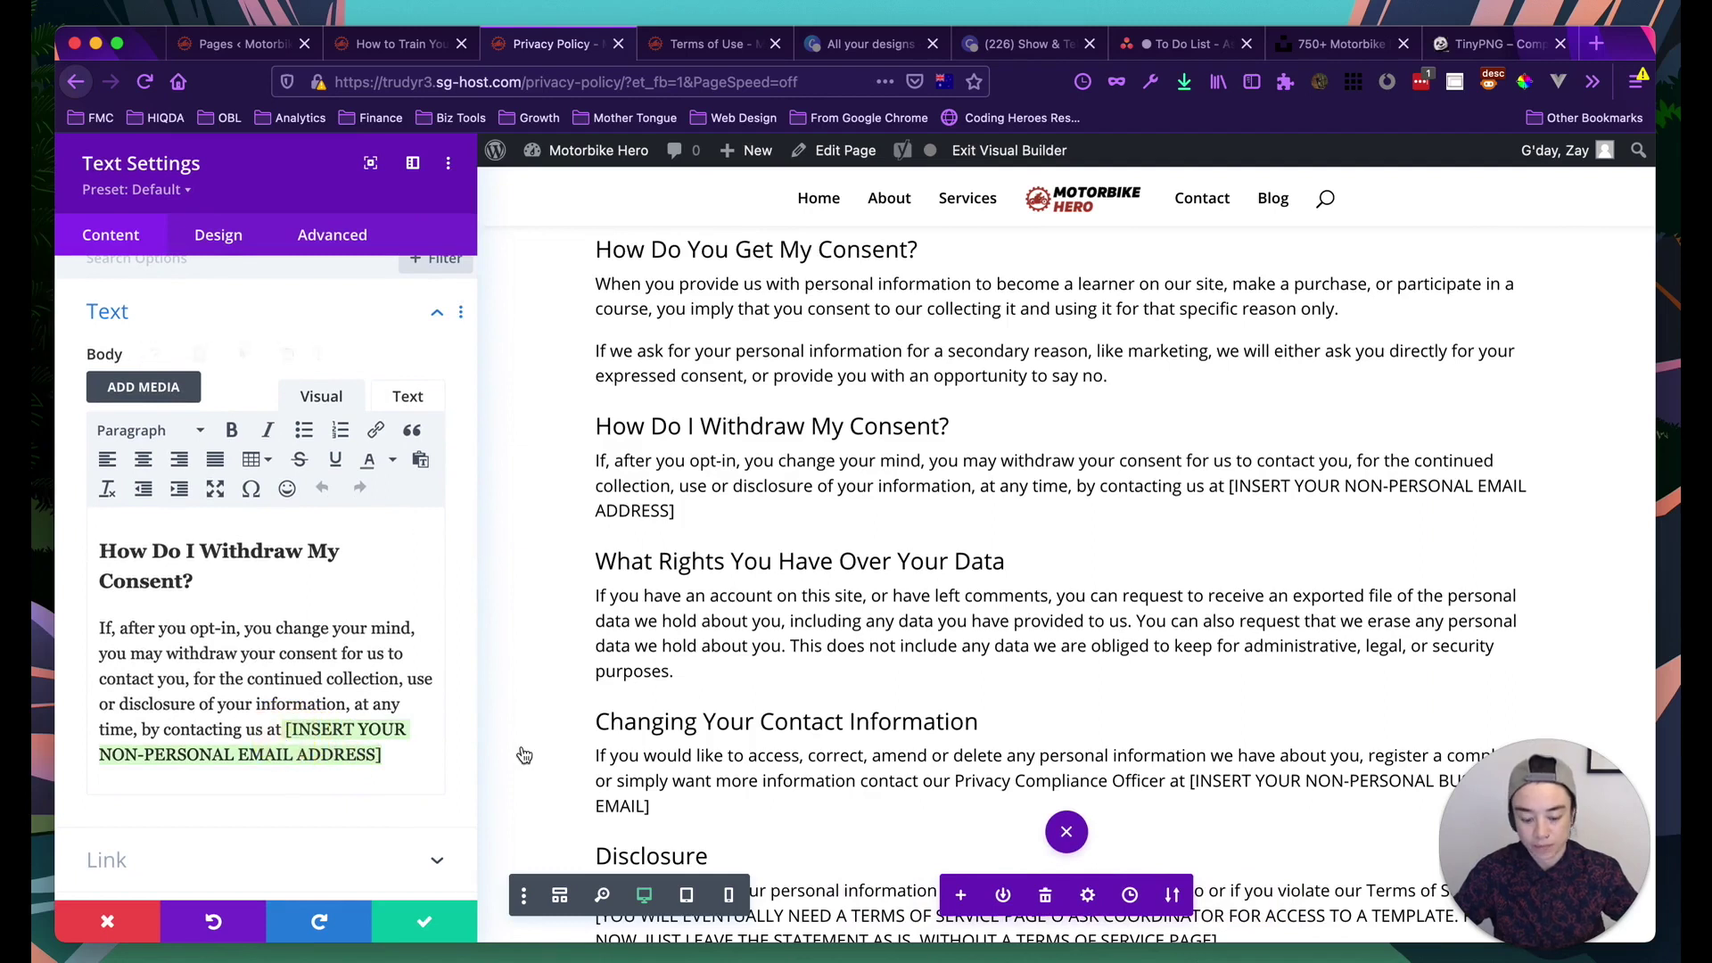
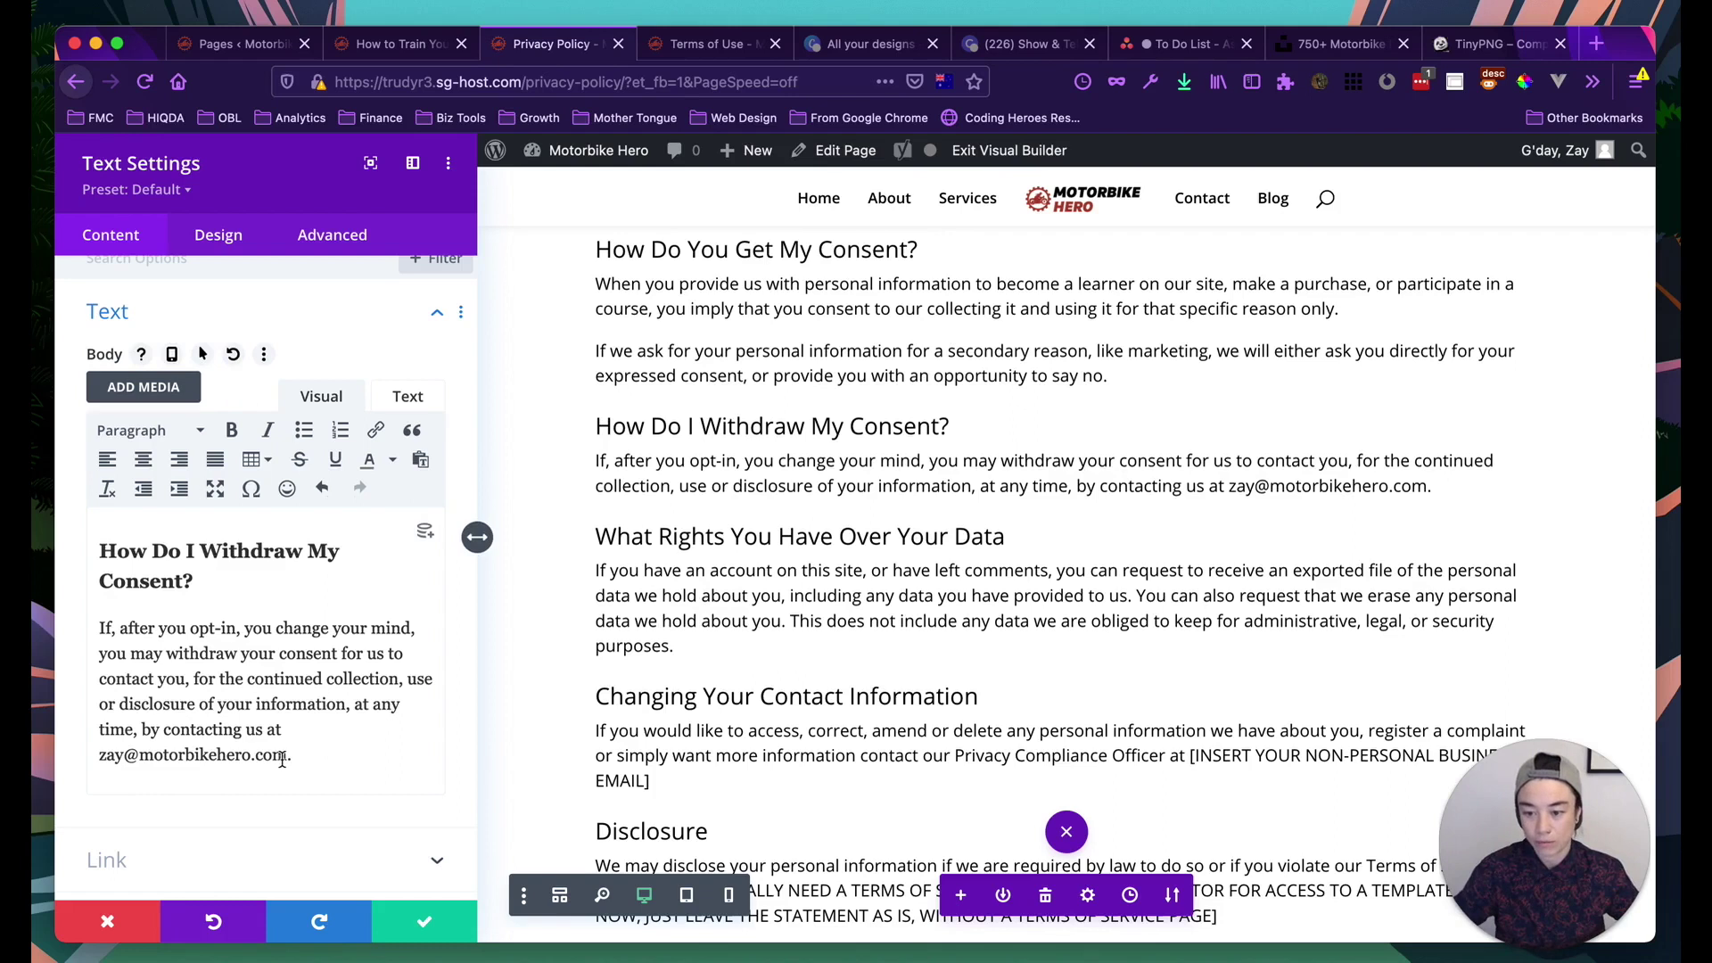
{"action": "left_click_drag", "start_coordinate": [285, 757], "coordinate": [99, 757]}
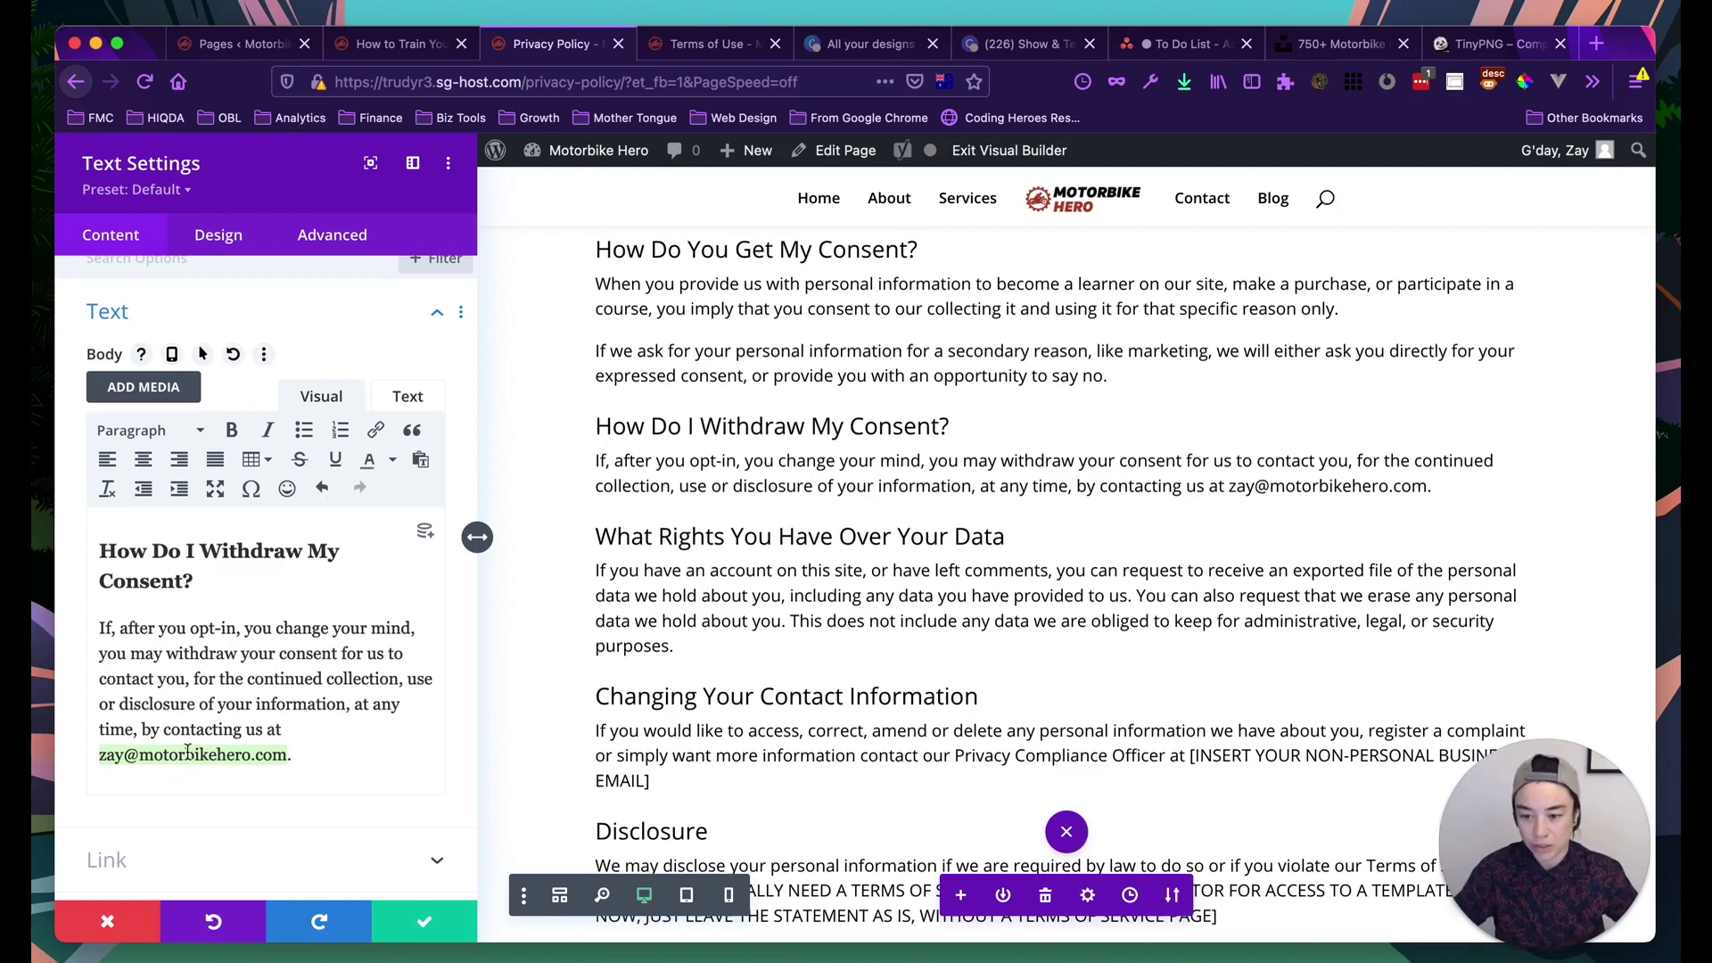
Set the email link URL to 'mailto:' followed by the pasted contact email, titled 'Motorbike Hero Email'
{"action": "left_click", "coordinate": [376, 430]}
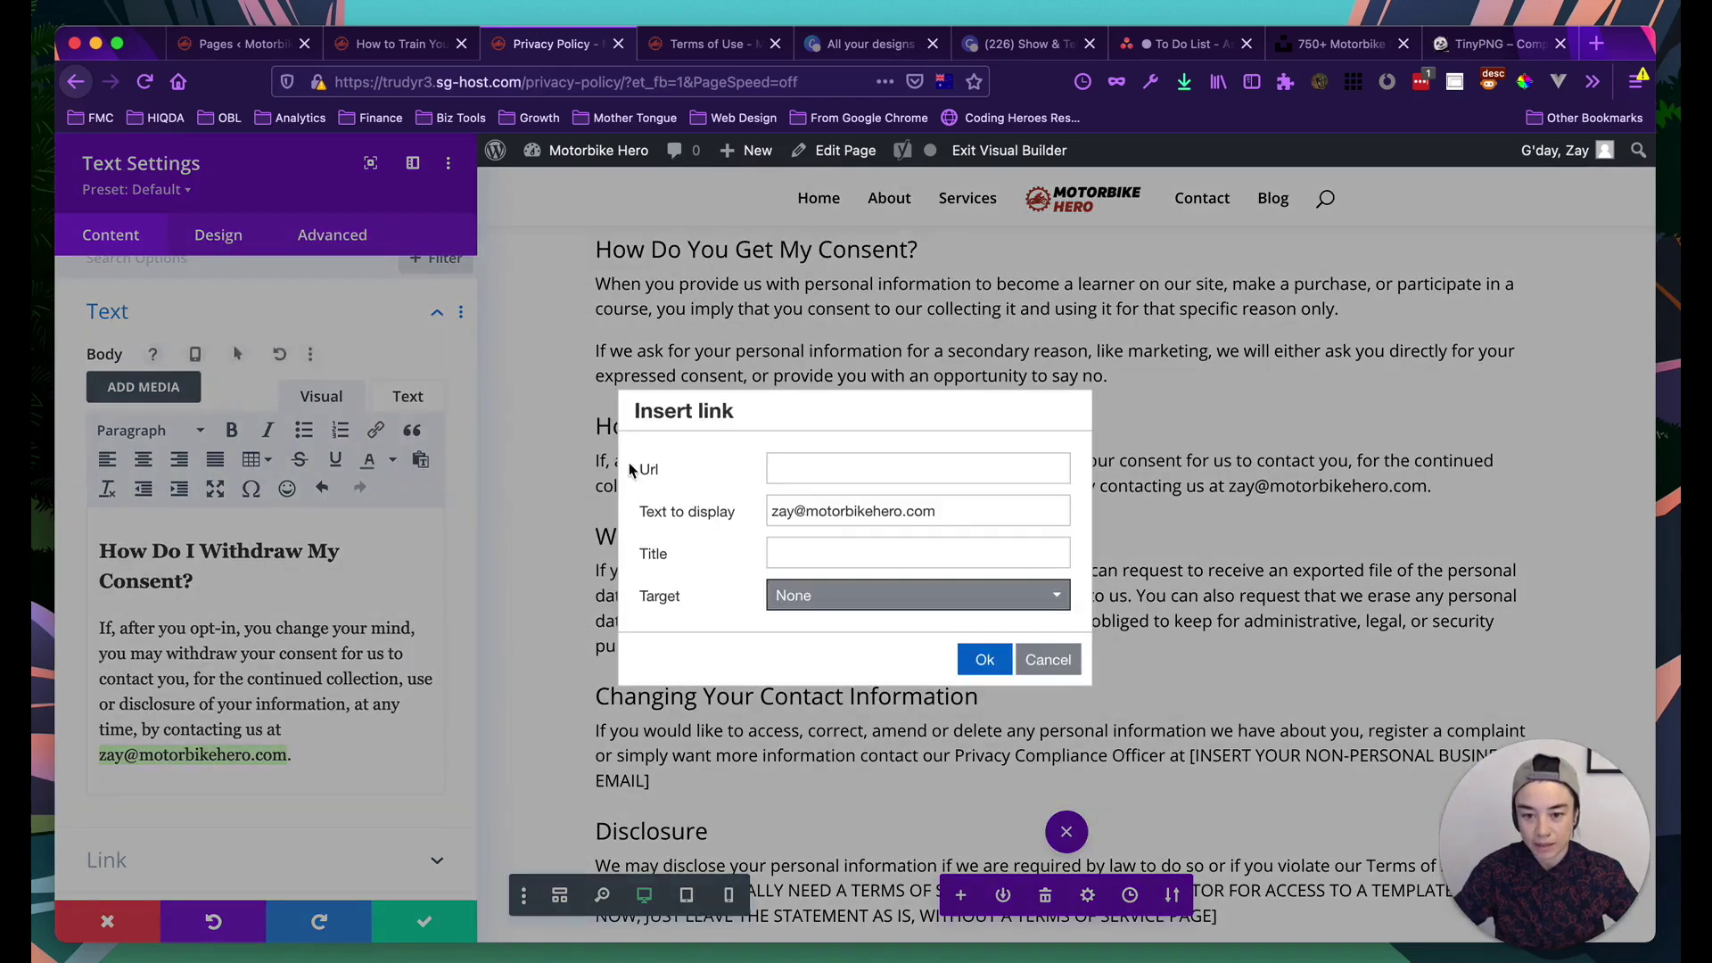
{"action": "left_click", "coordinate": [800, 462]}
{"action": "left_click", "coordinate": [727, 459]}
{"action": "left_click", "coordinate": [828, 509]}
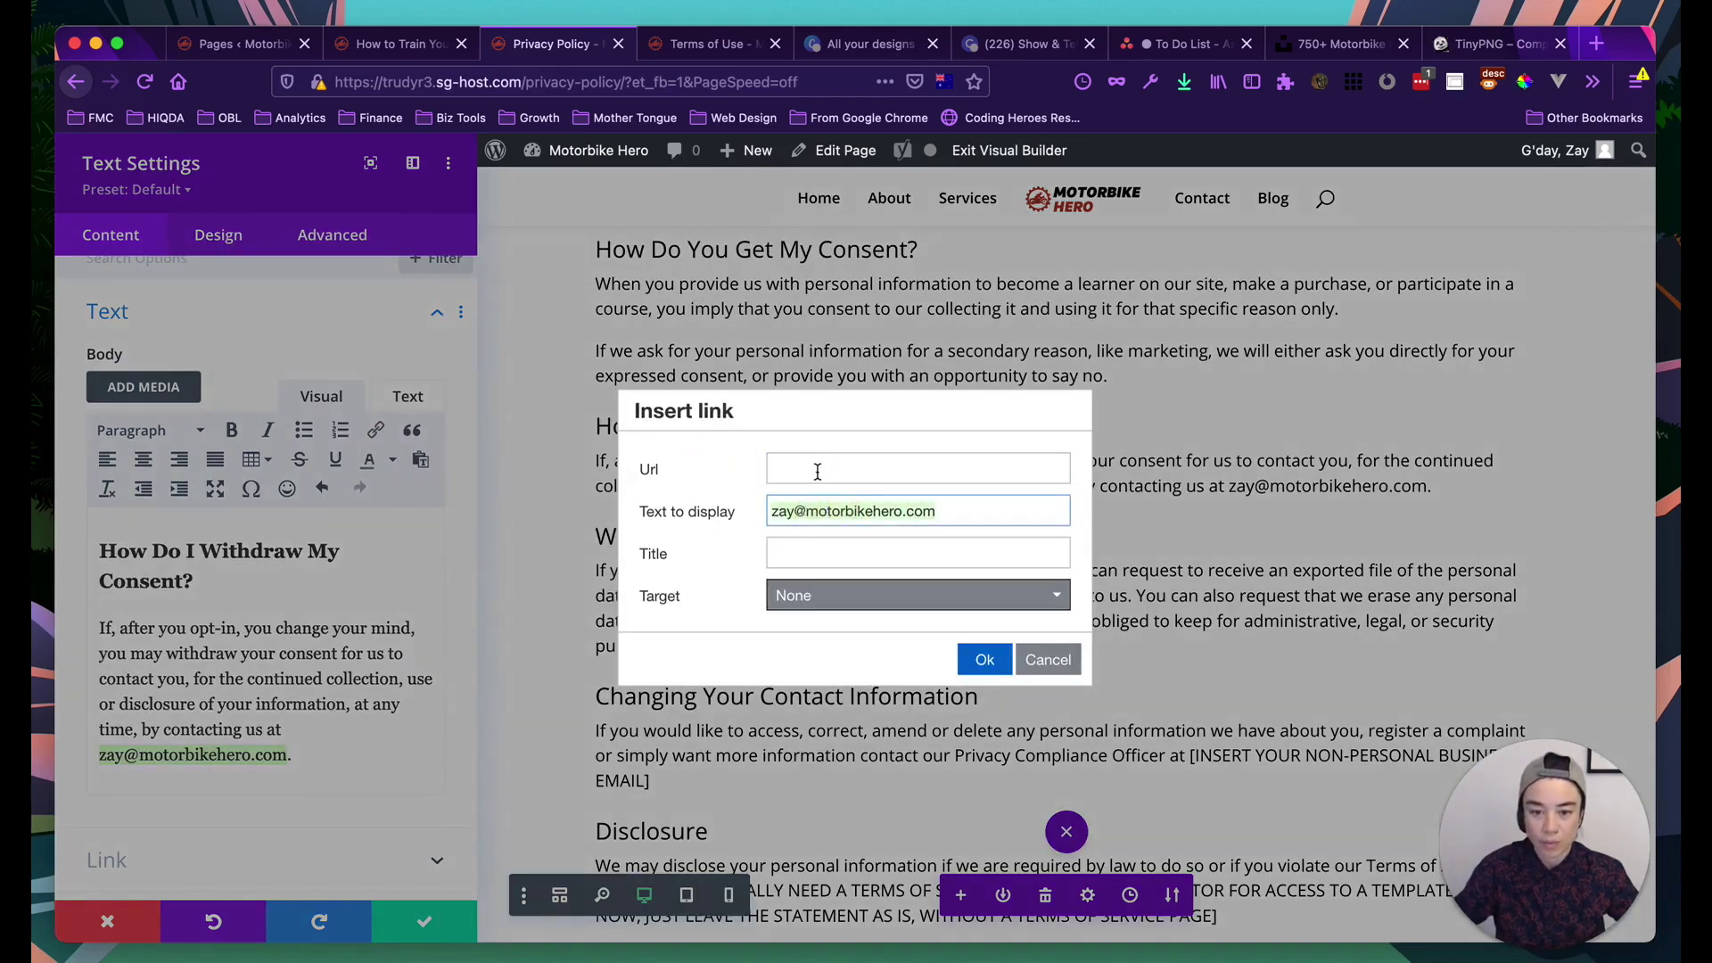
{"action": "left_click", "coordinate": [818, 471]}
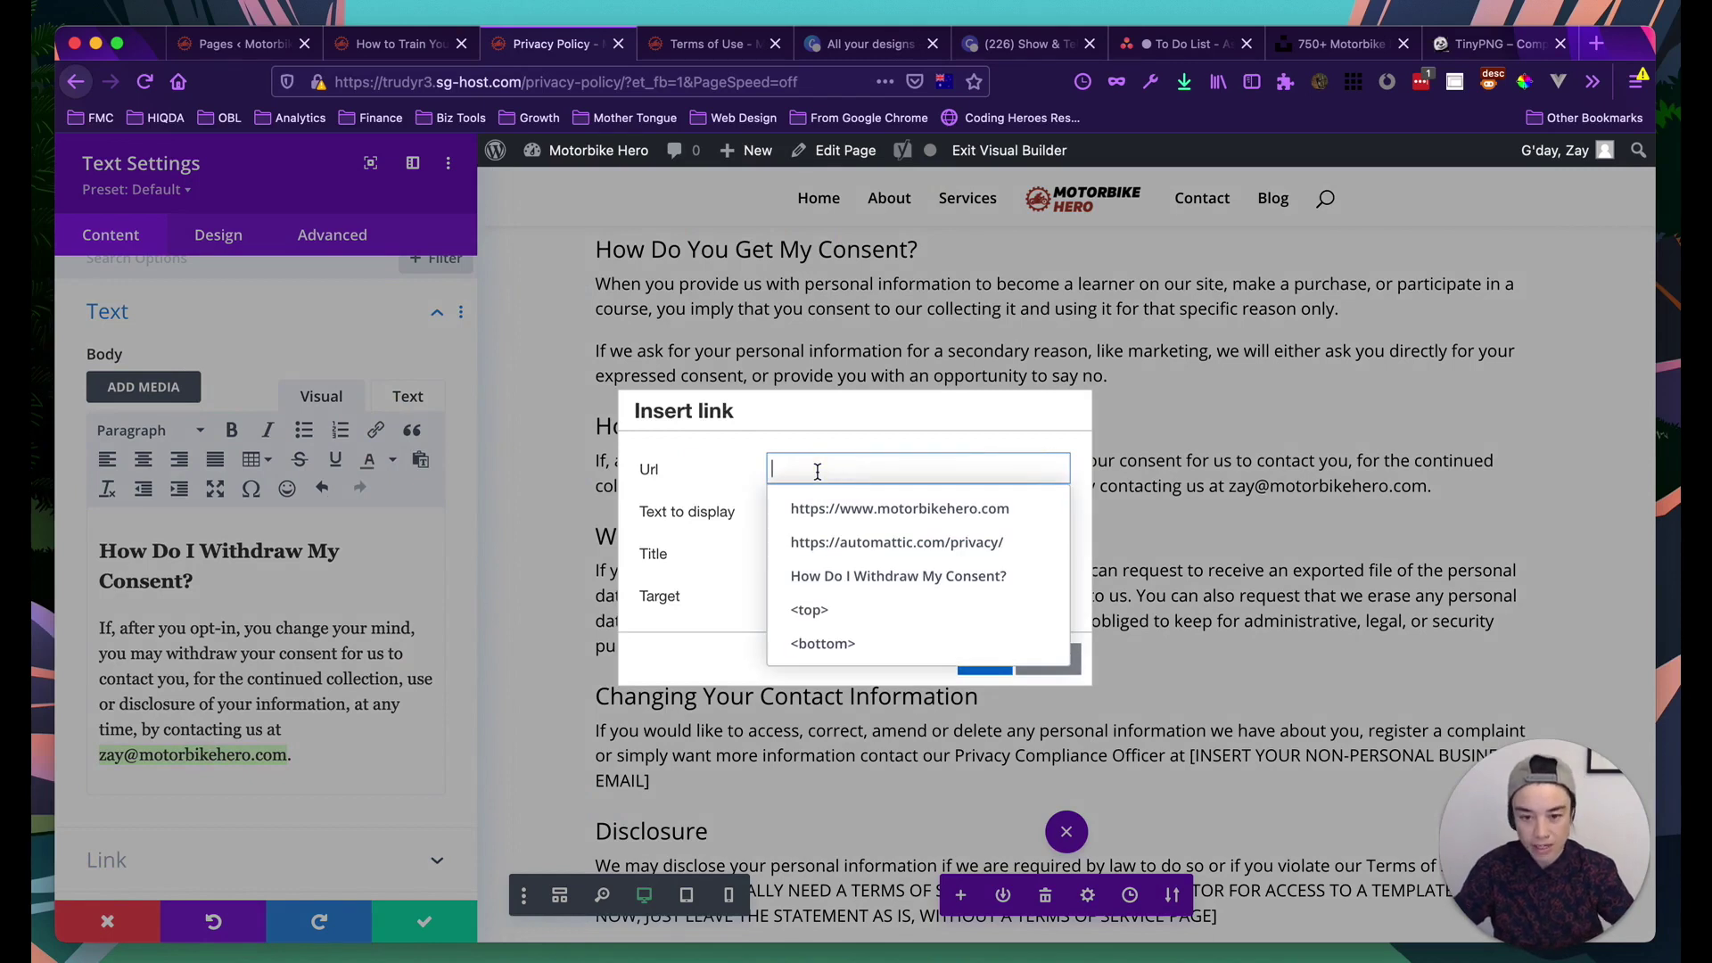
{"action": "type", "text": "mail"}
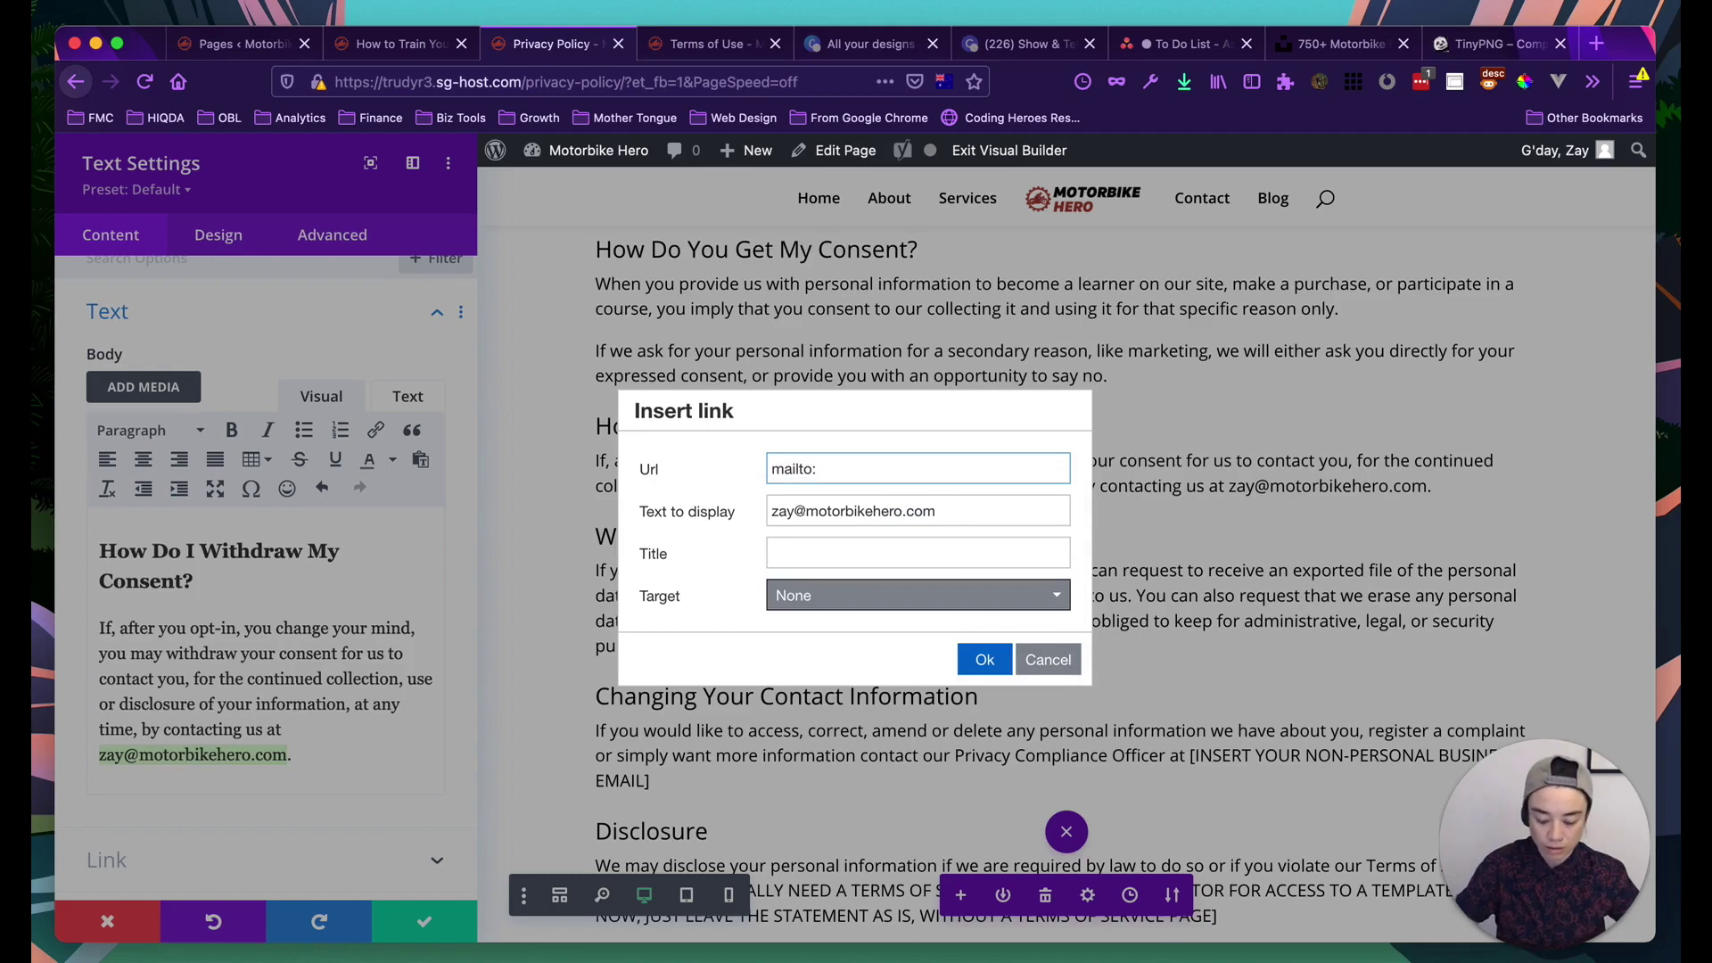
{"action": "type", "text": "to:"}
{"action": "key", "text": "super+v"}
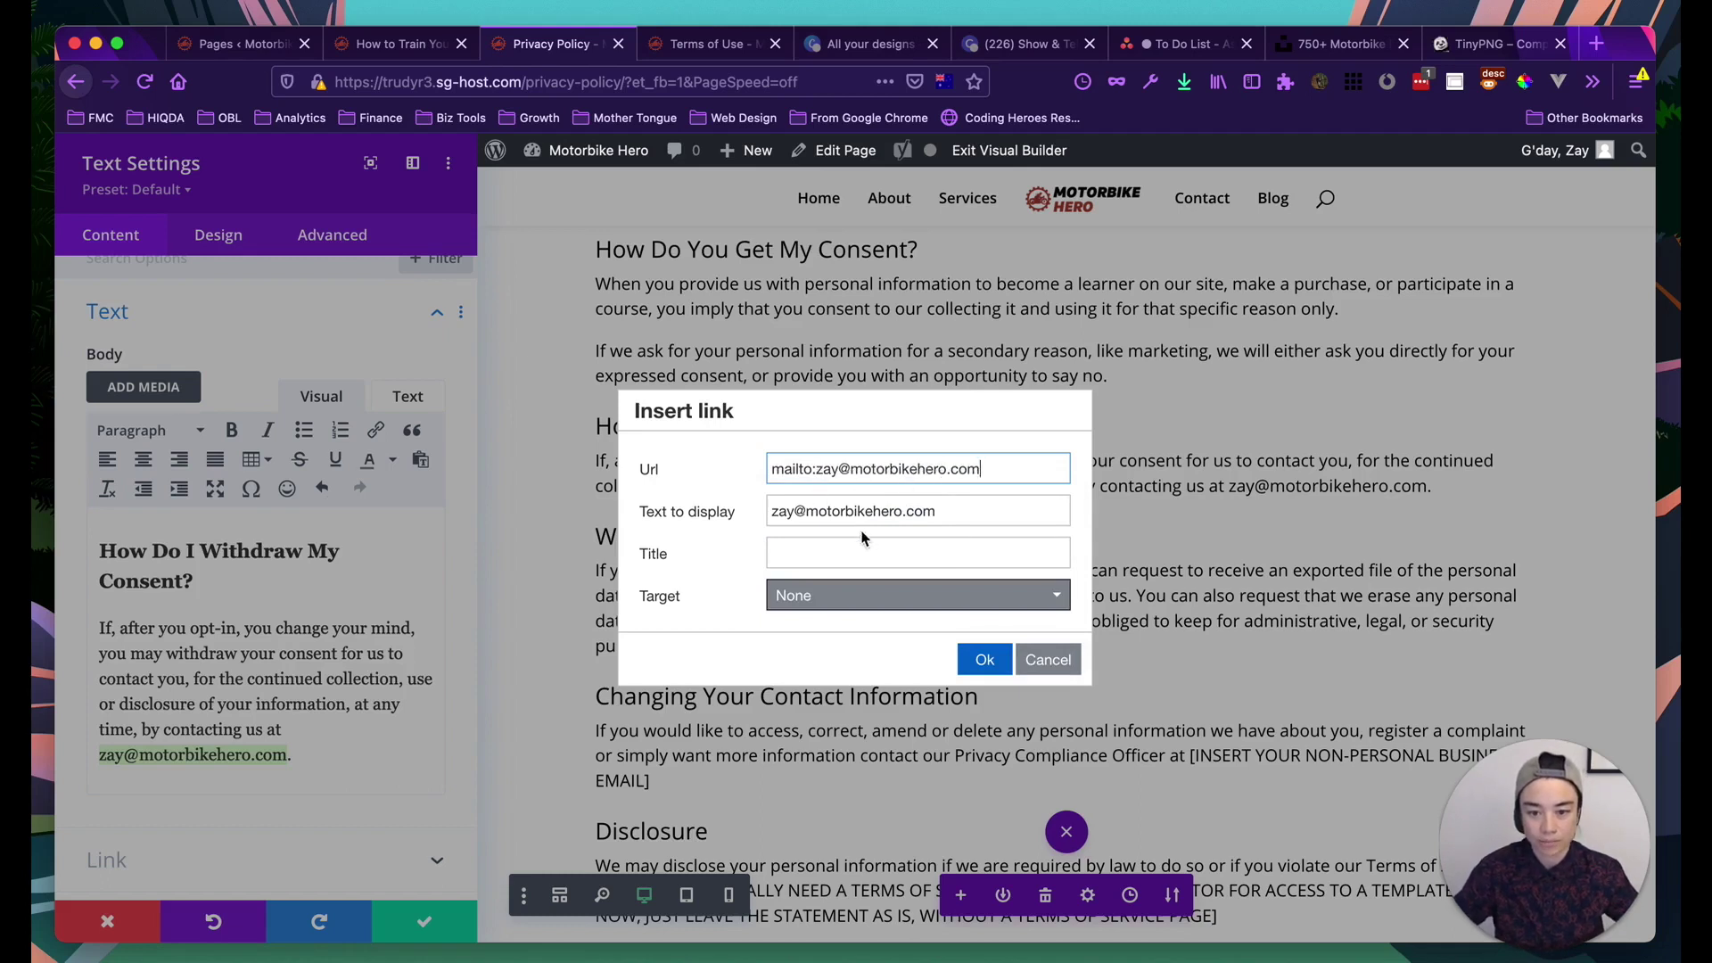
{"action": "left_click", "coordinate": [834, 543]}
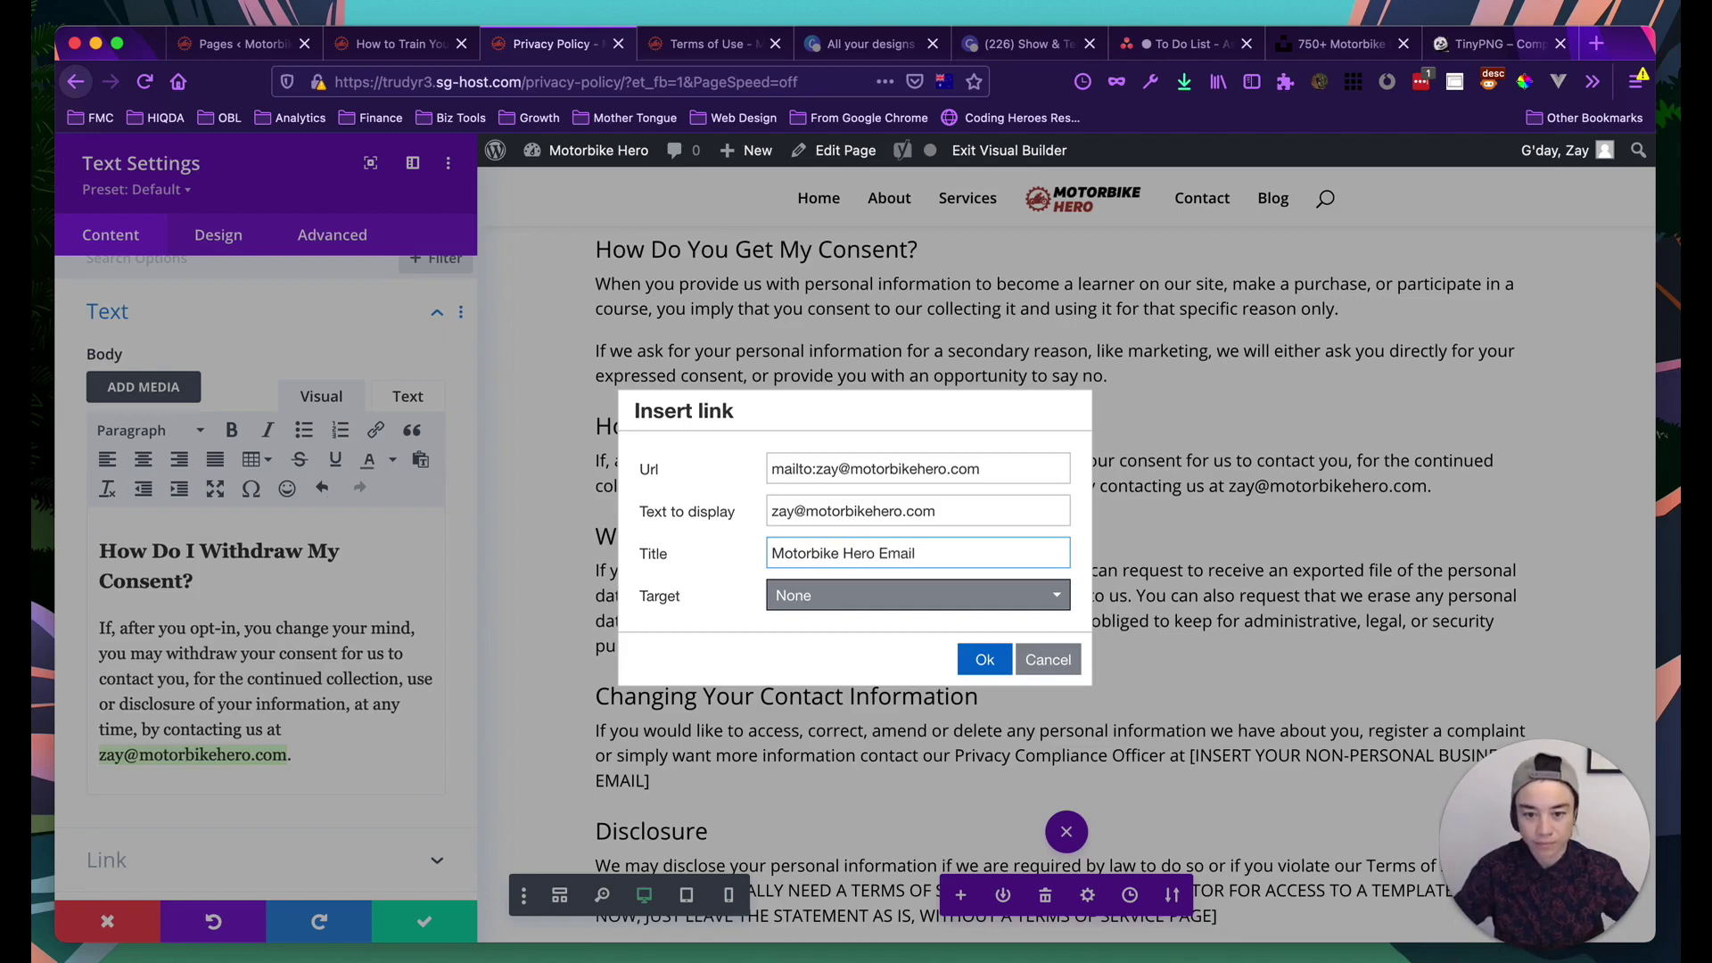
Make the email link open in a new window, apply it, and select the linked email
{"action": "left_click", "coordinate": [847, 595]}
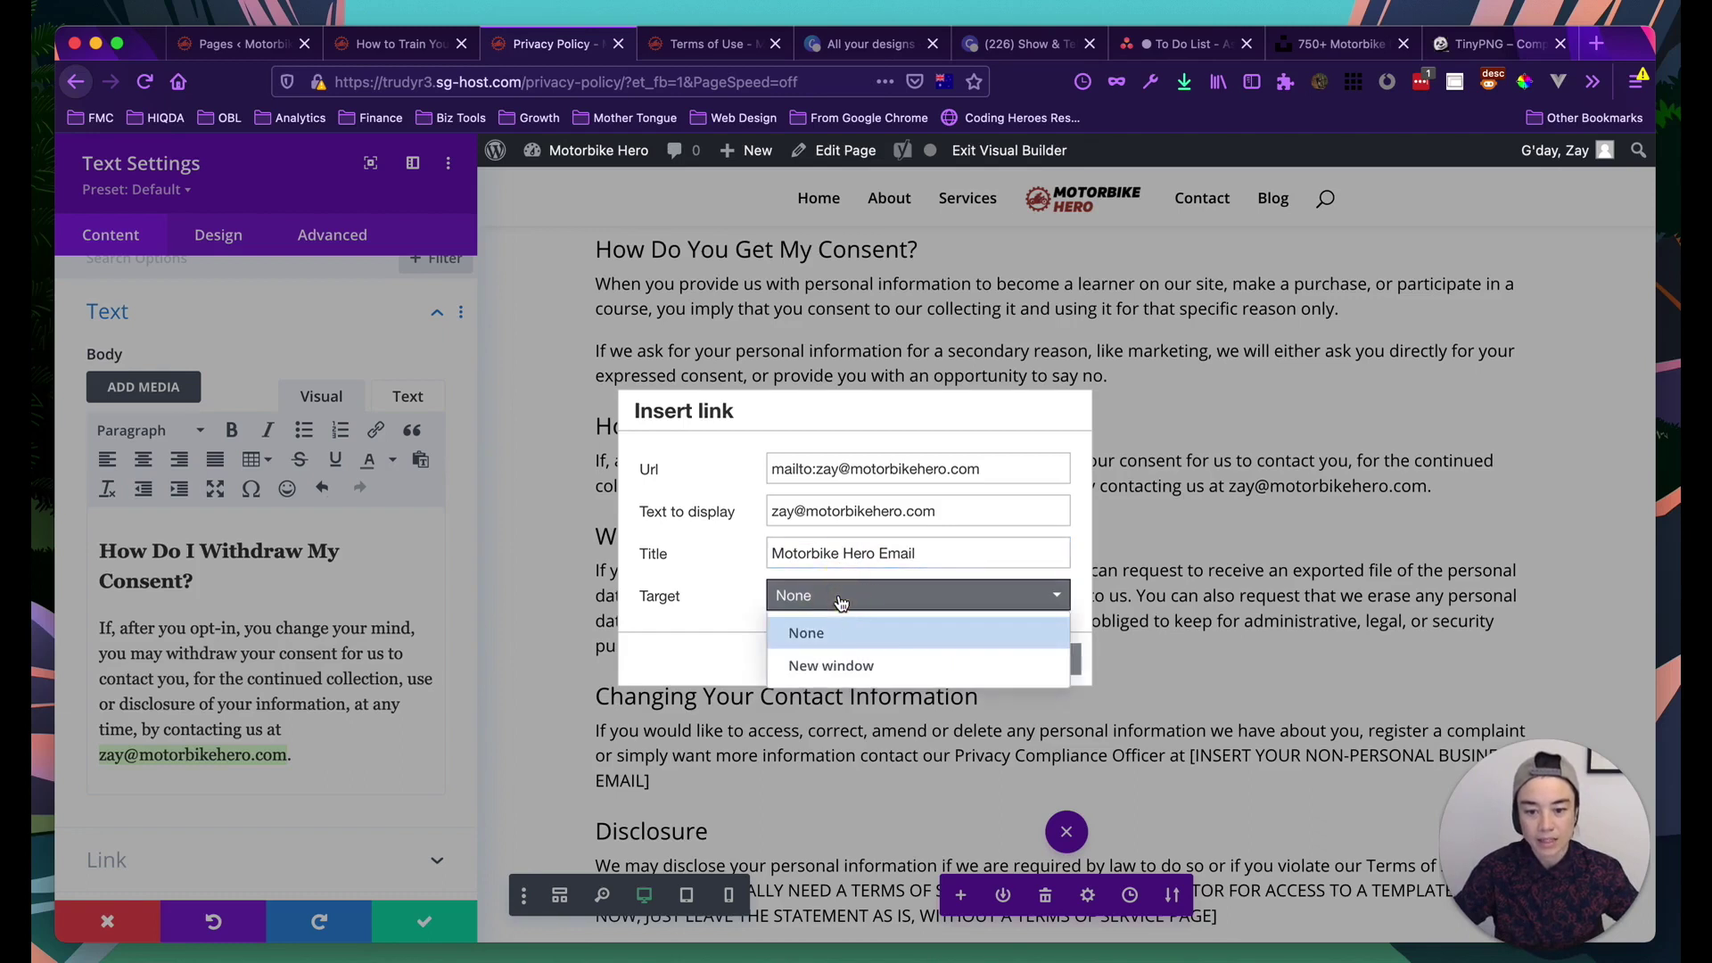
{"action": "left_click", "coordinate": [819, 669]}
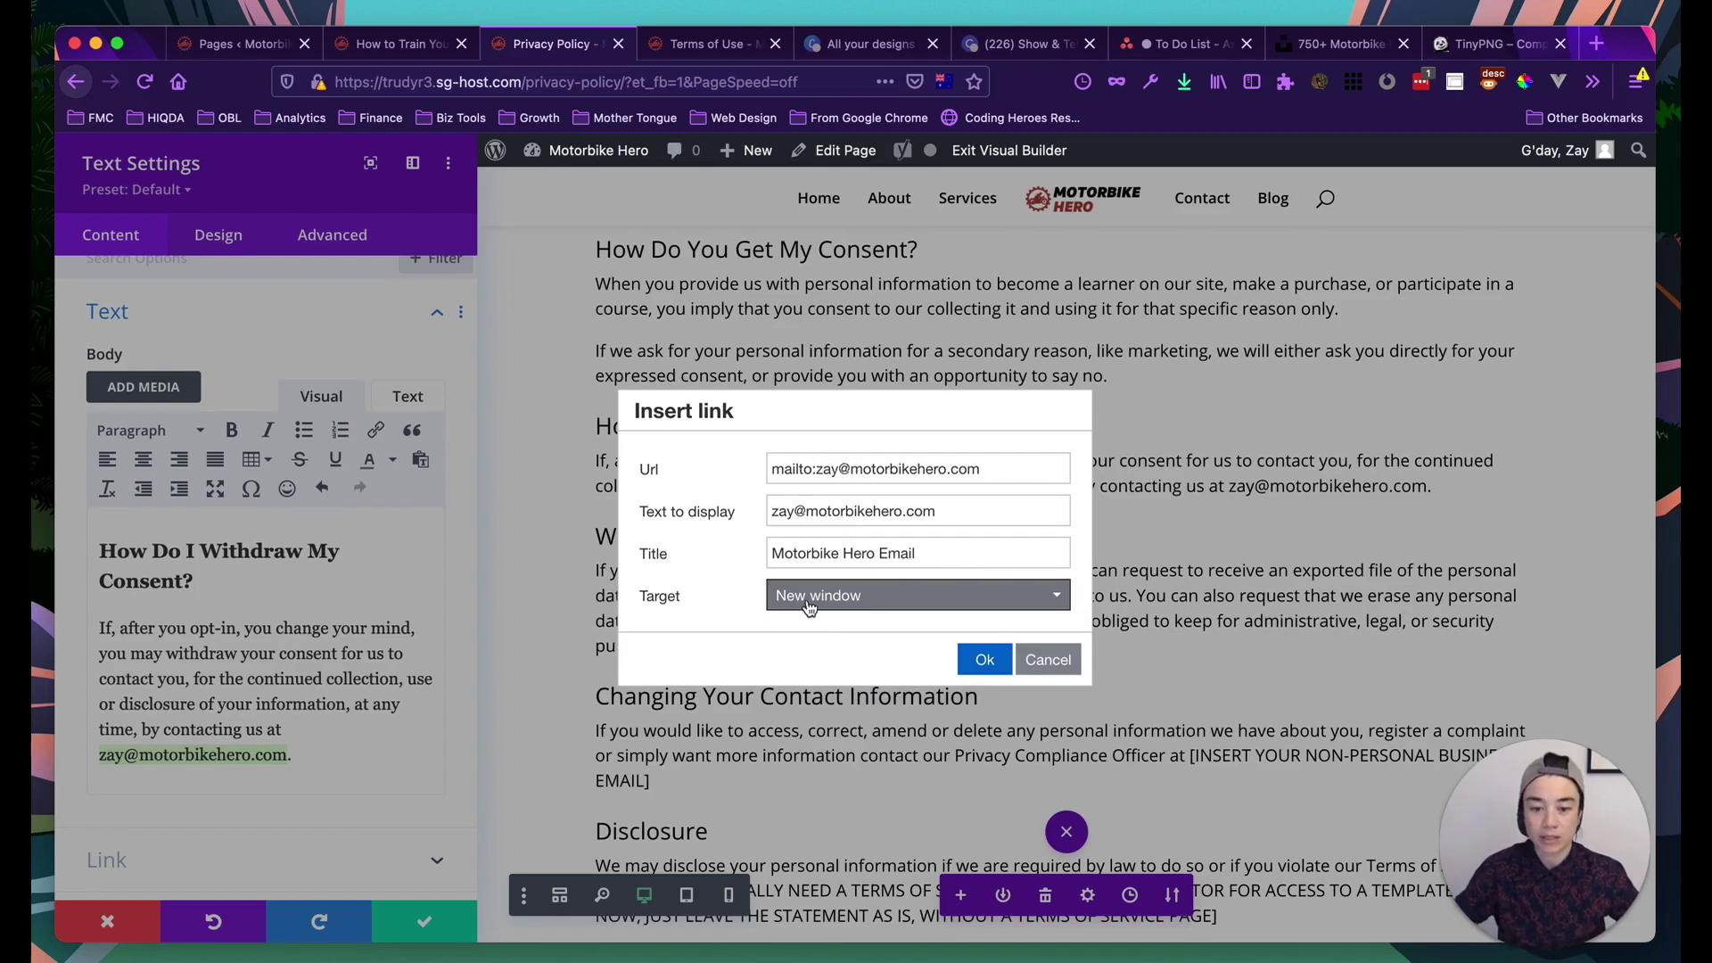
{"action": "left_click", "coordinate": [984, 659]}
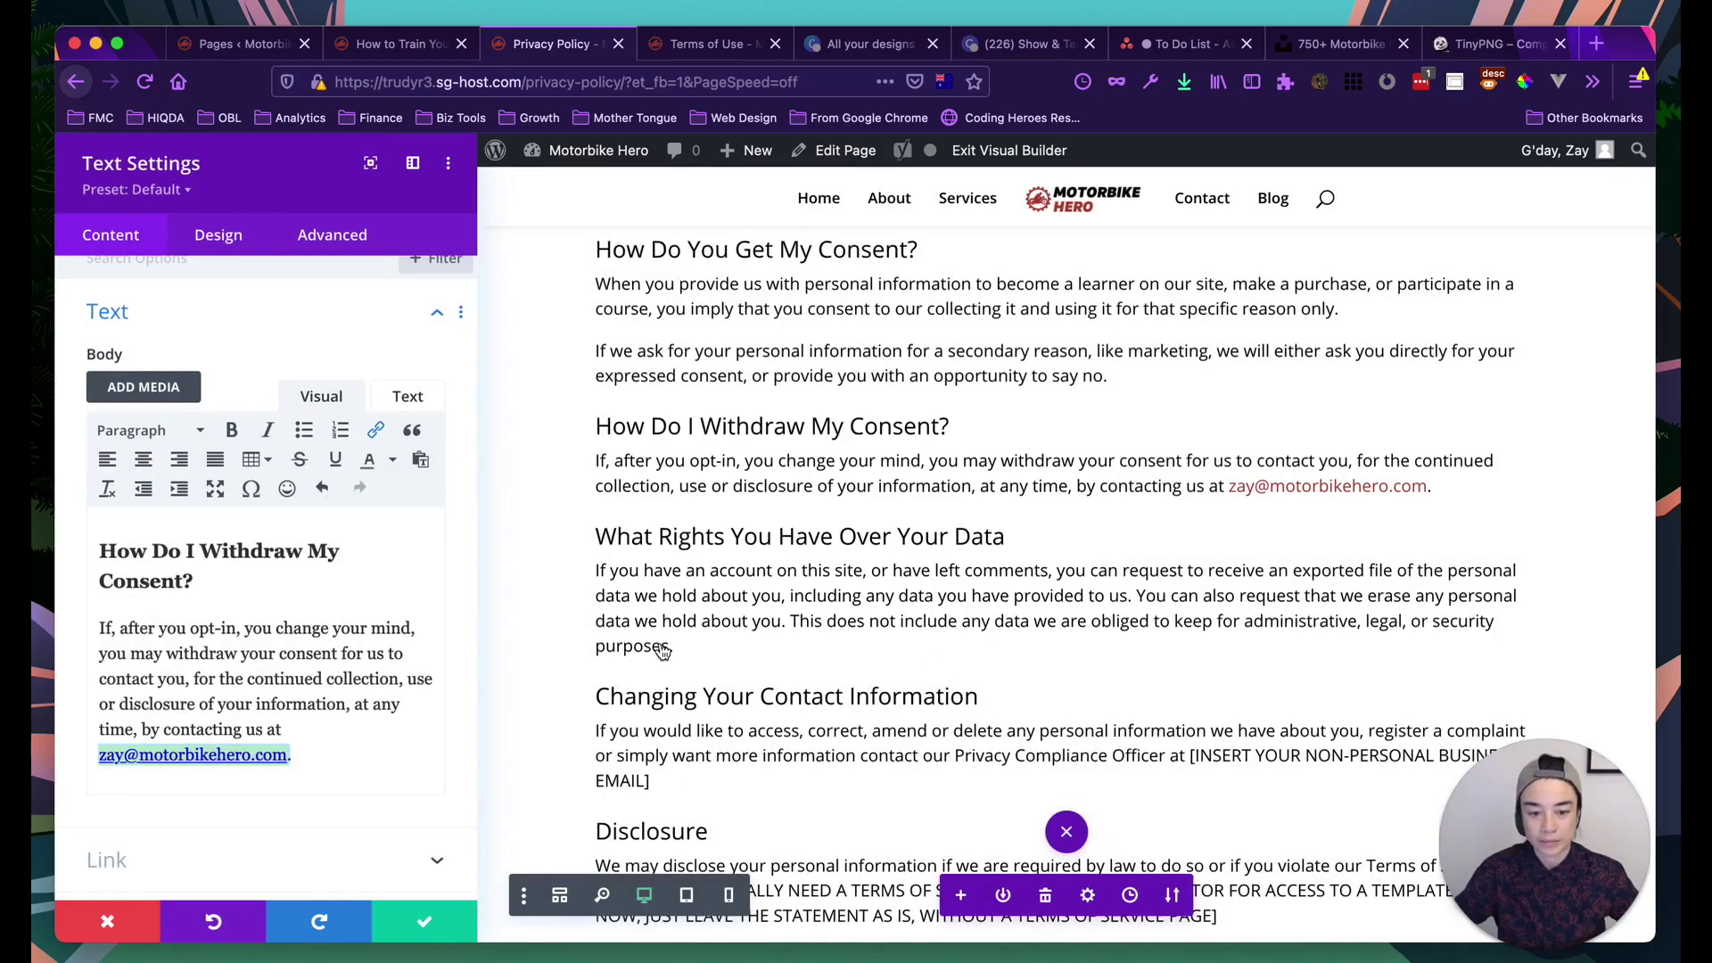
{"action": "scroll", "coordinate": [985, 663], "scroll_direction": "down", "scroll_amount": 2}
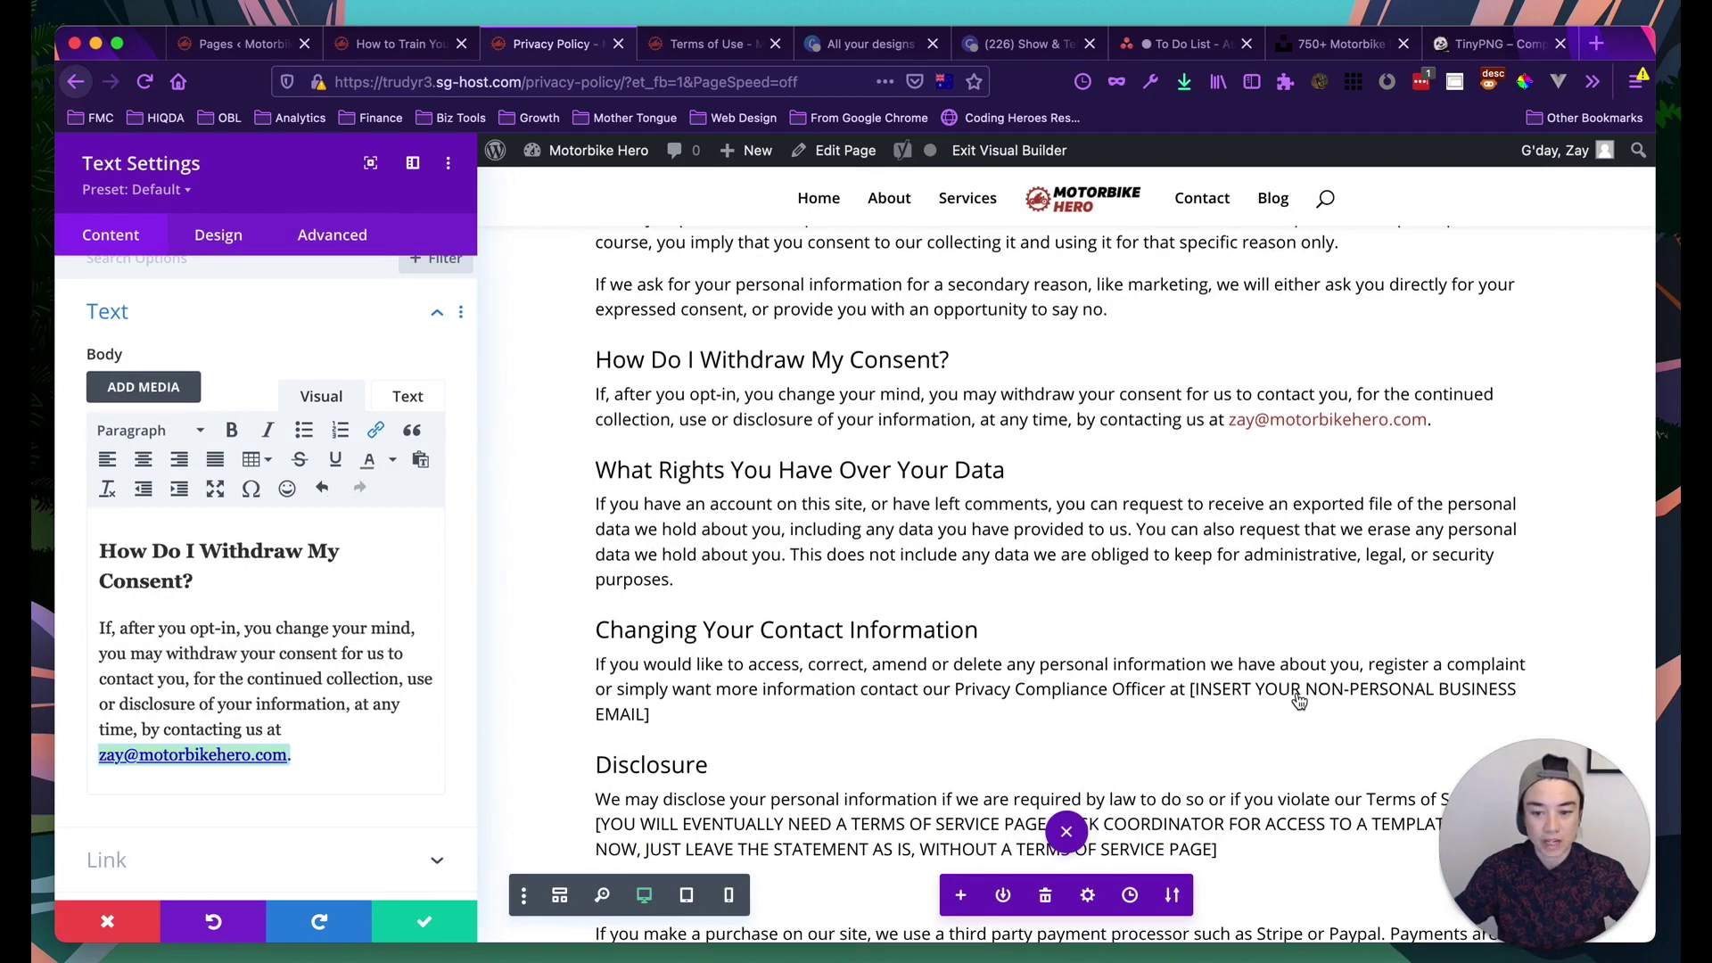
{"action": "left_click", "coordinate": [307, 680]}
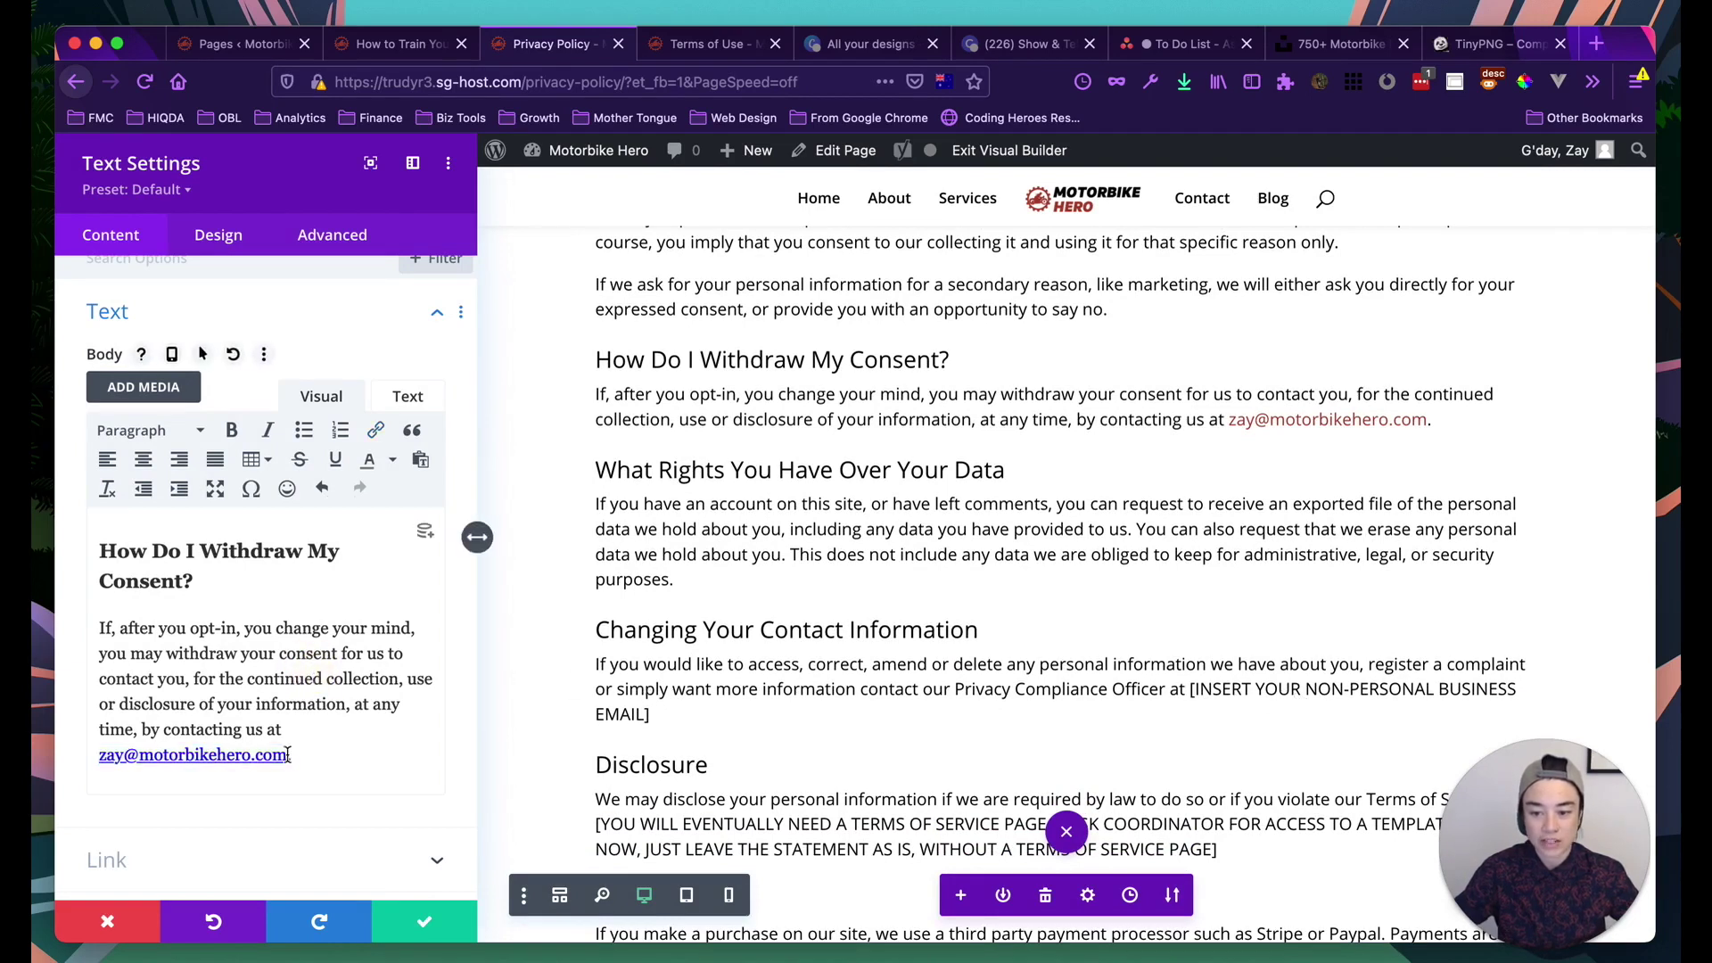
{"action": "left_click_drag", "start_coordinate": [285, 757], "coordinate": [100, 764]}
{"action": "key", "text": "super+c"}
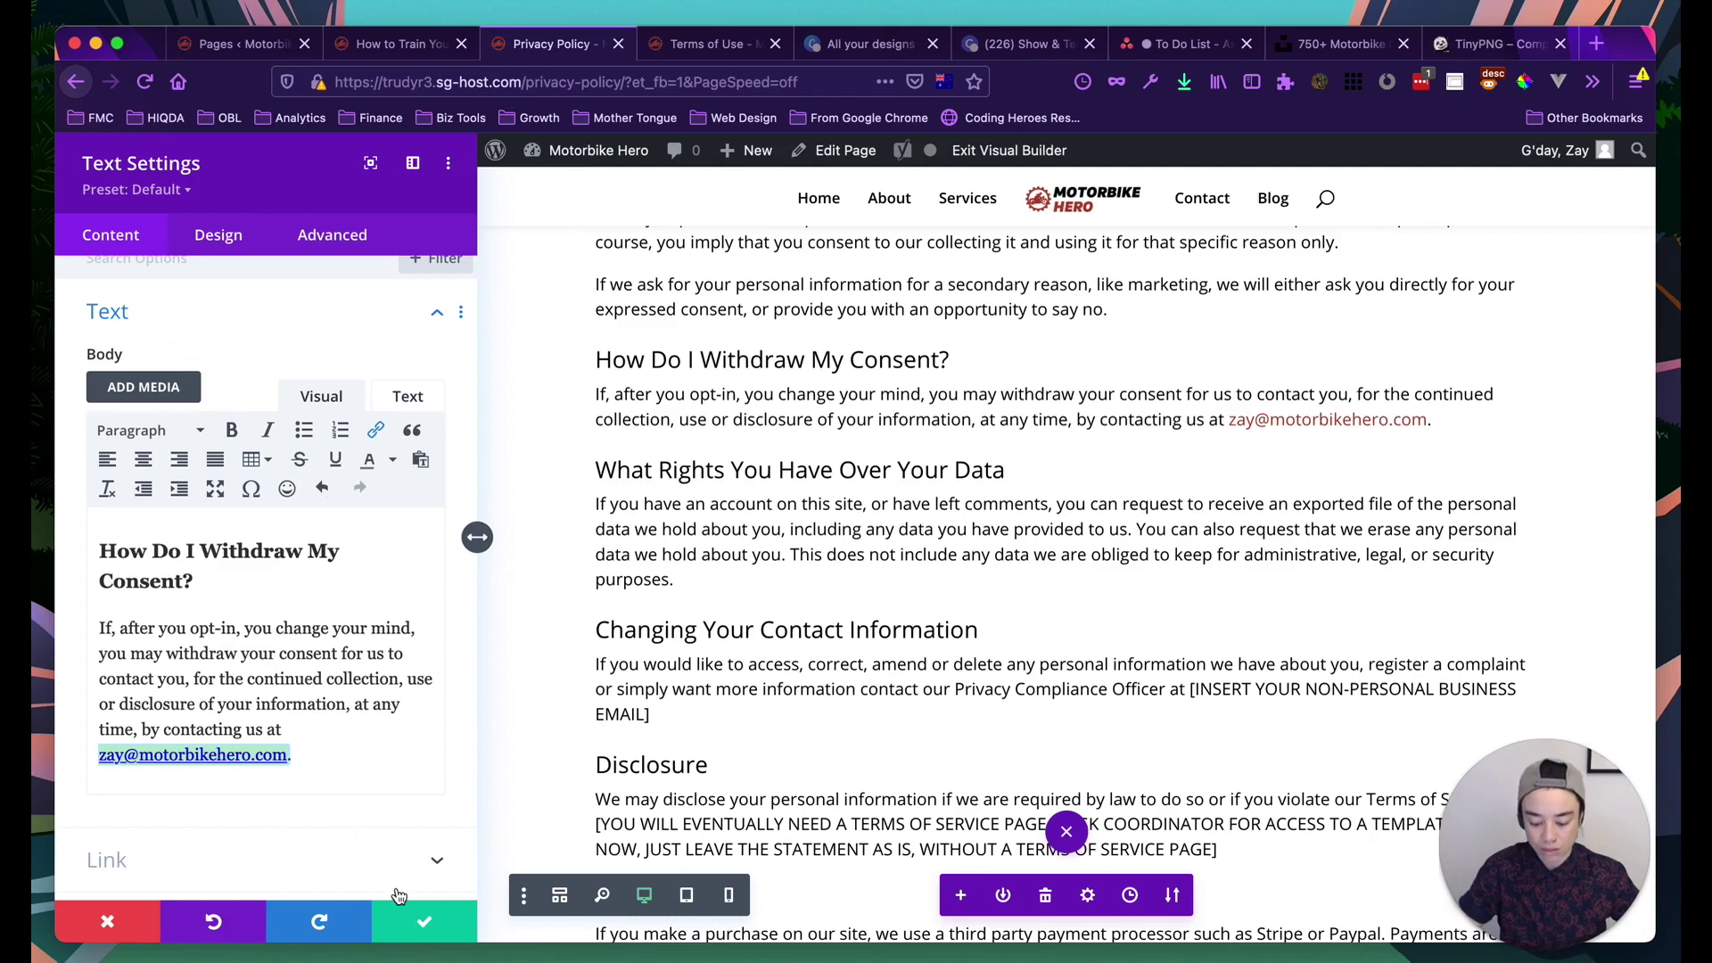
Save the withdraw-consent module and paste the linked email over the business email placeholder
{"action": "left_click", "coordinate": [412, 925]}
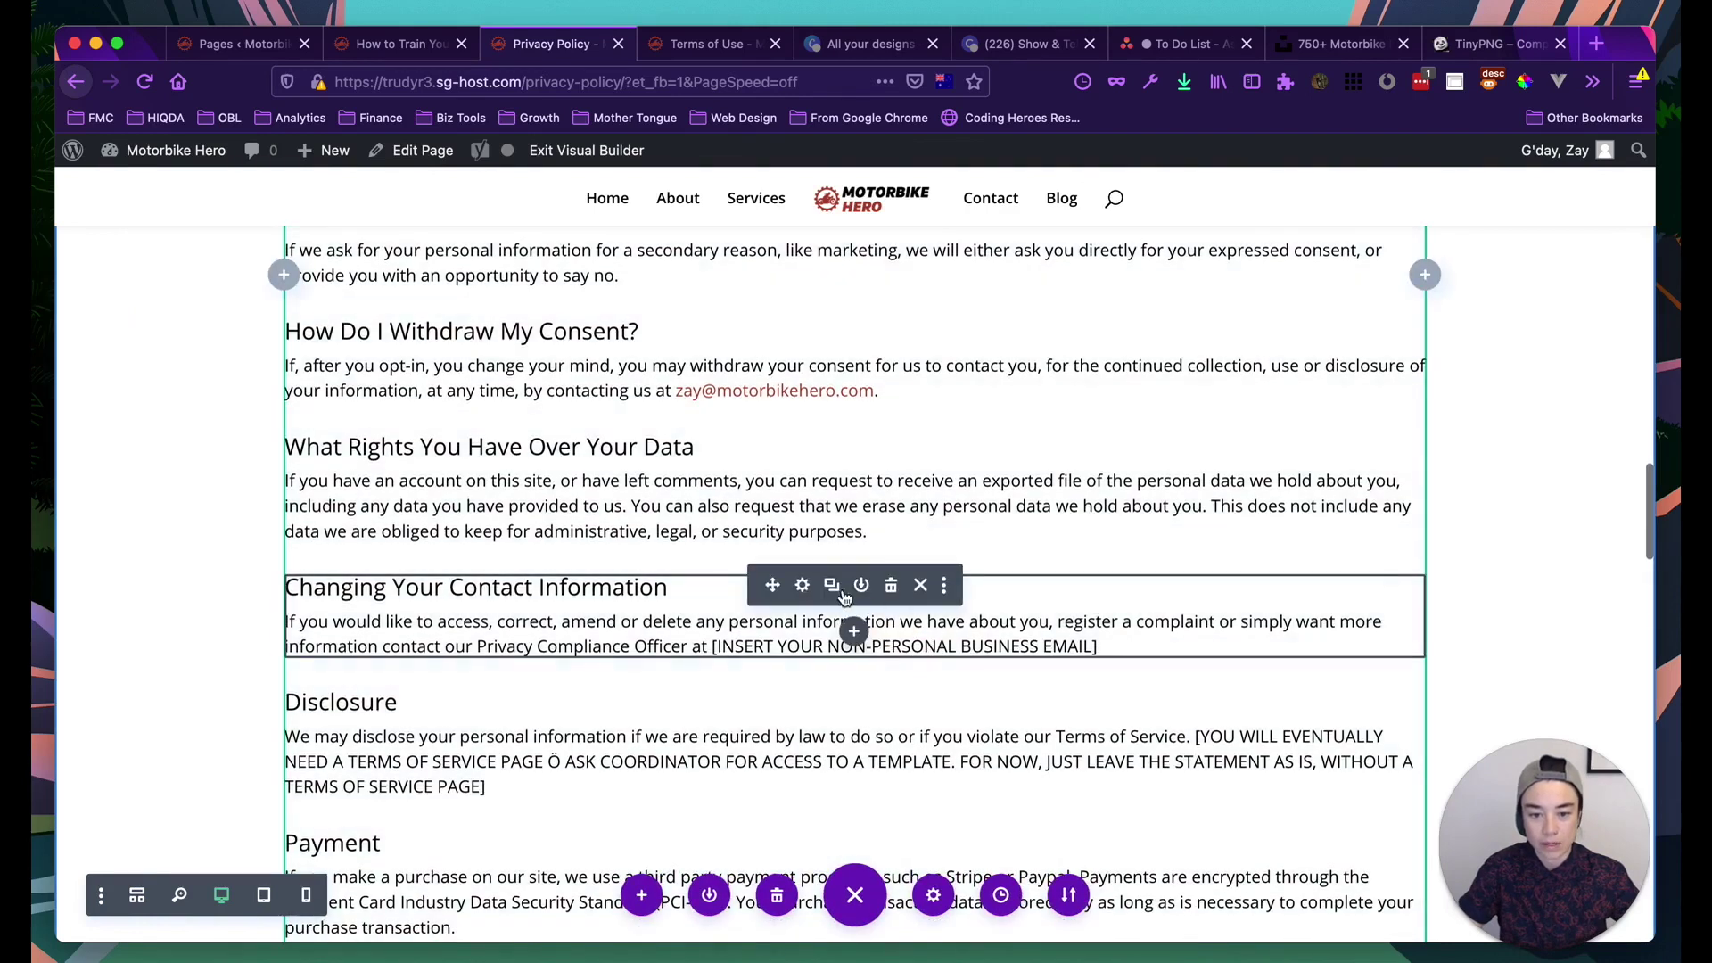
{"action": "left_click", "coordinate": [802, 585]}
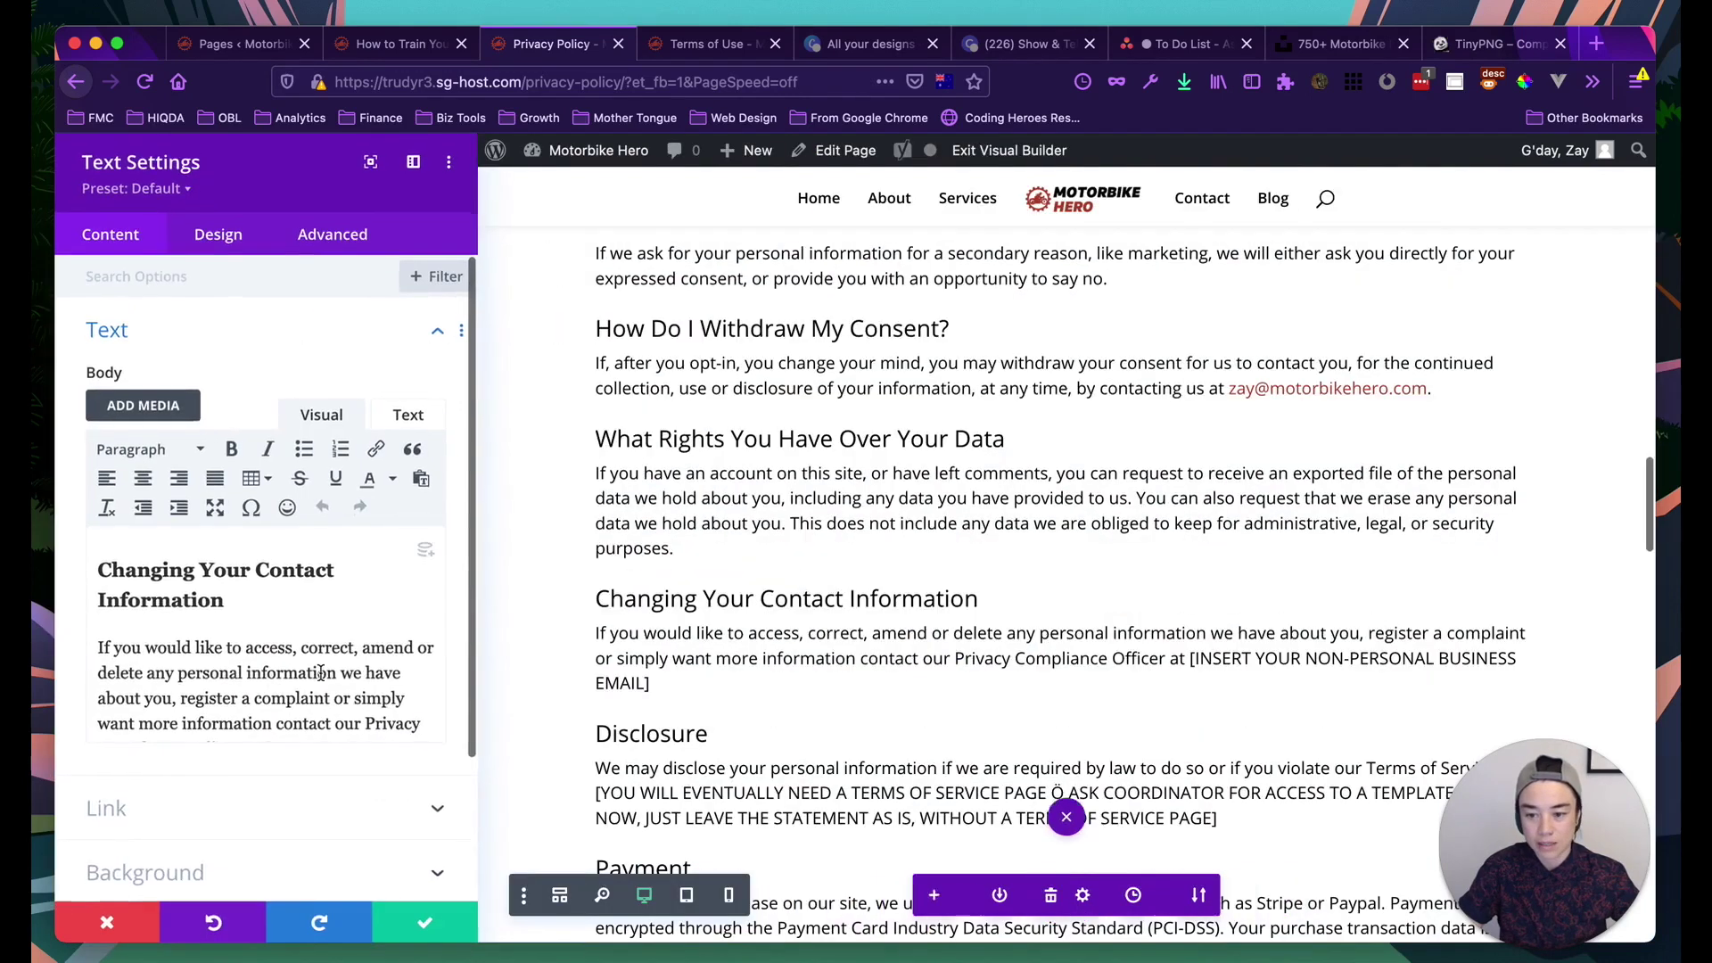
{"action": "scroll", "coordinate": [314, 669], "scroll_direction": "down", "scroll_amount": 2}
{"action": "left_click", "coordinate": [374, 711]}
{"action": "left_click_drag", "start_coordinate": [374, 711], "coordinate": [269, 683]}
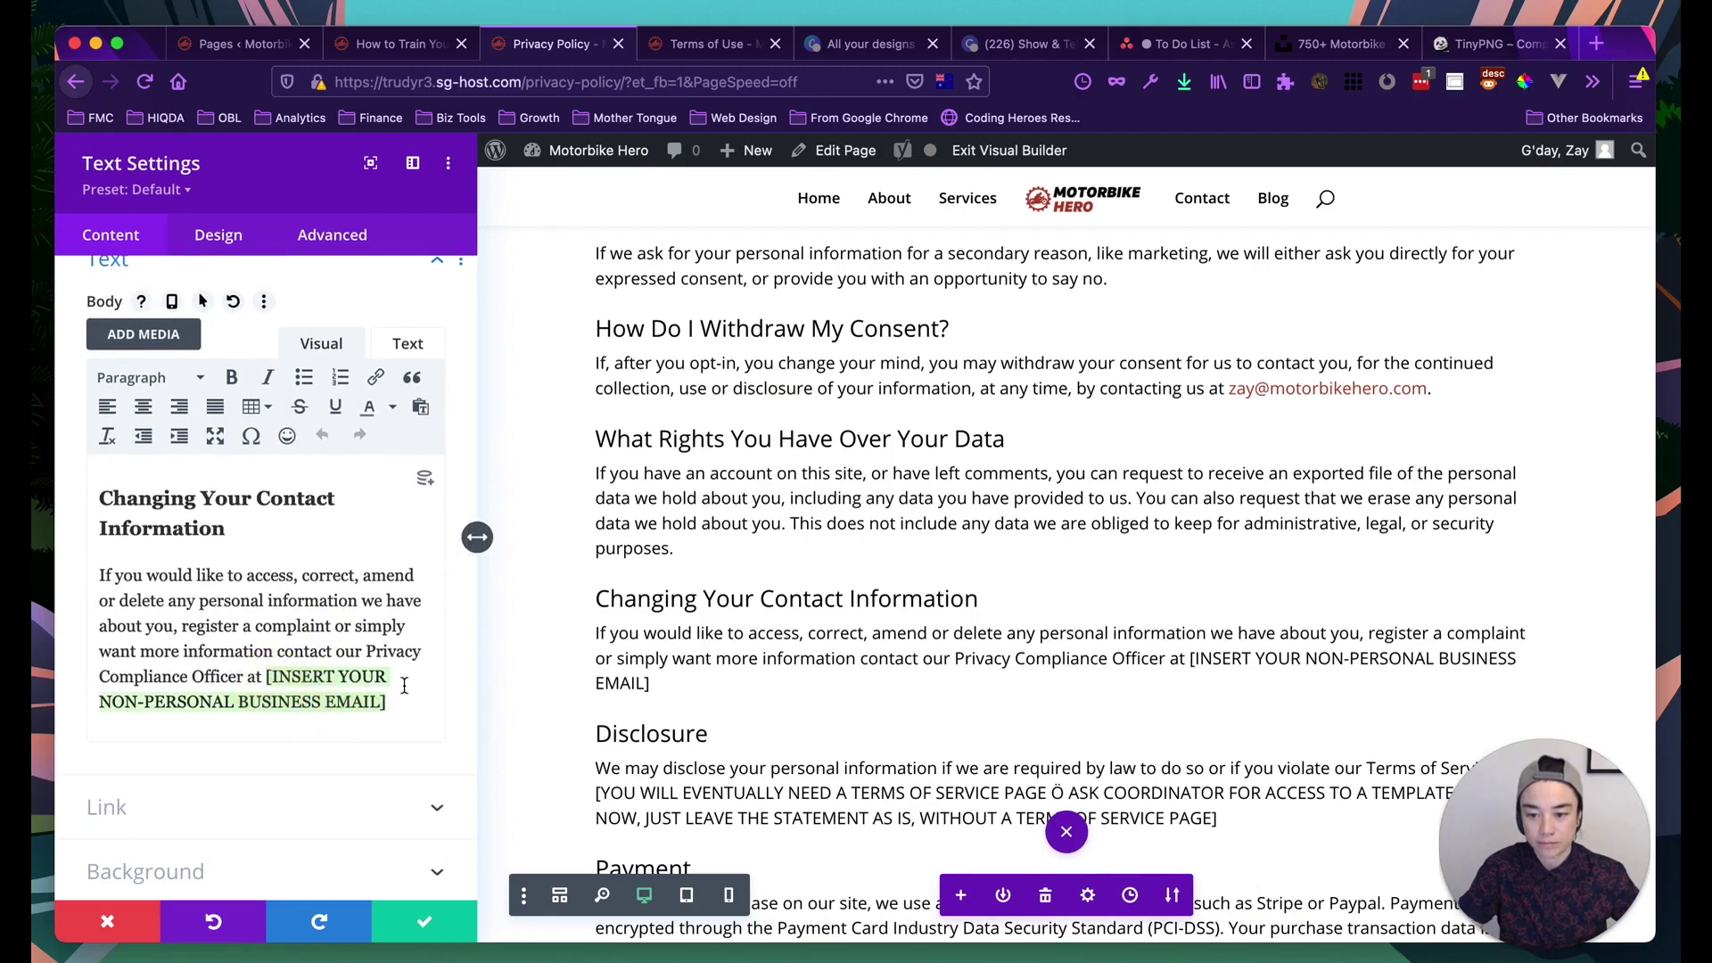
{"action": "key", "text": "super+v"}
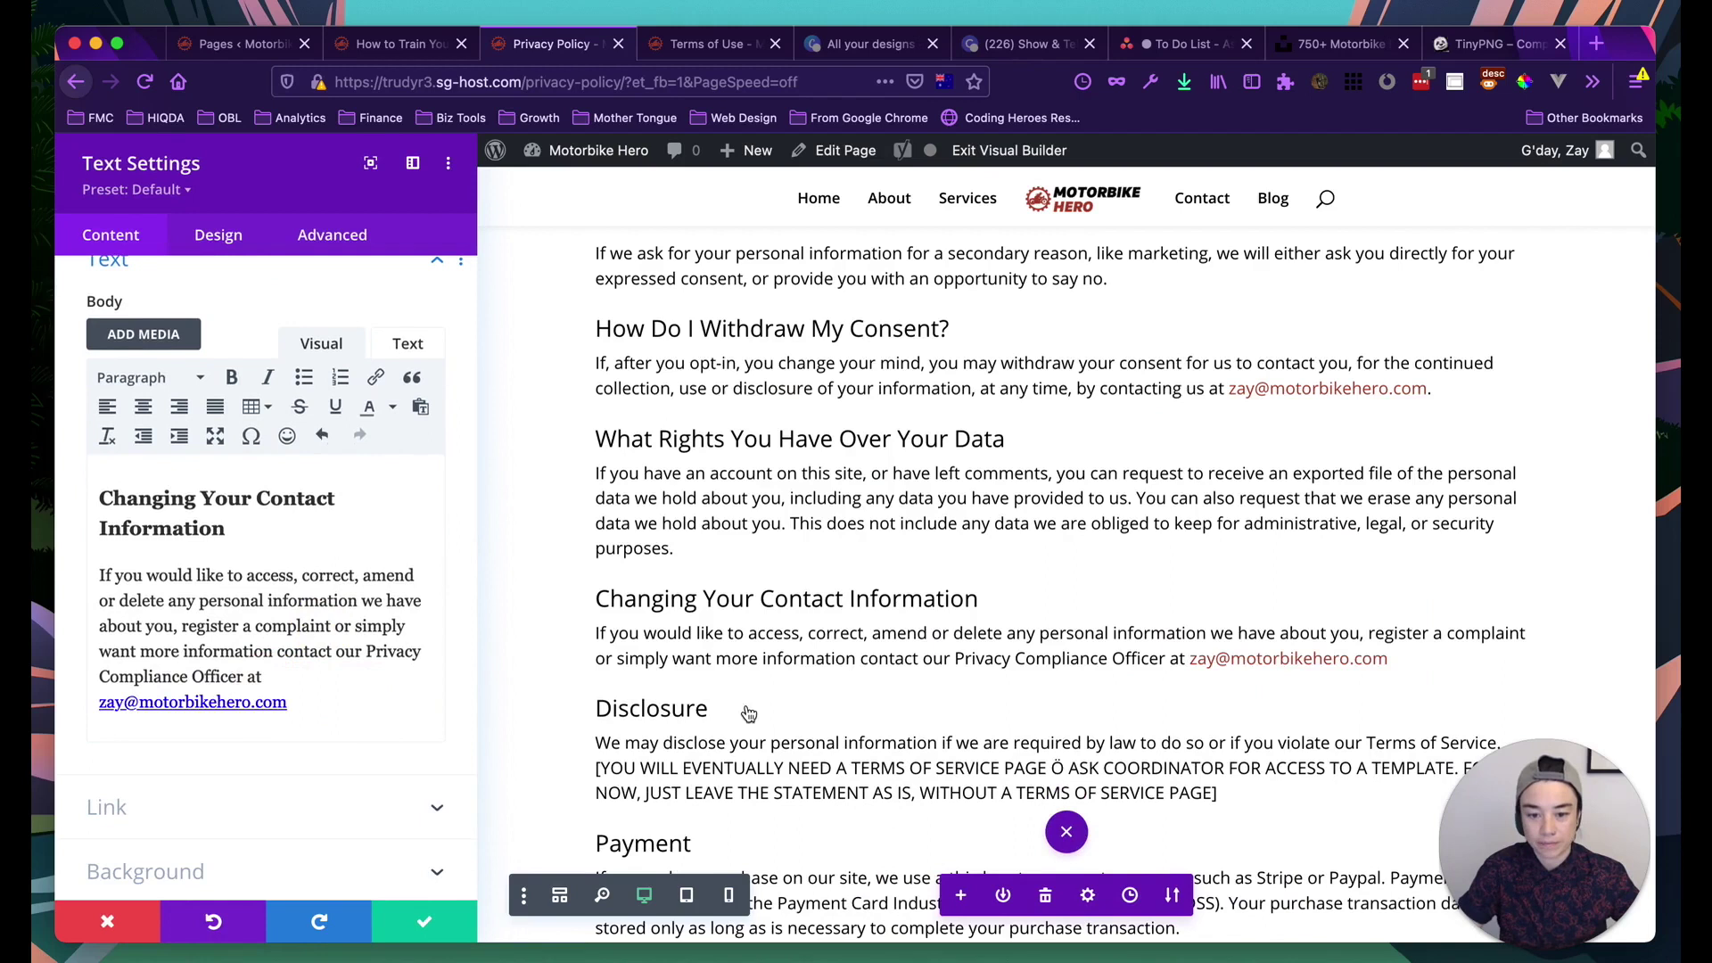
Add a full stop after the email and save the Changing Your Contact Information module
{"action": "double_click", "coordinate": [344, 701]}
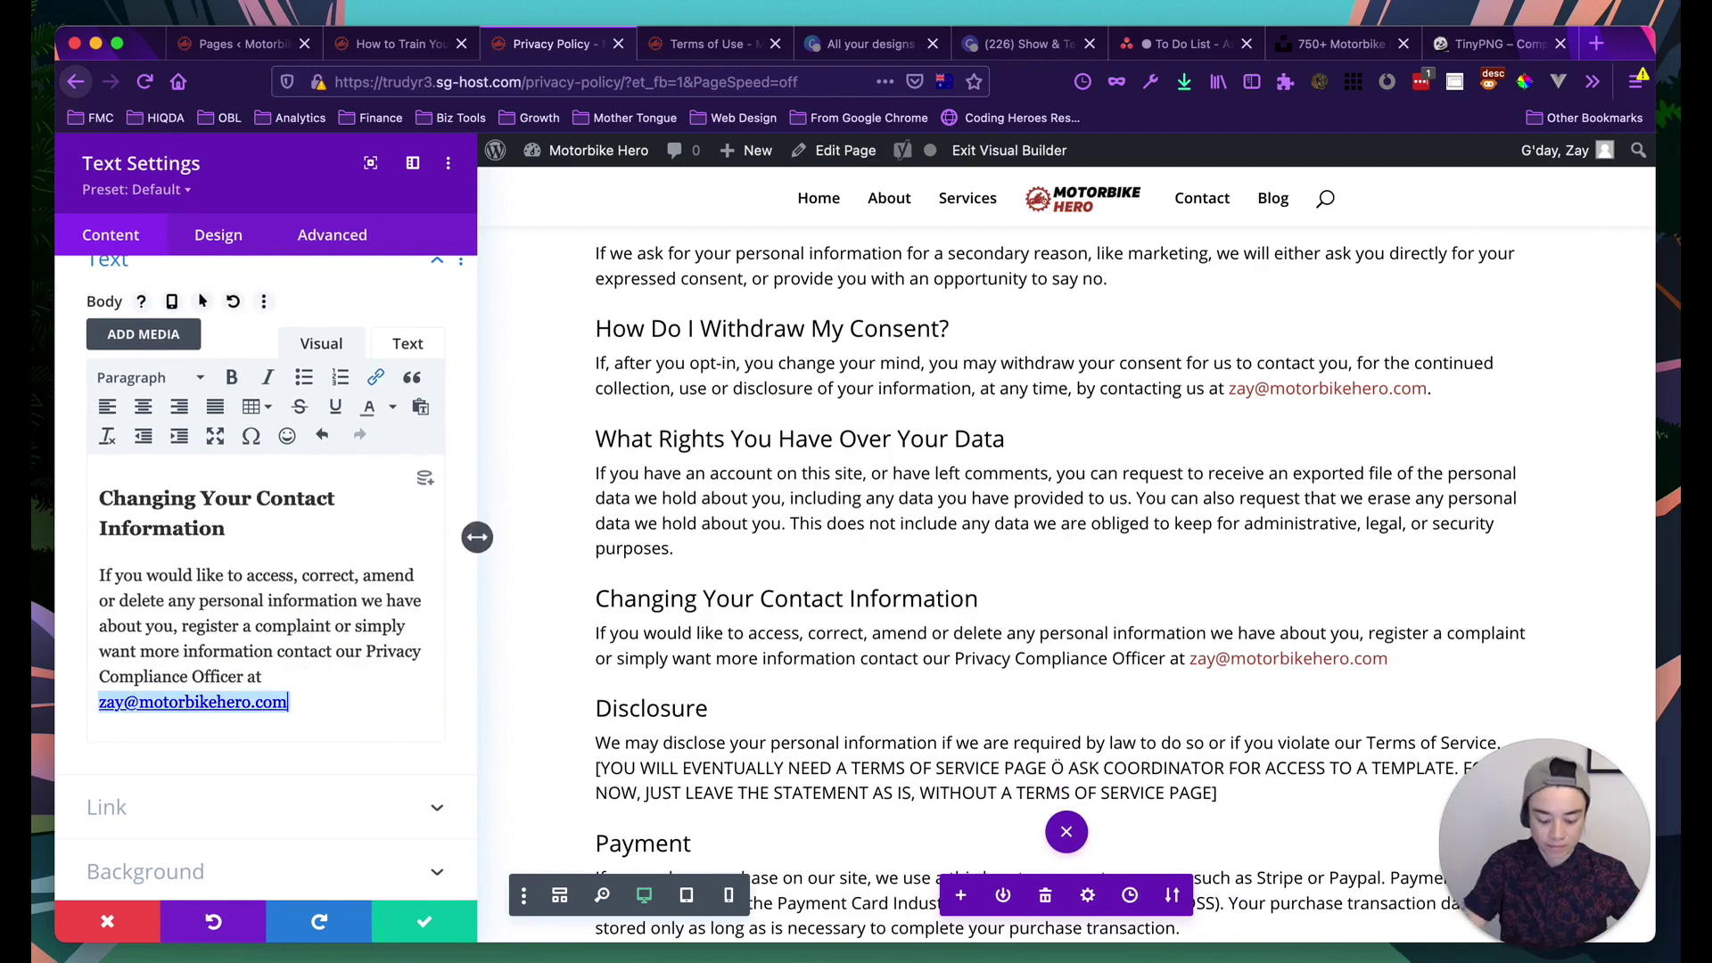
{"action": "type", "text": "."}
{"action": "scroll", "coordinate": [825, 669], "scroll_direction": "down", "scroll_amount": 2}
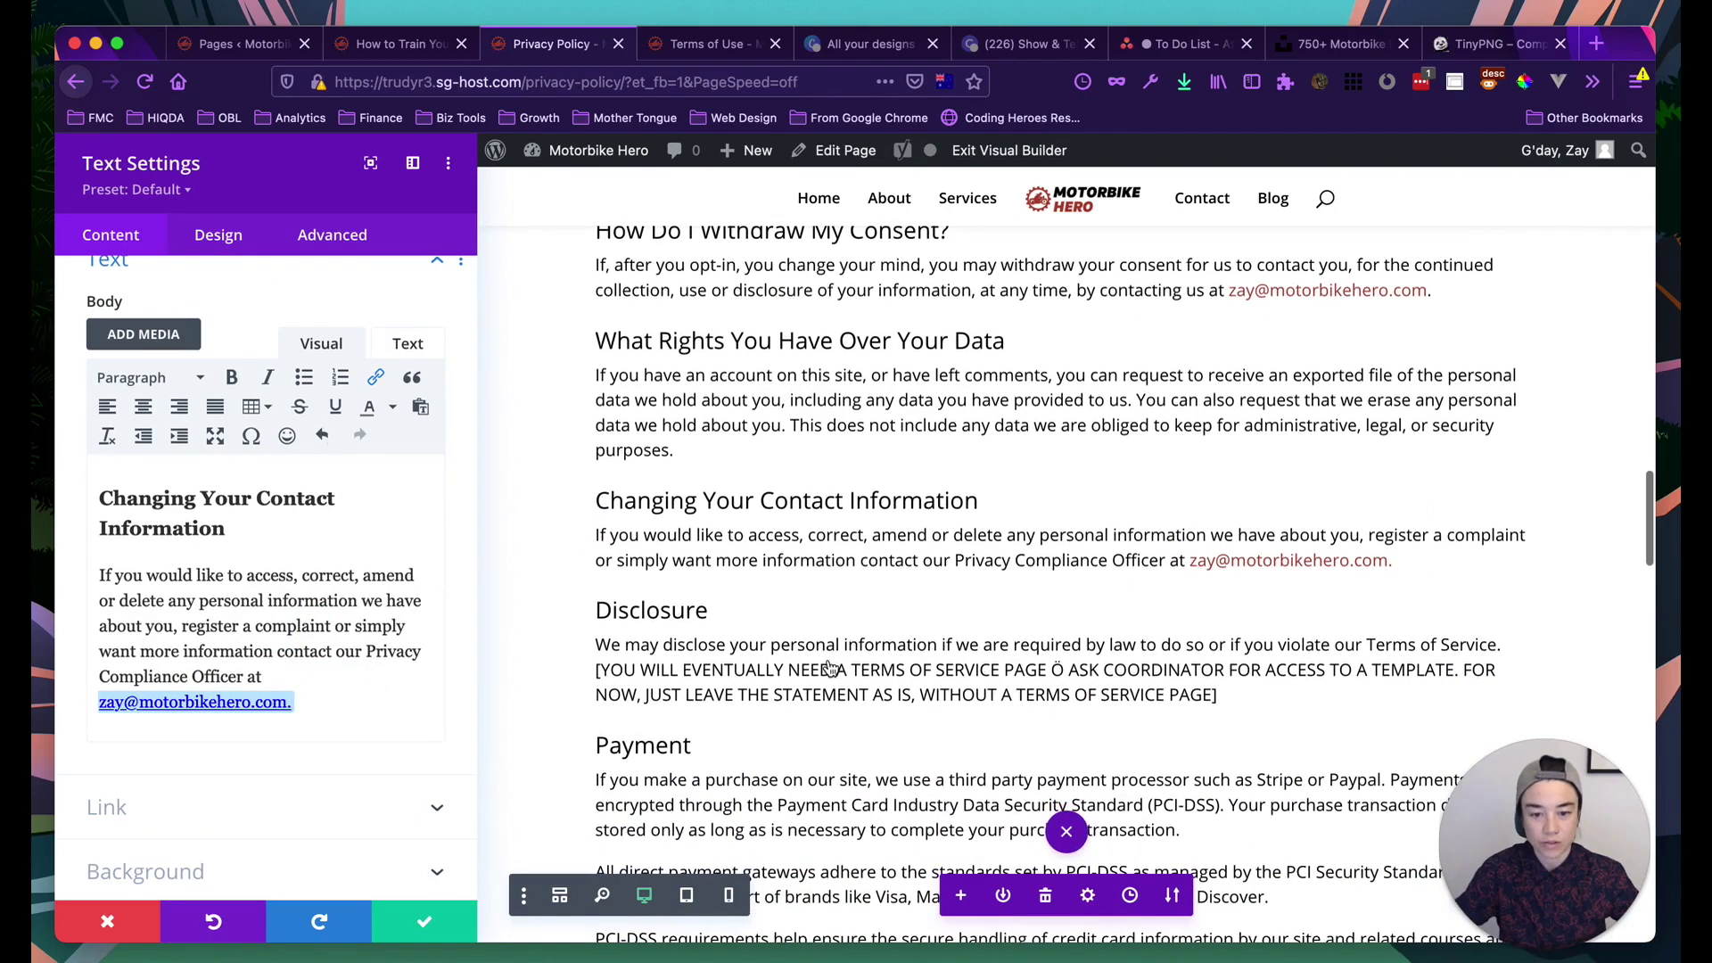
{"action": "scroll", "coordinate": [829, 668], "scroll_direction": "down", "scroll_amount": 1}
{"action": "left_click", "coordinate": [416, 915]}
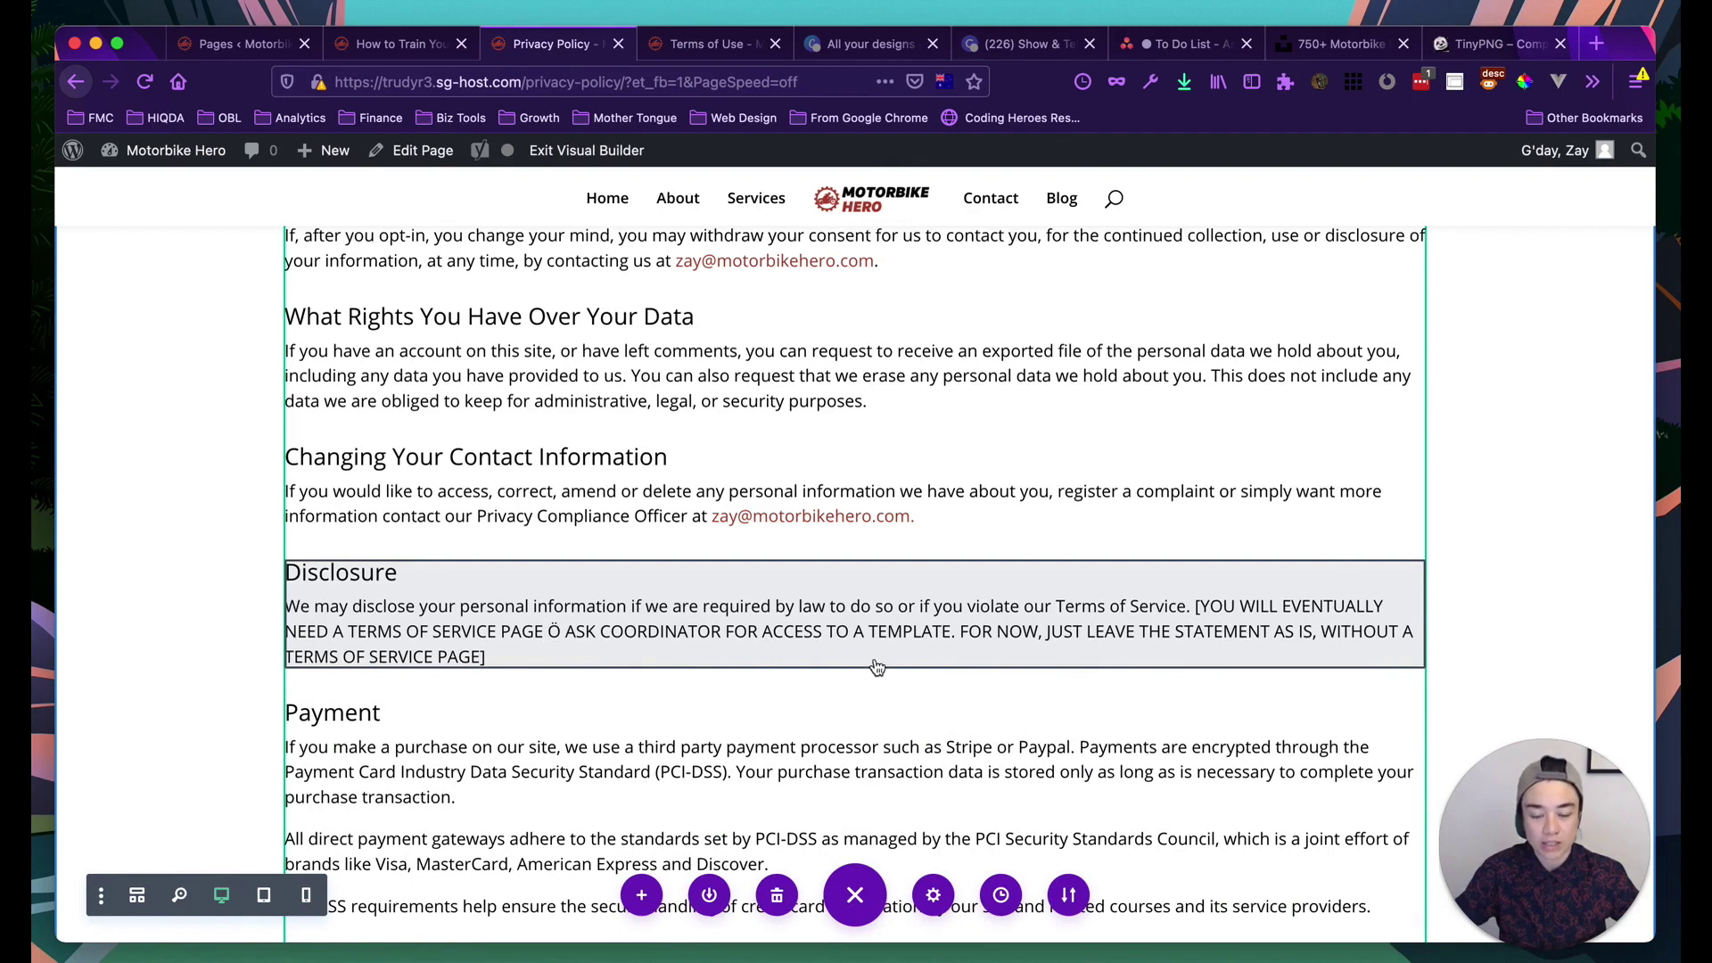
Open the Disclosure module's settings and delete the bracketed note following 'Terms of Service'
{"action": "left_click", "coordinate": [919, 655]}
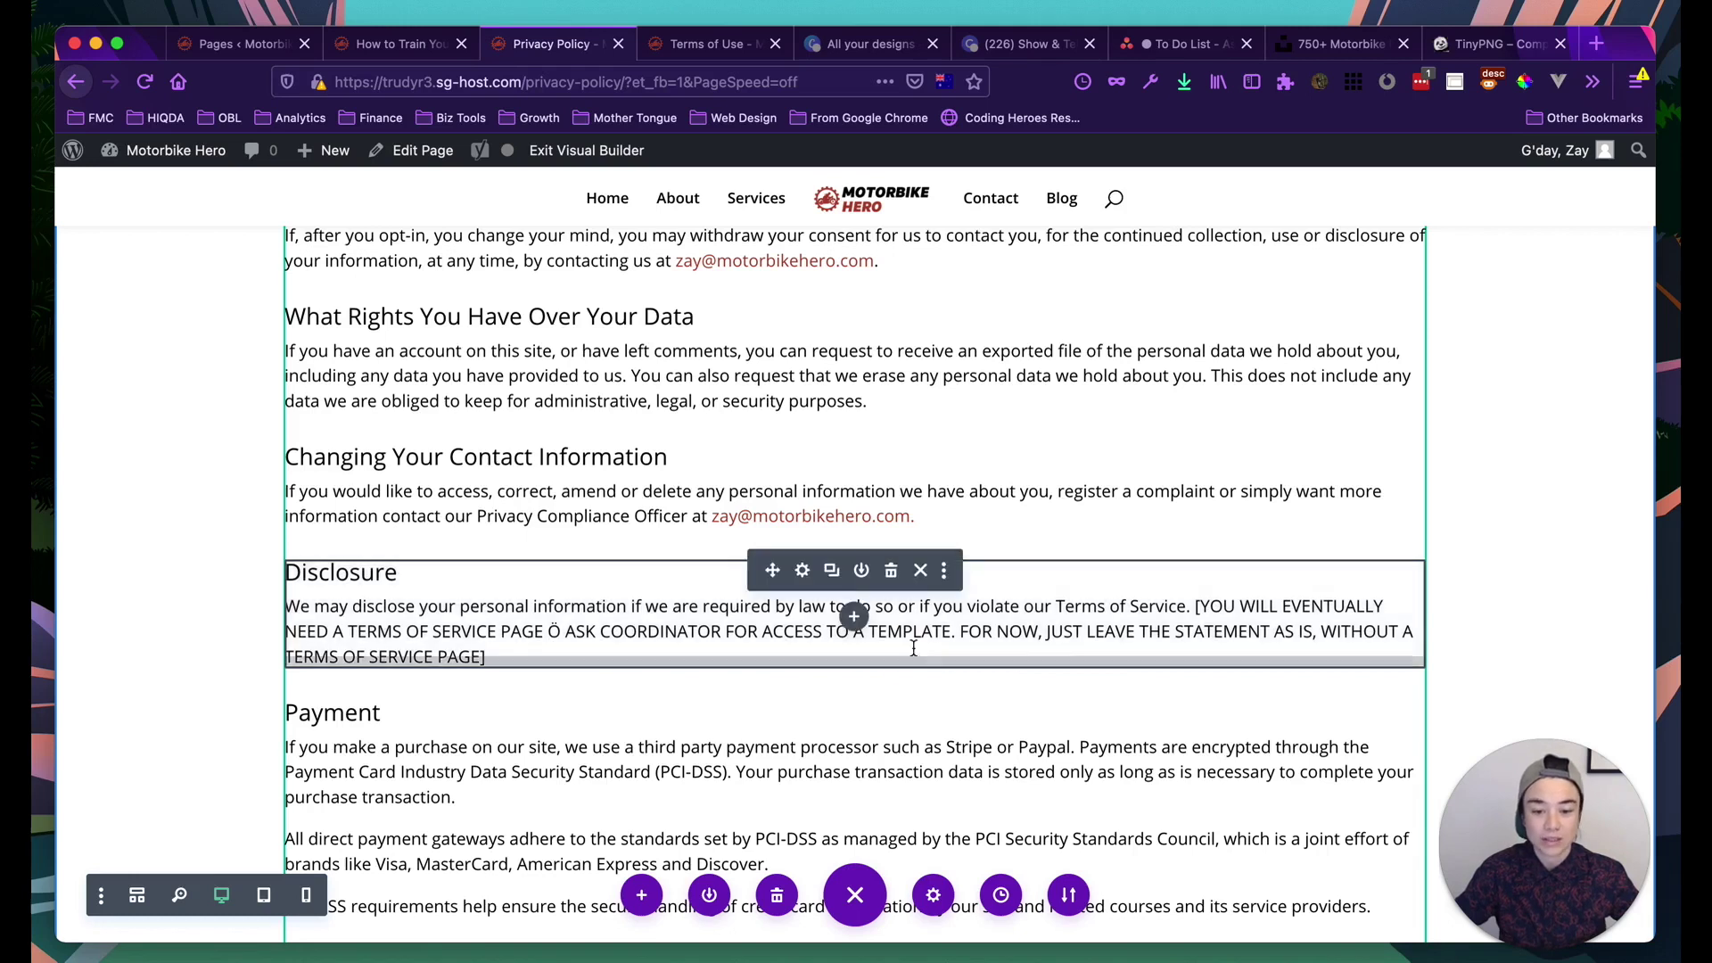
{"action": "left_click", "coordinate": [803, 572]}
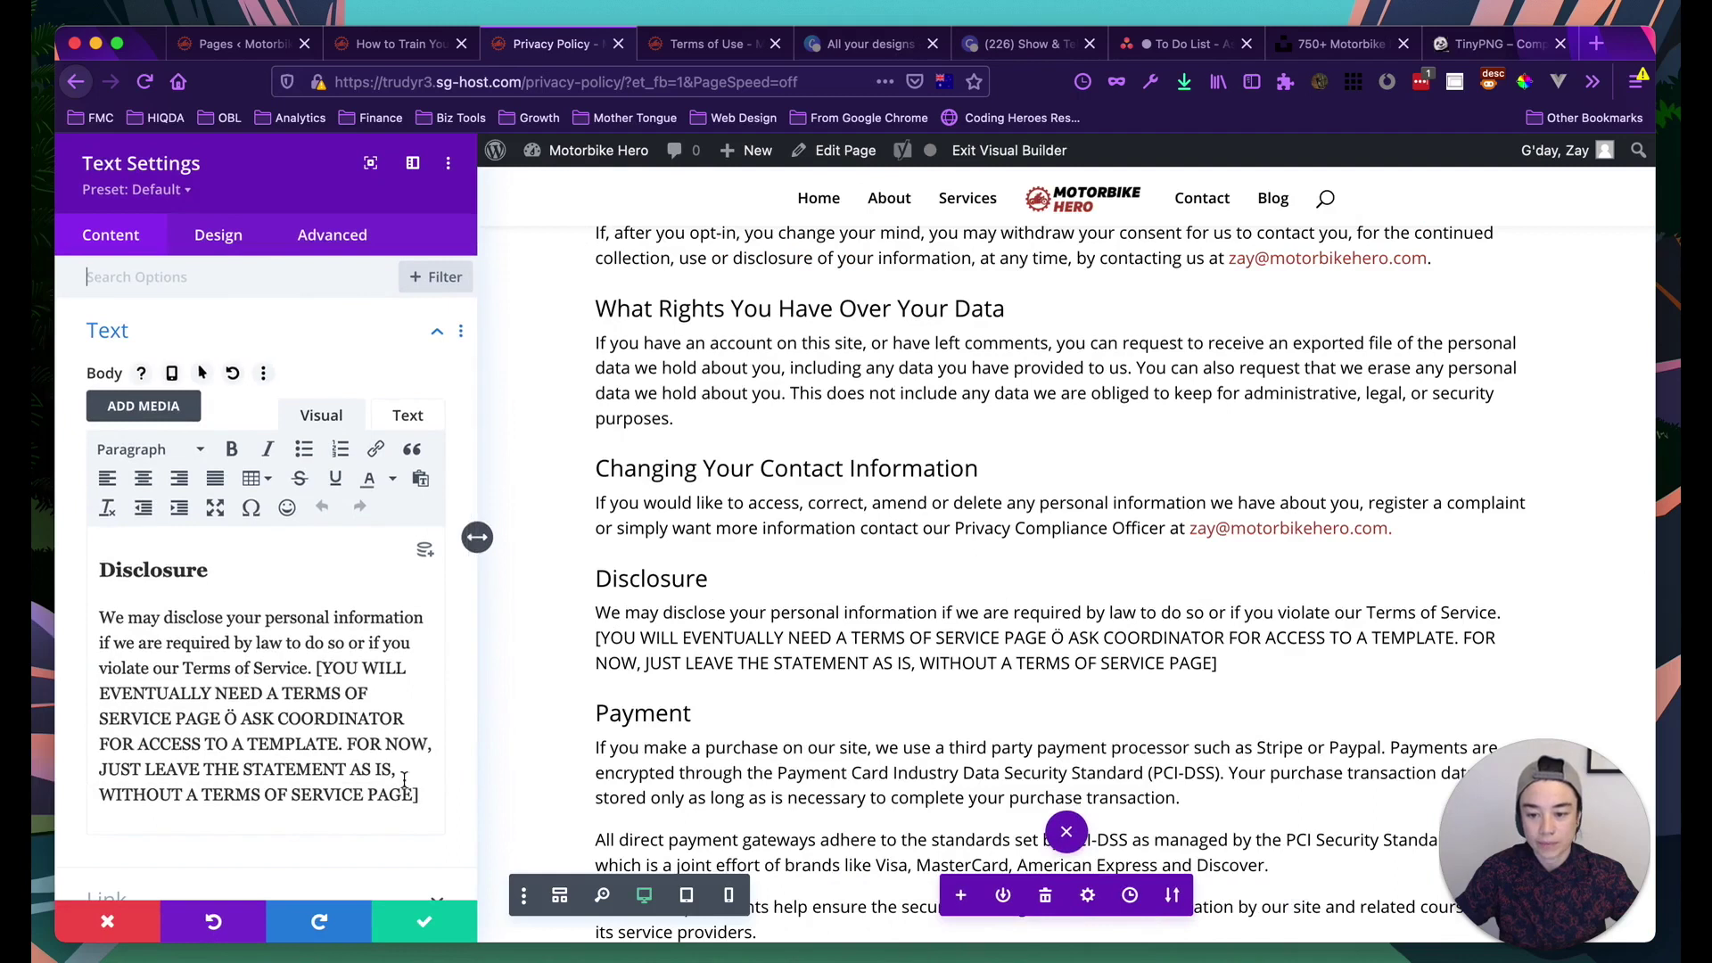
{"action": "left_click_drag", "start_coordinate": [422, 796], "coordinate": [316, 669]}
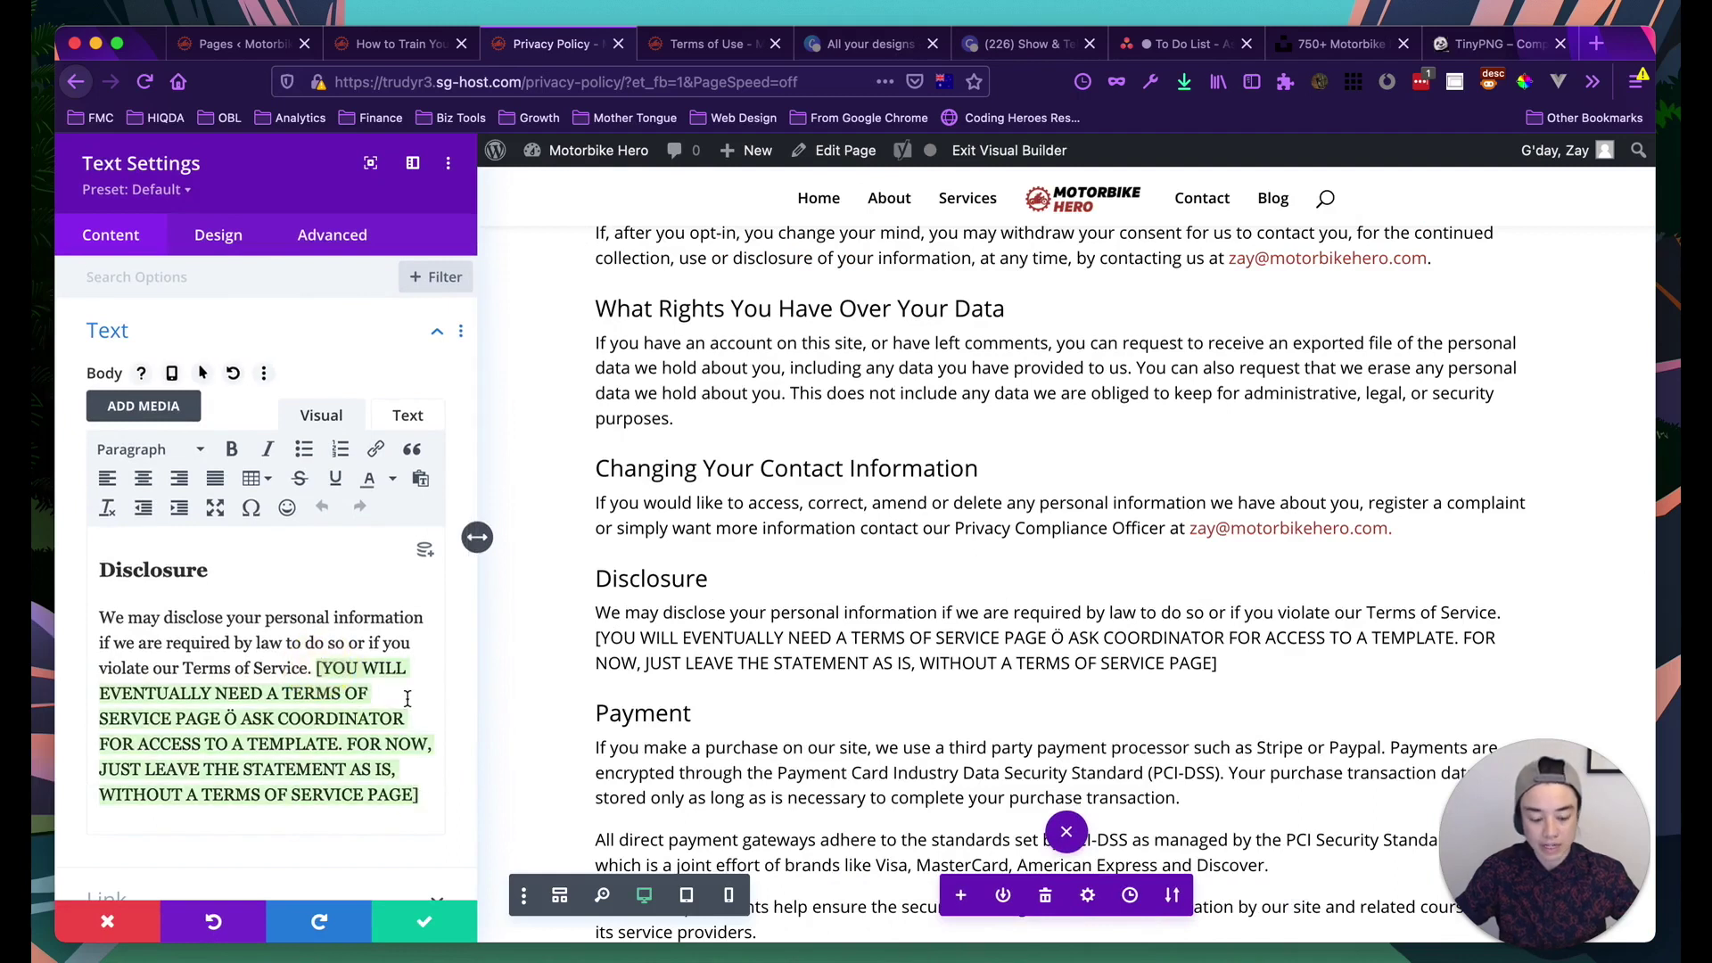
{"action": "key", "text": "BackSpace"}
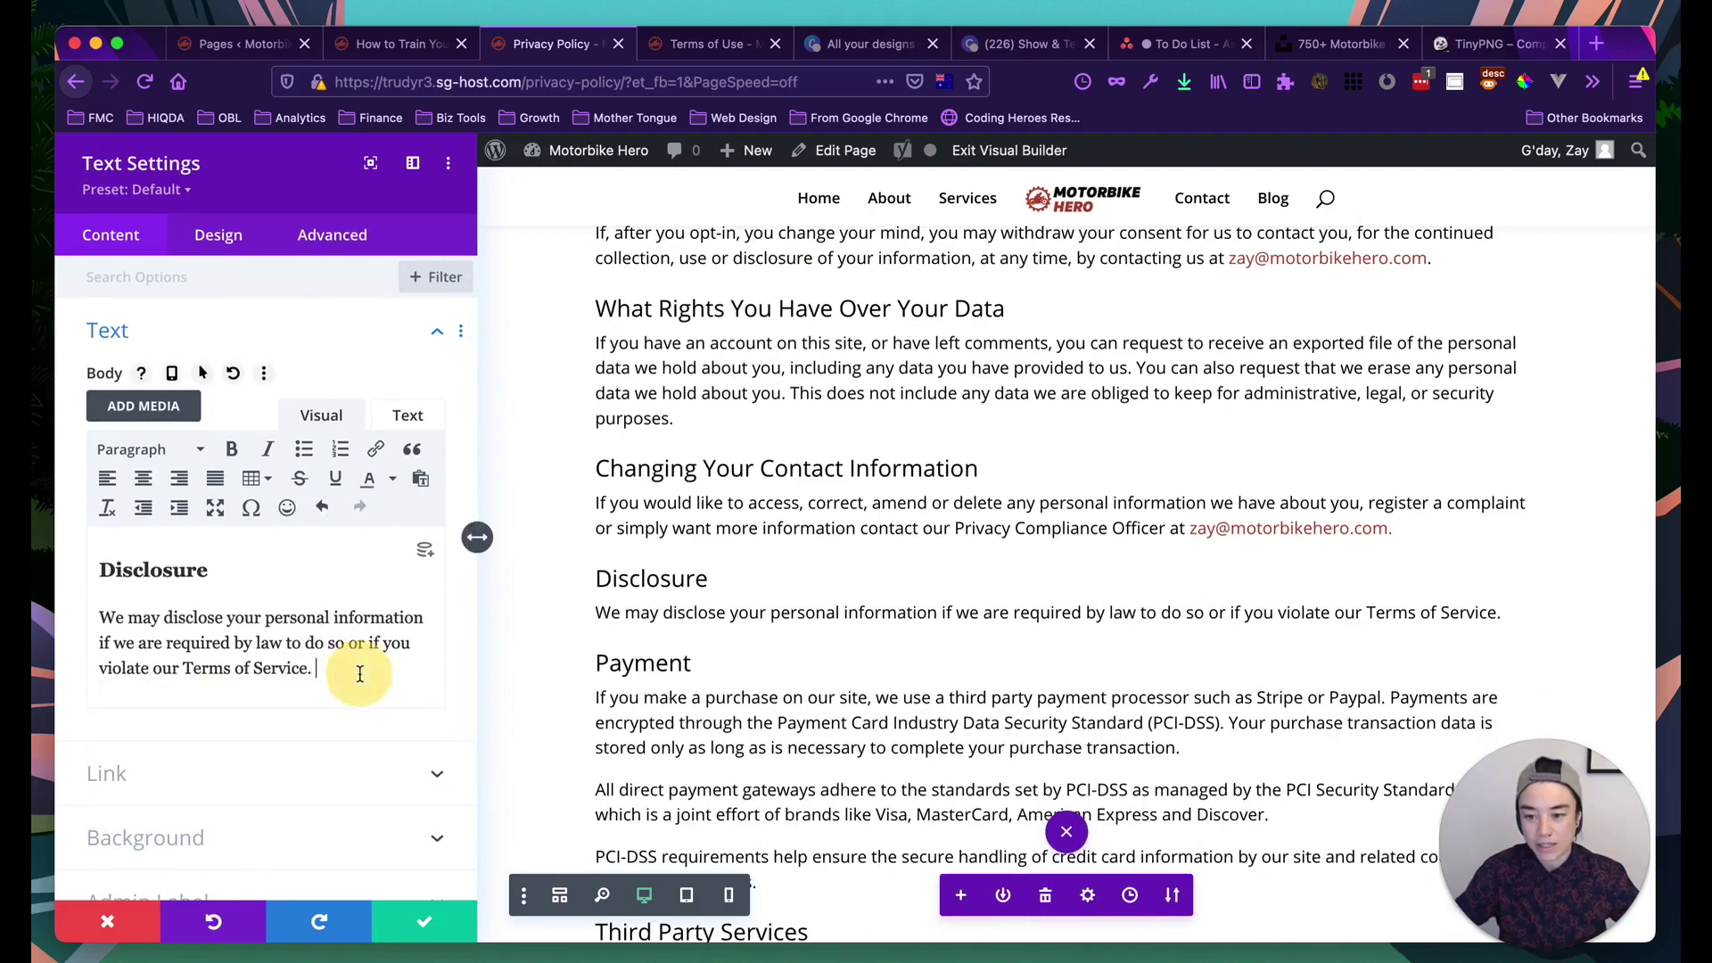
{"action": "left_click_drag", "start_coordinate": [307, 668], "coordinate": [183, 669]}
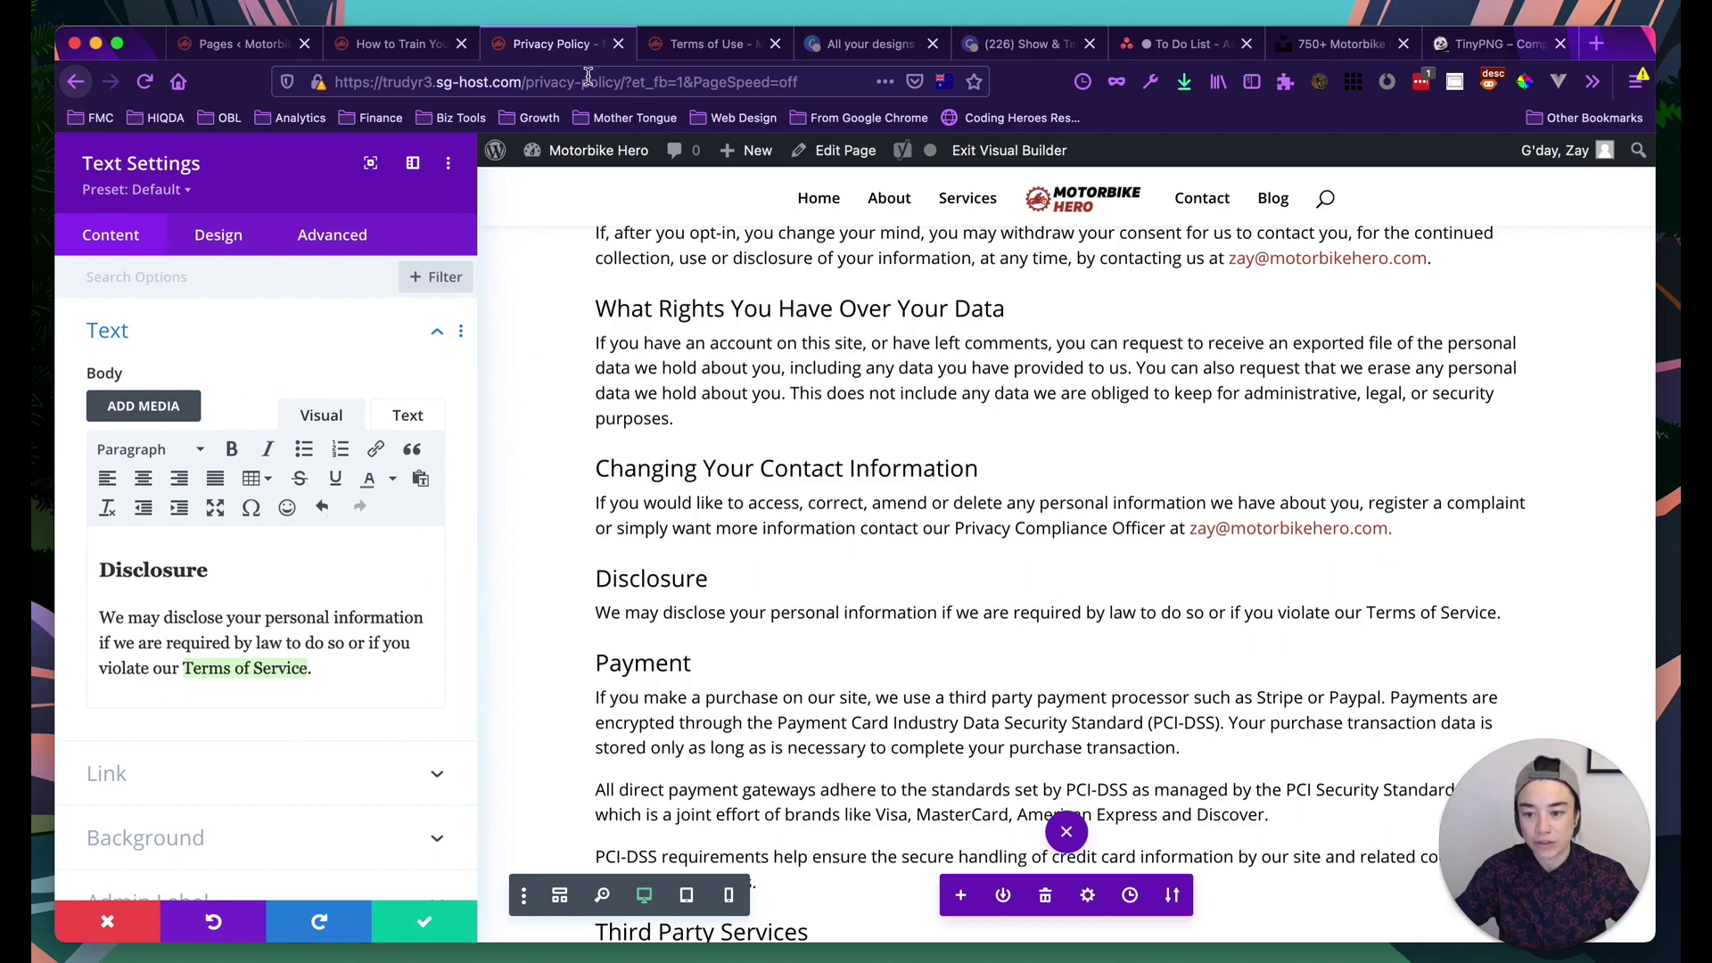
{"action": "left_click", "coordinate": [679, 44]}
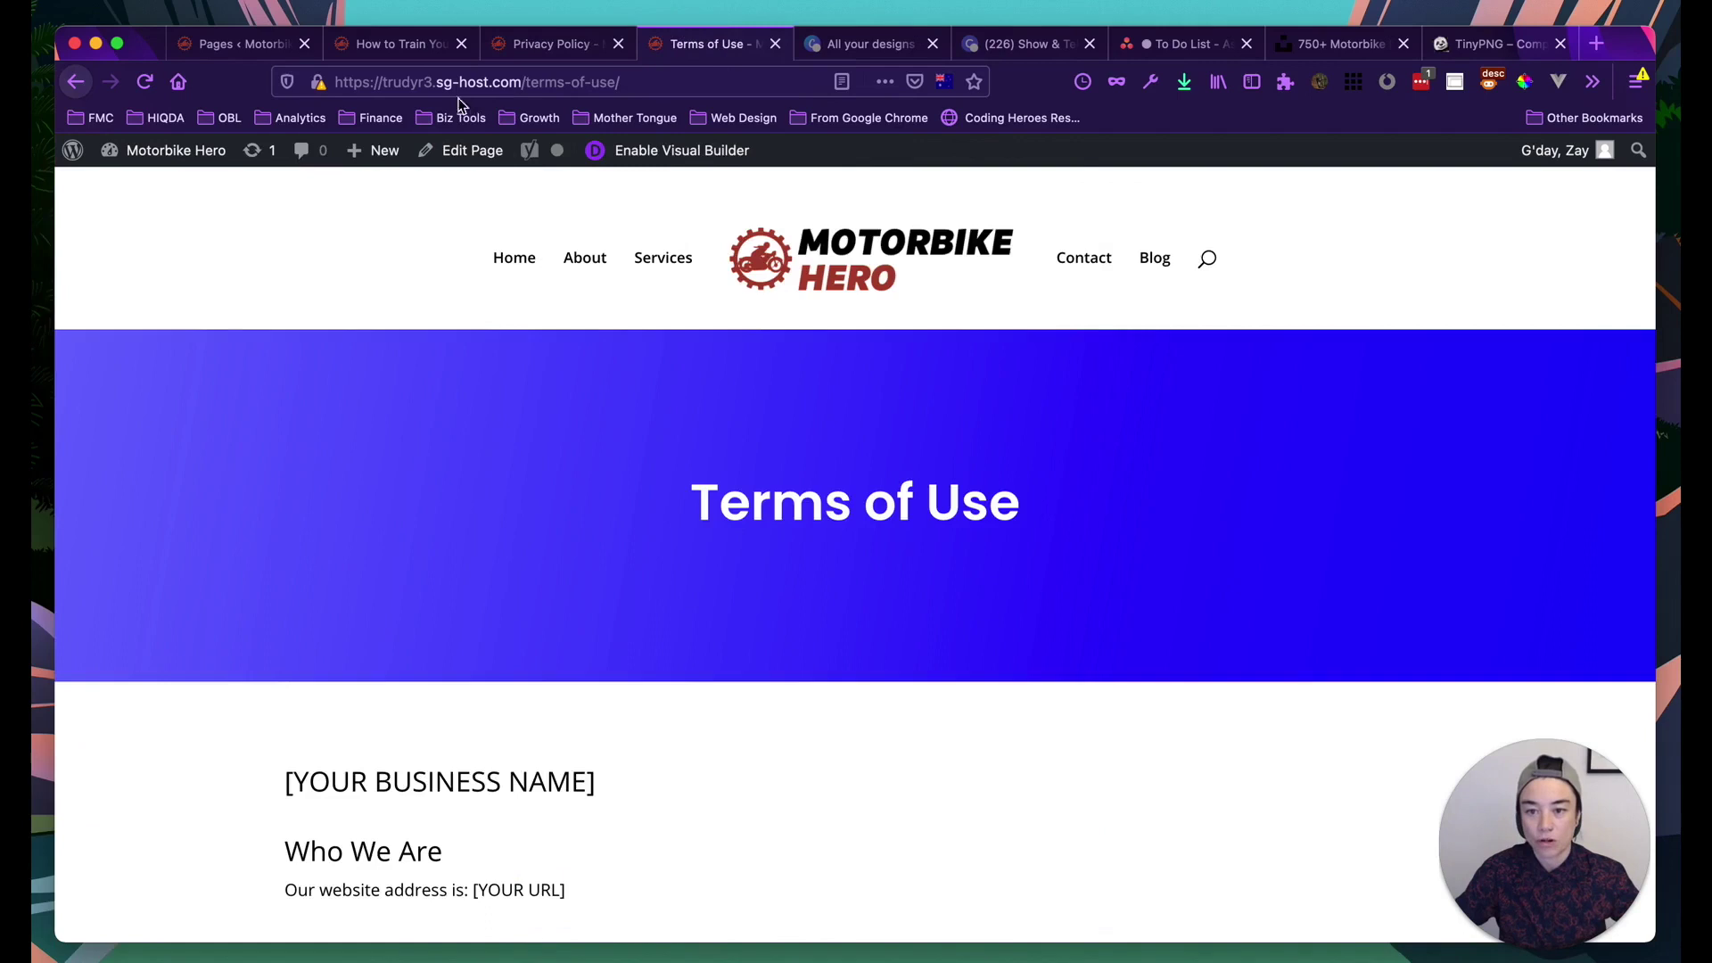
{"action": "scroll", "coordinate": [318, 546], "scroll_direction": "down", "scroll_amount": 3}
{"action": "scroll", "coordinate": [321, 551], "scroll_direction": "up", "scroll_amount": 3}
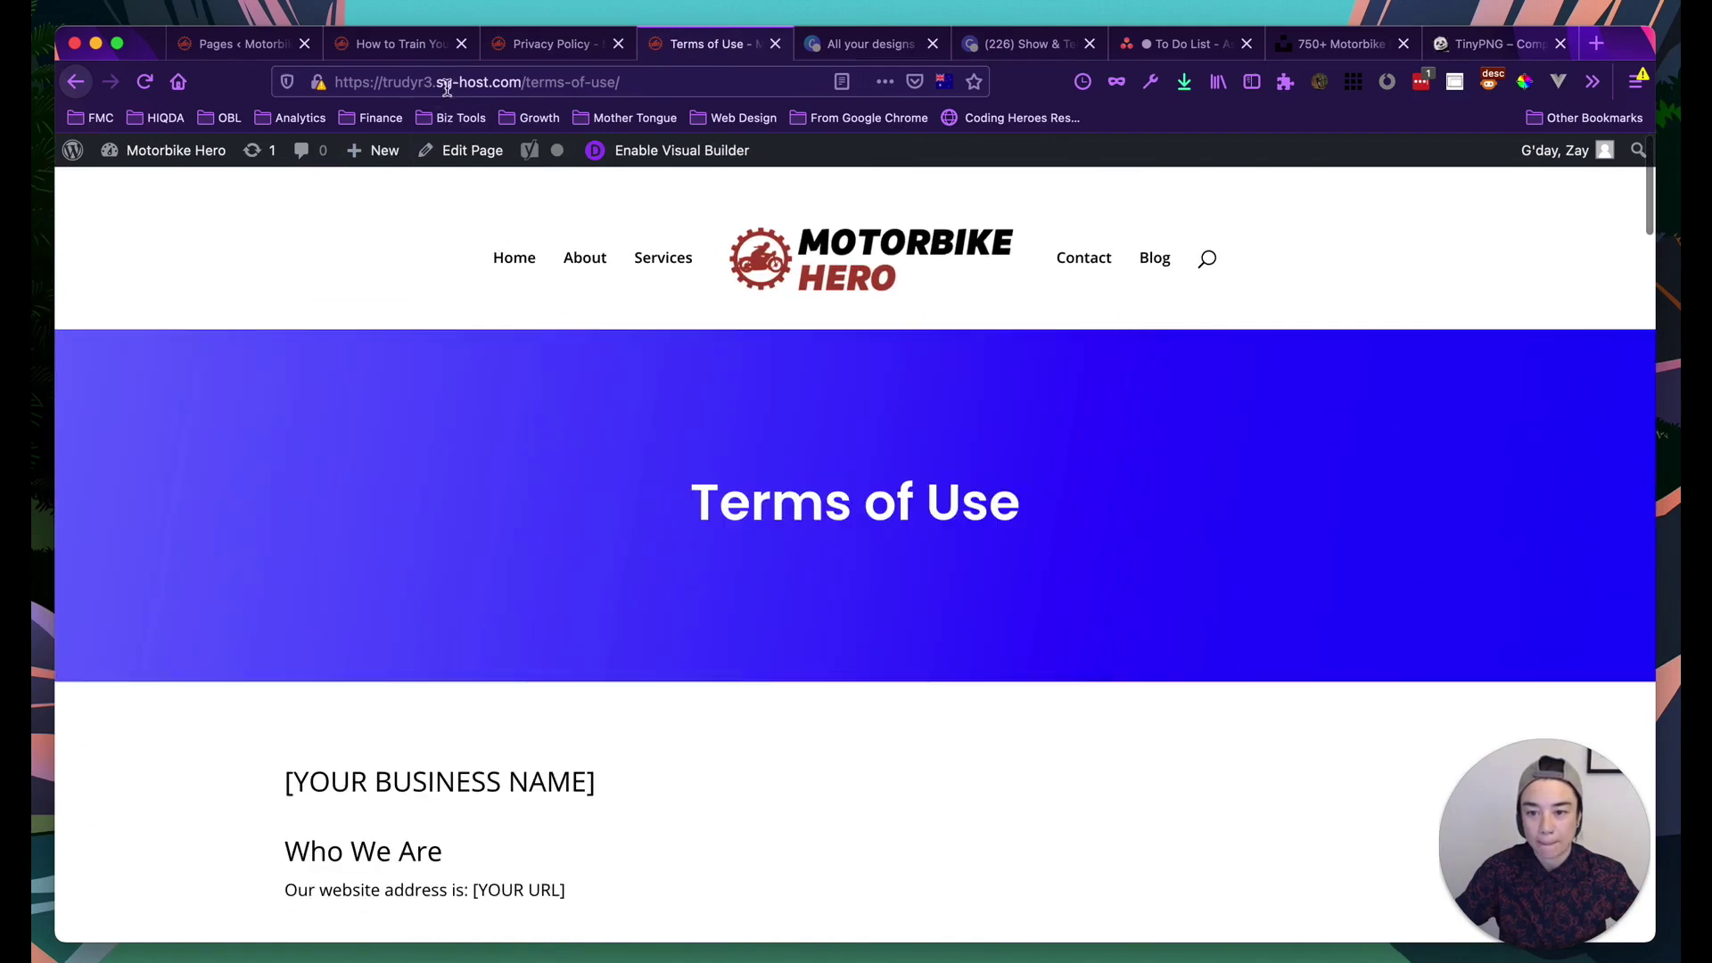
{"action": "left_click", "coordinate": [451, 82]}
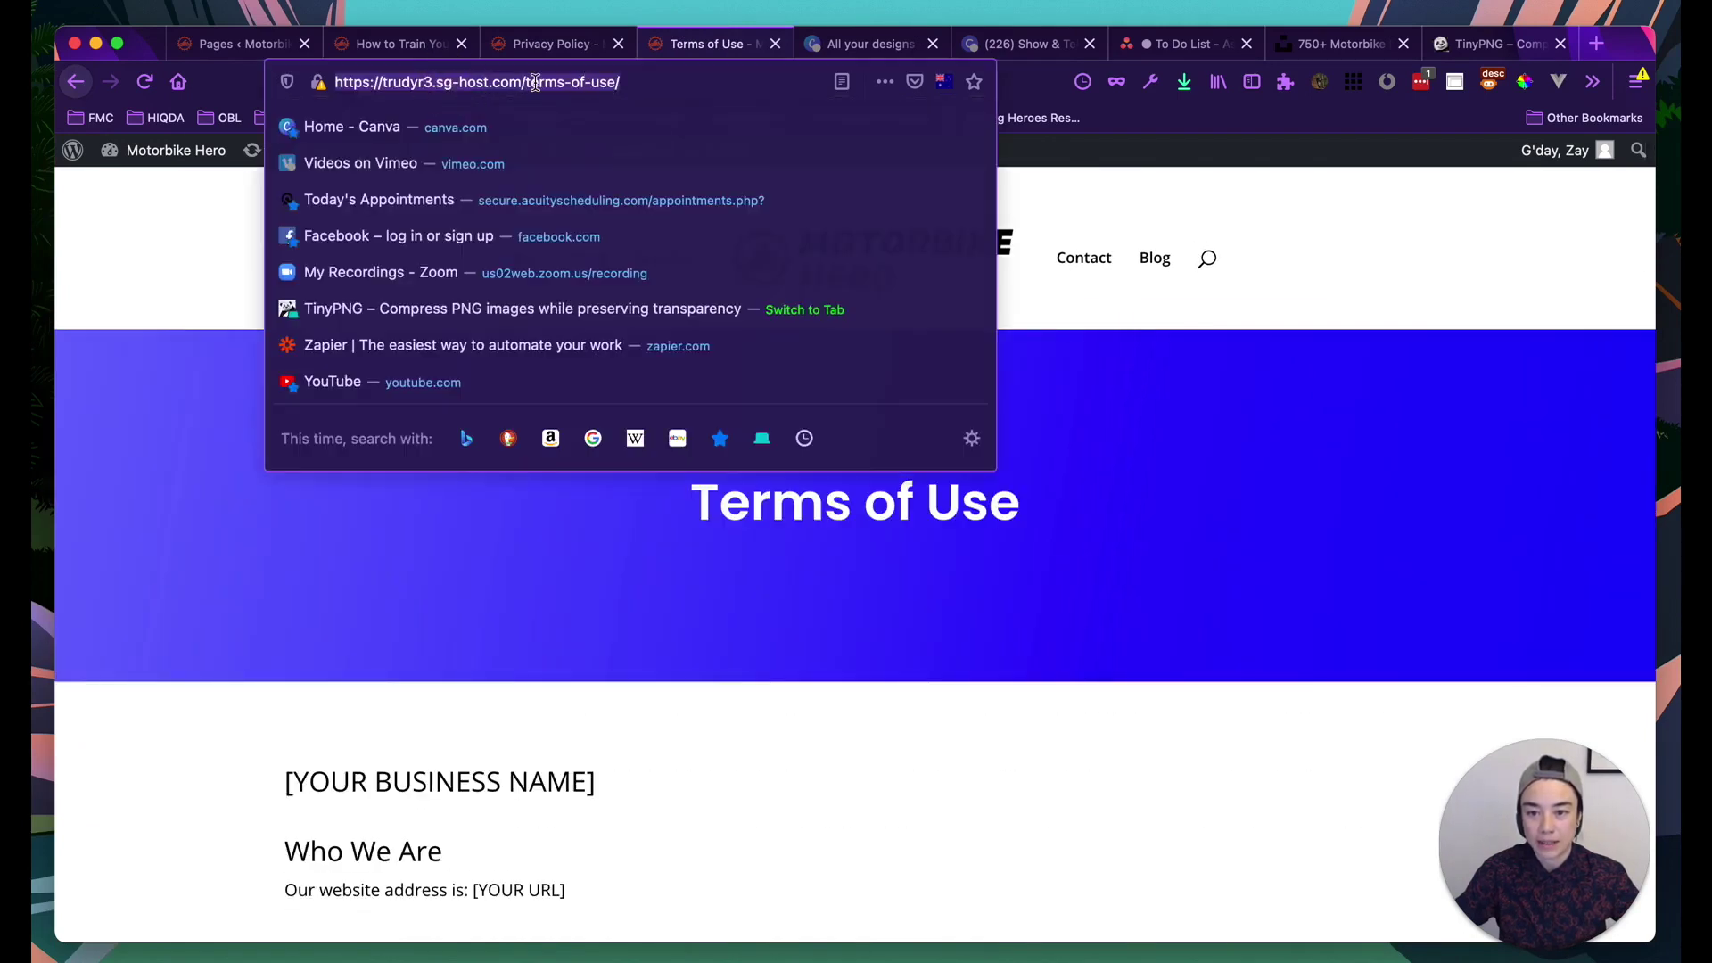
{"action": "left_click", "coordinate": [483, 82]}
{"action": "left_click_drag", "start_coordinate": [384, 82], "coordinate": [490, 82]}
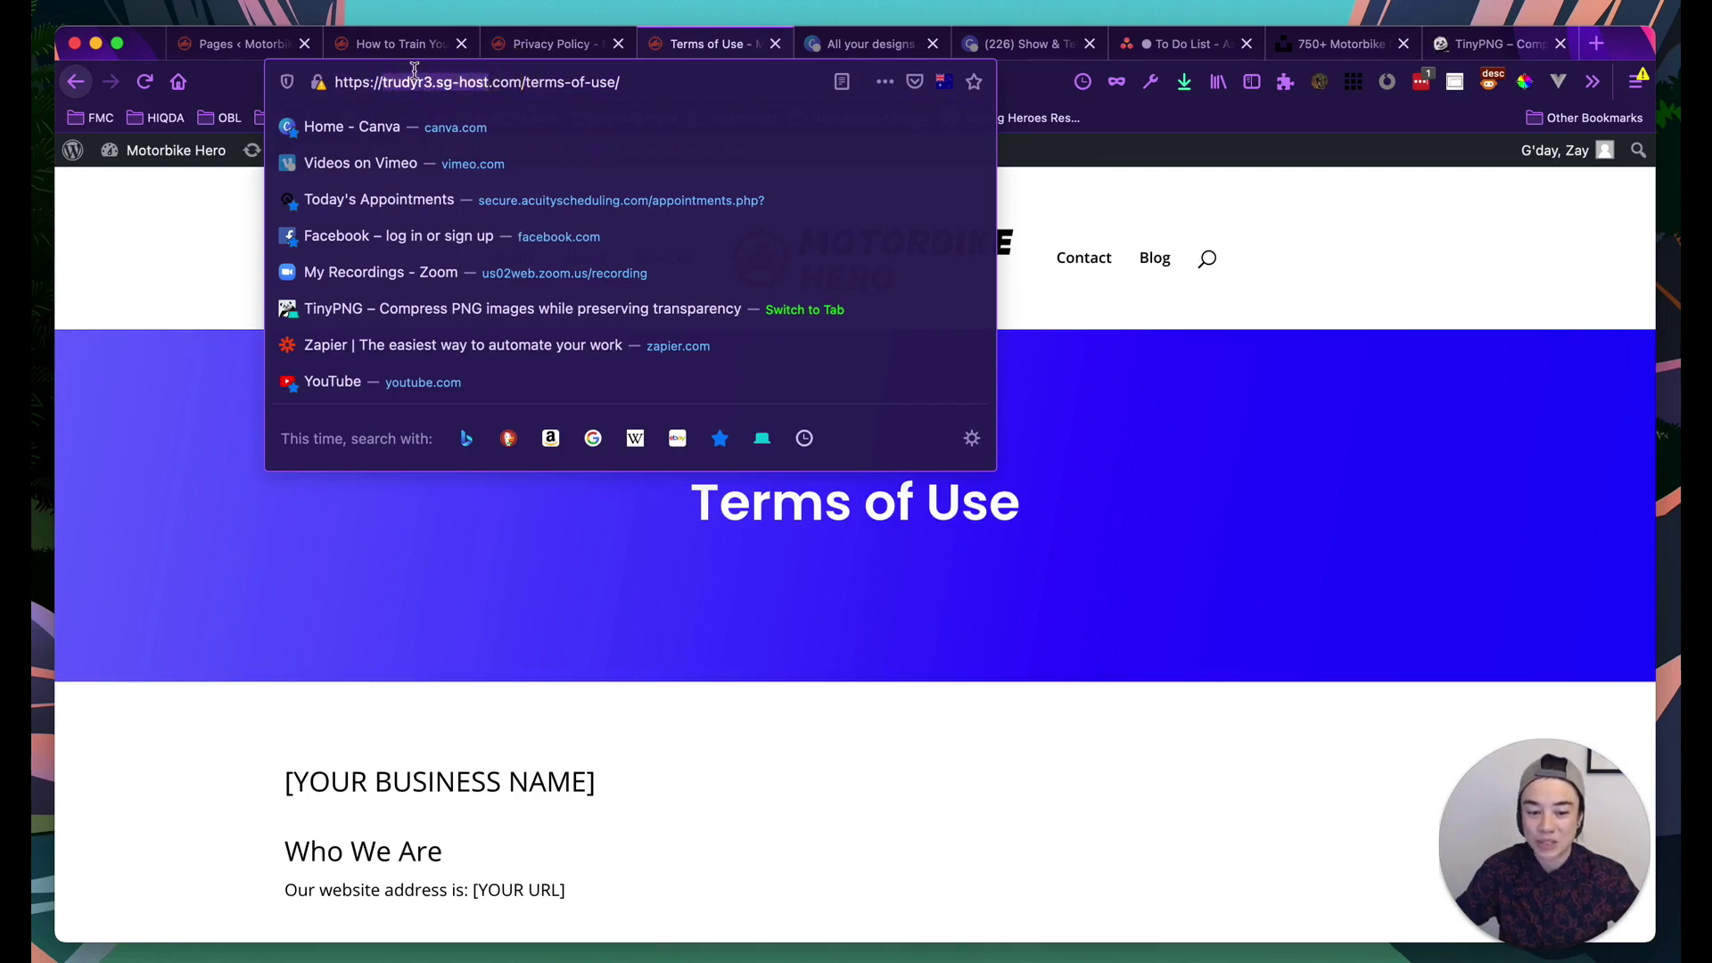
{"action": "left_click", "coordinate": [476, 83]}
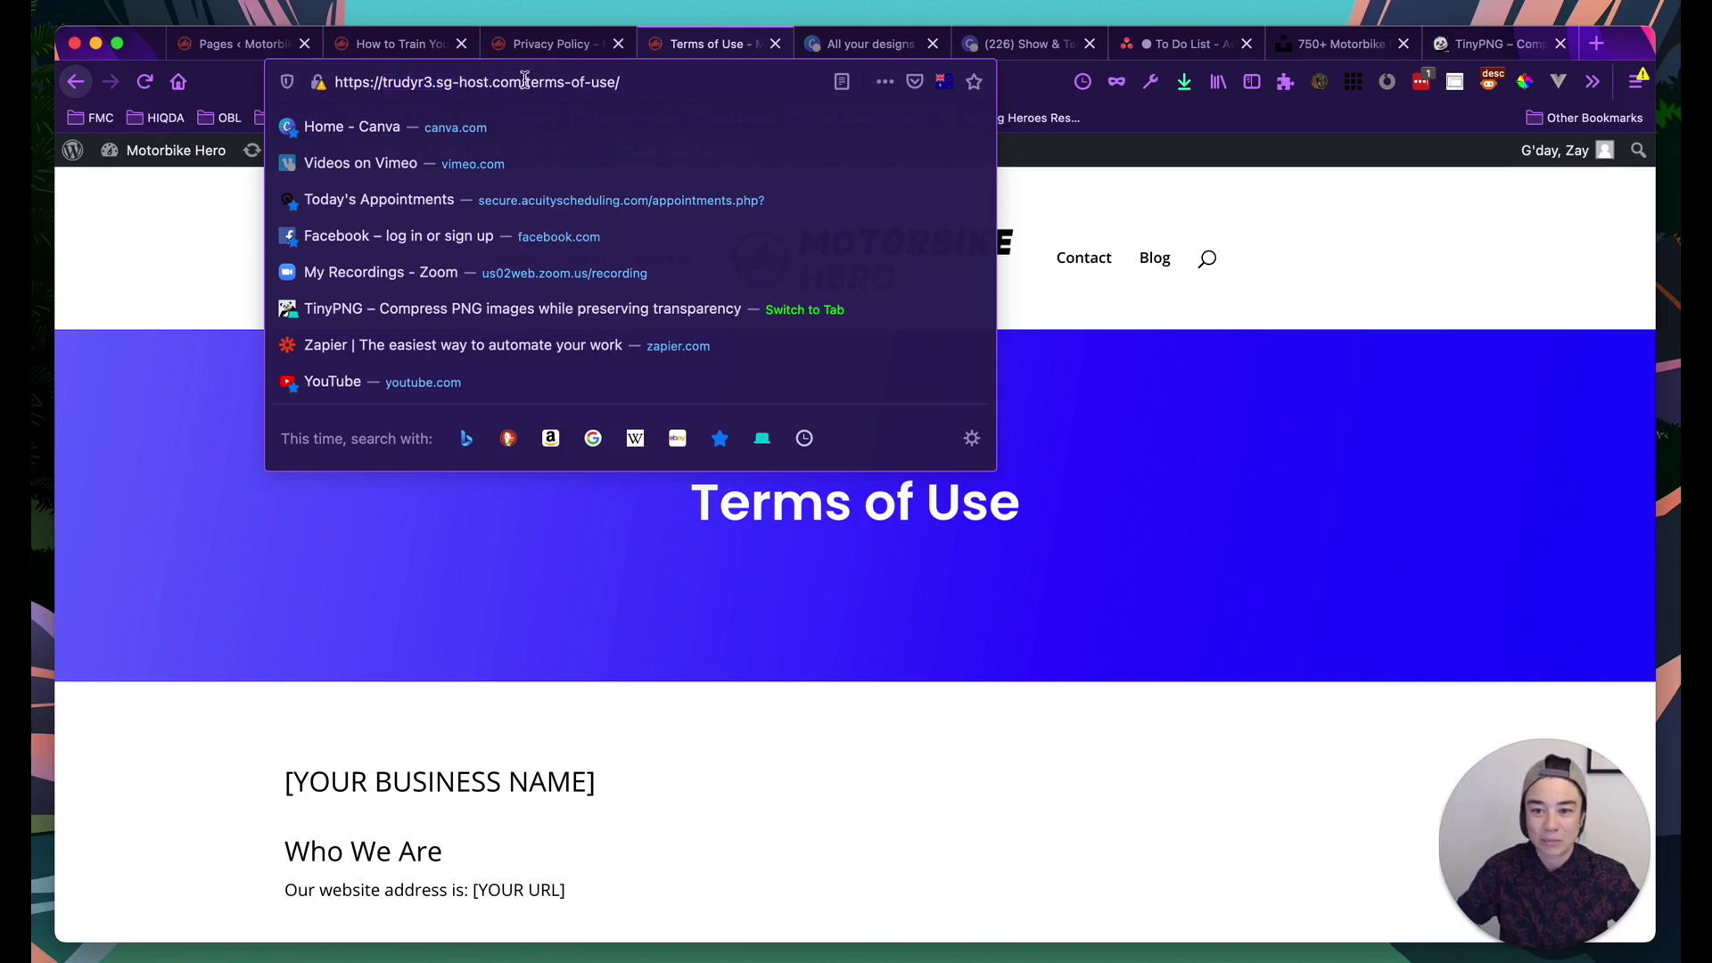
{"action": "left_click_drag", "start_coordinate": [491, 82], "coordinate": [386, 78]}
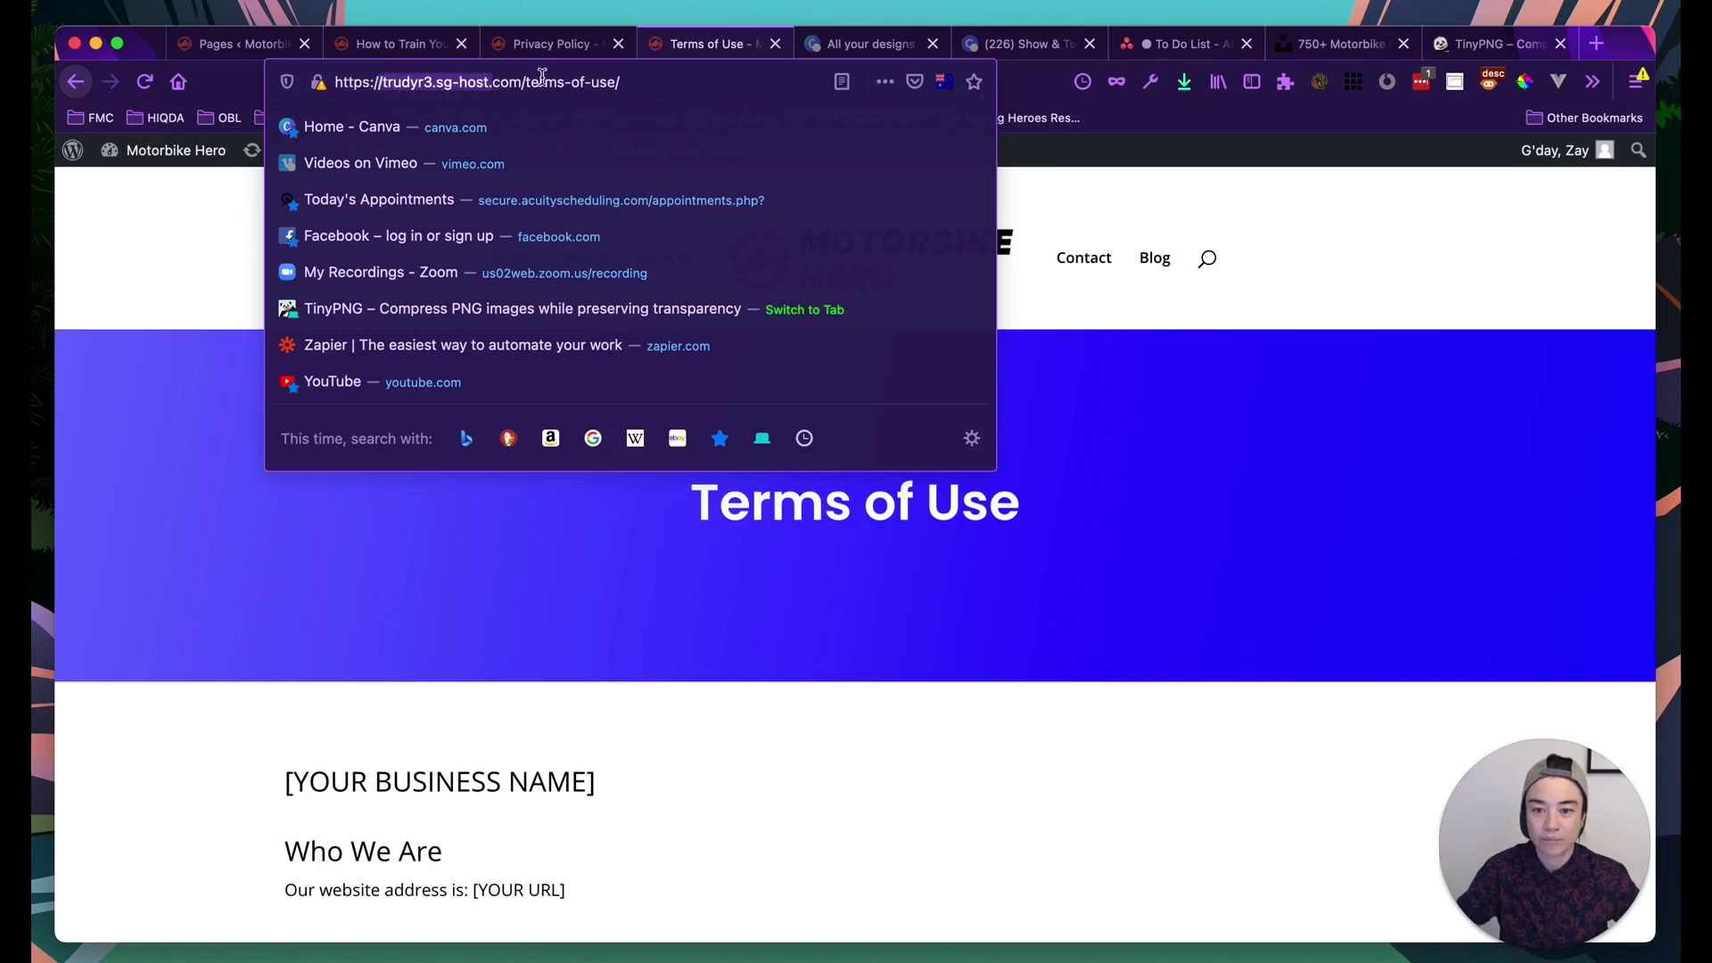
{"action": "left_click", "coordinate": [618, 81]}
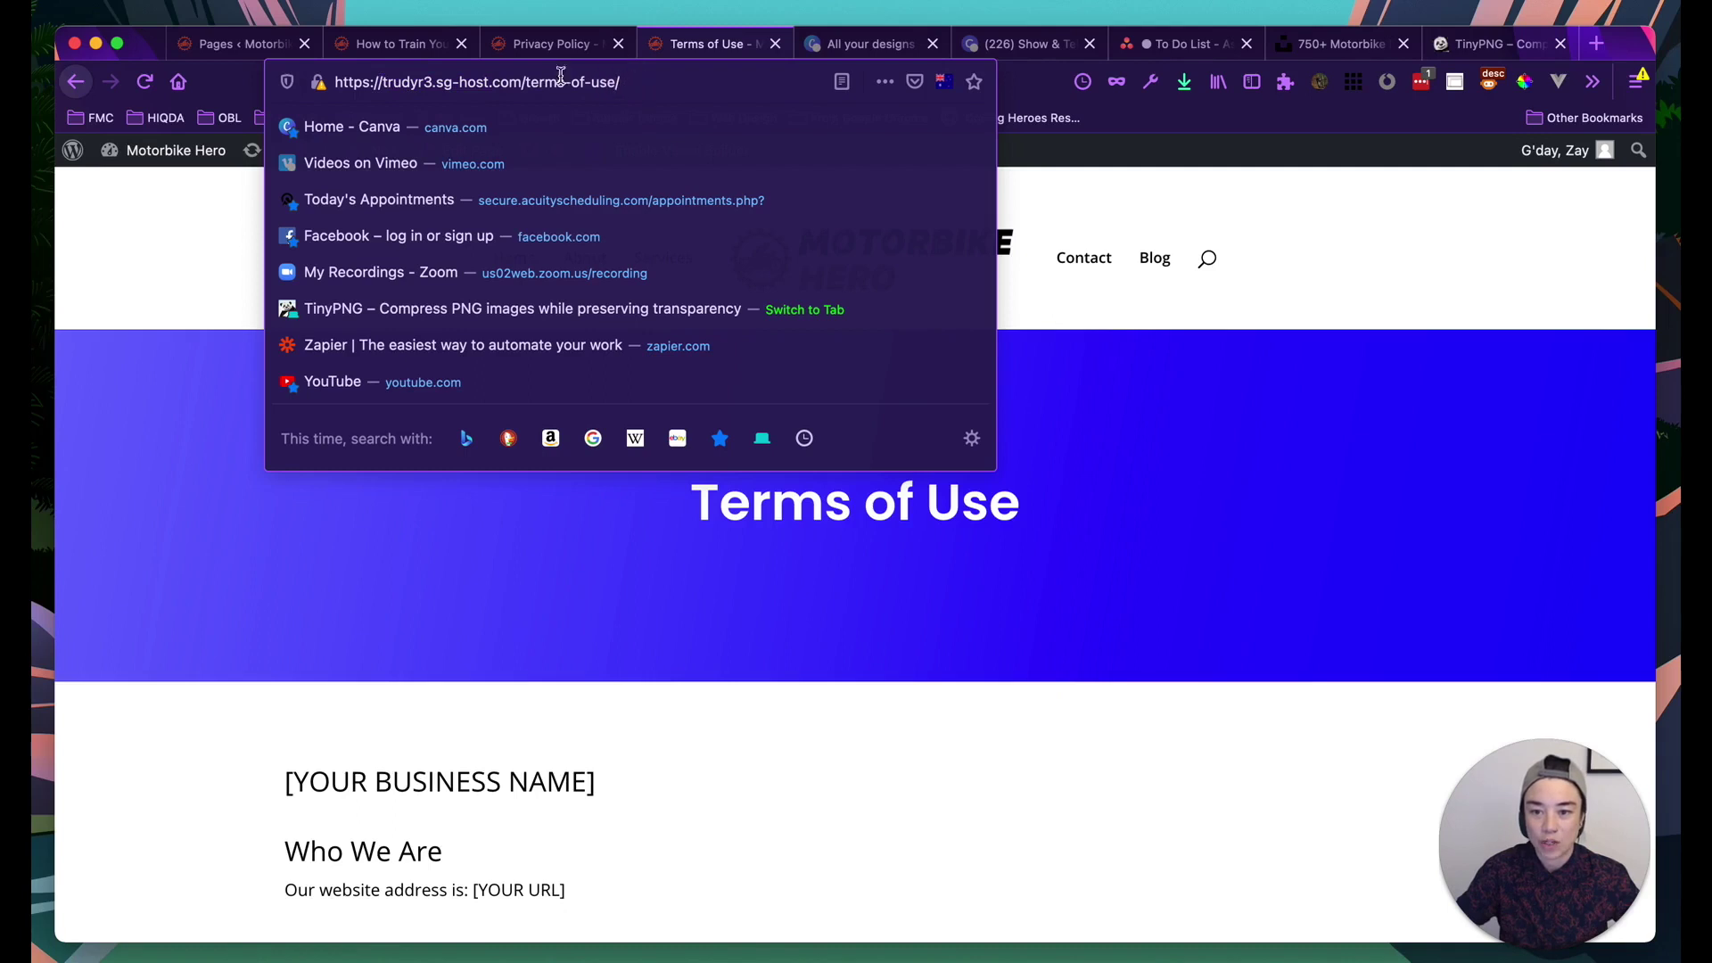
{"action": "left_click", "coordinate": [553, 45]}
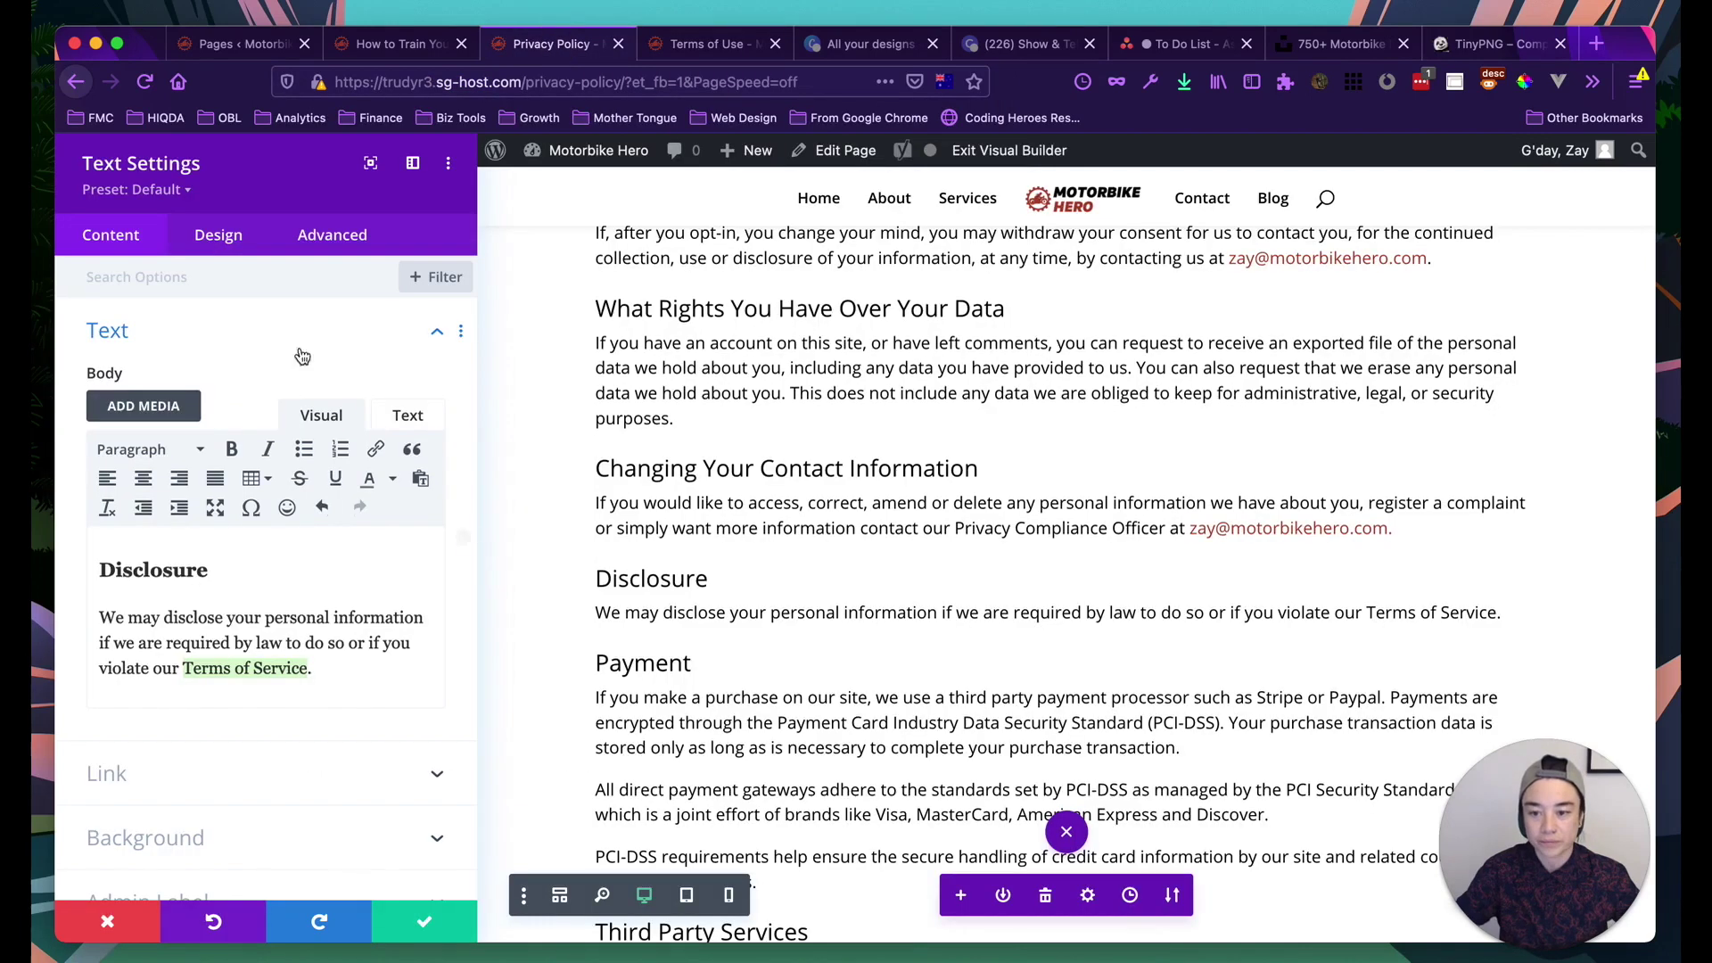
Link 'Terms of Service' in the Disclosure paragraph to the site's /terms-of-use page
{"action": "mouse_move", "coordinate": [588, 150]}
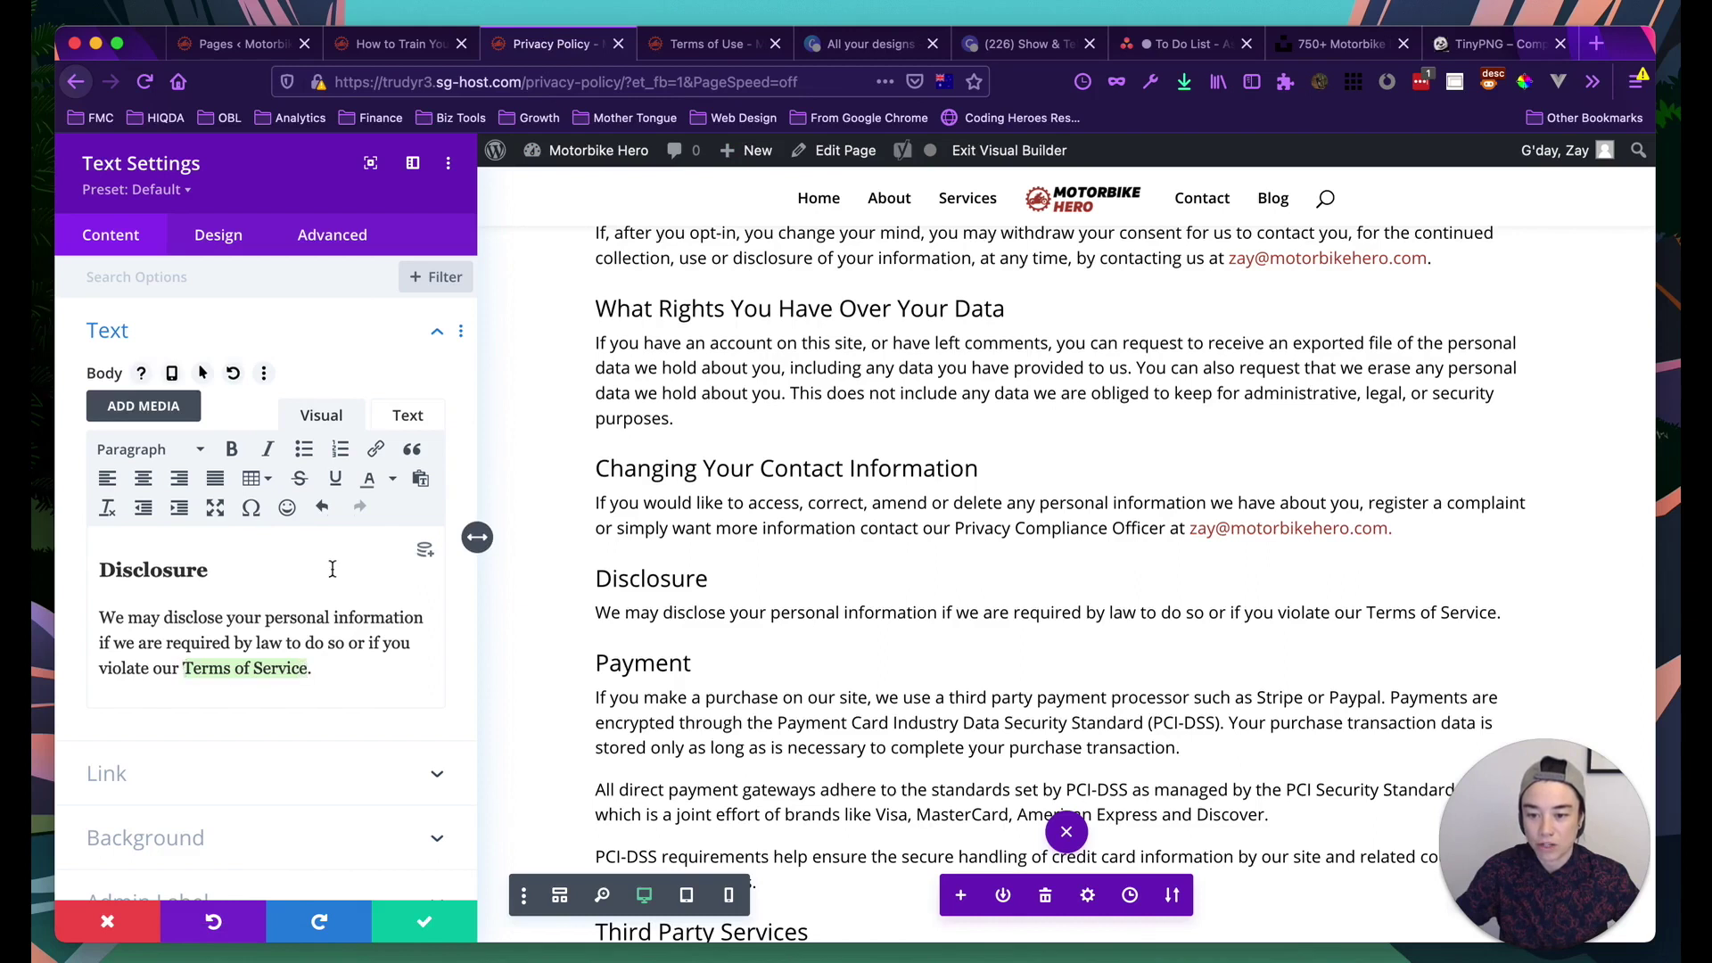
{"action": "left_click", "coordinate": [376, 450]}
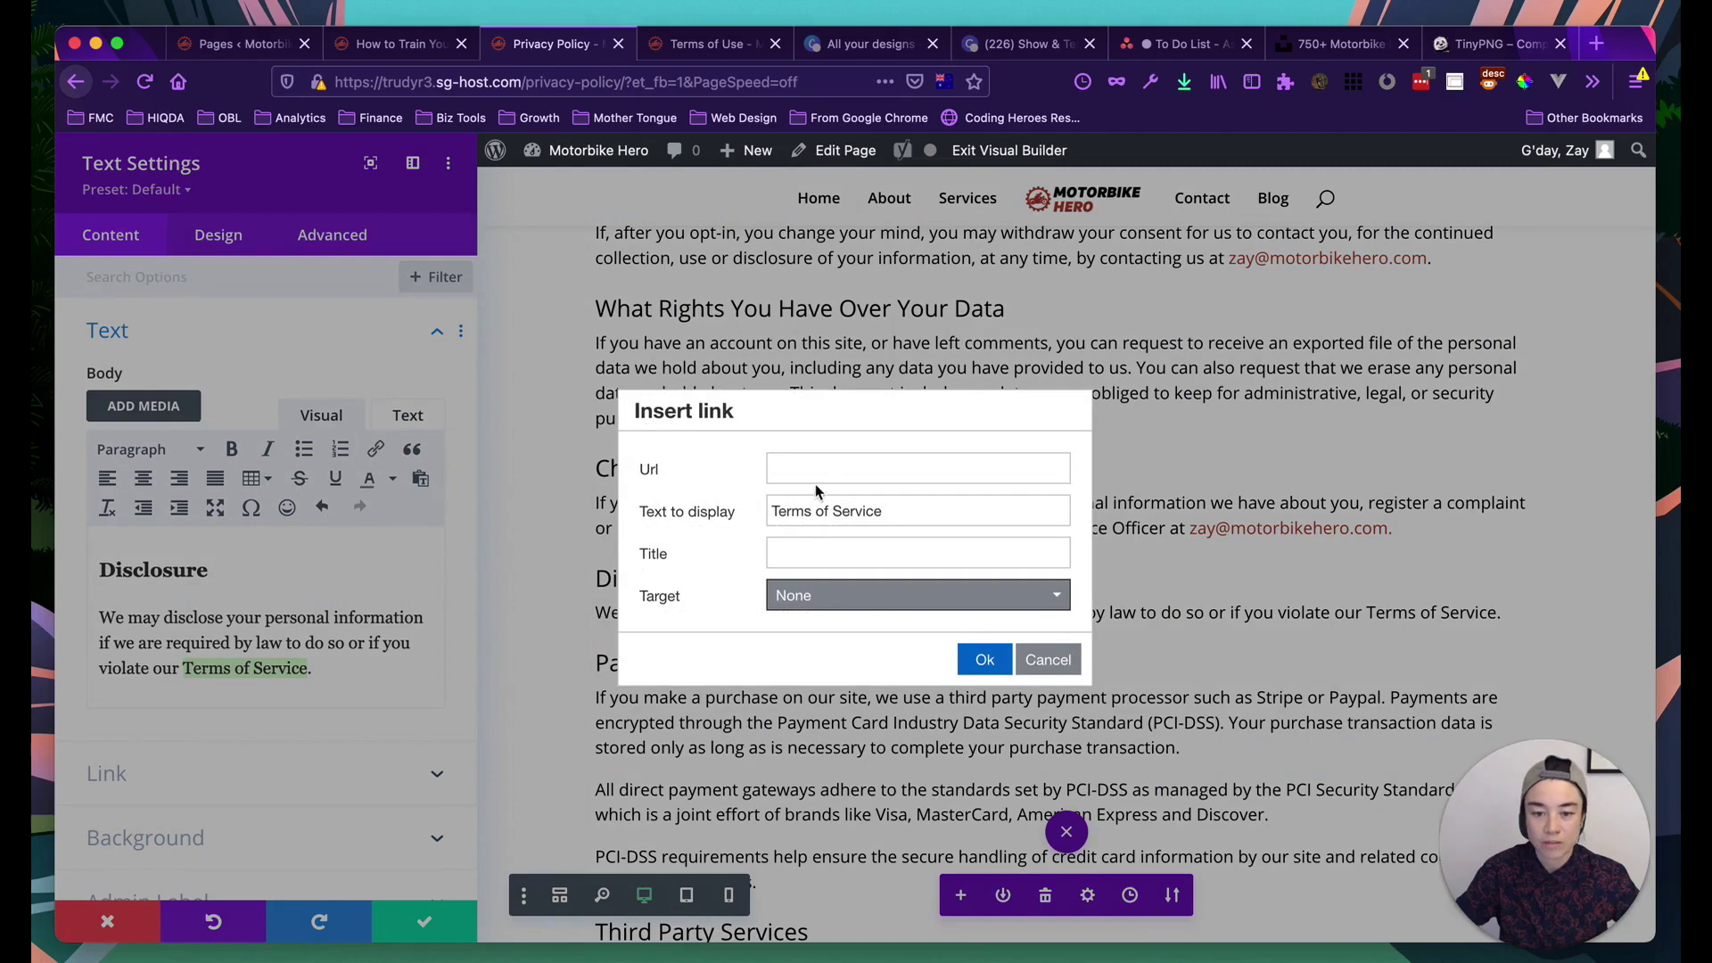
{"action": "left_click", "coordinate": [821, 471]}
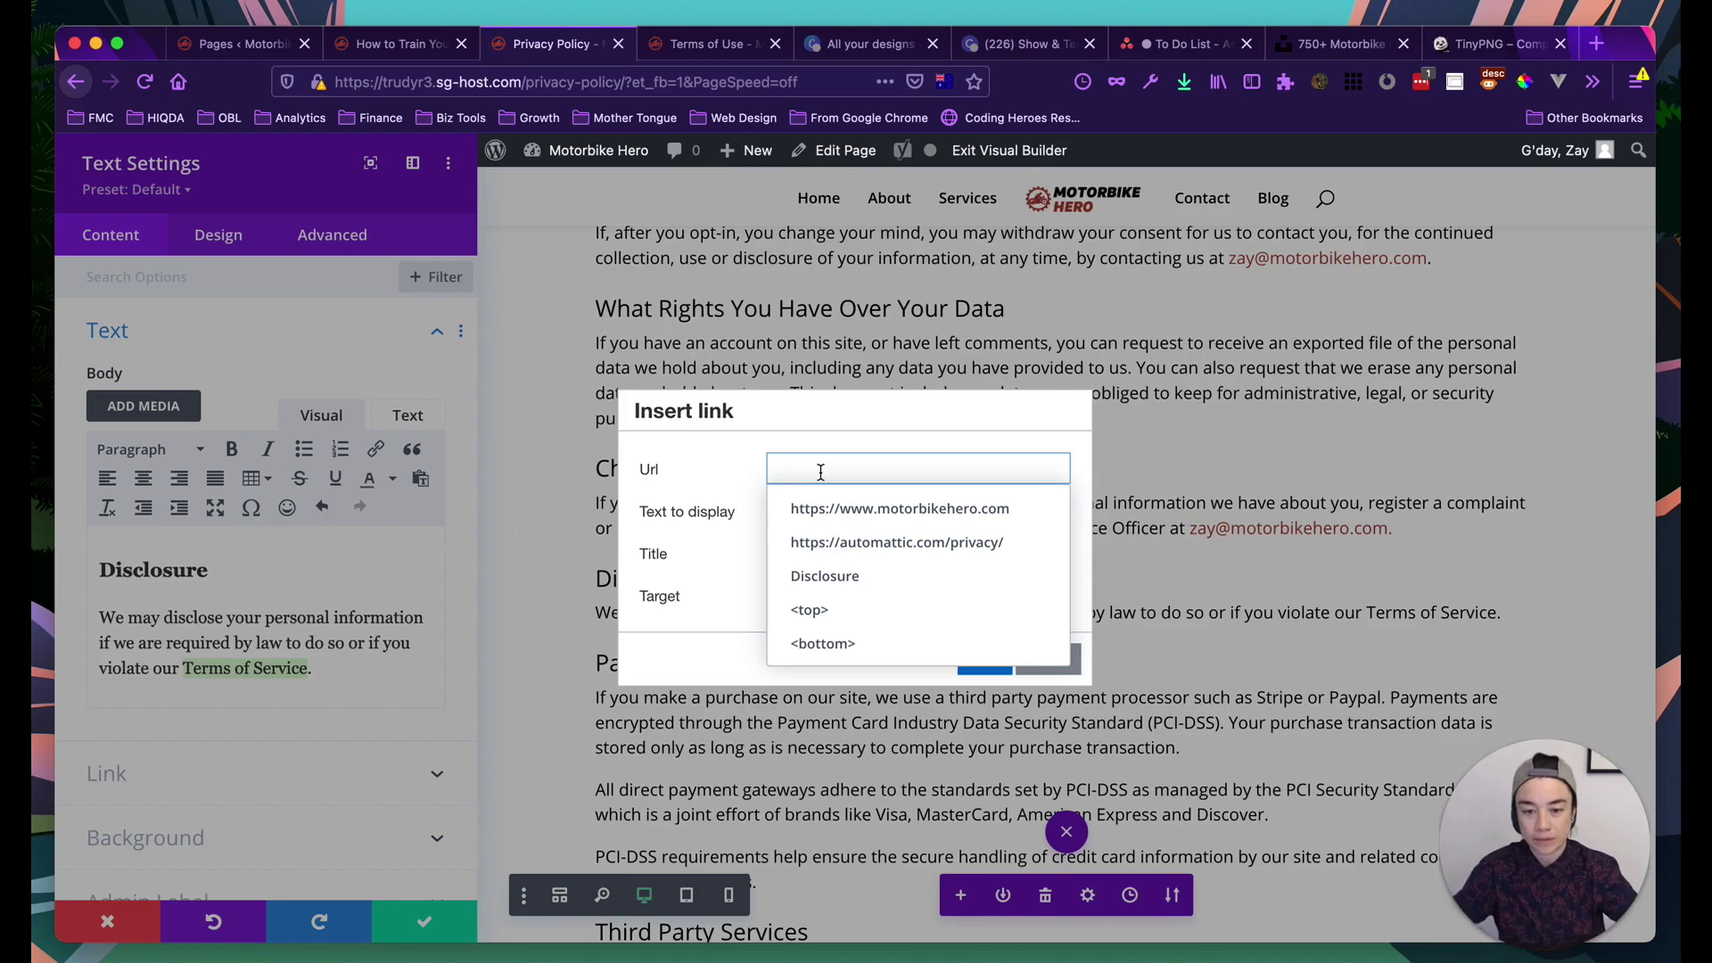
{"action": "left_click", "coordinate": [835, 506]}
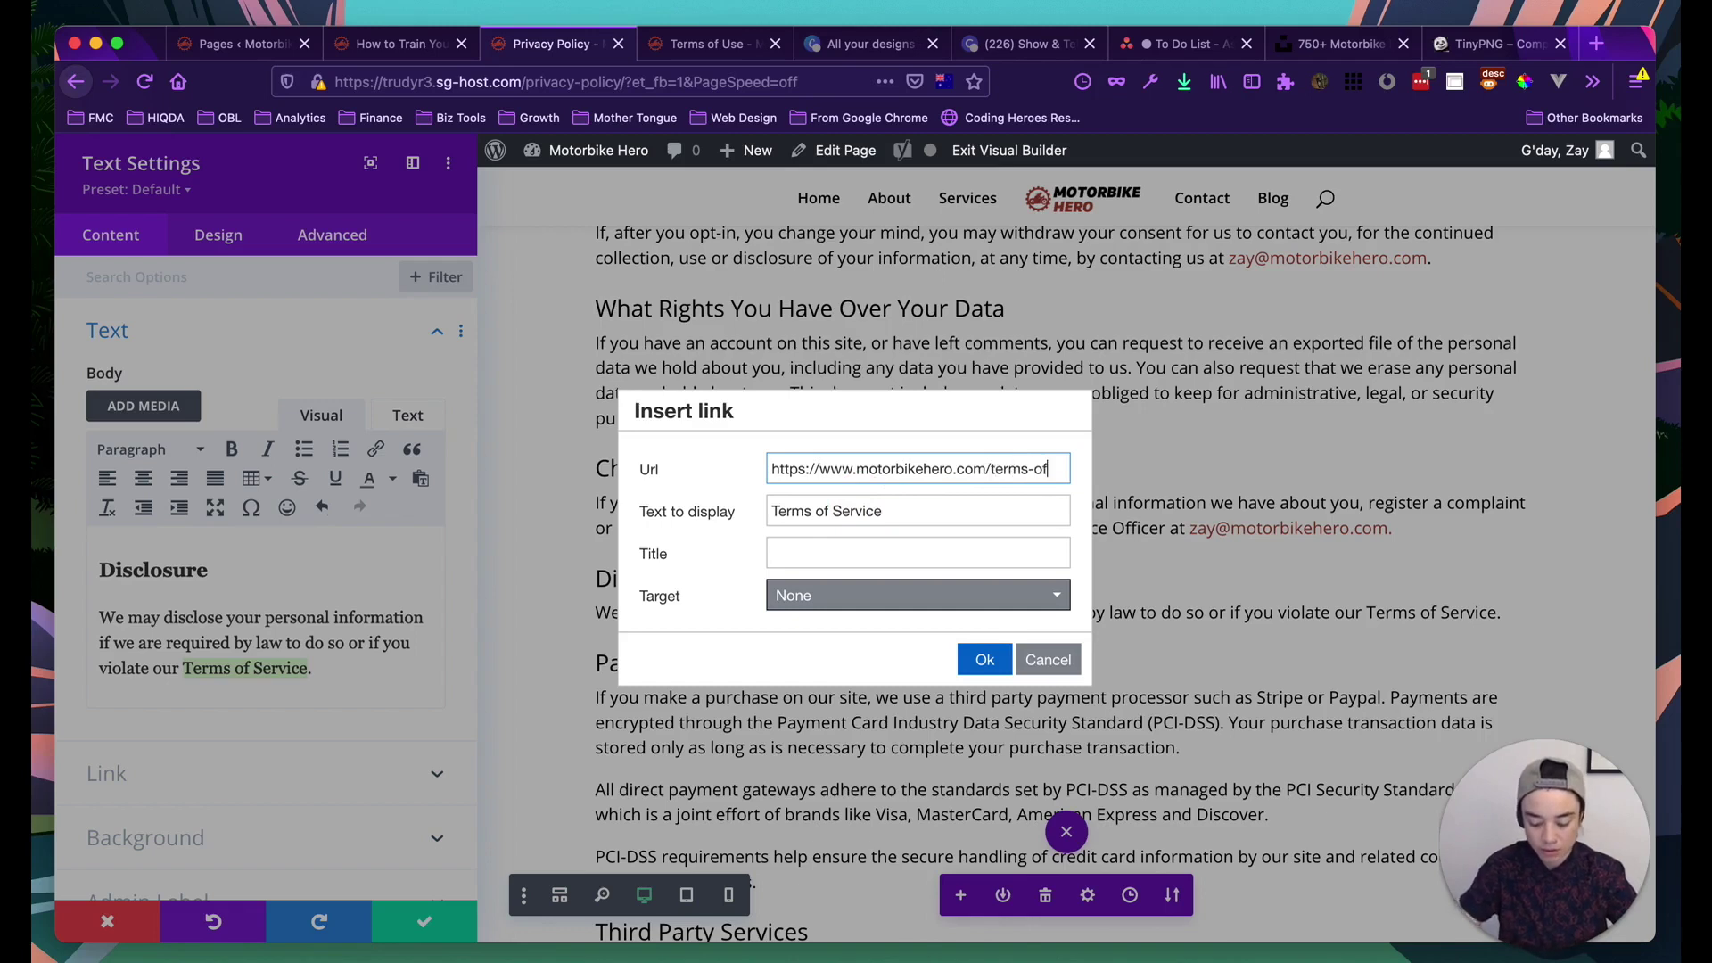
{"action": "type", "text": "/terms-of-use"}
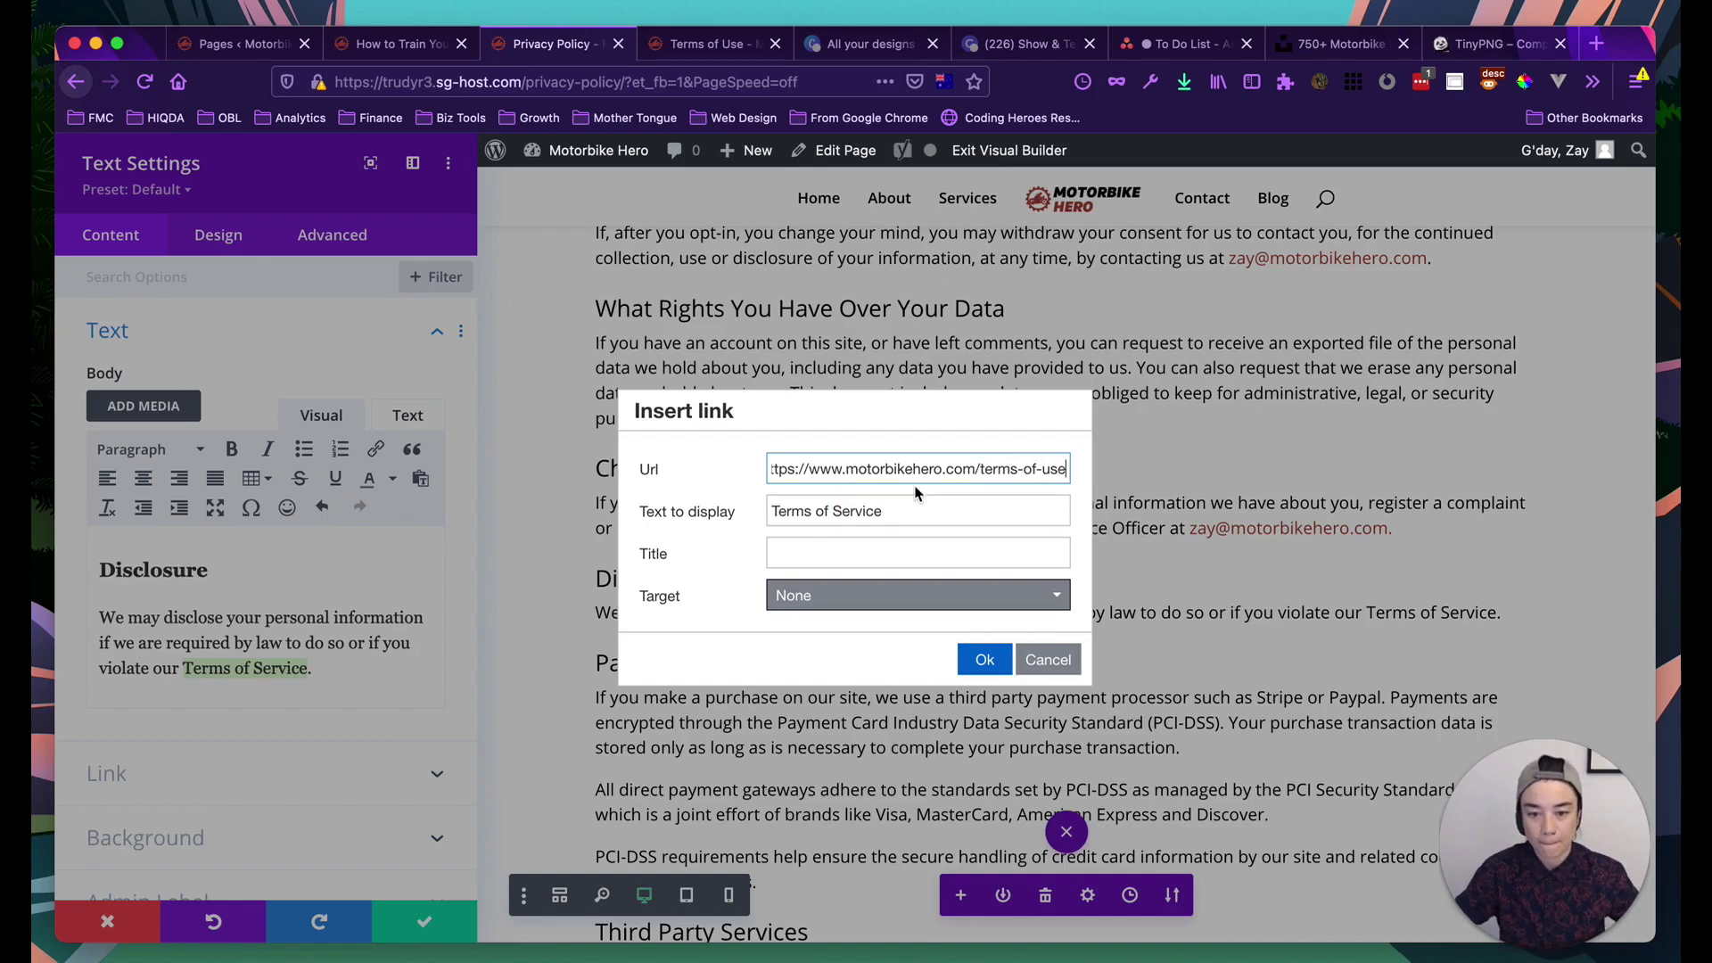
Give the link the title 'Terms of Service' and apply it
{"action": "left_click", "coordinate": [815, 557]}
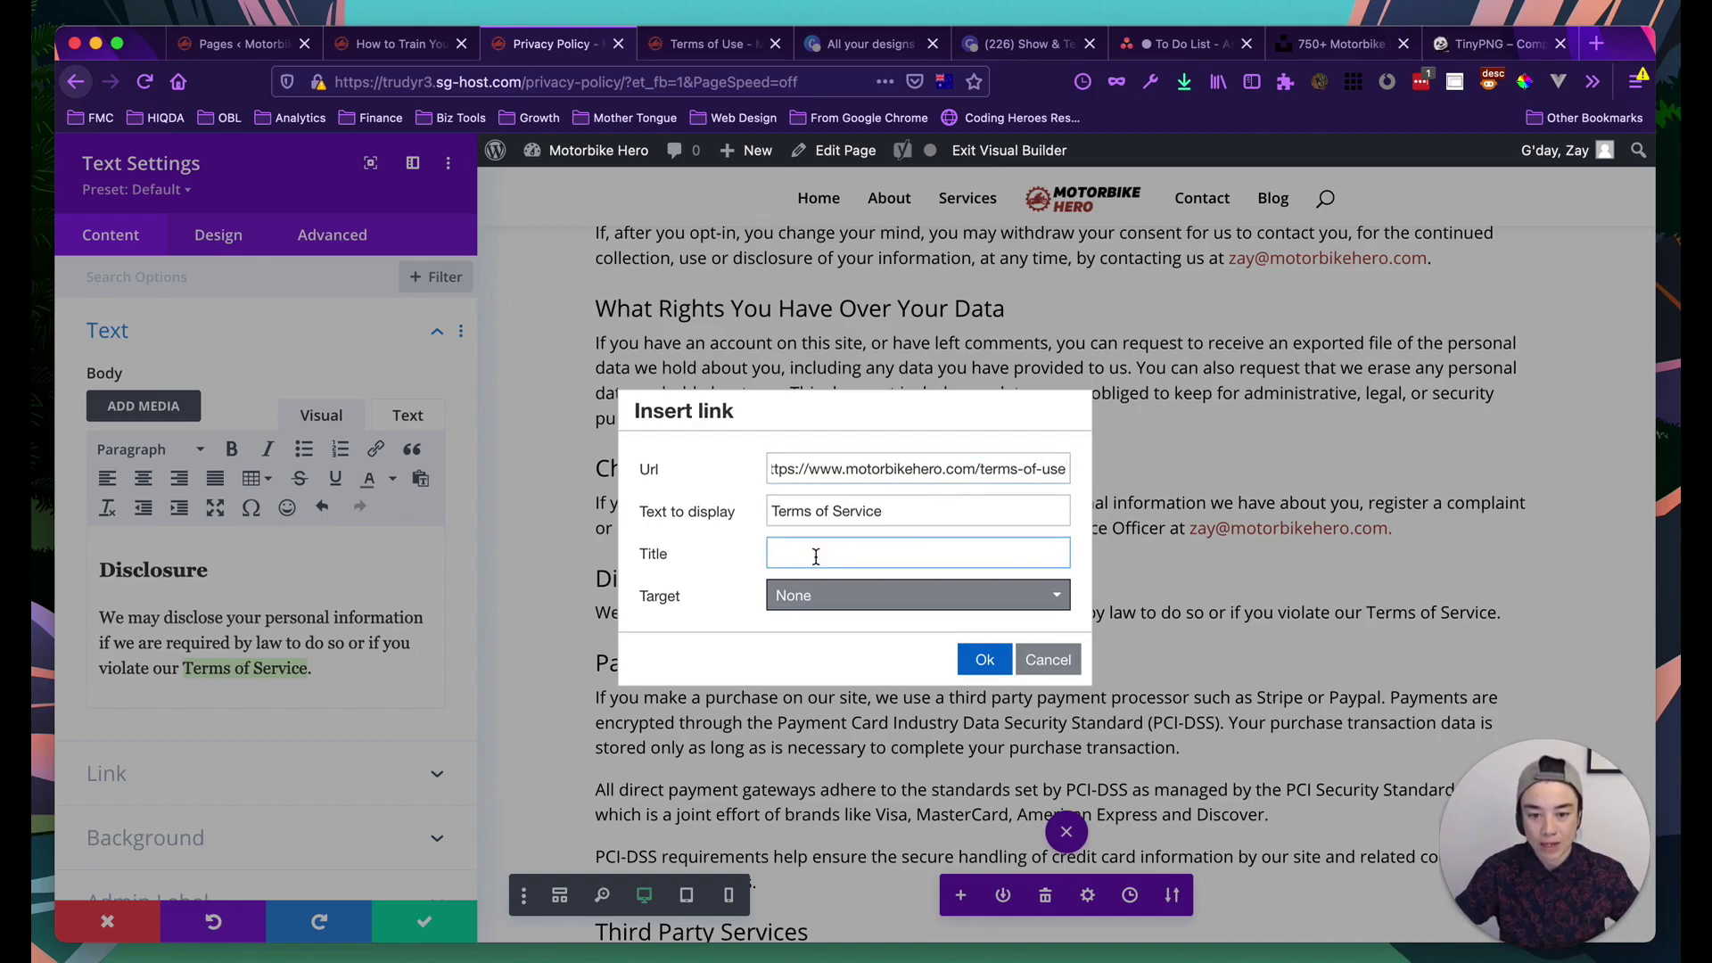
{"action": "left_click", "coordinate": [911, 475]}
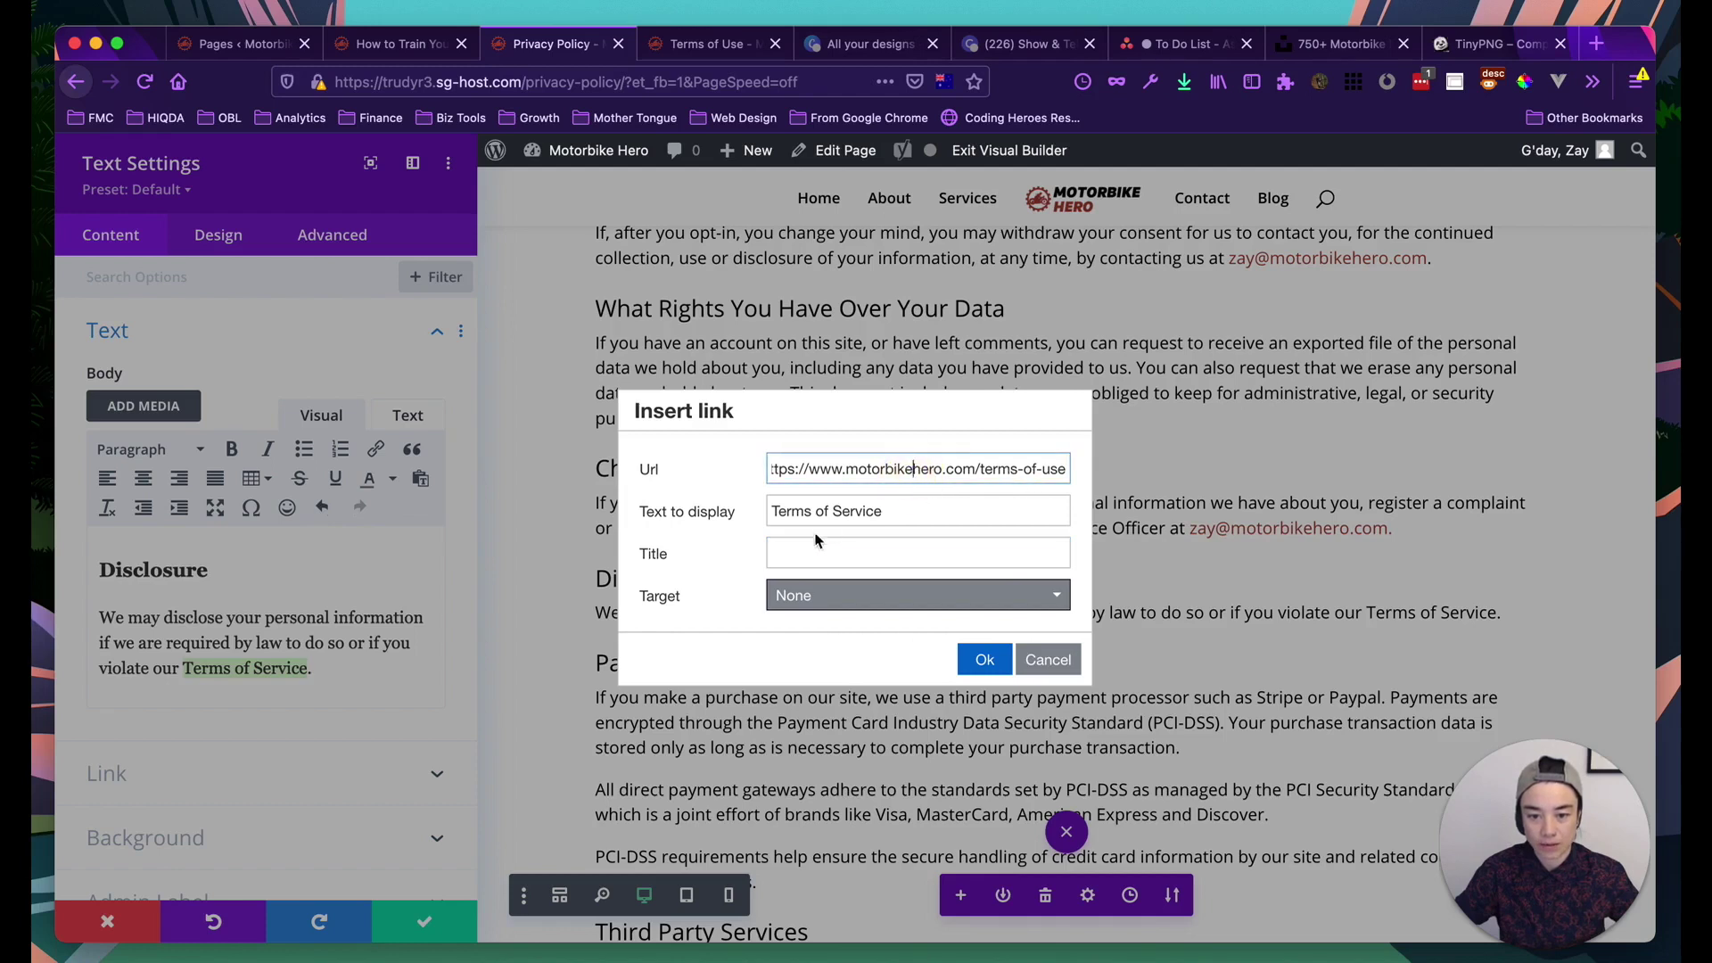
{"action": "triple_click", "coordinate": [800, 512]}
{"action": "key", "text": "super+c"}
{"action": "left_click", "coordinate": [793, 548]}
{"action": "key", "text": "super+v"}
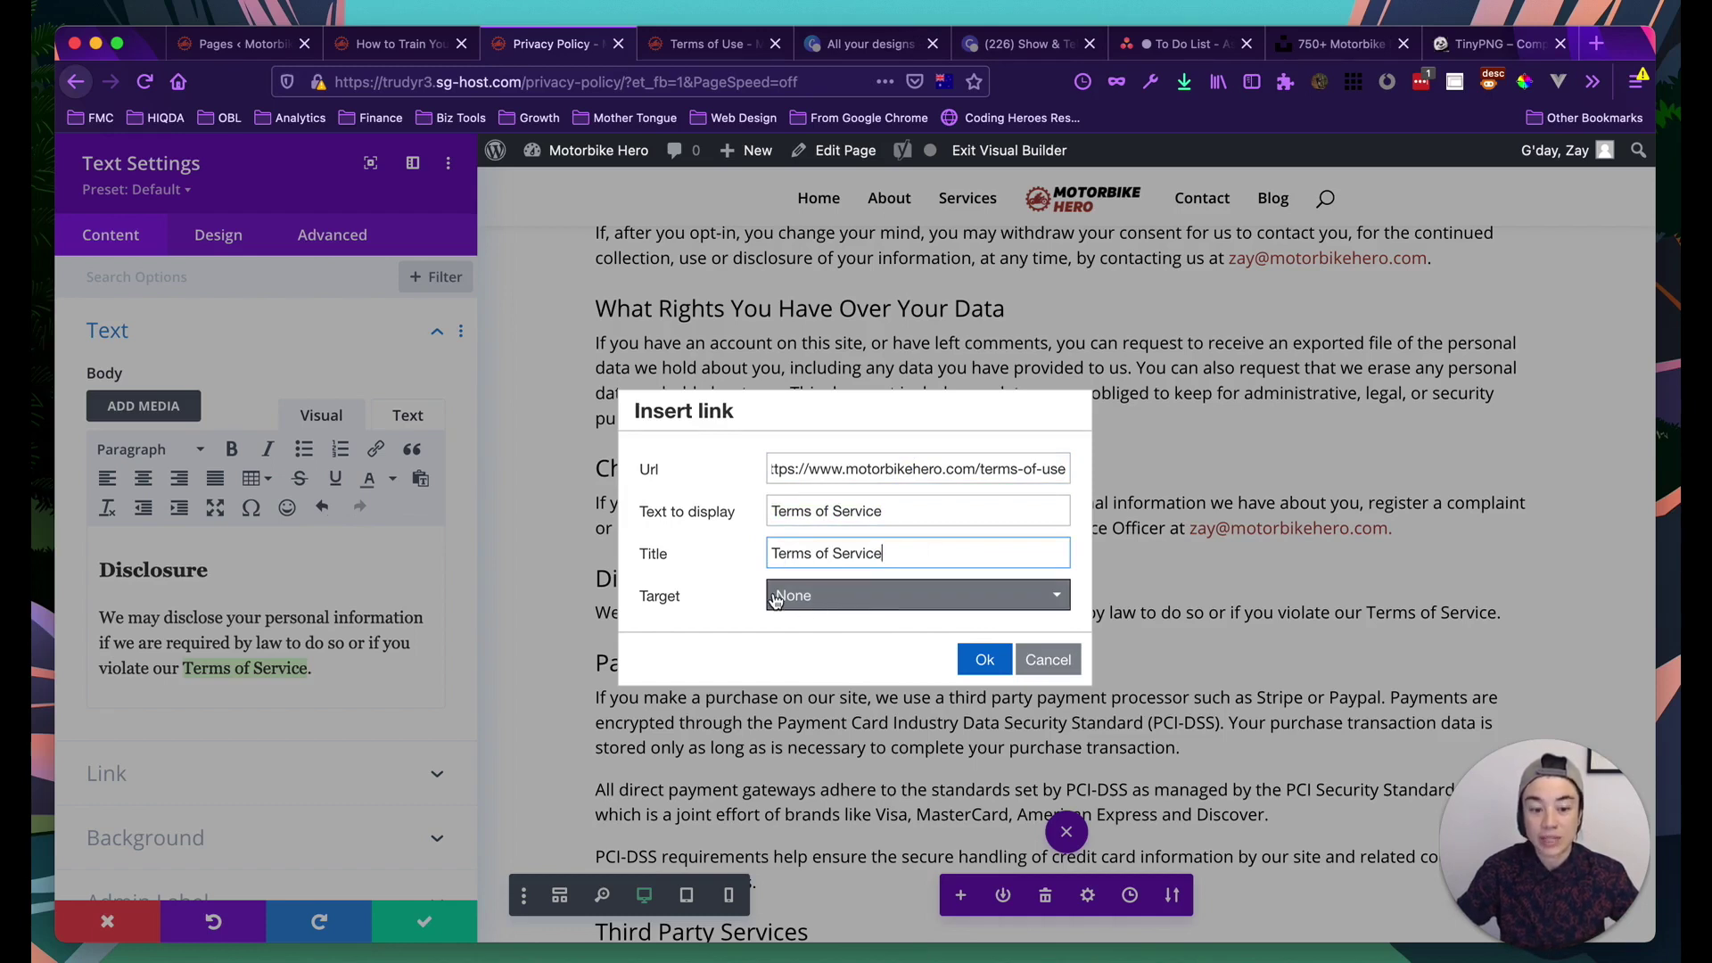
{"action": "left_click", "coordinate": [975, 665]}
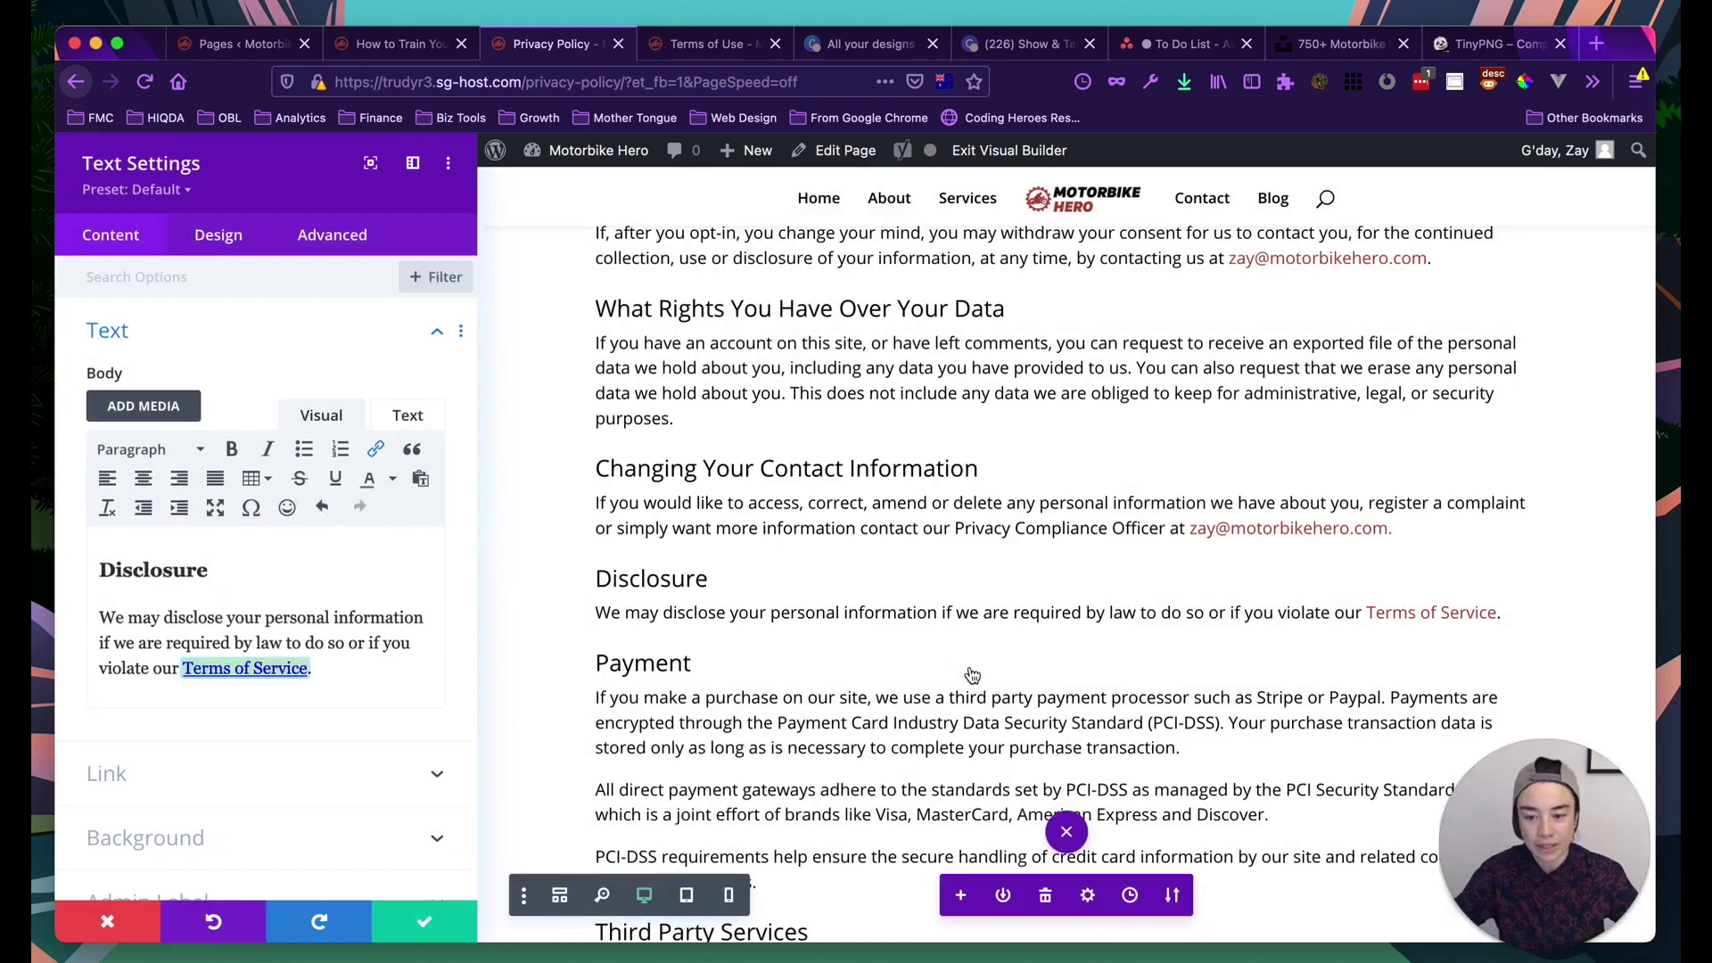
{"action": "left_click", "coordinate": [311, 642]}
{"action": "scroll", "coordinate": [339, 678], "scroll_direction": "down", "scroll_amount": 1}
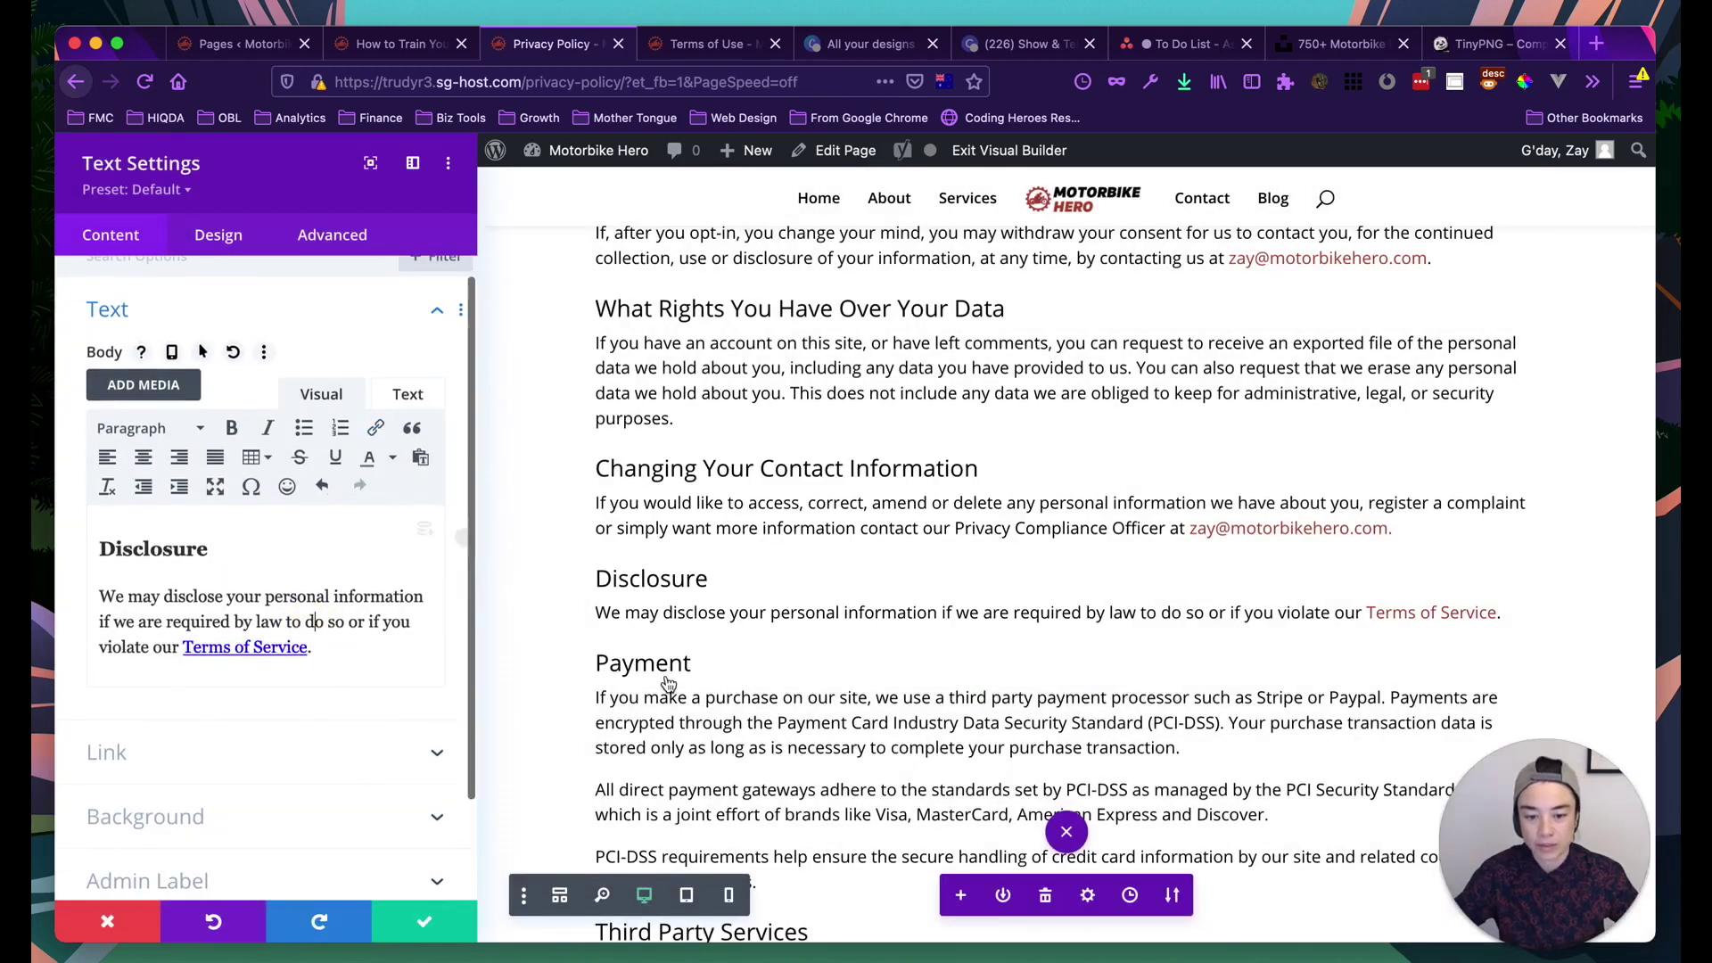
{"action": "scroll", "coordinate": [669, 684], "scroll_direction": "down", "scroll_amount": 10}
{"action": "scroll", "coordinate": [669, 684], "scroll_direction": "down", "scroll_amount": 12}
{"action": "scroll", "coordinate": [669, 684], "scroll_direction": "down", "scroll_amount": 5}
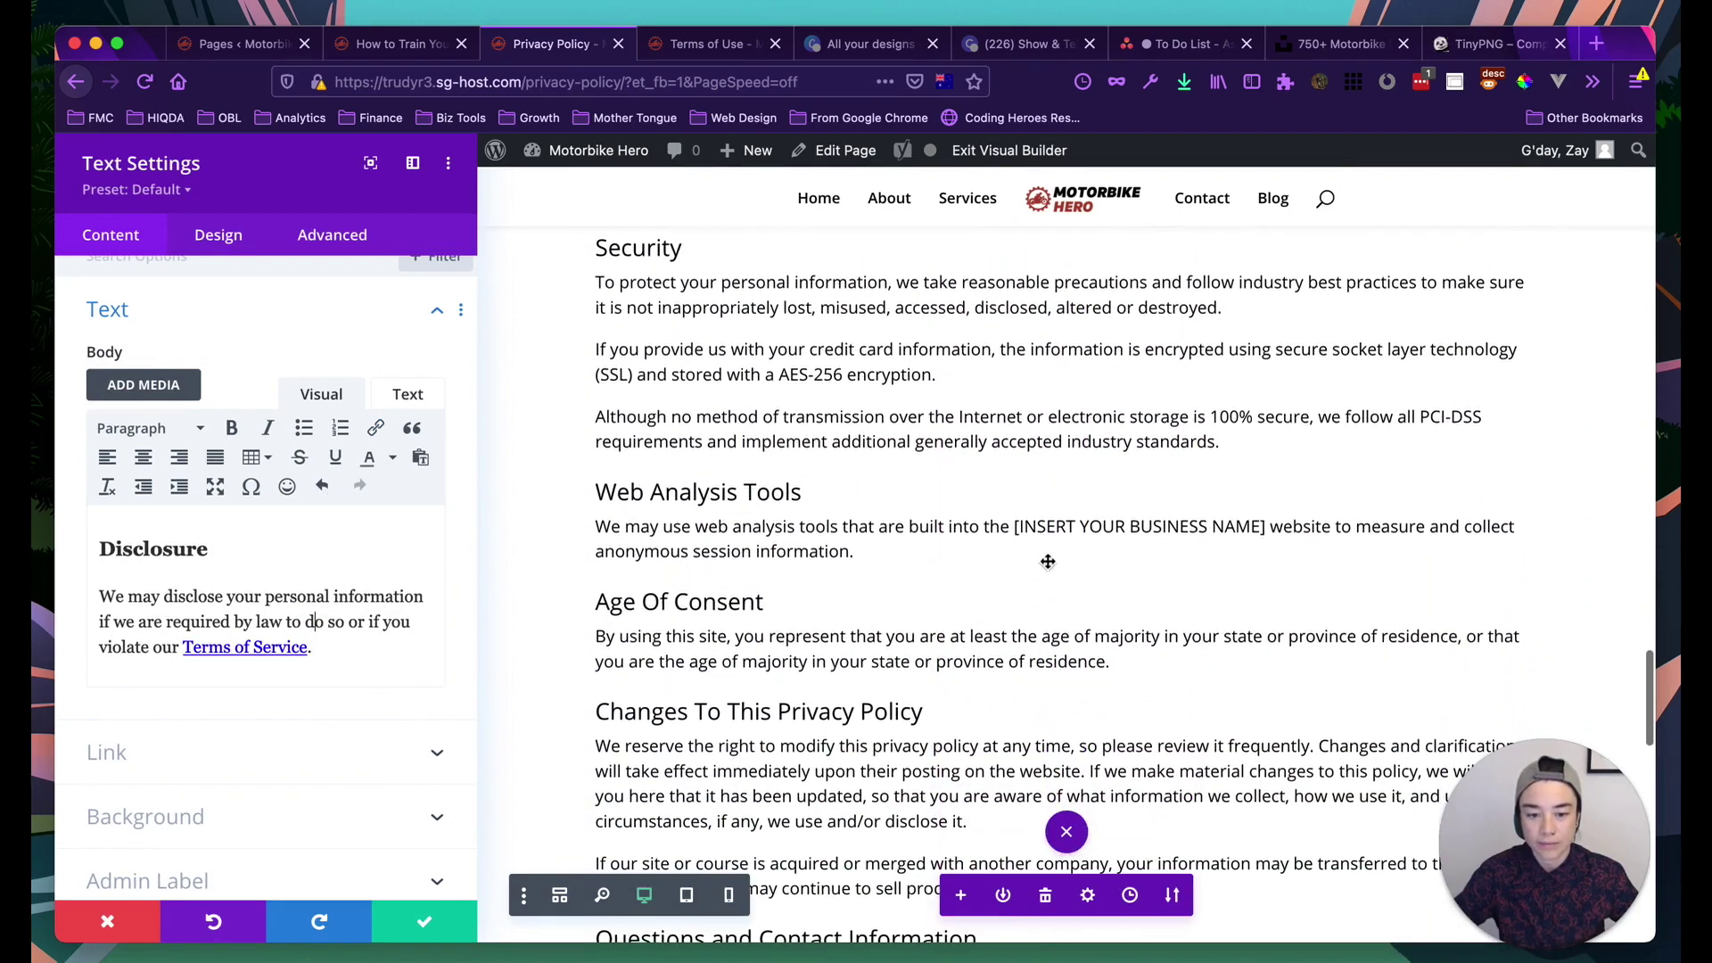
Save the Disclosure module and replace the Web Analysis Tools business-name placeholder with 'Motorbike Hero'
{"action": "left_click", "coordinate": [423, 921]}
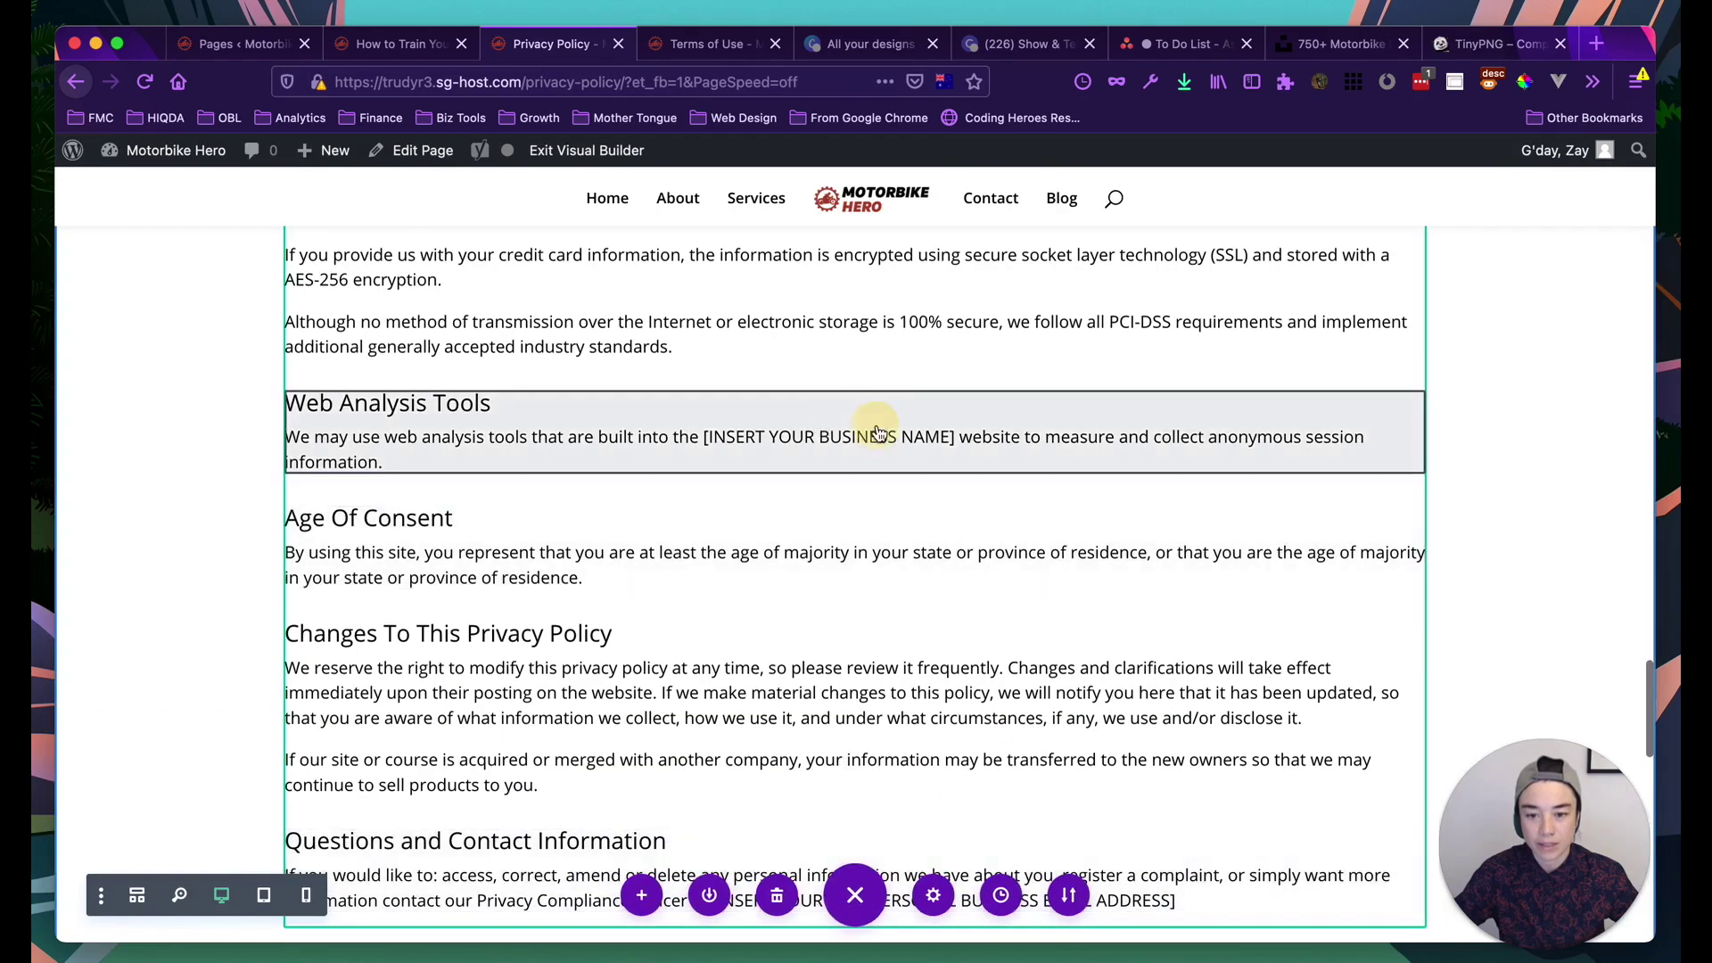
{"action": "mouse_move", "coordinate": [853, 440]}
{"action": "left_click", "coordinate": [802, 398]}
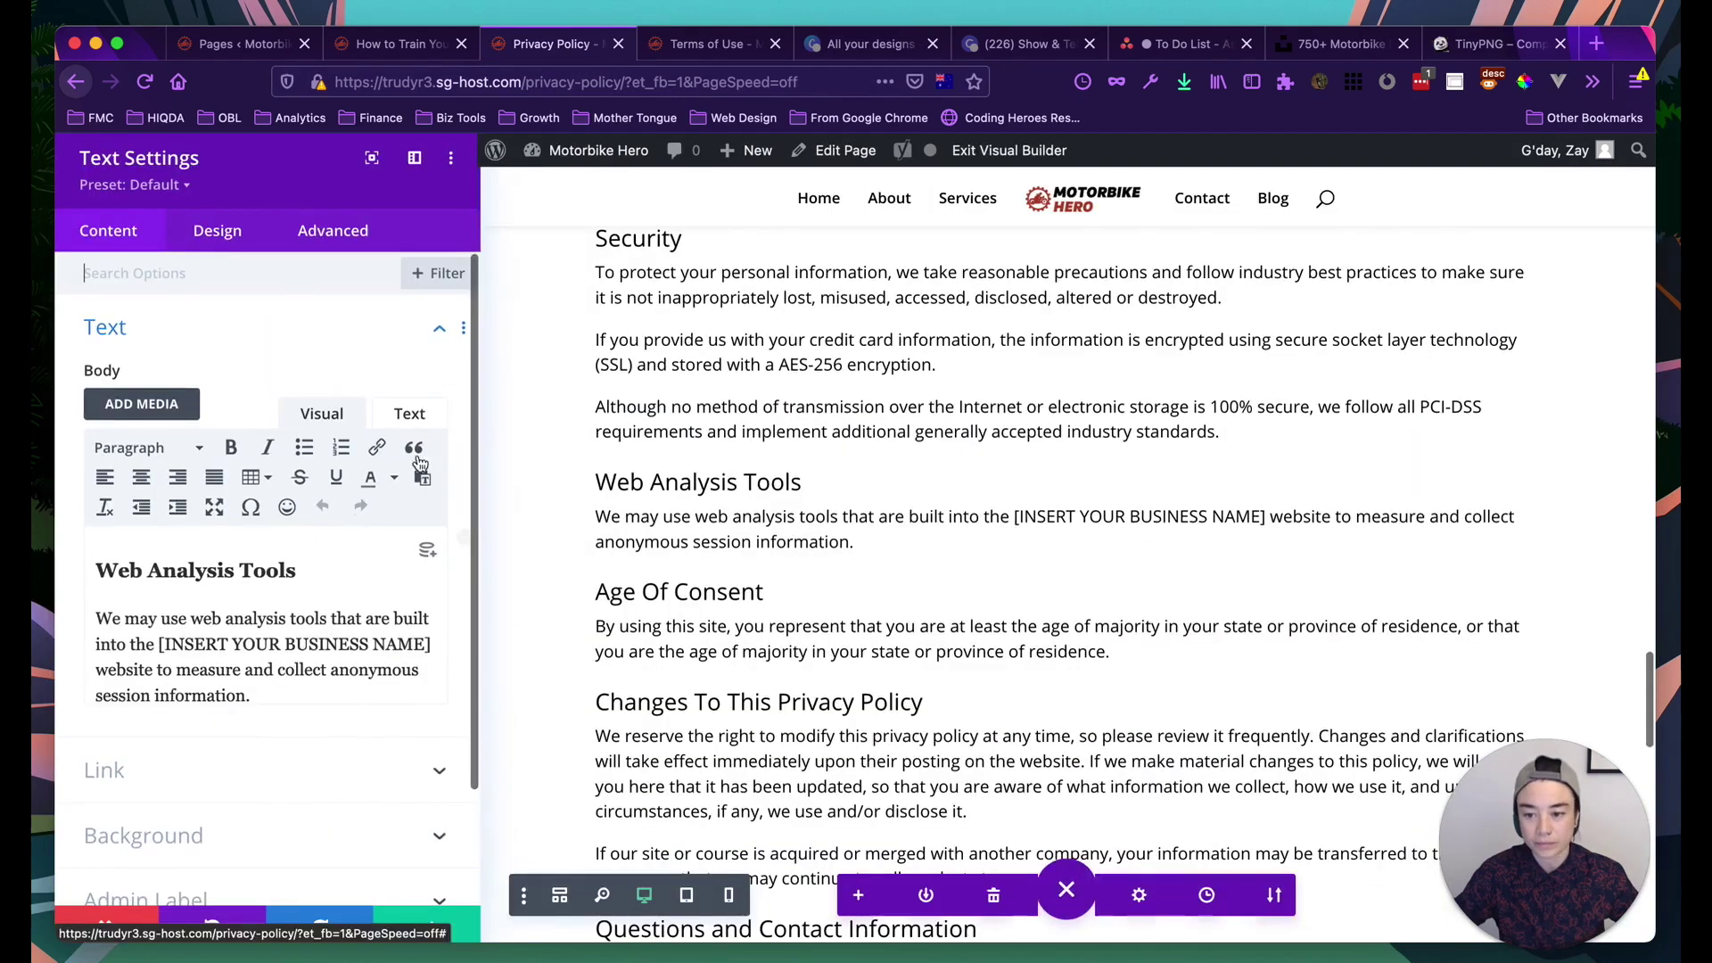
{"action": "left_click_drag", "start_coordinate": [430, 644], "coordinate": [161, 644]}
{"action": "type", "text": "Motorbike Her"}
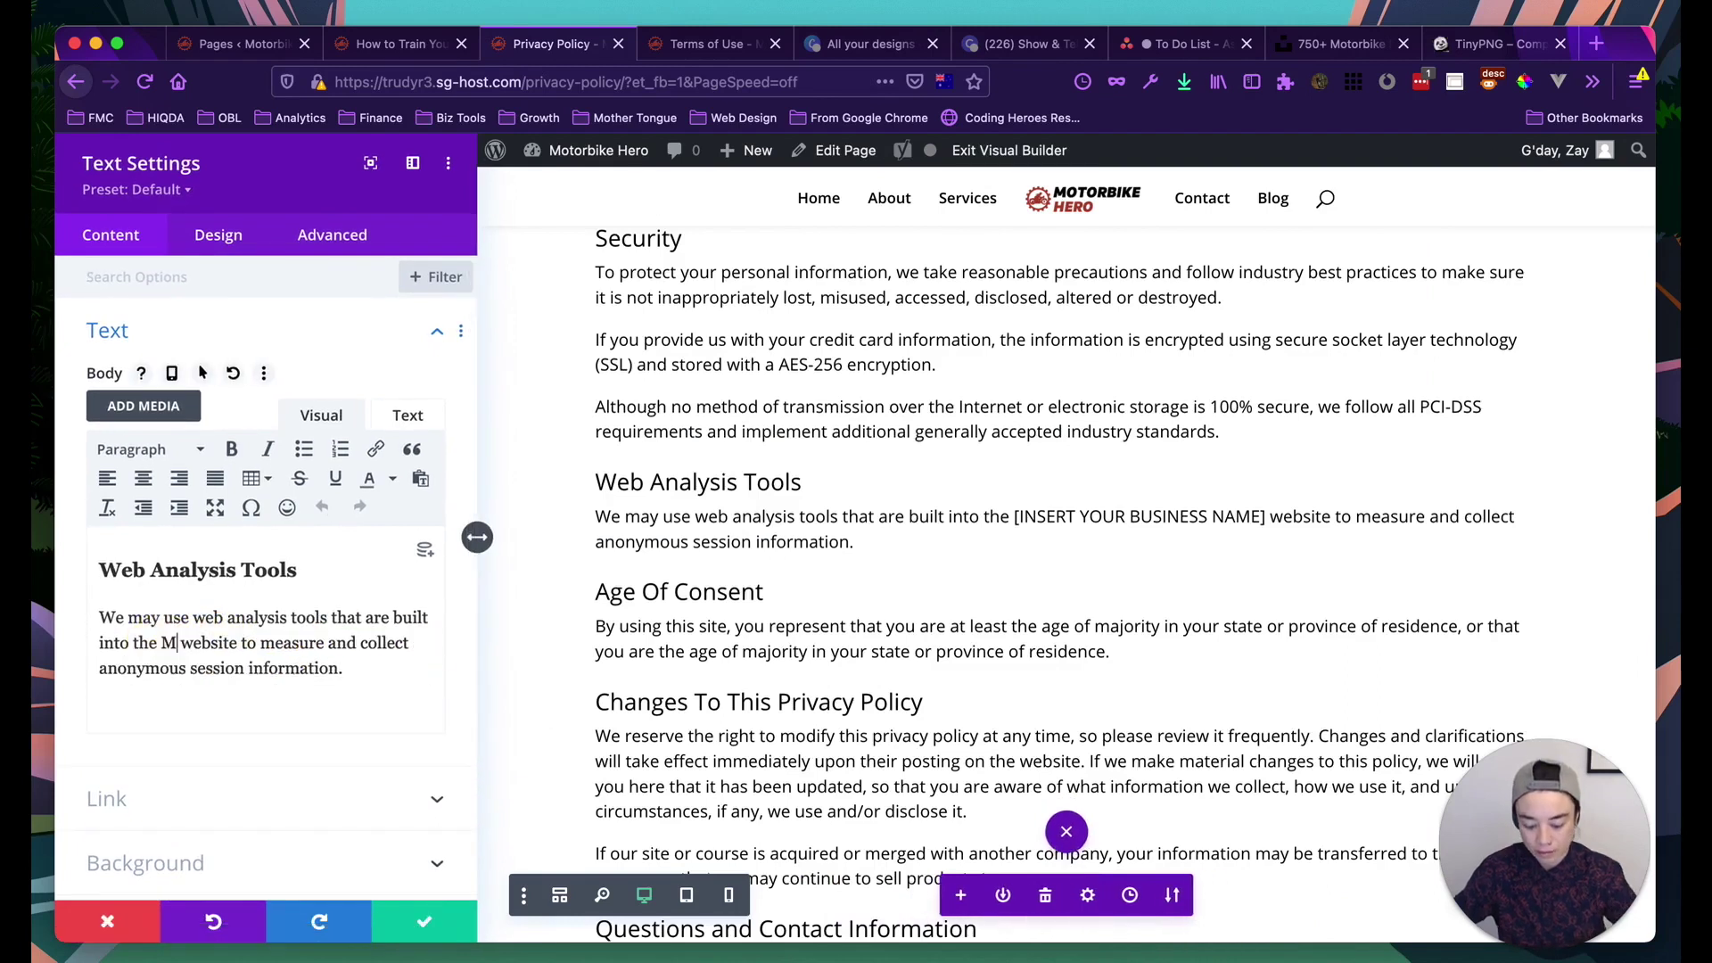
{"action": "type", "text": "o"}
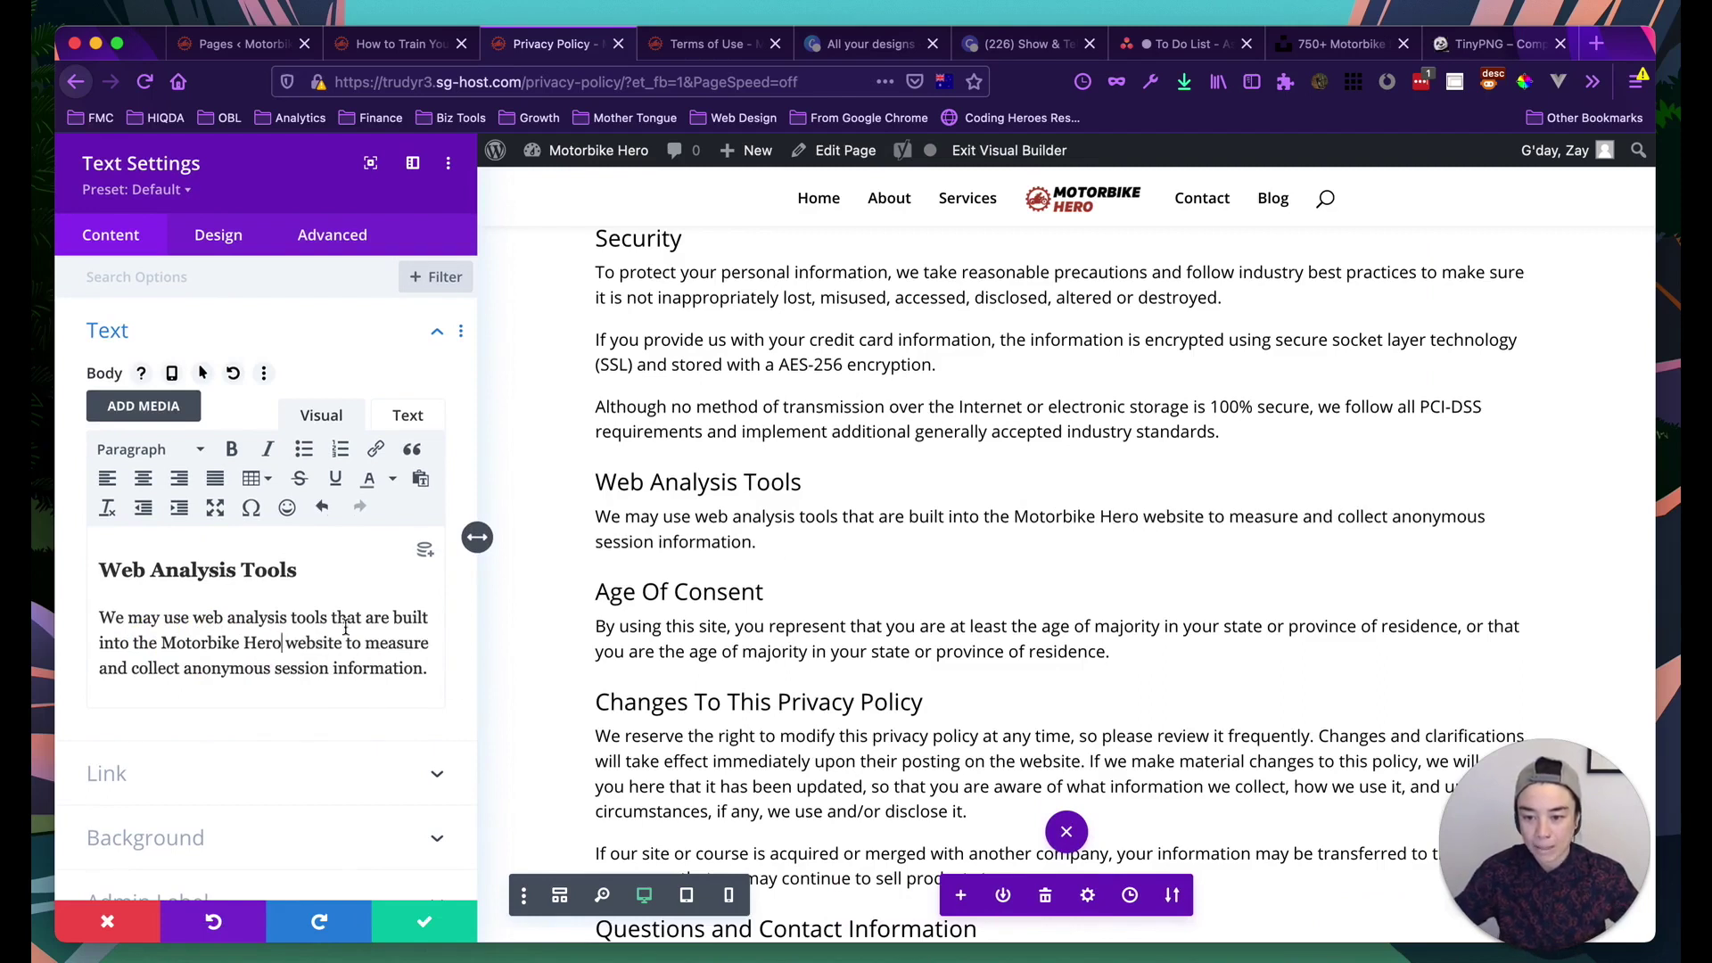
Link 'Motorbike Hero website' to the site's home page
{"action": "left_click_drag", "start_coordinate": [342, 644], "coordinate": [161, 644]}
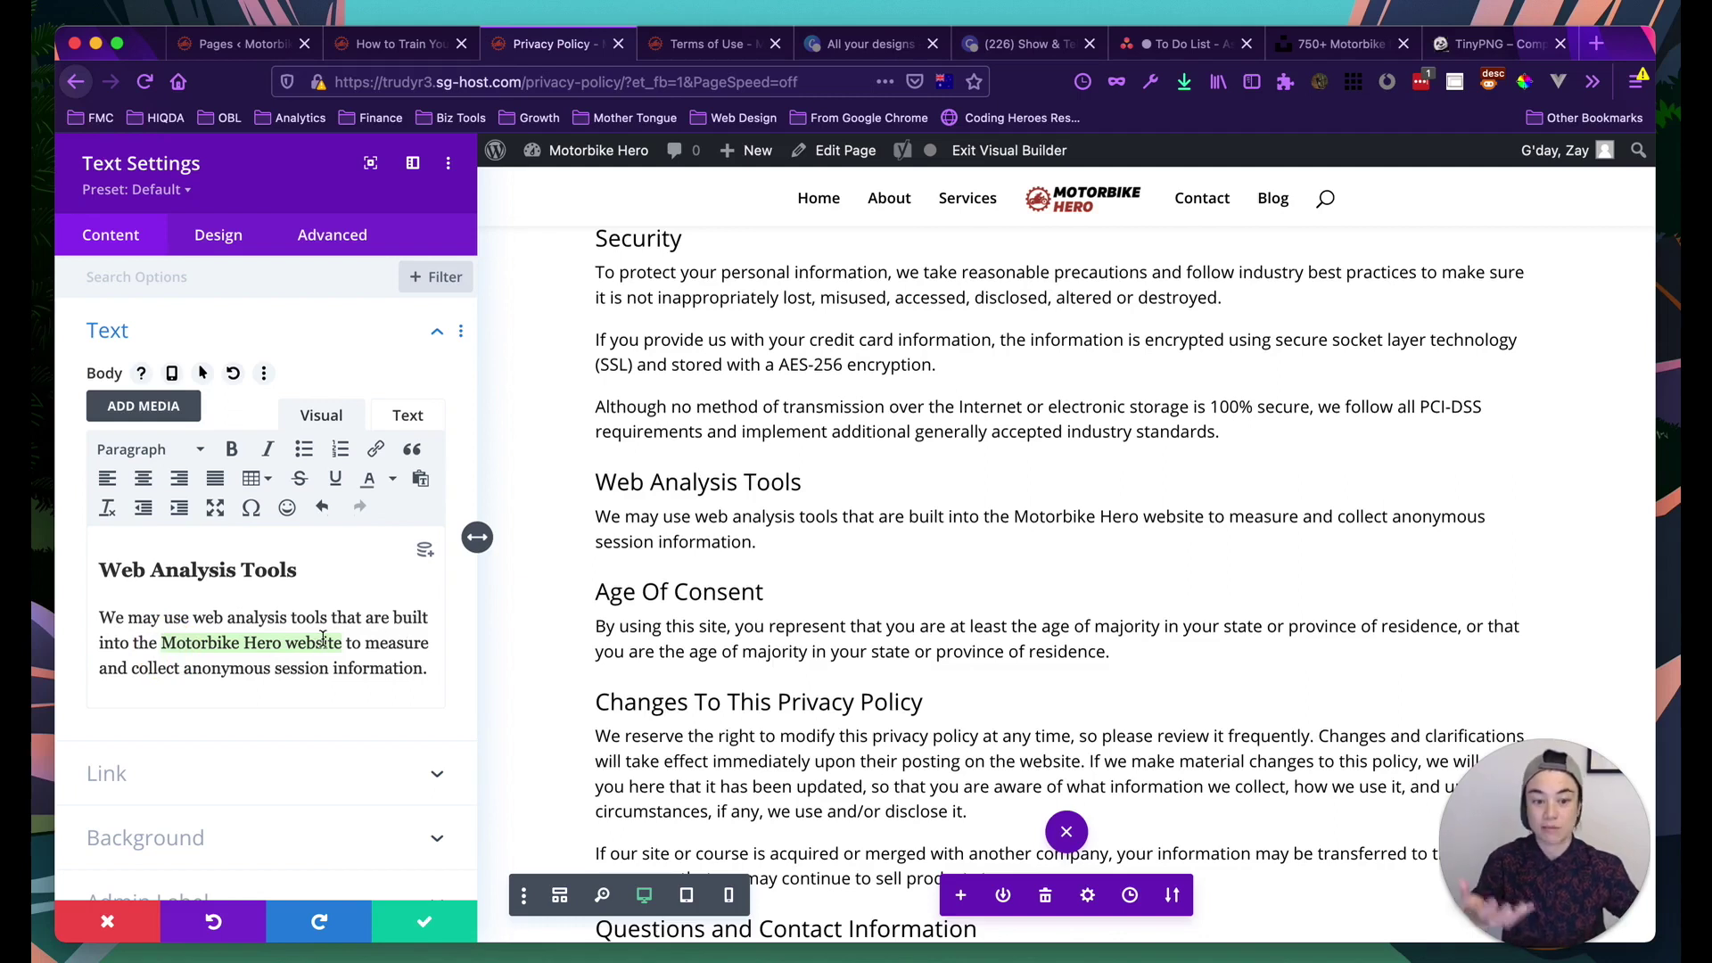
{"action": "left_click", "coordinate": [376, 449]}
{"action": "left_click", "coordinate": [814, 459]}
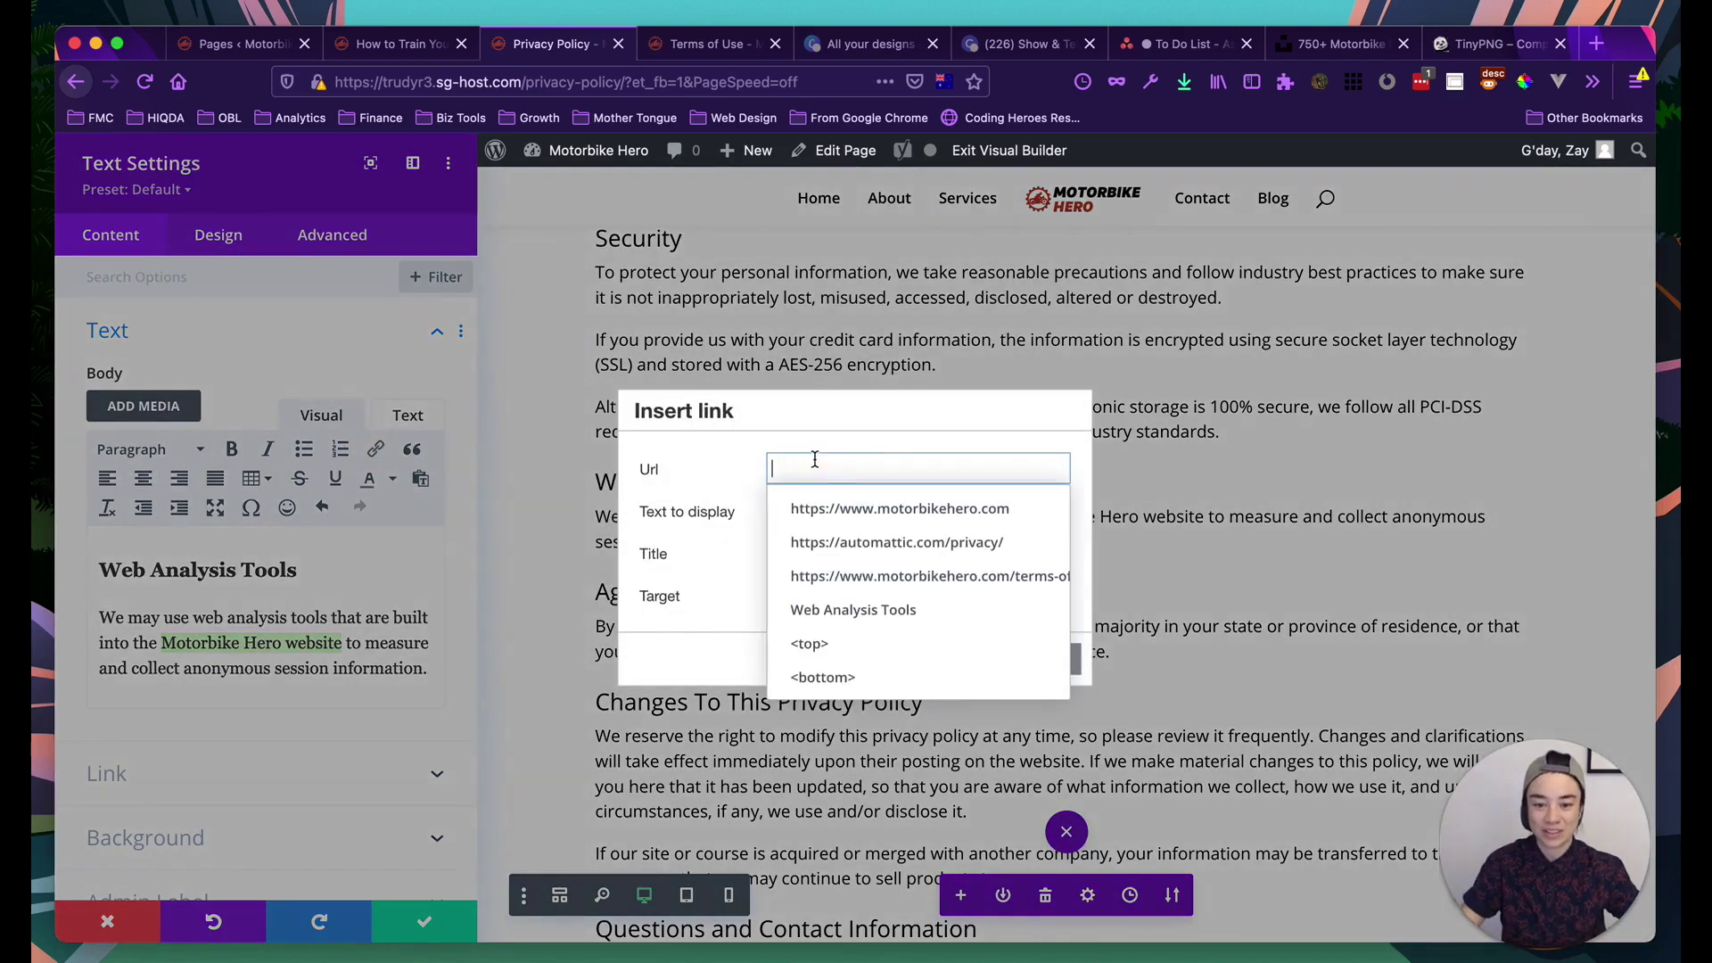
{"action": "left_click", "coordinate": [852, 502]}
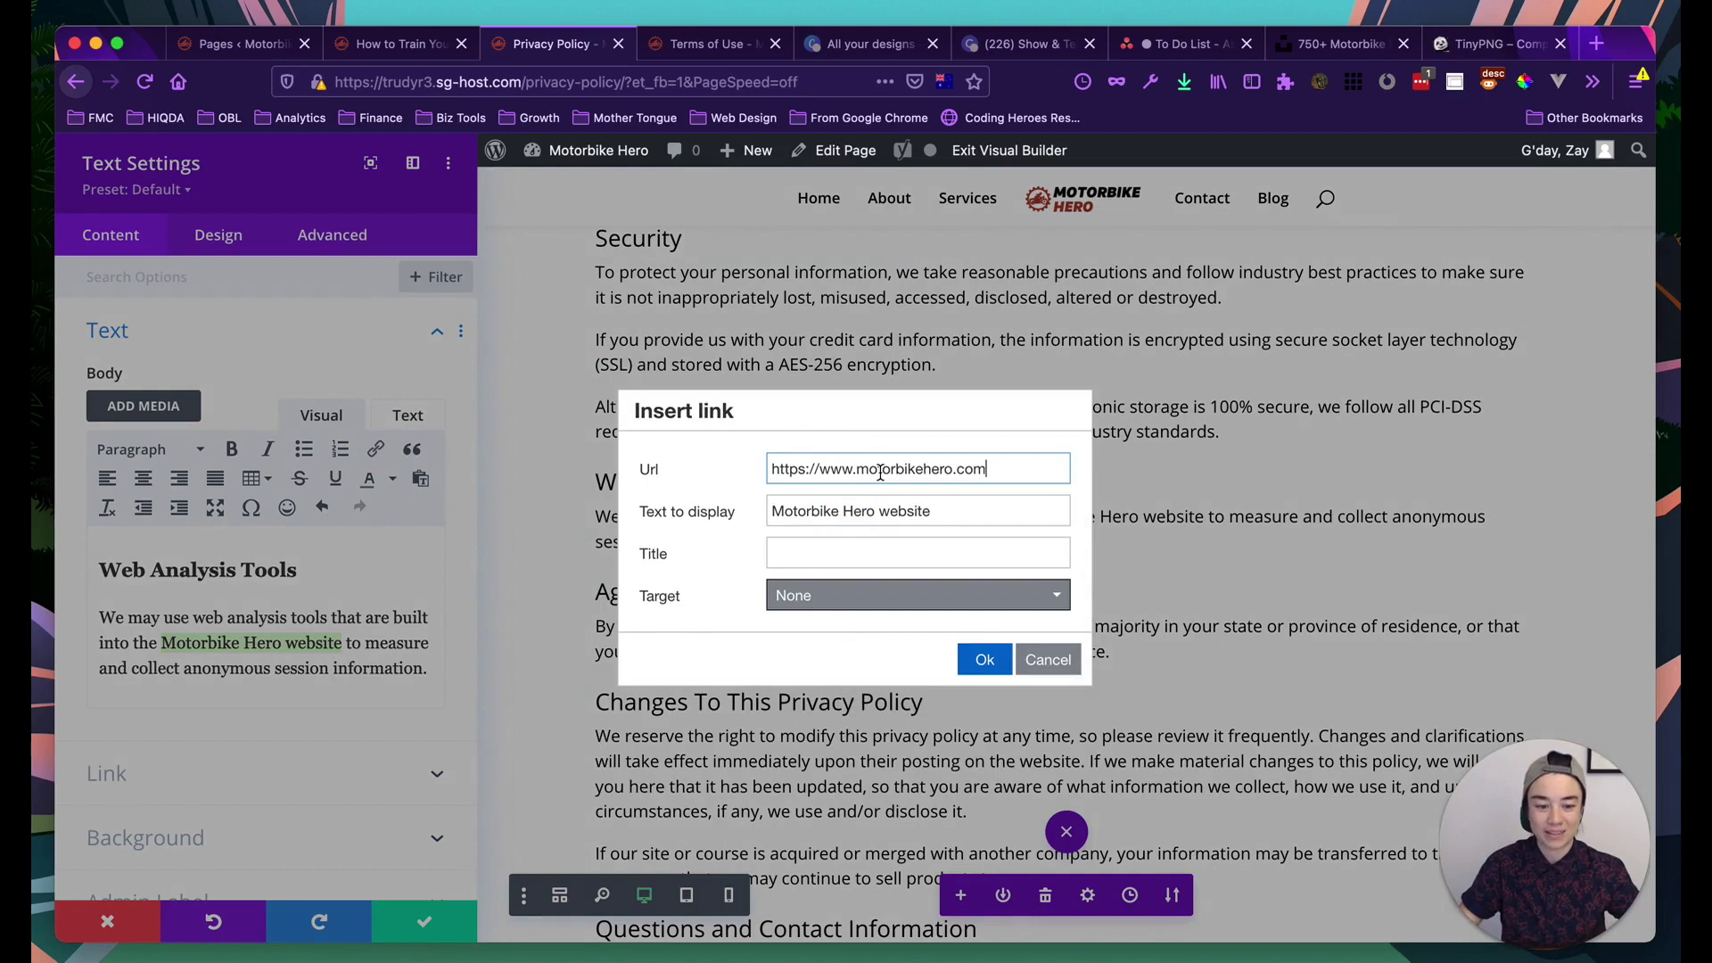
Title the link 'Motorbike Hero Website', apply it, and save the module
{"action": "left_click", "coordinate": [838, 555]}
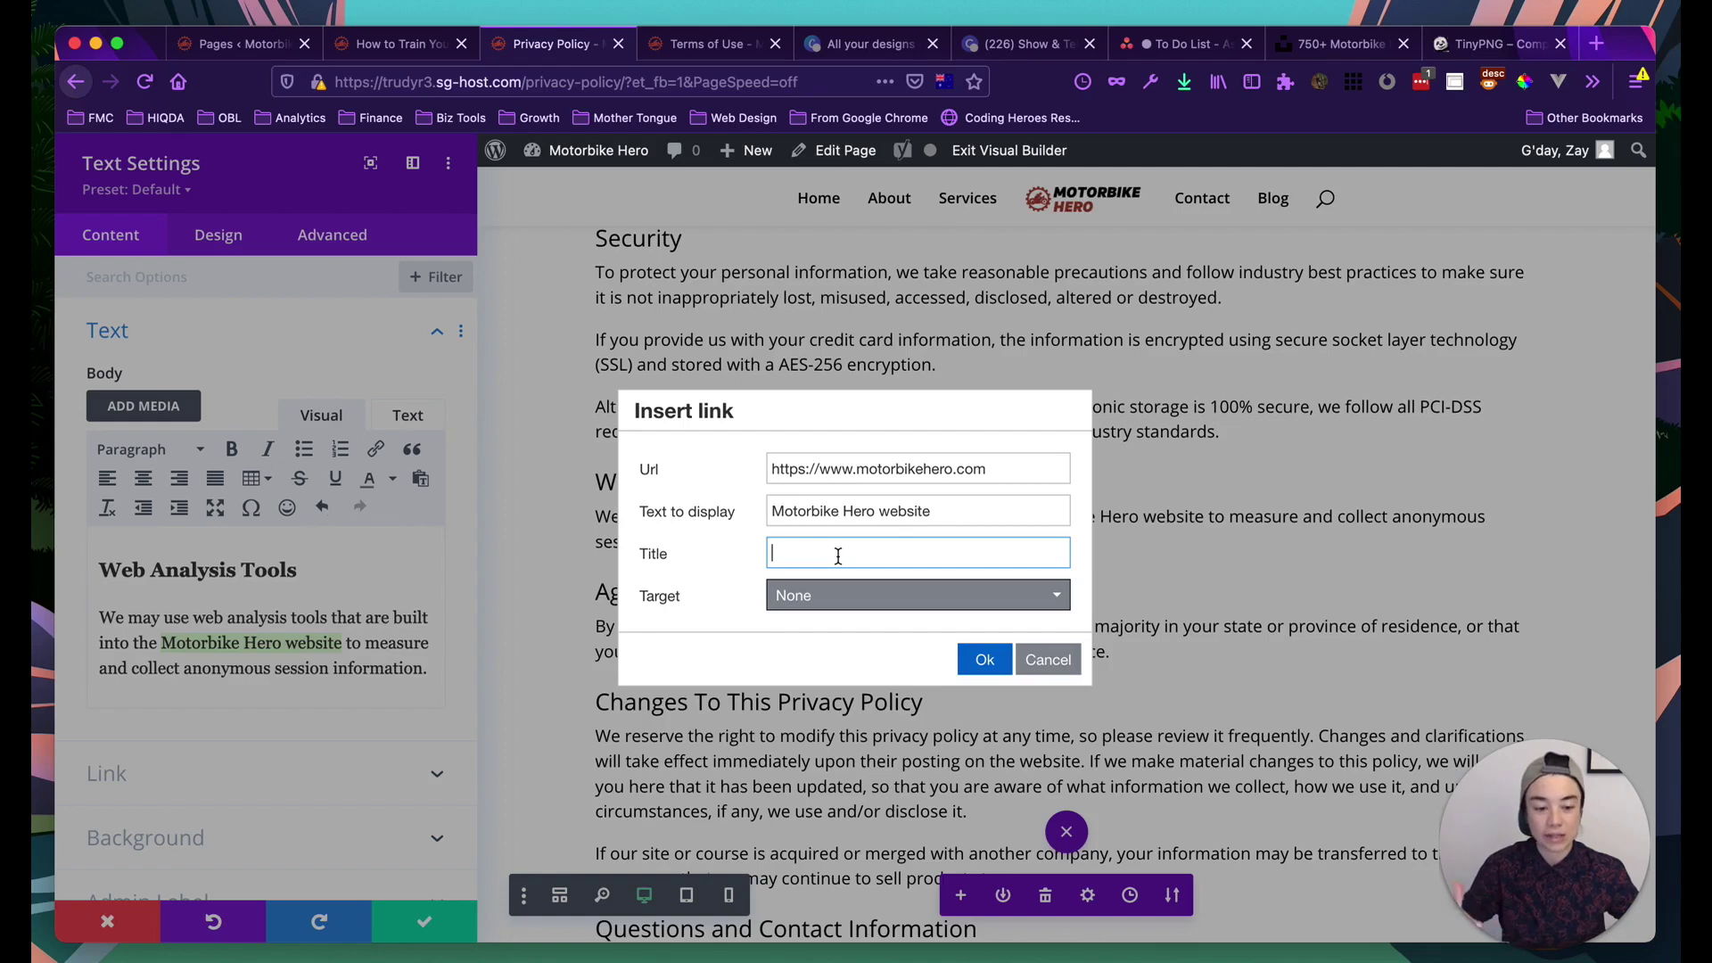
{"action": "triple_click", "coordinate": [836, 517]}
{"action": "key", "text": "ctrl+c"}
{"action": "left_click", "coordinate": [832, 557]}
{"action": "key", "text": "ctrl+v"}
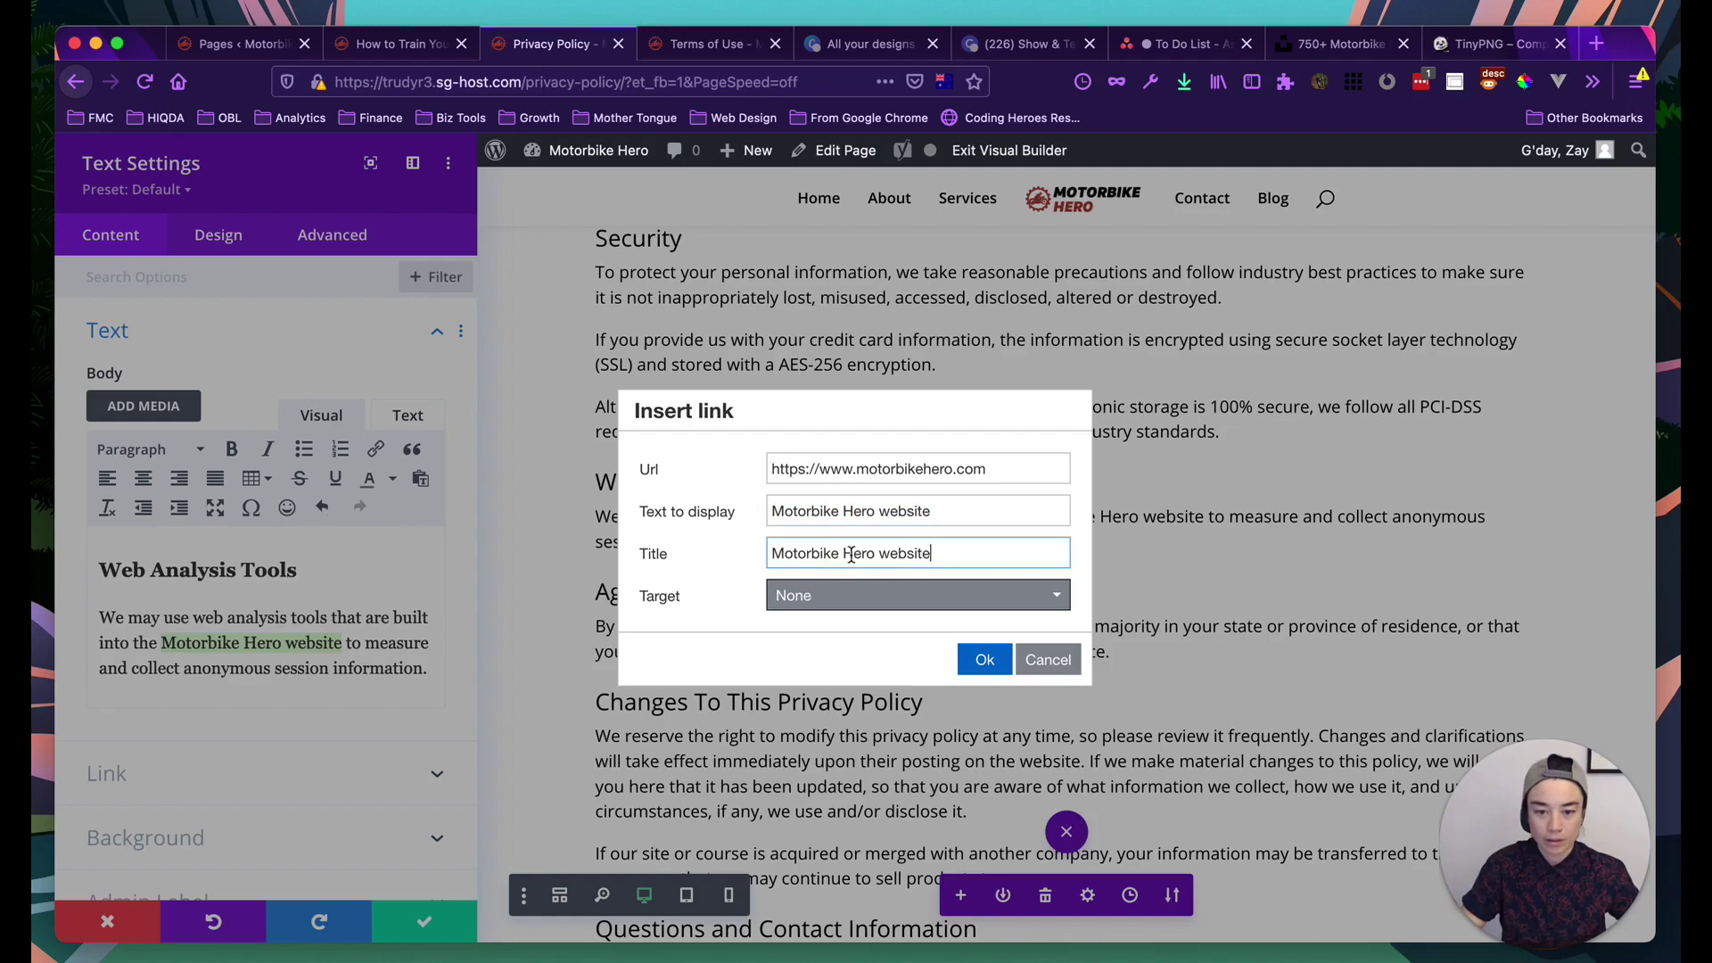
{"action": "left_click", "coordinate": [887, 553]}
{"action": "key", "text": "BackSpace"}
{"action": "type", "text": "W"}
{"action": "left_click", "coordinate": [950, 562]}
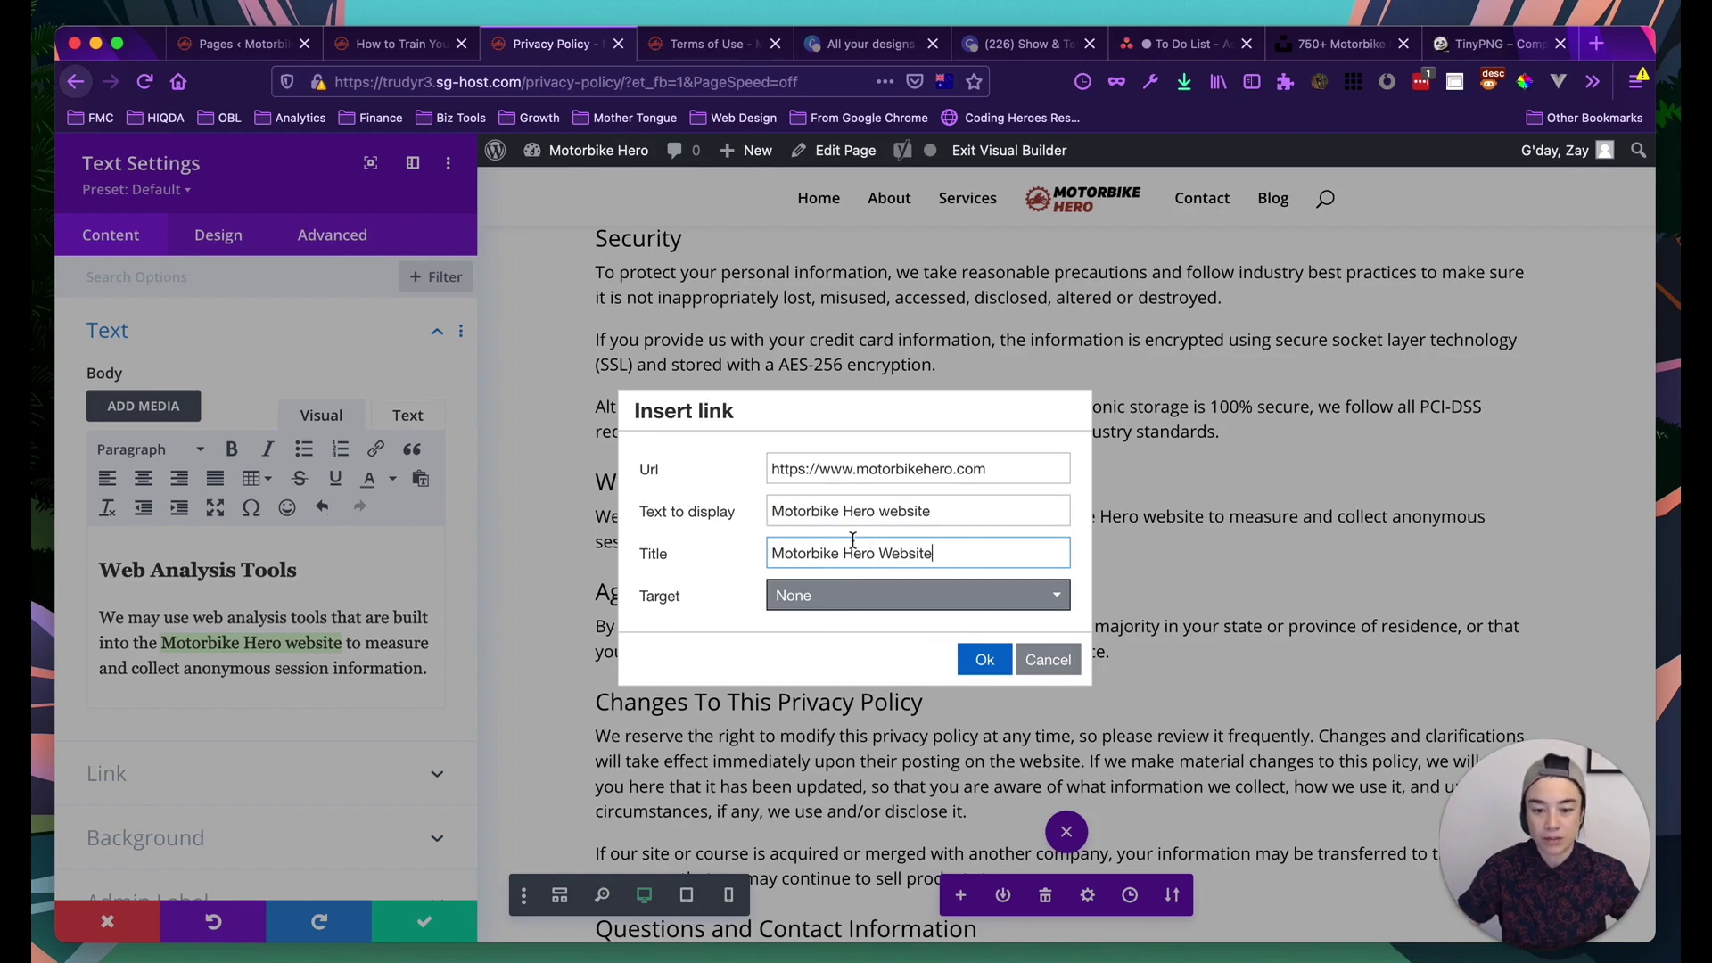
{"action": "left_click", "coordinate": [979, 659]}
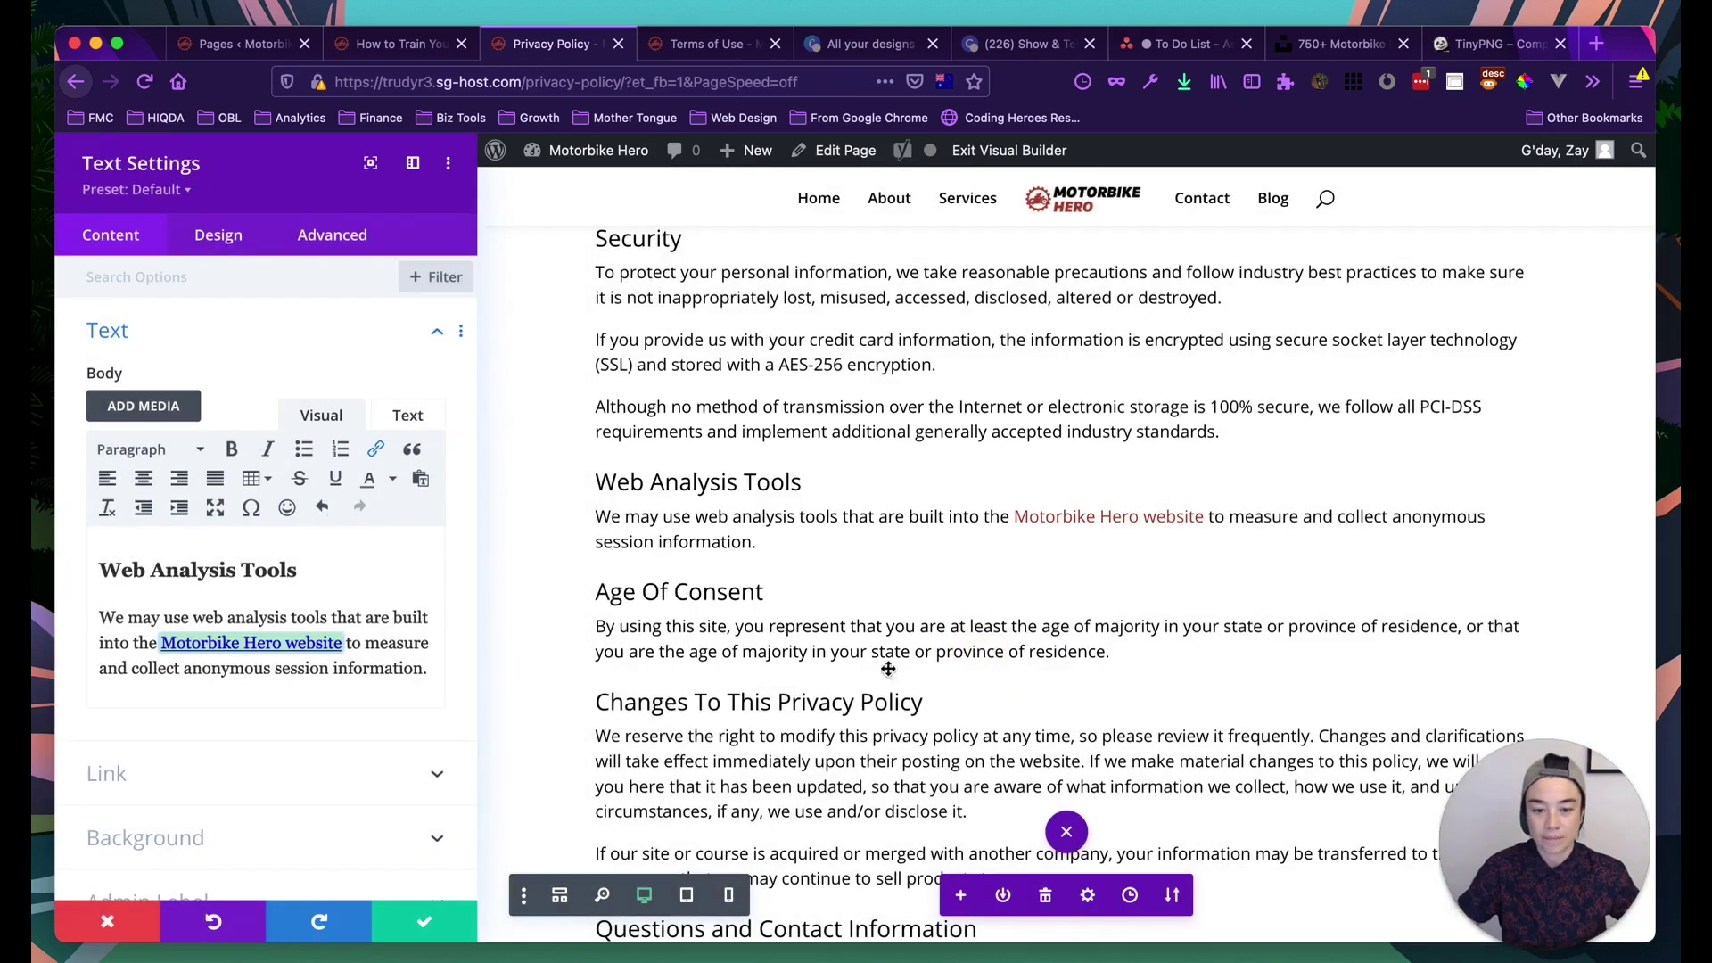
{"action": "left_click", "coordinate": [423, 921]}
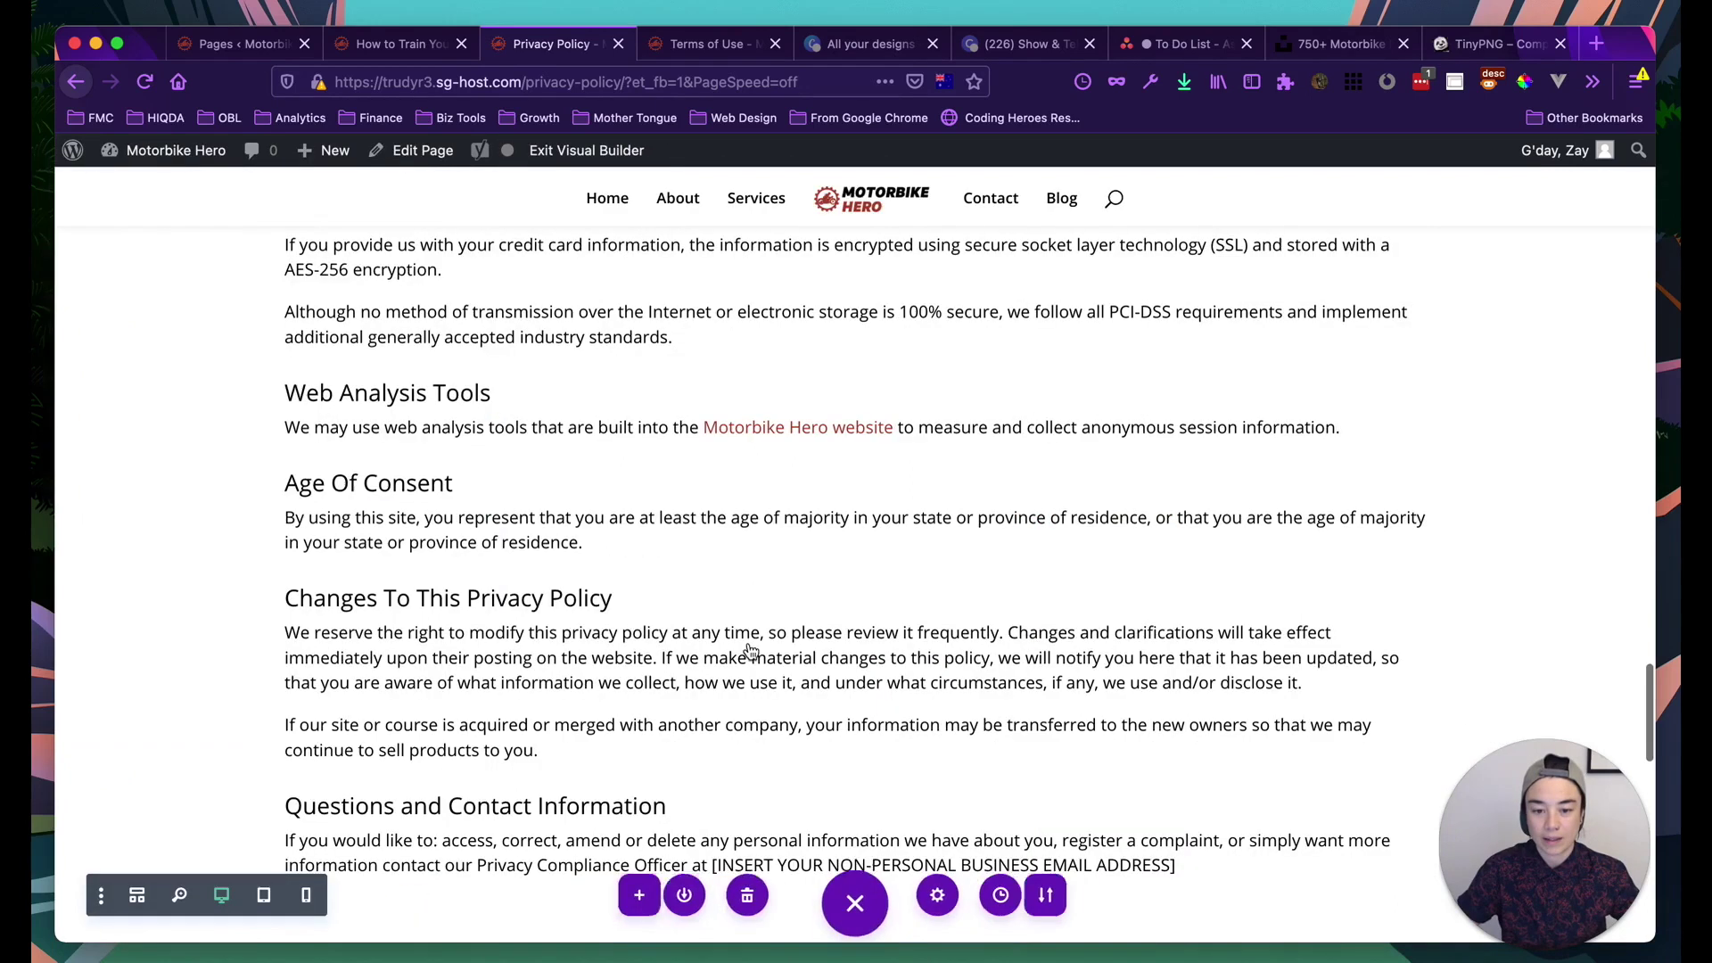
In the Questions and Contact Information module, replace the email placeholder with the contact email address
{"action": "scroll", "coordinate": [749, 570], "scroll_direction": "down", "scroll_amount": 4}
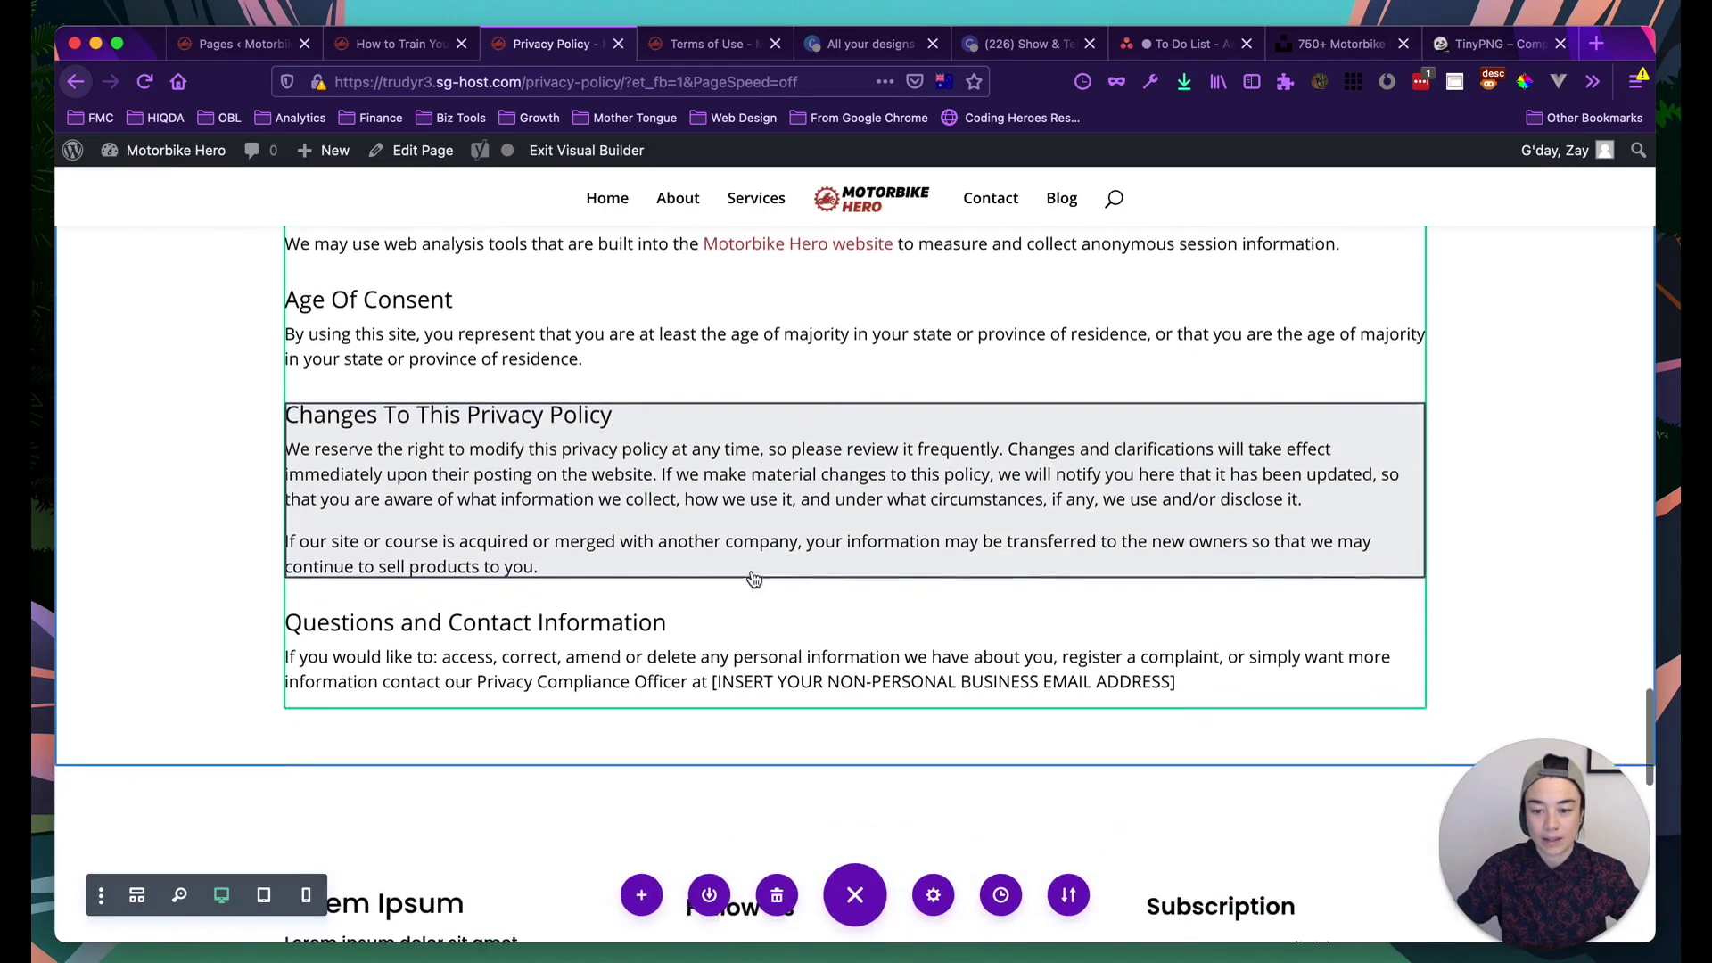
{"action": "scroll", "coordinate": [749, 589], "scroll_direction": "down", "scroll_amount": 1}
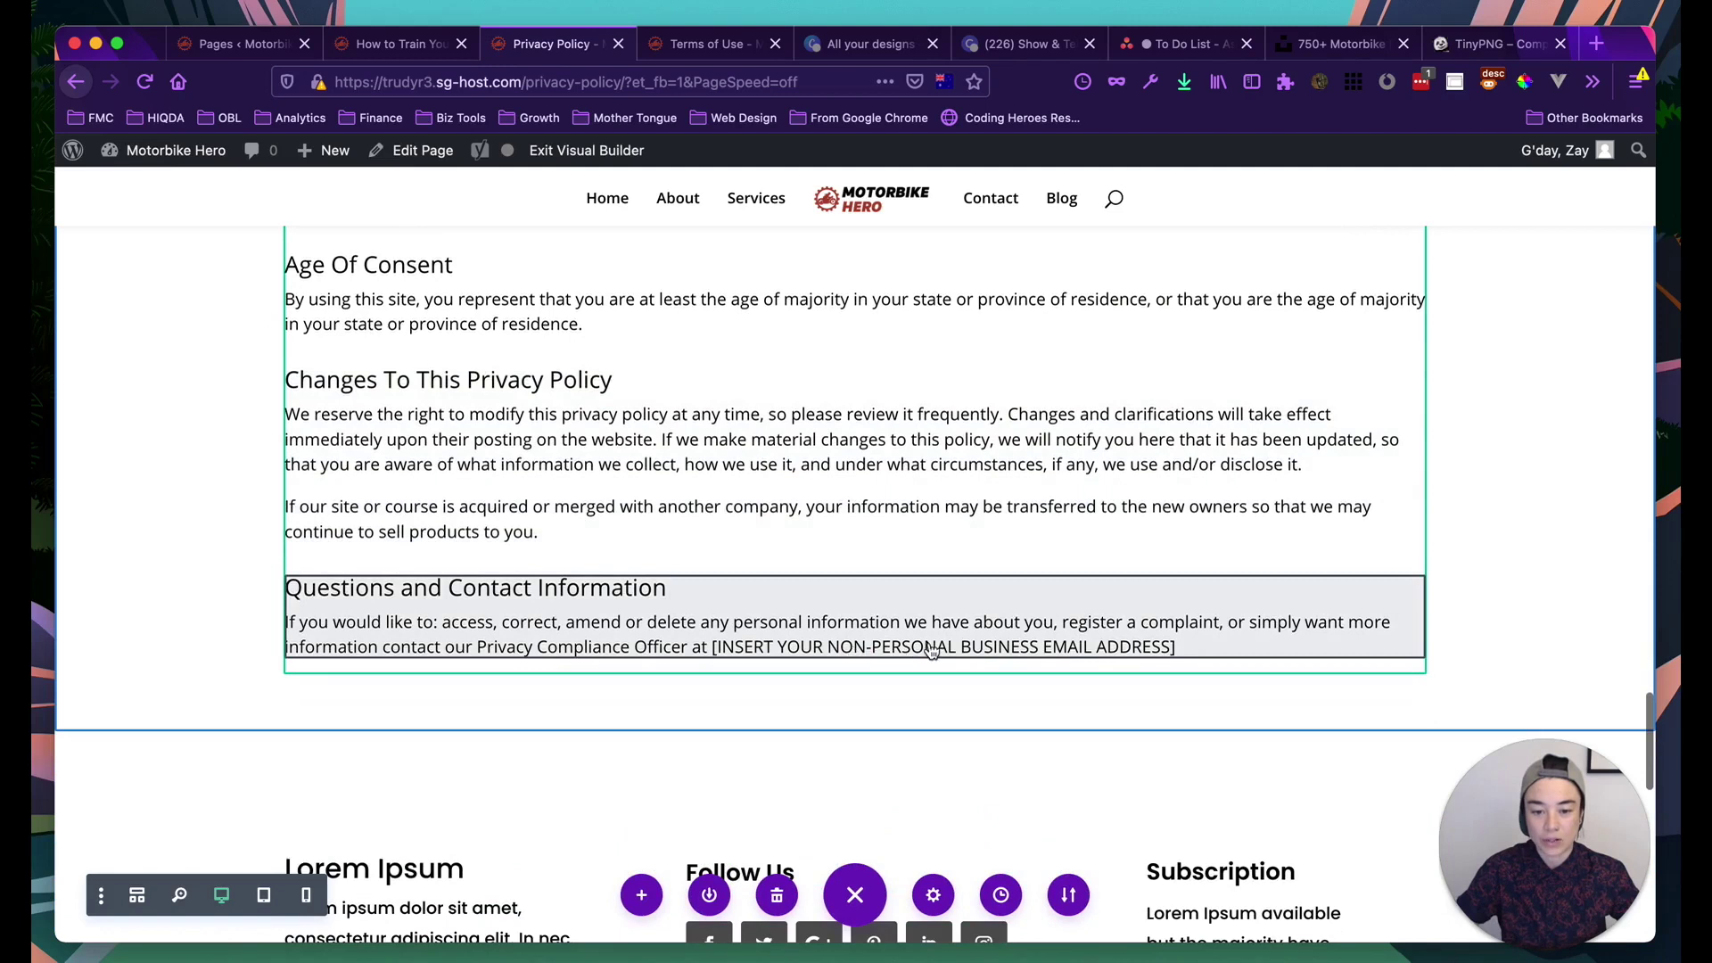
{"action": "mouse_move", "coordinate": [1060, 651]}
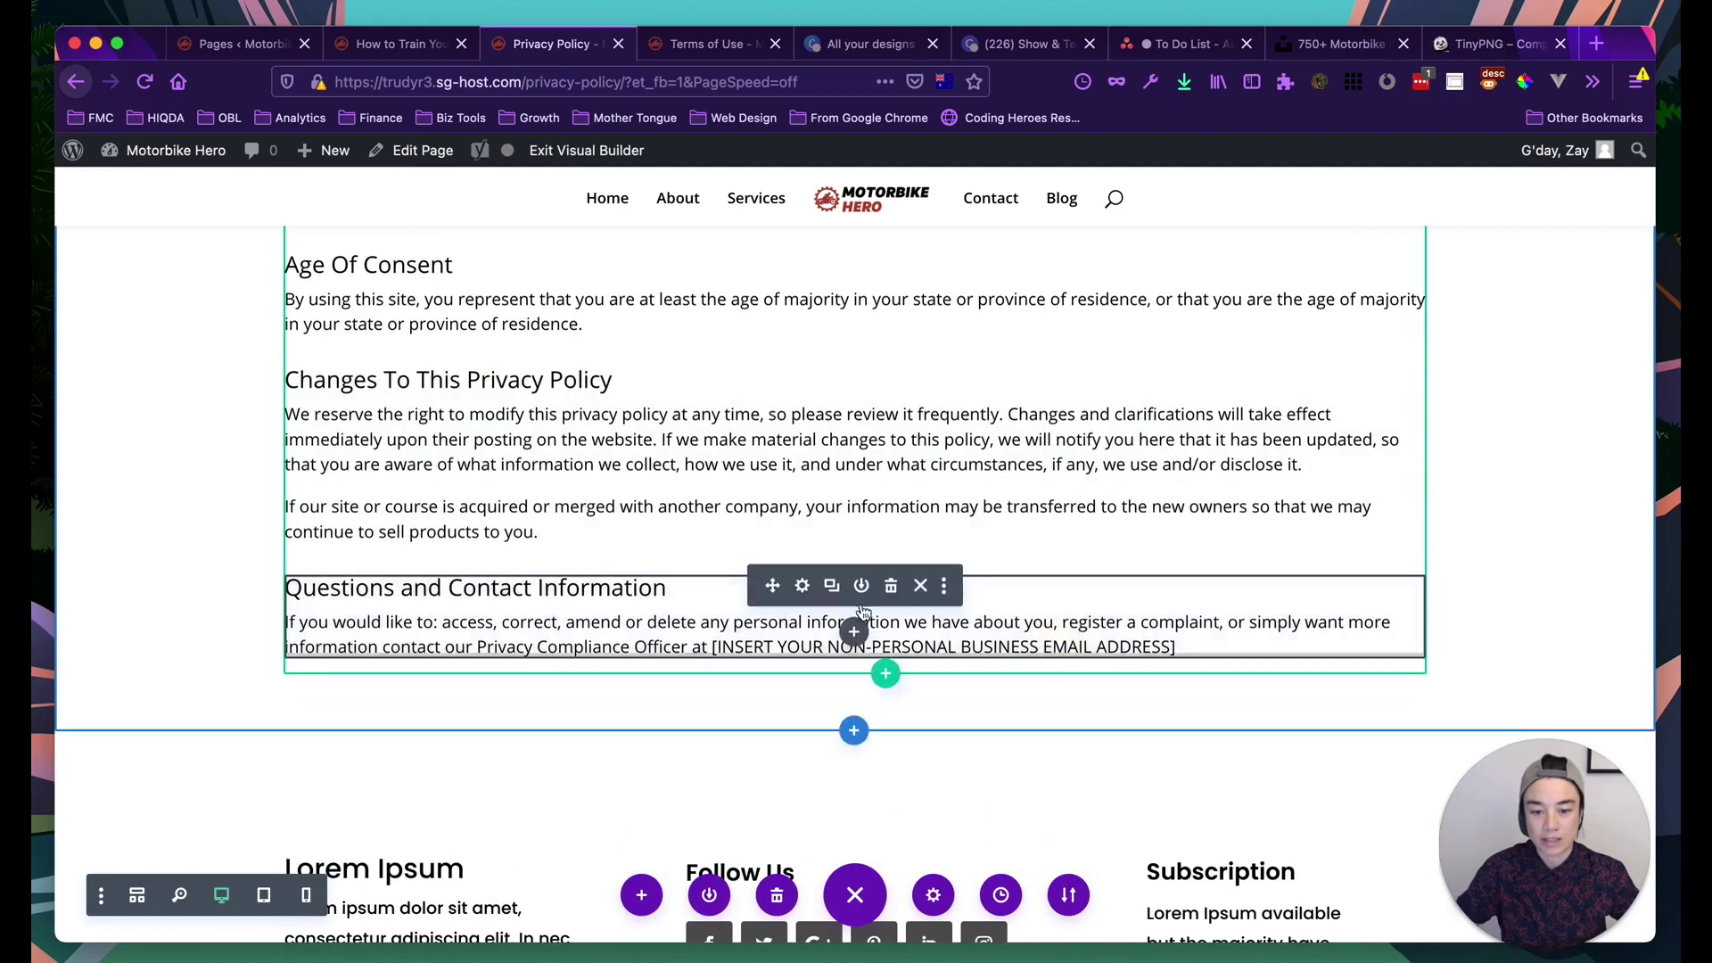
{"action": "left_click", "coordinate": [802, 586]}
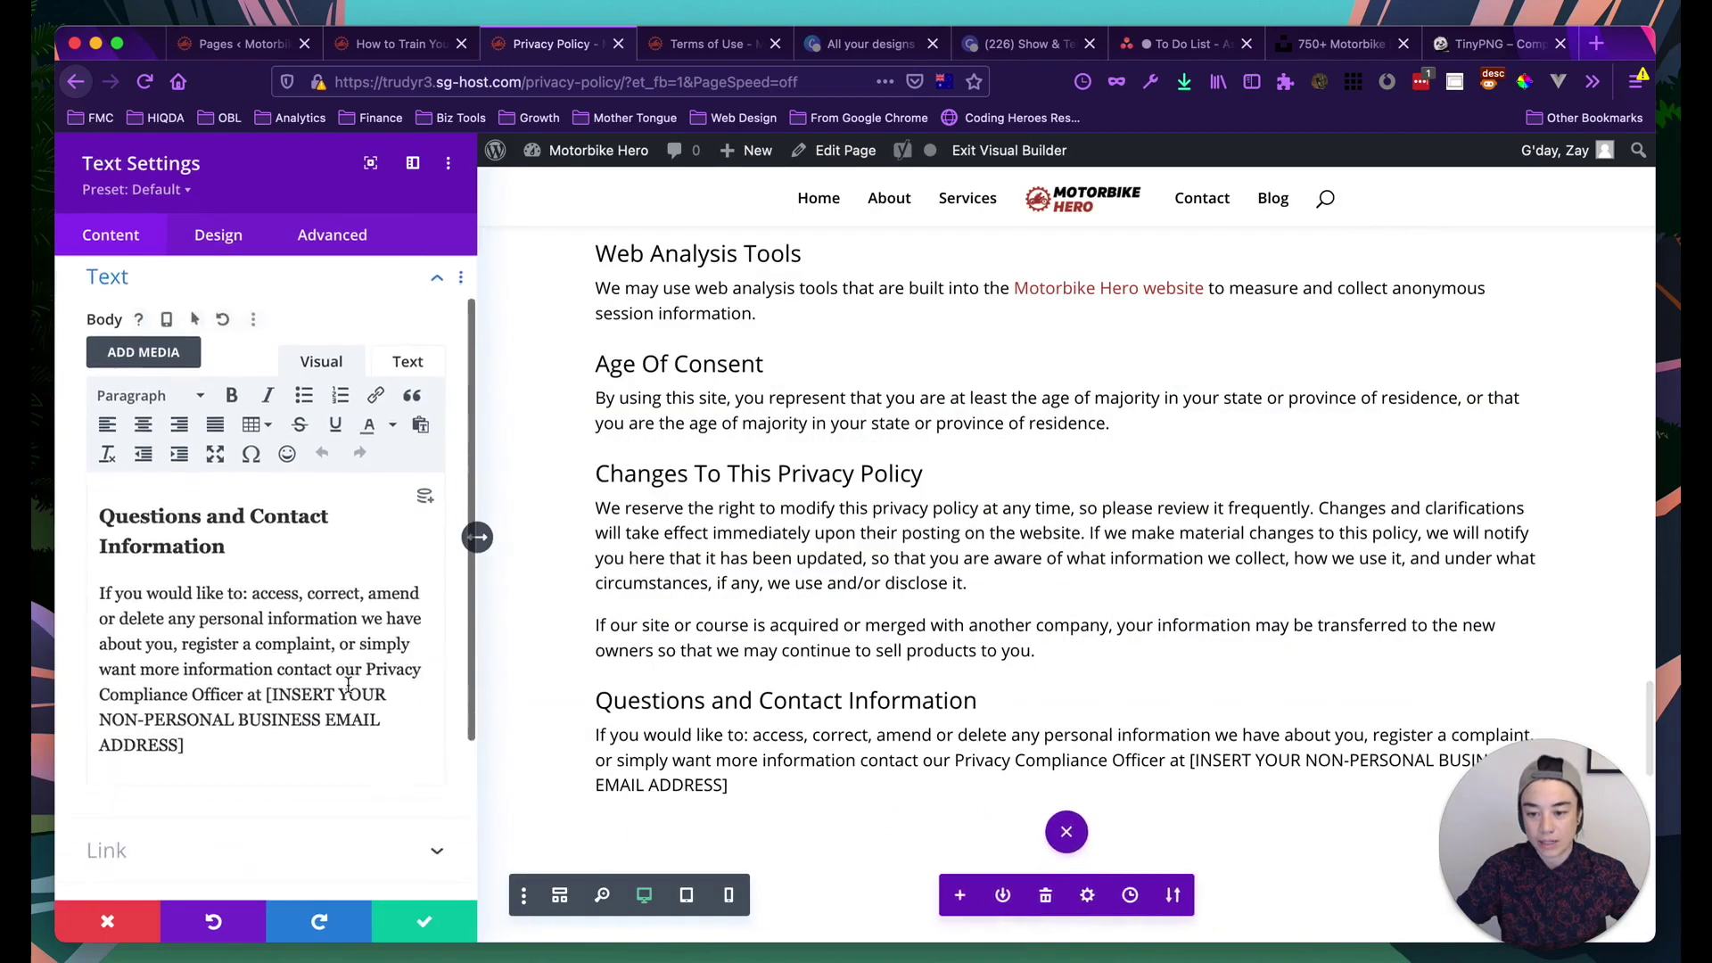
{"action": "scroll", "coordinate": [348, 683], "scroll_direction": "down", "scroll_amount": 1}
{"action": "left_click_drag", "start_coordinate": [267, 652], "coordinate": [184, 702]}
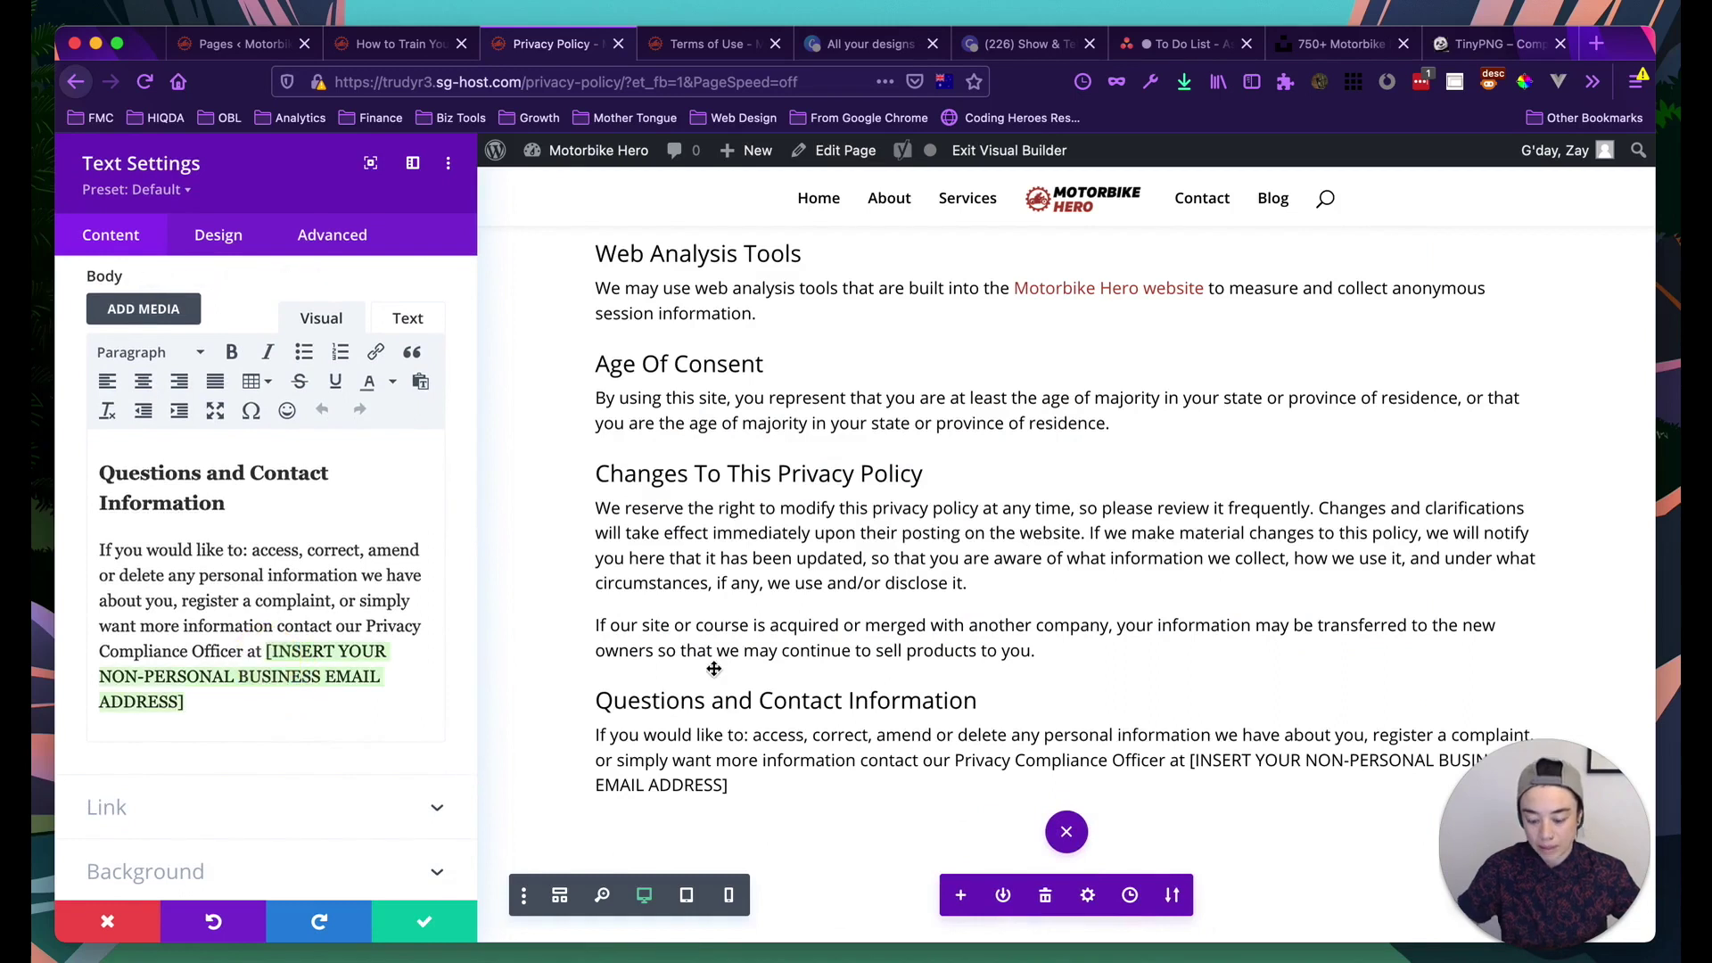
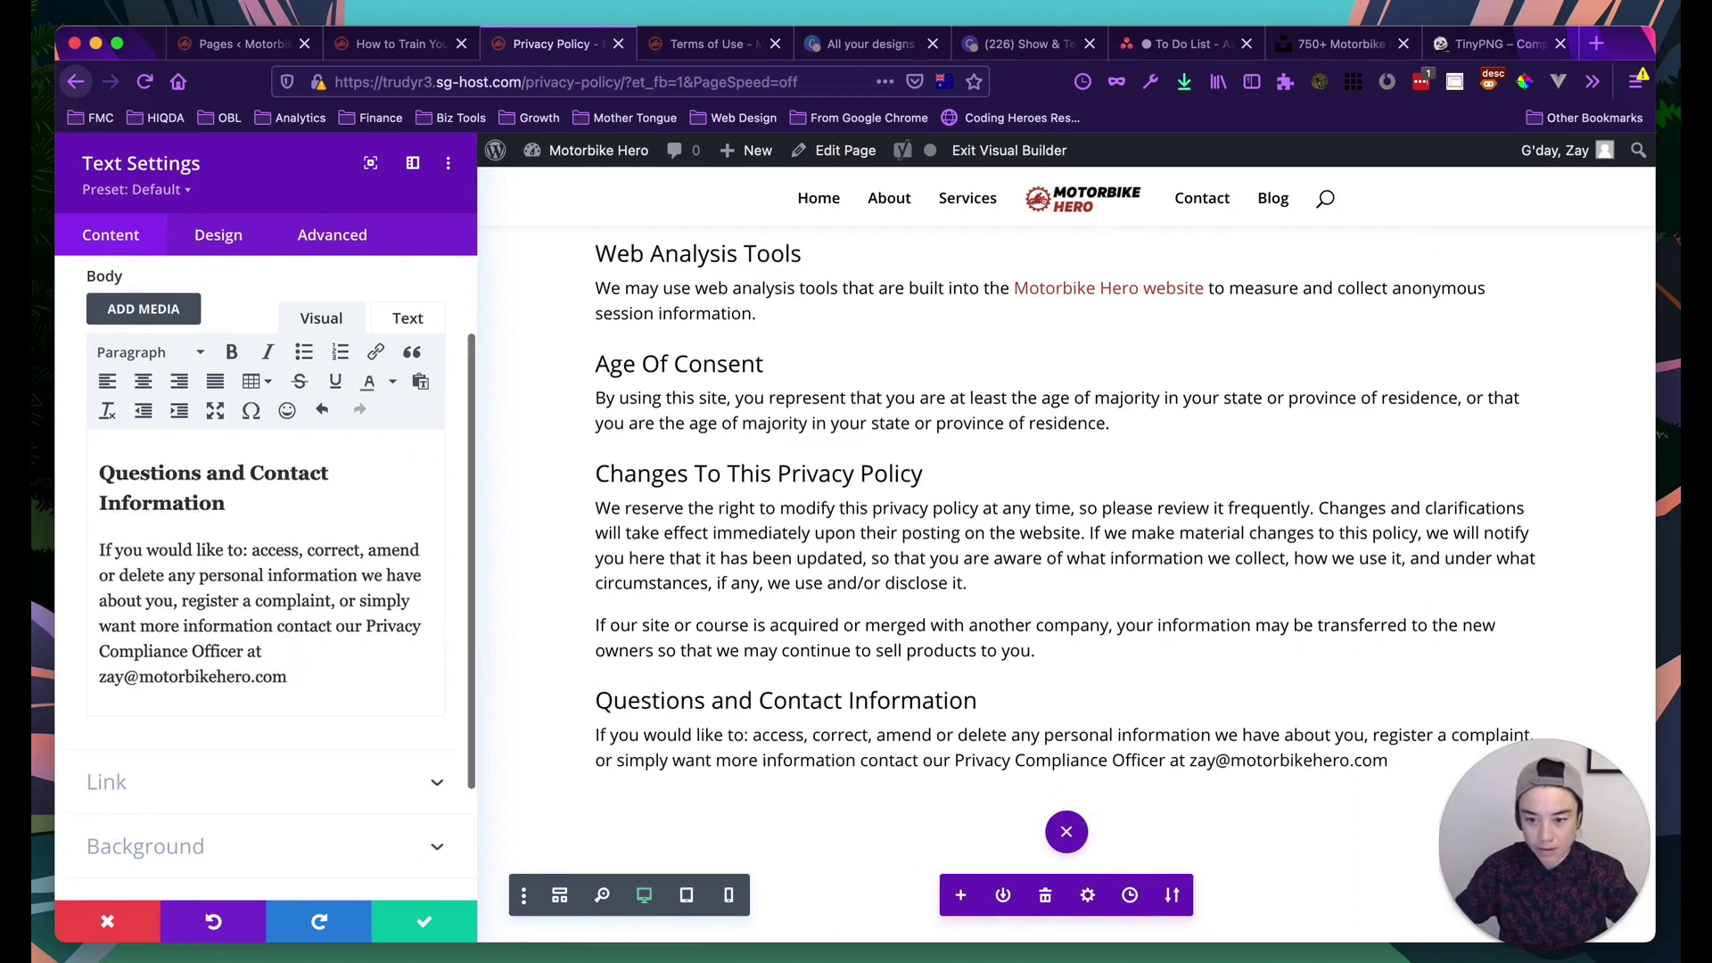
Link the contact email using a mailto: address for that email
{"action": "left_click_drag", "start_coordinate": [195, 682], "coordinate": [94, 676]}
{"action": "key", "text": "super+c"}
{"action": "left_click", "coordinate": [376, 351]}
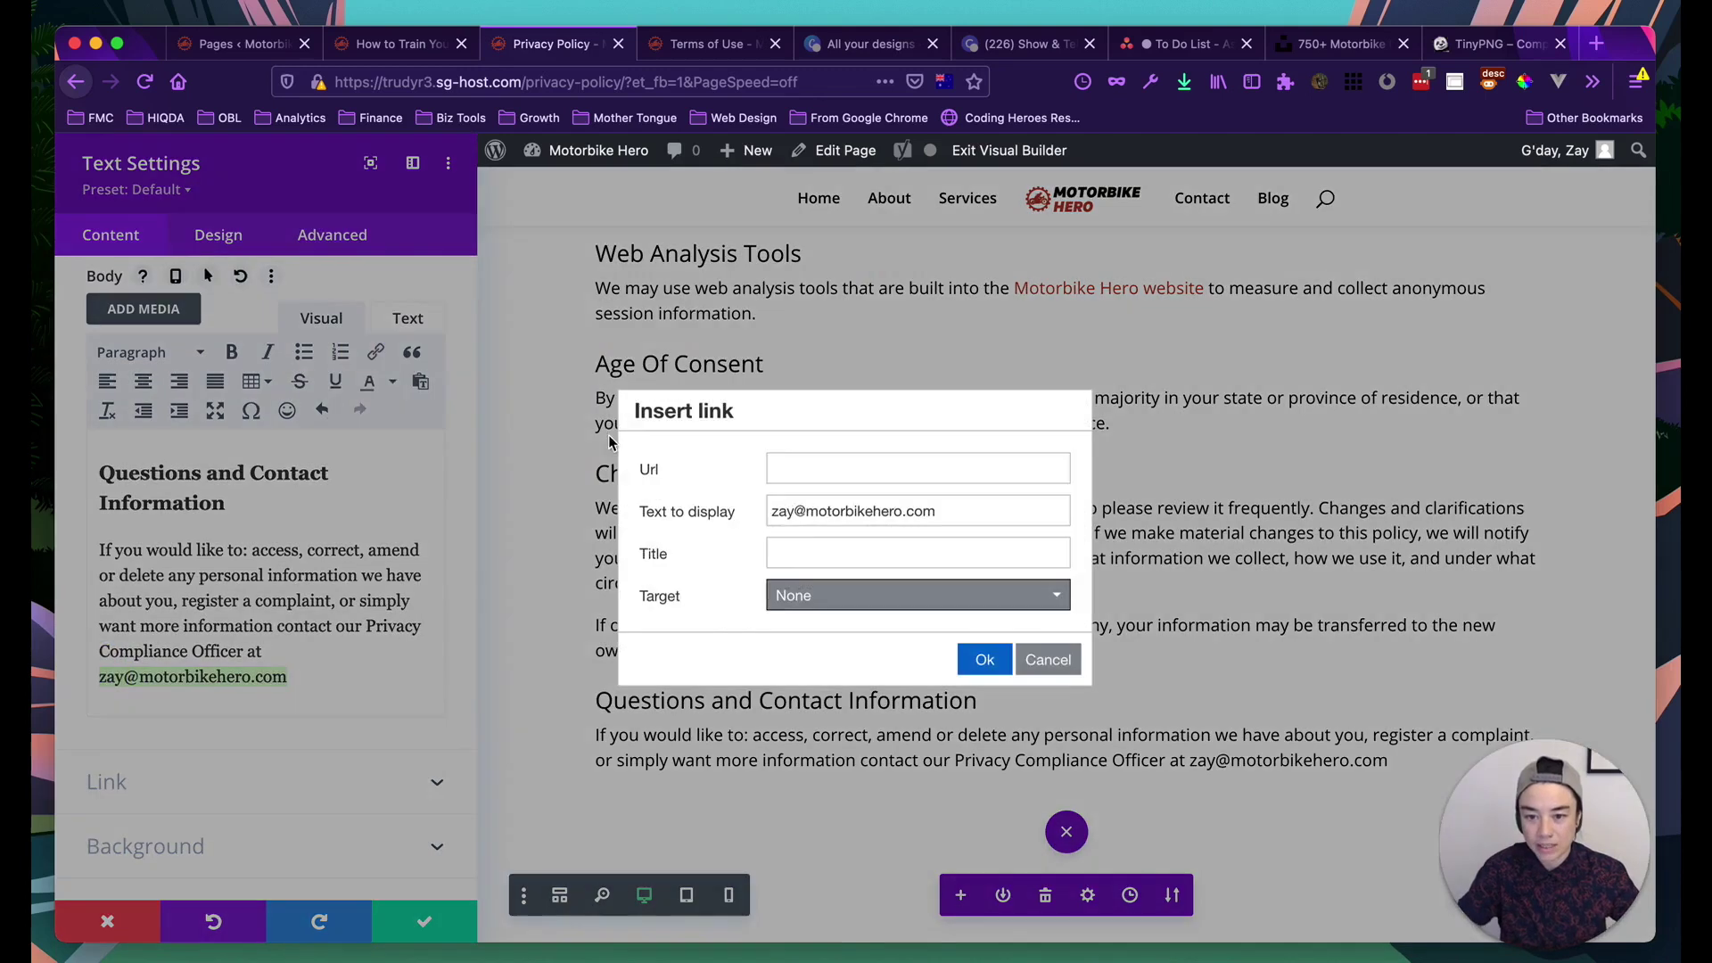
{"action": "left_click", "coordinate": [791, 468]}
{"action": "key", "text": "super+v"}
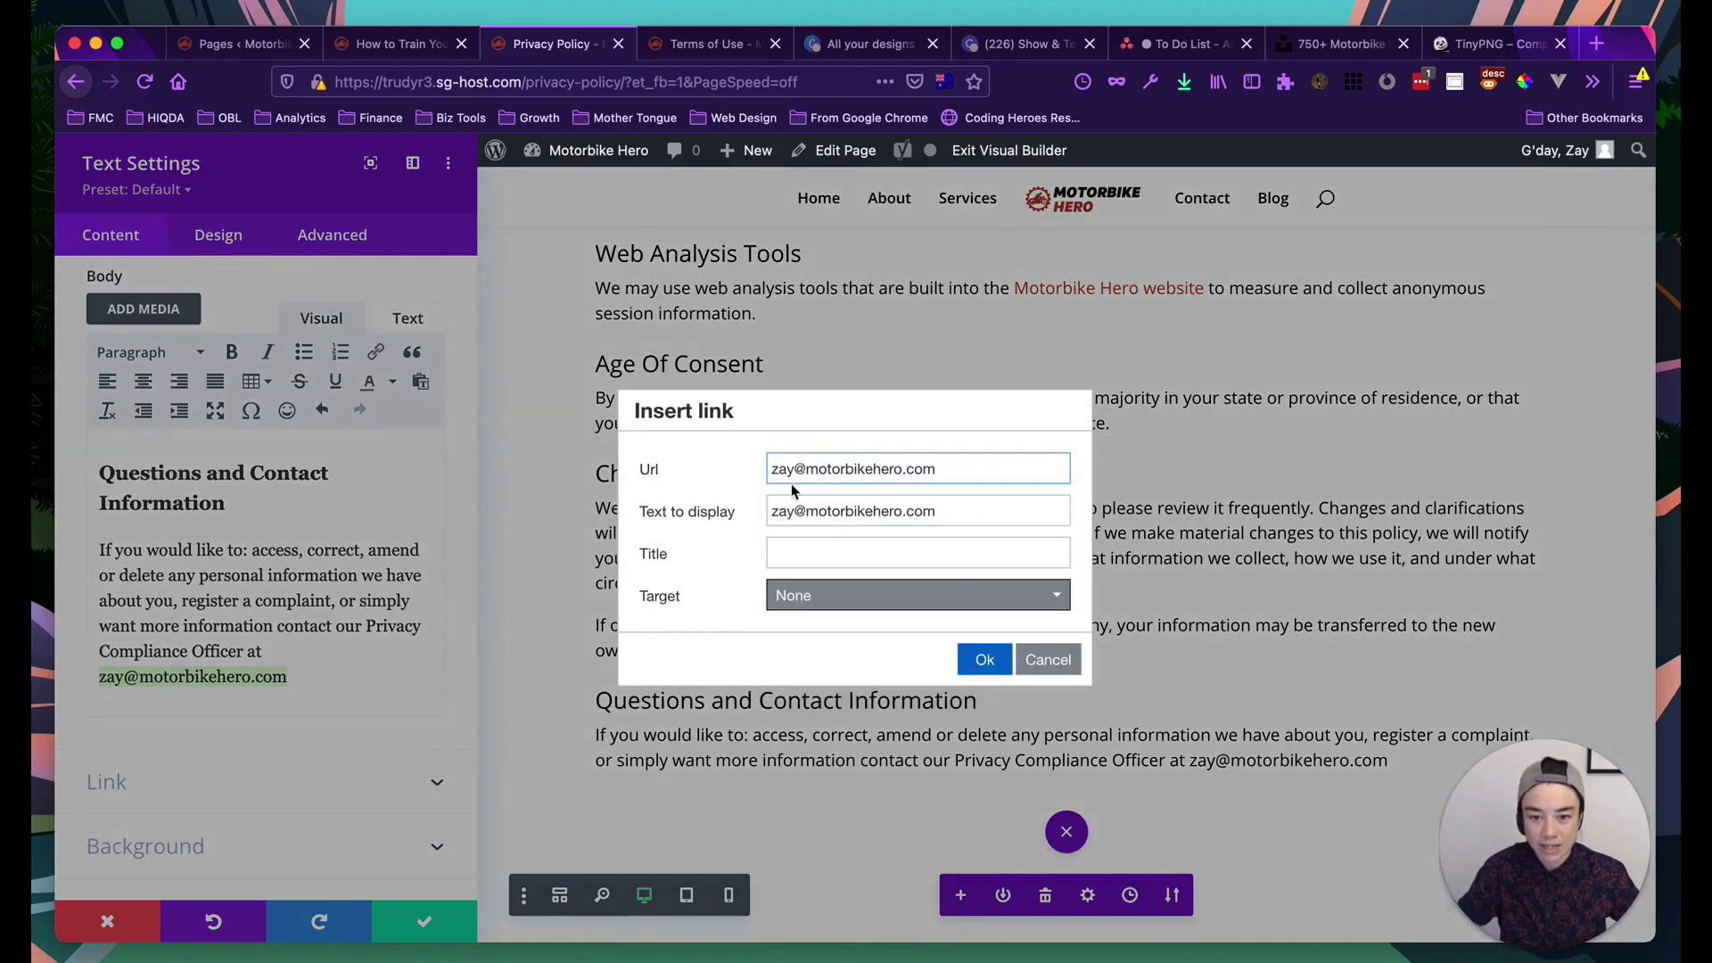
{"action": "left_click", "coordinate": [771, 471]}
{"action": "type", "text": "mailto"}
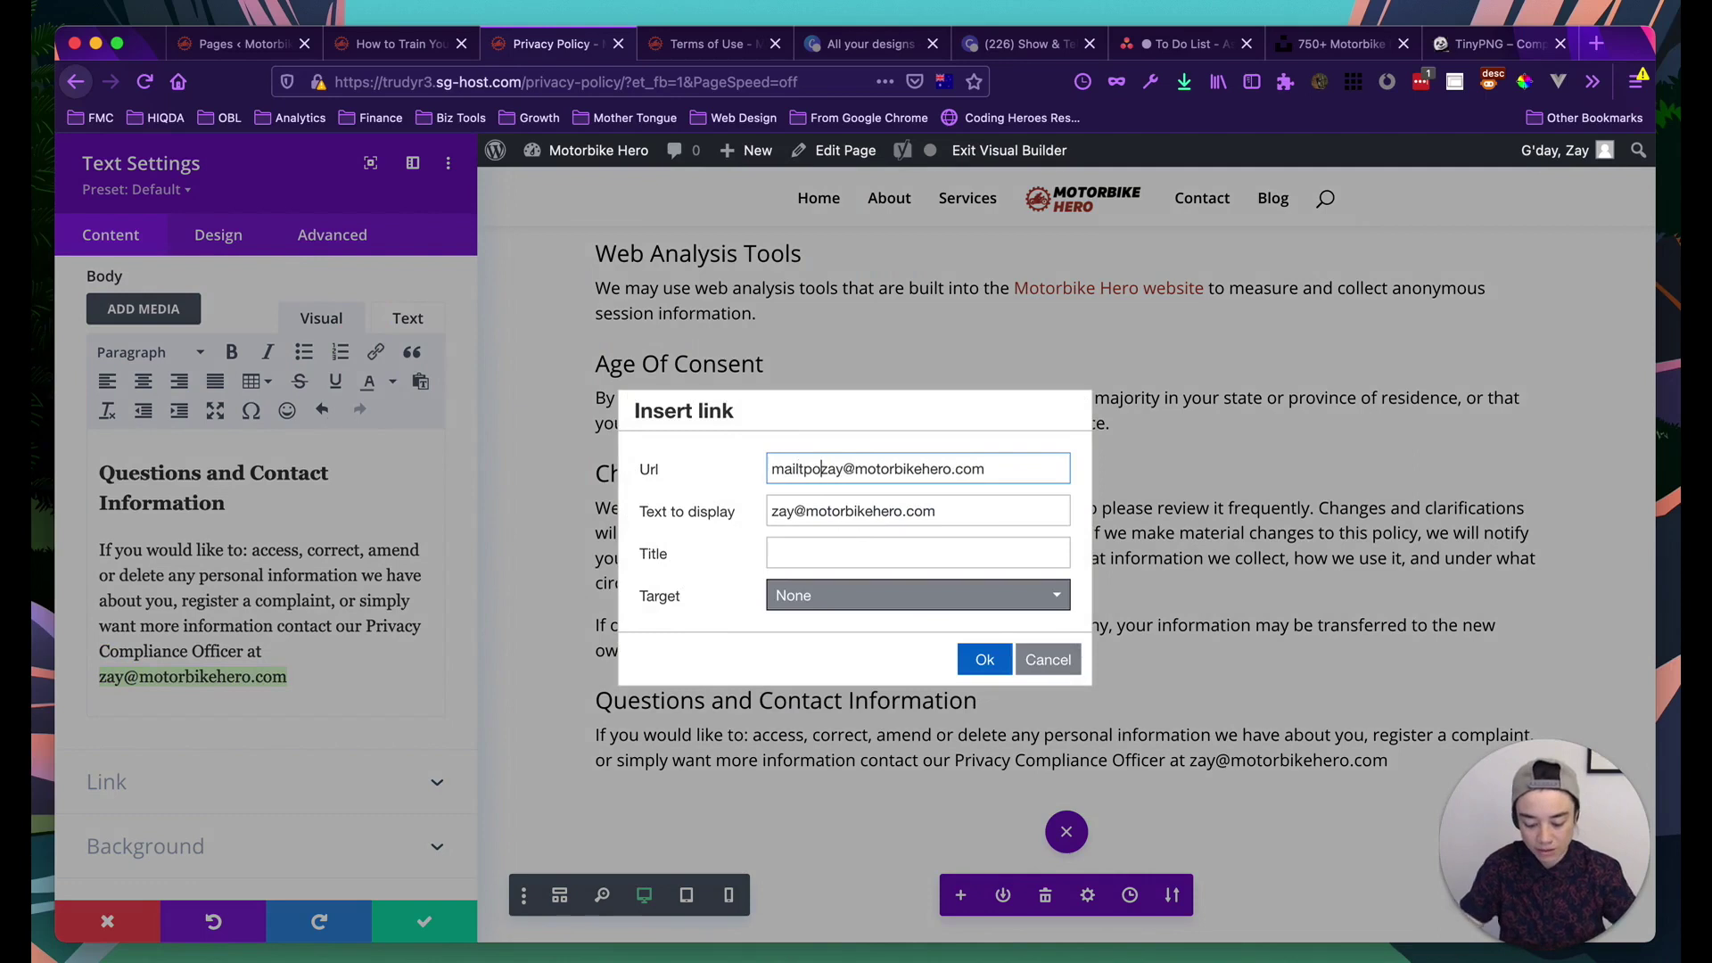
{"action": "type", "text": "o:"}
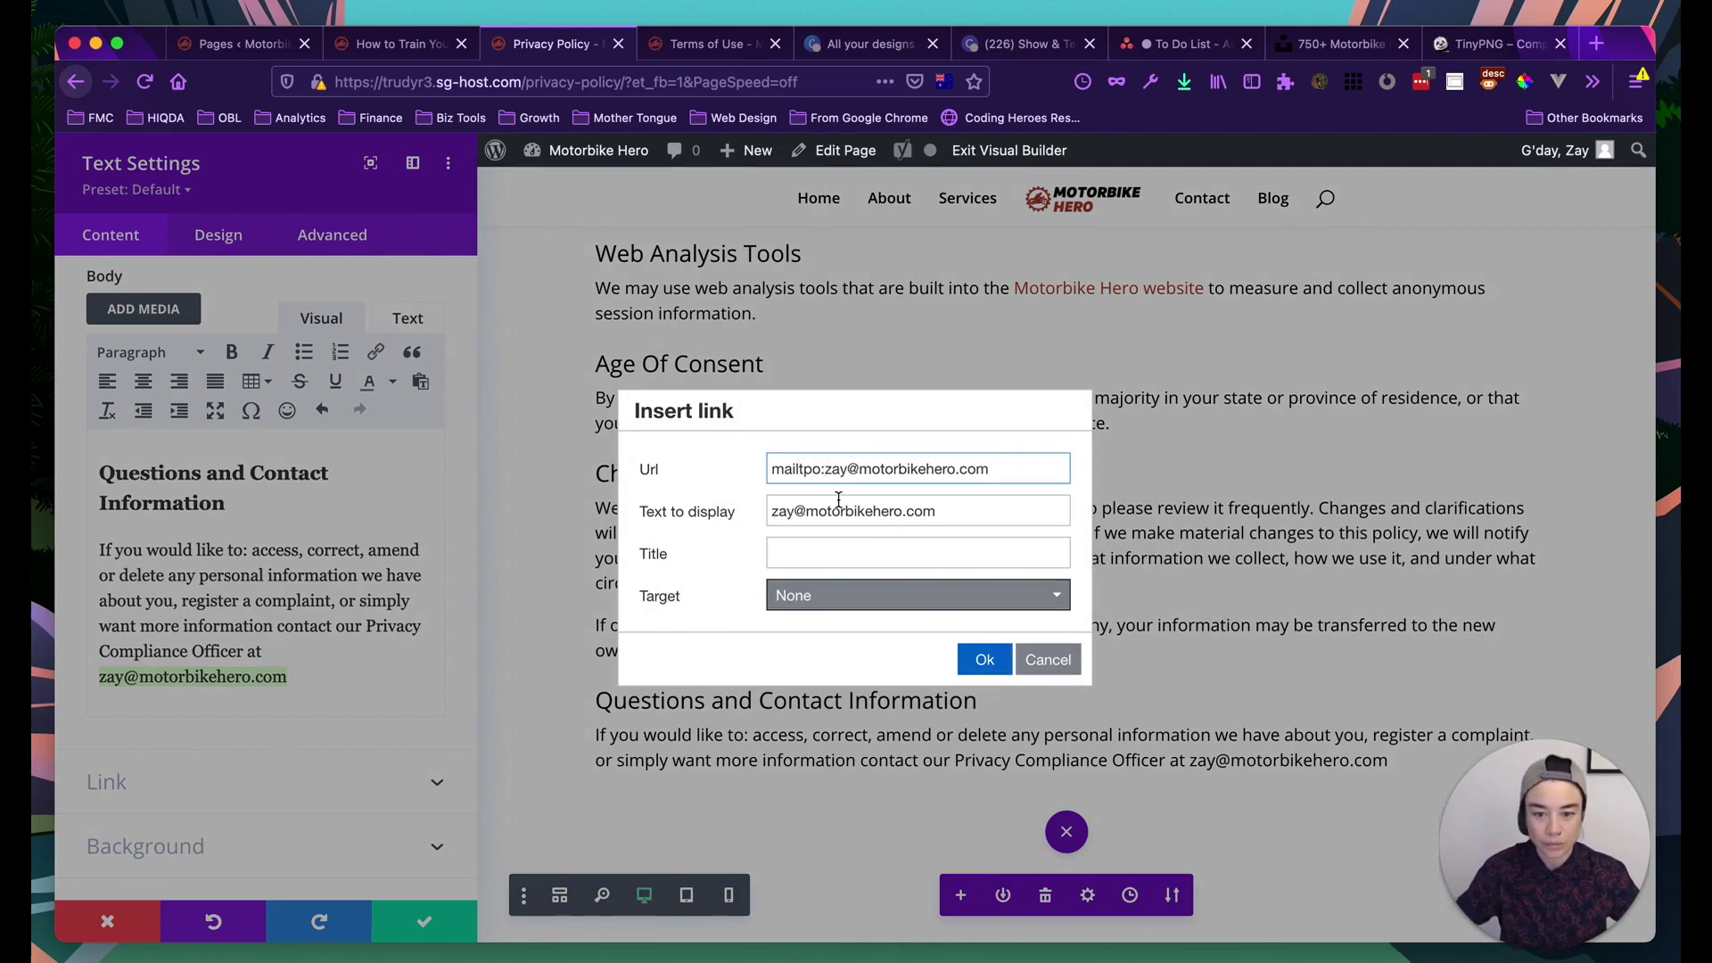
{"action": "key", "text": "BackSpace"}
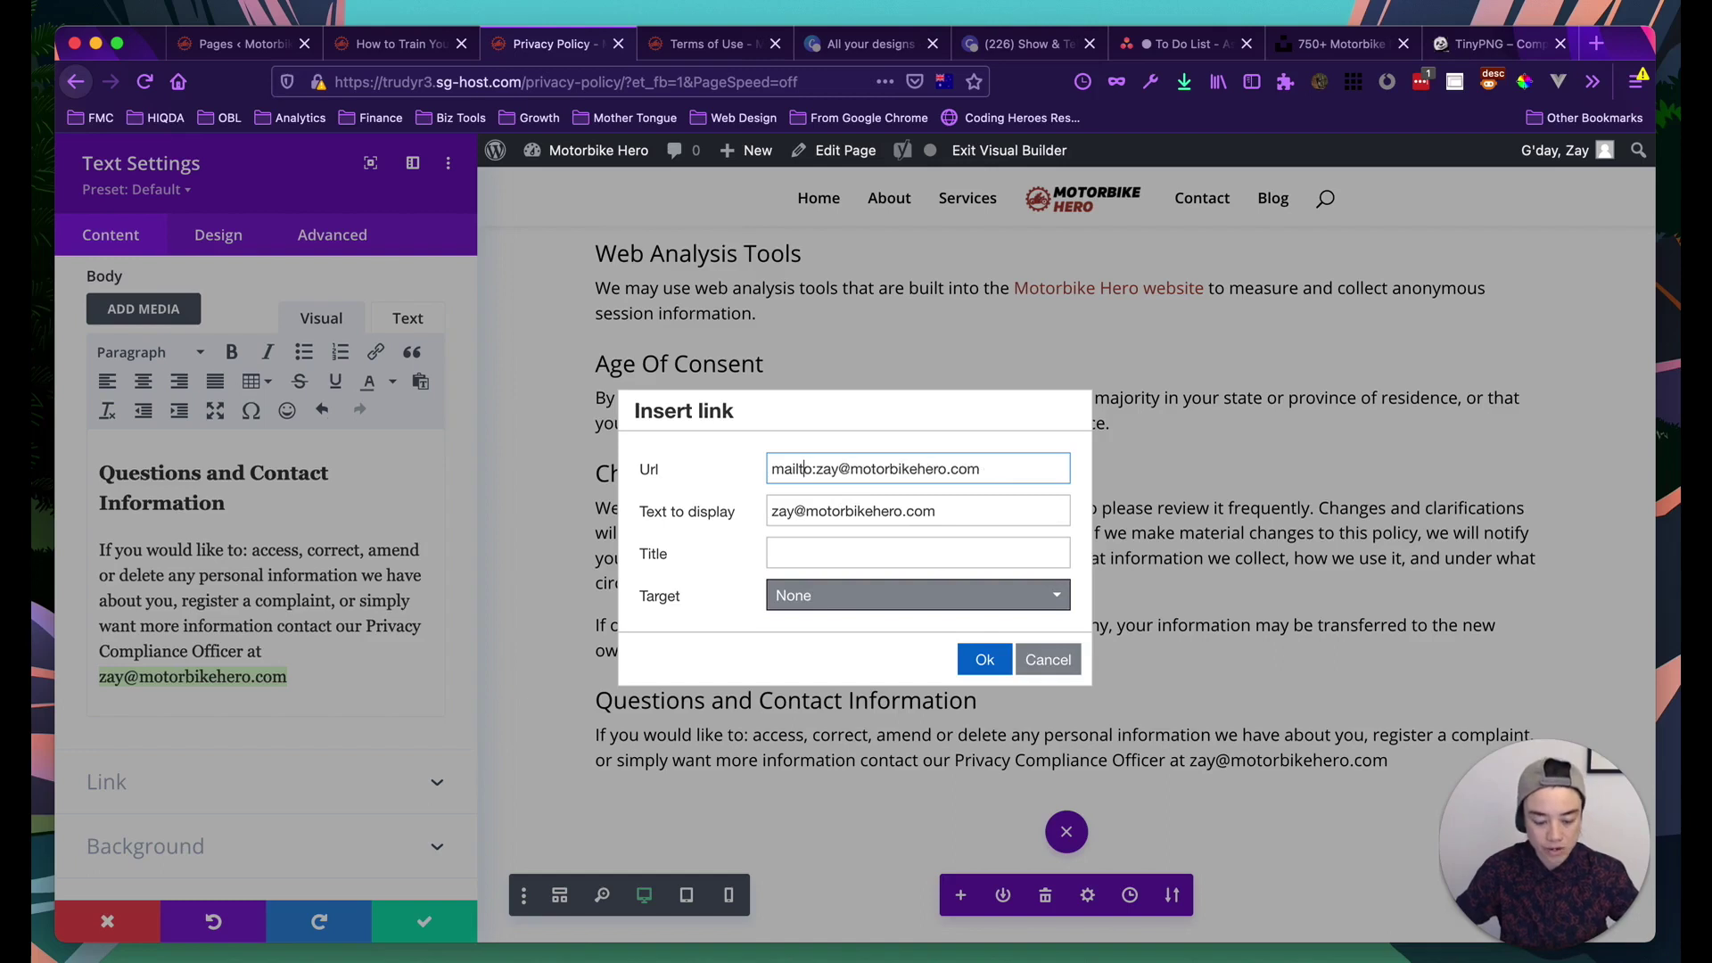
Title the email link 'Motorbike Hero Email', set it to open in a new window, and insert it
{"action": "left_click", "coordinate": [813, 554]}
{"action": "type", "text": "Mot"}
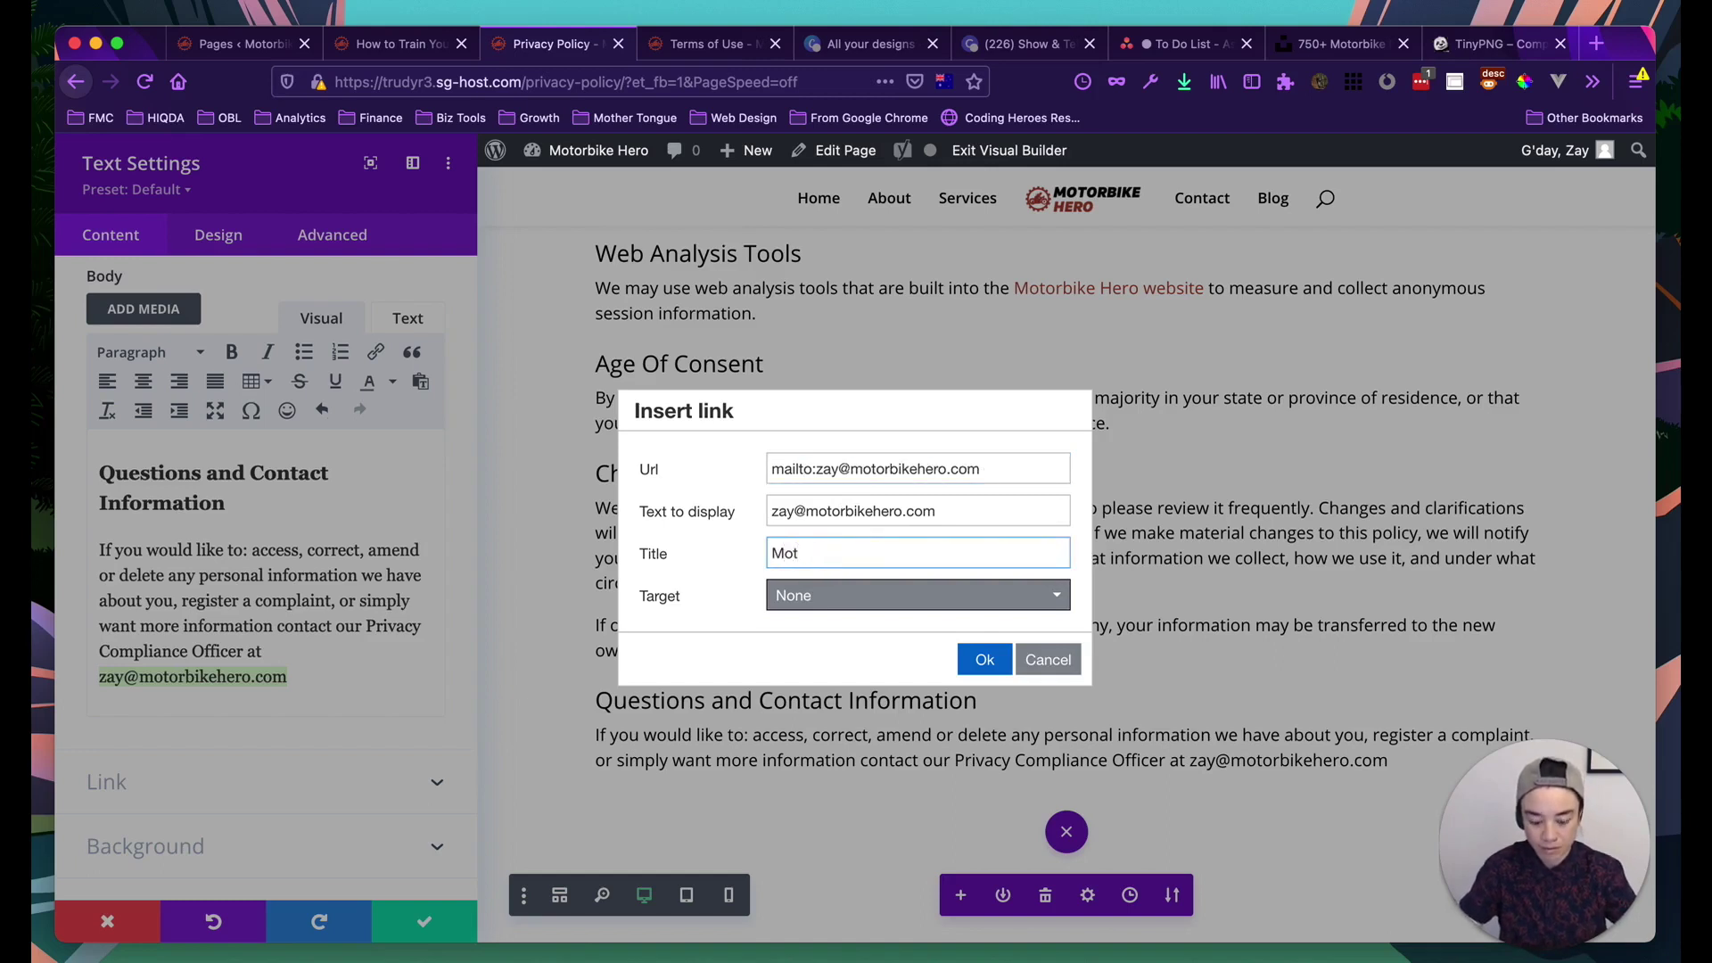
{"action": "type", "text": "orbike Hero Email"}
{"action": "left_click", "coordinate": [821, 593]}
{"action": "left_click", "coordinate": [815, 662]}
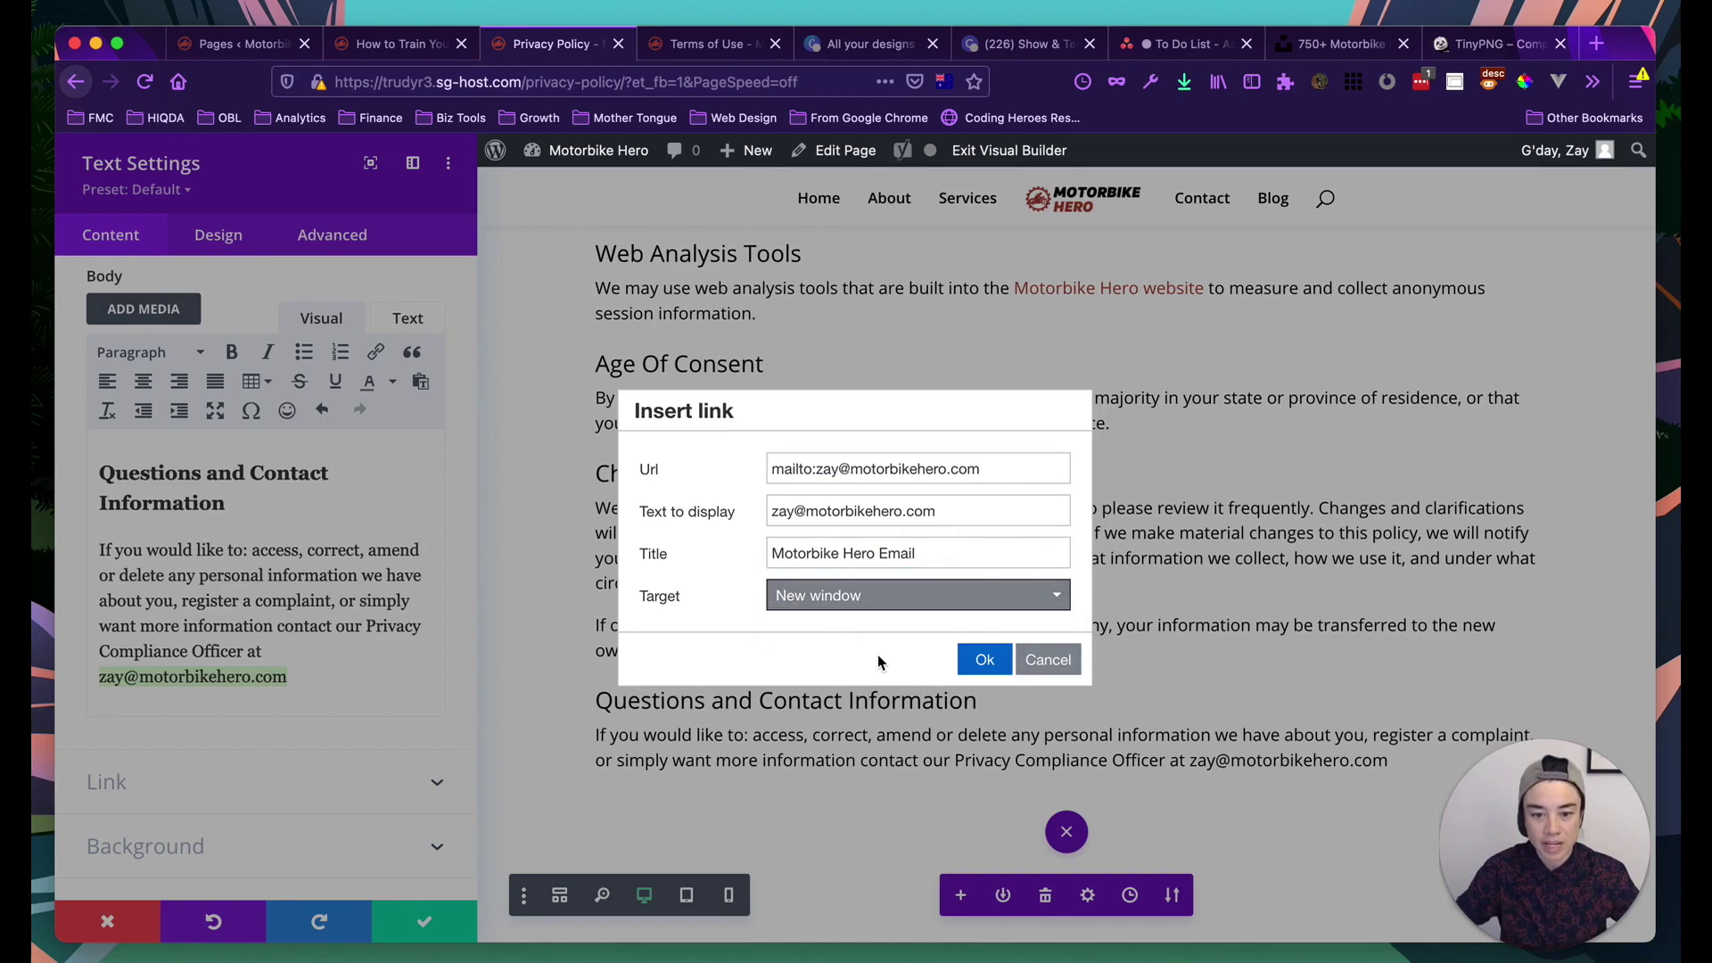
{"action": "left_click", "coordinate": [985, 660]}
Add a period after the email link and save the contact module
{"action": "scroll", "coordinate": [1103, 682], "scroll_direction": "down", "scroll_amount": 1}
{"action": "scroll", "coordinate": [1103, 683], "scroll_direction": "down", "scroll_amount": 2}
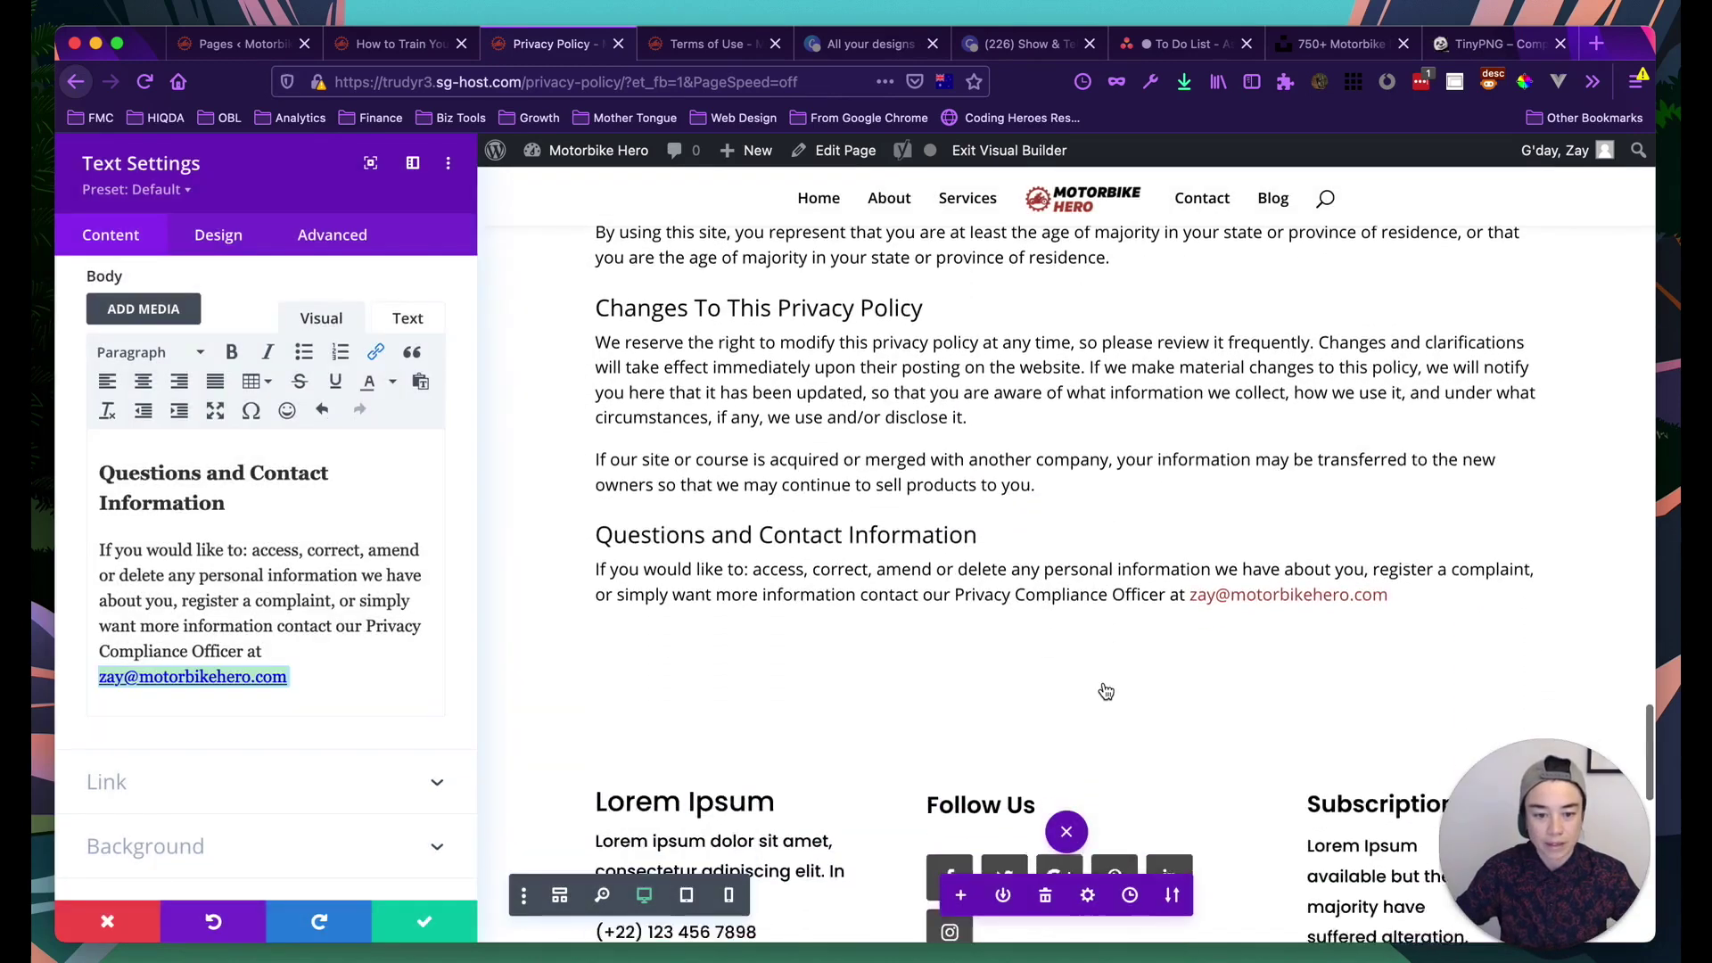
{"action": "left_click", "coordinate": [332, 671]}
{"action": "type", "text": "."}
{"action": "scroll", "coordinate": [1068, 547], "scroll_direction": "up", "scroll_amount": 8}
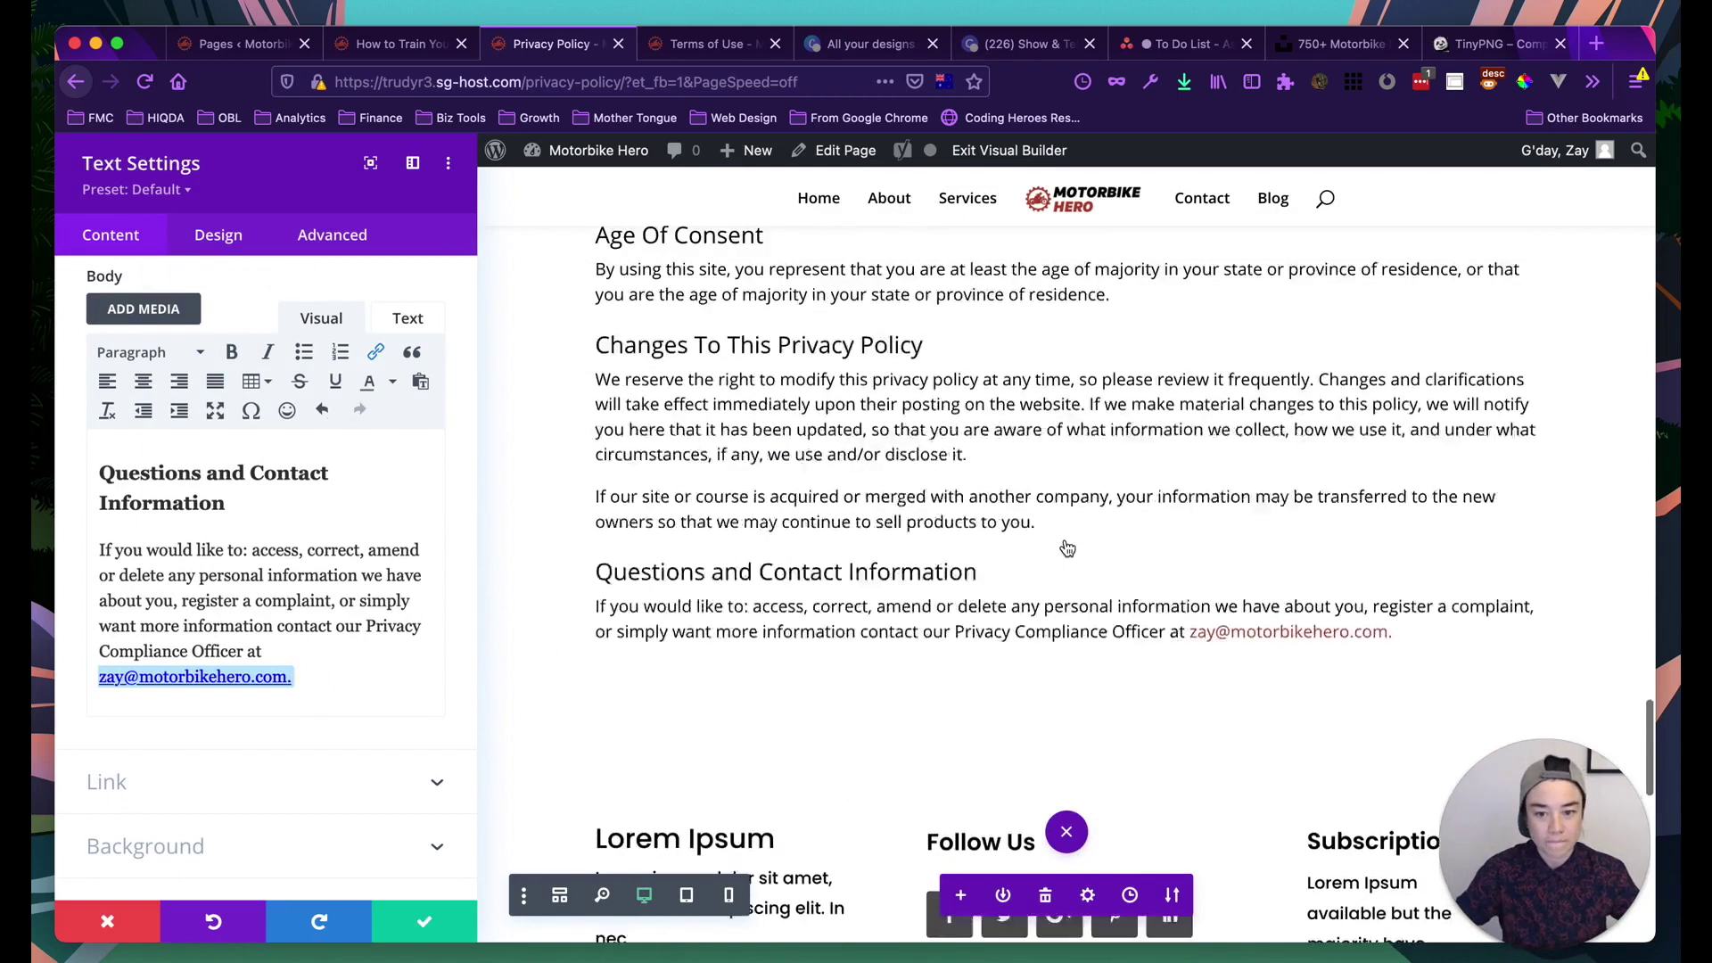
{"action": "scroll", "coordinate": [956, 513], "scroll_direction": "up", "scroll_amount": 18}
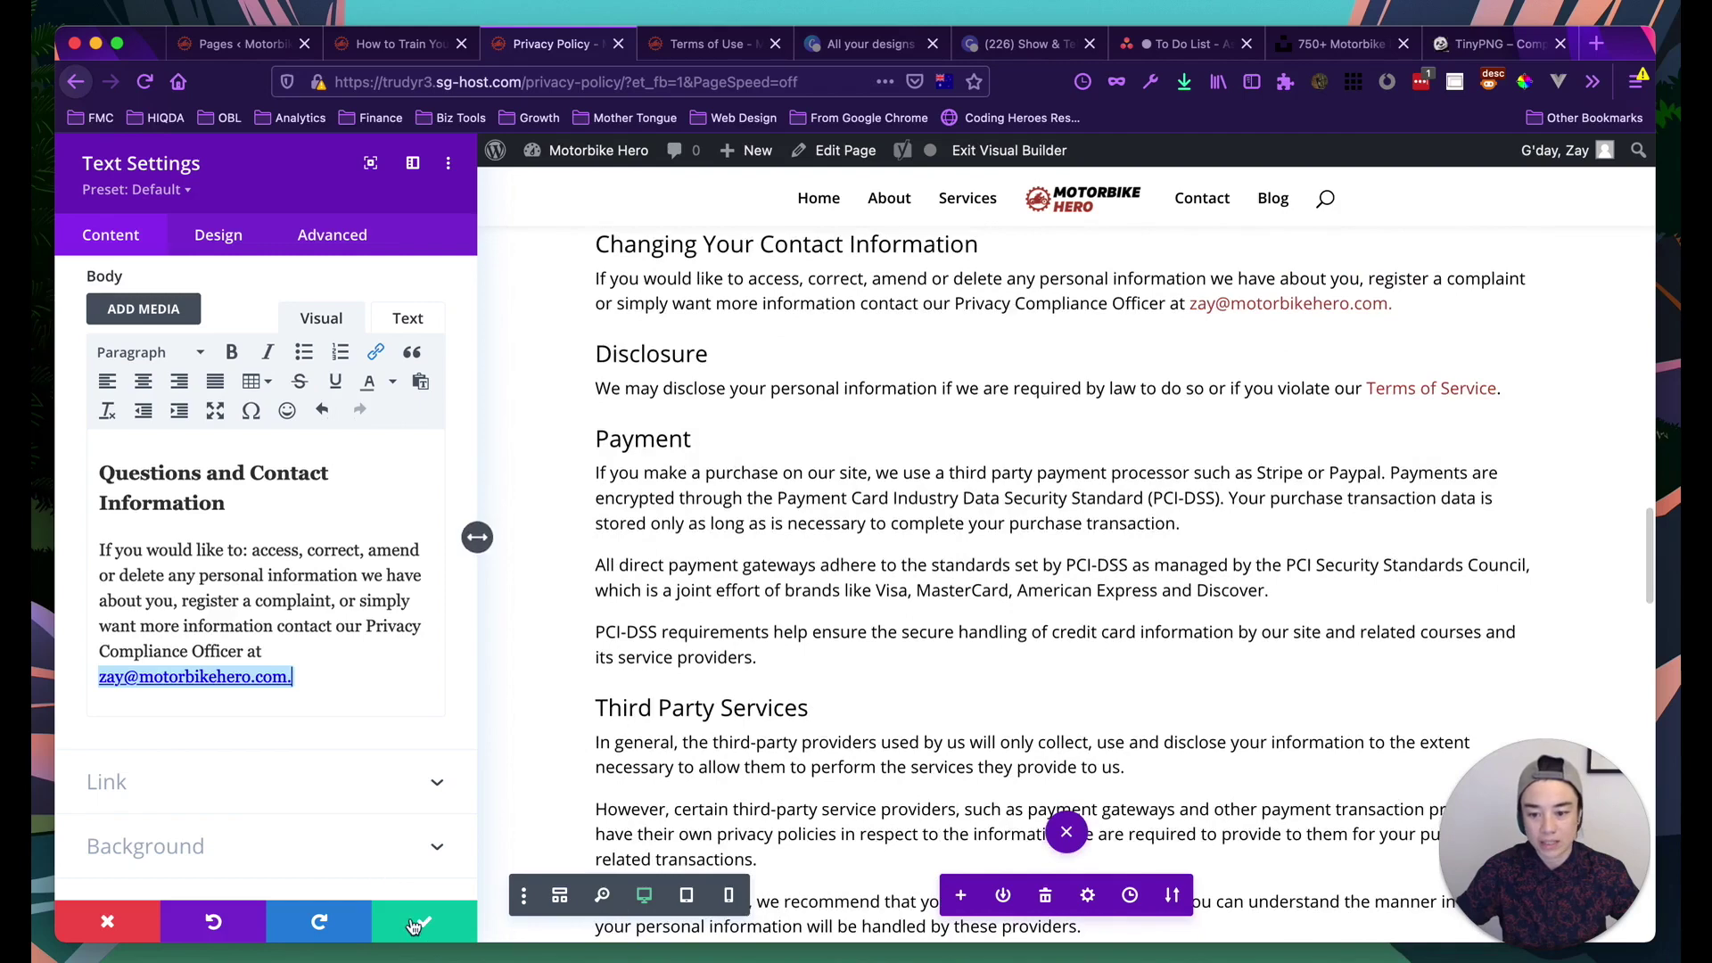
{"action": "left_click", "coordinate": [411, 920]}
Check the Who We Are heading's level in its module settings, then close them
{"action": "scroll", "coordinate": [539, 558], "scroll_direction": "up", "scroll_amount": 5}
{"action": "scroll", "coordinate": [539, 557], "scroll_direction": "up", "scroll_amount": 20}
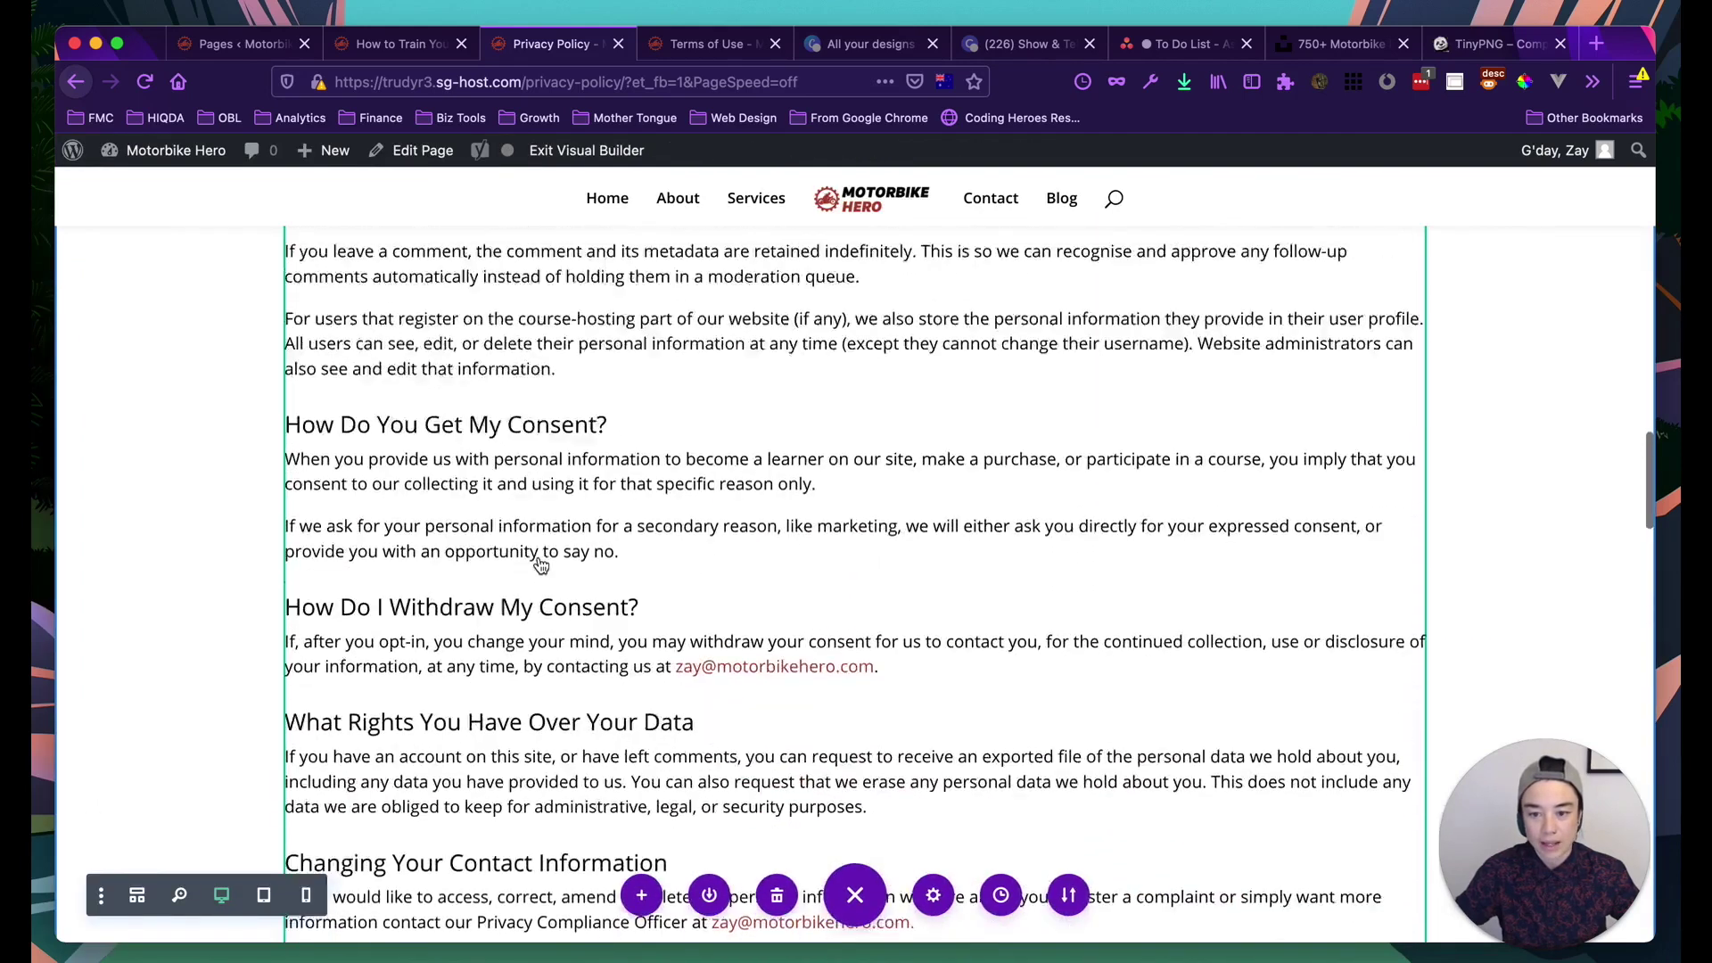
{"action": "scroll", "coordinate": [448, 456], "scroll_direction": "up", "scroll_amount": 10}
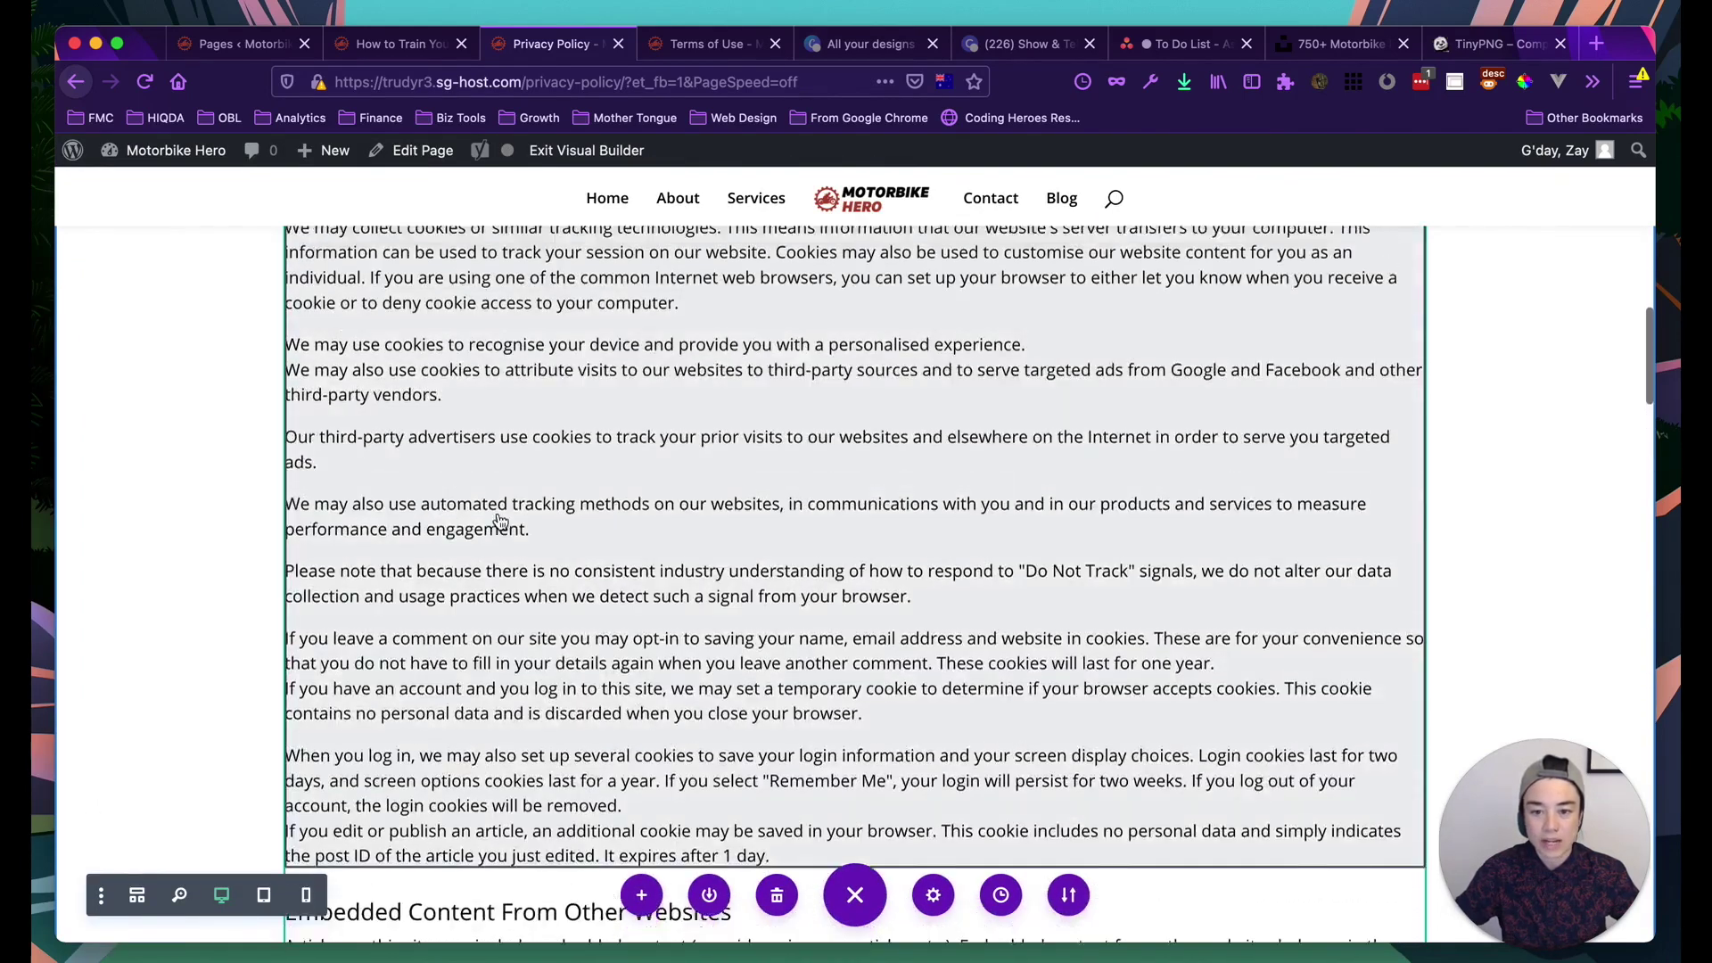
{"action": "scroll", "coordinate": [463, 460], "scroll_direction": "up", "scroll_amount": 5}
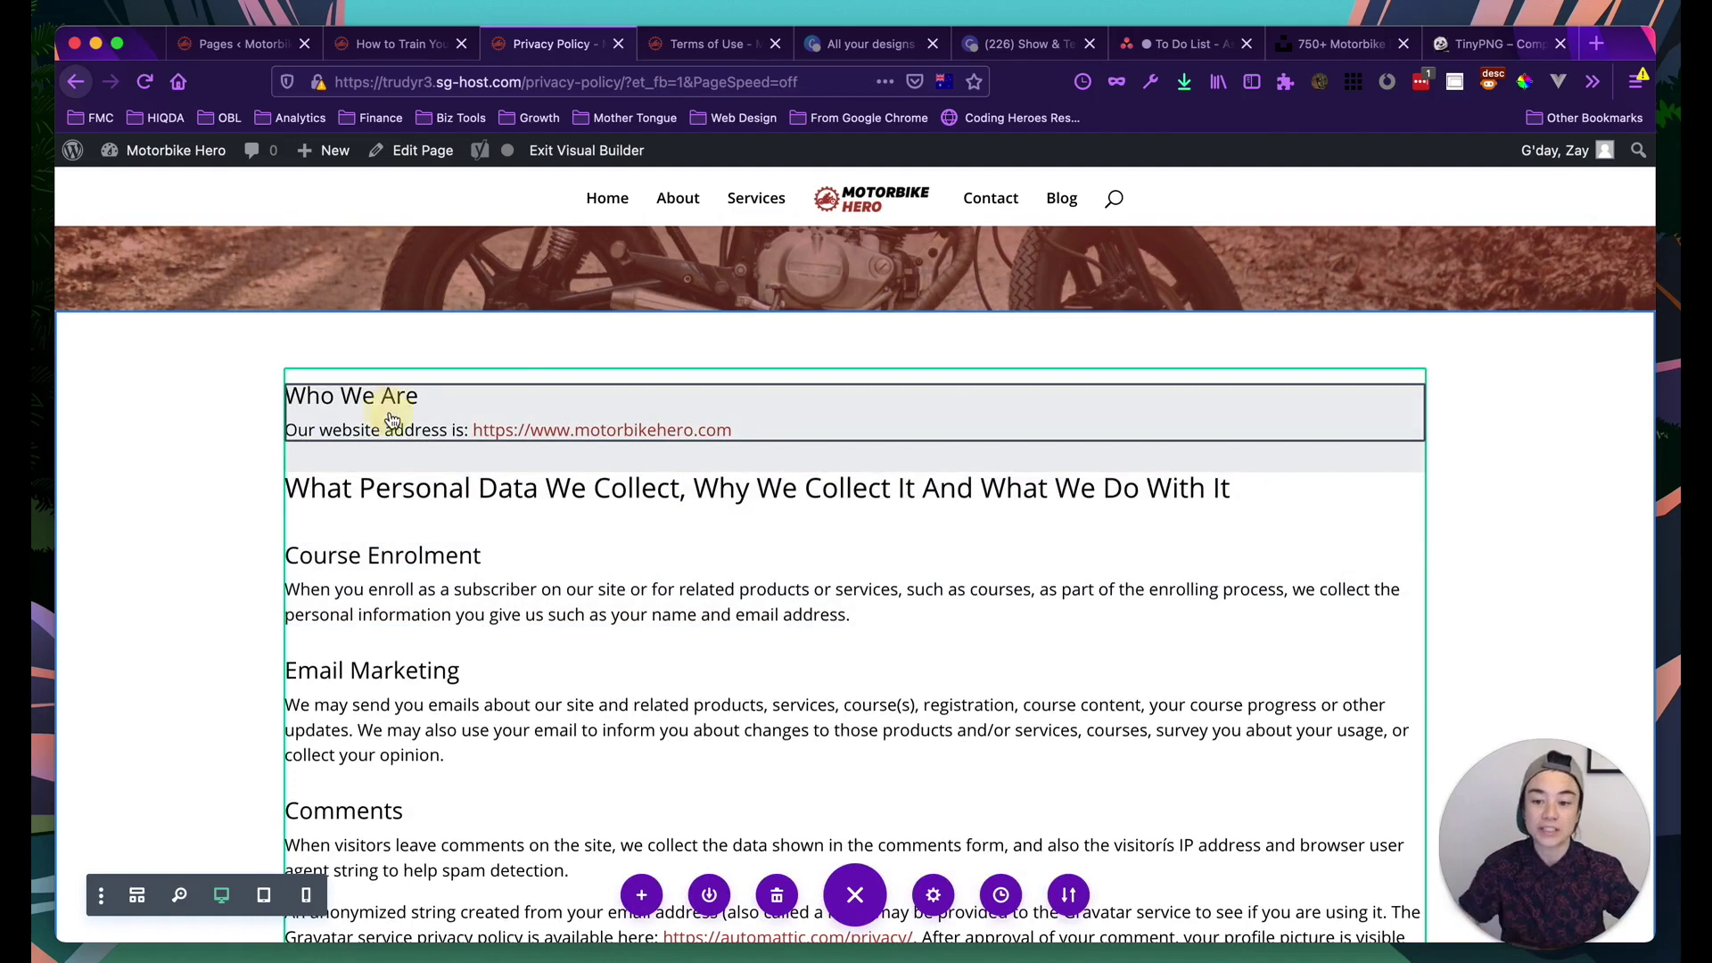
{"action": "mouse_move", "coordinate": [390, 412]}
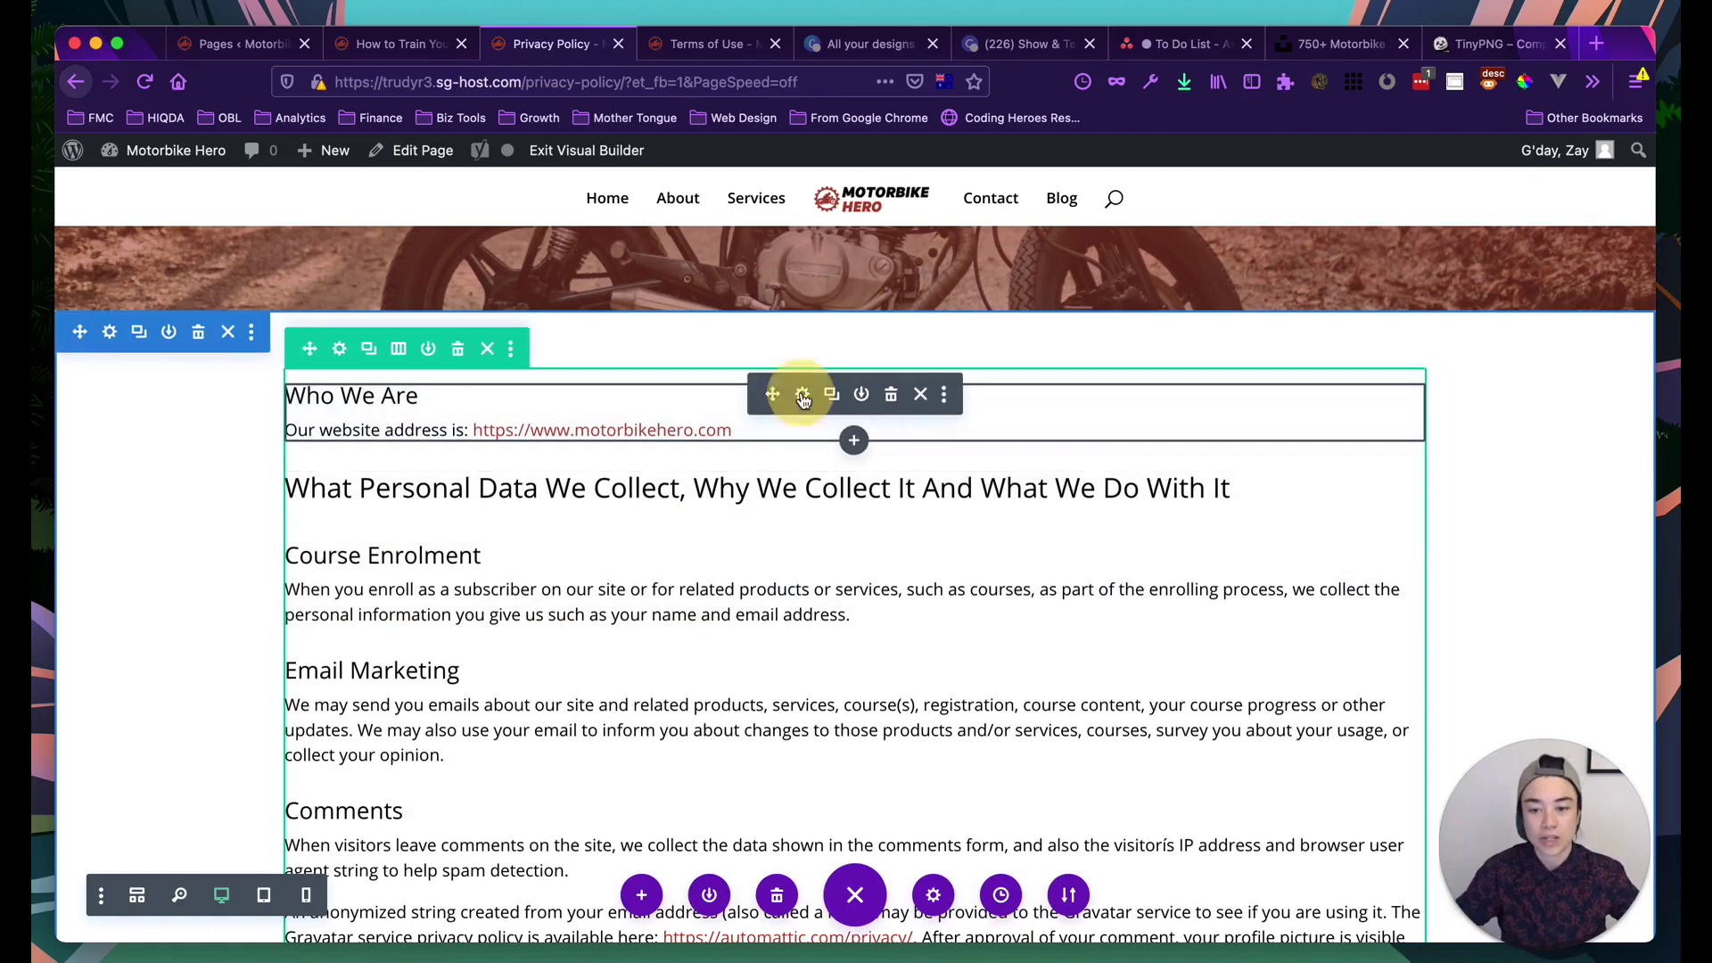
{"action": "left_click", "coordinate": [803, 396]}
{"action": "left_click", "coordinate": [163, 570]}
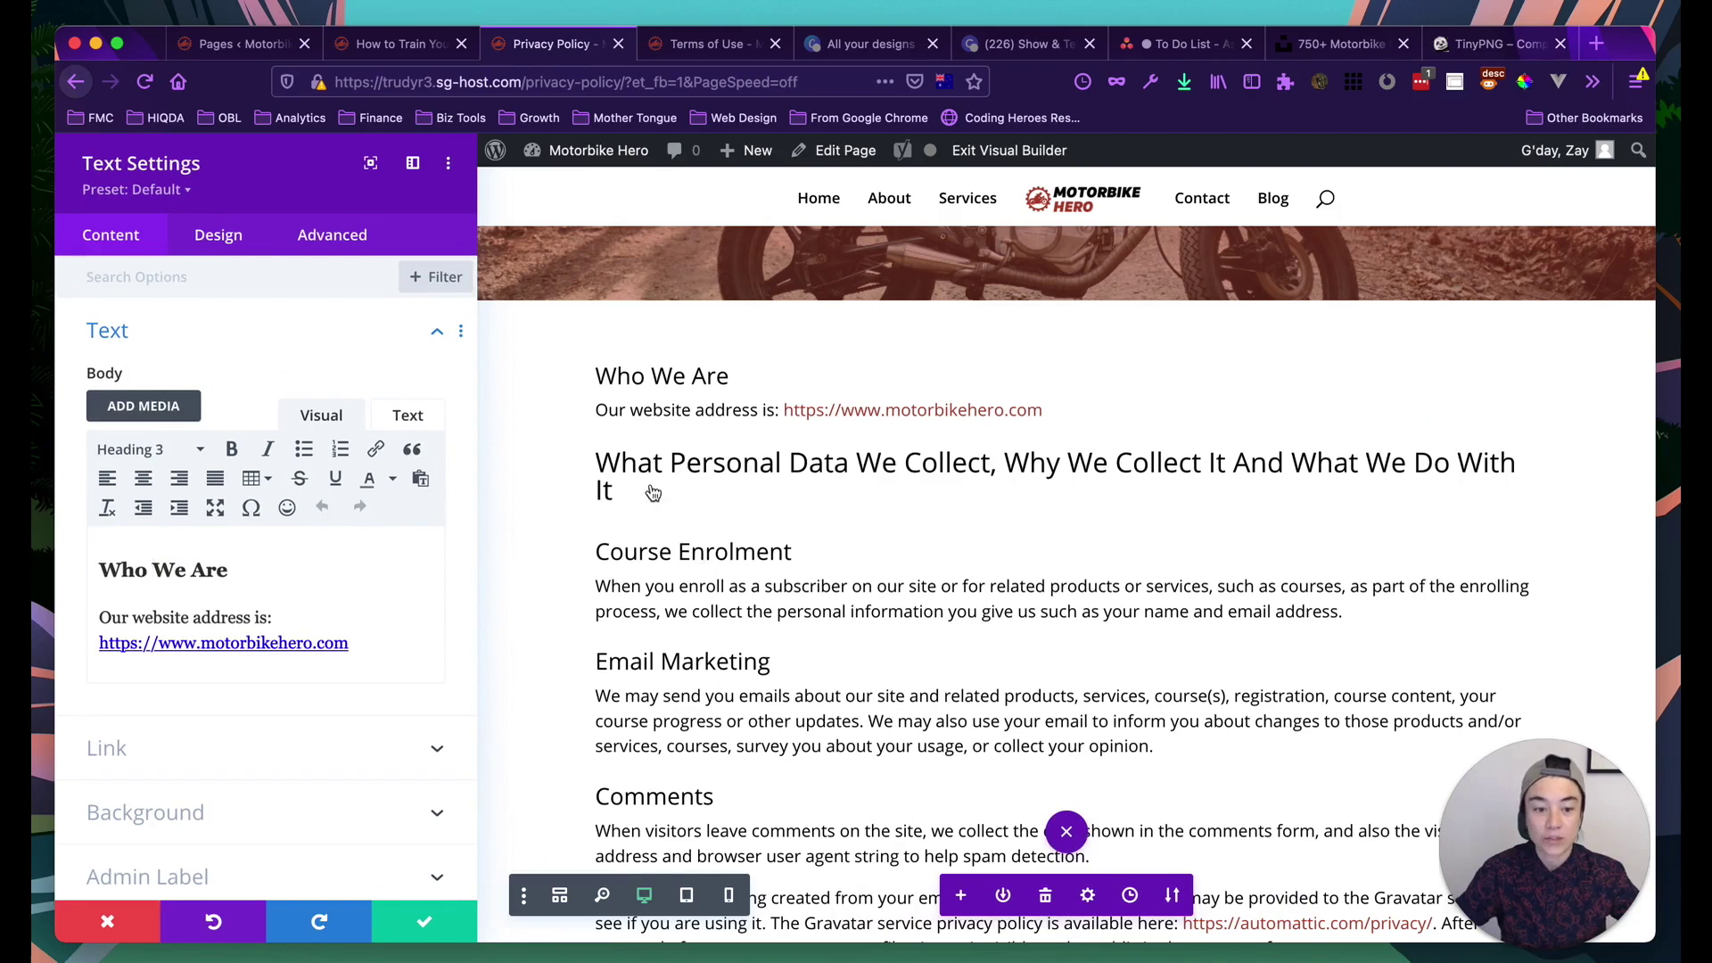
{"action": "scroll", "coordinate": [659, 446], "scroll_direction": "down", "scroll_amount": 1}
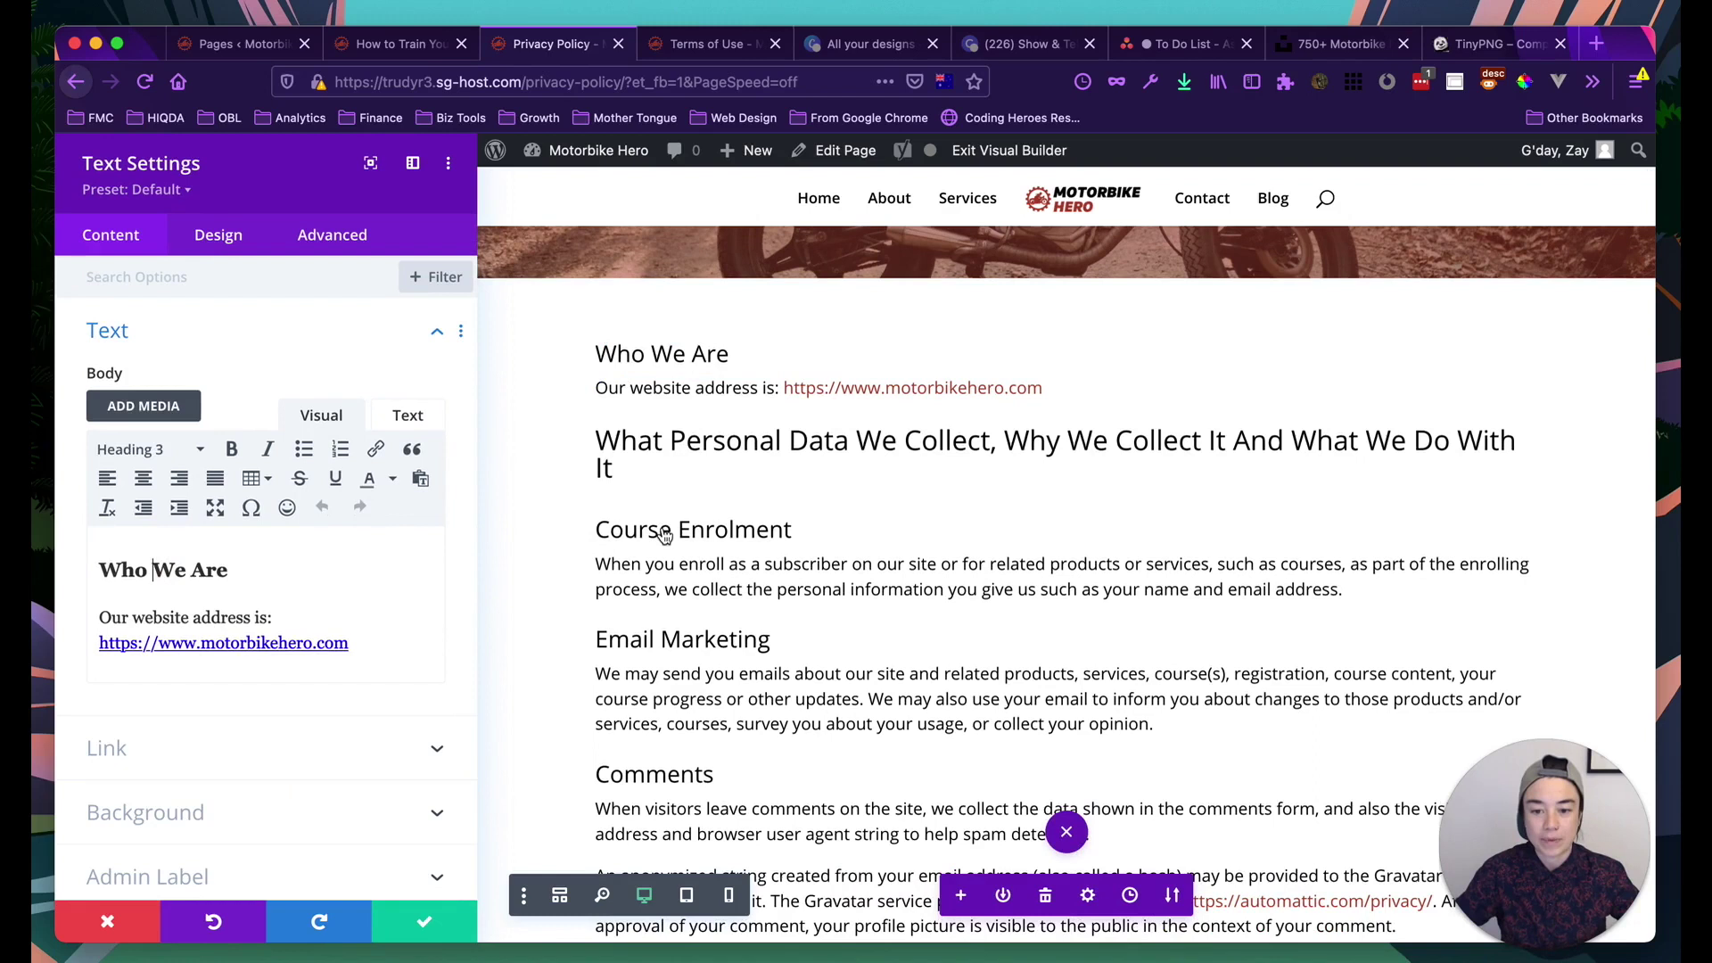
{"action": "scroll", "coordinate": [664, 533], "scroll_direction": "down", "scroll_amount": 6}
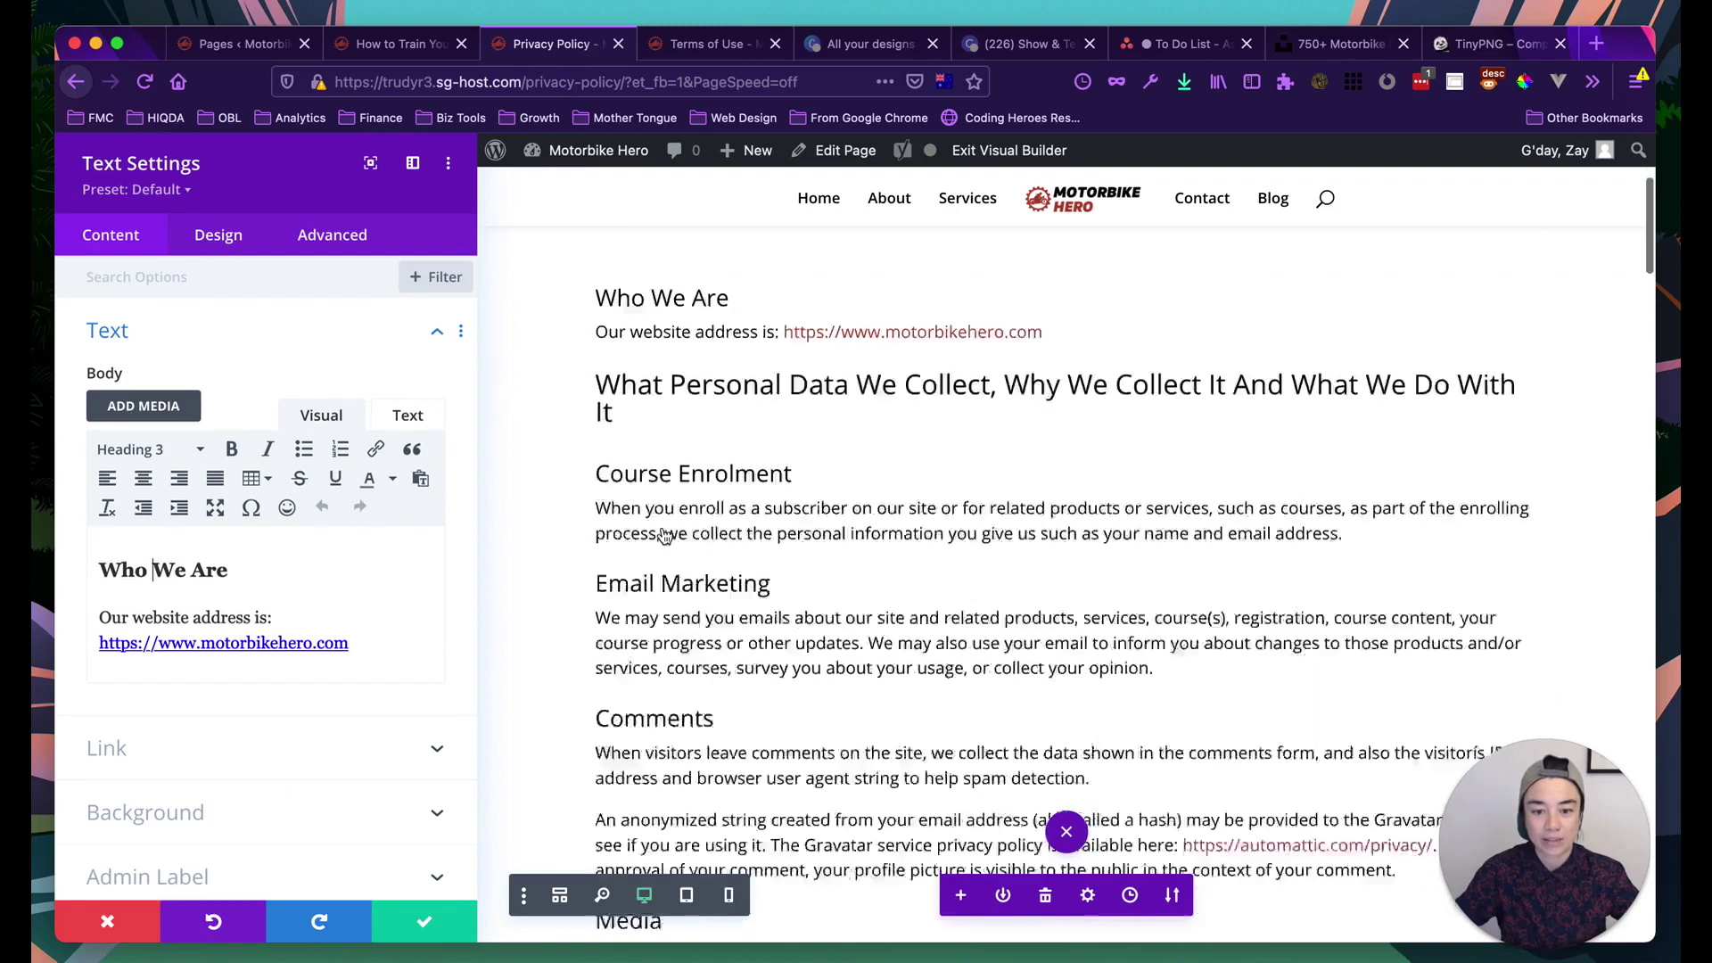
{"action": "scroll", "coordinate": [640, 475], "scroll_direction": "down", "scroll_amount": 3}
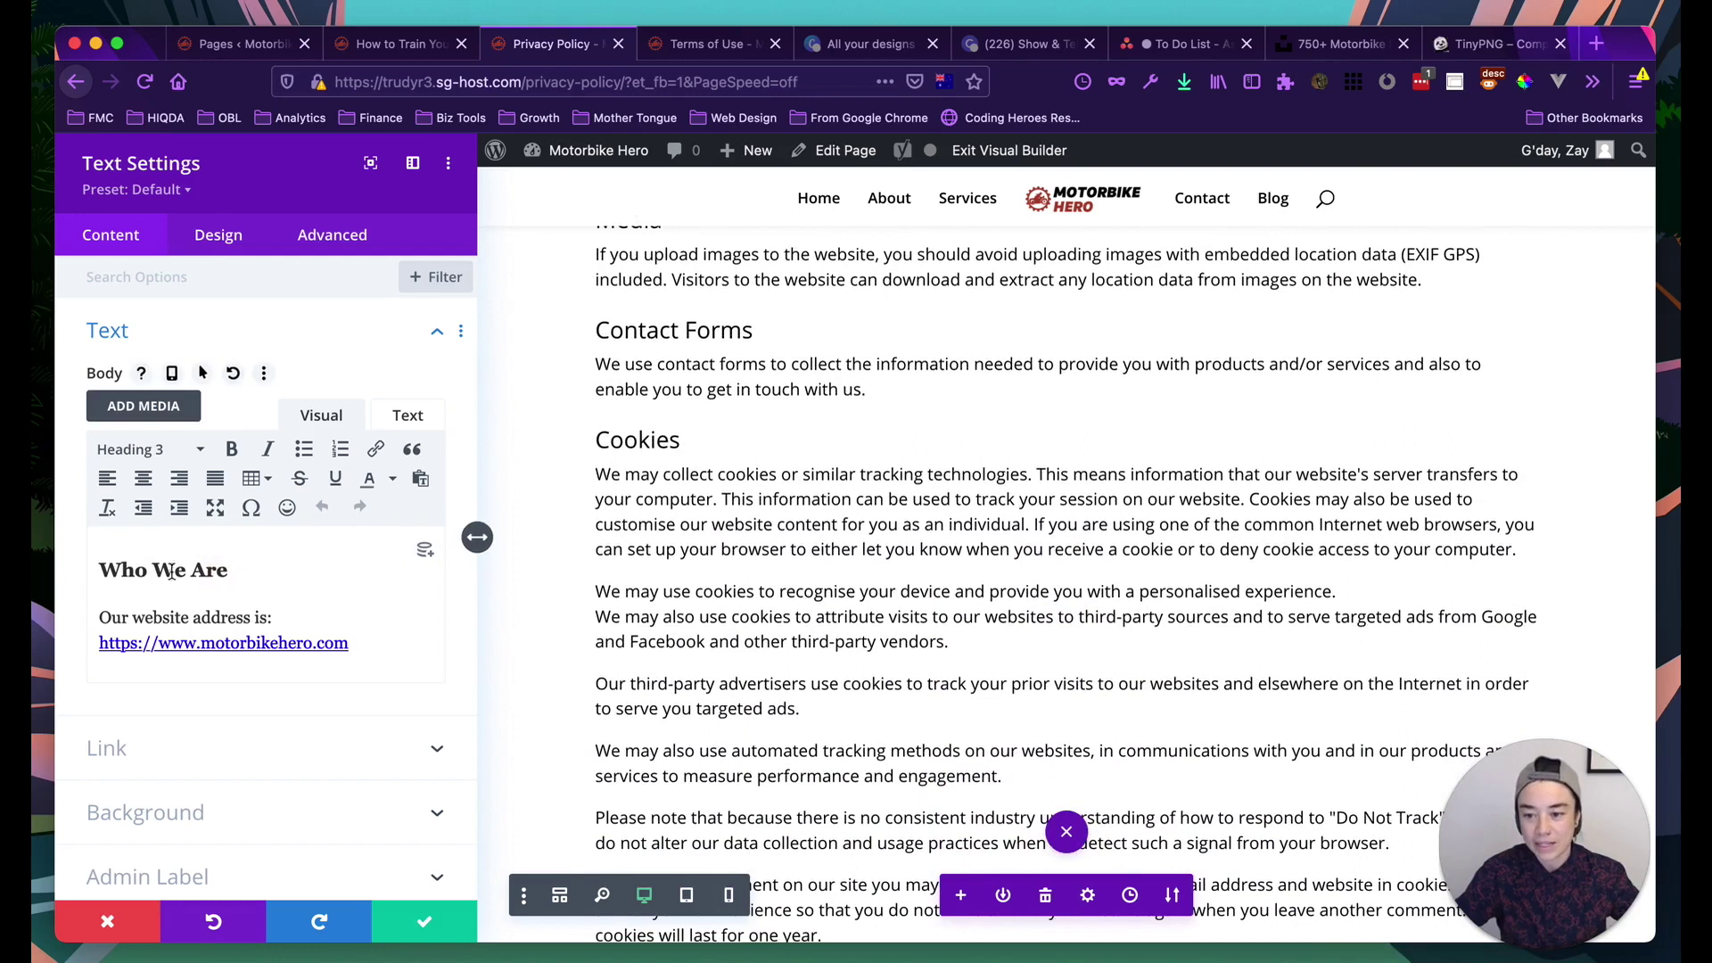
{"action": "scroll", "coordinate": [1065, 570], "scroll_direction": "up", "scroll_amount": 8}
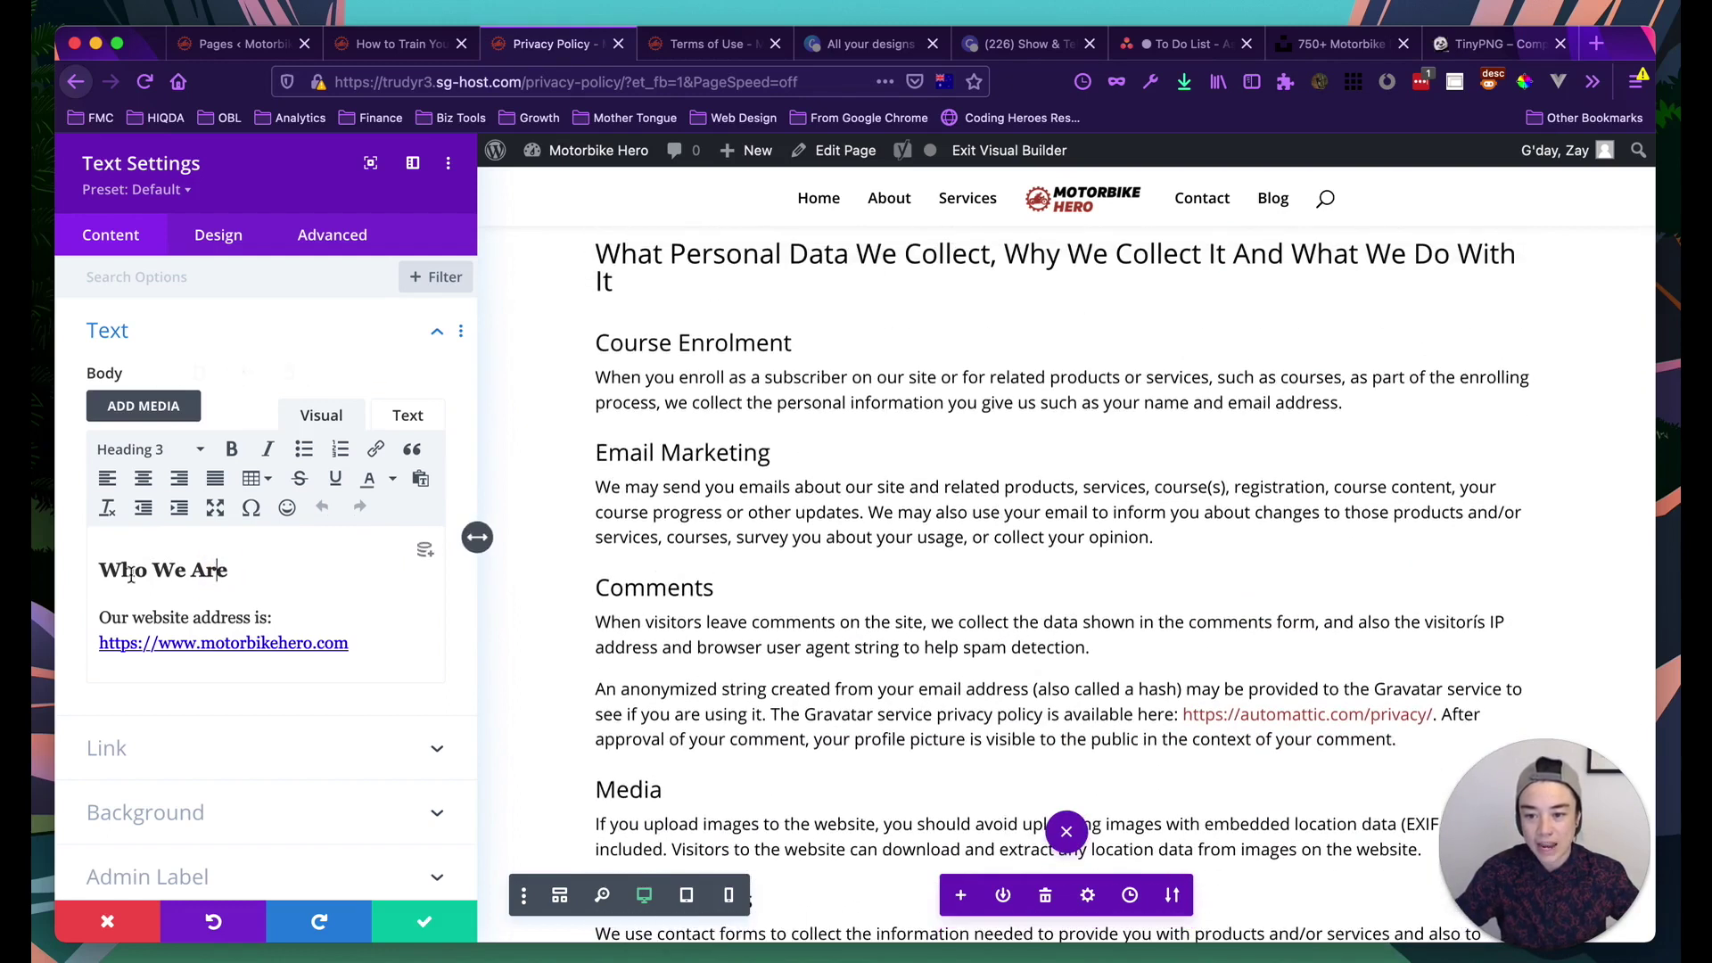
{"action": "scroll", "coordinate": [509, 702], "scroll_direction": "up", "scroll_amount": 2}
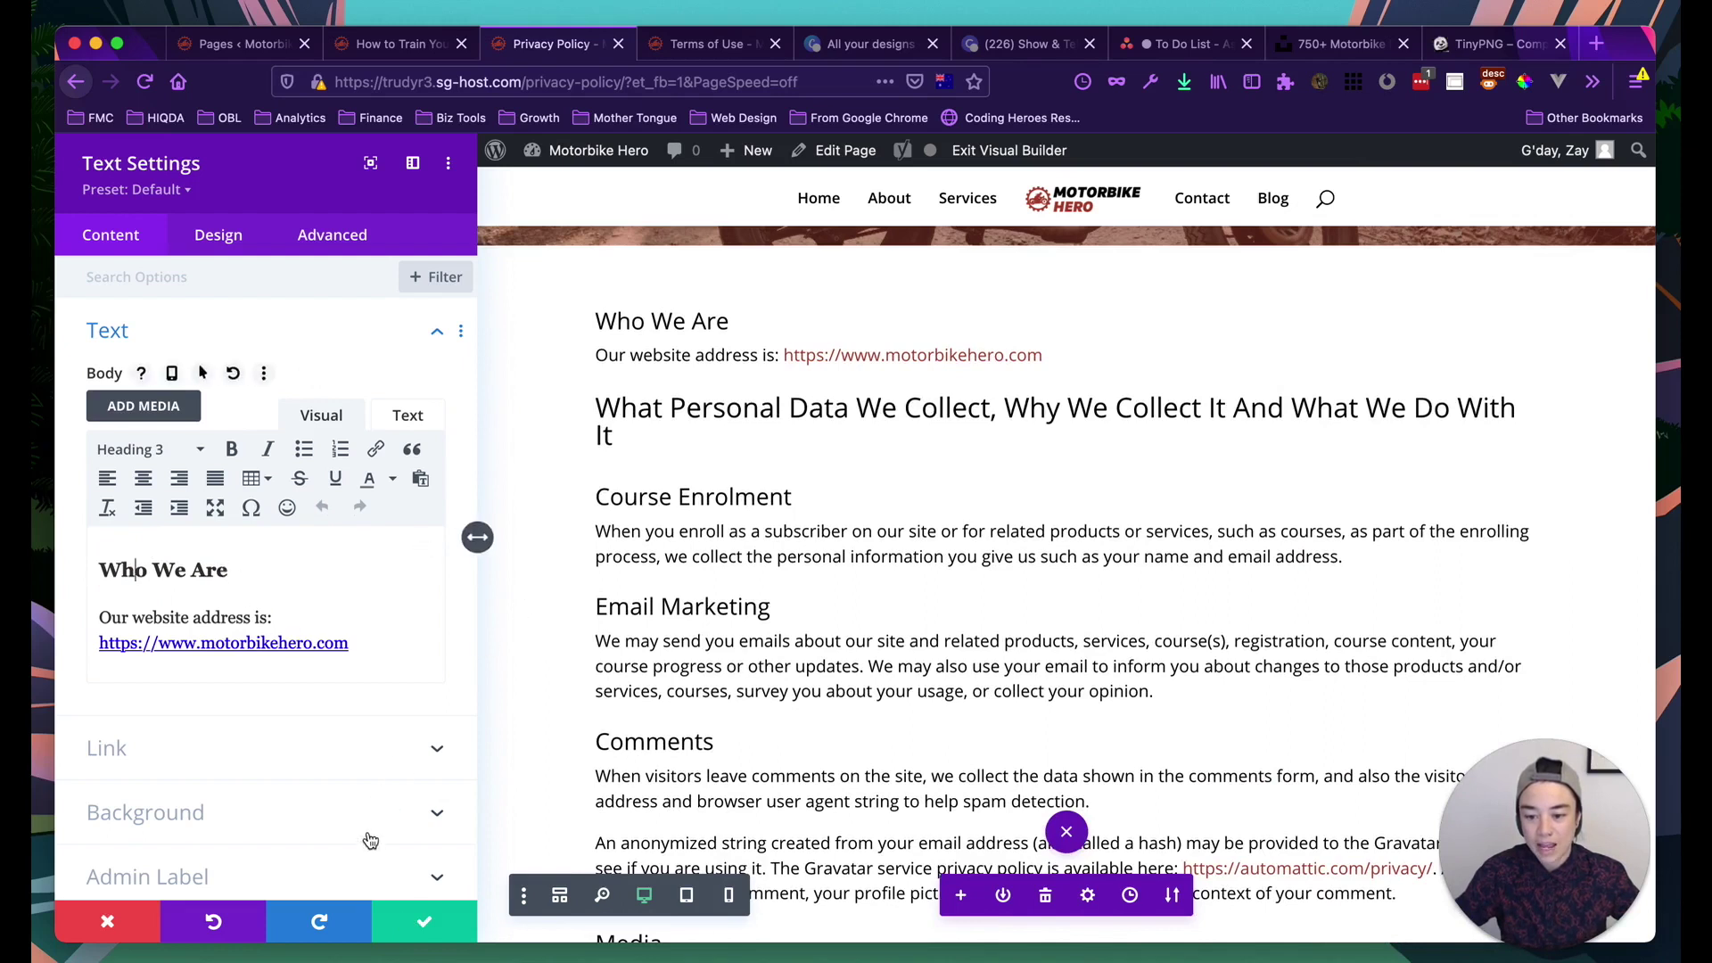
{"action": "left_click", "coordinate": [401, 919]}
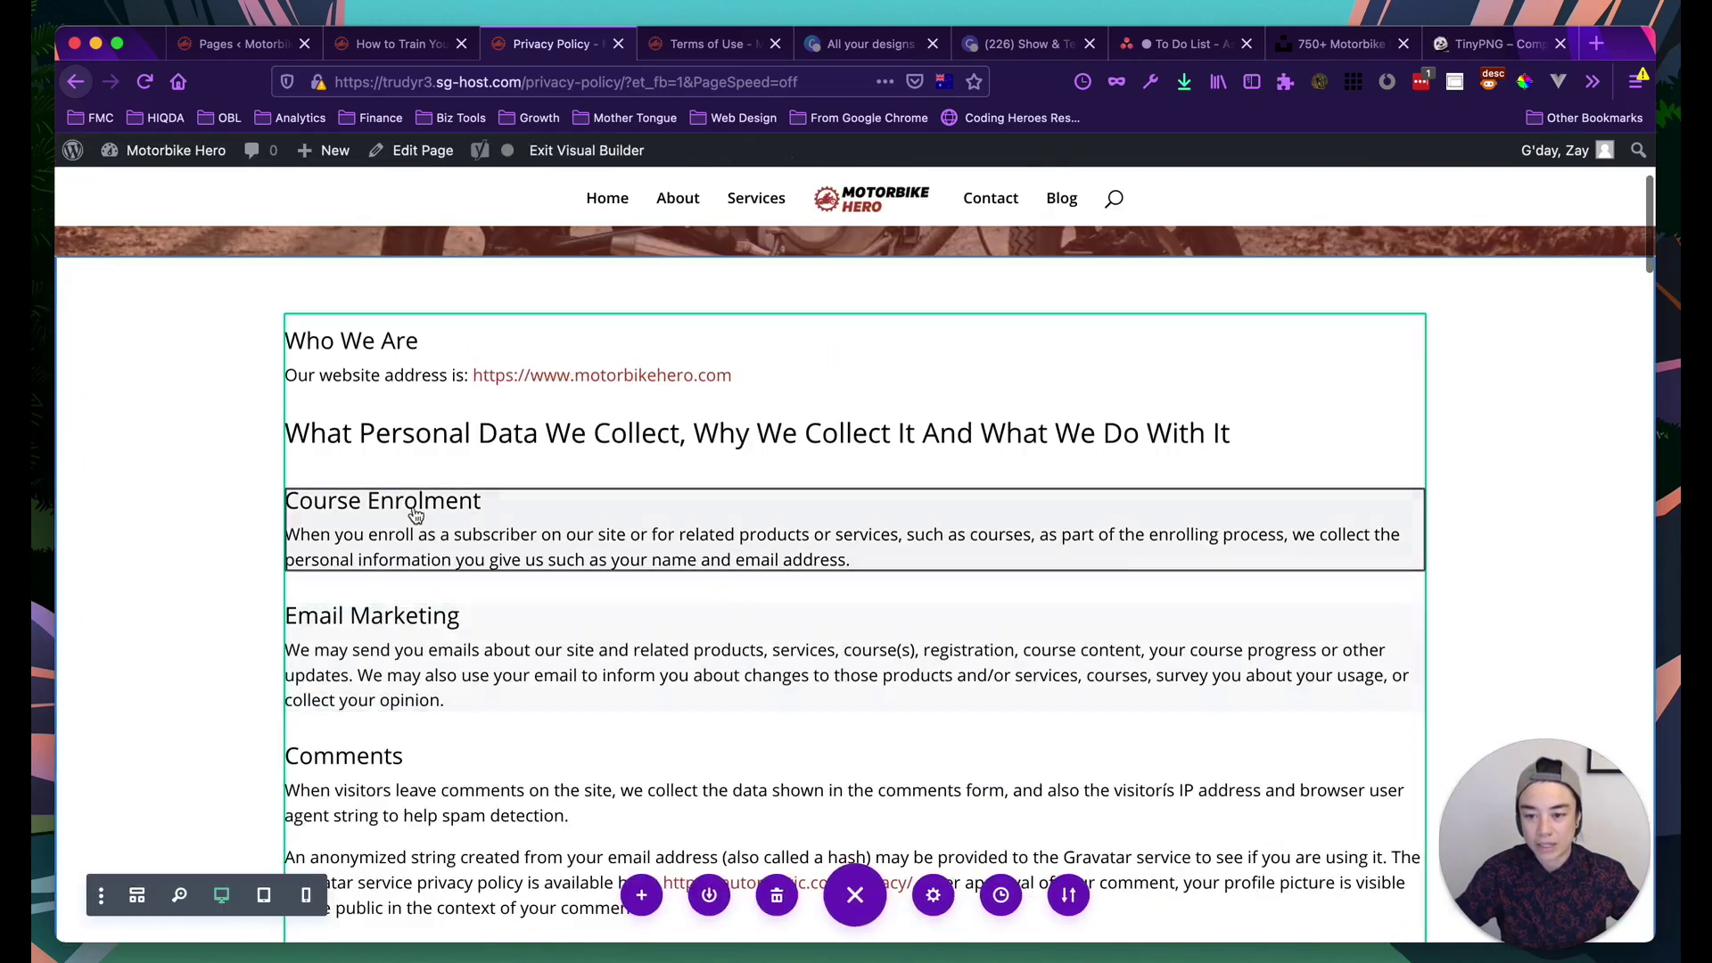
Save the 'What Personal Data We Collect' heading as Heading 2
{"action": "mouse_move", "coordinate": [856, 558]}
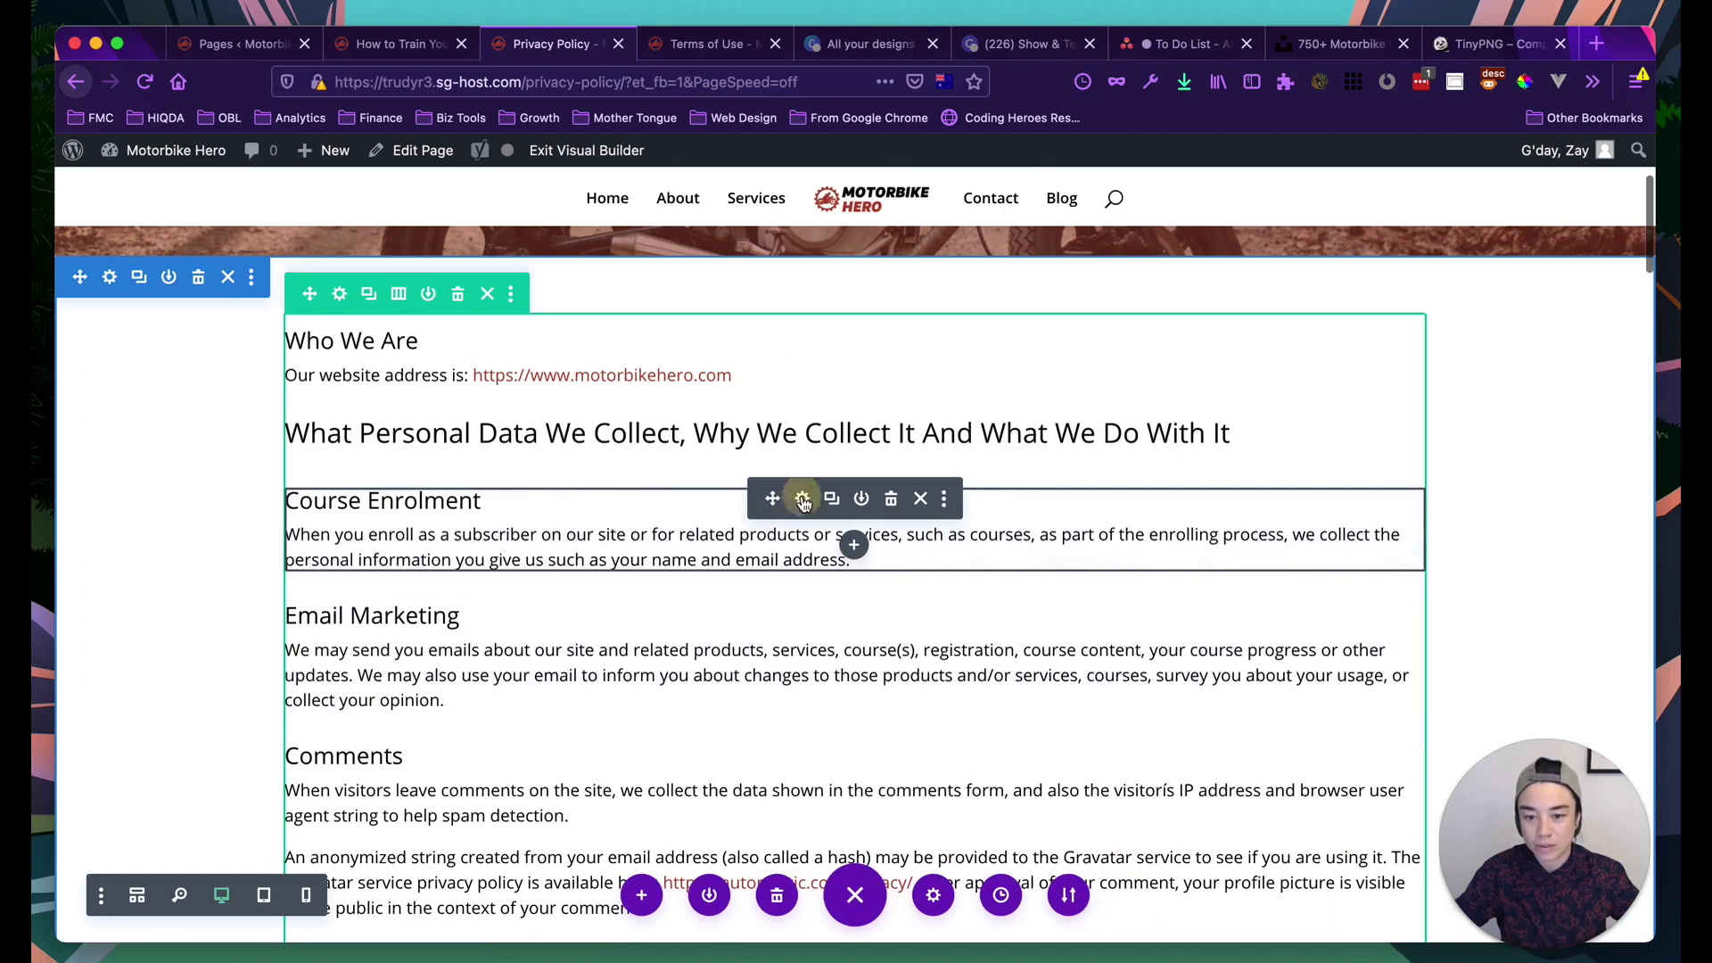
{"action": "left_click", "coordinate": [802, 500]}
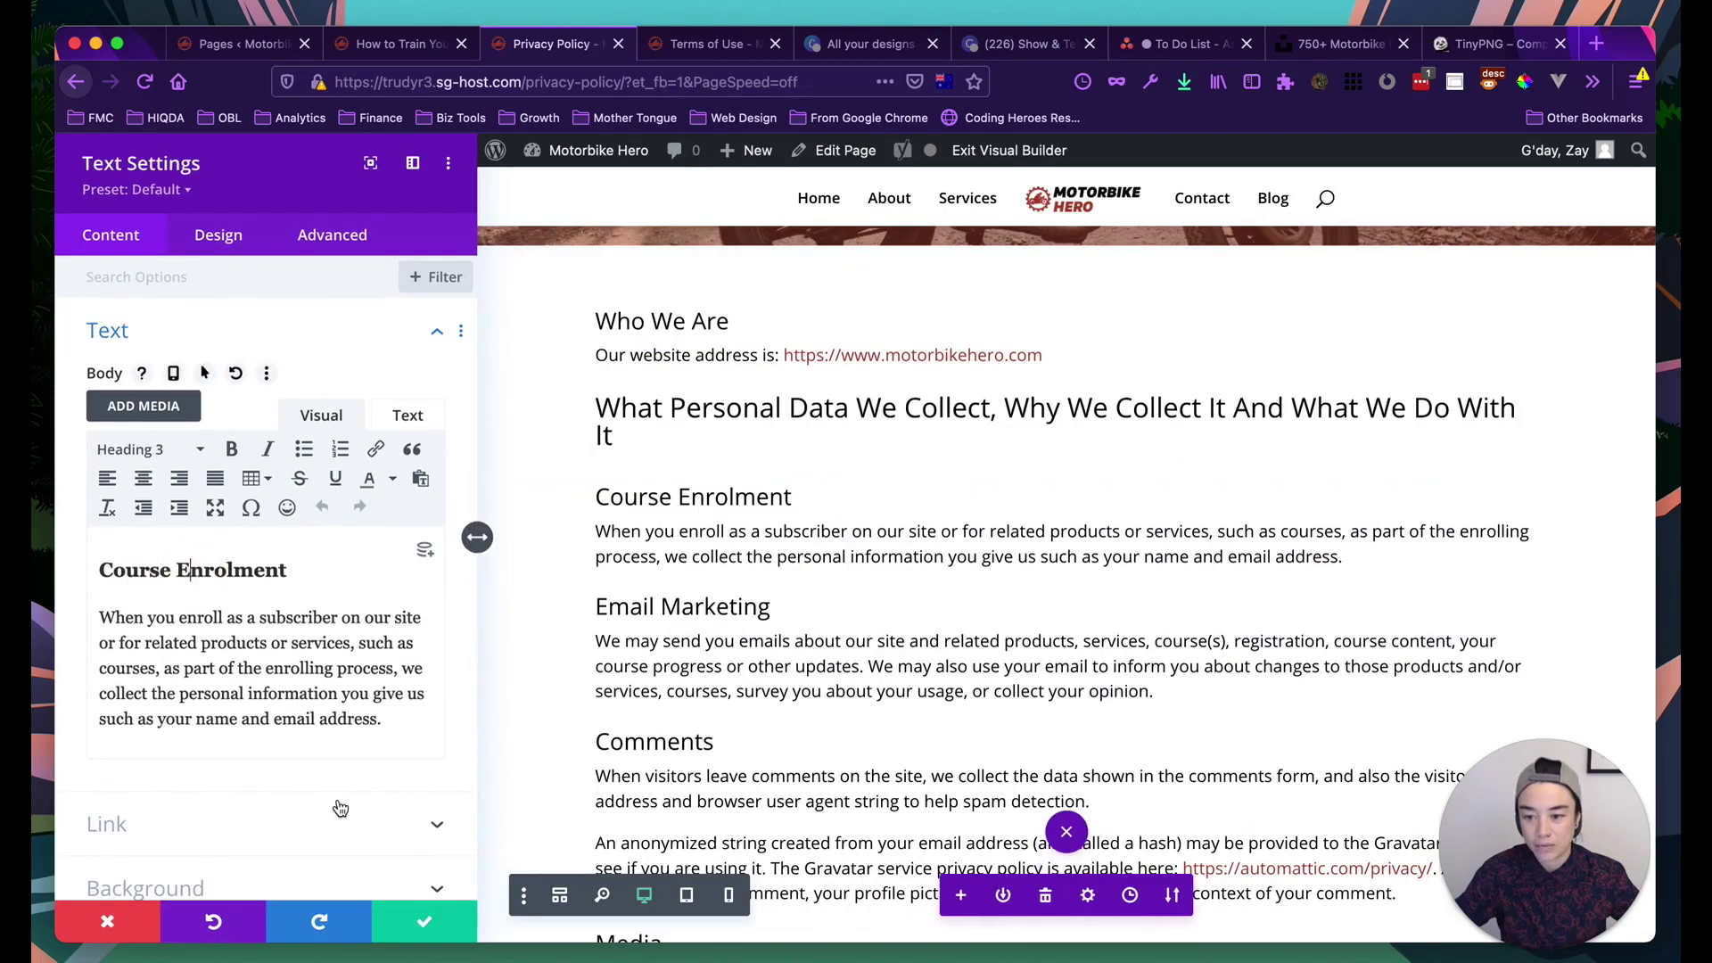
{"action": "left_click", "coordinate": [421, 920]}
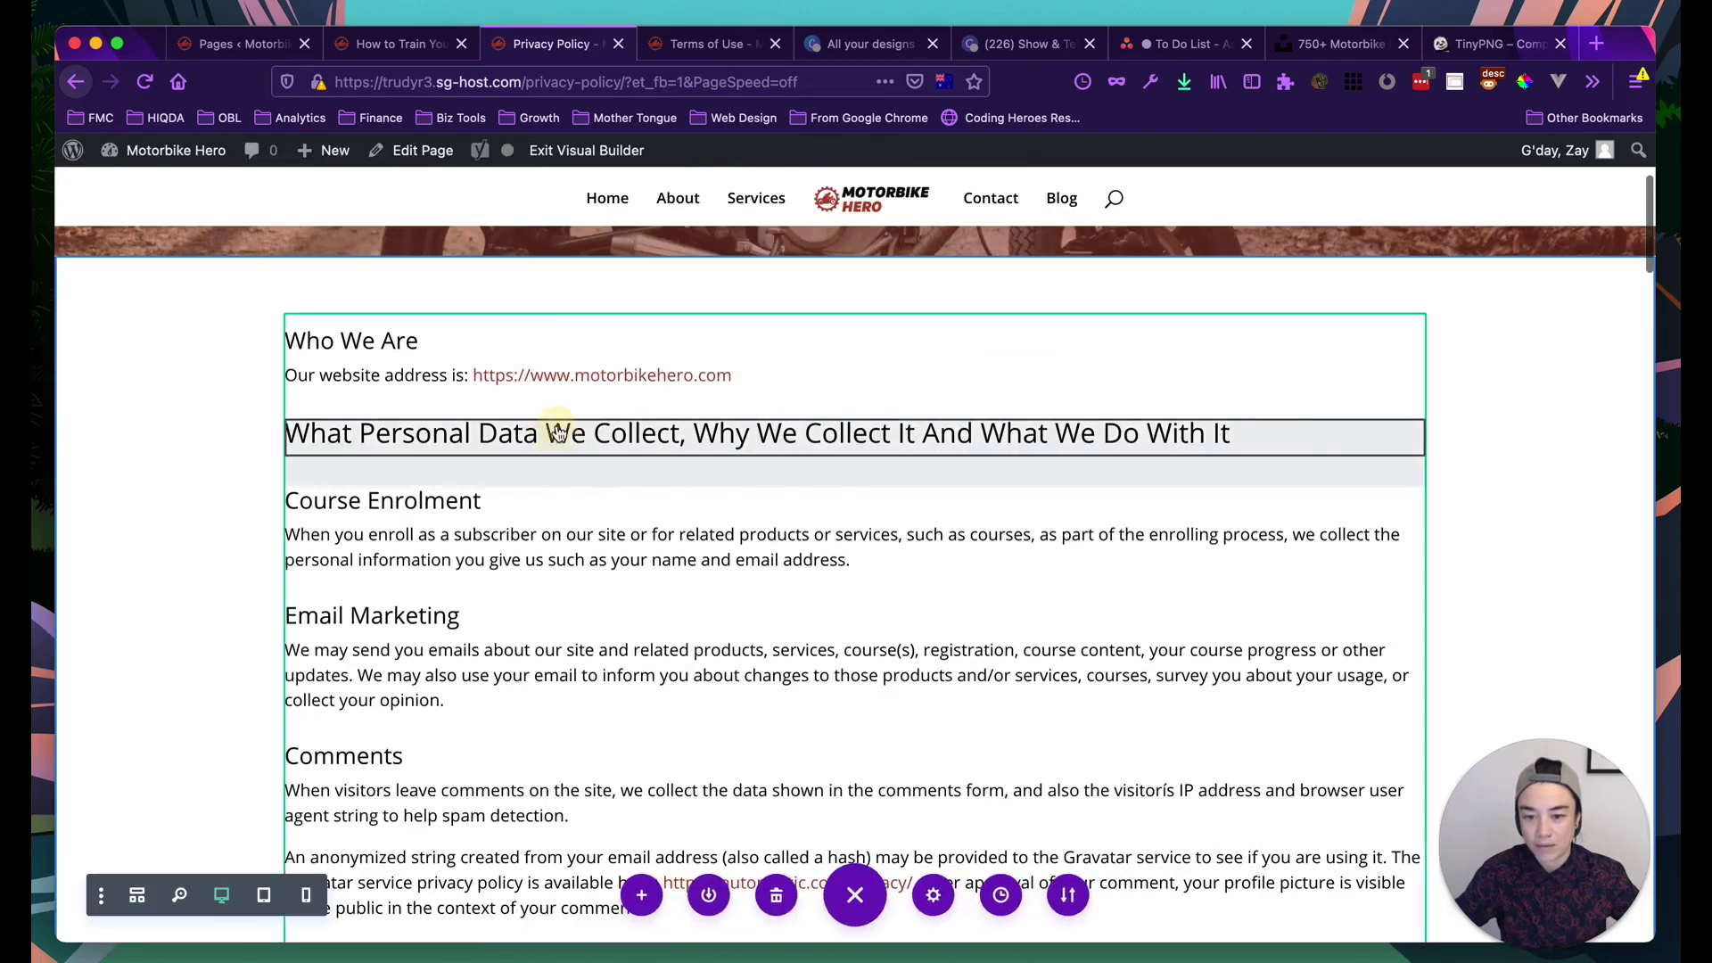
{"action": "mouse_move", "coordinate": [715, 428]}
{"action": "left_click", "coordinate": [802, 430]}
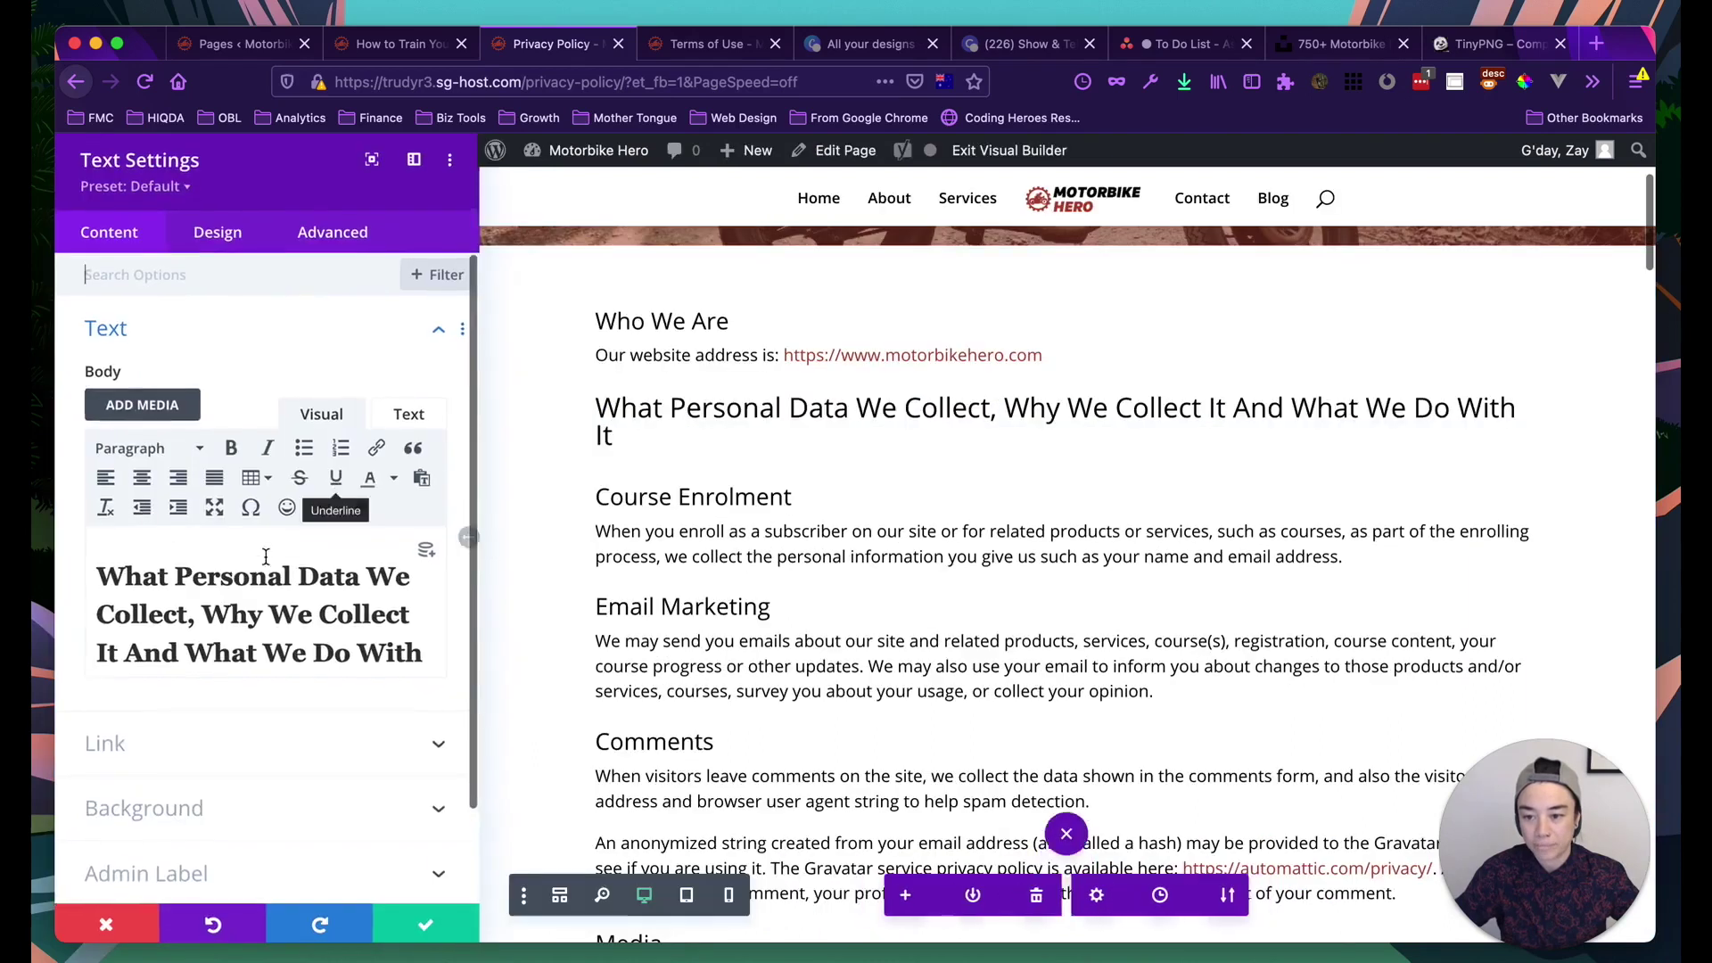
{"action": "left_click", "coordinate": [419, 919]}
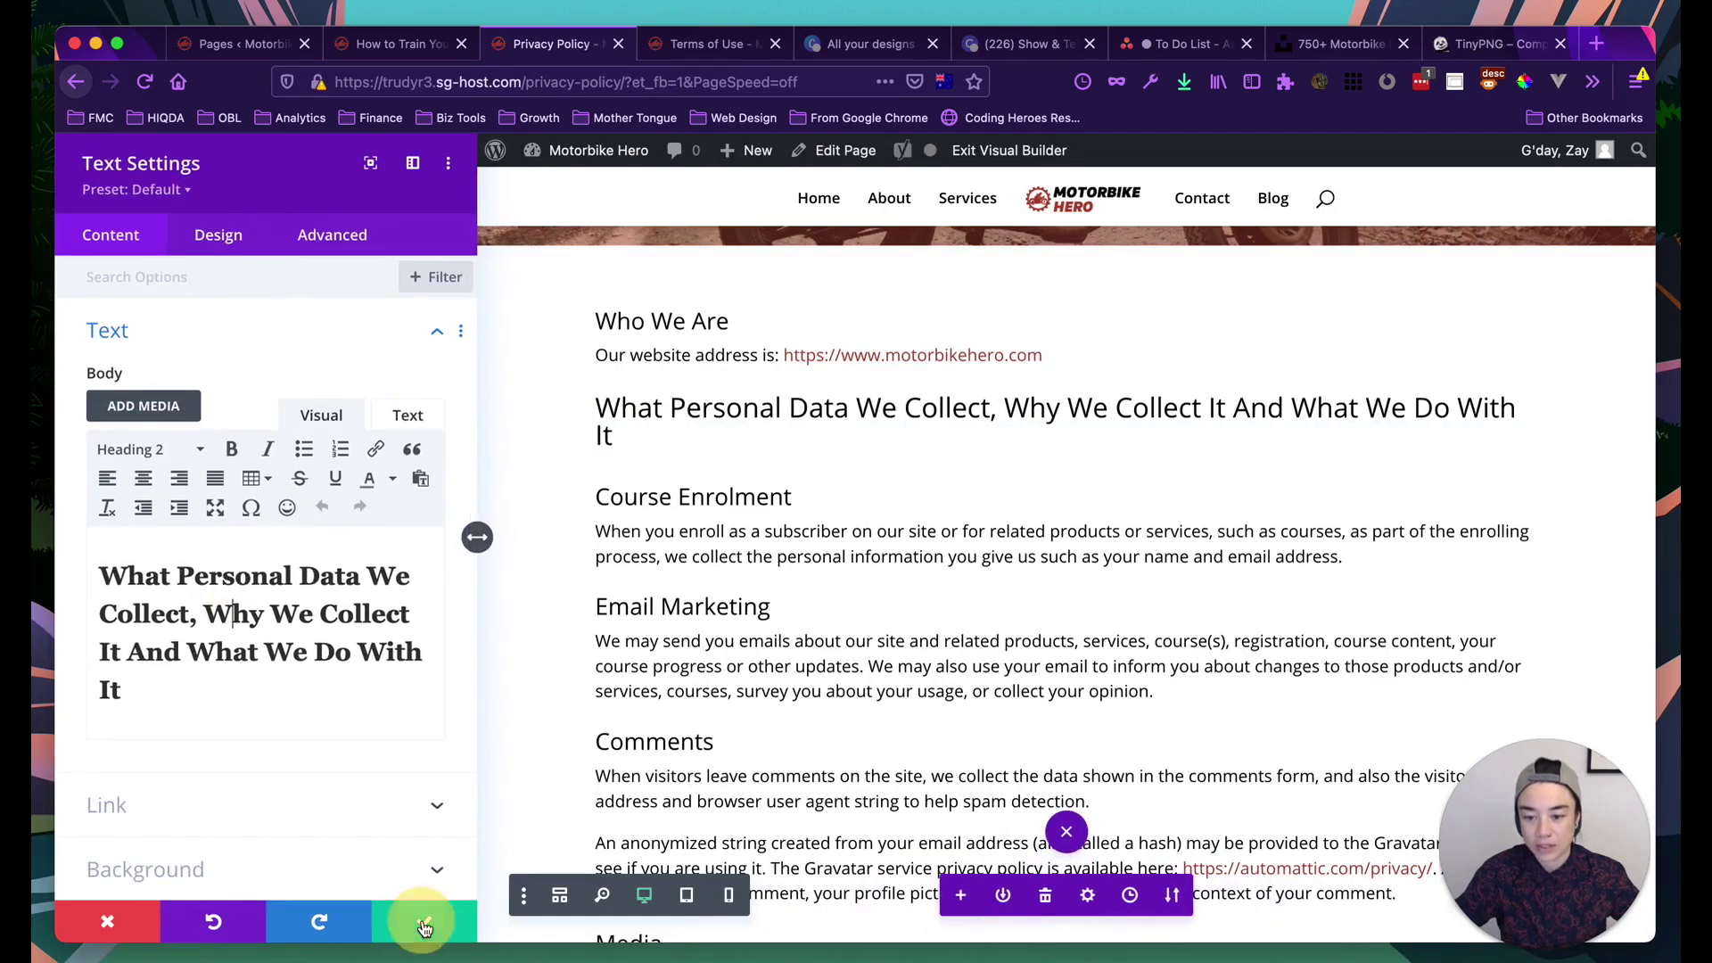
Drag the 'What Personal Data We Collect' heading above Who We Are
{"action": "scroll", "coordinate": [756, 535], "scroll_direction": "up", "scroll_amount": 5}
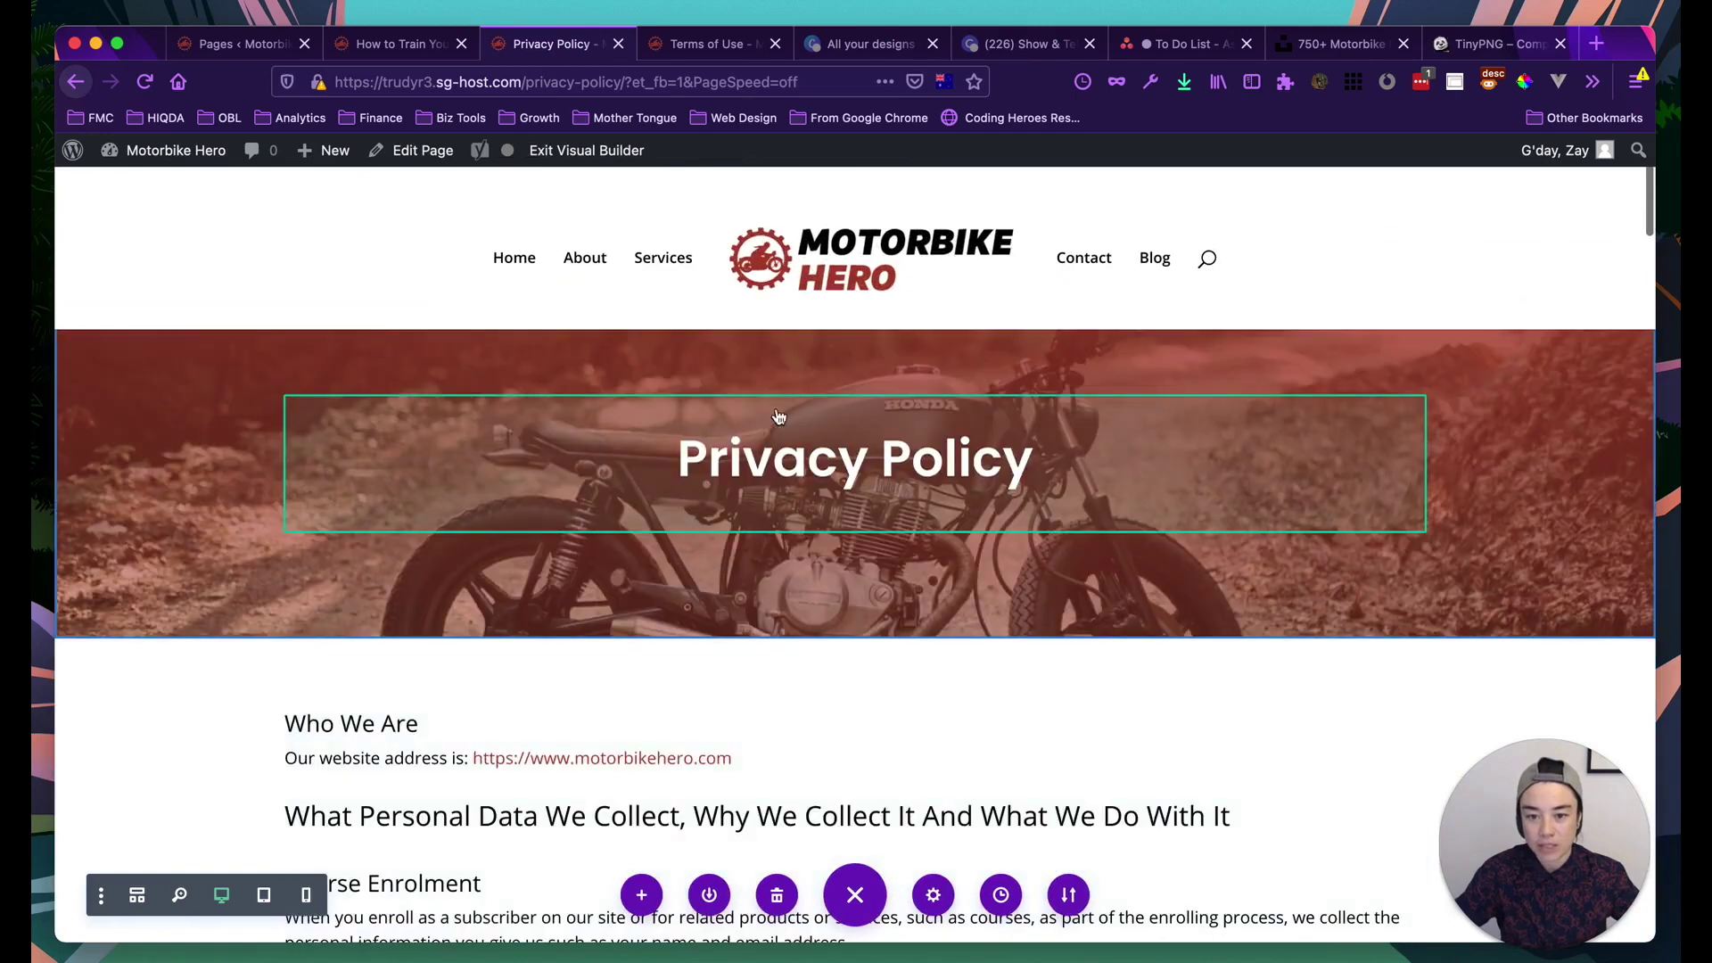
{"action": "scroll", "coordinate": [766, 446], "scroll_direction": "down", "scroll_amount": 3}
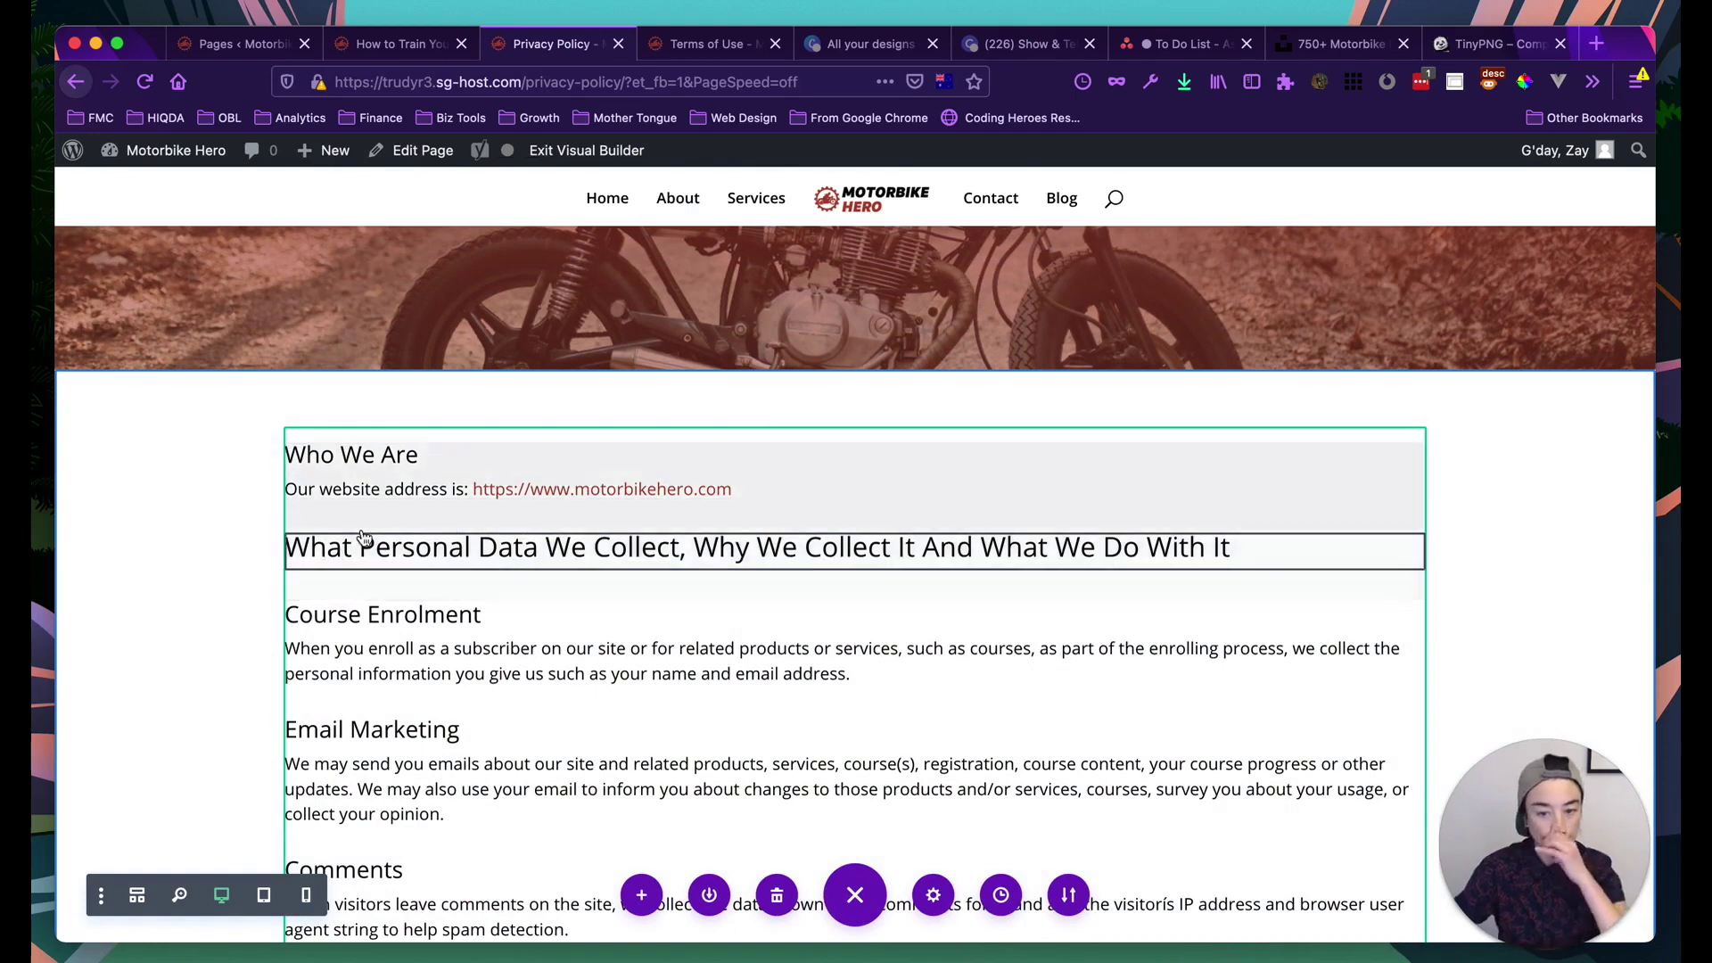
{"action": "left_click_drag", "start_coordinate": [466, 535], "coordinate": [448, 466]}
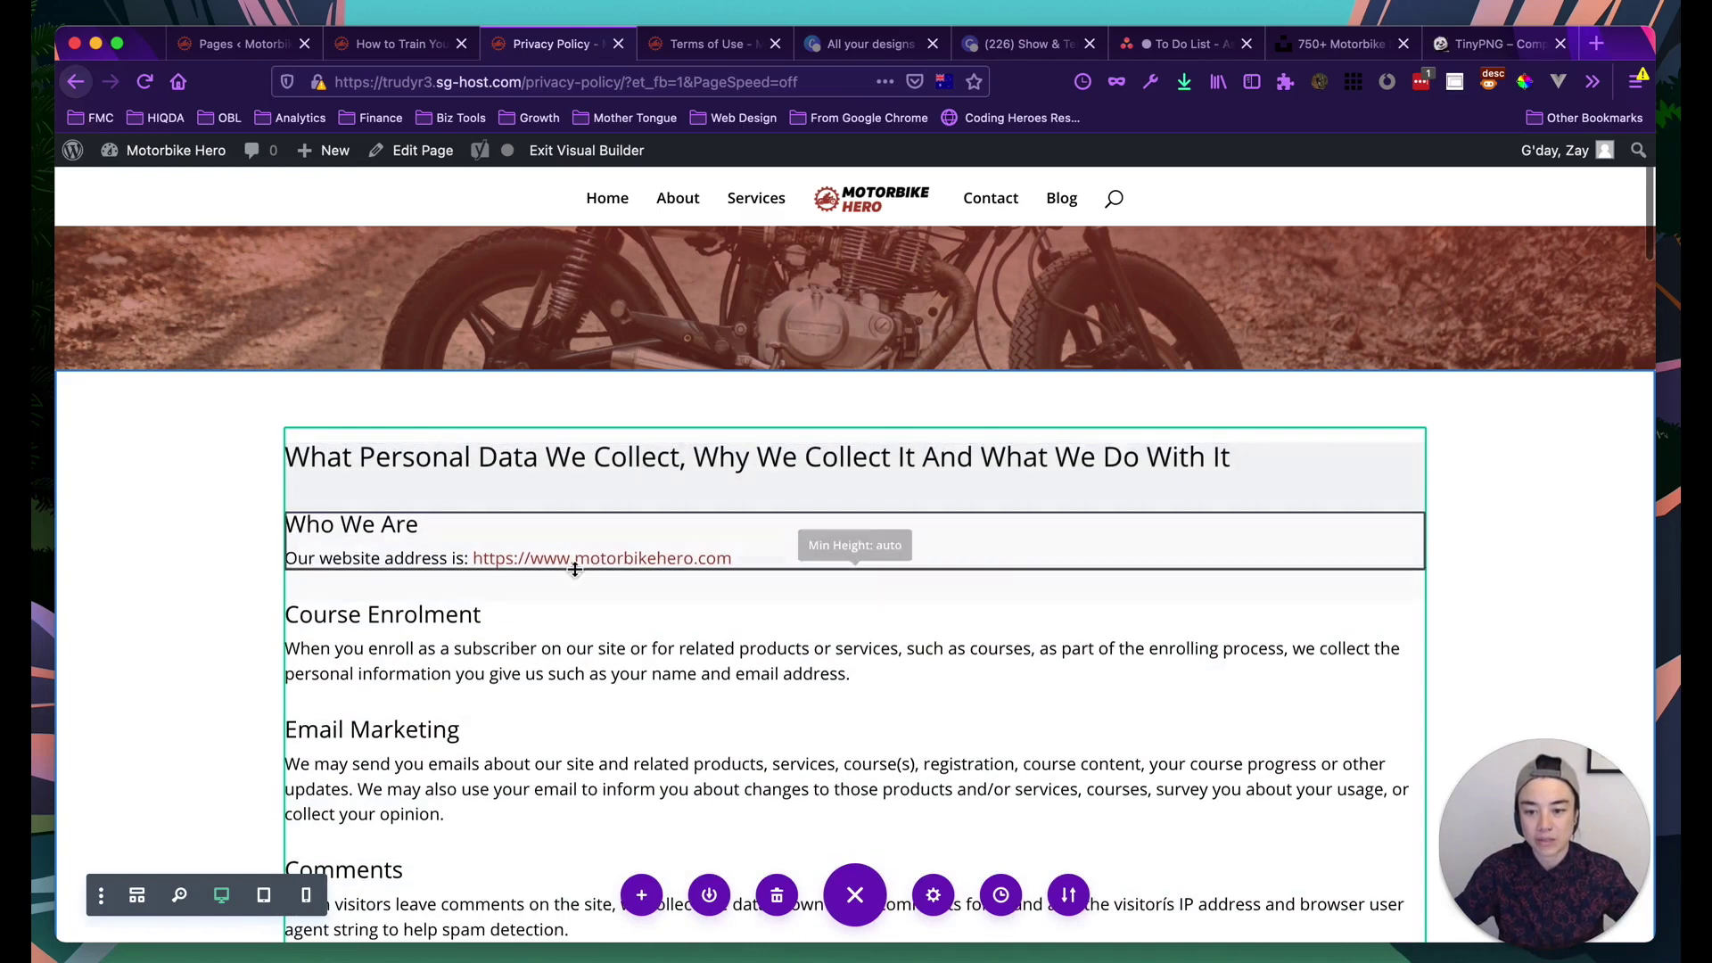
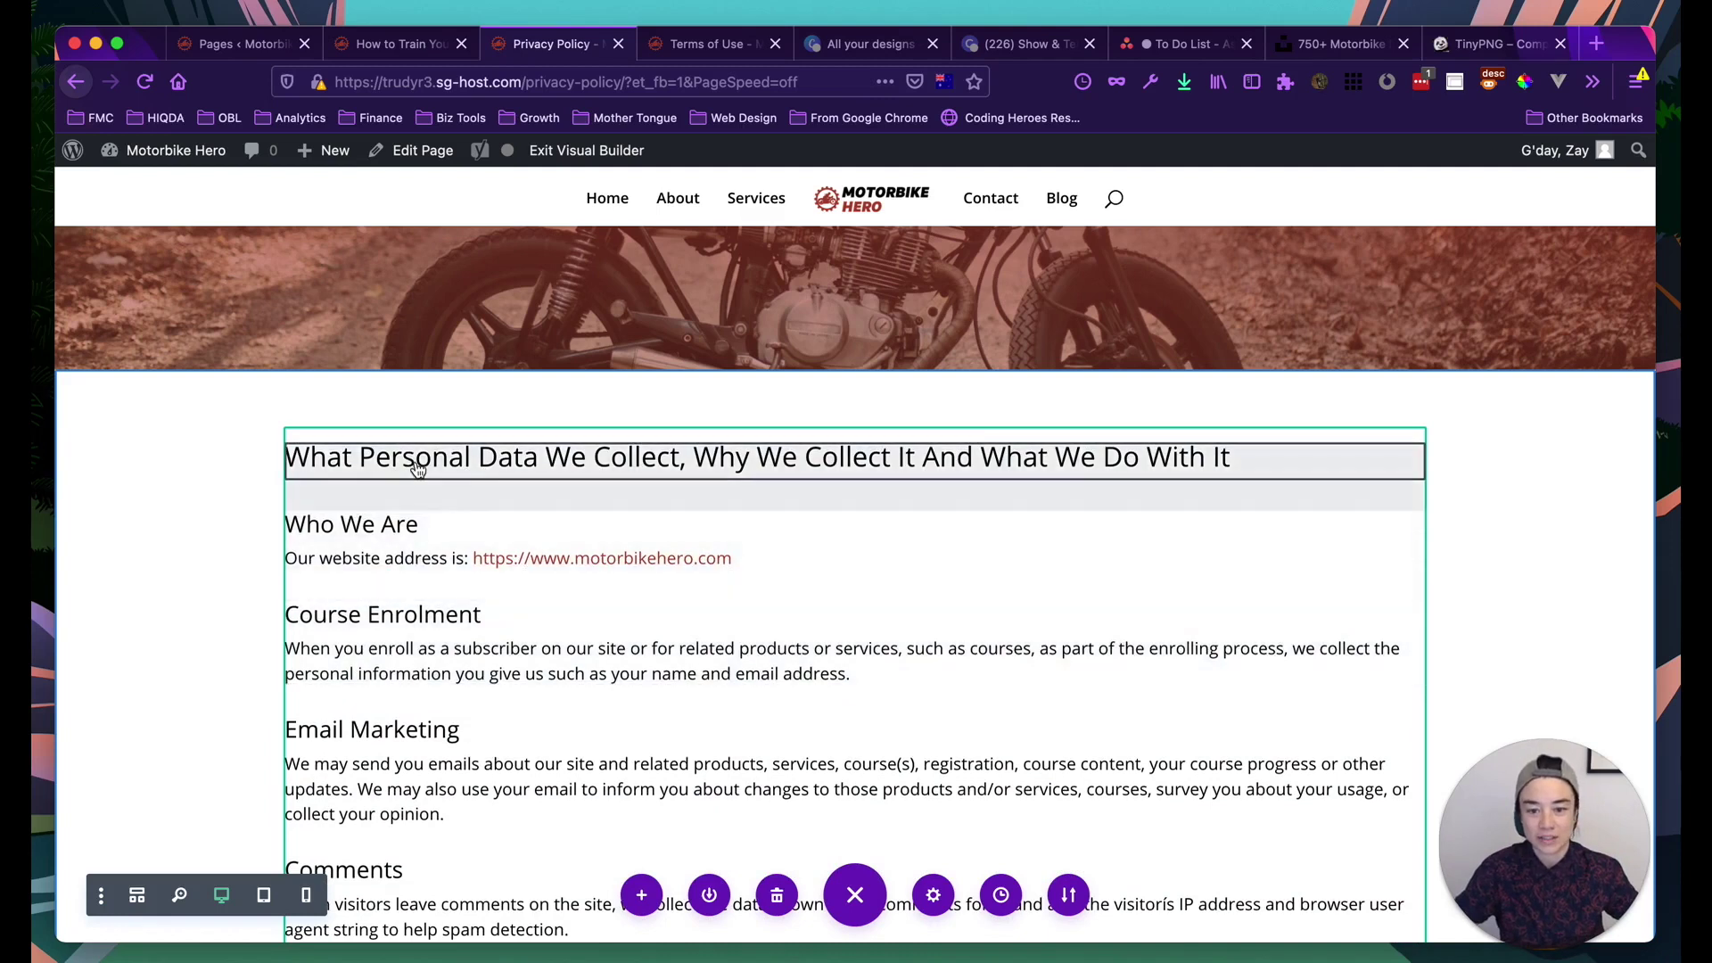
Open the intro heading's settings and choose Heading 2 under Design > Heading Text
{"action": "mouse_move", "coordinate": [627, 462]}
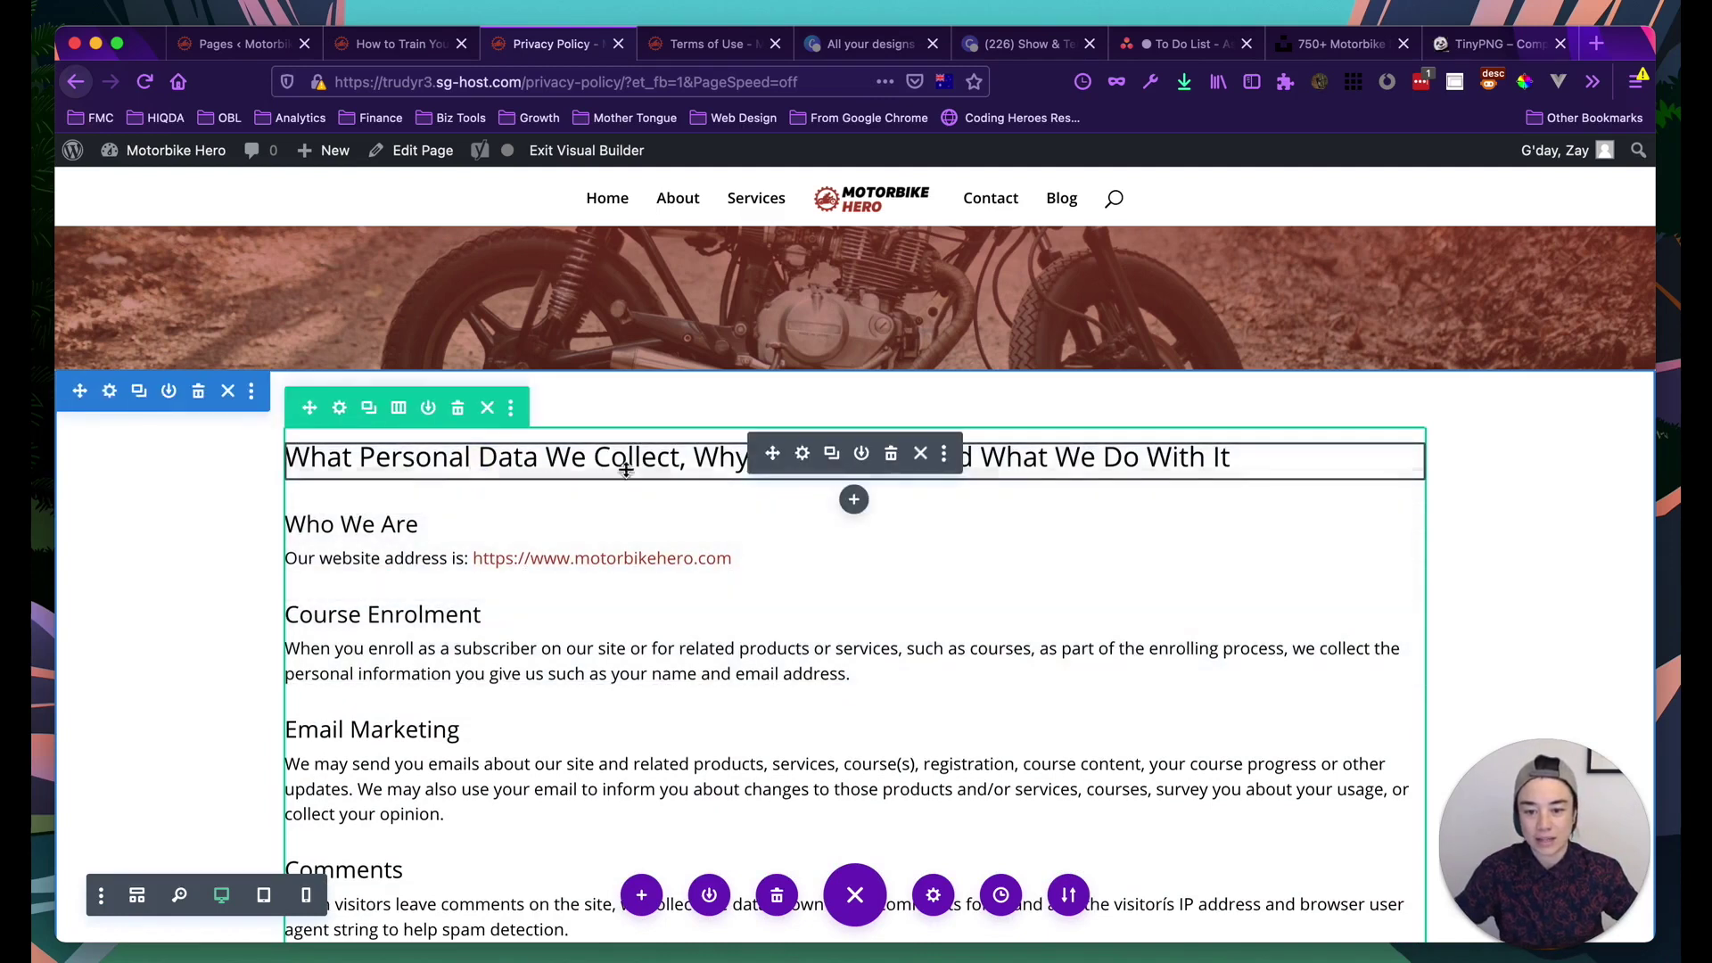
{"action": "left_click", "coordinate": [802, 454]}
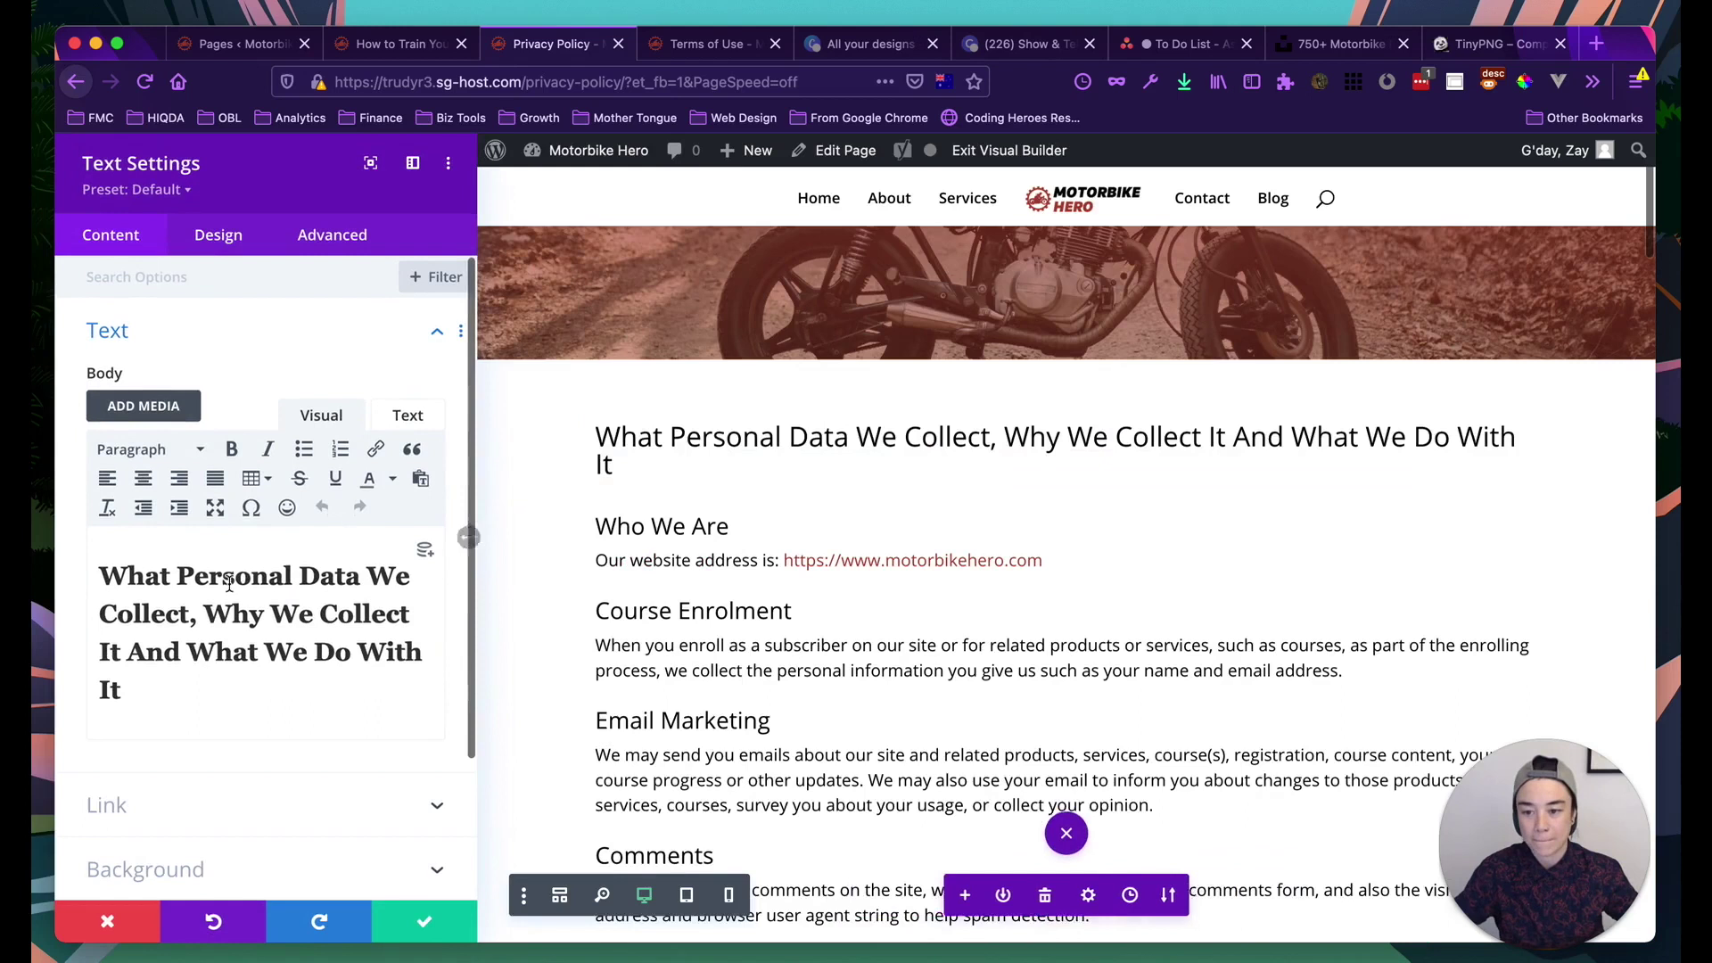
{"action": "left_click", "coordinate": [216, 652]}
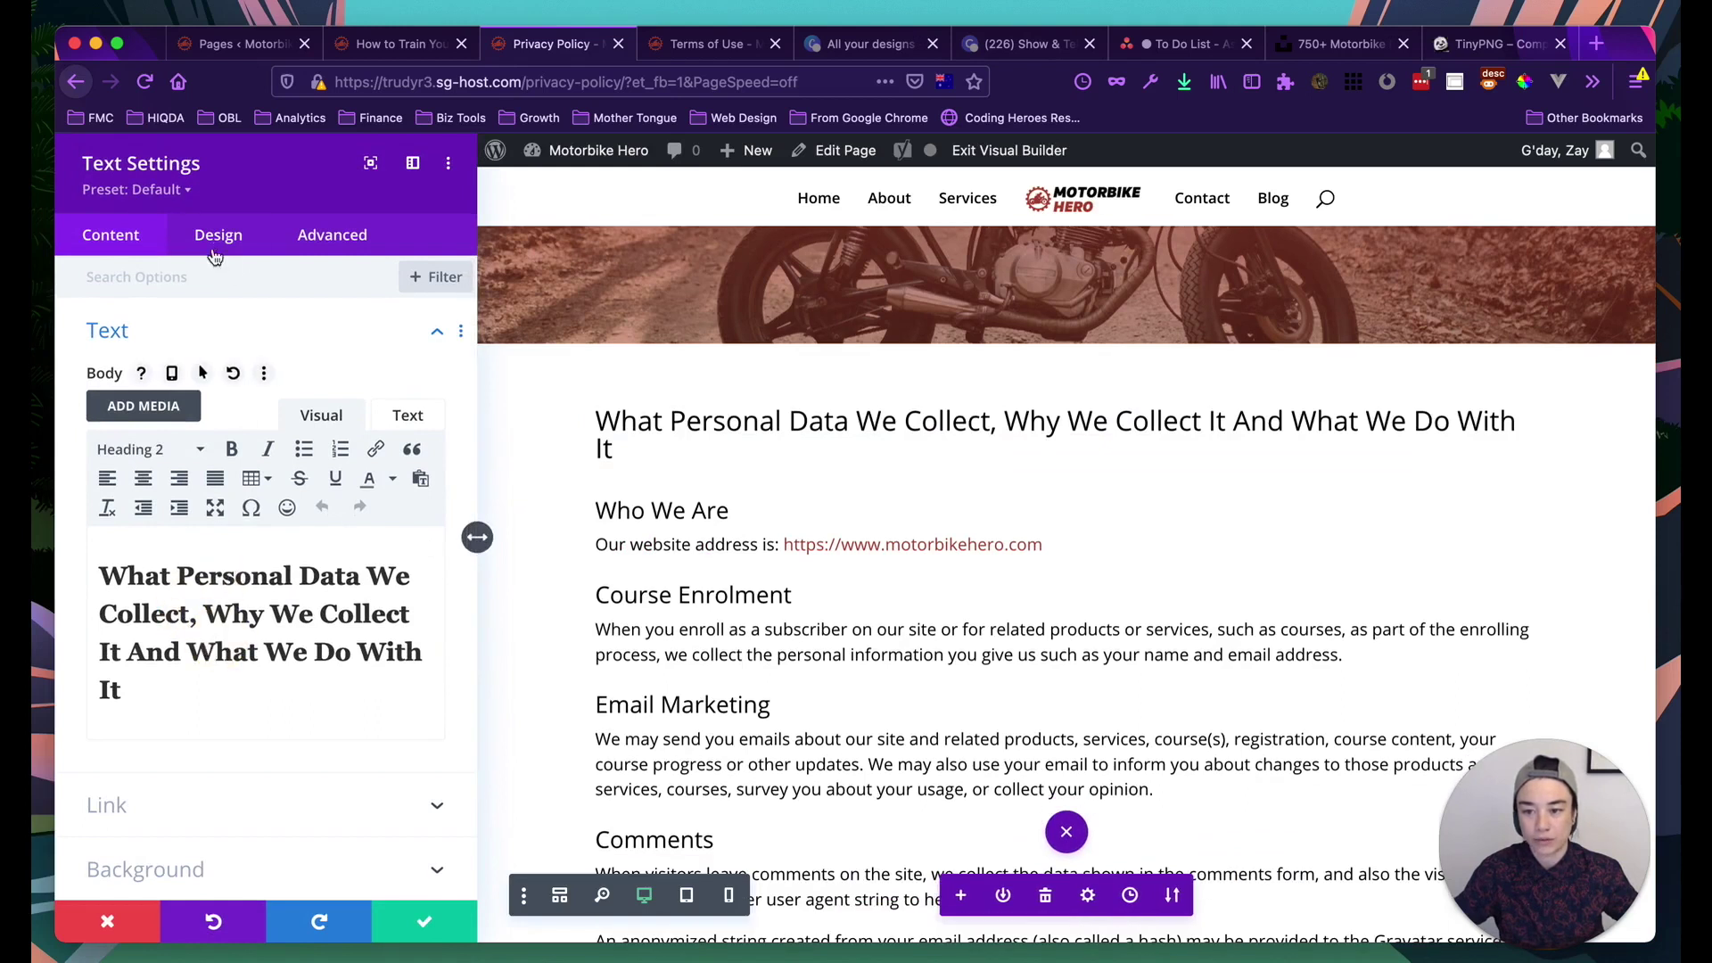
{"action": "left_click", "coordinate": [228, 246]}
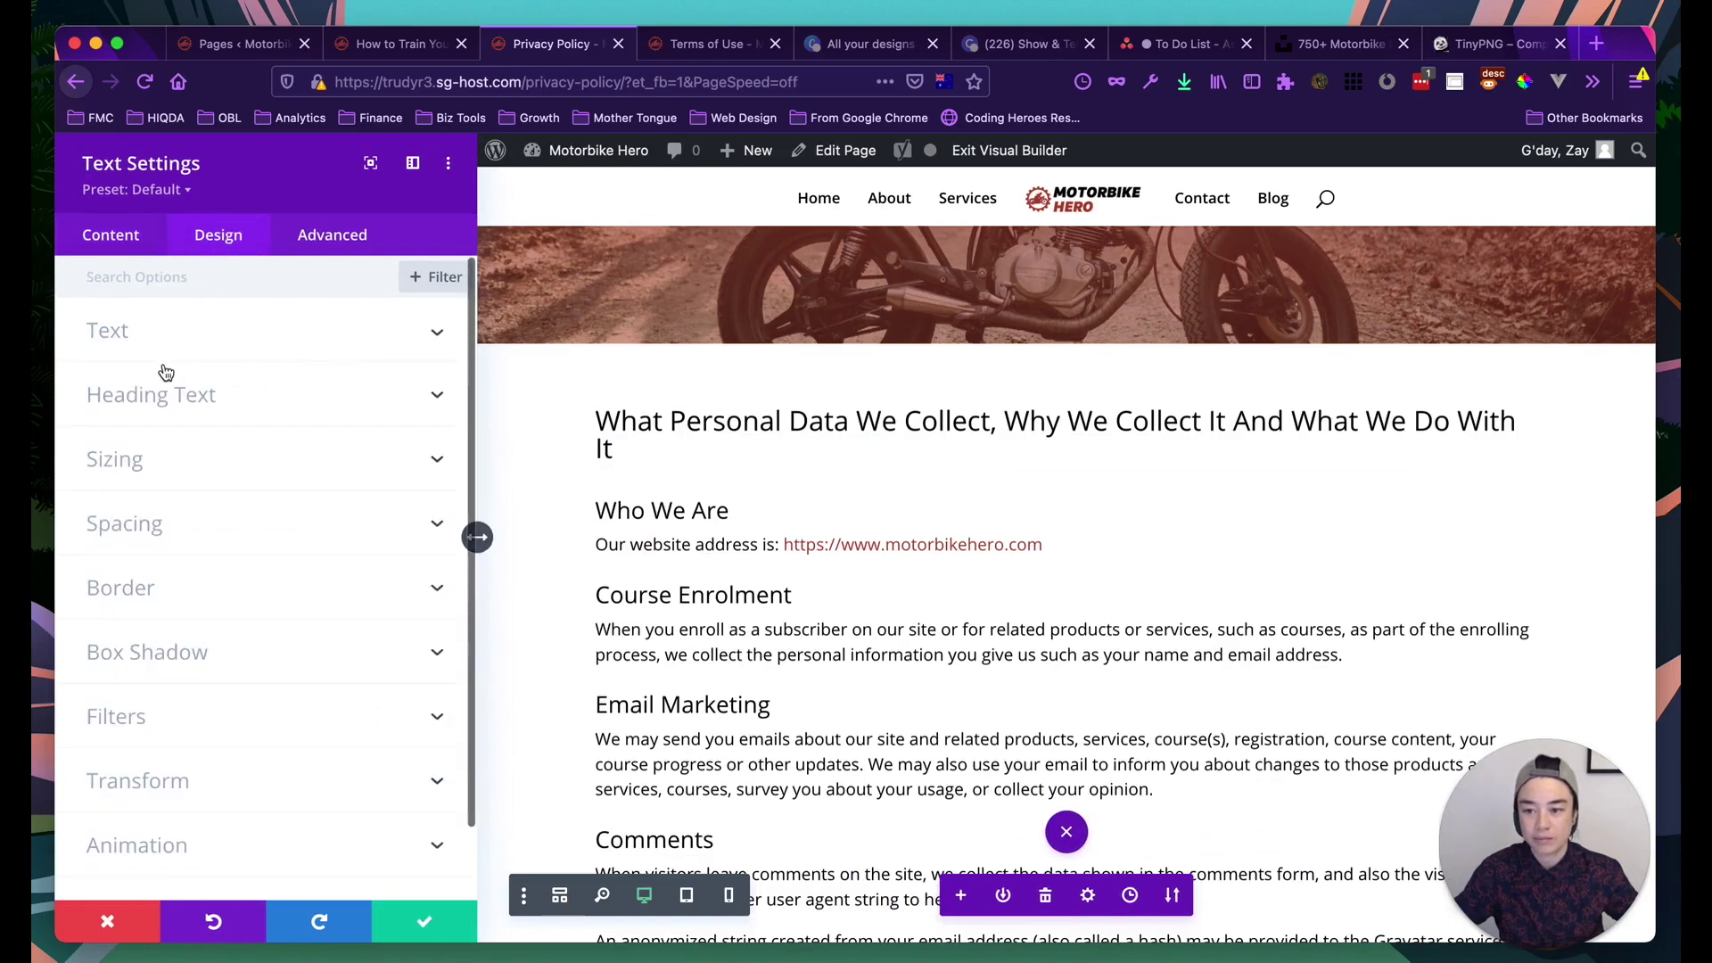
{"action": "left_click", "coordinate": [173, 392]}
{"action": "left_click", "coordinate": [173, 347]}
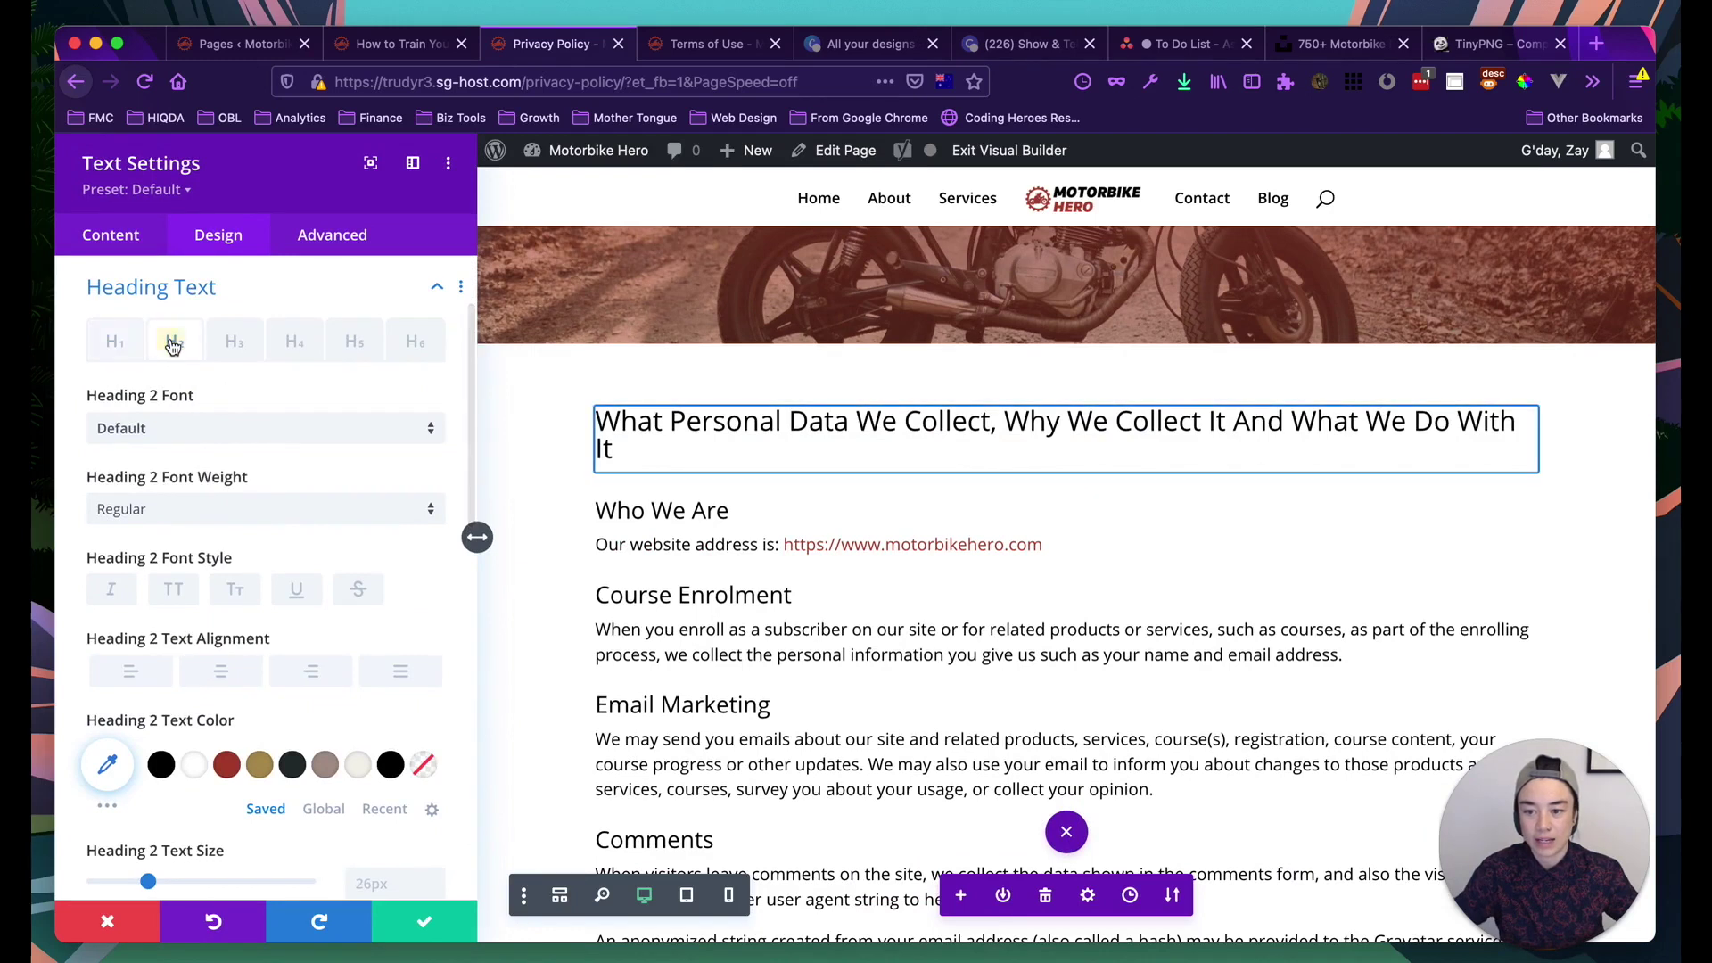
Give H2 the Default font, Ultra Bold weight, uppercase, italic and center alignment, then save
{"action": "left_click", "coordinate": [148, 433]}
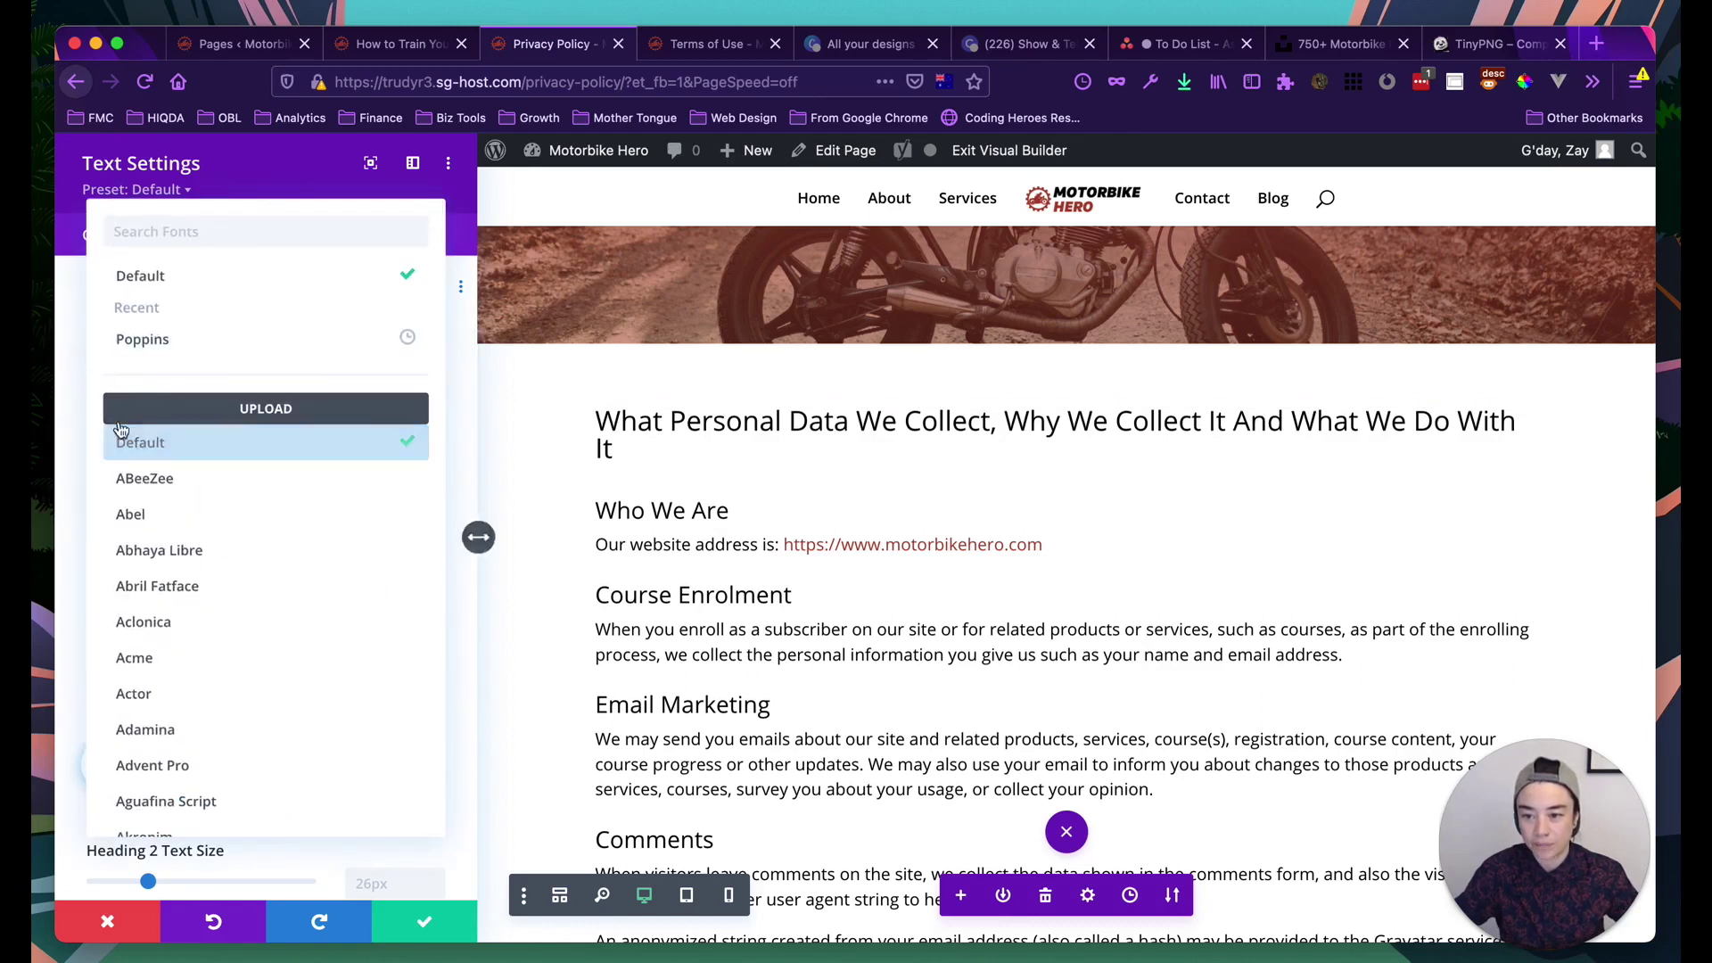
{"action": "left_click", "coordinate": [75, 404]}
{"action": "left_click", "coordinate": [190, 522]}
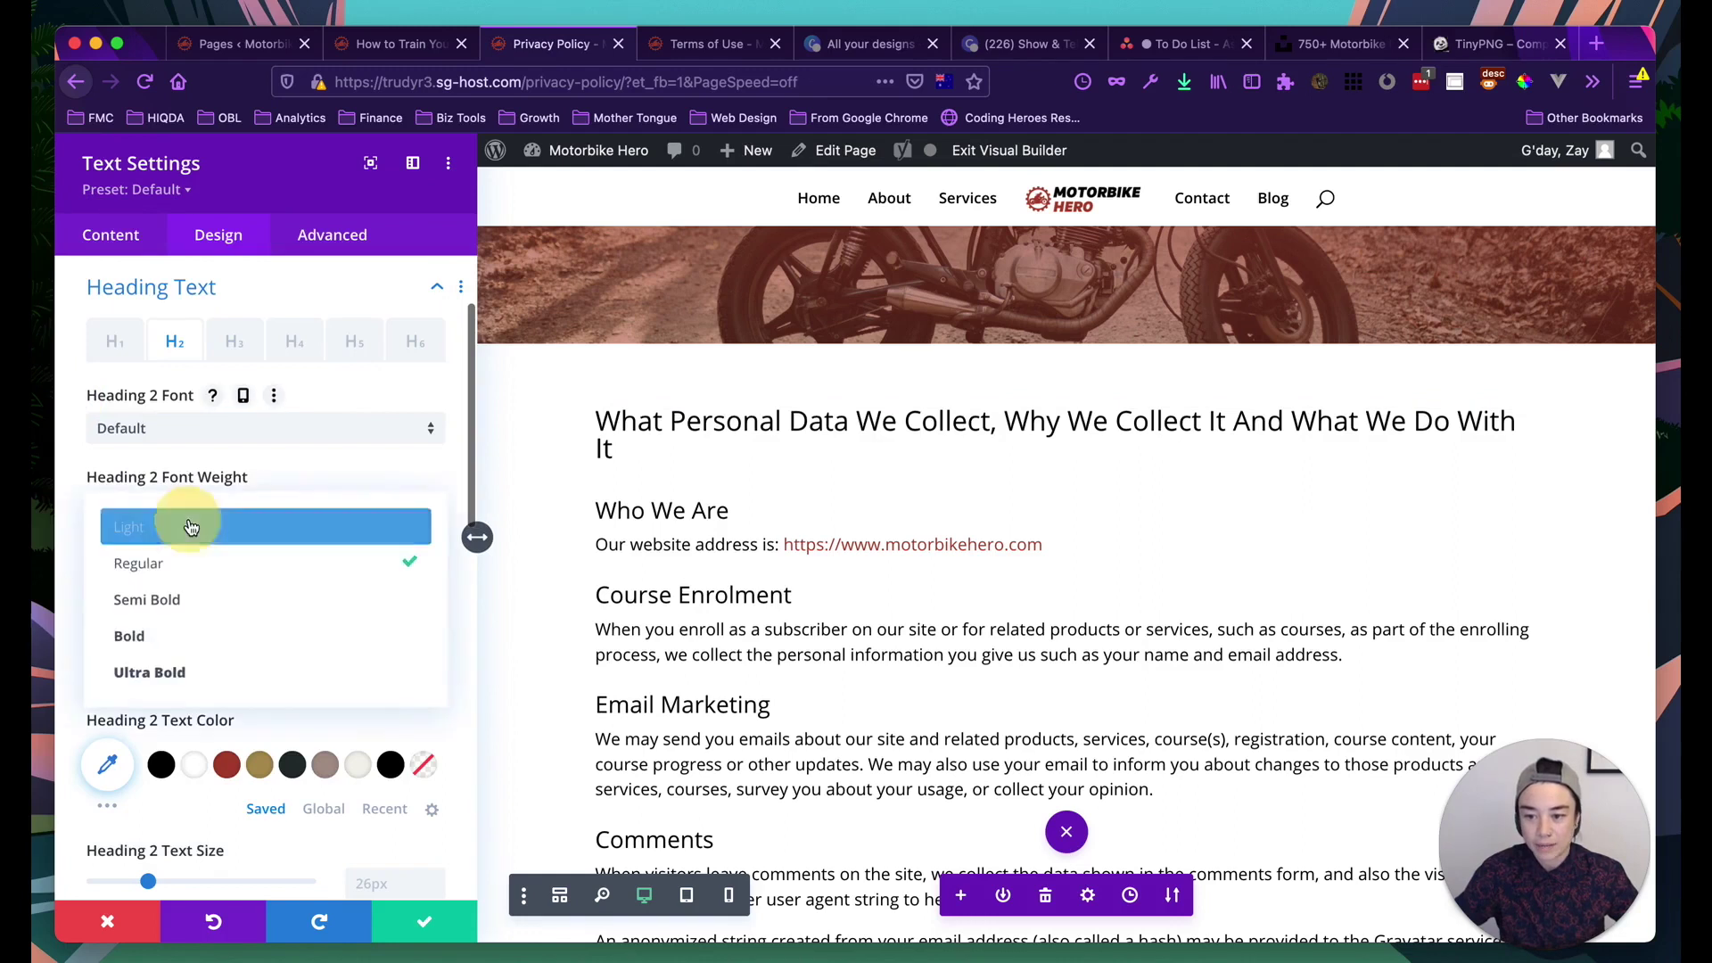
{"action": "left_click", "coordinate": [172, 669]}
{"action": "scroll", "coordinate": [624, 618], "scroll_direction": "up", "scroll_amount": 3}
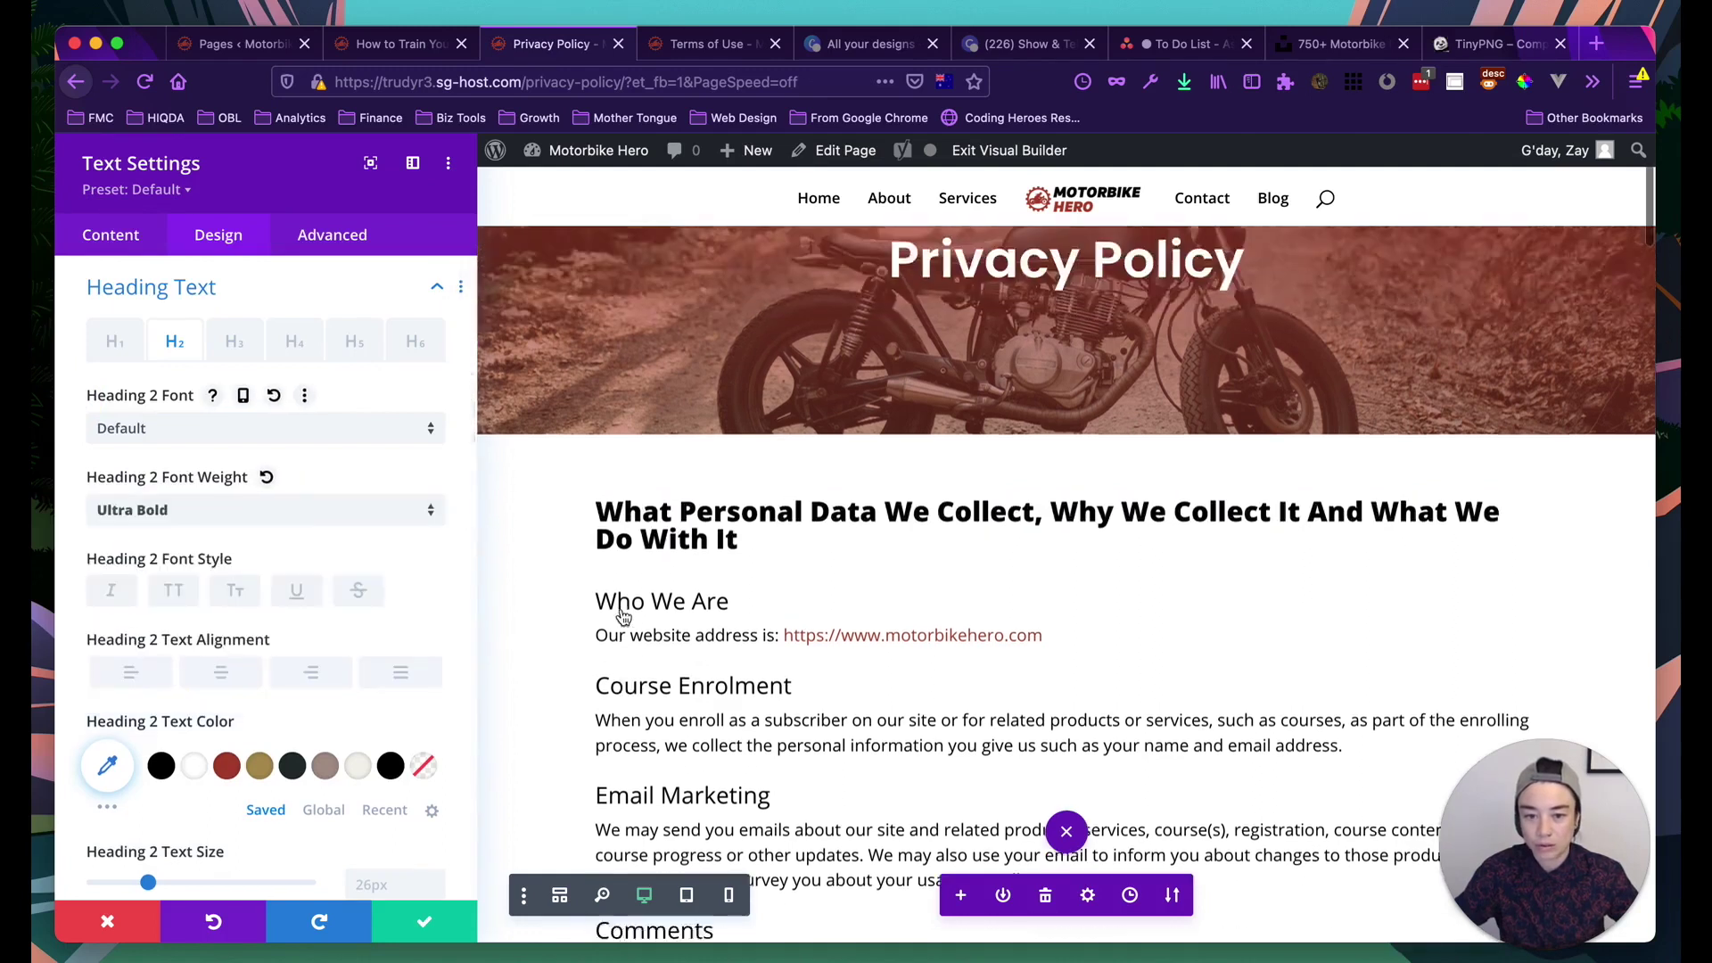
{"action": "scroll", "coordinate": [624, 618], "scroll_direction": "up", "scroll_amount": 1}
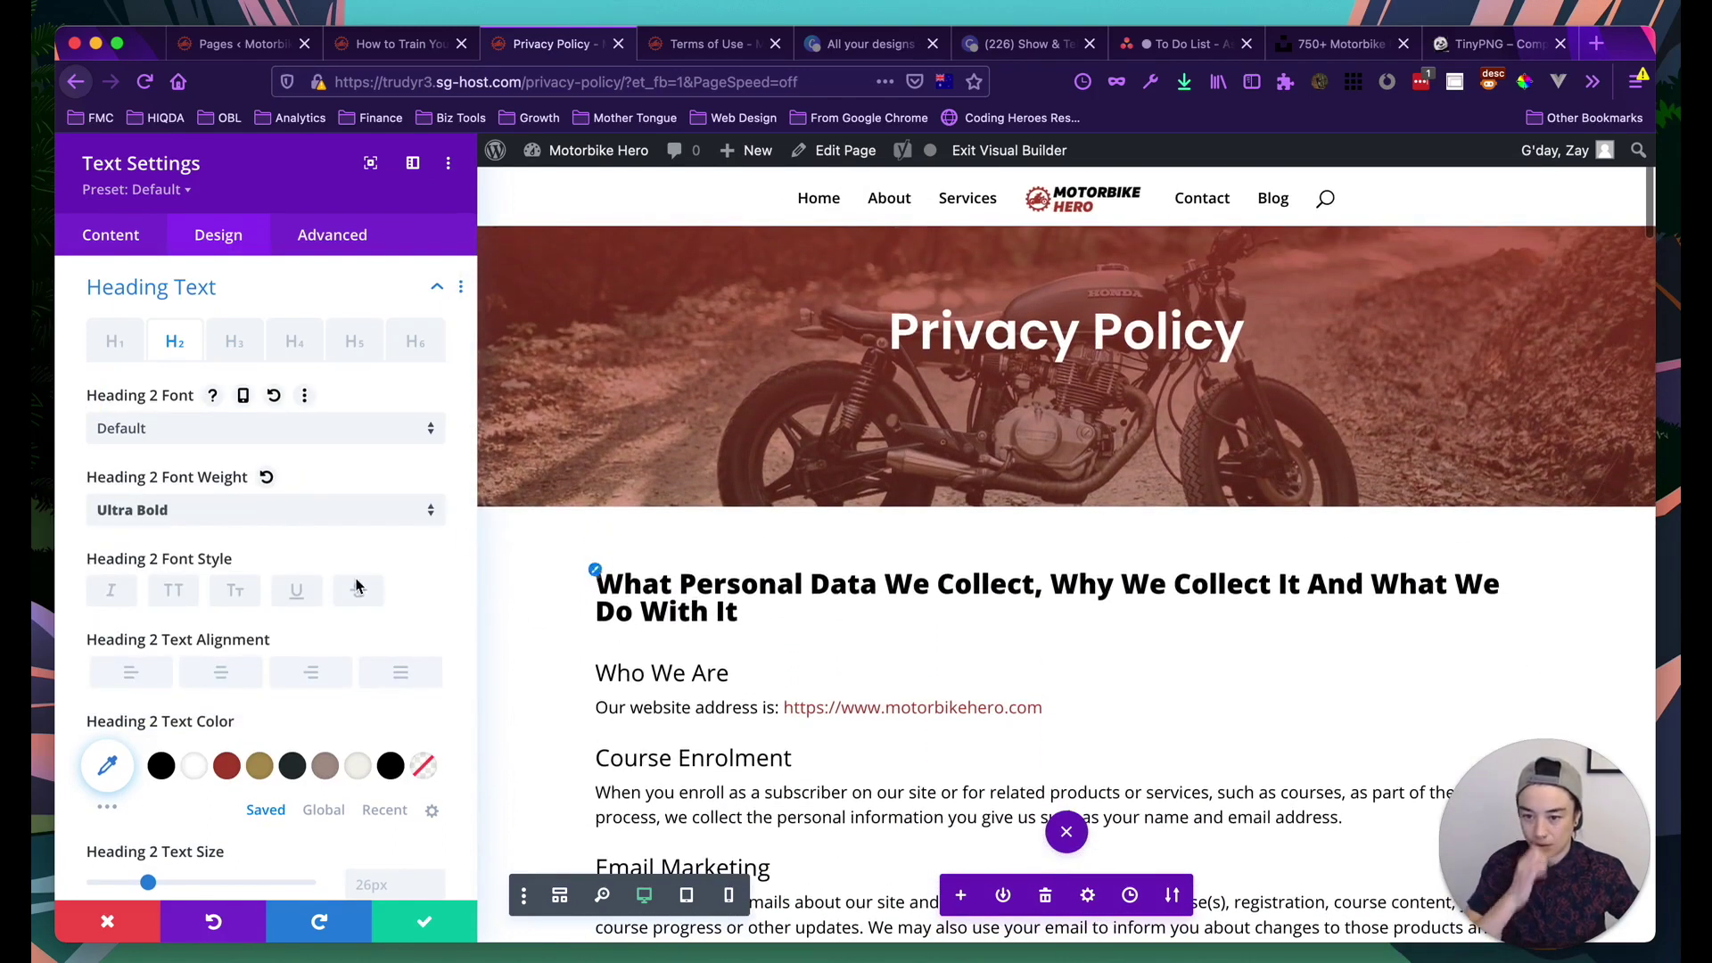
{"action": "left_click", "coordinate": [174, 592]}
{"action": "left_click", "coordinate": [115, 592]}
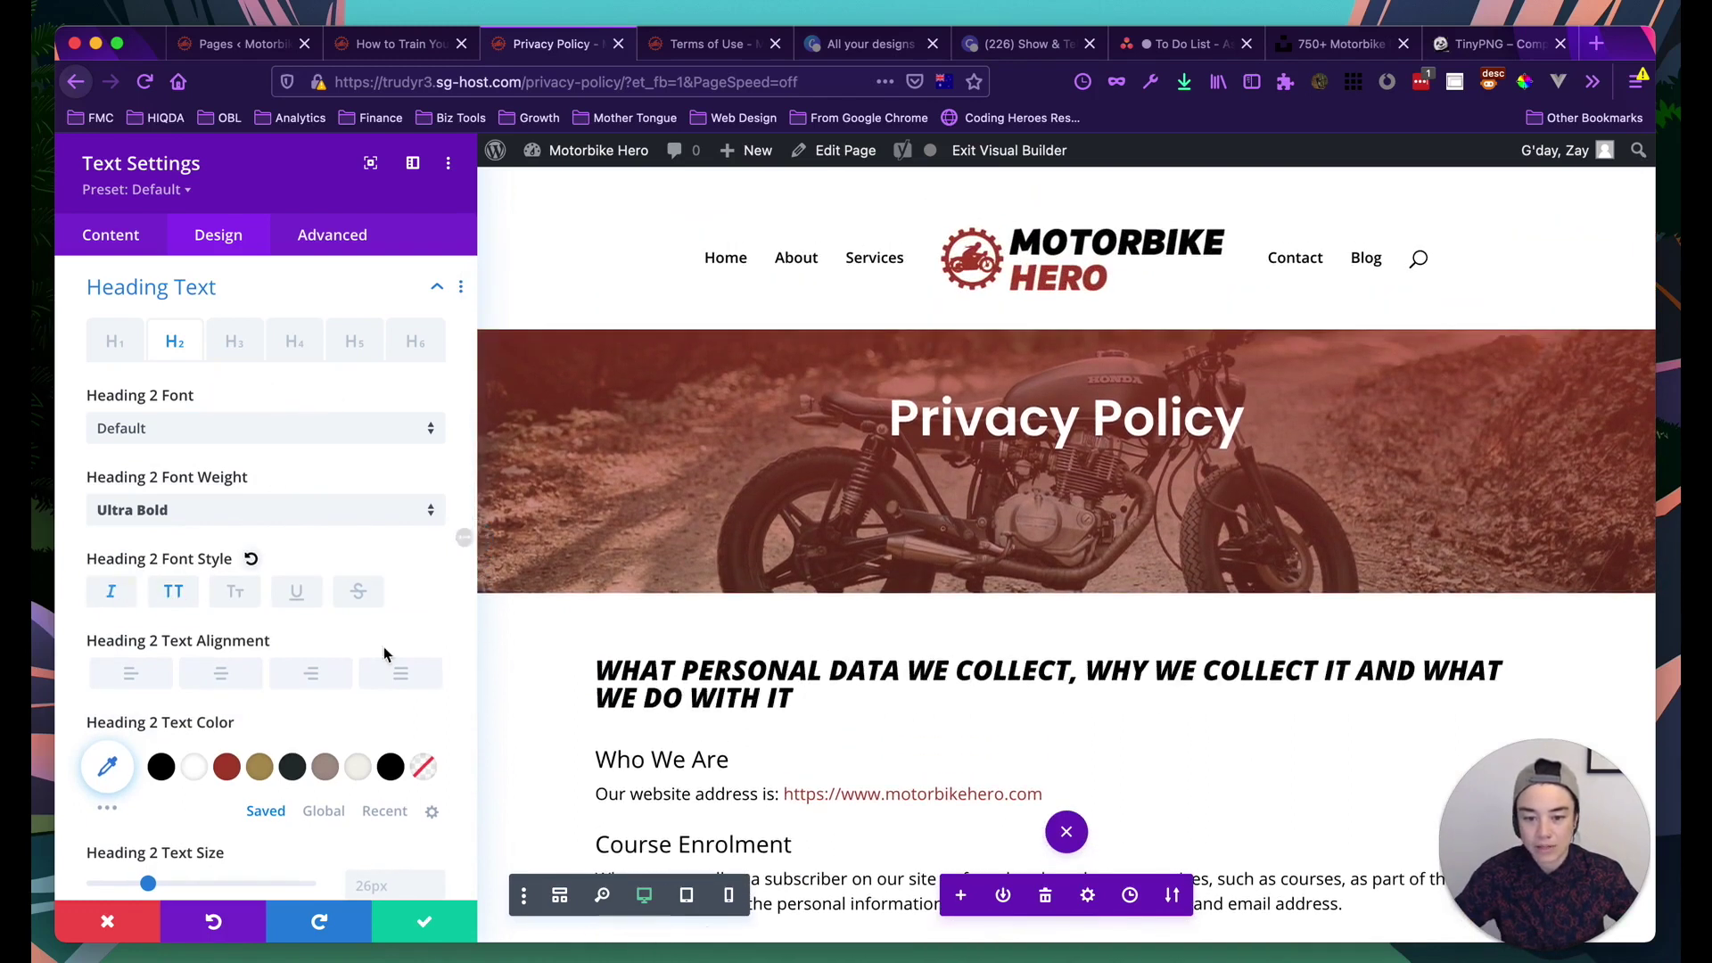
{"action": "left_click", "coordinate": [239, 687]}
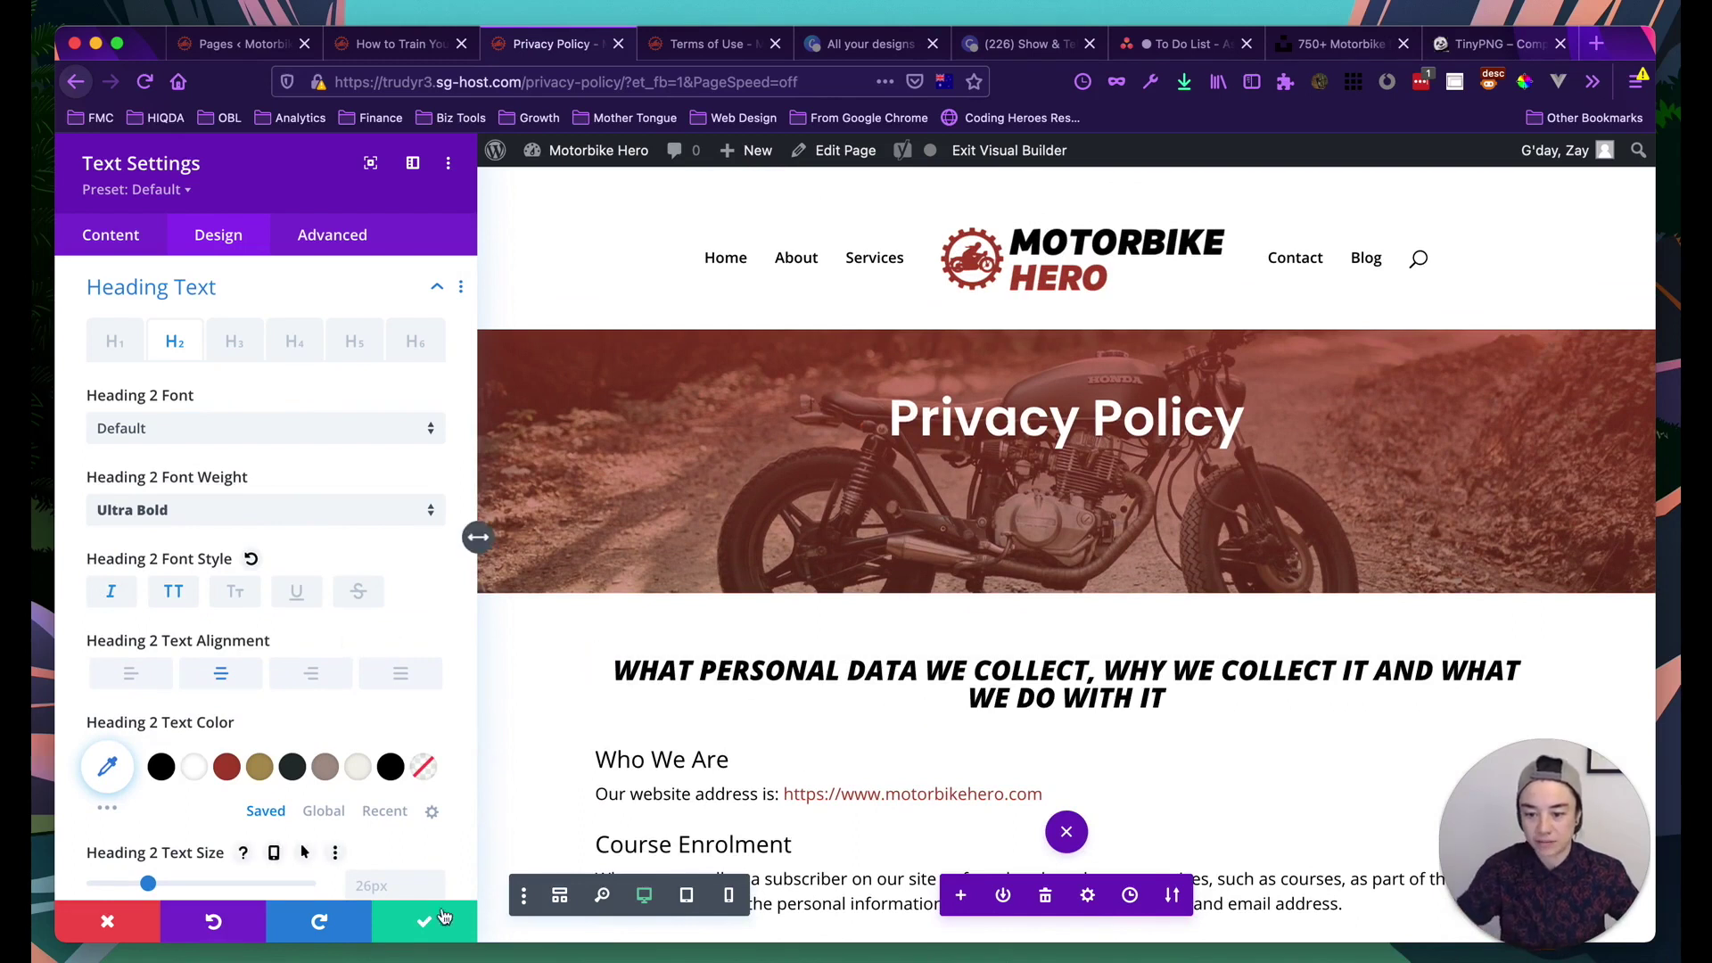
{"action": "left_click", "coordinate": [407, 928]}
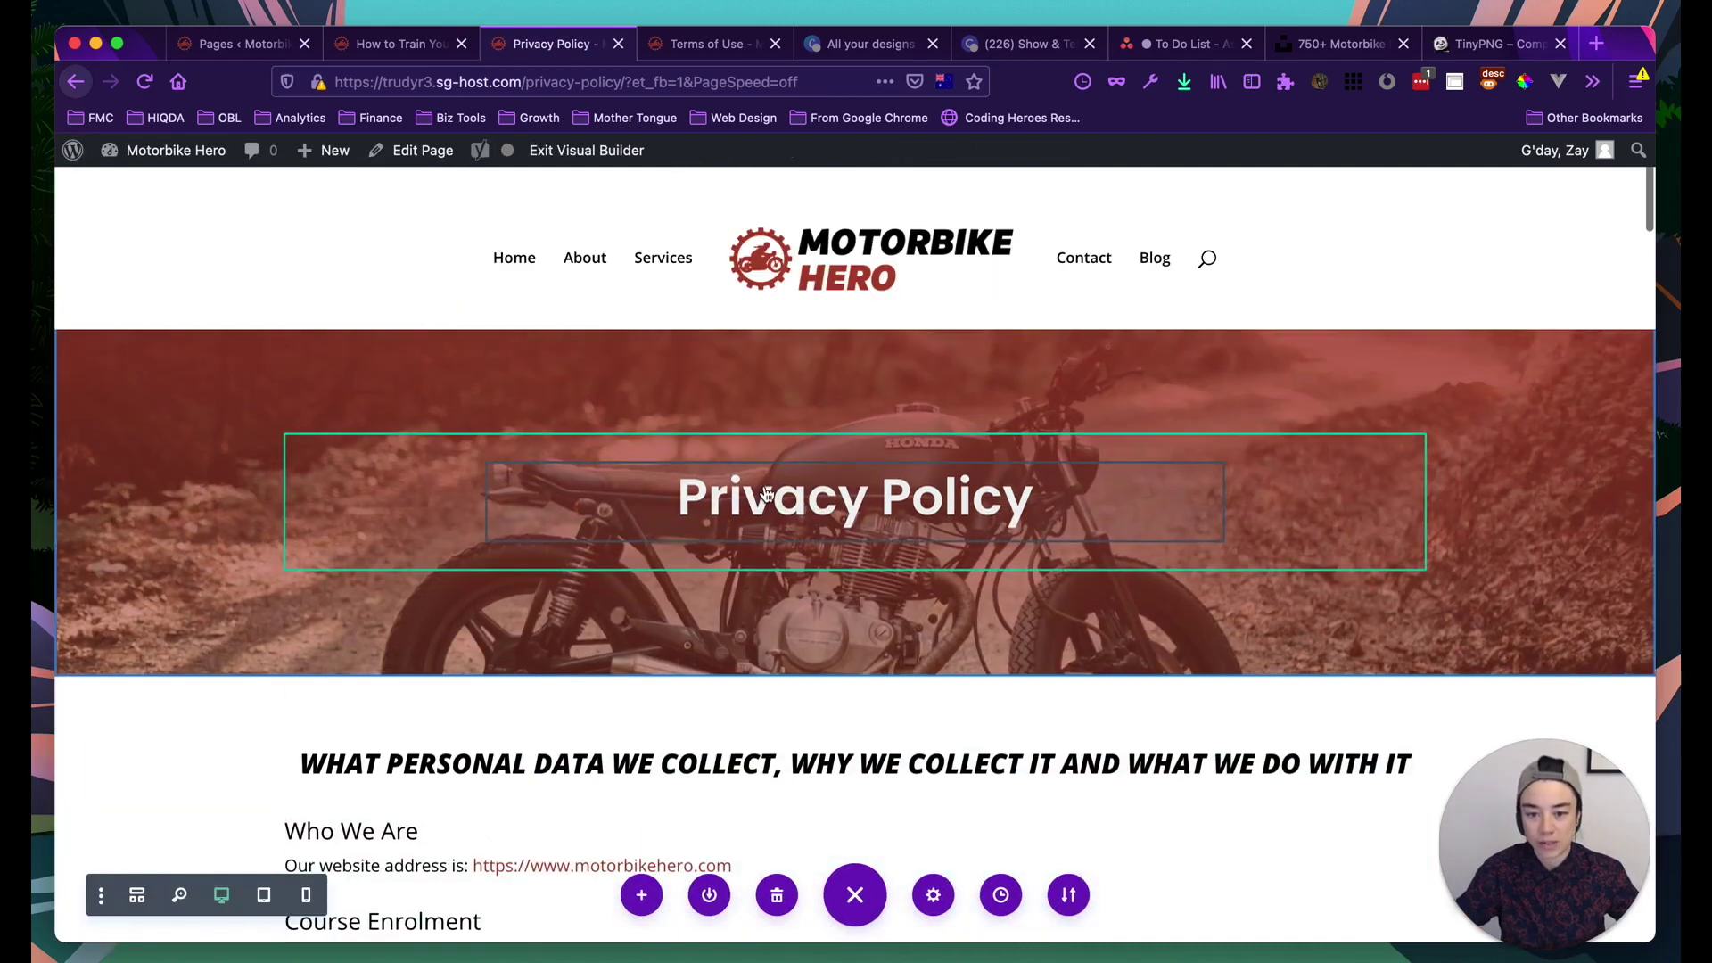
In the Privacy Policy title's heading text styling, switch the font from Poppins to Default
{"action": "left_click", "coordinate": [800, 510]}
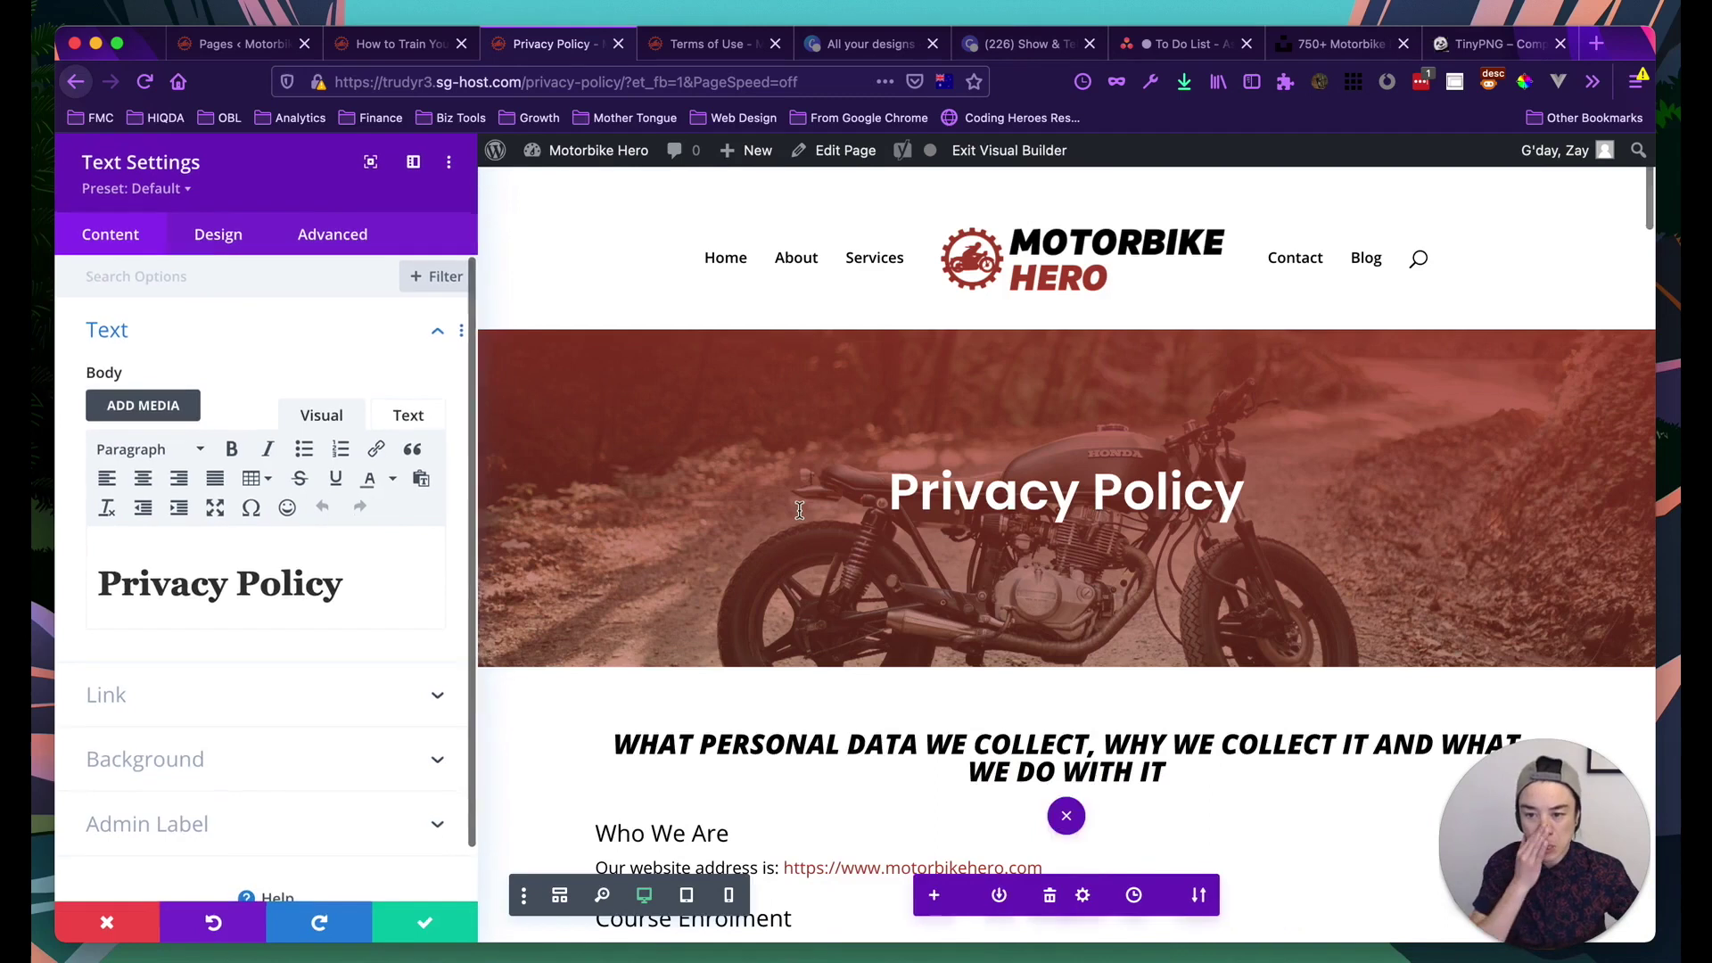
{"action": "left_click", "coordinate": [212, 246]}
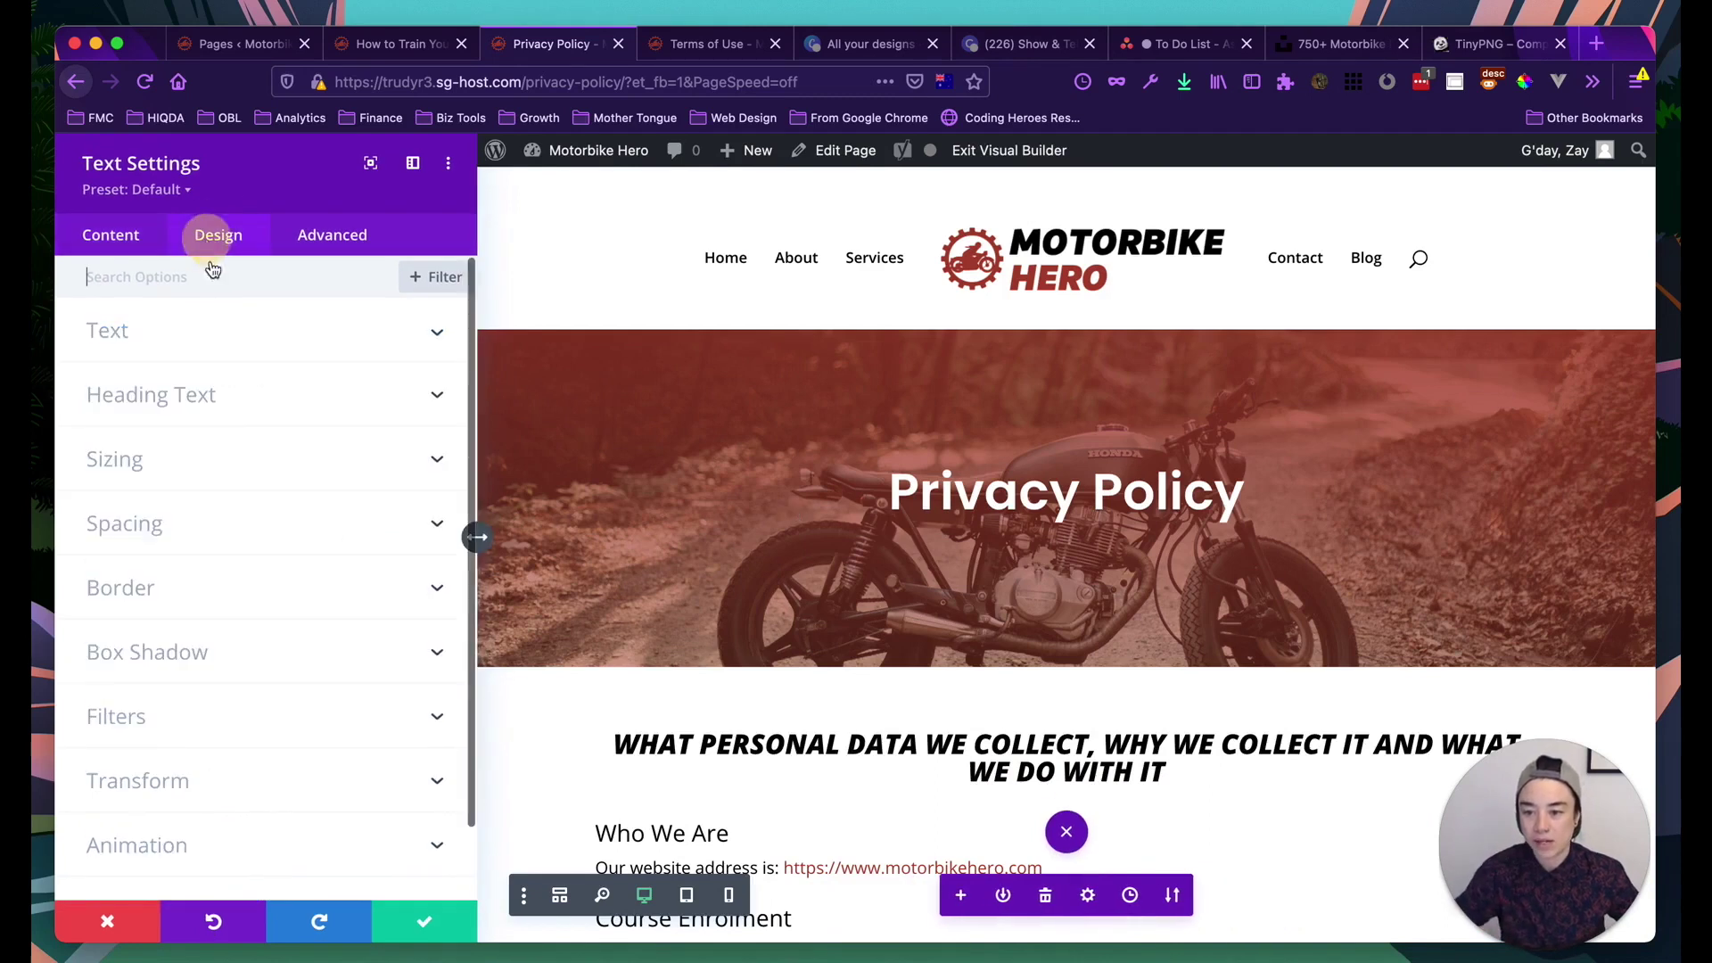
{"action": "left_click", "coordinate": [157, 397]}
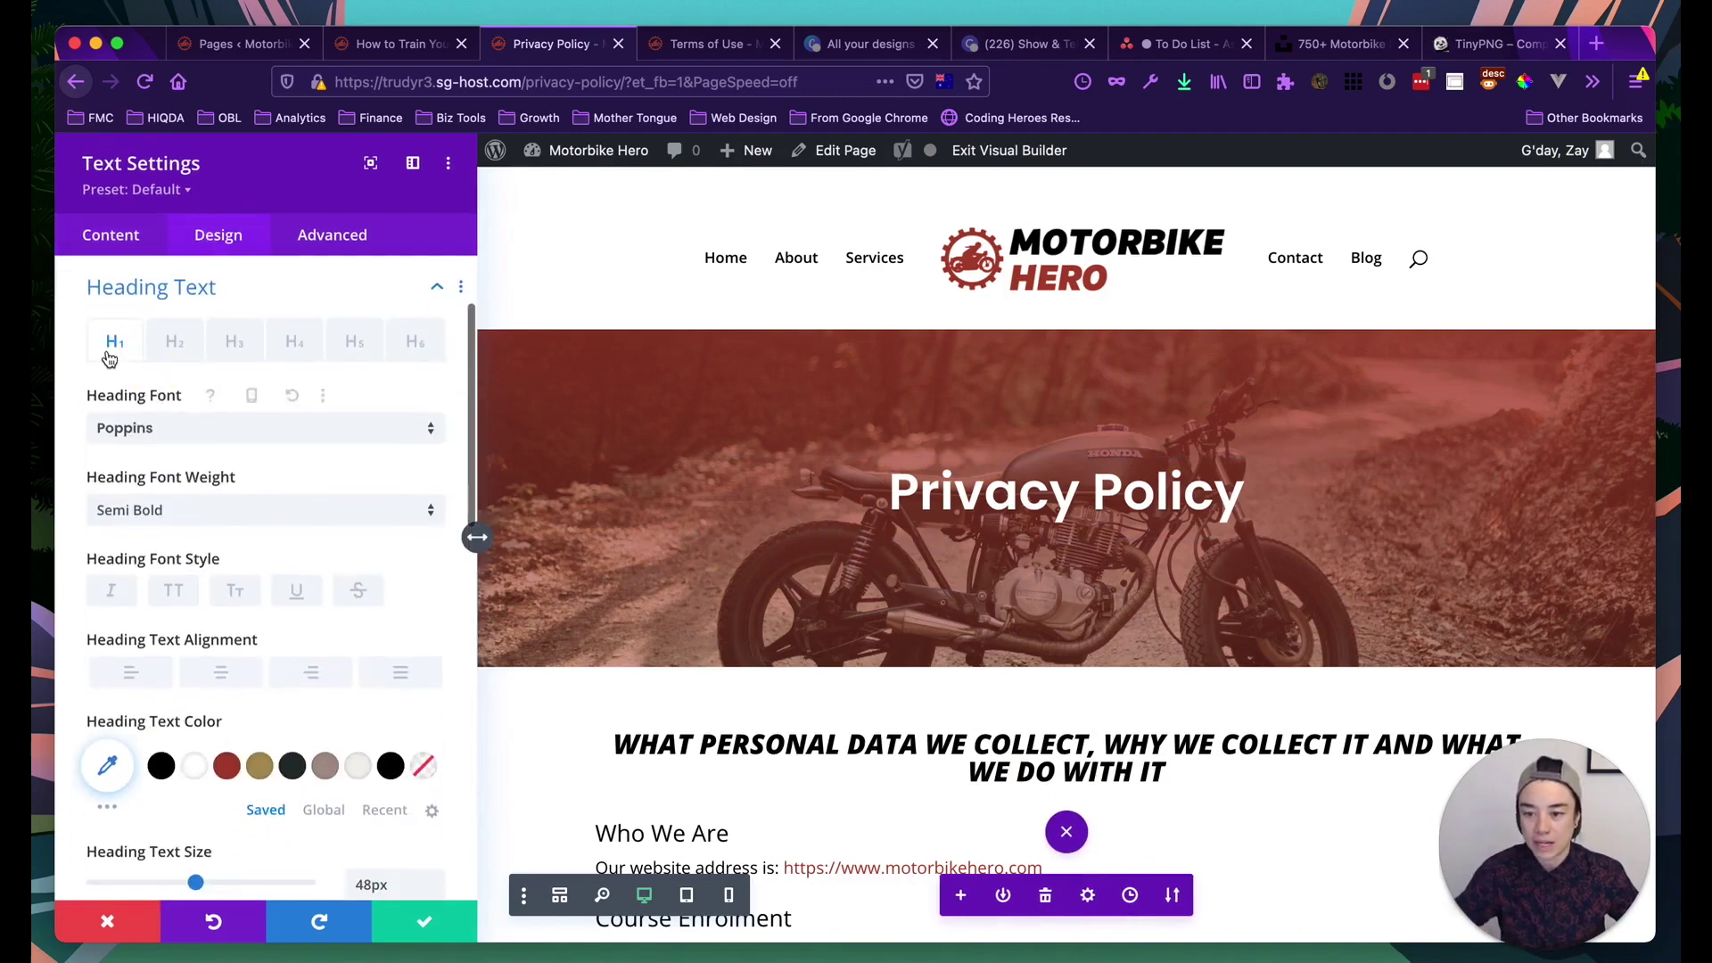
{"action": "left_click", "coordinate": [159, 435]}
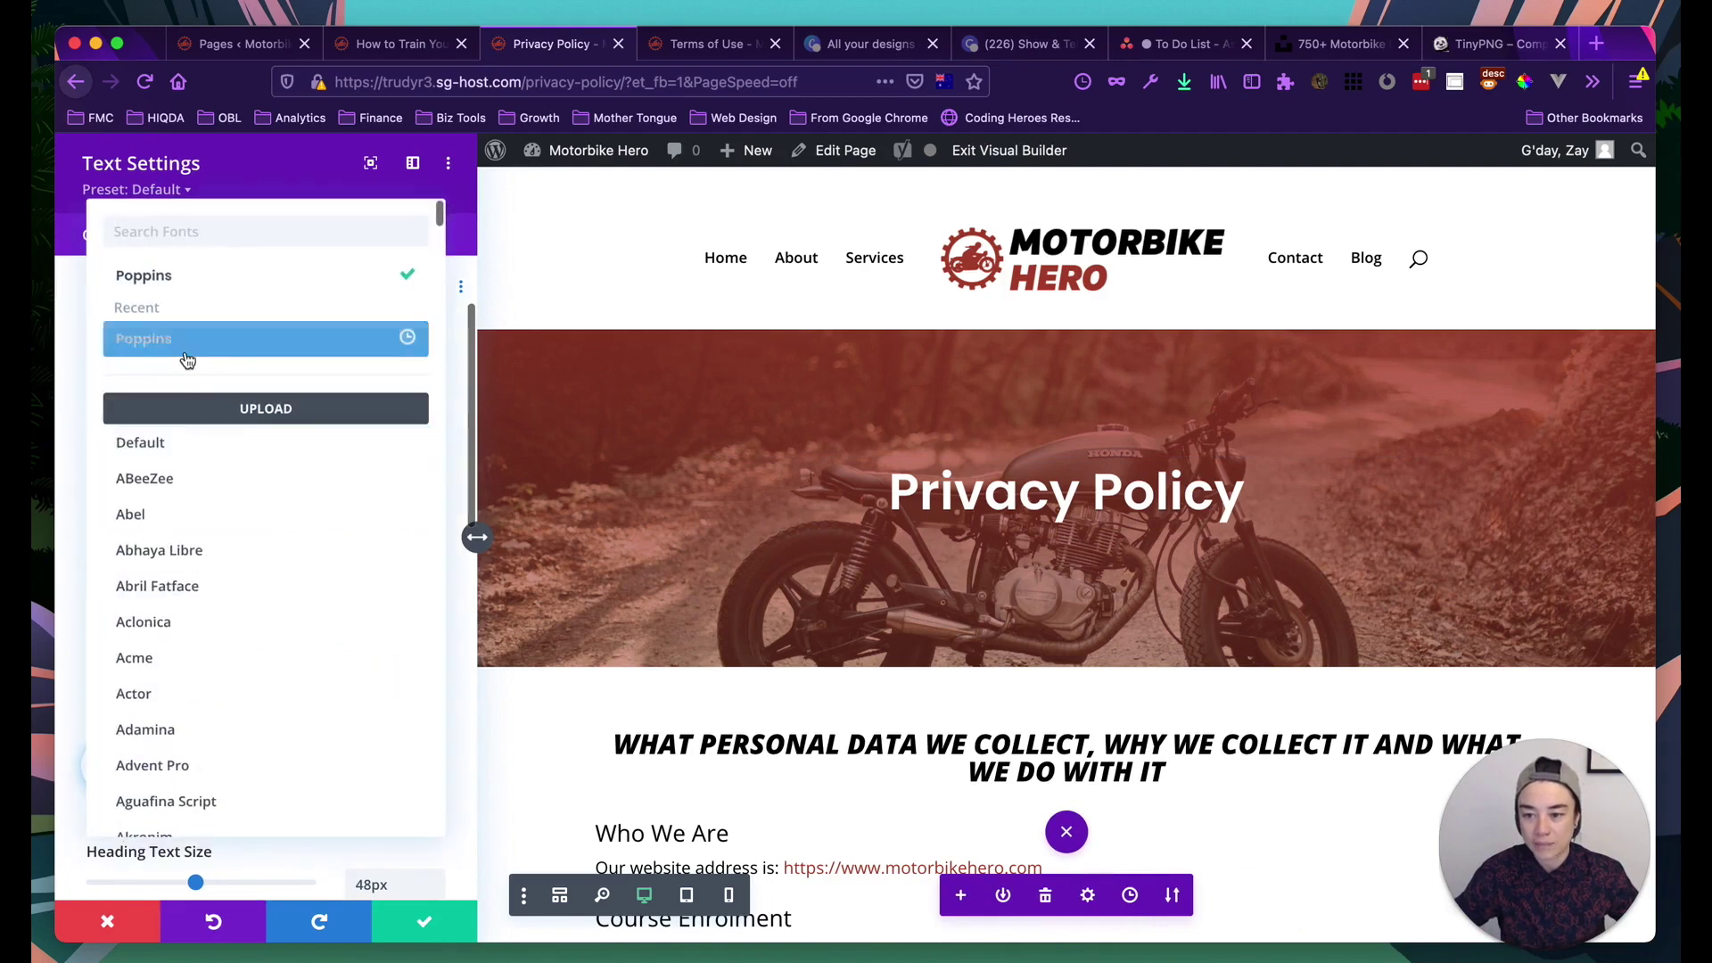
{"action": "left_click", "coordinate": [158, 443]}
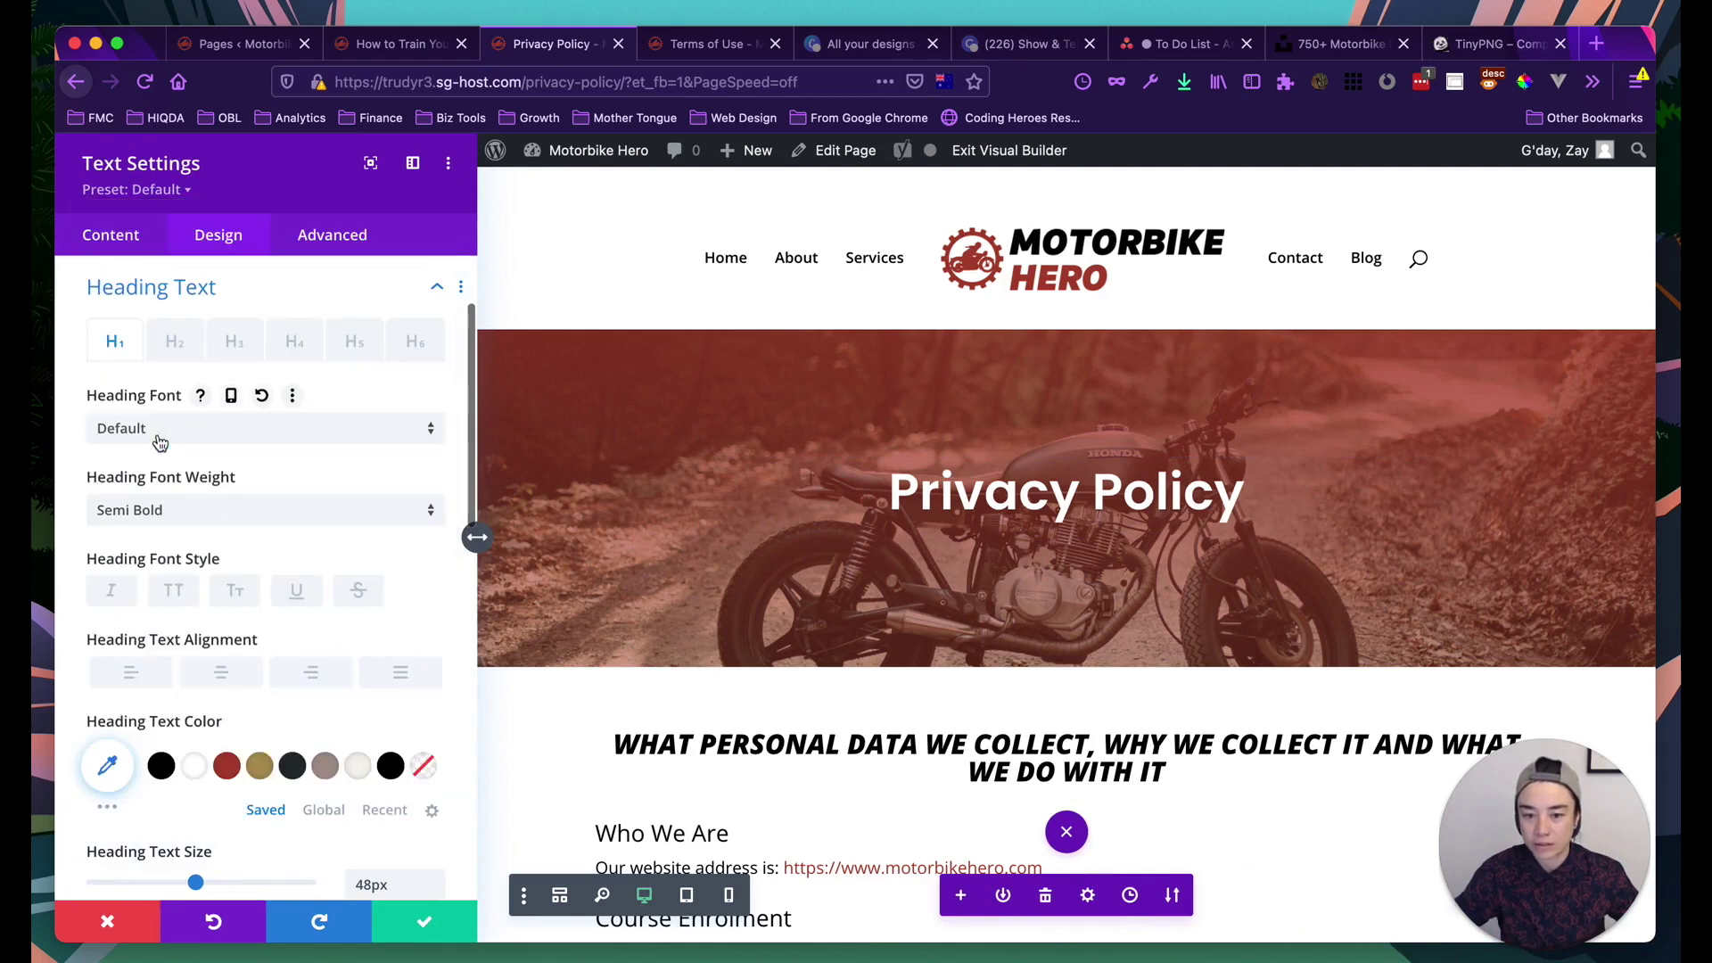
Make the title Ultra Bold, uppercase and italic, and save the change
{"action": "left_click", "coordinate": [187, 519]}
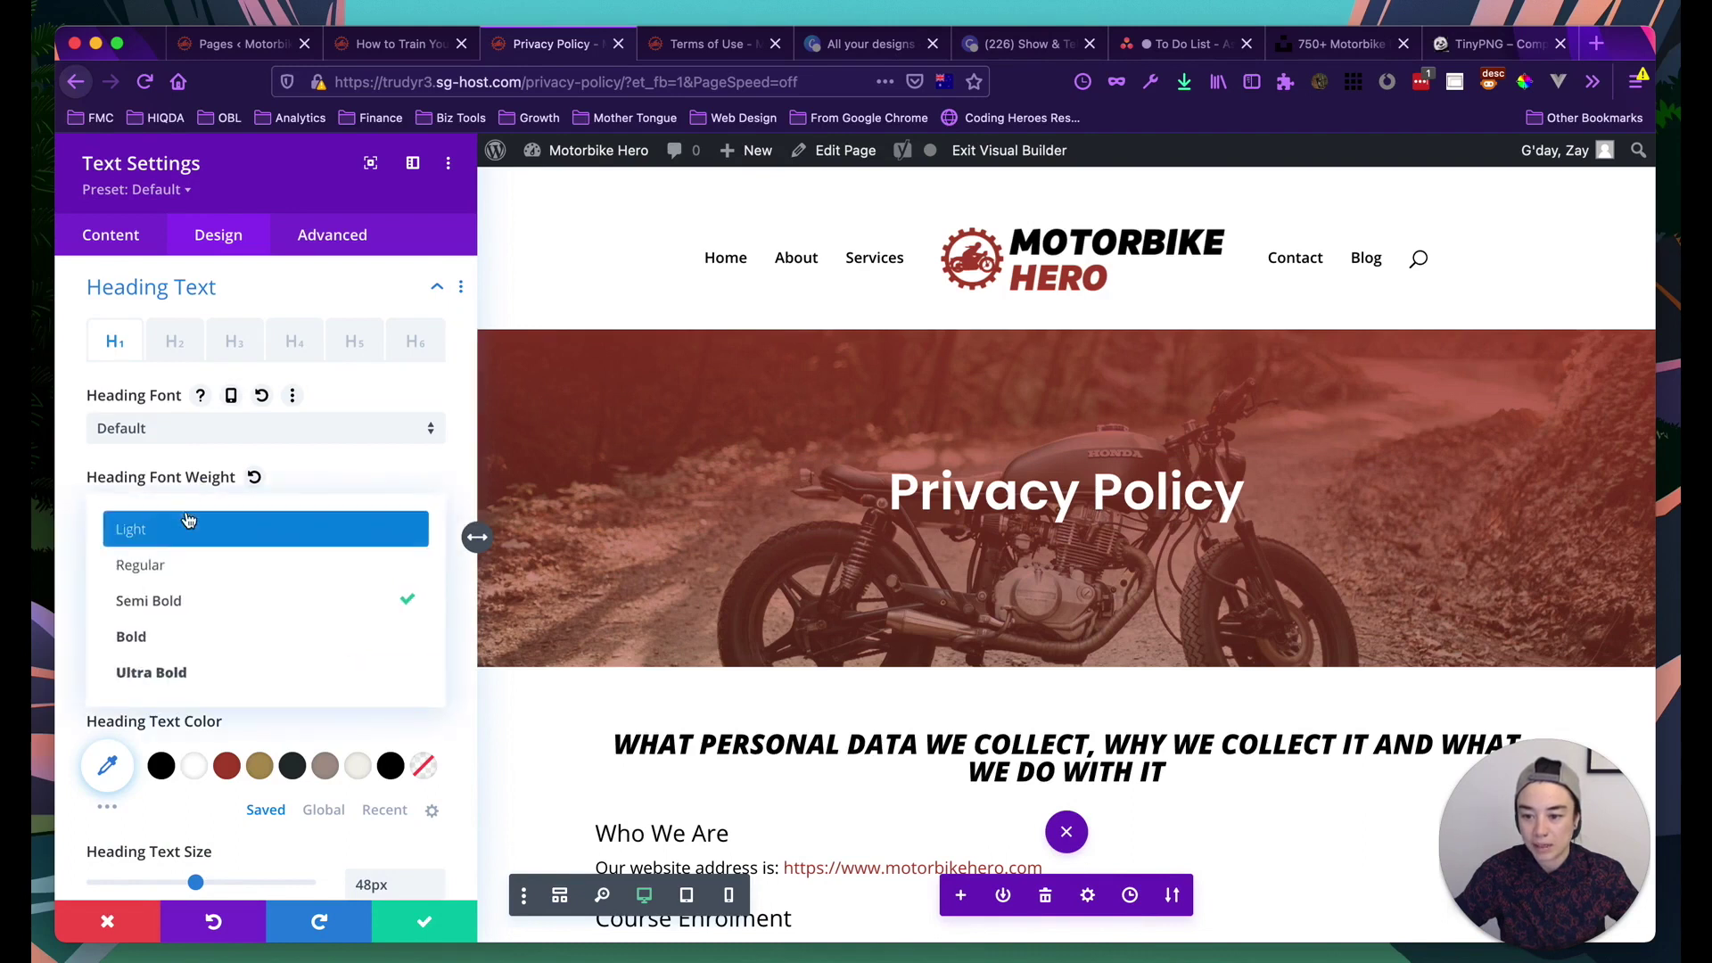
{"action": "left_click", "coordinate": [165, 670]}
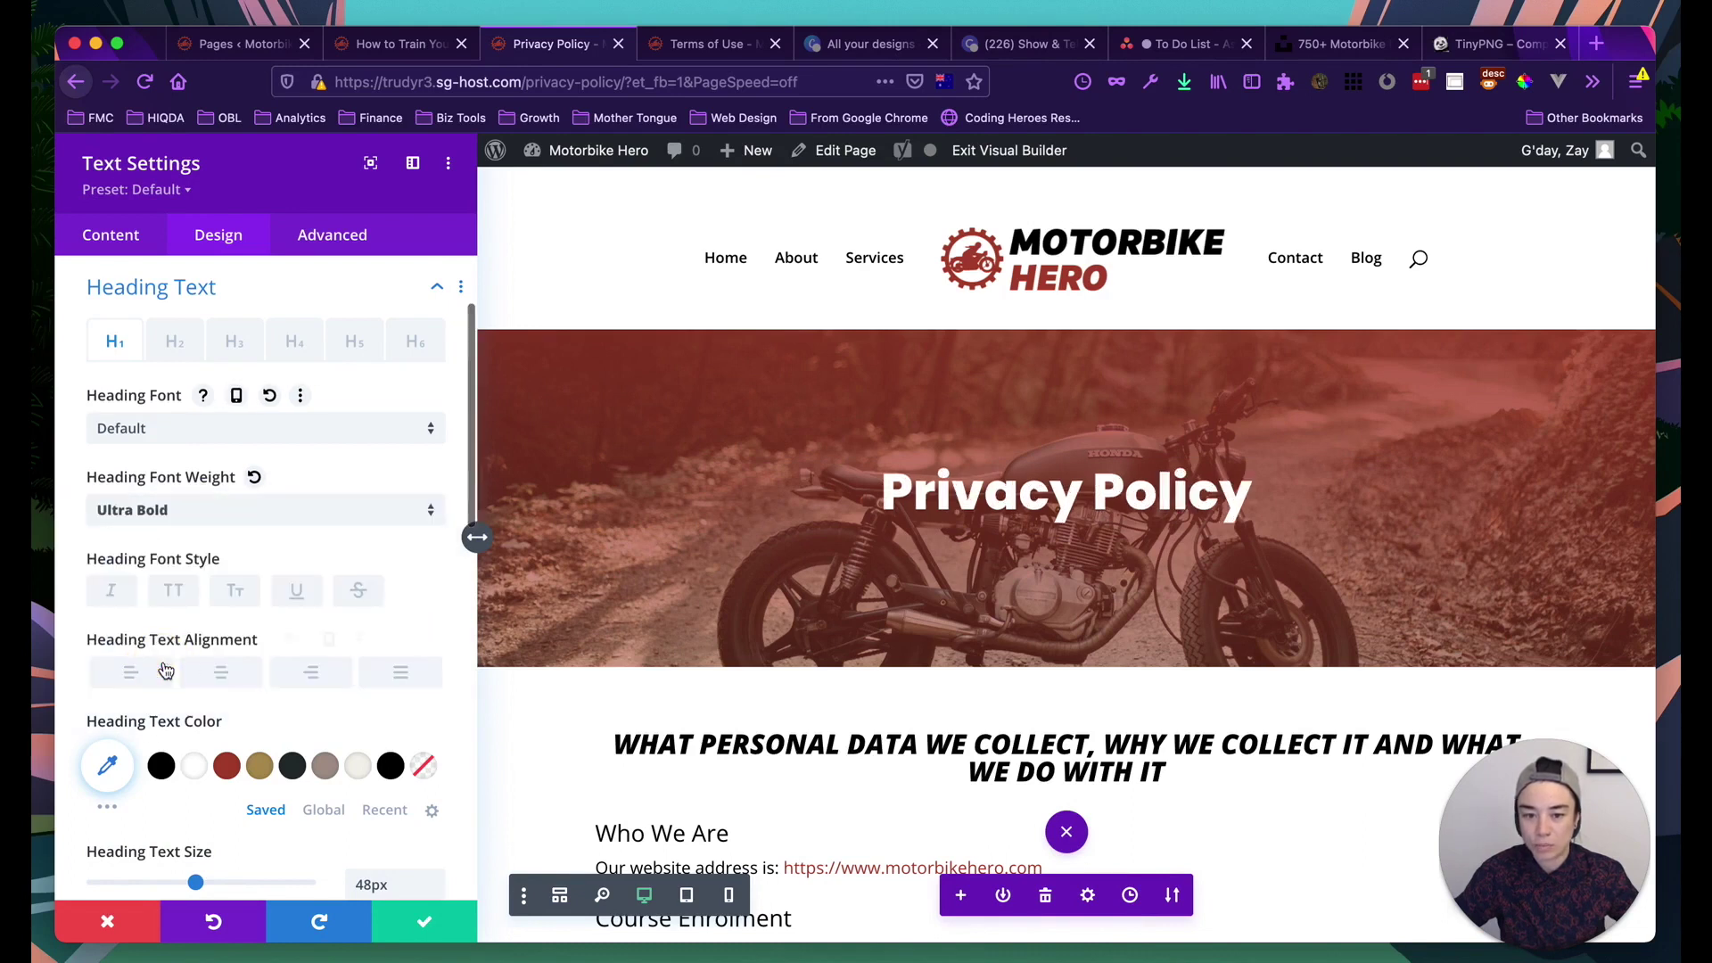
{"action": "left_click", "coordinate": [173, 590]}
{"action": "scroll", "coordinate": [200, 626], "scroll_direction": "down", "scroll_amount": 1}
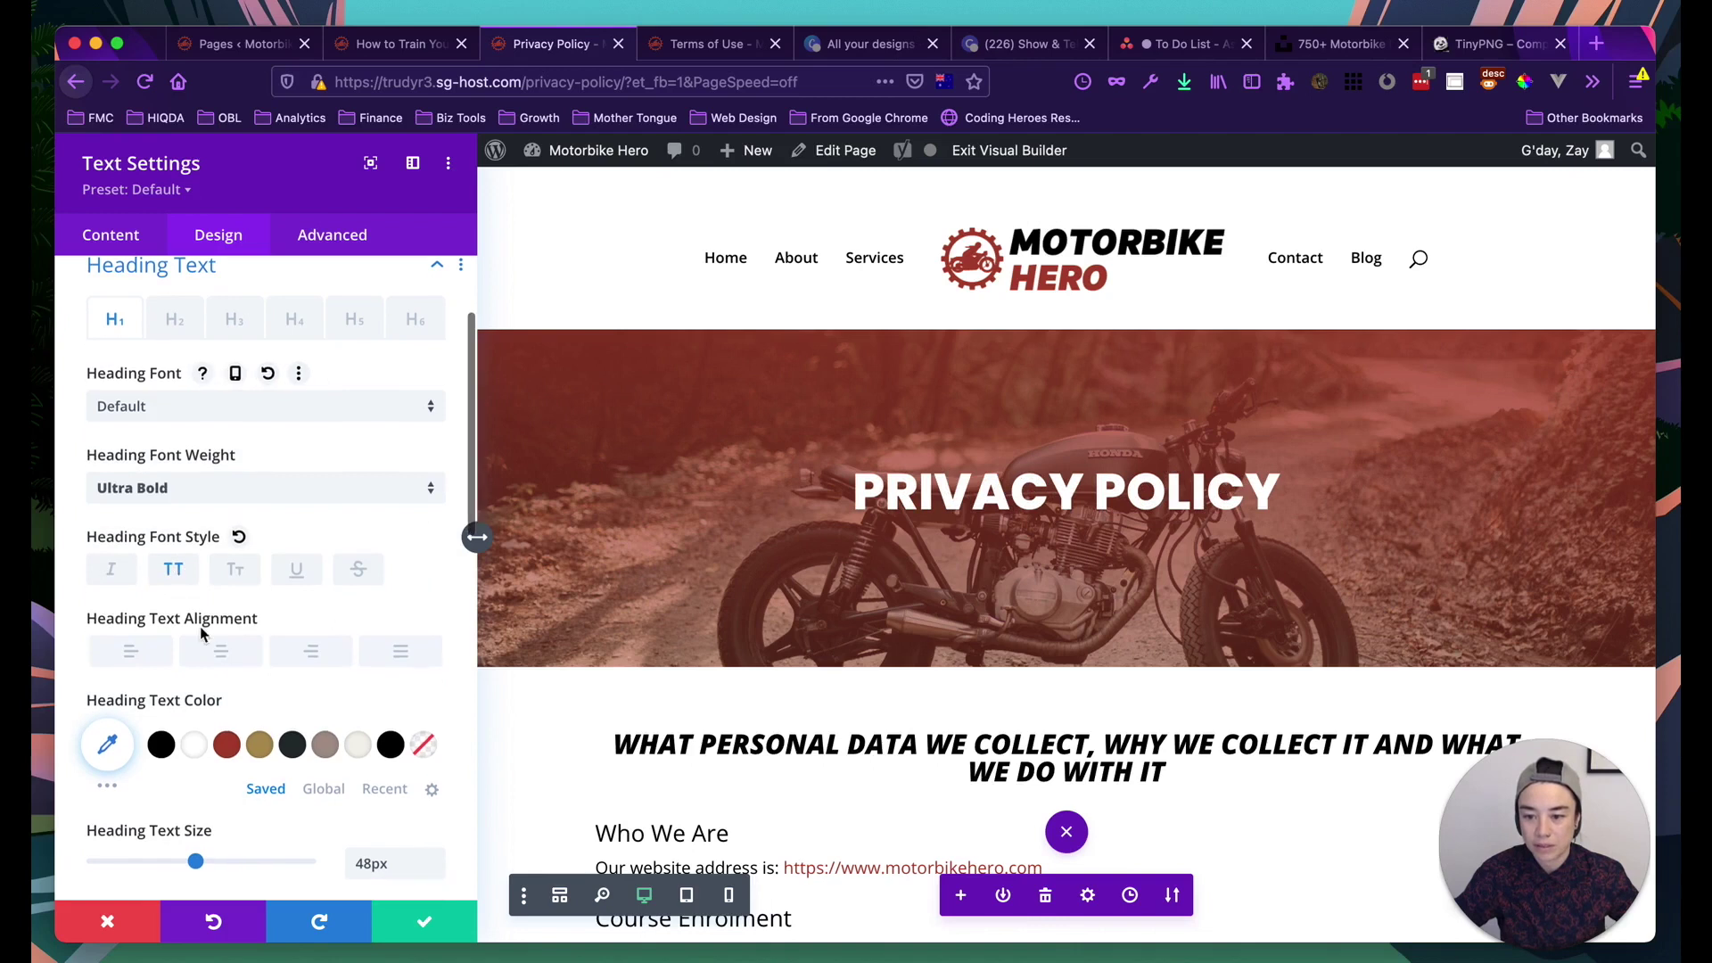
{"action": "left_click", "coordinate": [120, 580]}
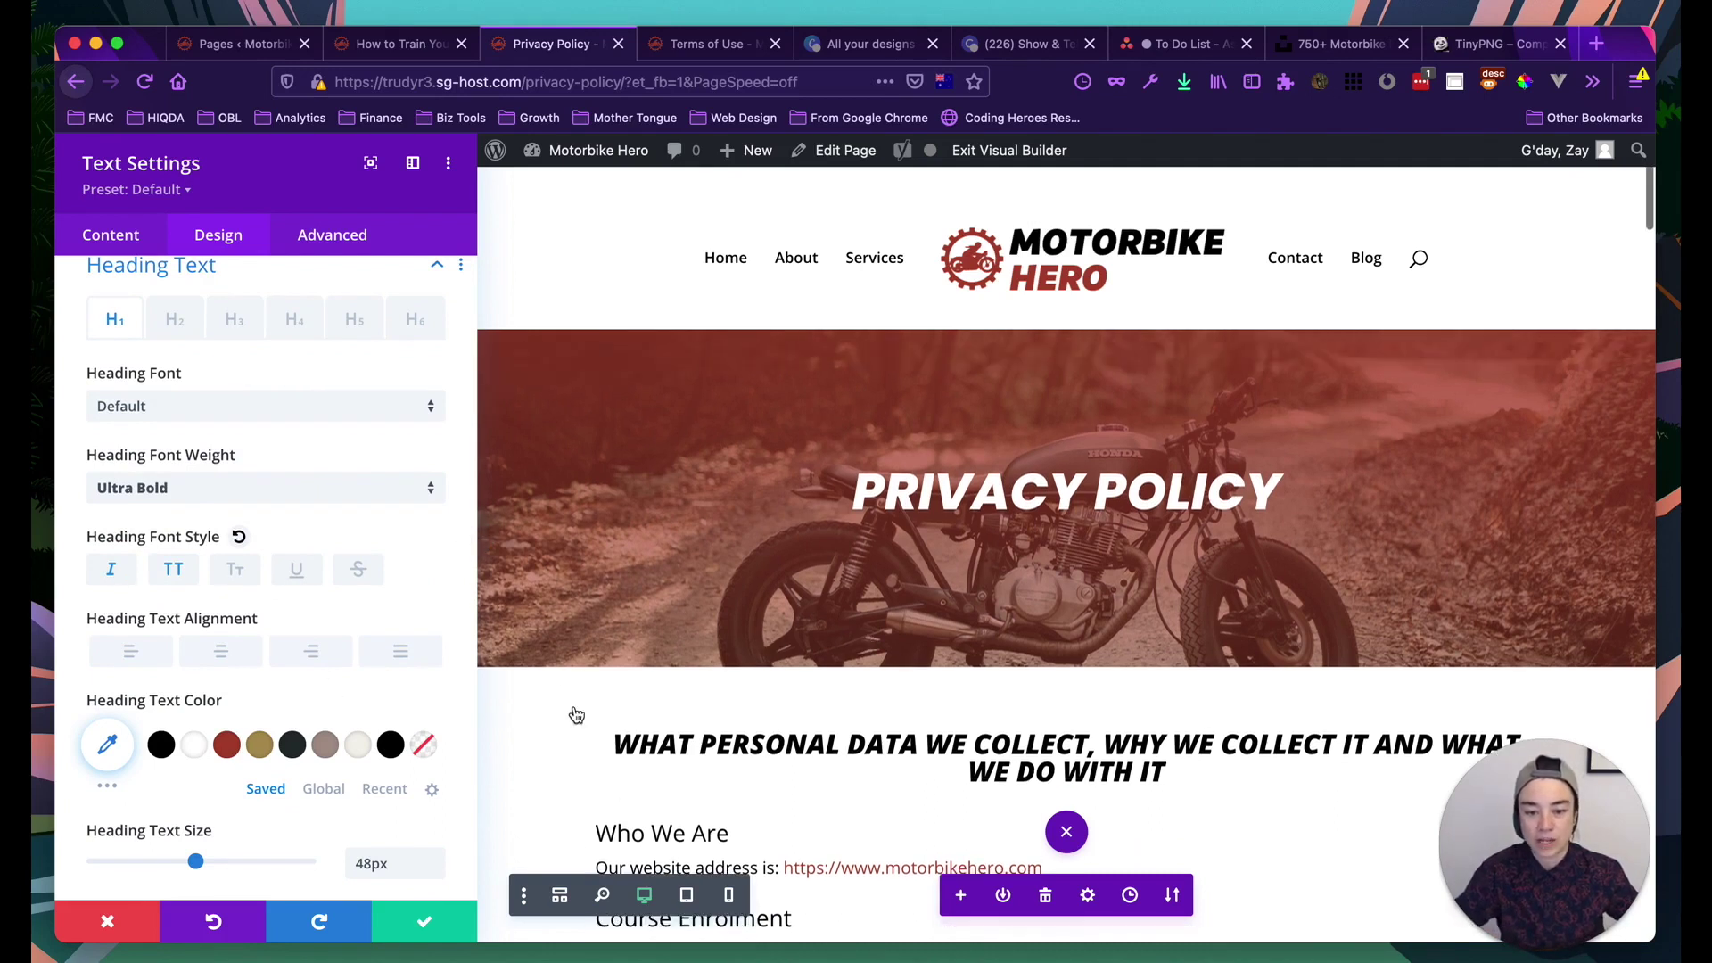
{"action": "scroll", "coordinate": [390, 841], "scroll_direction": "down", "scroll_amount": 1}
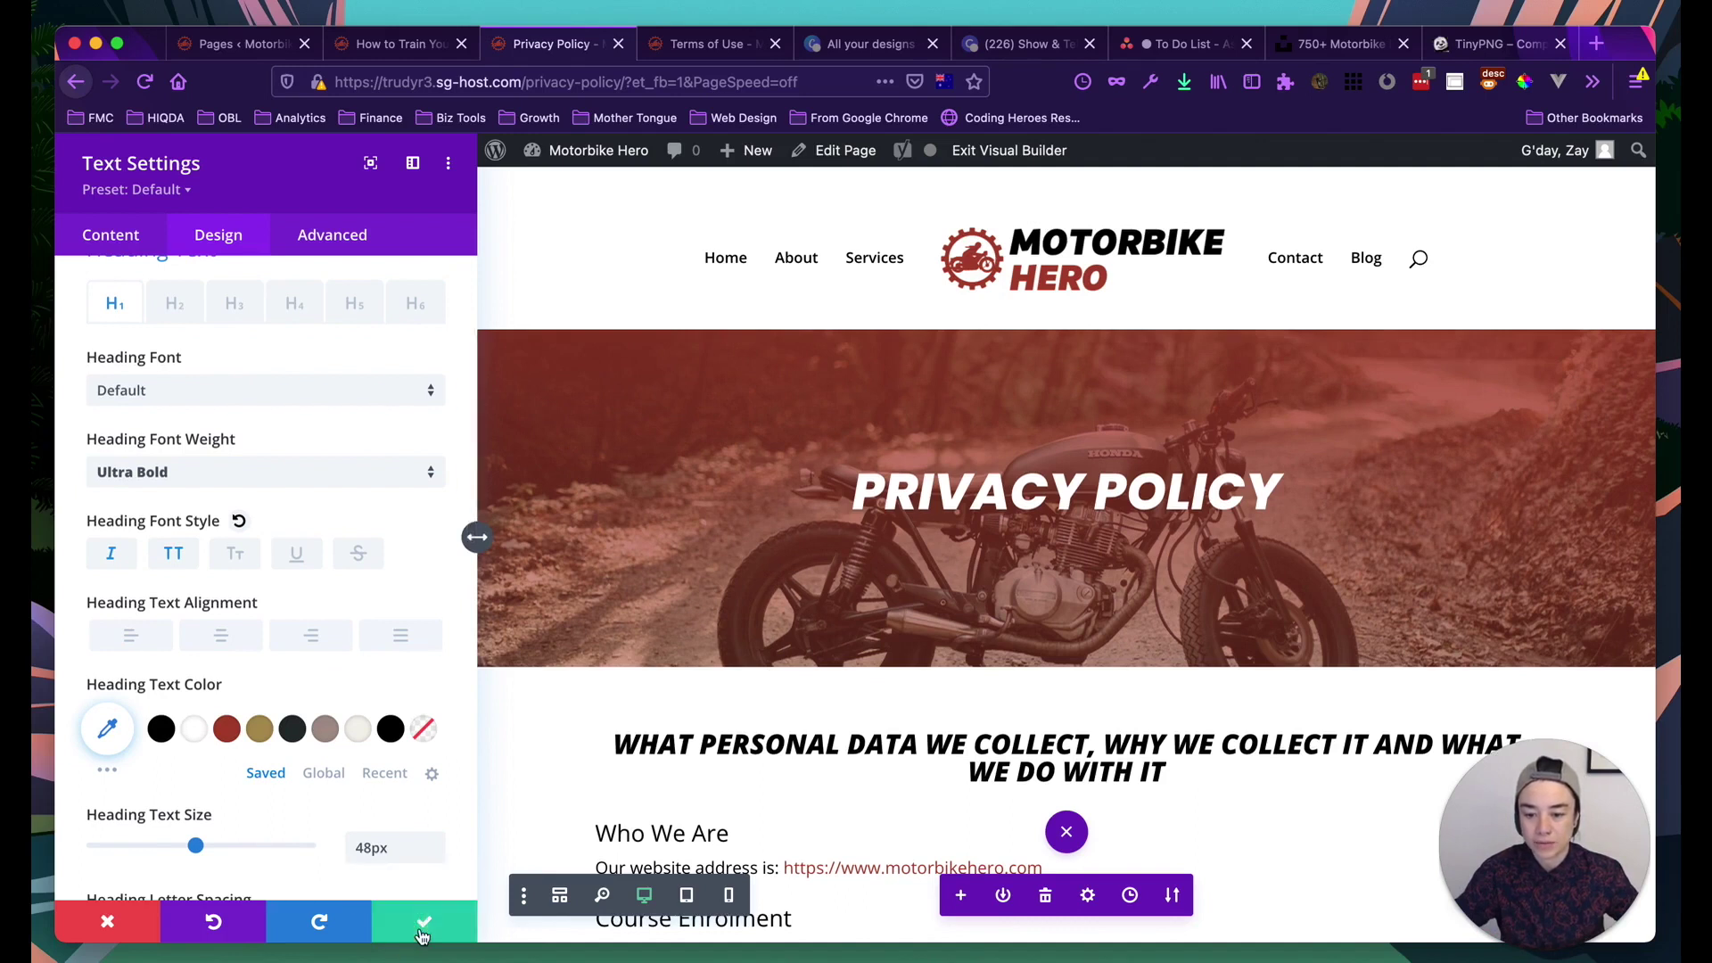
{"action": "left_click", "coordinate": [422, 933]}
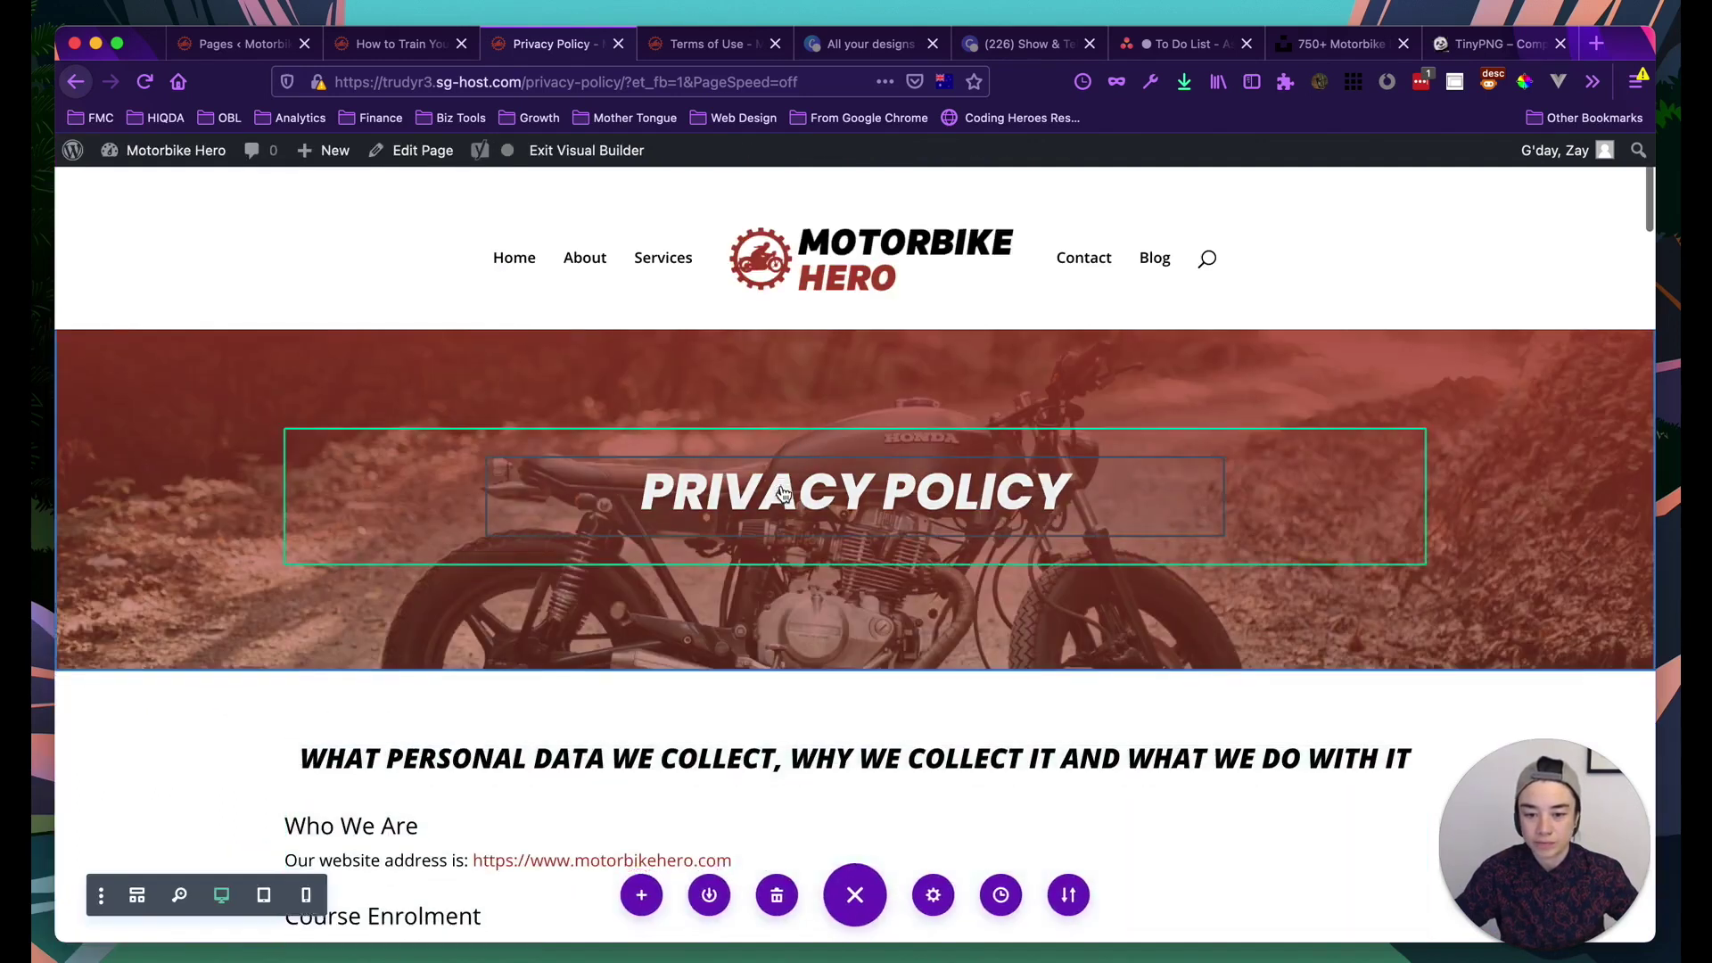
{"action": "scroll", "coordinate": [783, 493], "scroll_direction": "down", "scroll_amount": 3}
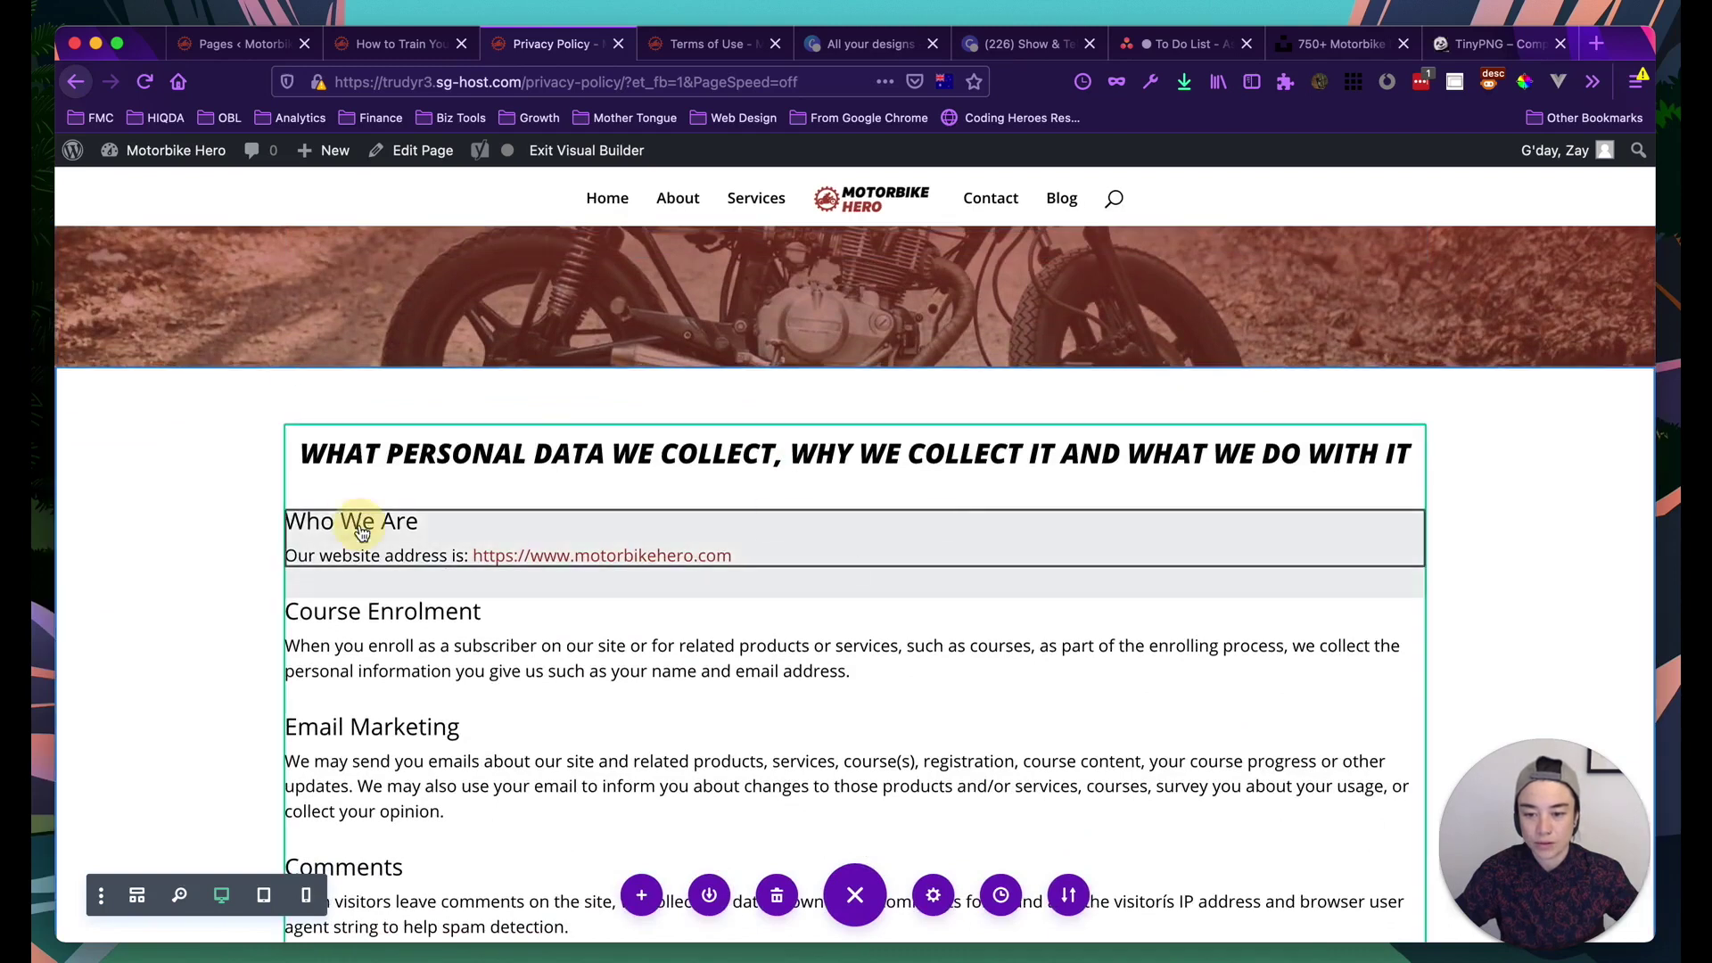
Open the Who We Are block's Design settings and select Heading 3 text styling
{"action": "left_click", "coordinate": [802, 515]}
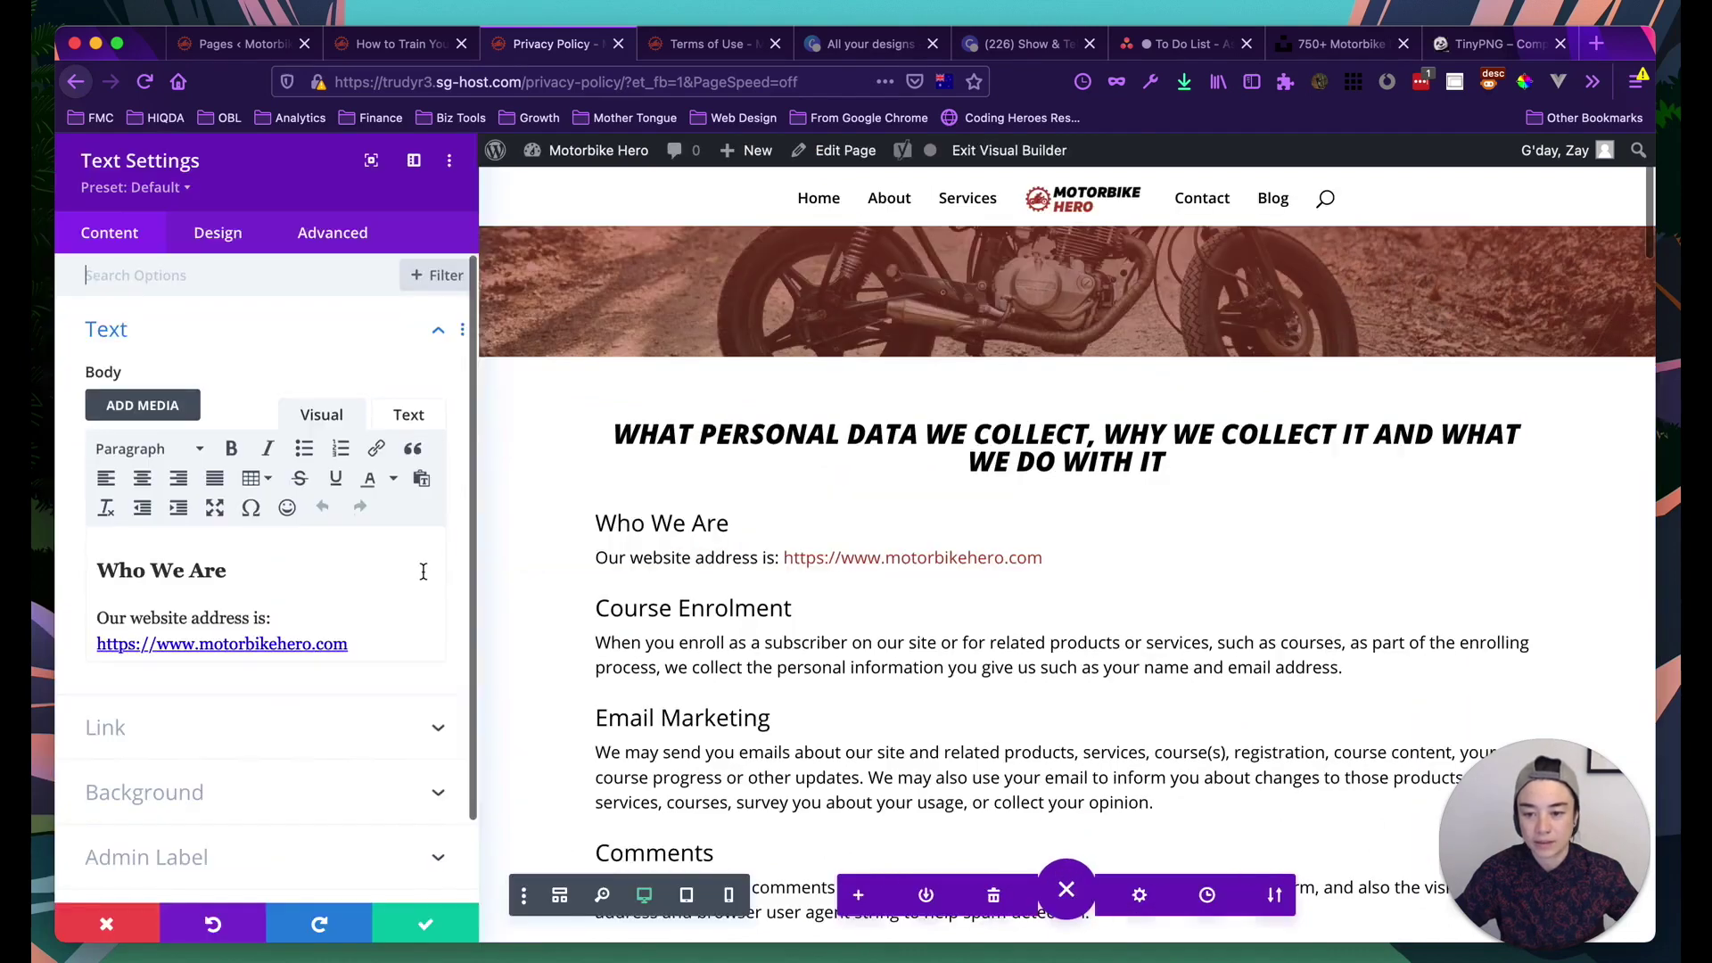
{"action": "left_click", "coordinate": [178, 578]}
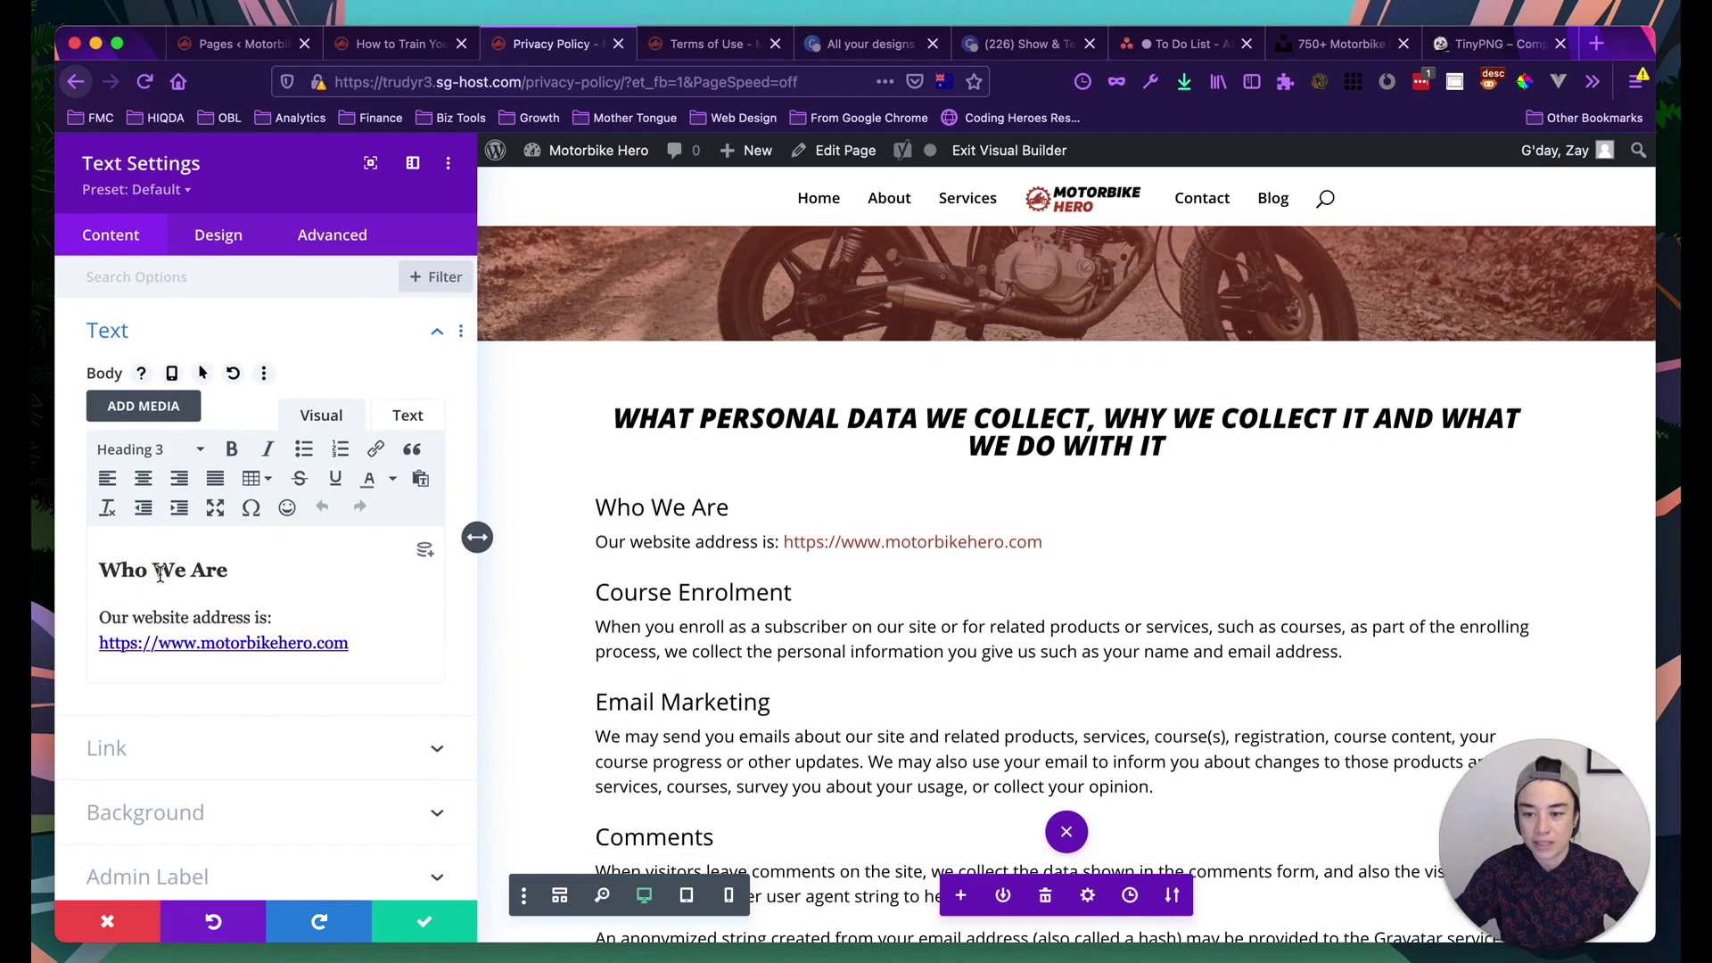
{"action": "left_click", "coordinate": [218, 236]}
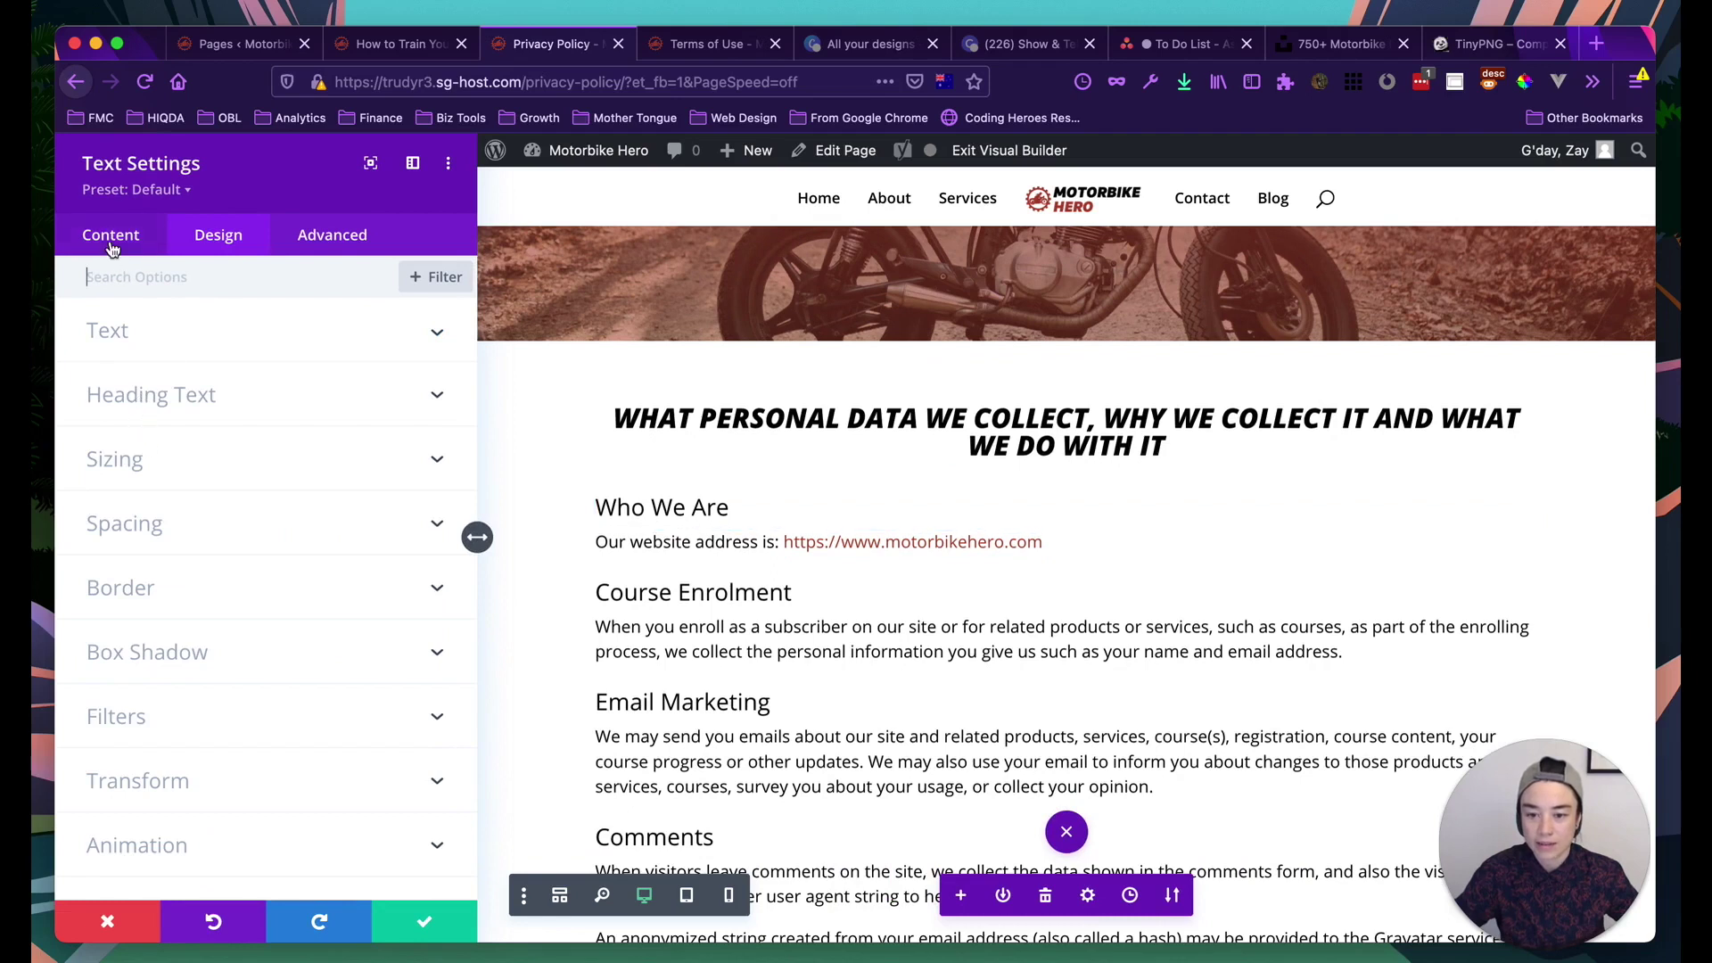
{"action": "left_click", "coordinate": [165, 395]}
{"action": "left_click", "coordinate": [233, 341]}
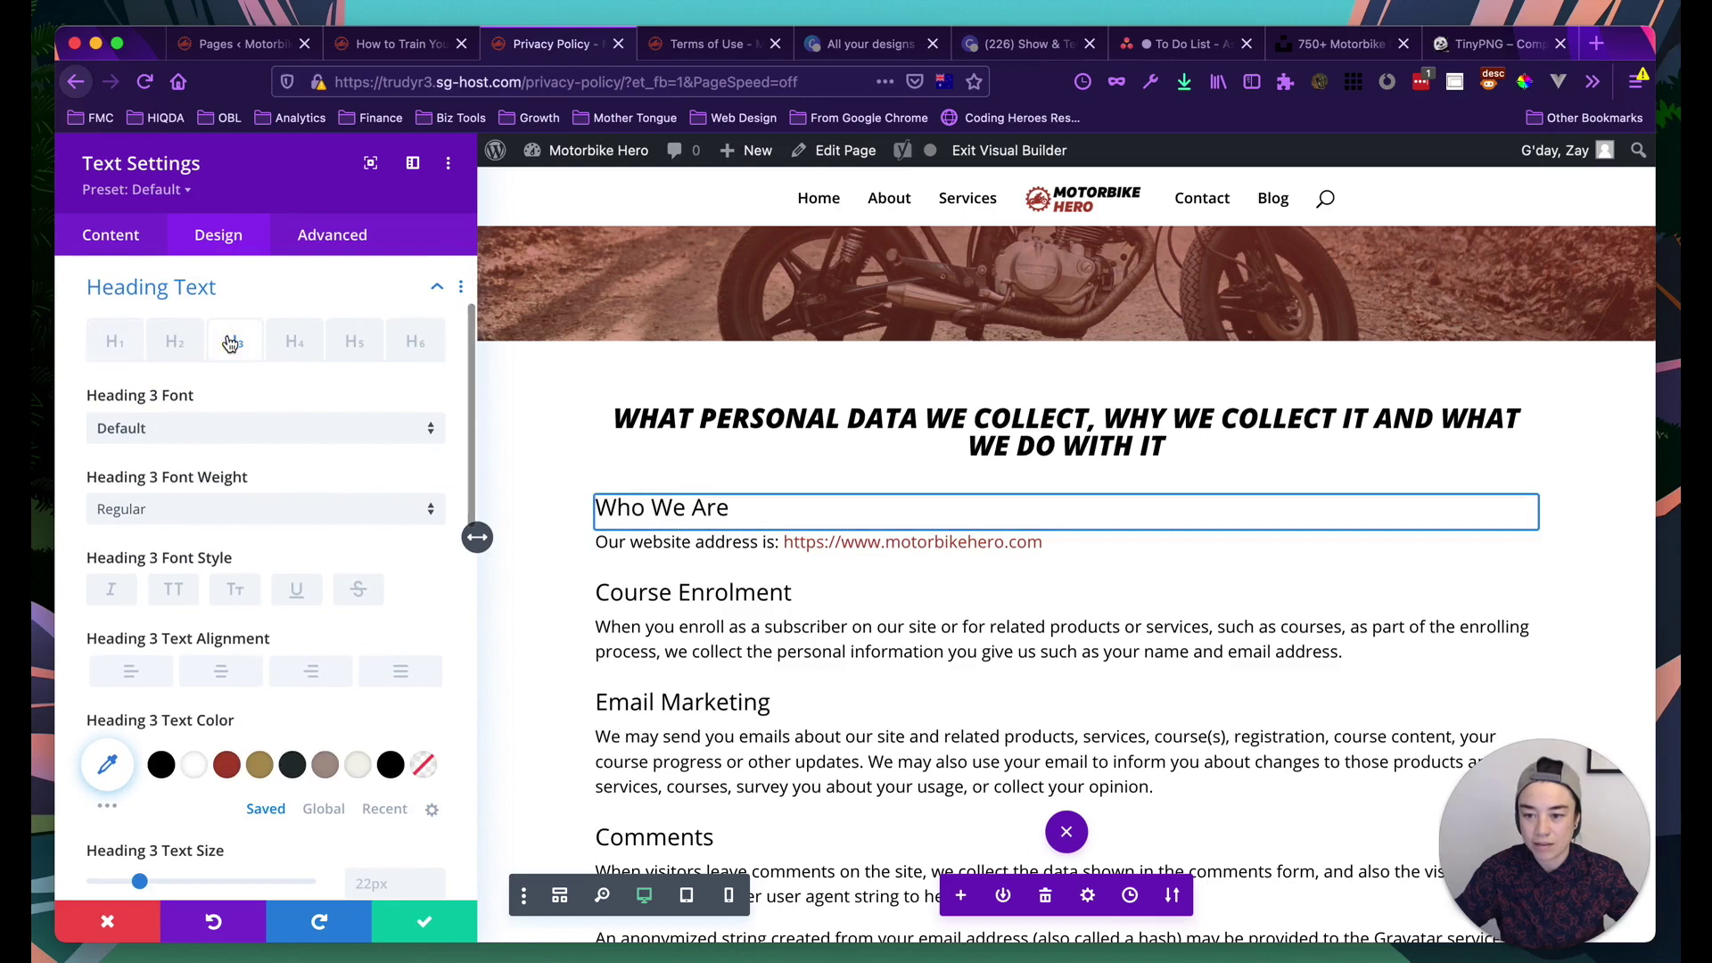
{"action": "scroll", "coordinate": [231, 526], "scroll_direction": "down", "scroll_amount": 1}
{"action": "scroll", "coordinate": [231, 603], "scroll_direction": "down", "scroll_amount": 1}
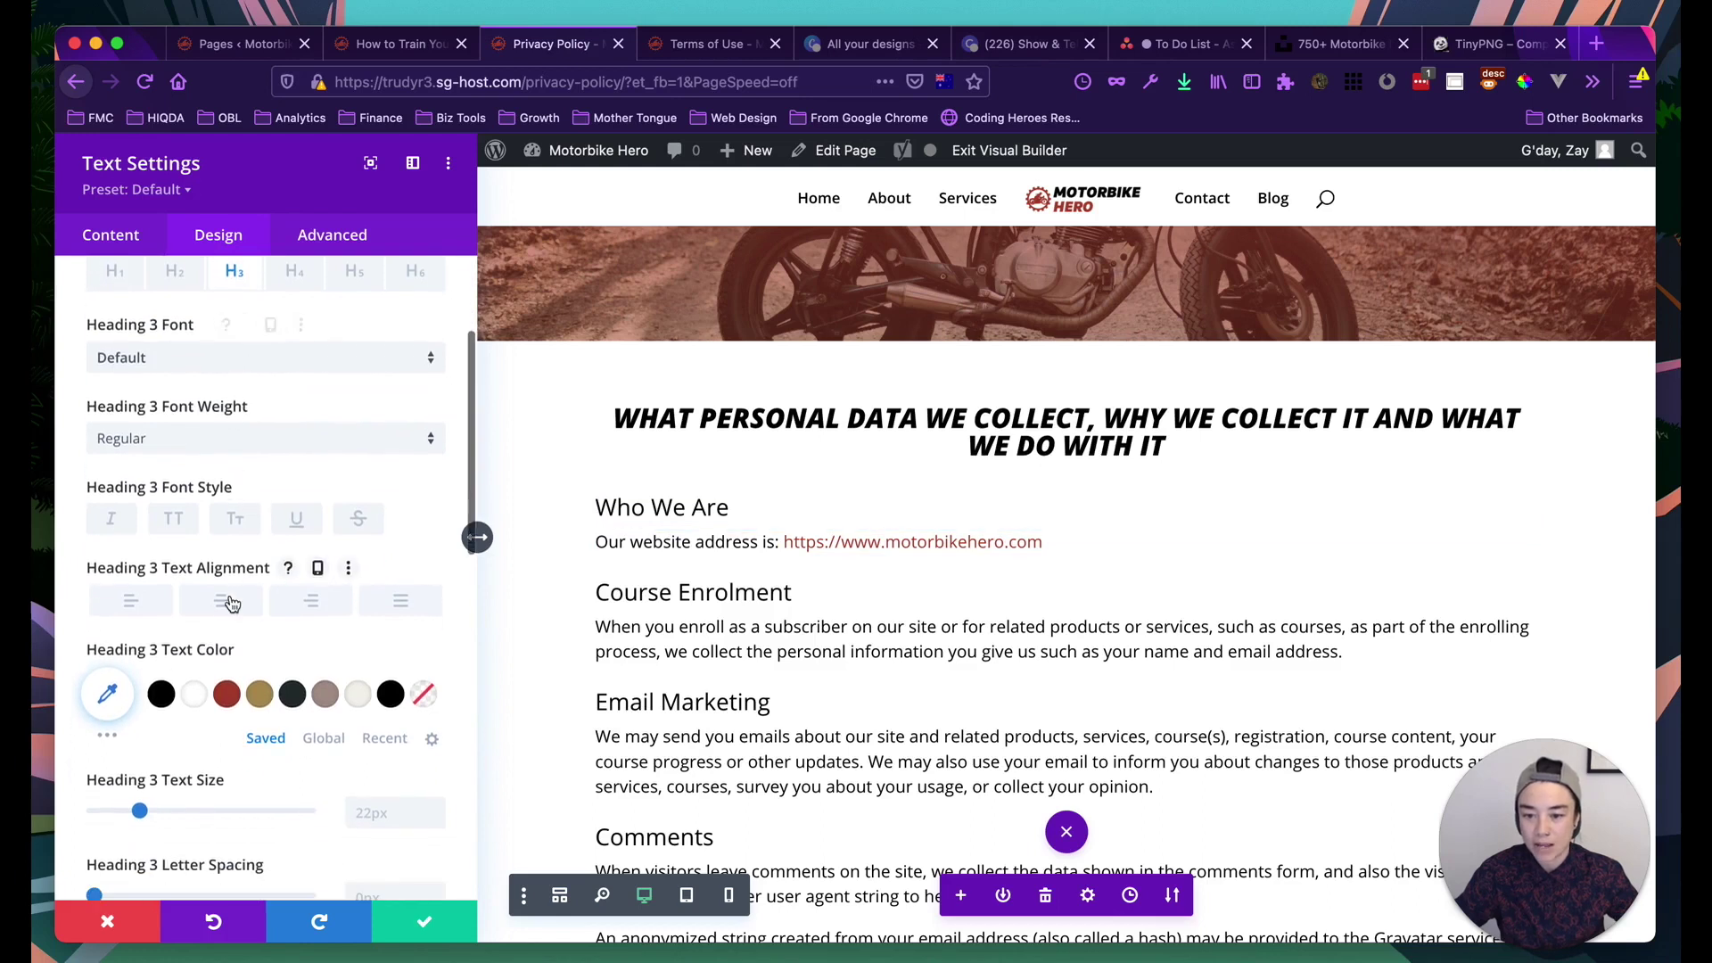
Make the Heading 3 text red, Ultra Bold, uppercase and italic
{"action": "left_click", "coordinate": [230, 696]}
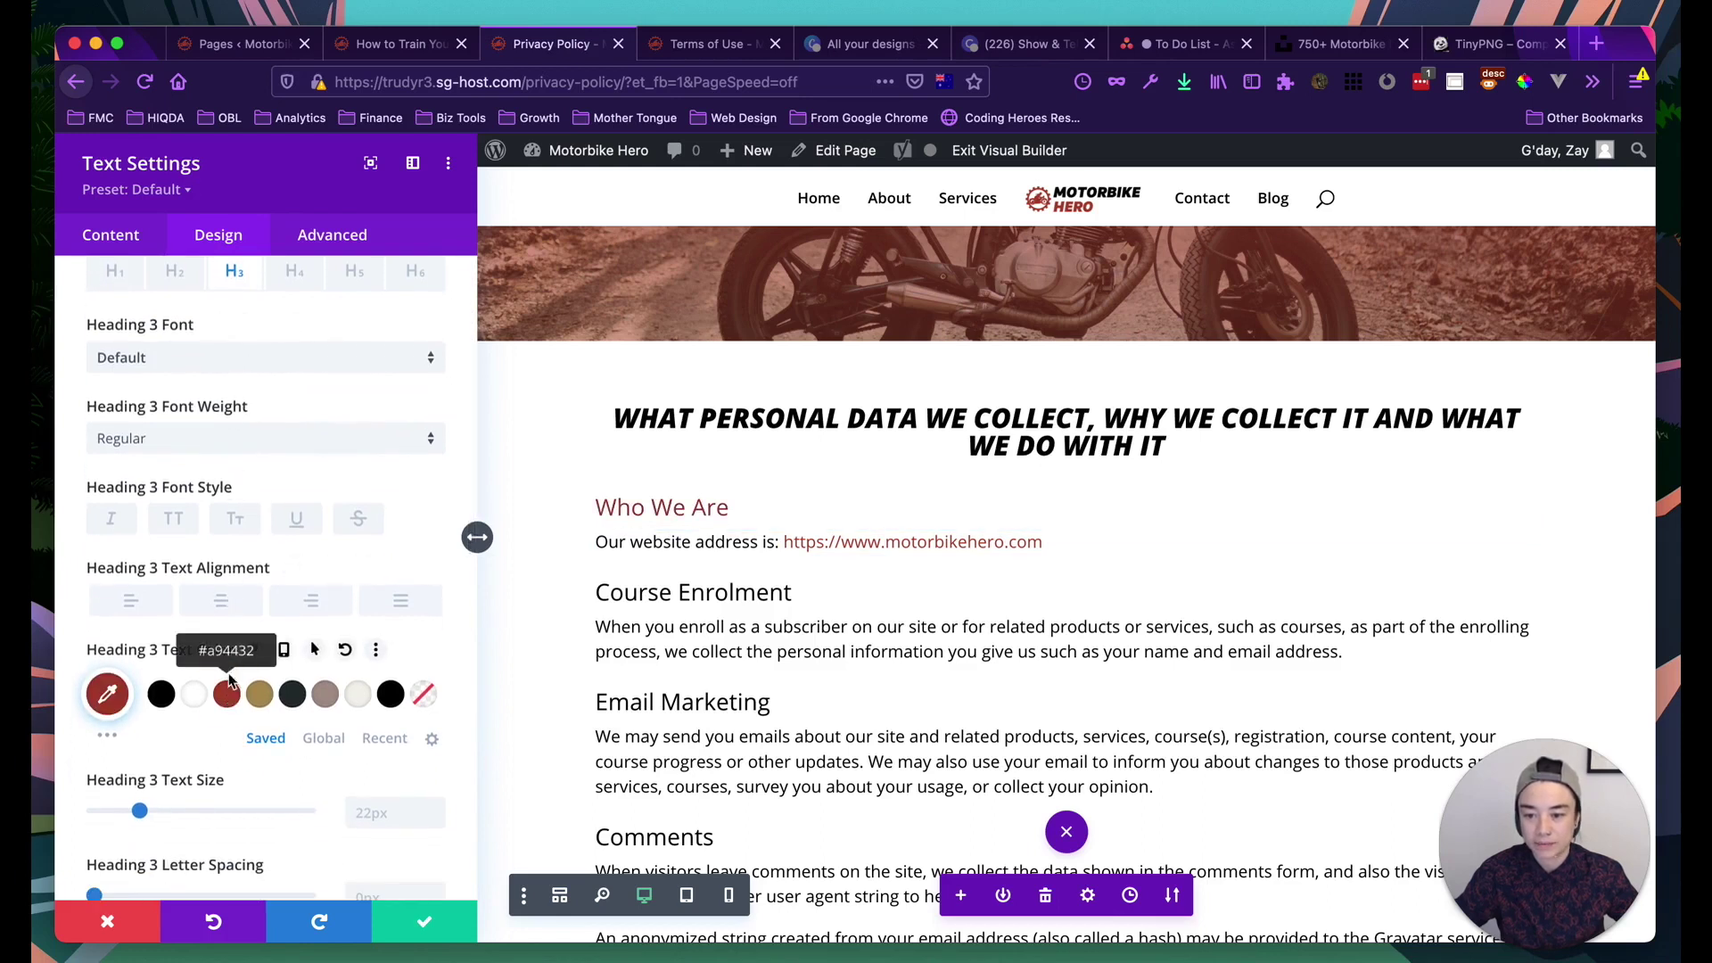
{"action": "left_click", "coordinate": [167, 446]}
{"action": "left_click", "coordinate": [159, 606]}
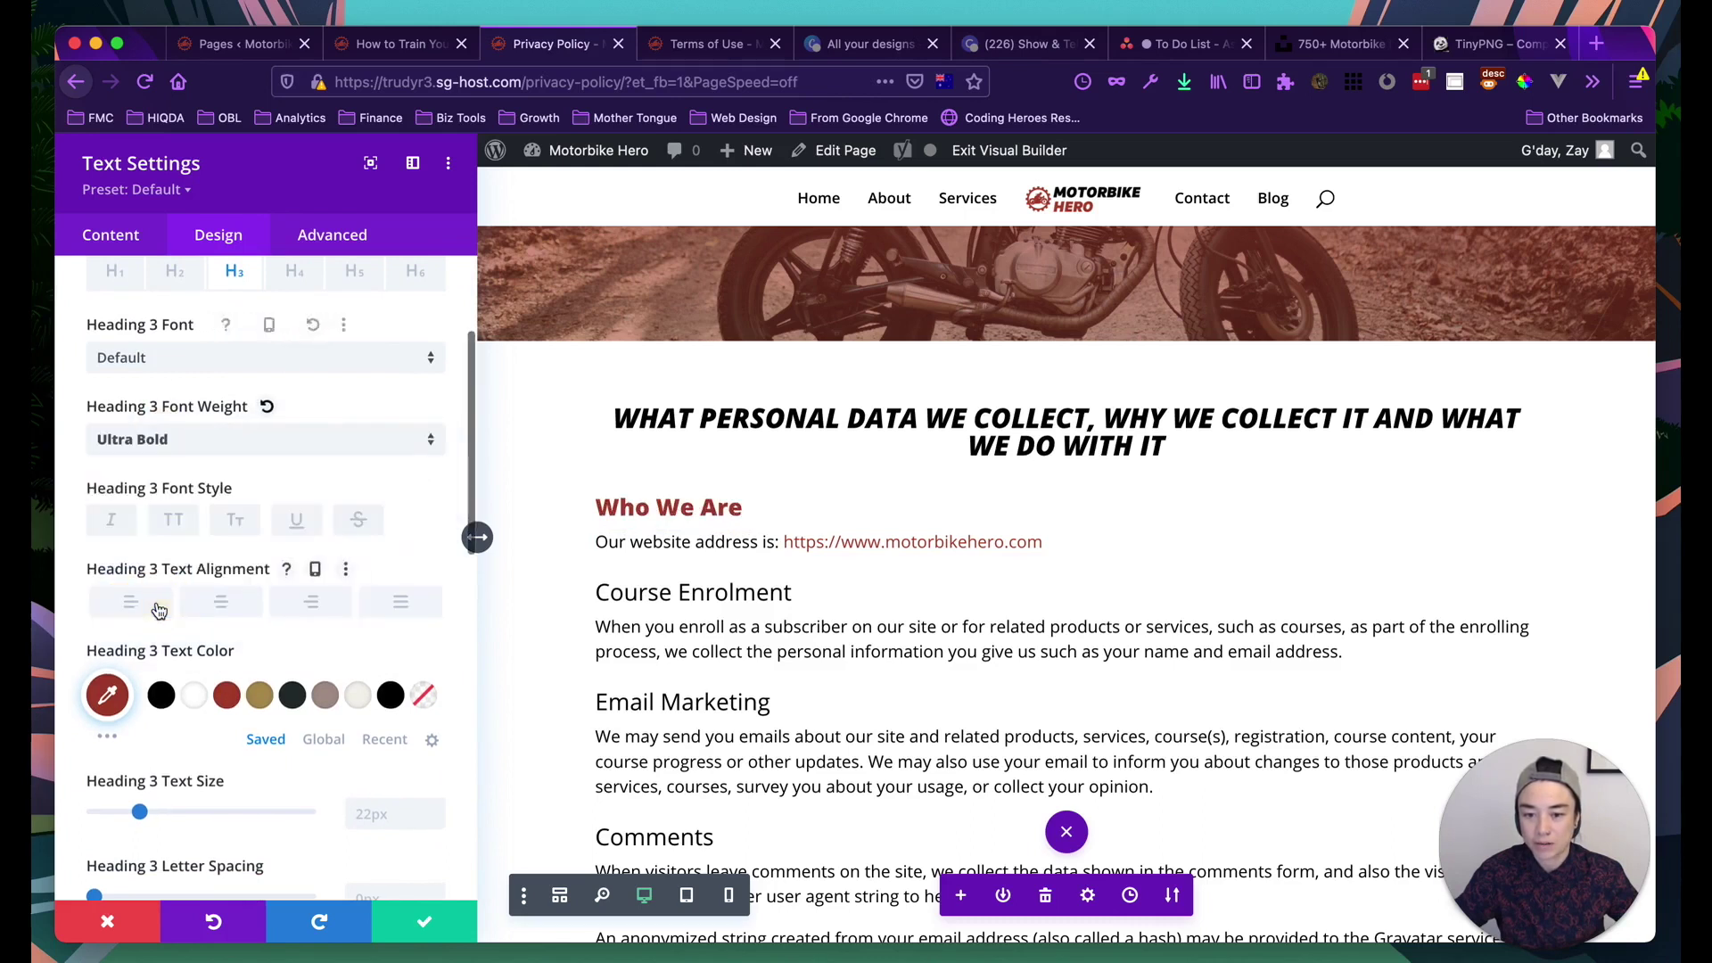
{"action": "left_click", "coordinate": [174, 523]}
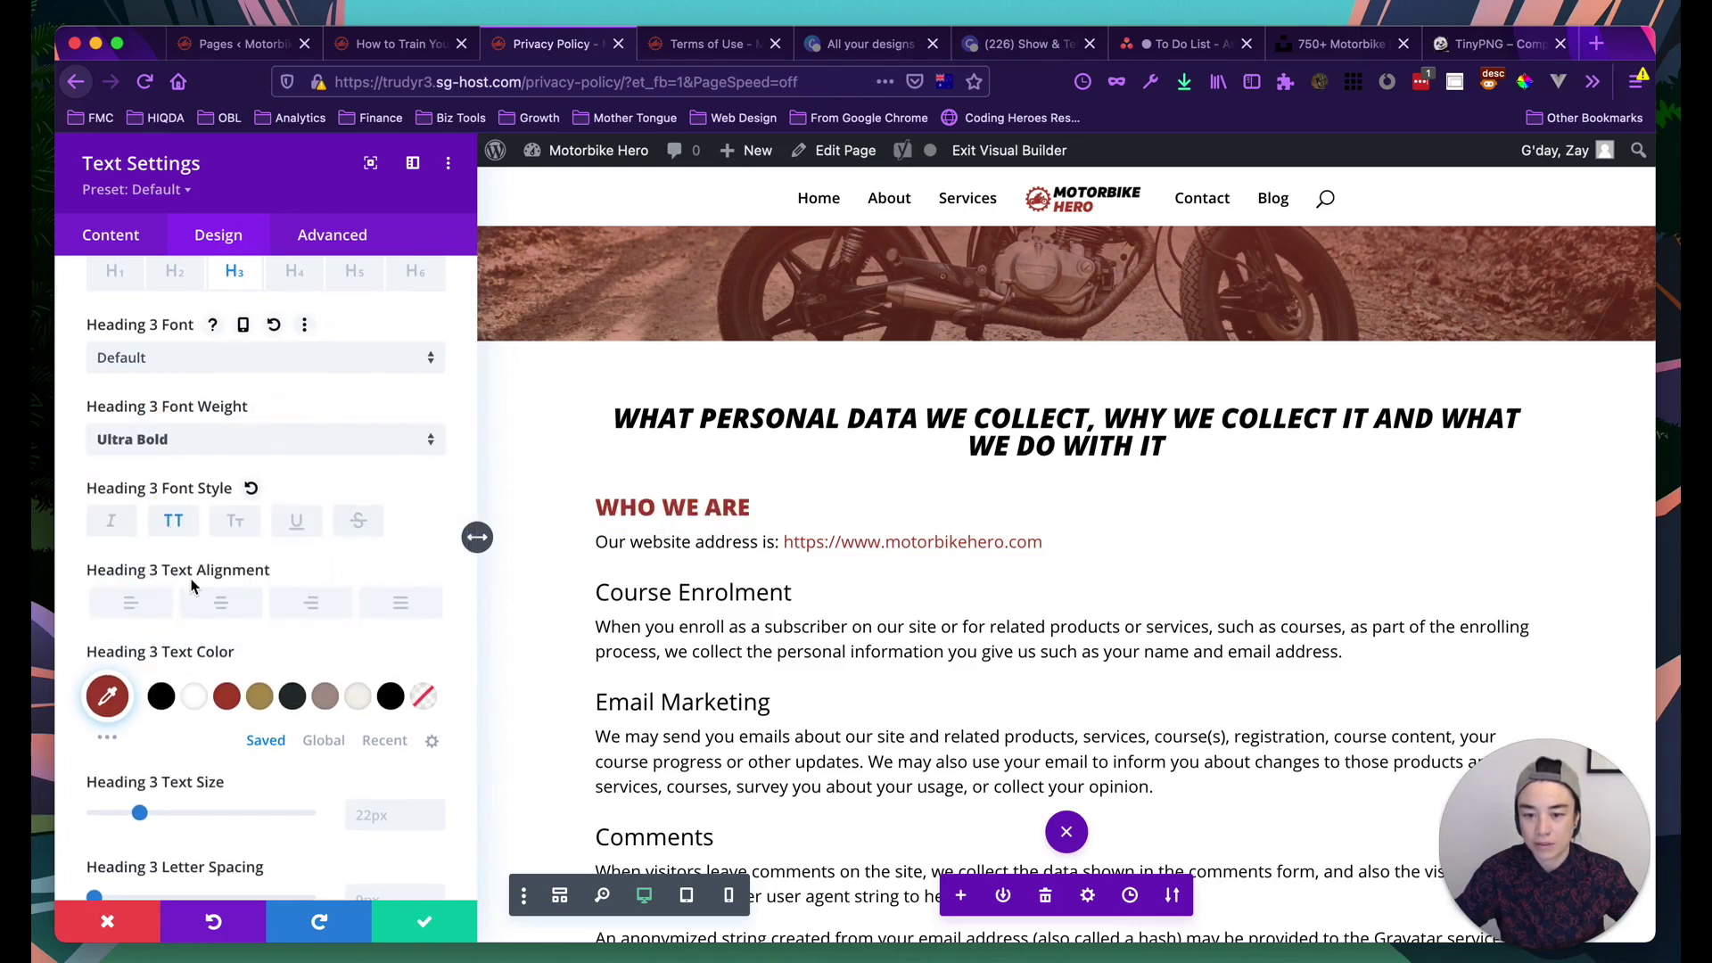
{"action": "left_click", "coordinate": [111, 522]}
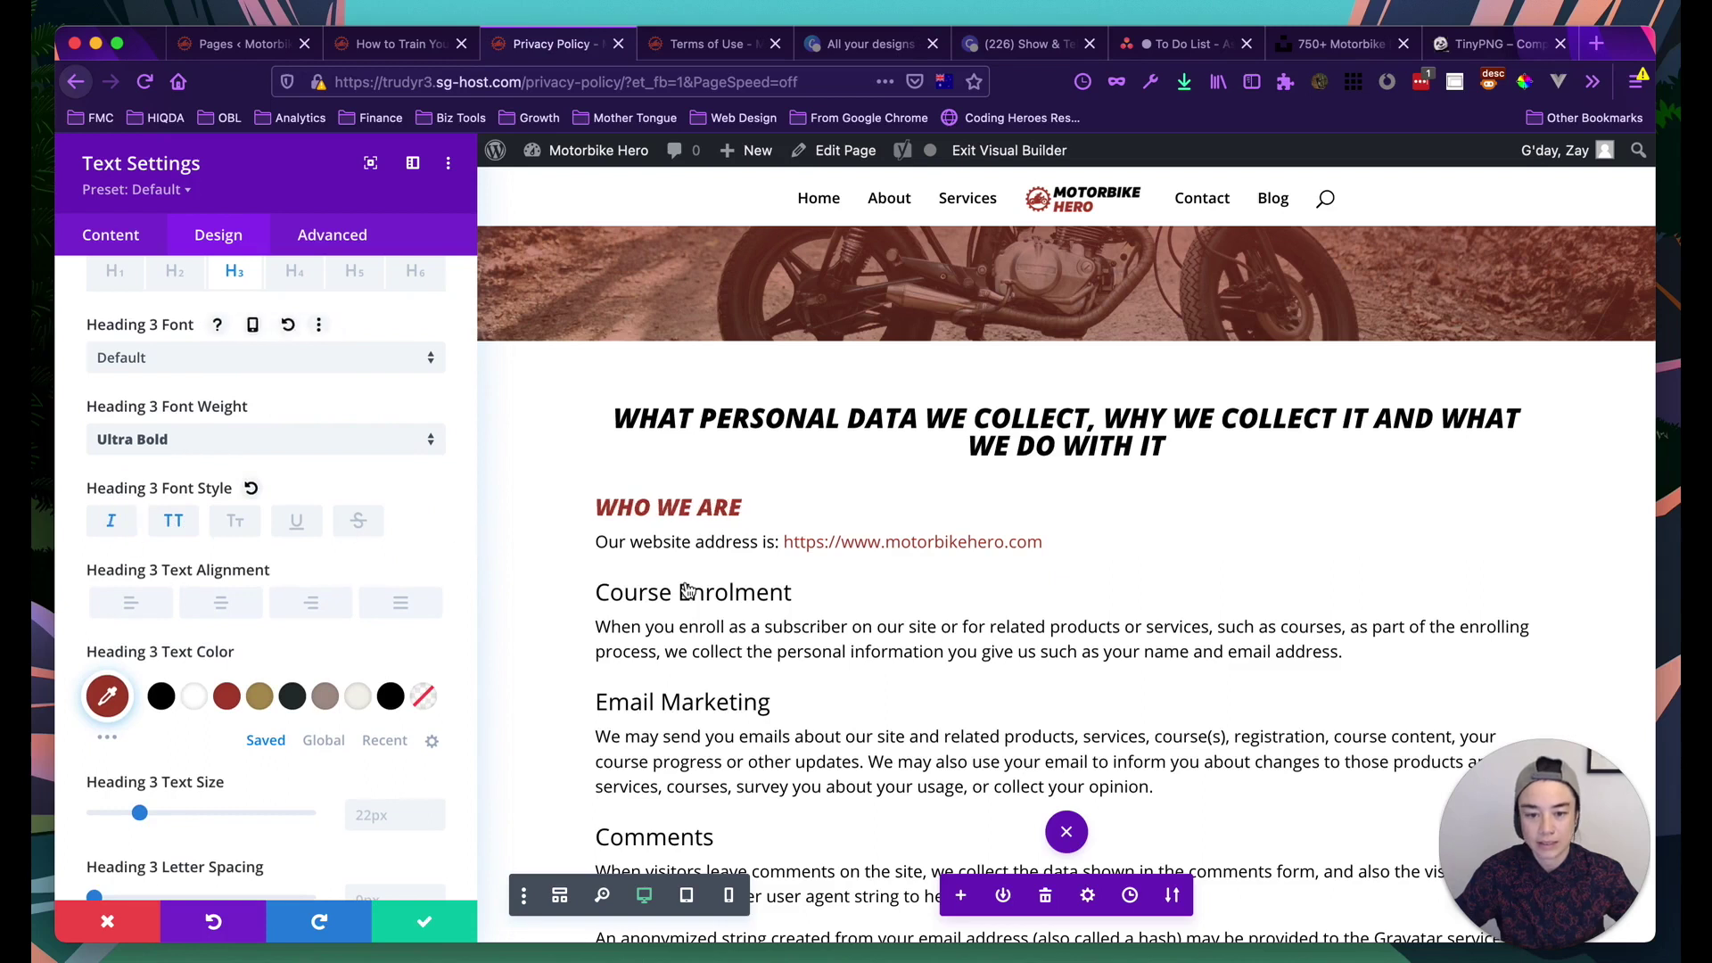
{"action": "scroll", "coordinate": [686, 590], "scroll_direction": "down", "scroll_amount": 1}
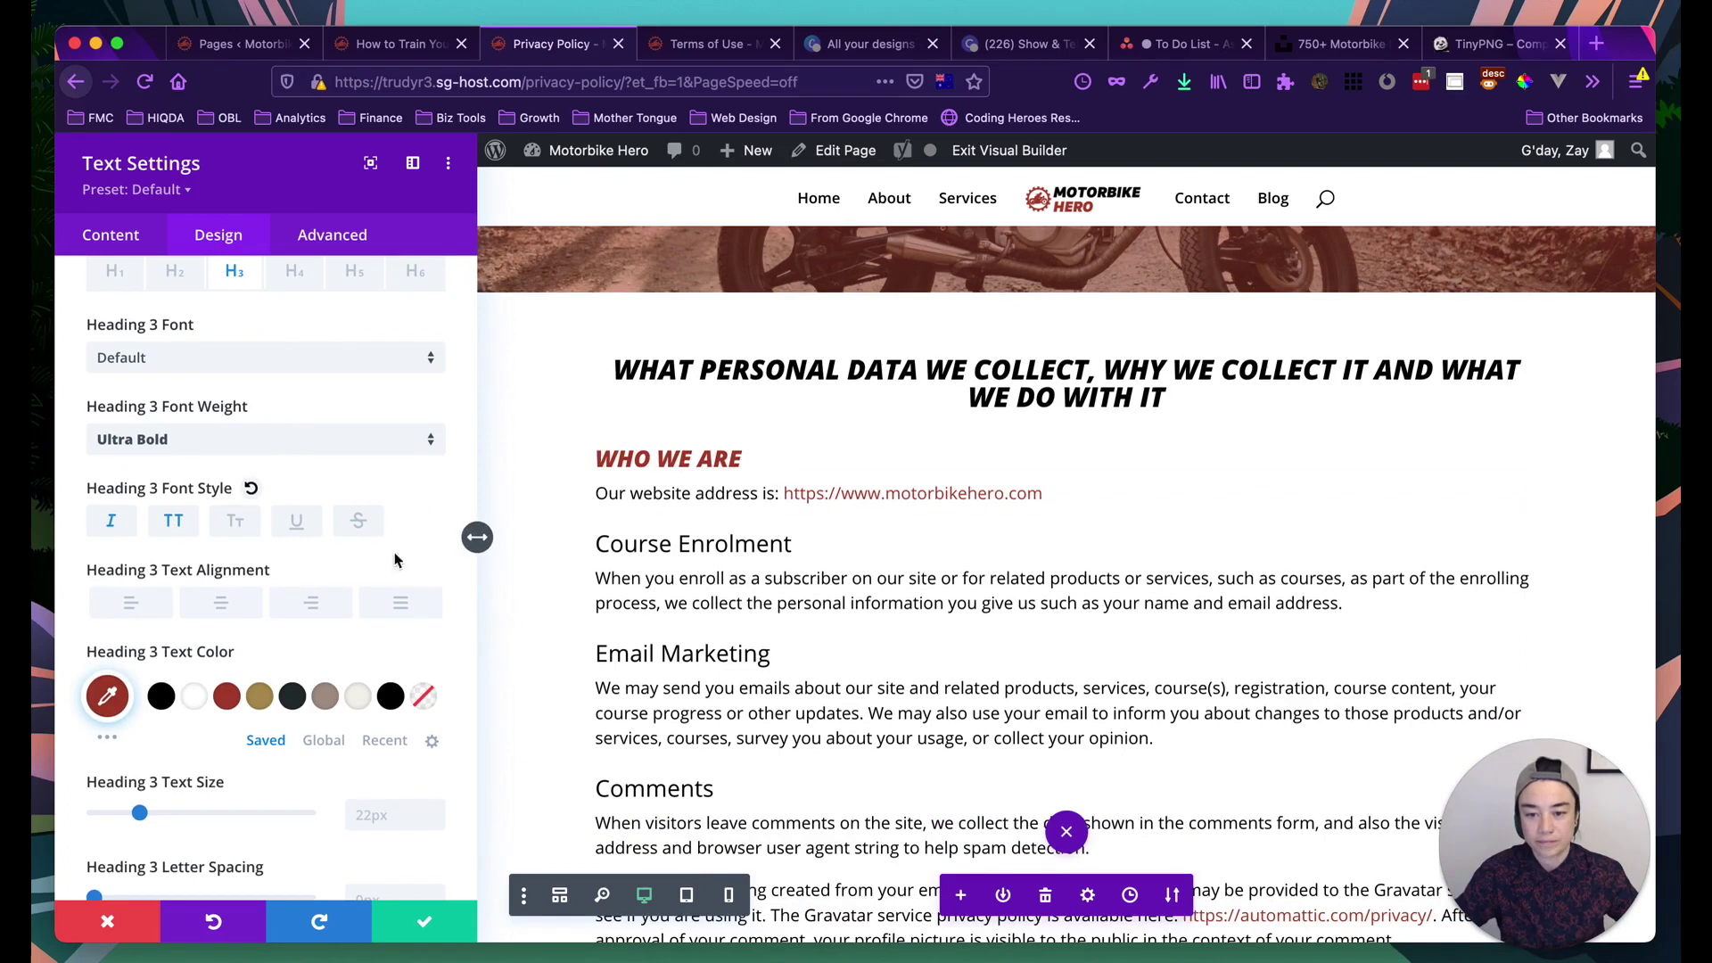
{"action": "scroll", "coordinate": [680, 561], "scroll_direction": "up", "scroll_amount": 4}
{"action": "scroll", "coordinate": [682, 575], "scroll_direction": "down", "scroll_amount": 3}
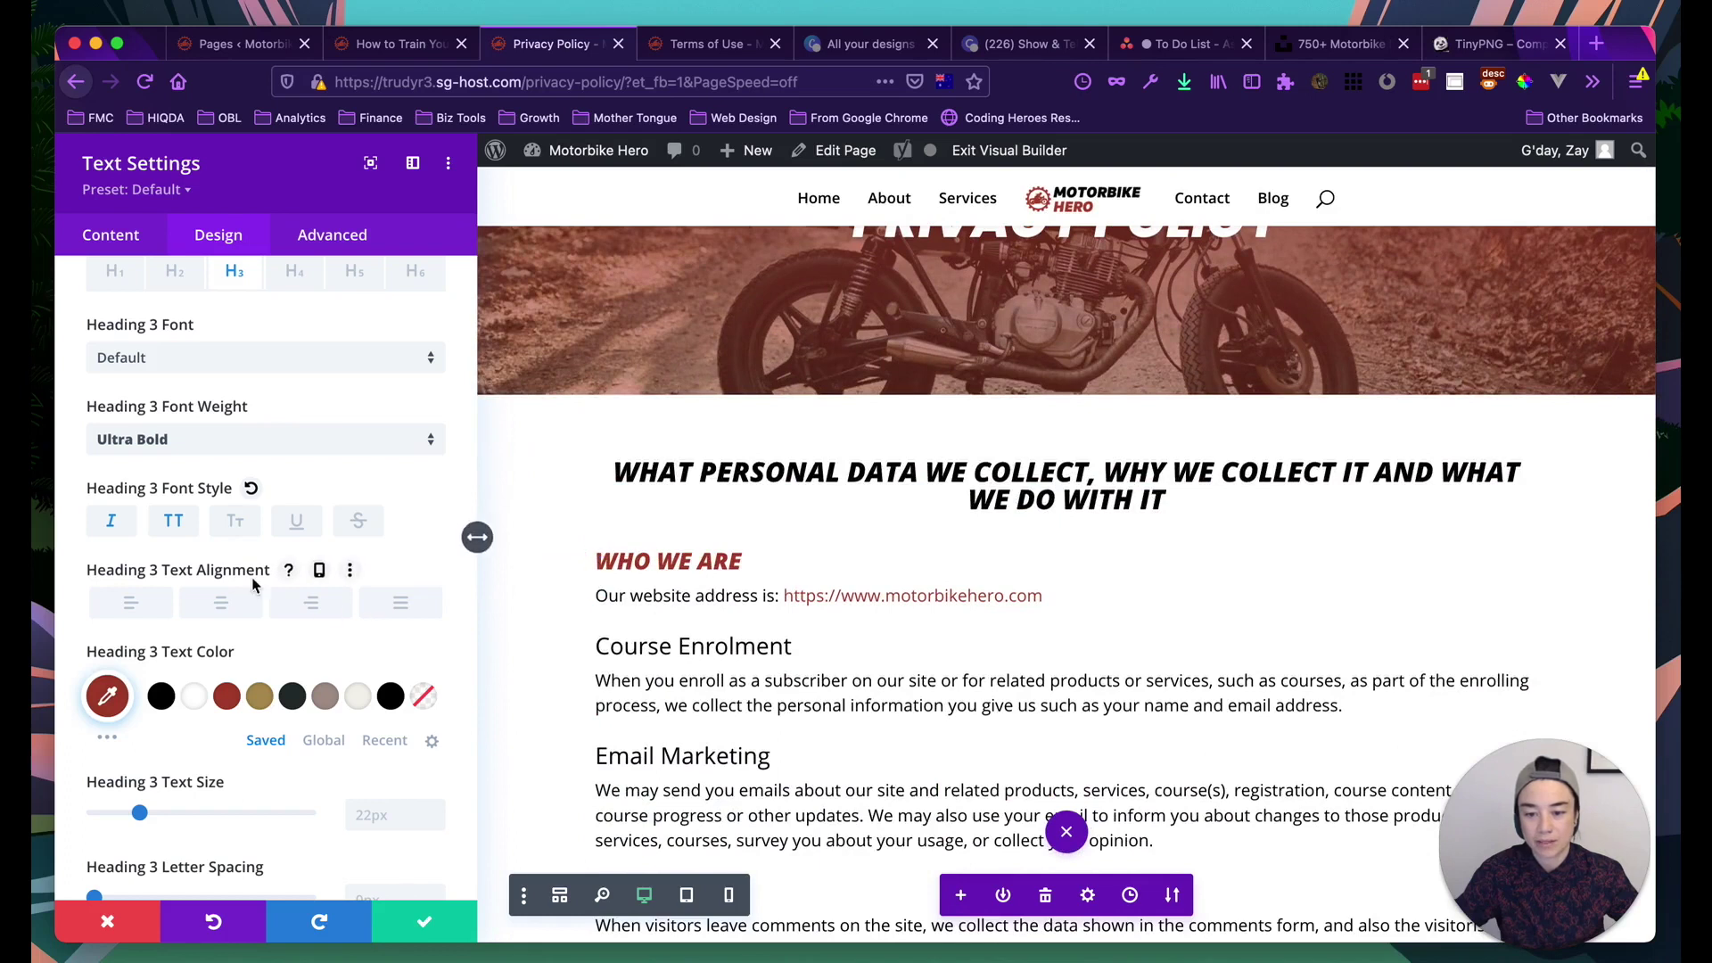
{"action": "scroll", "coordinate": [178, 553], "scroll_direction": "down", "scroll_amount": 8}
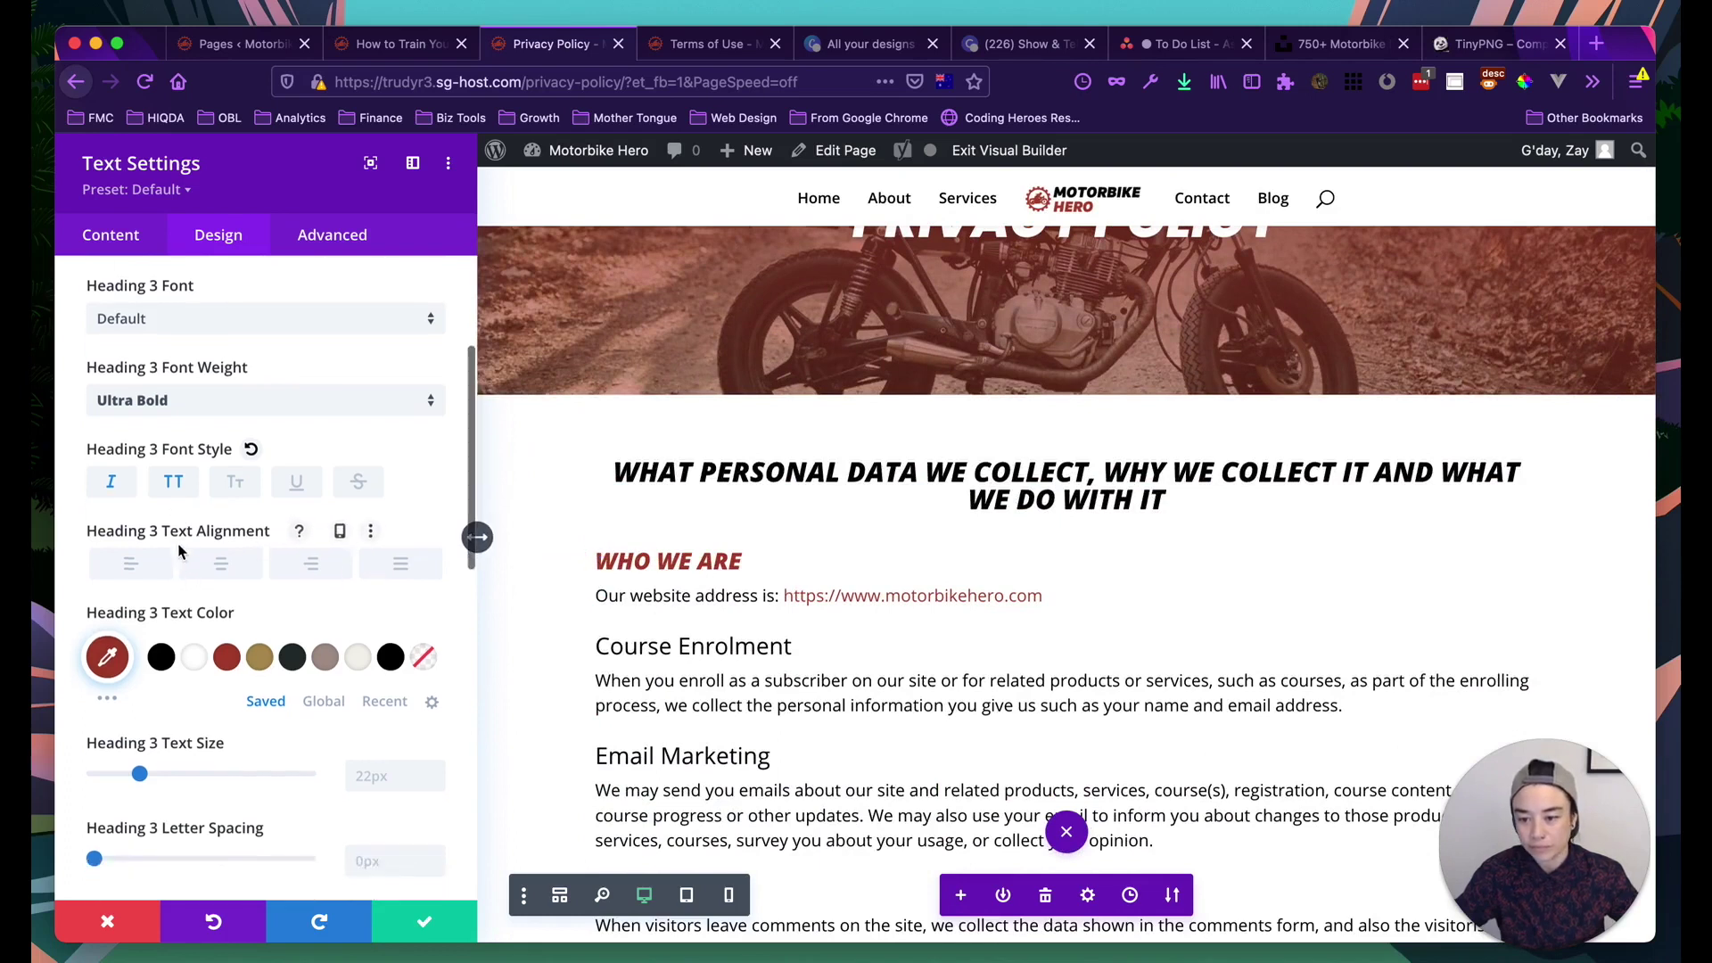
{"action": "scroll", "coordinate": [178, 553], "scroll_direction": "down", "scroll_amount": 7}
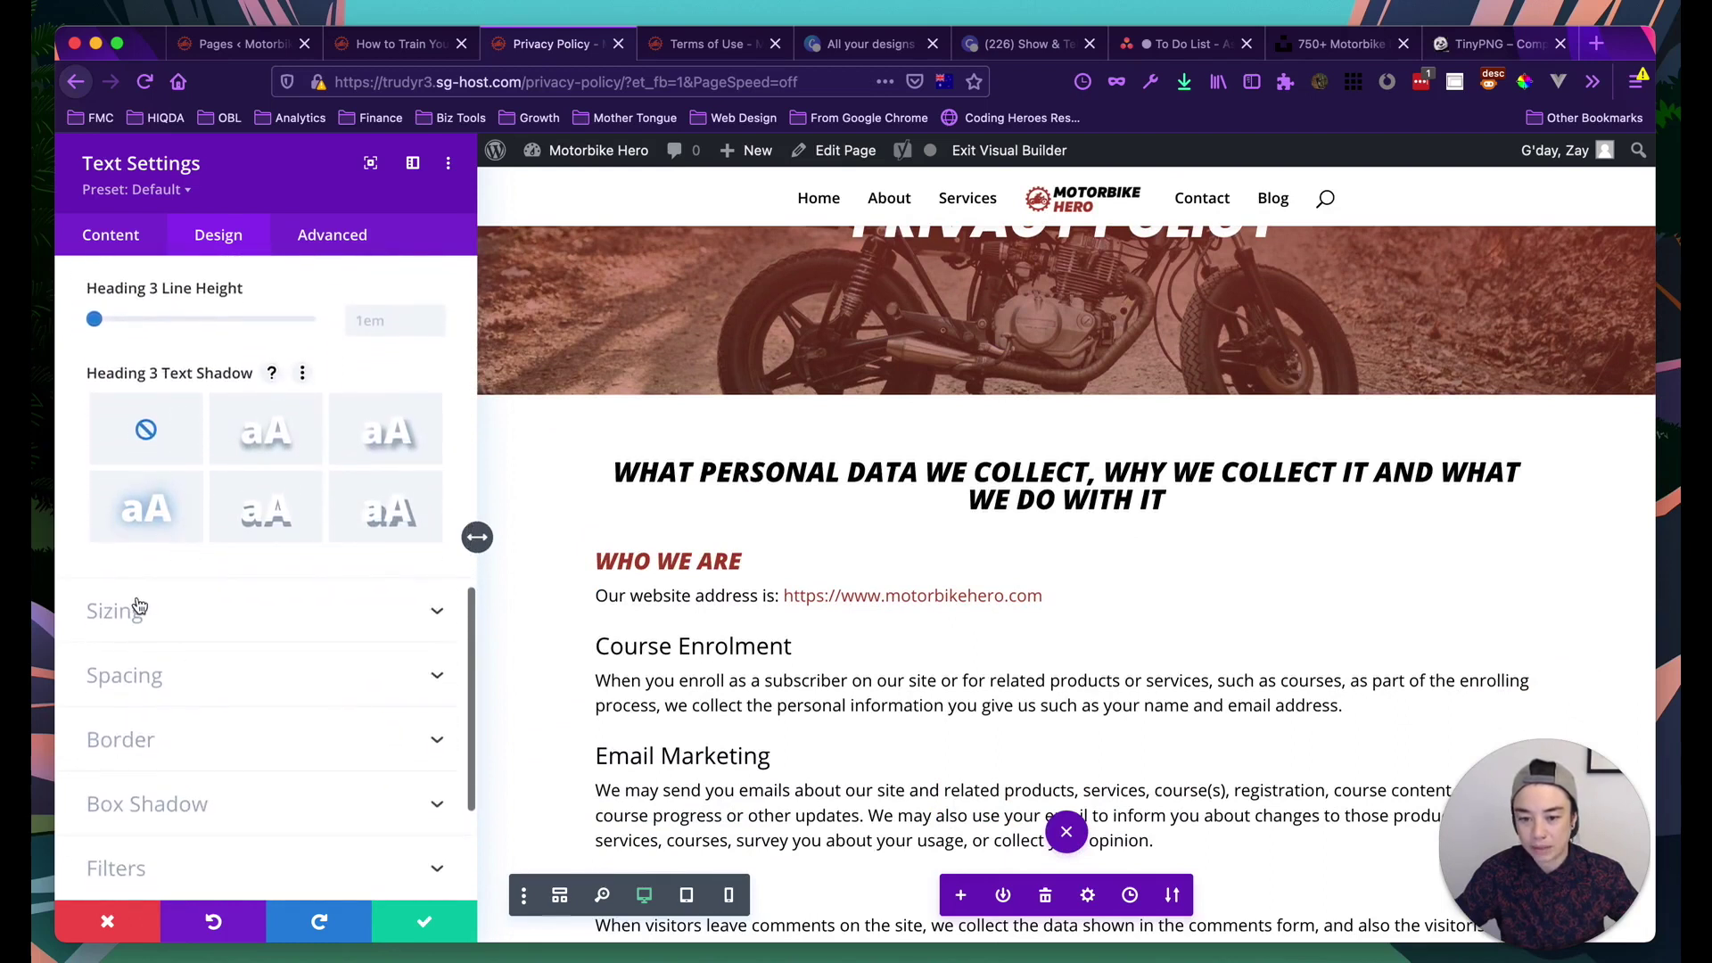
{"action": "scroll", "coordinate": [194, 626], "scroll_direction": "down", "scroll_amount": 5}
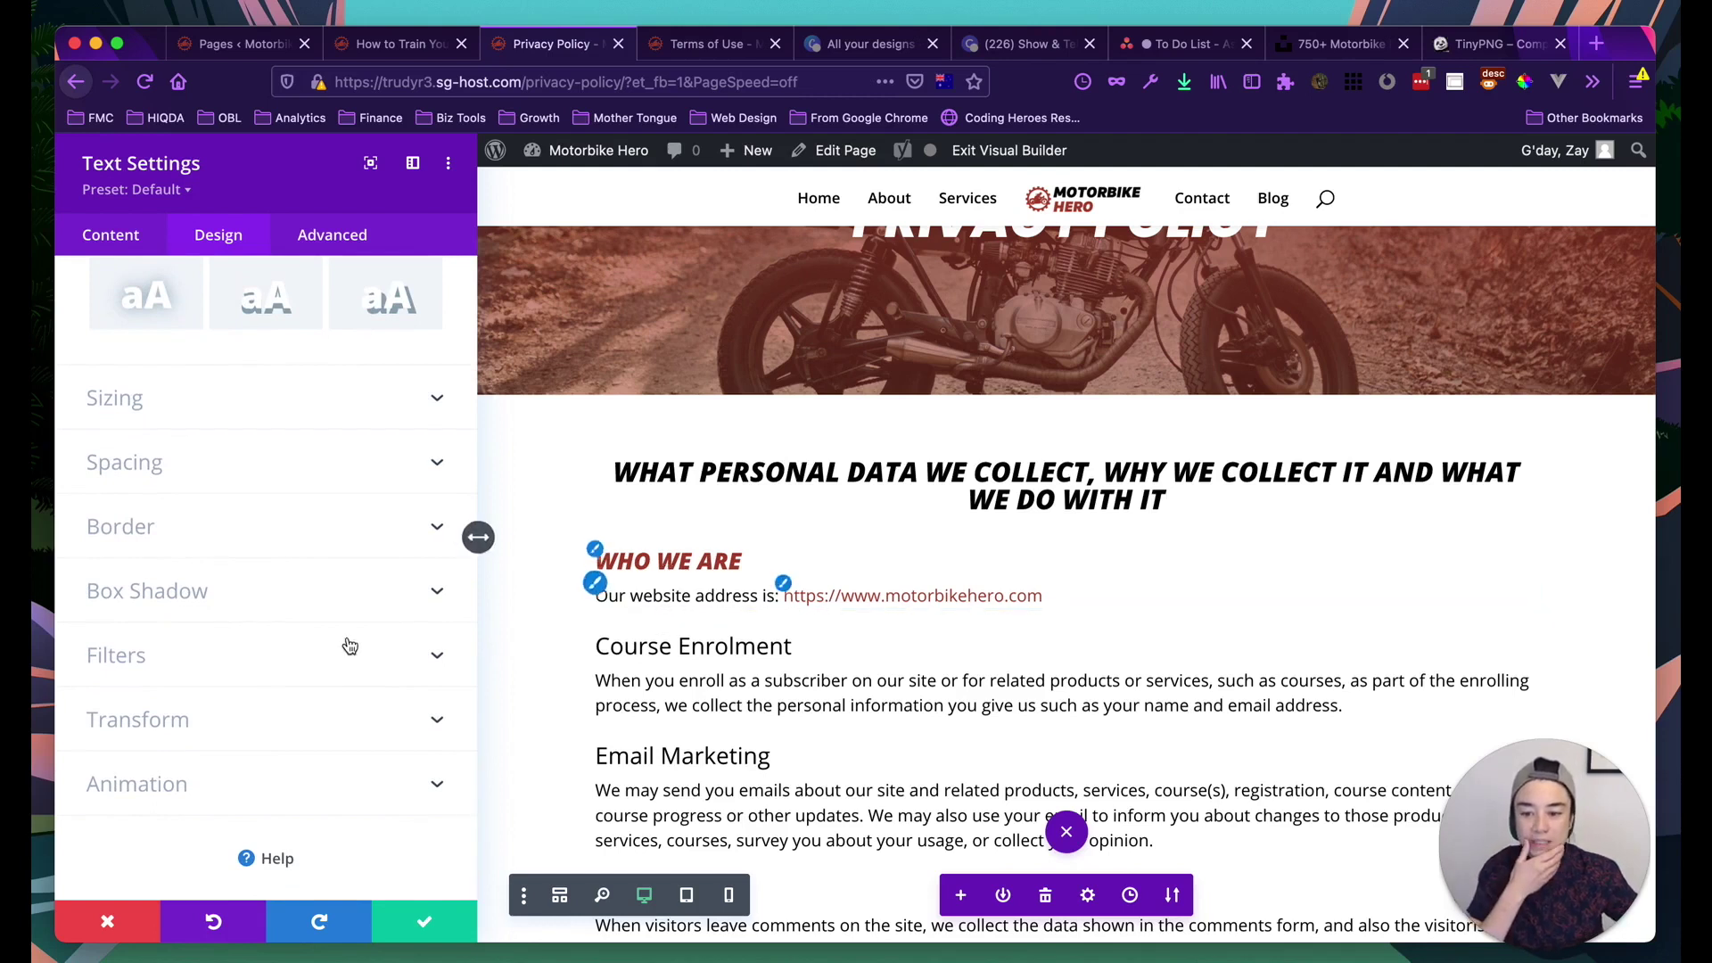
Set the Who We Are text block's bottom padding to 20px
{"action": "scroll", "coordinate": [263, 627], "scroll_direction": "up", "scroll_amount": 1}
{"action": "scroll", "coordinate": [232, 579], "scroll_direction": "up", "scroll_amount": 1}
{"action": "left_click", "coordinate": [193, 518]}
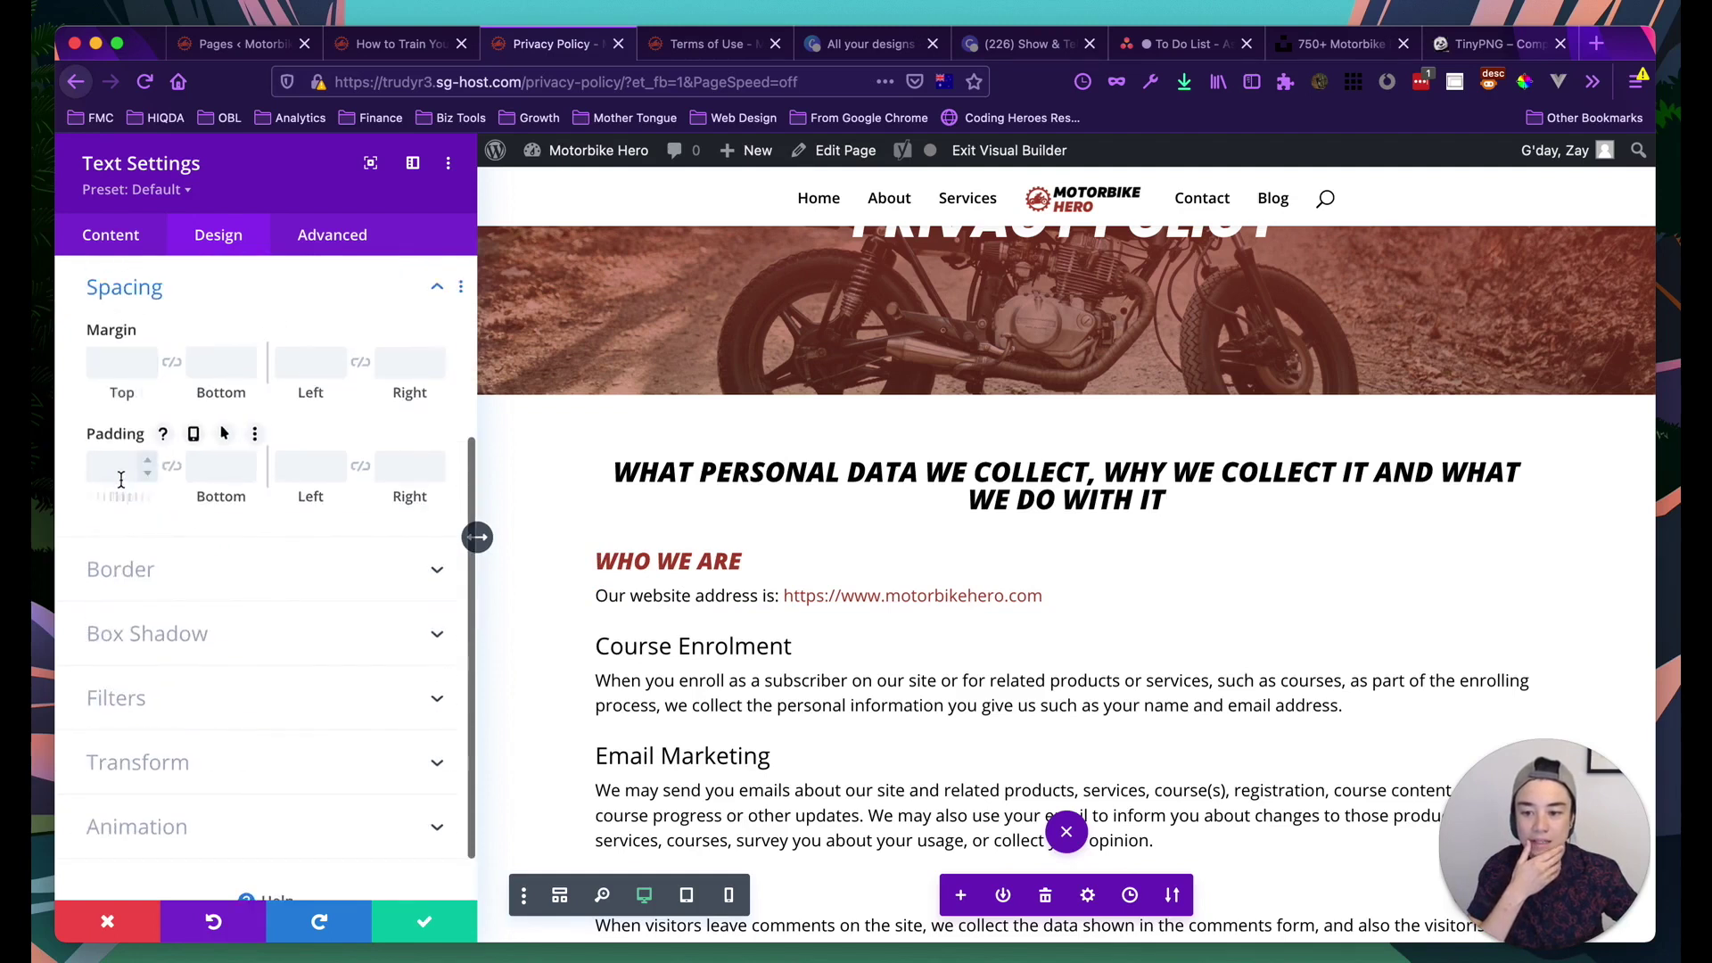
{"action": "left_click_drag", "start_coordinate": [213, 495], "coordinate": [242, 495]}
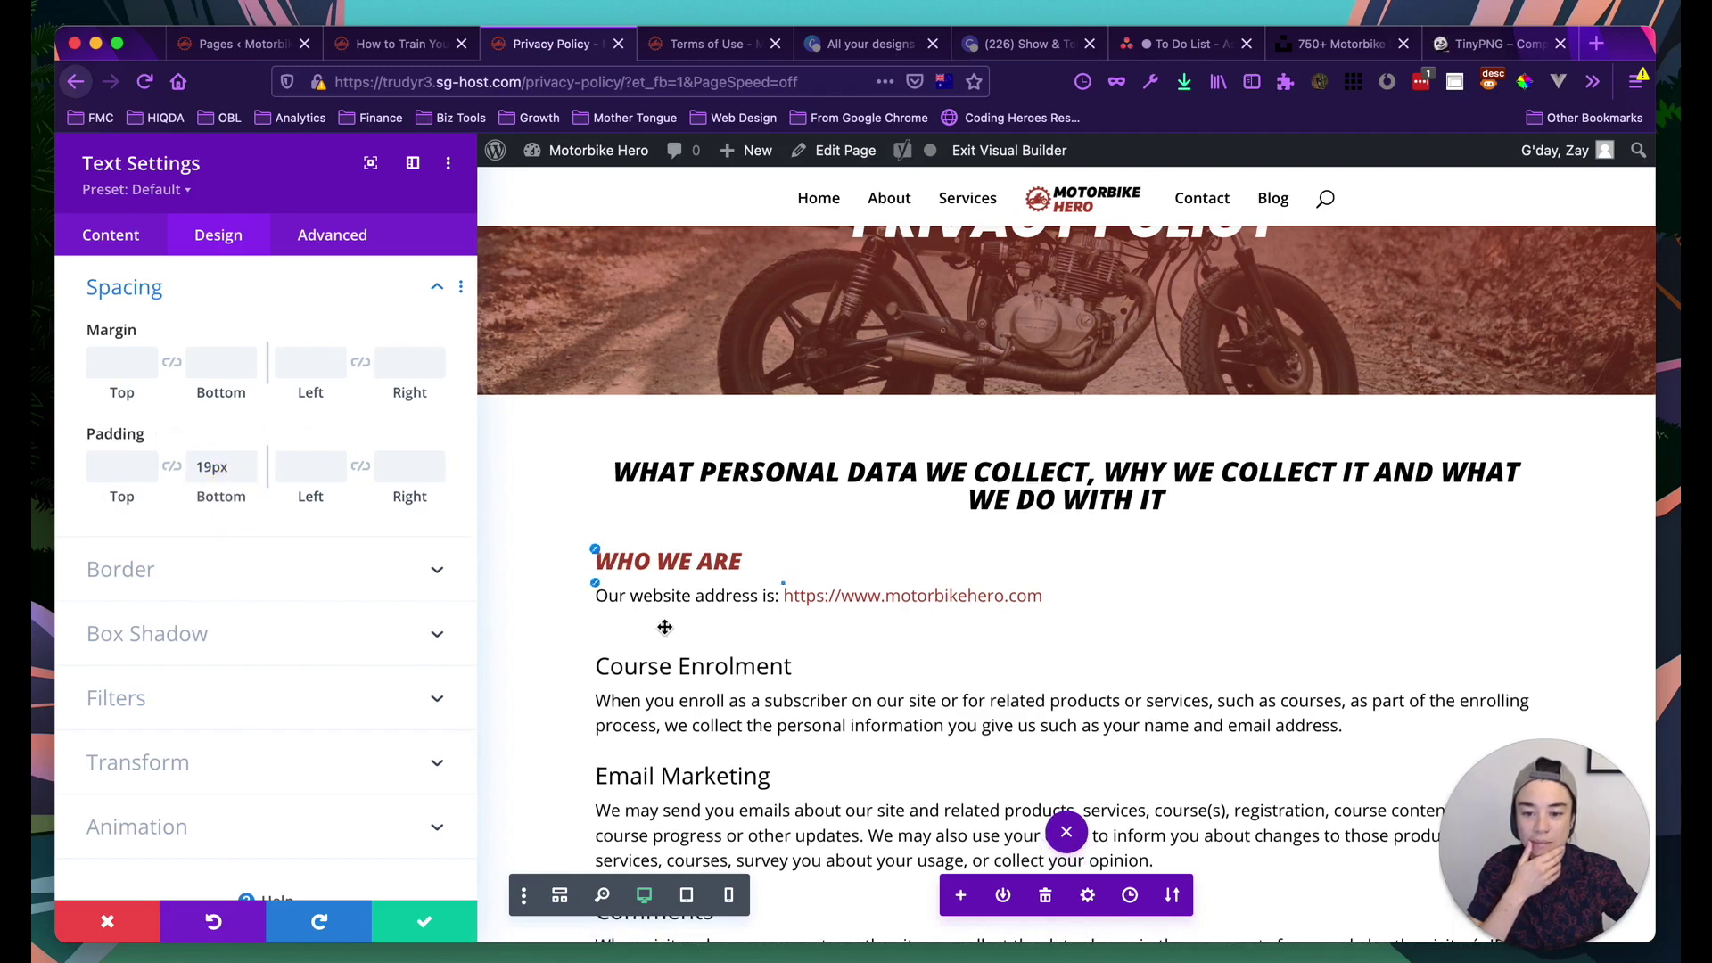
{"action": "left_click_drag", "start_coordinate": [214, 467], "coordinate": [168, 473]}
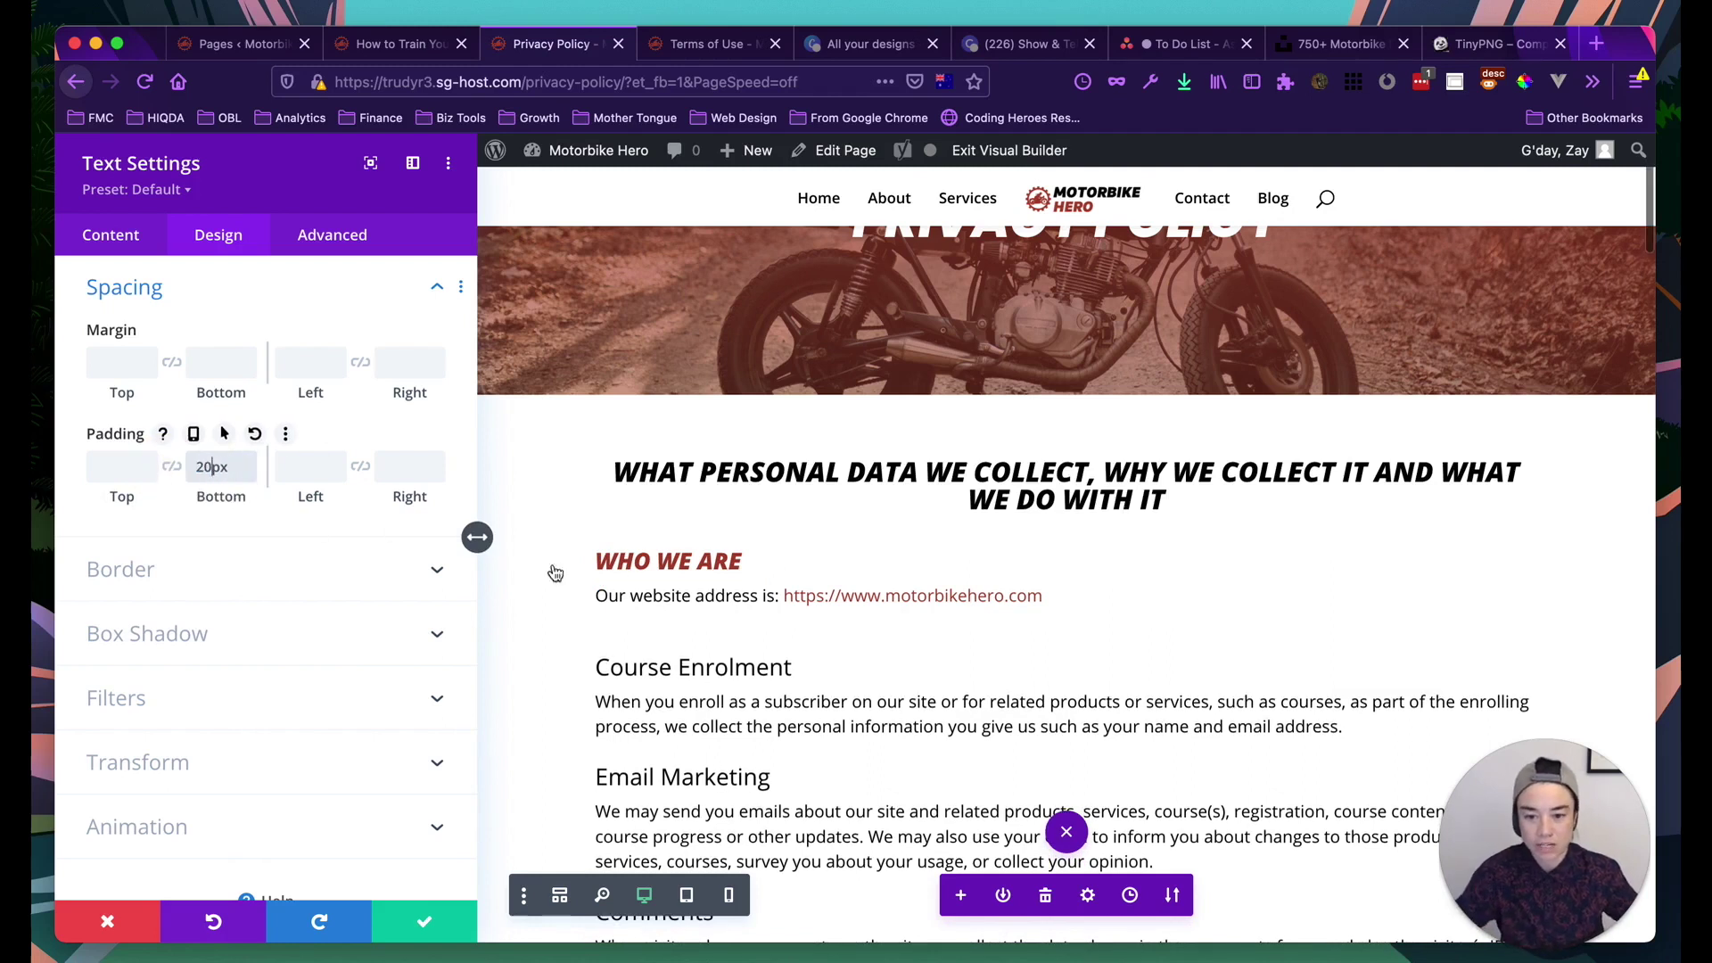
{"action": "scroll", "coordinate": [906, 829], "scroll_direction": "down", "scroll_amount": 2}
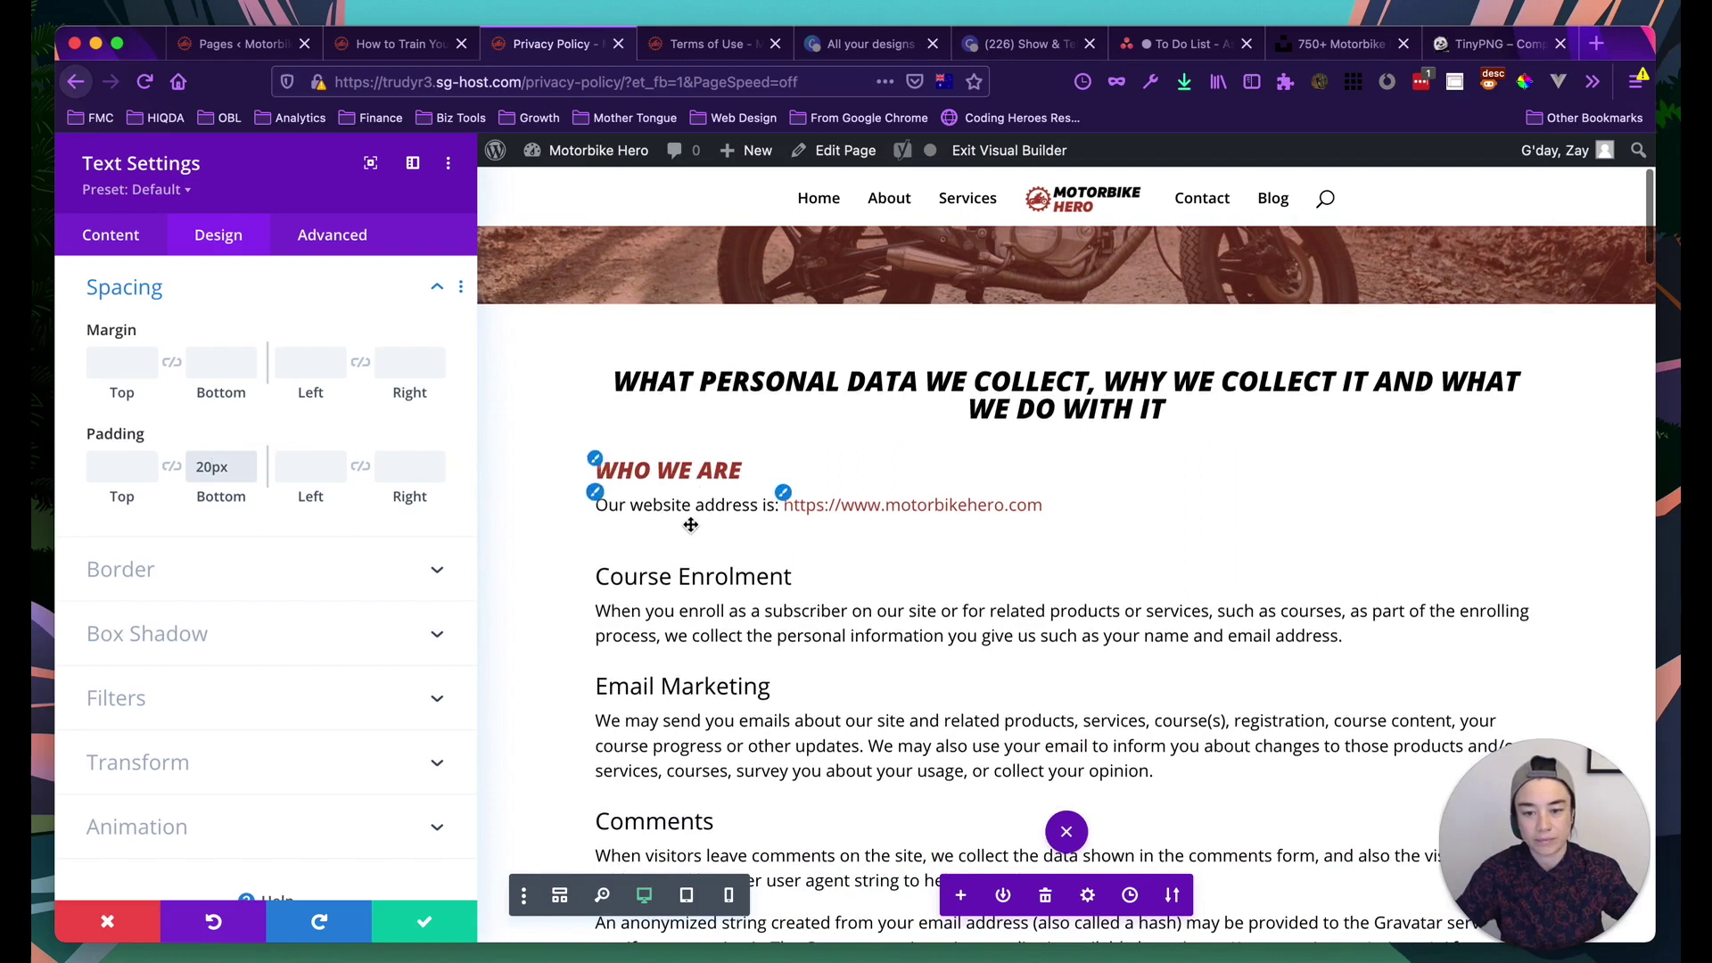
{"action": "left_click", "coordinate": [203, 575]}
{"action": "scroll", "coordinate": [233, 575], "scroll_direction": "down", "scroll_amount": 2}
Give the text block a red 2px bottom-only border
{"action": "left_click", "coordinate": [335, 493]}
{"action": "scroll", "coordinate": [178, 677], "scroll_direction": "down", "scroll_amount": 1}
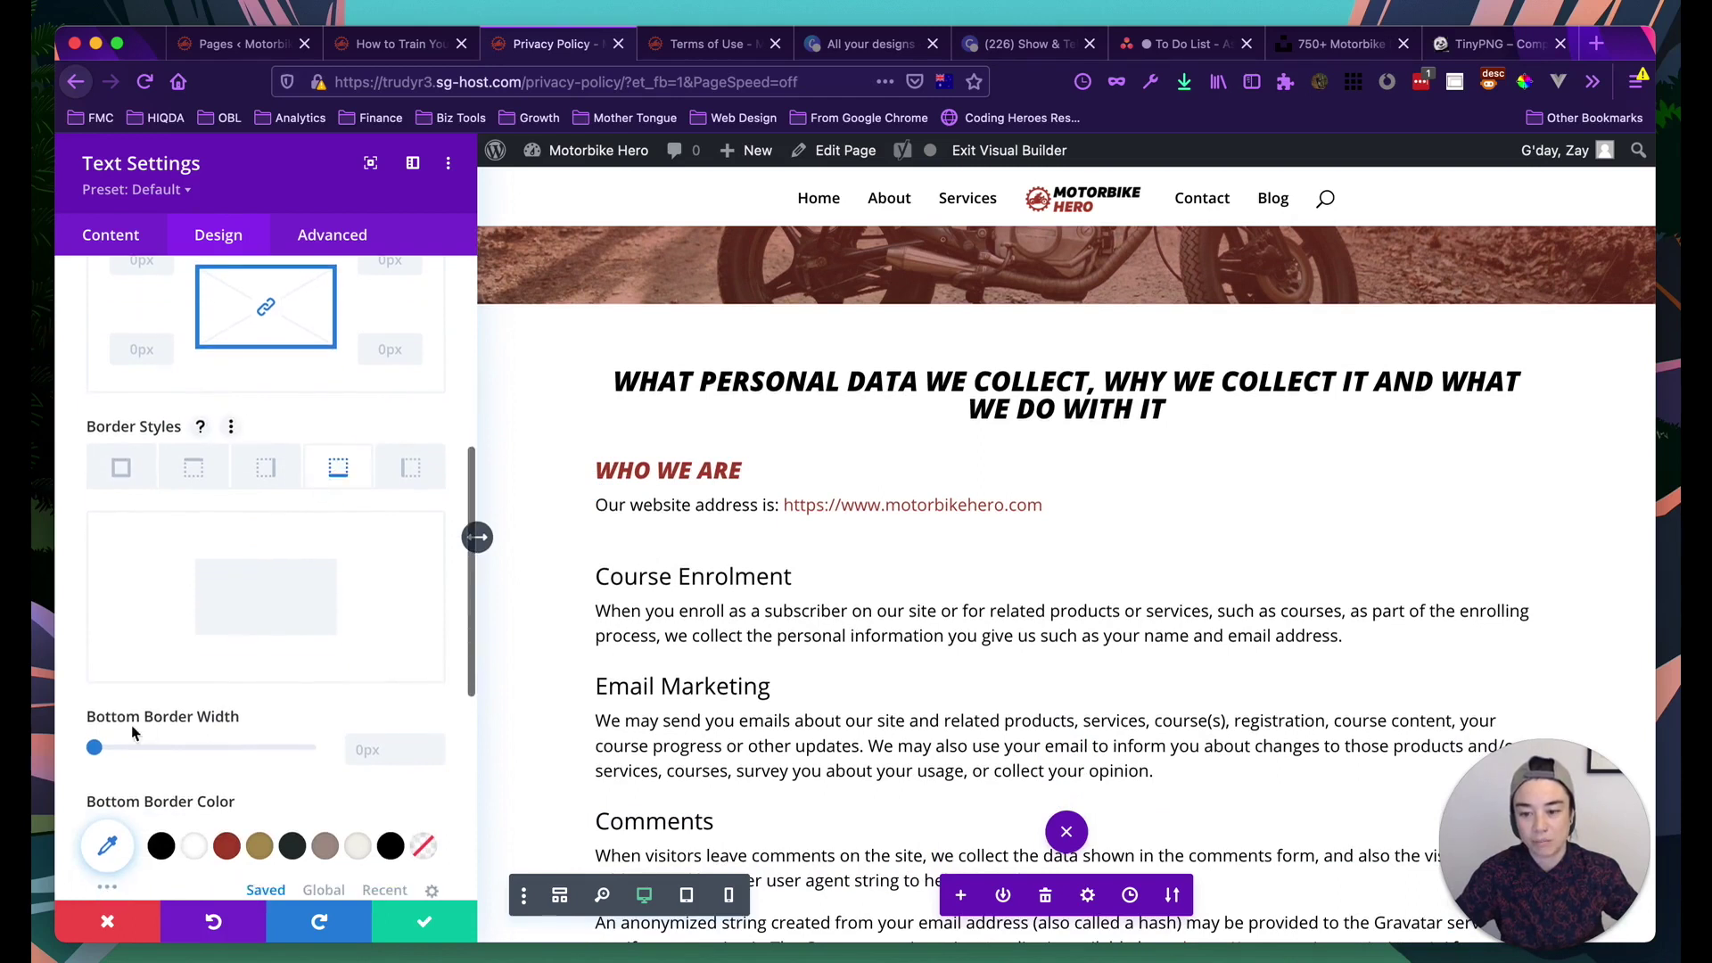
{"action": "left_click", "coordinate": [226, 845]}
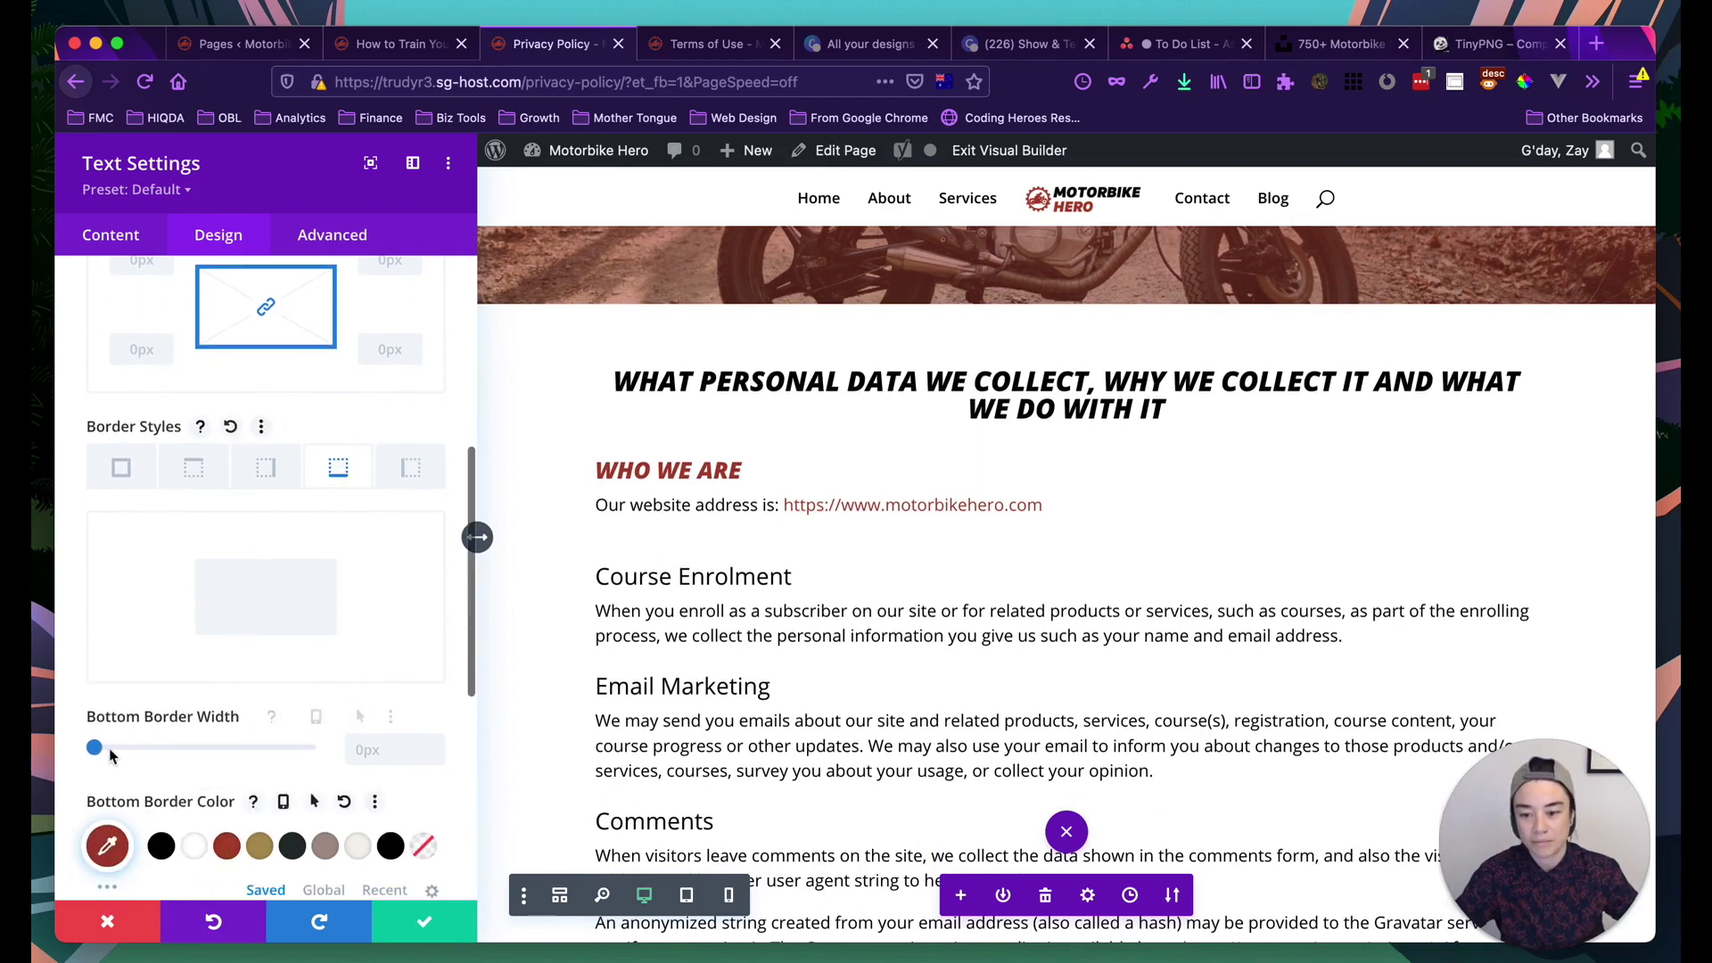
{"action": "left_click", "coordinate": [94, 747]}
{"action": "left_click_drag", "start_coordinate": [95, 748], "coordinate": [104, 752]}
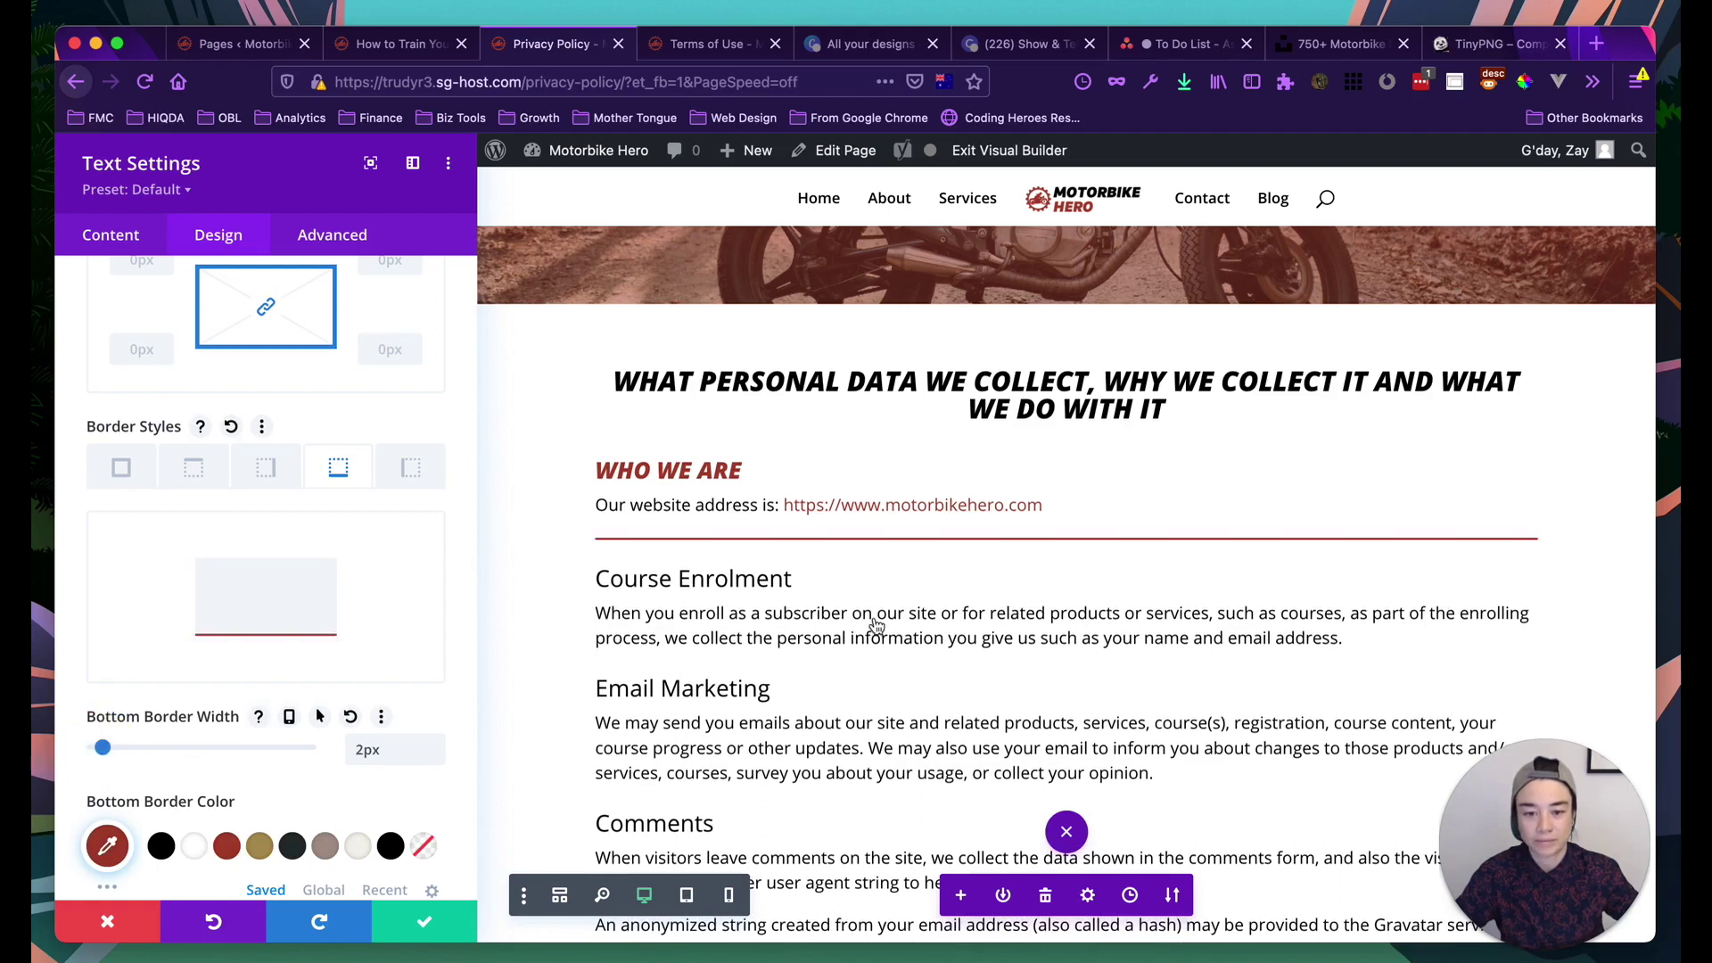
Try Groove for the bottom border style, then set it back to Solid
{"action": "scroll", "coordinate": [1066, 553], "scroll_direction": "down", "scroll_amount": 2}
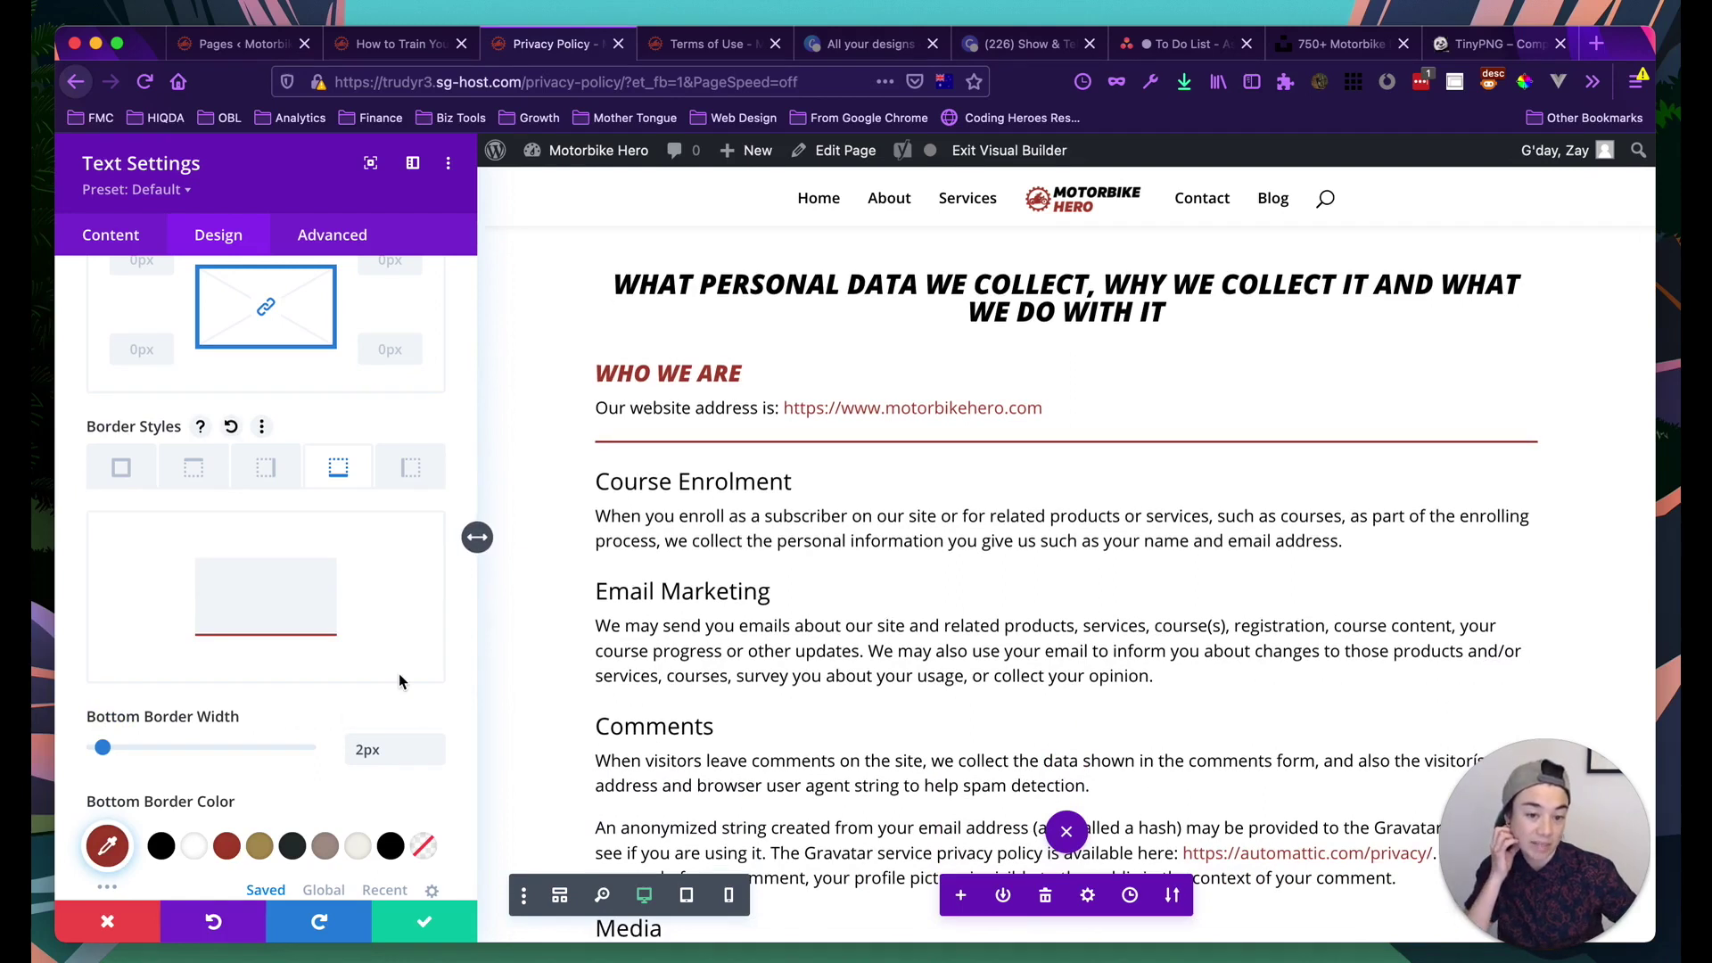
{"action": "scroll", "coordinate": [398, 681], "scroll_direction": "down", "scroll_amount": 3}
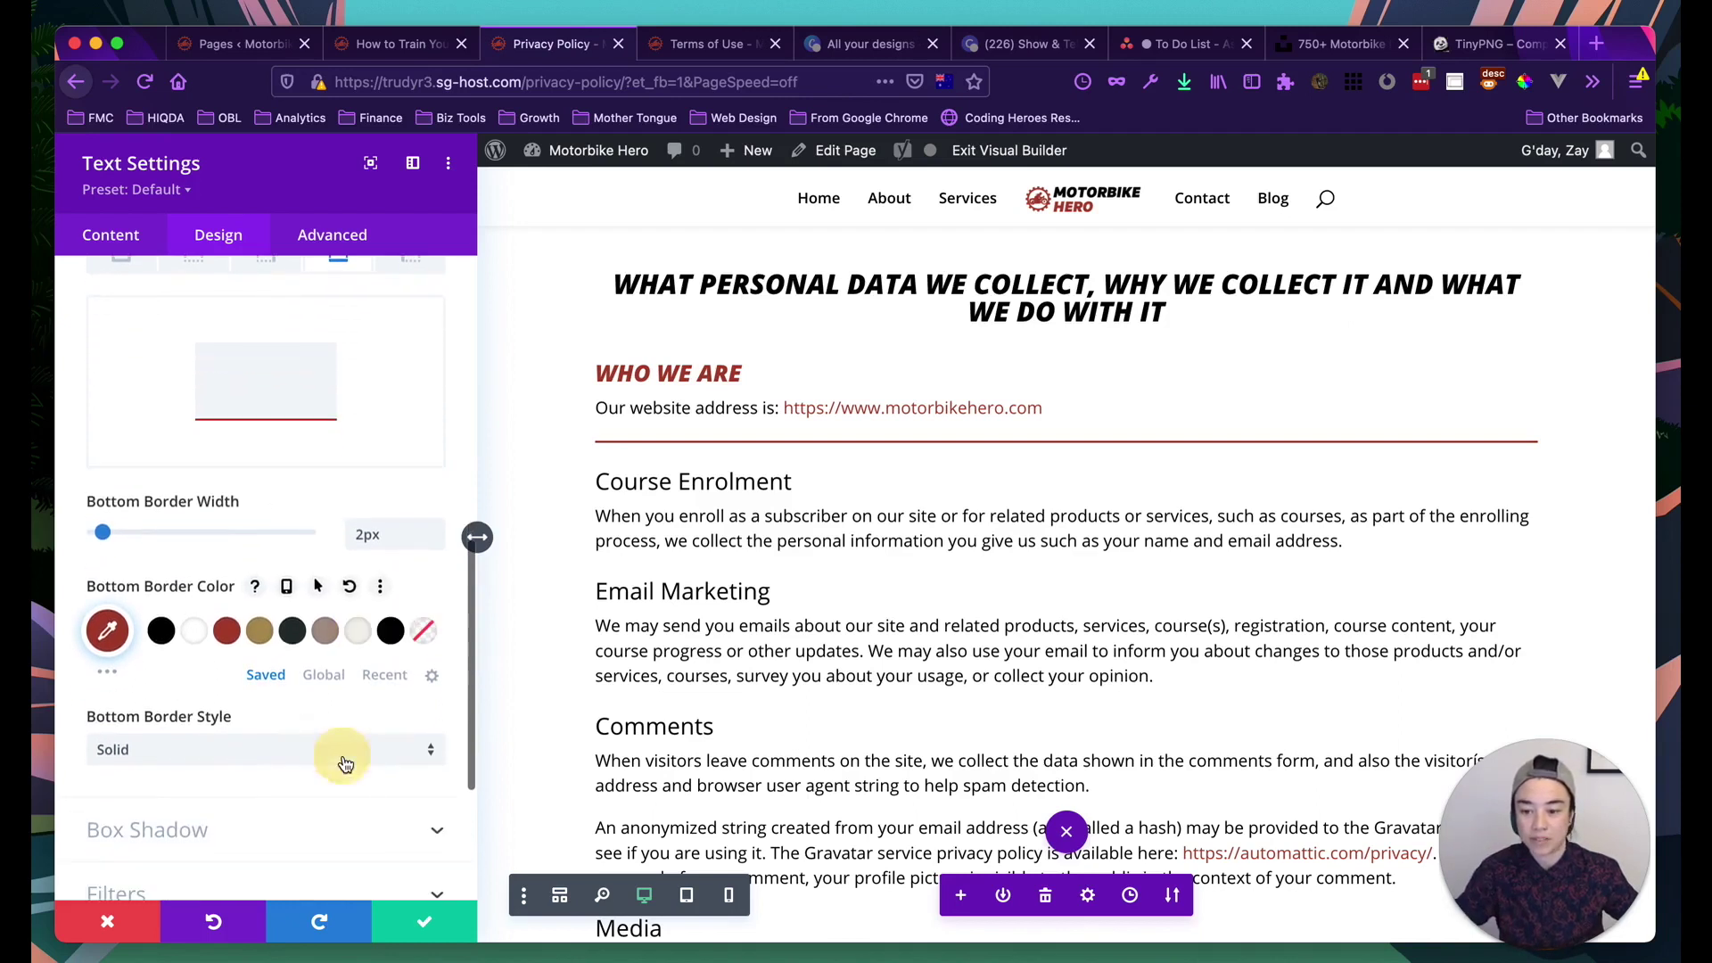
{"action": "left_click", "coordinate": [346, 758]}
{"action": "left_click", "coordinate": [207, 661]}
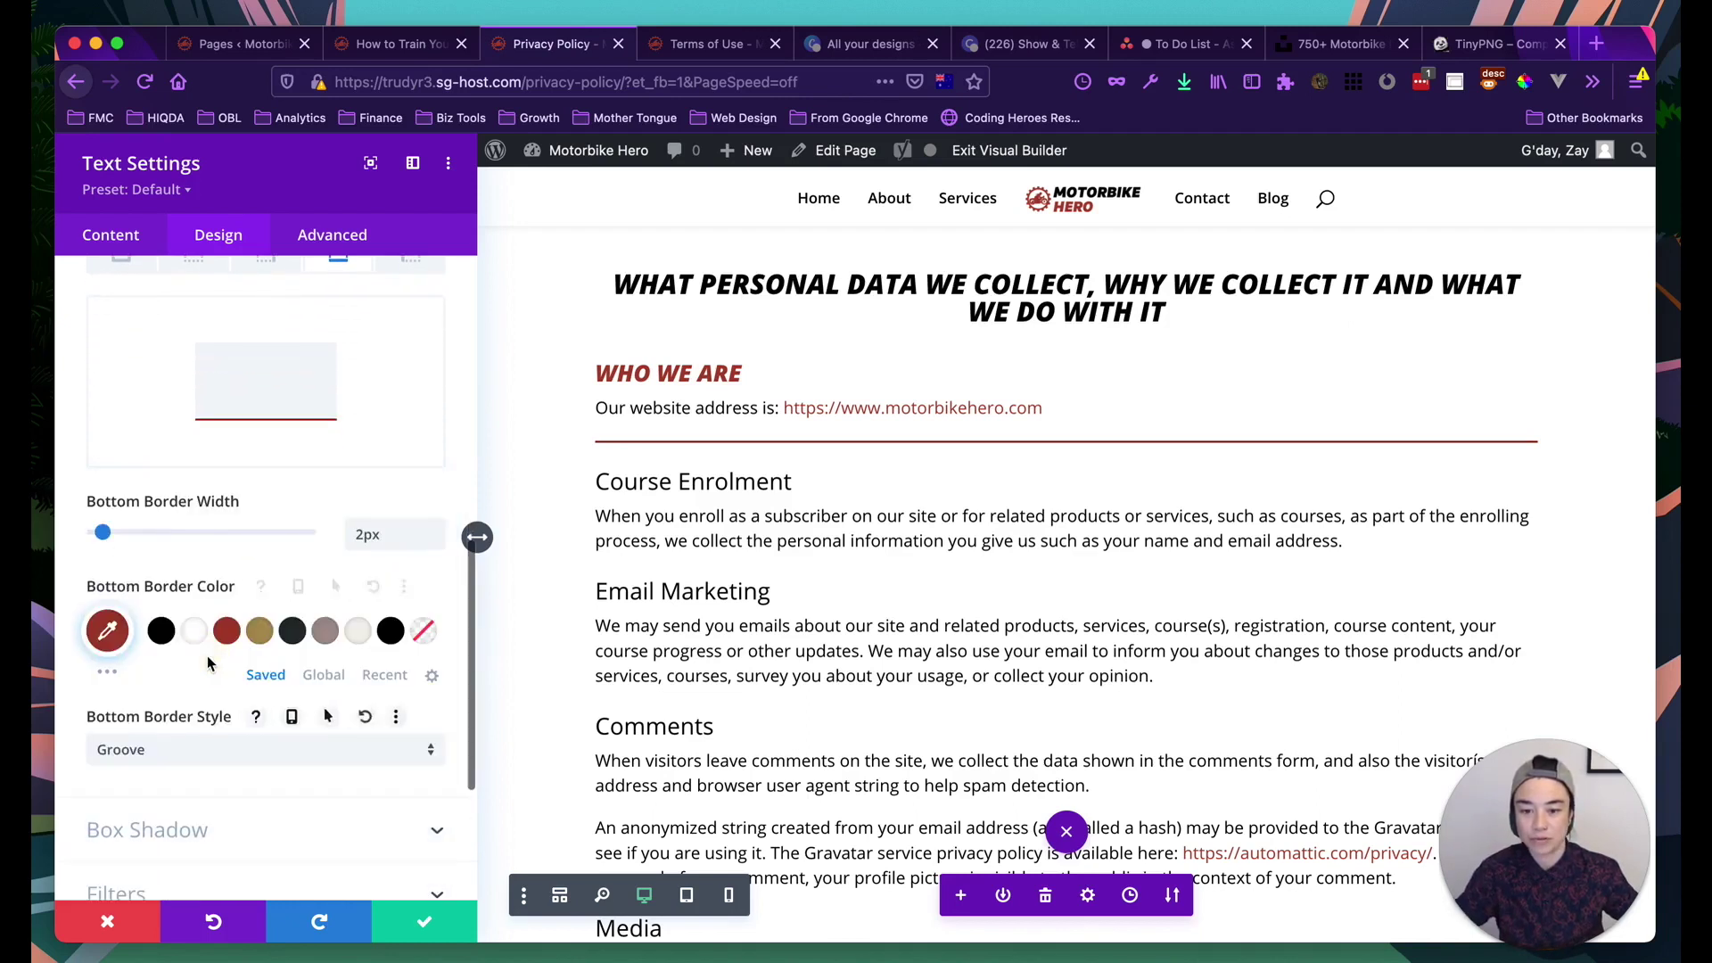
{"action": "scroll", "coordinate": [214, 705], "scroll_direction": "down", "scroll_amount": 1}
{"action": "left_click", "coordinate": [218, 726]}
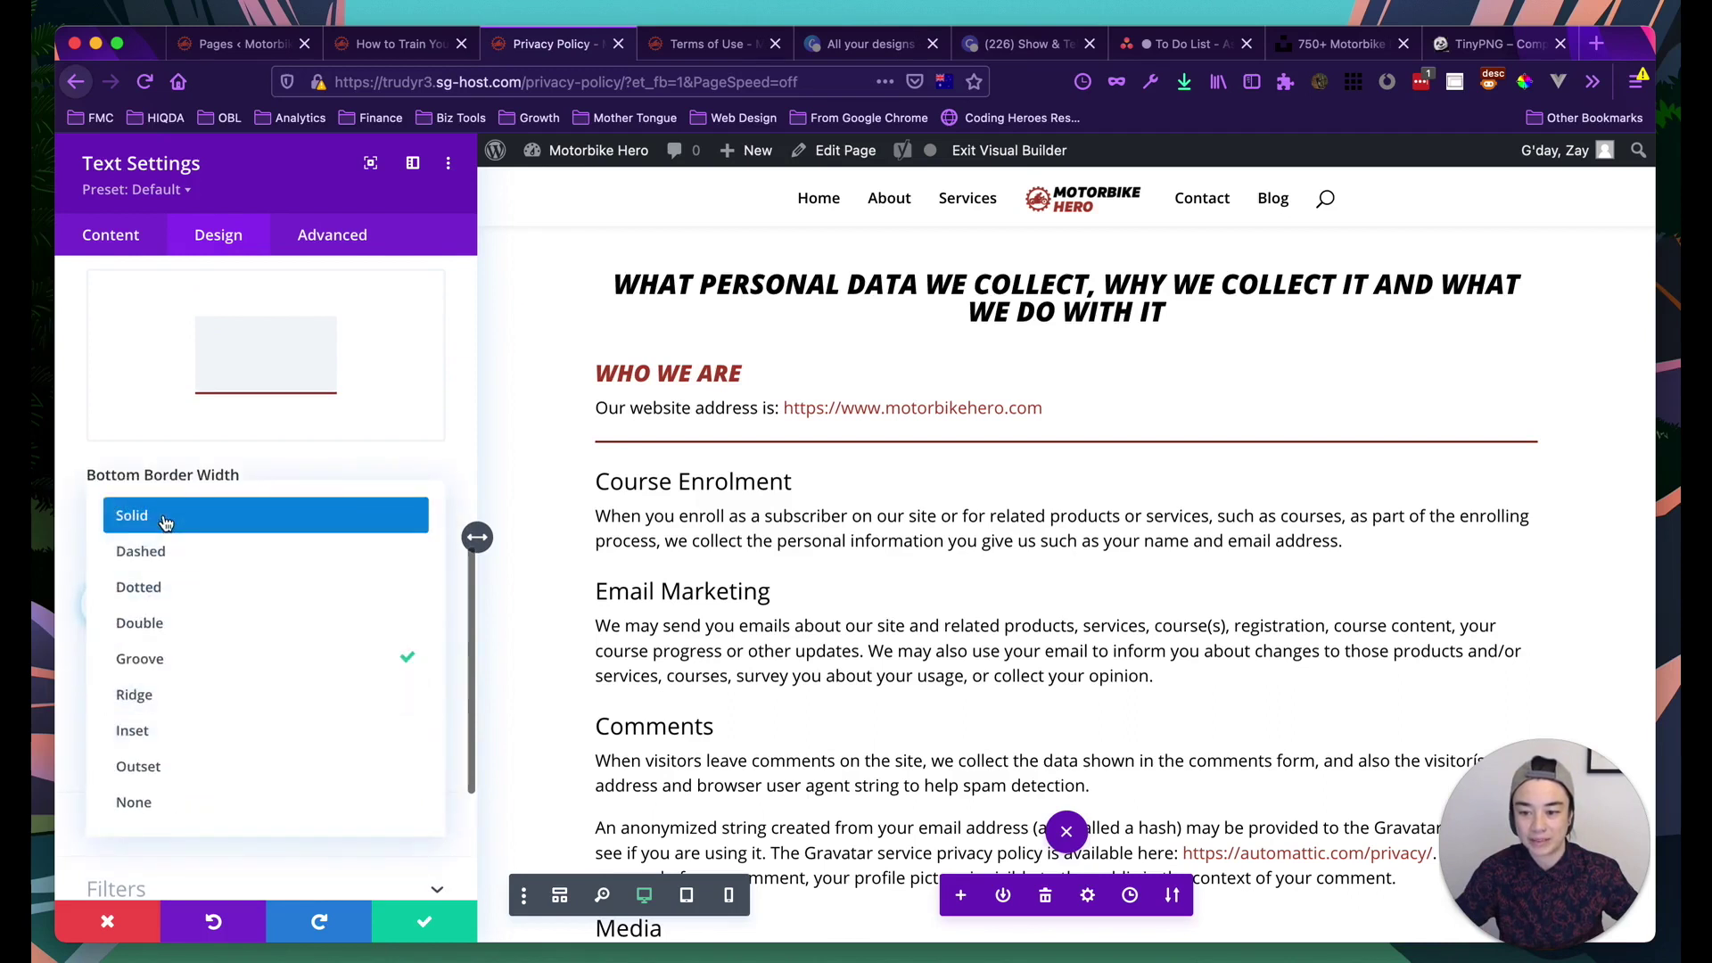
{"action": "left_click", "coordinate": [134, 515]}
{"action": "scroll", "coordinate": [211, 684], "scroll_direction": "down", "scroll_amount": 3}
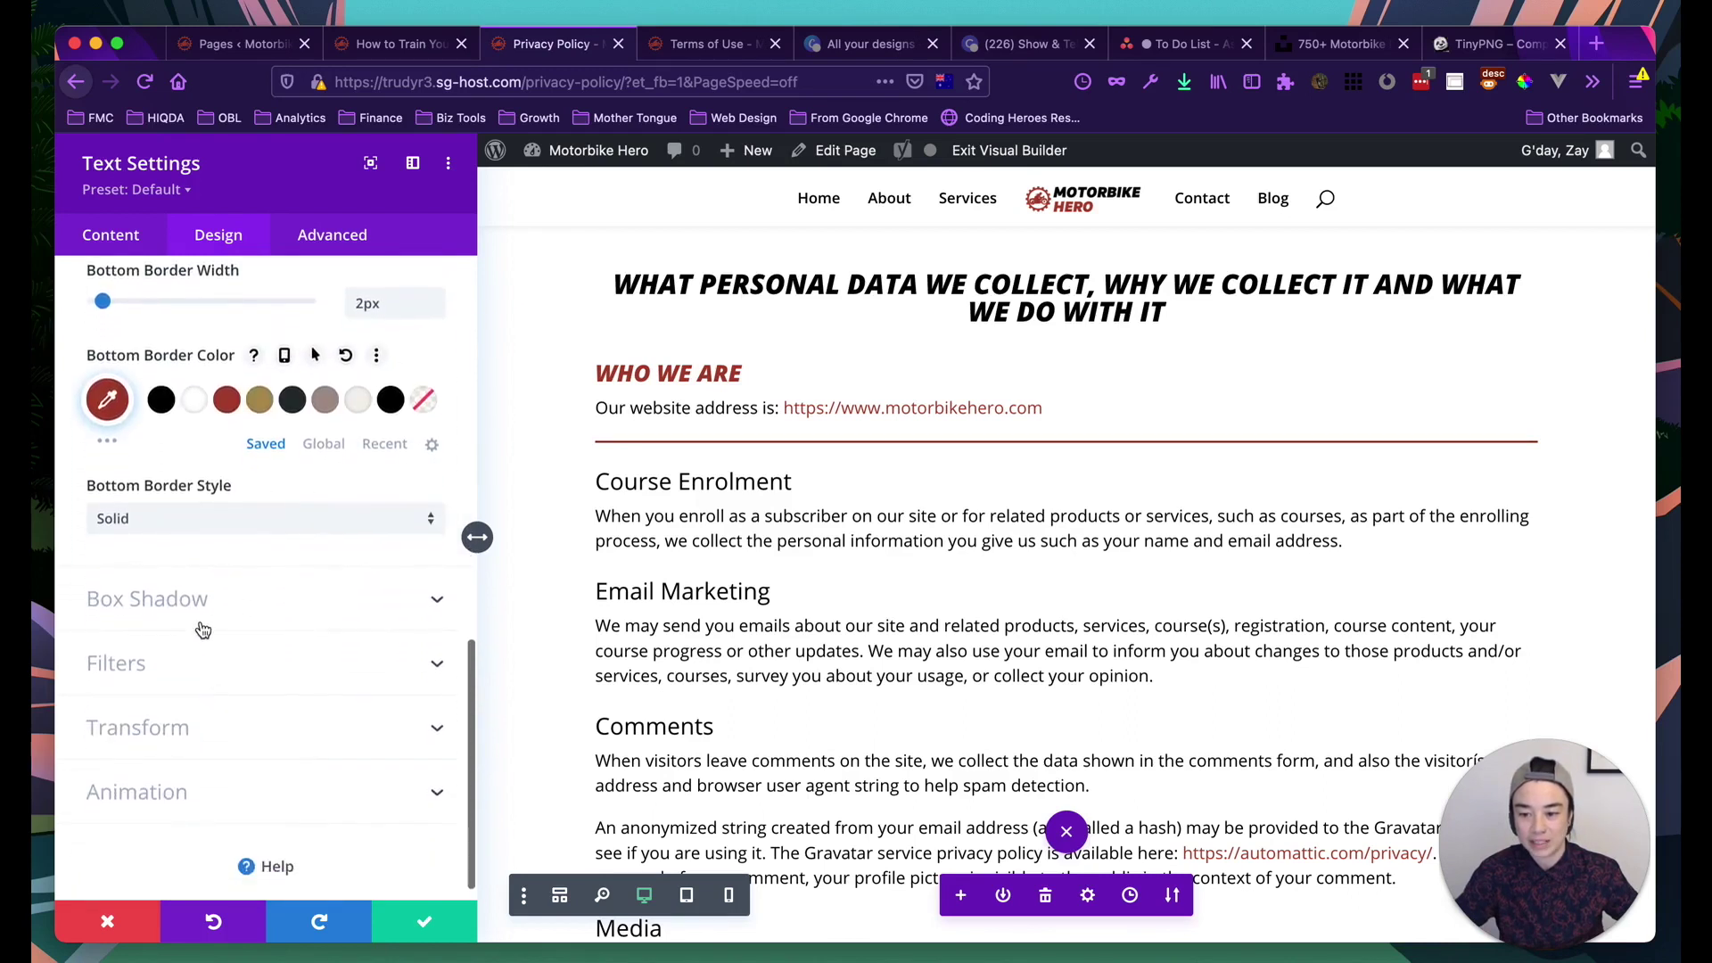
{"action": "left_click", "coordinate": [196, 625]}
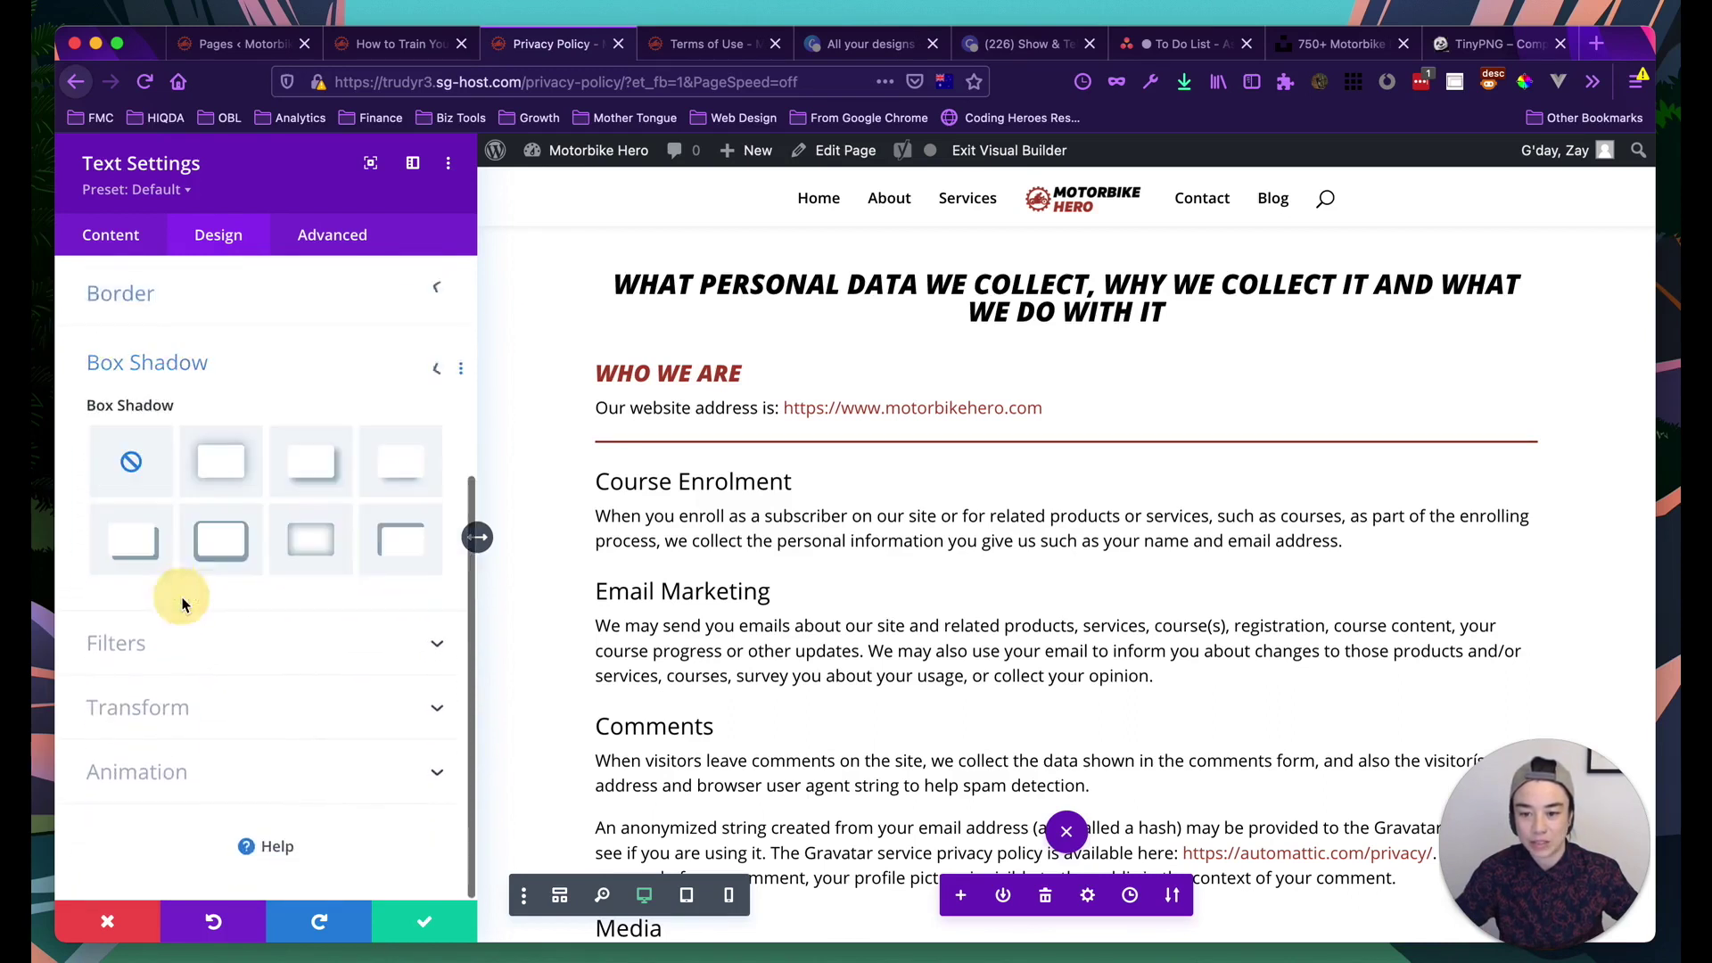
Try a bottom box shadow on the text block, then remove it
{"action": "left_click", "coordinate": [390, 482]}
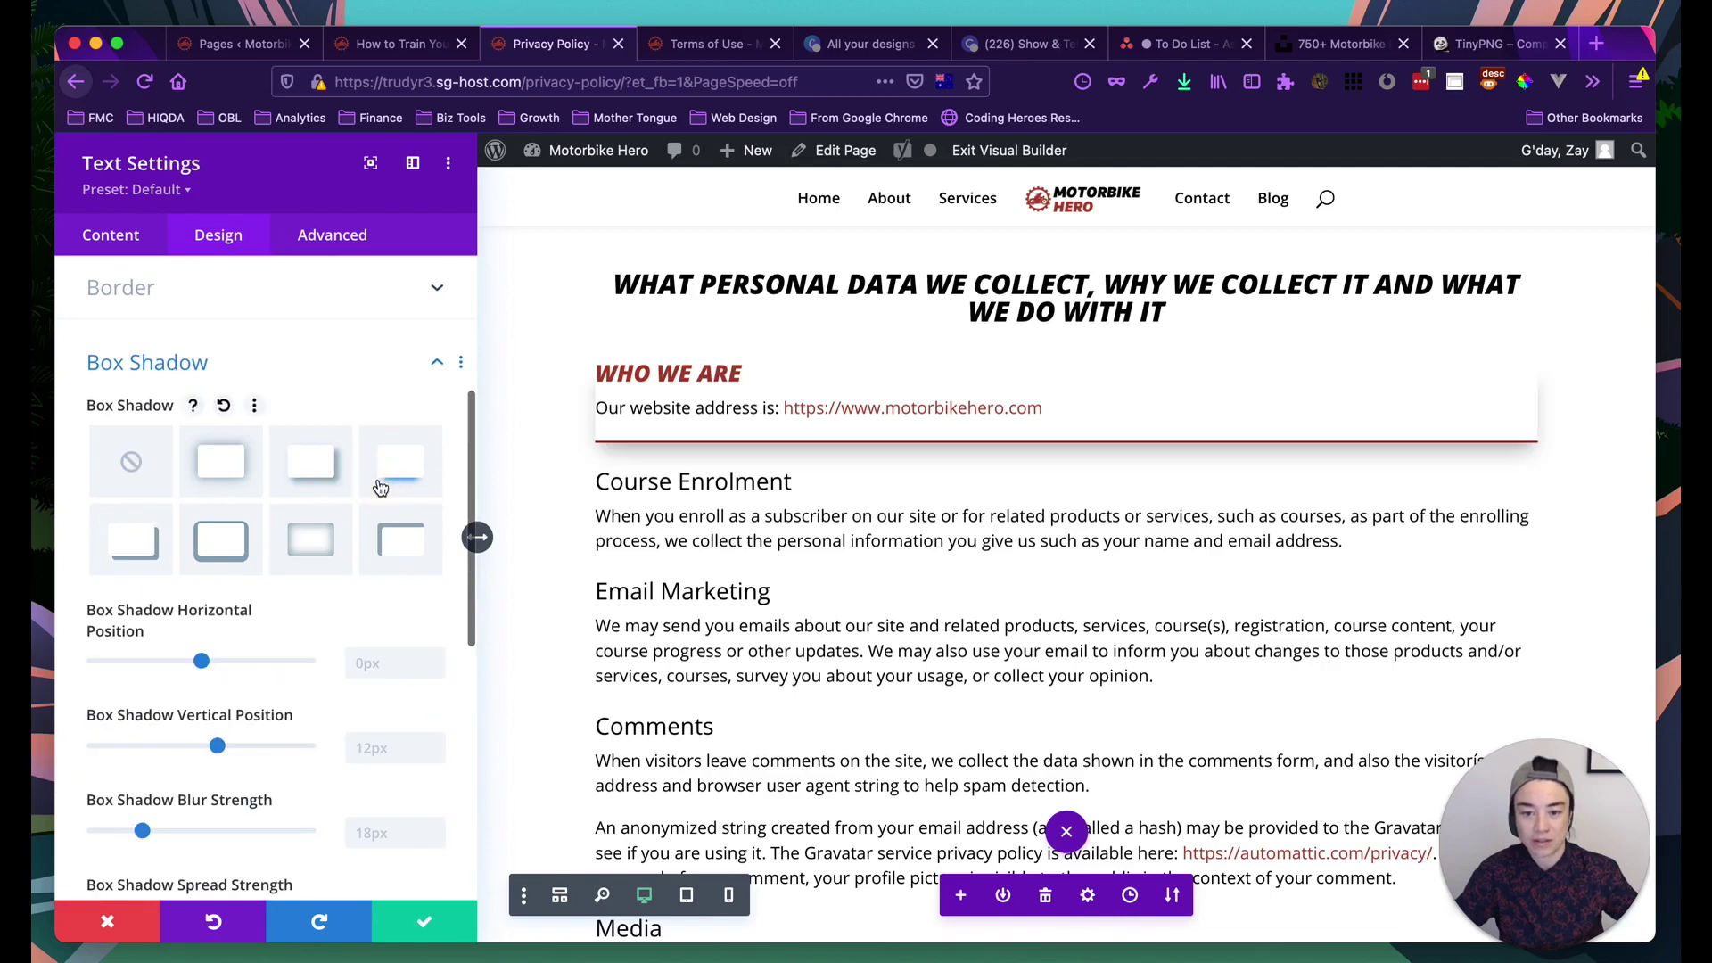
{"action": "left_click", "coordinate": [130, 461]}
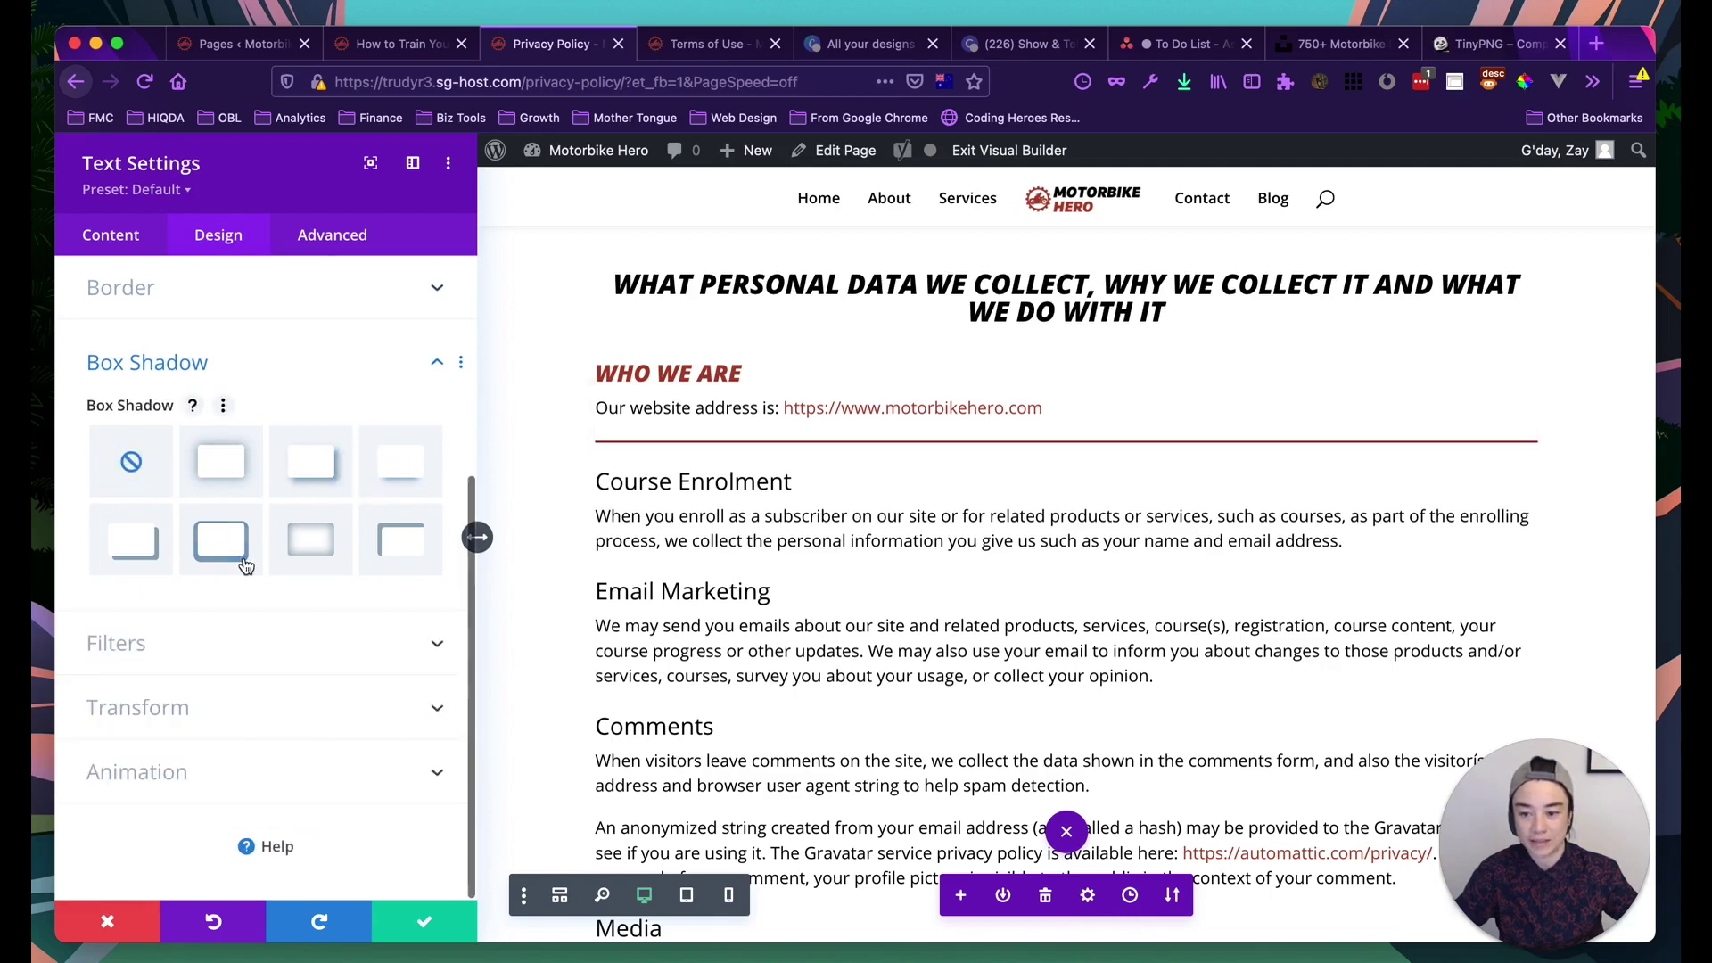
{"action": "left_click", "coordinate": [266, 704]}
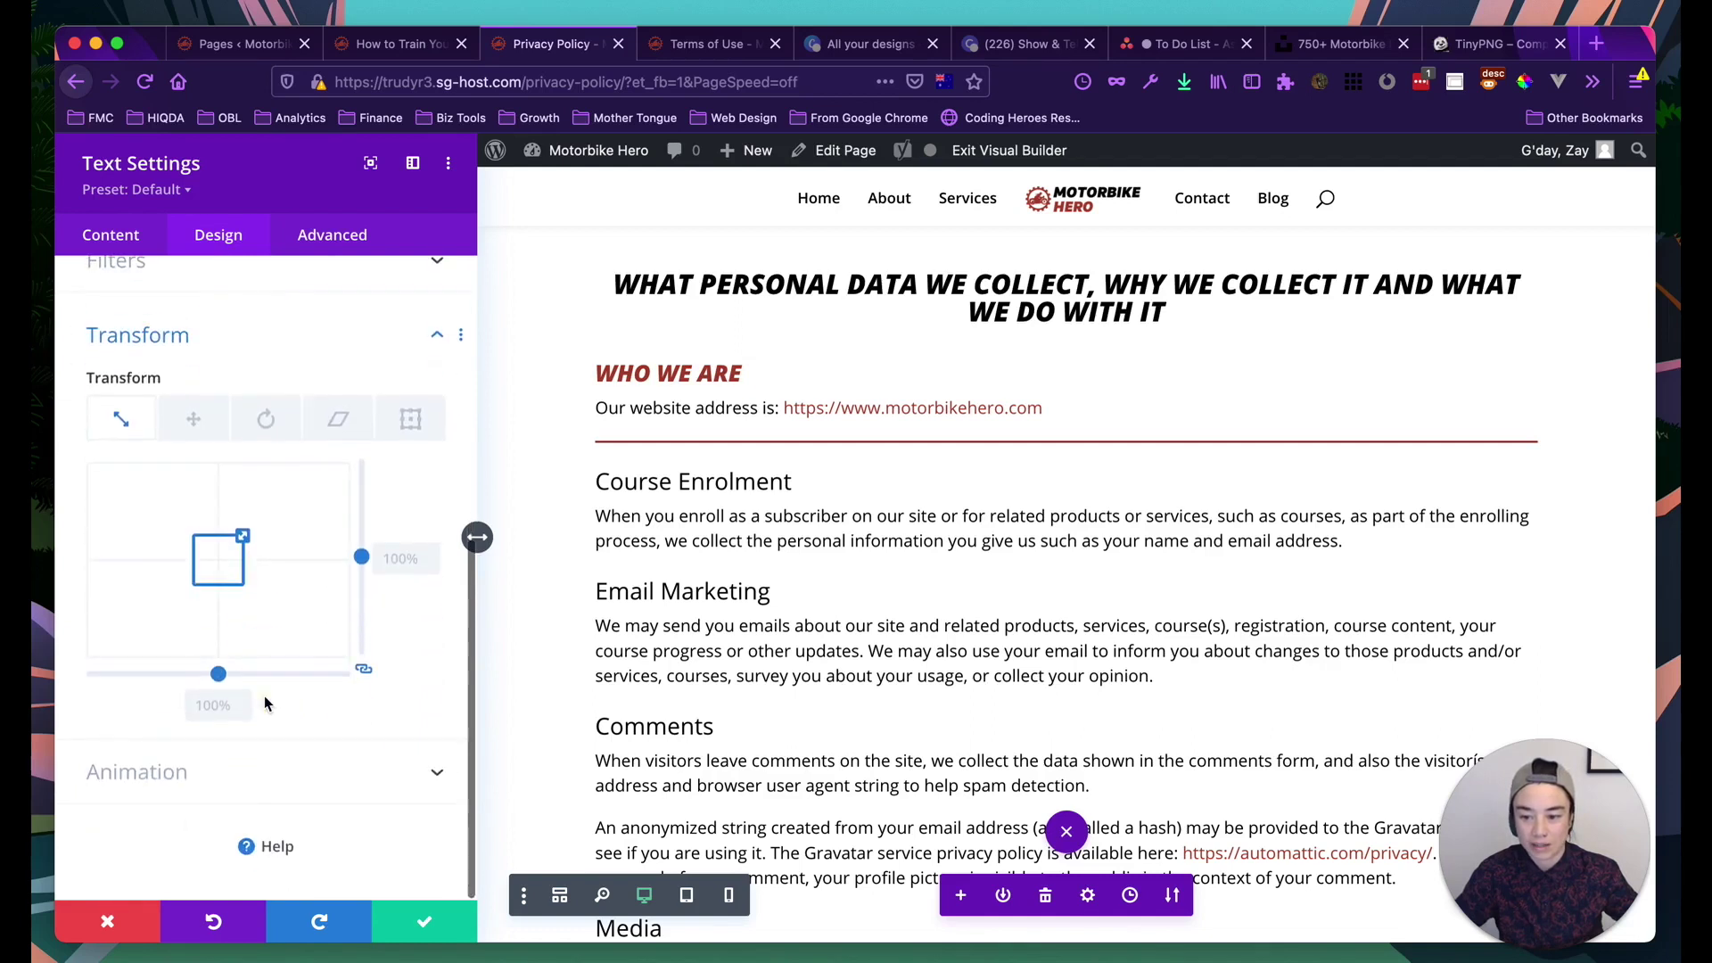
Preview Fade, Slide, Zoom and Flip entrance animations, then set Animation Style to None
{"action": "left_click", "coordinate": [145, 772]}
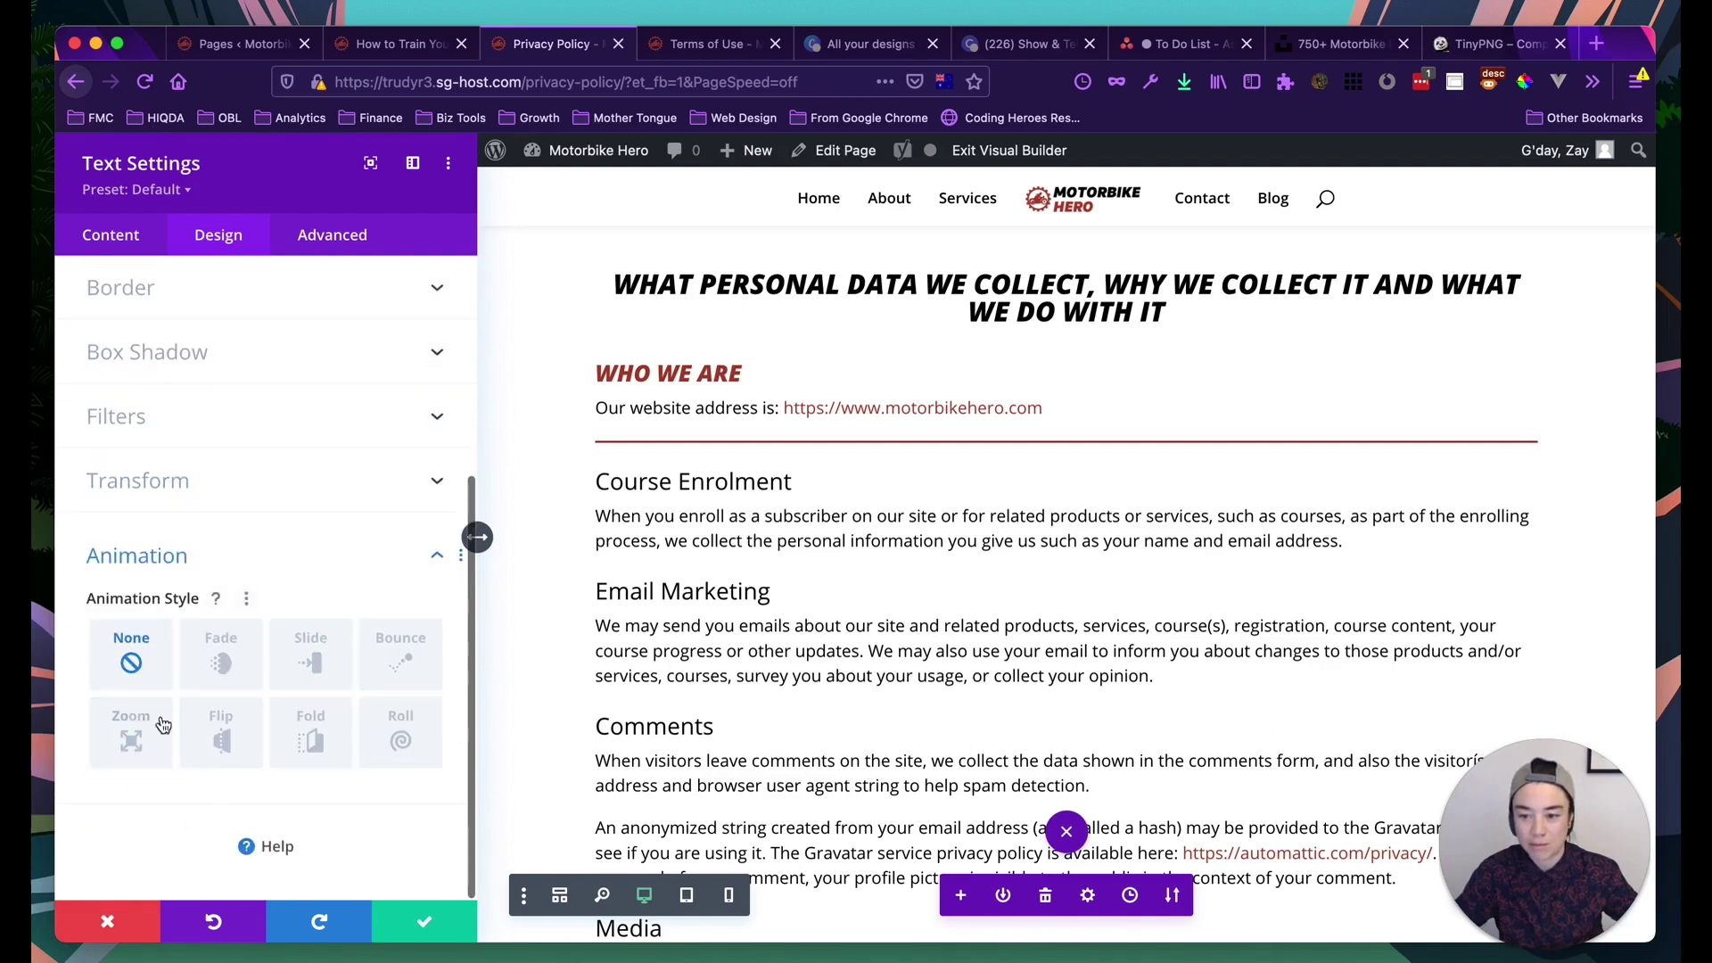
{"action": "left_click", "coordinate": [205, 658]}
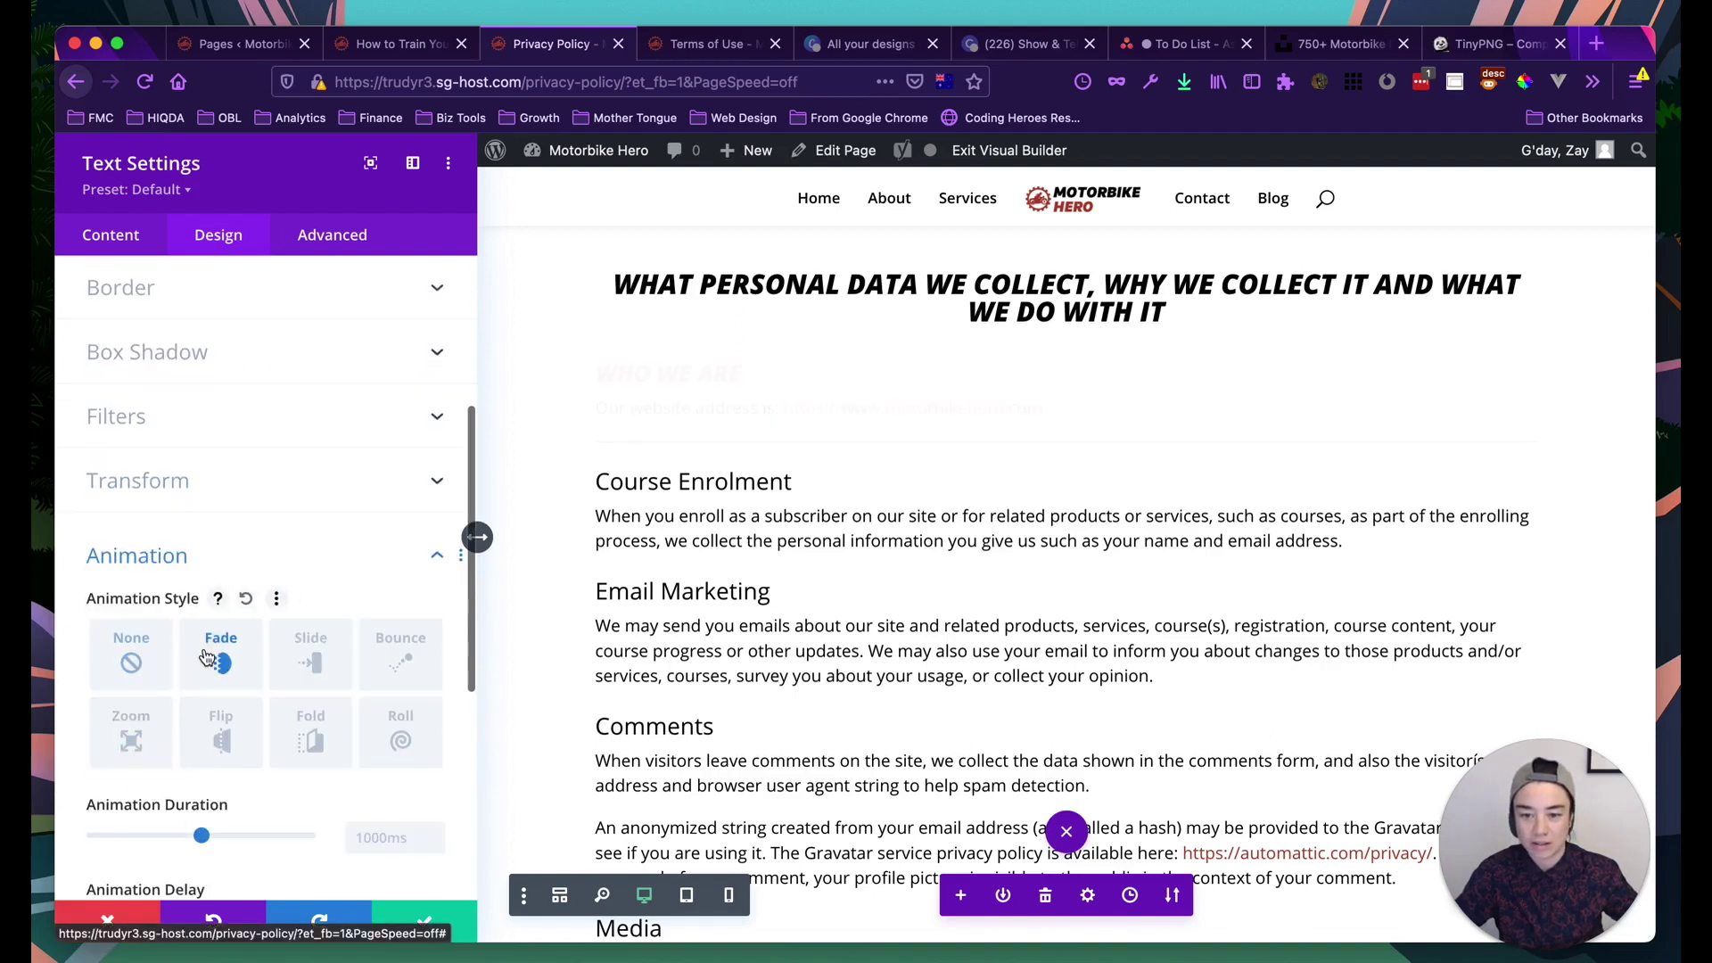
{"action": "left_click", "coordinate": [308, 664]}
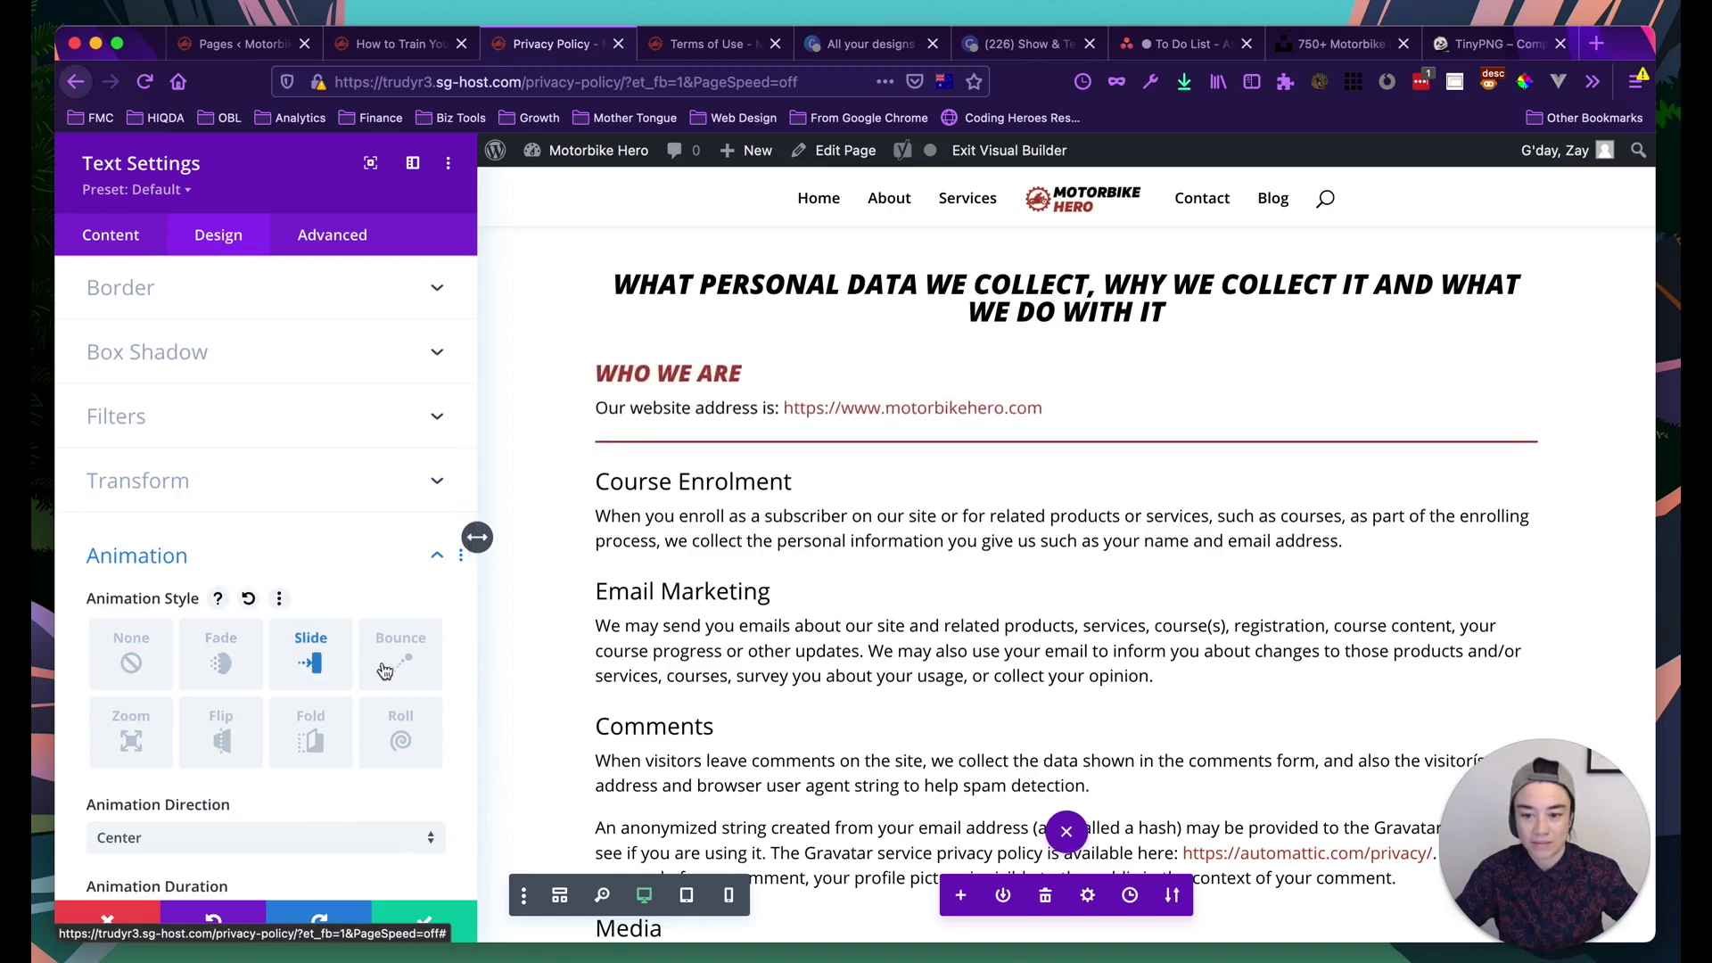
{"action": "left_click", "coordinate": [132, 733]}
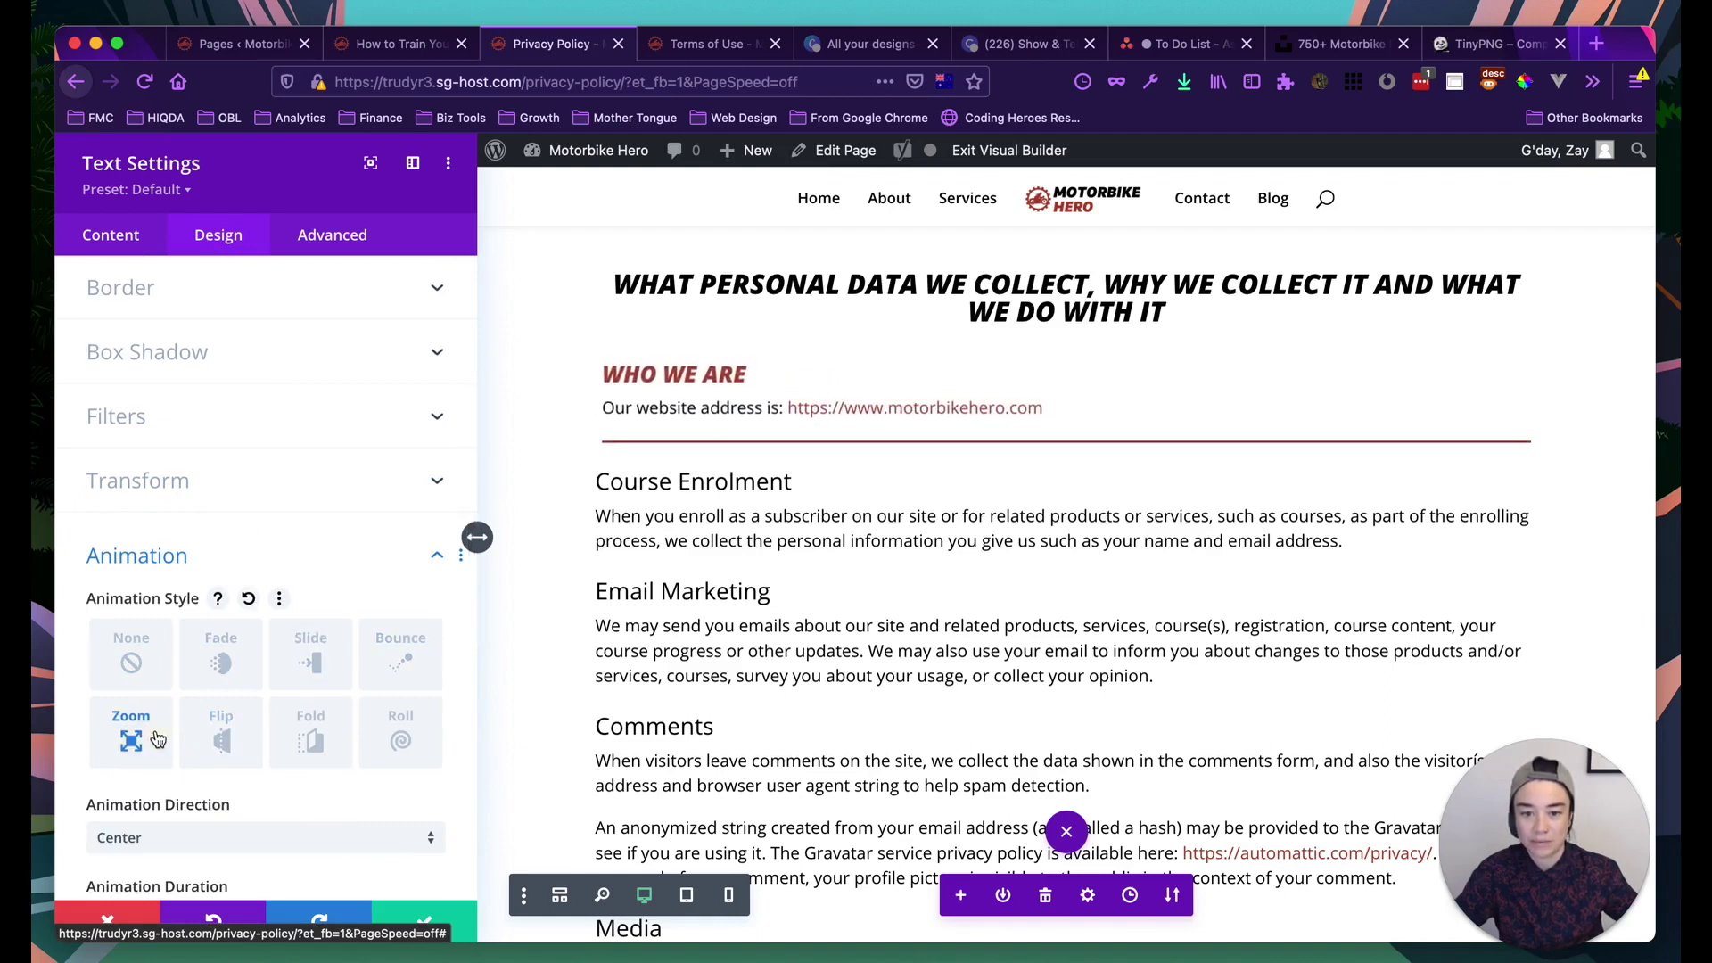
{"action": "left_click", "coordinate": [223, 747]}
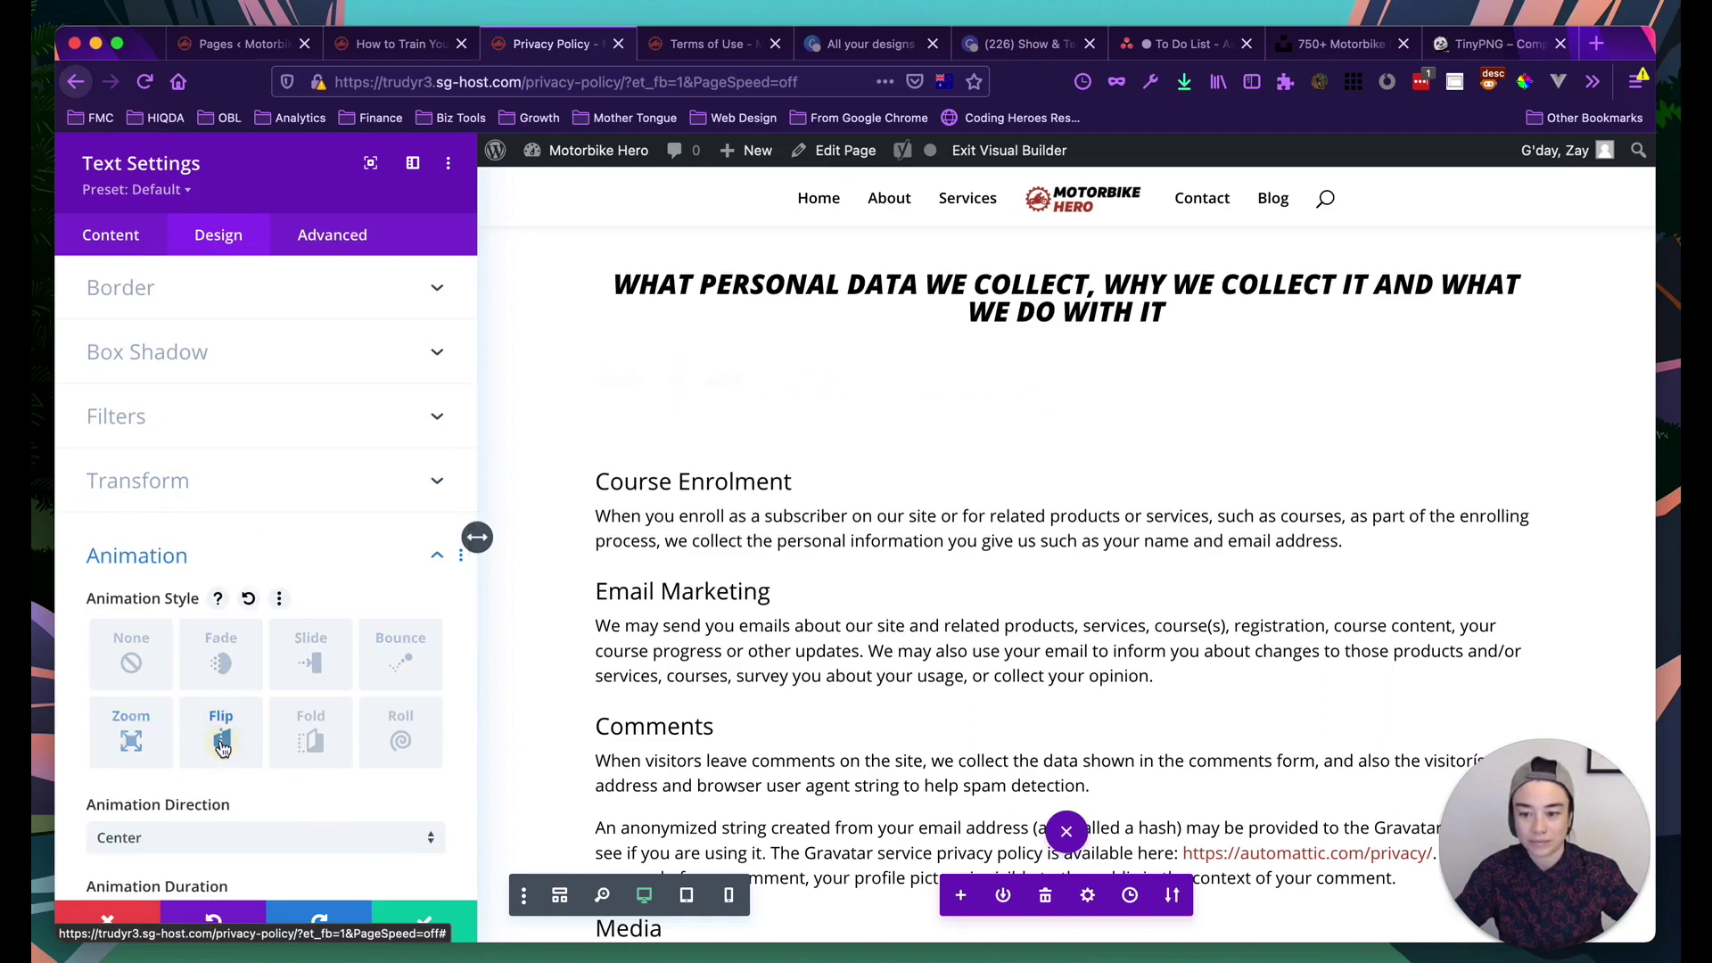
{"action": "left_click", "coordinate": [221, 662]}
{"action": "left_click", "coordinate": [171, 660]}
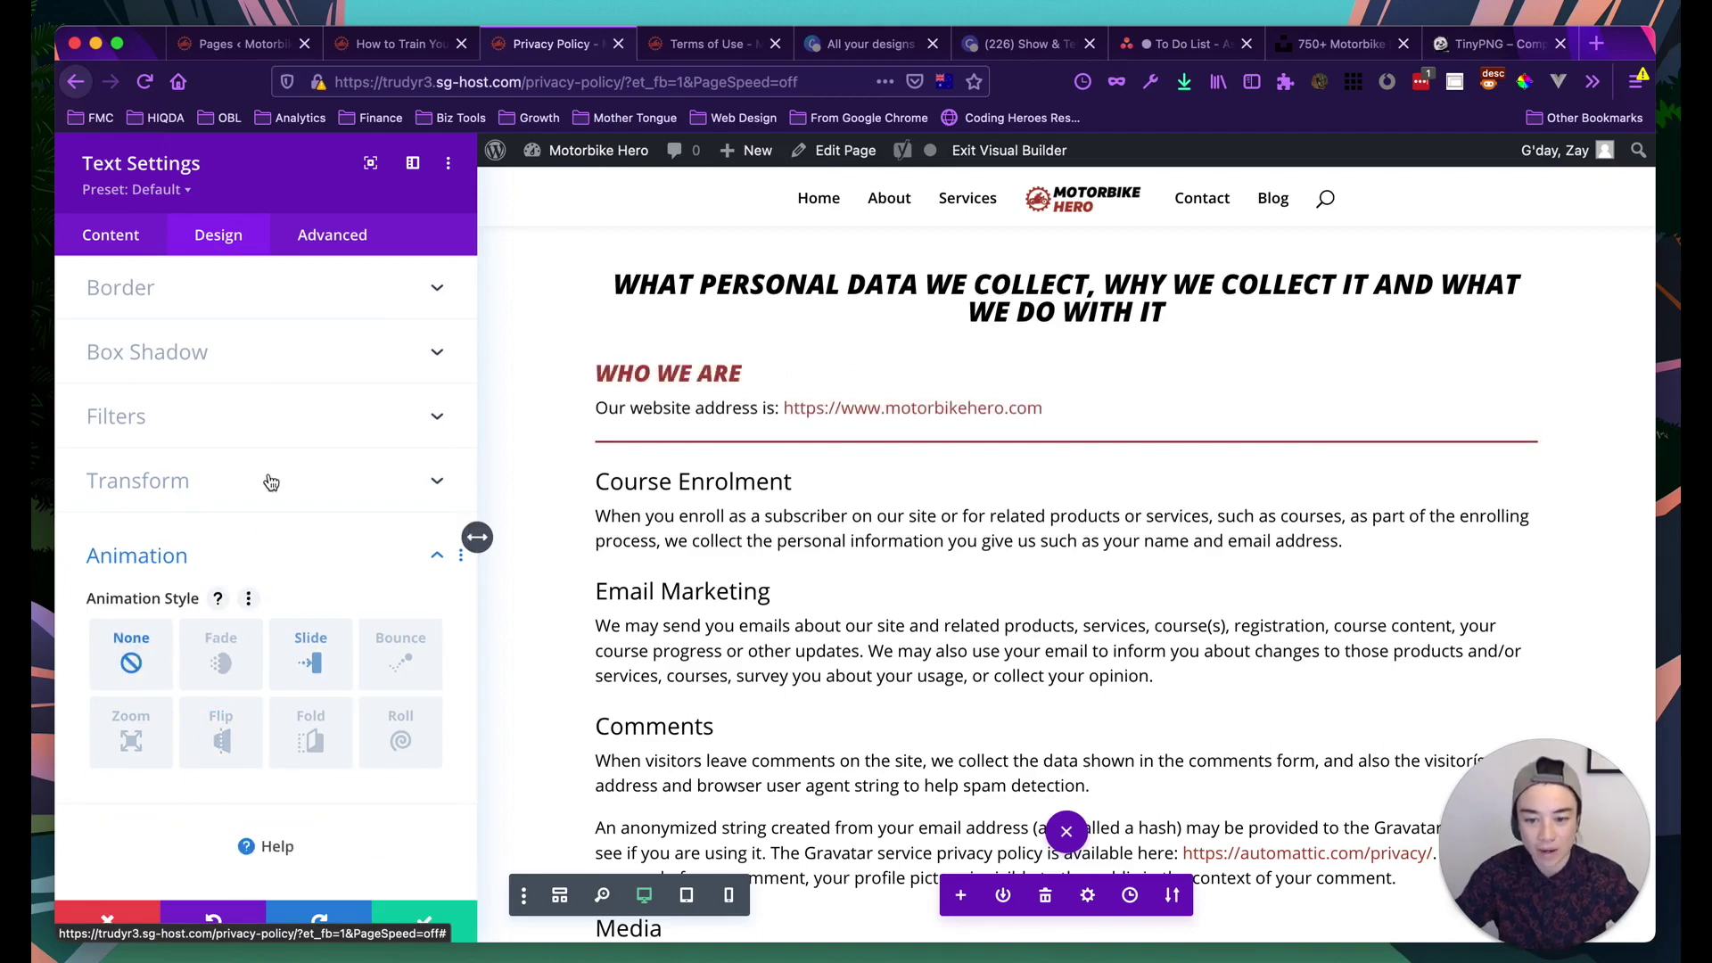
{"action": "scroll", "coordinate": [600, 580], "scroll_direction": "up", "scroll_amount": 4}
Replace the 20px bottom padding with linked 25px top and bottom padding
{"action": "scroll", "coordinate": [600, 599], "scroll_direction": "up", "scroll_amount": 7}
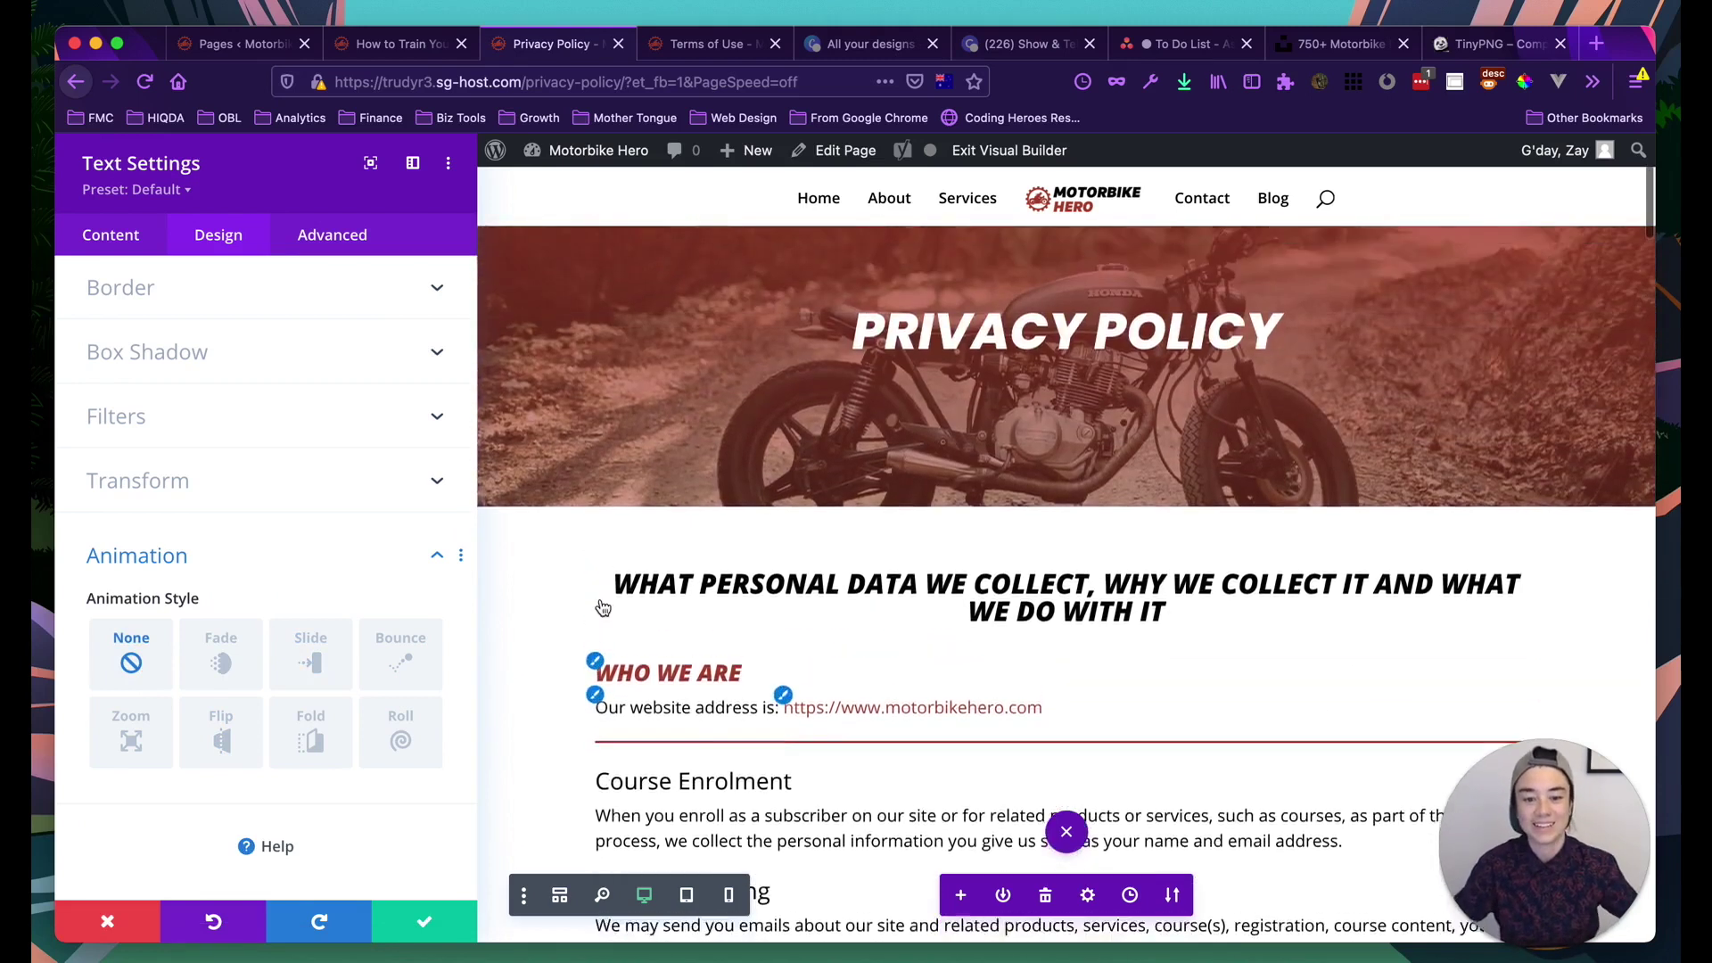
{"action": "scroll", "coordinate": [854, 709], "scroll_direction": "down", "scroll_amount": 8}
{"action": "scroll", "coordinate": [854, 709], "scroll_direction": "down", "scroll_amount": 1}
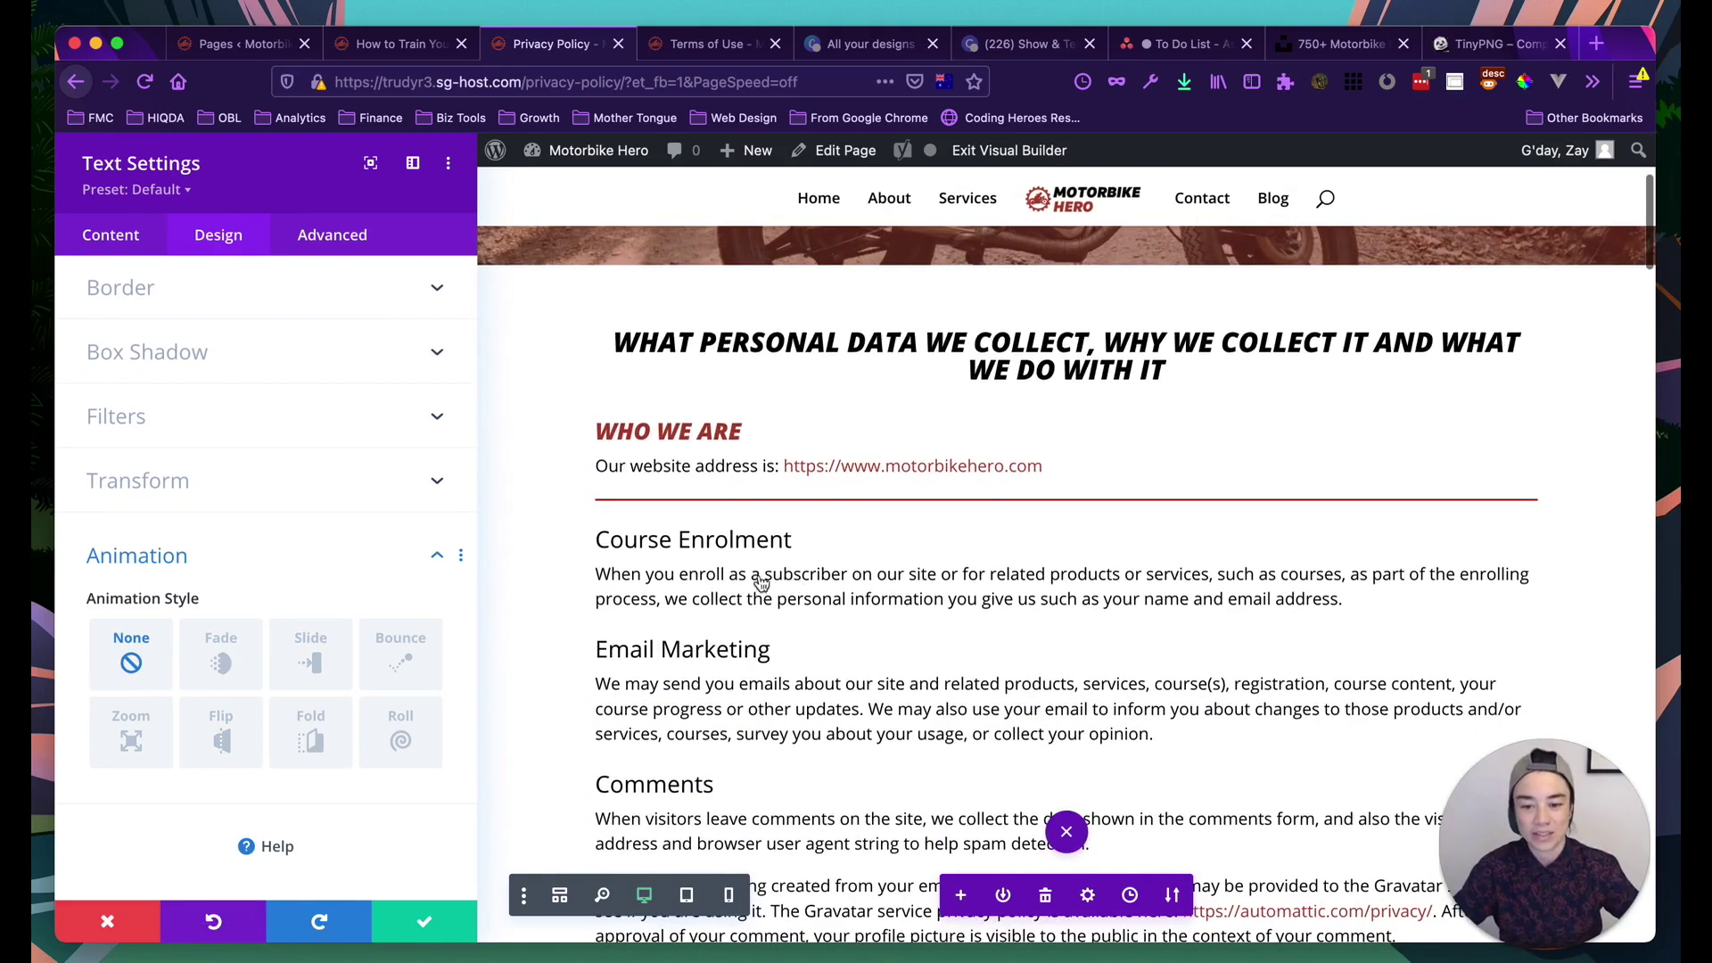
{"action": "scroll", "coordinate": [223, 401], "scroll_direction": "up", "scroll_amount": 4}
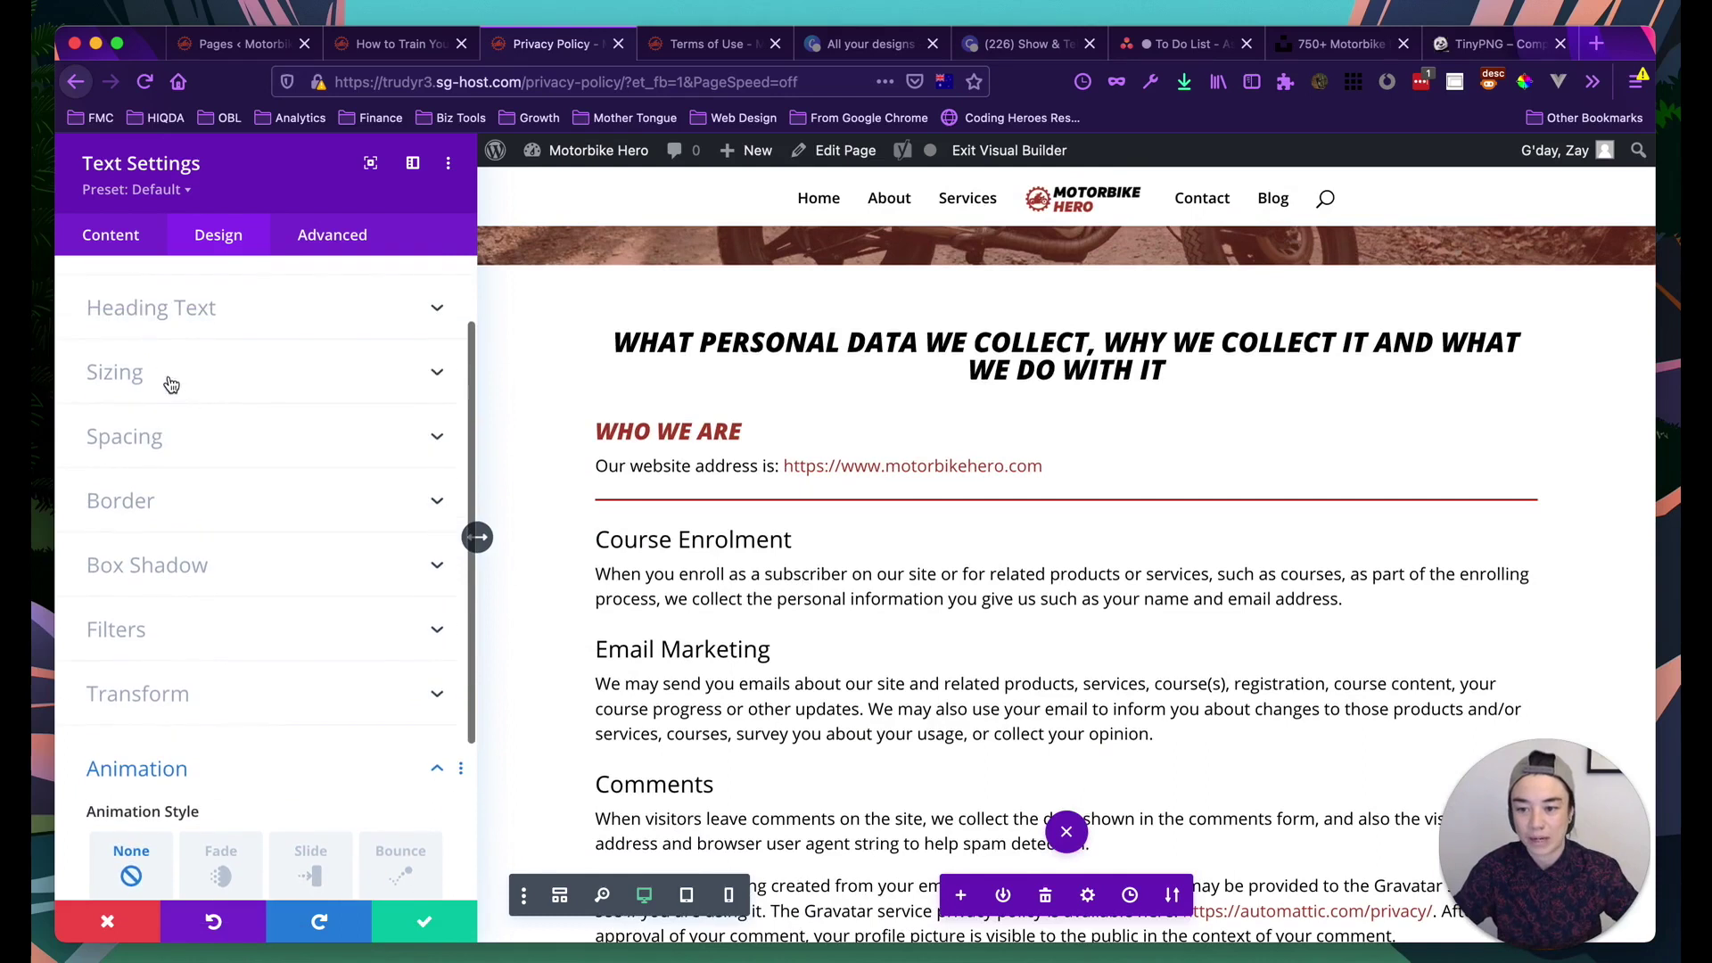
{"action": "left_click", "coordinate": [166, 366]}
{"action": "scroll", "coordinate": [185, 500], "scroll_direction": "down", "scroll_amount": 2}
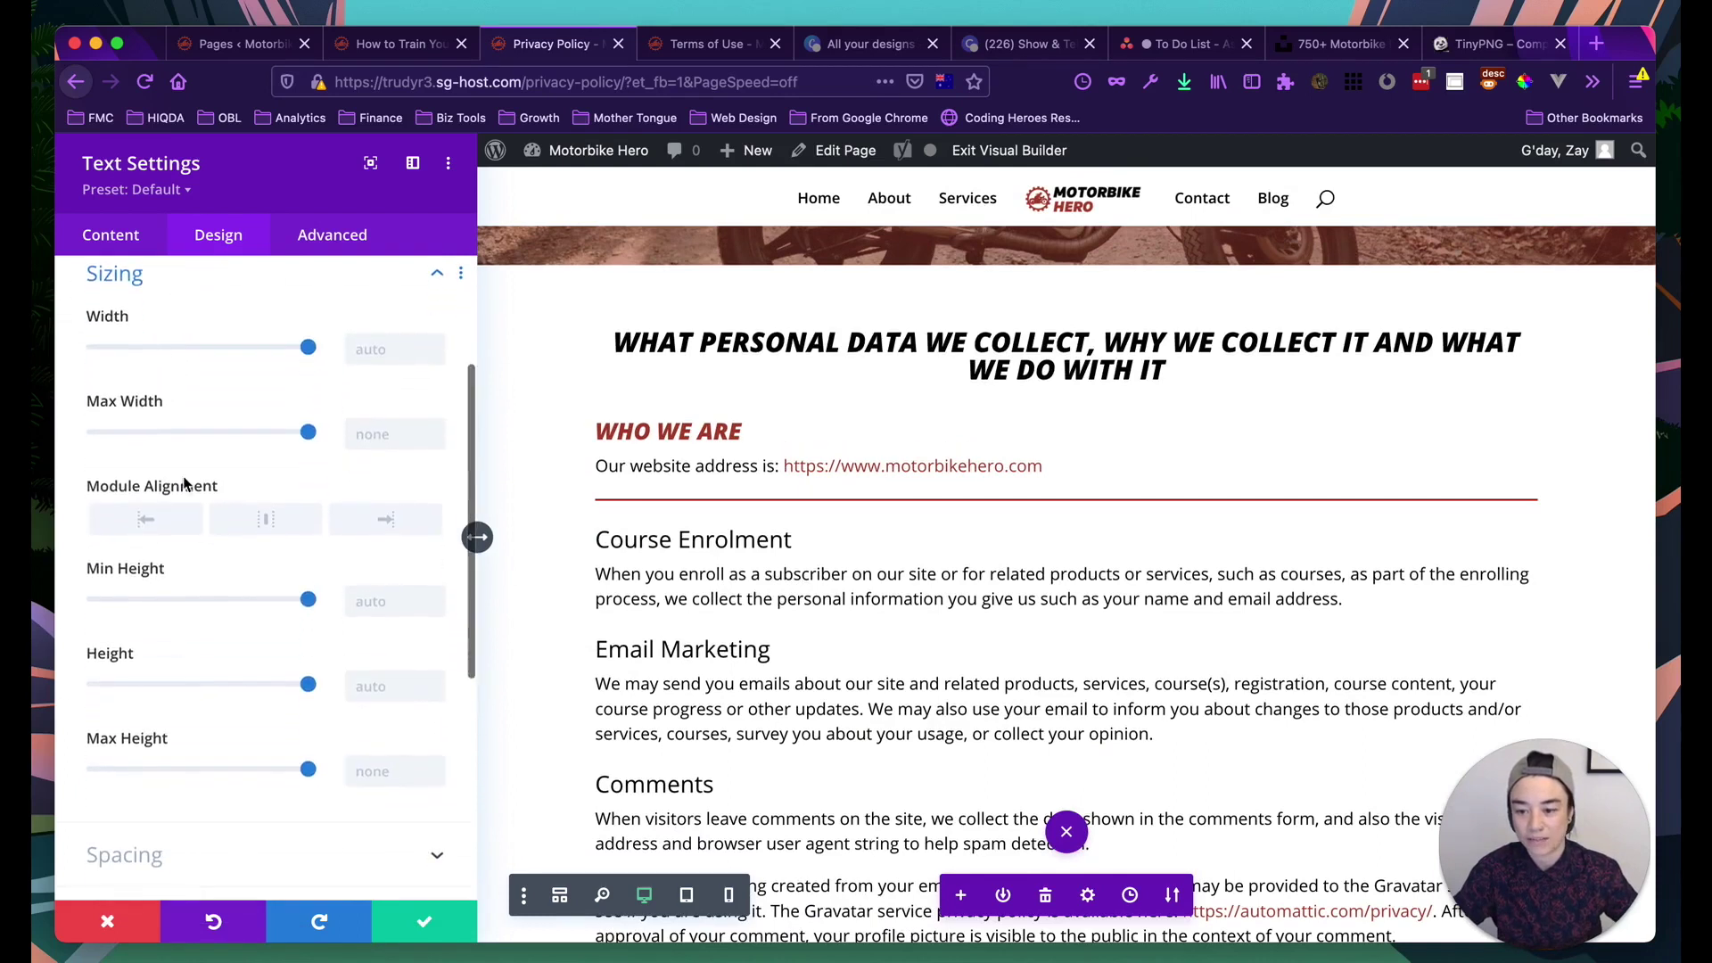
{"action": "left_click", "coordinate": [163, 798]}
{"action": "left_click_drag", "start_coordinate": [202, 490], "coordinate": [215, 502]}
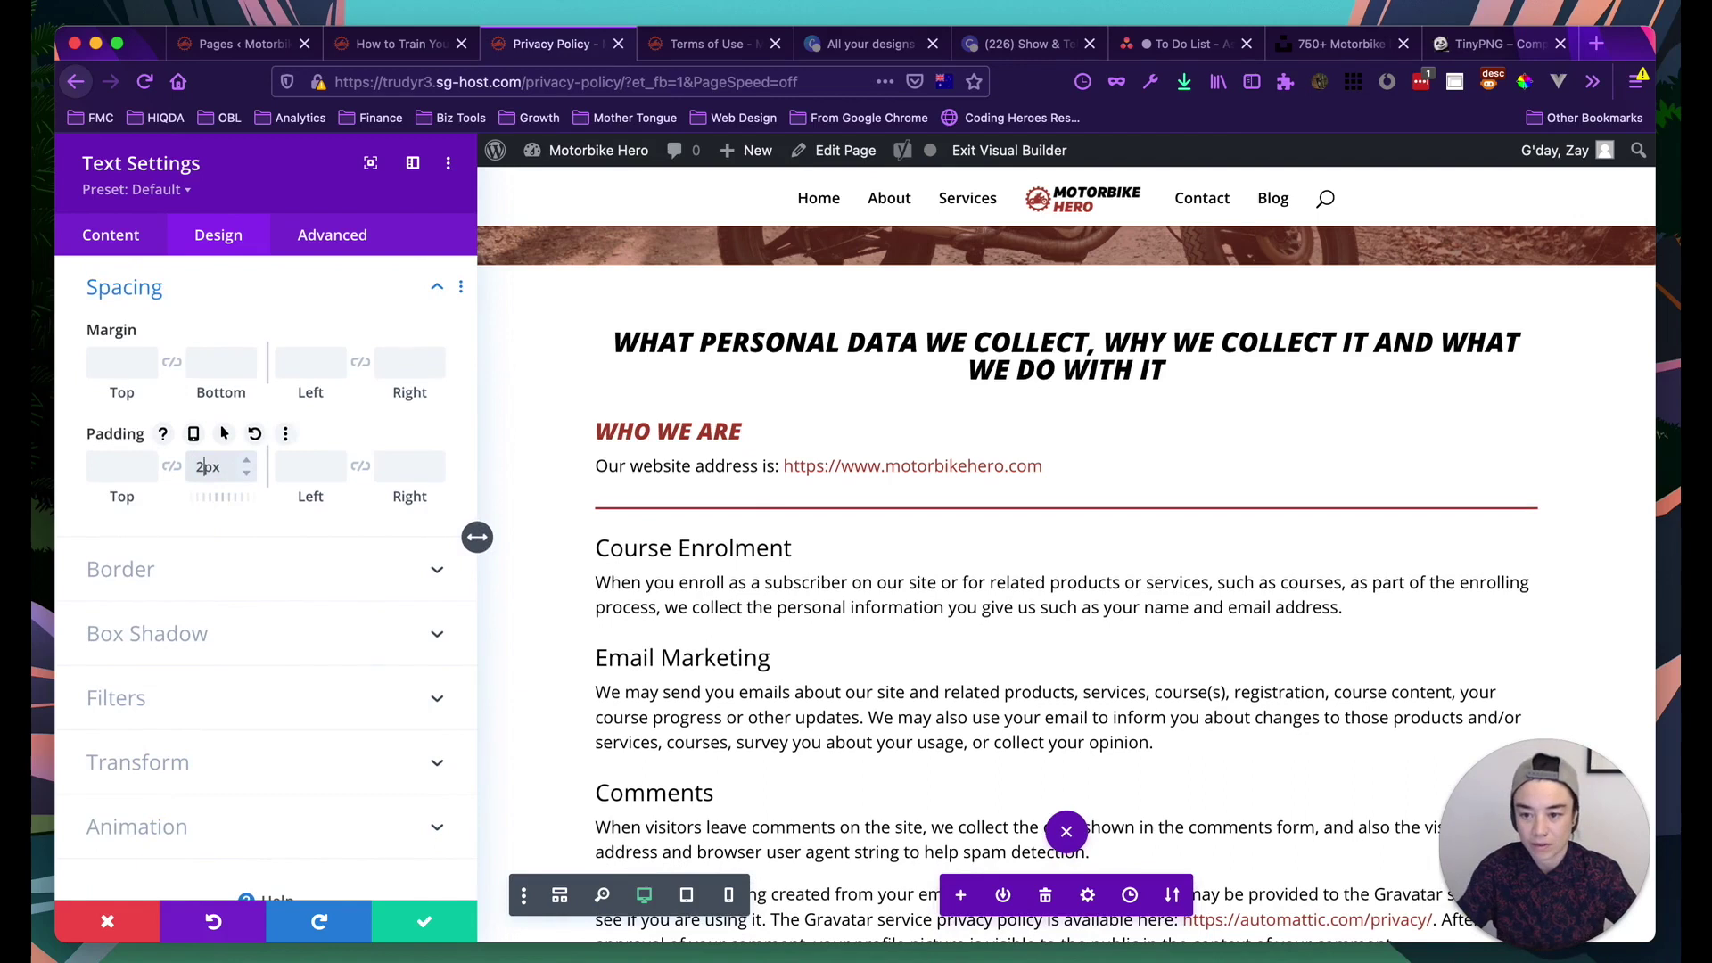
{"action": "left_click", "coordinate": [172, 465]}
{"action": "left_click", "coordinate": [125, 465]}
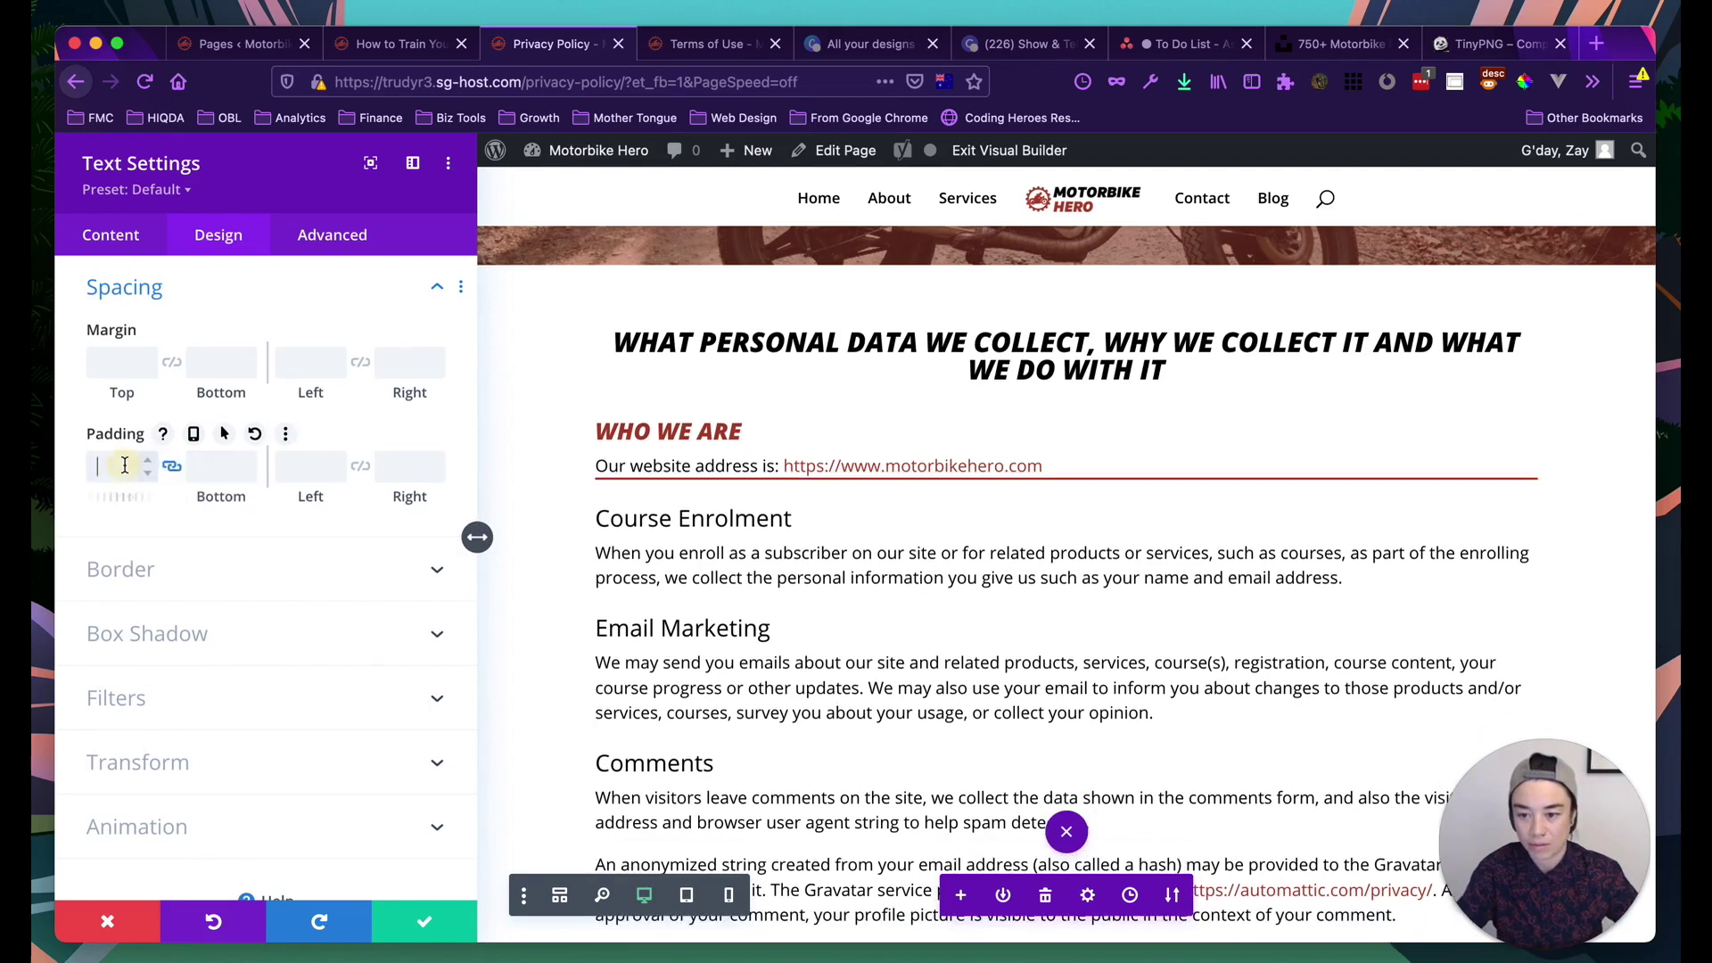
{"action": "type", "text": "25"}
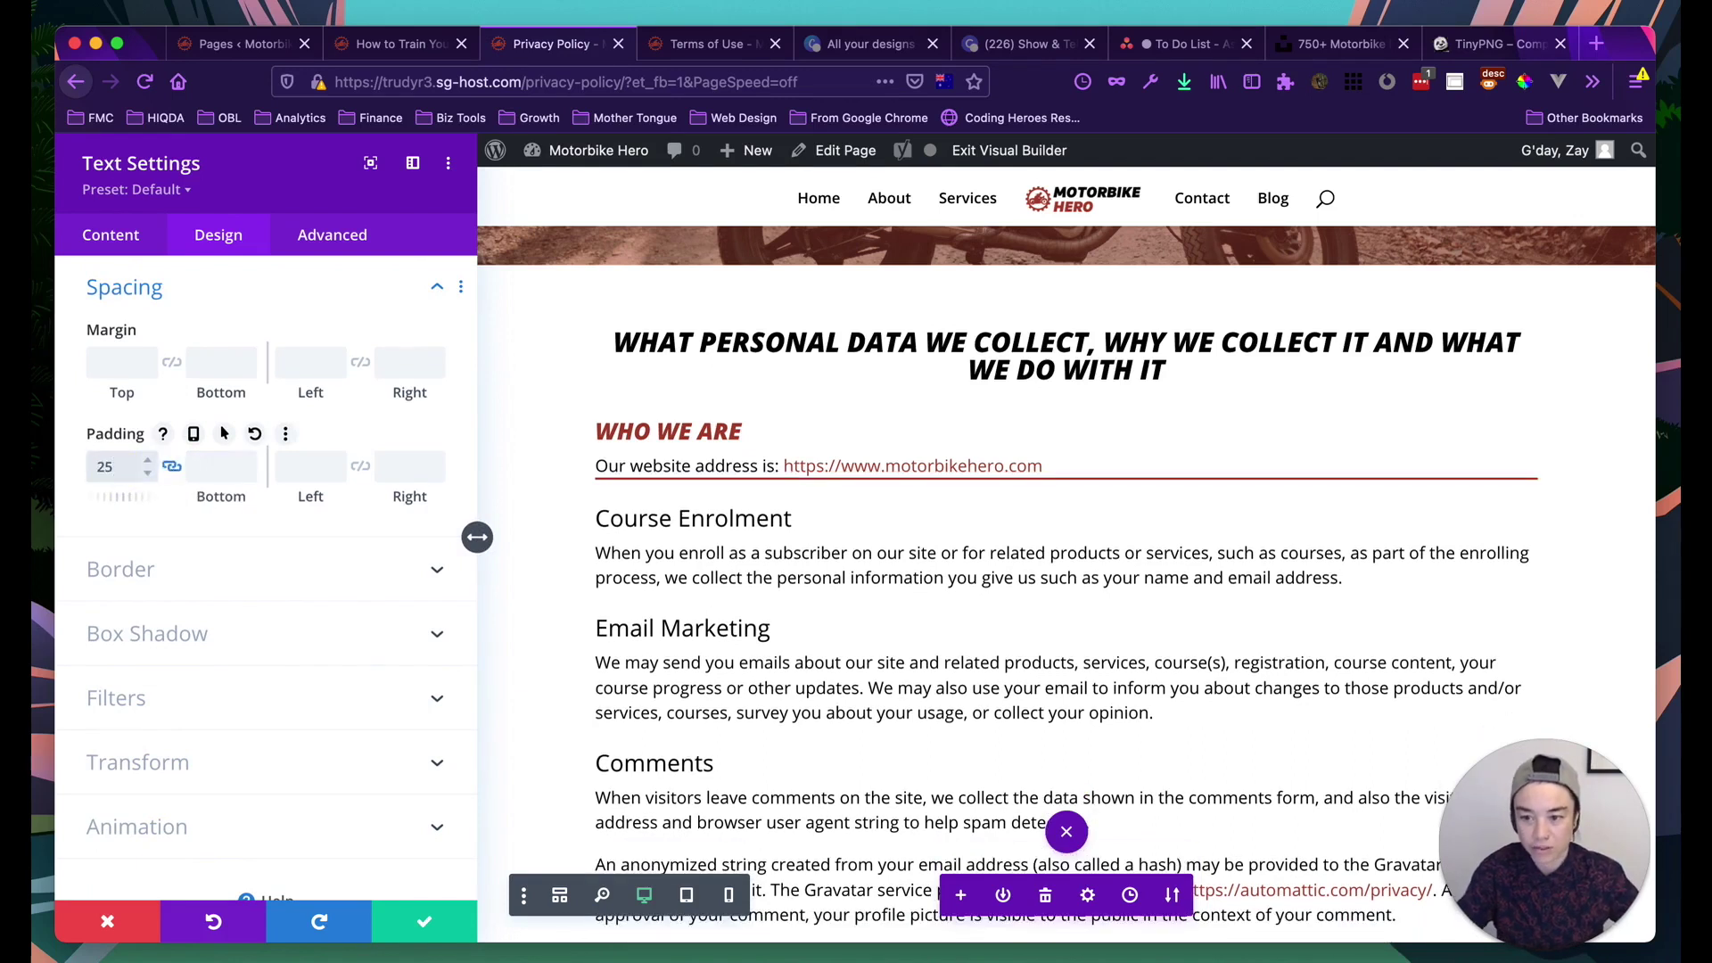
{"action": "type", "text": "px"}
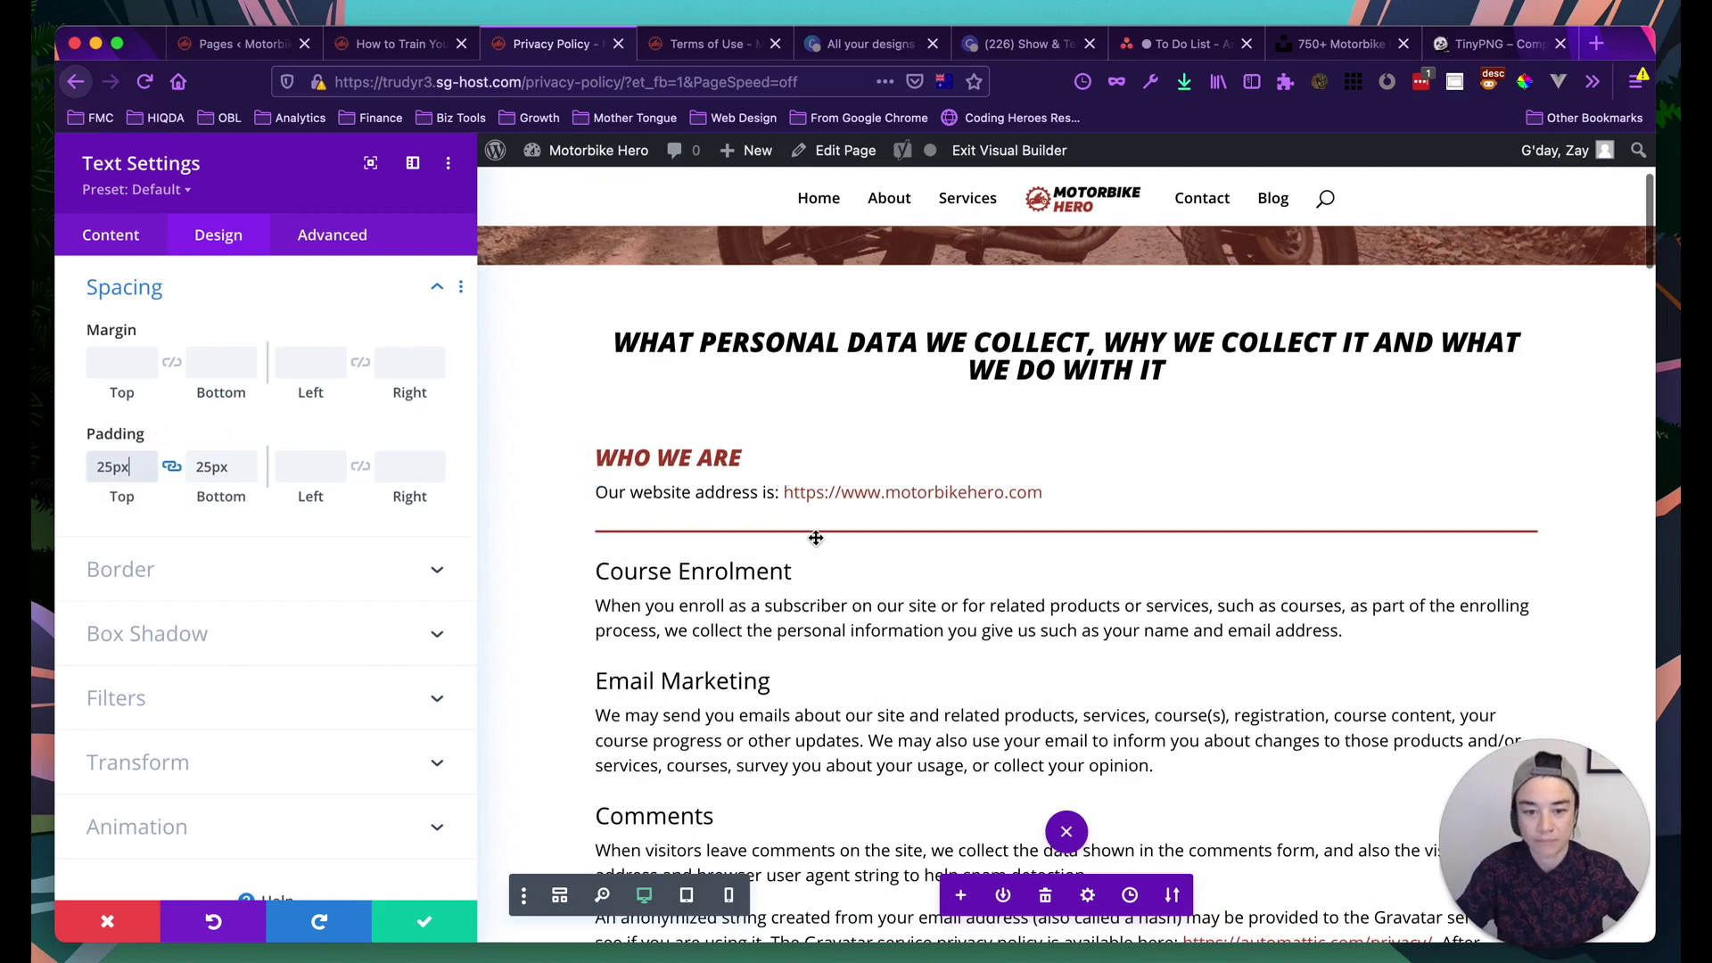
{"action": "scroll", "coordinate": [624, 544], "scroll_direction": "up", "scroll_amount": 2}
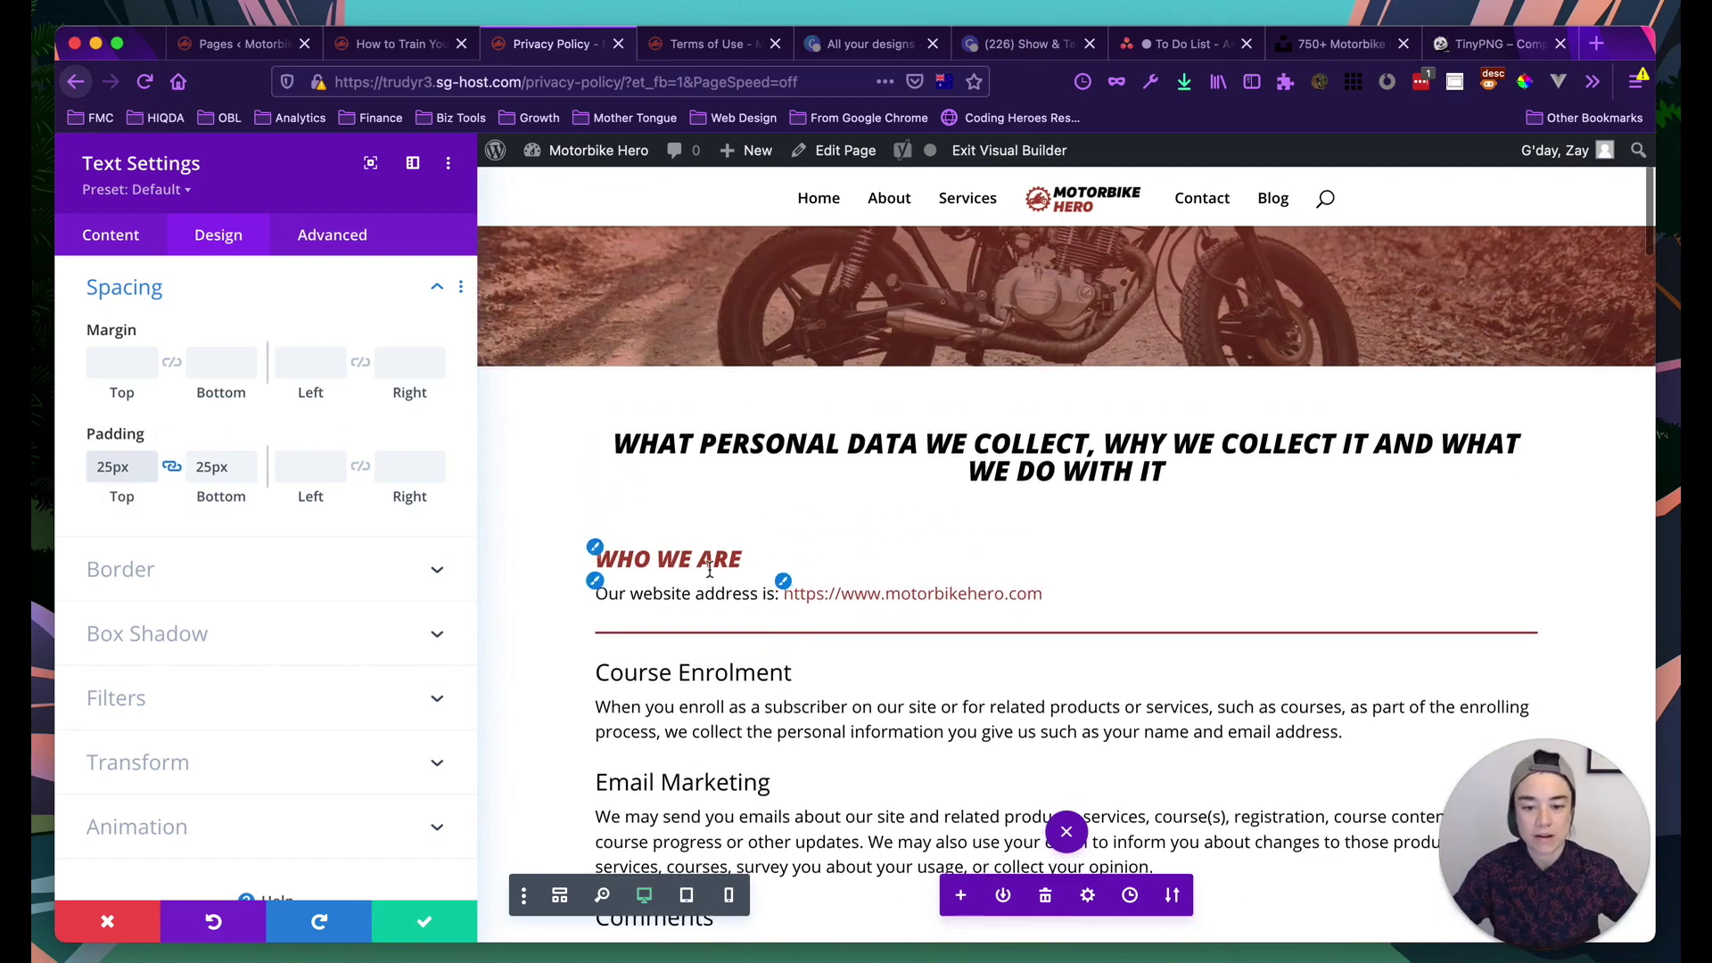
Save the Who We Are text settings and select the block on the page
{"action": "left_click", "coordinate": [422, 930]}
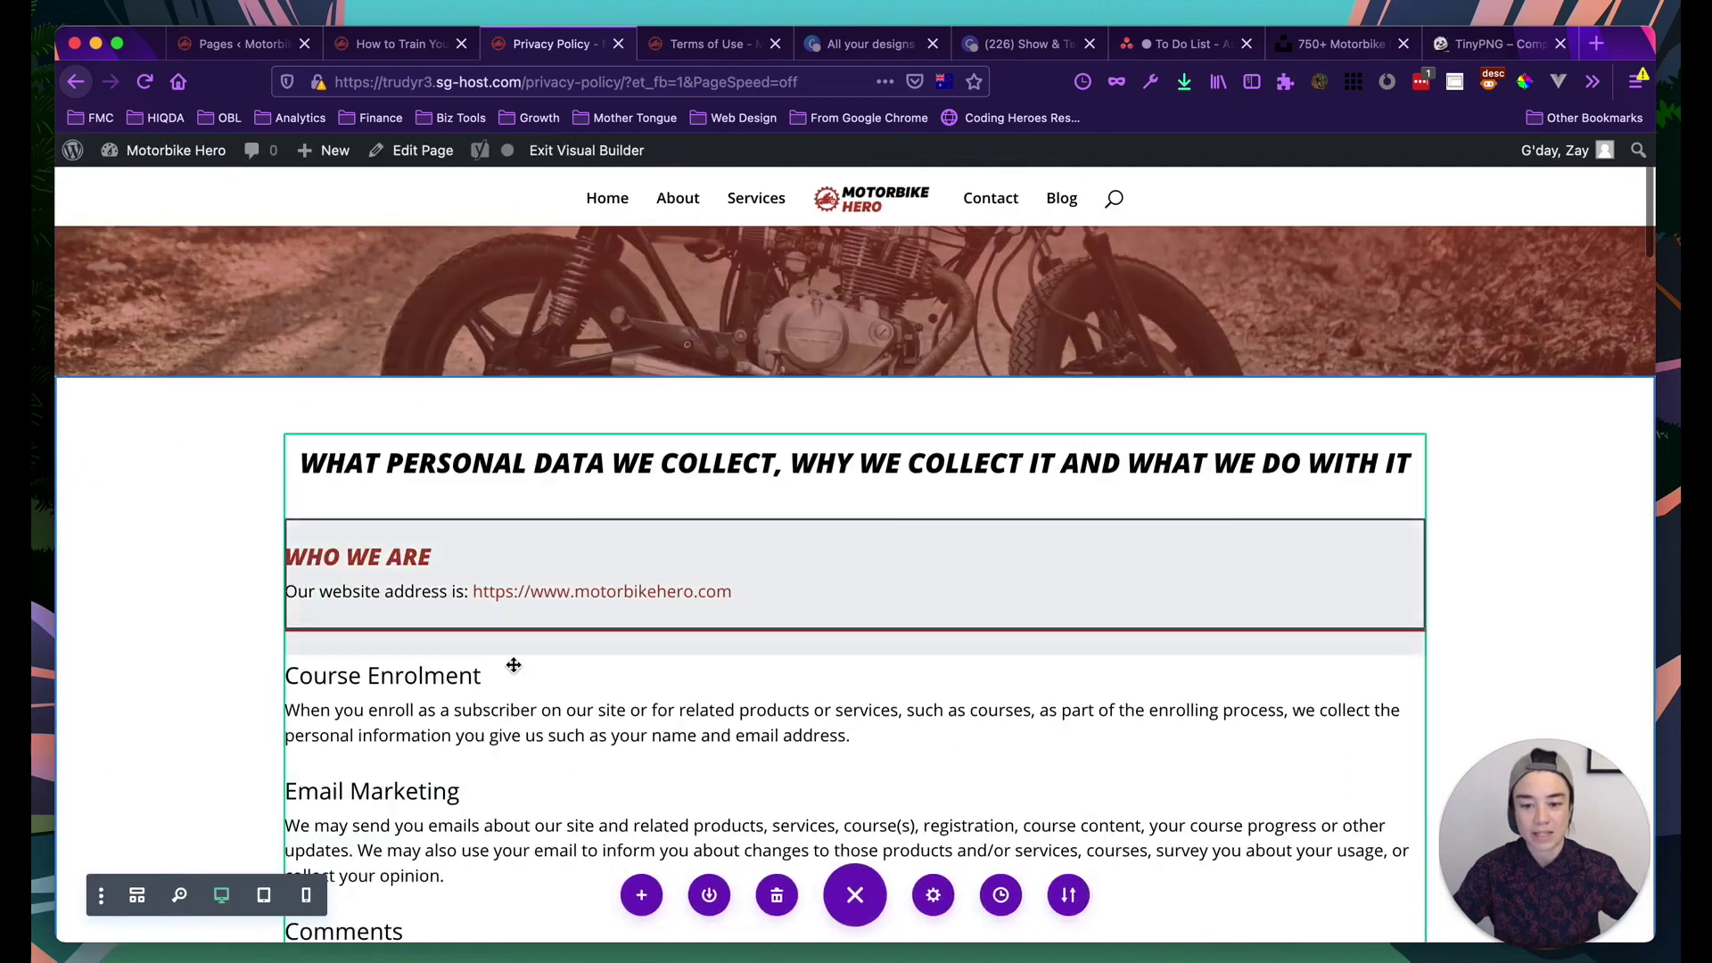
{"action": "scroll", "coordinate": [164, 662], "scroll_direction": "down", "scroll_amount": 3}
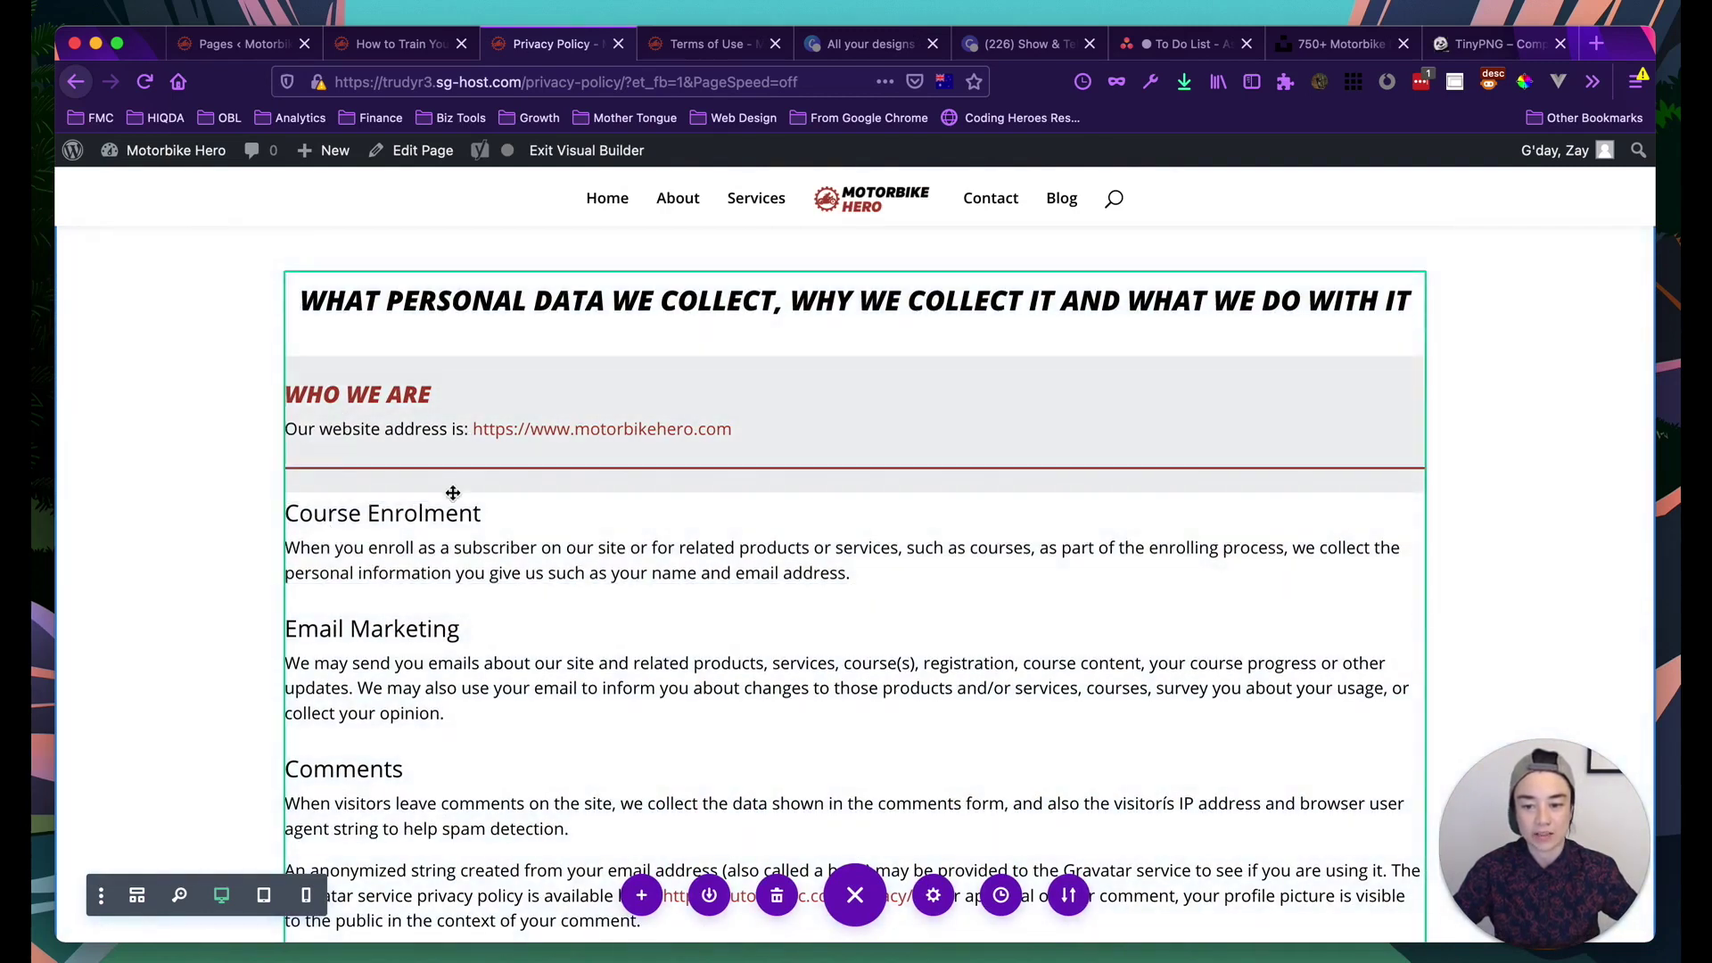
{"action": "scroll", "coordinate": [451, 490], "scroll_direction": "down", "scroll_amount": 8}
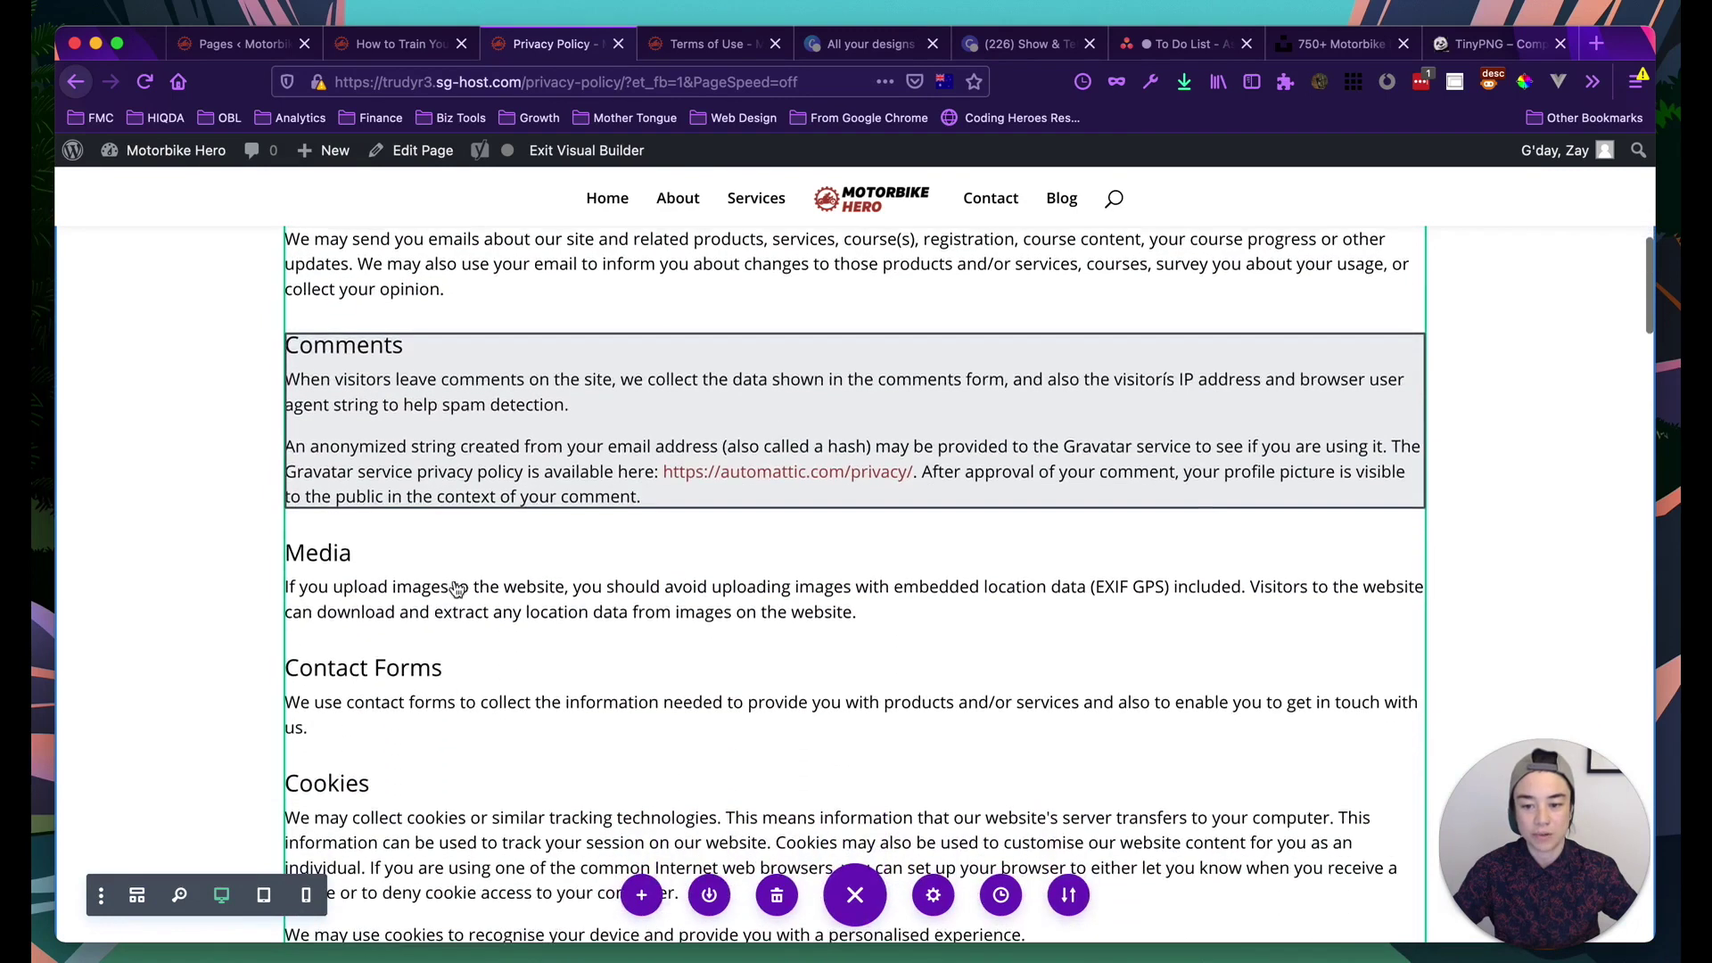
{"action": "scroll", "coordinate": [454, 588], "scroll_direction": "up", "scroll_amount": 7}
{"action": "scroll", "coordinate": [453, 465], "scroll_direction": "up", "scroll_amount": 2}
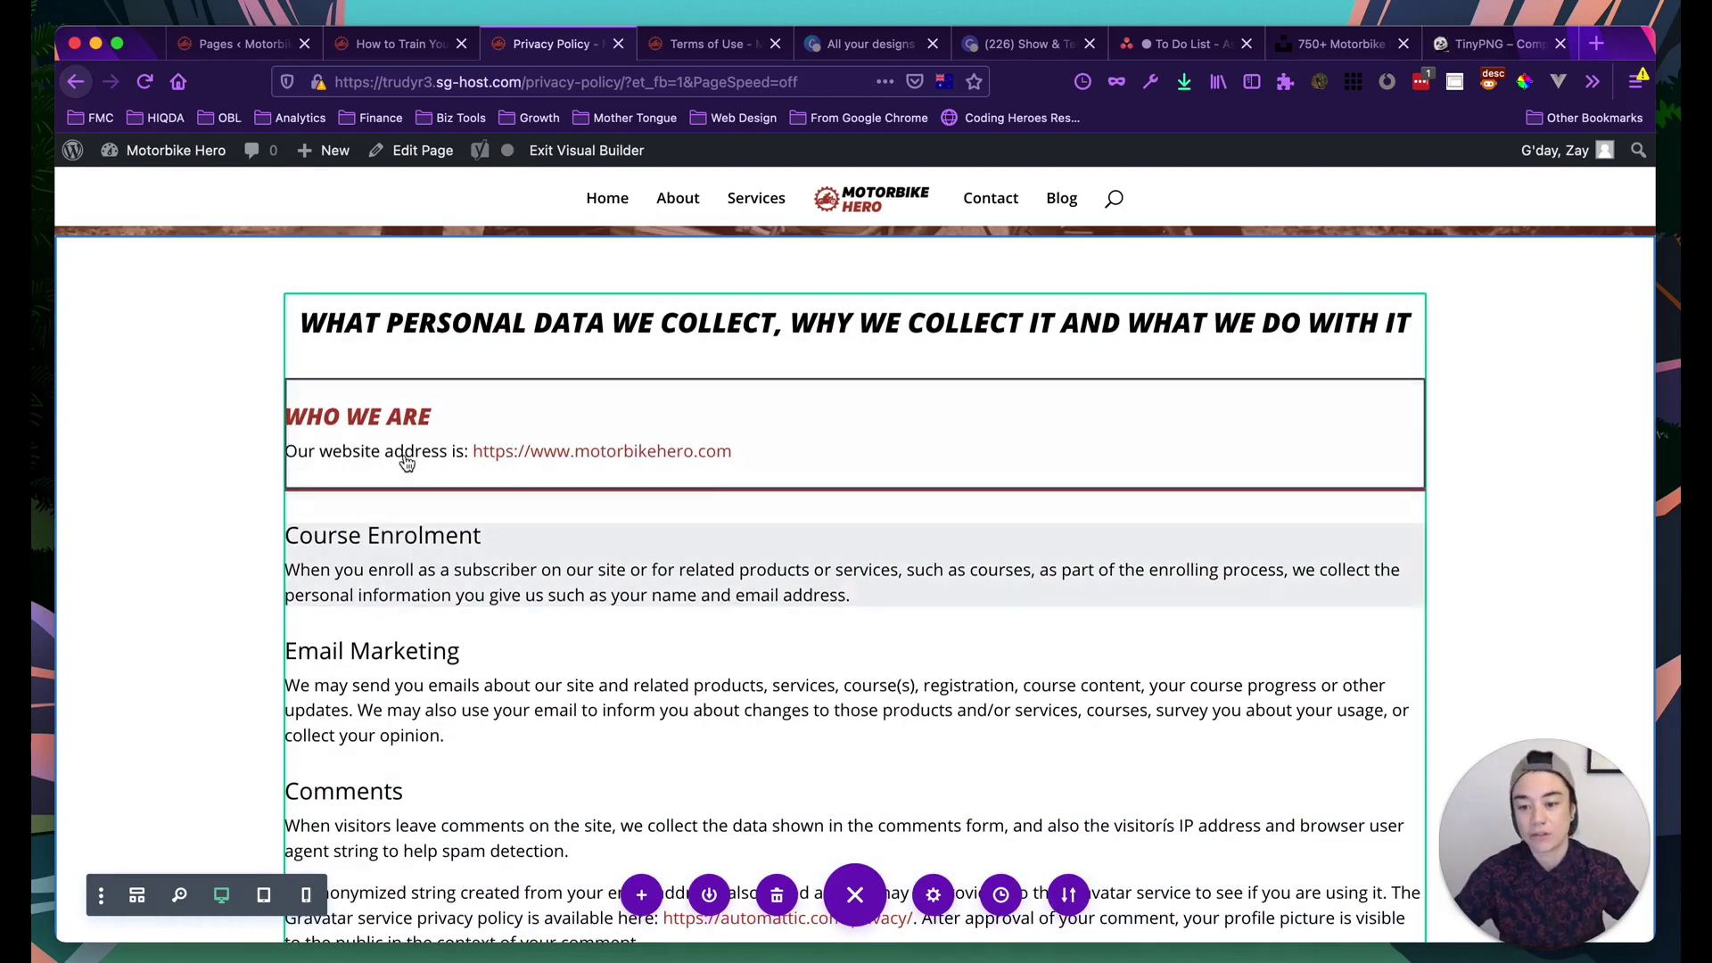
{"action": "left_click", "coordinate": [879, 433]}
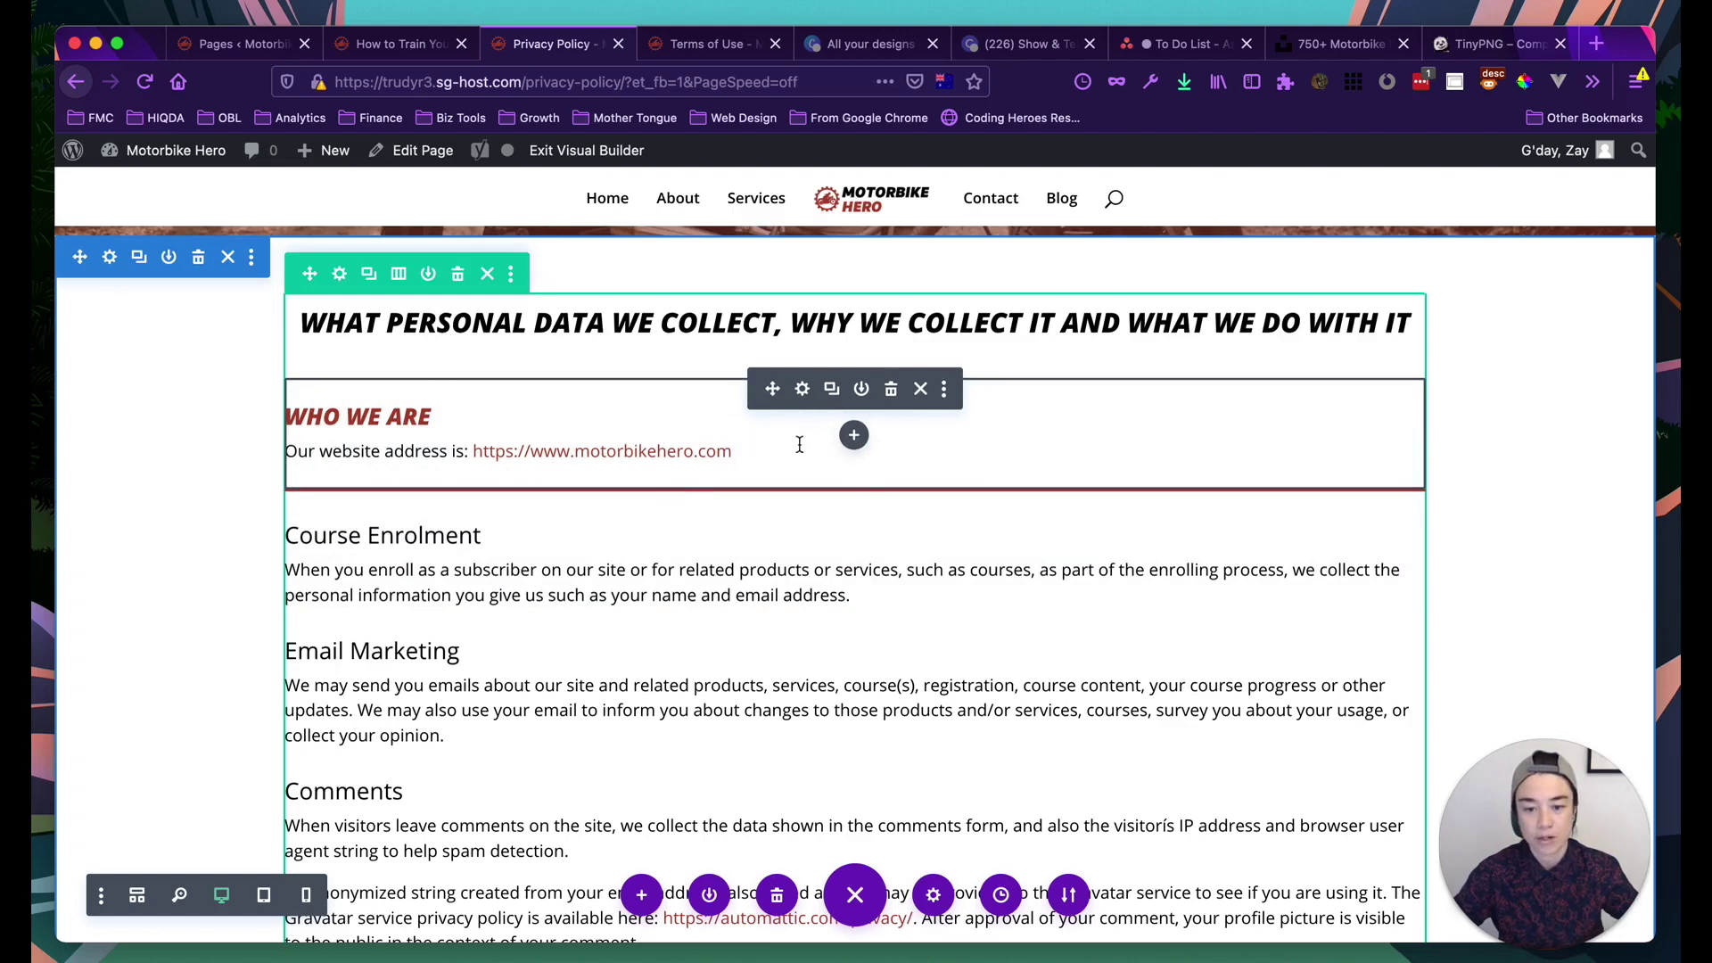
Copy Who We Are's module styles and paste them onto Course Enrolment and Email Marketing
{"action": "left_click", "coordinate": [946, 390]}
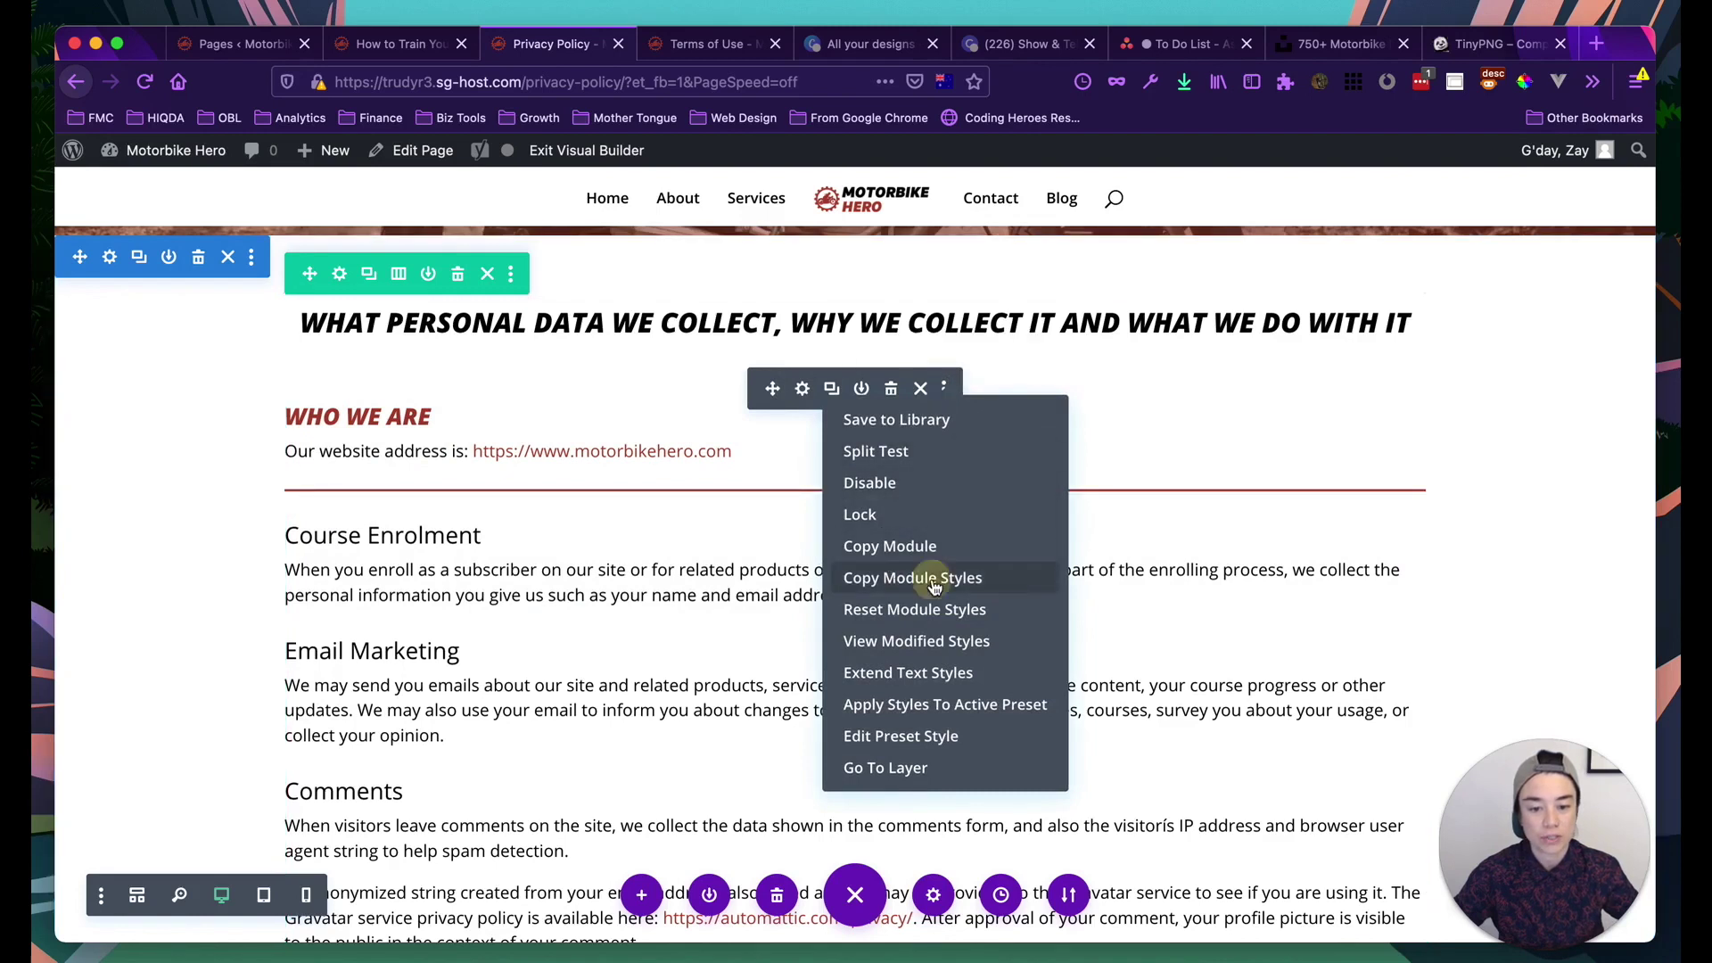
{"action": "left_click", "coordinate": [933, 586]}
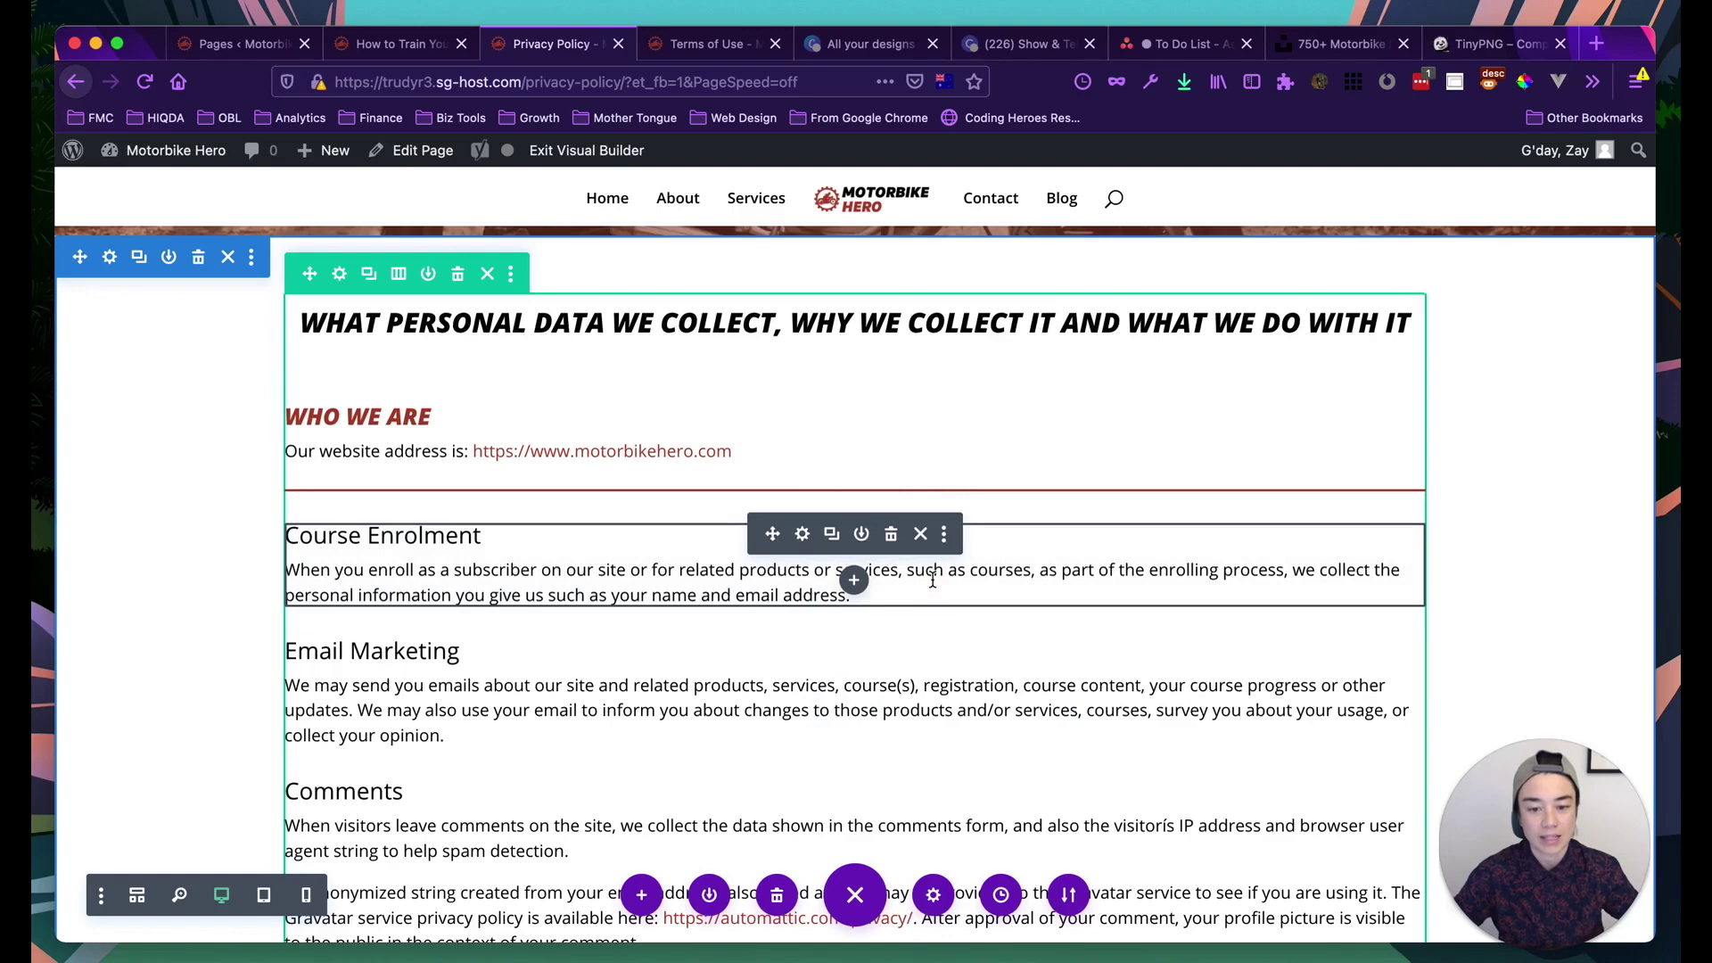
{"action": "left_click", "coordinate": [945, 538]}
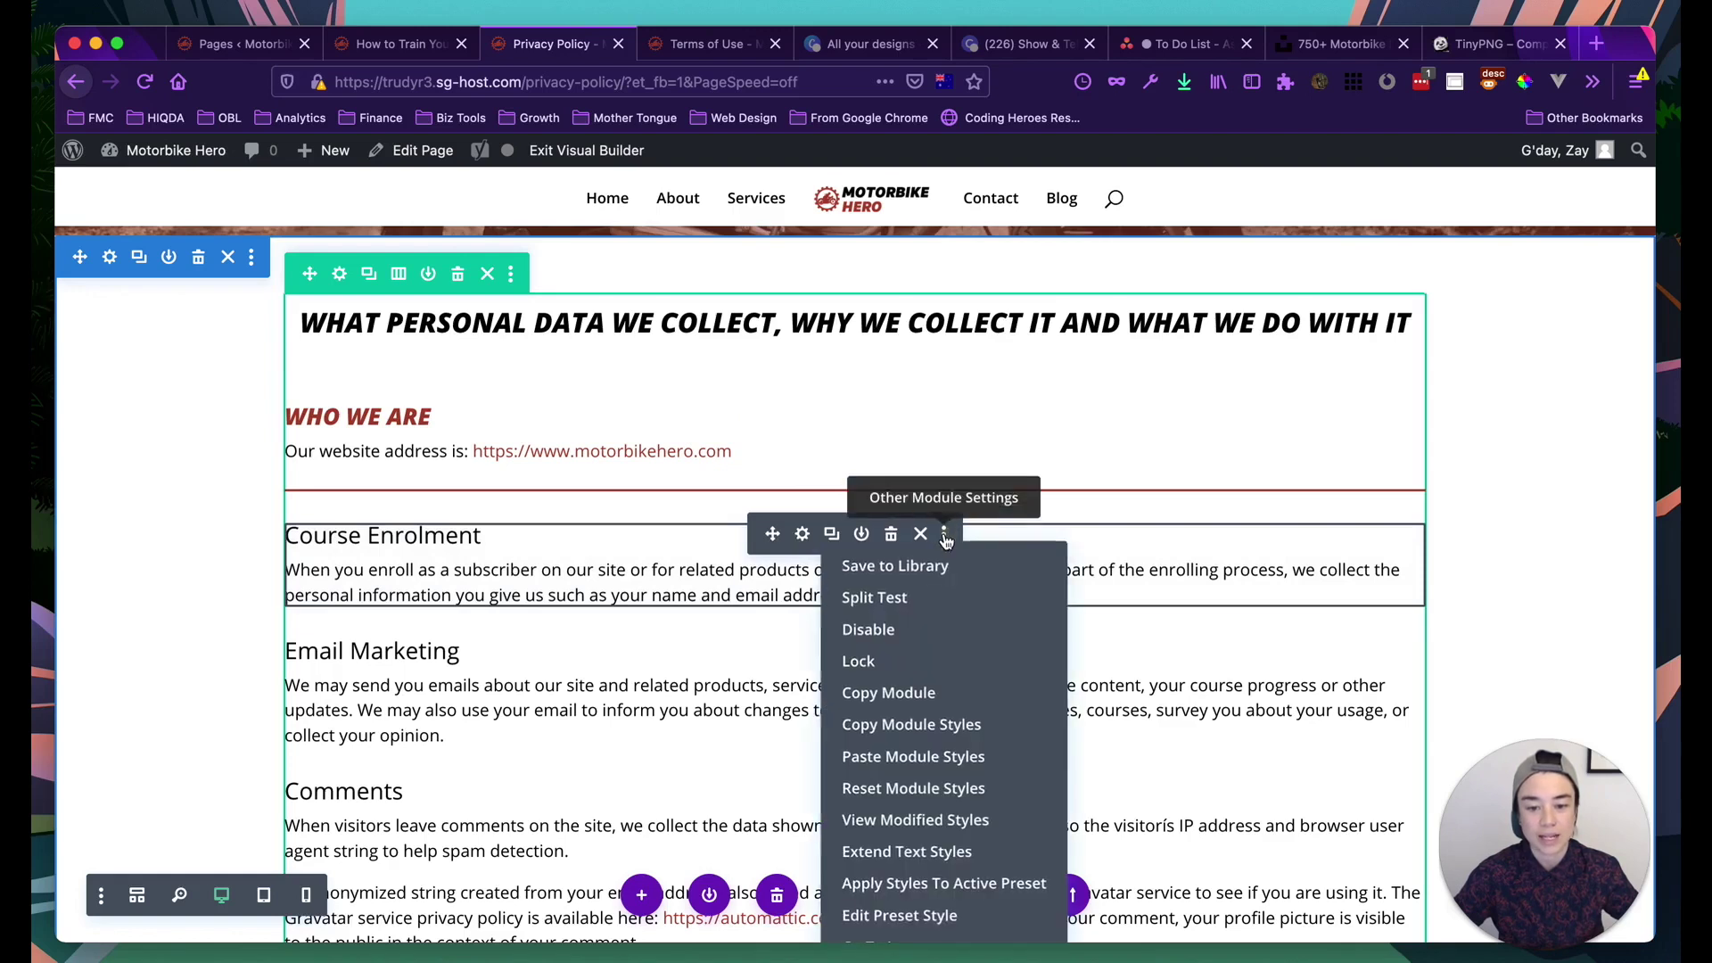
{"action": "left_click", "coordinate": [884, 756]}
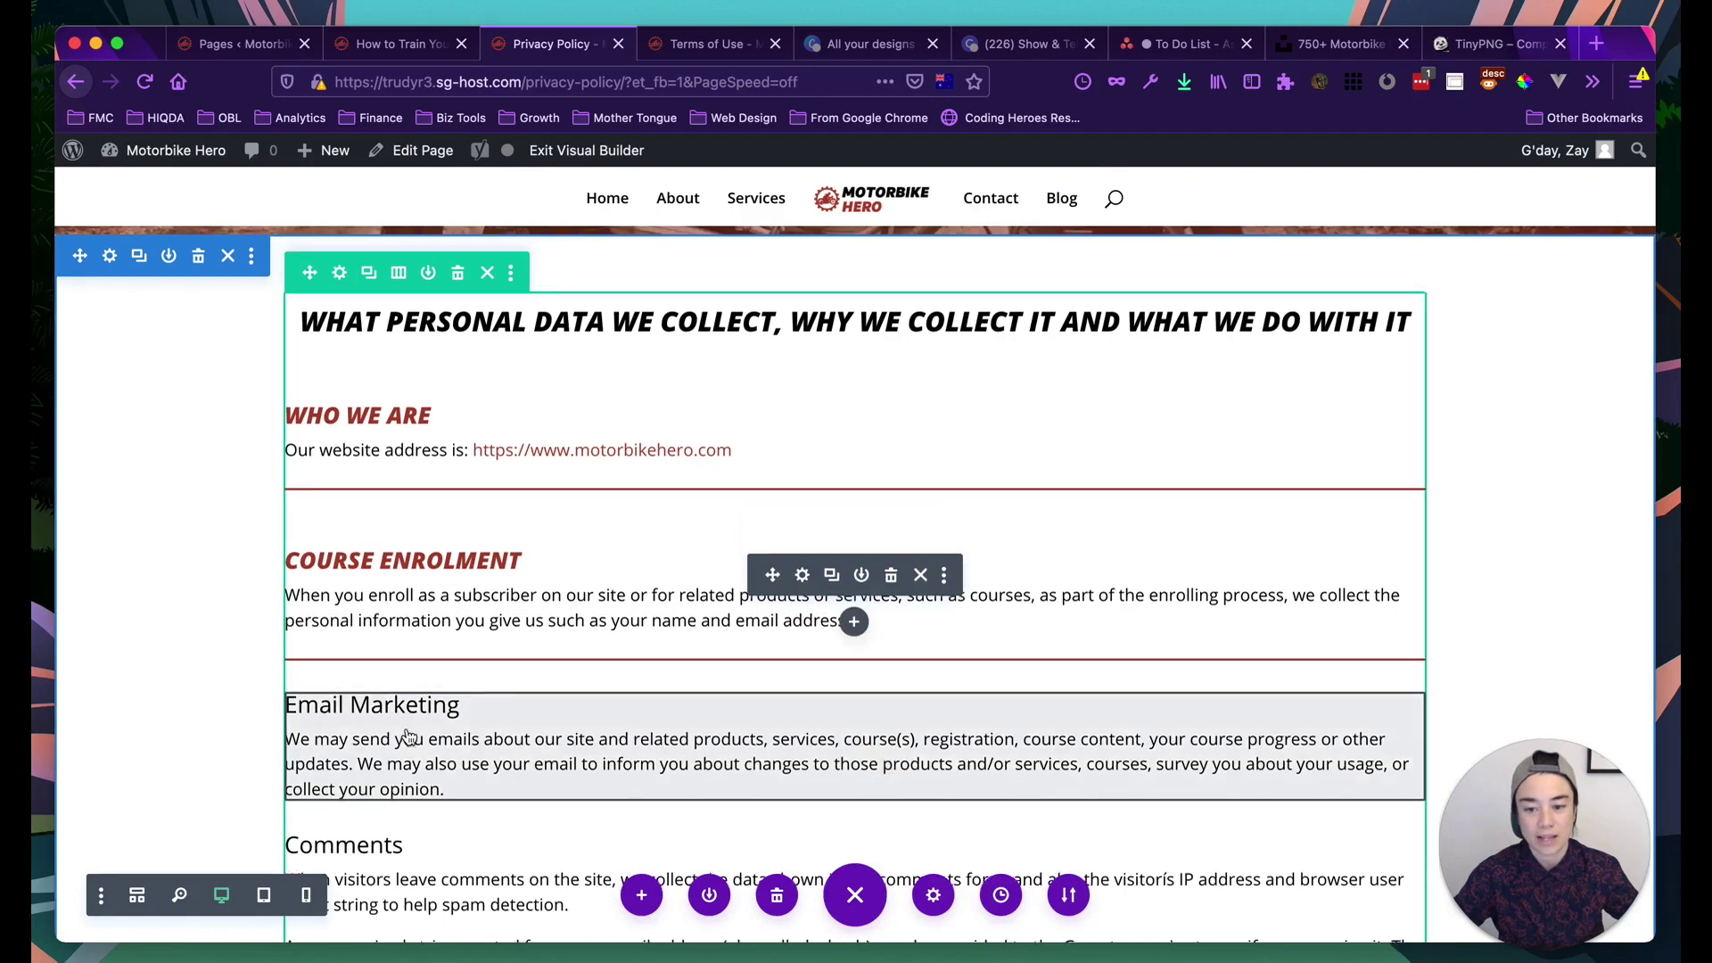
{"action": "scroll", "coordinate": [176, 658], "scroll_direction": "down", "scroll_amount": 2}
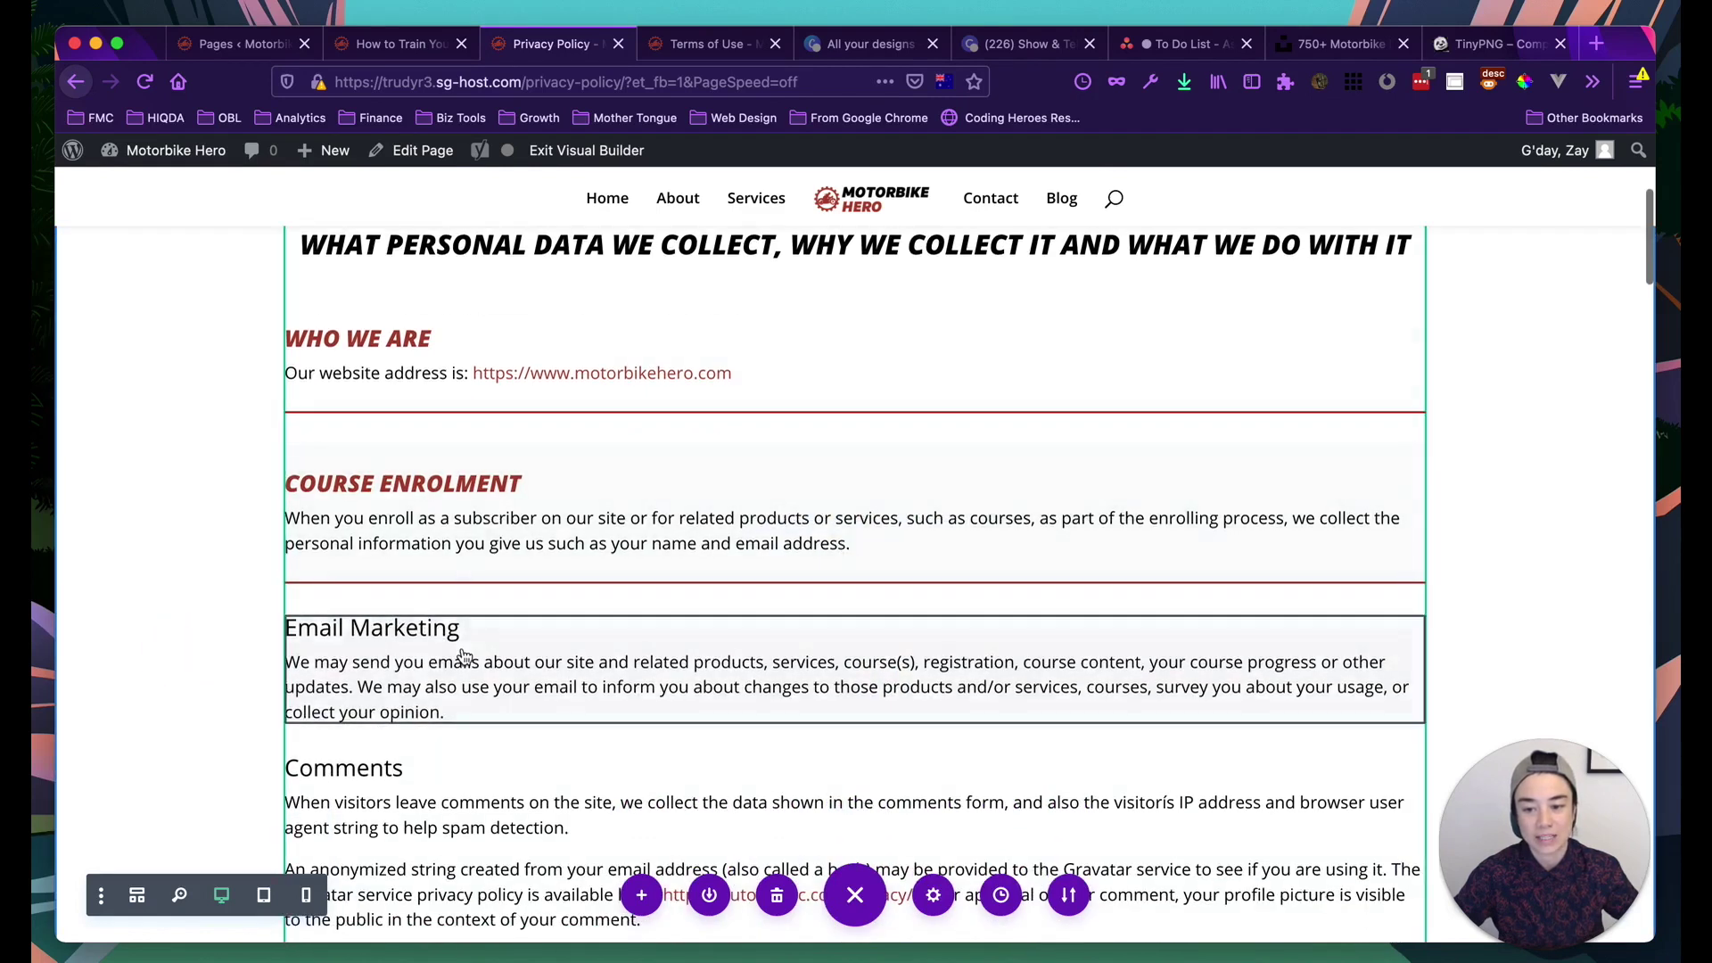
{"action": "scroll", "coordinate": [568, 597], "scroll_direction": "down", "scroll_amount": 2}
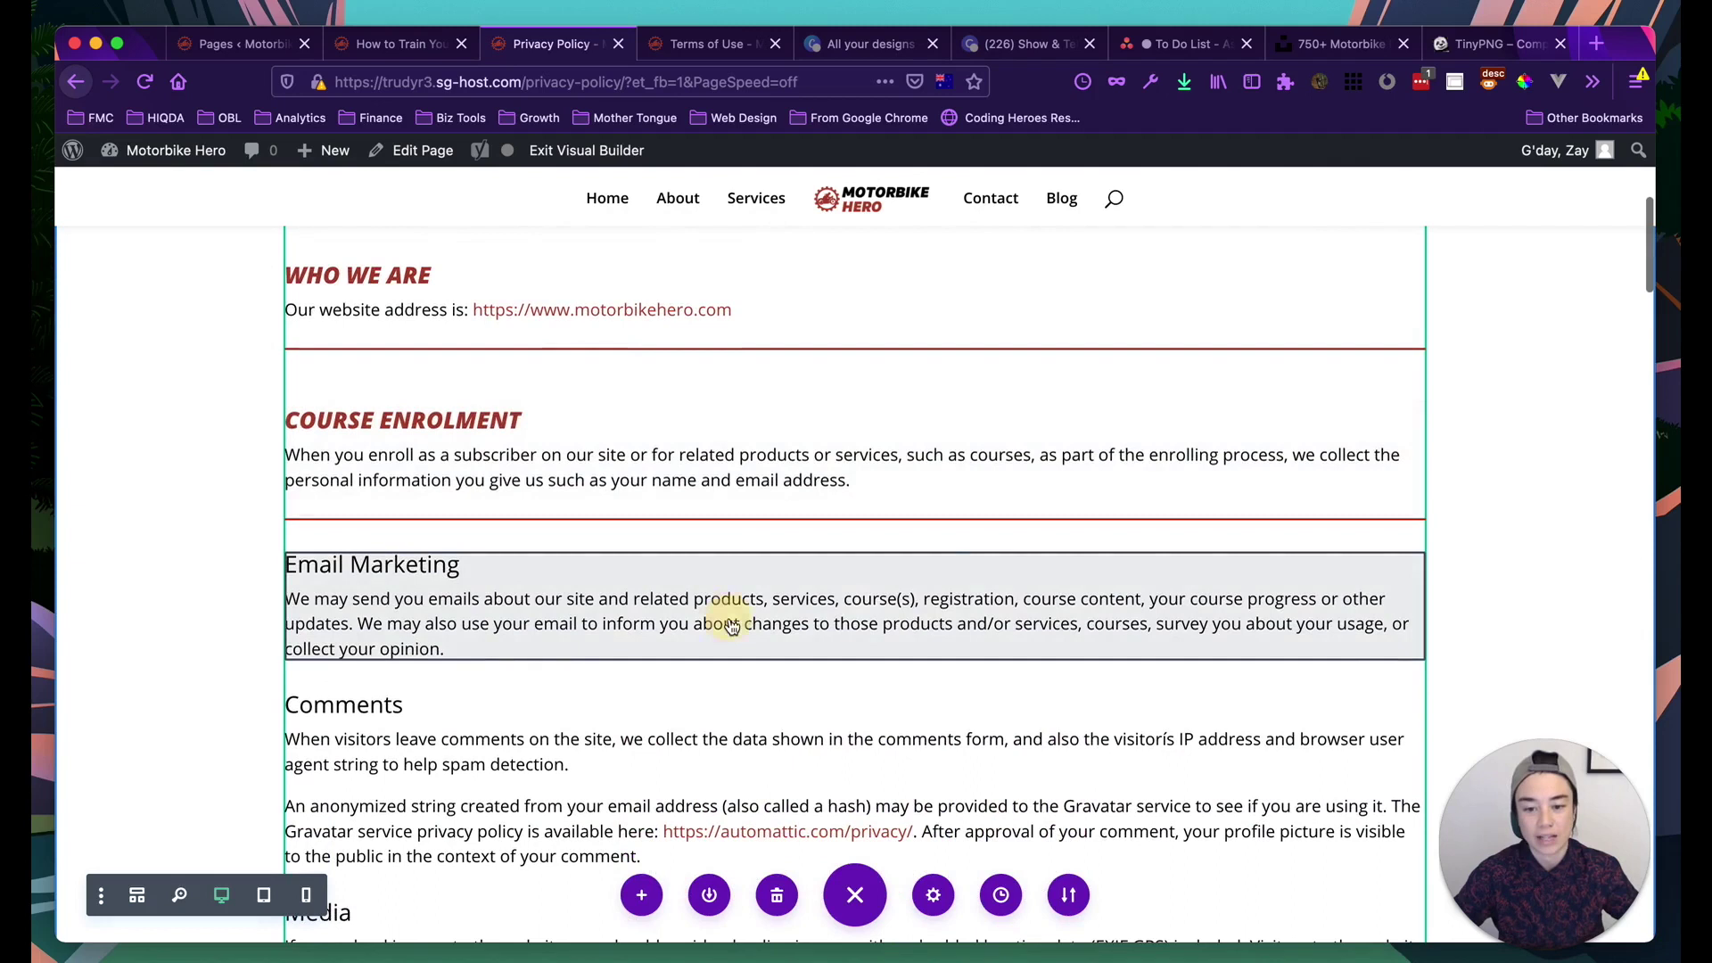
{"action": "left_click", "coordinate": [943, 562]}
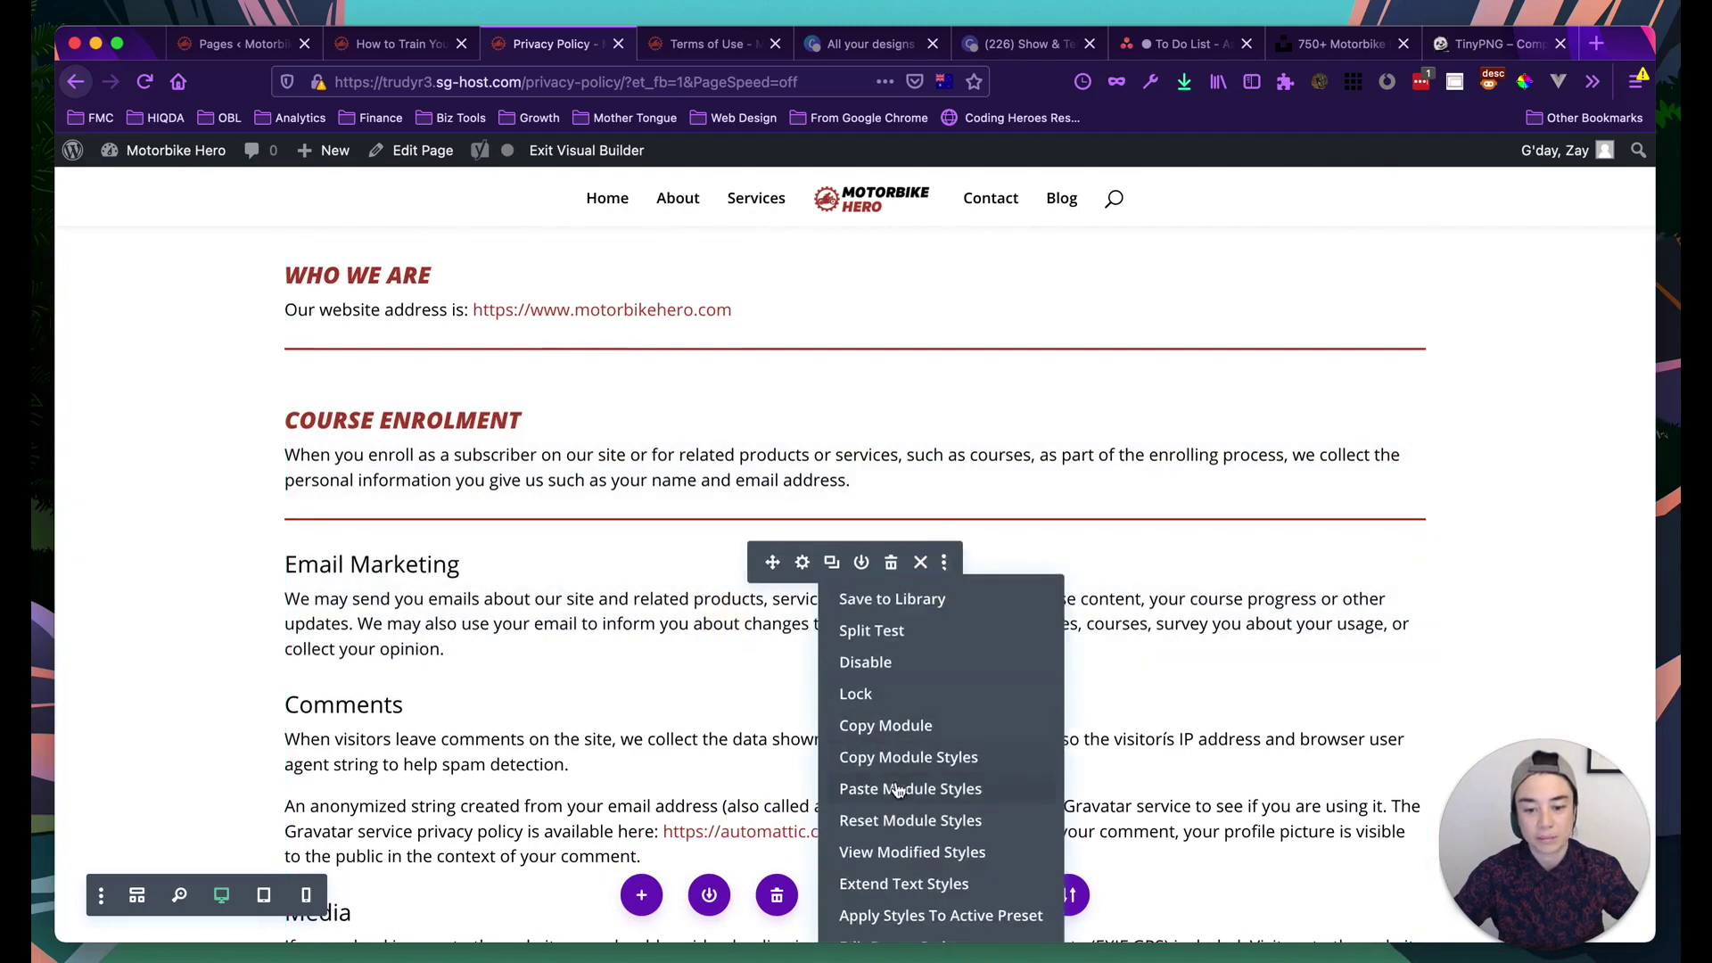
{"action": "left_click", "coordinate": [897, 787]}
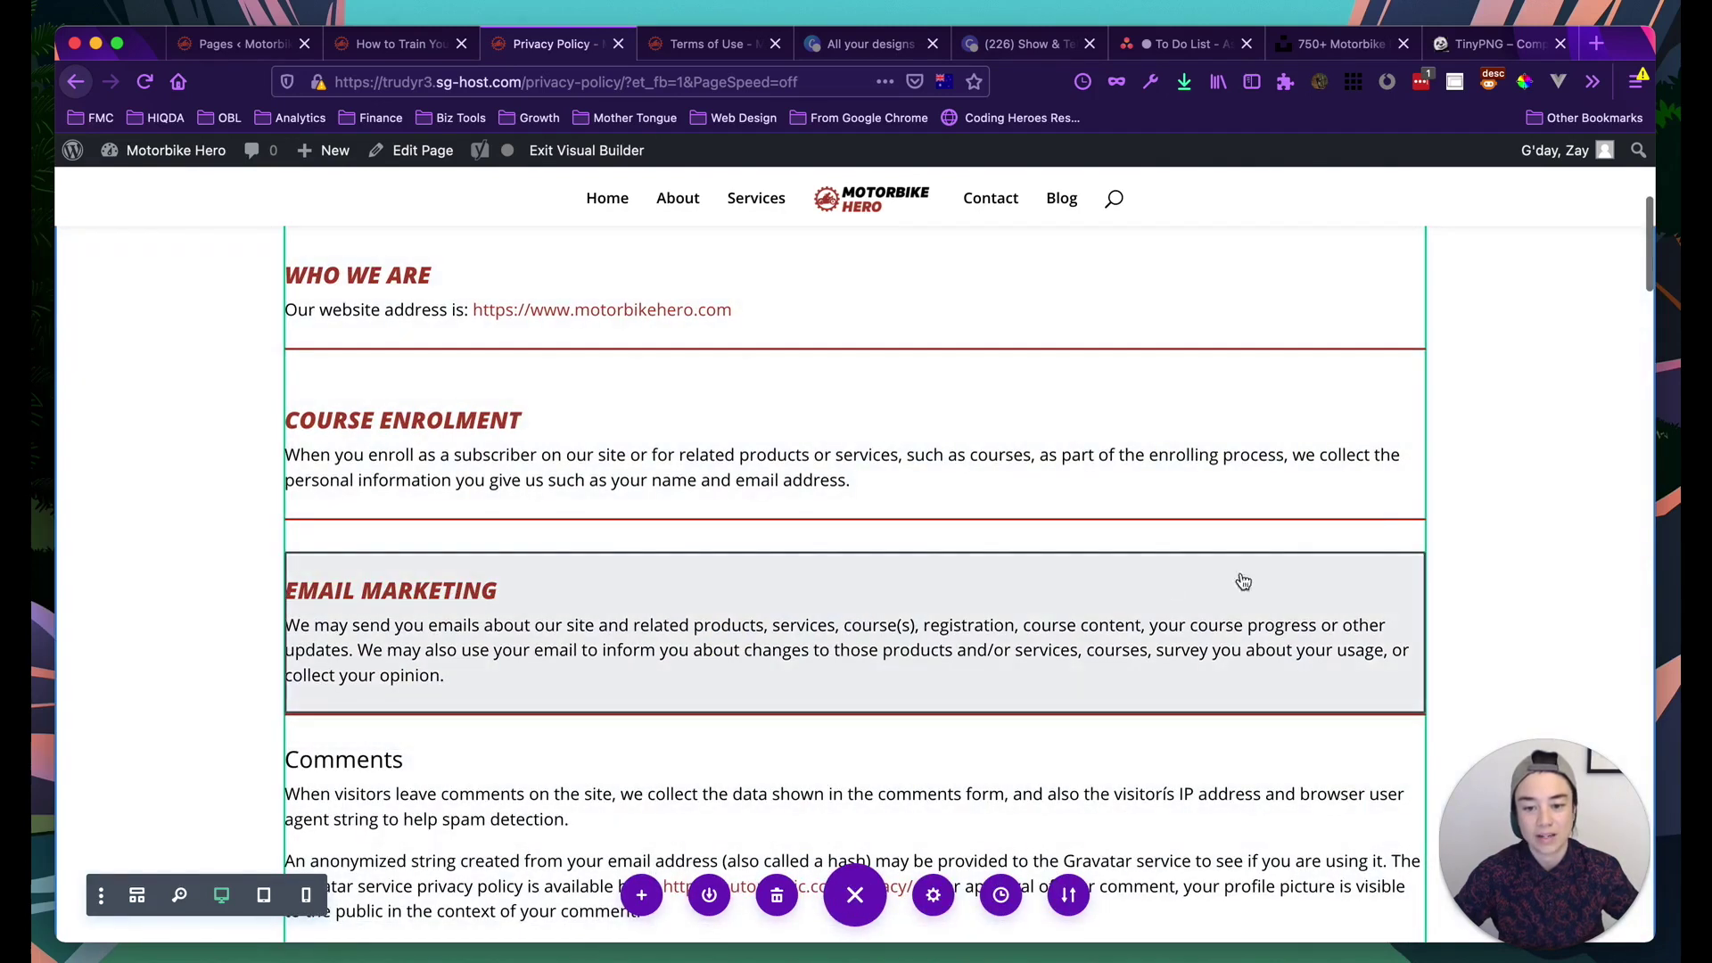
{"action": "scroll", "coordinate": [1324, 572], "scroll_direction": "down", "scroll_amount": 4}
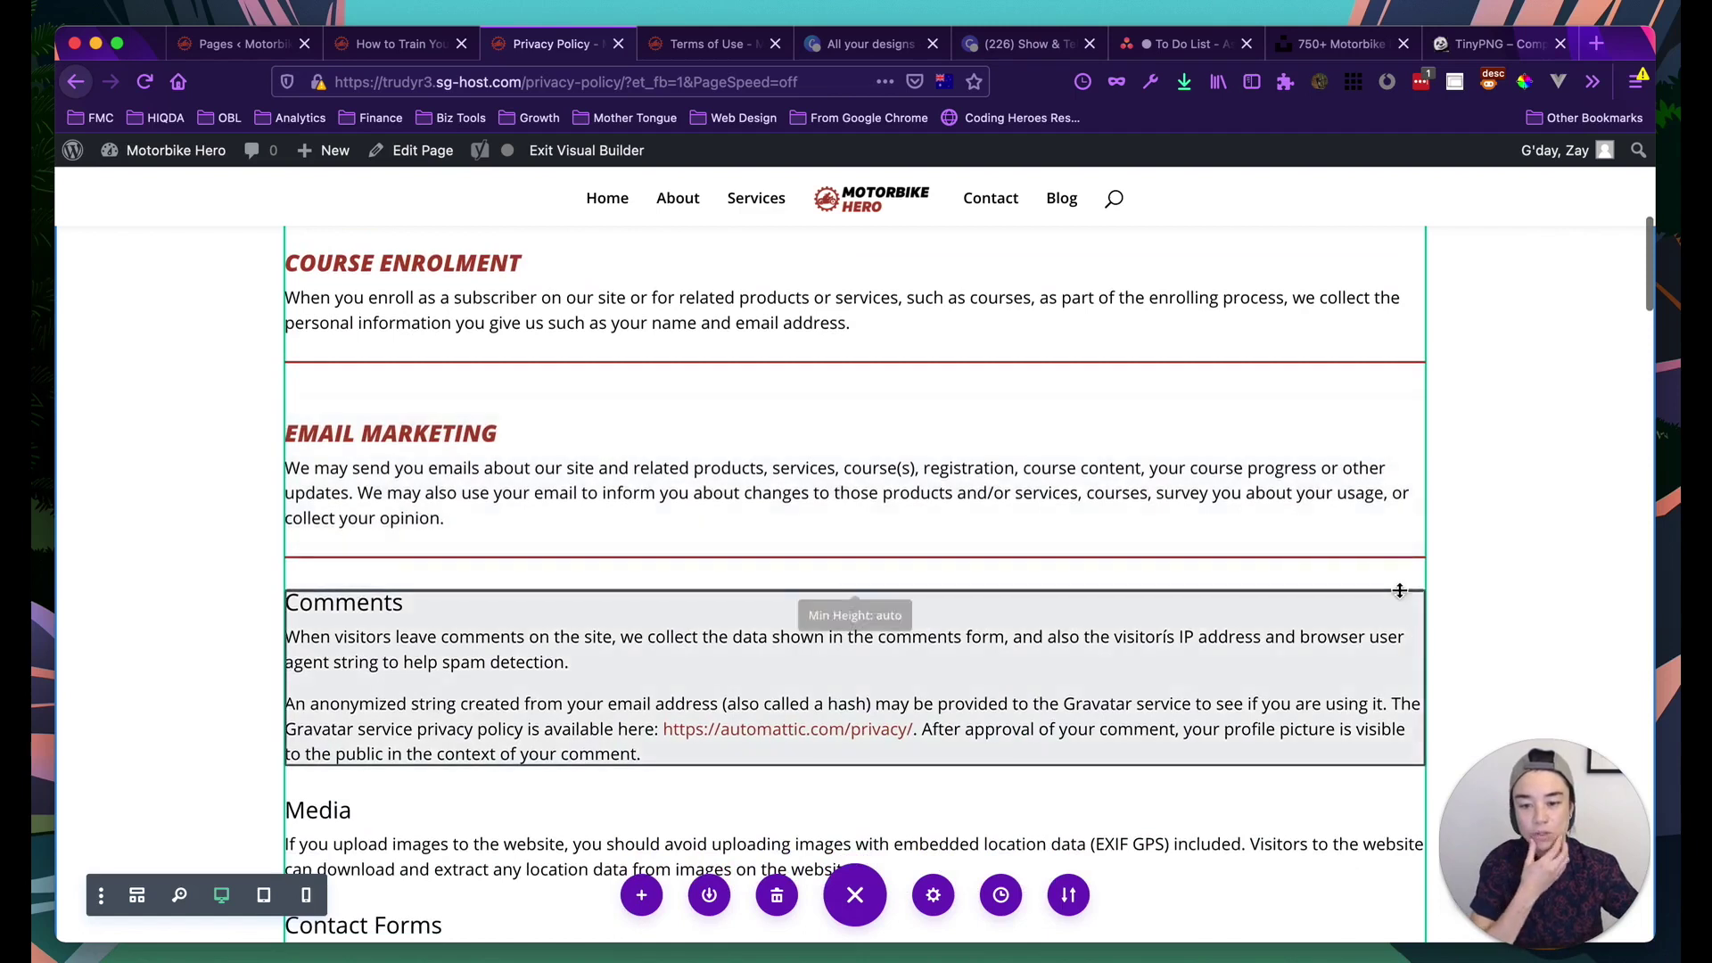
Scroll to the Email Marketing module and open its Other Module Settings menu
{"action": "scroll", "coordinate": [1266, 578], "scroll_direction": "up", "scroll_amount": 4}
{"action": "scroll", "coordinate": [1207, 581], "scroll_direction": "up", "scroll_amount": 4}
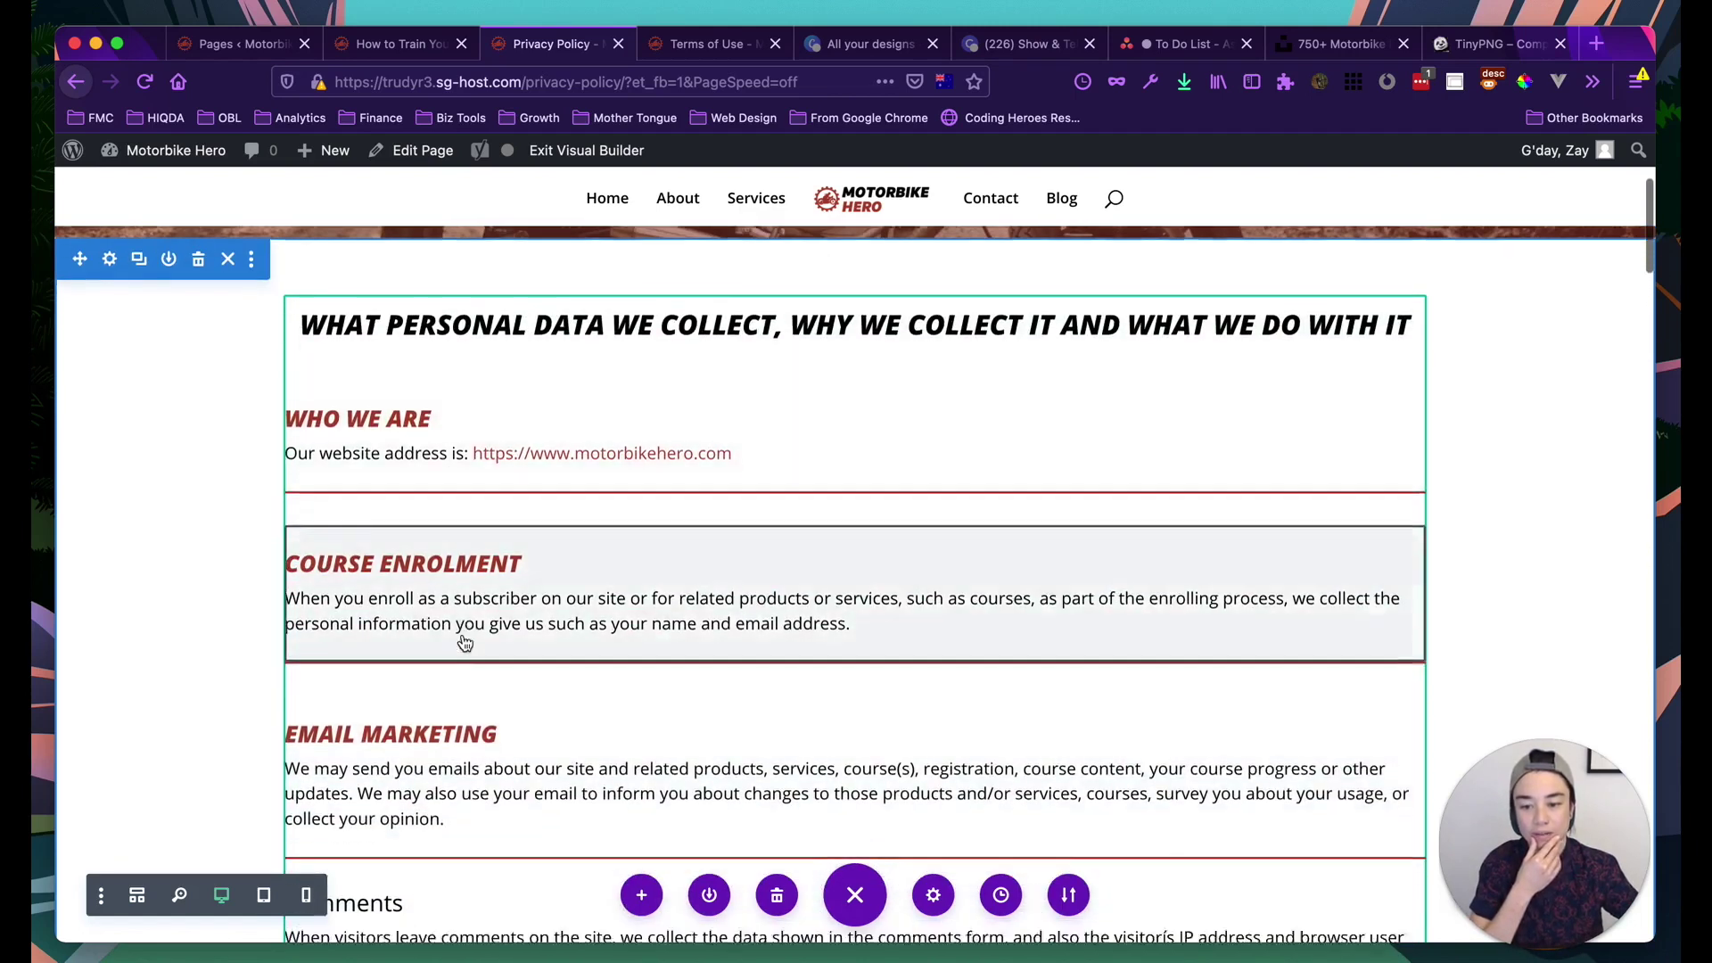
{"action": "scroll", "coordinate": [464, 642], "scroll_direction": "down", "scroll_amount": 3}
{"action": "scroll", "coordinate": [642, 683], "scroll_direction": "down", "scroll_amount": 12}
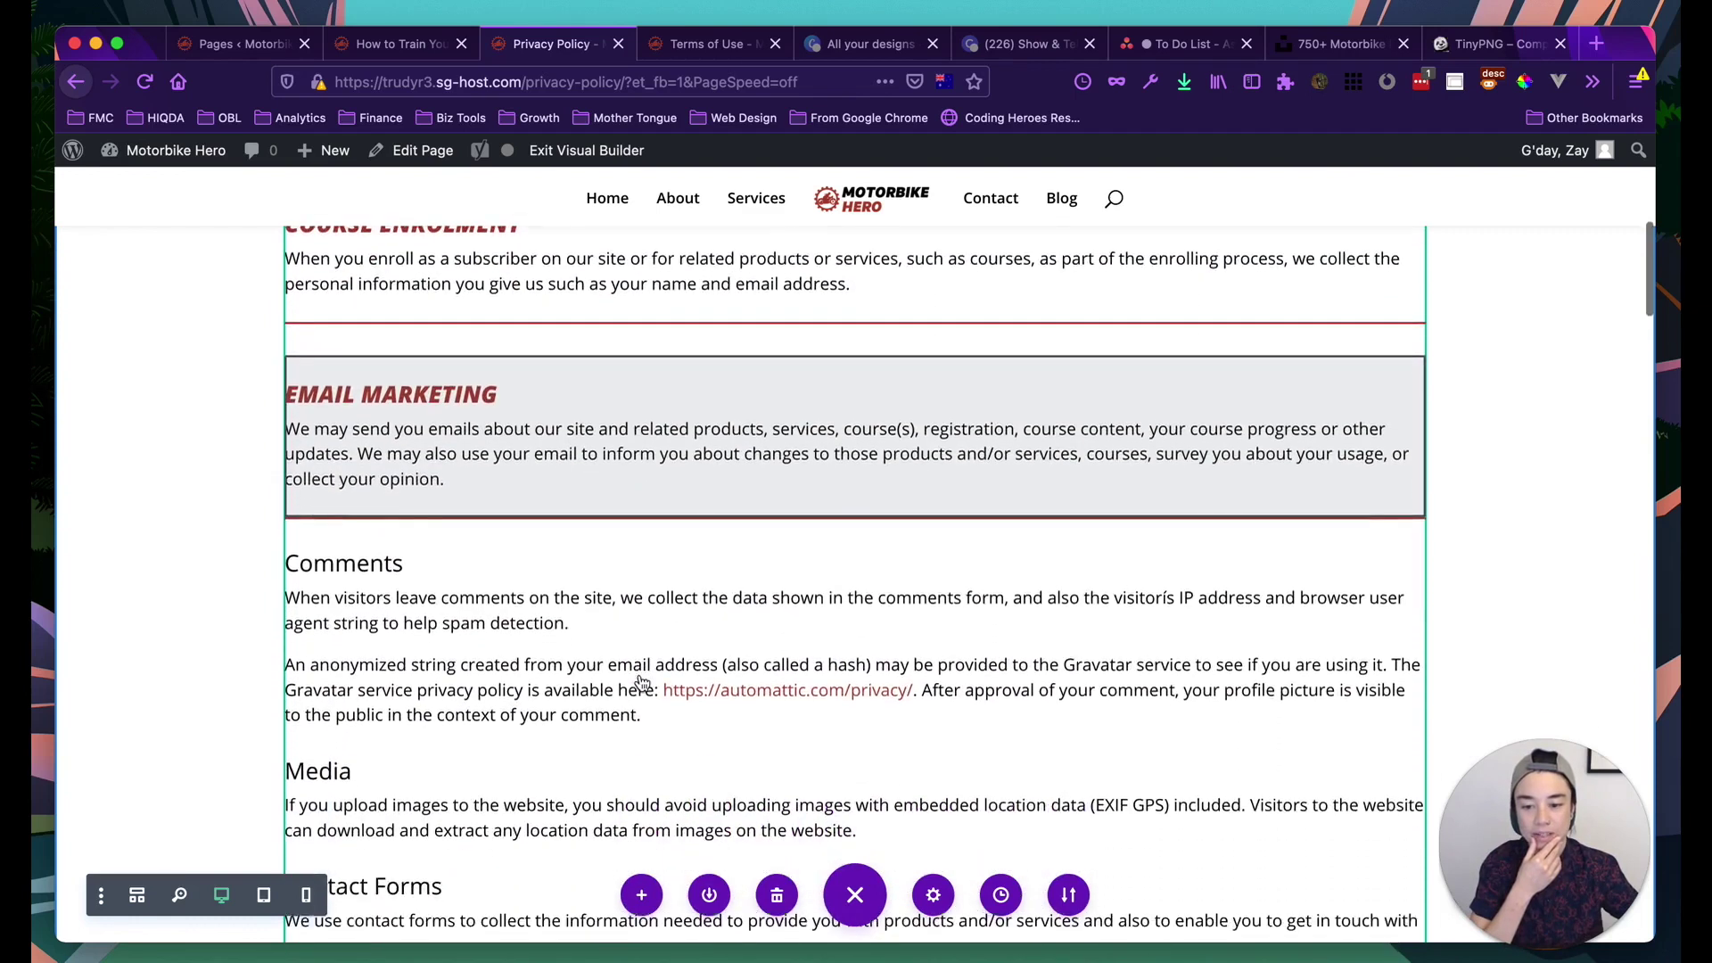
{"action": "scroll", "coordinate": [642, 683], "scroll_direction": "up", "scroll_amount": 15}
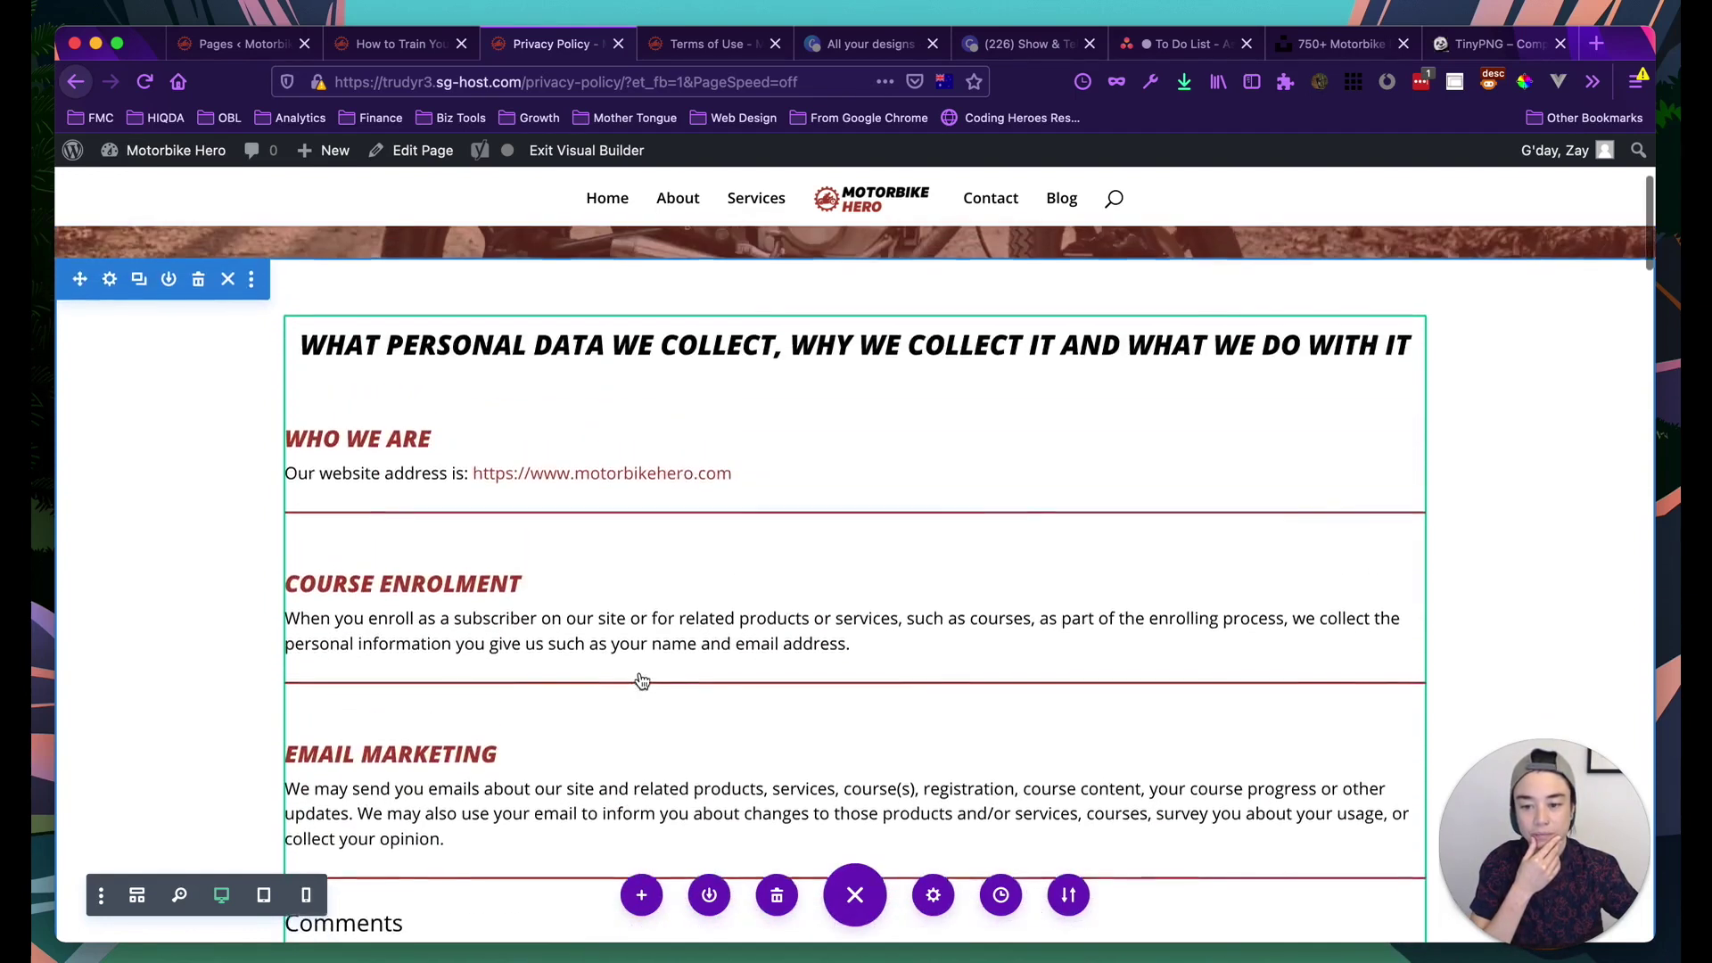
{"action": "scroll", "coordinate": [524, 593], "scroll_direction": "down", "scroll_amount": 4}
{"action": "scroll", "coordinate": [523, 593], "scroll_direction": "down", "scroll_amount": 2}
{"action": "scroll", "coordinate": [523, 601], "scroll_direction": "up", "scroll_amount": 4}
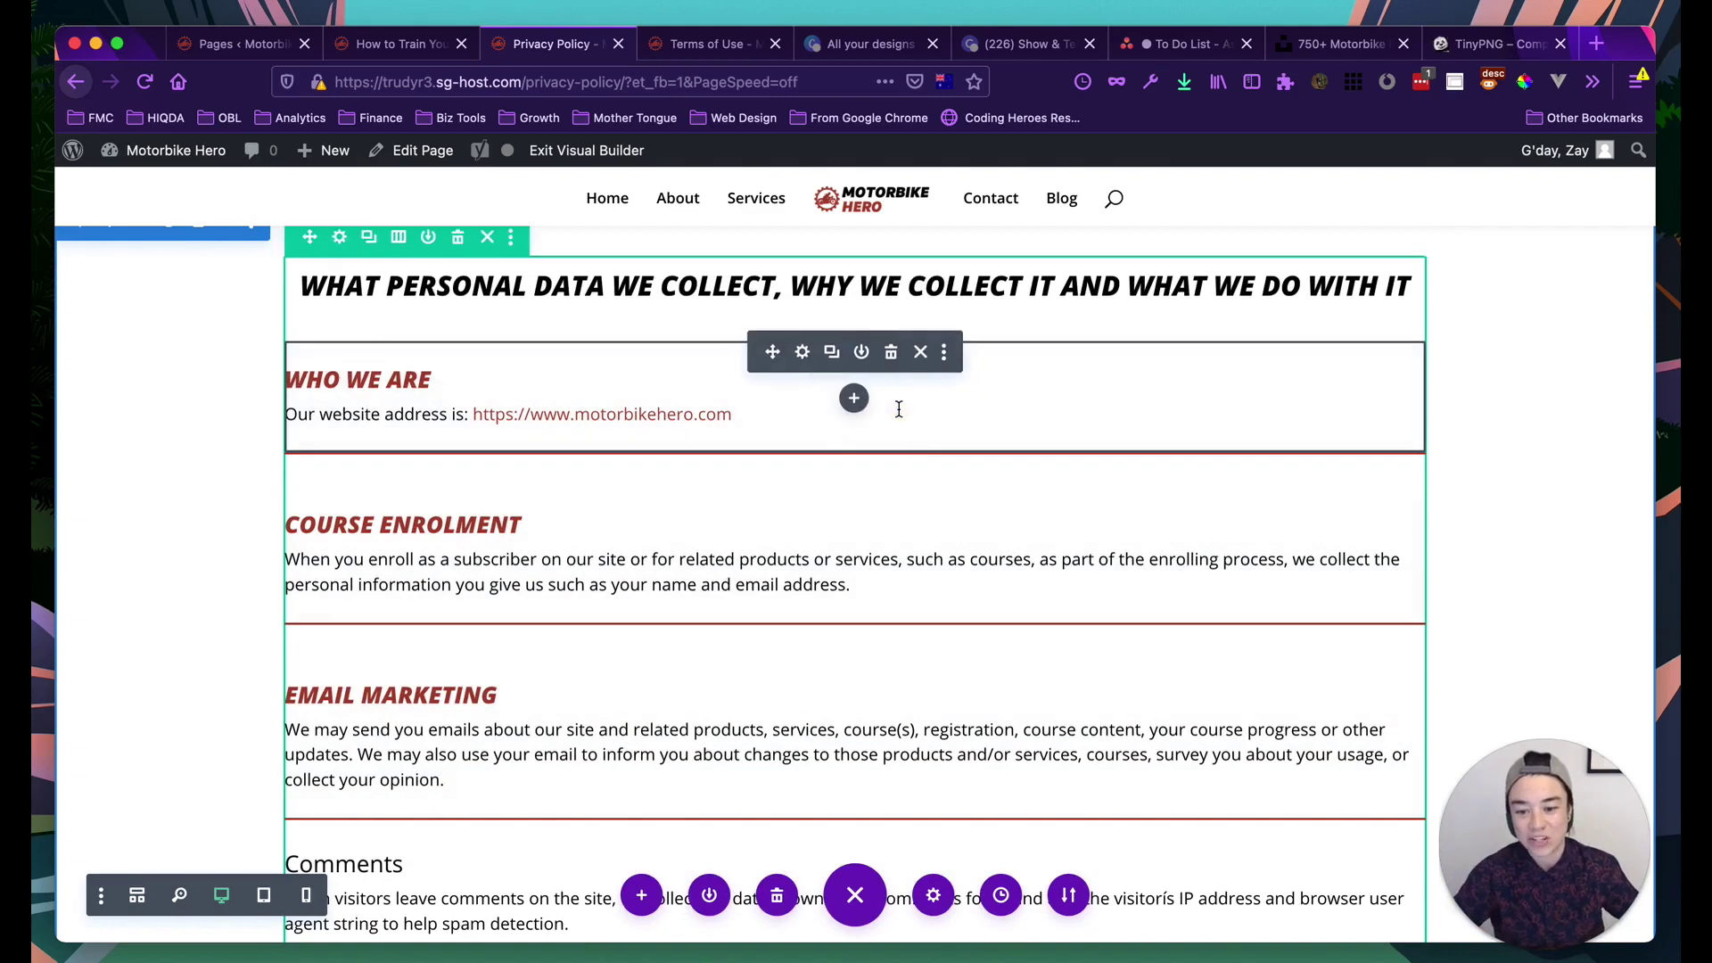
{"action": "scroll", "coordinate": [807, 686], "scroll_direction": "down", "scroll_amount": 5}
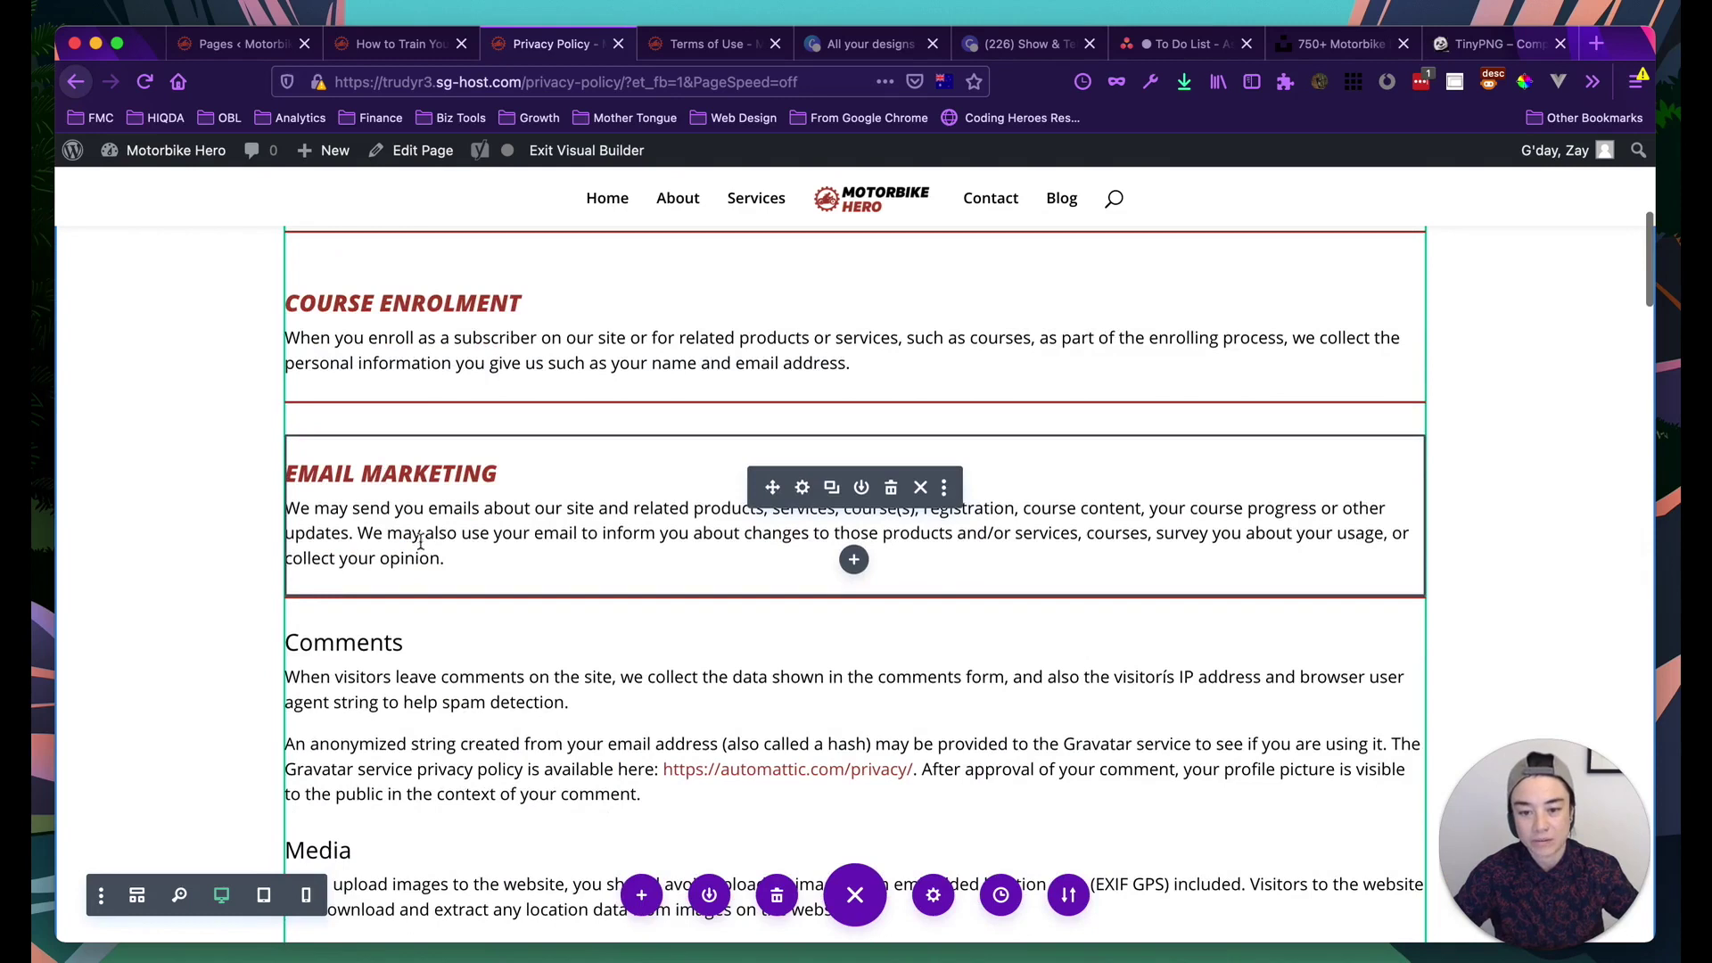
{"action": "scroll", "coordinate": [588, 538], "scroll_direction": "down", "scroll_amount": 1}
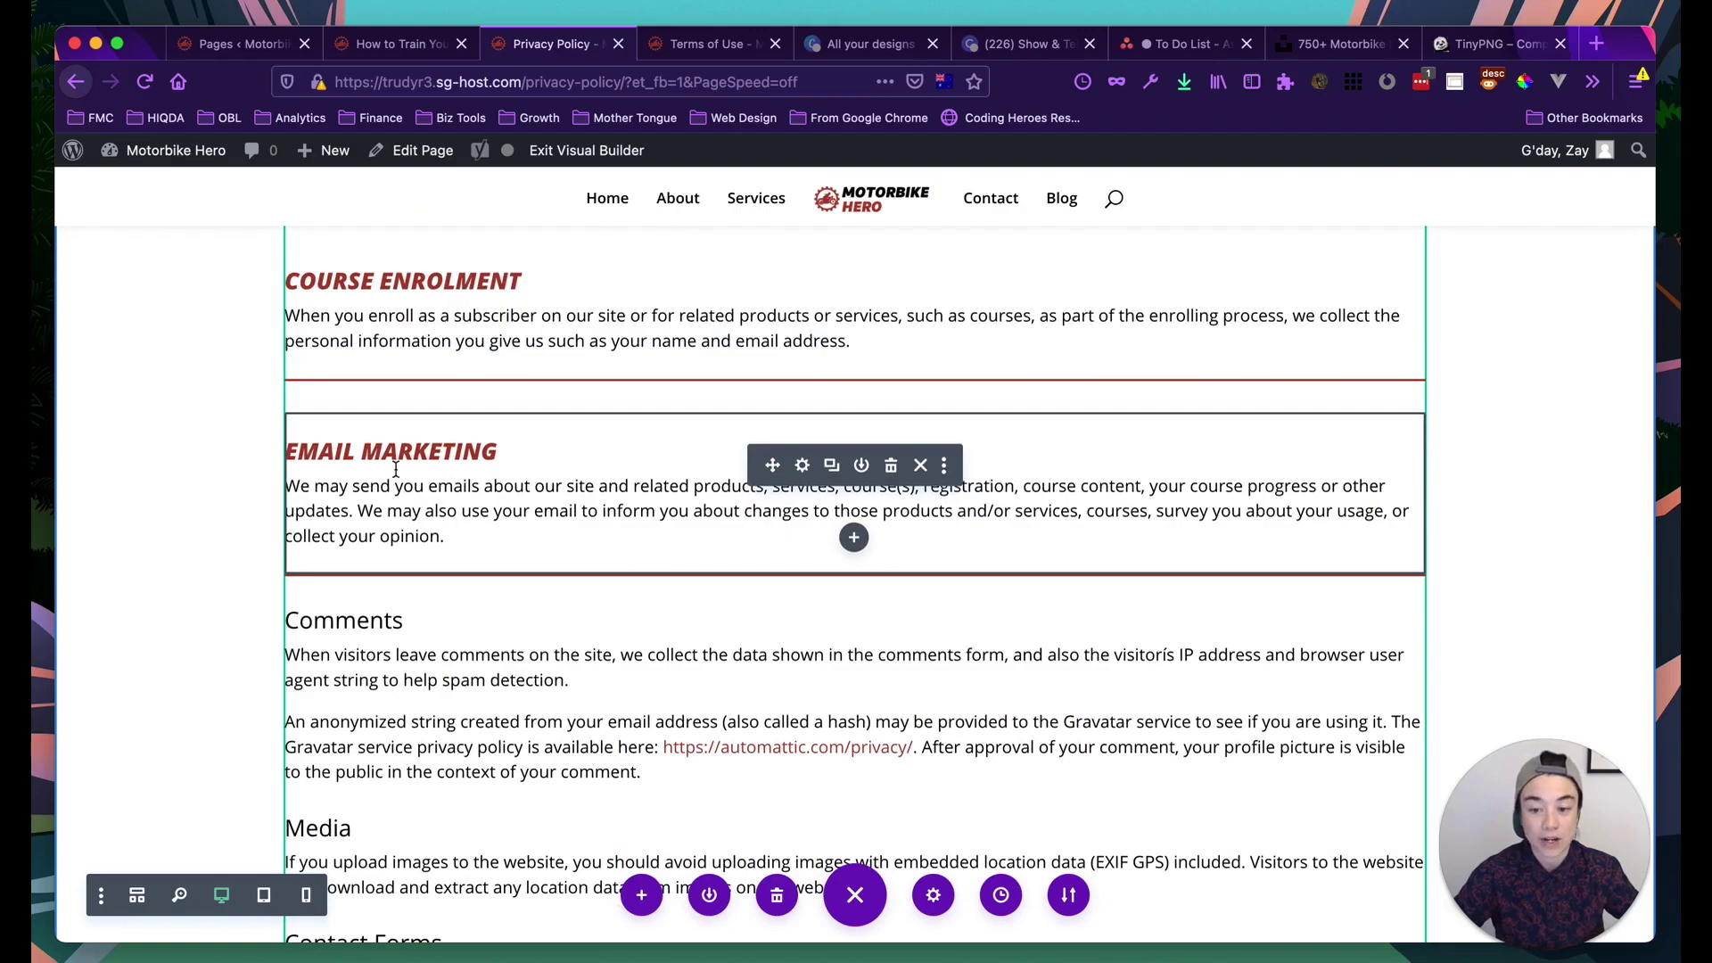
{"action": "scroll", "coordinate": [395, 469], "scroll_direction": "down", "scroll_amount": 2}
{"action": "scroll", "coordinate": [413, 643], "scroll_direction": "down", "scroll_amount": 20}
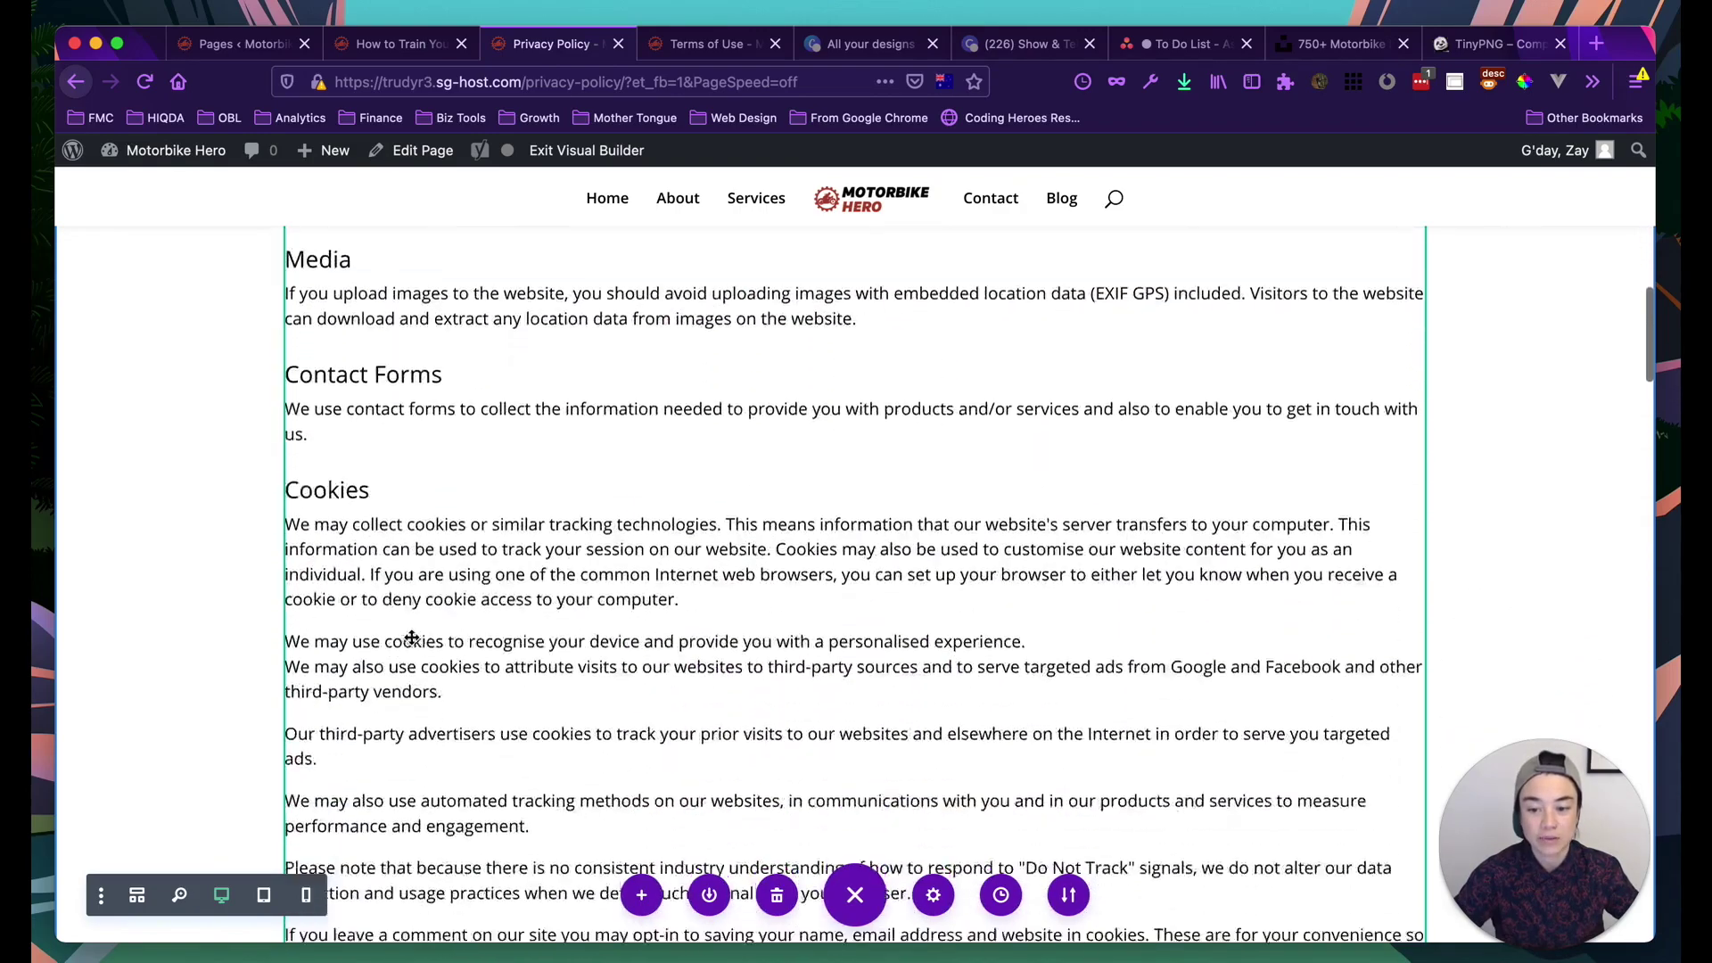
{"action": "scroll", "coordinate": [411, 637], "scroll_direction": "down", "scroll_amount": 20}
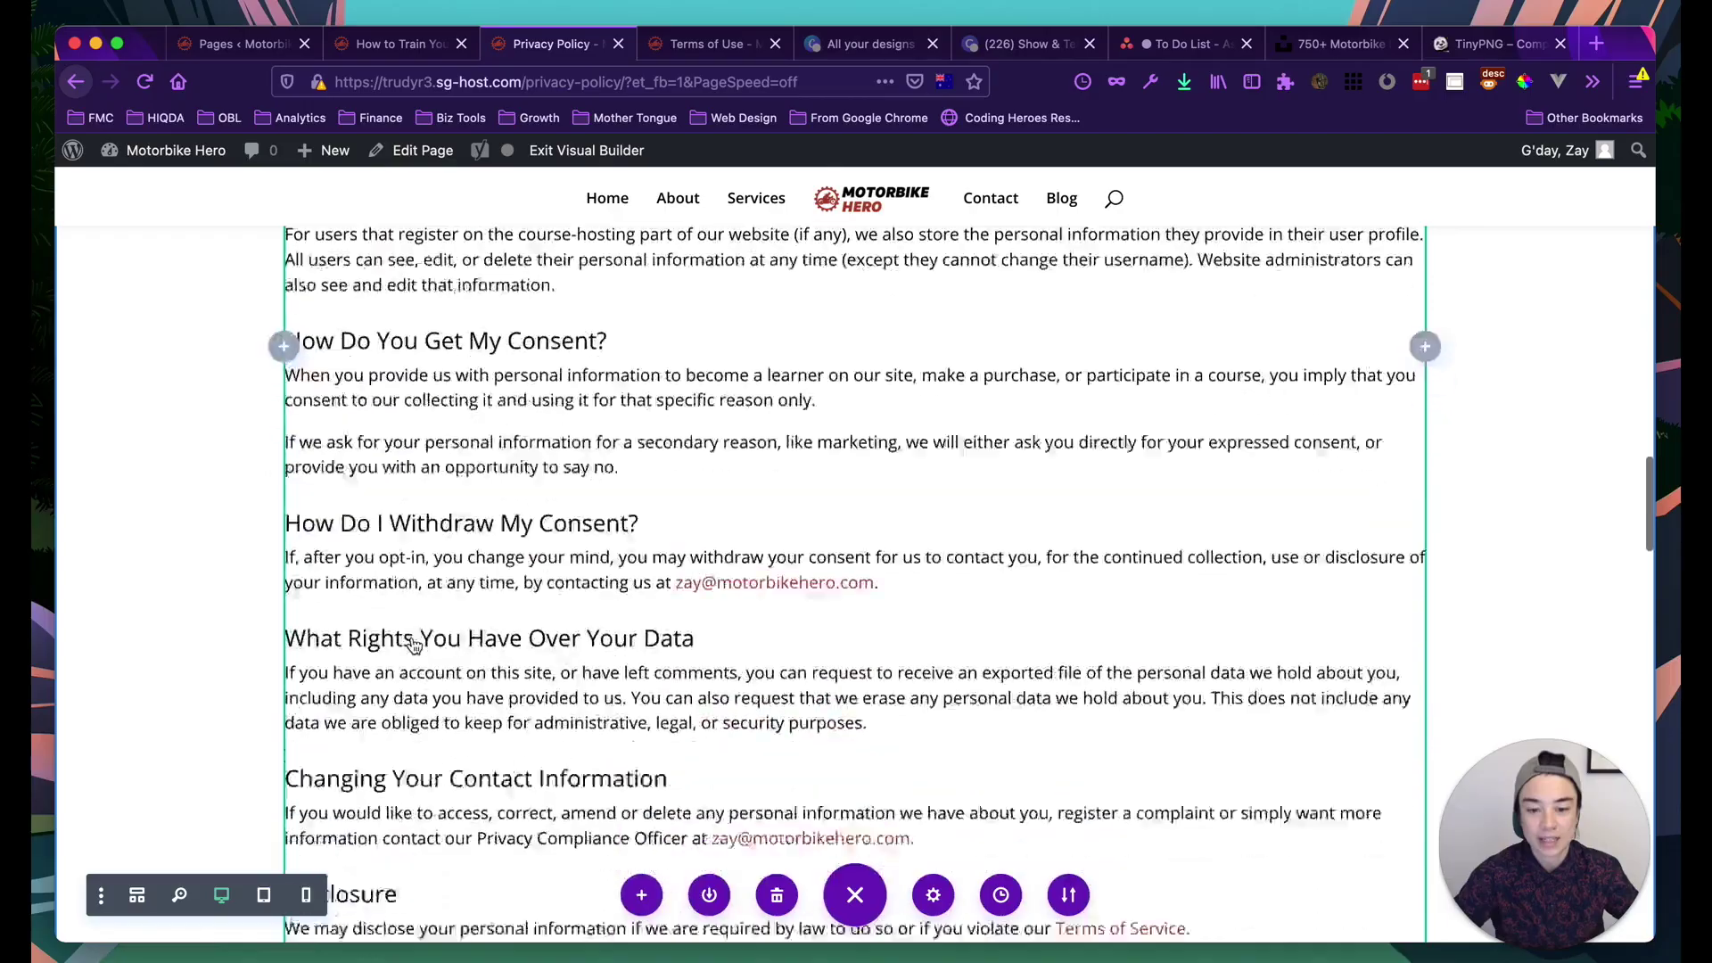
{"action": "scroll", "coordinate": [411, 642], "scroll_direction": "down", "scroll_amount": 20}
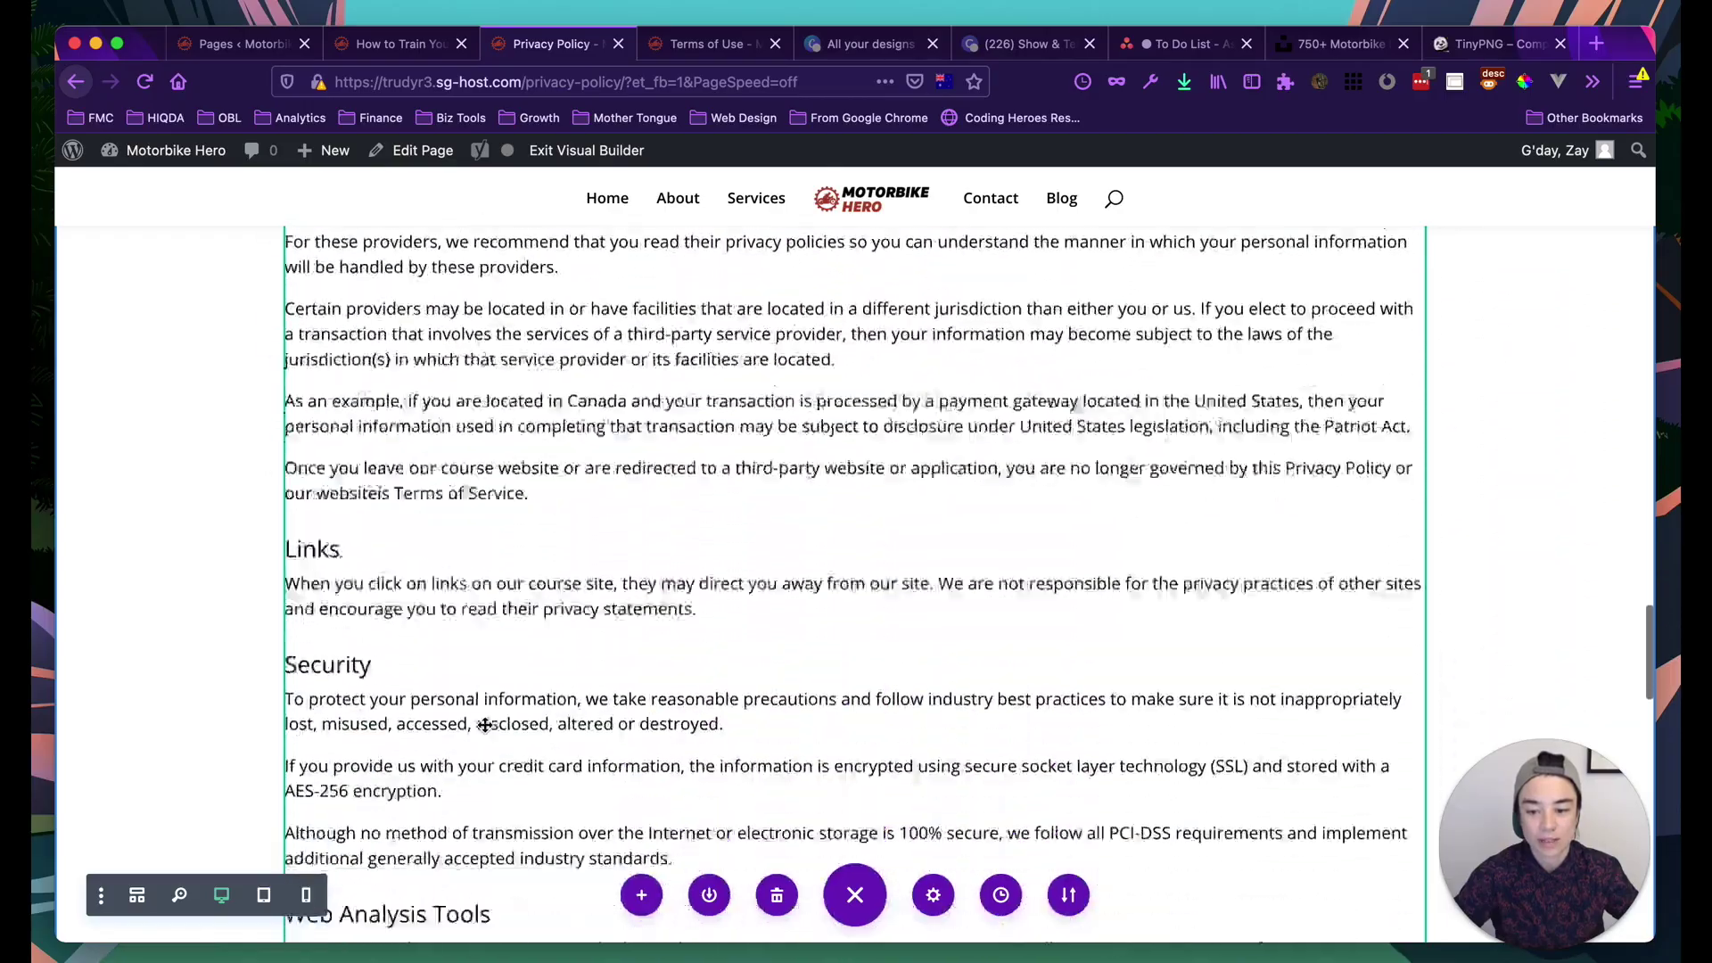
{"action": "scroll", "coordinate": [480, 472], "scroll_direction": "up", "scroll_amount": 12}
{"action": "scroll", "coordinate": [480, 473], "scroll_direction": "up", "scroll_amount": 20}
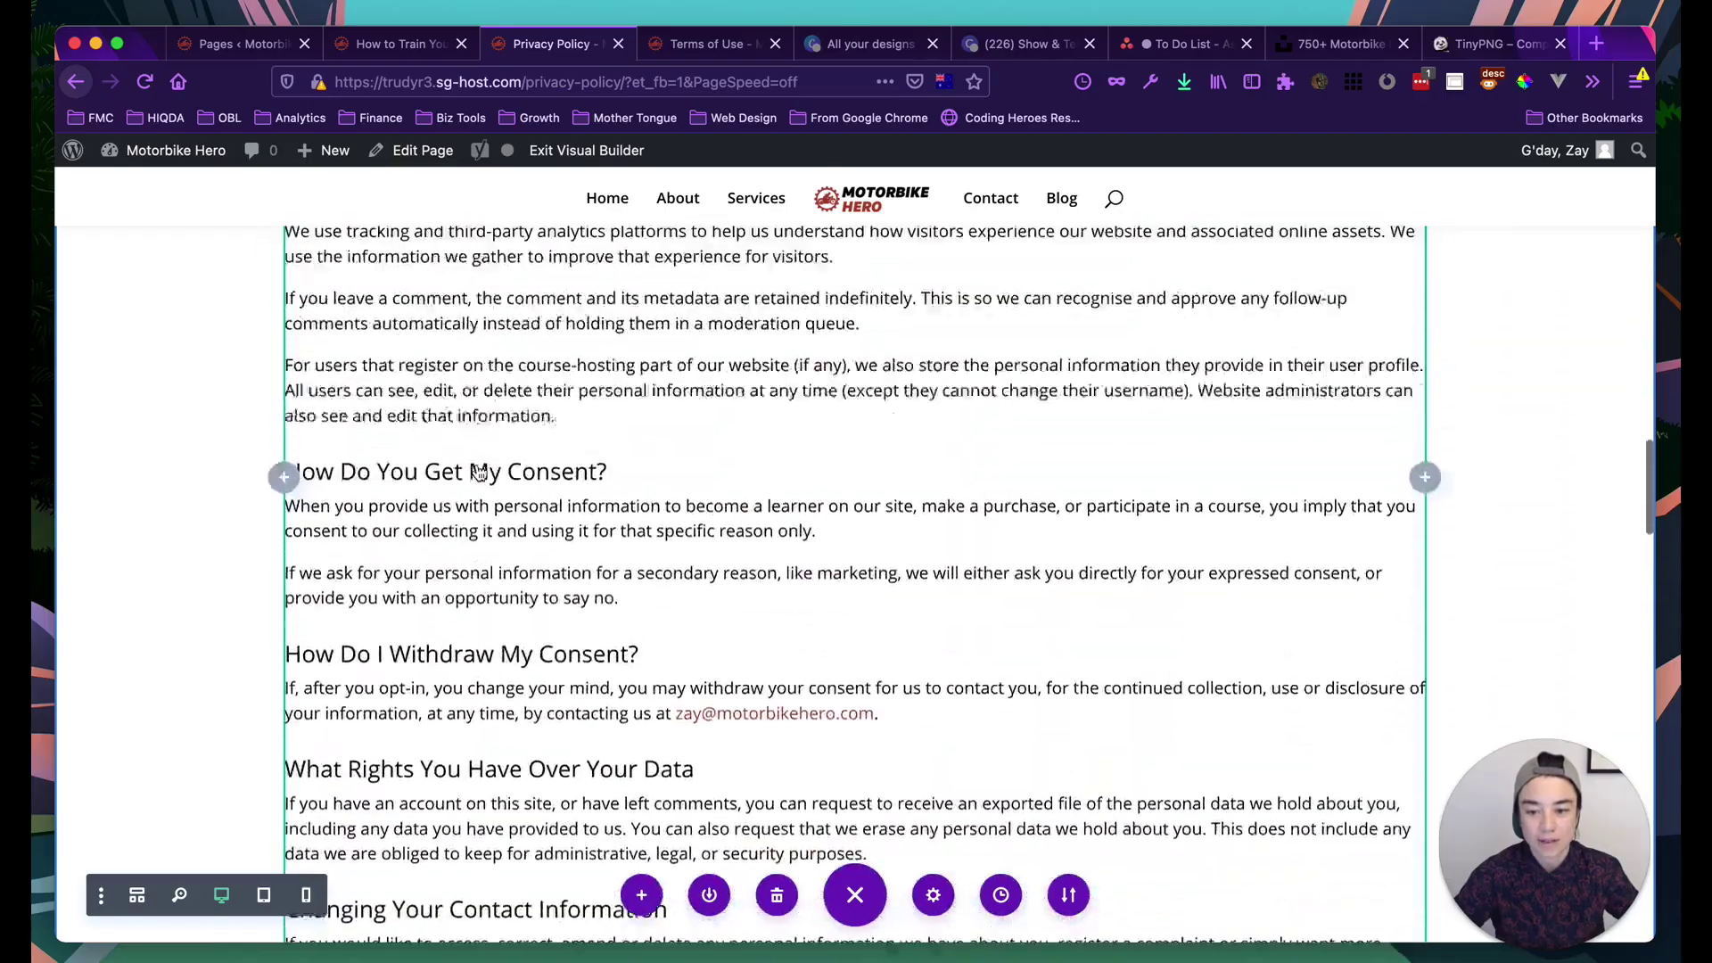
{"action": "scroll", "coordinate": [479, 473], "scroll_direction": "up", "scroll_amount": 20}
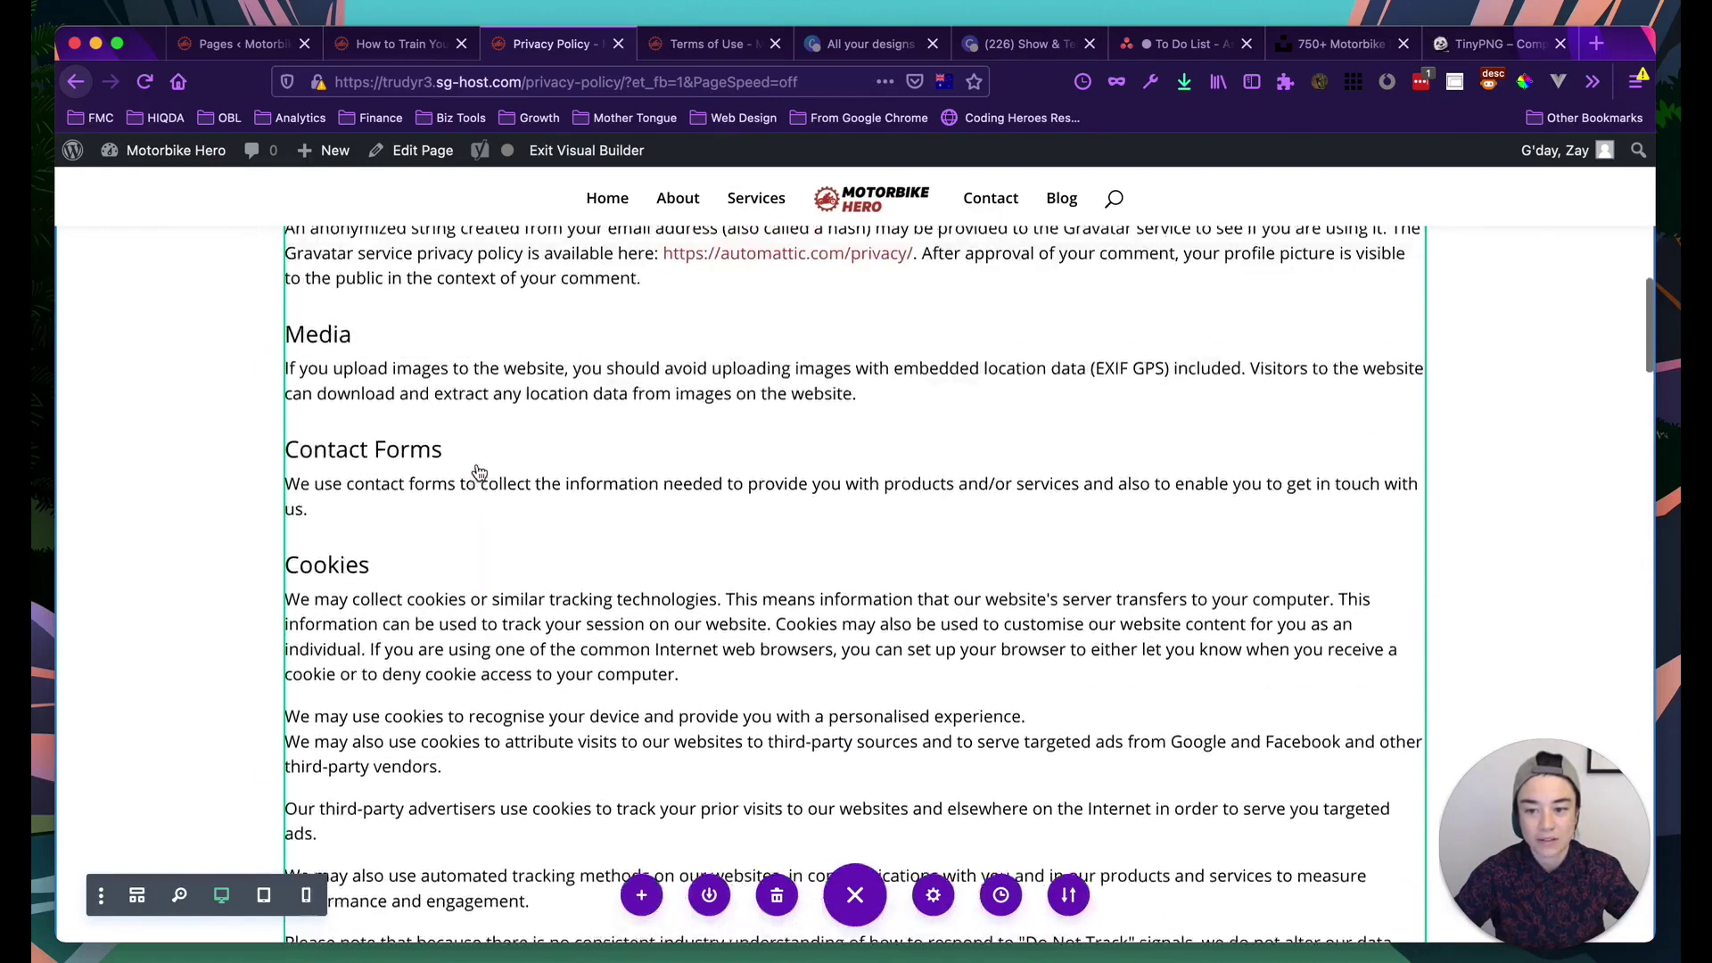
{"action": "scroll", "coordinate": [722, 463], "scroll_direction": "up", "scroll_amount": 2}
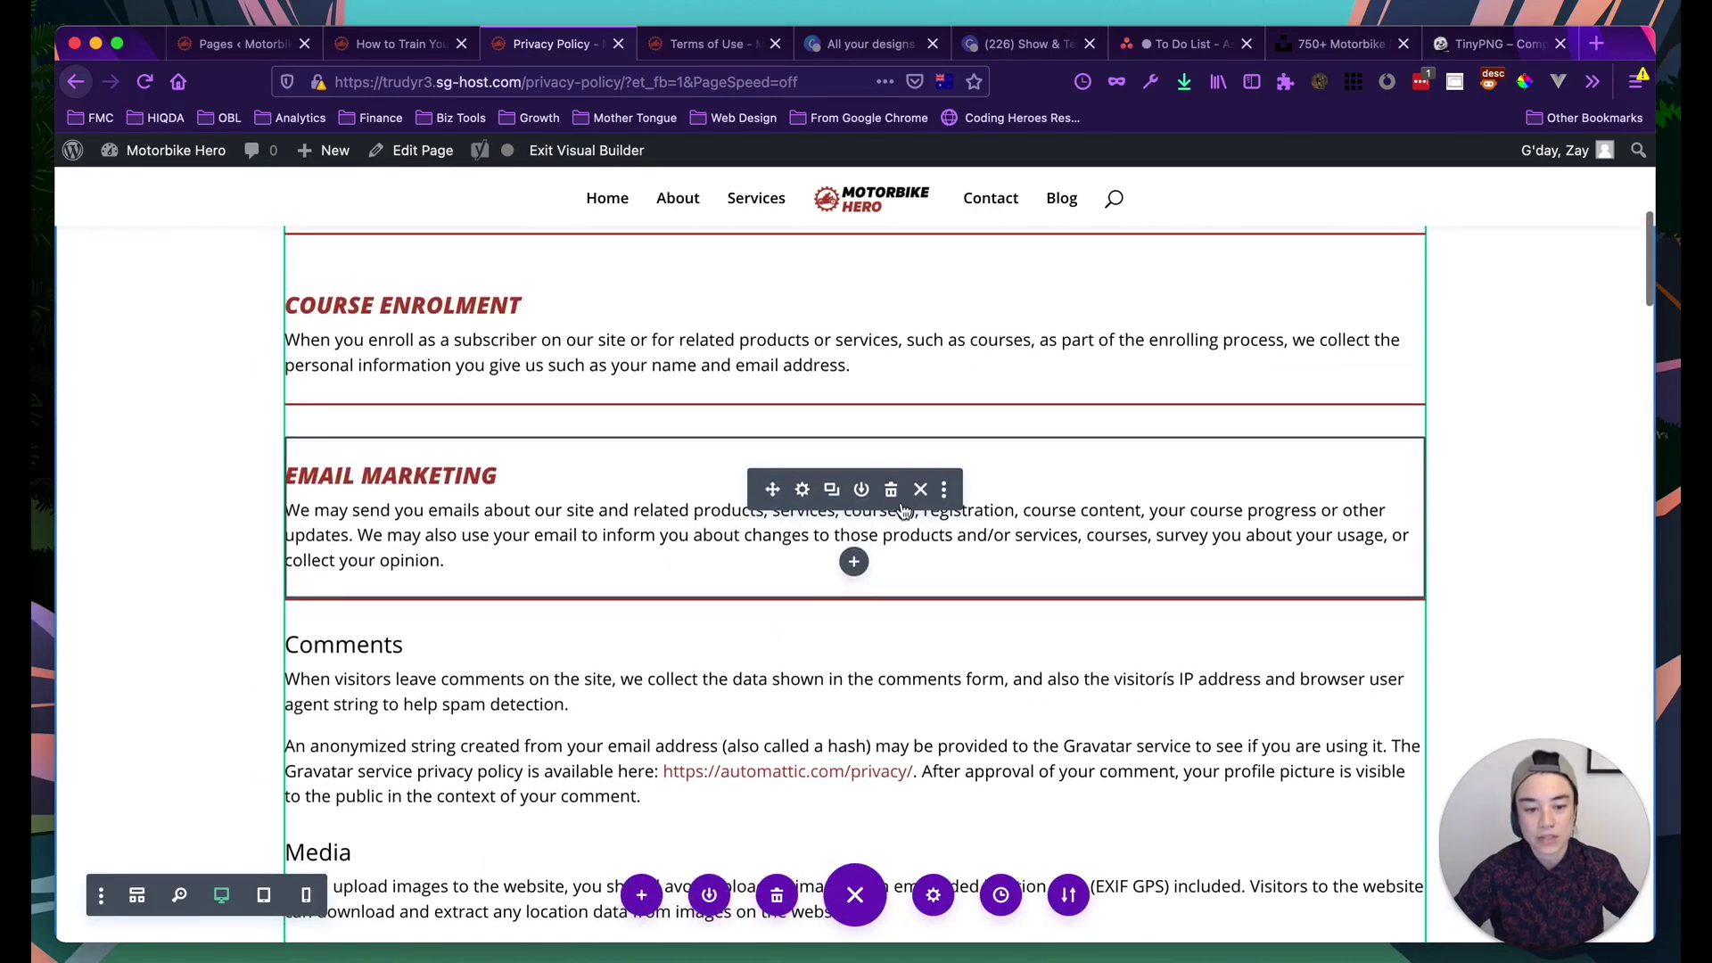
{"action": "left_click", "coordinate": [945, 490]}
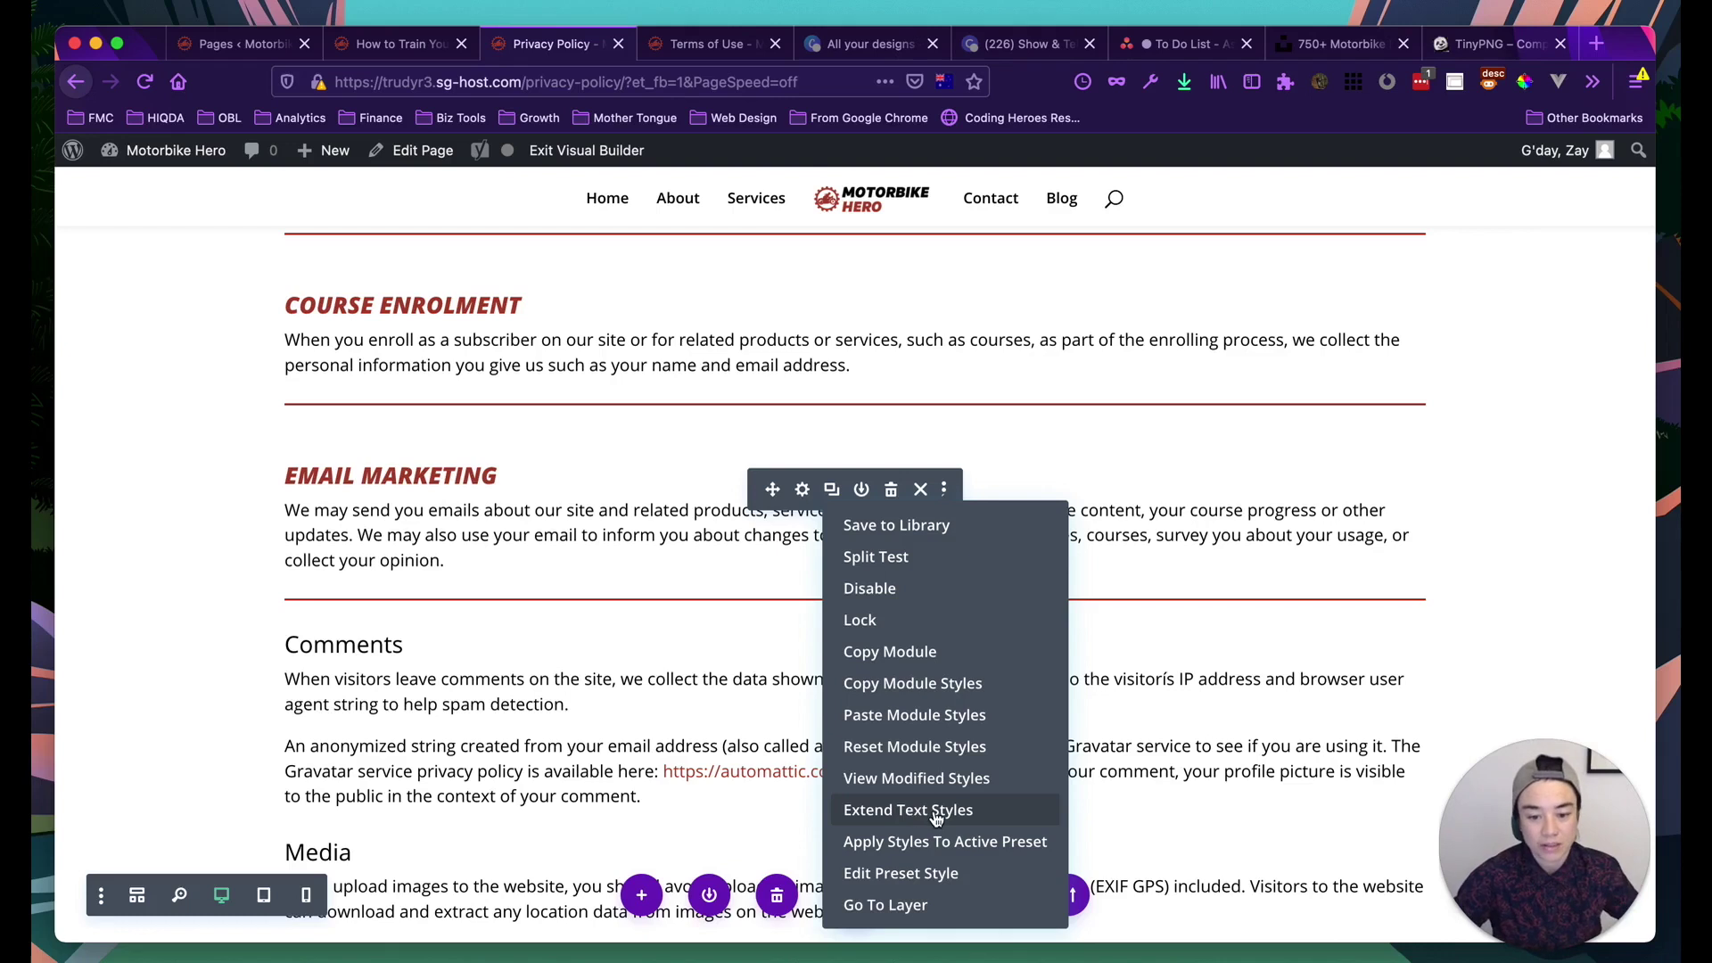
Extend the Email Marketing module's text styles to every text in this row
{"action": "left_click", "coordinate": [928, 811]}
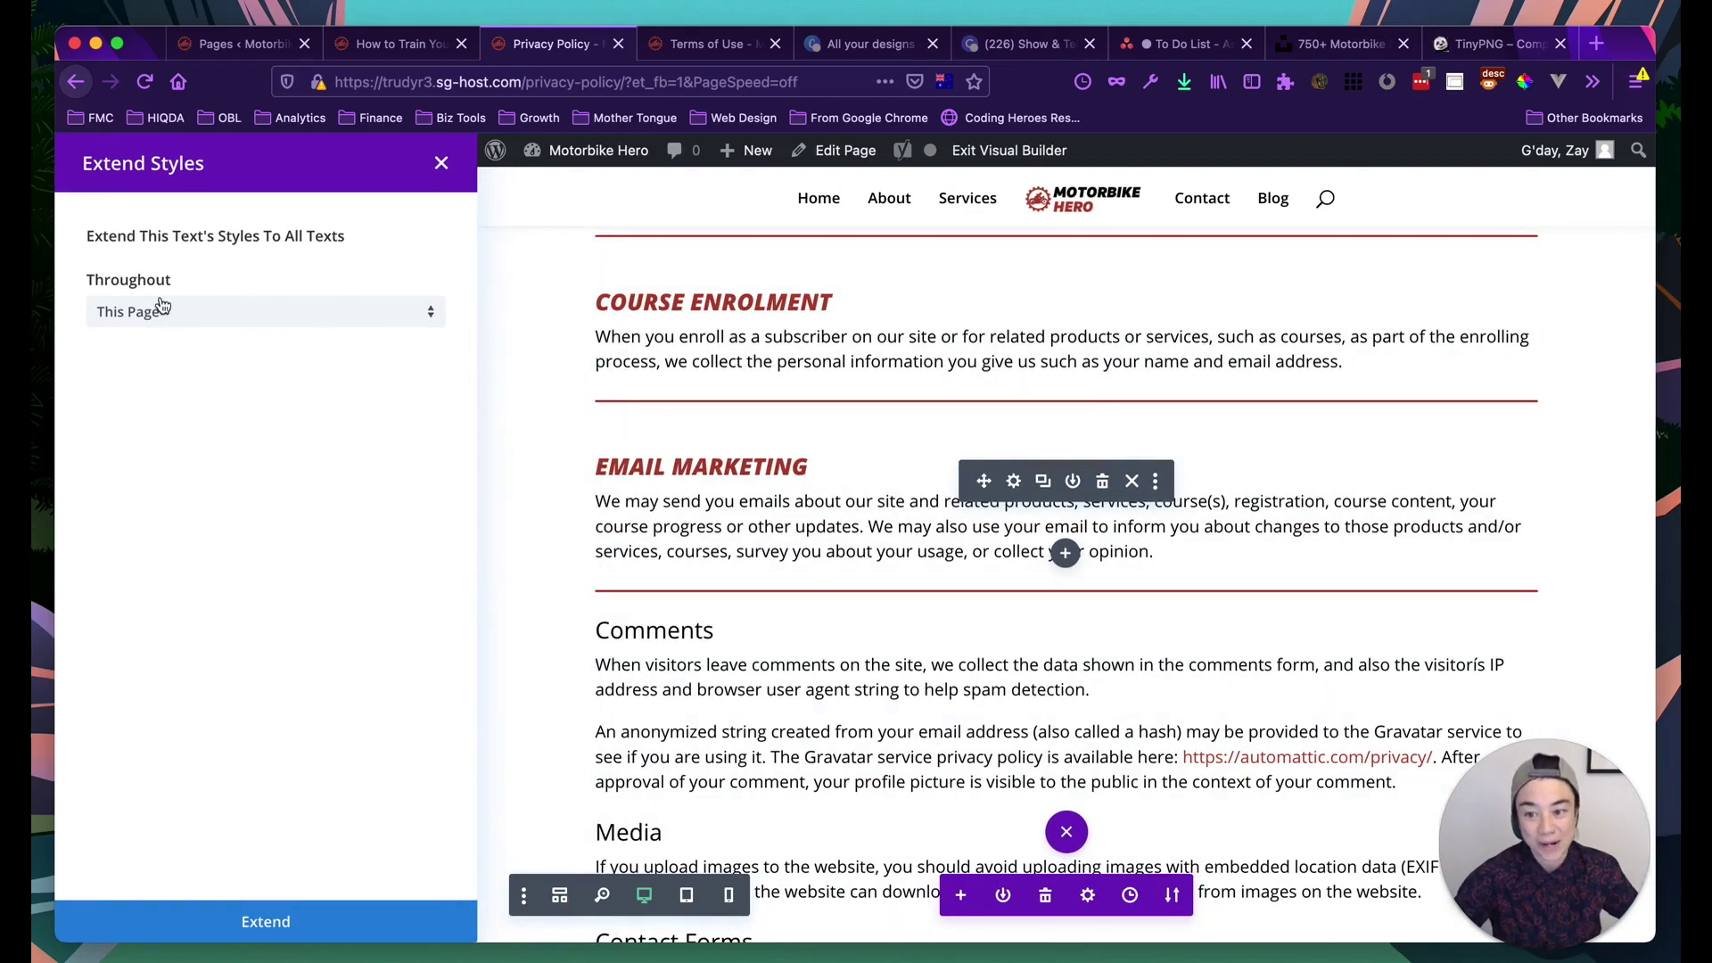
{"action": "left_click", "coordinate": [283, 312]}
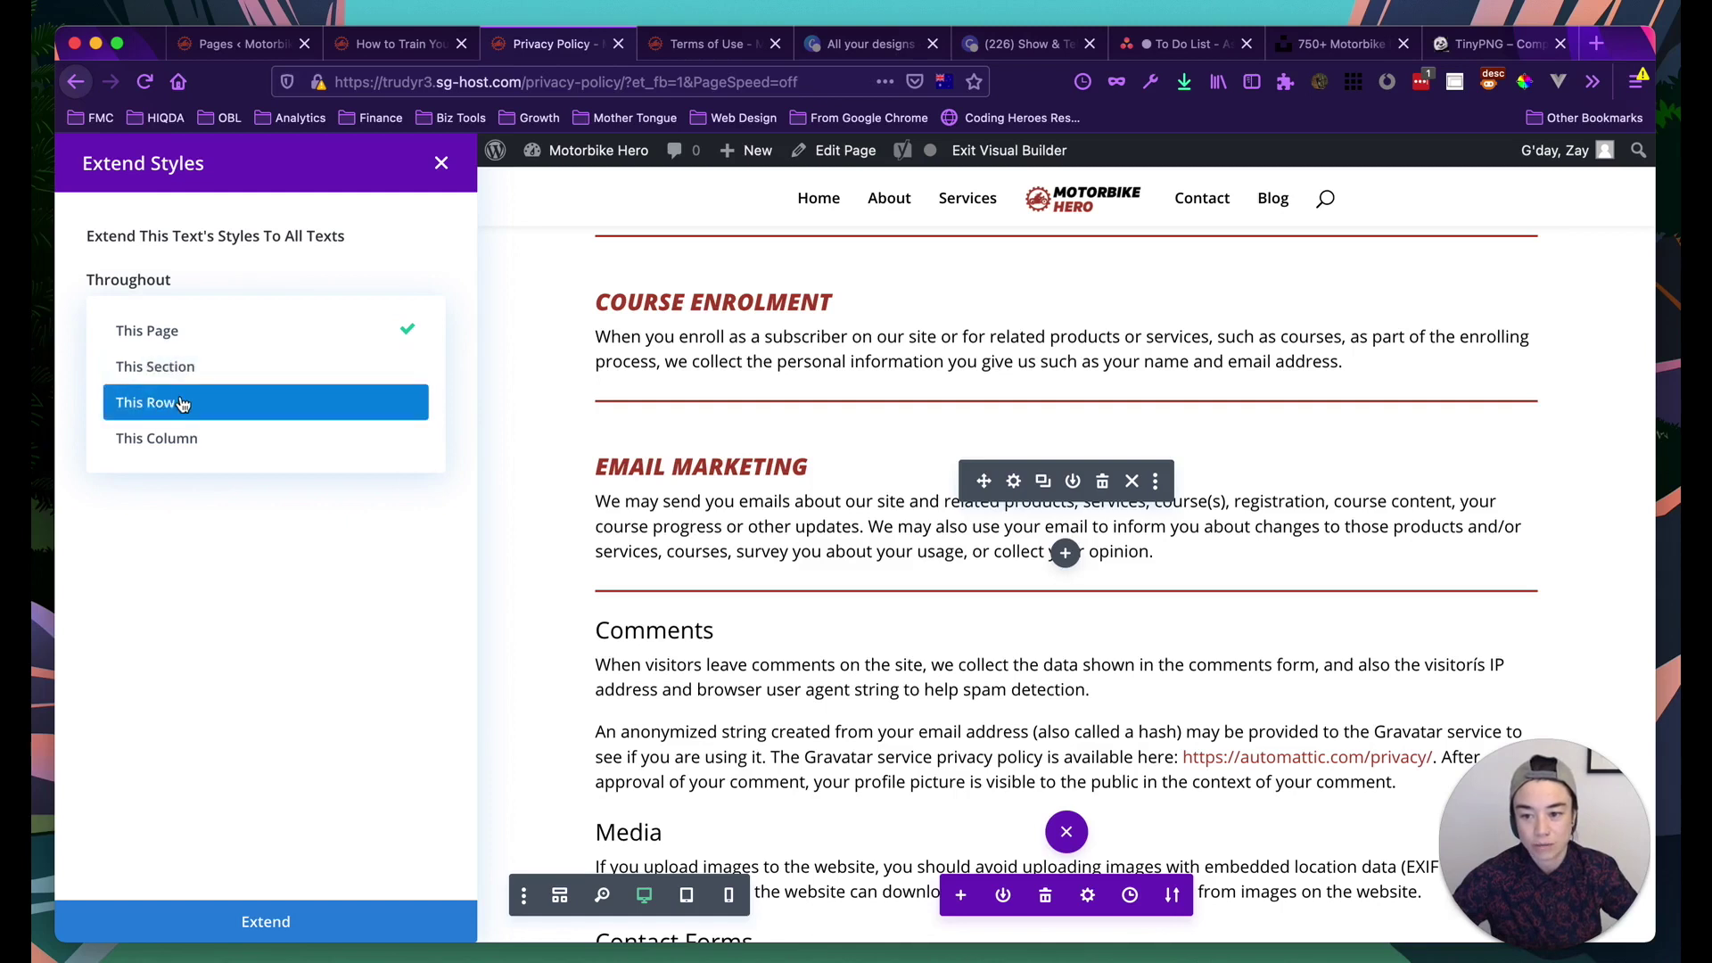
{"action": "left_click", "coordinate": [183, 404]}
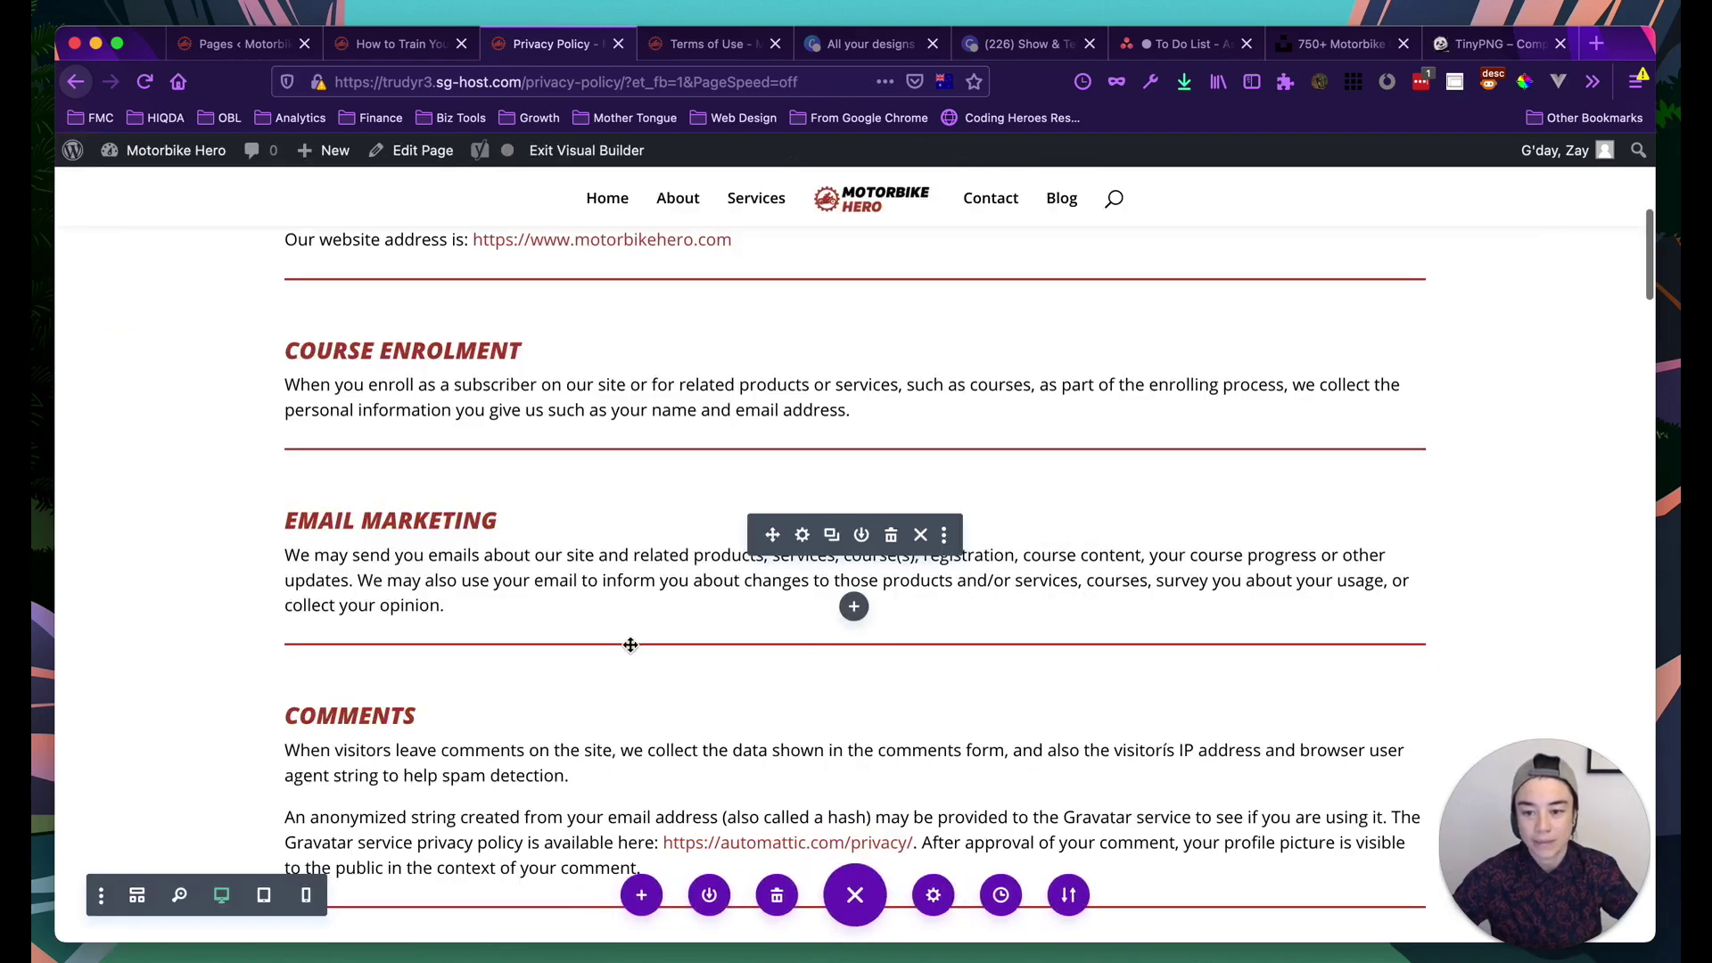
{"action": "scroll", "coordinate": [631, 655], "scroll_direction": "down", "scroll_amount": 5}
{"action": "scroll", "coordinate": [631, 654], "scroll_direction": "down", "scroll_amount": 10}
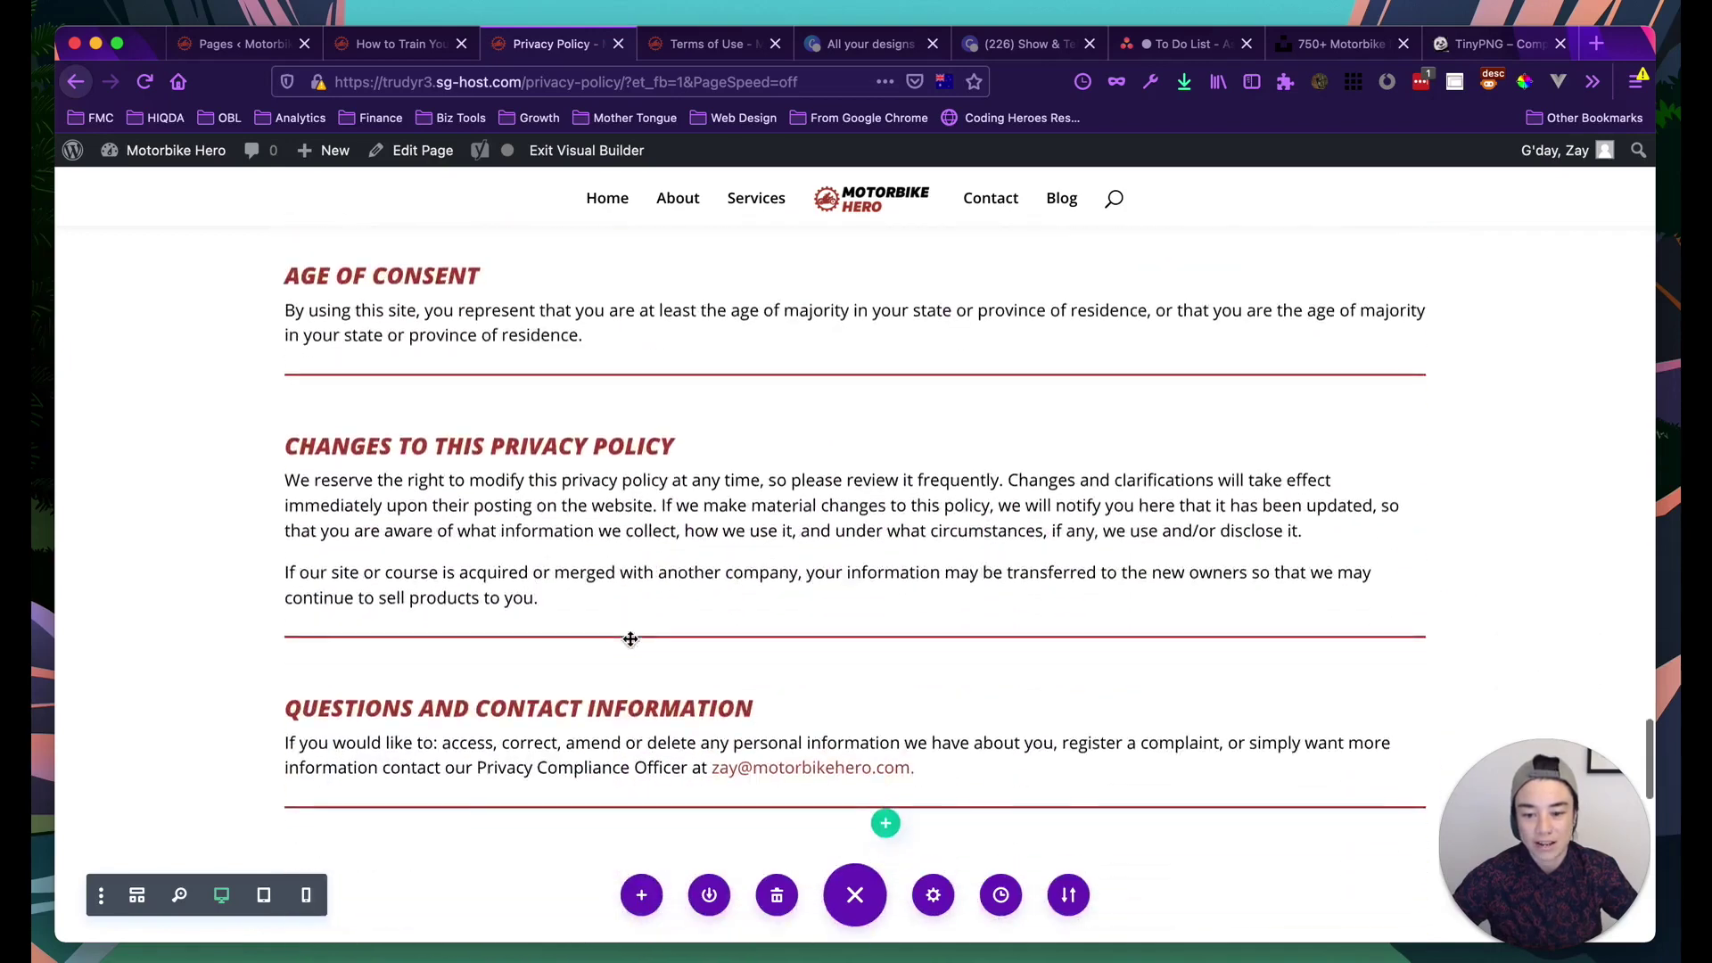
{"action": "scroll", "coordinate": [630, 638], "scroll_direction": "up", "scroll_amount": 6}
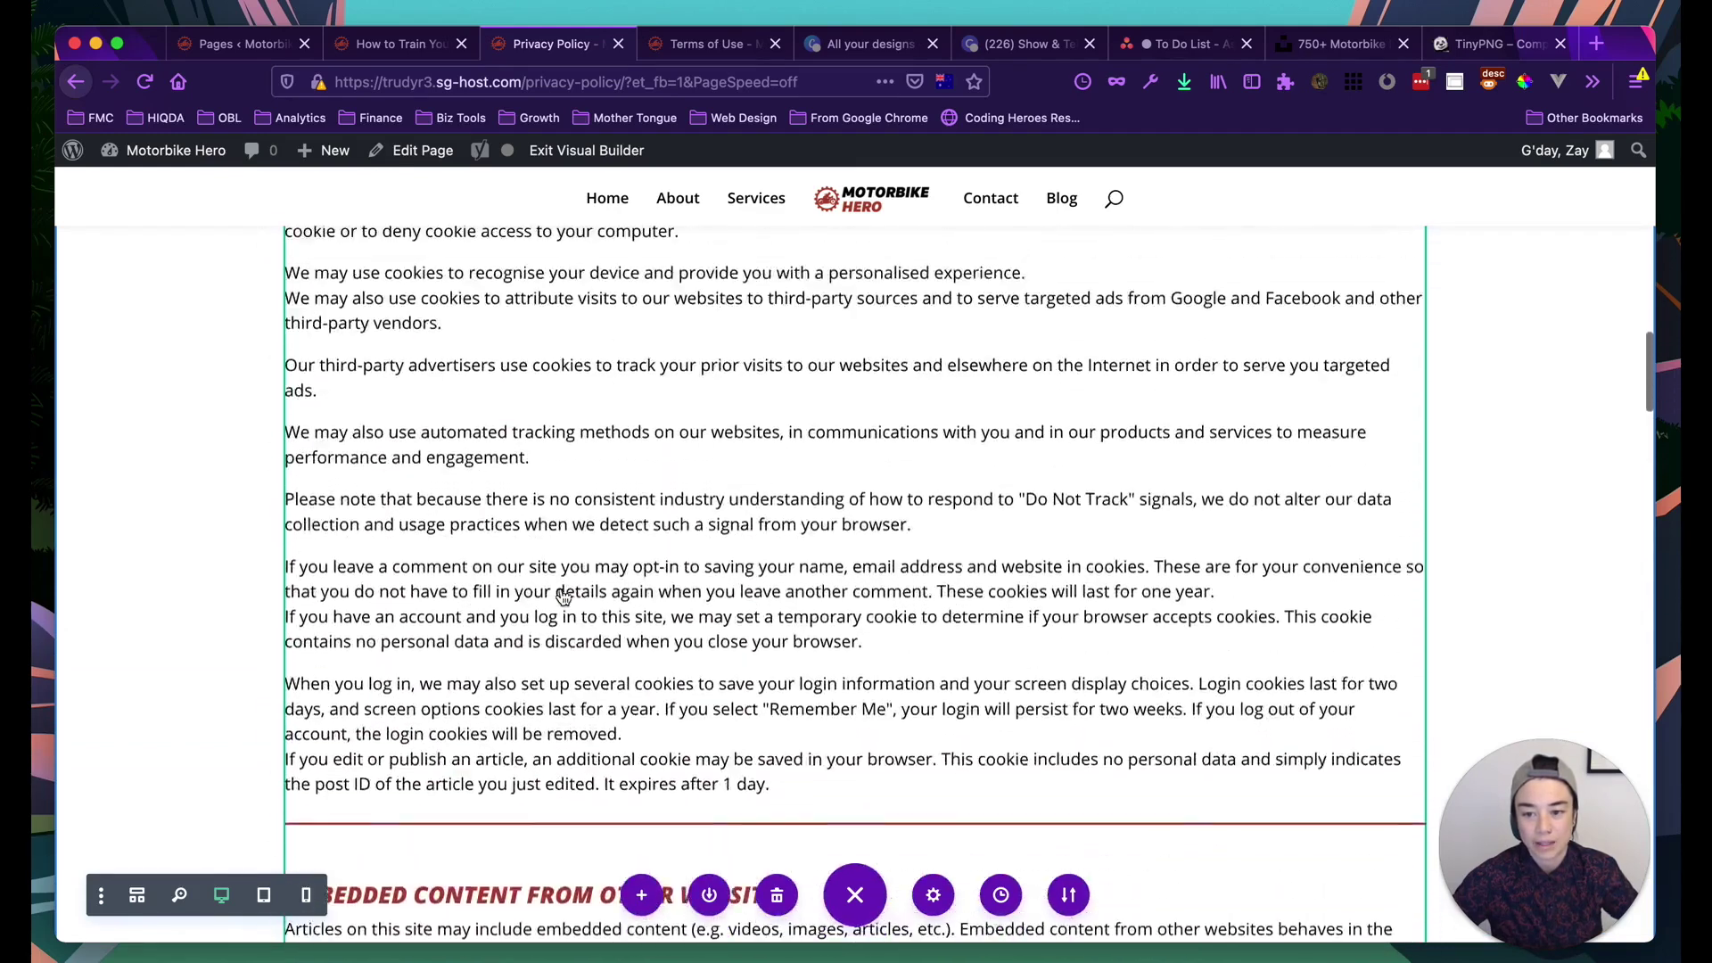
{"action": "scroll", "coordinate": [564, 598], "scroll_direction": "up", "scroll_amount": 10}
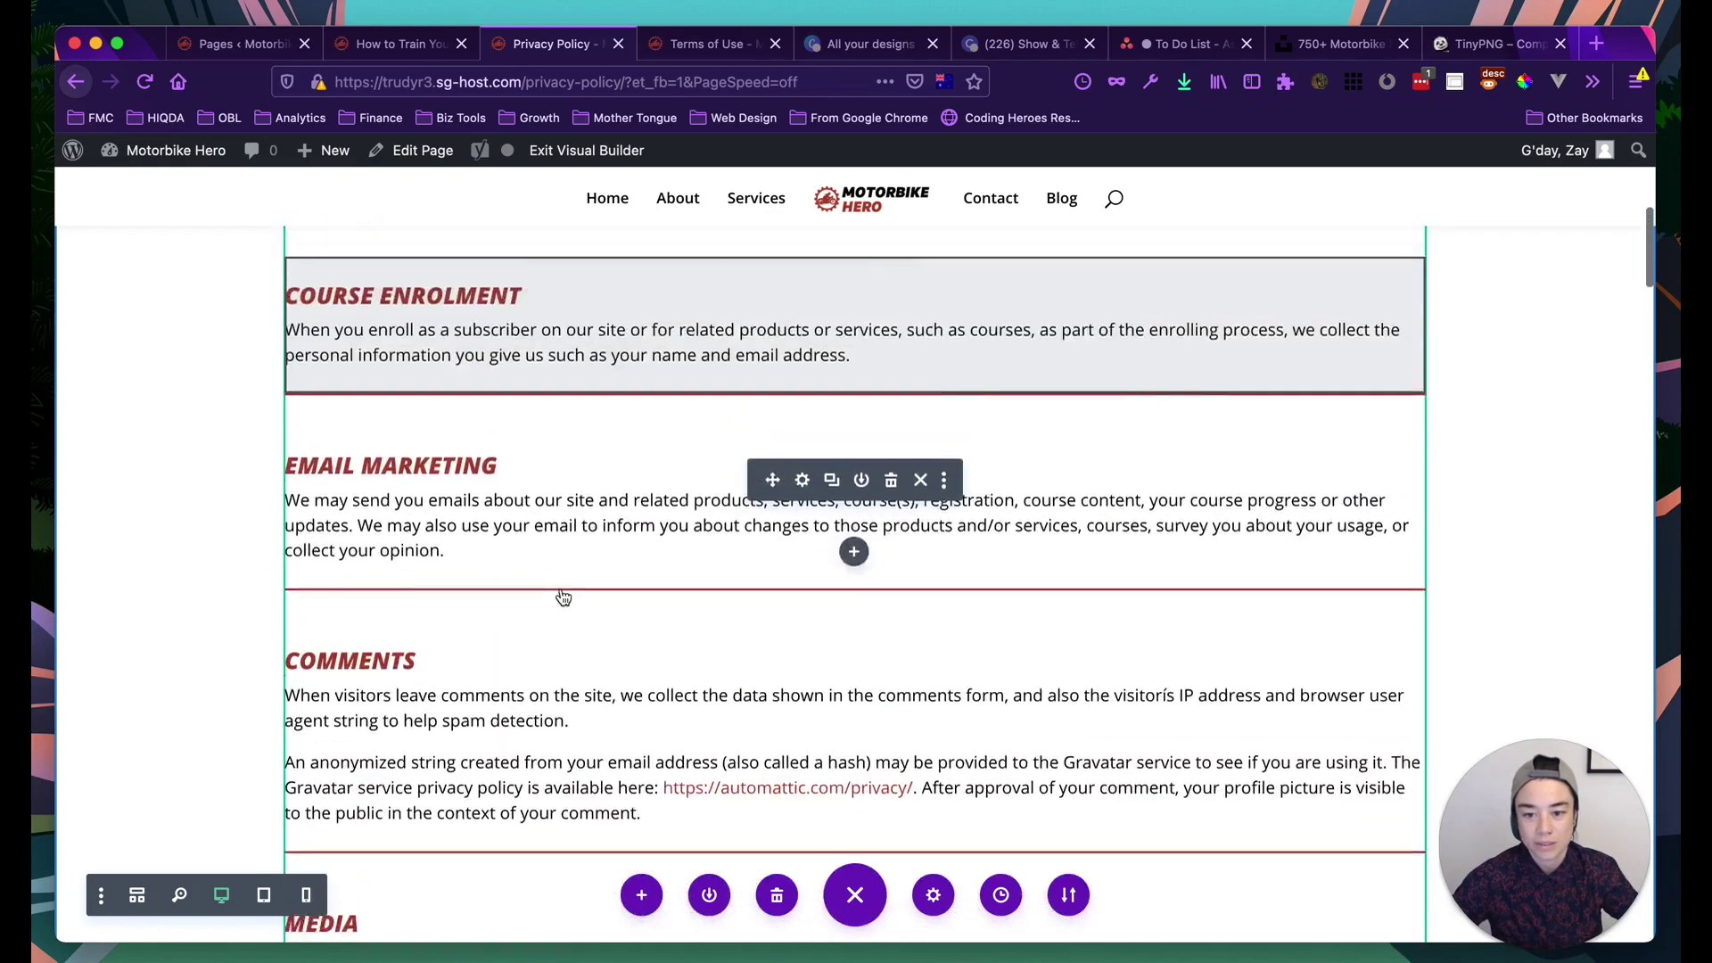
{"action": "scroll", "coordinate": [563, 597], "scroll_direction": "up", "scroll_amount": 1}
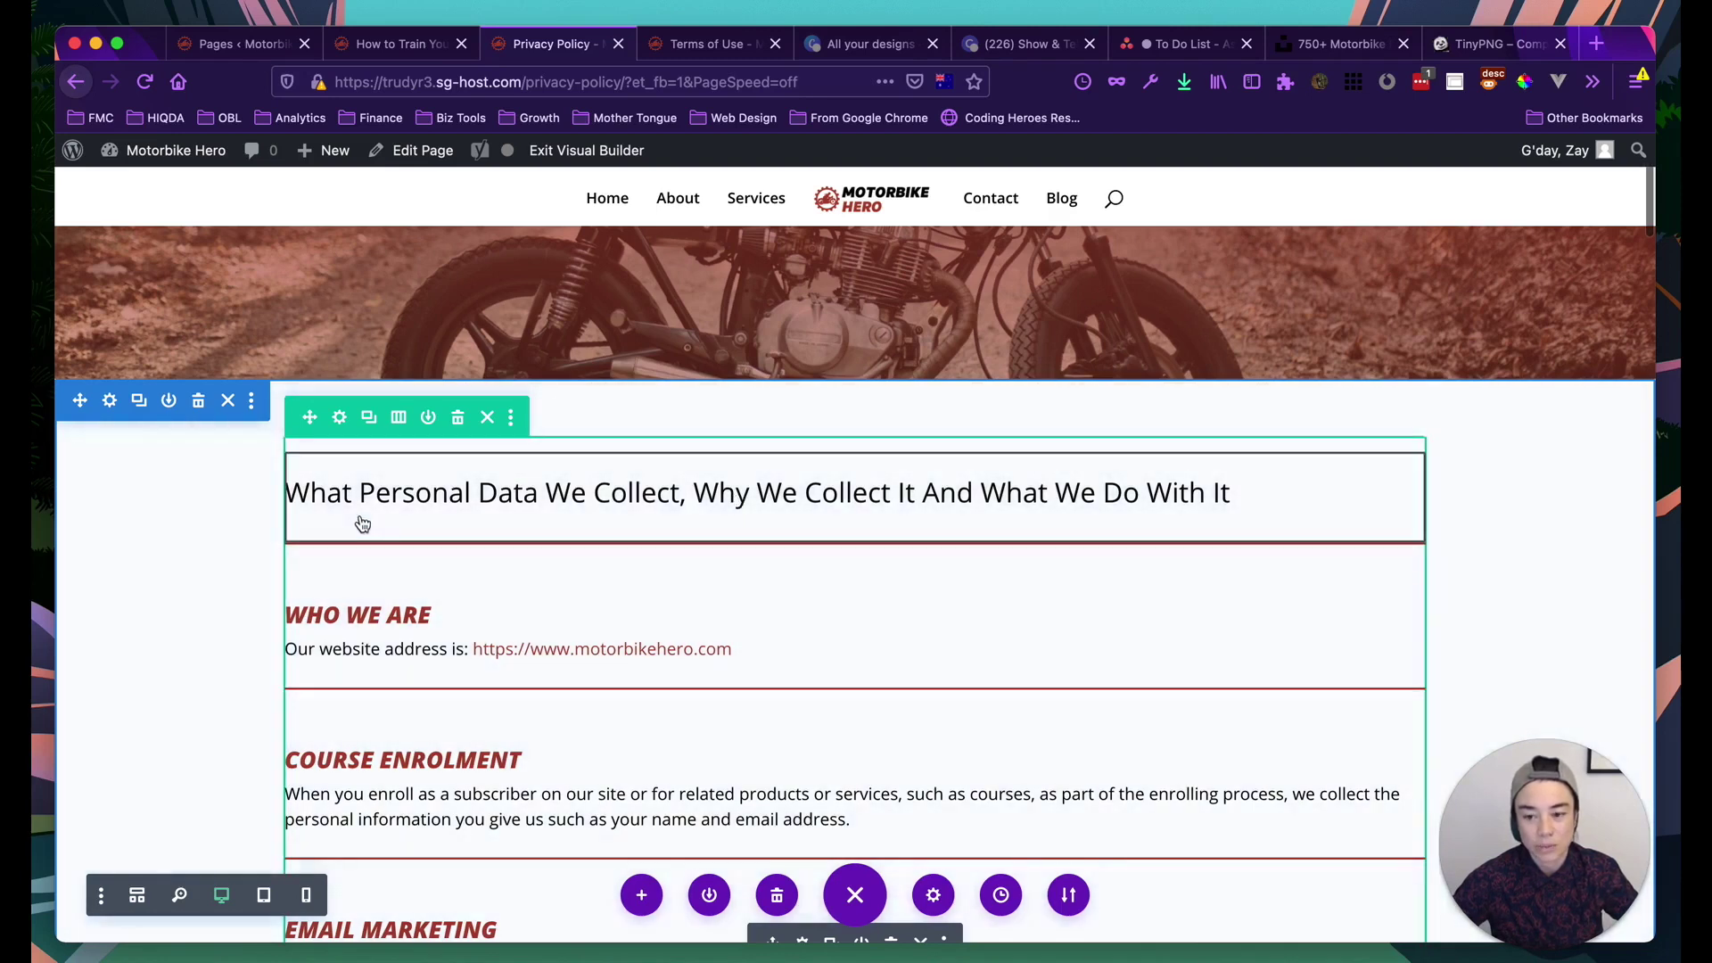
{"action": "left_click", "coordinate": [363, 525]}
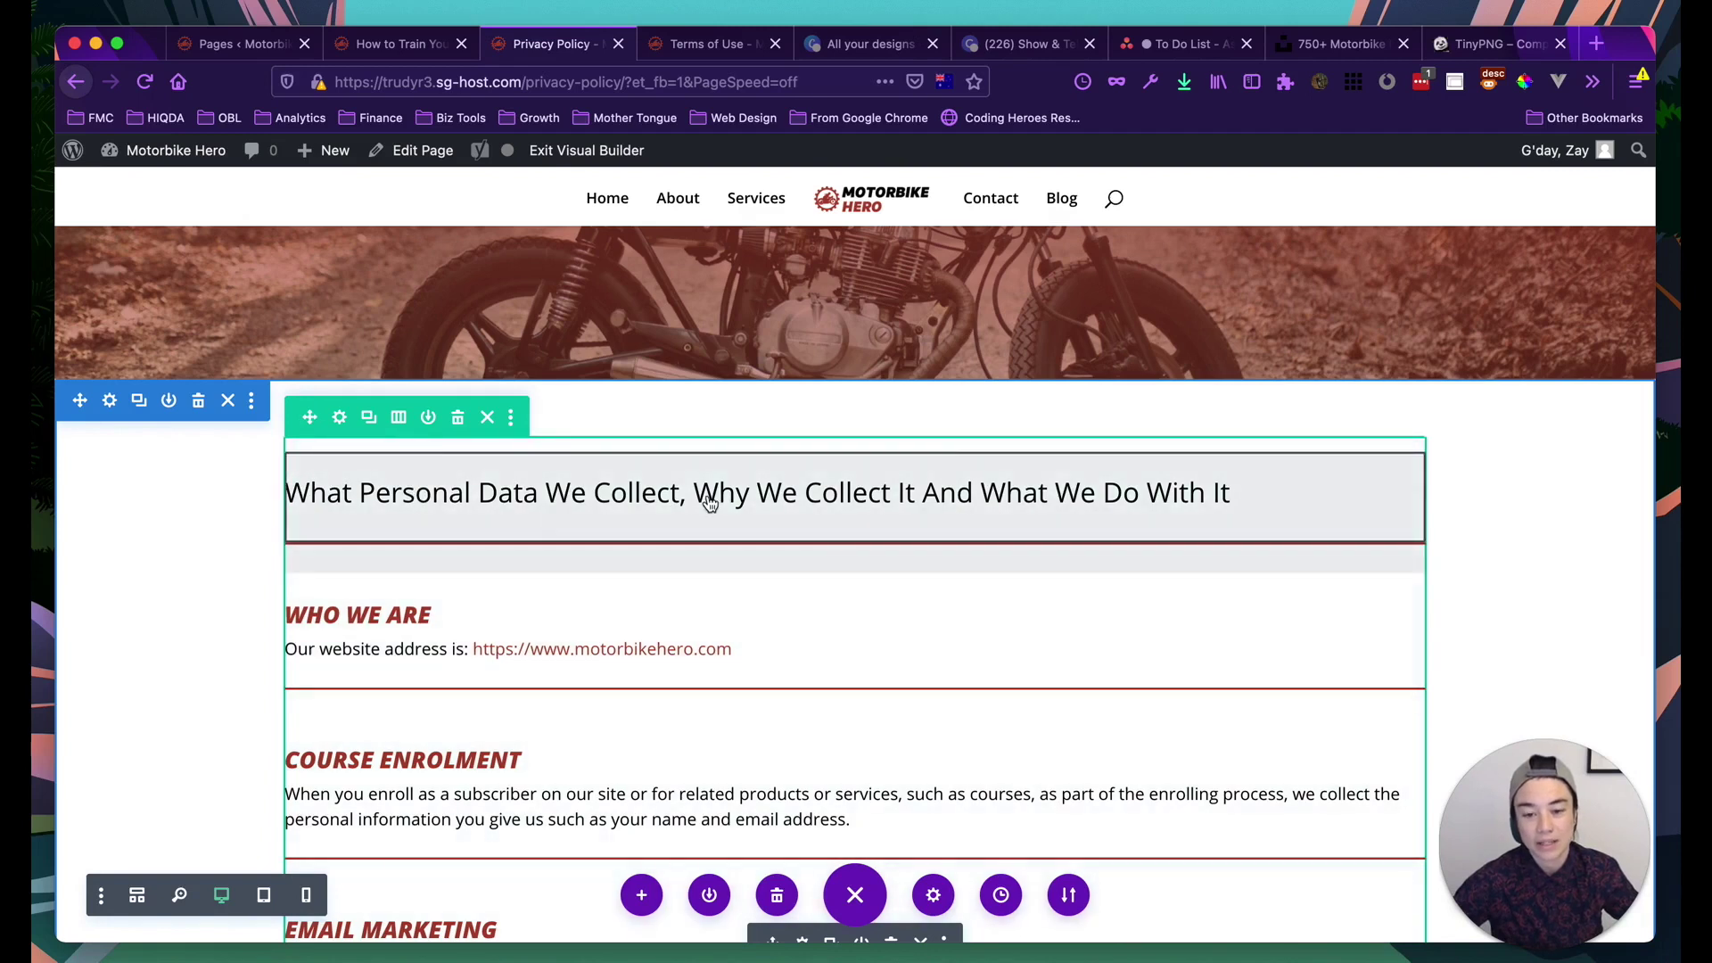
{"action": "mouse_move", "coordinate": [851, 500]}
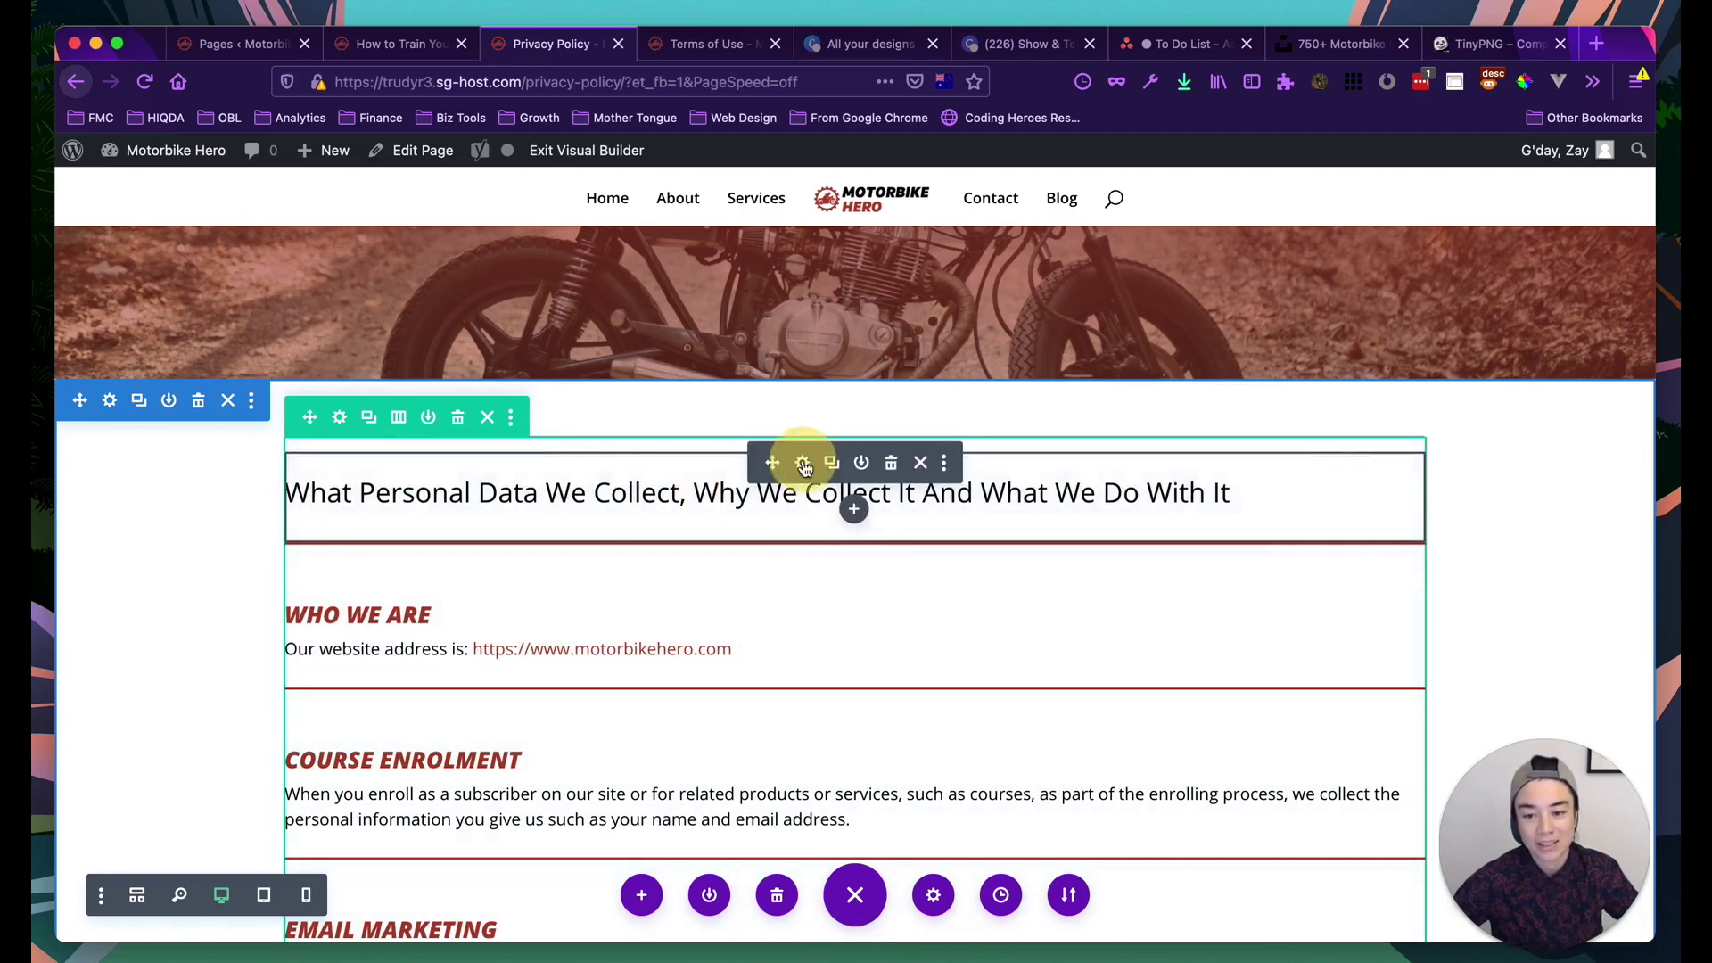
Style the intro module's Heading 2 as ultra bold, uppercase, italic and centered
{"action": "left_click", "coordinate": [802, 463]}
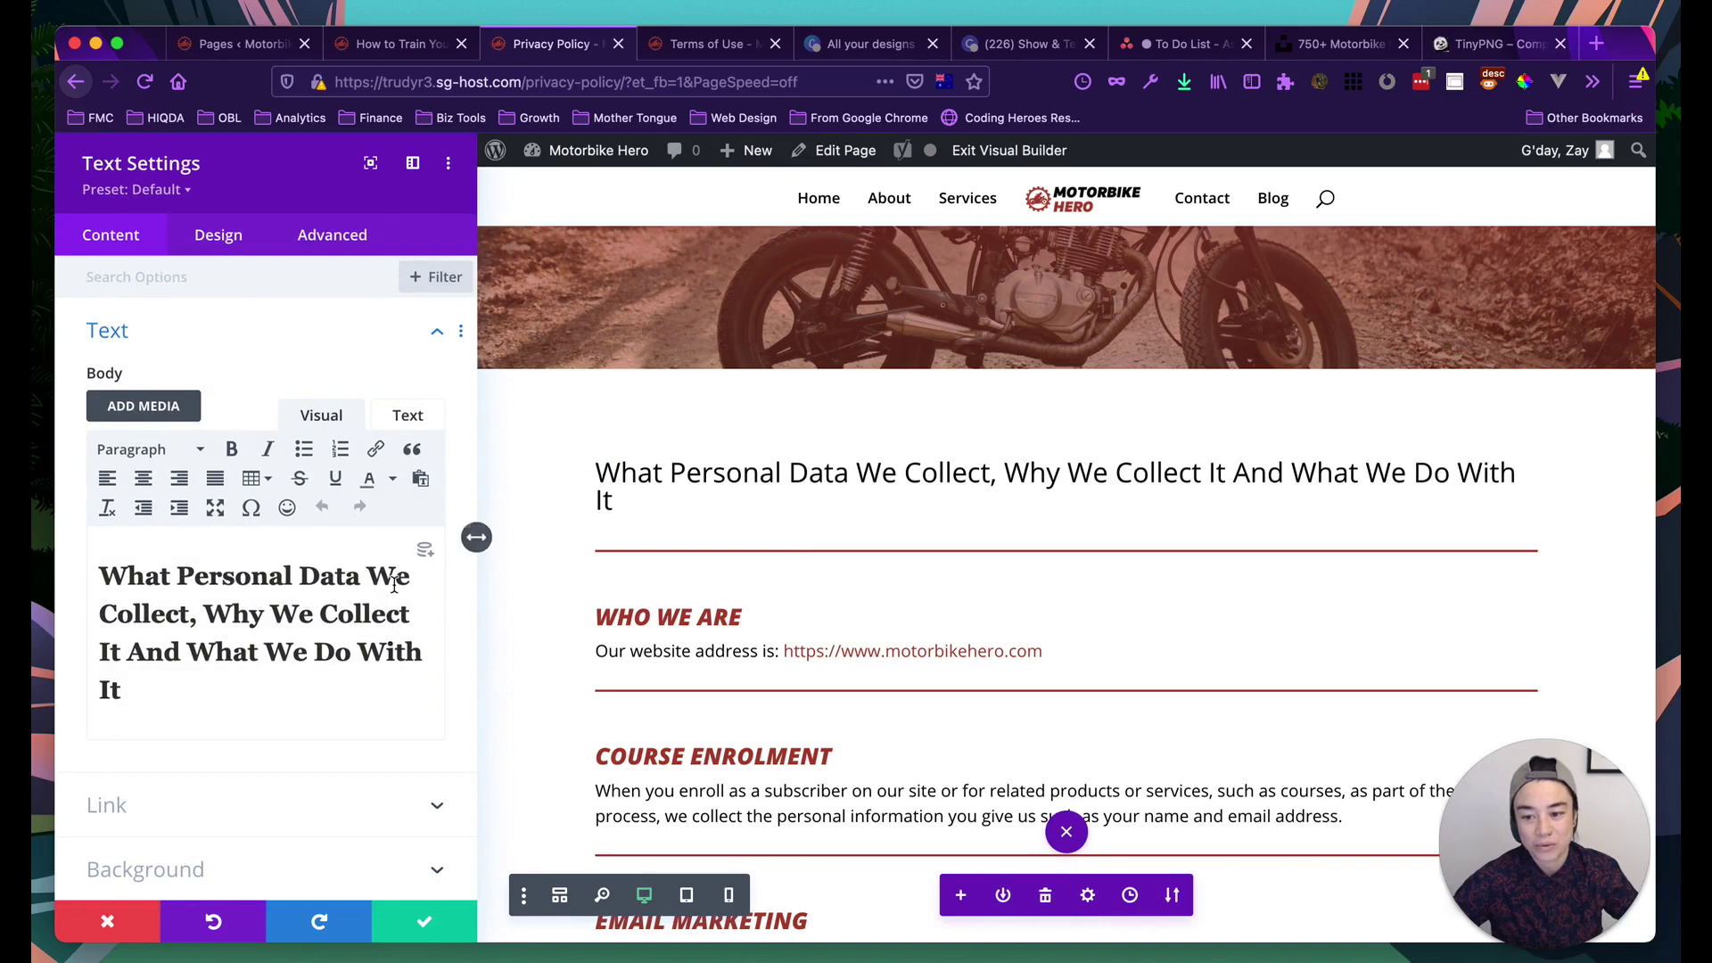
{"action": "left_click", "coordinate": [214, 239]}
{"action": "left_click", "coordinate": [178, 393]}
{"action": "left_click", "coordinate": [170, 348]}
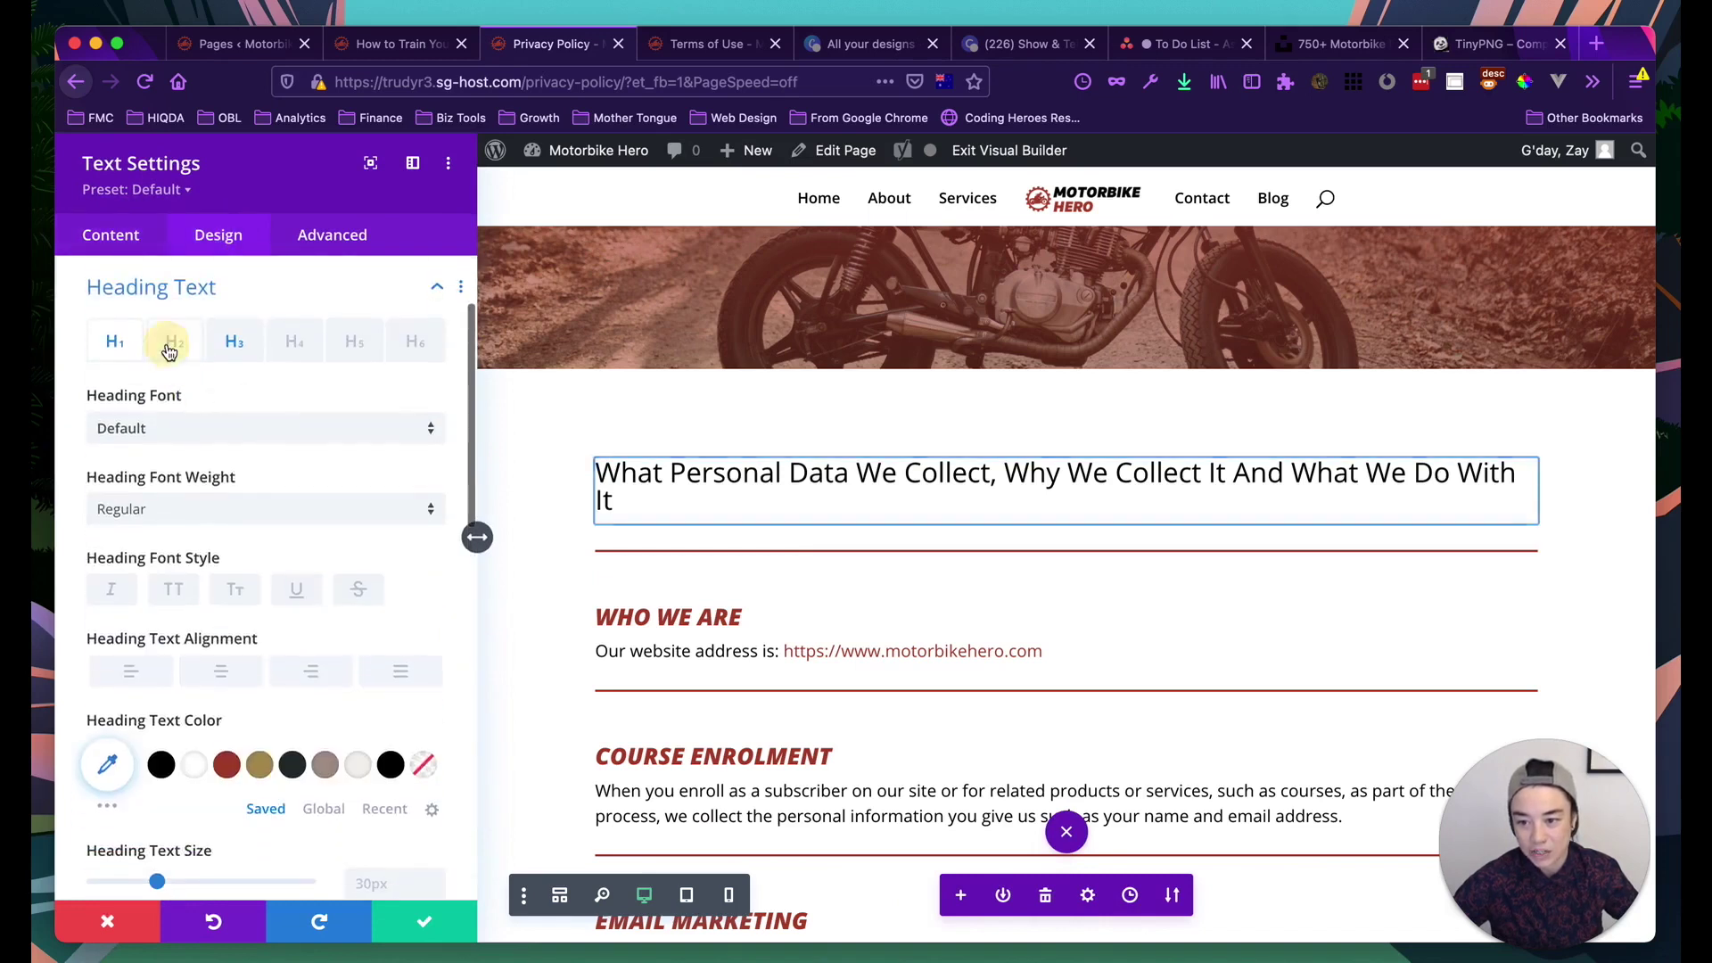
{"action": "left_click", "coordinate": [170, 519]}
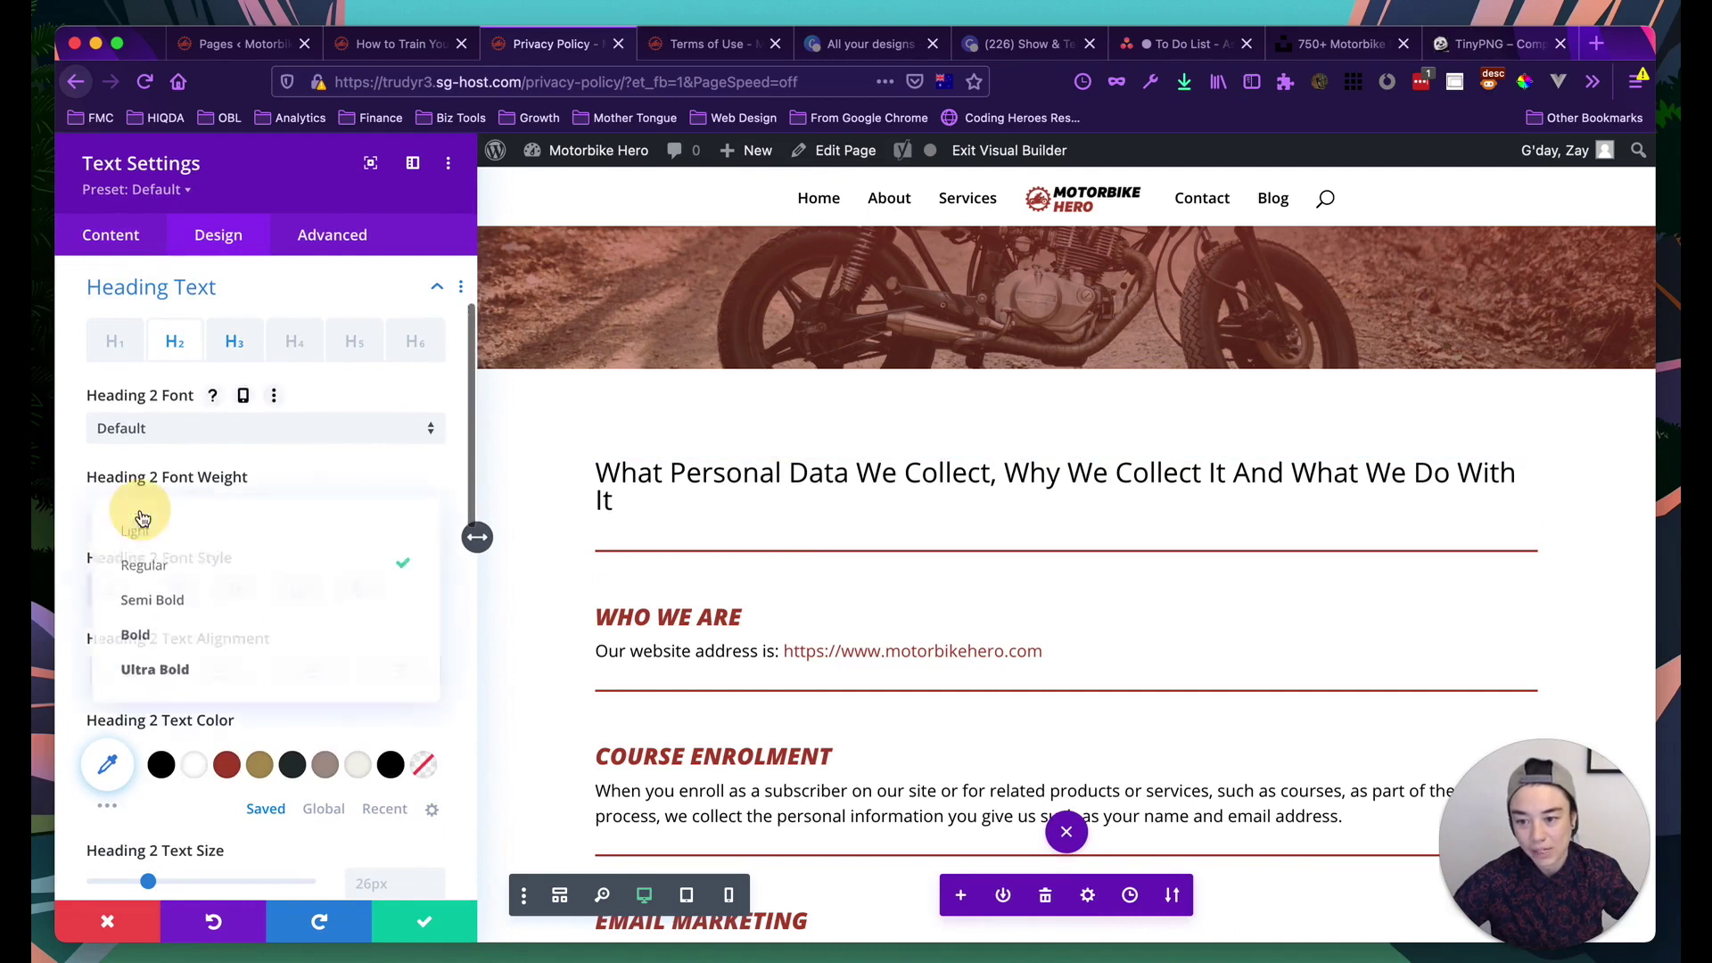
{"action": "left_click", "coordinate": [166, 665]}
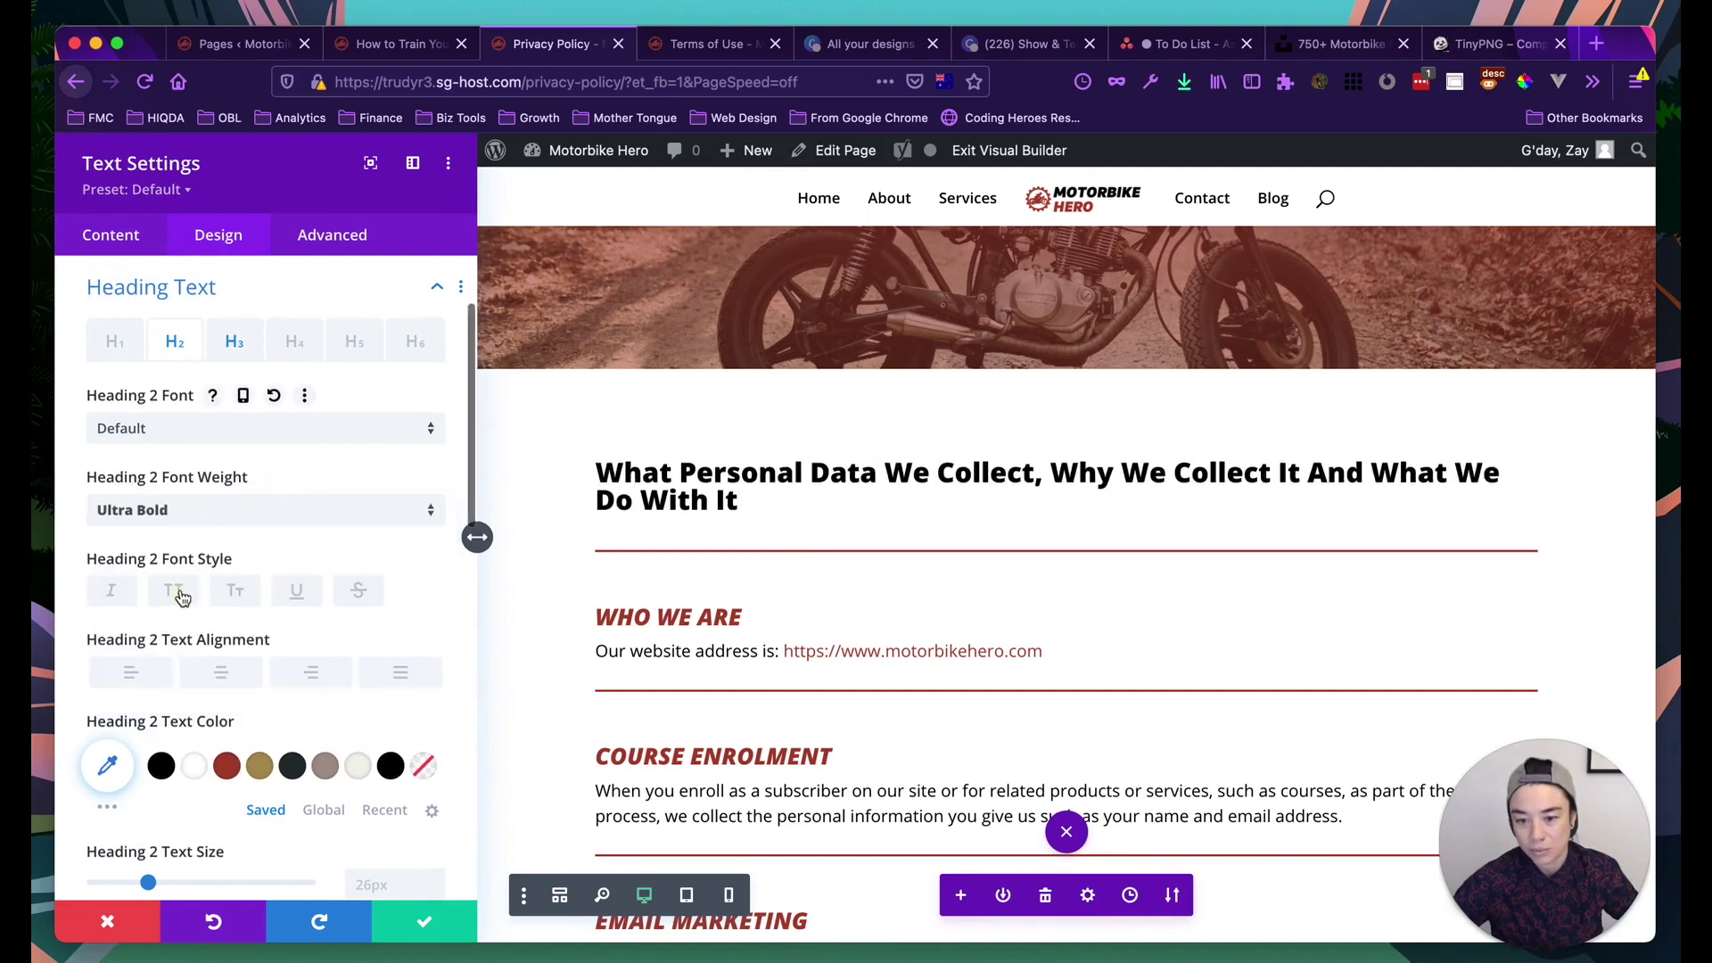
{"action": "left_click", "coordinate": [176, 591]}
{"action": "scroll", "coordinate": [178, 589], "scroll_direction": "down", "scroll_amount": 2}
{"action": "left_click", "coordinate": [113, 493]}
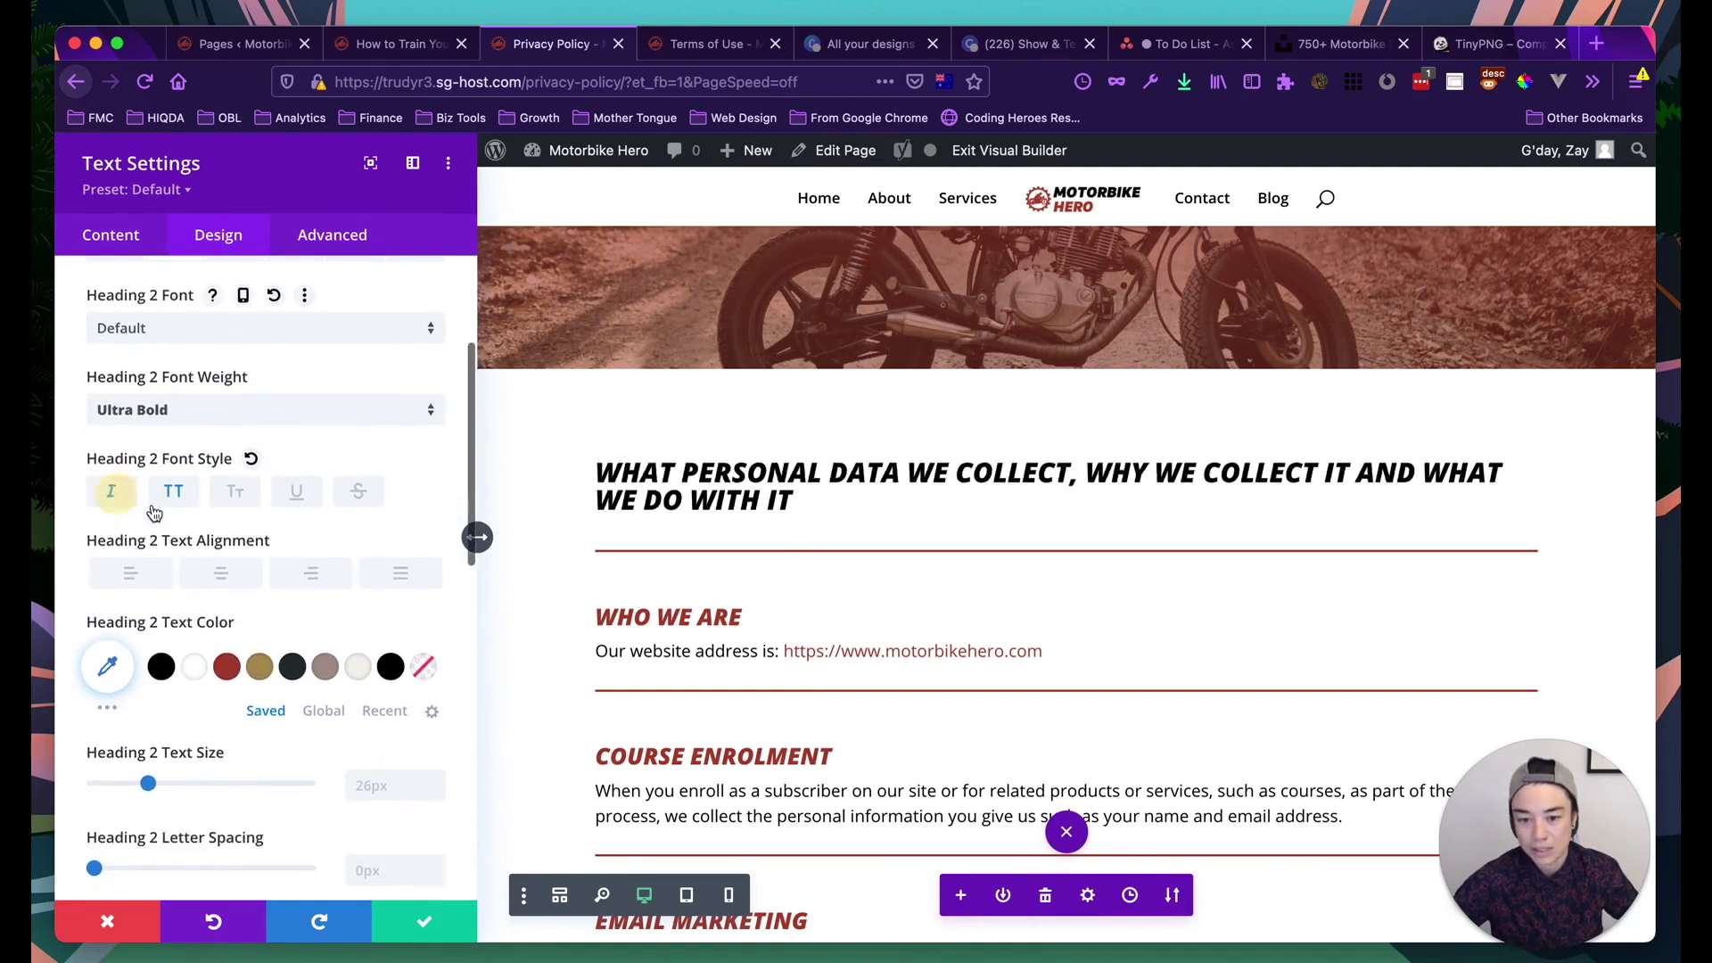
{"action": "scroll", "coordinate": [231, 690], "scroll_direction": "down", "scroll_amount": 1}
{"action": "left_click", "coordinate": [219, 505]}
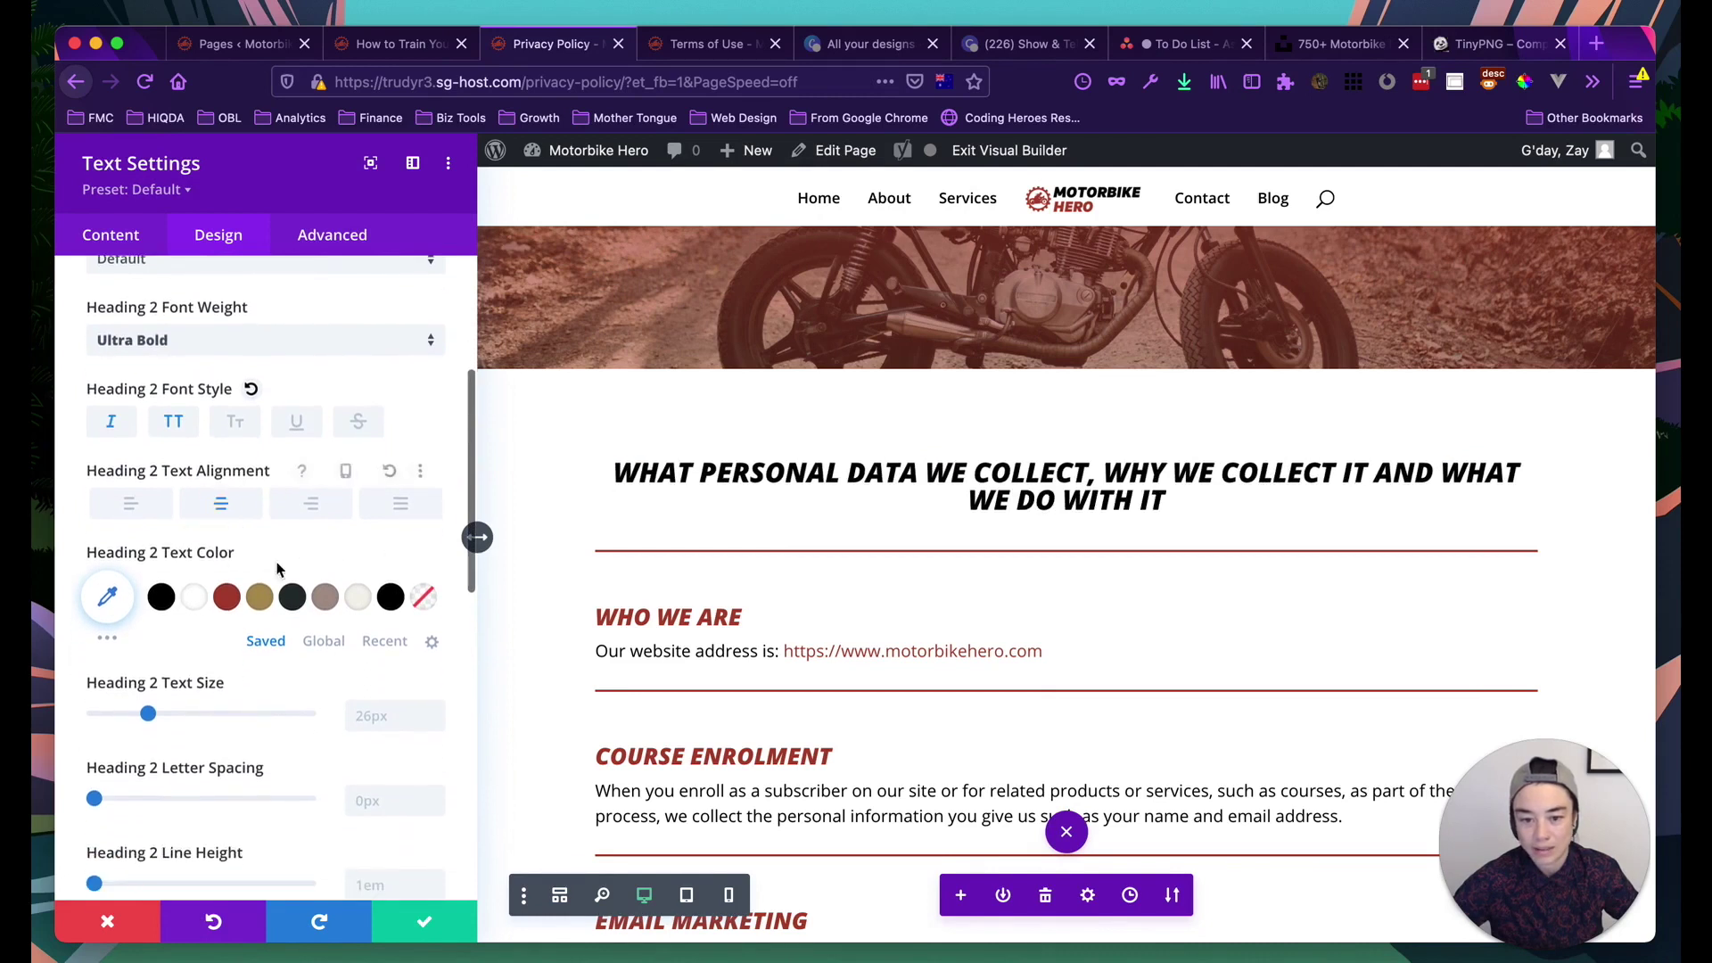
Set the intro title's bottom border width to 0px and save the module
{"action": "scroll", "coordinate": [169, 370], "scroll_direction": "down", "scroll_amount": 8}
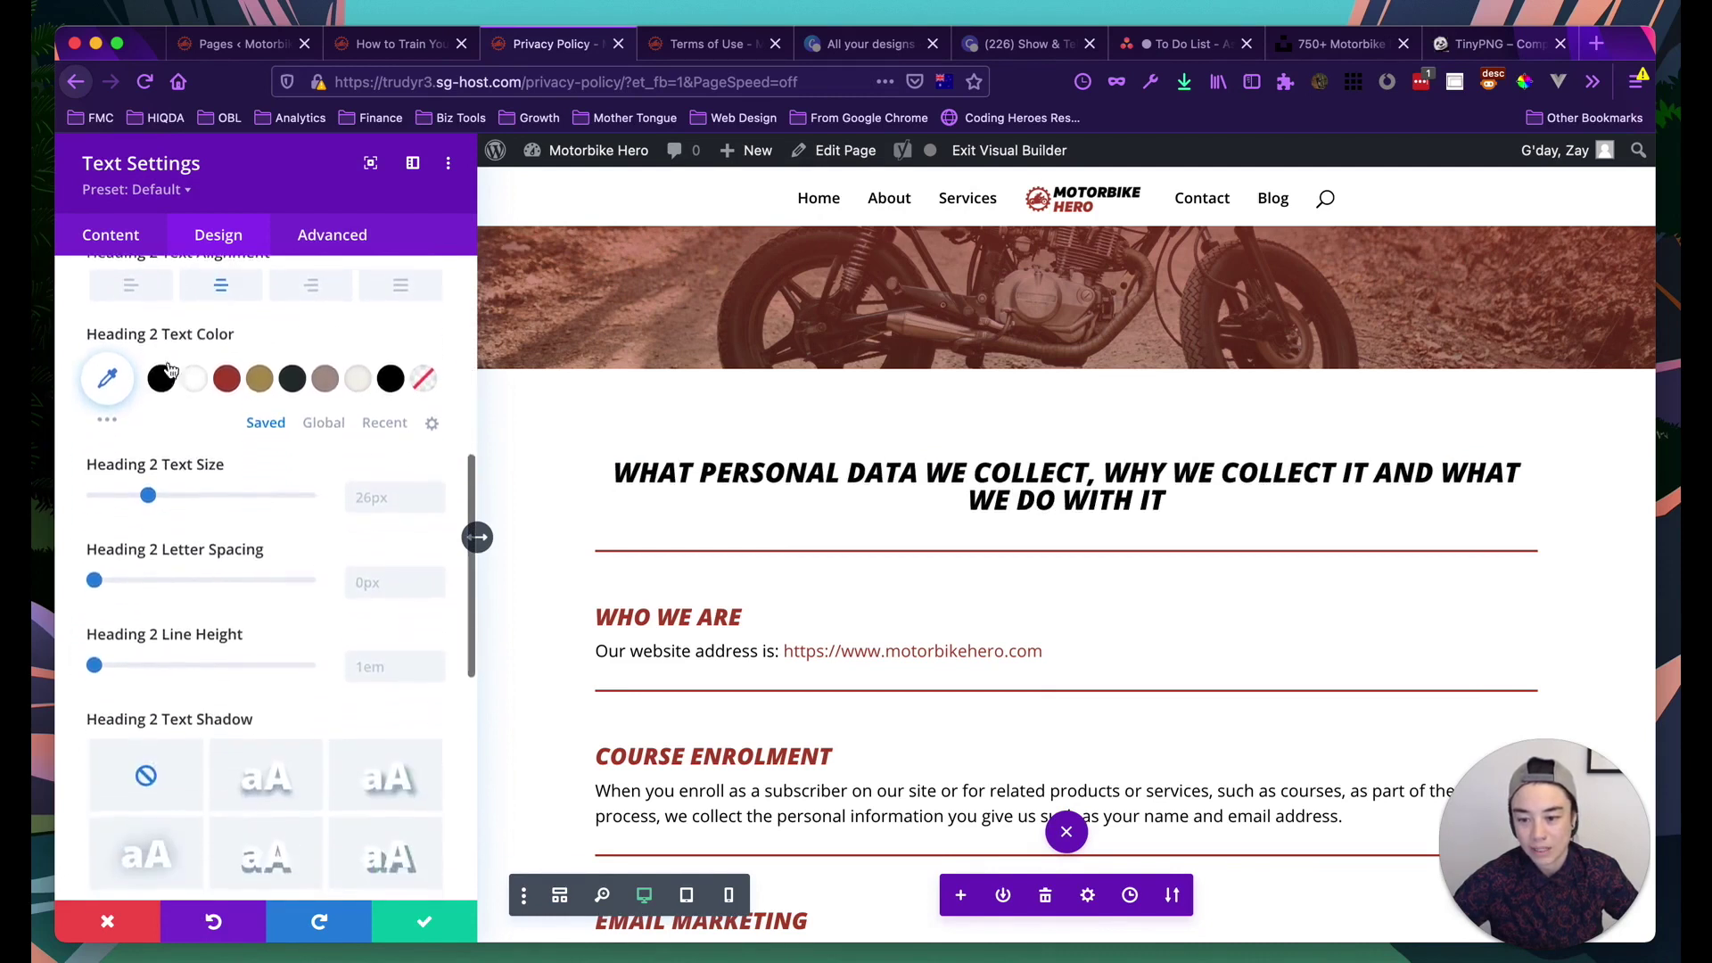
{"action": "left_click", "coordinate": [146, 608]}
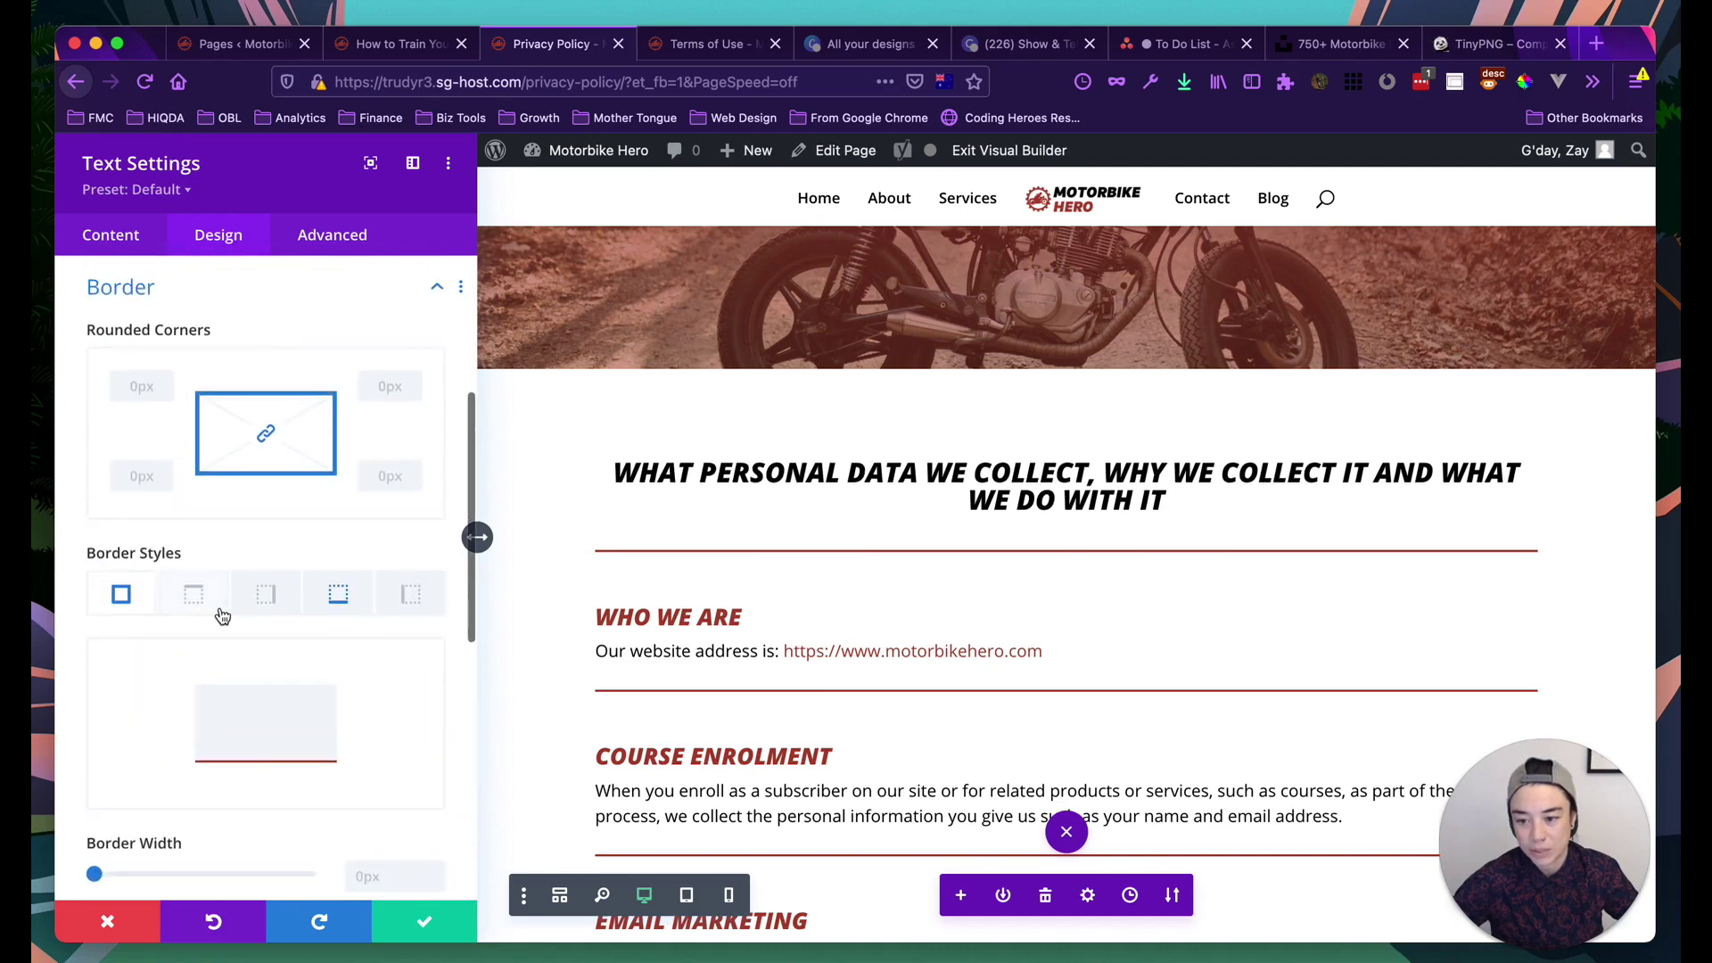
{"action": "scroll", "coordinate": [211, 676], "scroll_direction": "down", "scroll_amount": 2}
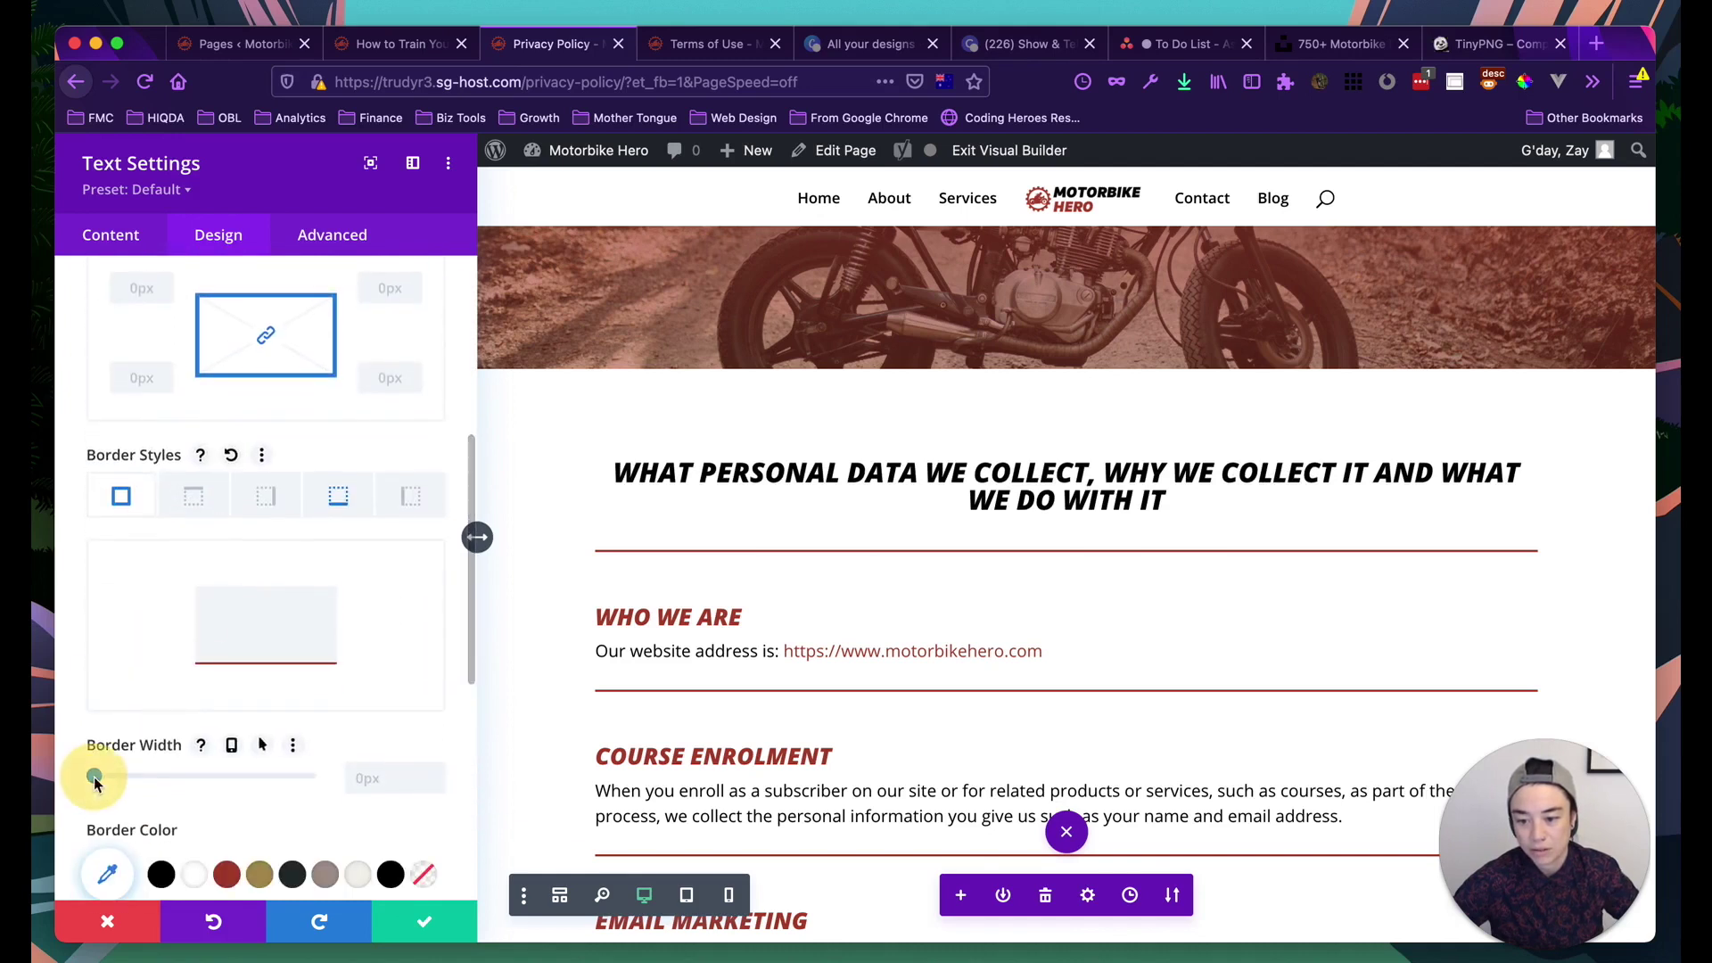
{"action": "left_click", "coordinate": [344, 501]}
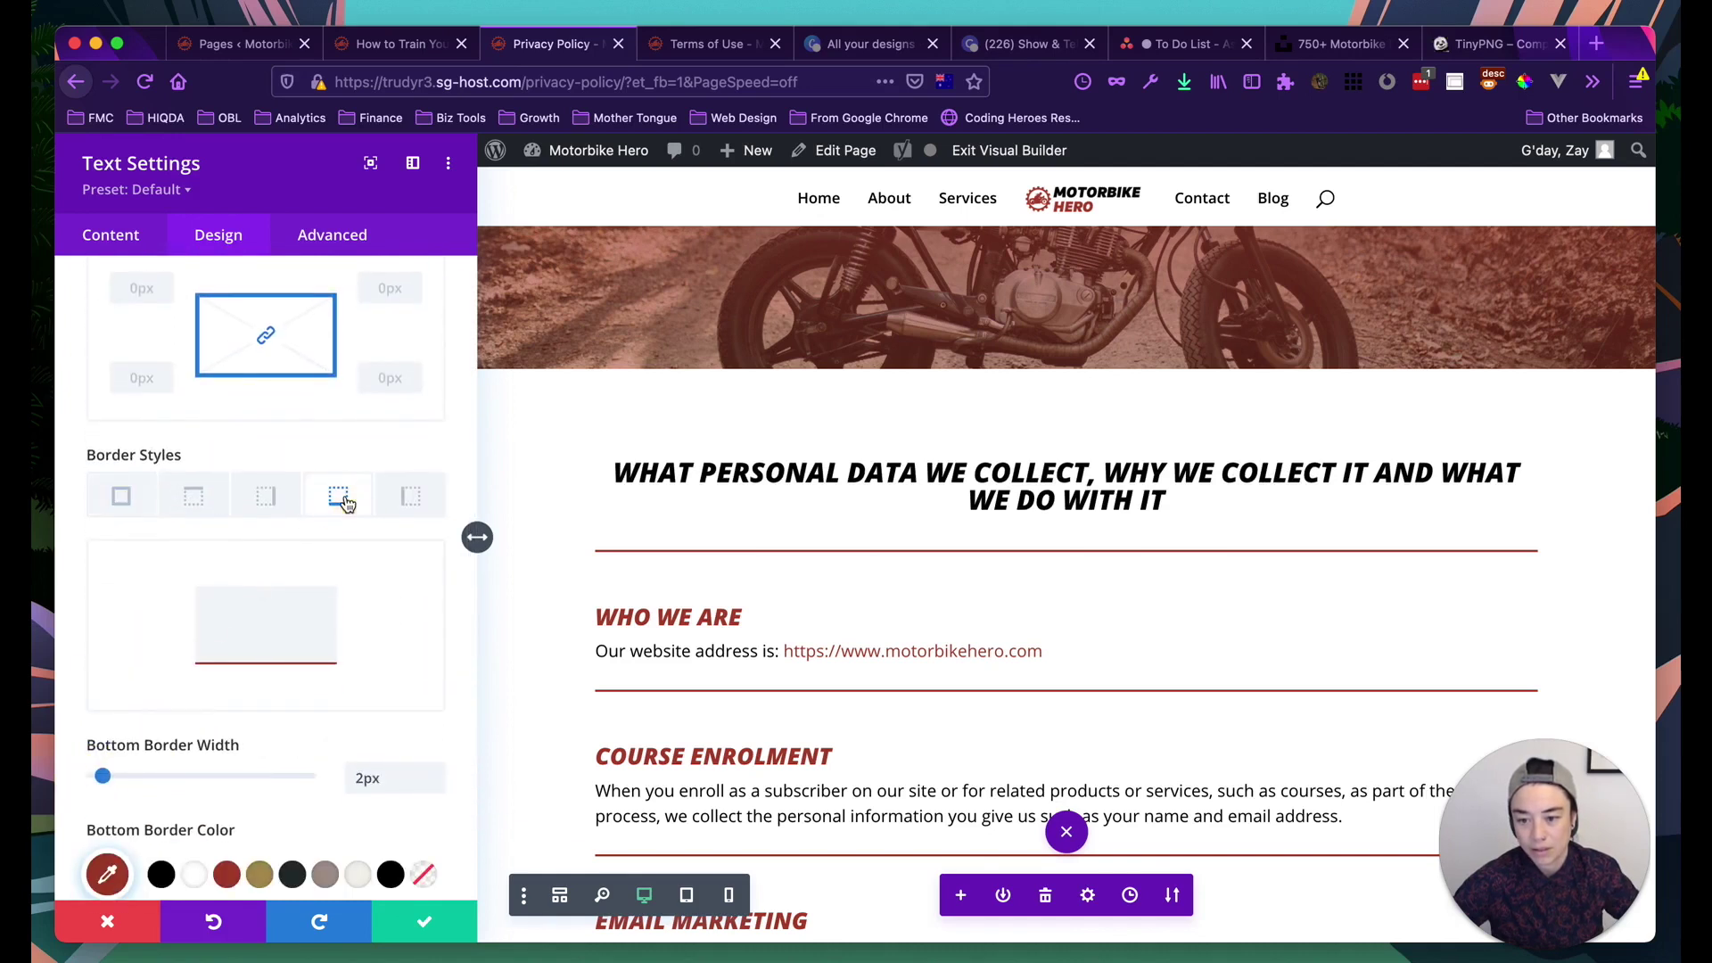
{"action": "scroll", "coordinate": [339, 477], "scroll_direction": "down", "scroll_amount": 1}
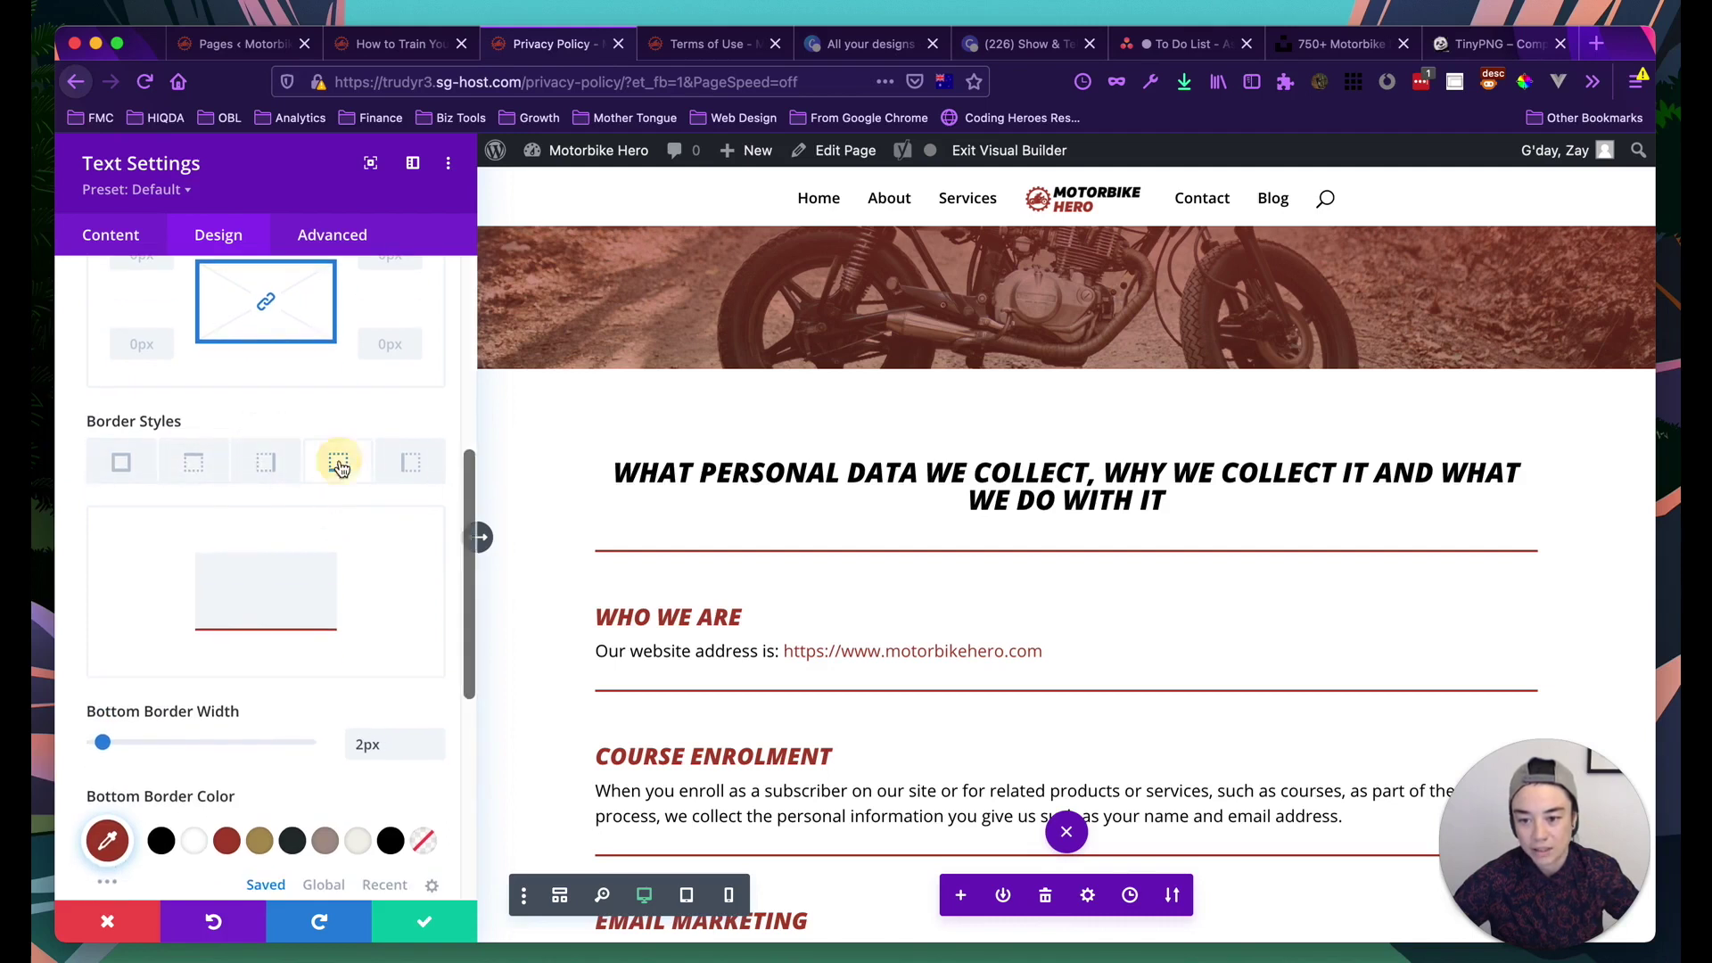
{"action": "scroll", "coordinate": [205, 606], "scroll_direction": "down", "scroll_amount": 1}
{"action": "left_click_drag", "start_coordinate": [104, 707], "coordinate": [96, 707]}
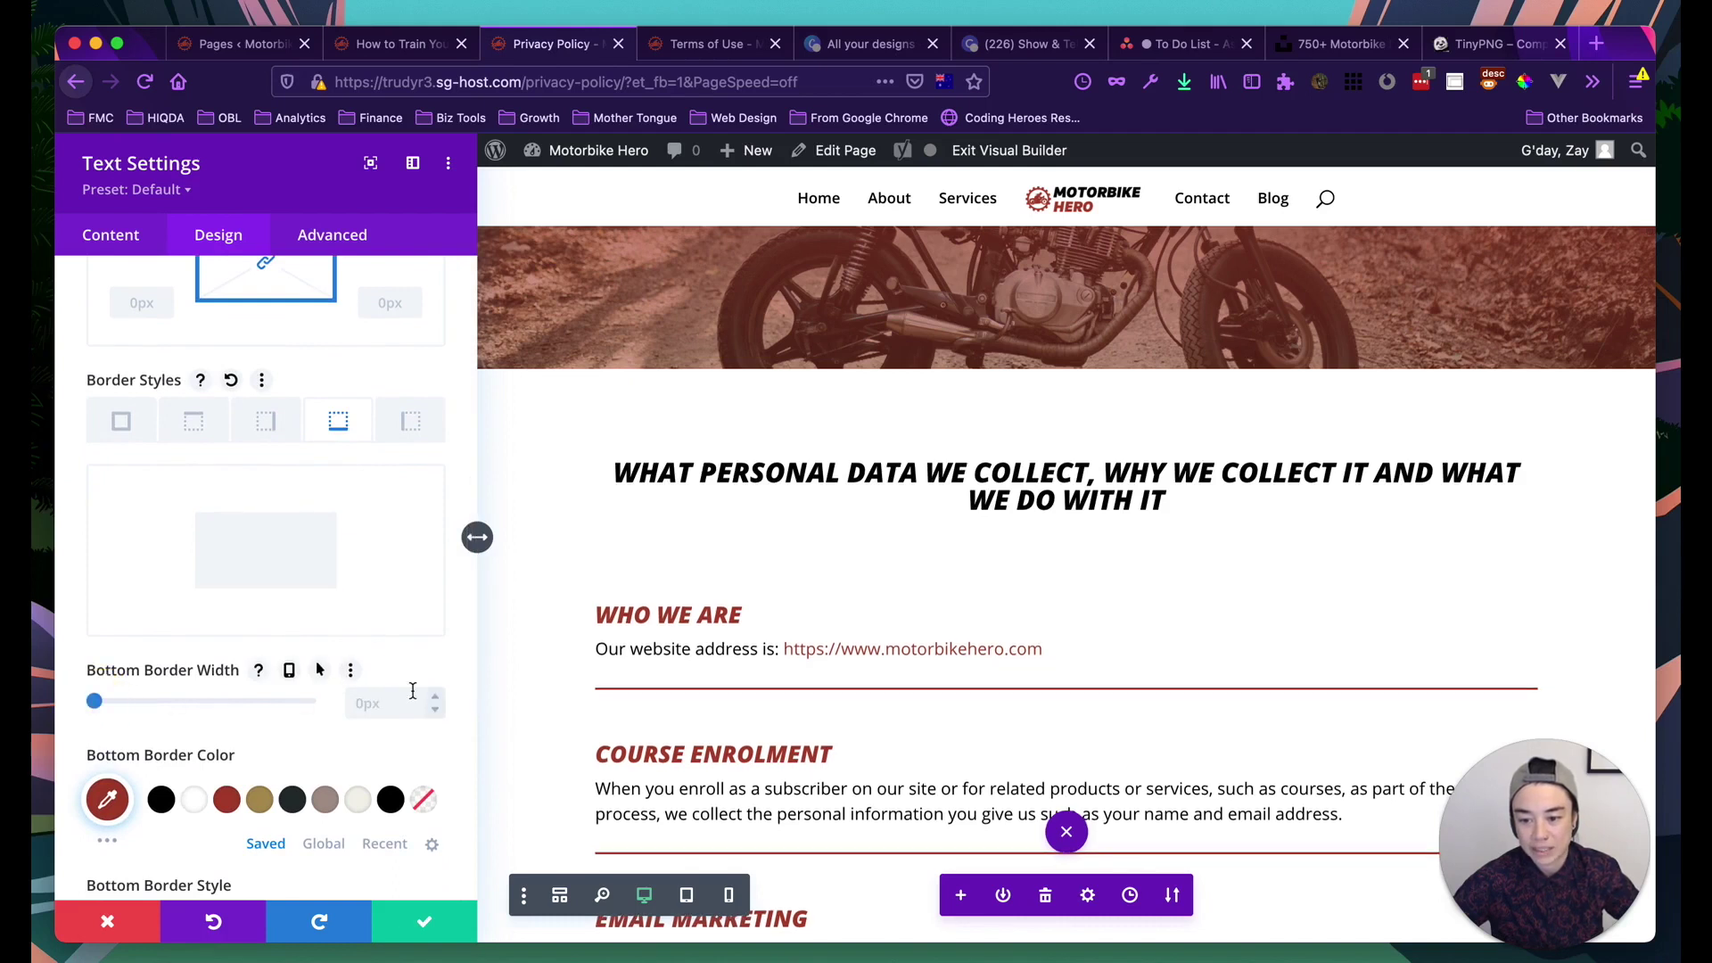
{"action": "left_click", "coordinate": [412, 923]}
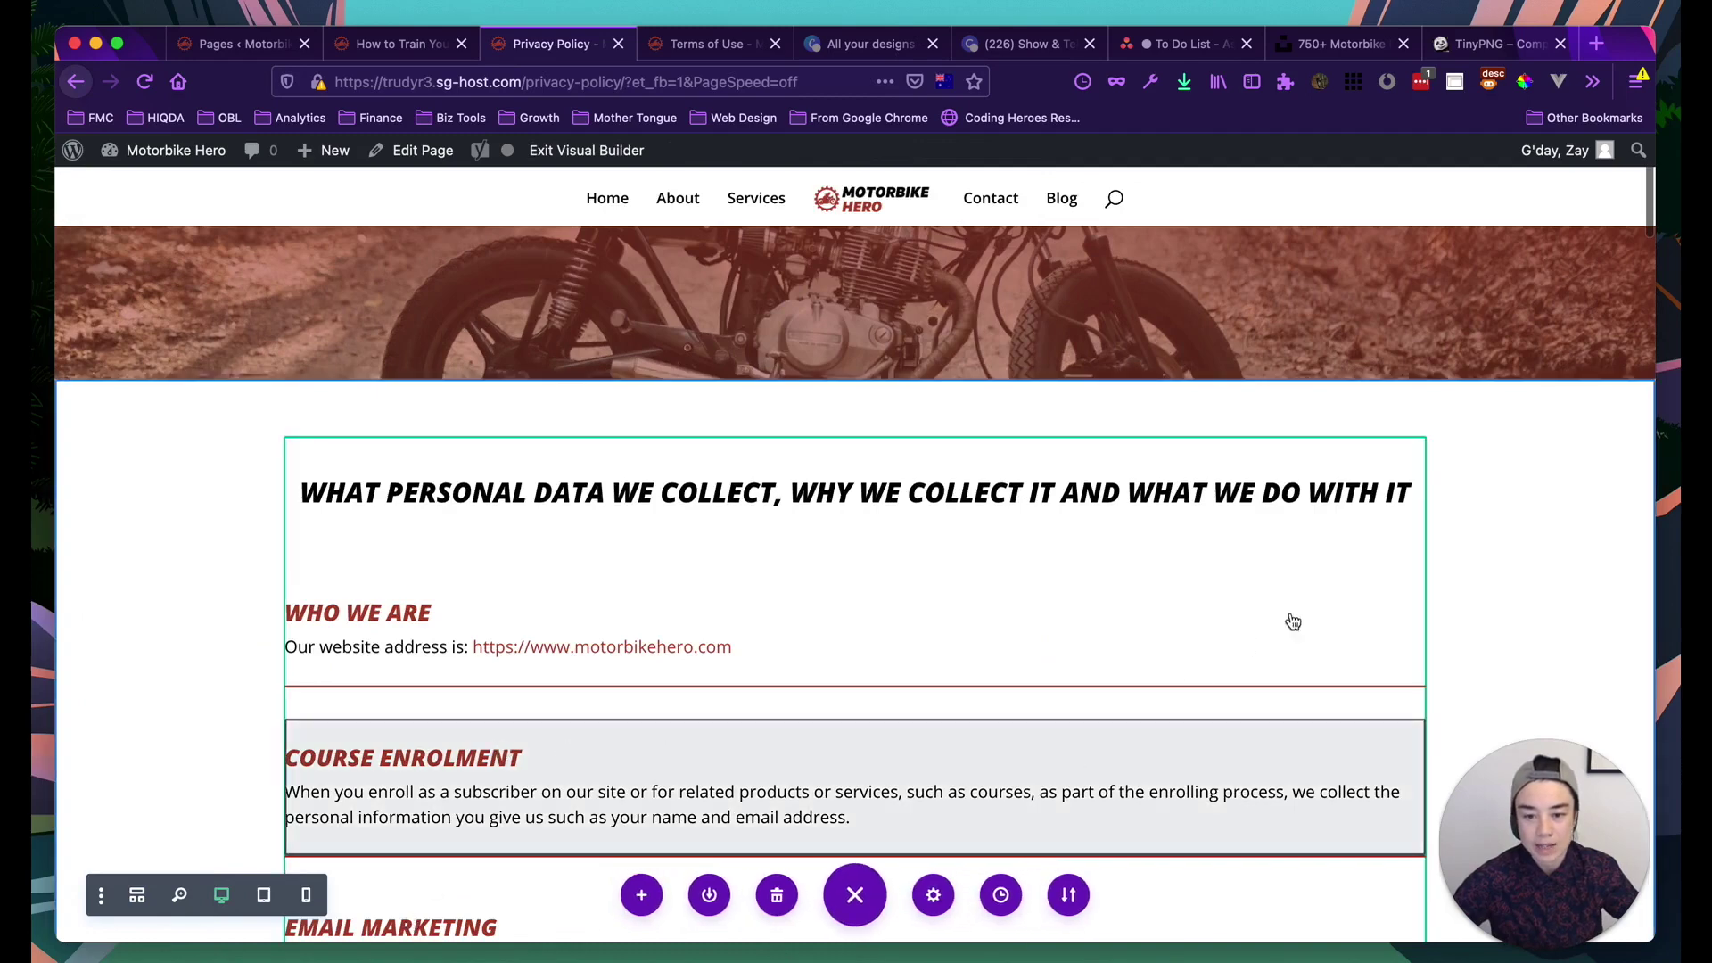
Delete the placeholder Lorem Ipsum / Follow Us / Subscription section above the footer
{"action": "scroll", "coordinate": [1486, 546], "scroll_direction": "down", "scroll_amount": 15}
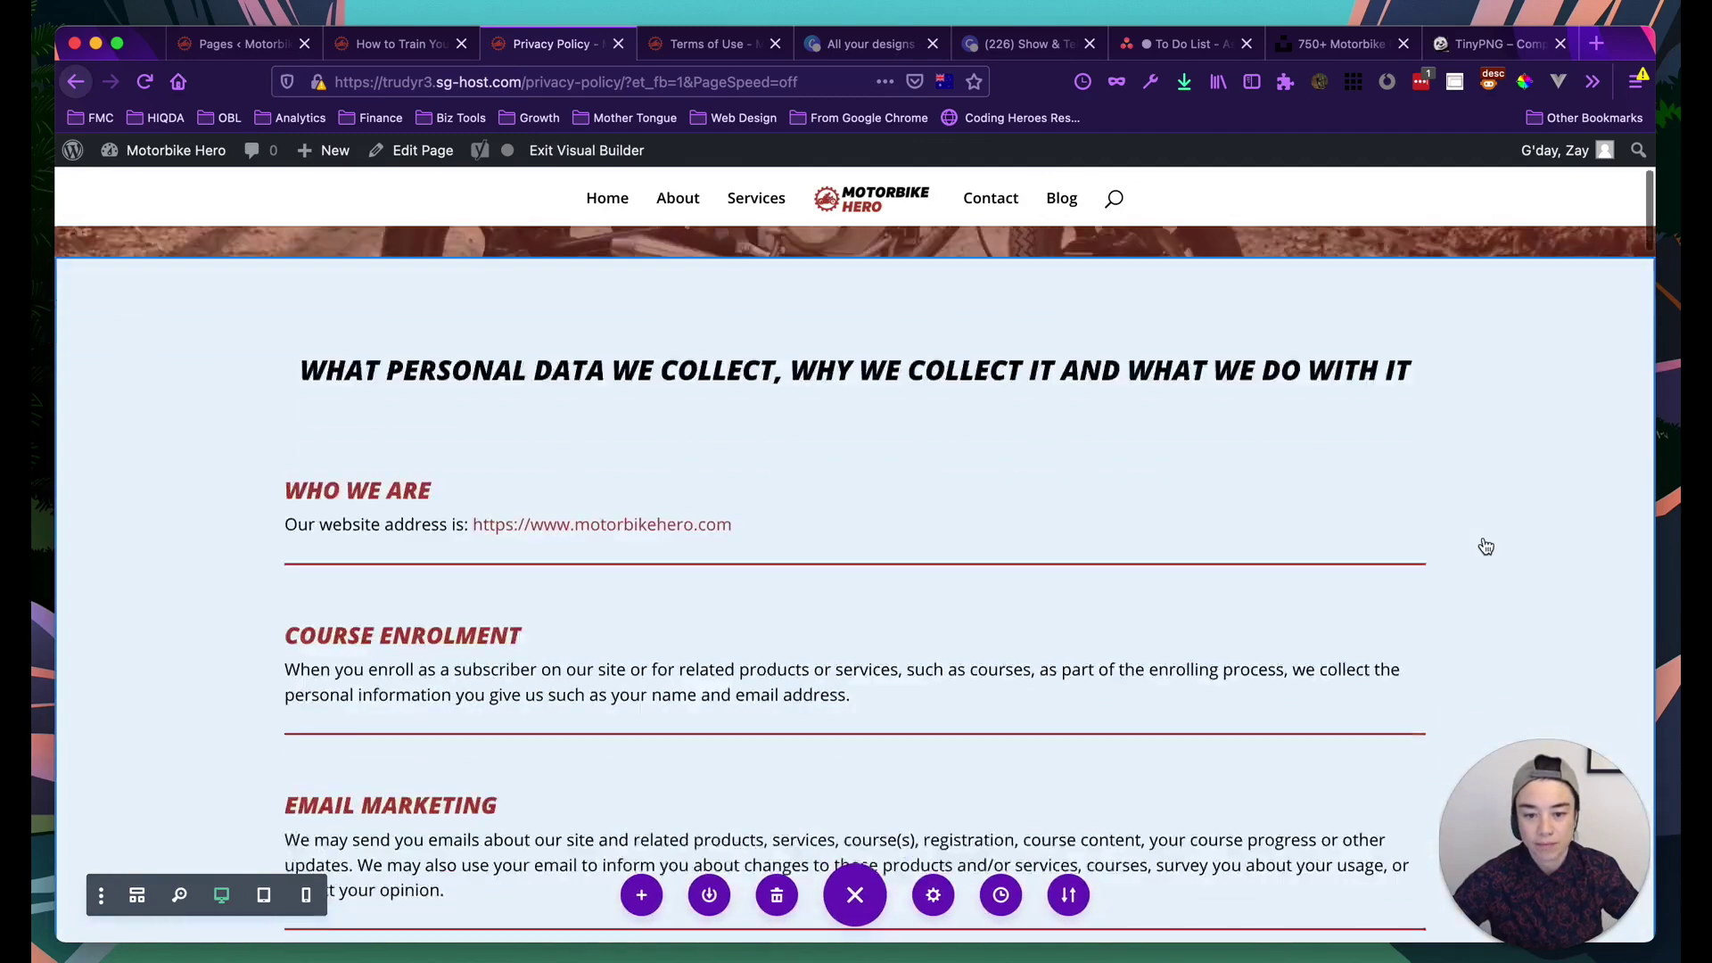
{"action": "scroll", "coordinate": [1486, 547], "scroll_direction": "down", "scroll_amount": 20}
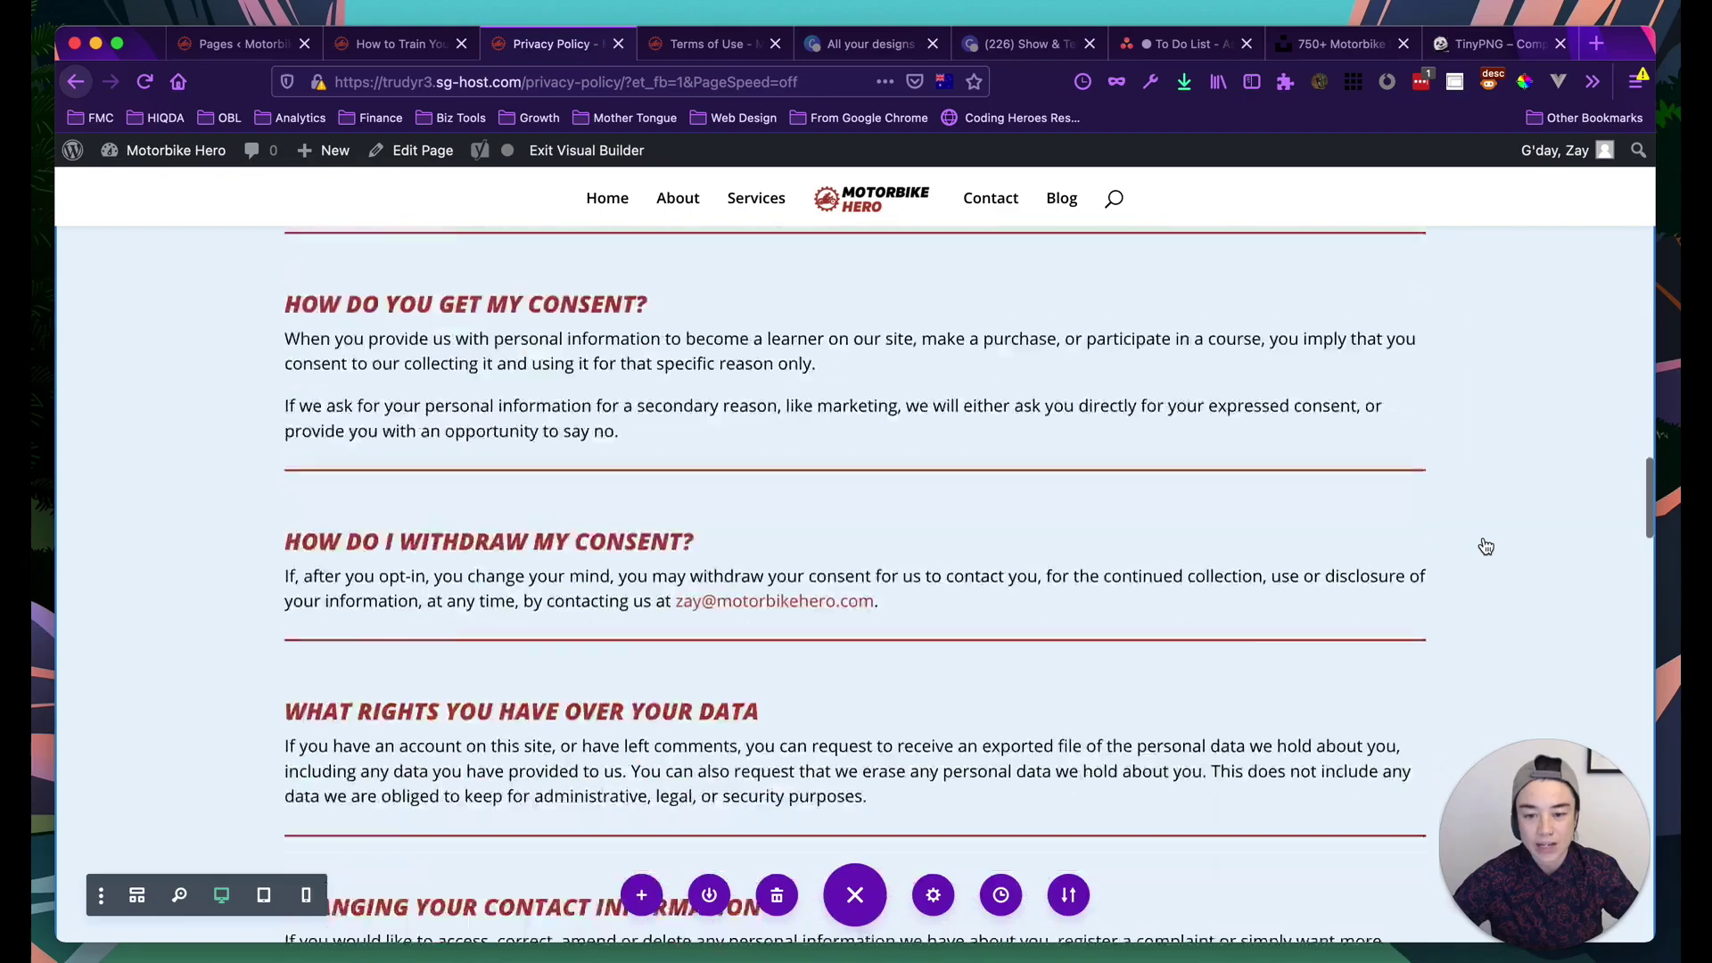
{"action": "scroll", "coordinate": [1486, 546], "scroll_direction": "down", "scroll_amount": 15}
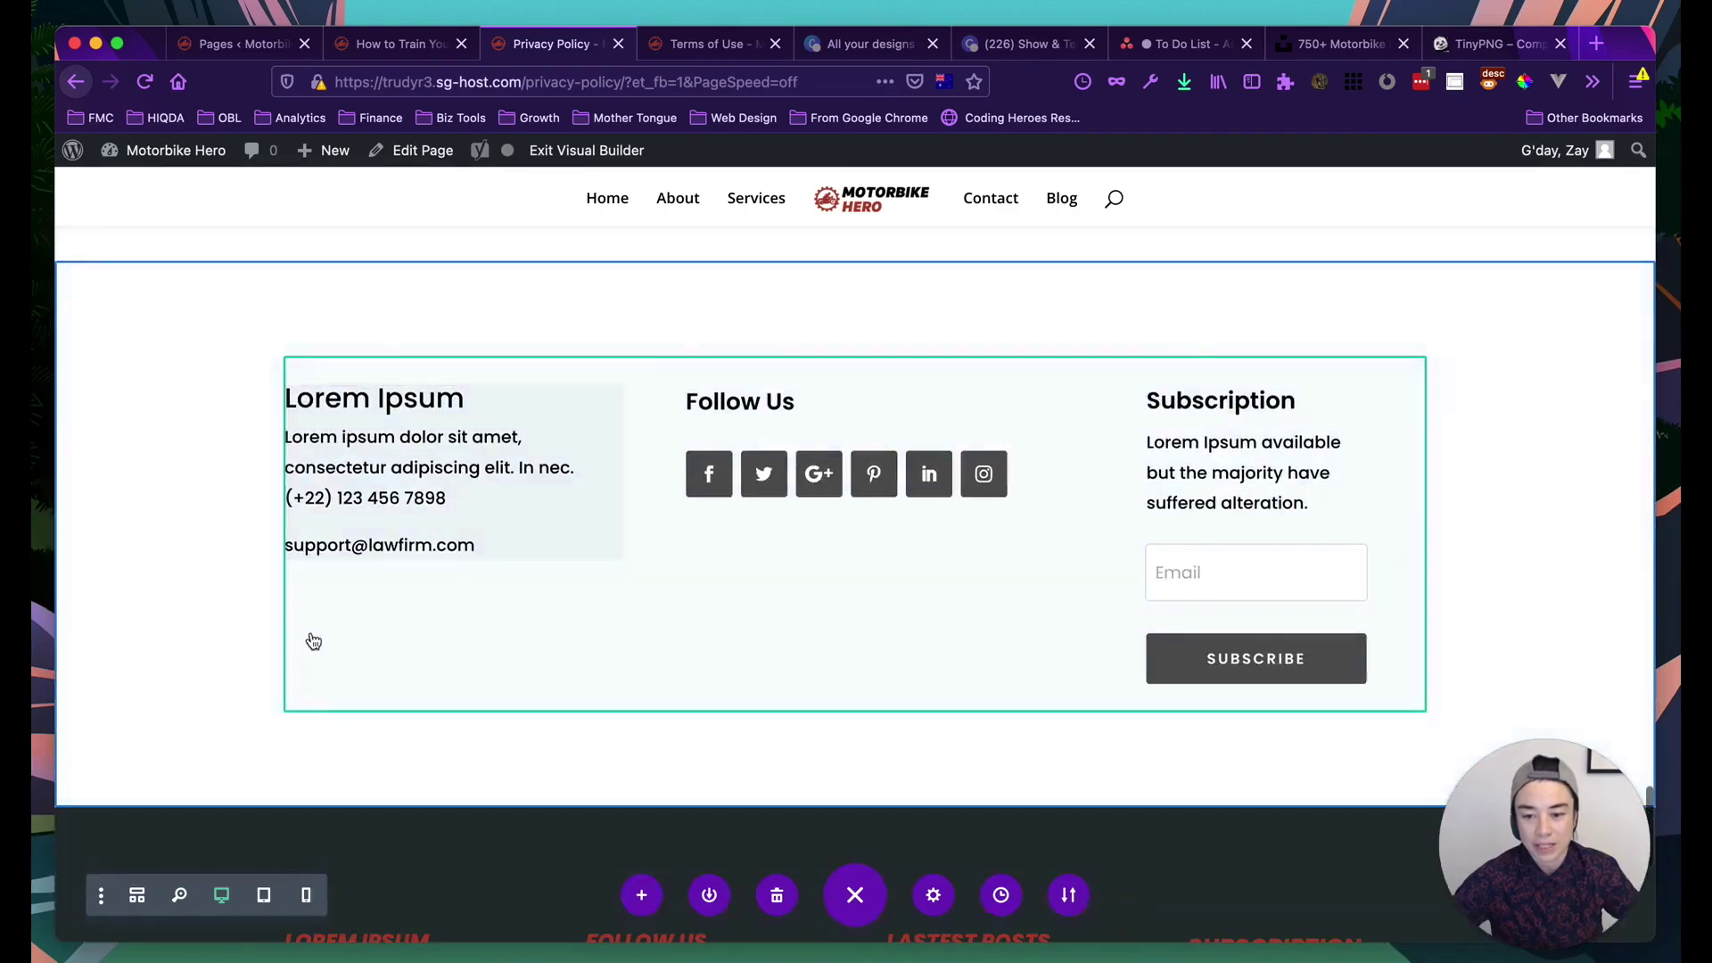
{"action": "scroll", "coordinate": [267, 571], "scroll_direction": "down", "scroll_amount": 2}
{"action": "scroll", "coordinate": [178, 446], "scroll_direction": "up", "scroll_amount": 3}
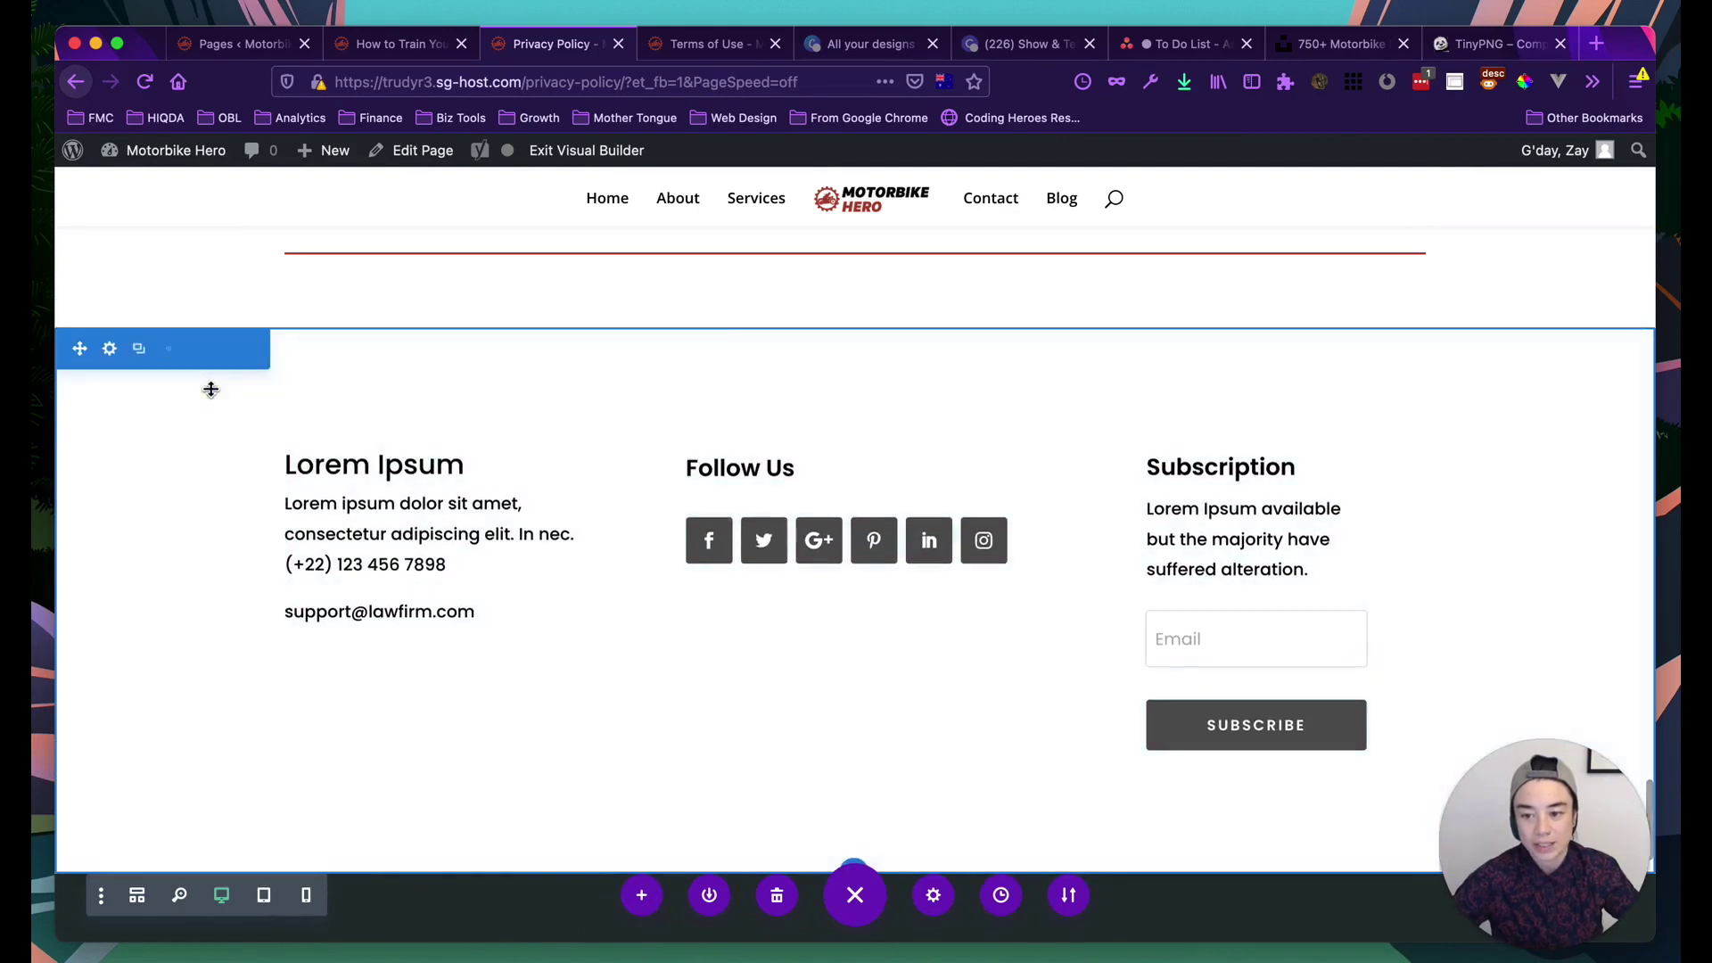
{"action": "scroll", "coordinate": [249, 642], "scroll_direction": "down", "scroll_amount": 5}
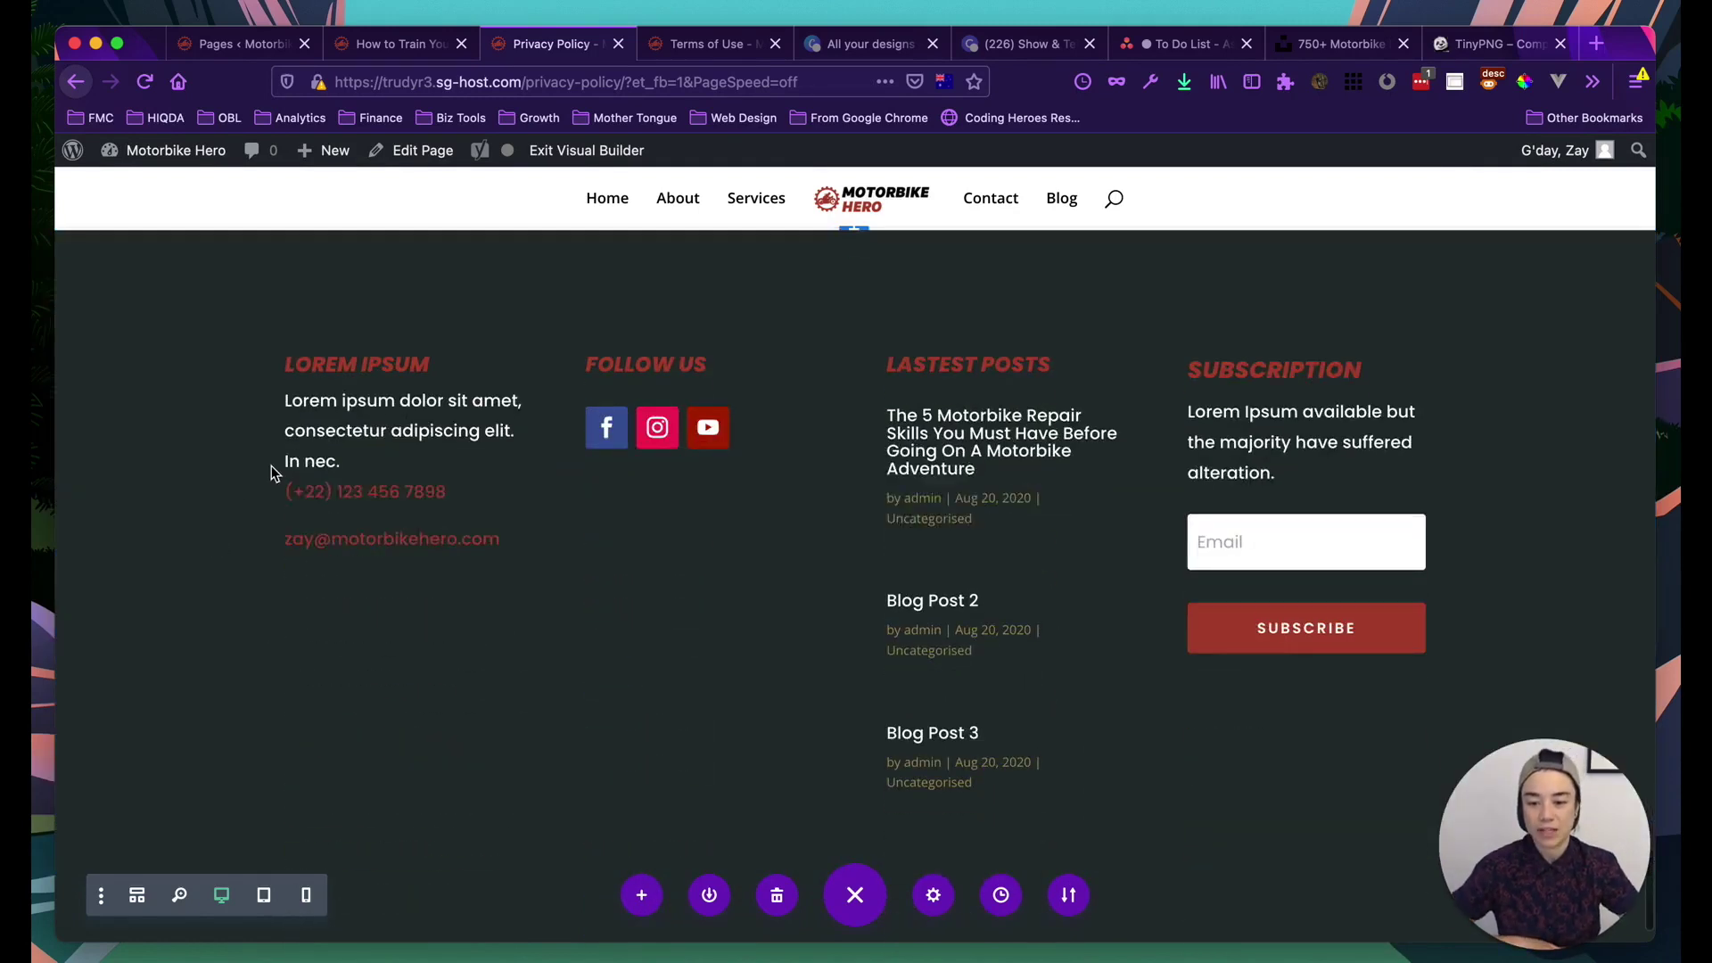
{"action": "scroll", "coordinate": [223, 455], "scroll_direction": "down", "scroll_amount": 2}
{"action": "scroll", "coordinate": [226, 486], "scroll_direction": "up", "scroll_amount": 3}
{"action": "scroll", "coordinate": [227, 489], "scroll_direction": "up", "scroll_amount": 7}
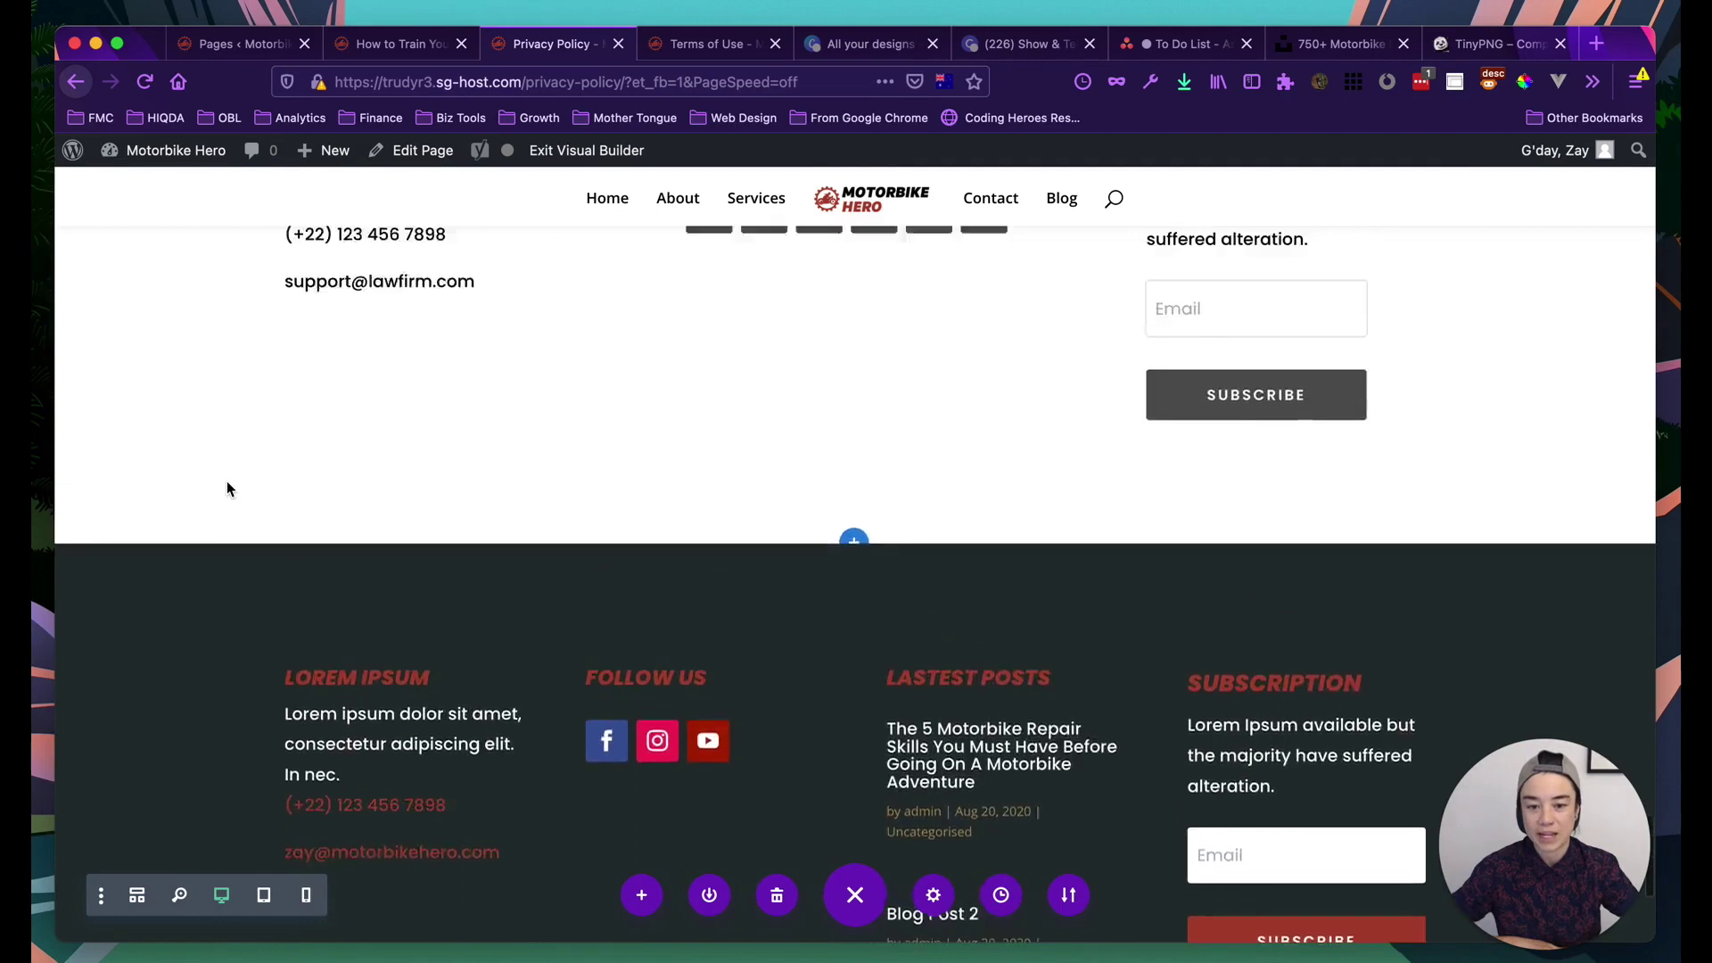
{"action": "left_click", "coordinate": [198, 427]}
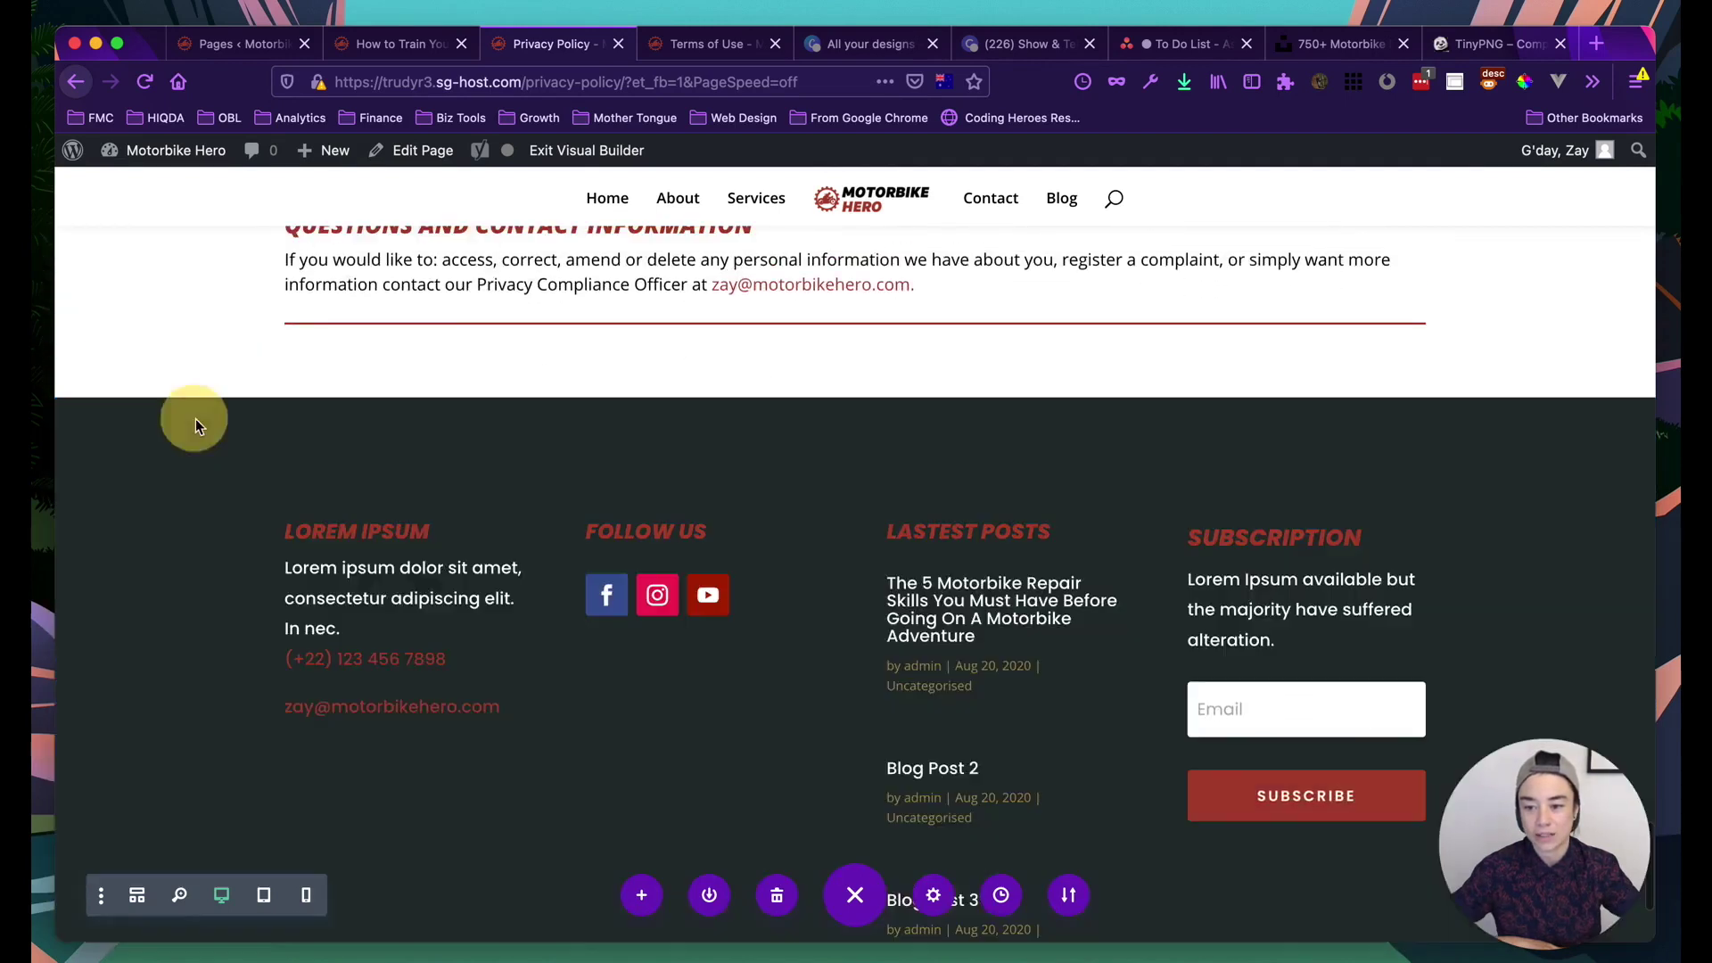
Review the restyled page and save the Privacy Policy page
{"action": "scroll", "coordinate": [234, 508], "scroll_direction": "up", "scroll_amount": 4}
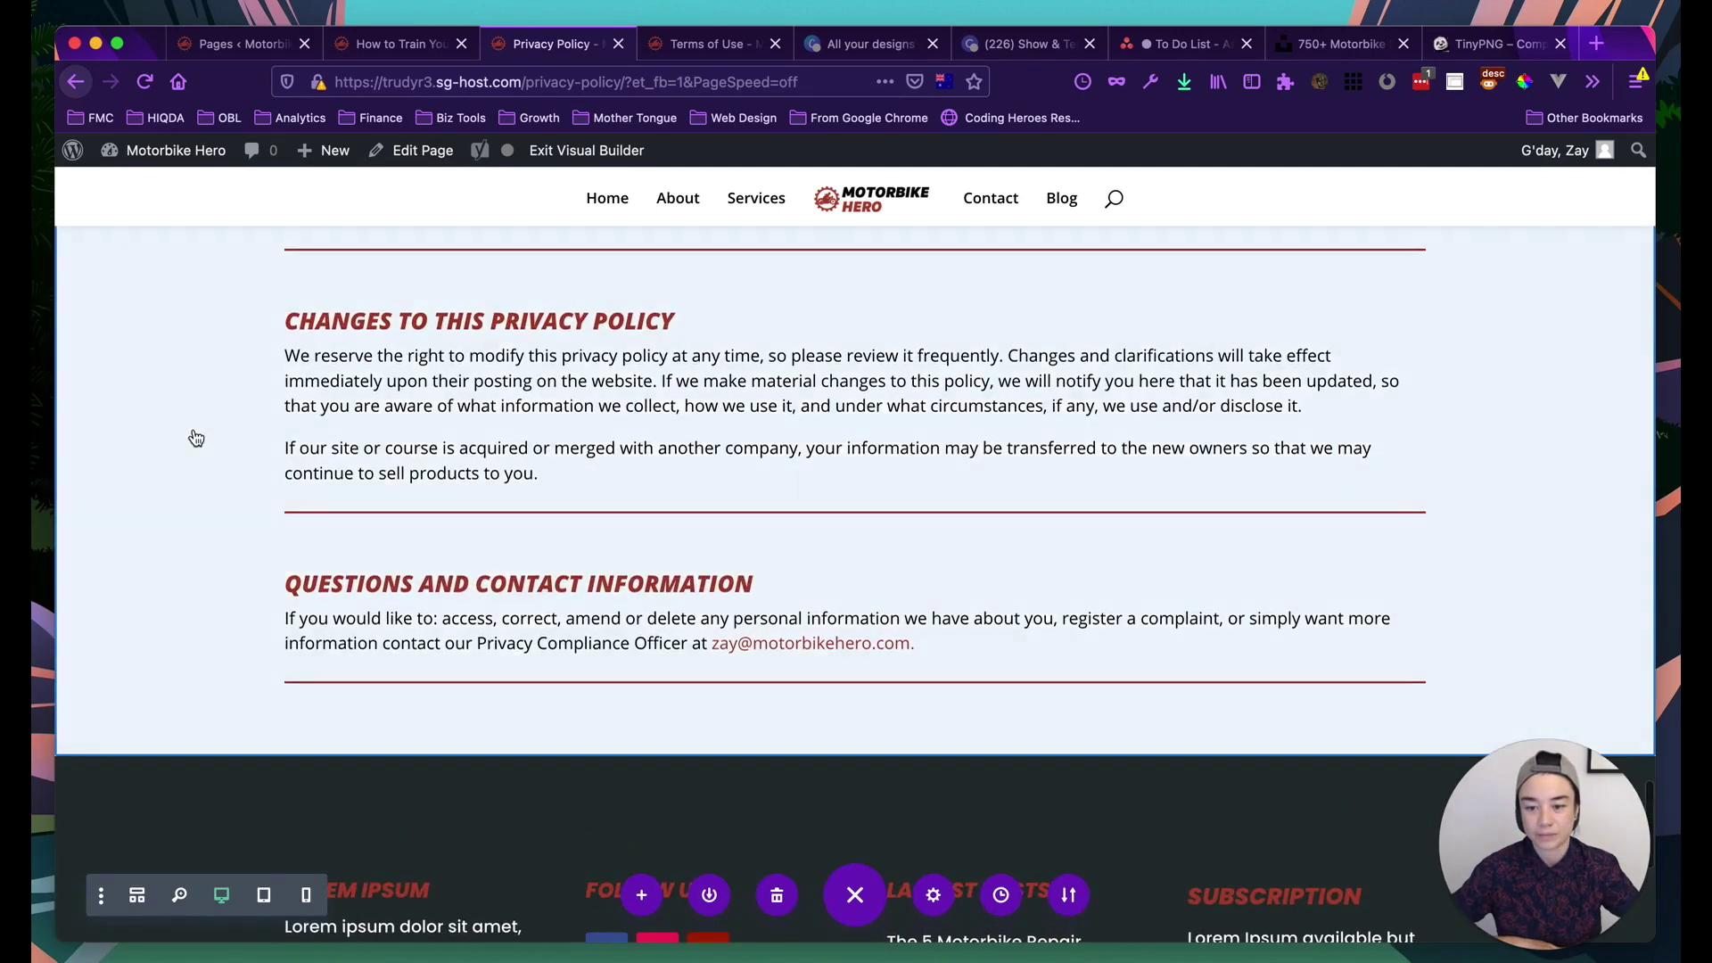
{"action": "scroll", "coordinate": [197, 436], "scroll_direction": "up", "scroll_amount": 20}
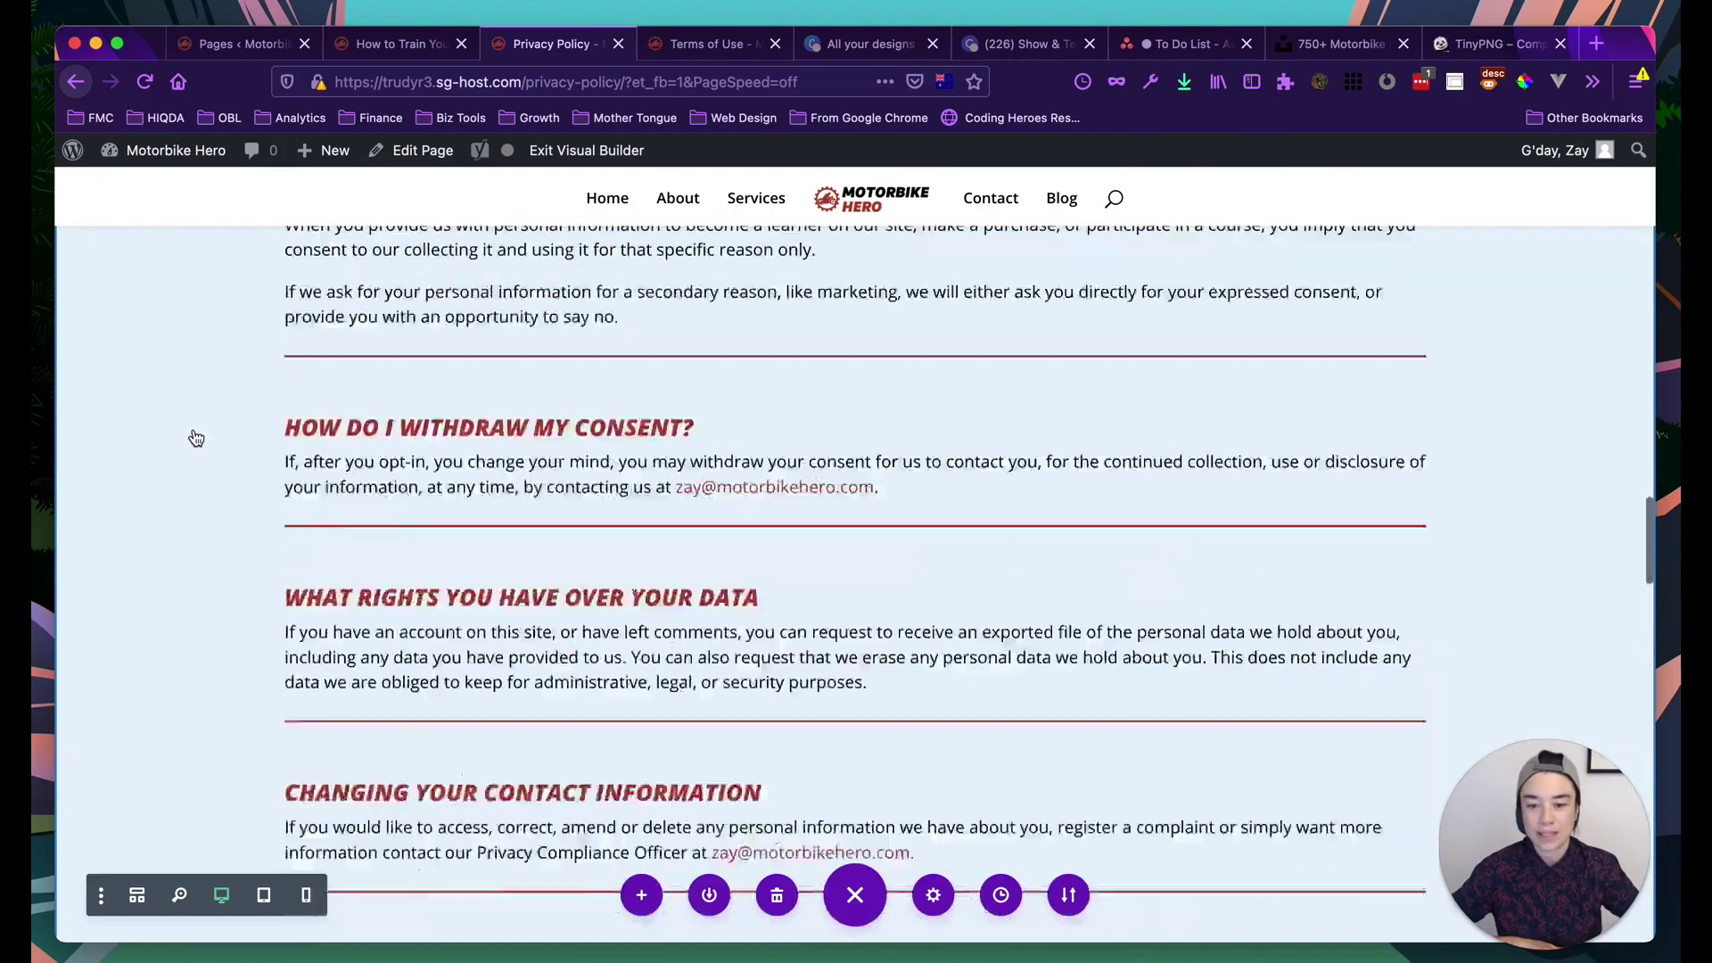
{"action": "scroll", "coordinate": [197, 437], "scroll_direction": "up", "scroll_amount": 20}
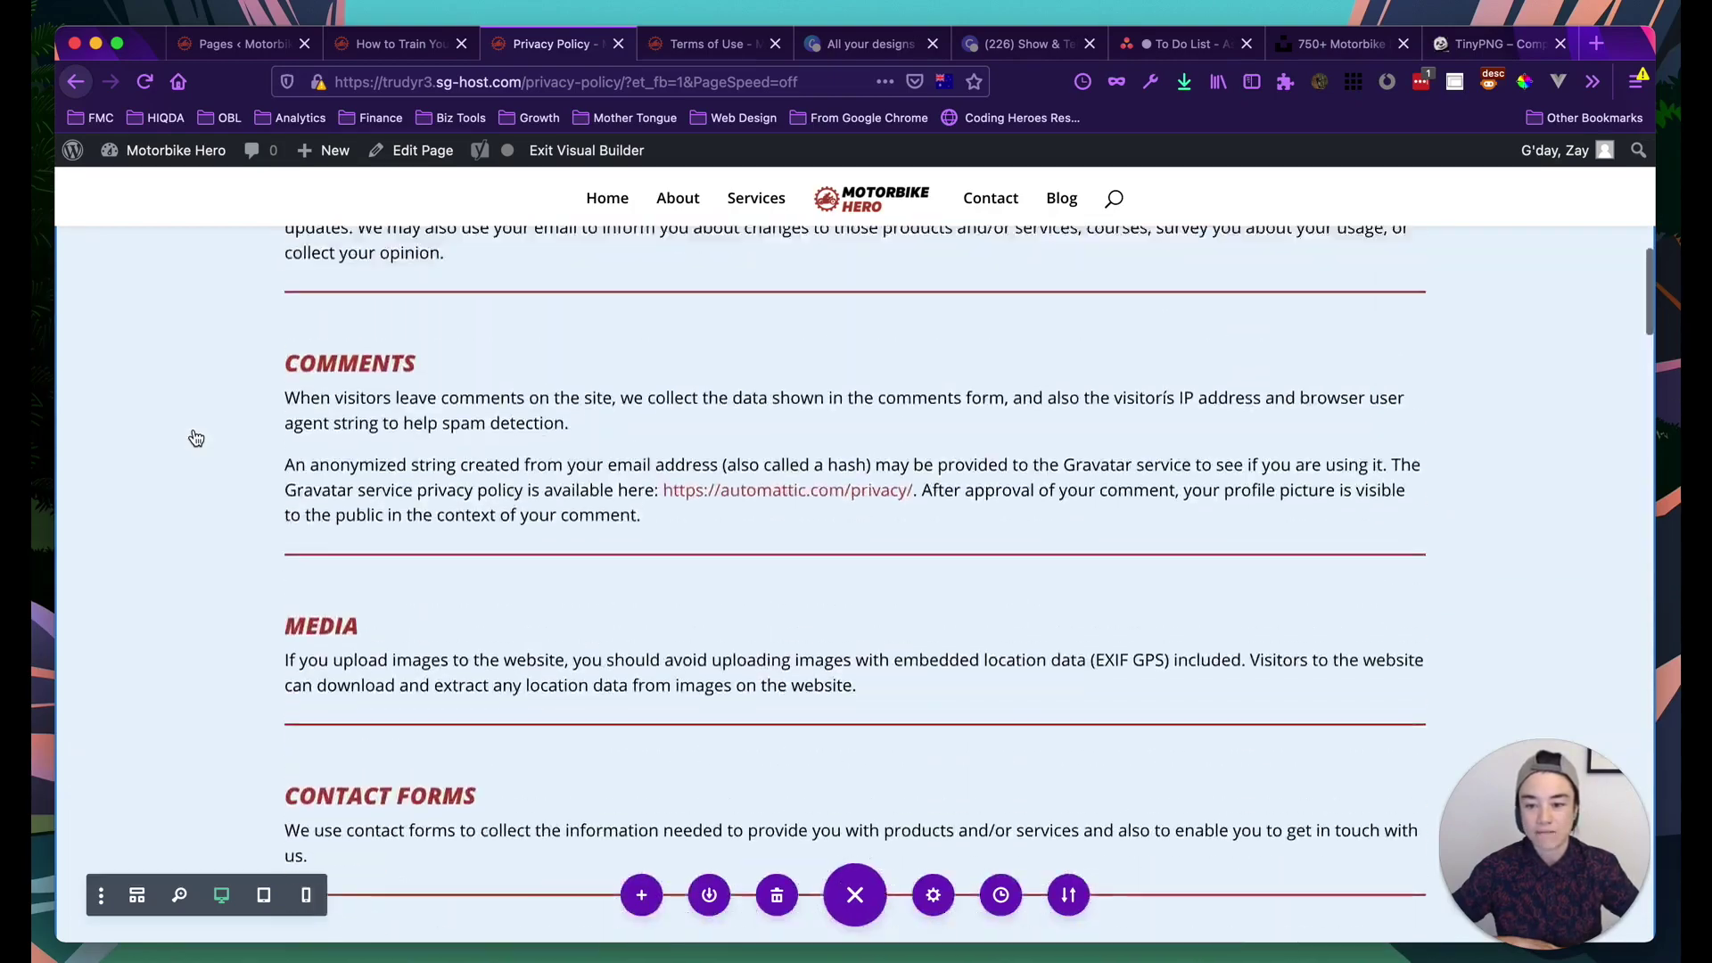
{"action": "scroll", "coordinate": [196, 437], "scroll_direction": "up", "scroll_amount": 8}
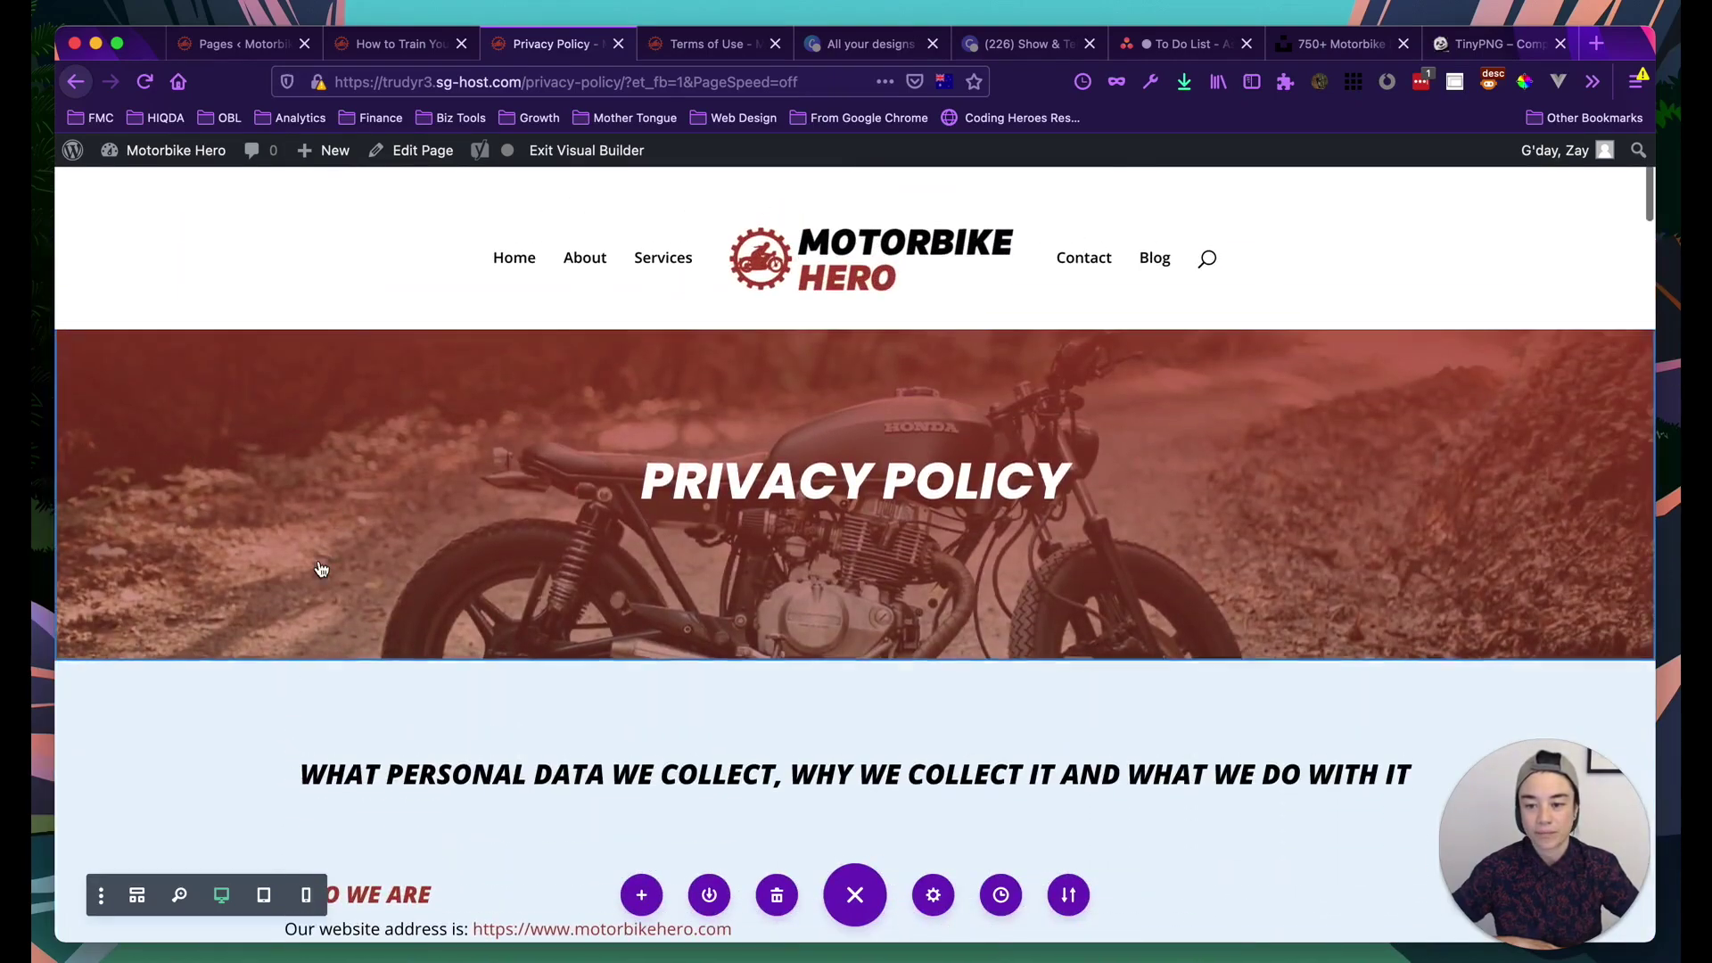
{"action": "scroll", "coordinate": [205, 619], "scroll_direction": "down", "scroll_amount": 3}
{"action": "scroll", "coordinate": [202, 624], "scroll_direction": "up", "scroll_amount": 3}
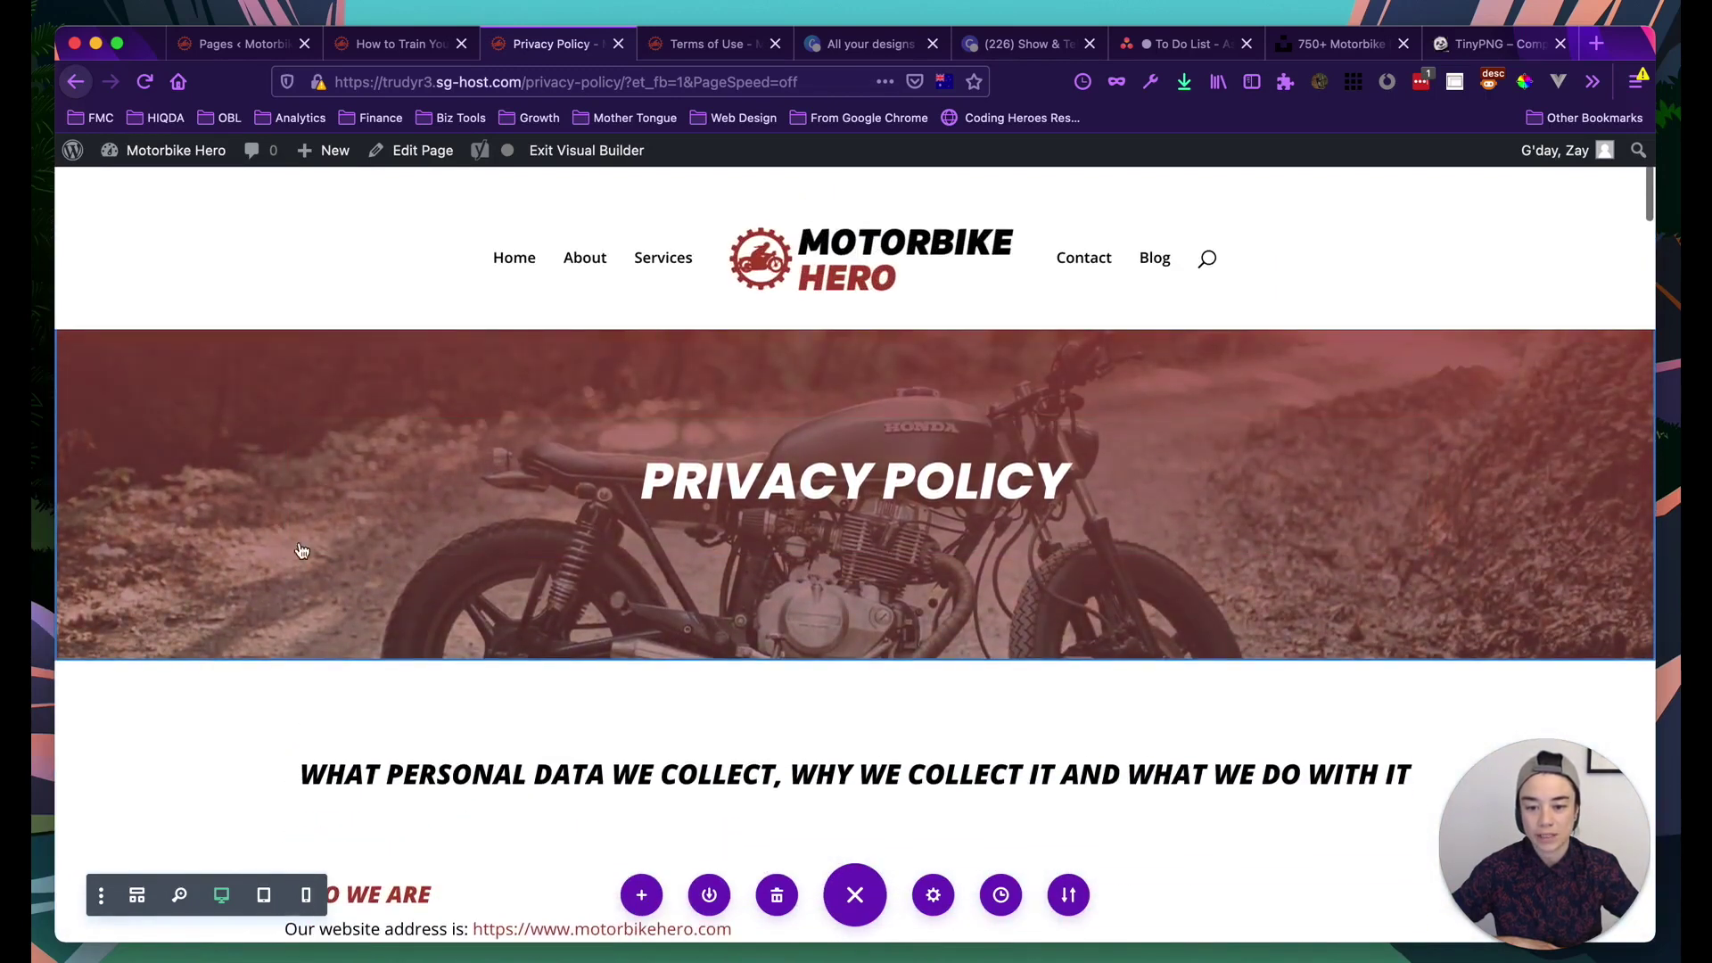
{"action": "scroll", "coordinate": [669, 745], "scroll_direction": "down", "scroll_amount": 2}
{"action": "scroll", "coordinate": [412, 707], "scroll_direction": "up", "scroll_amount": 2}
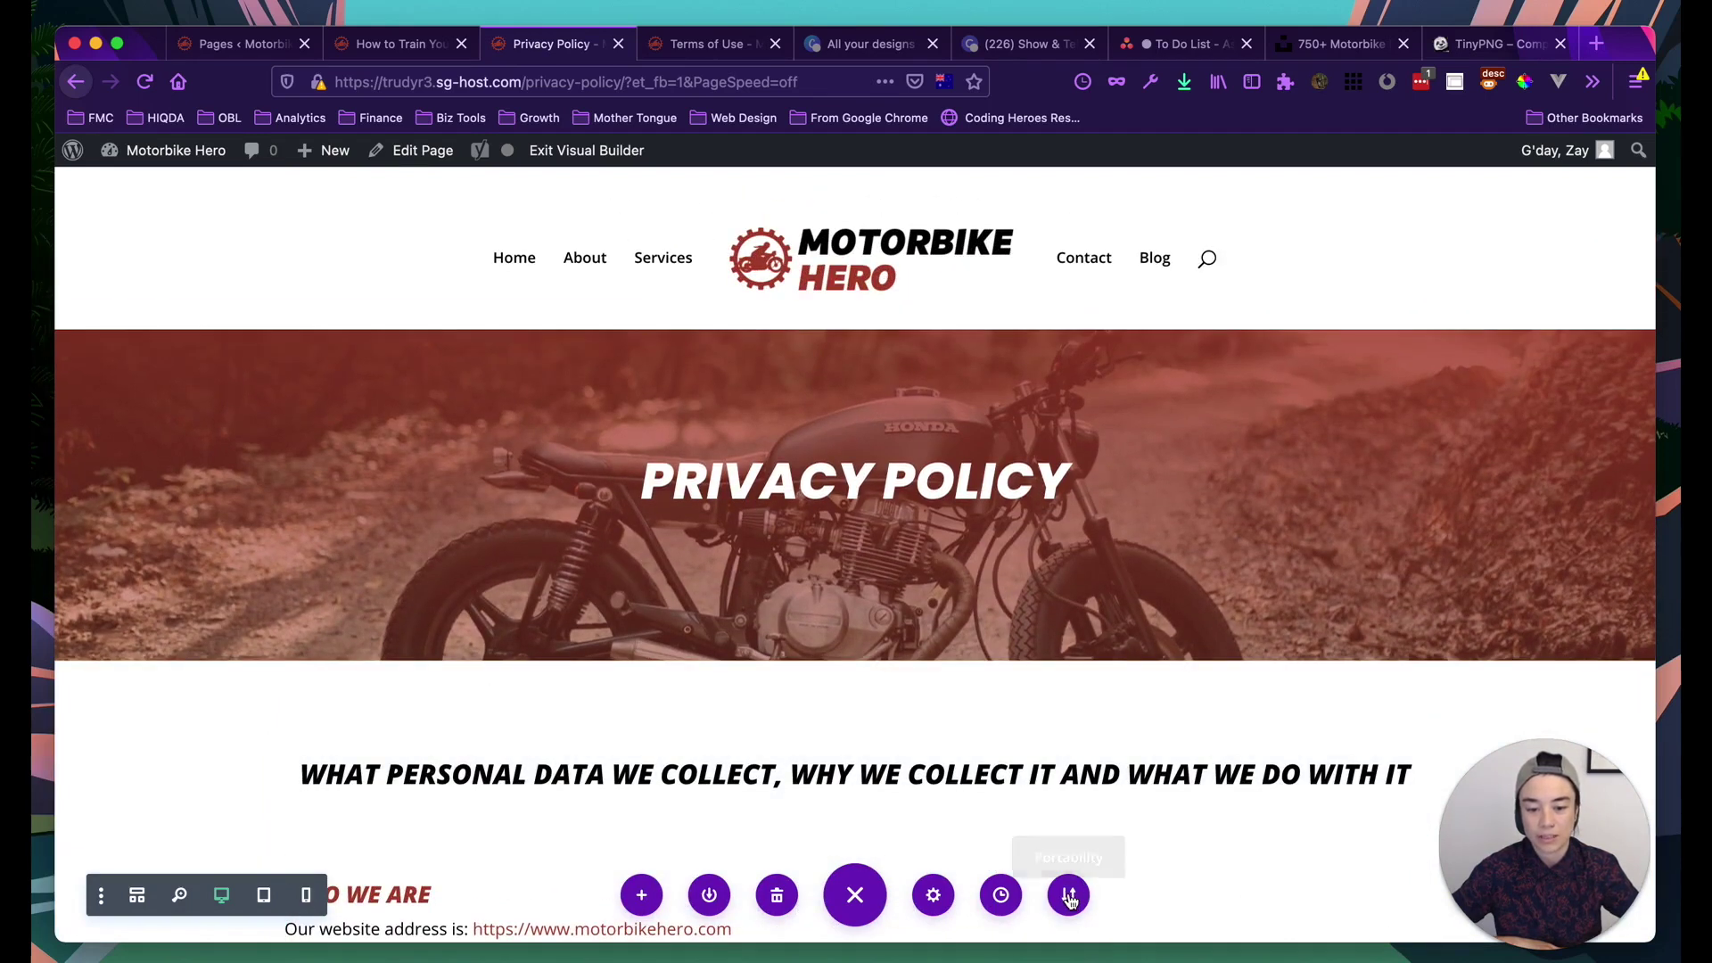
{"action": "scroll", "coordinate": [1160, 822], "scroll_direction": "down", "scroll_amount": 1}
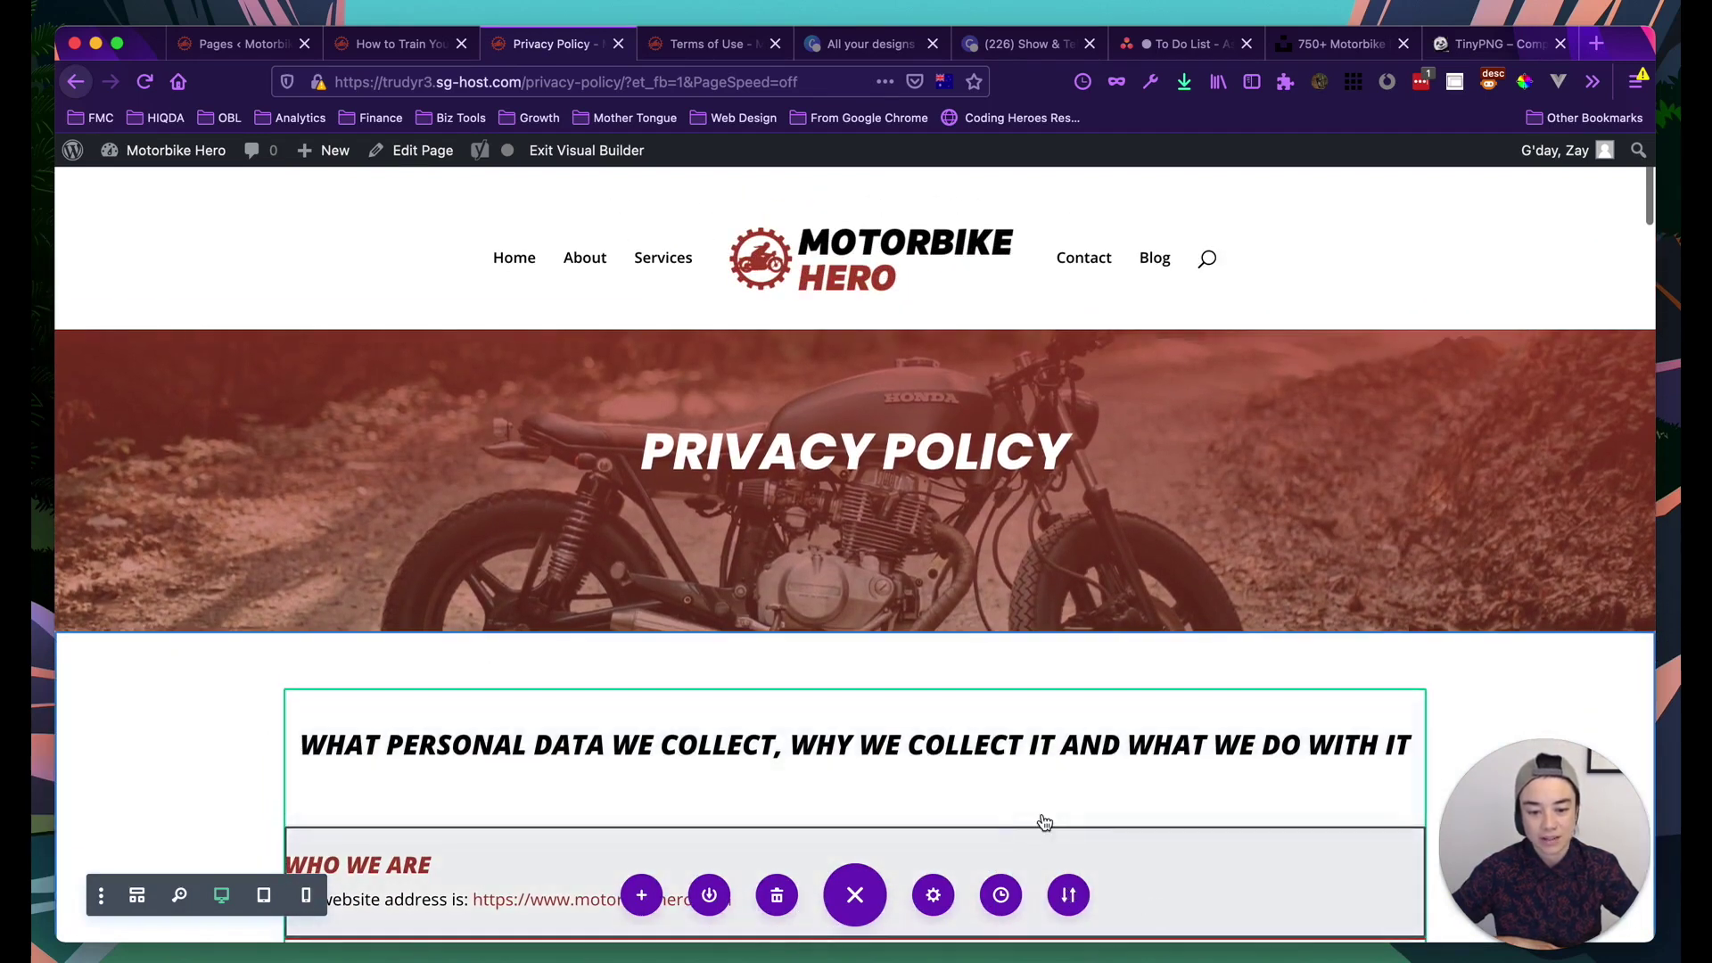
{"action": "scroll", "coordinate": [615, 754], "scroll_direction": "down", "scroll_amount": 5}
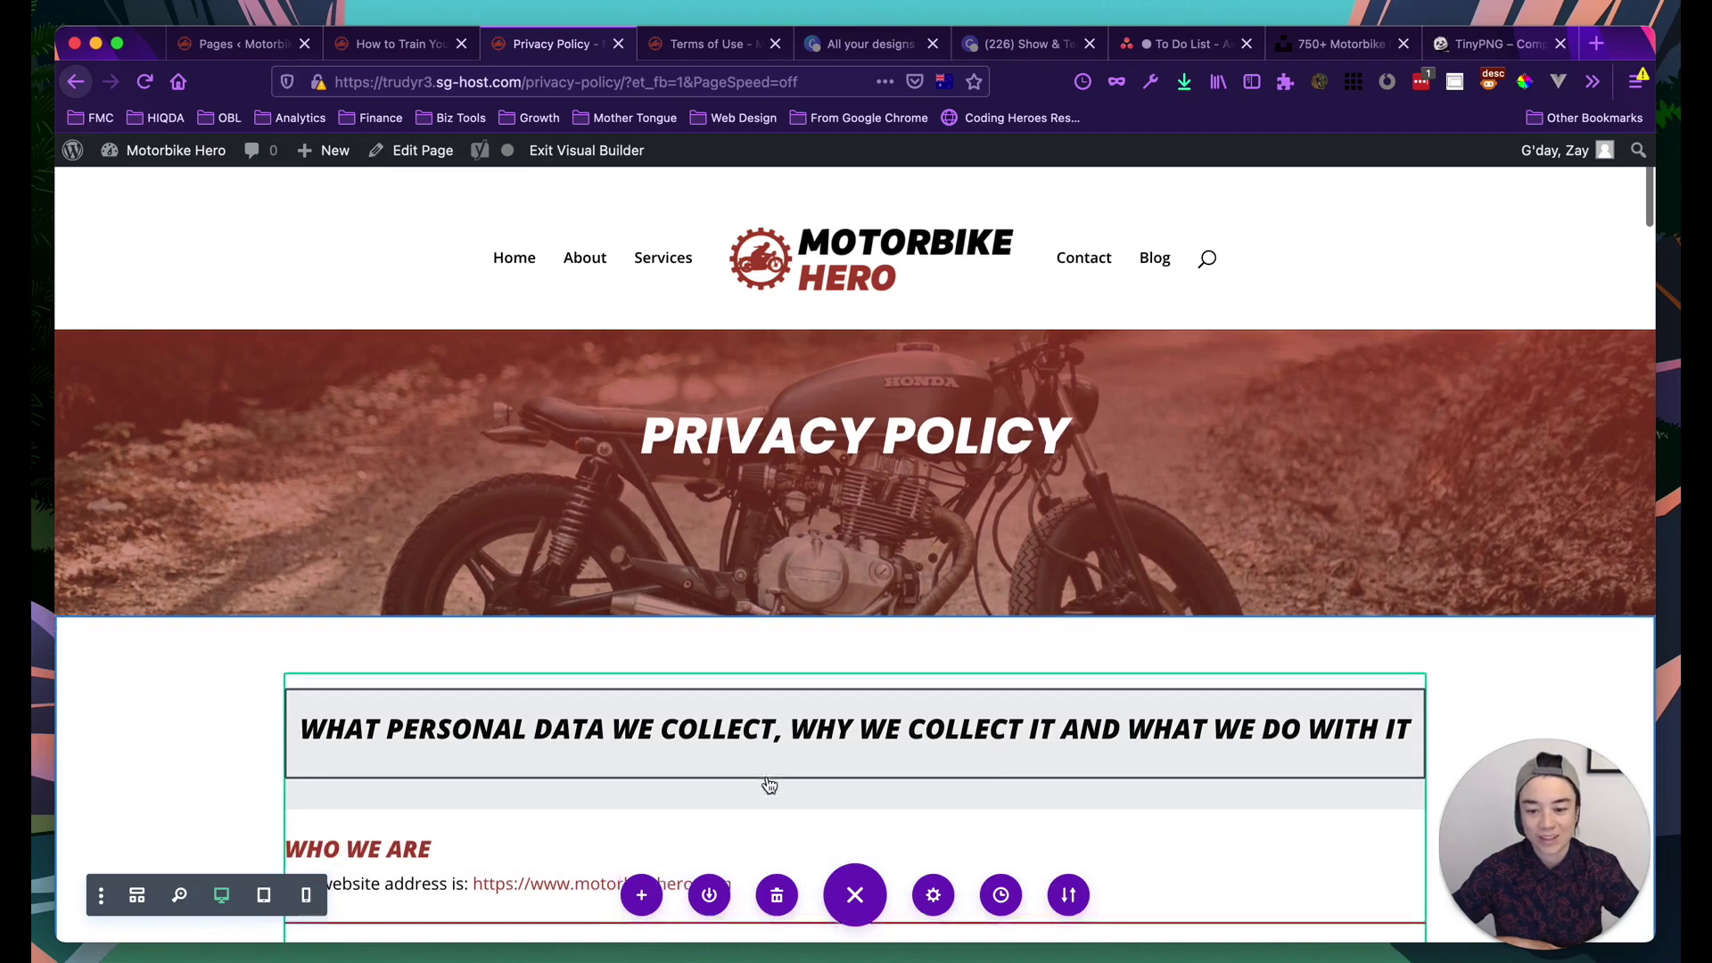
{"action": "scroll", "coordinate": [258, 546], "scroll_direction": "up", "scroll_amount": 4}
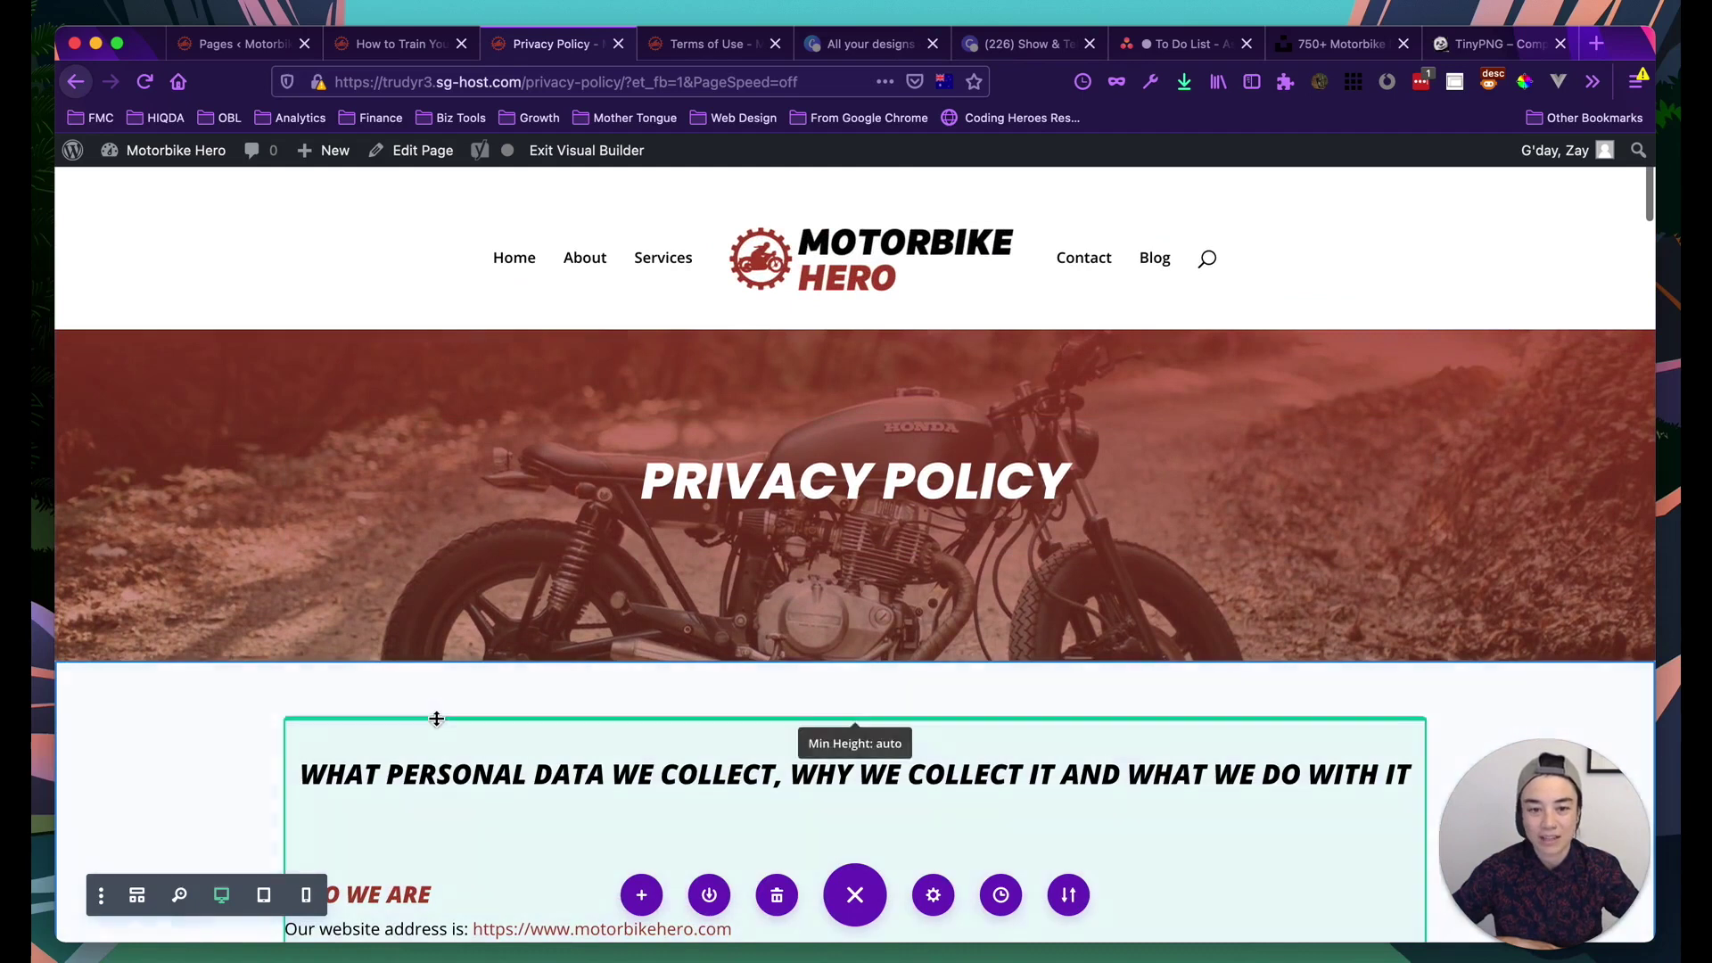
{"action": "scroll", "coordinate": [504, 517], "scroll_direction": "down", "scroll_amount": 8}
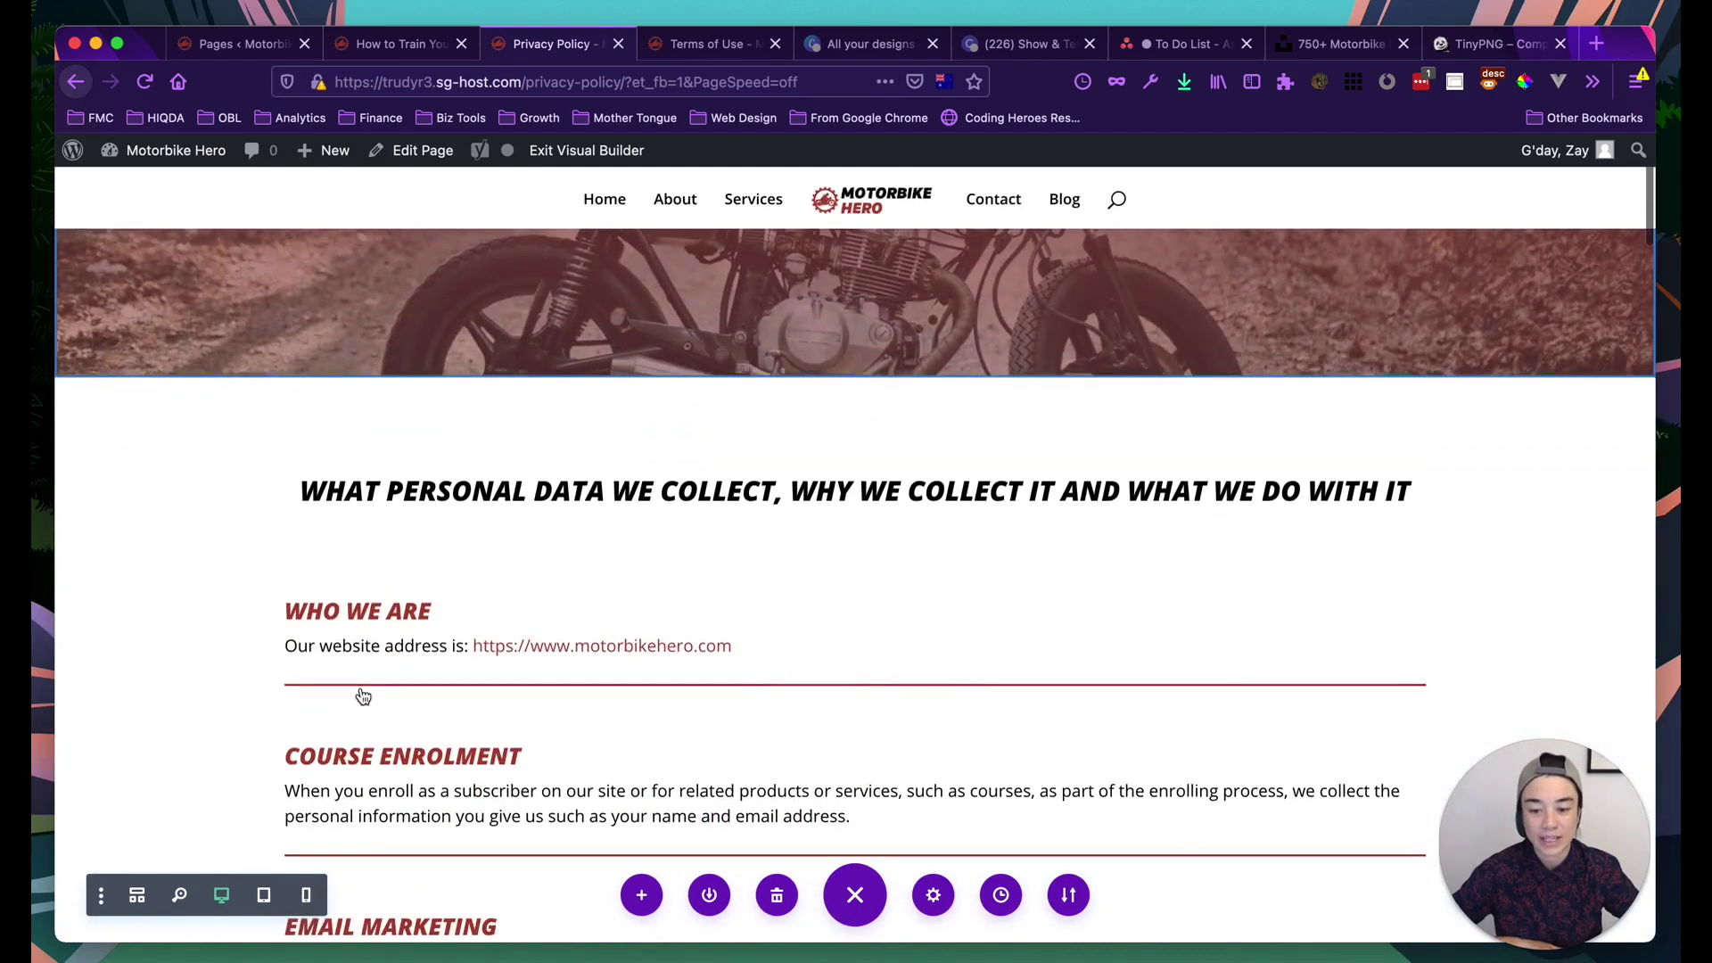
{"action": "scroll", "coordinate": [483, 665], "scroll_direction": "down", "scroll_amount": 3}
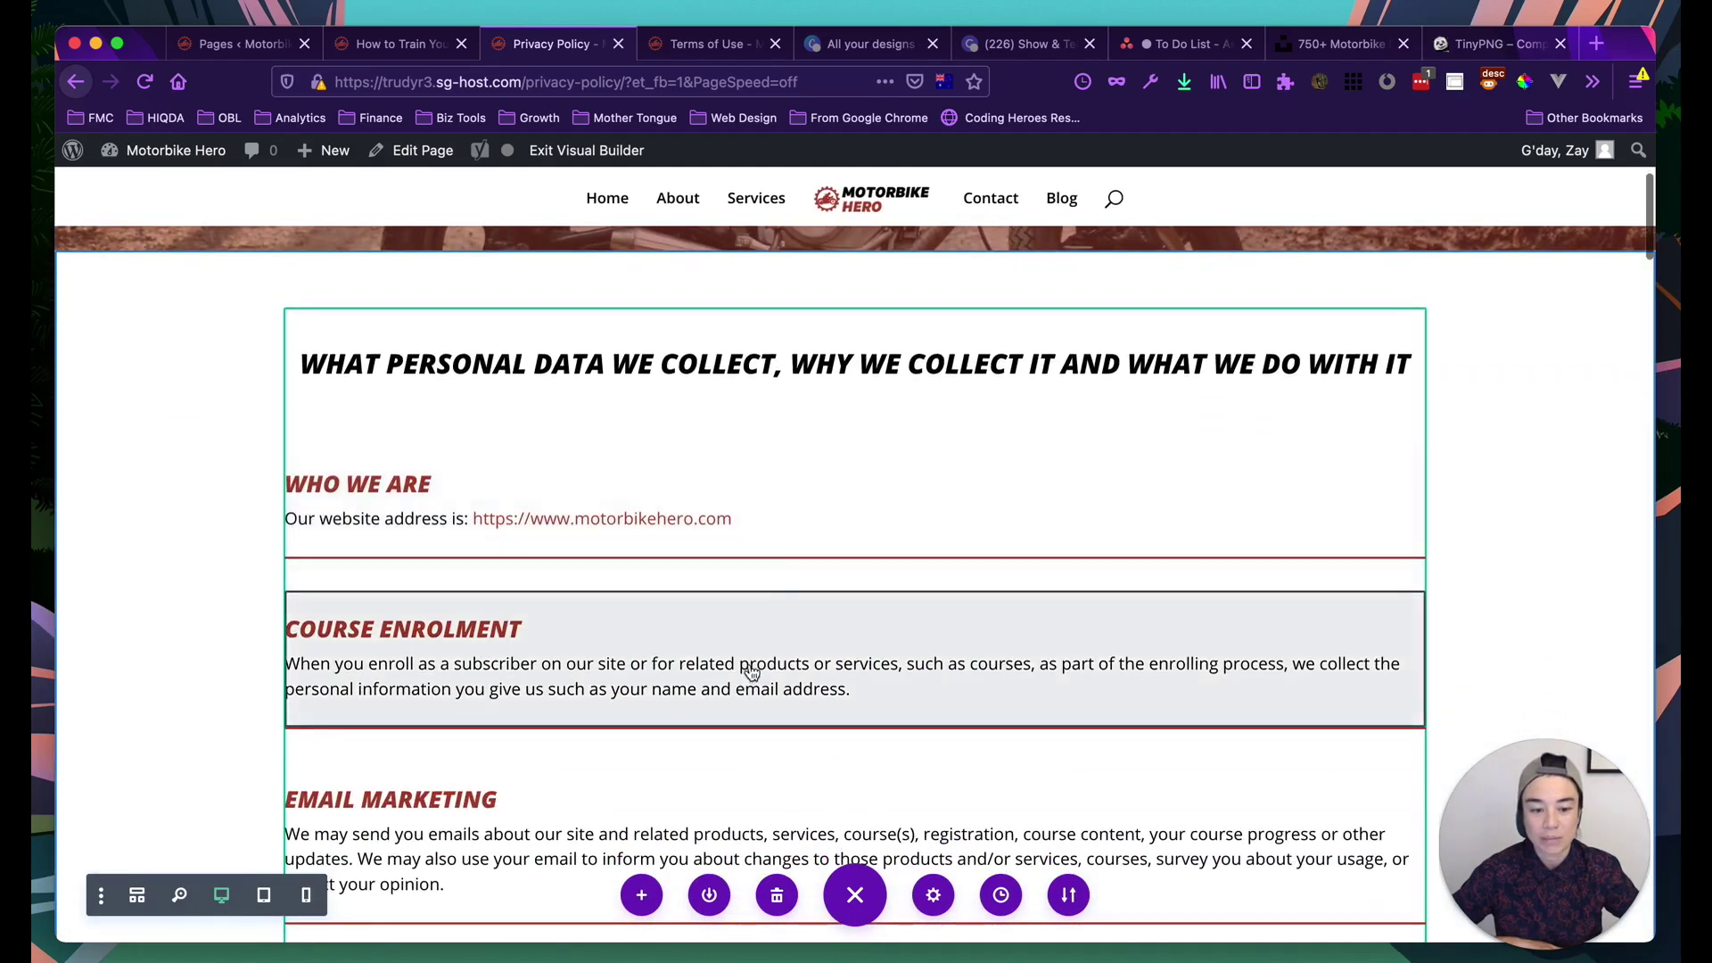
{"action": "scroll", "coordinate": [513, 689], "scroll_direction": "down", "scroll_amount": 3}
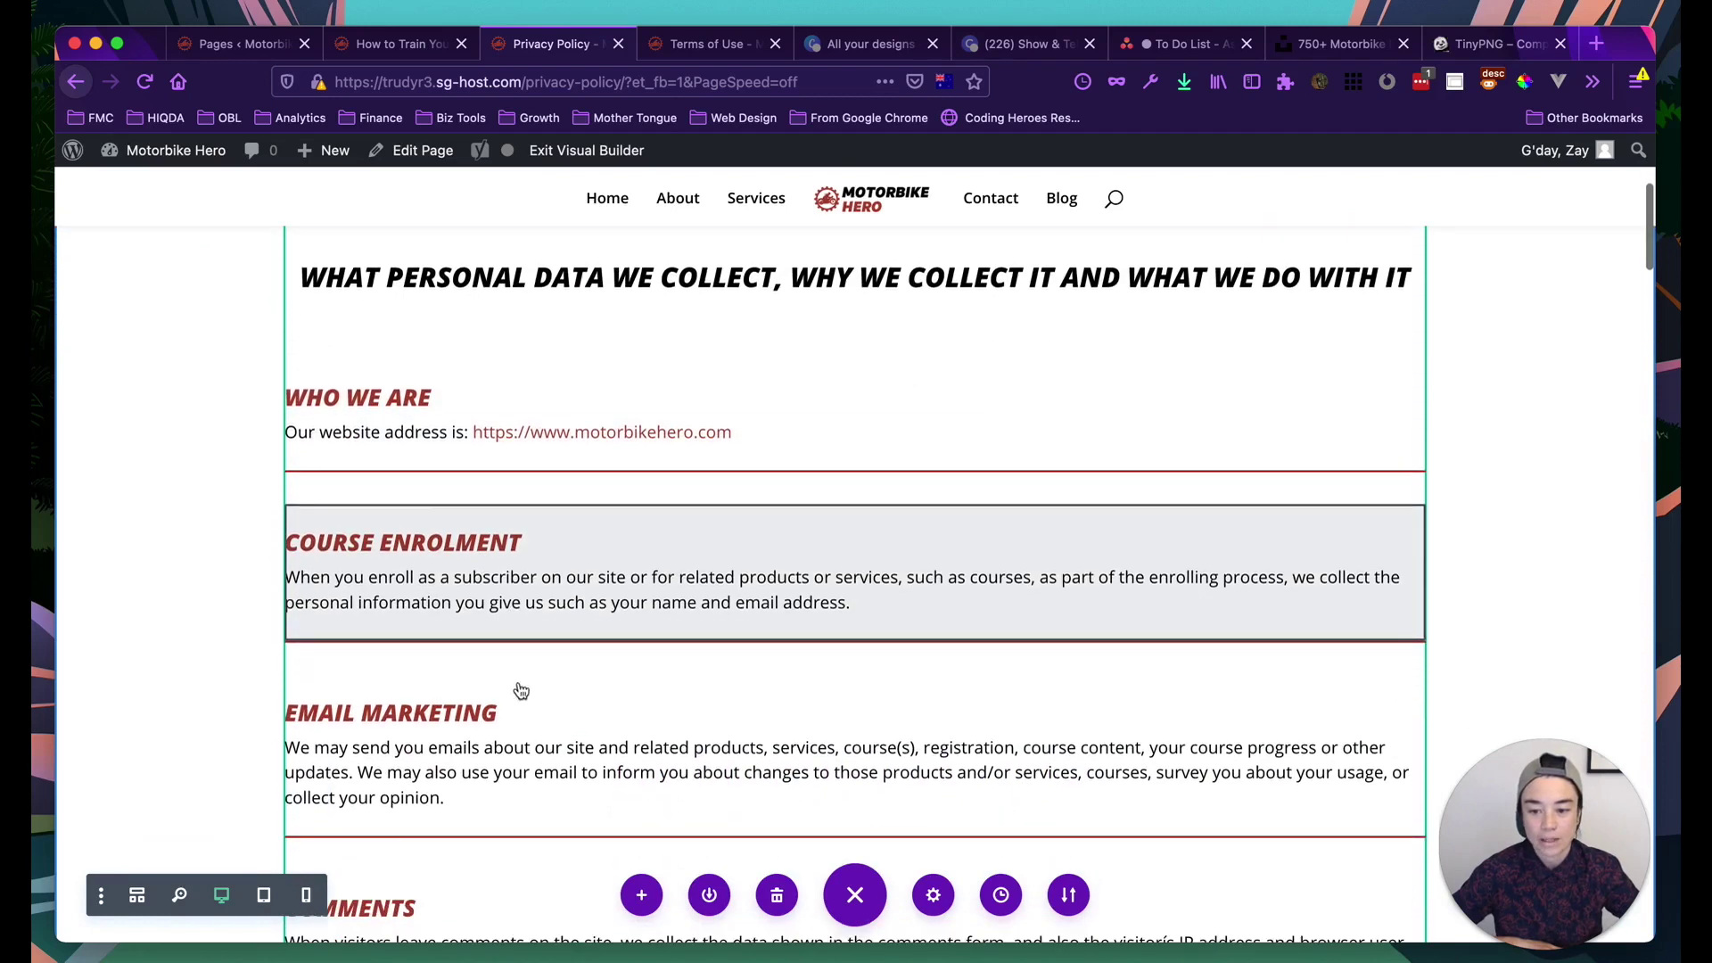
{"action": "scroll", "coordinate": [550, 776], "scroll_direction": "down", "scroll_amount": 1}
{"action": "scroll", "coordinate": [526, 697], "scroll_direction": "down", "scroll_amount": 3}
{"action": "scroll", "coordinate": [527, 697], "scroll_direction": "up", "scroll_amount": 2}
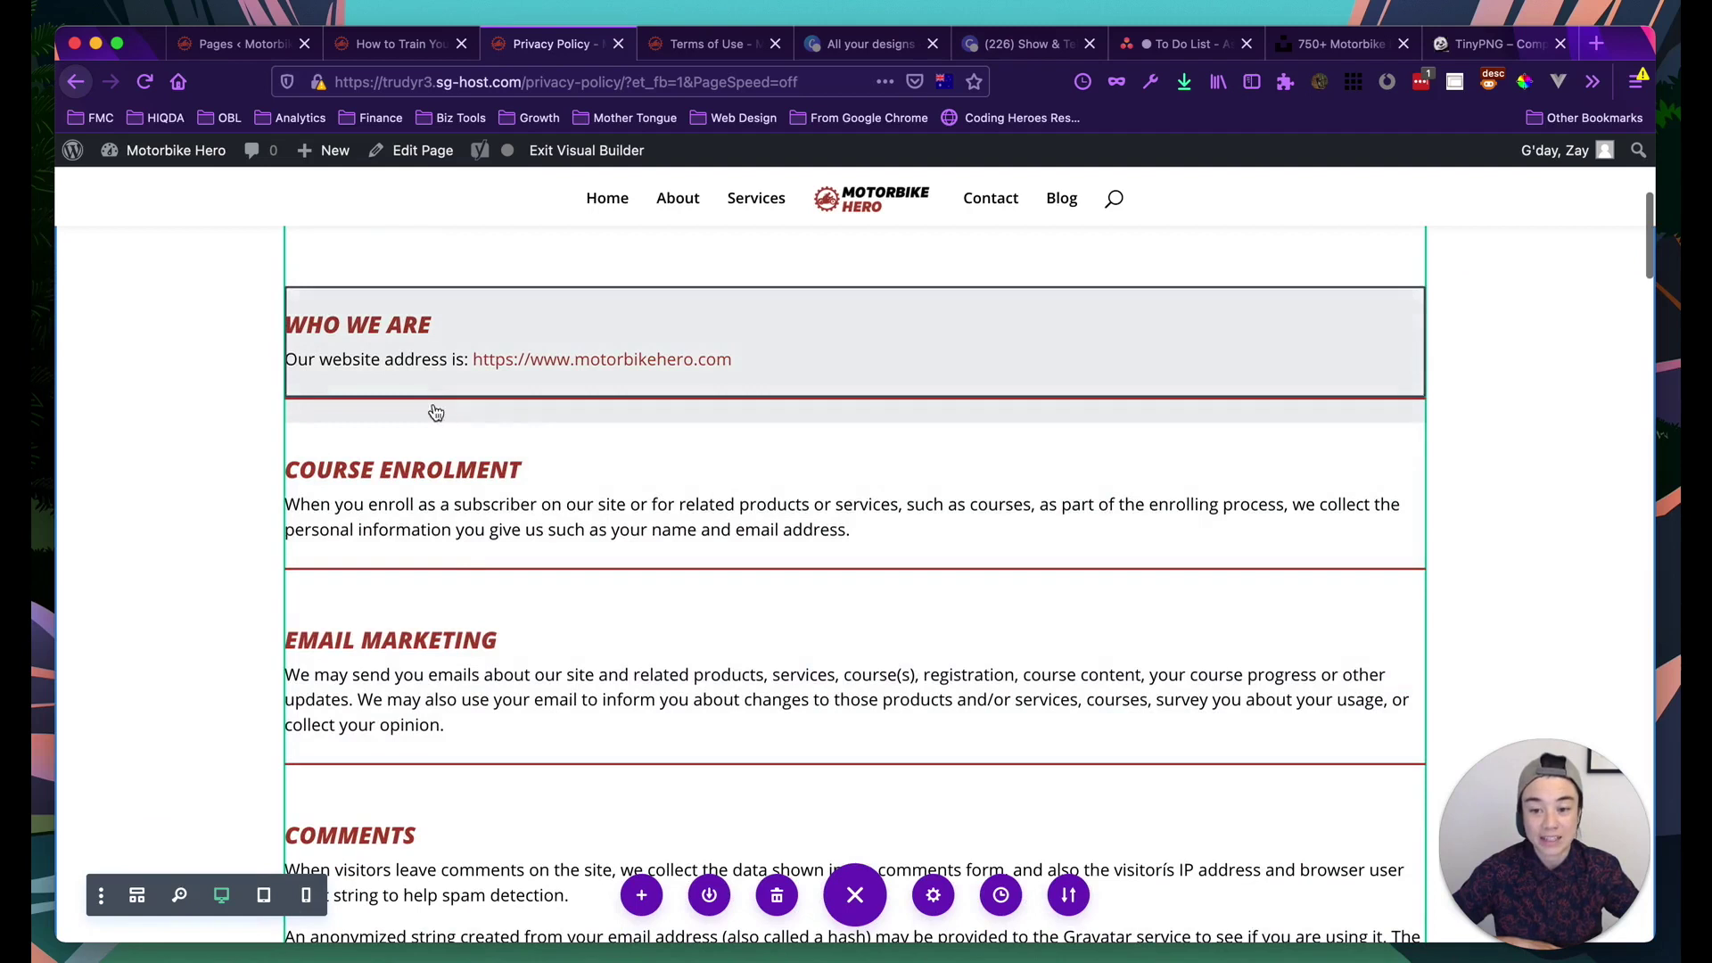
{"action": "scroll", "coordinate": [486, 510], "scroll_direction": "up", "scroll_amount": 2}
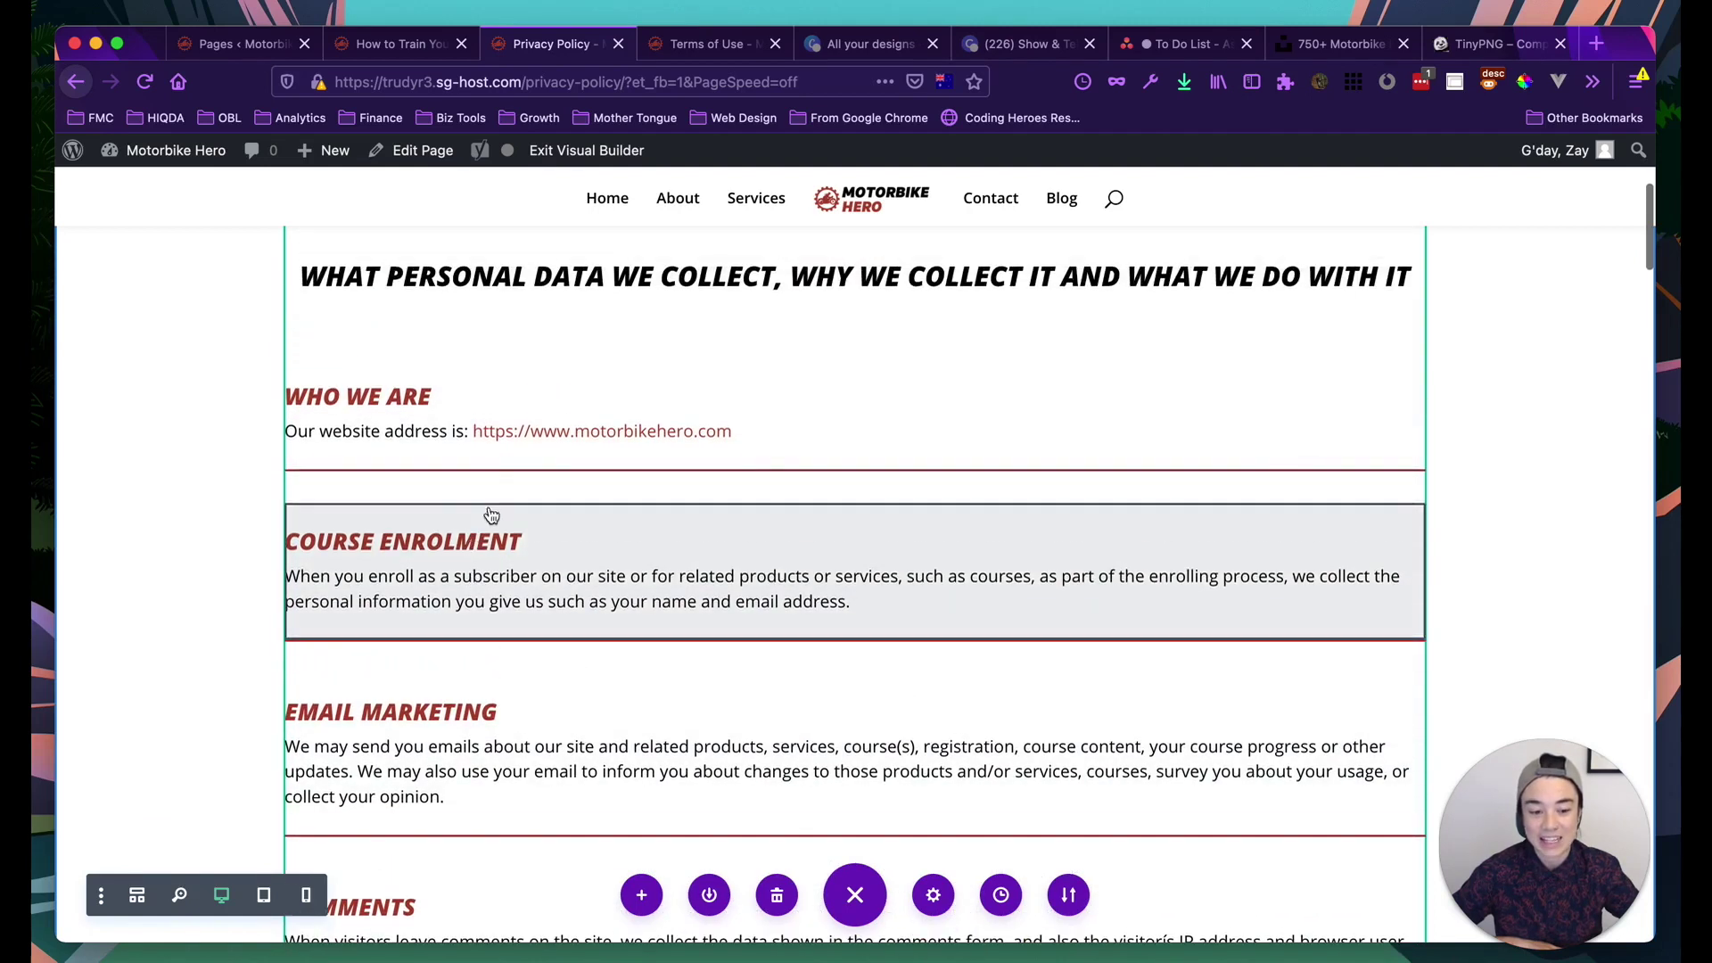
{"action": "scroll", "coordinate": [481, 478], "scroll_direction": "up", "scroll_amount": 4}
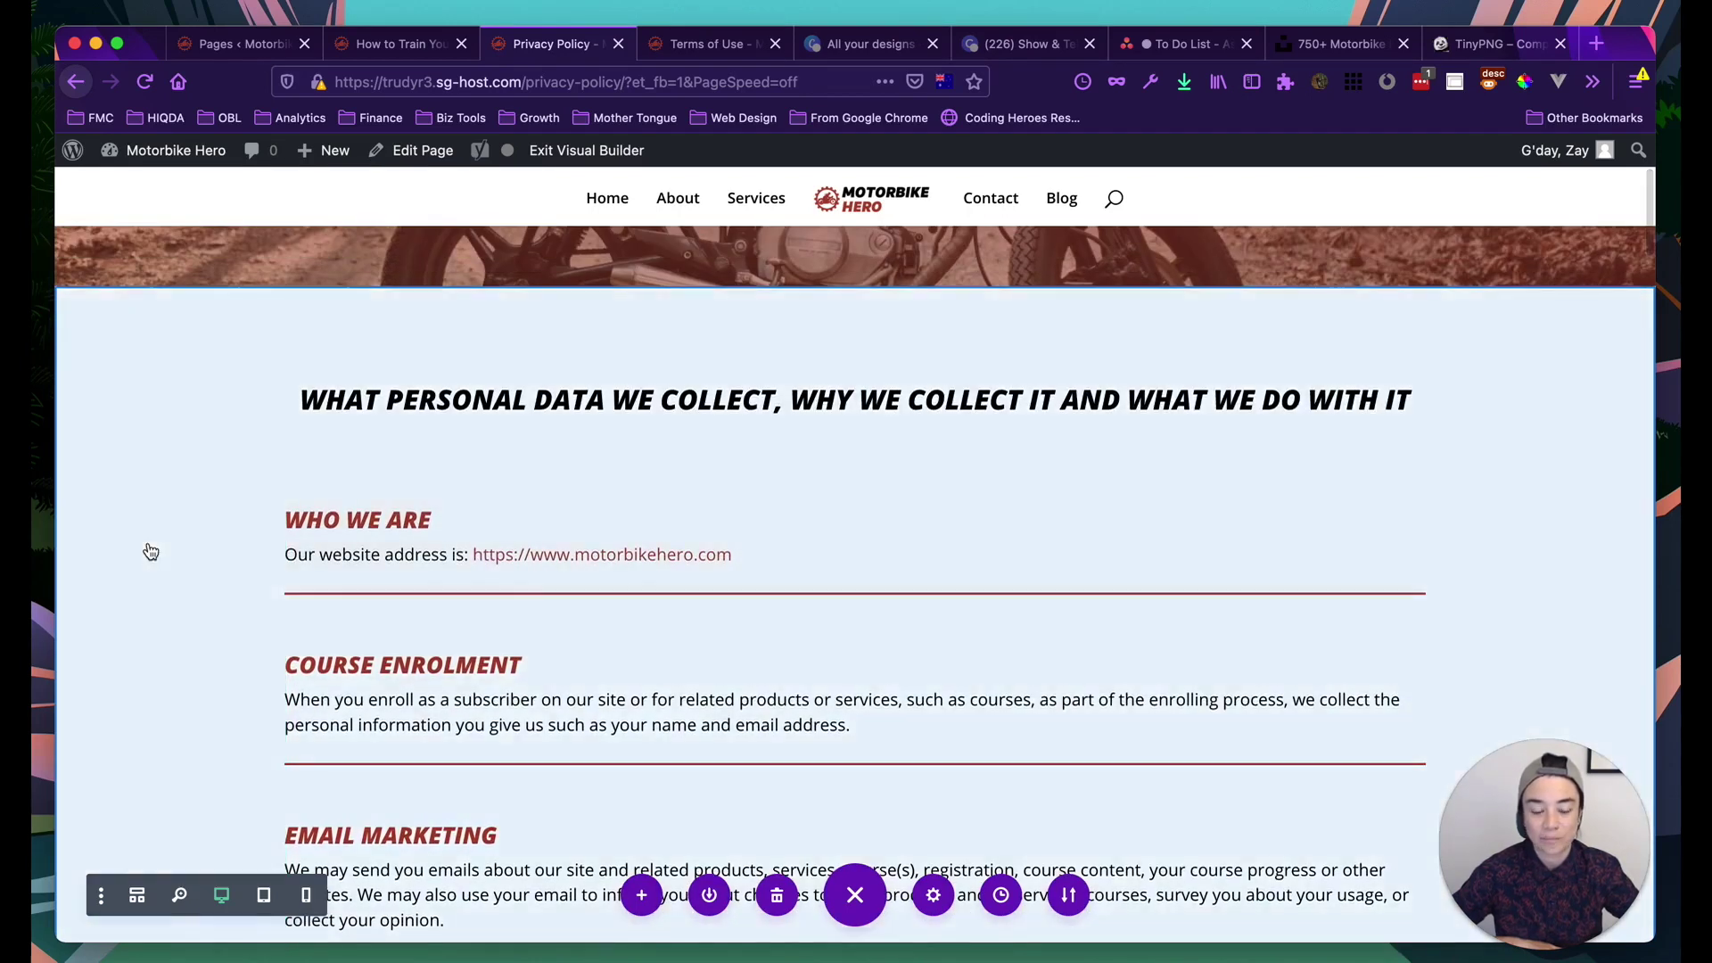
{"action": "scroll", "coordinate": [151, 552], "scroll_direction": "up", "scroll_amount": 10}
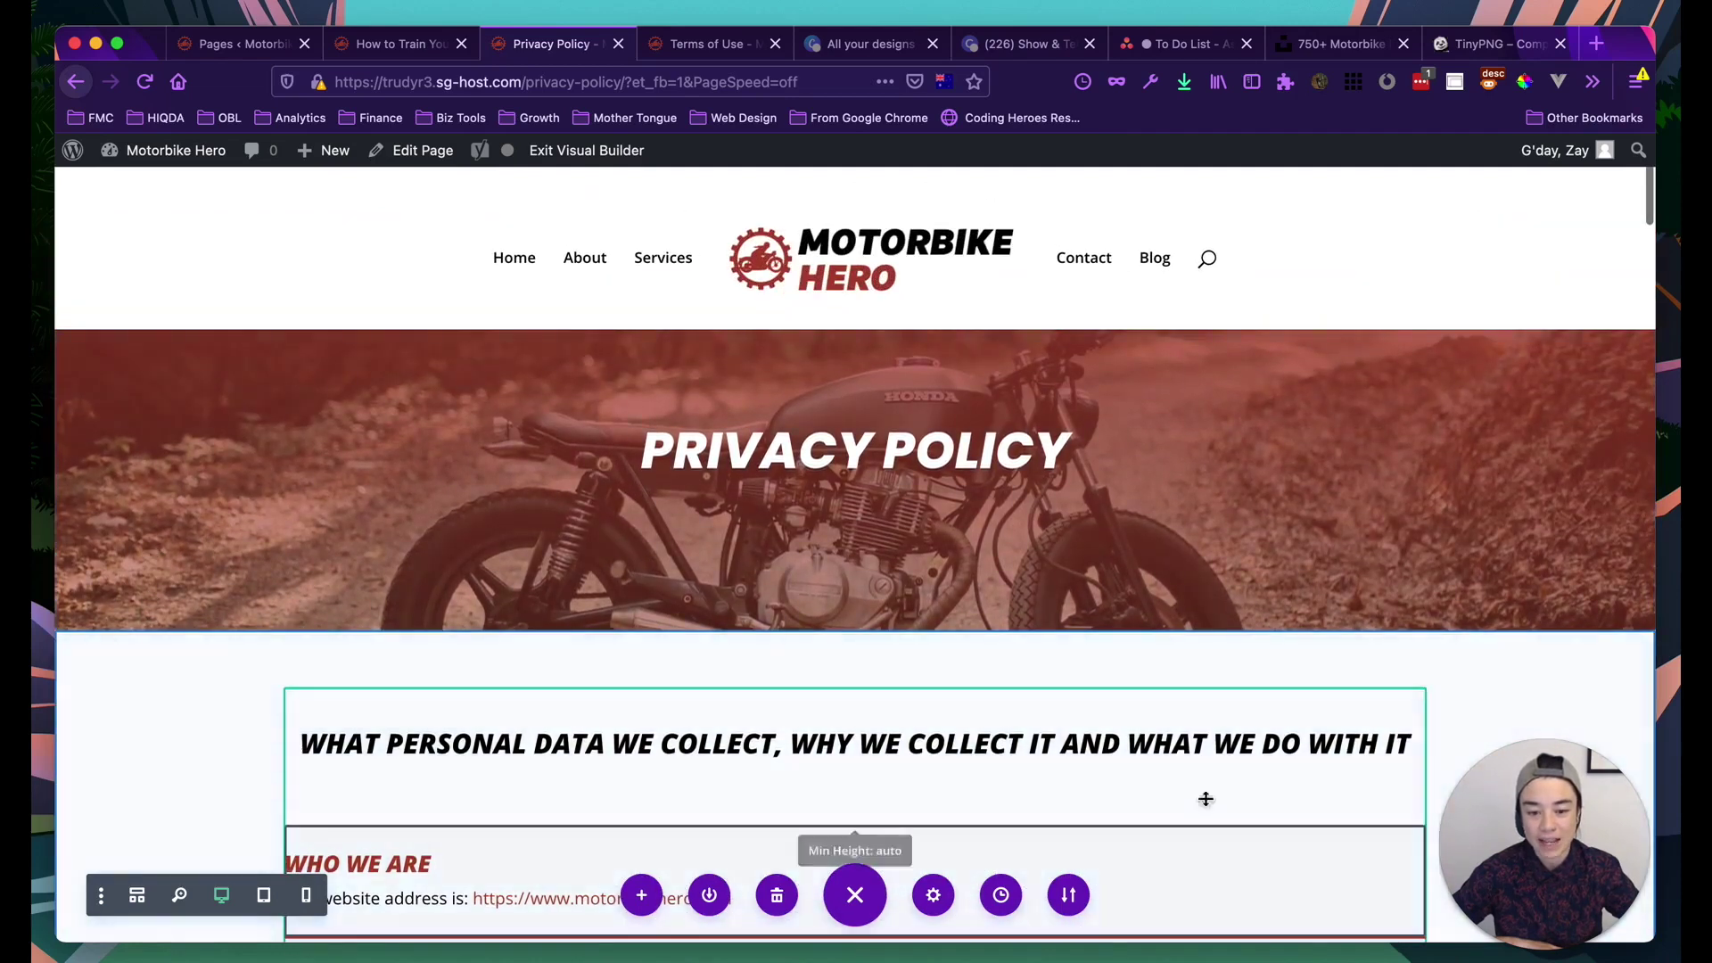
{"action": "left_click_drag", "start_coordinate": [1500, 802], "coordinate": [1313, 810]}
{"action": "left_click", "coordinate": [1594, 897]}
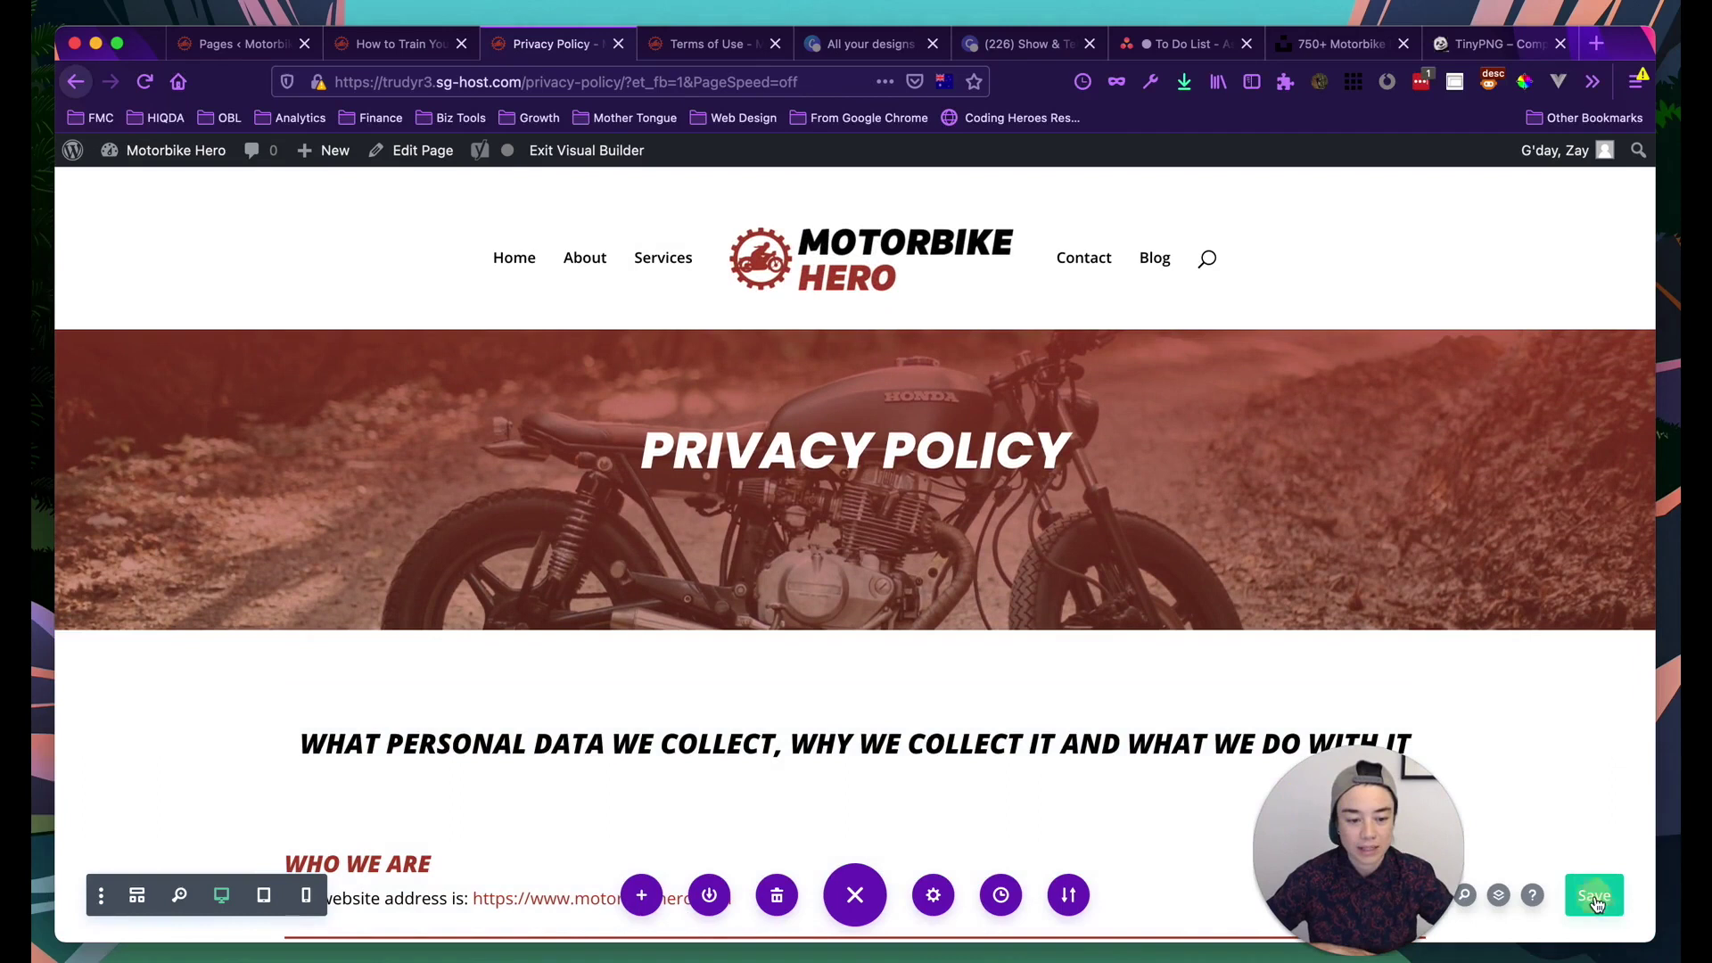
{"action": "left_click_drag", "start_coordinate": [1383, 858], "coordinate": [1560, 761]}
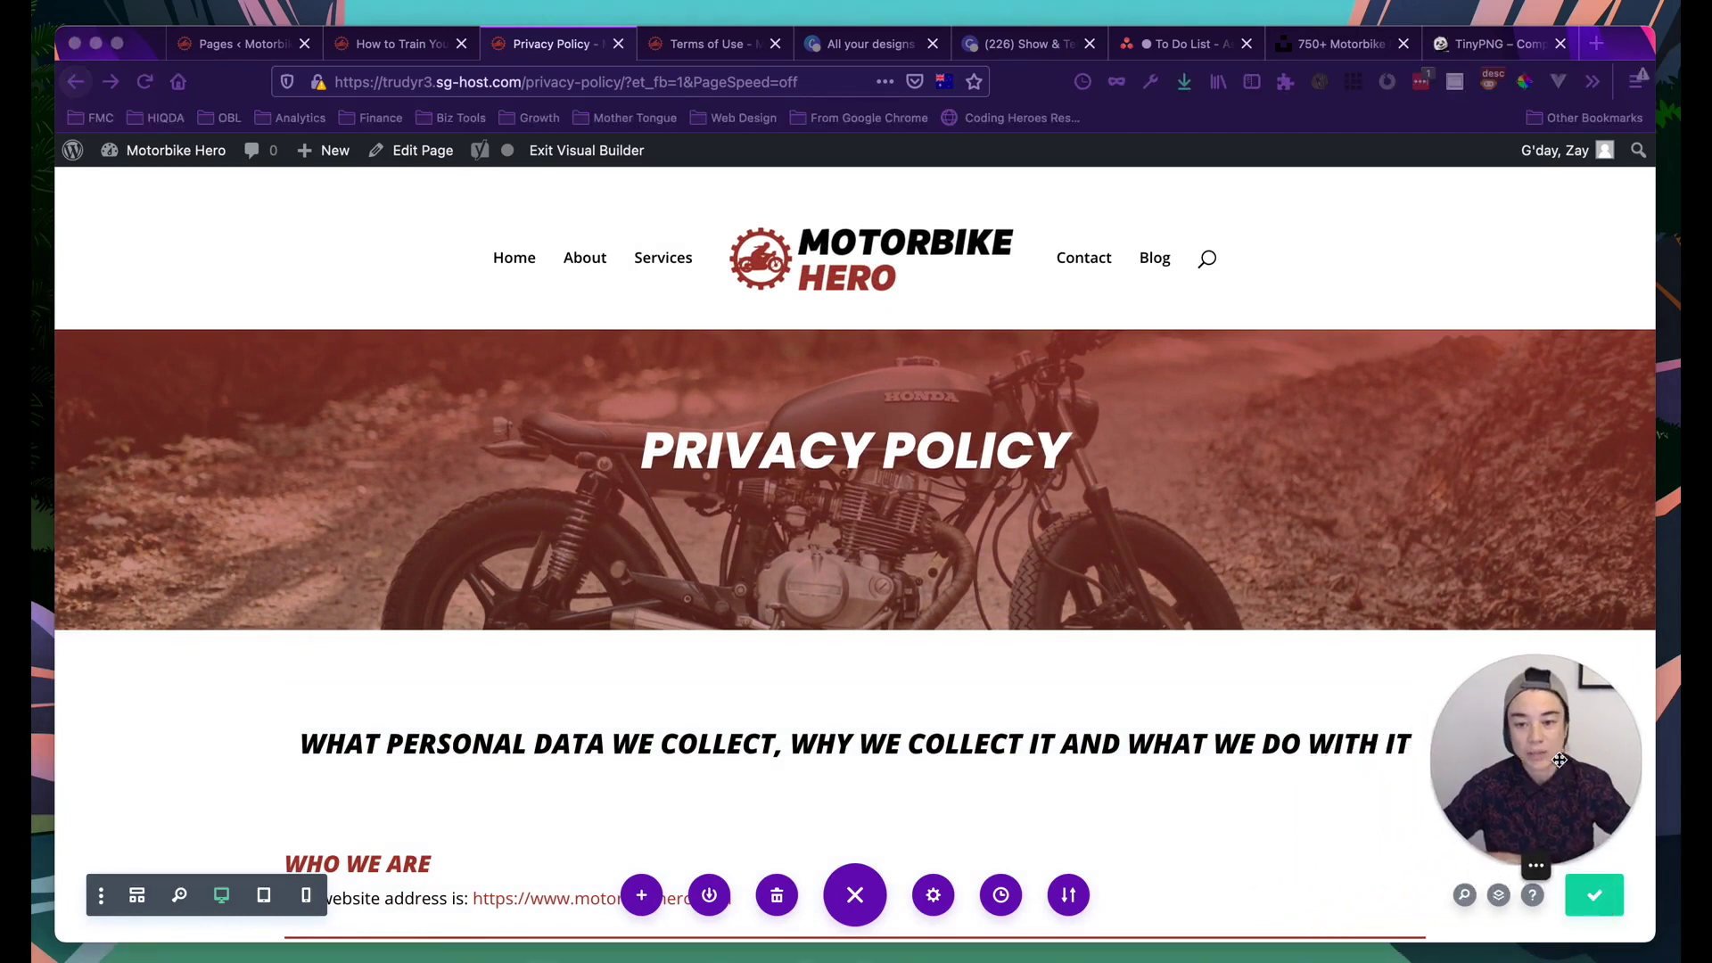